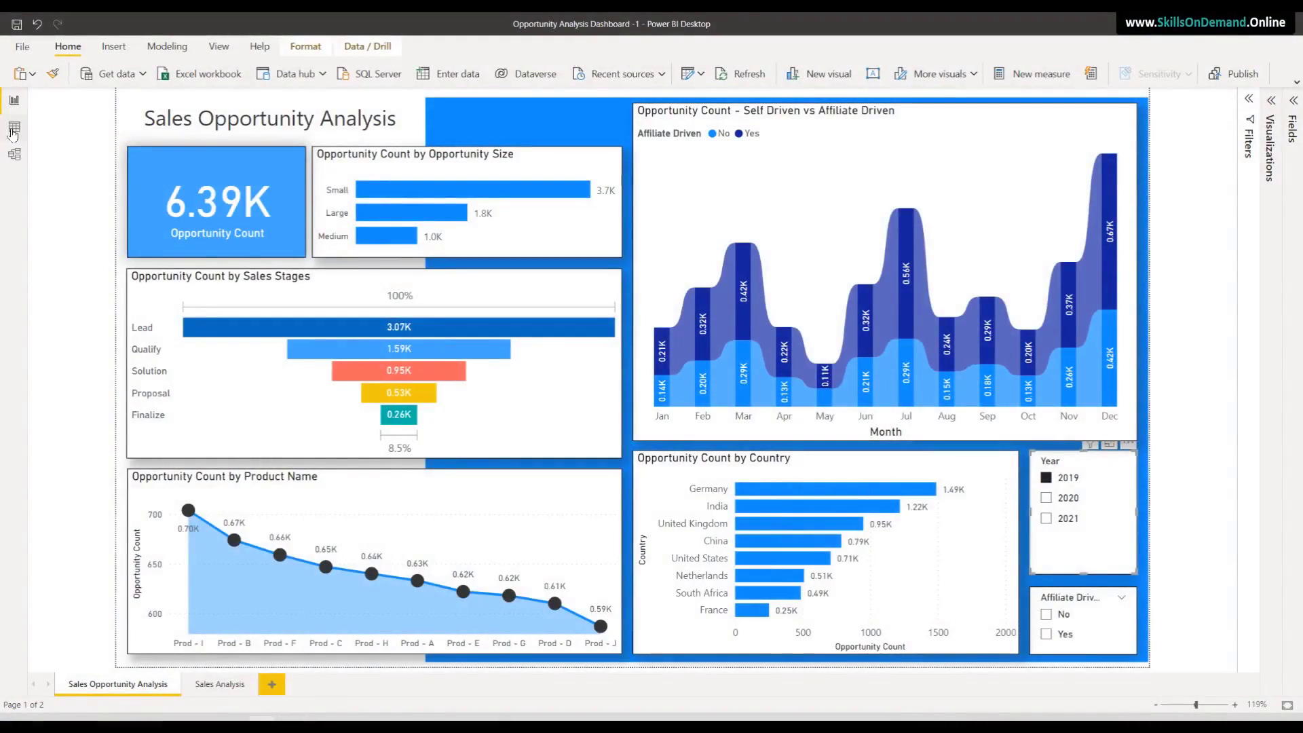
Inspect the Data table rows and the model relationships, then go back to the report page
left_click(14, 129)
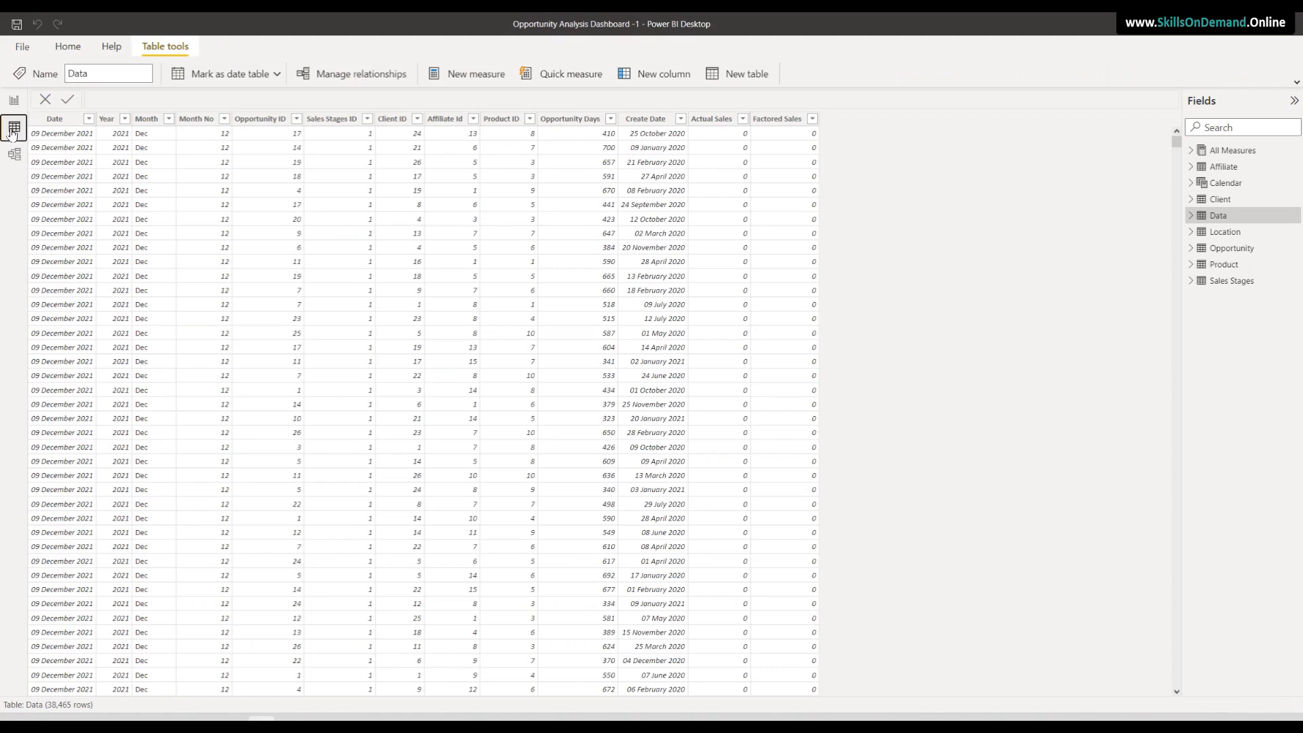
left_click(14, 156)
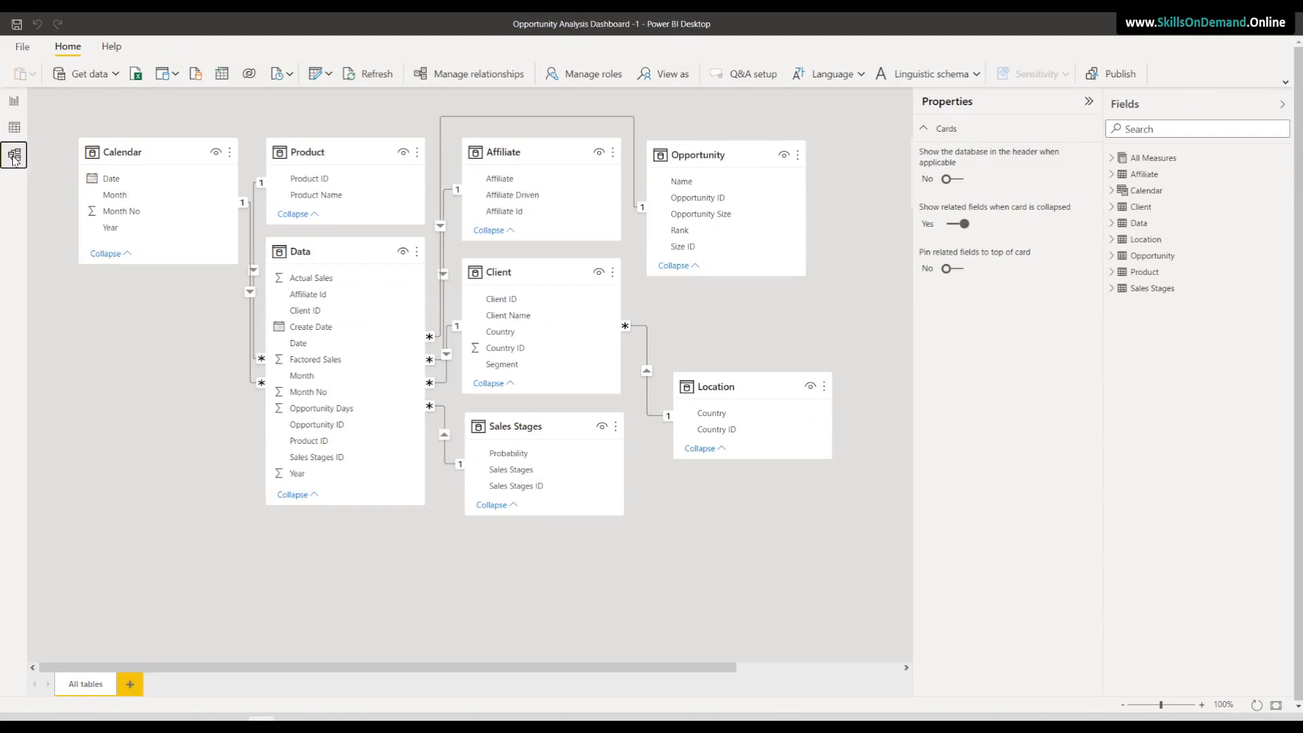
left_click(14, 102)
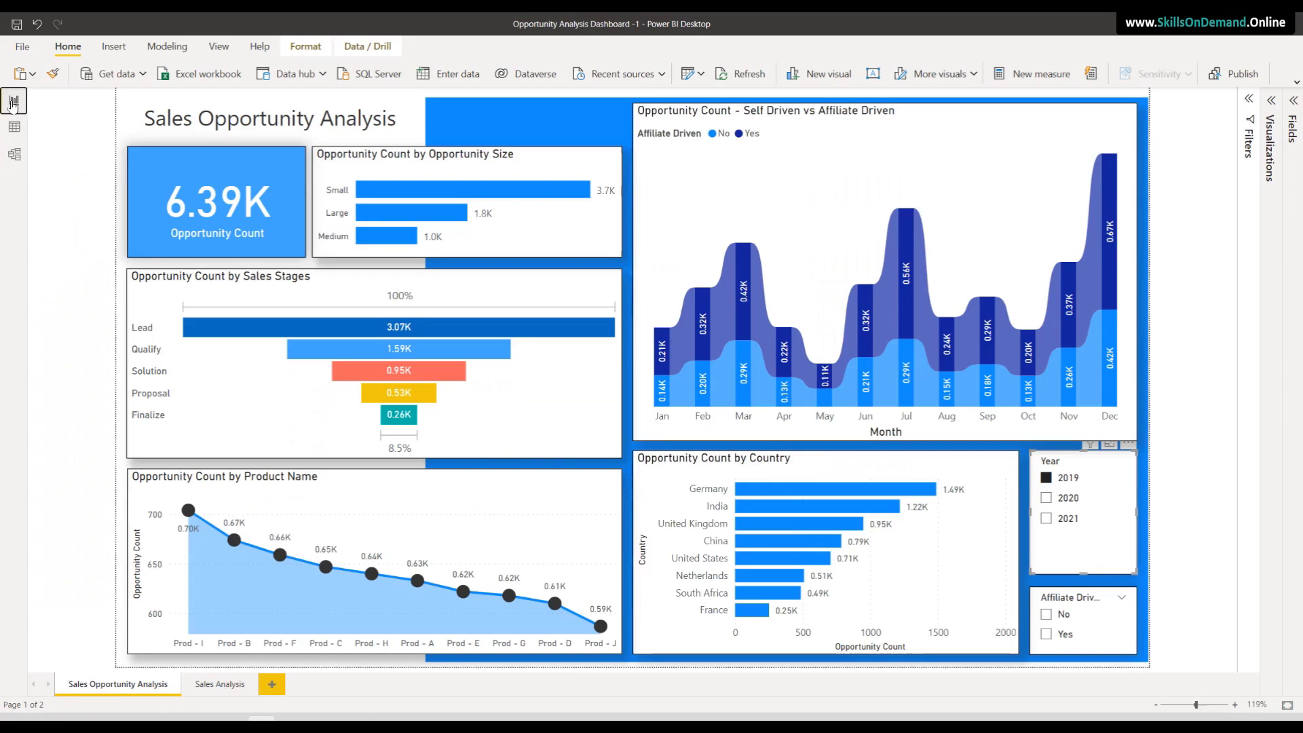
Set the Year slicer to 2021 and clear the Affiliate Driven slicer, showing 19.15K opportunities
left_click(1048, 499)
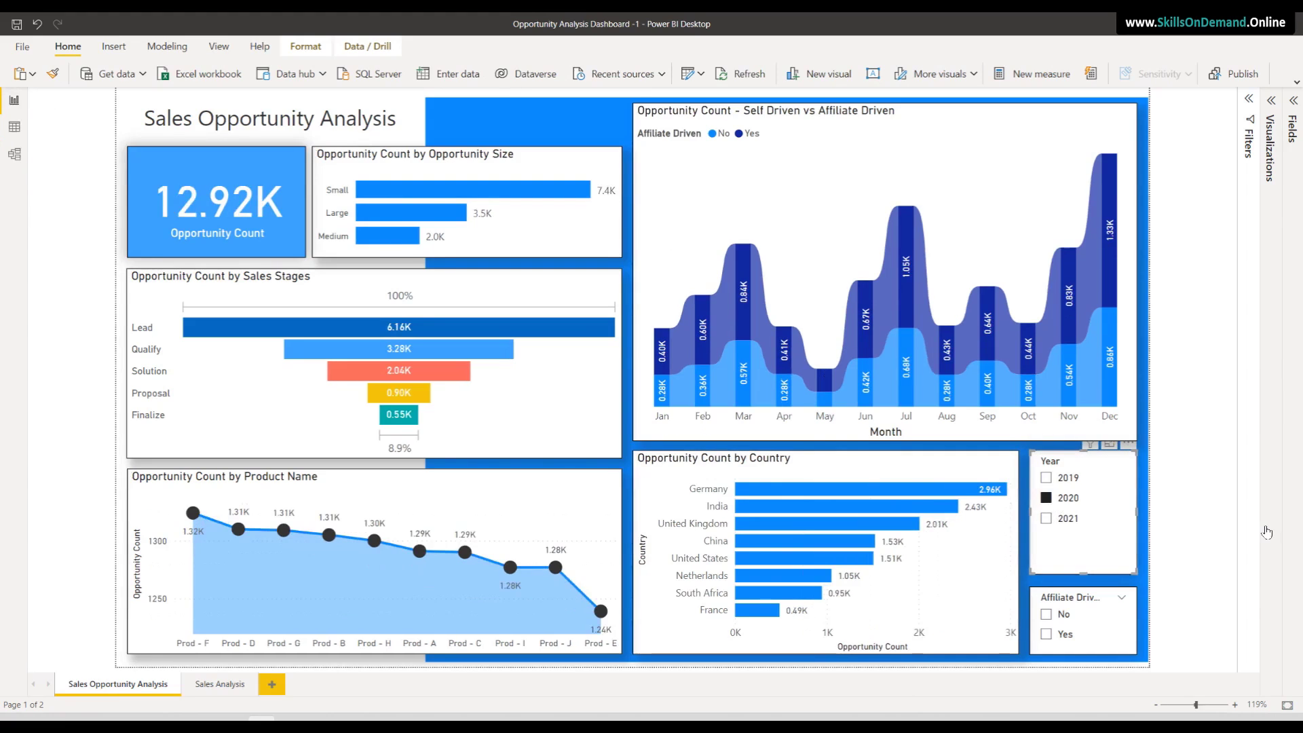
left_click(1047, 519)
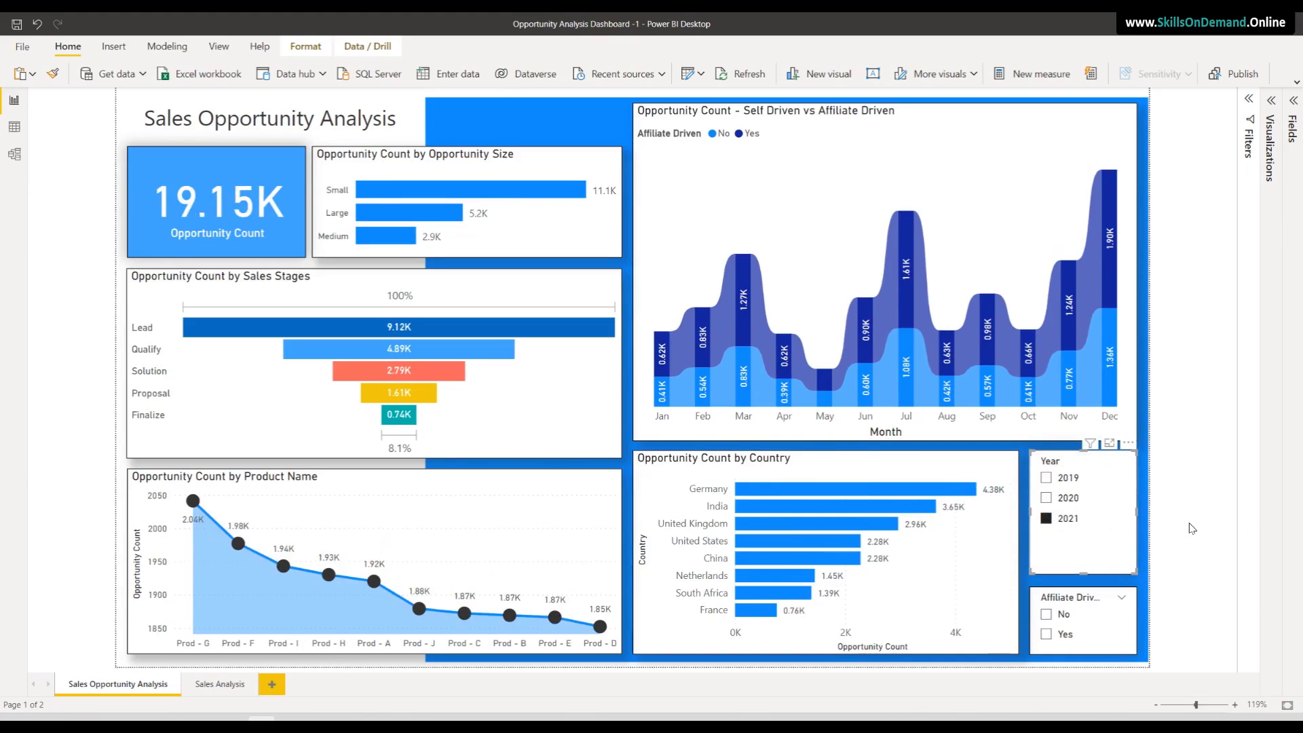
left_click(1046, 614)
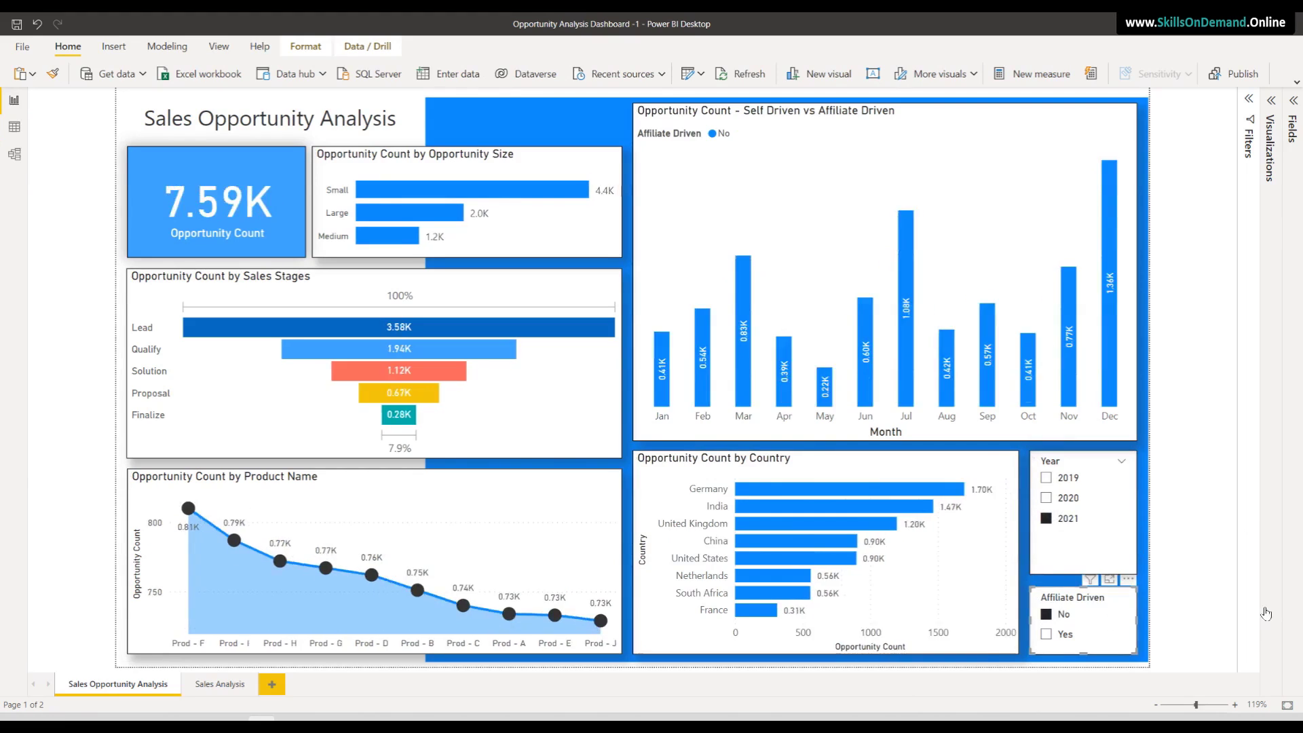
left_click(1046, 634)
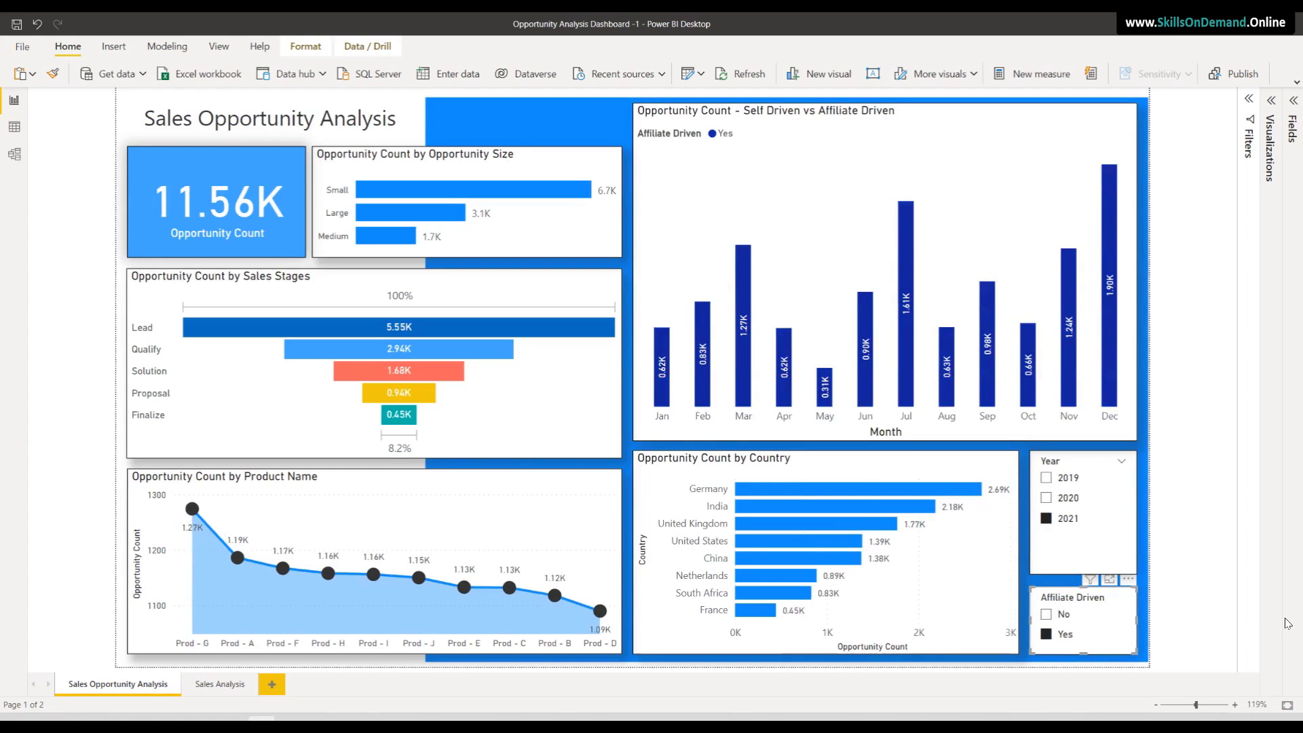
left_click(1108, 598)
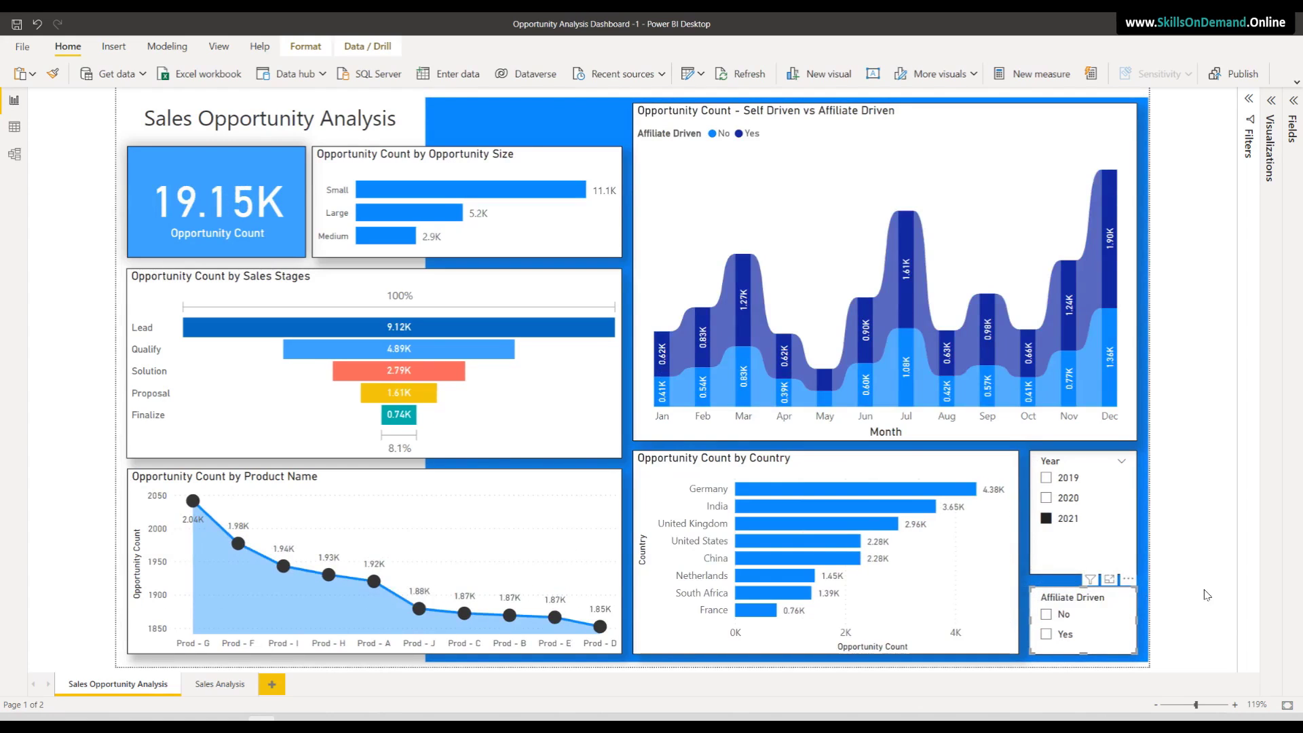
On the Sales Analysis page, include Small, Large and Medium opportunity sizes
left_click(215, 684)
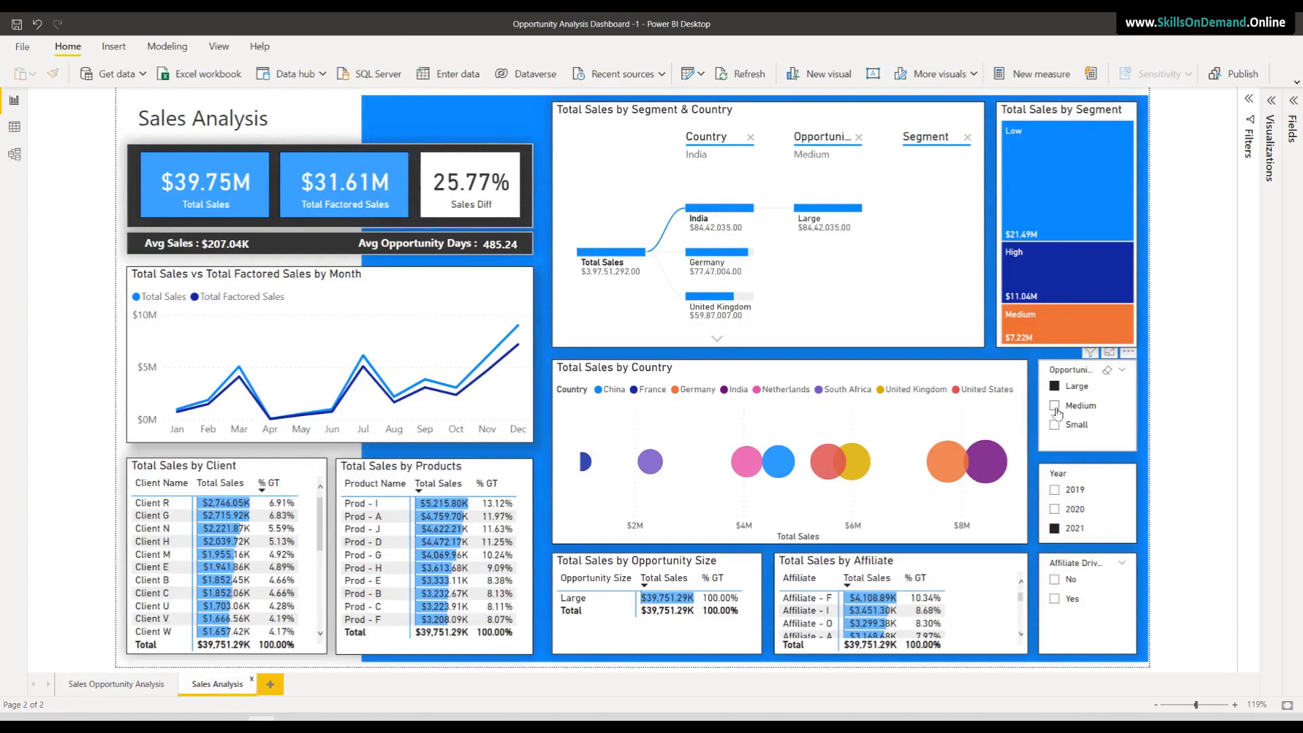
left_click(1056, 407)
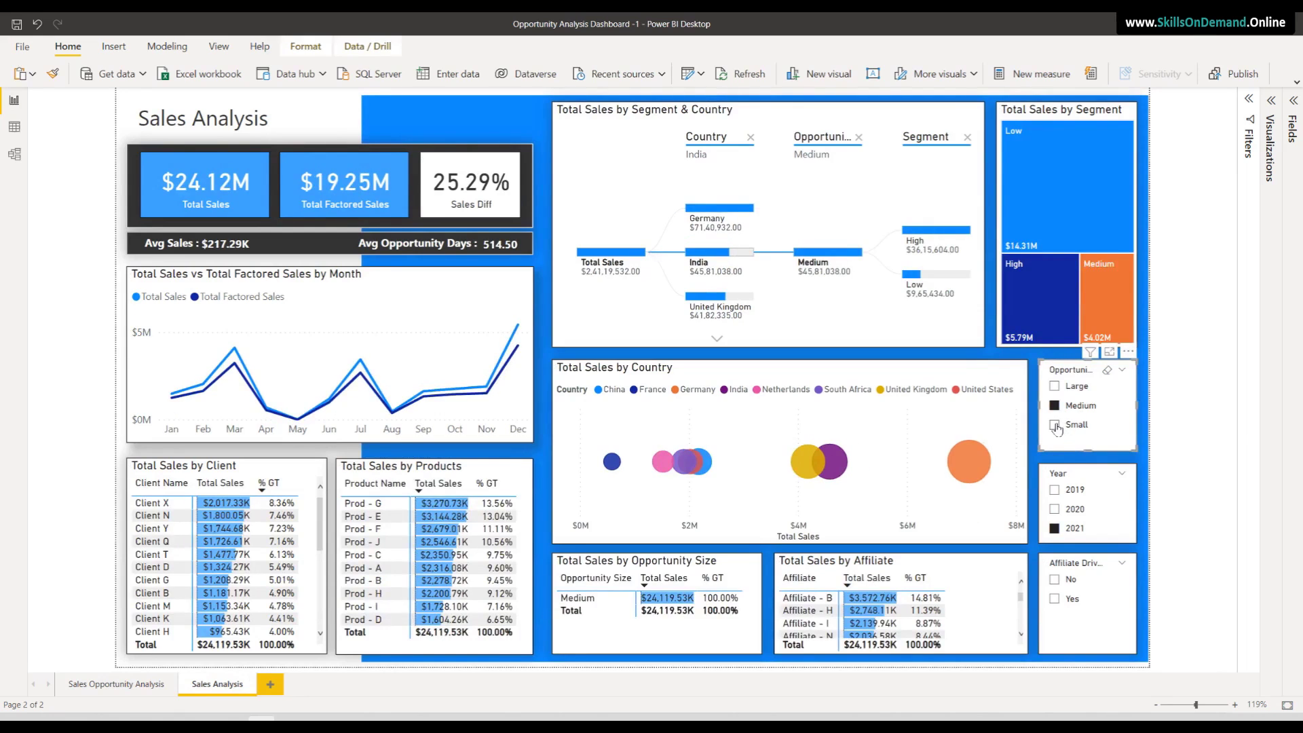
left_click(1055, 425)
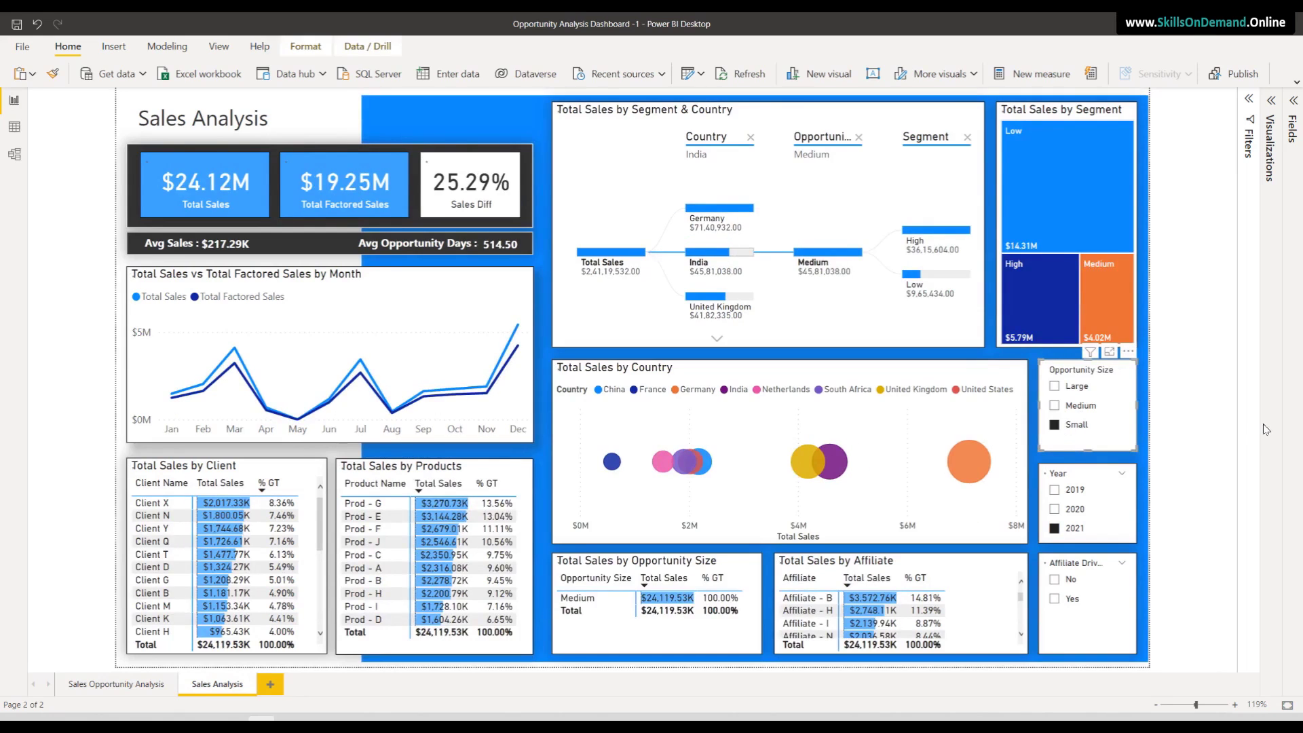
left_click(1055, 405, "ctrl")
left_click(1055, 386, "ctrl")
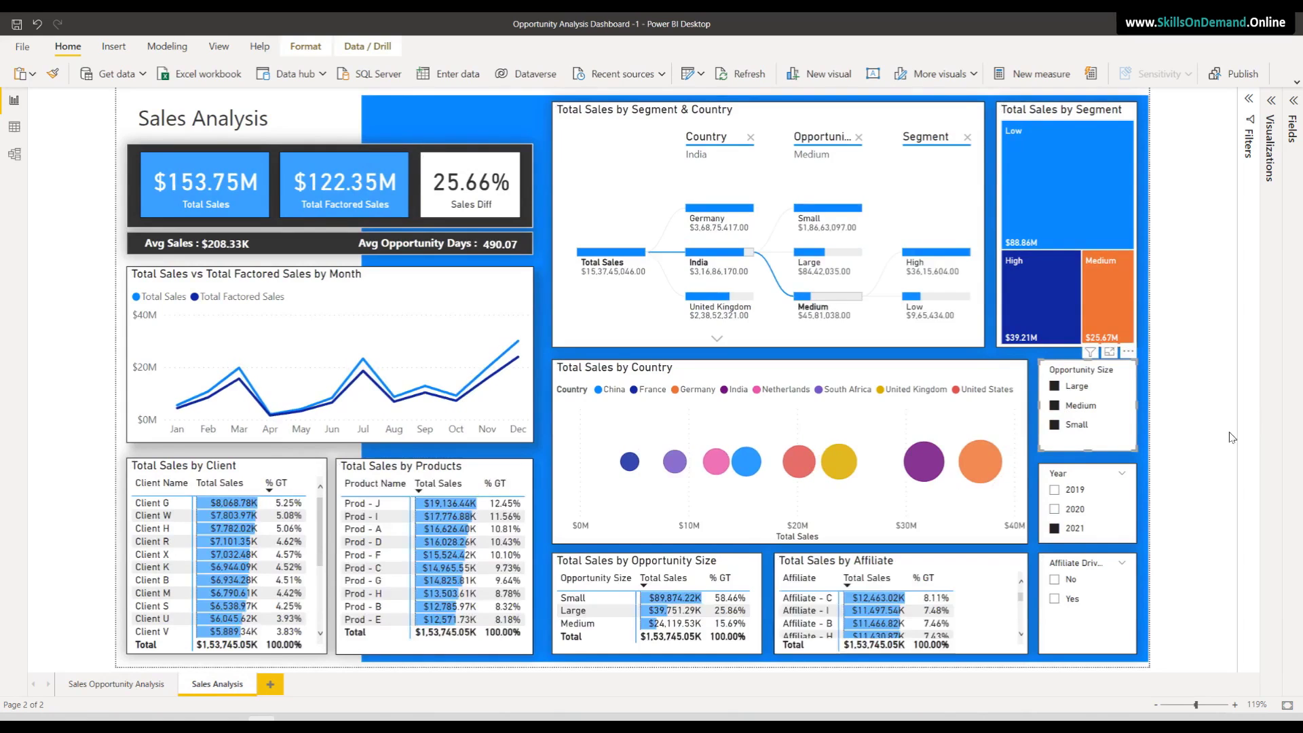
Add 2019 and 2020 to the Year filter and include both No and Yes affiliate types
left_click(1055, 489, "ctrl")
left_click(1055, 509, "ctrl")
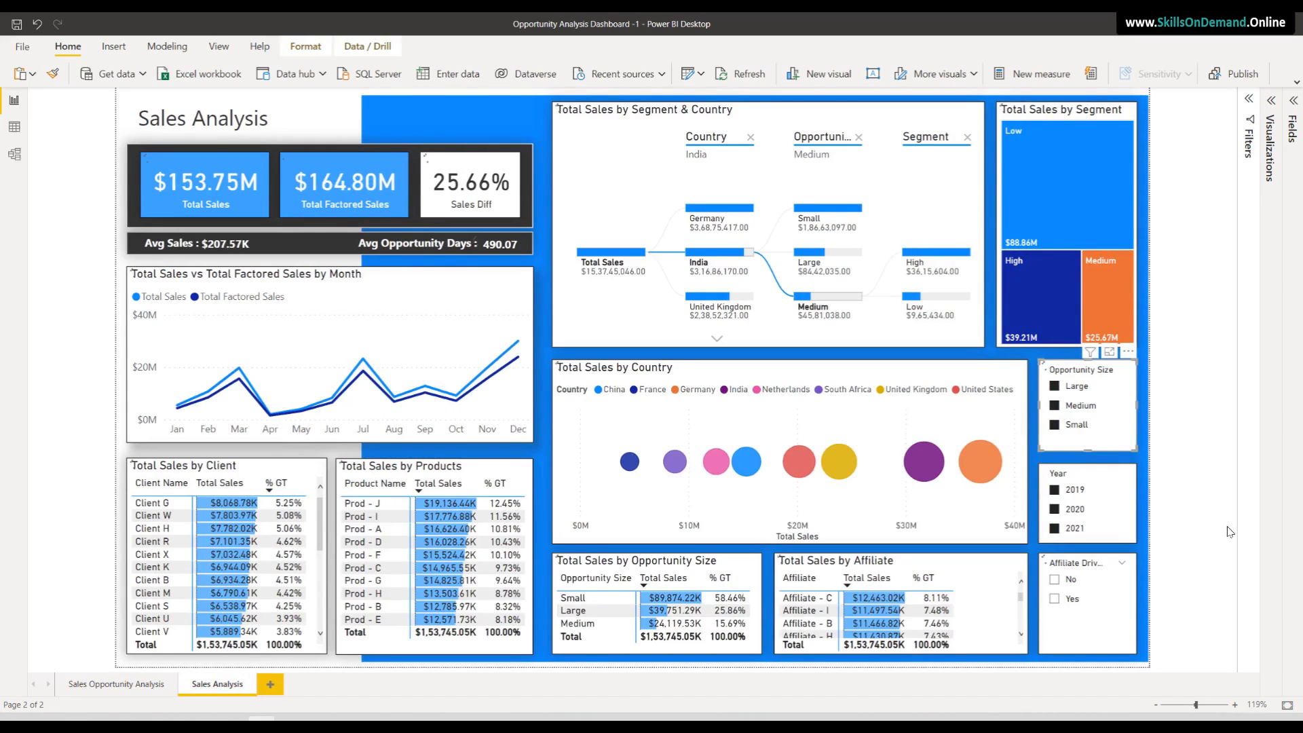
left_click(1055, 580)
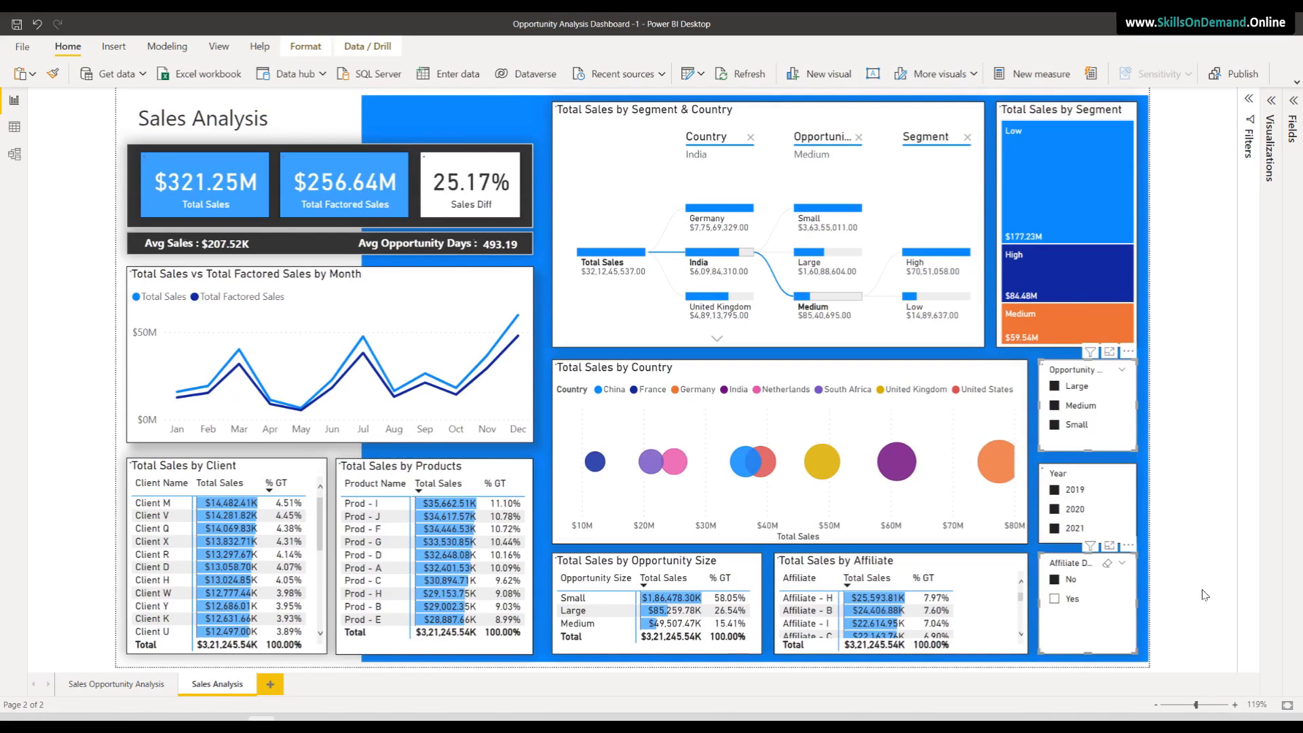
left_click(1055, 599, "ctrl")
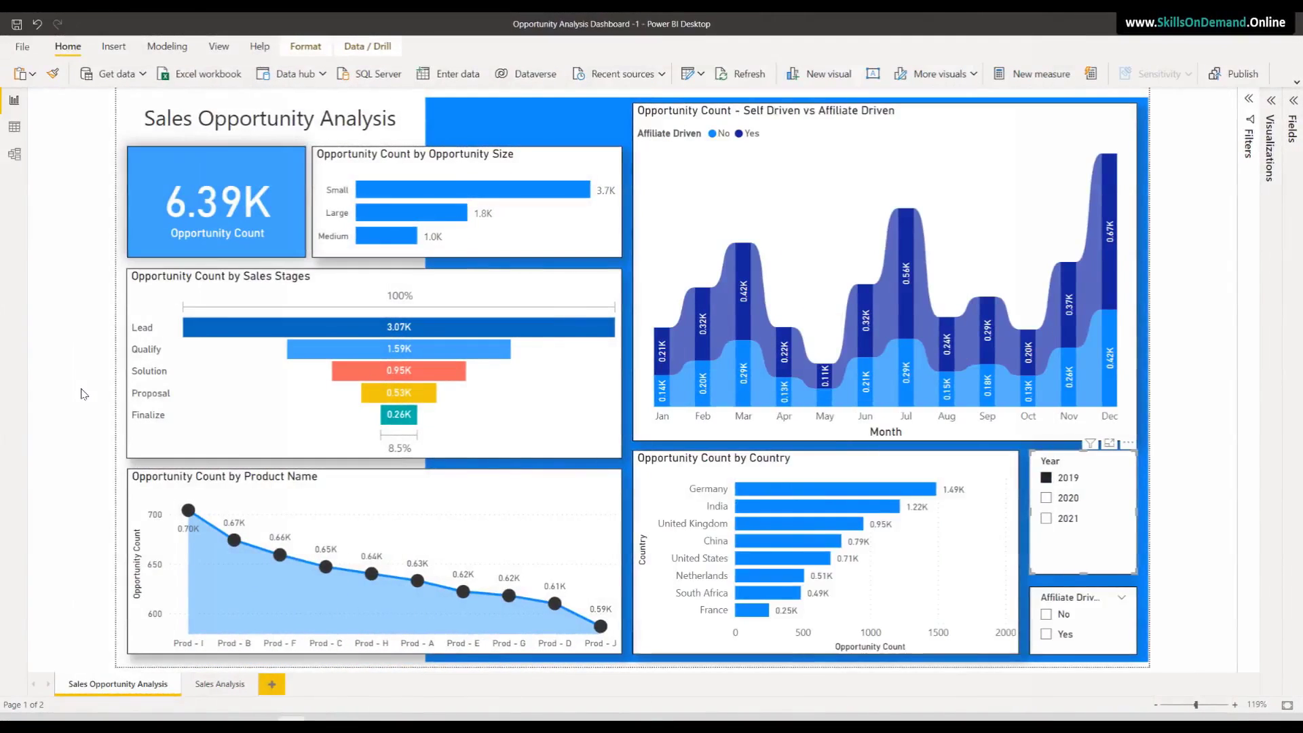
Check the Data table rows and the model relationships, then return to the report
left_click(13, 130)
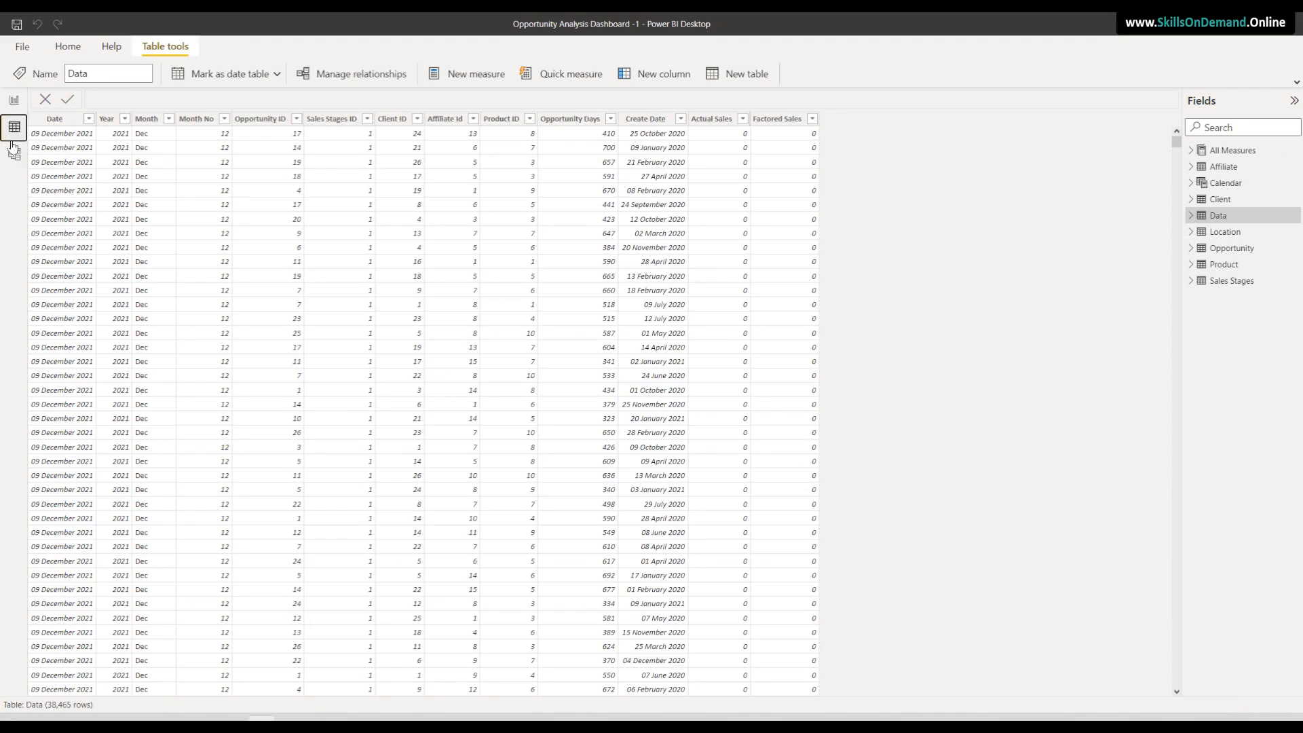
left_click(13, 156)
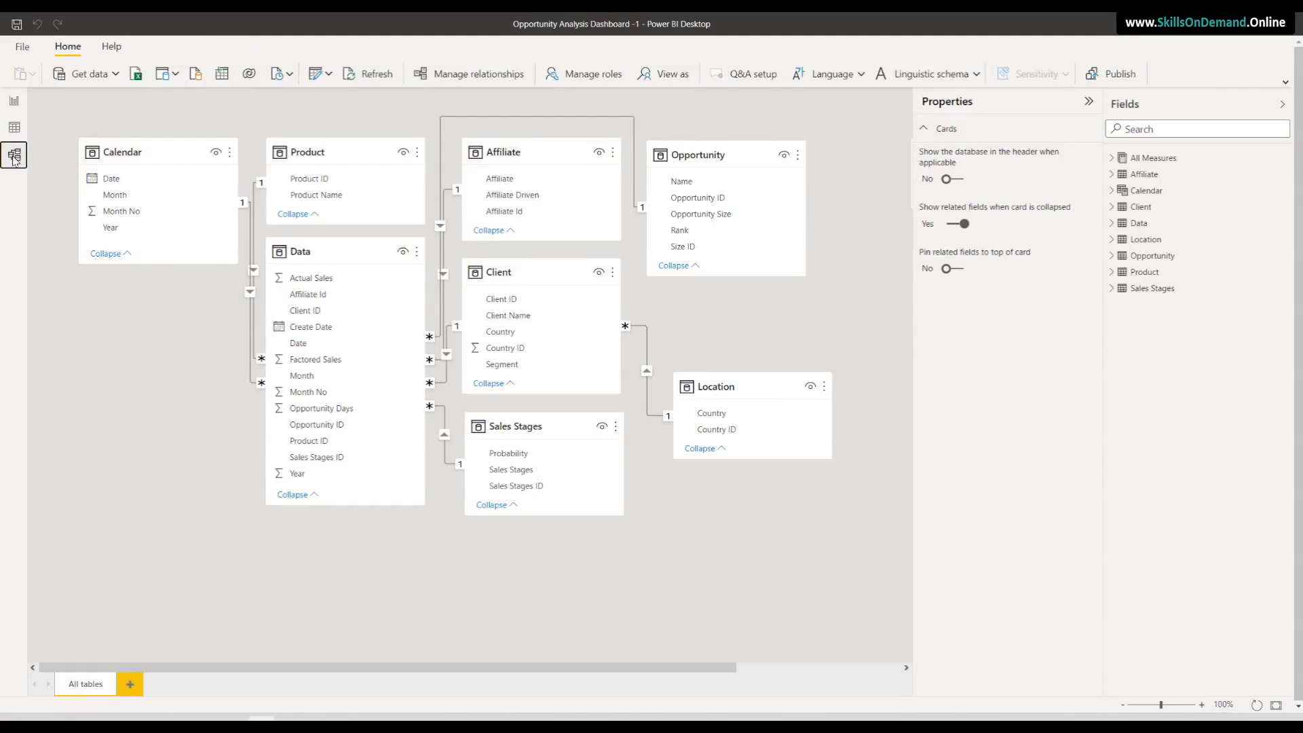
left_click(13, 102)
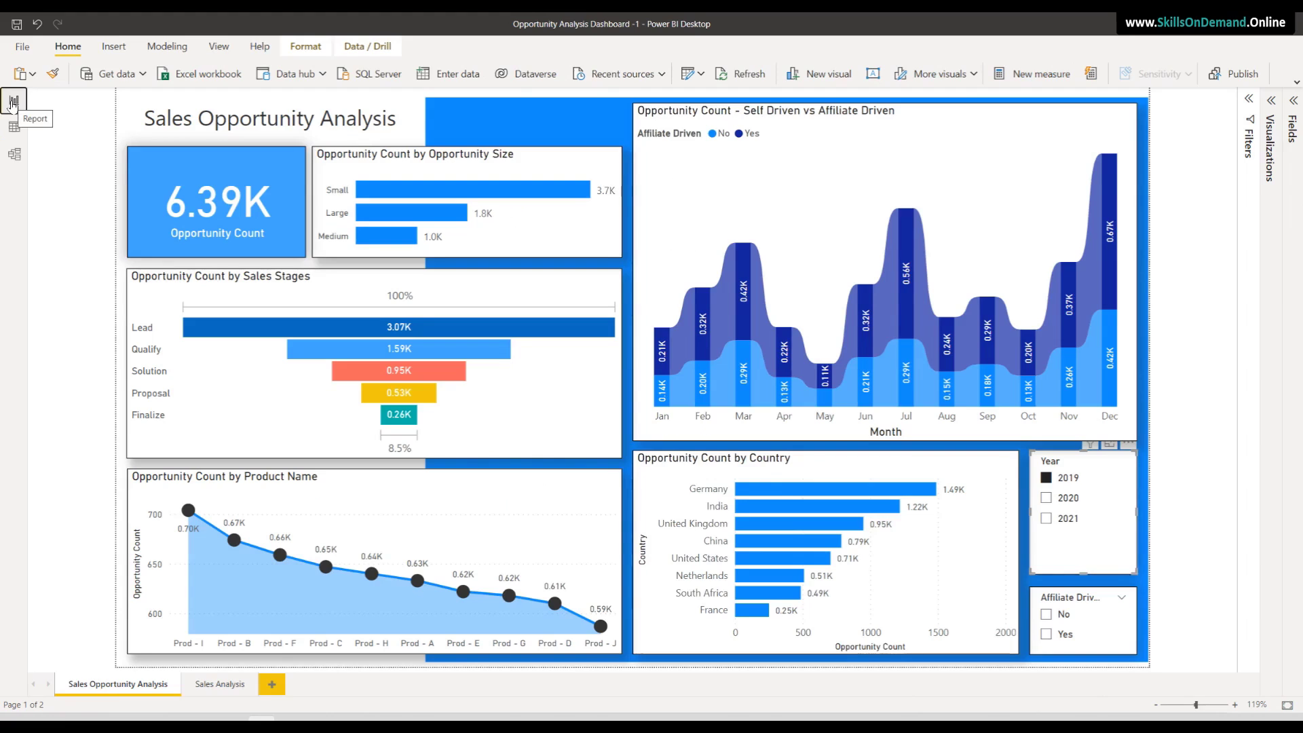
Filter the Year slicer to 2021 and clear the Affiliate Driven slicer for 19.15K opportunities
left_click(1046, 498)
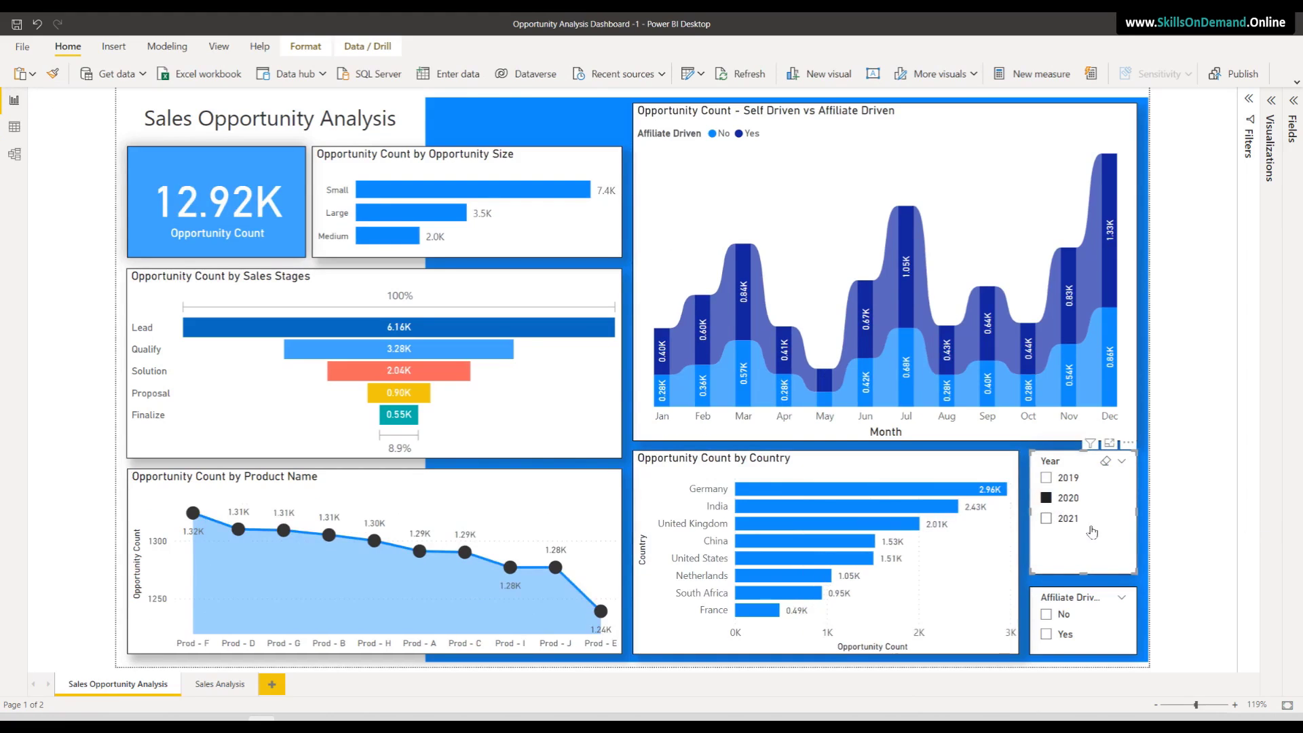
left_click(1047, 519)
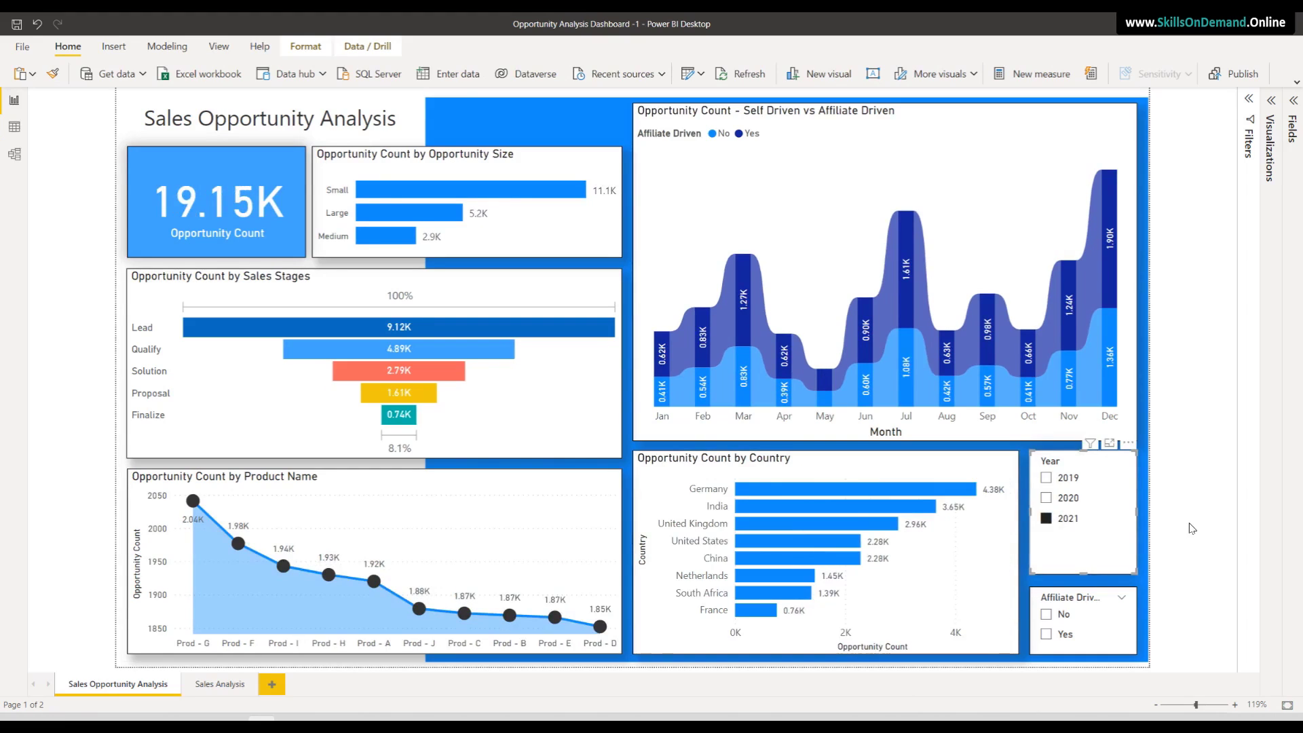
left_click(1047, 614)
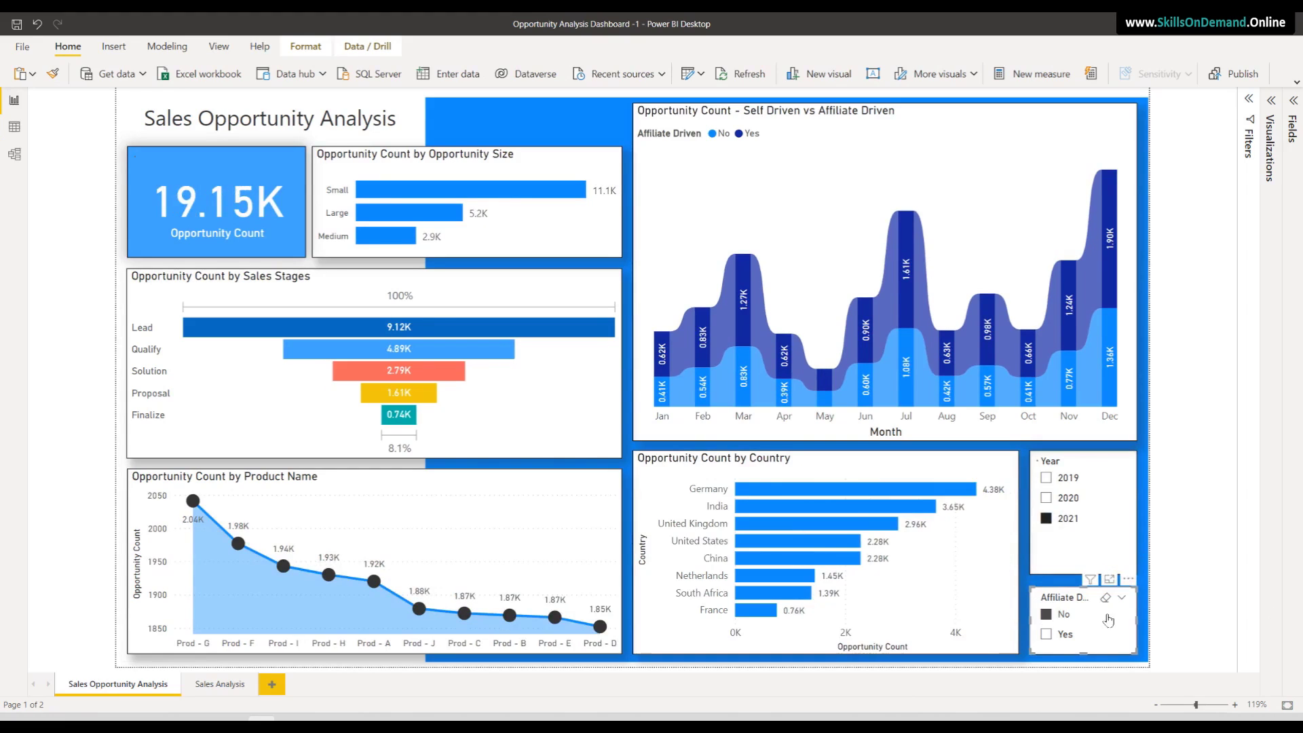
left_click(1047, 634)
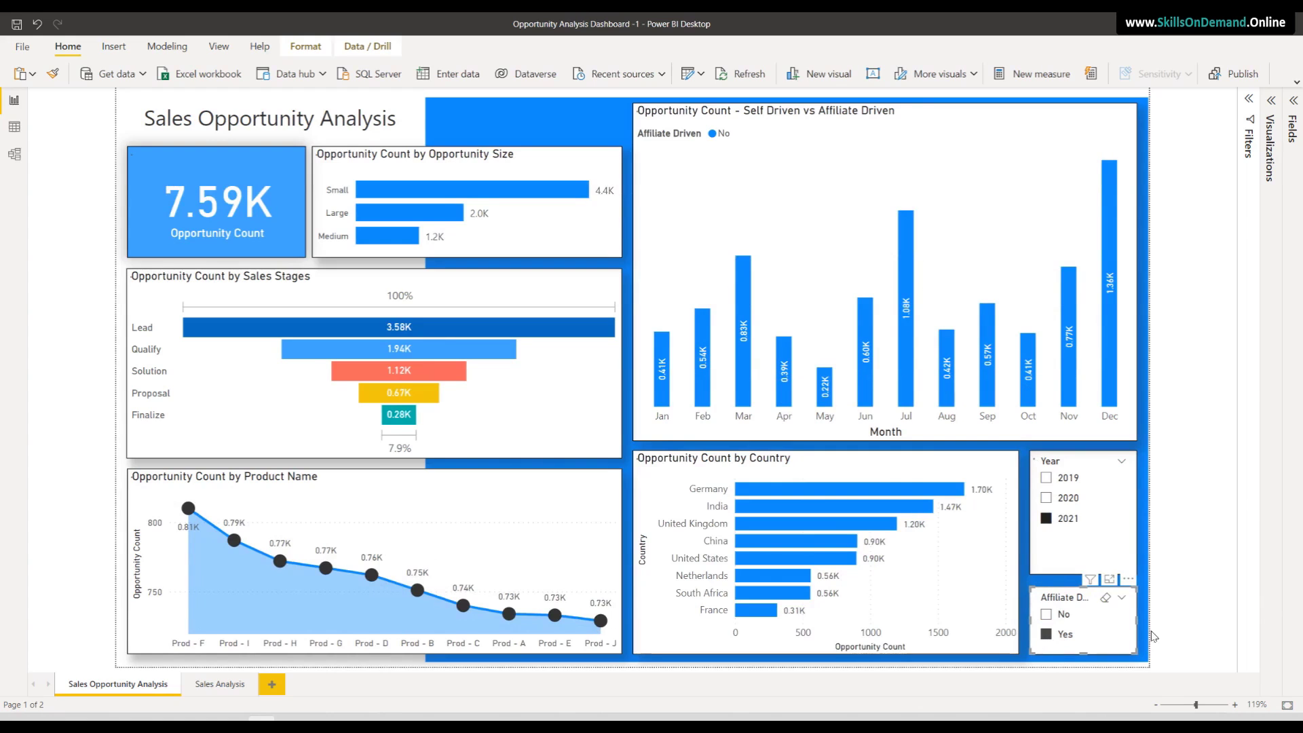
left_click(1107, 598)
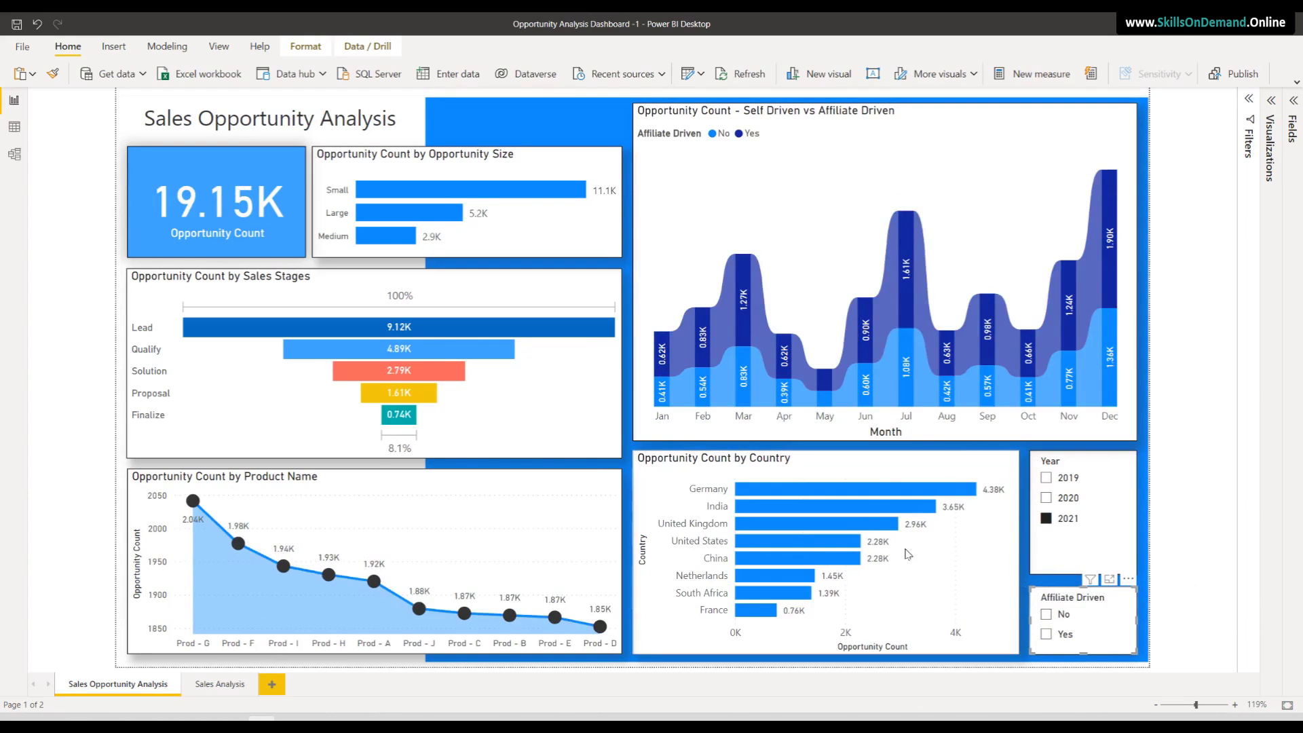
Switch to the Sales Analysis page and select all three opportunity sizes: Small, Large, Medium
left_click(215, 686)
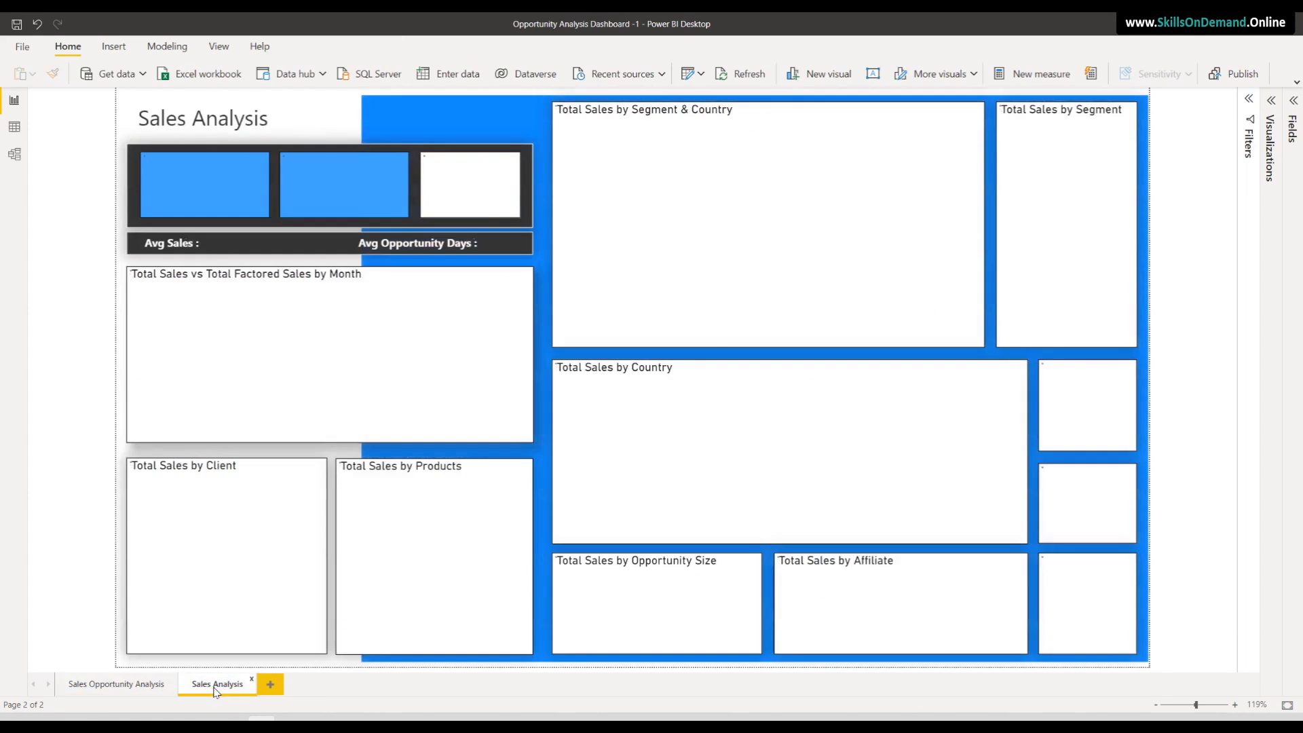
left_click(1056, 407)
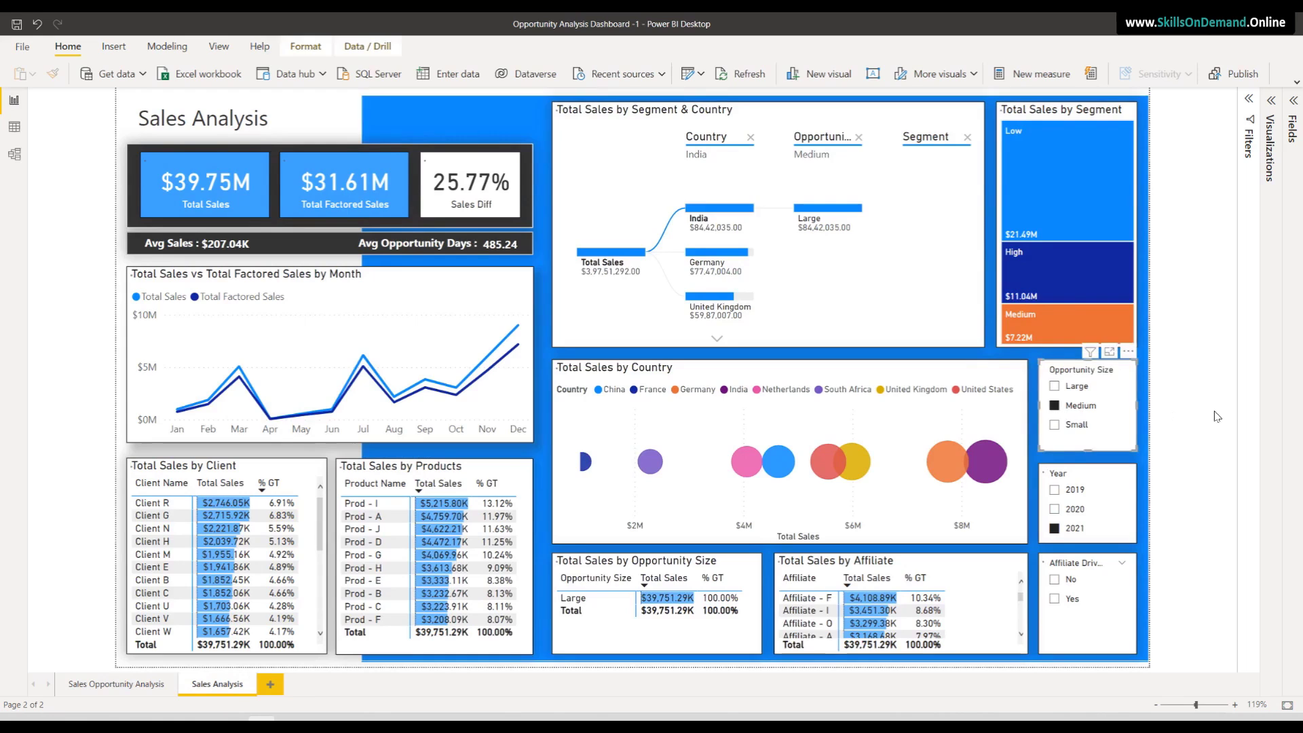
left_click(1055, 425)
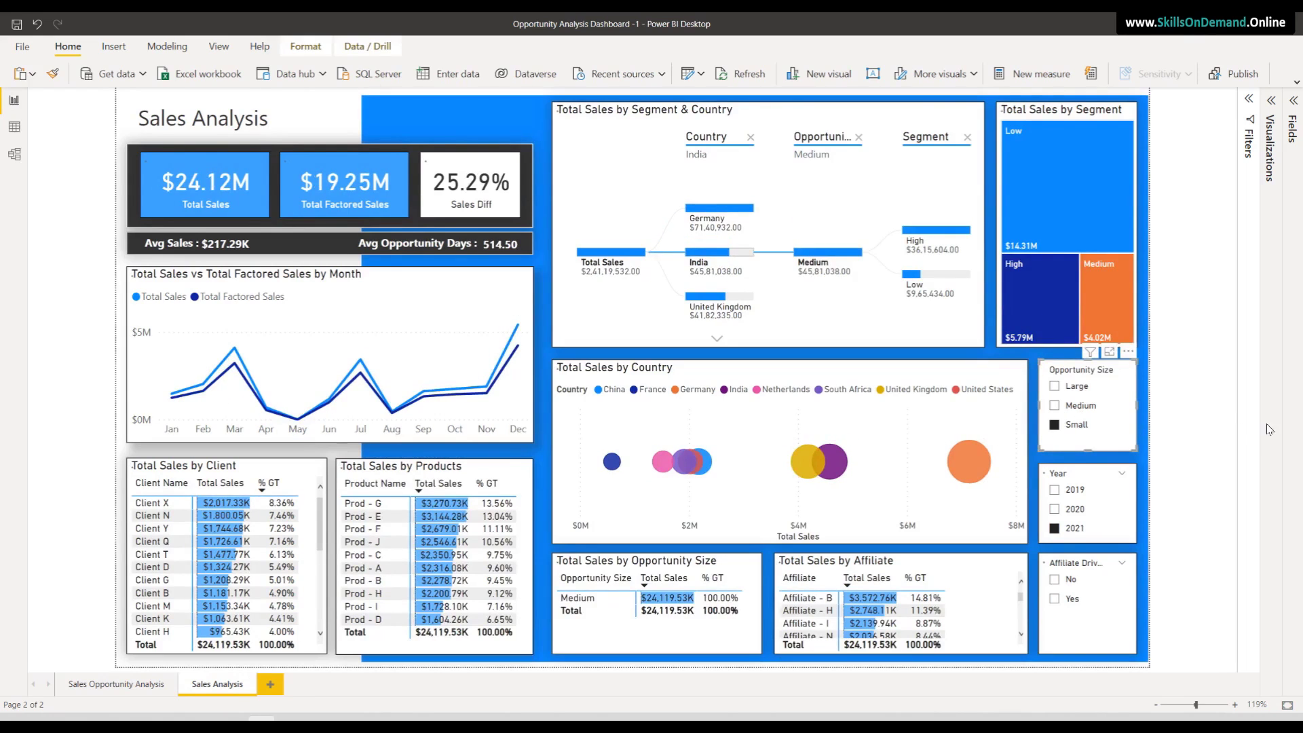
left_click(1055, 406, "ctrl")
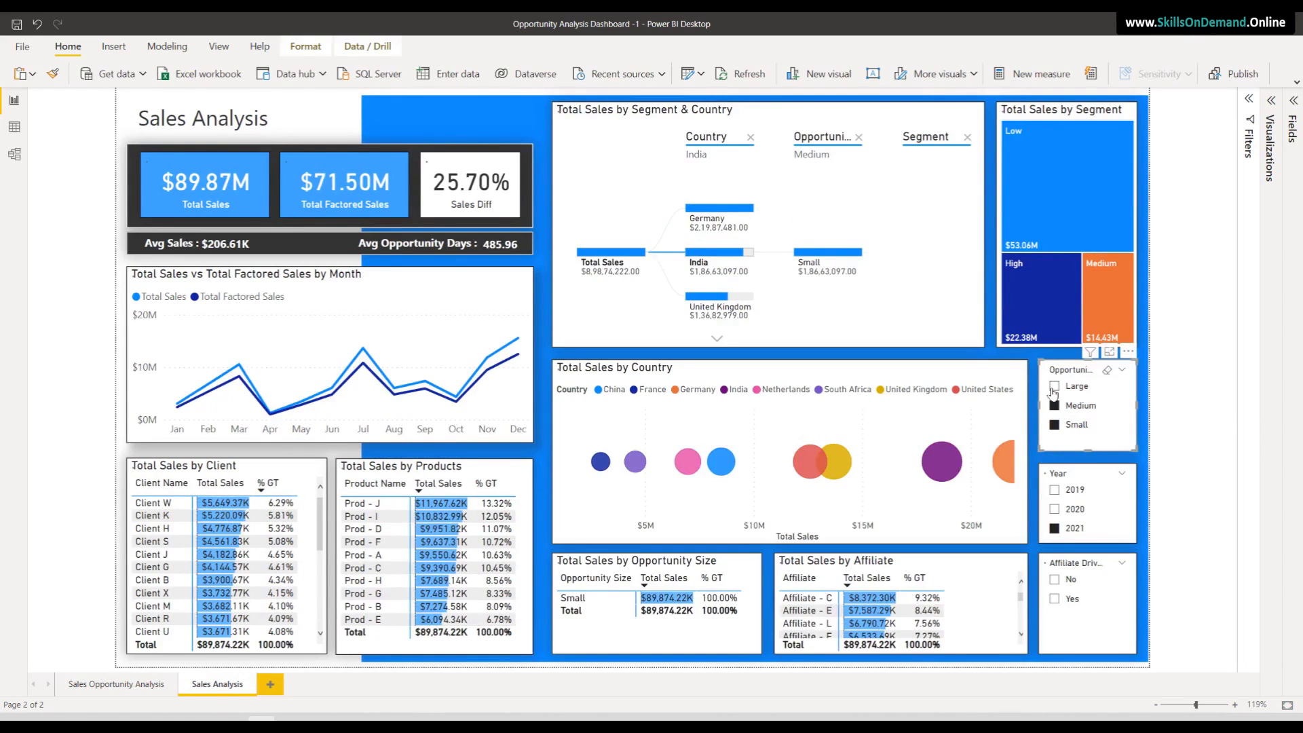
left_click(1055, 387, "ctrl")
Include 2019 and 2020 in the Year filter and both No and Yes affiliate values
left_click(1055, 490, "ctrl")
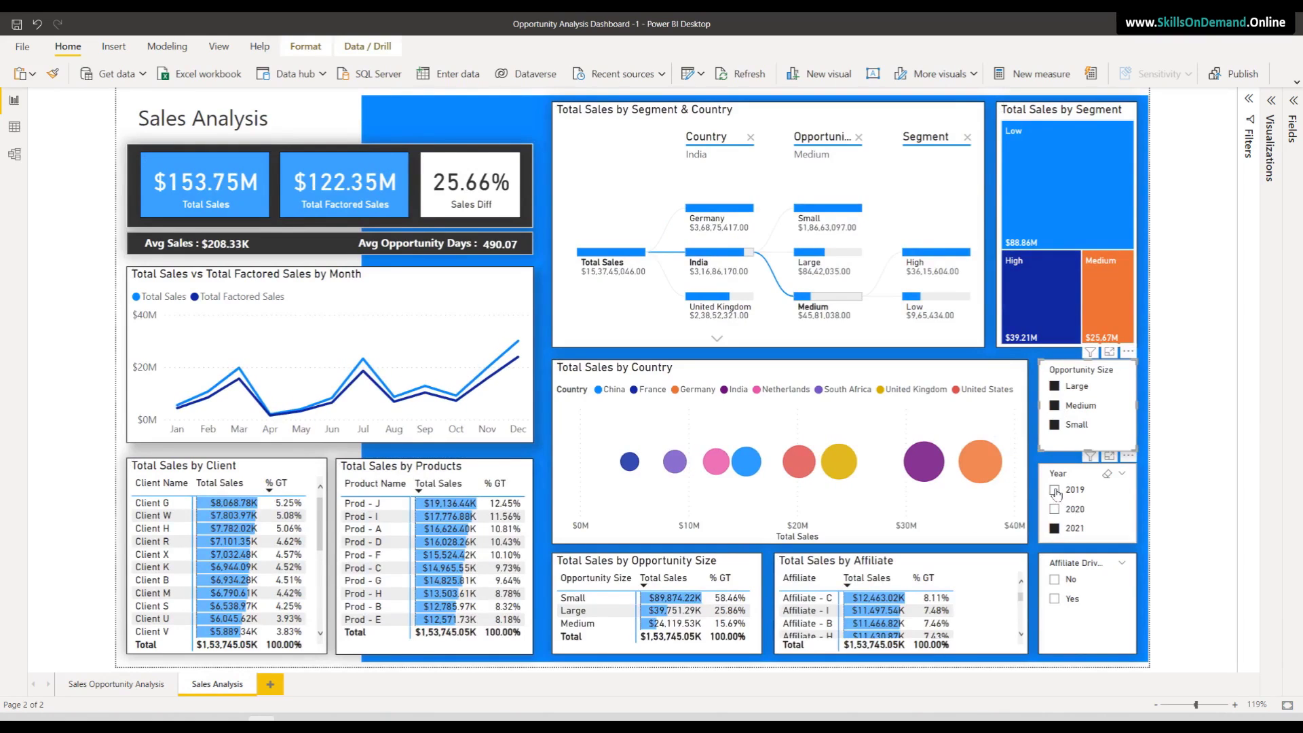
left_click(1055, 510, "ctrl")
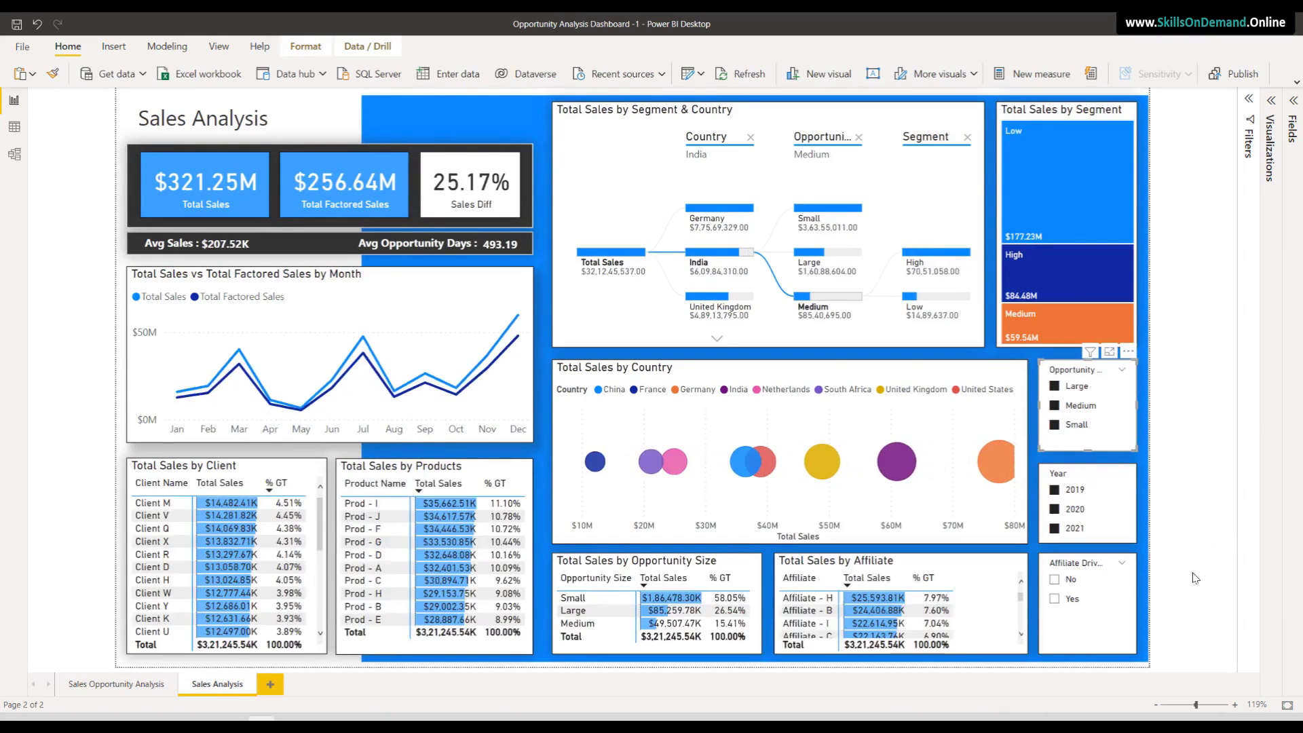
left_click(1055, 579)
left_click(1055, 599, "ctrl")
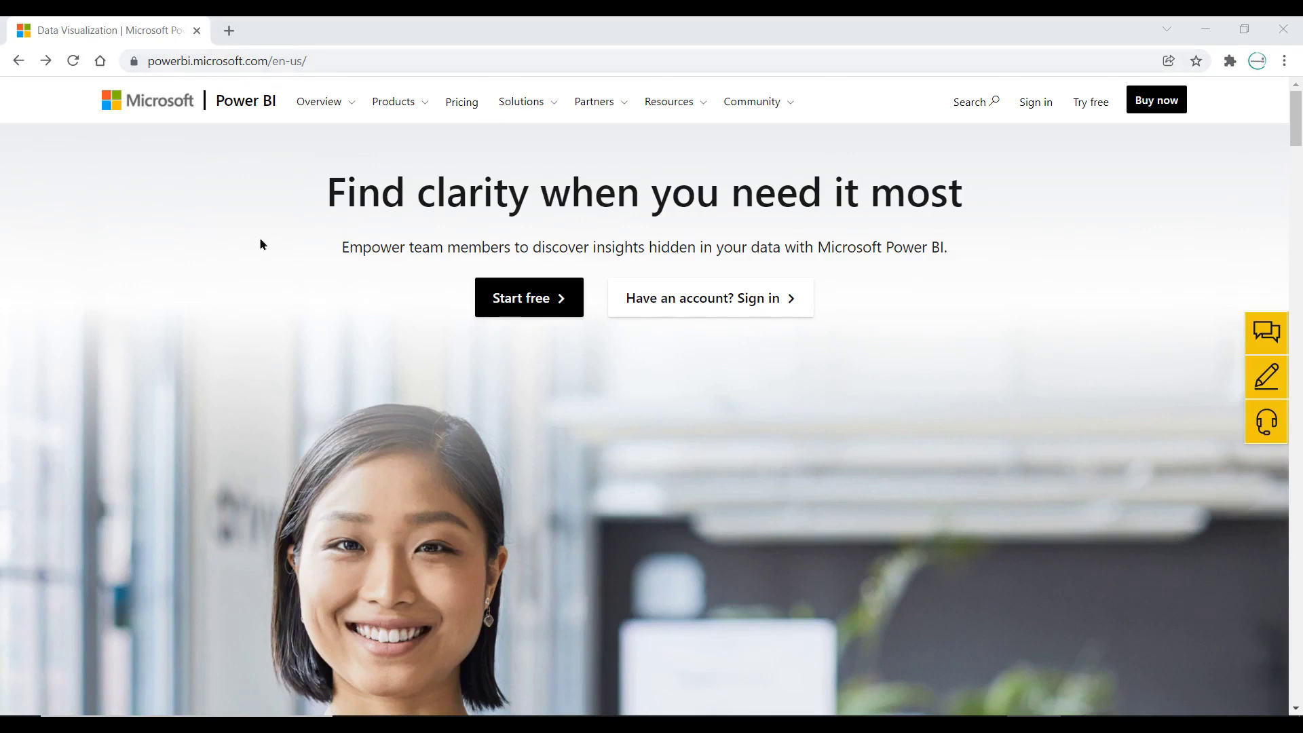
Scroll through the Power BI home page, then open the Products menu in the navigation bar
scroll(247, 256, "down", 5)
scroll(244, 258, "down", 8)
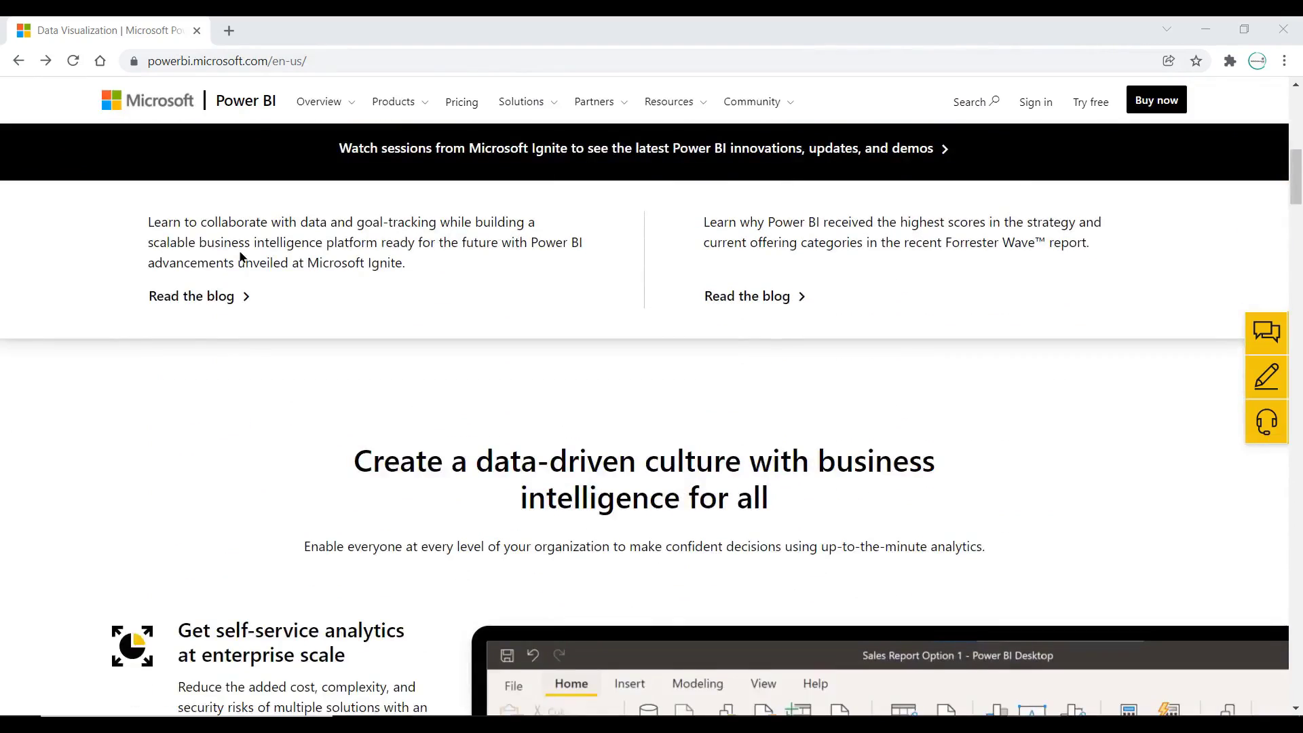
scroll(239, 261, "down", 12)
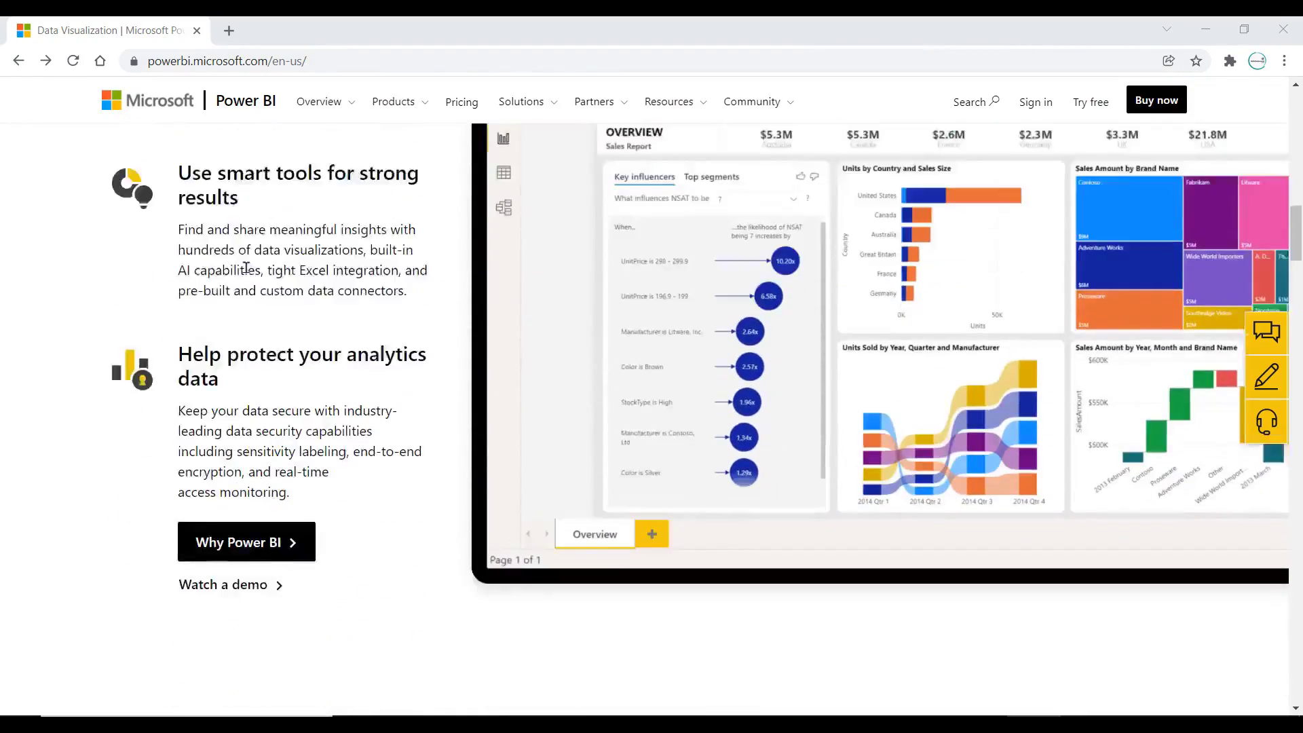
scroll(234, 268, "down", 14)
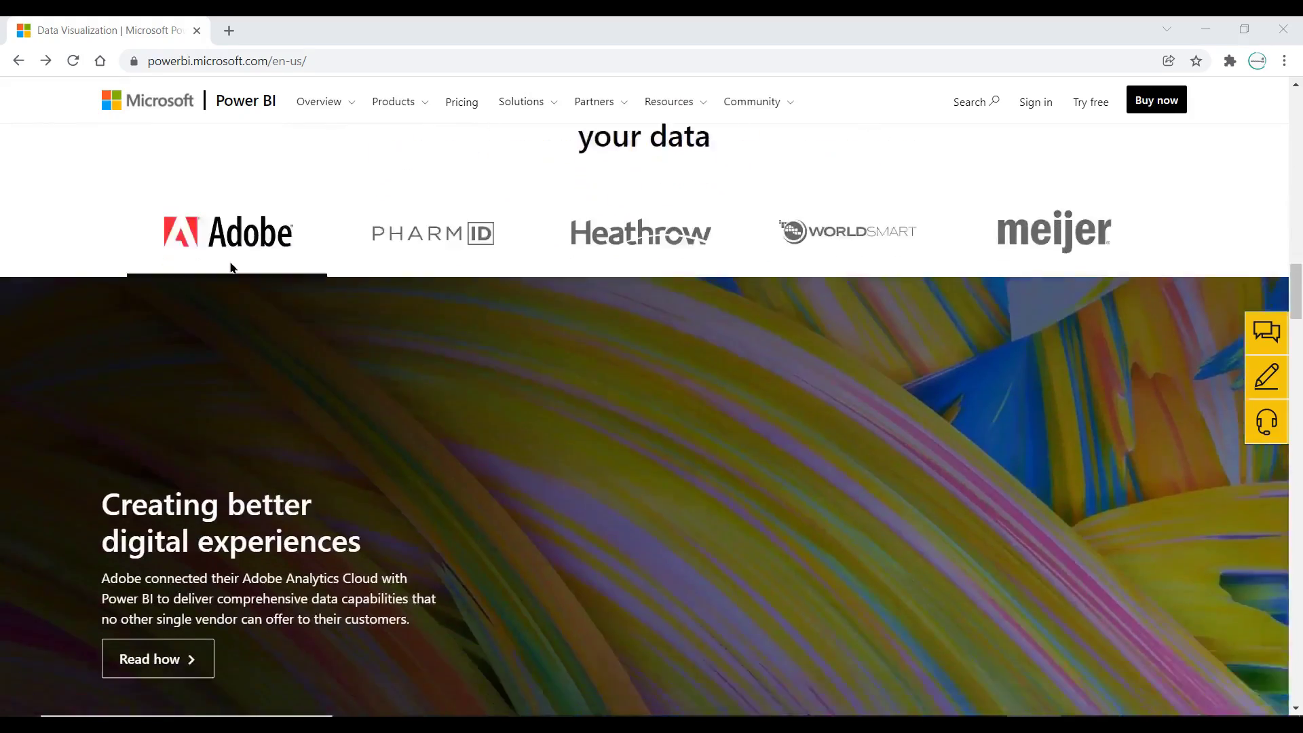
scroll(238, 272, "down", 4)
scroll(231, 270, "up", 11)
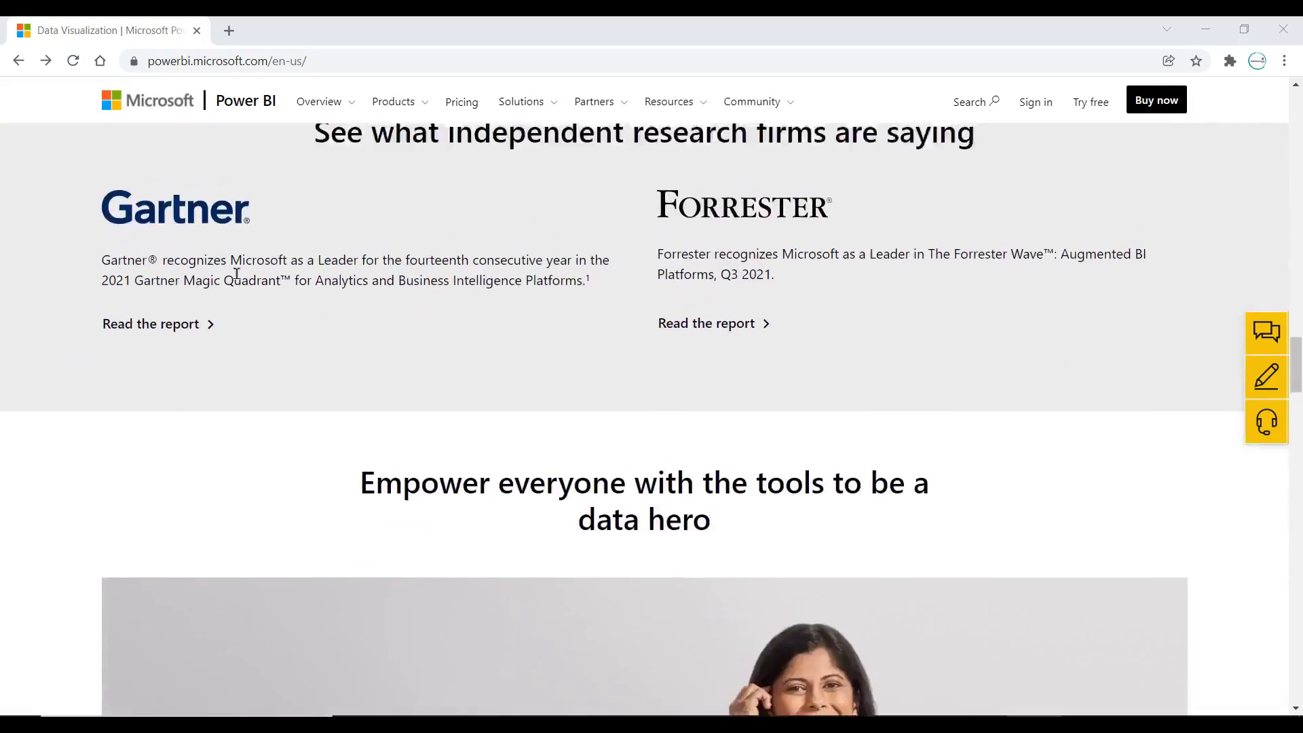
scroll(228, 270, "up", 20)
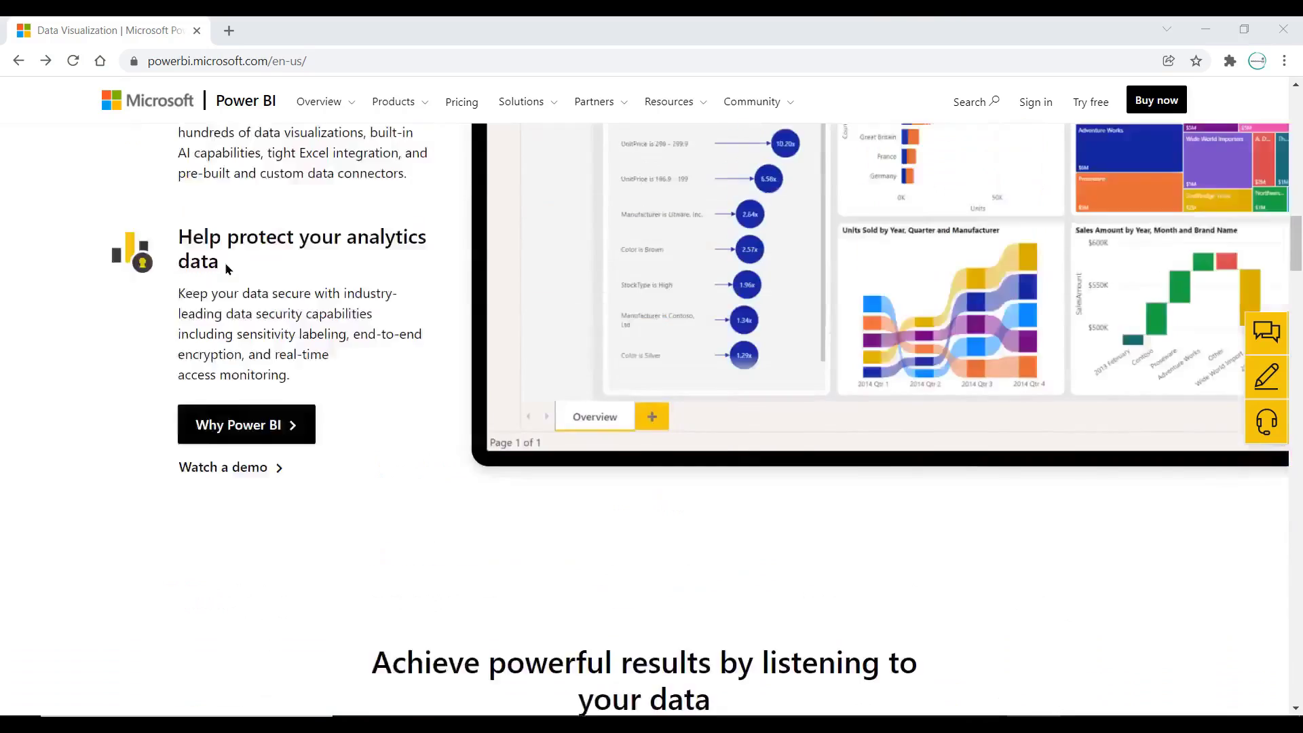
scroll(226, 269, "up", 10)
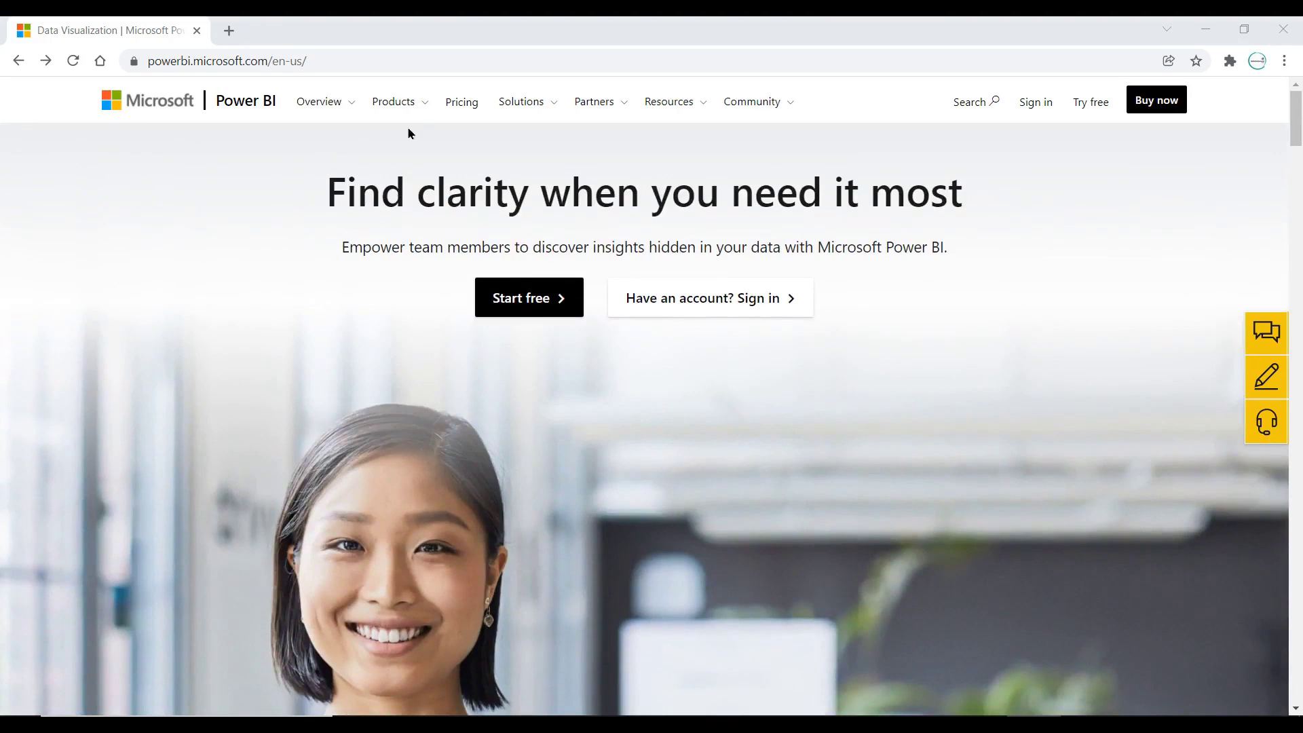
left_click(423, 109)
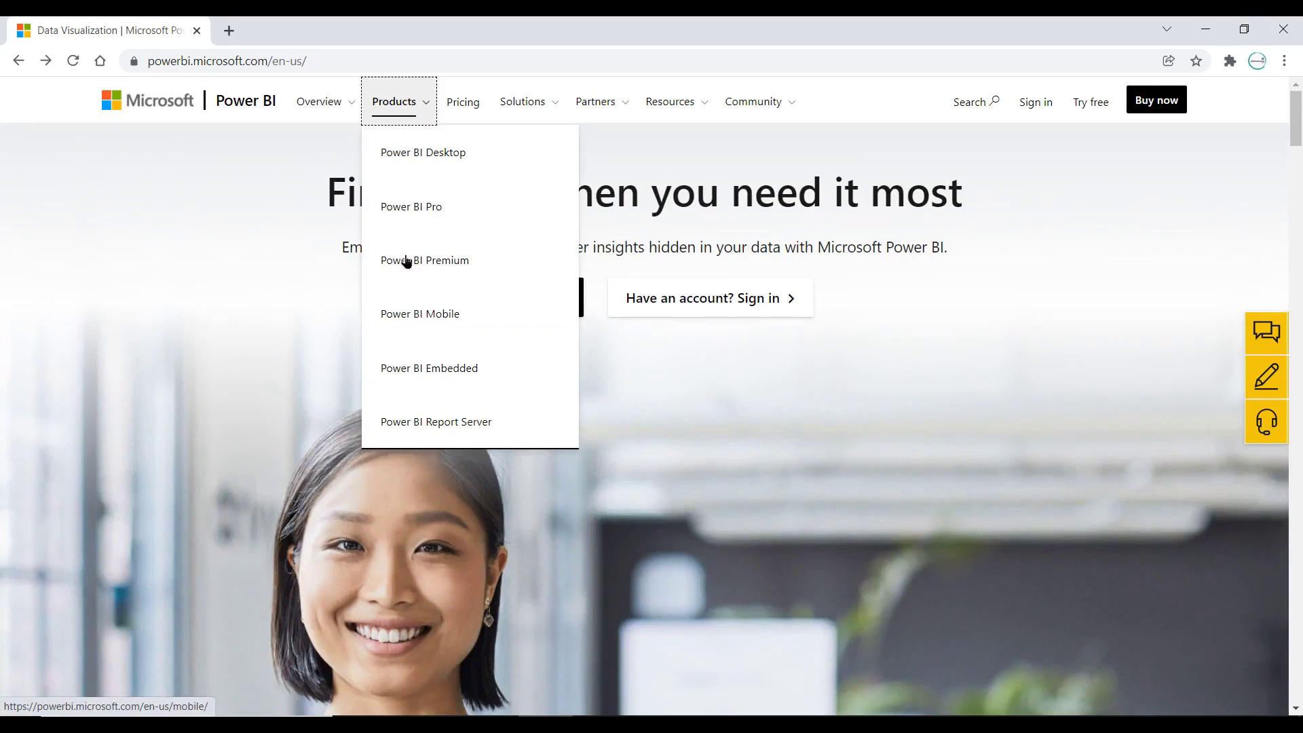
Go to the Power BI Desktop product page from the Products menu and scroll through it
left_click(425, 158)
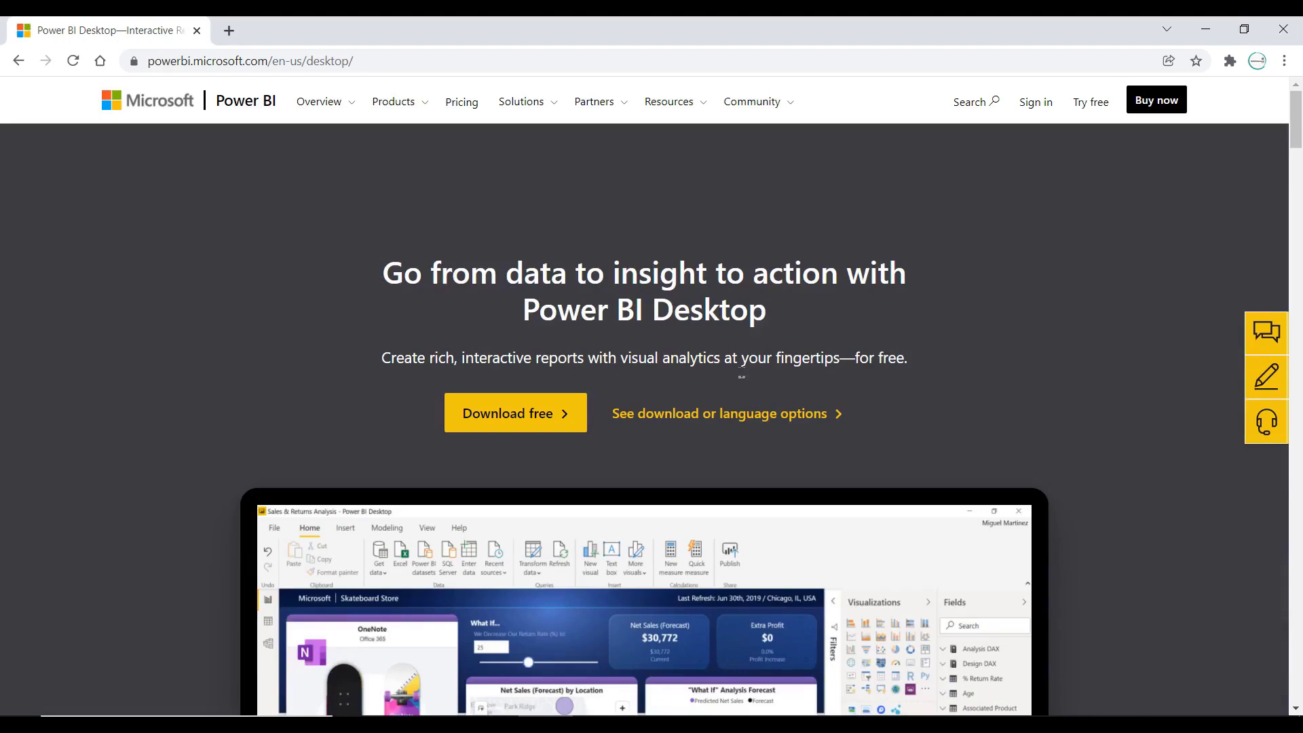
scroll(291, 434, "down", 2)
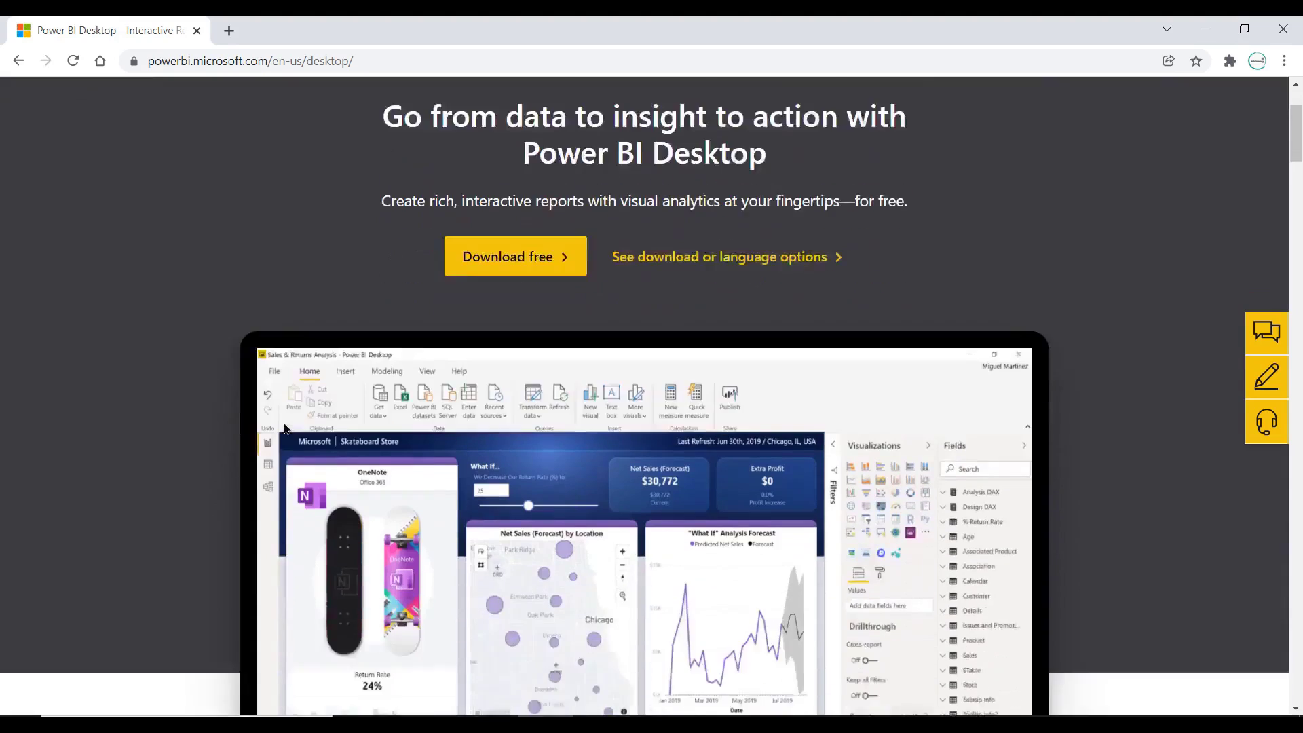
scroll(285, 427, "down", 8)
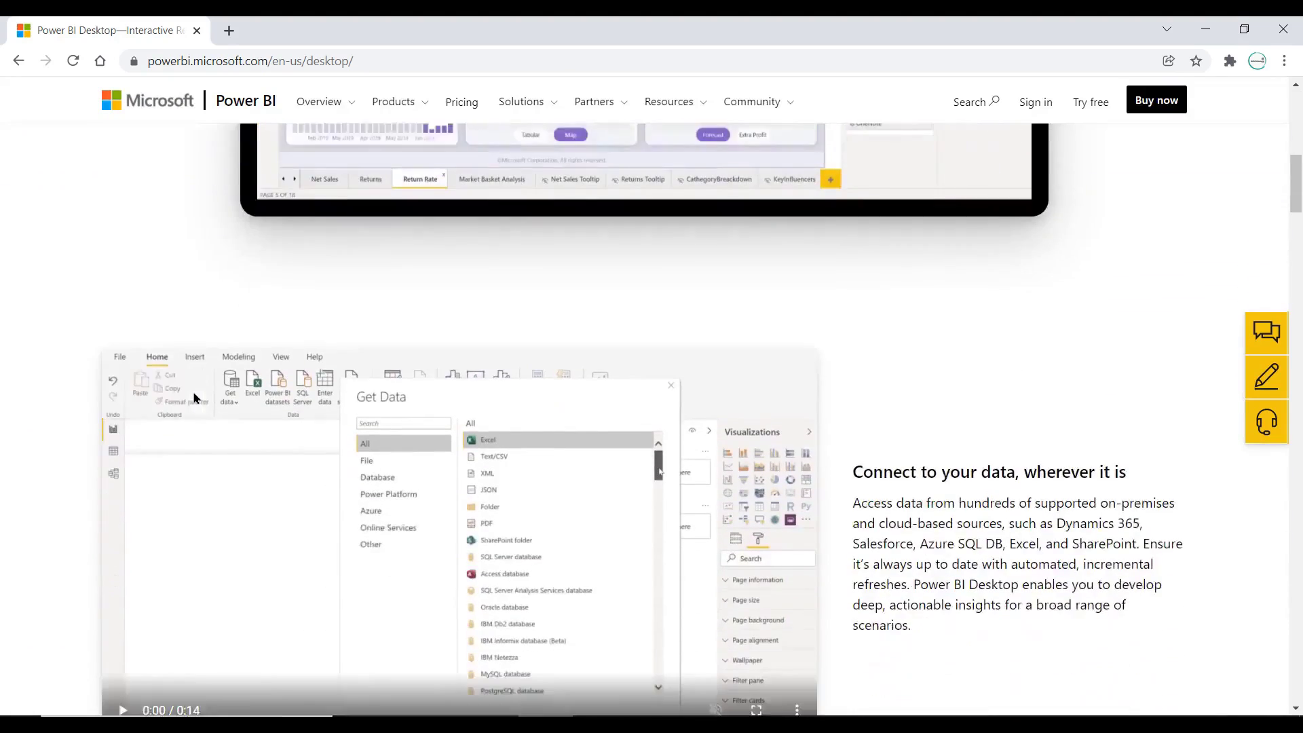
scroll(193, 398, "down", 6)
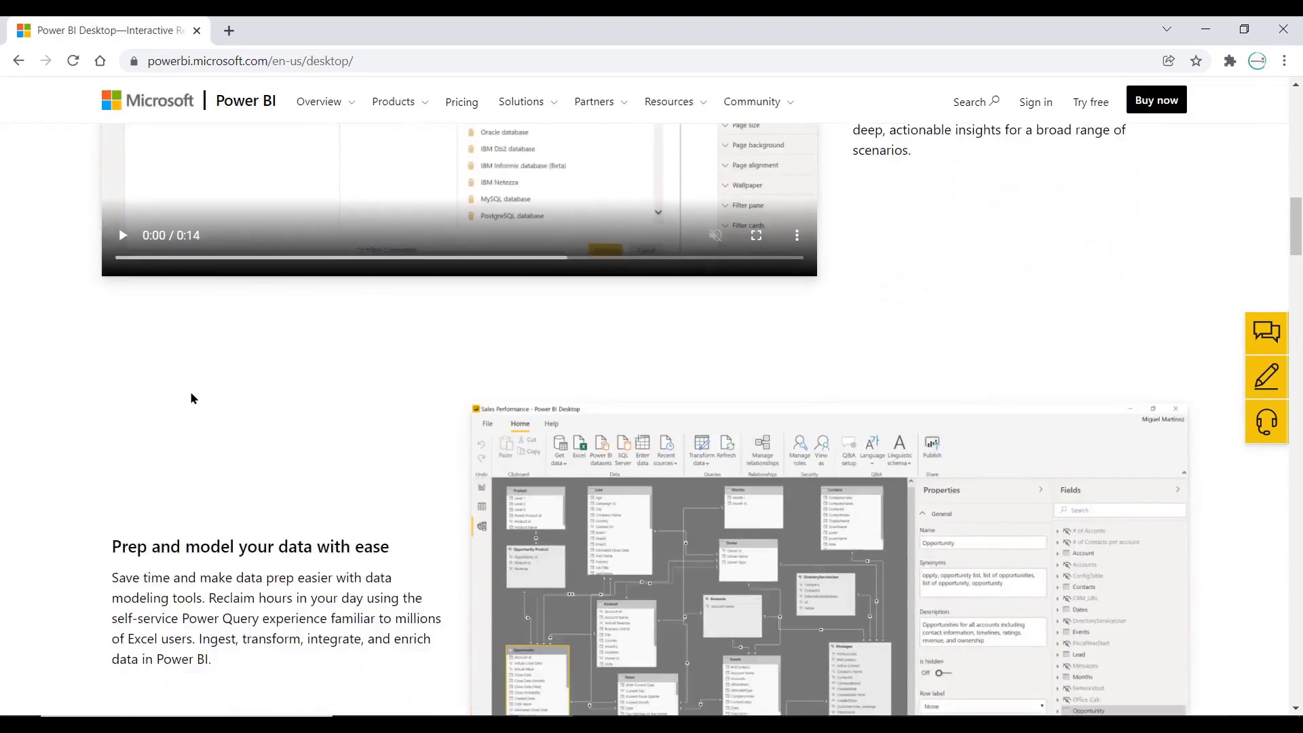
scroll(191, 399, "down", 5)
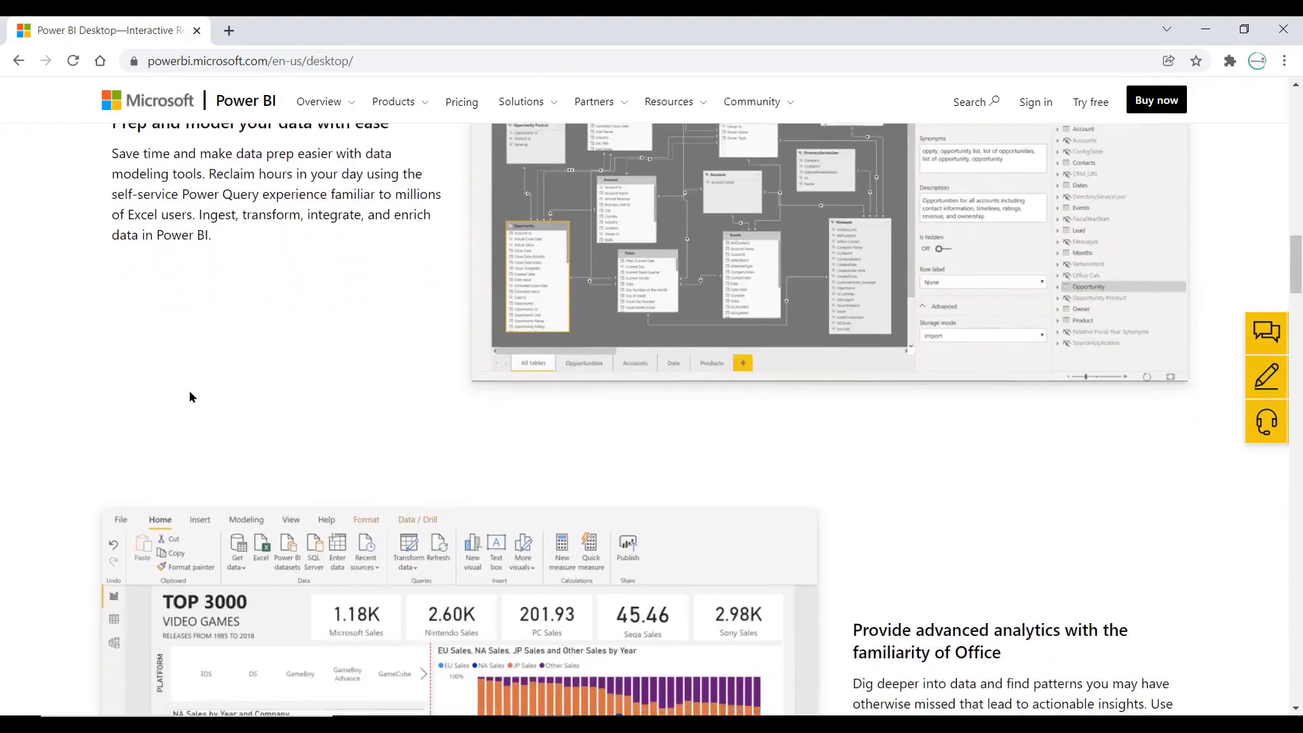
scroll(191, 398, "down", 7)
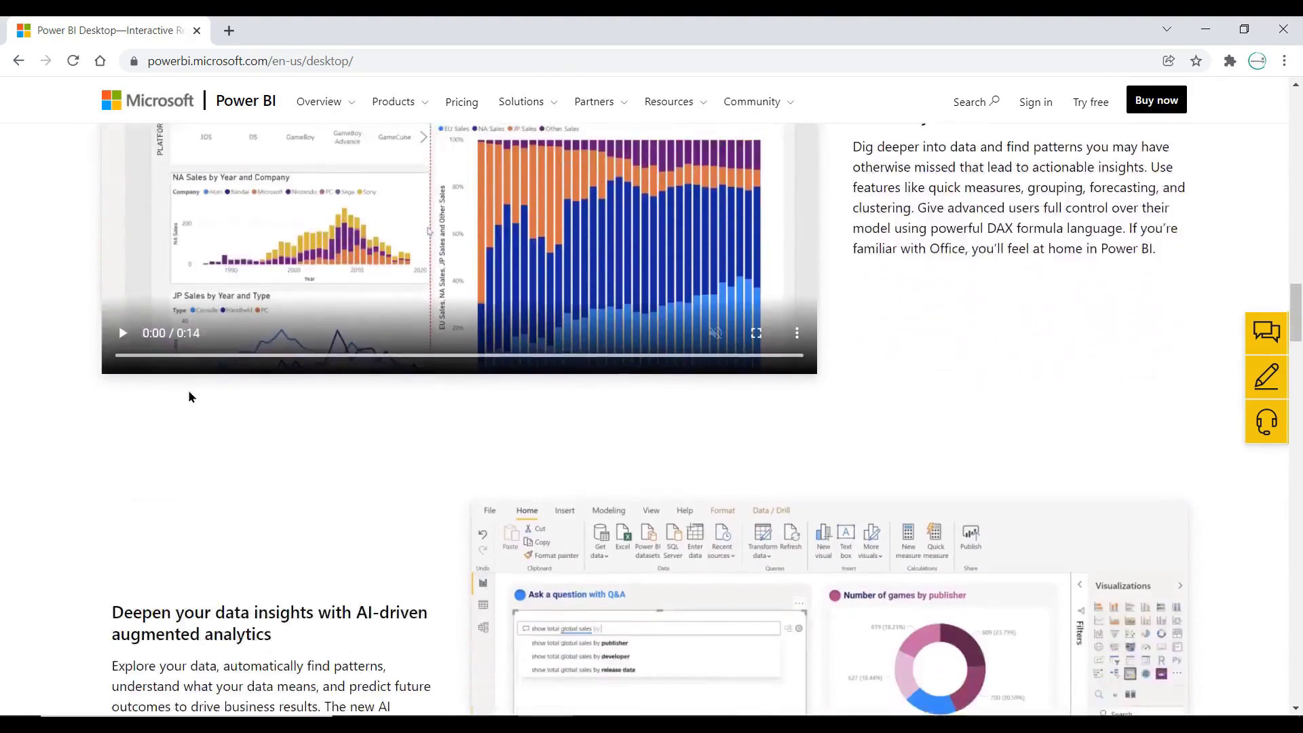
scroll(190, 398, "down", 7)
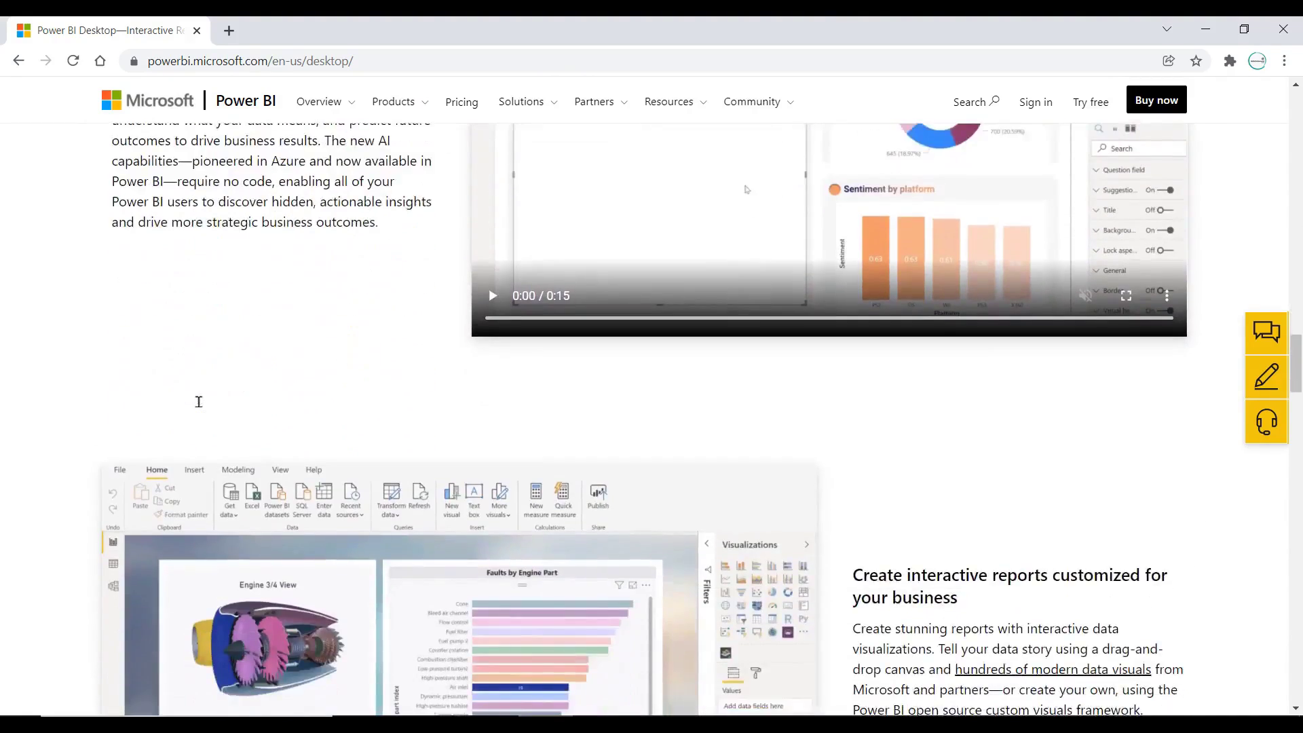
scroll(198, 402, "down", 4)
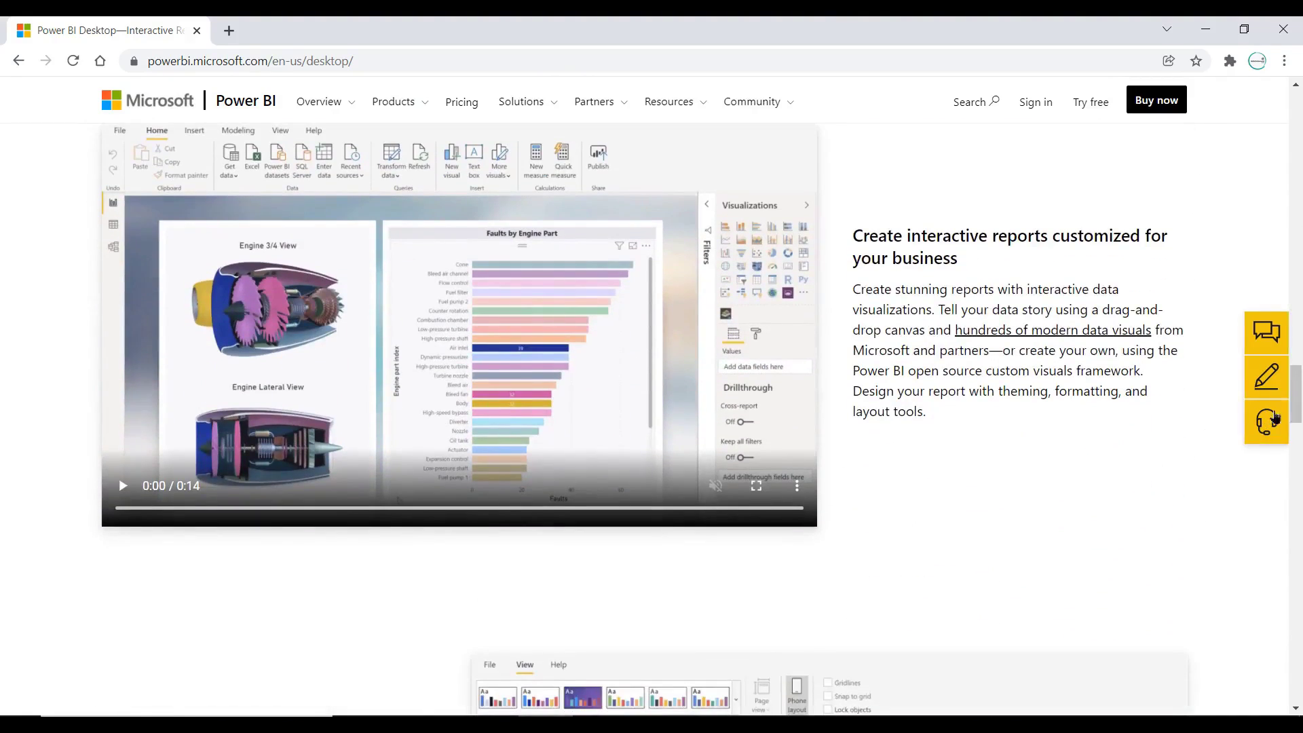
left_click_drag(1296, 394, 1285, 90)
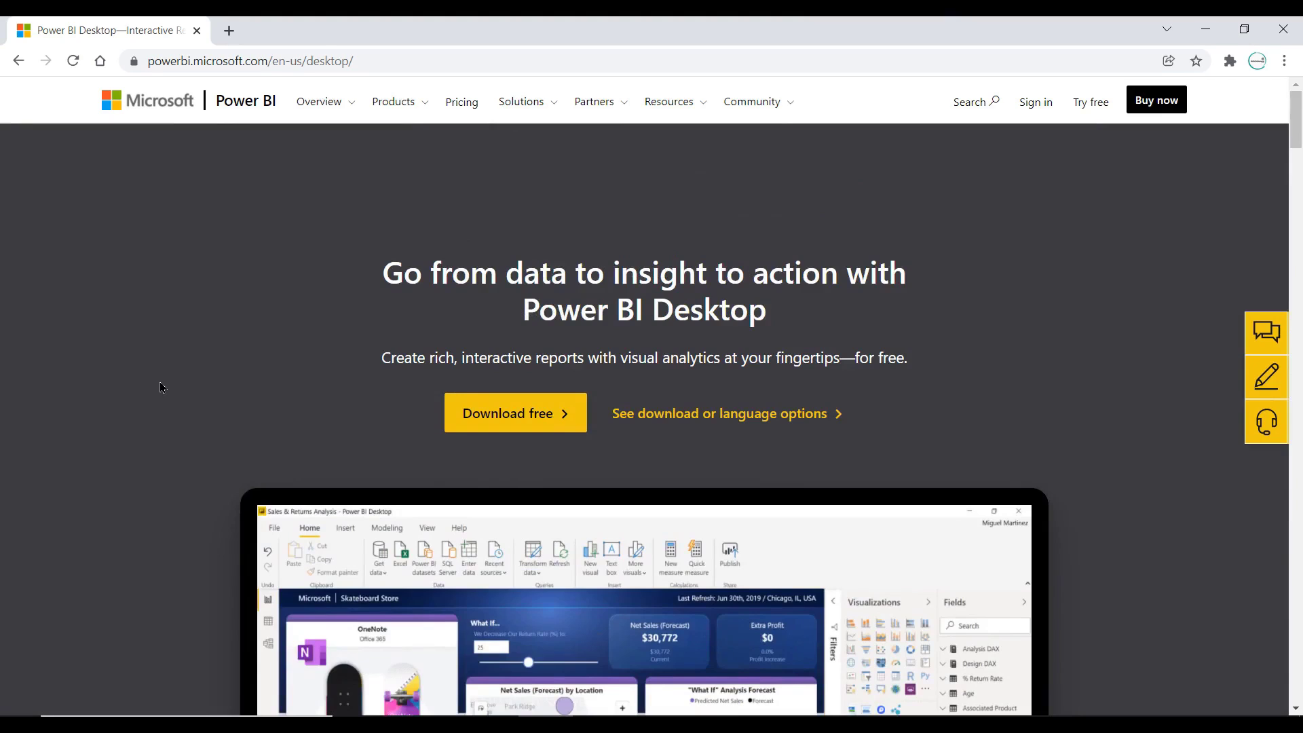
left_click(402, 104)
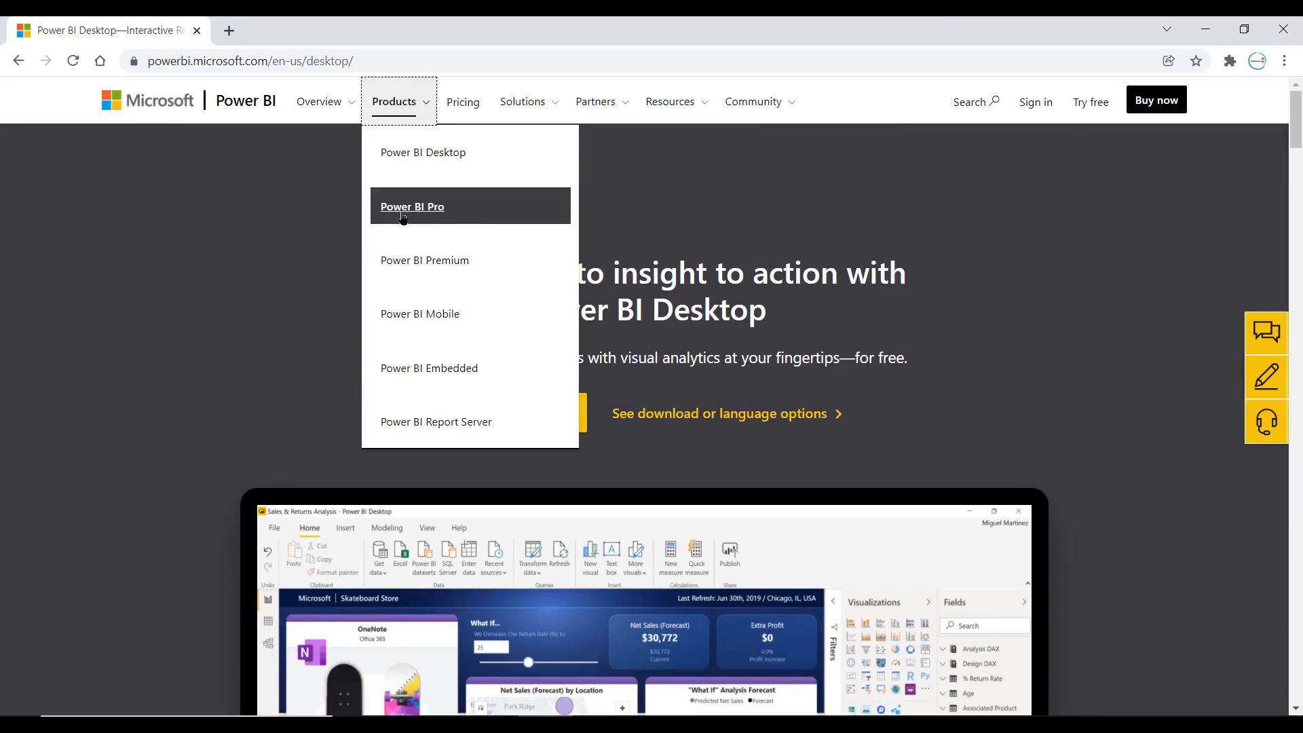
left_click(304, 252)
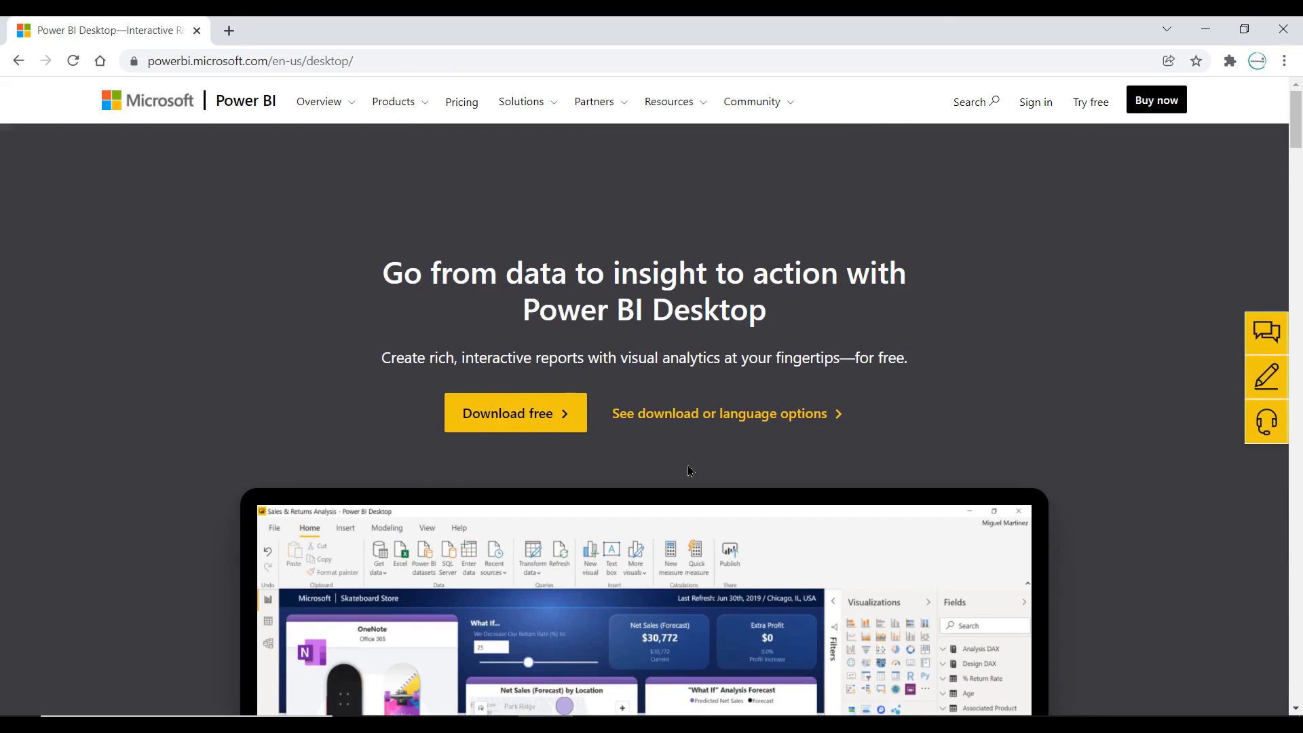
Open the Power BI Desktop download options page with English as the download language
left_click(693, 422)
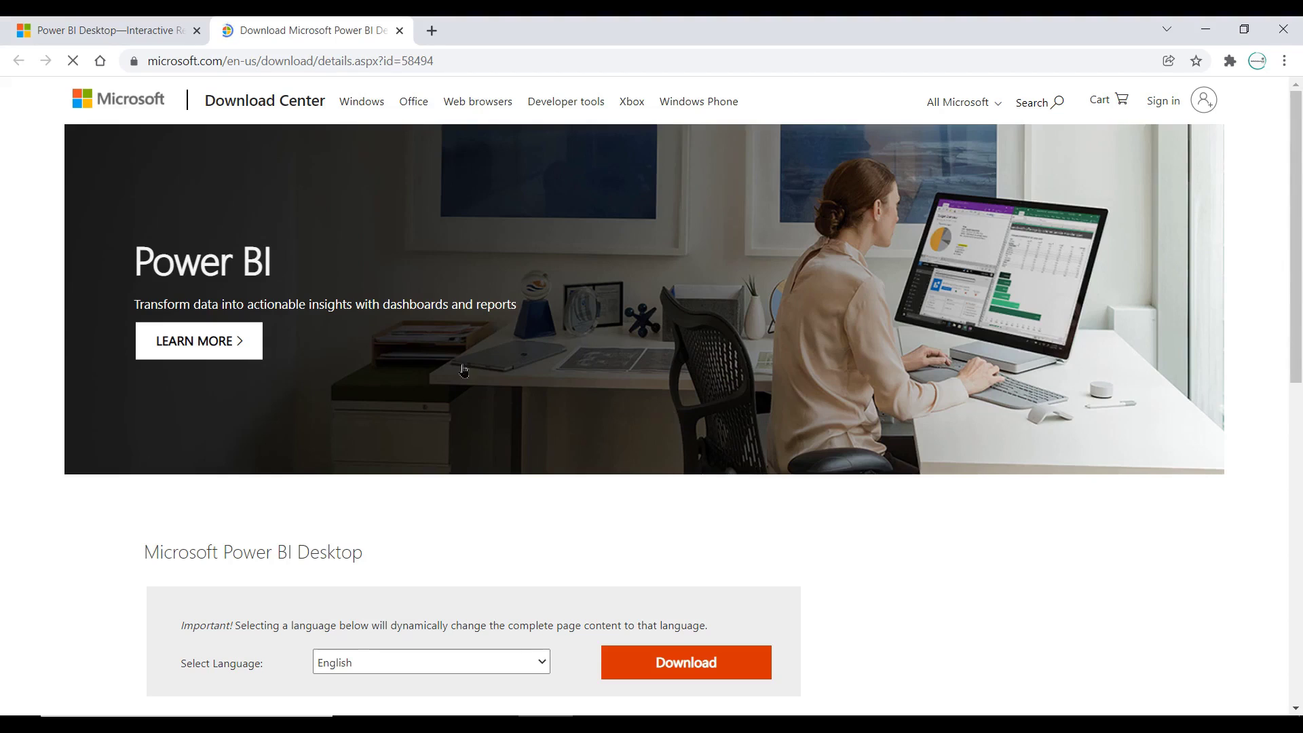
scroll(122, 424, "down", 5)
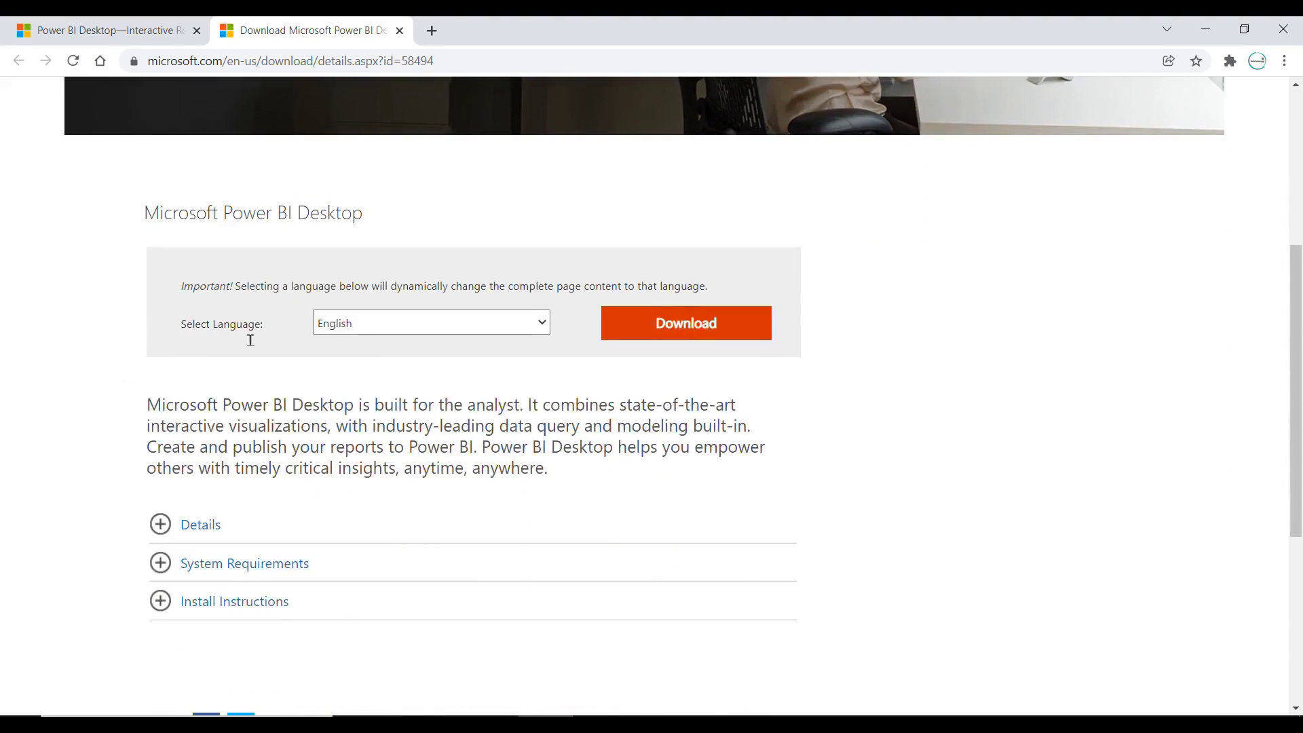
left_click(364, 326)
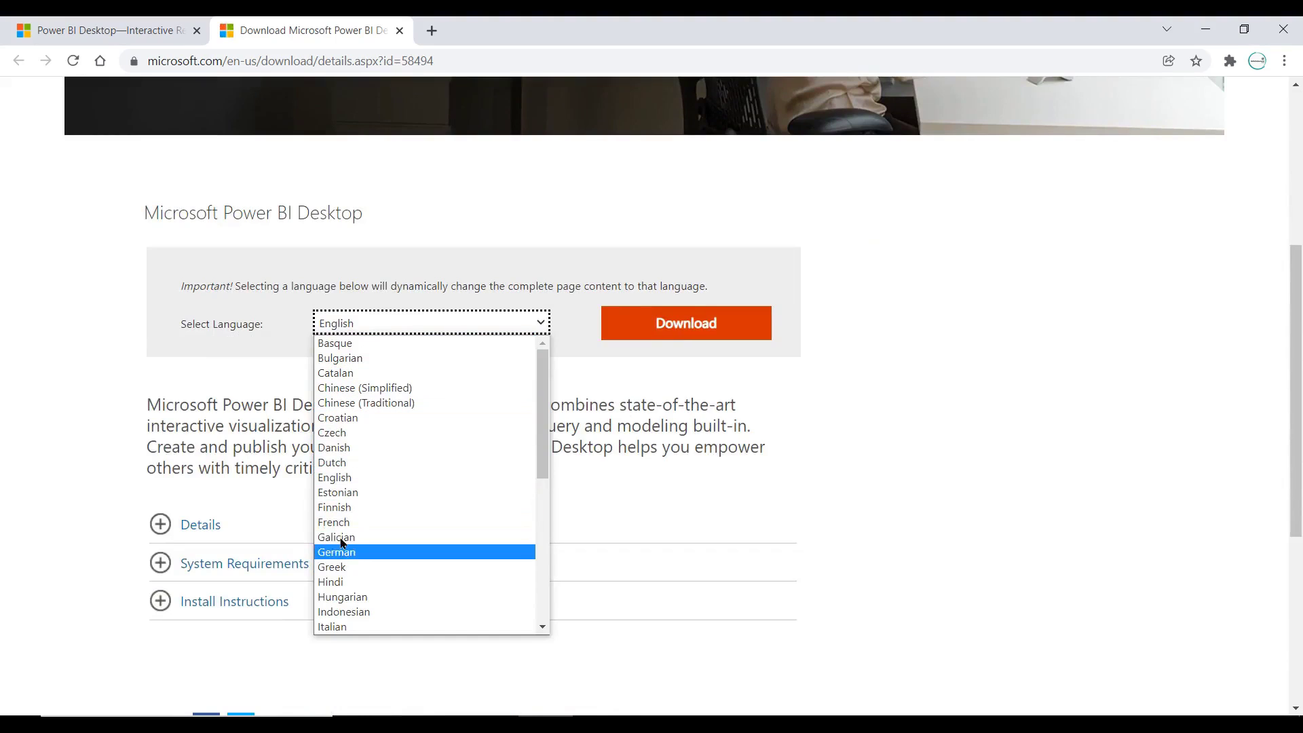
left_click(337, 478)
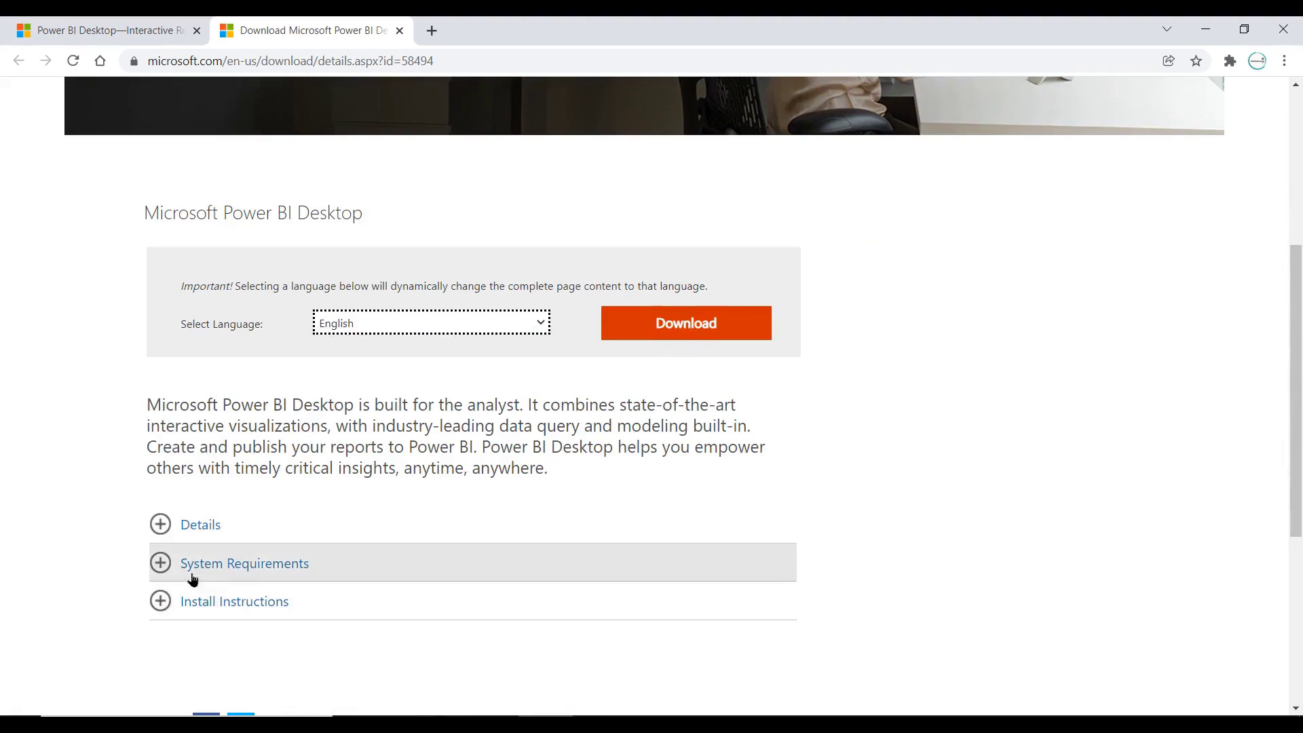
Expand the System Requirements, Details and Install Instructions sections of the download page
left_click(168, 567)
scroll(767, 492, "down", 2)
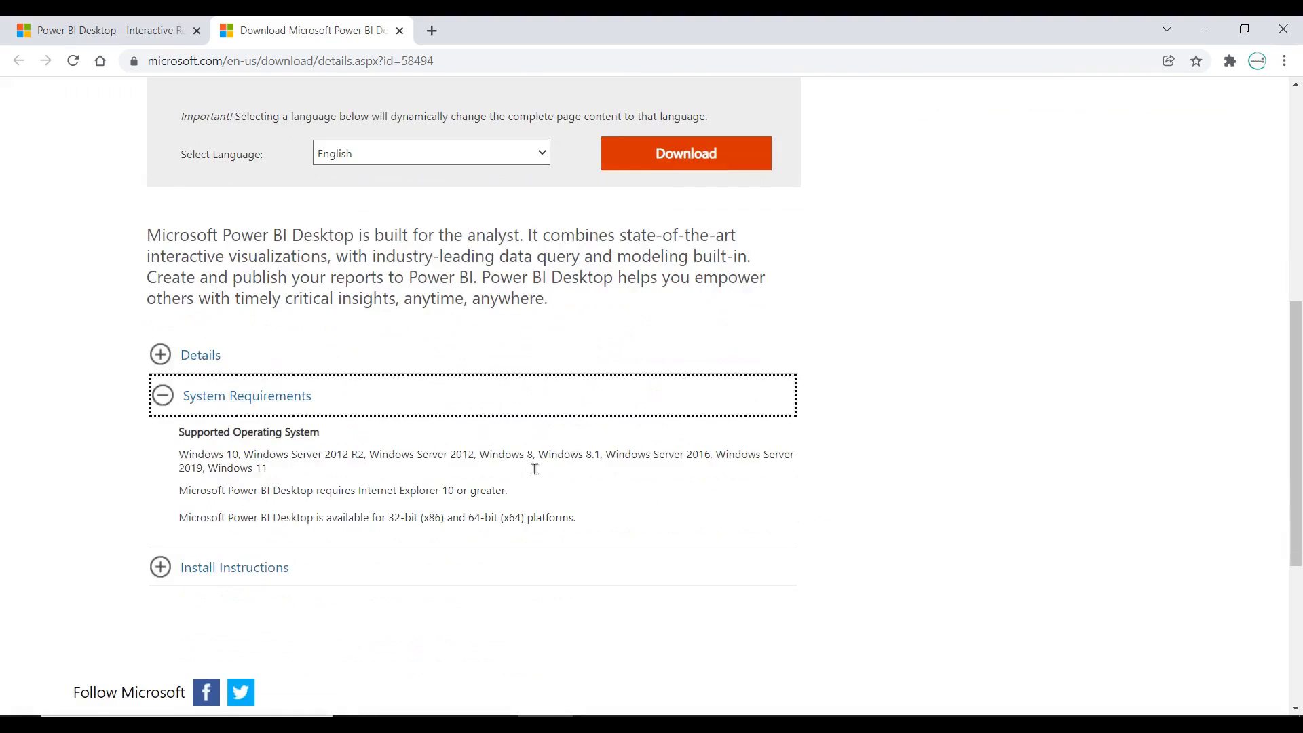
left_click(198, 367)
scroll(892, 407, "down", 5)
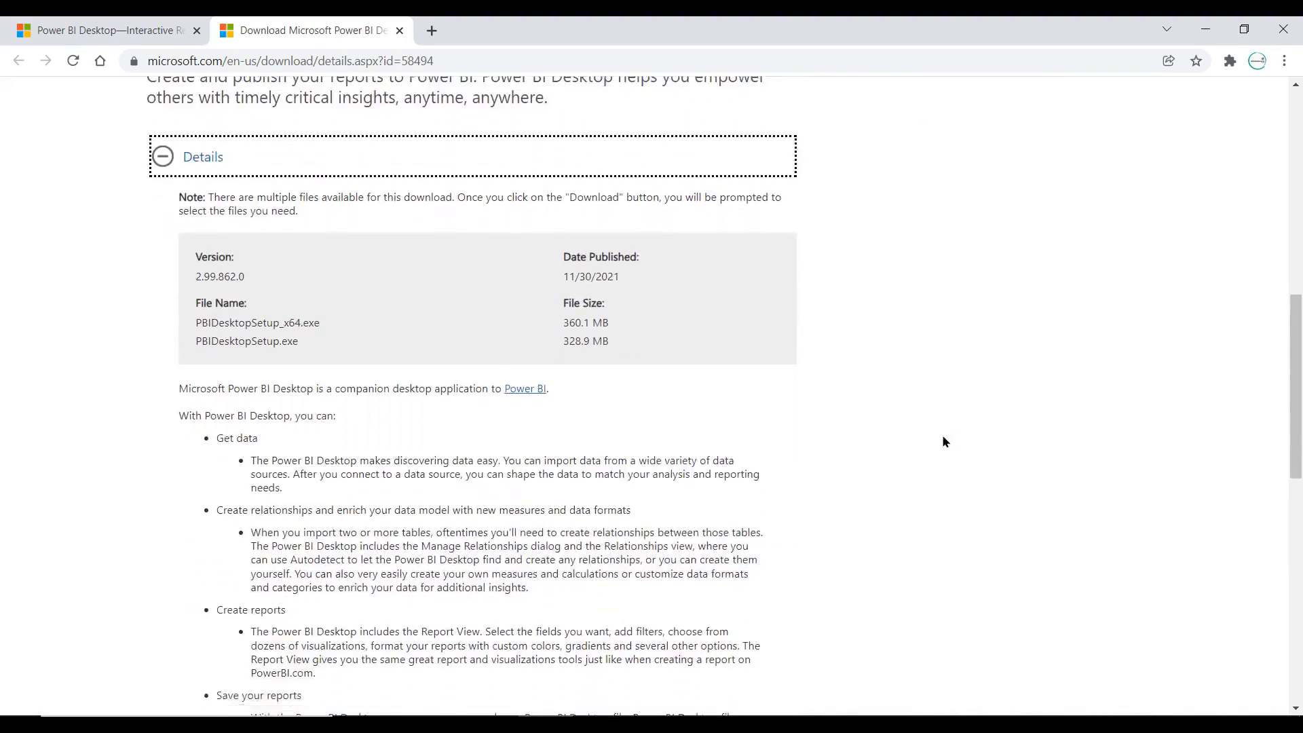
scroll(928, 439, "down", 7)
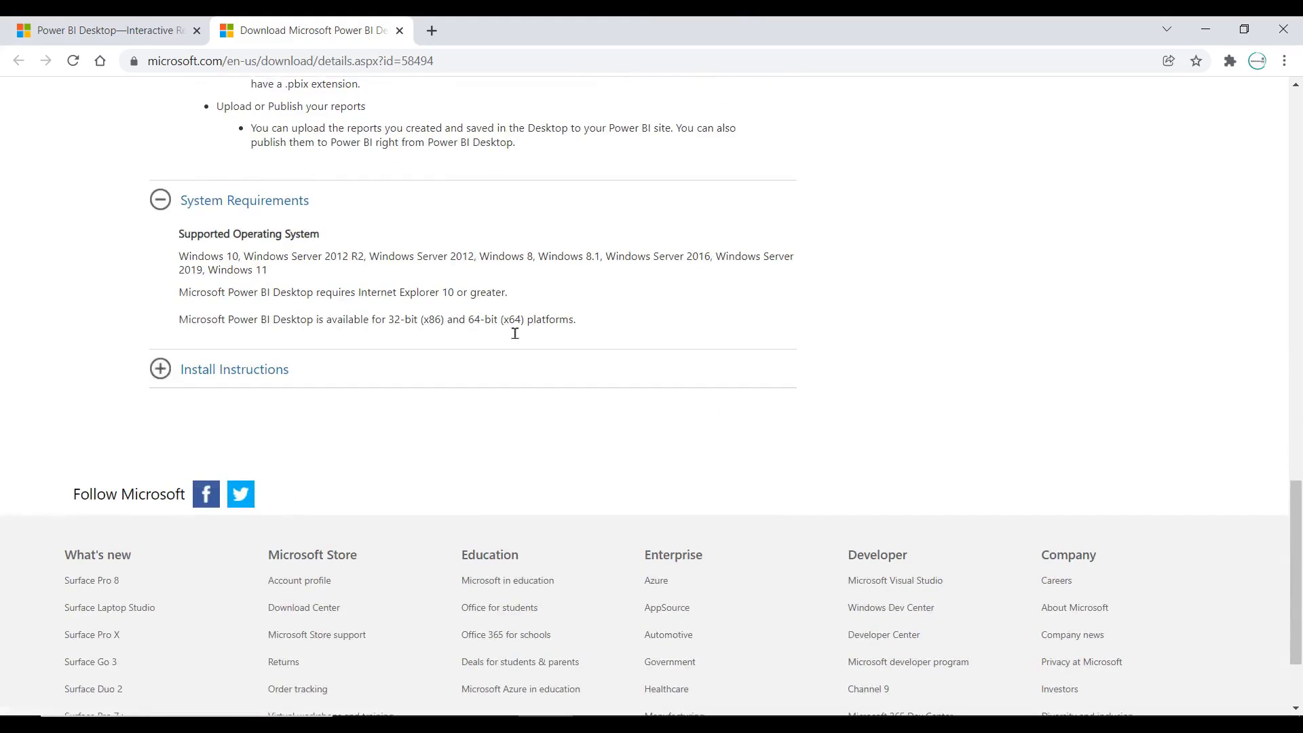
left_click(173, 368)
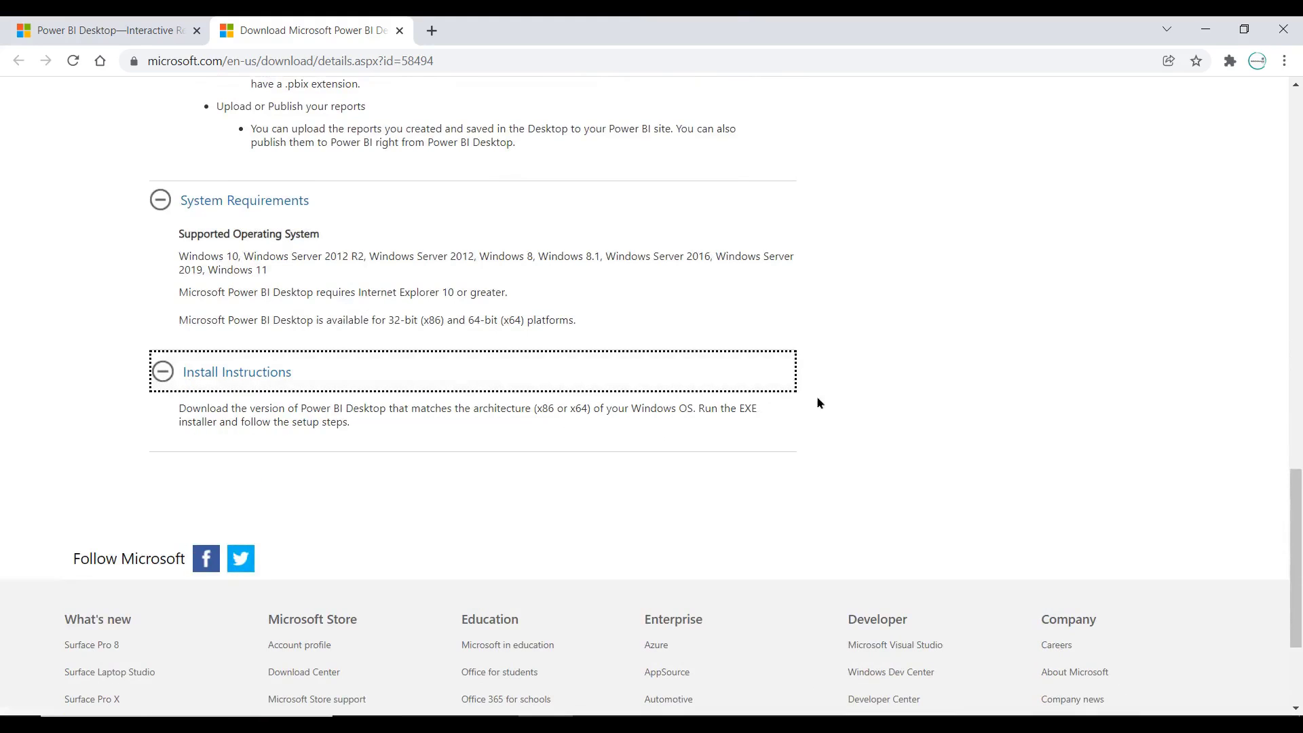
scroll(997, 398, "up", 15)
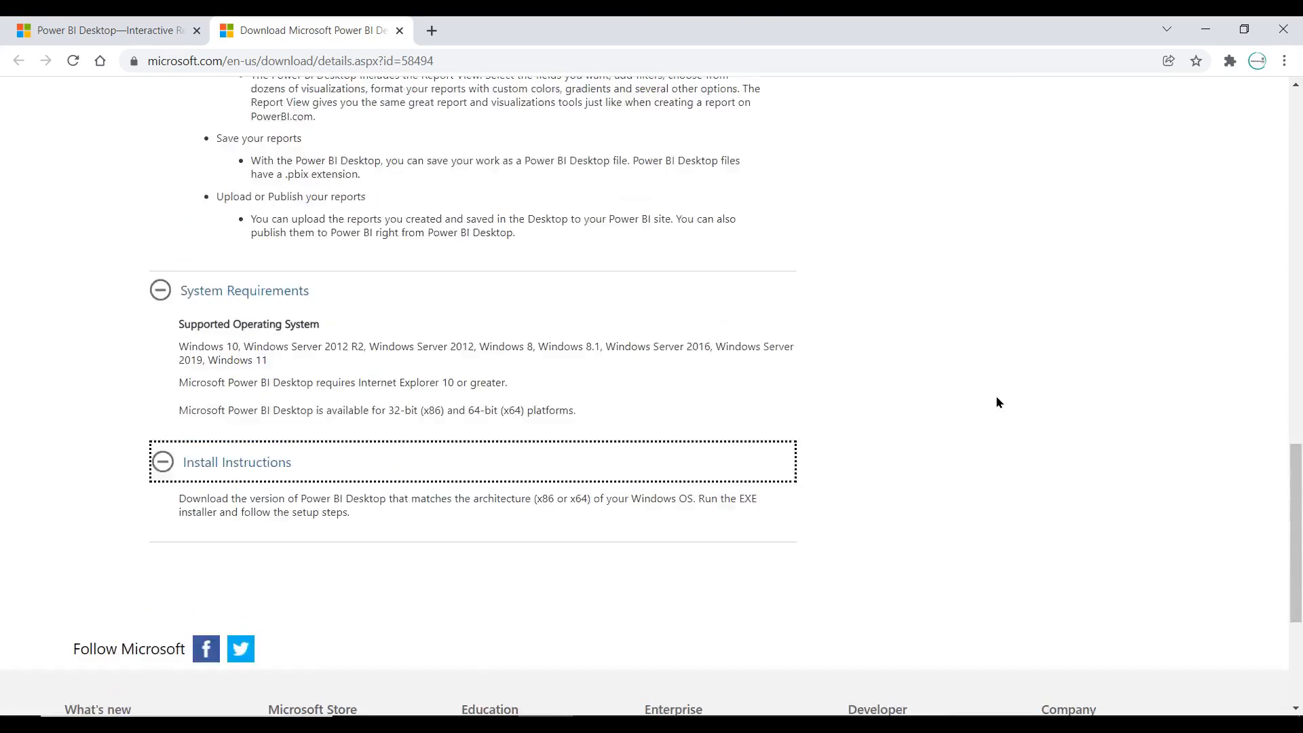
scroll(998, 402, "up", 2)
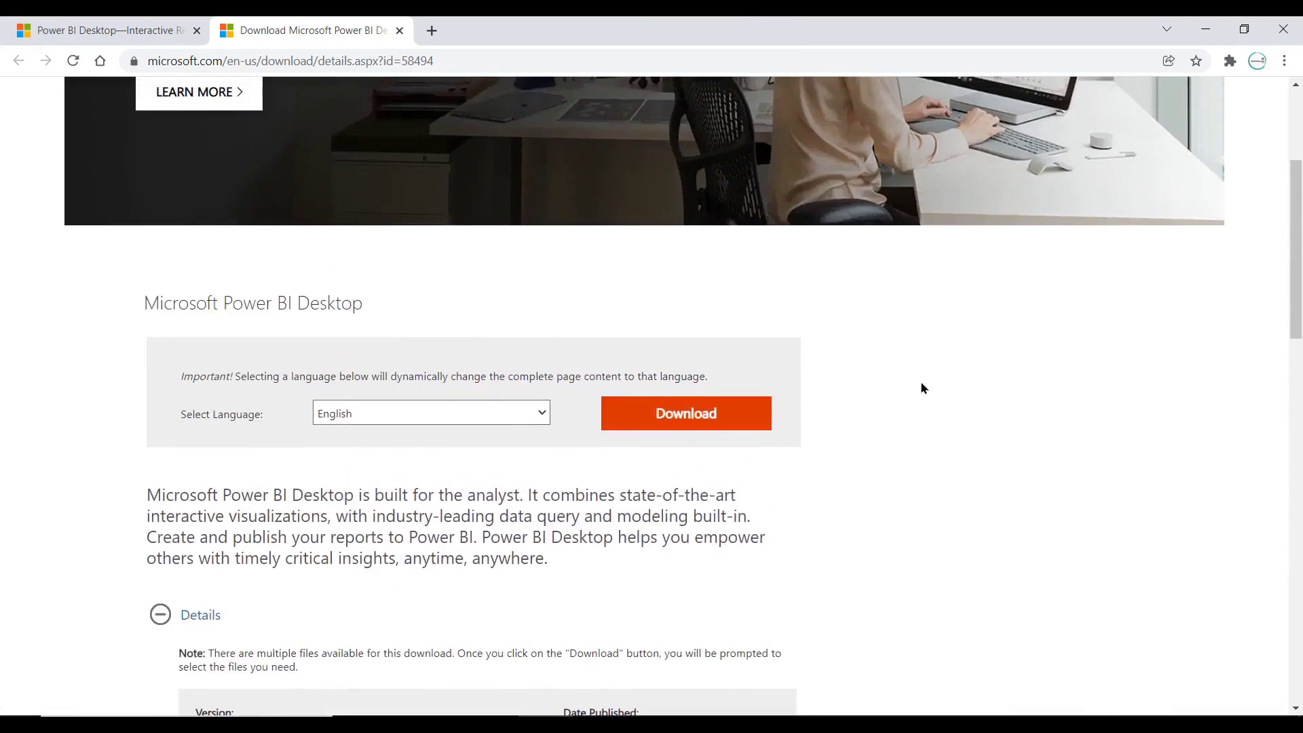
Select both Power BI Desktop installer files, continue to download them, and dismiss the multiple-downloads prompt
left_click(683, 417)
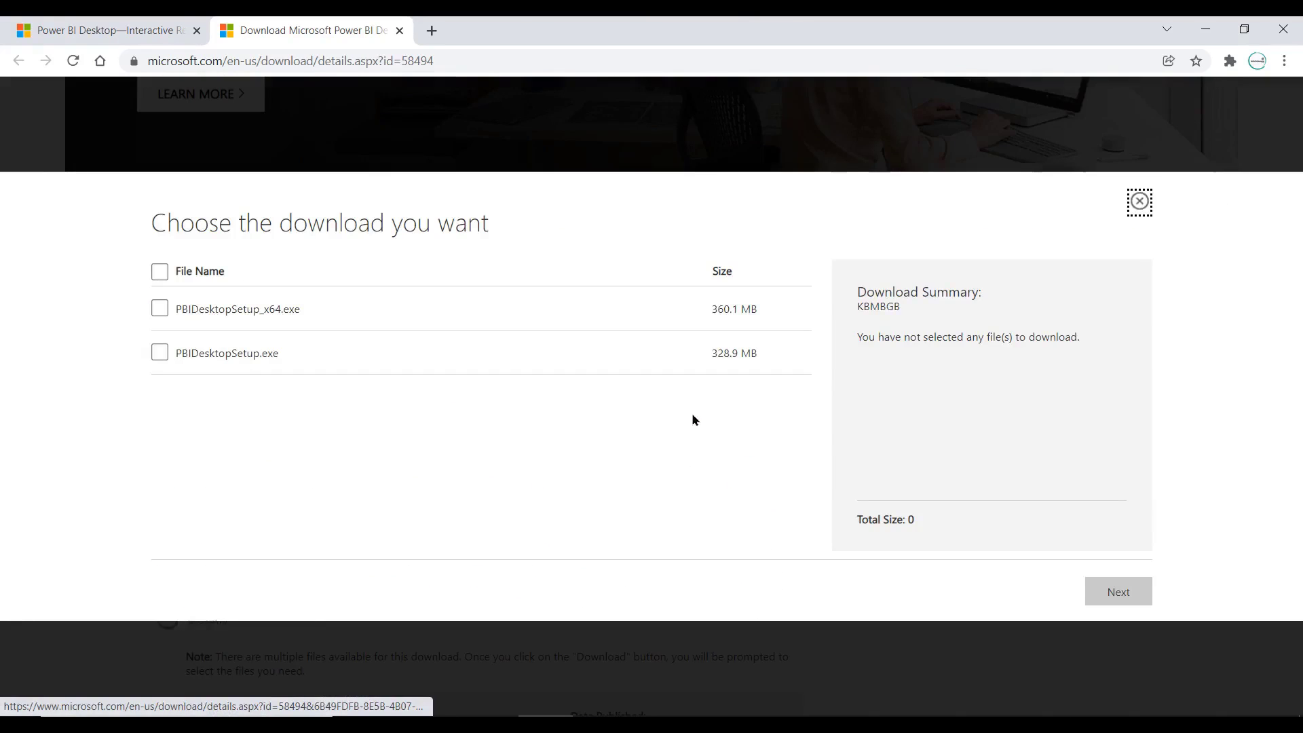
left_click(161, 276)
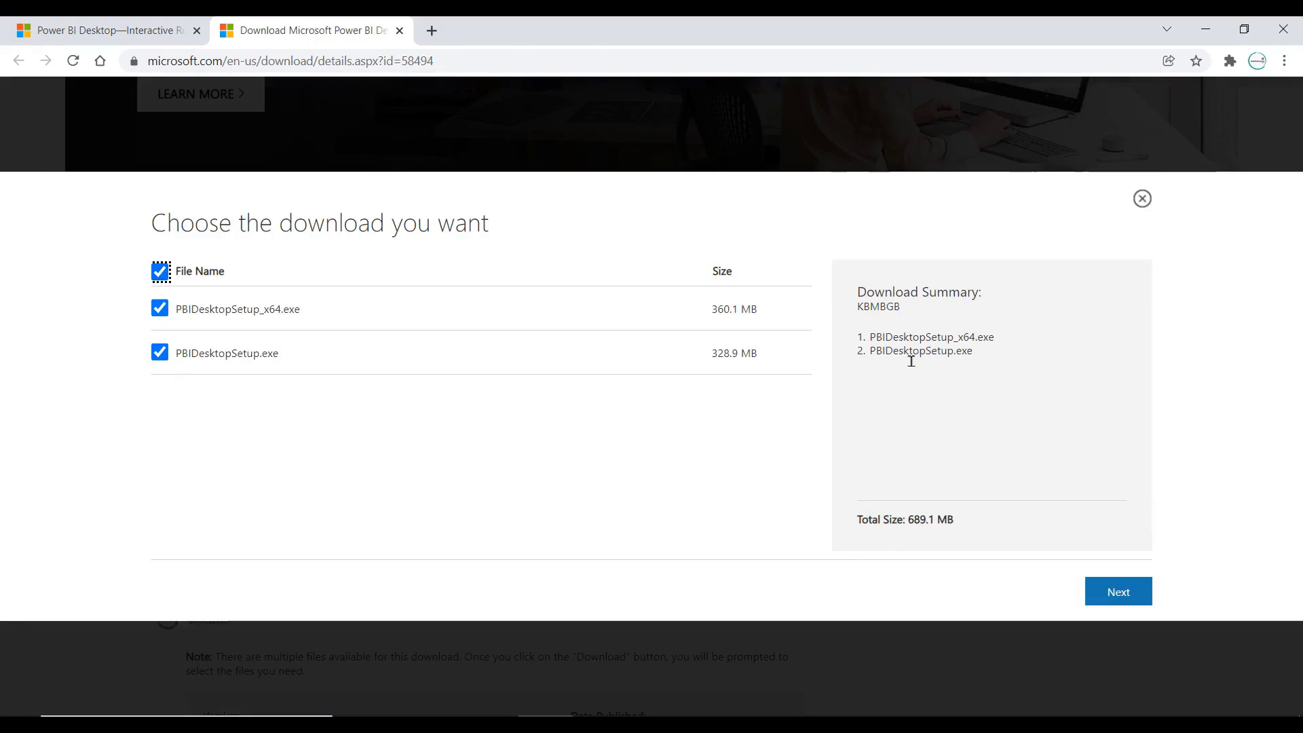
left_click(1096, 589)
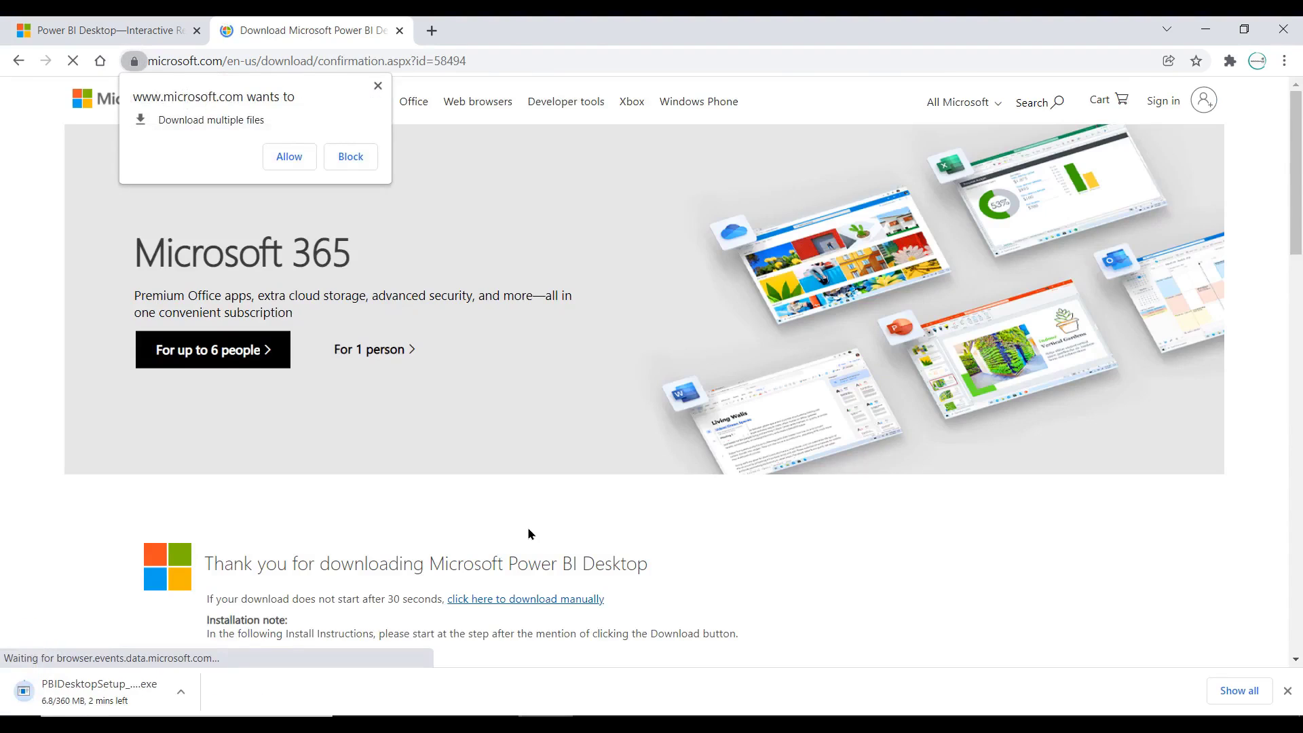
left_click(378, 86)
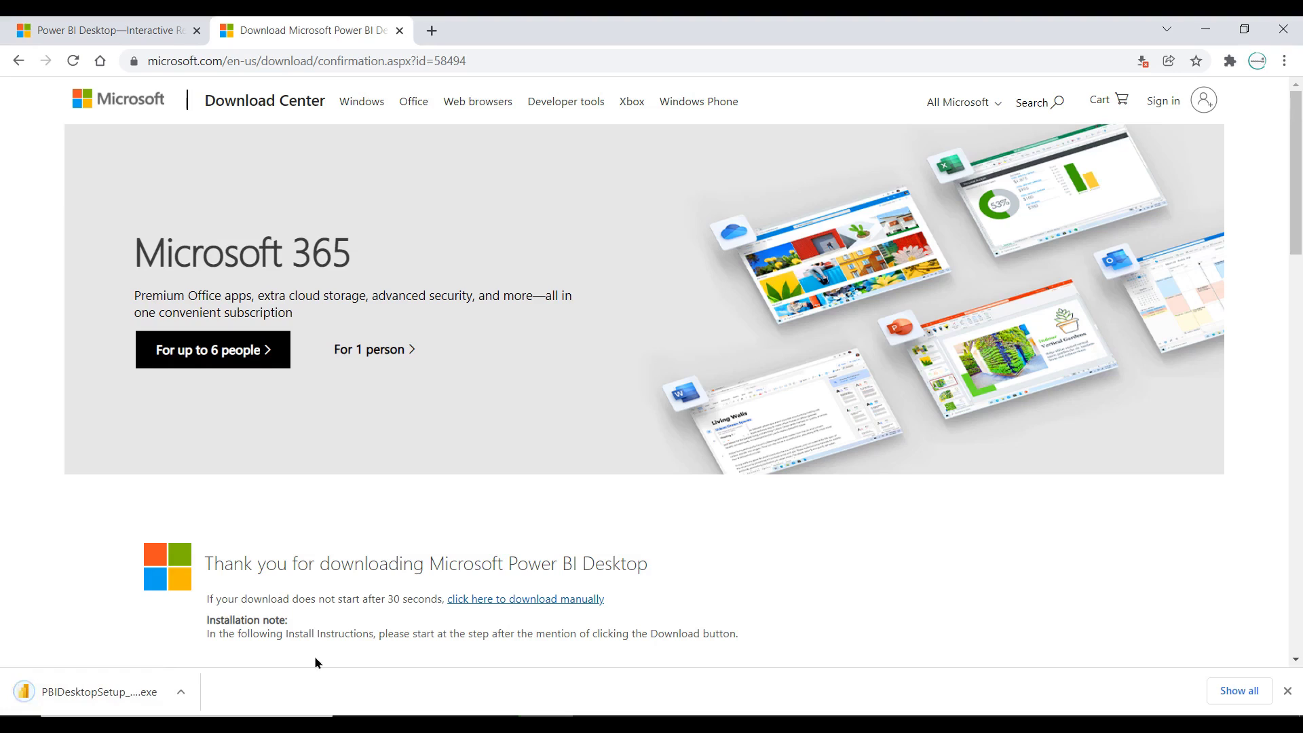
Run the downloaded PBIDesktopSetup installer, cancel the installation, confirm with Yes, and finish the wizard
left_click(99, 692)
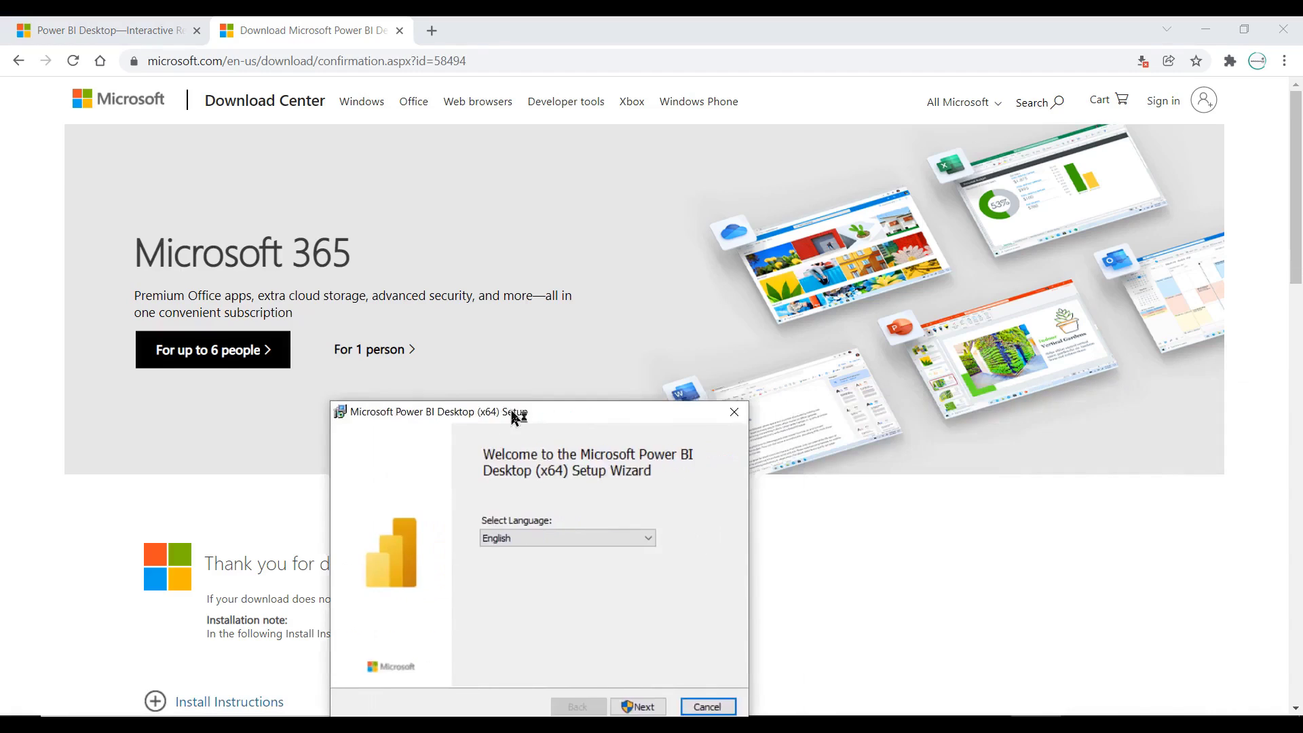
left_click(477, 247)
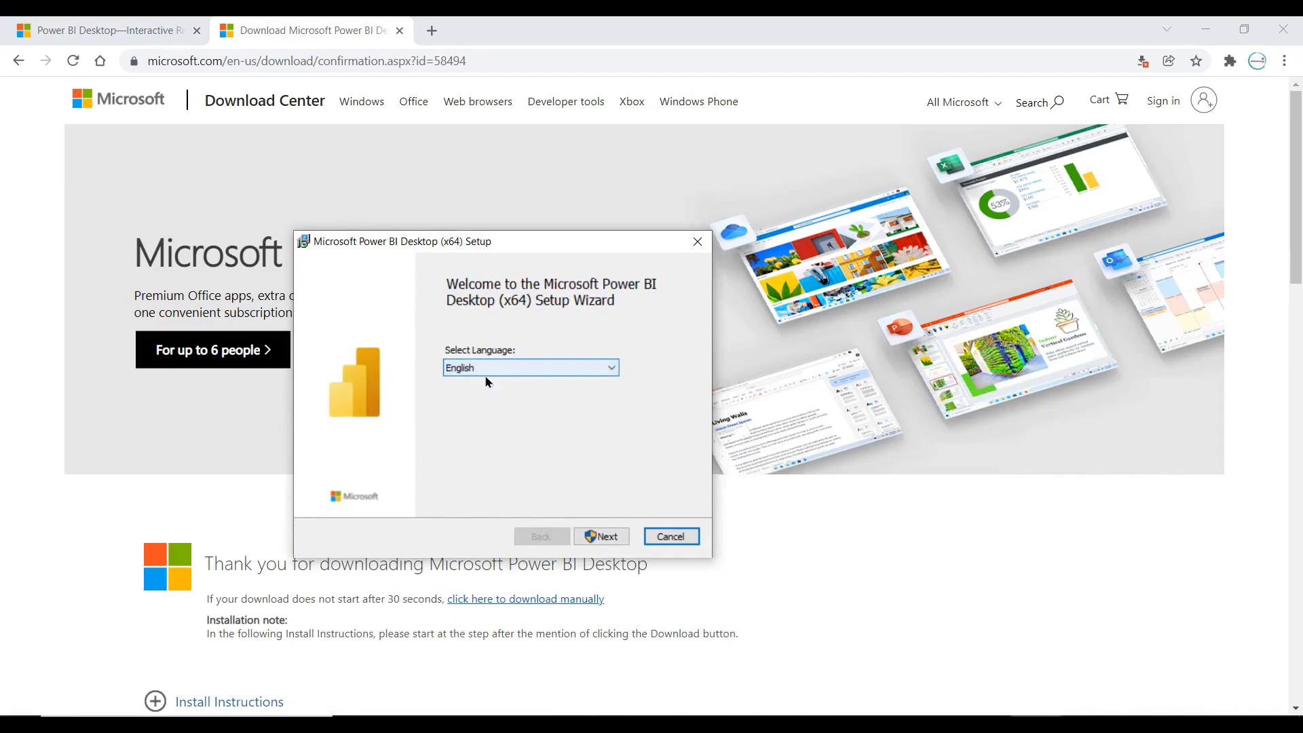
left_click(597, 537)
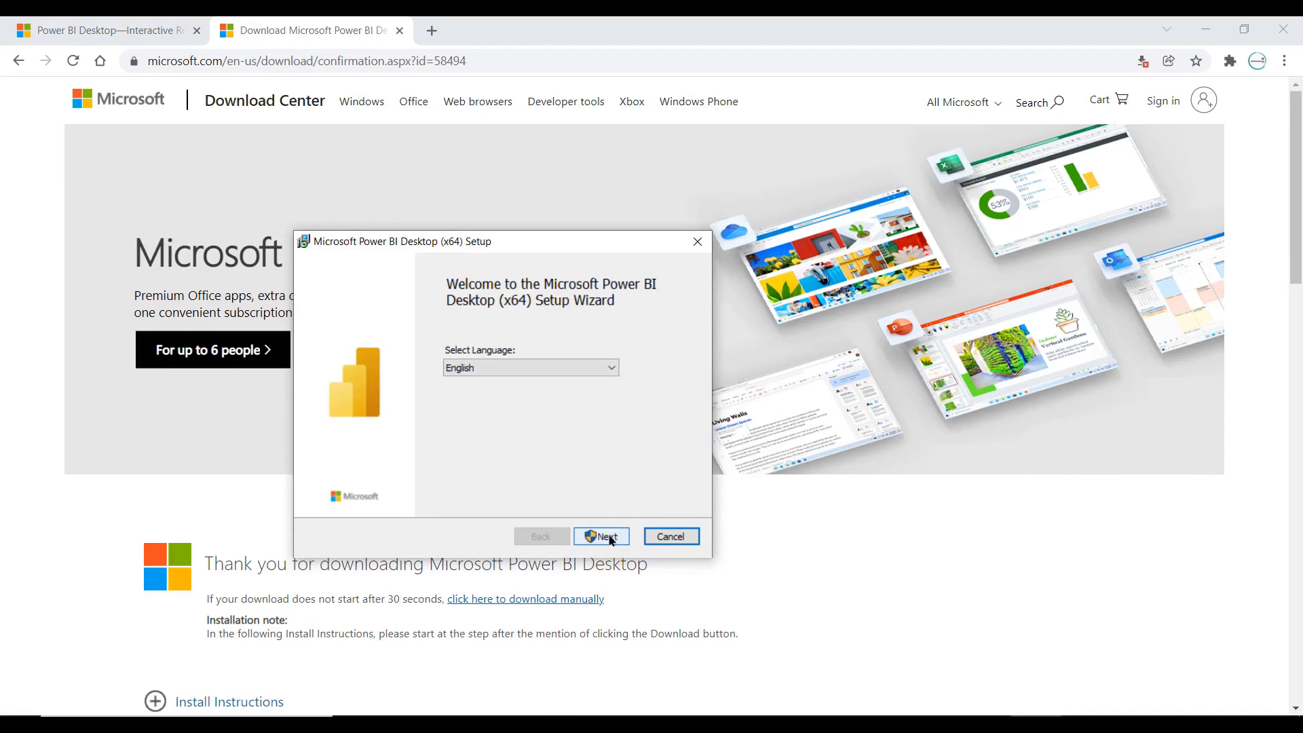
left_click(672, 538)
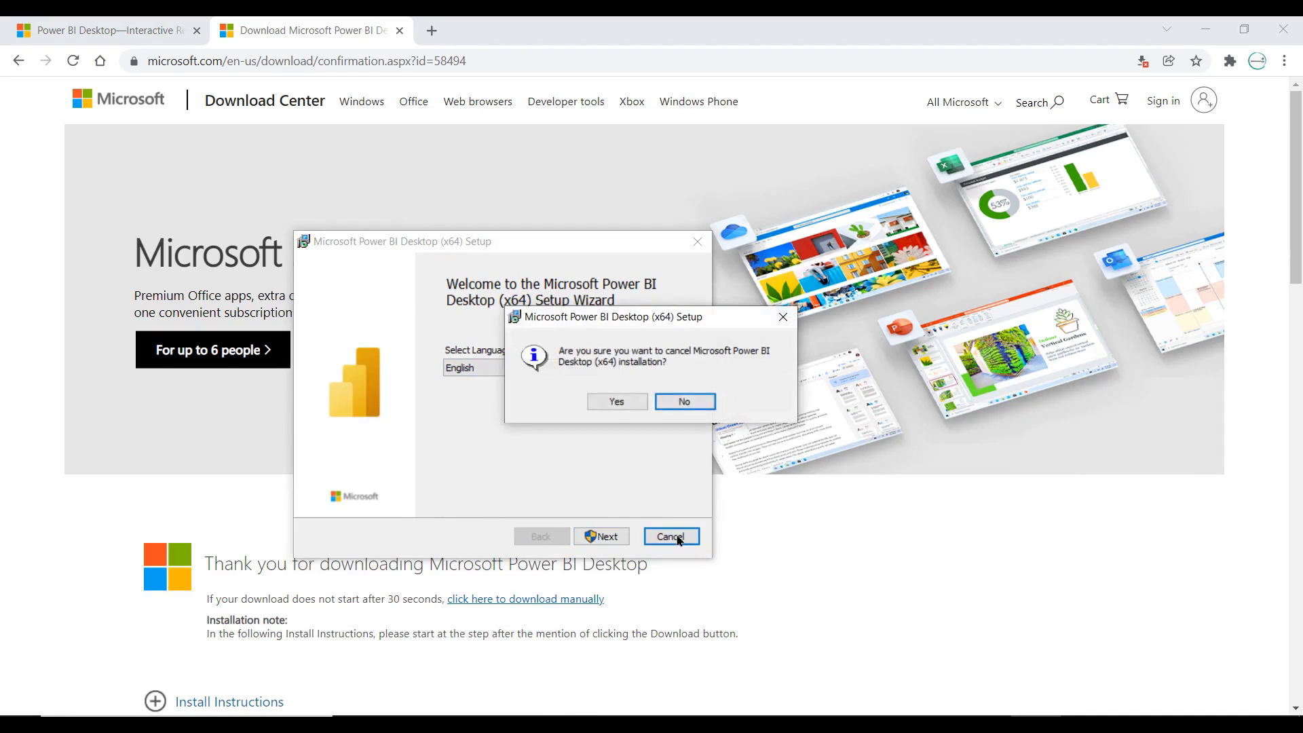
left_click(618, 402)
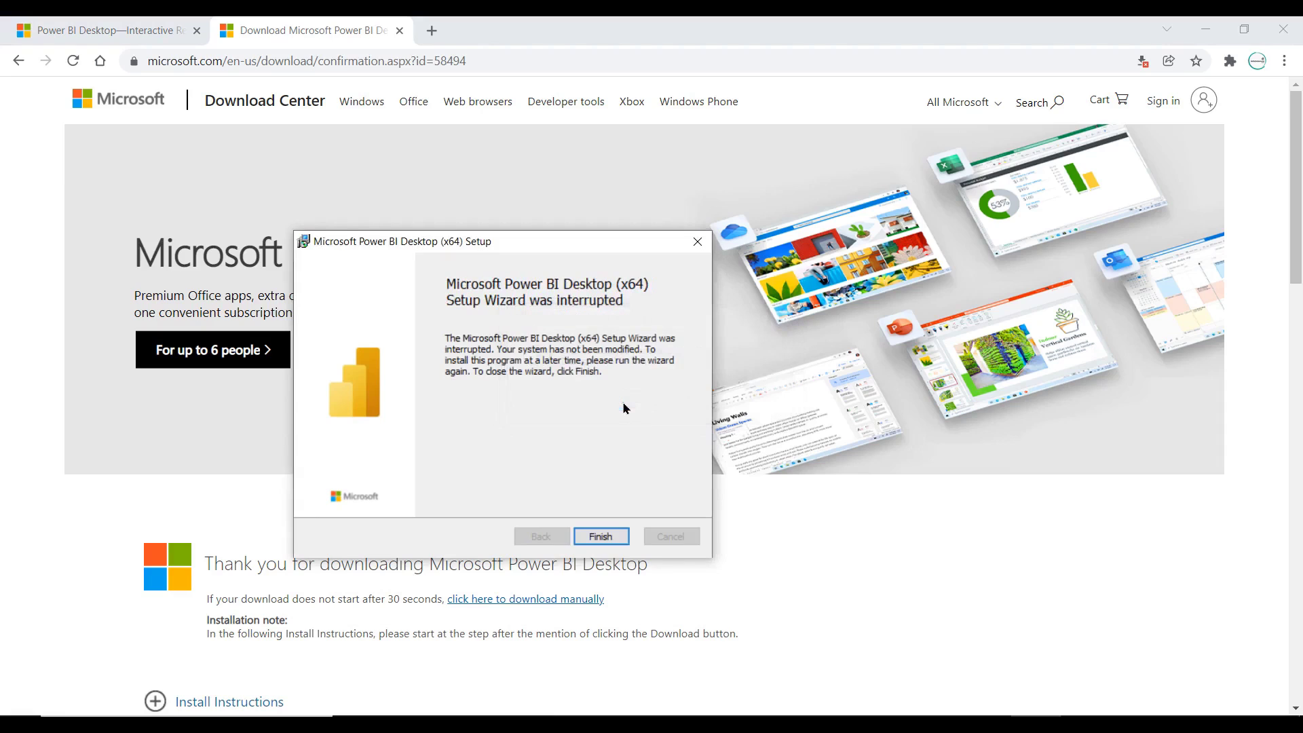
left_click(600, 537)
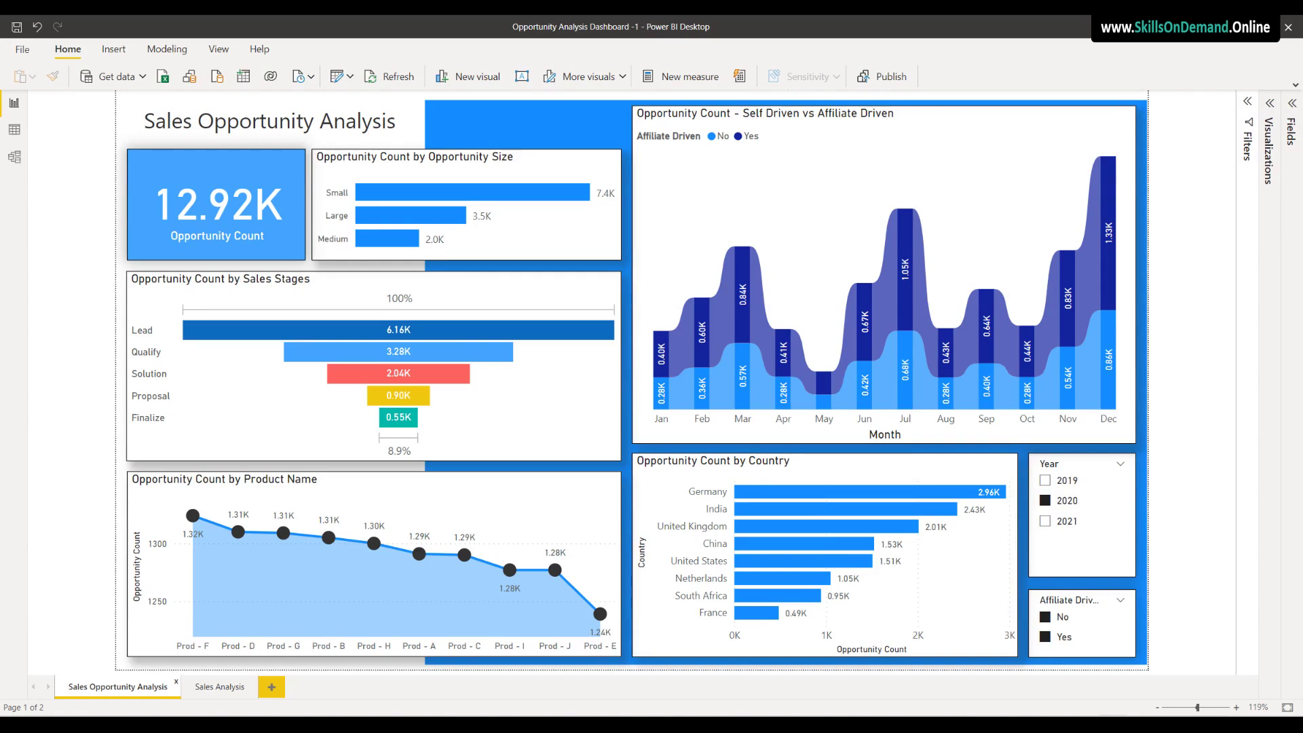
left_click(213, 687)
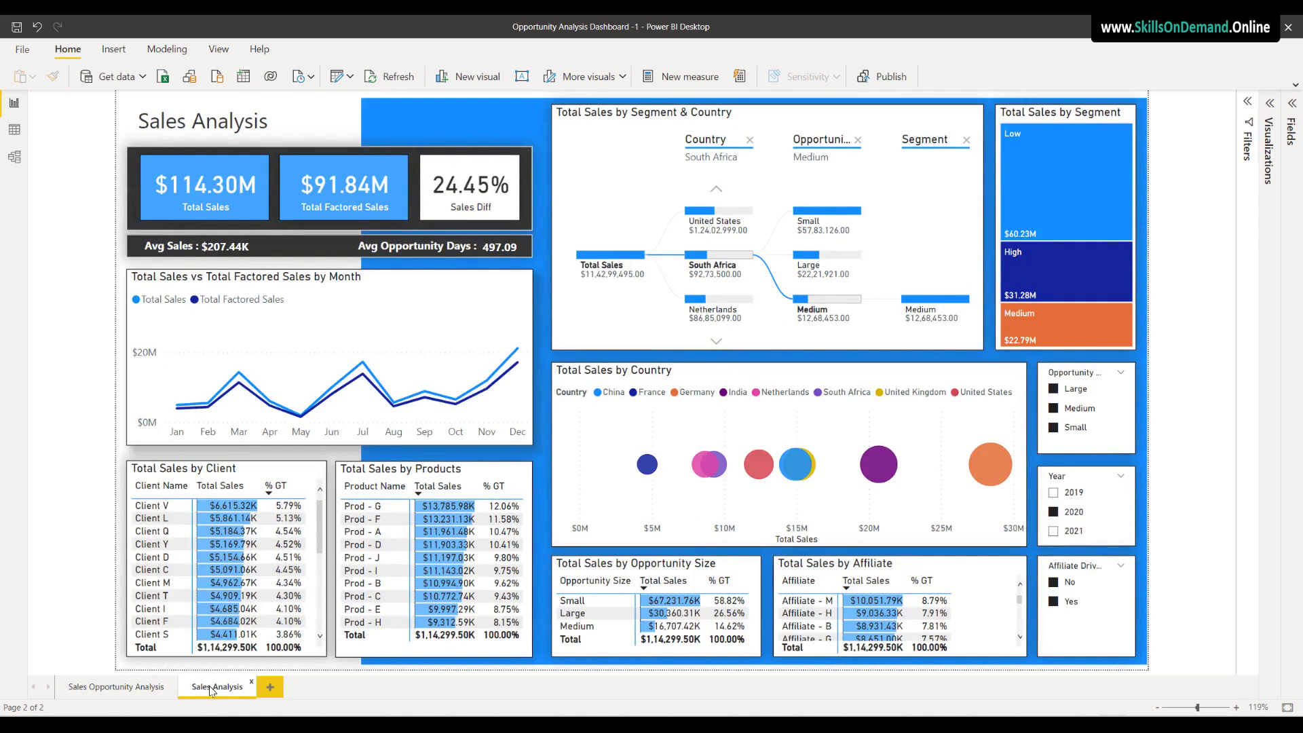
left_click(131, 687)
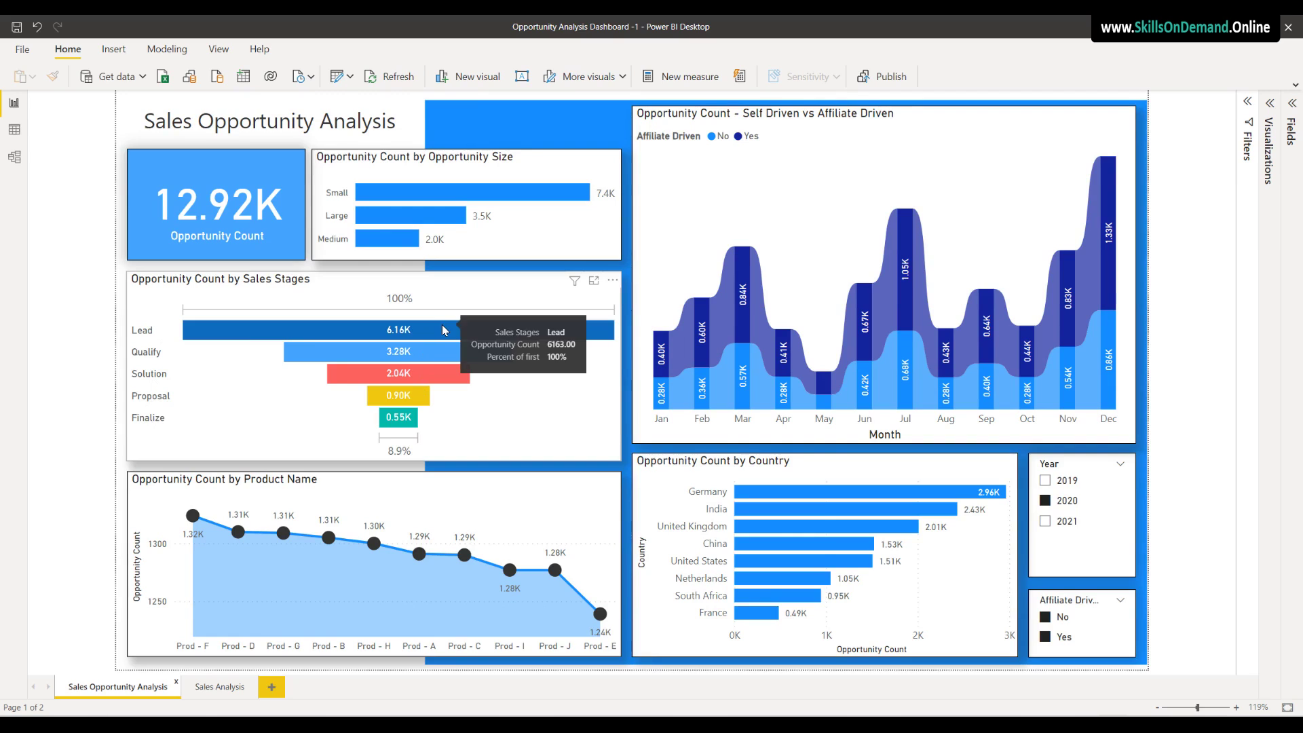
mouse_move(429, 359)
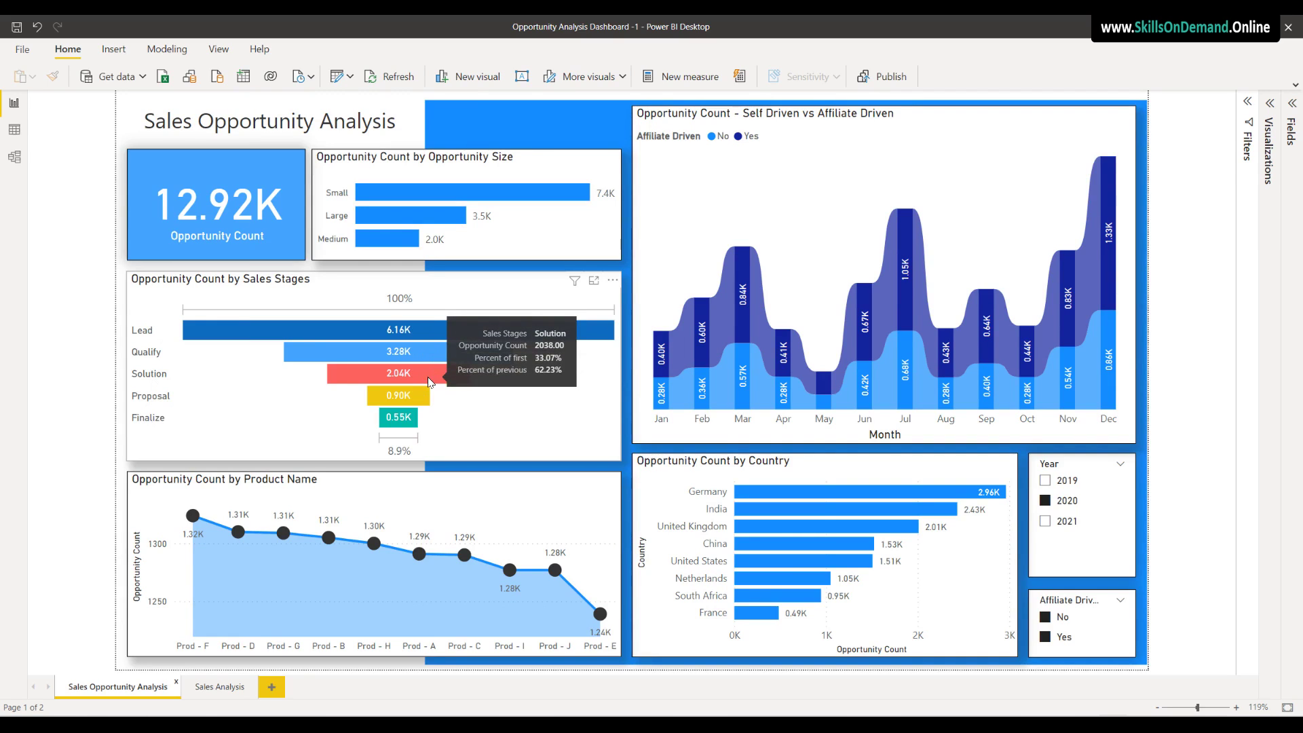
mouse_move(421, 400)
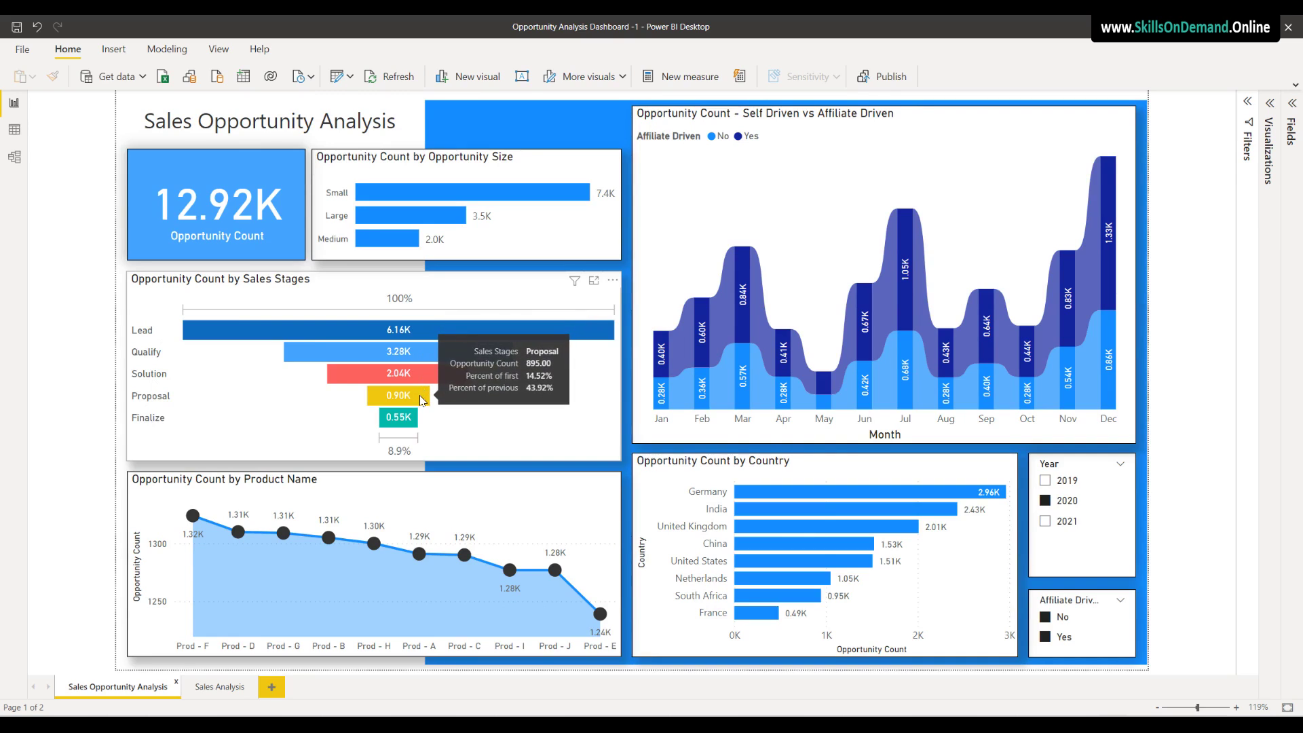
mouse_move(416, 425)
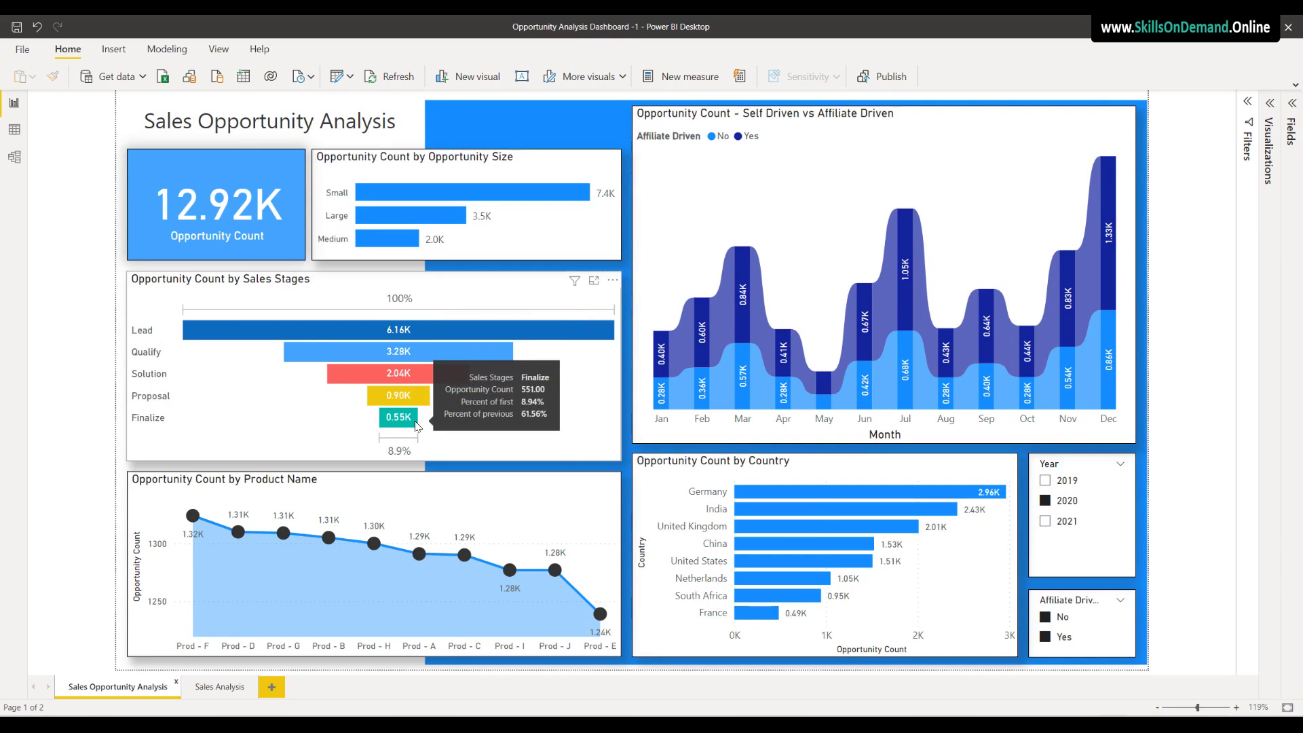
mouse_move(453, 621)
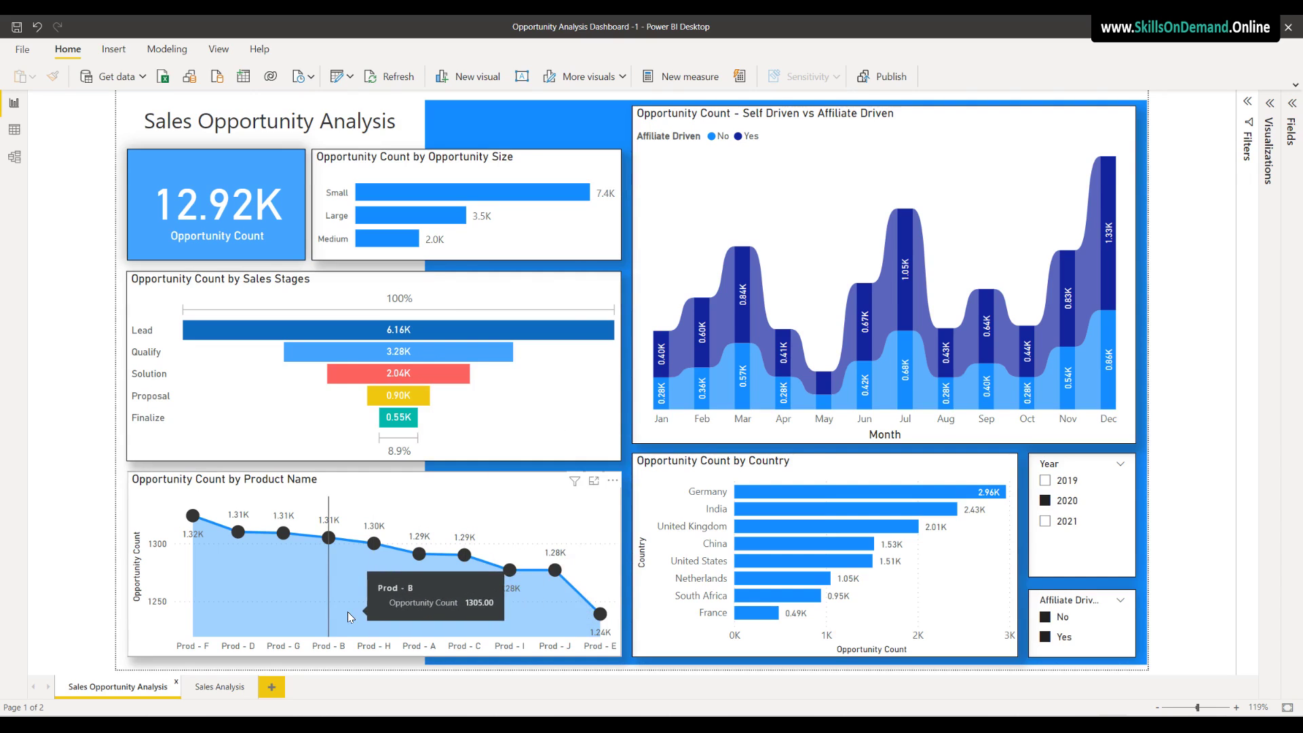
mouse_move(251, 614)
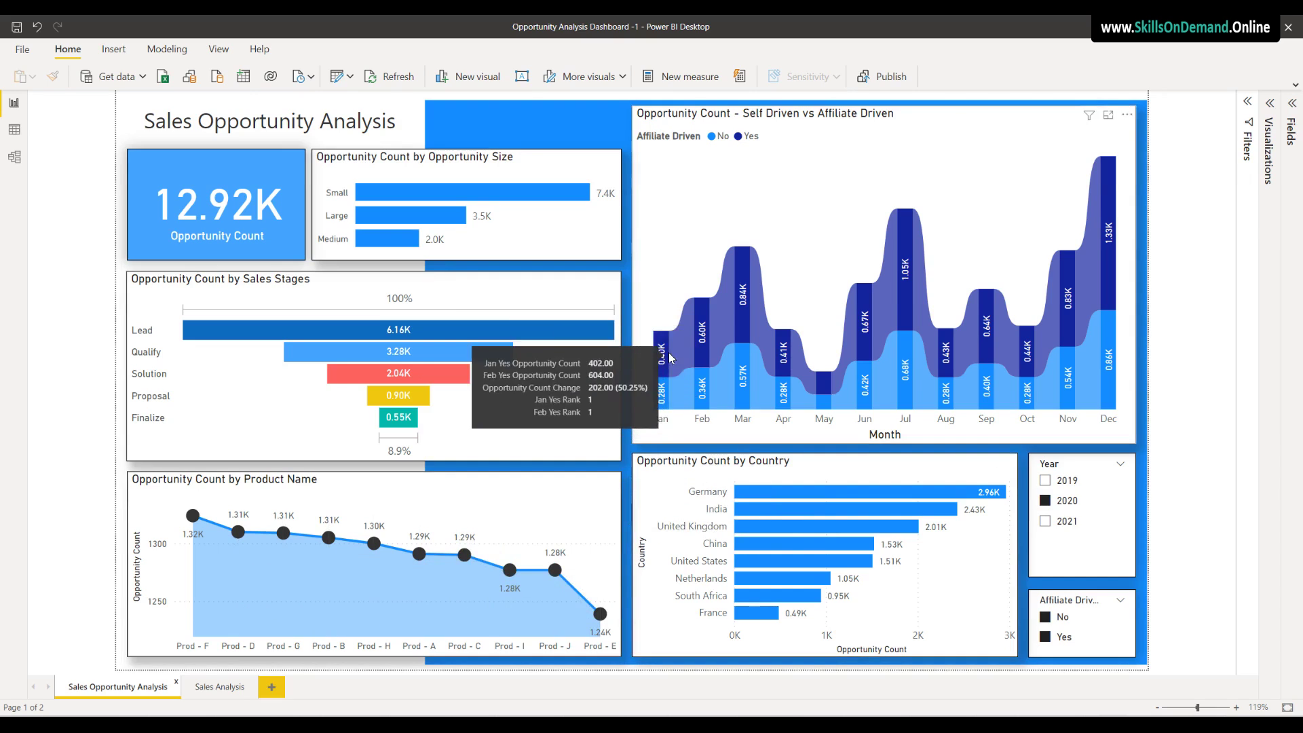
mouse_move(665, 357)
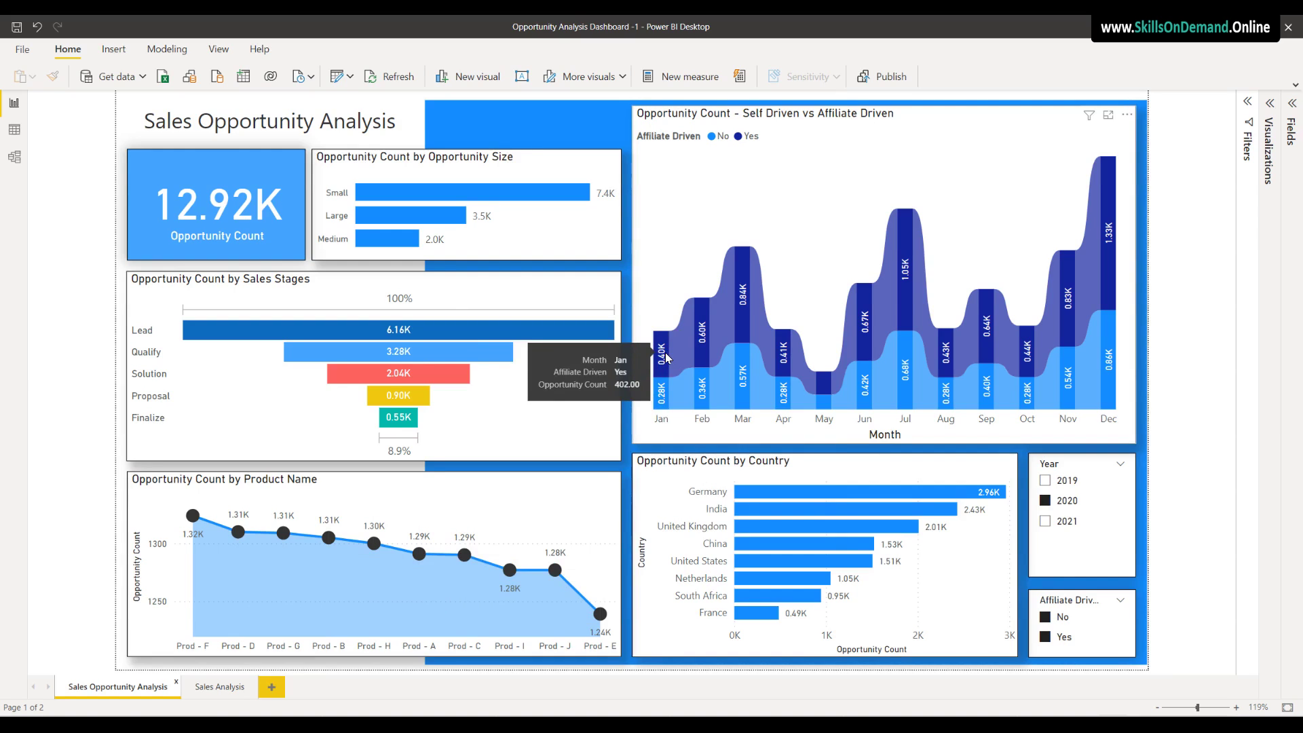
mouse_move(666, 391)
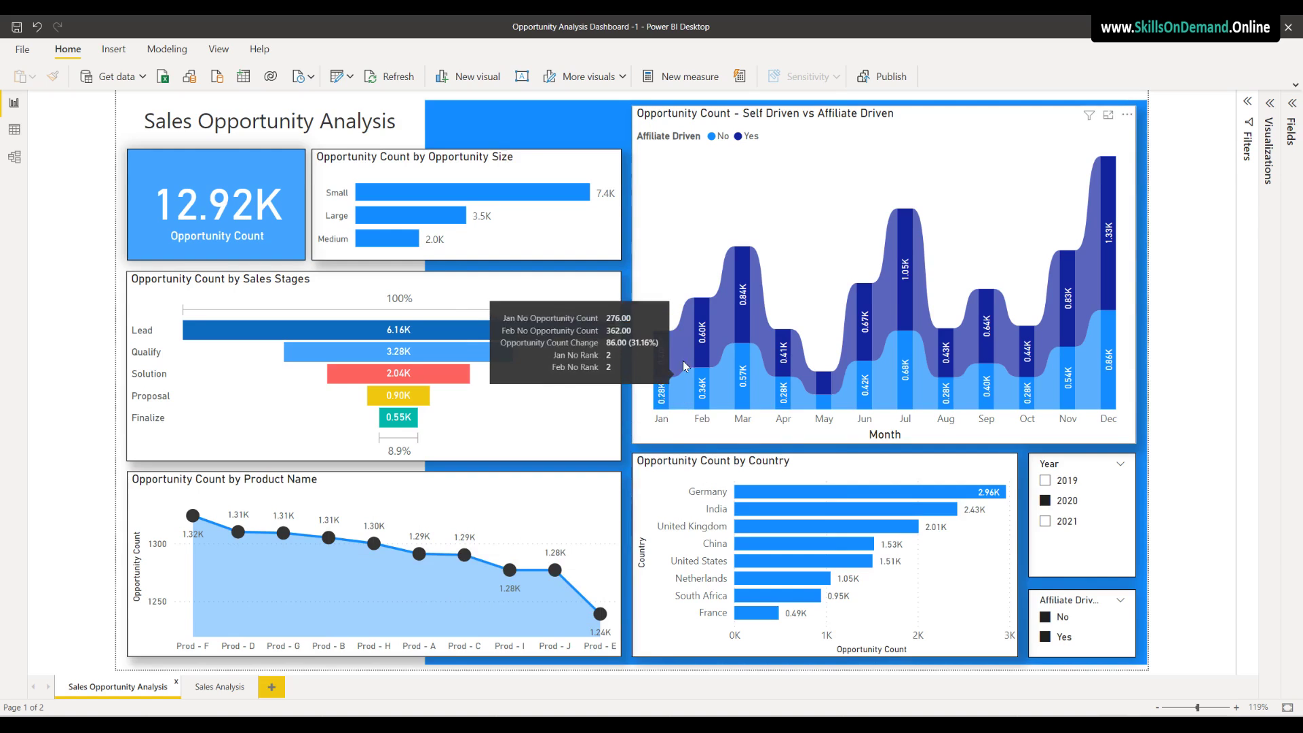
mouse_move(906, 289)
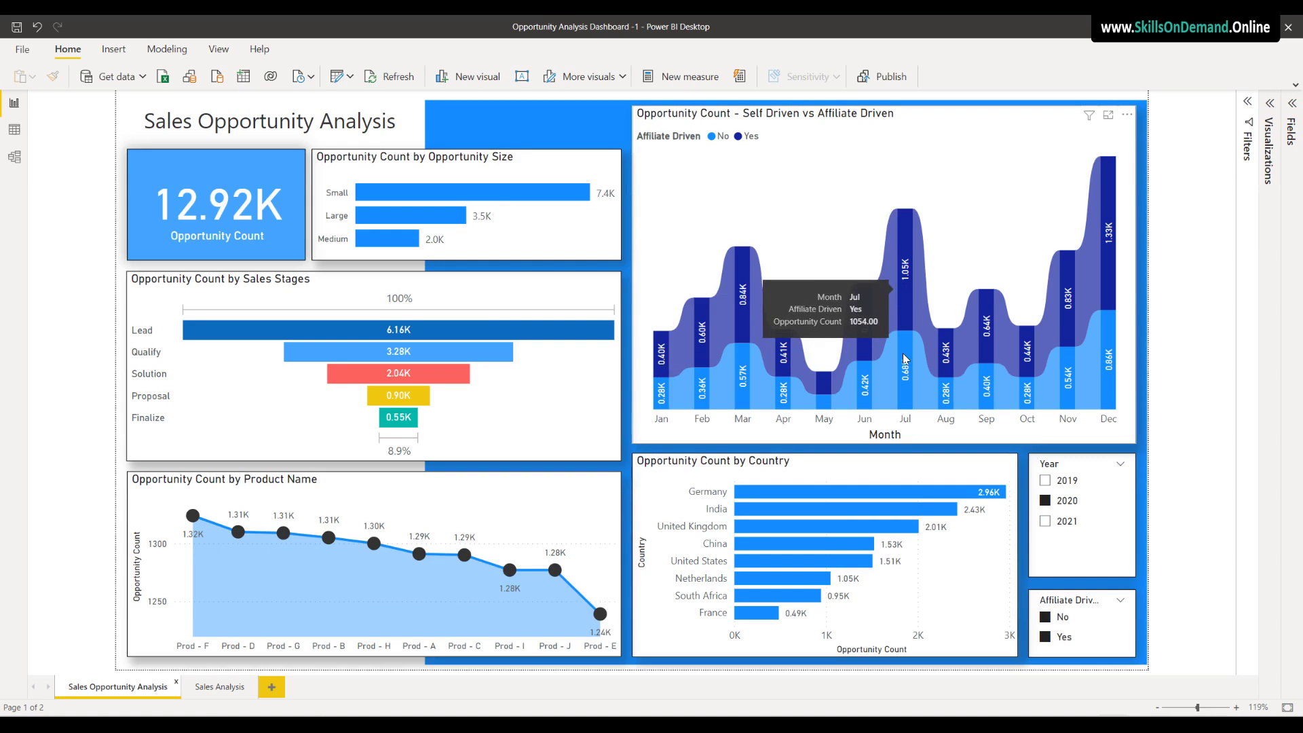
mouse_move(923, 360)
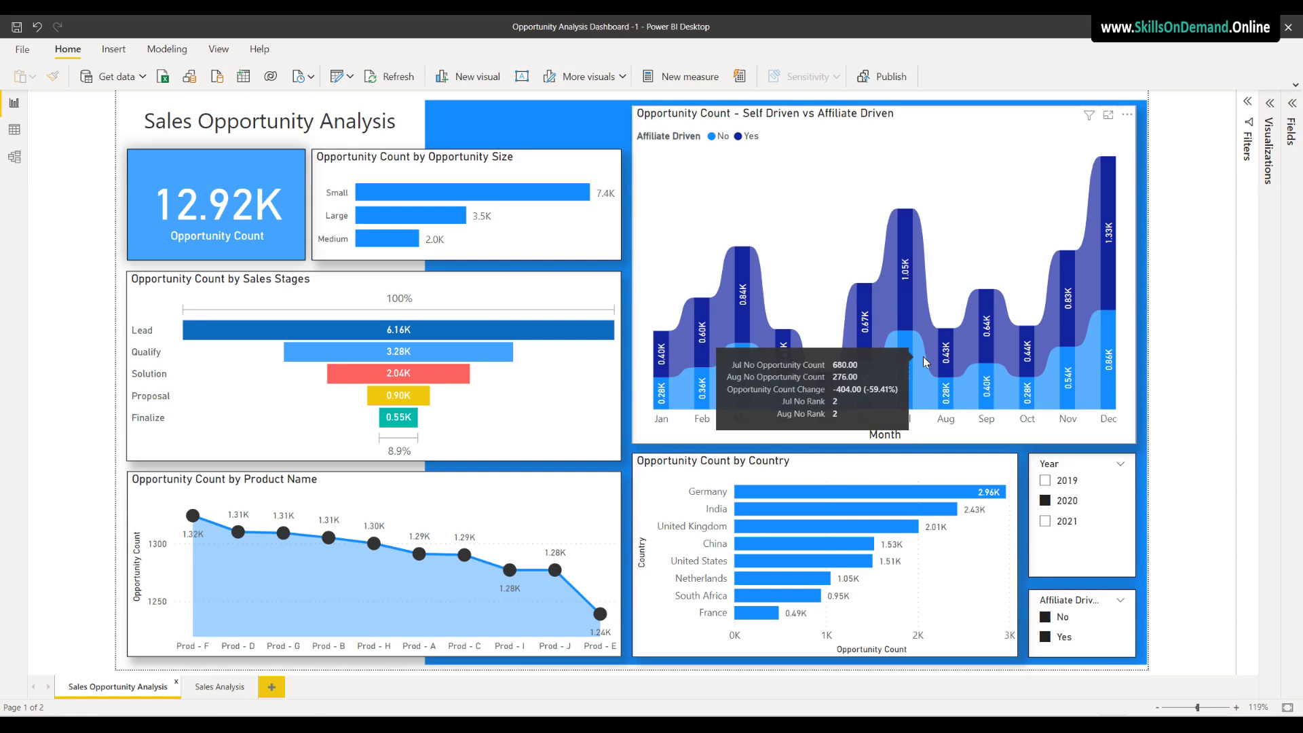
mouse_move(923, 312)
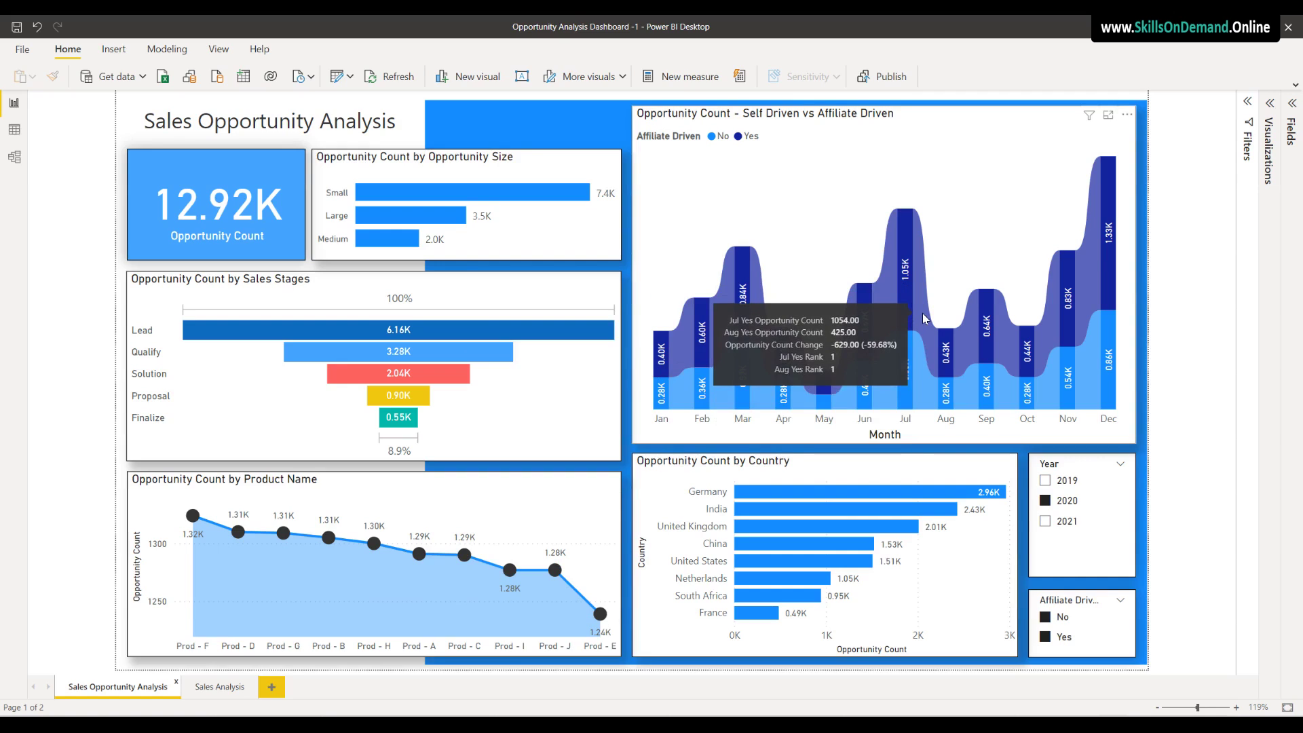
mouse_move(809, 499)
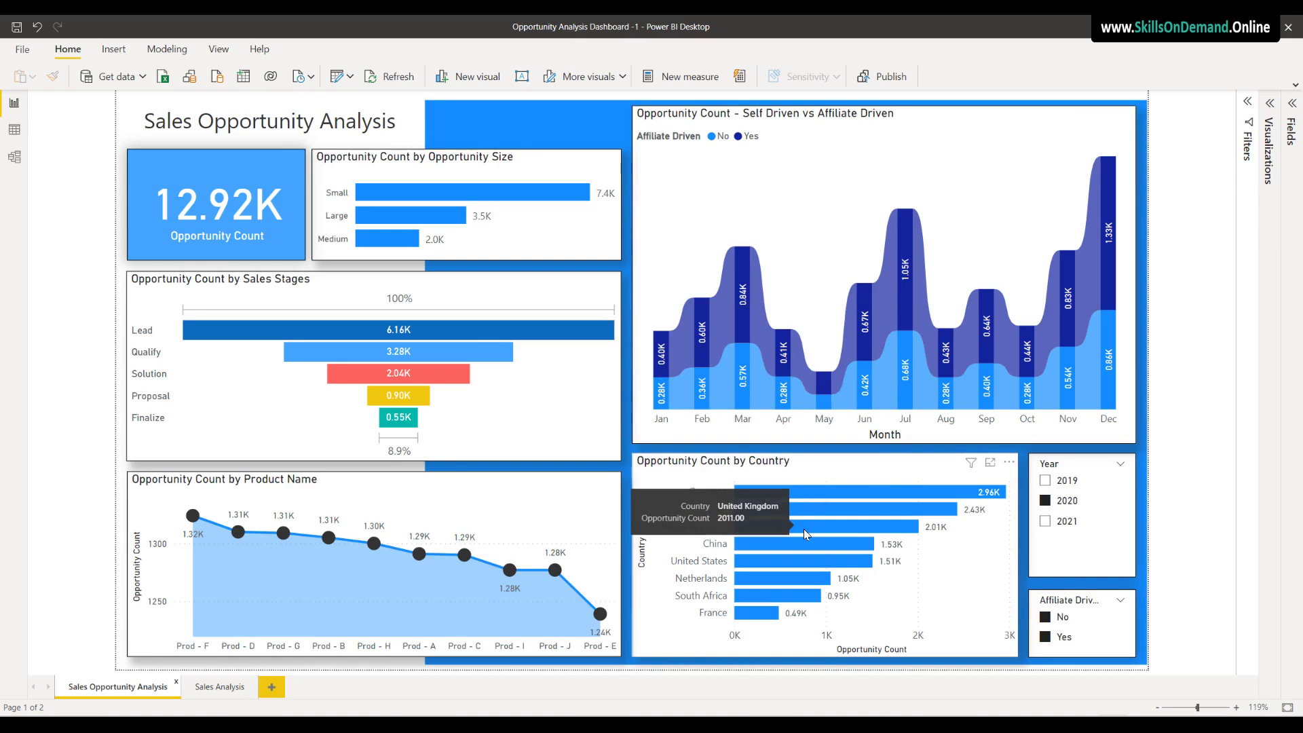
mouse_move(801, 536)
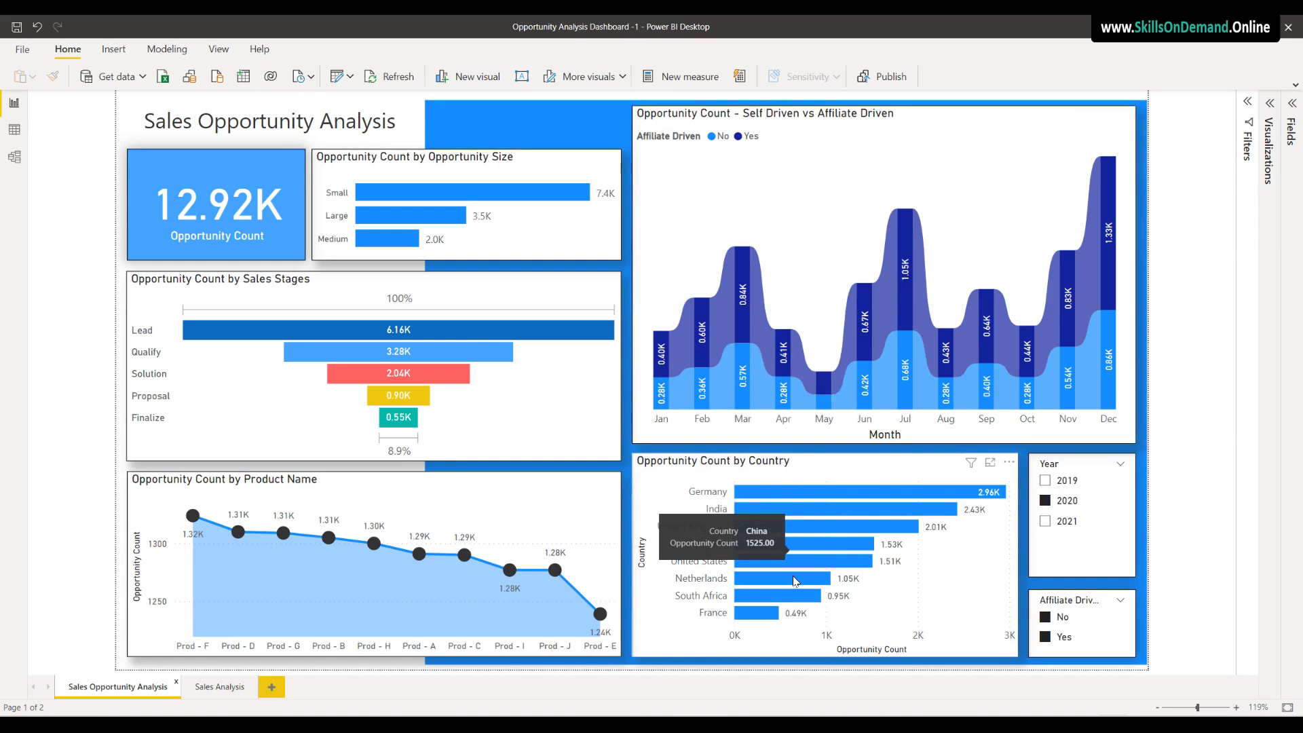
mouse_move(786, 594)
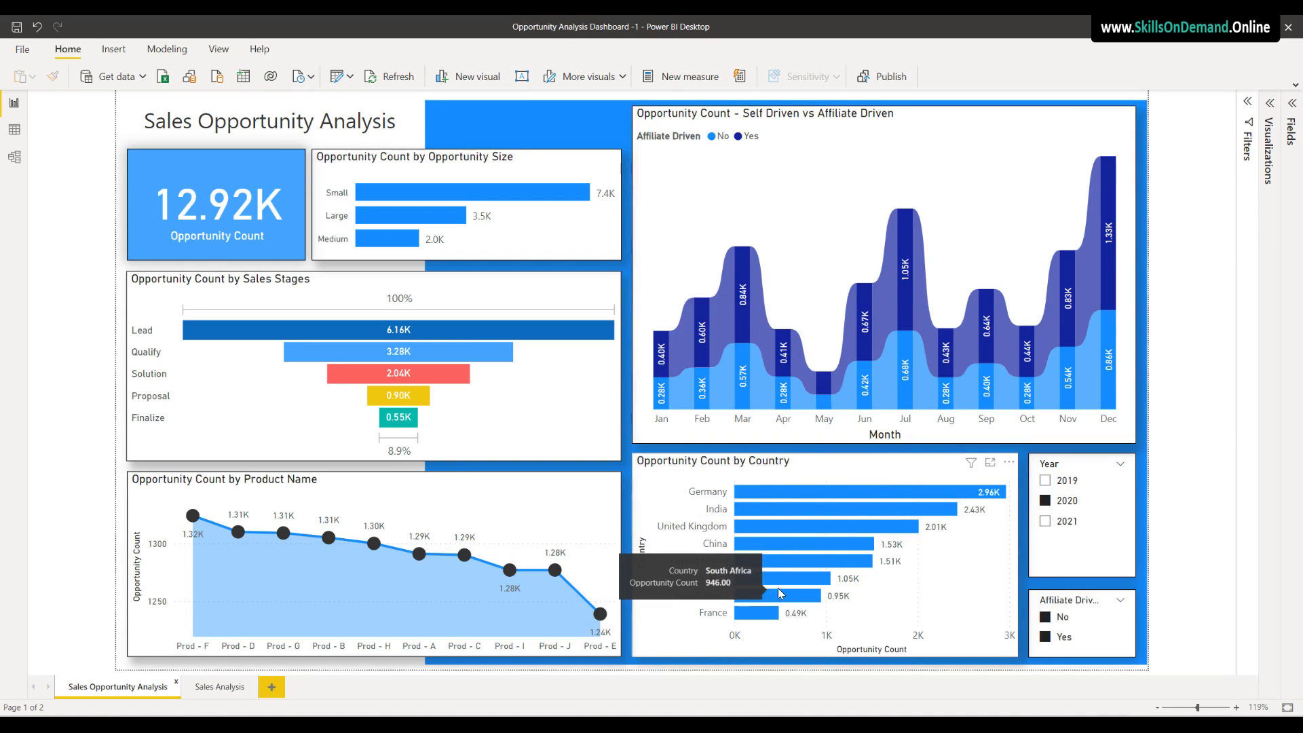
Set the Year slicer to 2019 after trying 2021 and 2020
left_click(1046, 523)
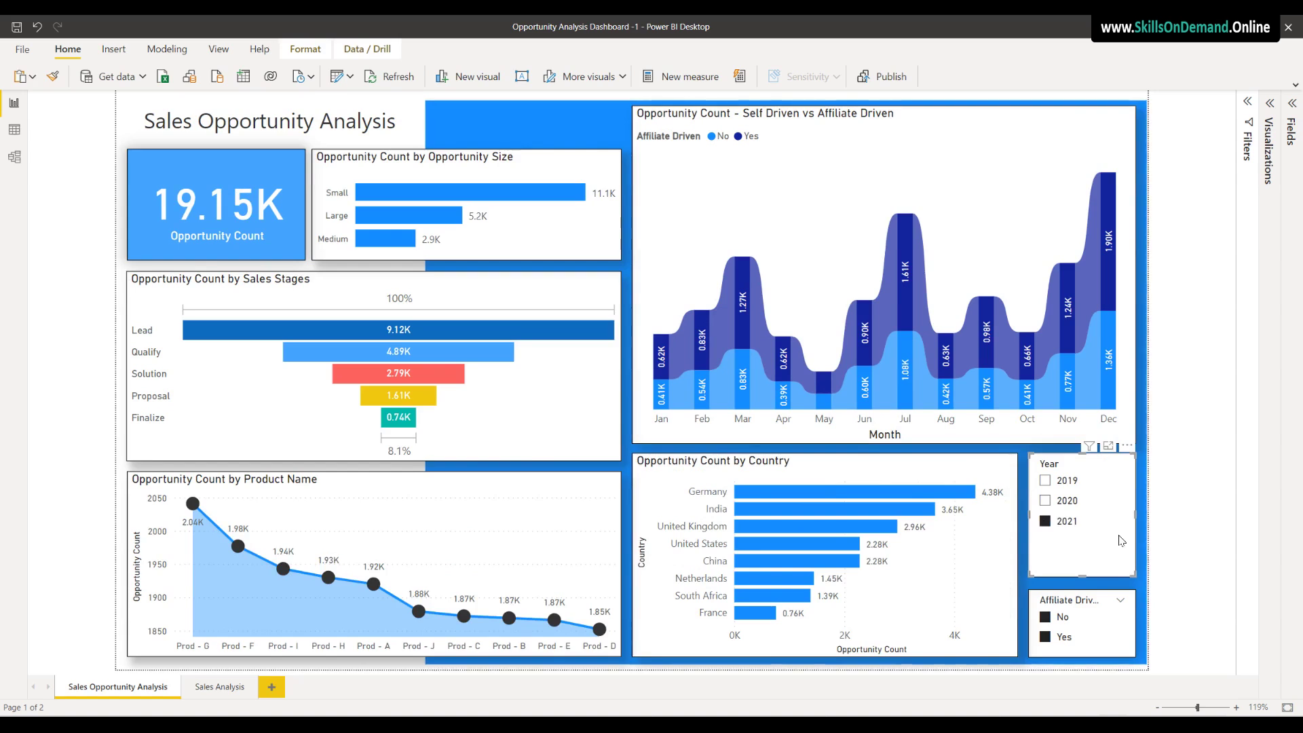
left_click(1045, 500)
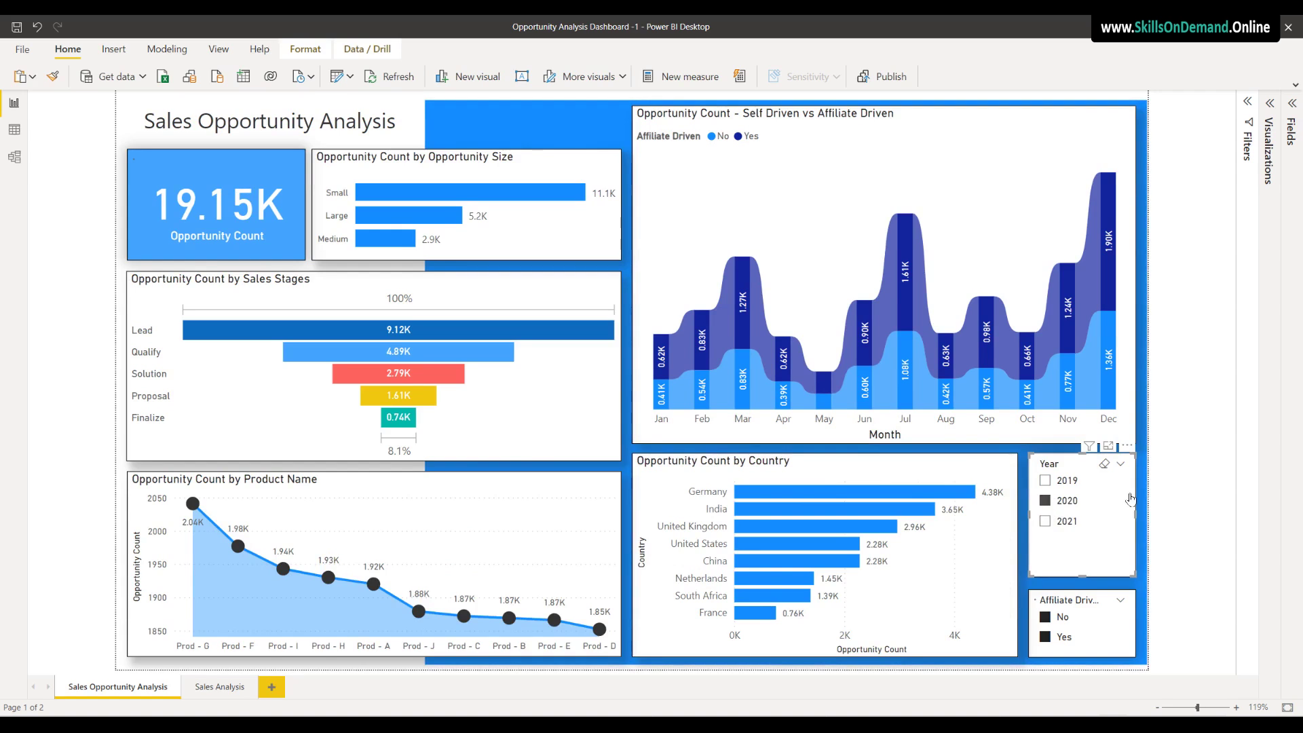
left_click(1046, 480)
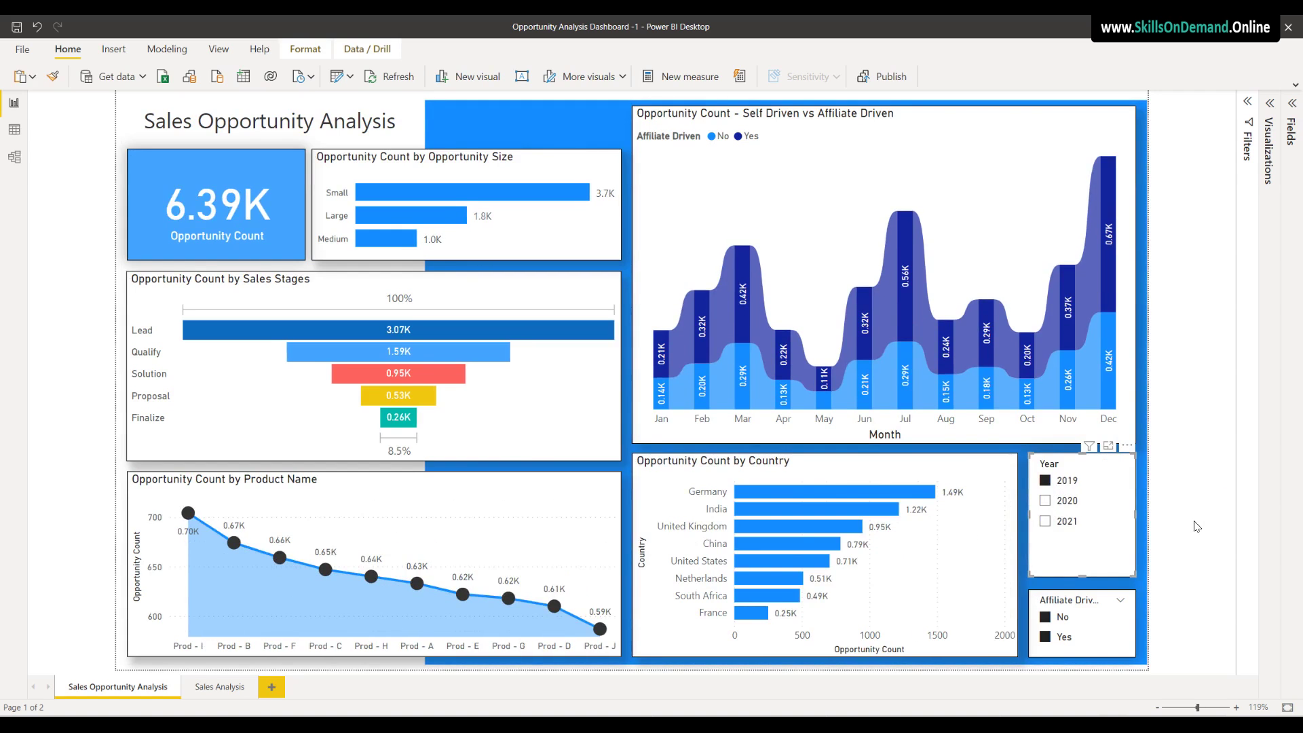
Select both No and Yes in the Affiliate Driven slicer
left_click(1047, 623)
left_click(1046, 619)
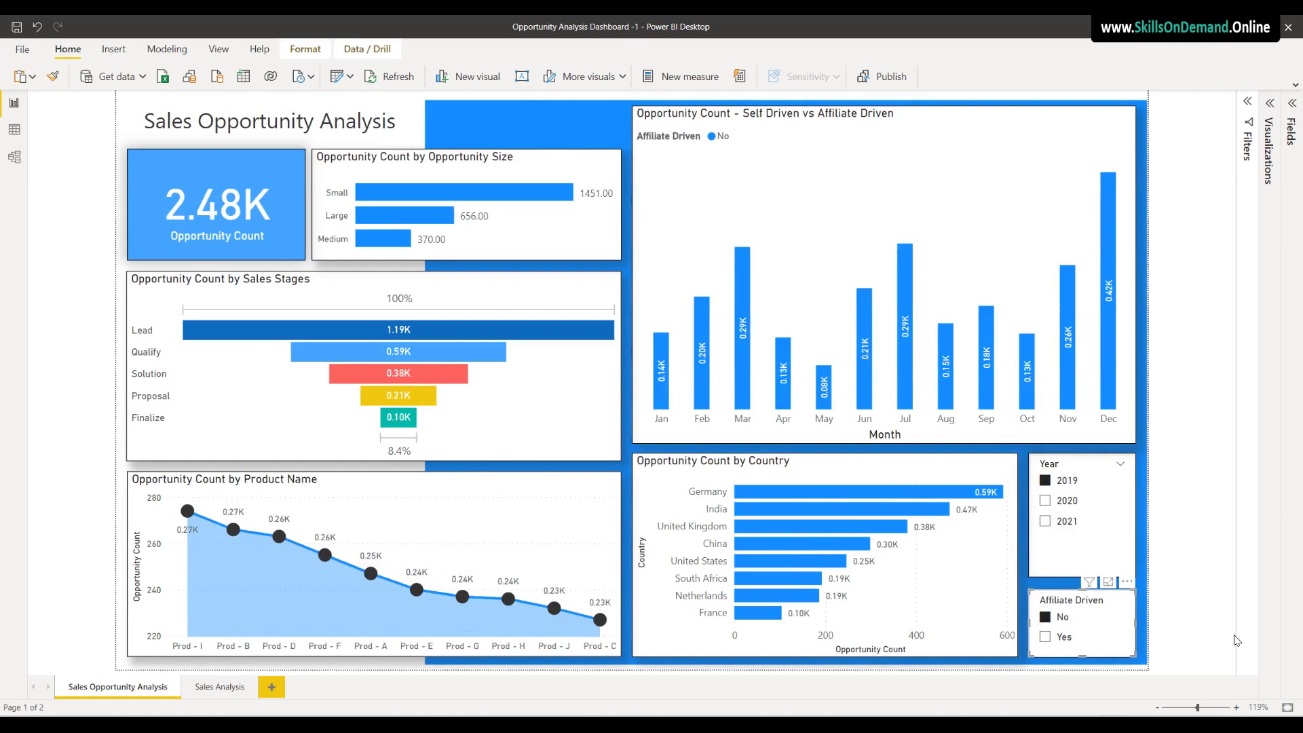
left_click(1045, 638)
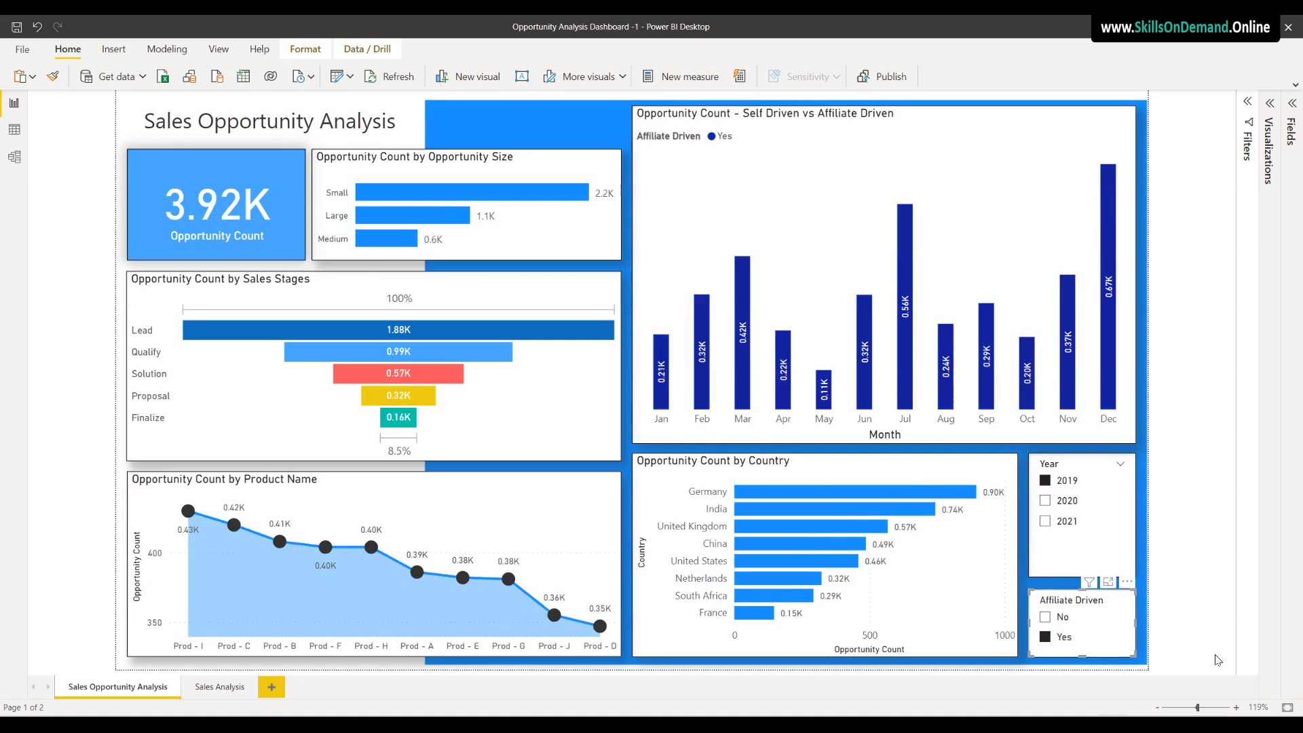
left_click(1045, 620, "ctrl")
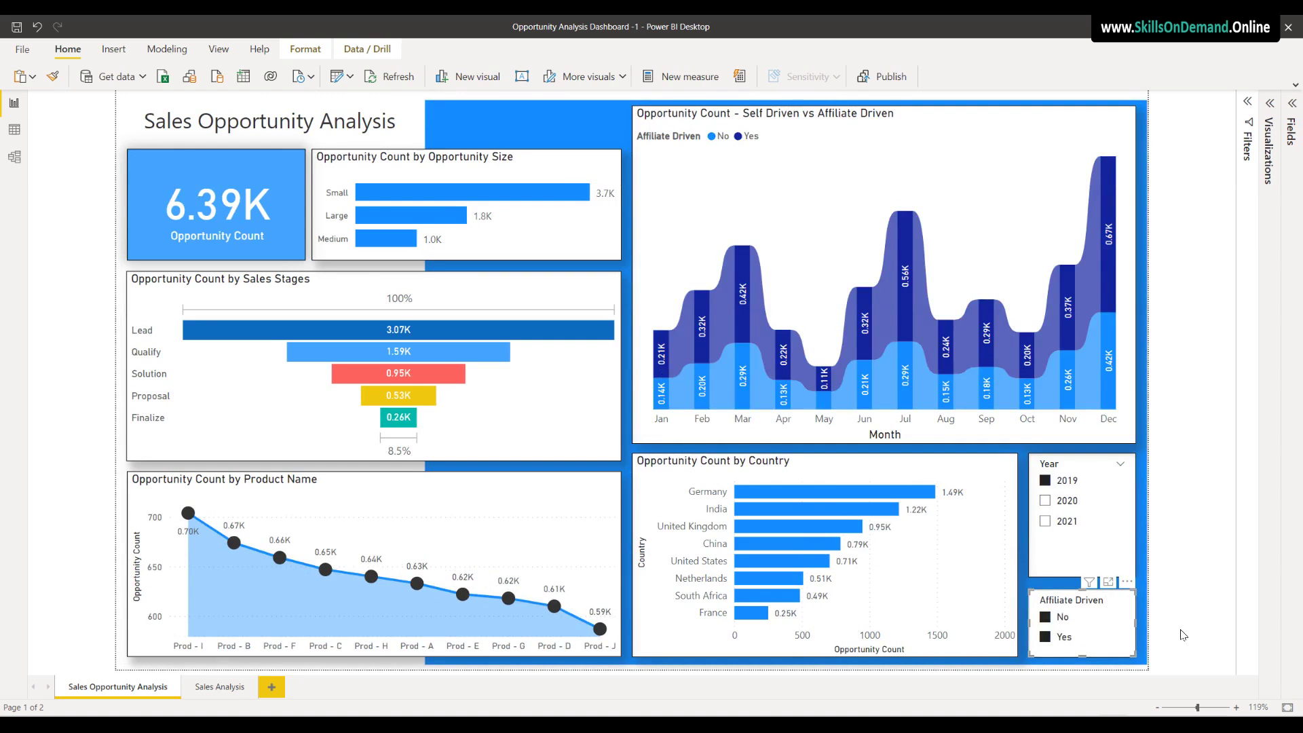
left_click(238, 686)
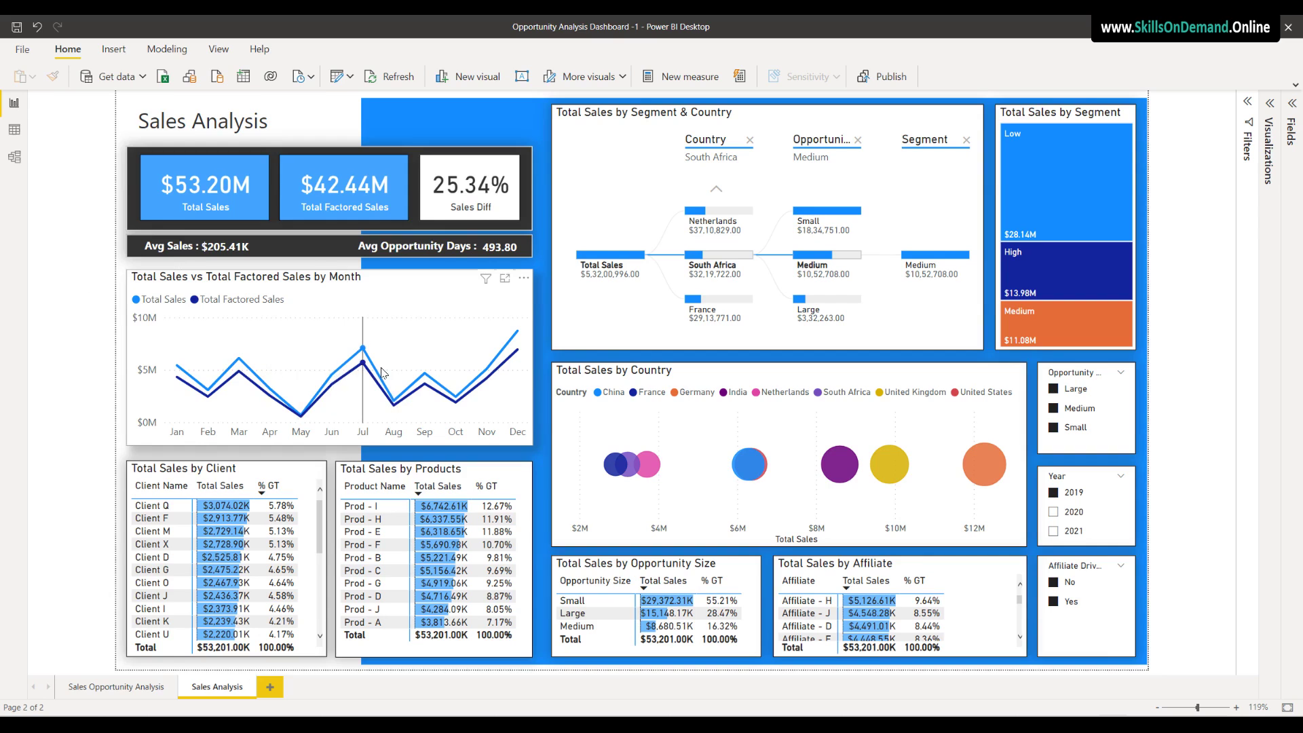
mouse_move(341, 376)
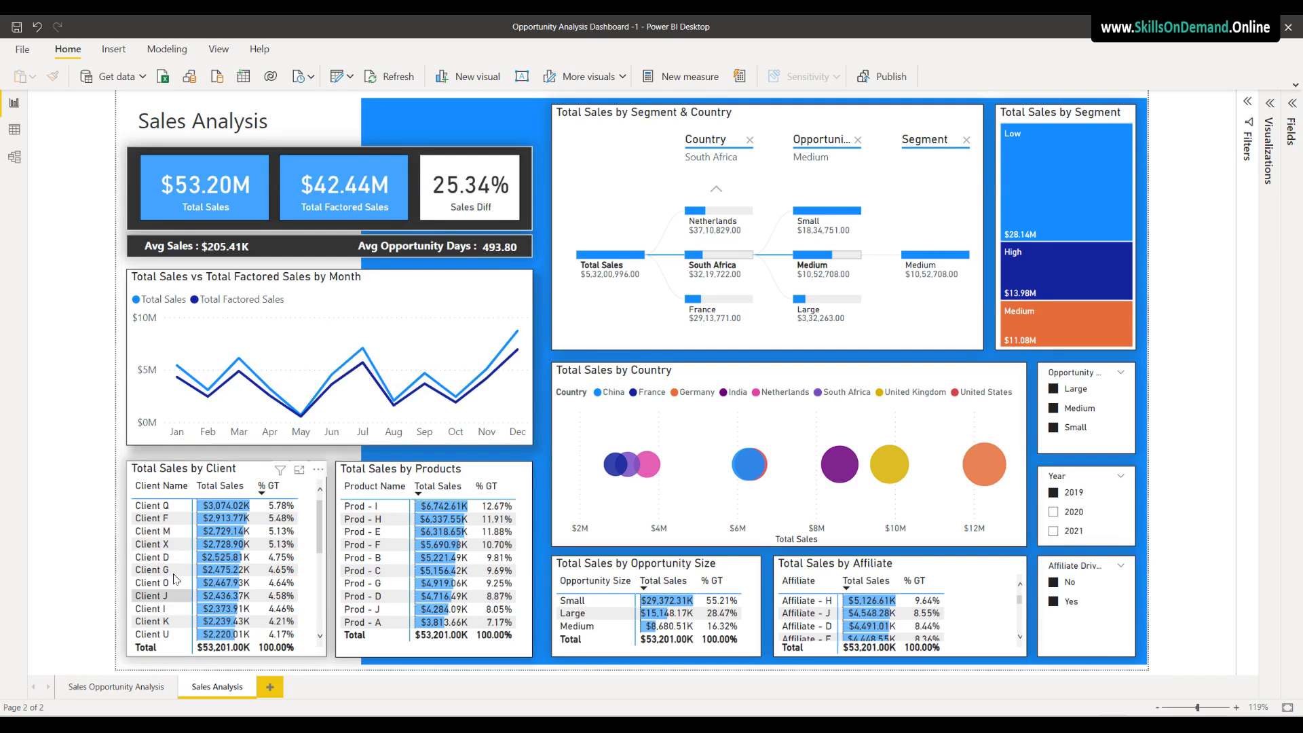
scroll(208, 573, "down", 5)
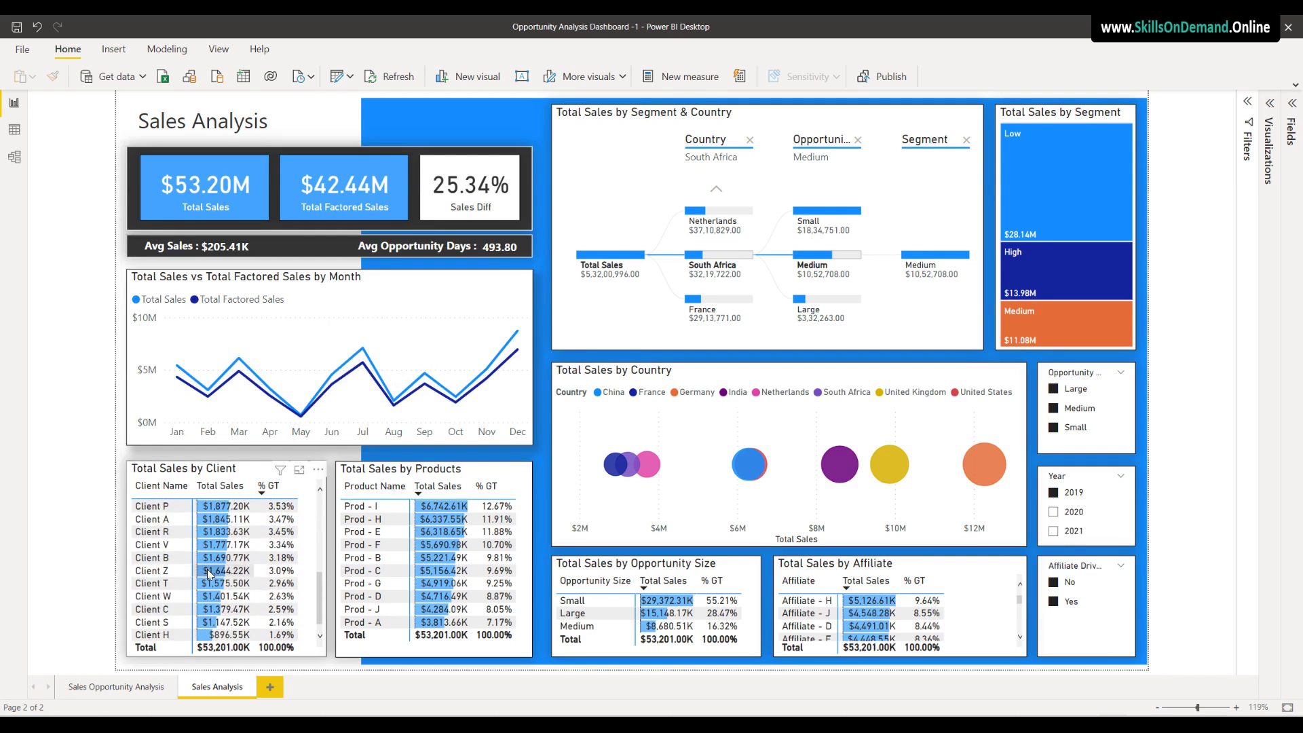
scroll(208, 574, "up", 5)
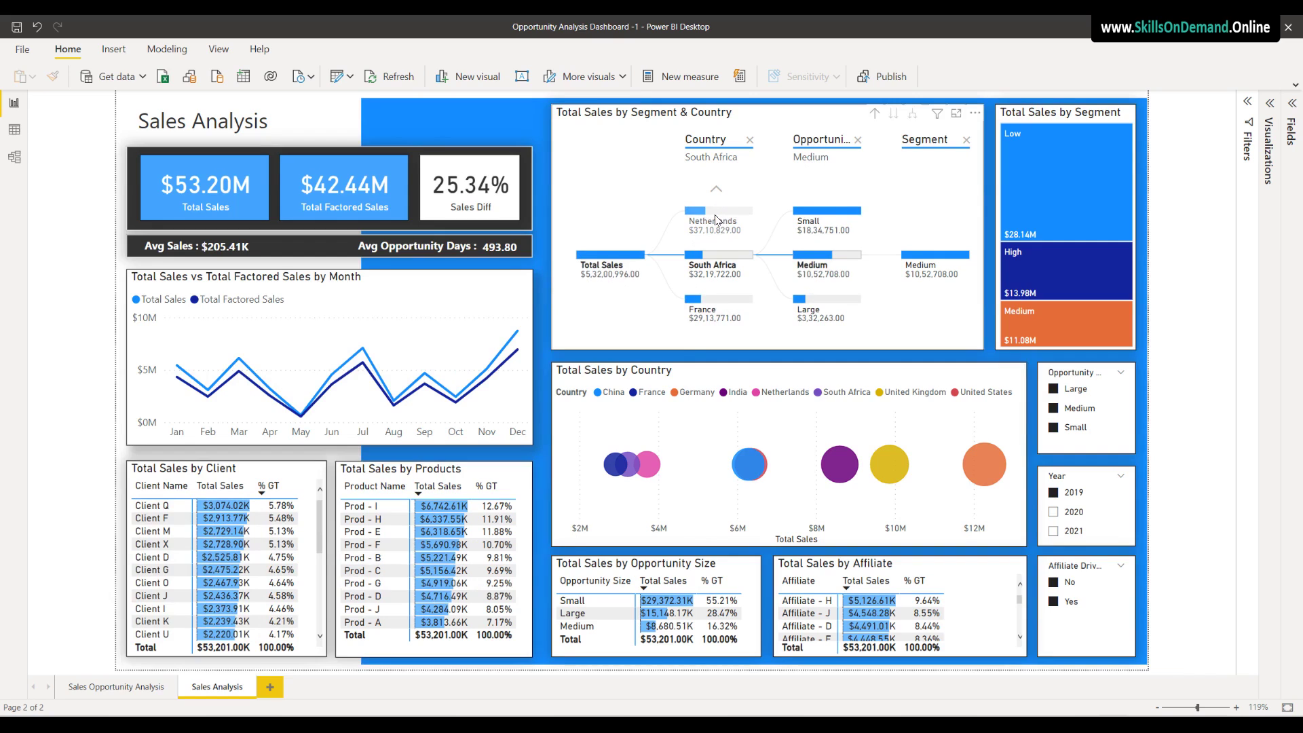
mouse_move(716, 218)
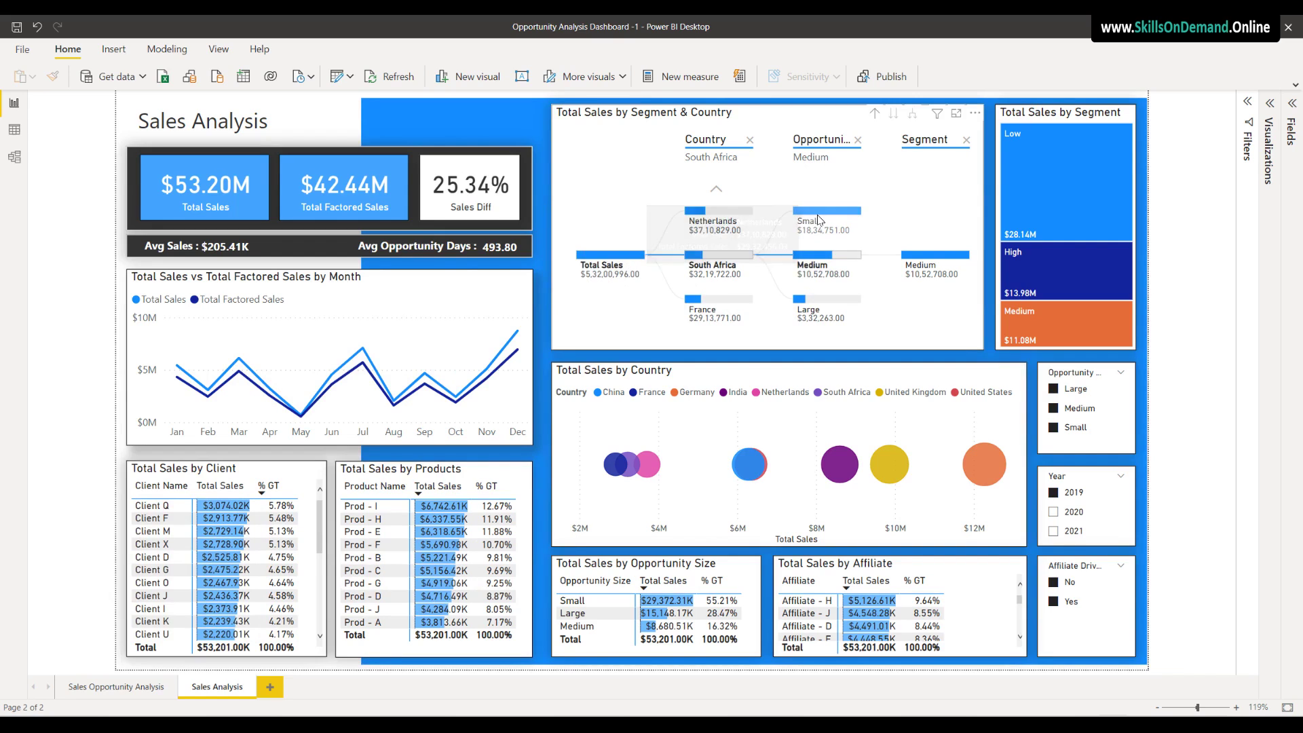
mouse_move(819, 220)
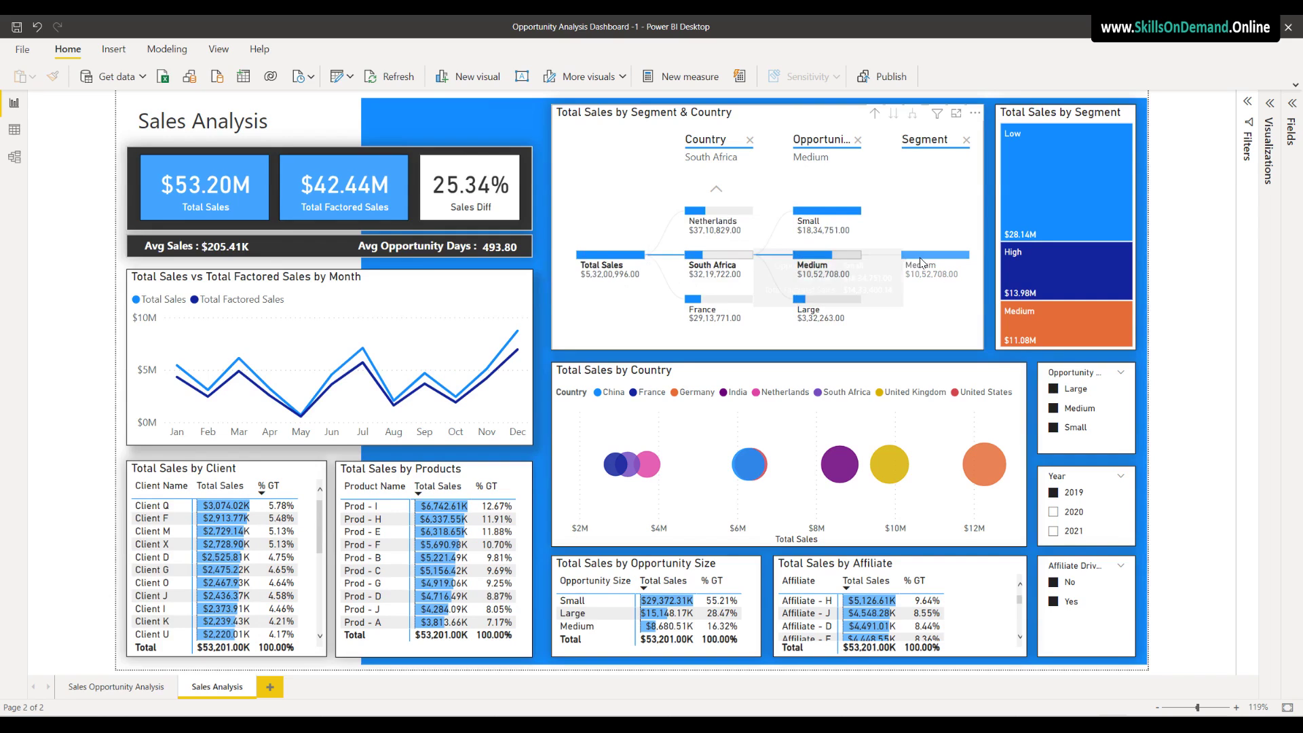
mouse_move(922, 260)
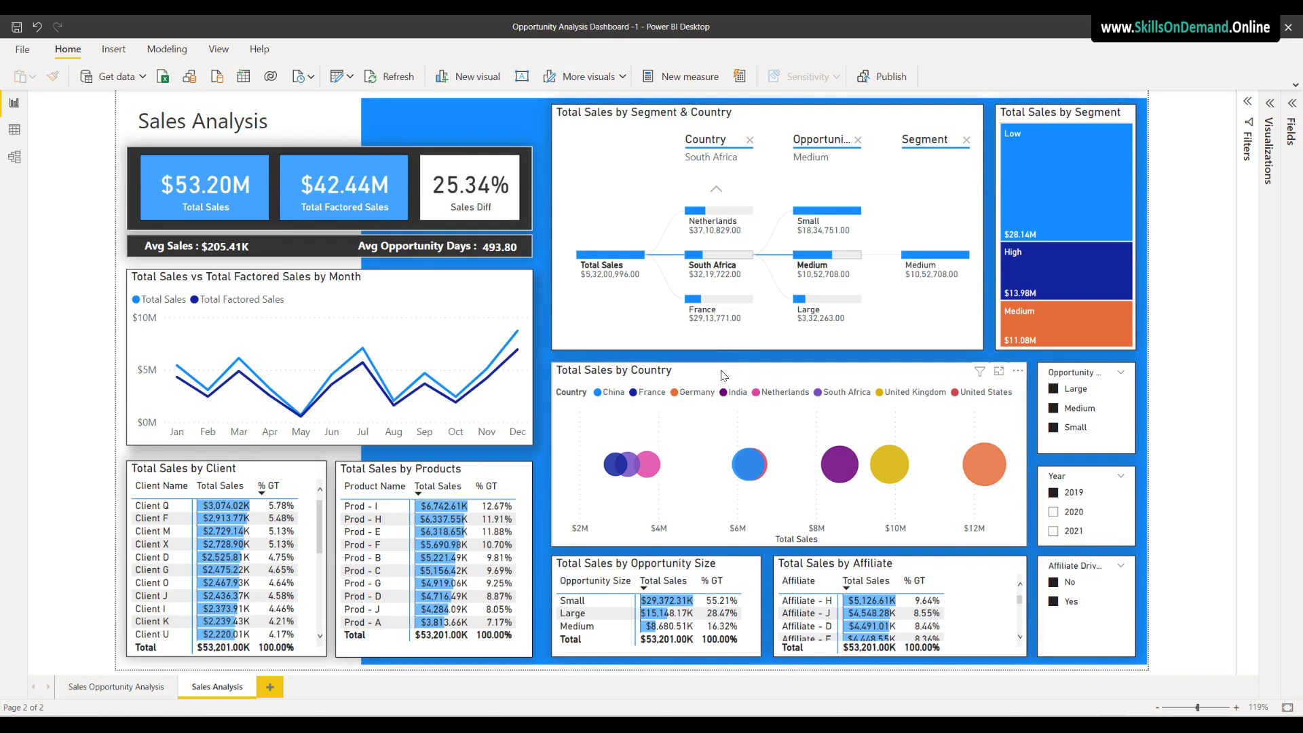
Expand the Country level and drill the tree into India, after trying United States and China
left_click(716, 192)
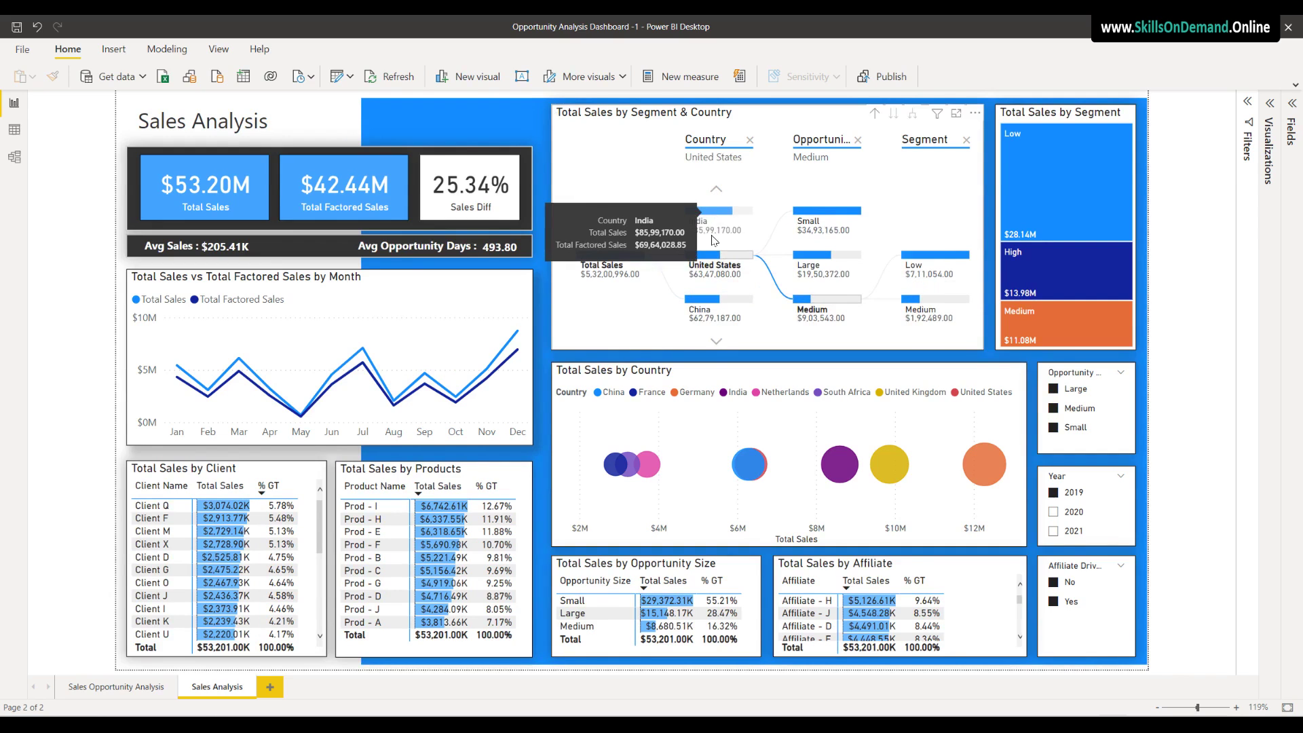
left_click(717, 218)
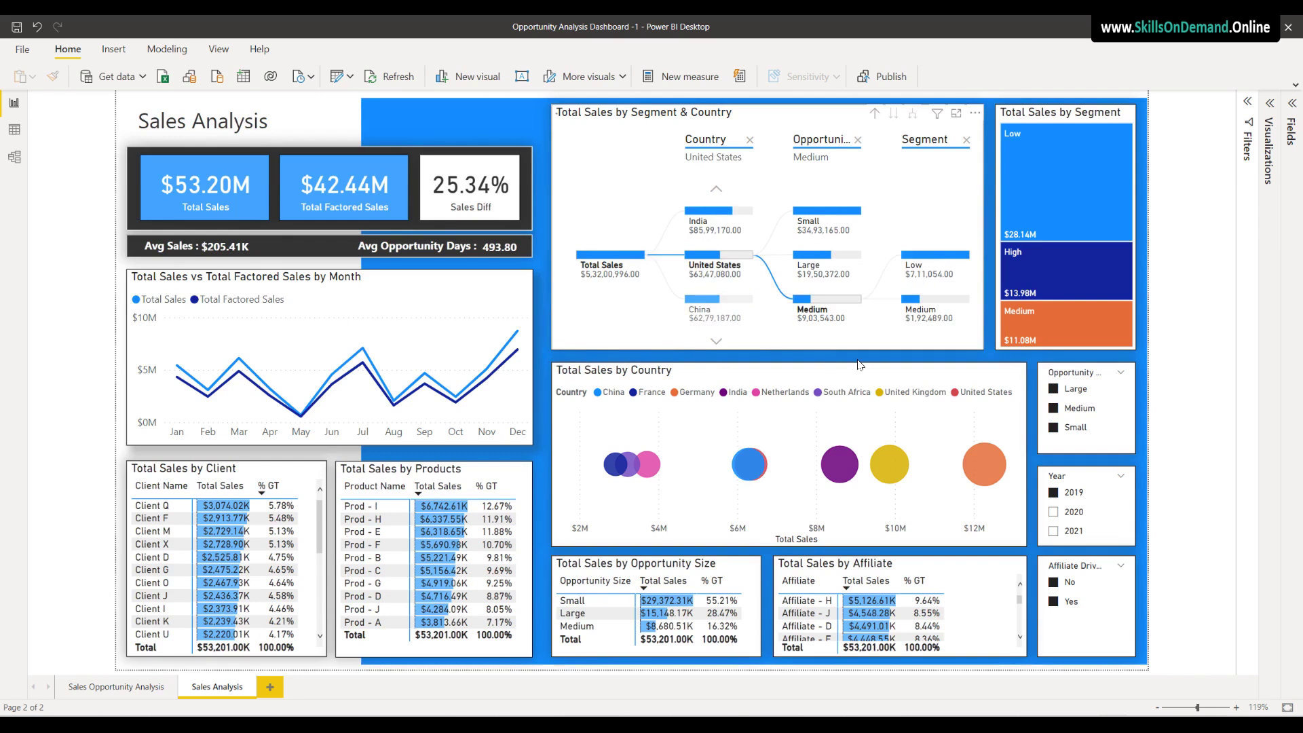
left_click(709, 305)
left_click(728, 216)
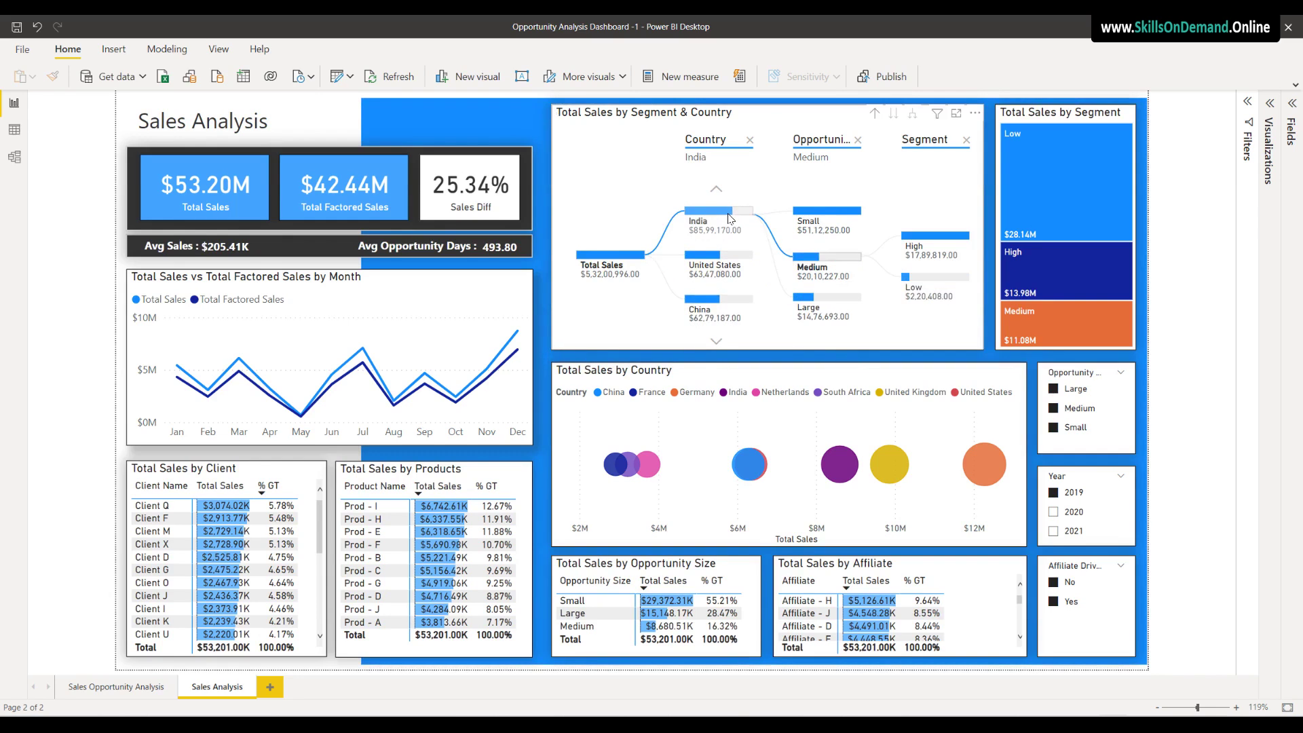
mouse_move(623, 260)
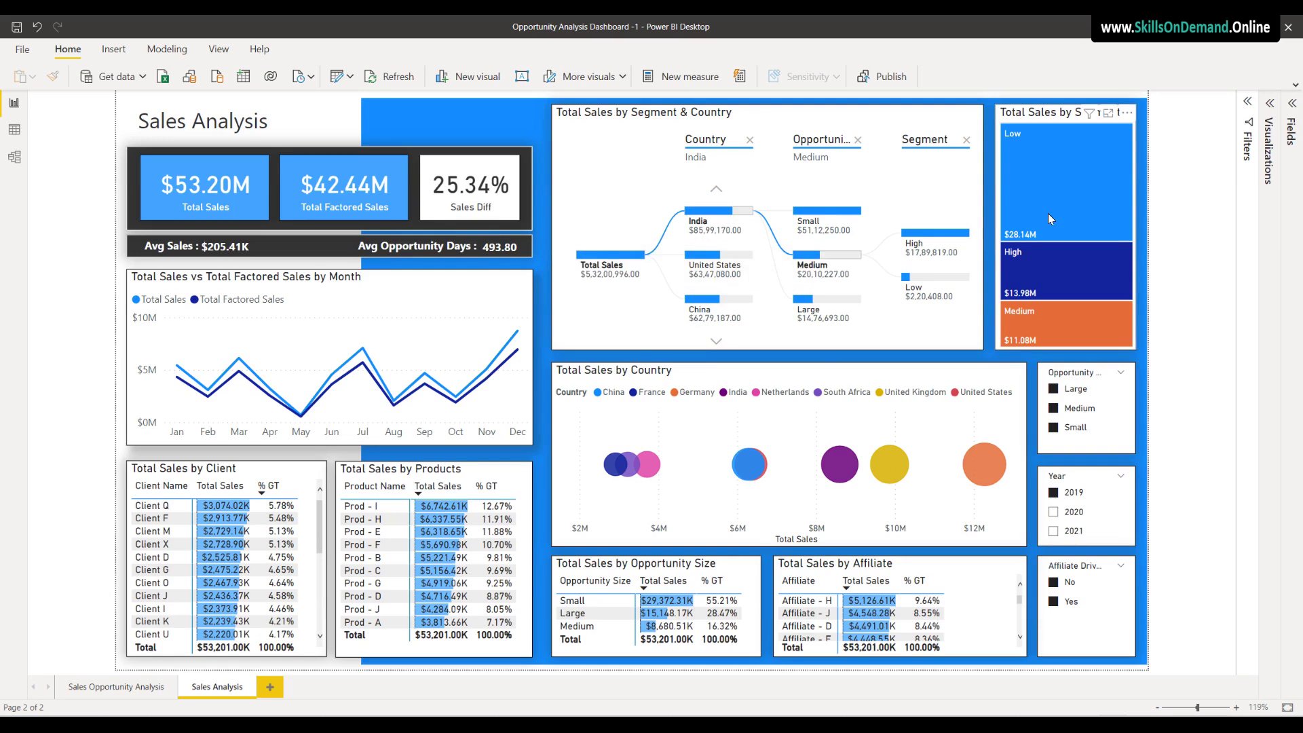
mouse_move(1050, 218)
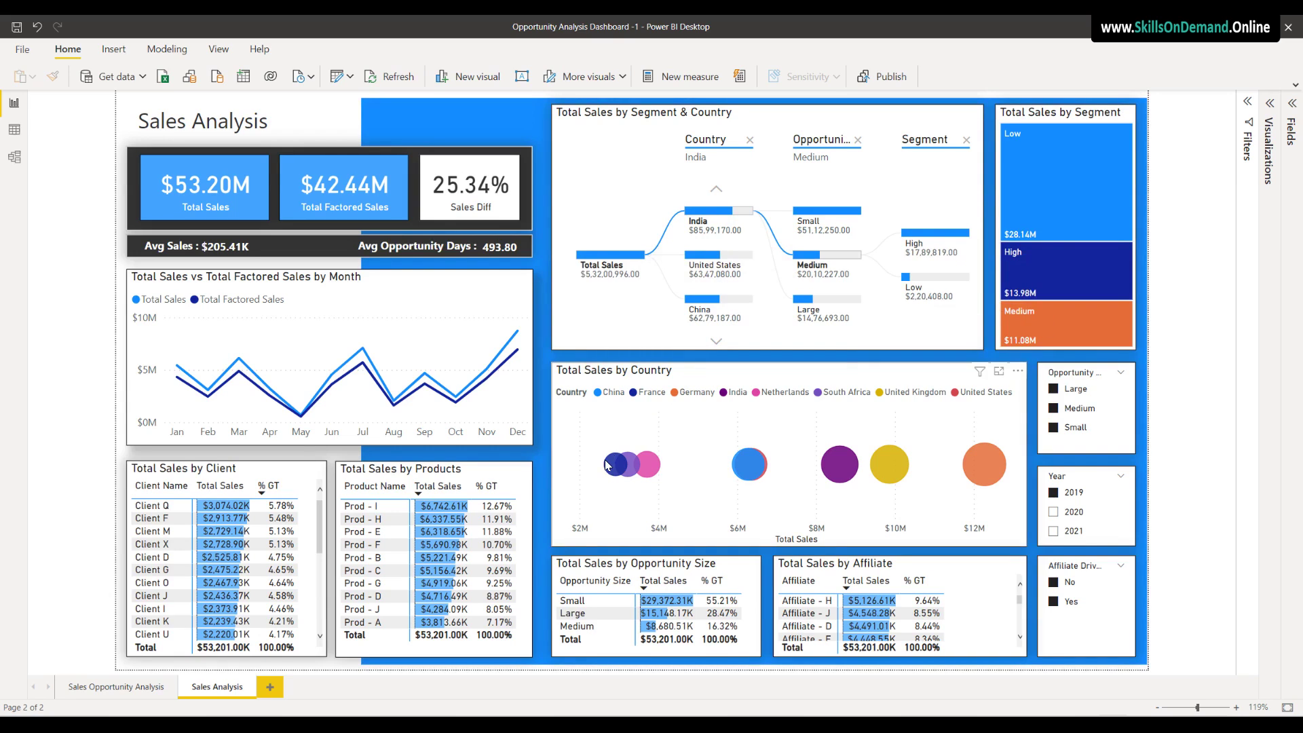
mouse_move(612, 476)
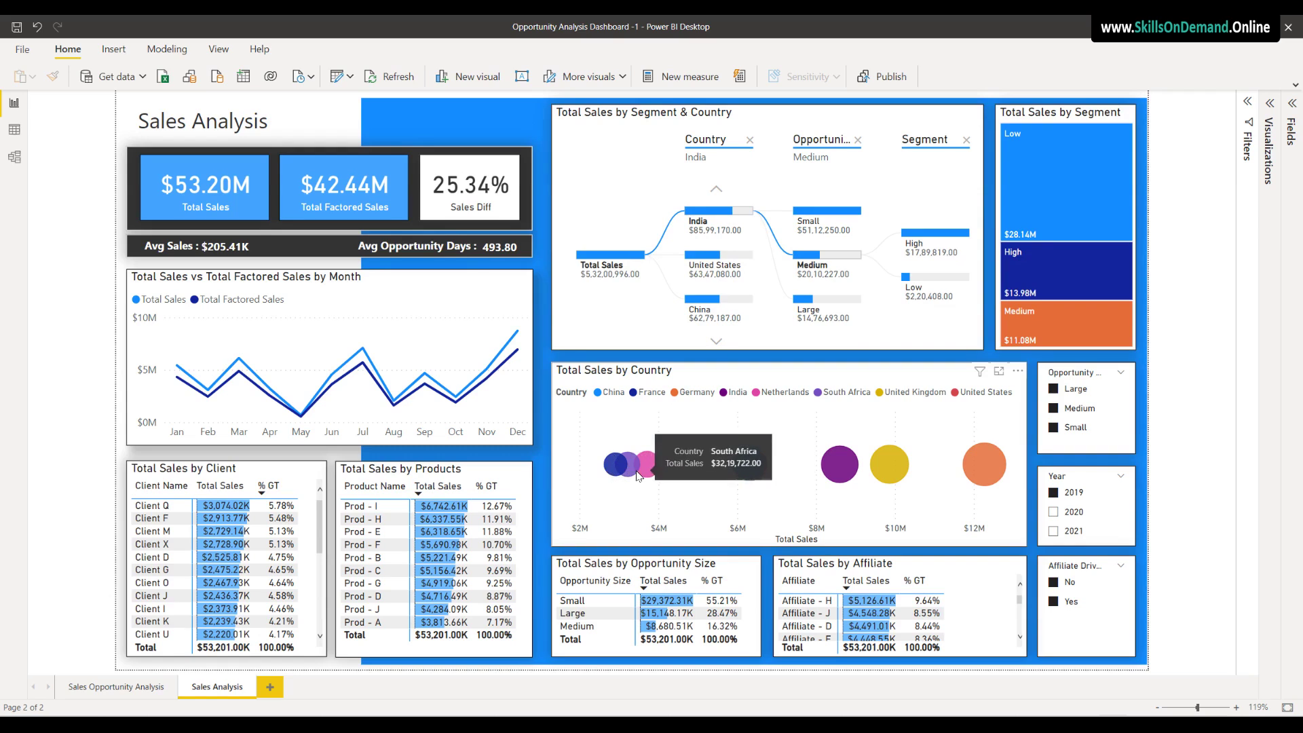
mouse_move(652, 474)
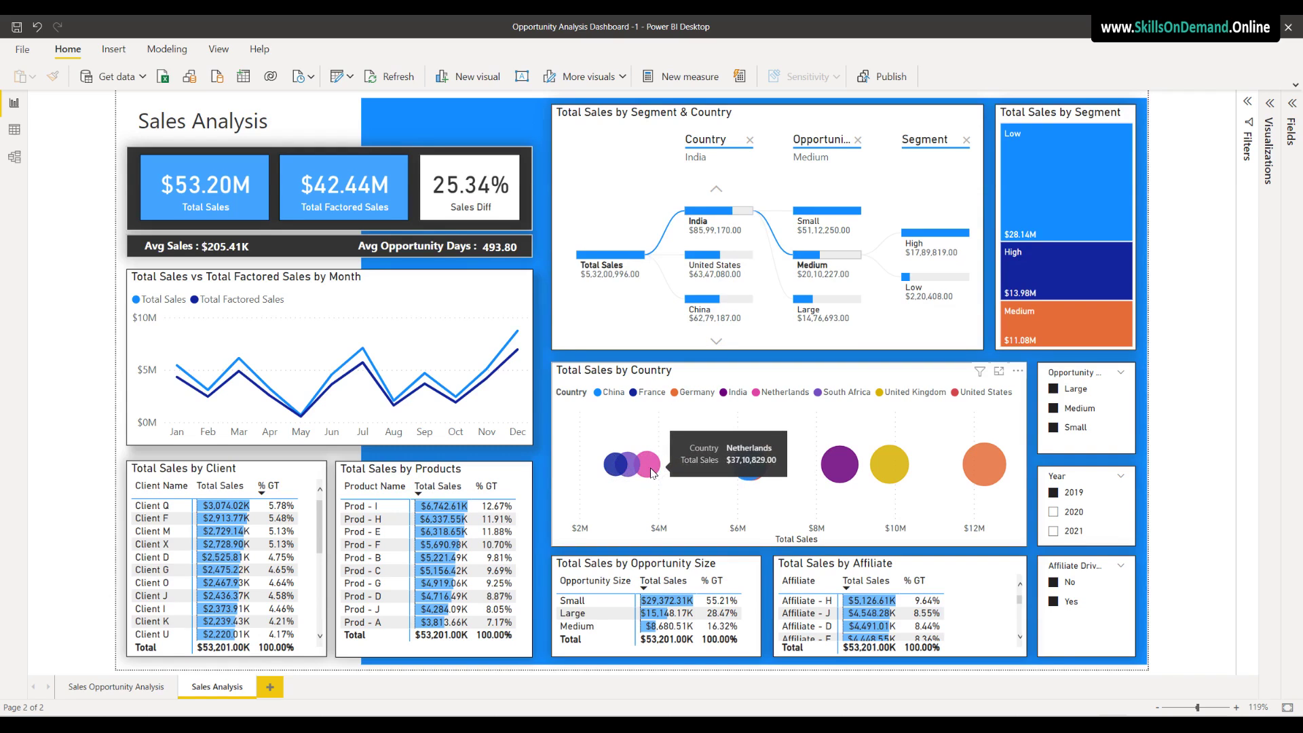
mouse_move(999, 464)
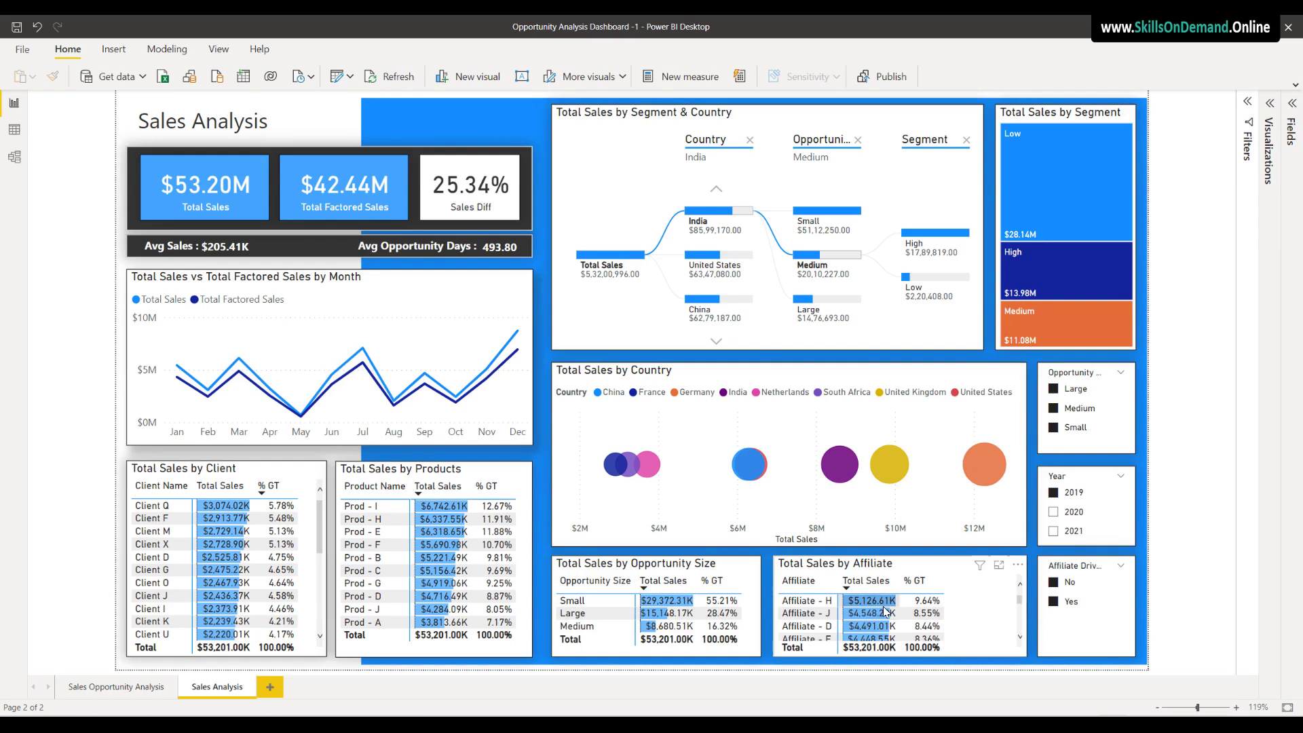
scroll(884, 611, "down", 5)
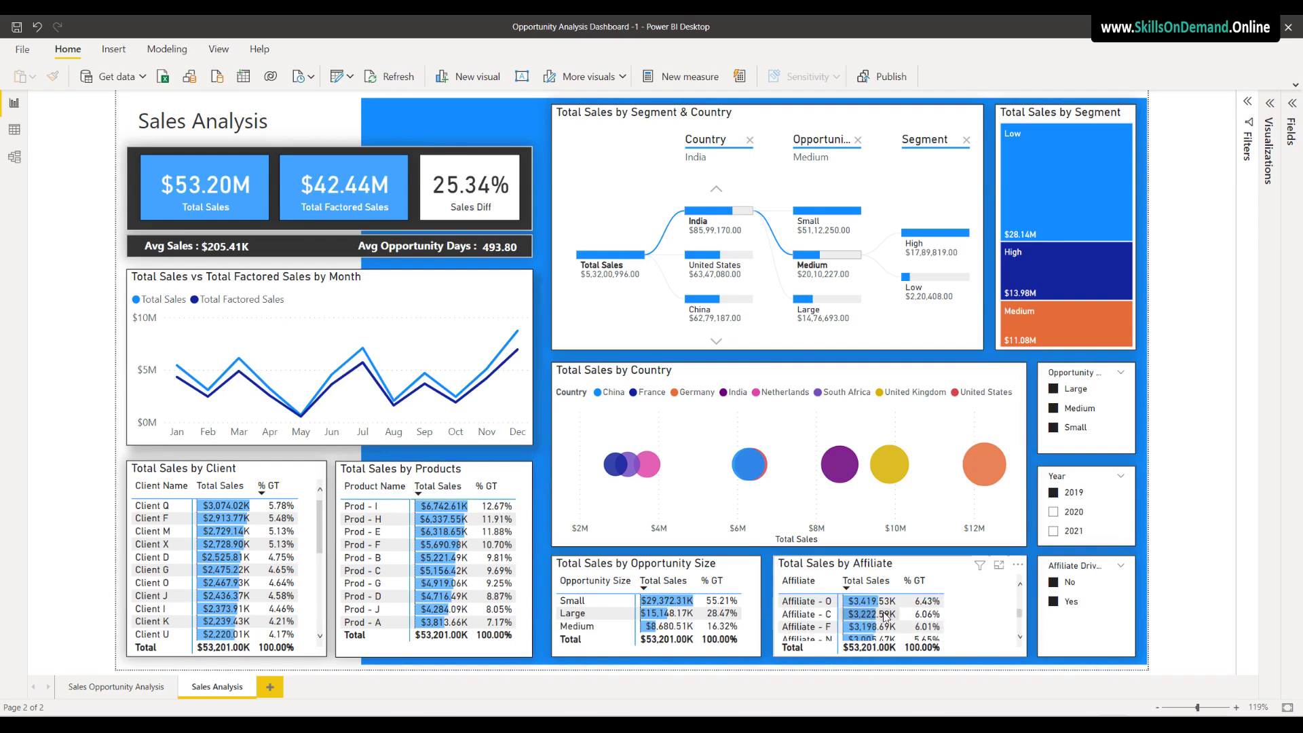
scroll(884, 615, "up", 5)
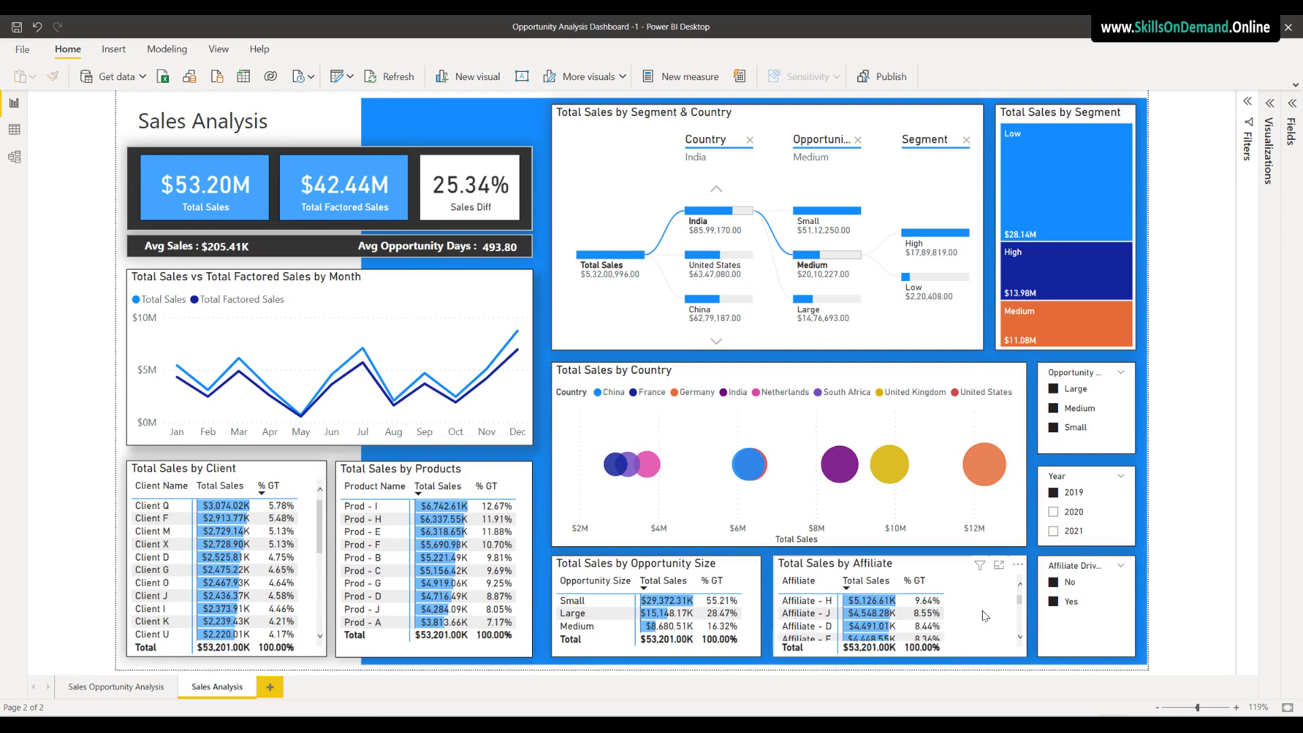
Filter to 2021, test Large, Medium and Small opportunity sizes, and include both affiliate types
left_click(1054, 514)
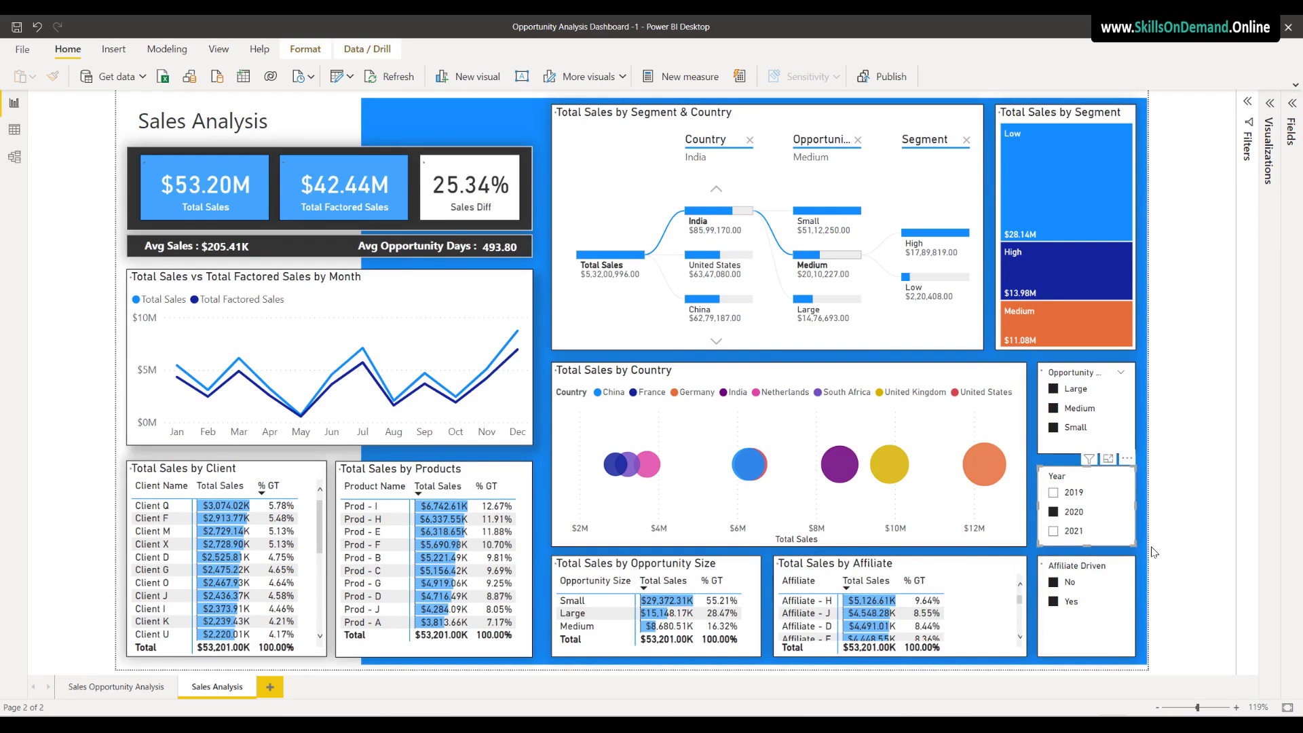
left_click(1054, 531)
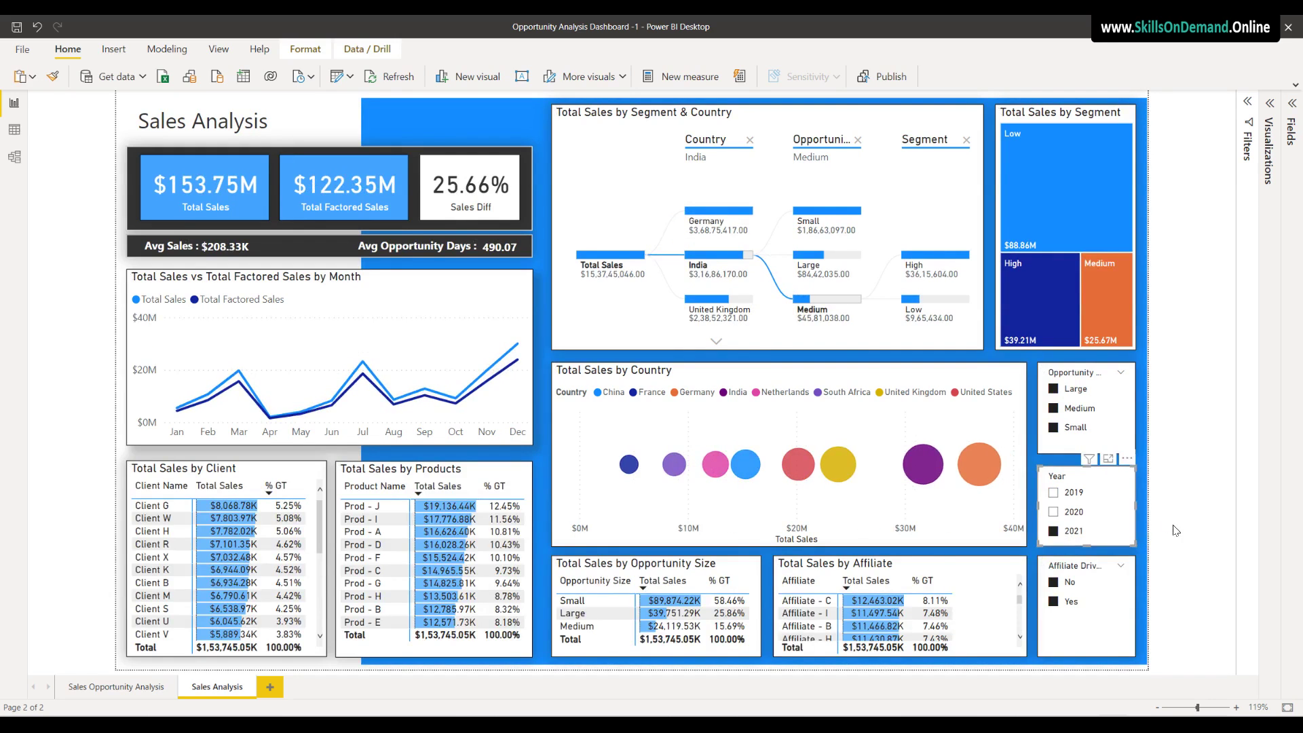
left_click(1109, 372)
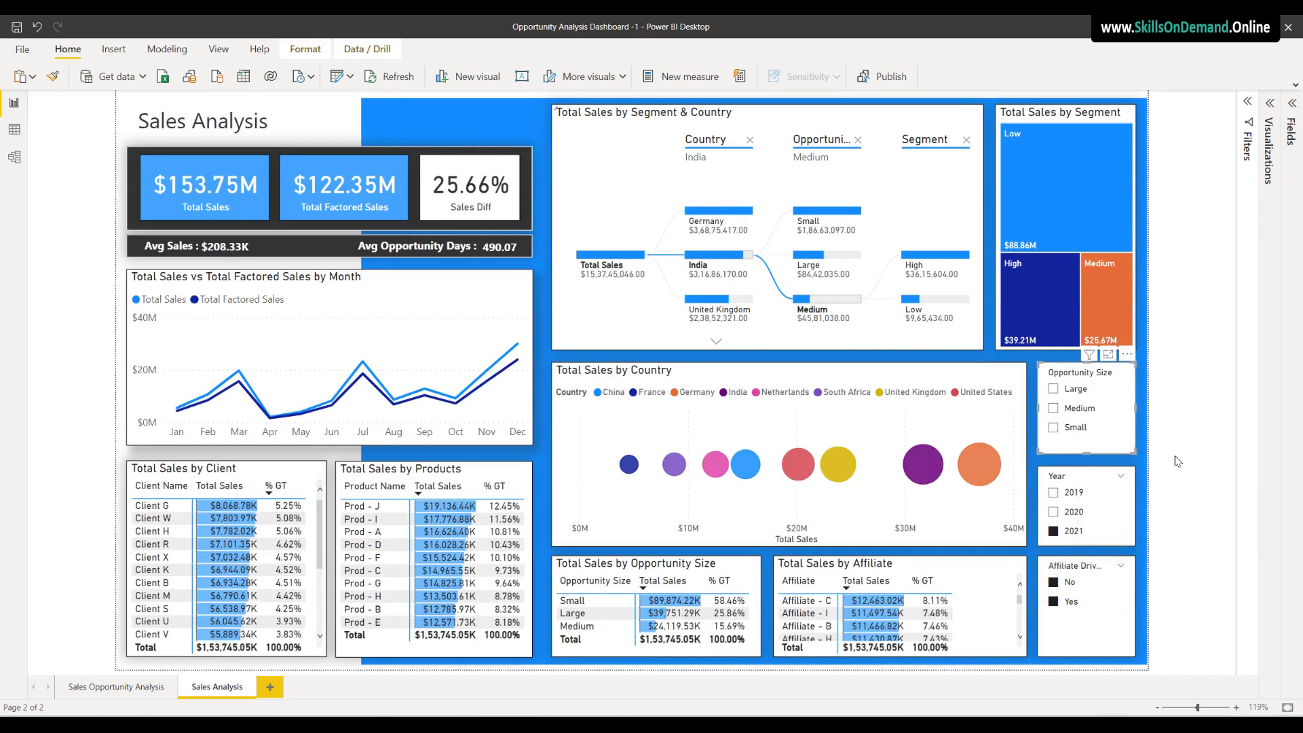
left_click(1055, 389)
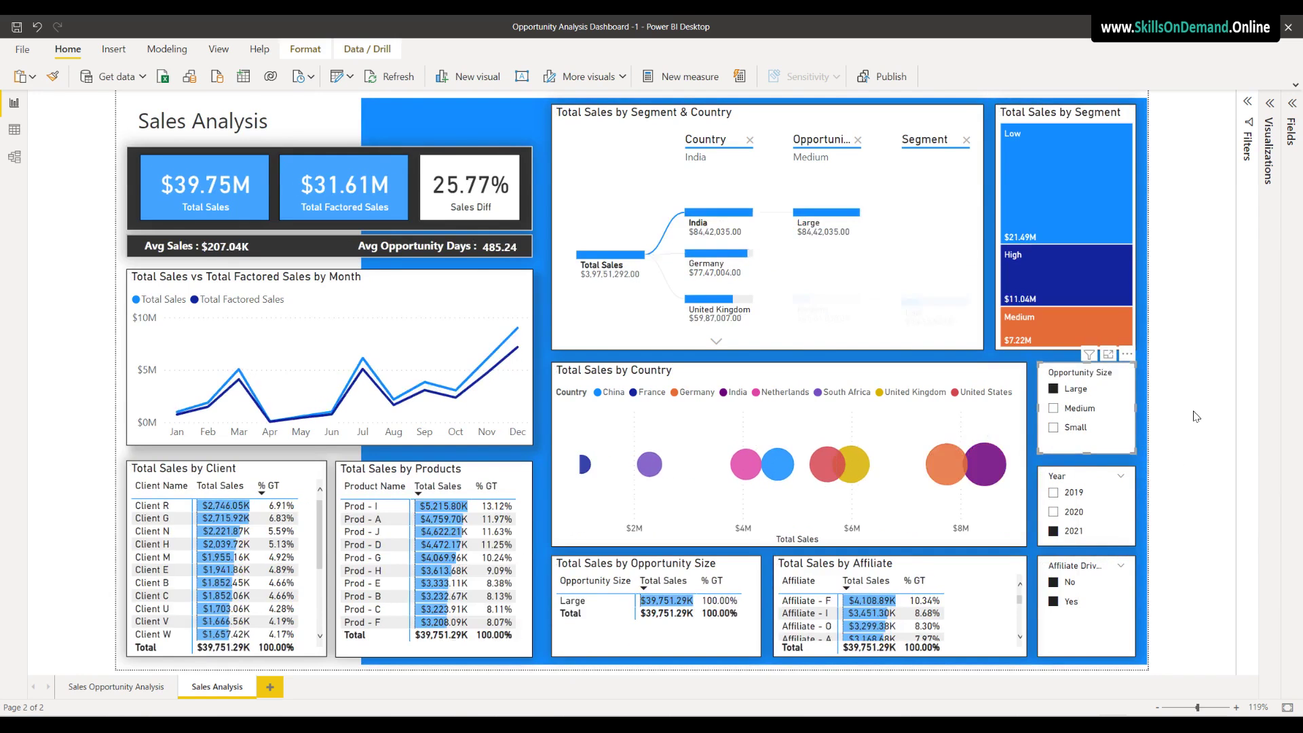
left_click(1054, 408)
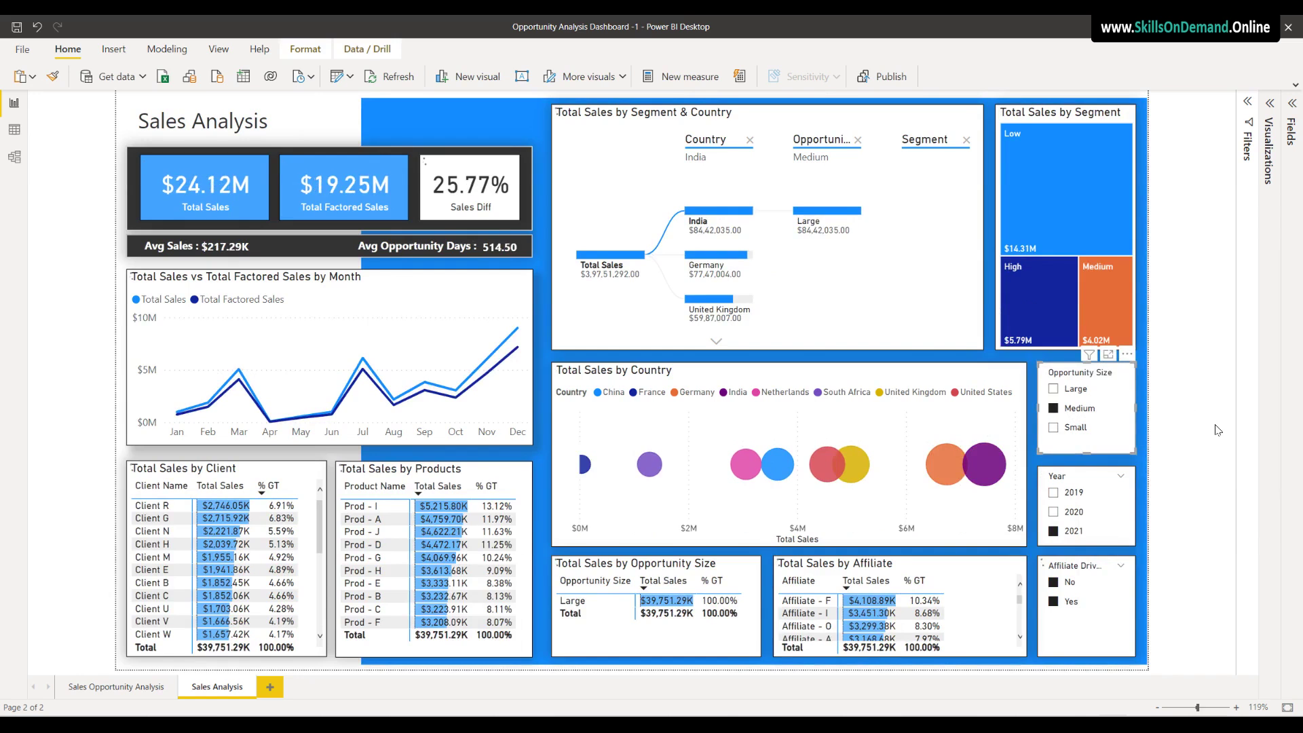
left_click(1055, 427)
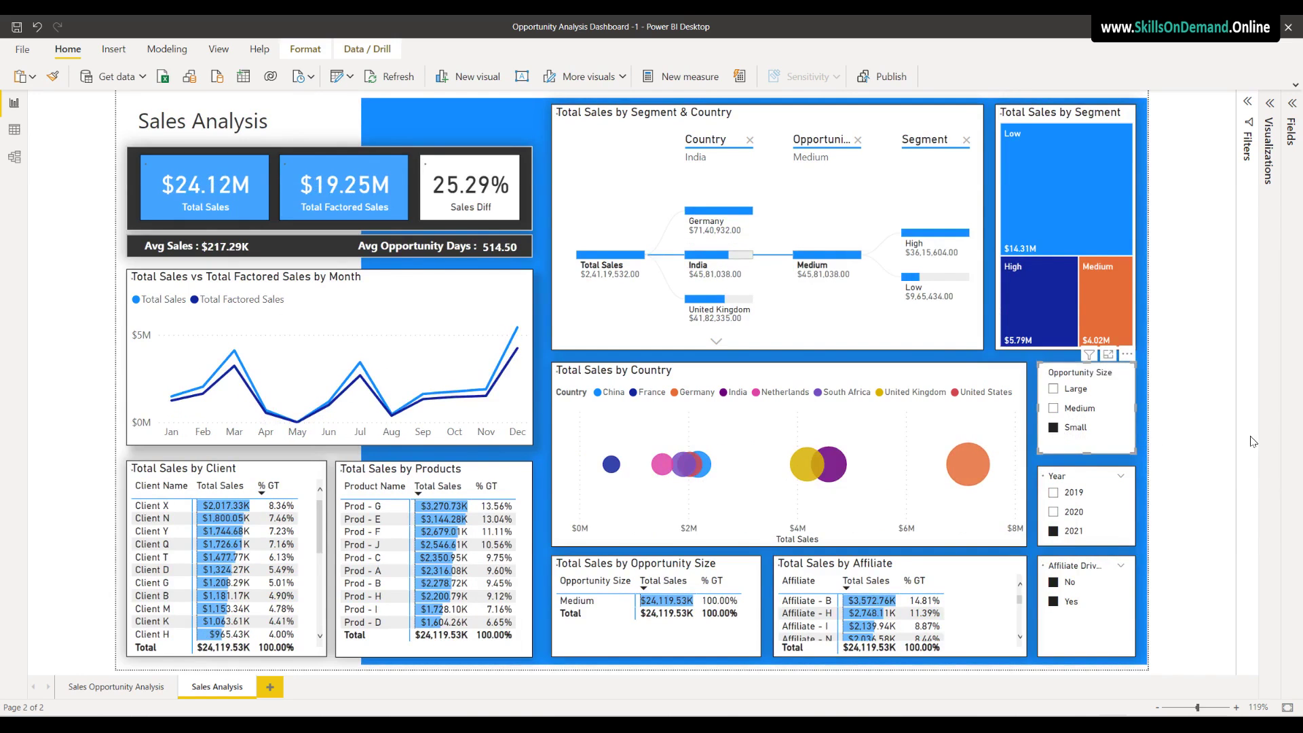
left_click(1054, 408, "ctrl")
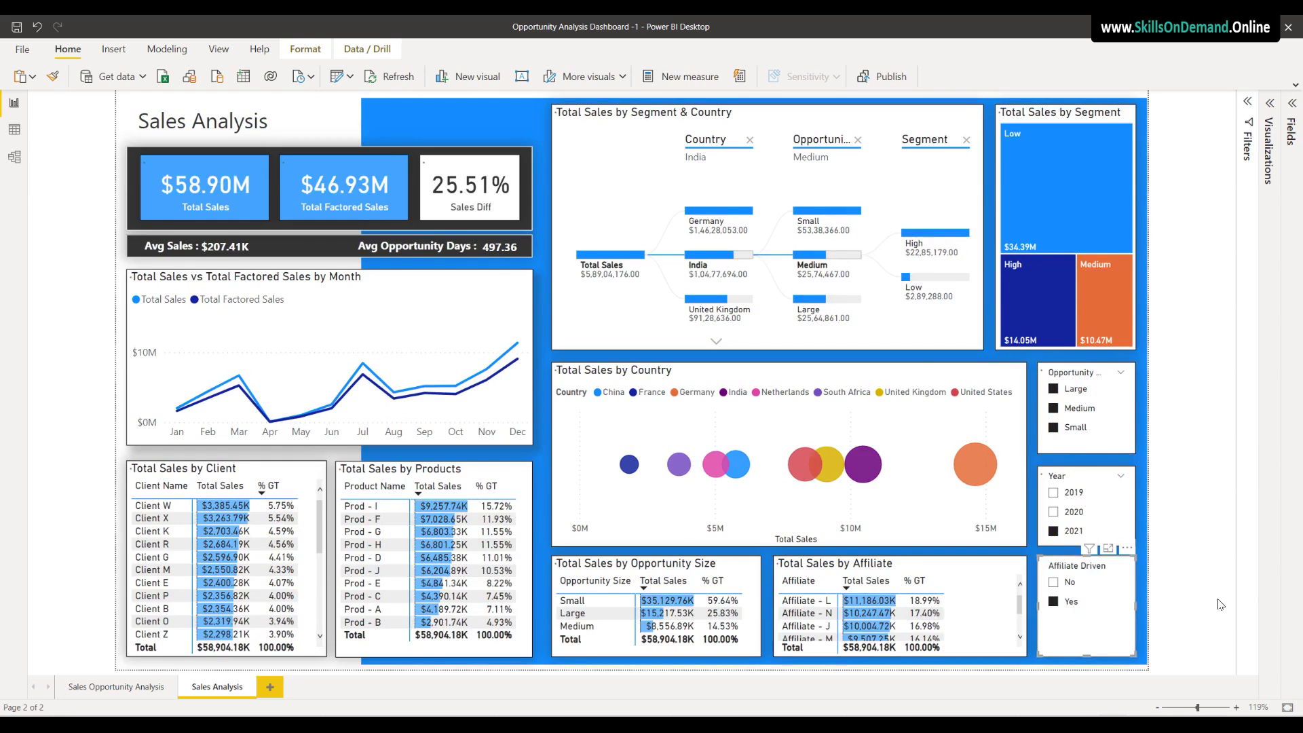
left_click(1054, 582, "ctrl")
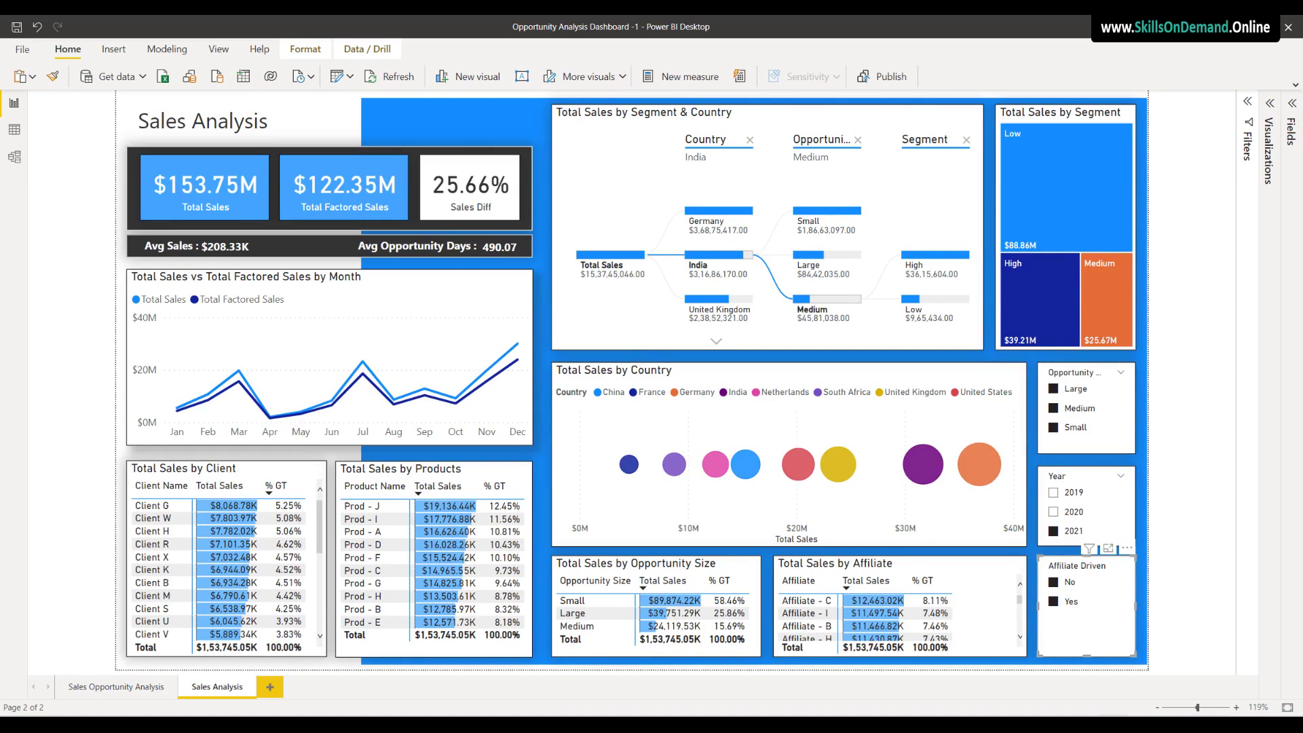
Move between the Sales Opportunity Analysis and Sales Analysis pages, setting Year to 2020
left_click(106, 687)
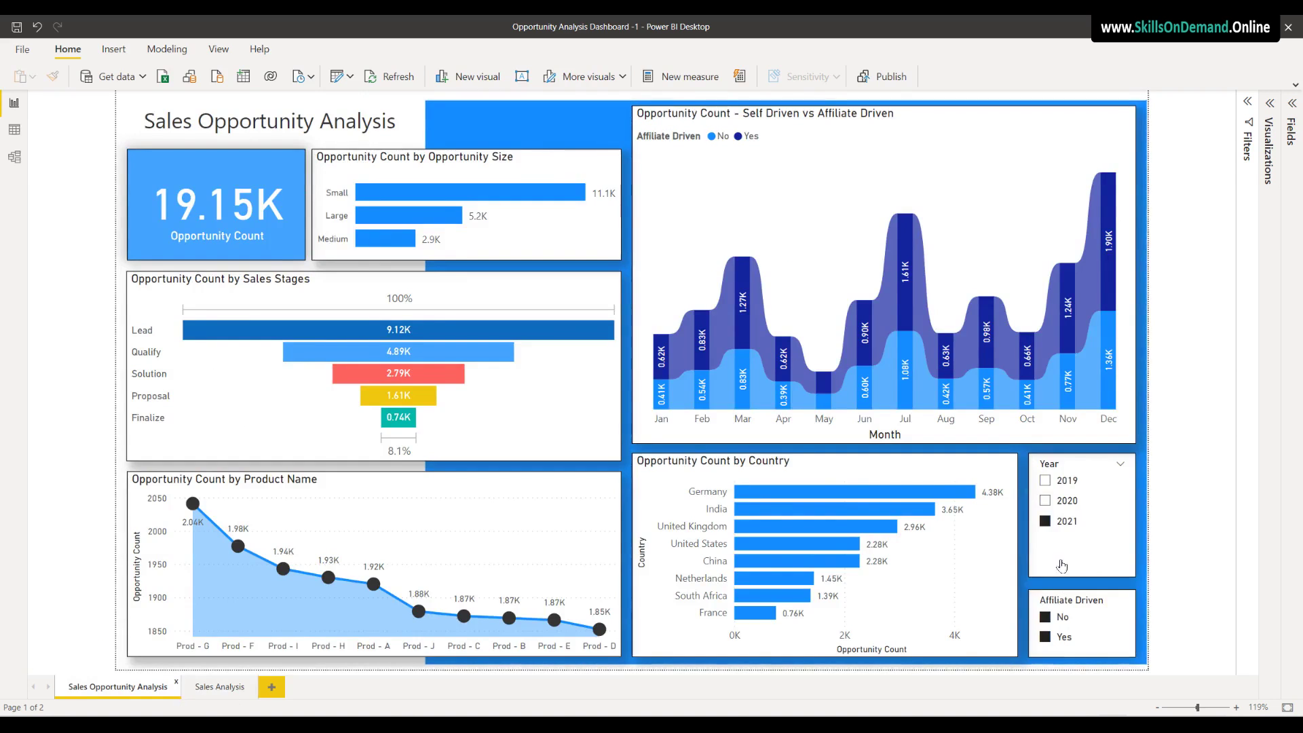
left_click(1046, 501)
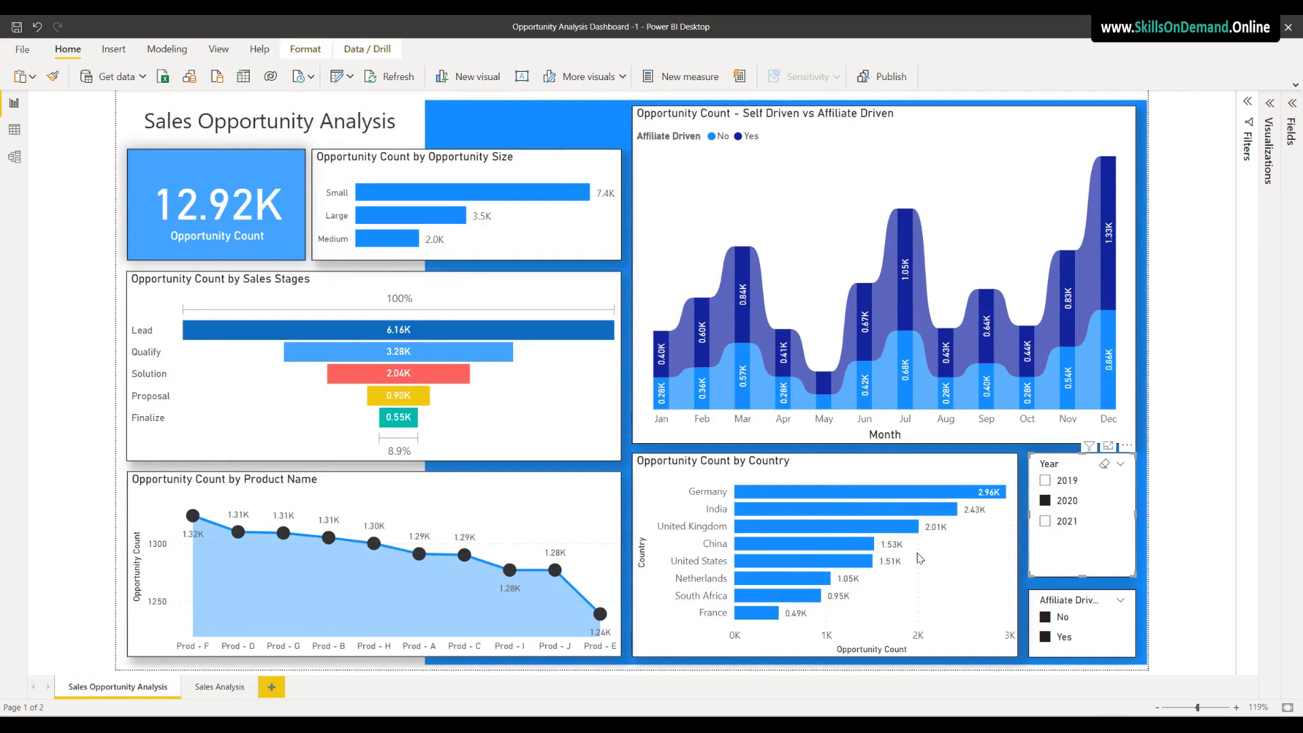
left_click(221, 691)
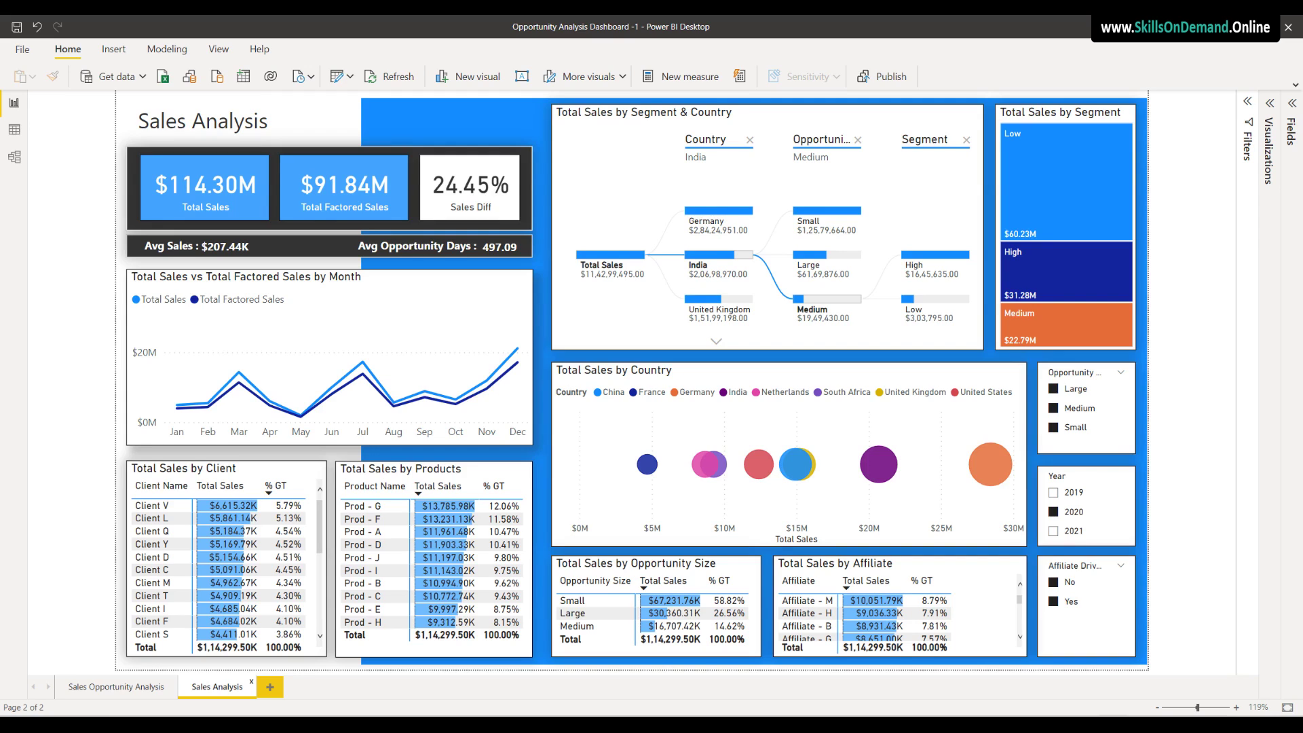
left_click(126, 694)
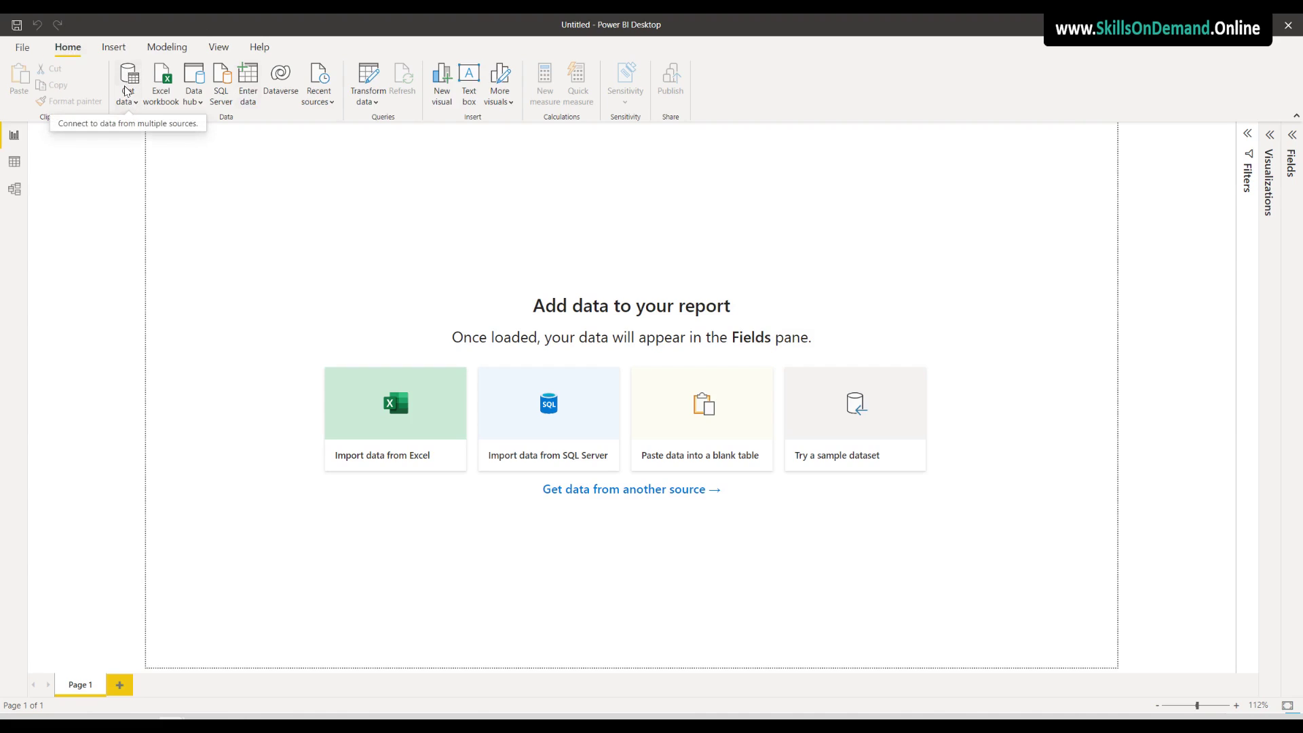
Browse Get Data's All connector list and pick Excel Workbook
left_click(136, 108)
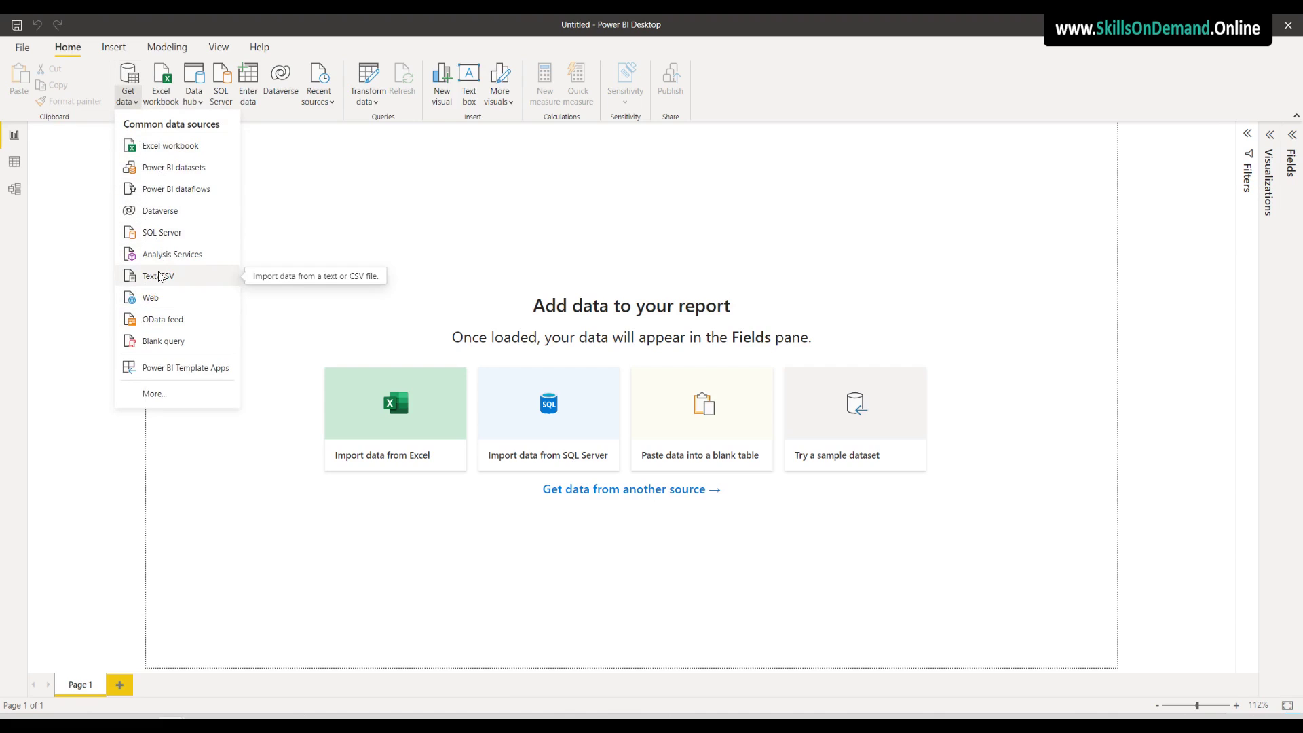
left_click(155, 398)
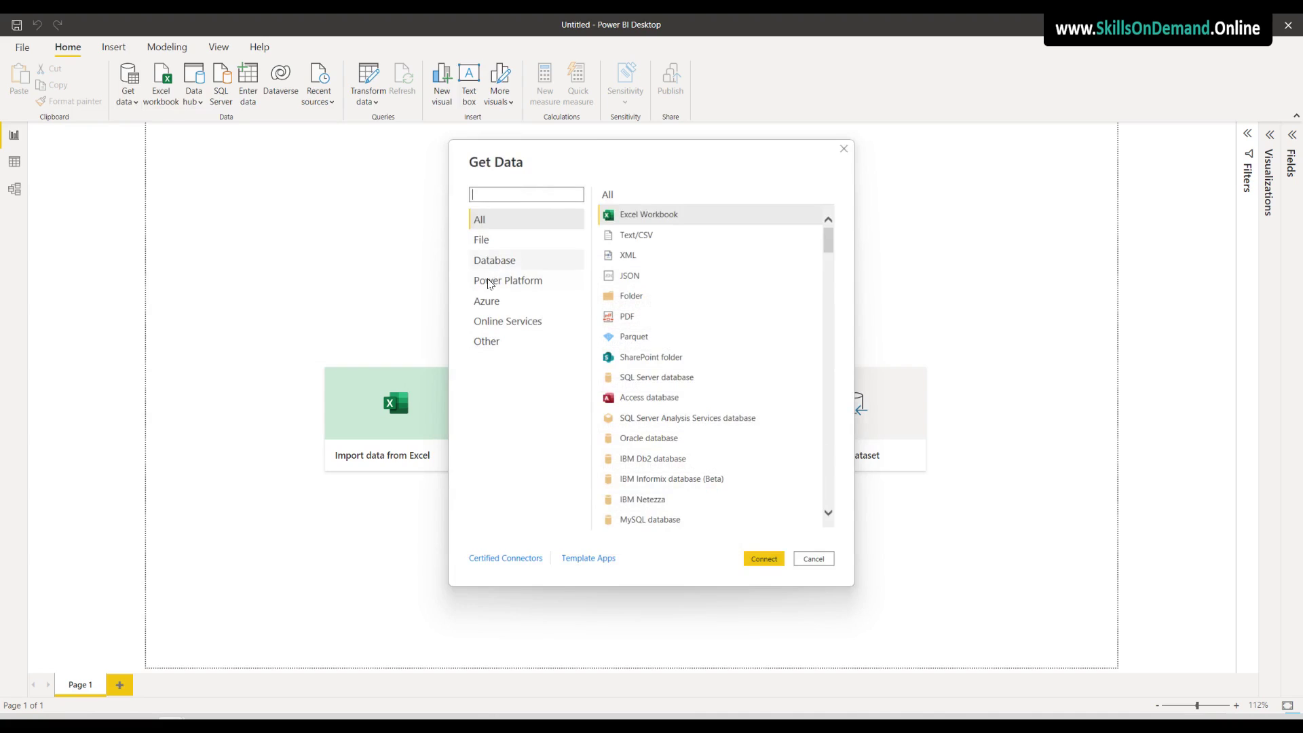
mouse_move(827, 247)
left_mouse_down()
mouse_move(831, 517)
mouse_move(836, 240)
left_mouse_up()
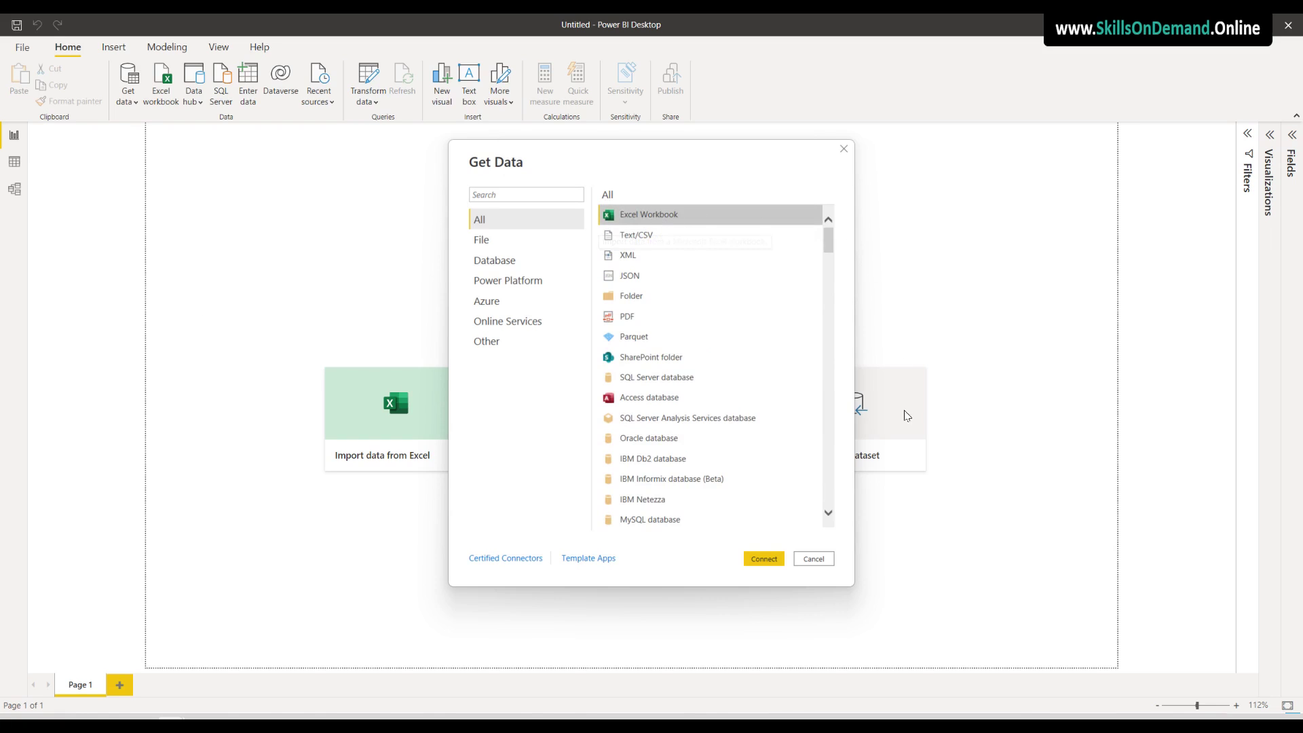
Open Opportunity Analysis Dashboard - 1.xlsx from Documents > Download Files > Practice files > Dashboard Files
left_click(764, 560)
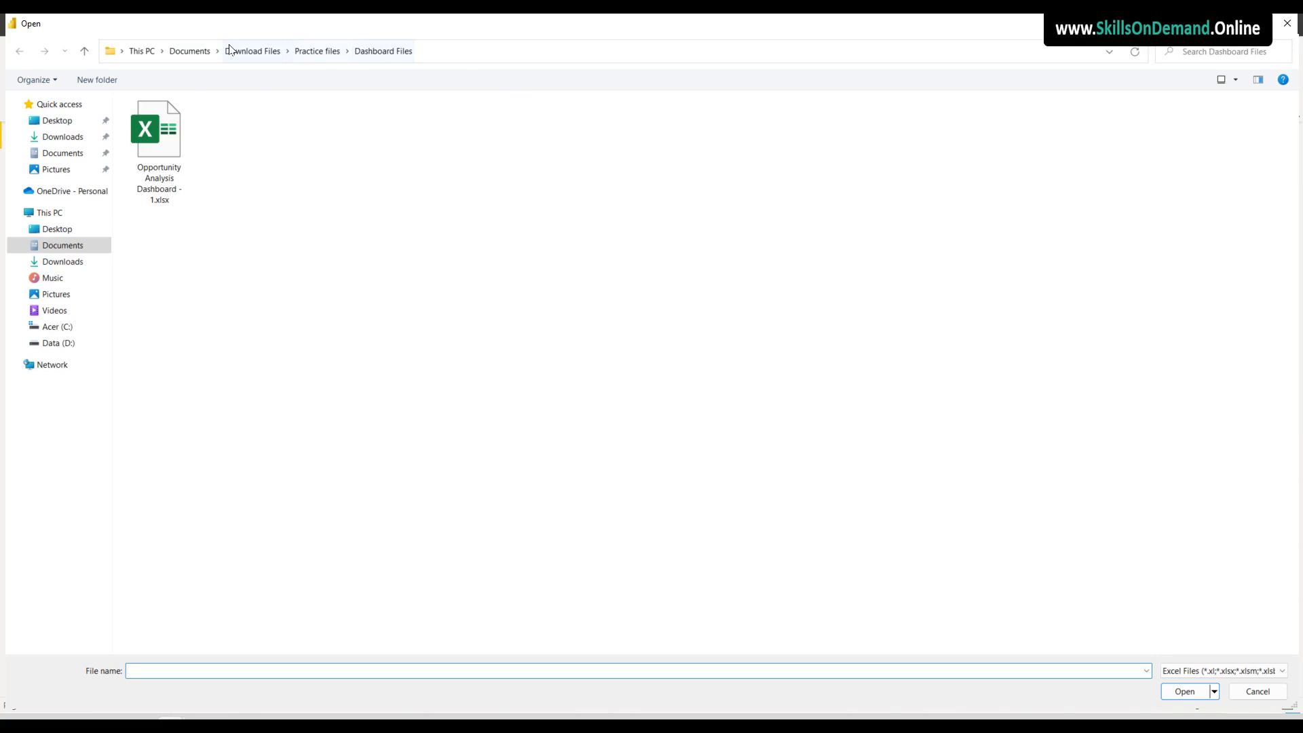
left_click(189, 51)
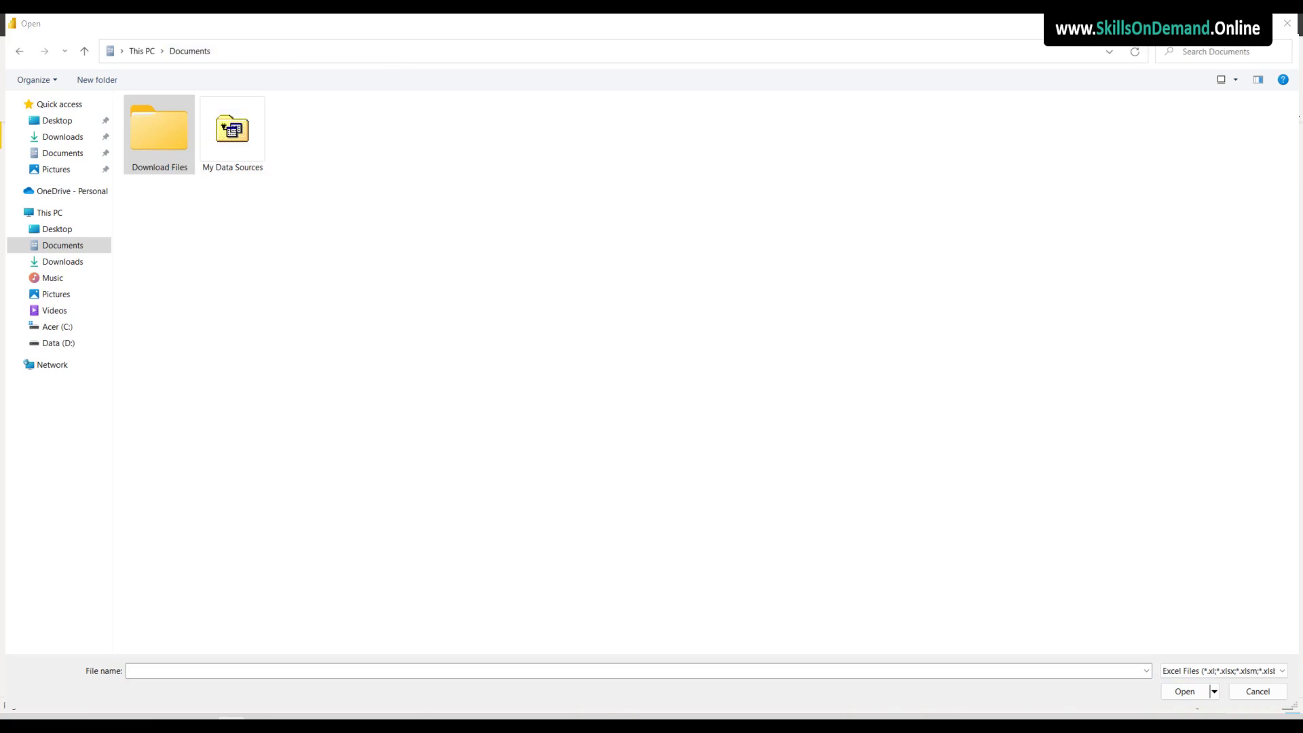
double_click(157, 139)
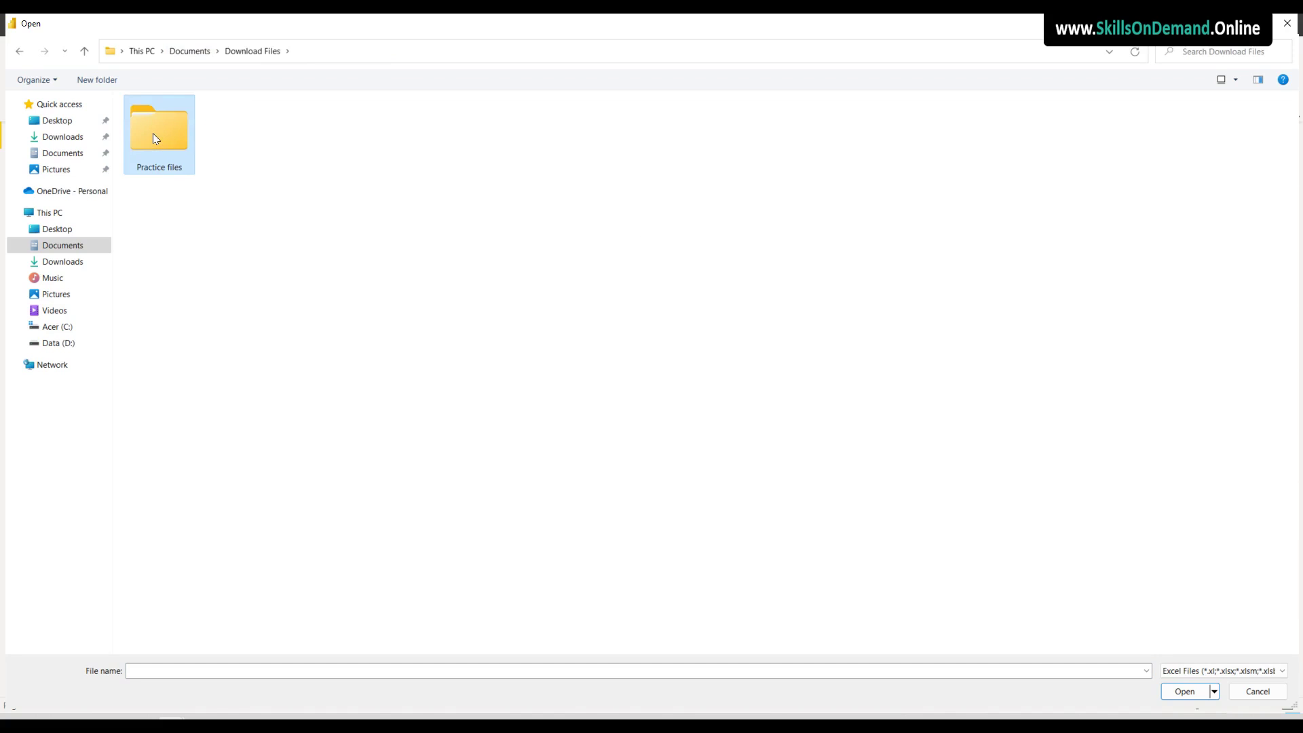
double_click(154, 135)
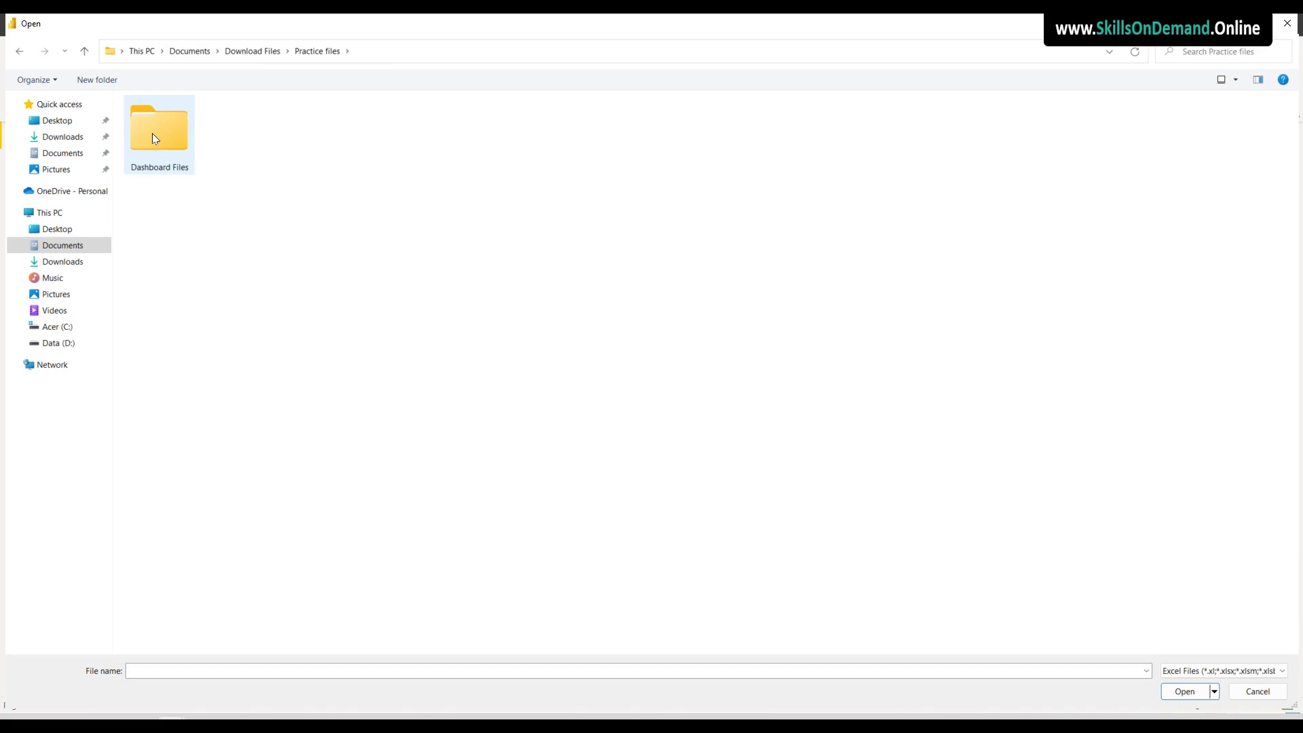
double_click(156, 138)
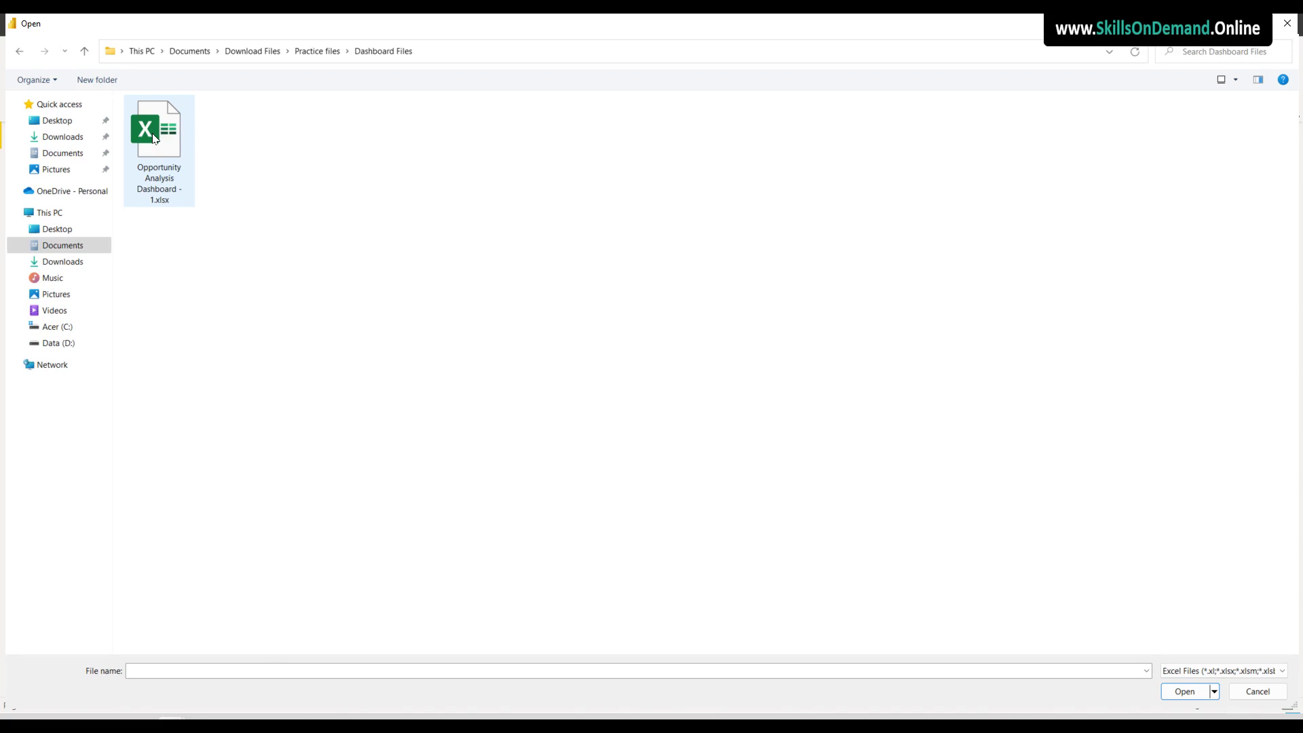
left_click(155, 139)
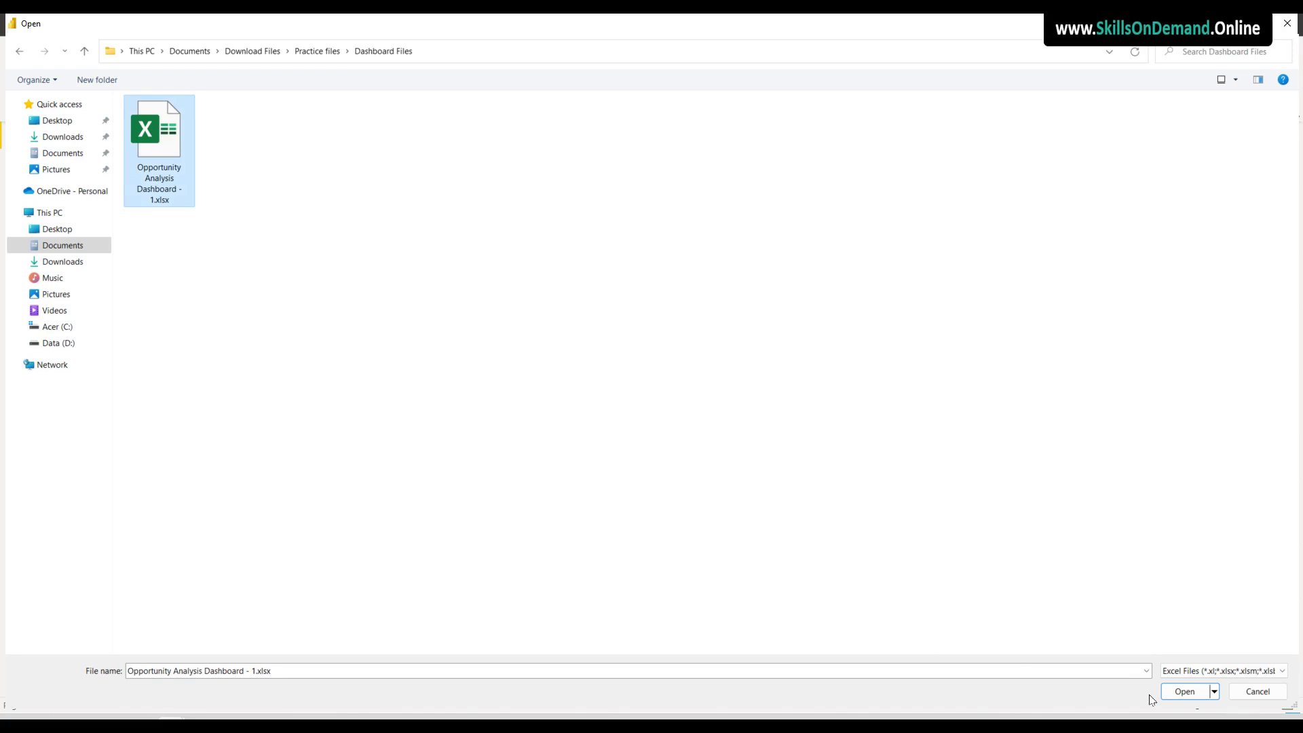
left_click(1185, 691)
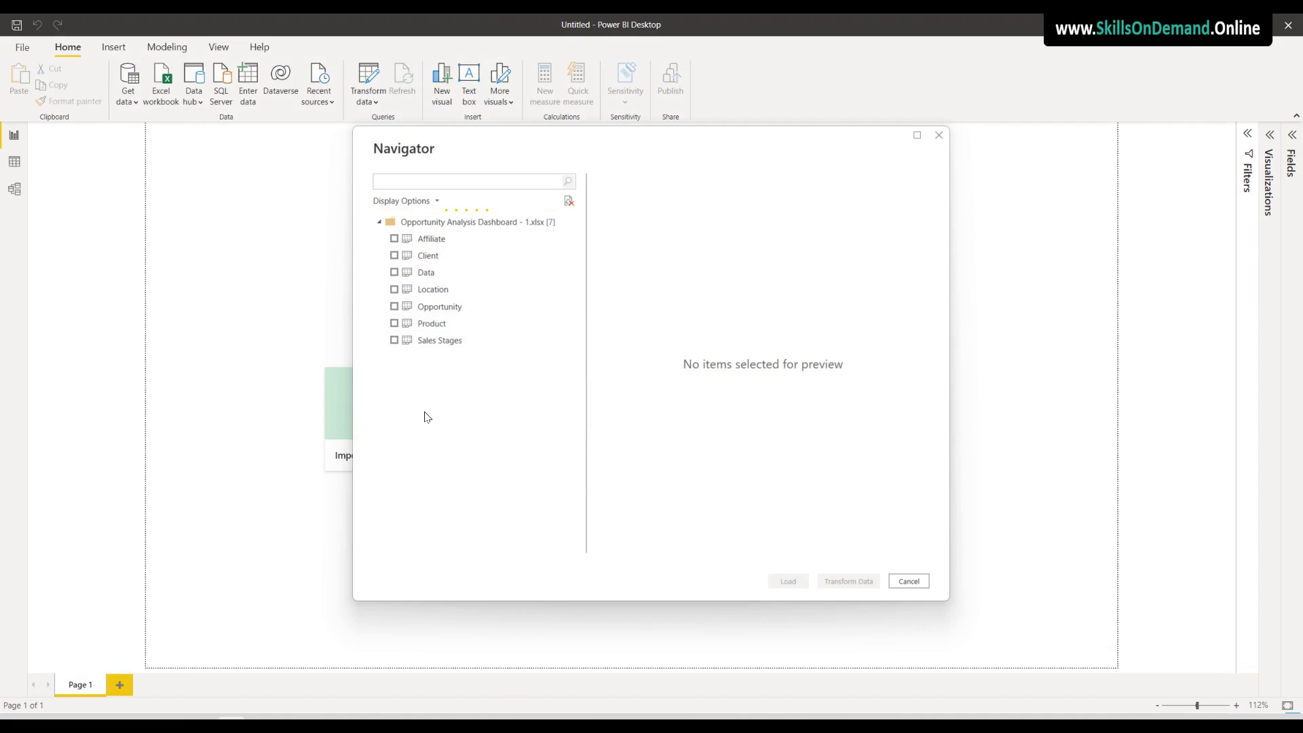
Tick all seven sheets, Affiliate through Sales Stages, and load them into Power Query Editor
left_click(394, 238)
left_click(395, 256)
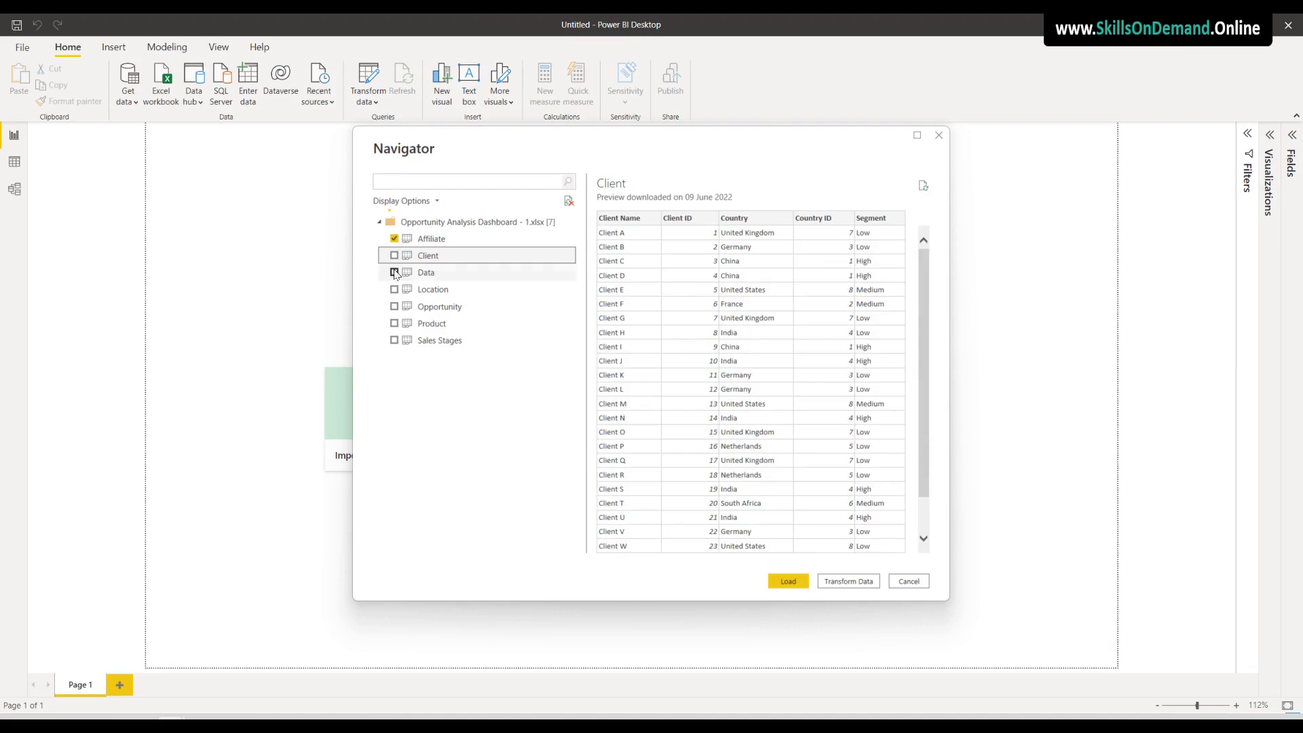
left_click(395, 272)
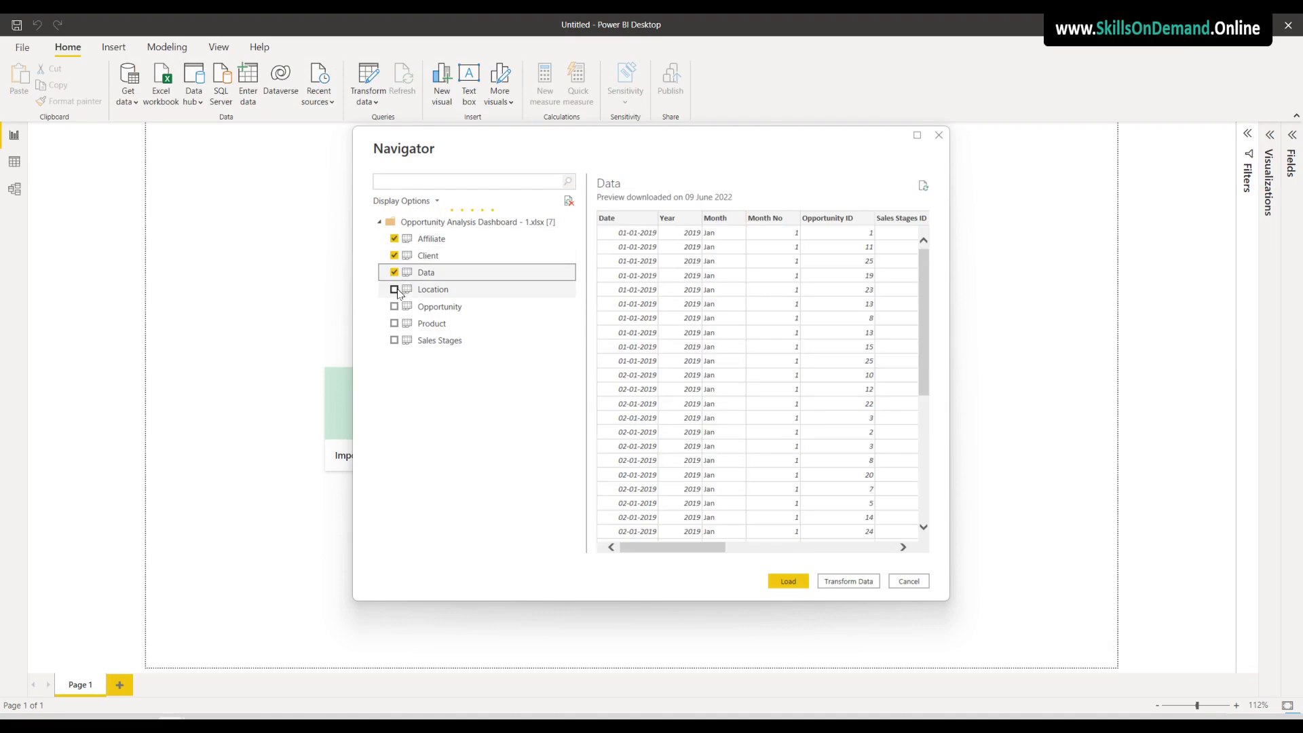
left_click(395, 290)
left_click(395, 307)
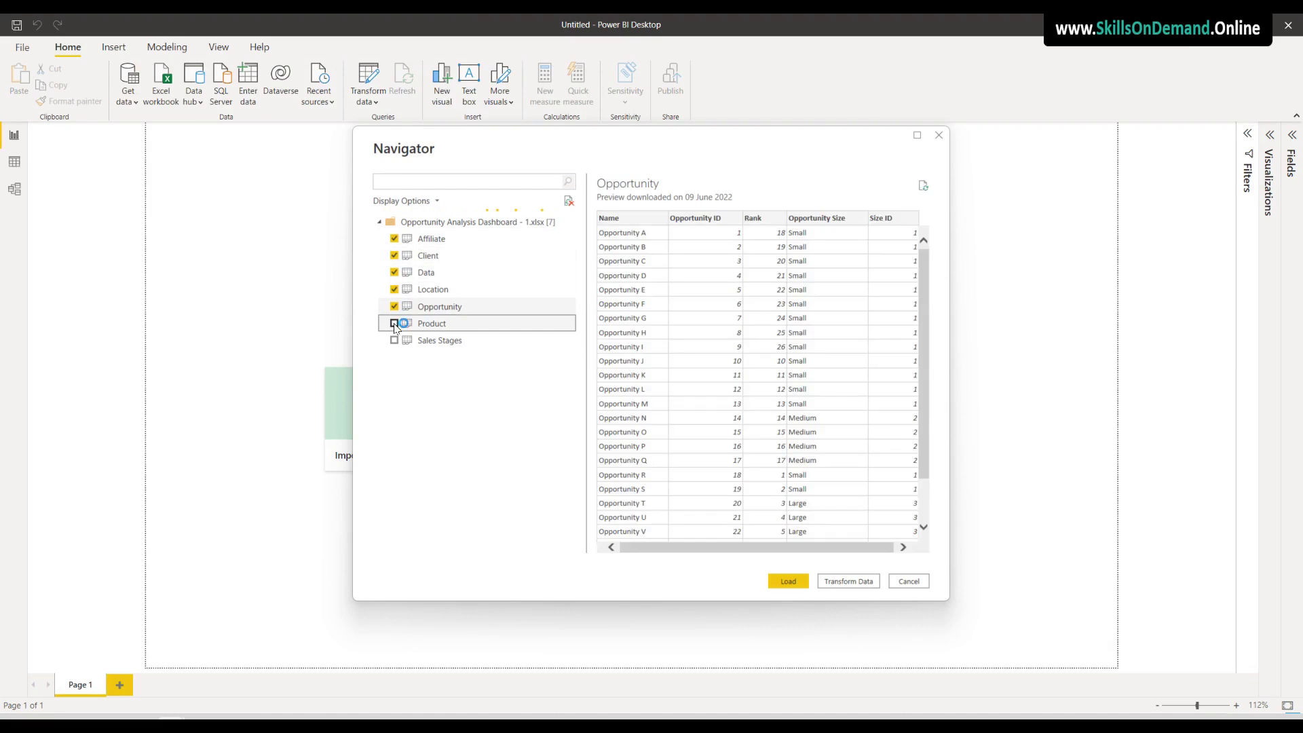
left_click(395, 324)
left_click(394, 340)
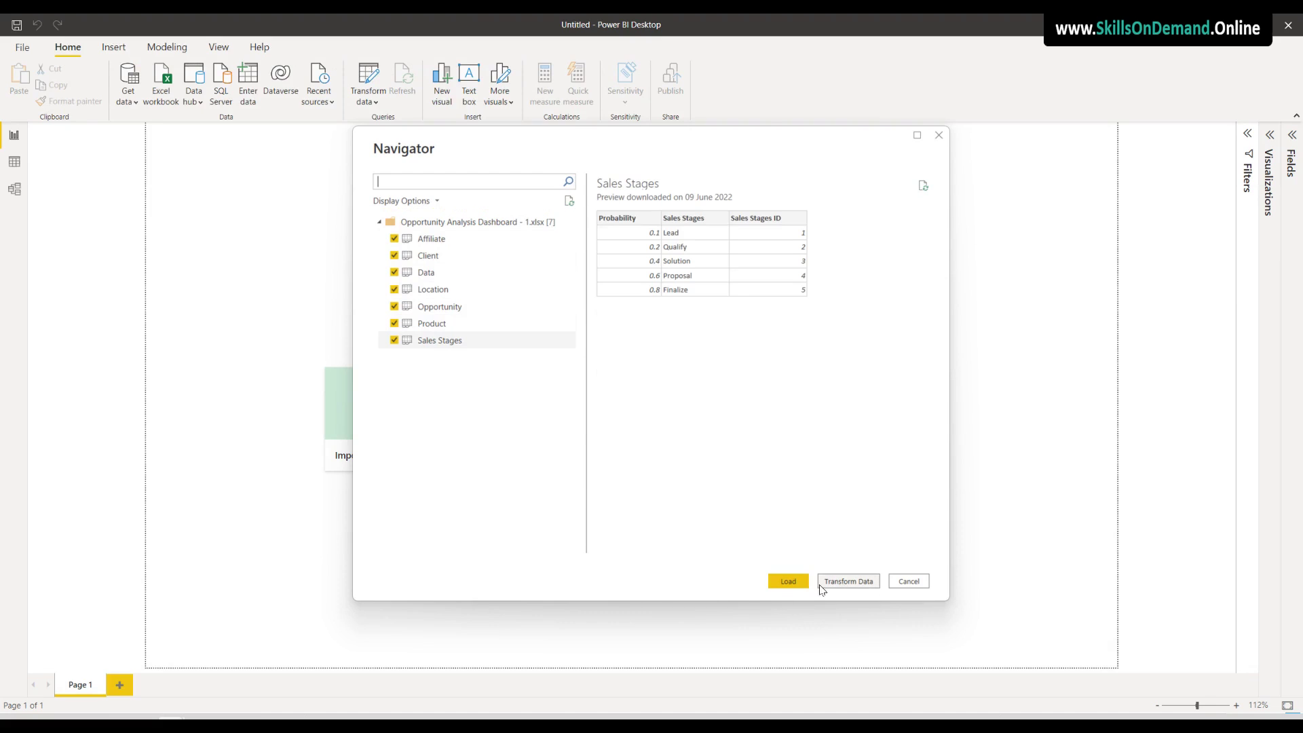
left_click(840, 588)
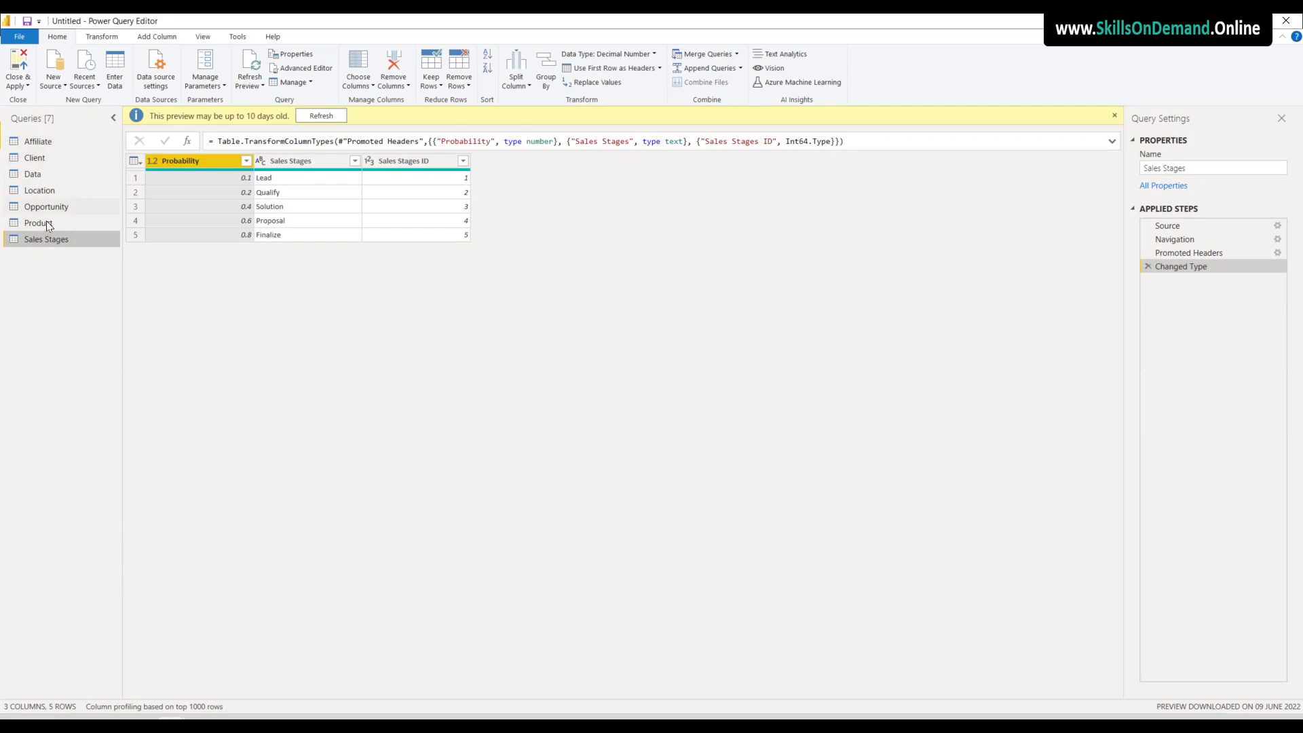
Preview each query in turn from Affiliate down to Sales Stages
left_click(51, 144)
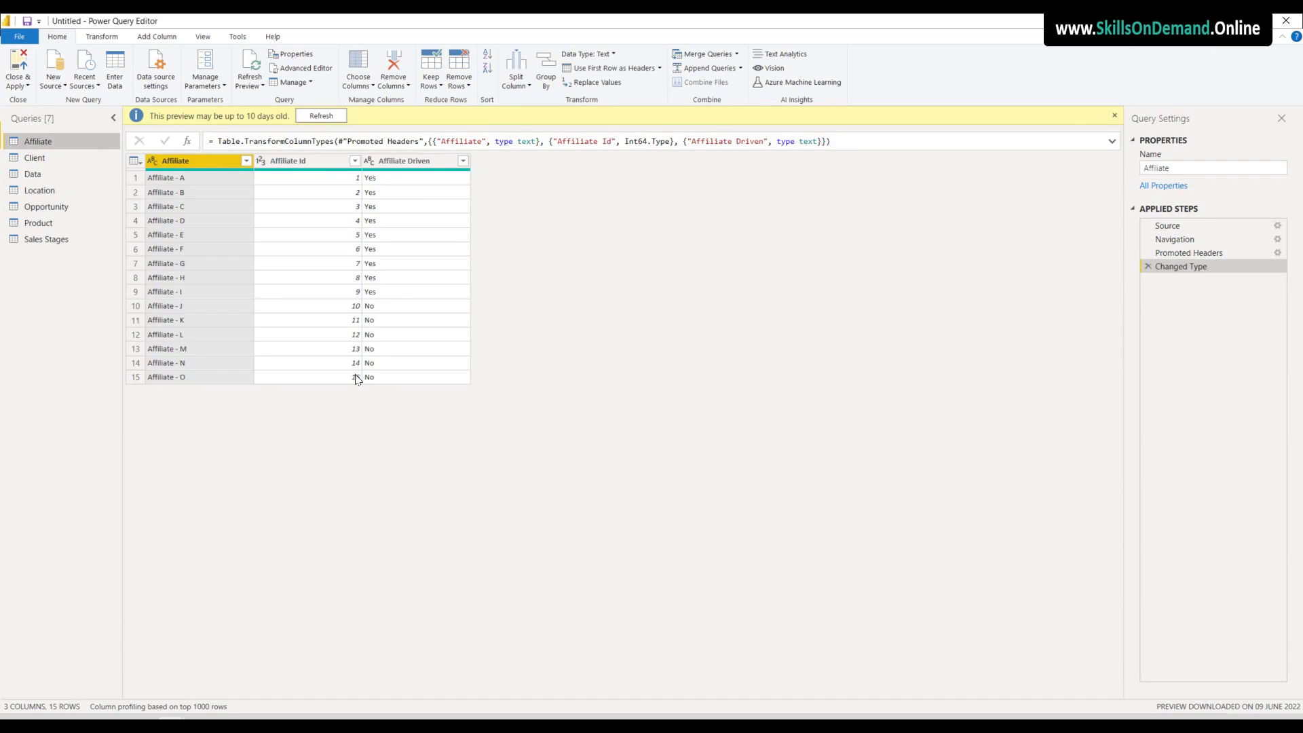
left_click(34, 158)
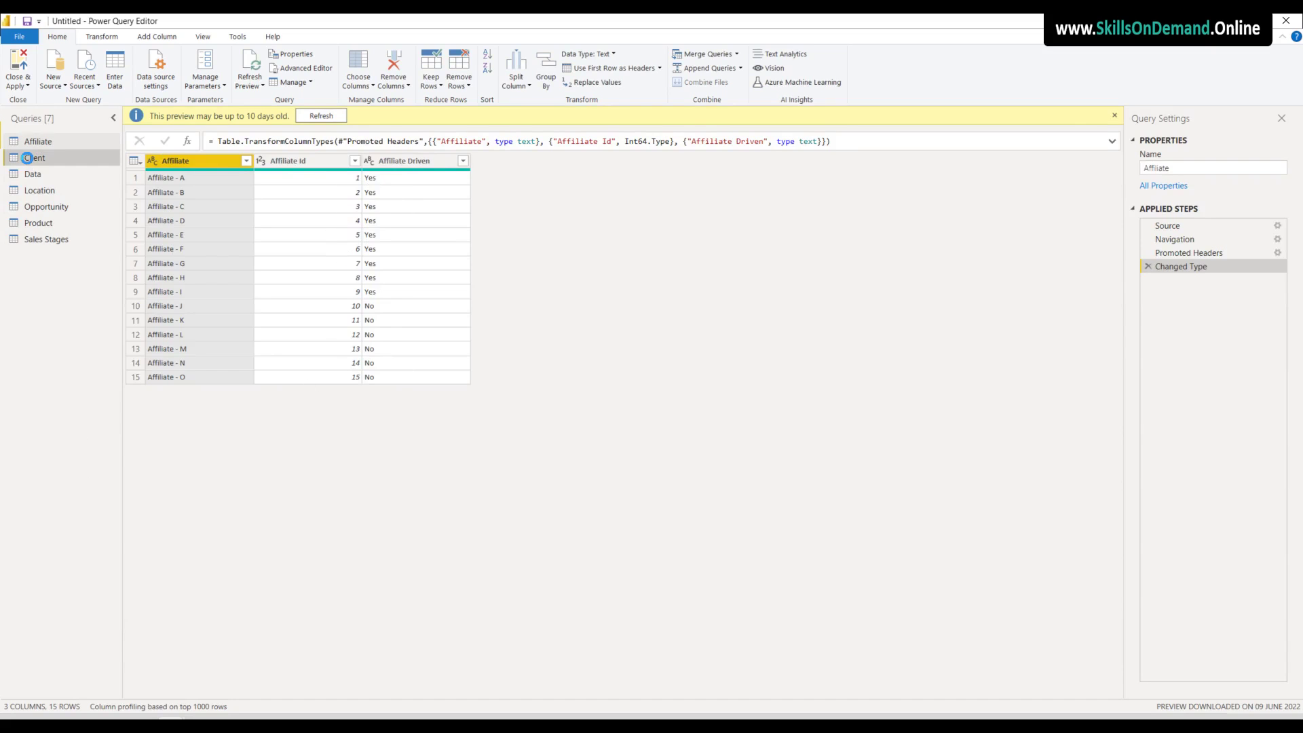
left_click(32, 175)
left_click(39, 191)
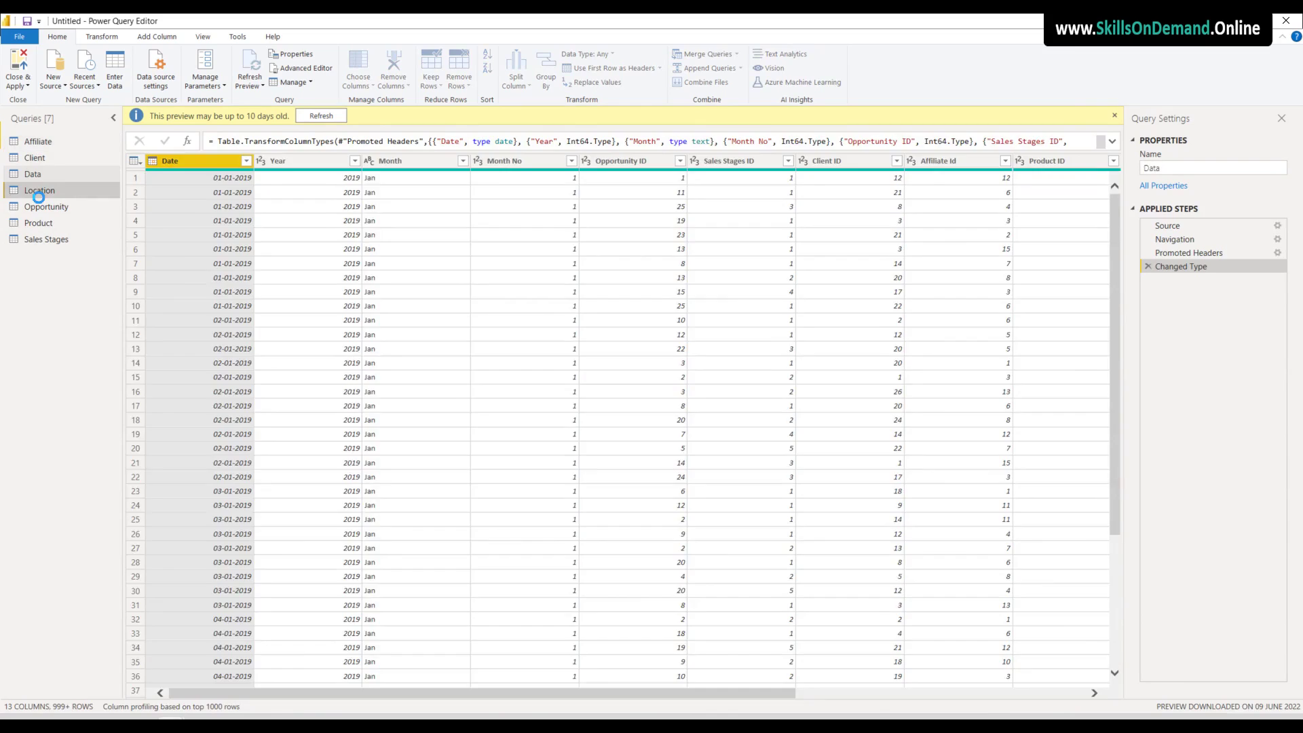
left_click(40, 208)
left_click(42, 226)
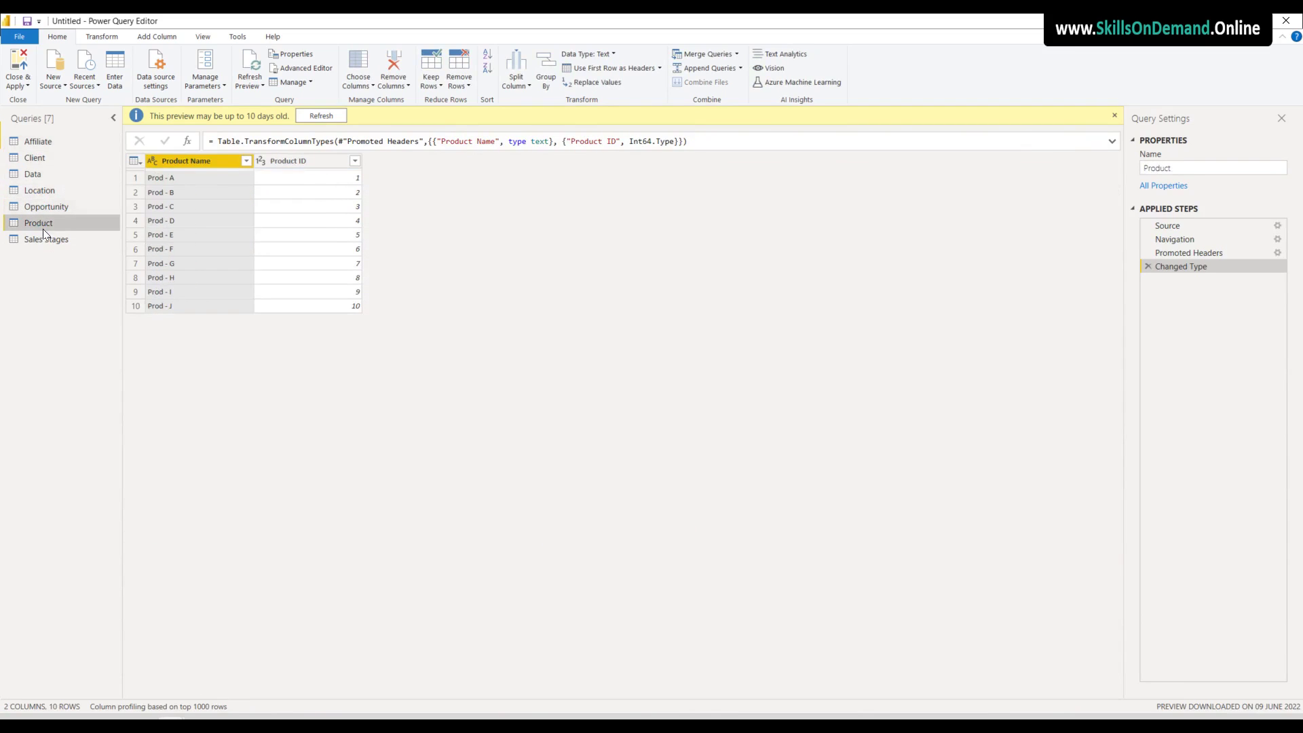
left_click(44, 240)
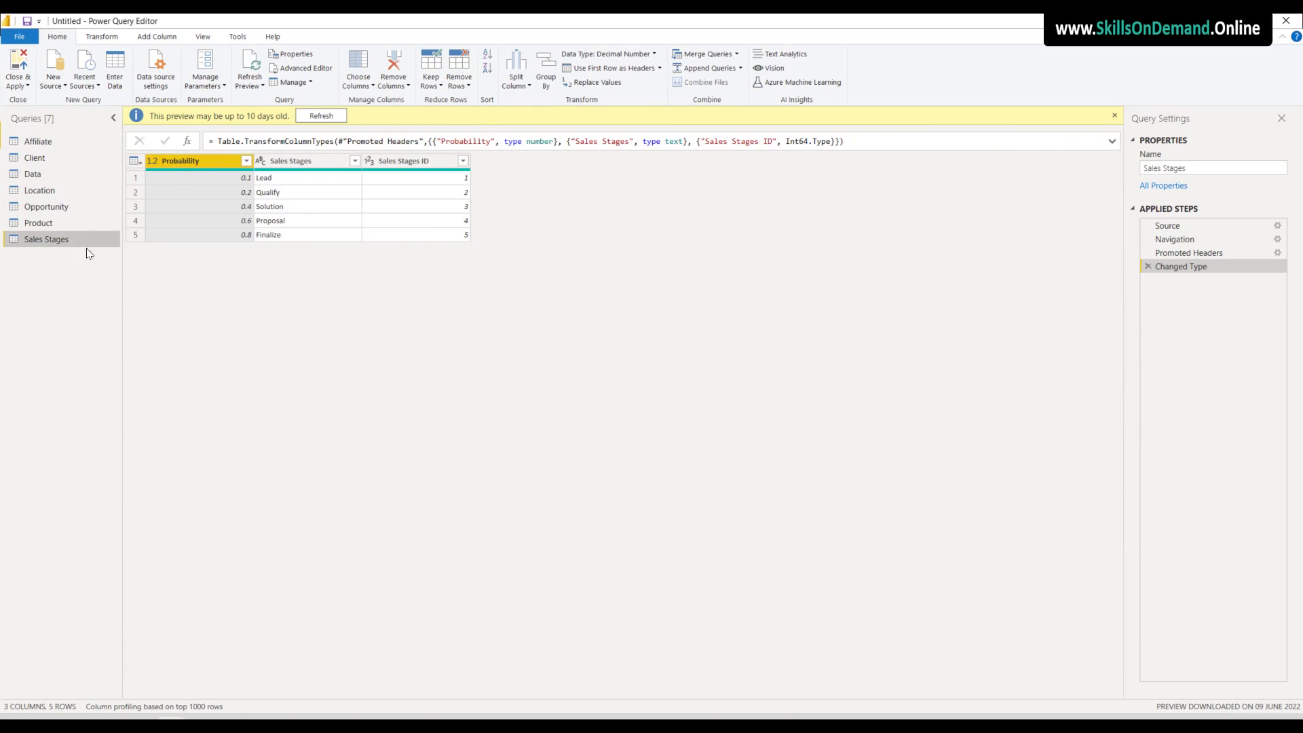
Step back up through Product, Opportunity, Location, Data and Client to Affiliate
left_click(59, 224)
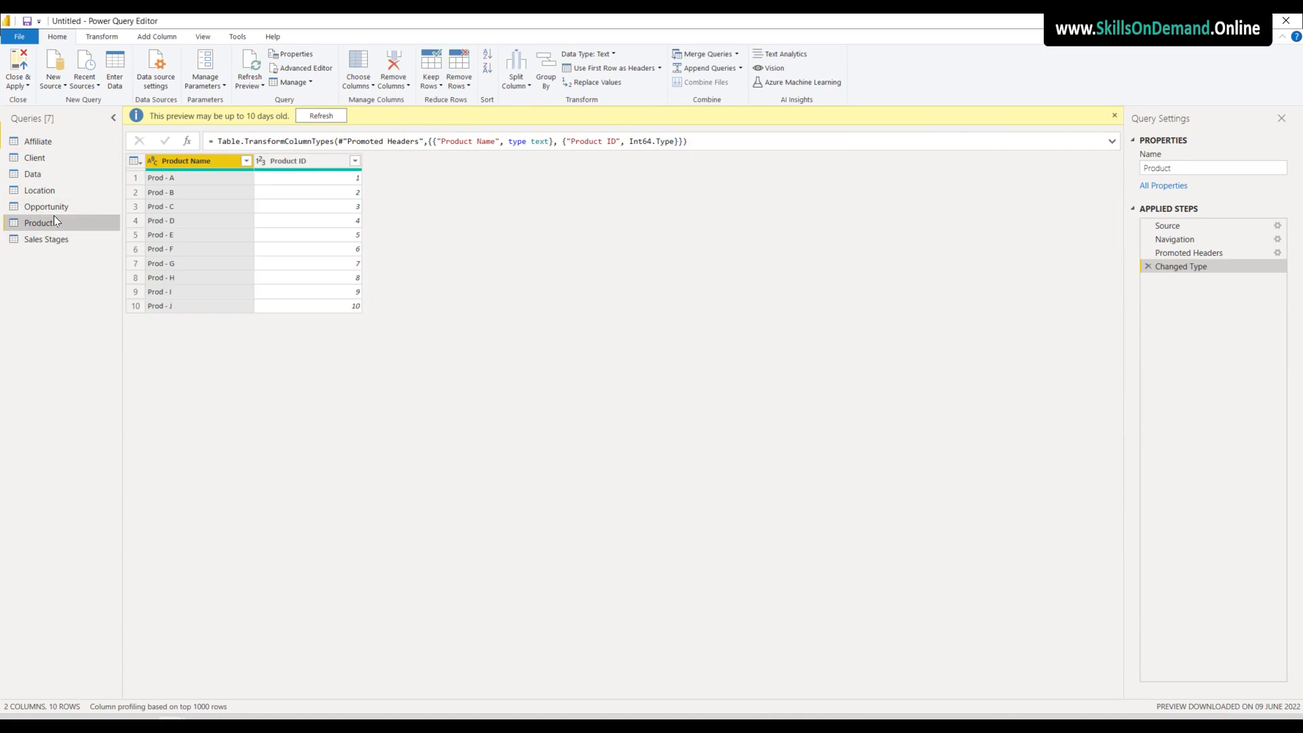
left_click(45, 211)
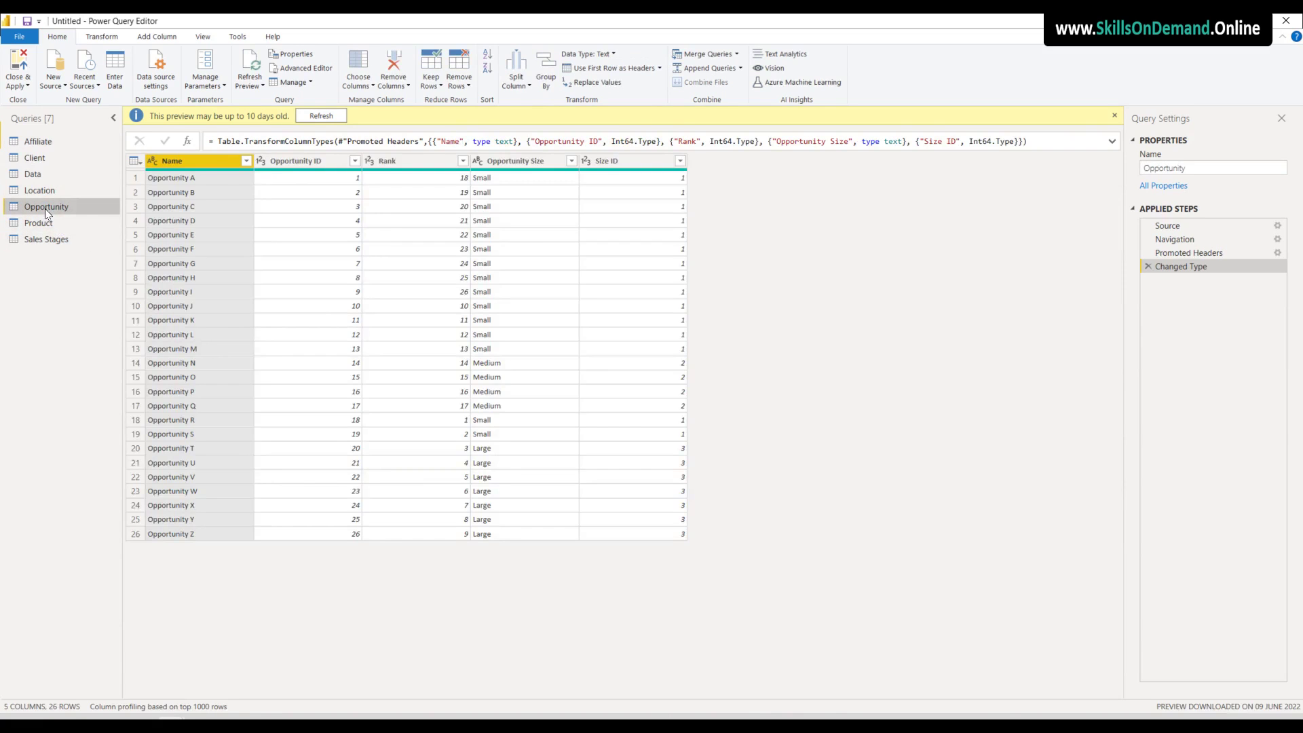
left_click(47, 190)
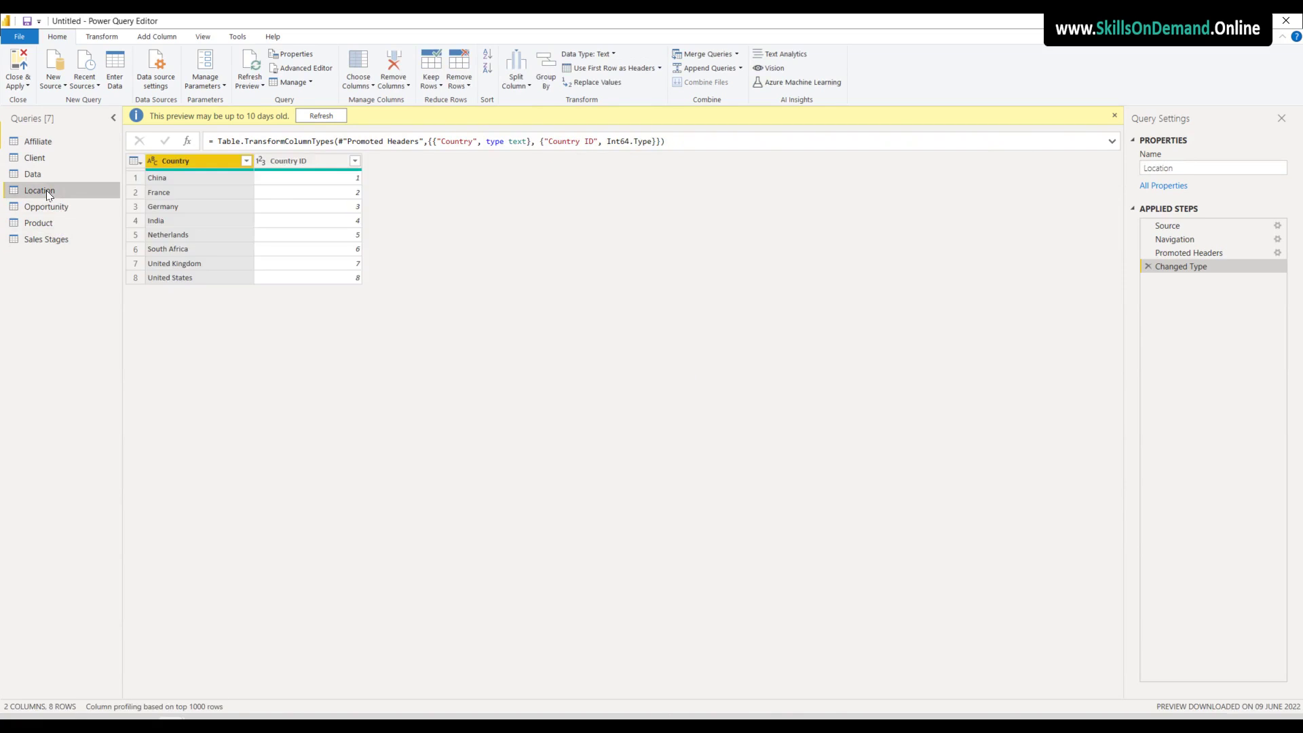
left_click(39, 173)
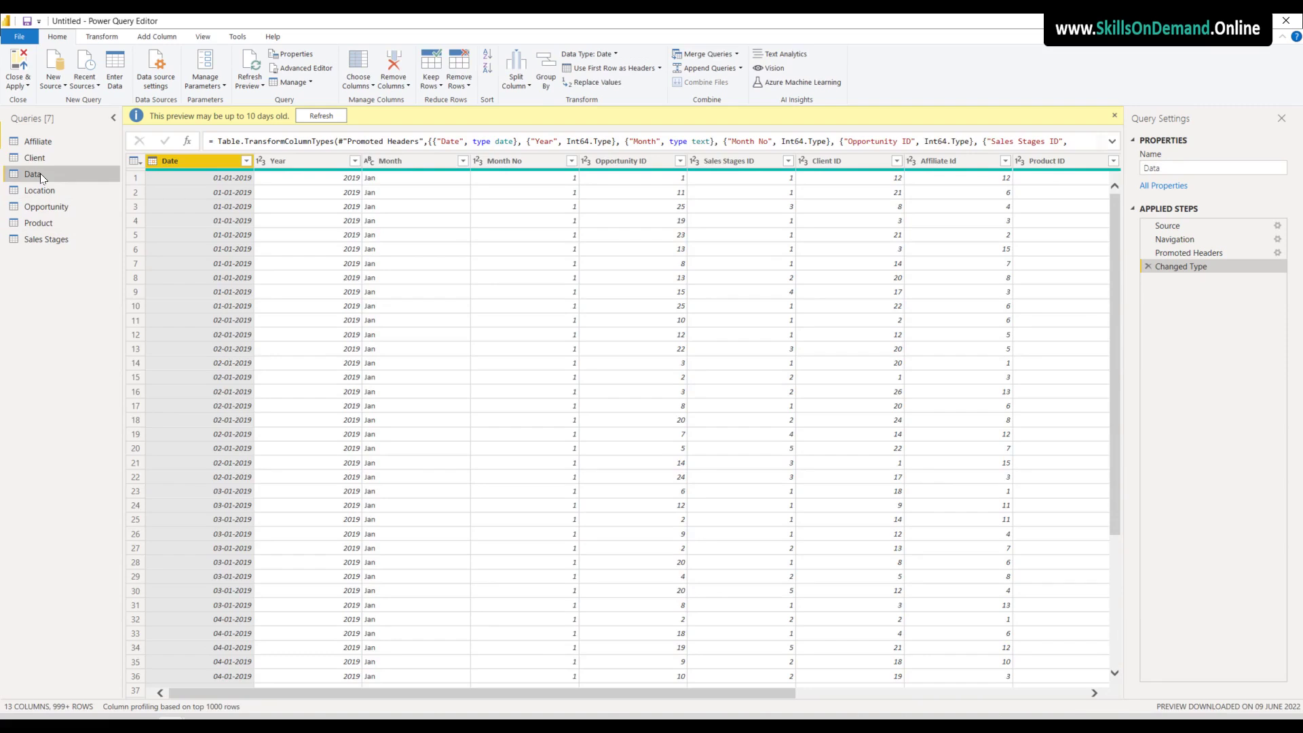
left_click(40, 159)
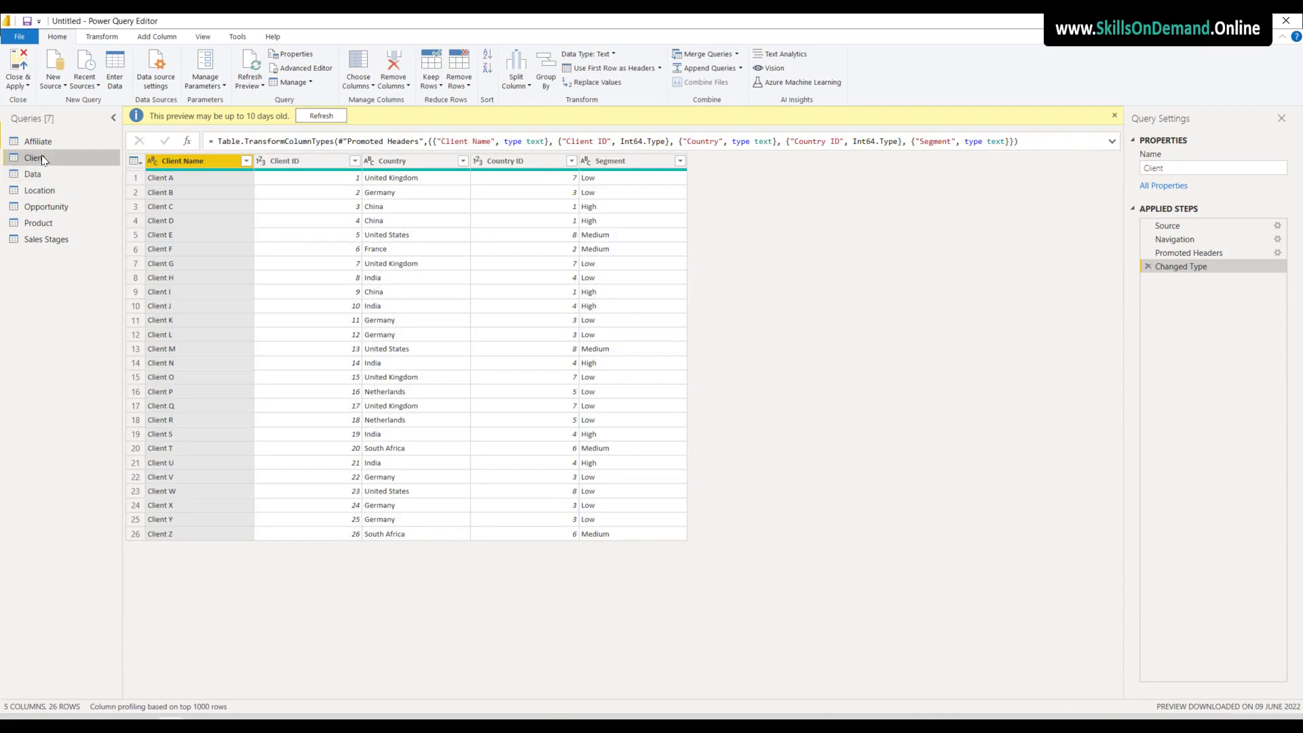
left_click(41, 144)
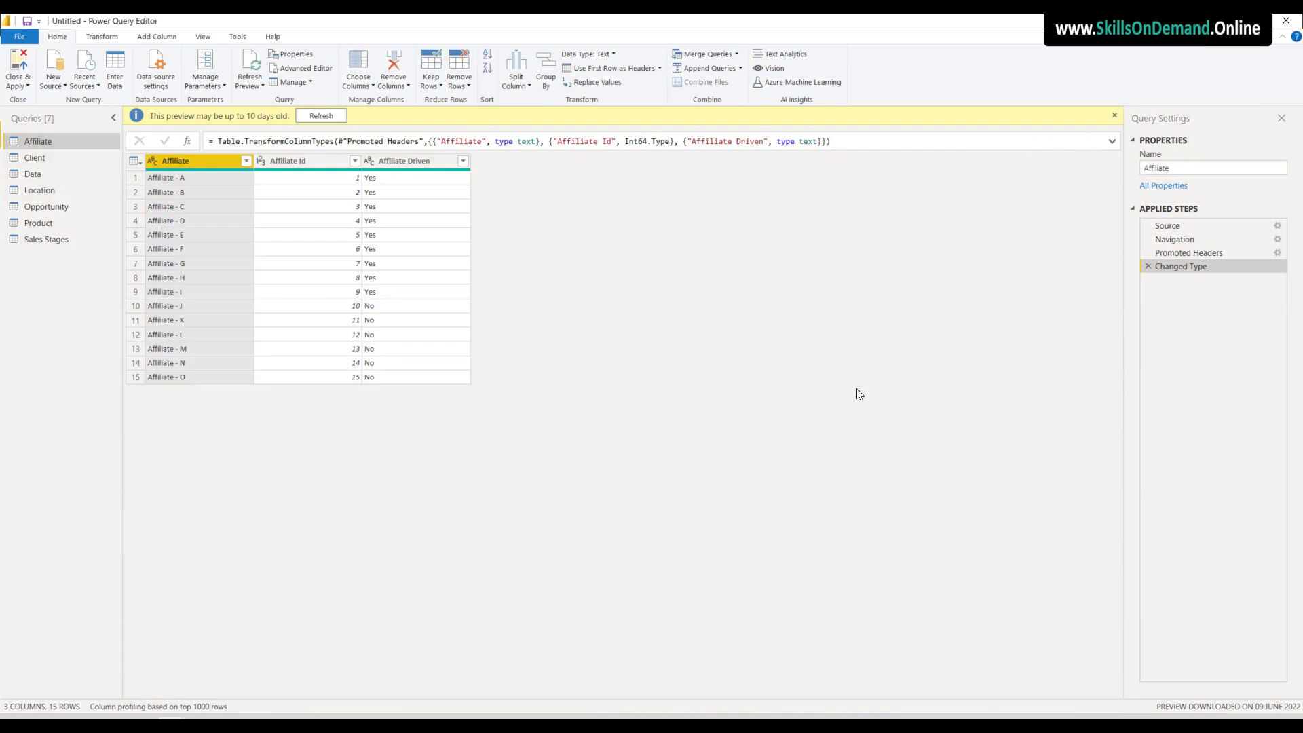
Step through Affiliate's applied steps: Source, Navigation, Promoted Headers, Changed Type
left_click(1191, 225)
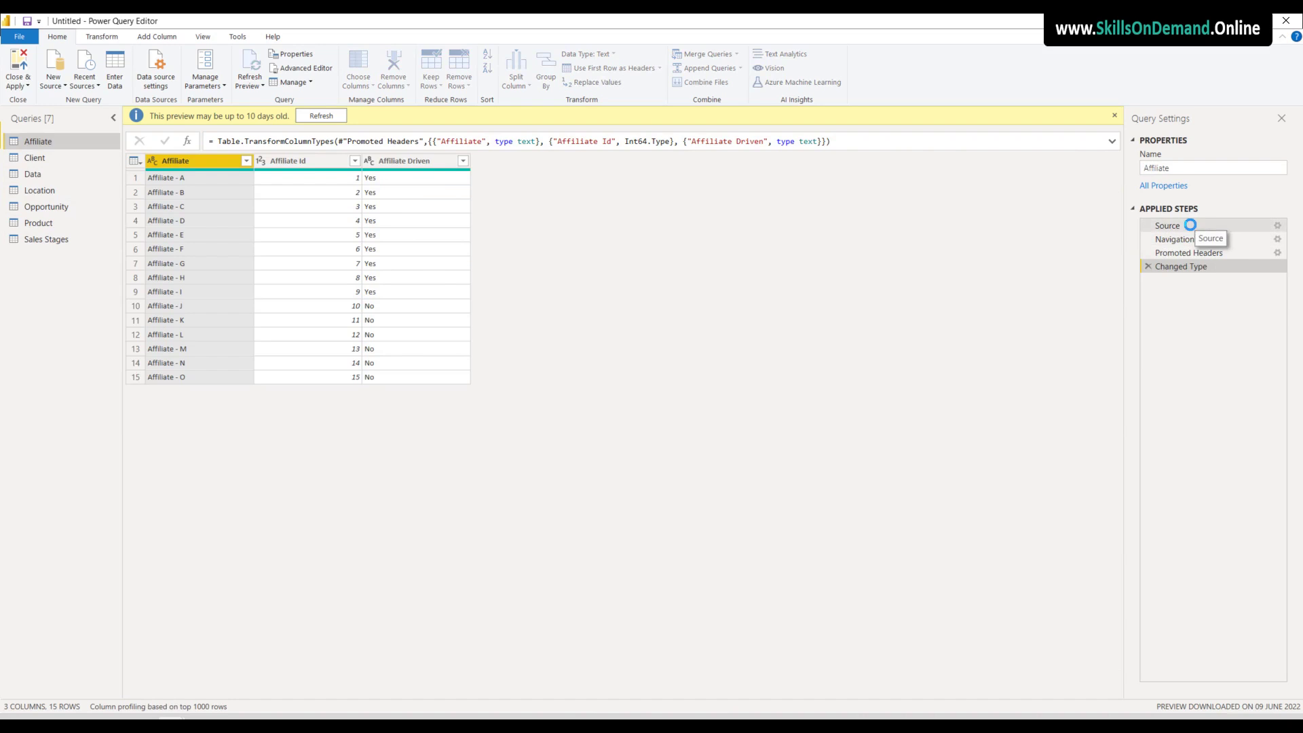
left_click(1191, 239)
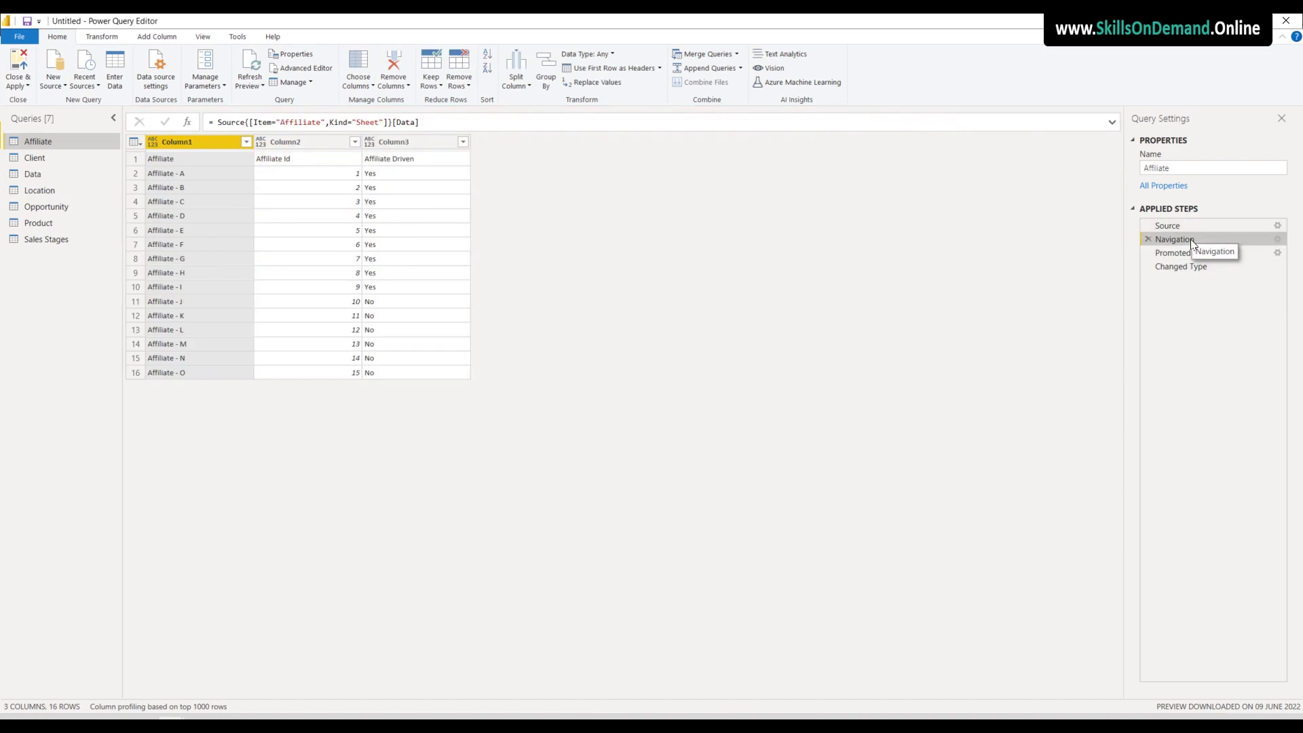
left_click(1188, 254)
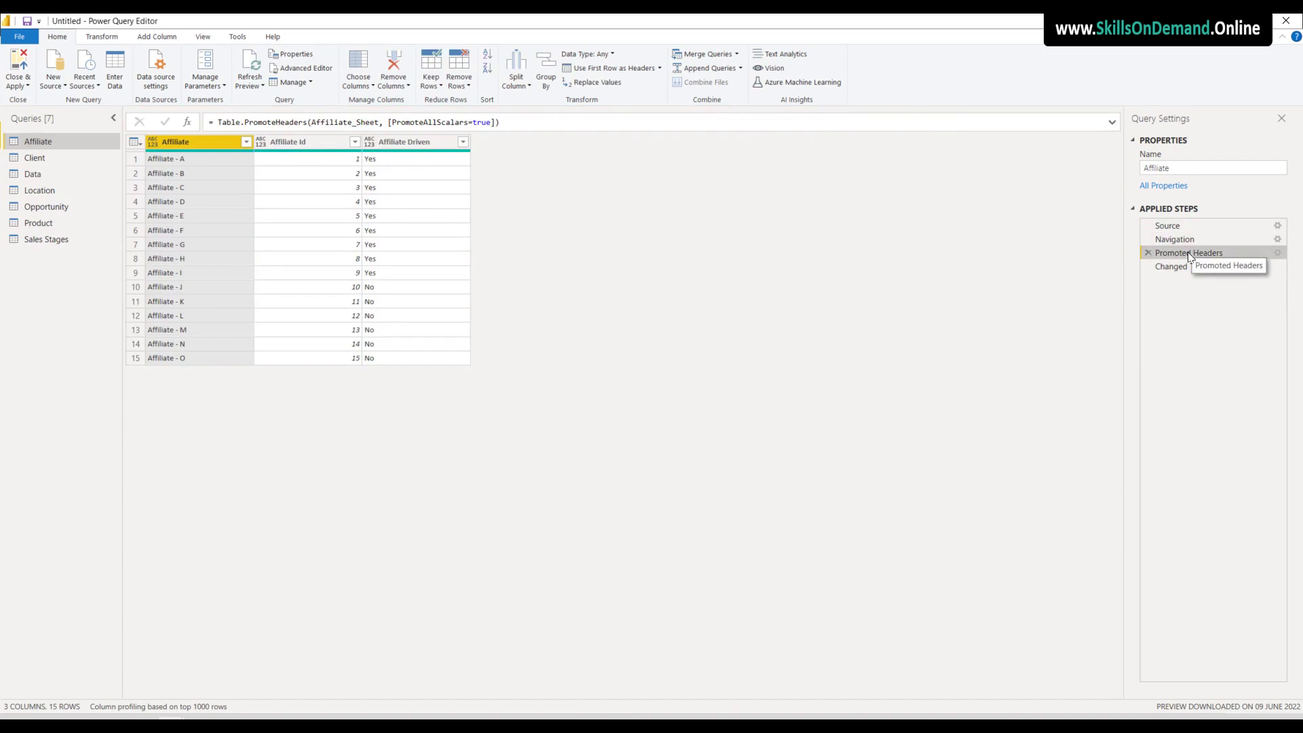
left_click(1184, 272)
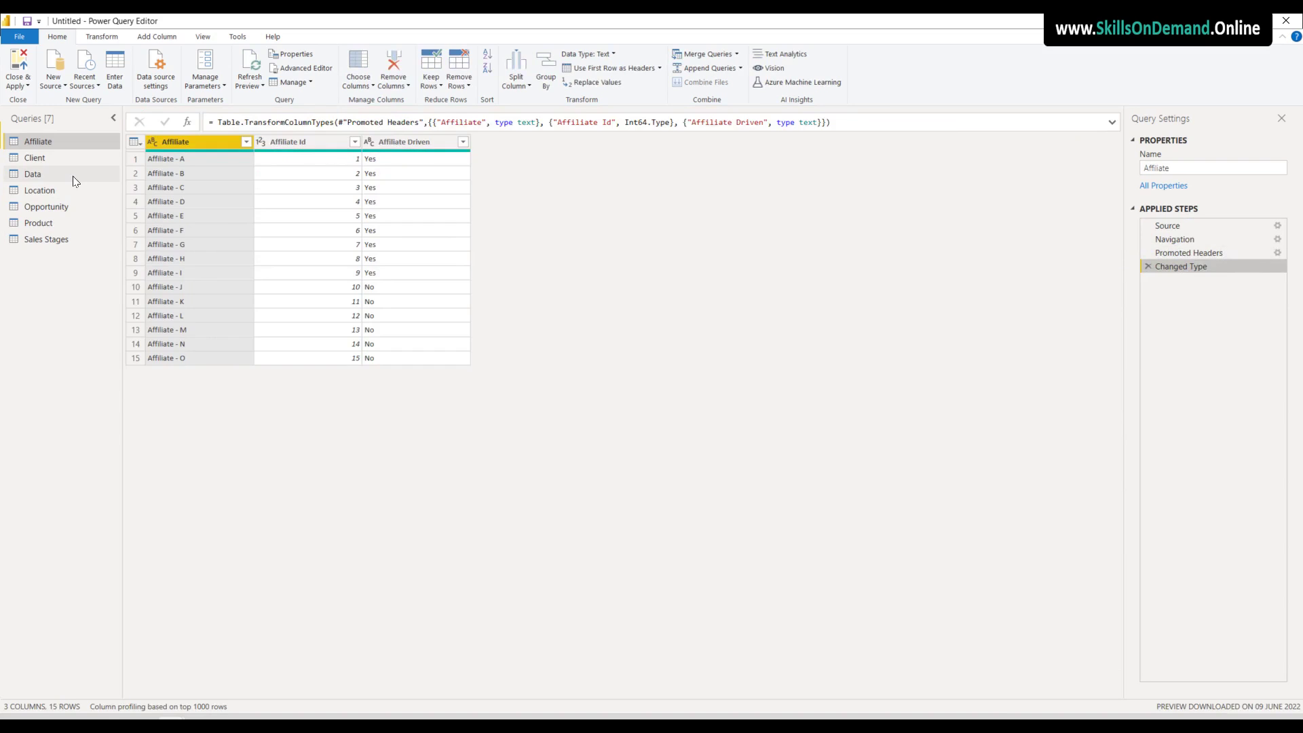
Review the Client query's applied steps, then Close & Apply the changes
left_click(30, 166)
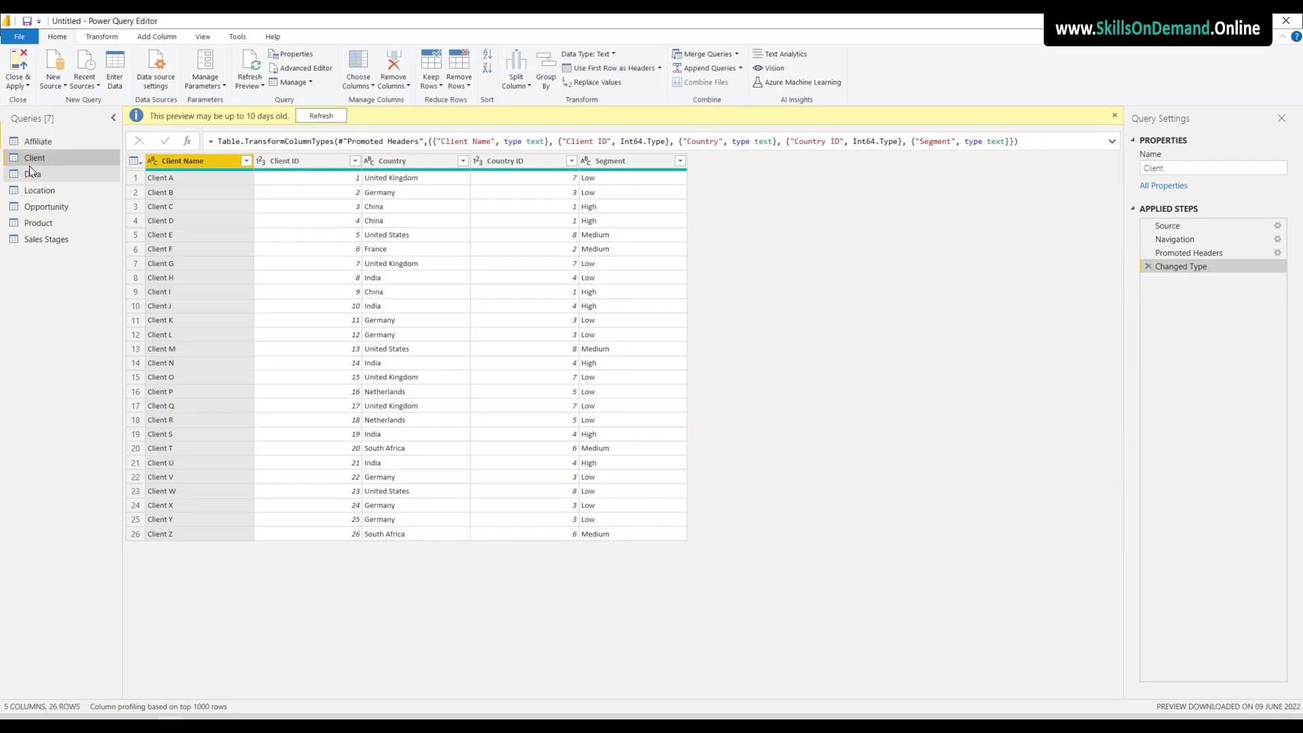
left_click(1183, 227)
left_click(1176, 241)
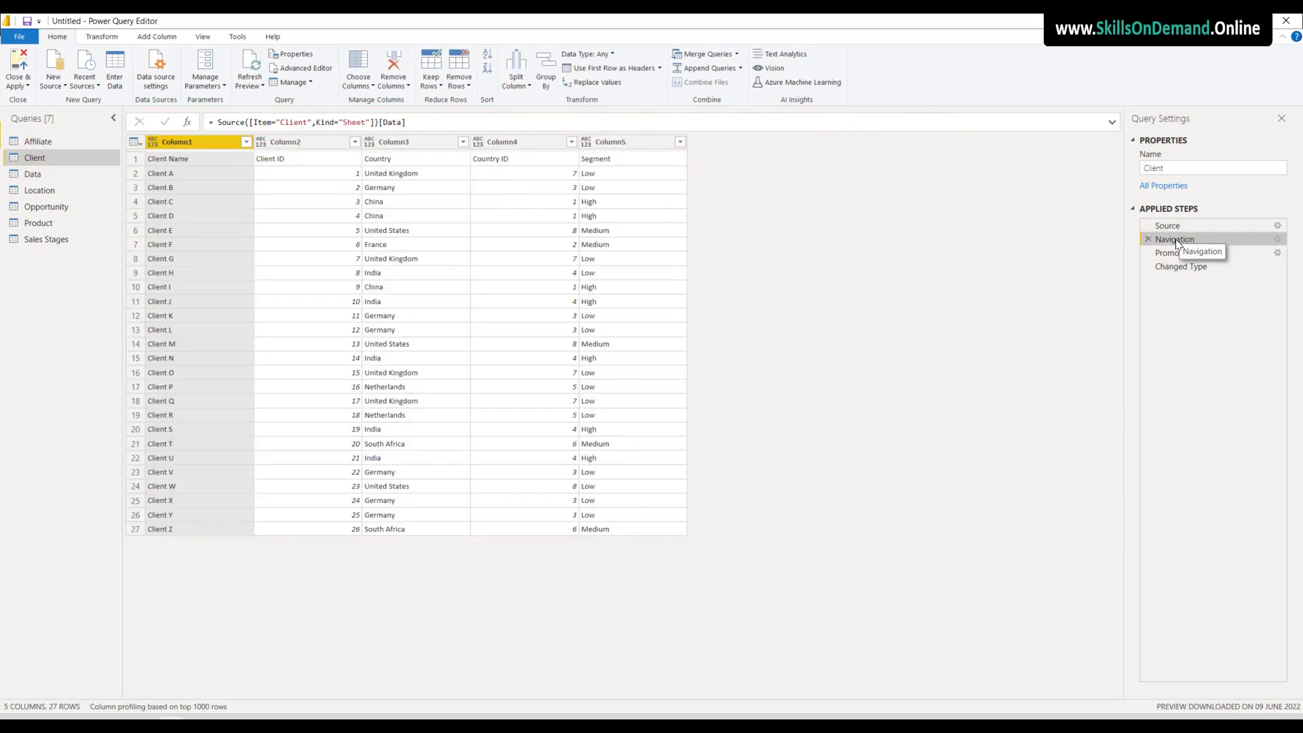
left_click(1175, 252)
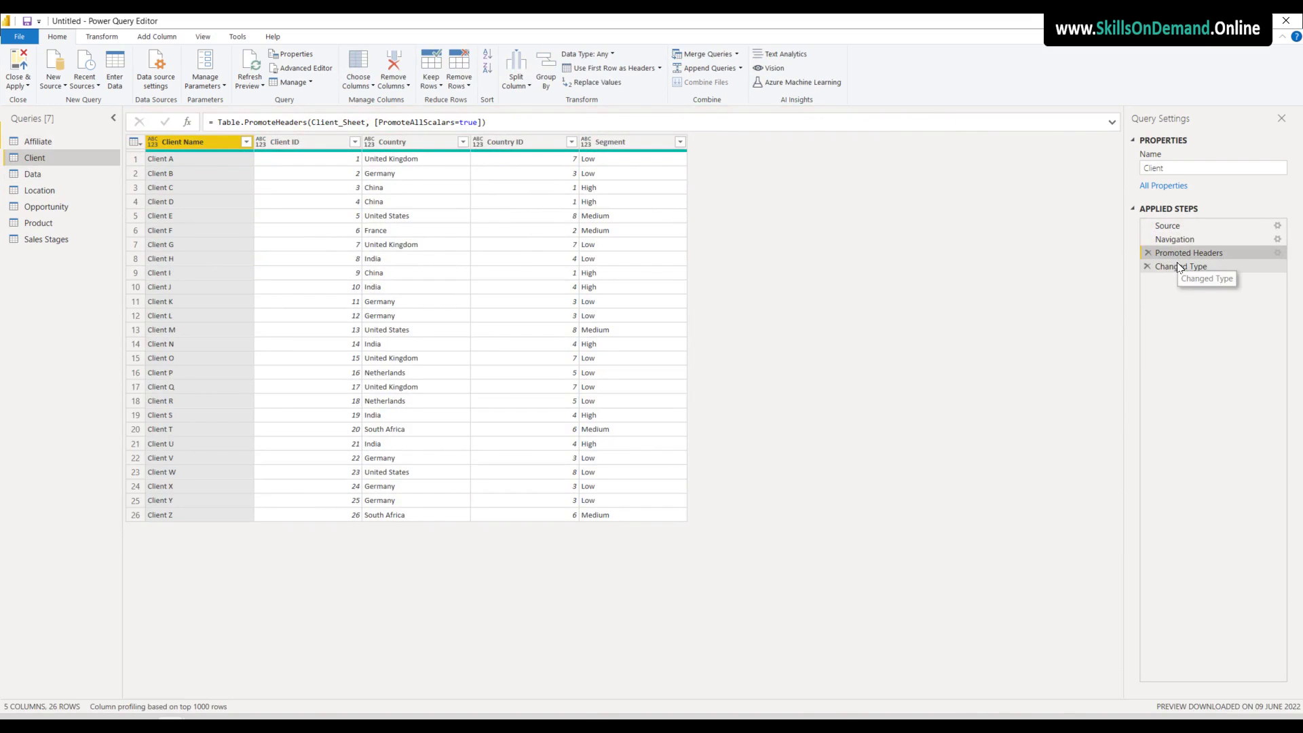
left_click(1175, 267)
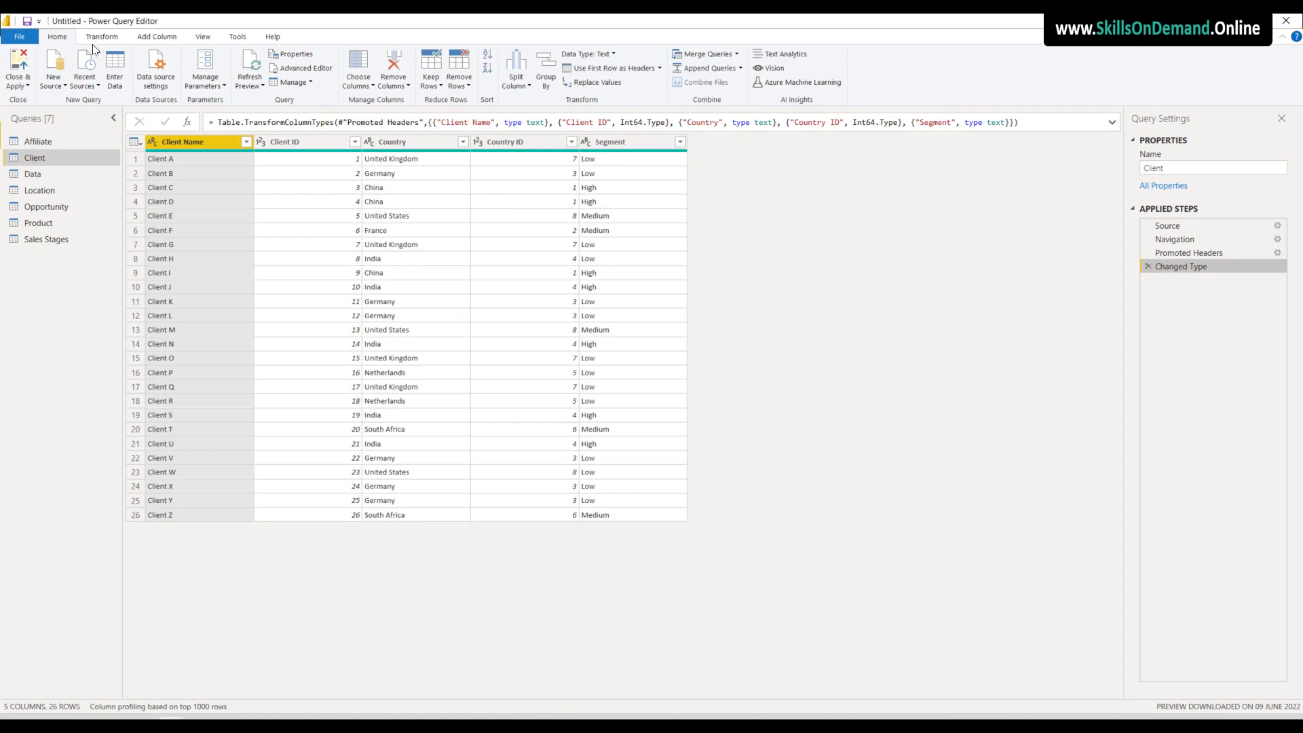
left_click(21, 64)
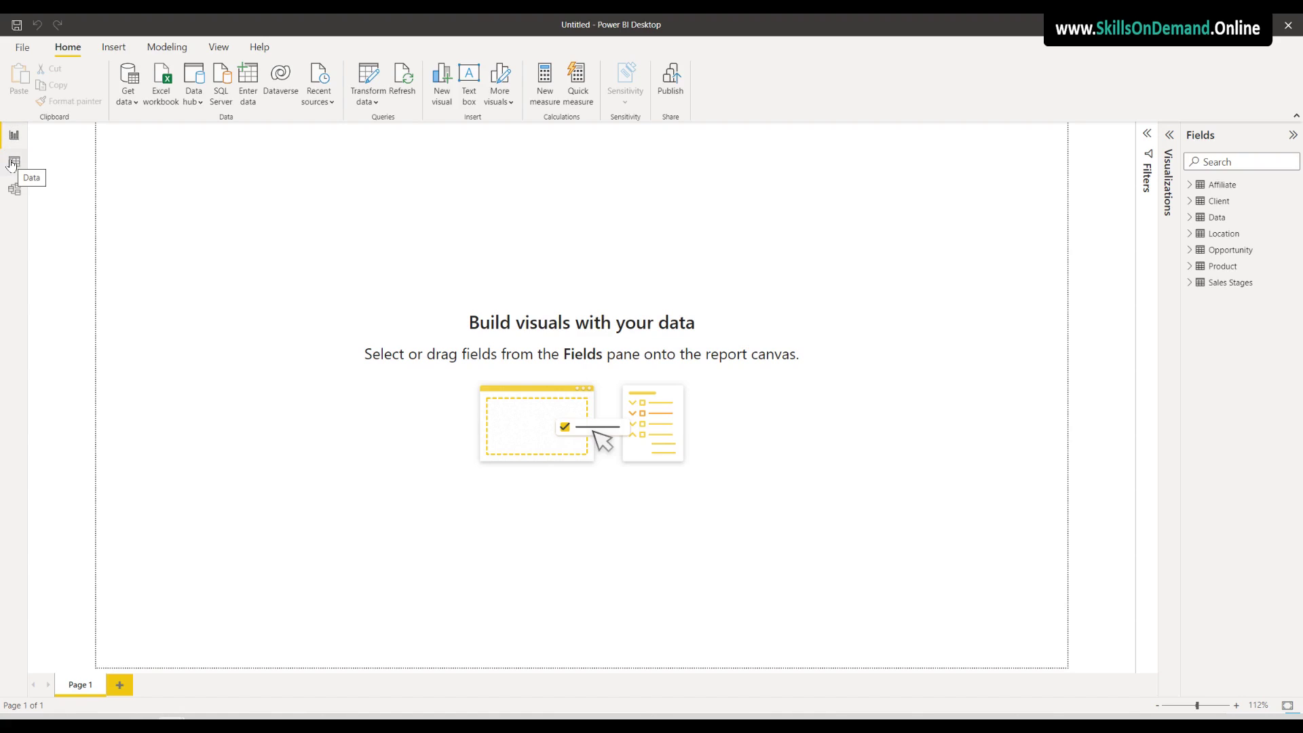
Inspect each table's rows in Data view, then open the Model view diagram
left_click(13, 163)
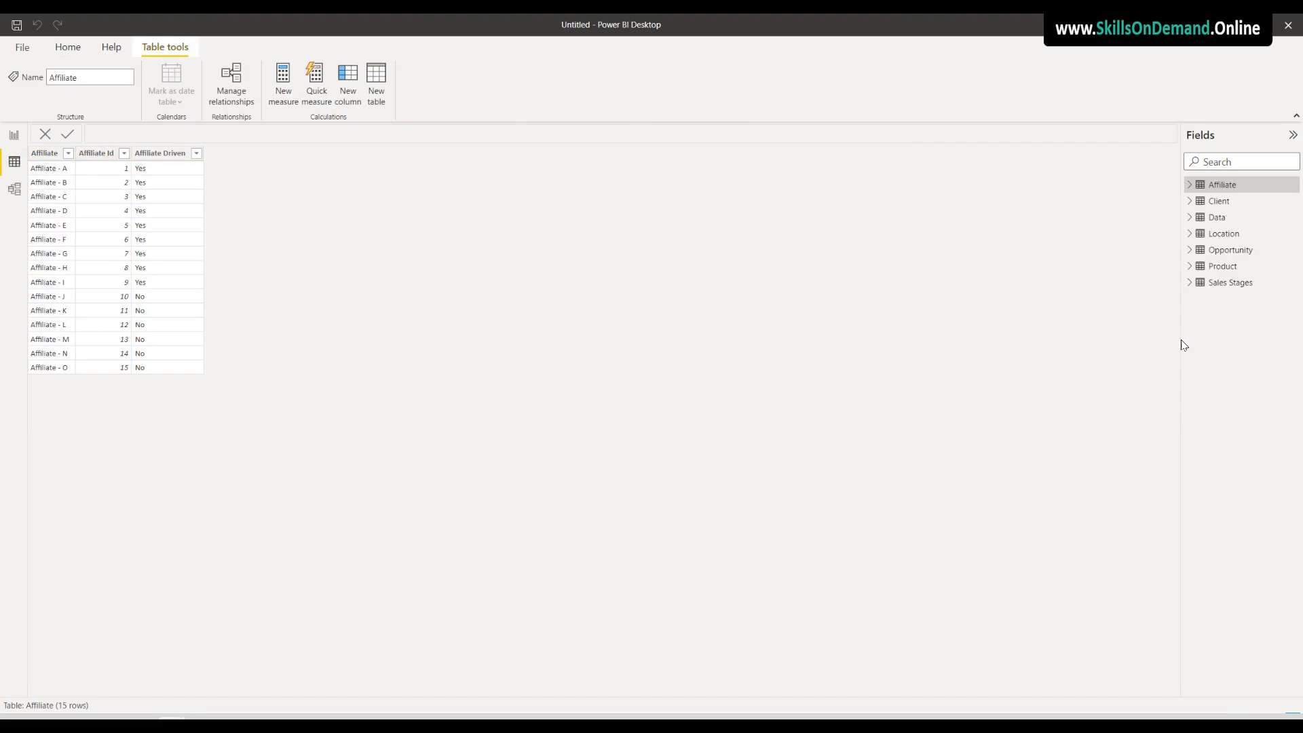
left_click(1222, 202)
left_click(1222, 217)
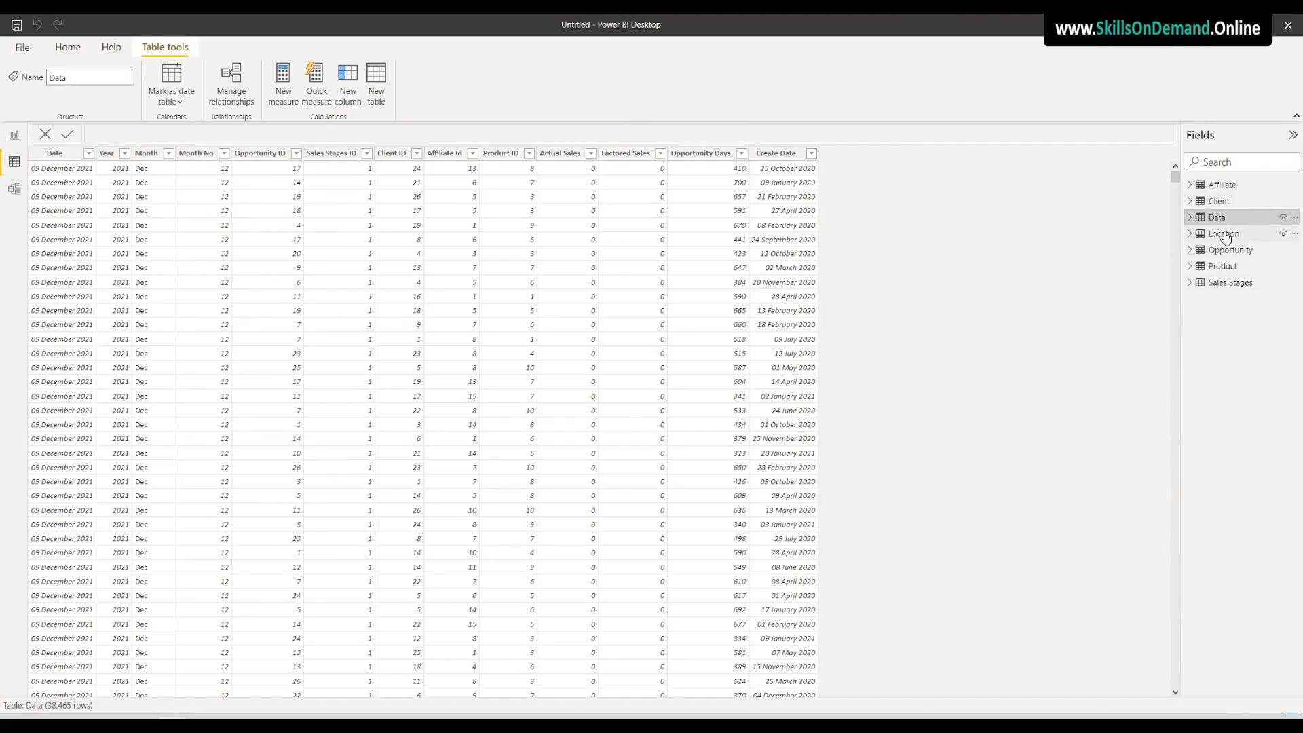
left_click(1226, 235)
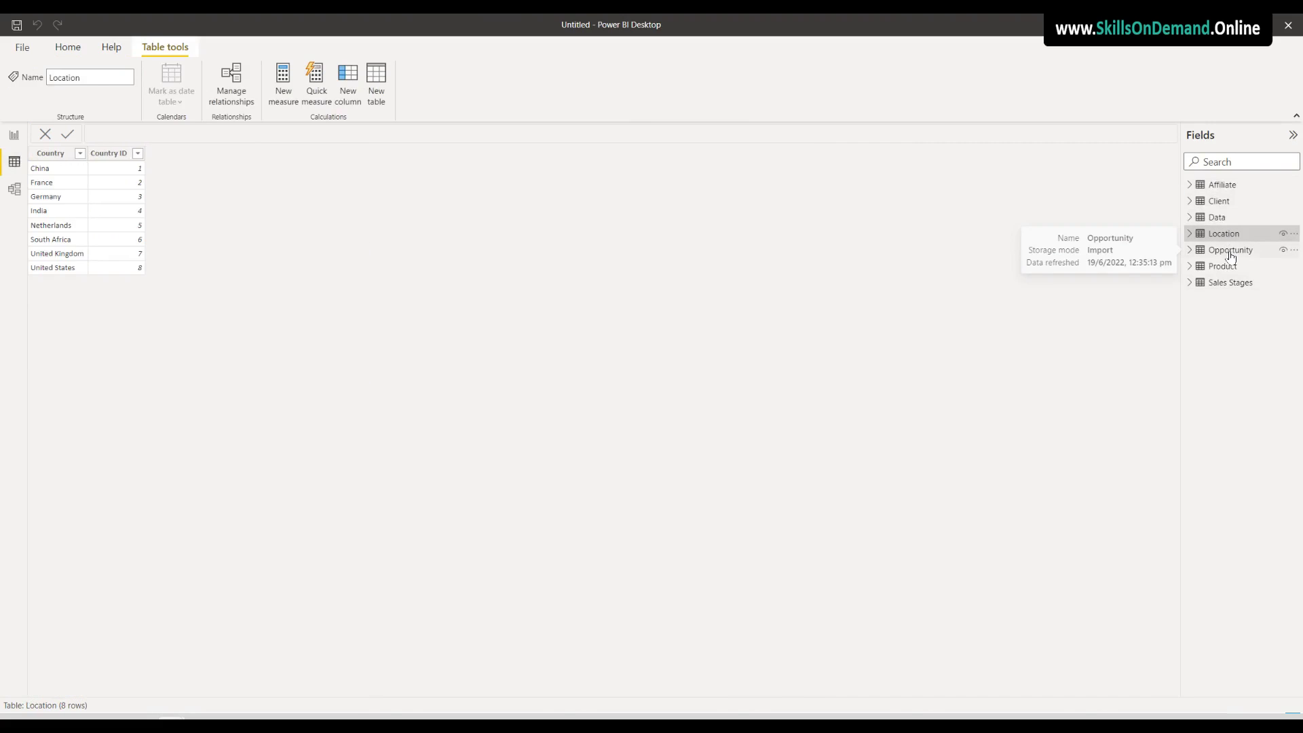
left_click(1230, 252)
left_click(1226, 268)
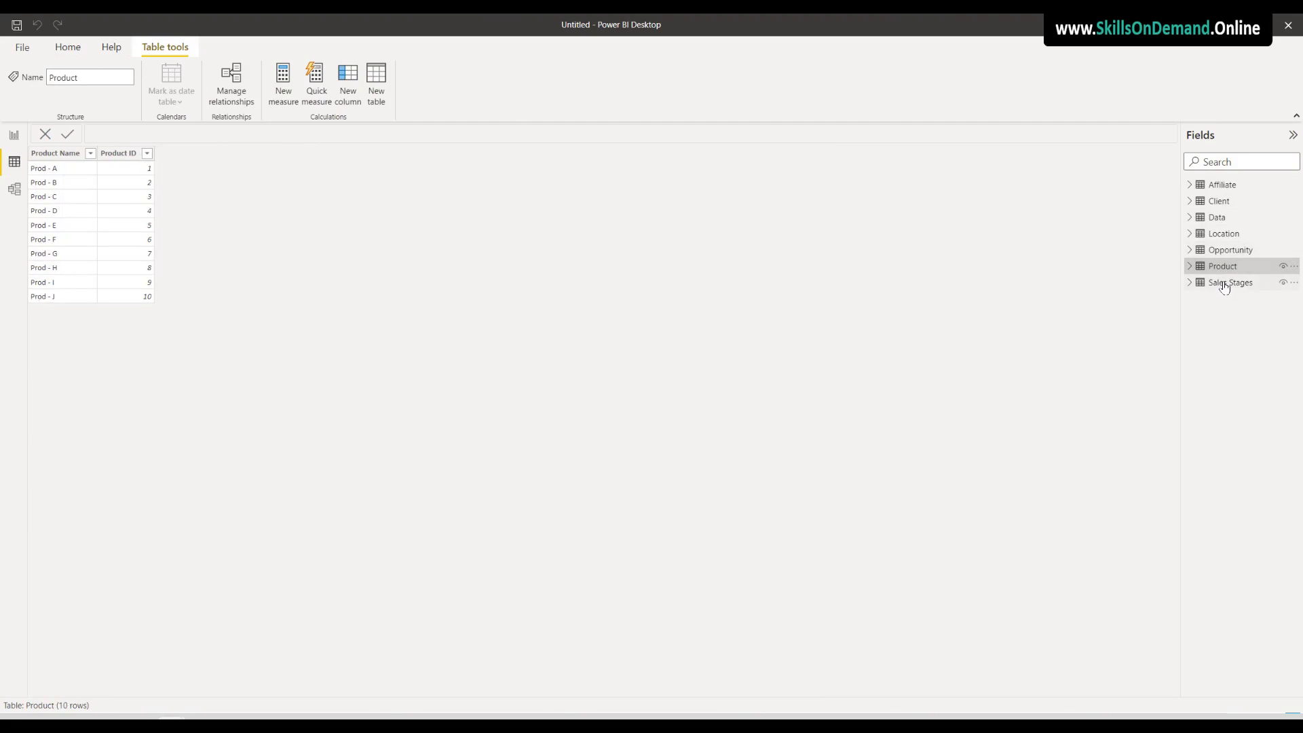
left_click(1225, 284)
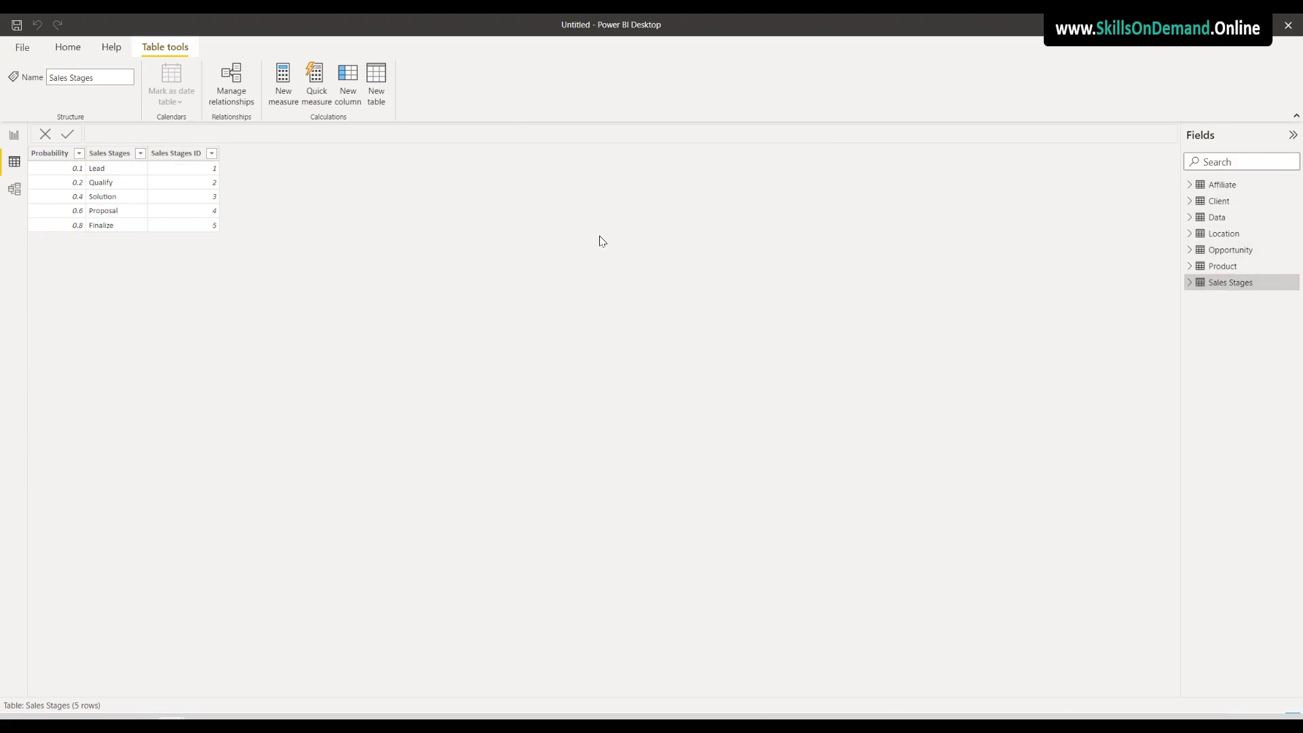
left_click(13, 190)
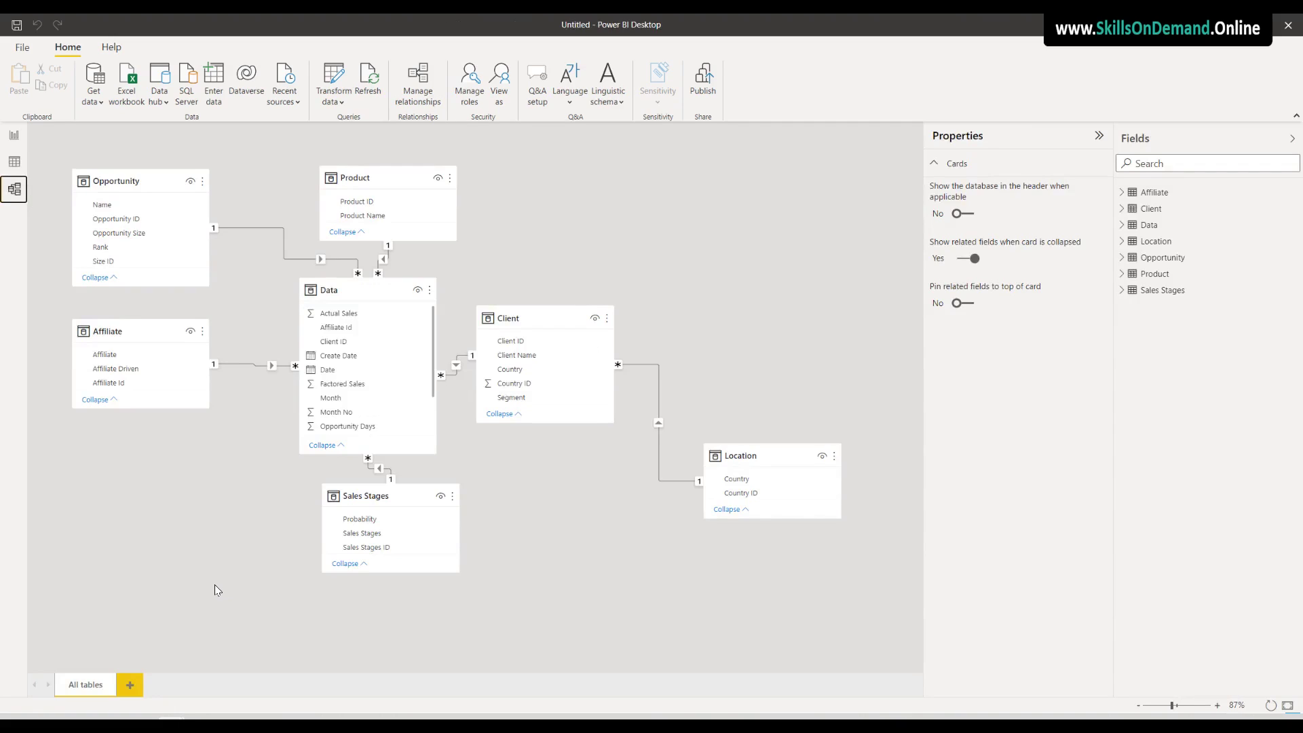
Return to Data view to show the Sales Stages table's five rows, Lead 0.1 to Finalize 0.8
left_click(13, 163)
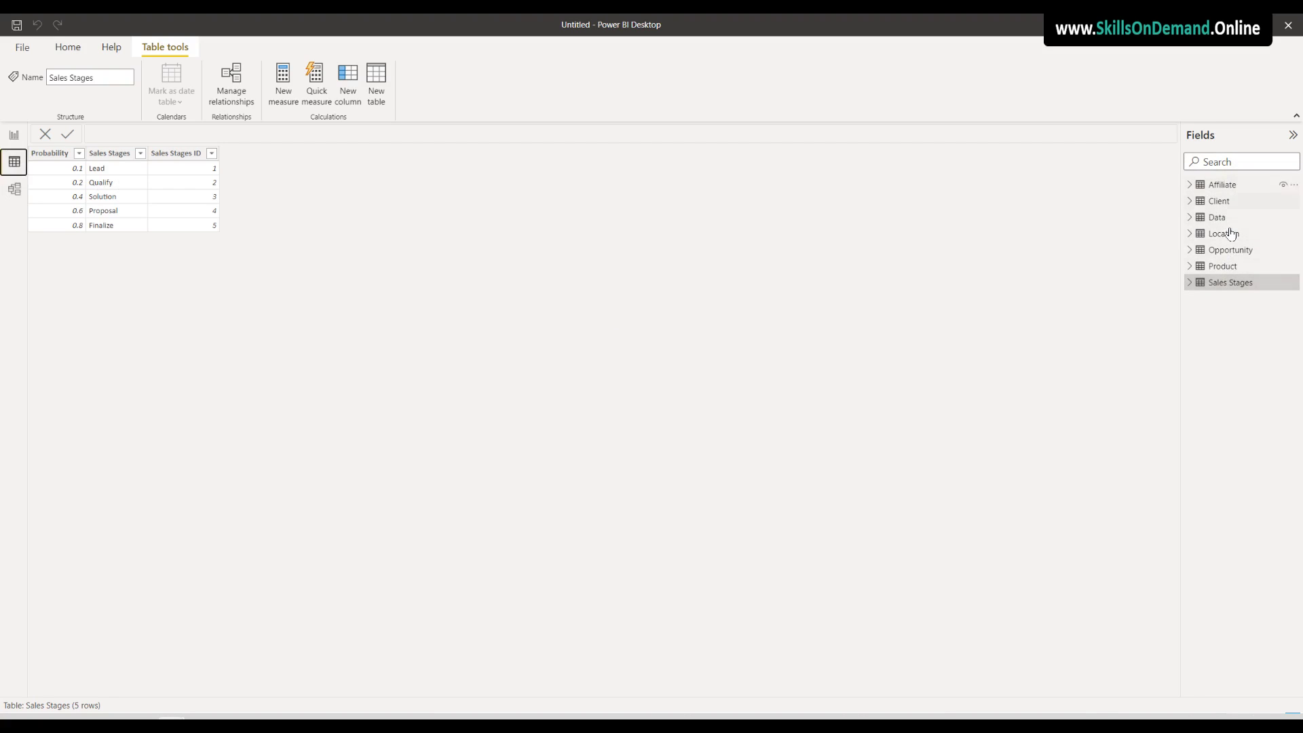
Check the Affiliate, Client, Location, Opportunity, Product and Sales Stages tables, ending on the 38,465-row Data table
left_click(1233, 285)
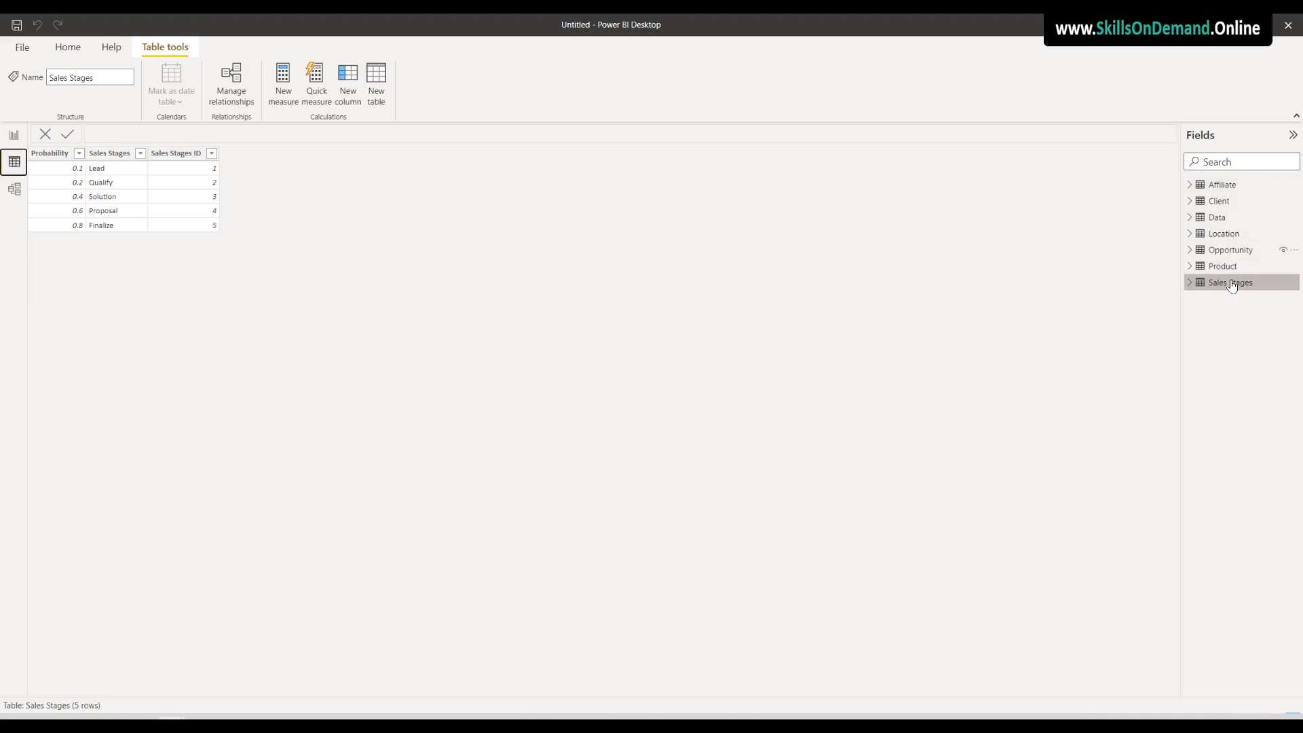
left_click(1229, 221)
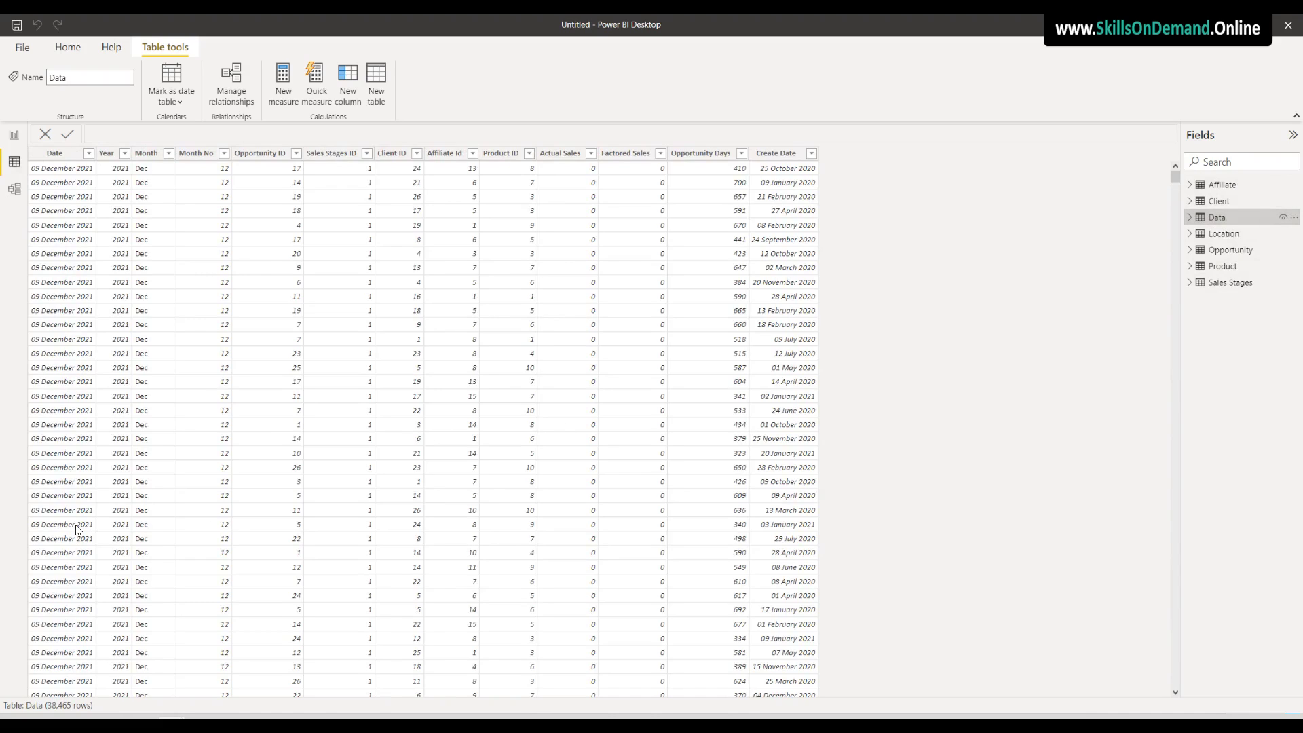
left_click(1222, 184)
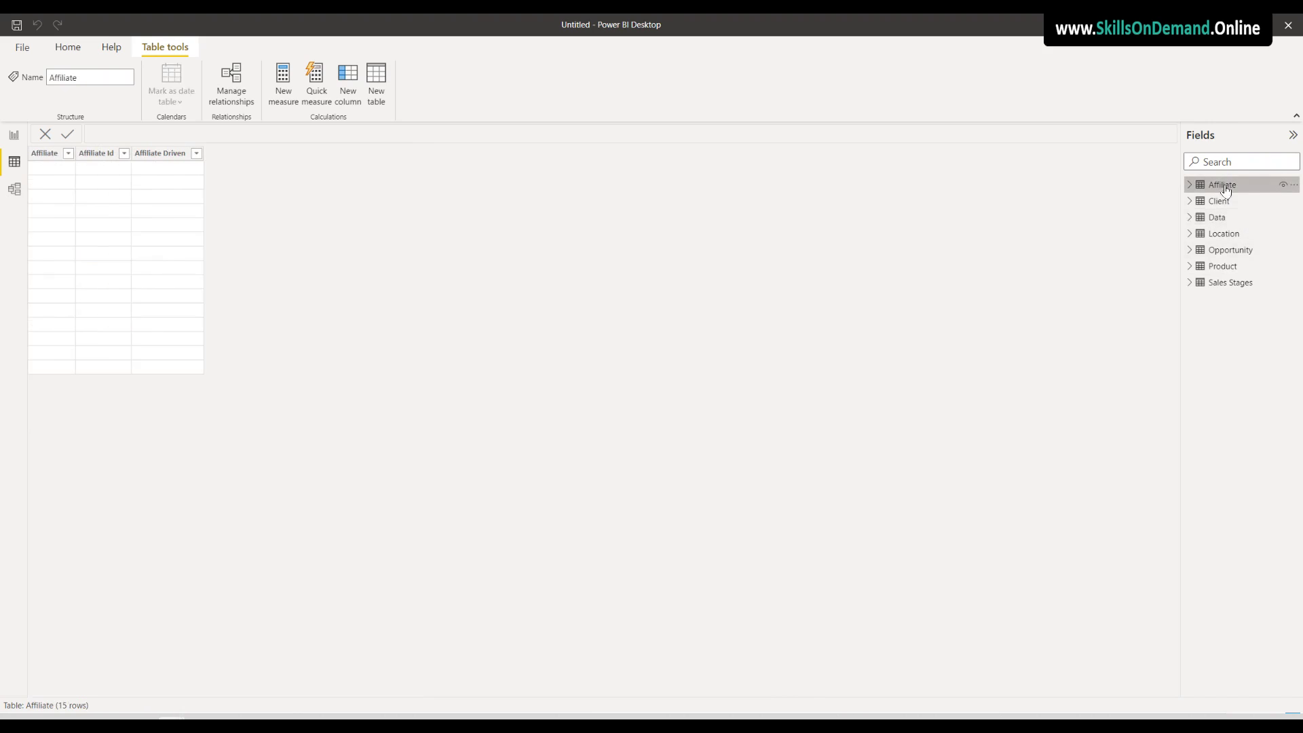
left_click(1220, 202)
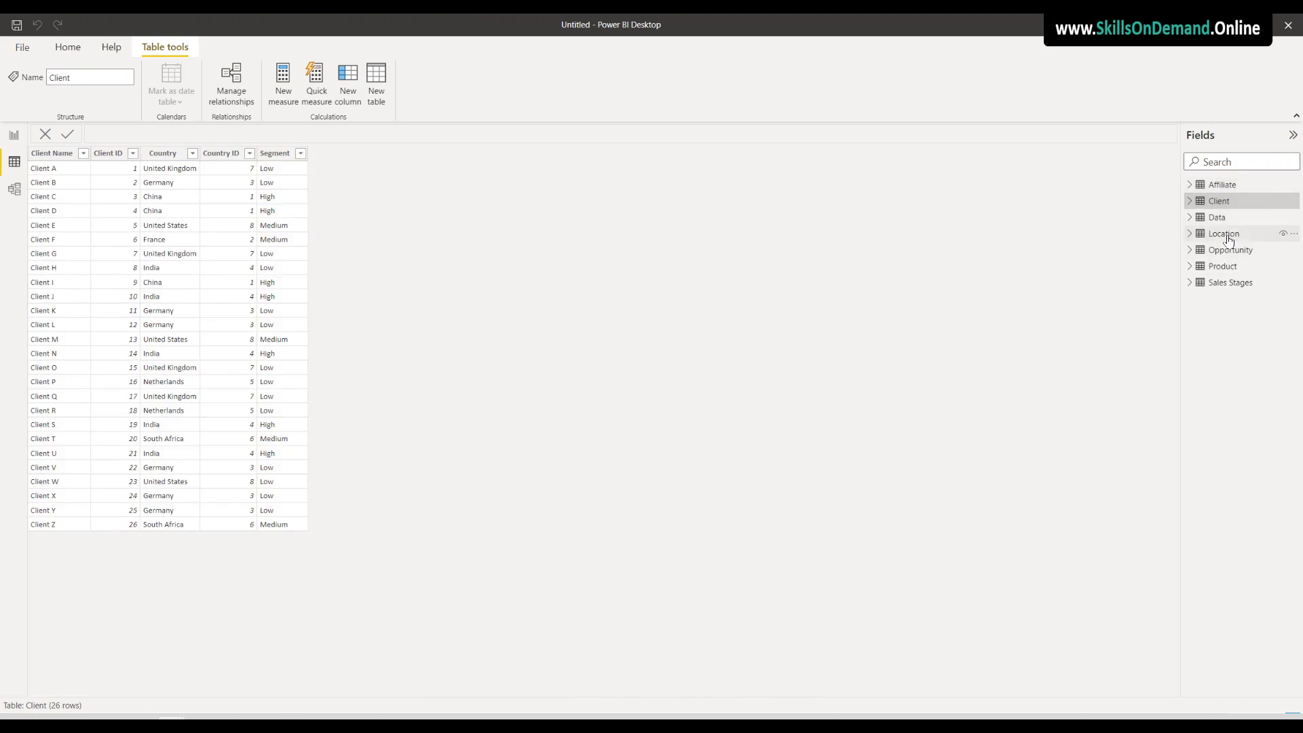
left_click(1224, 234)
left_click(1229, 251)
left_click(1226, 267)
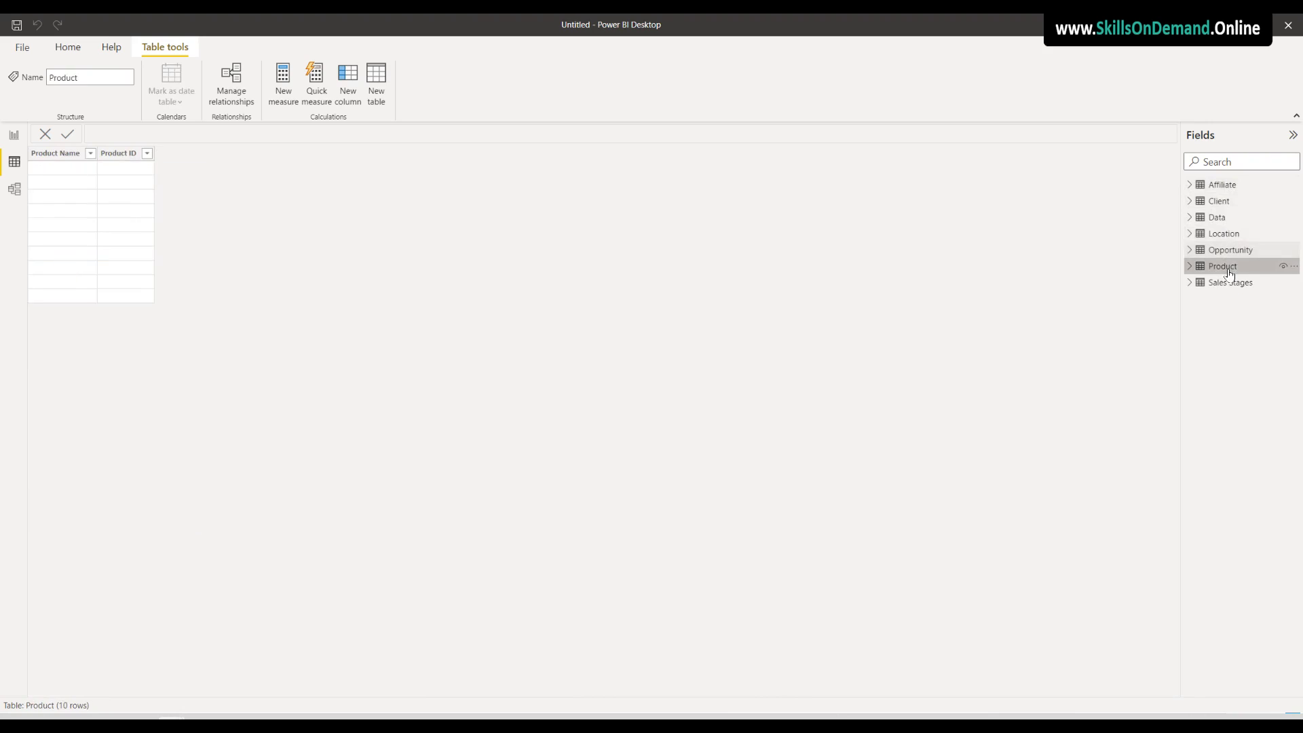
left_click(1231, 283)
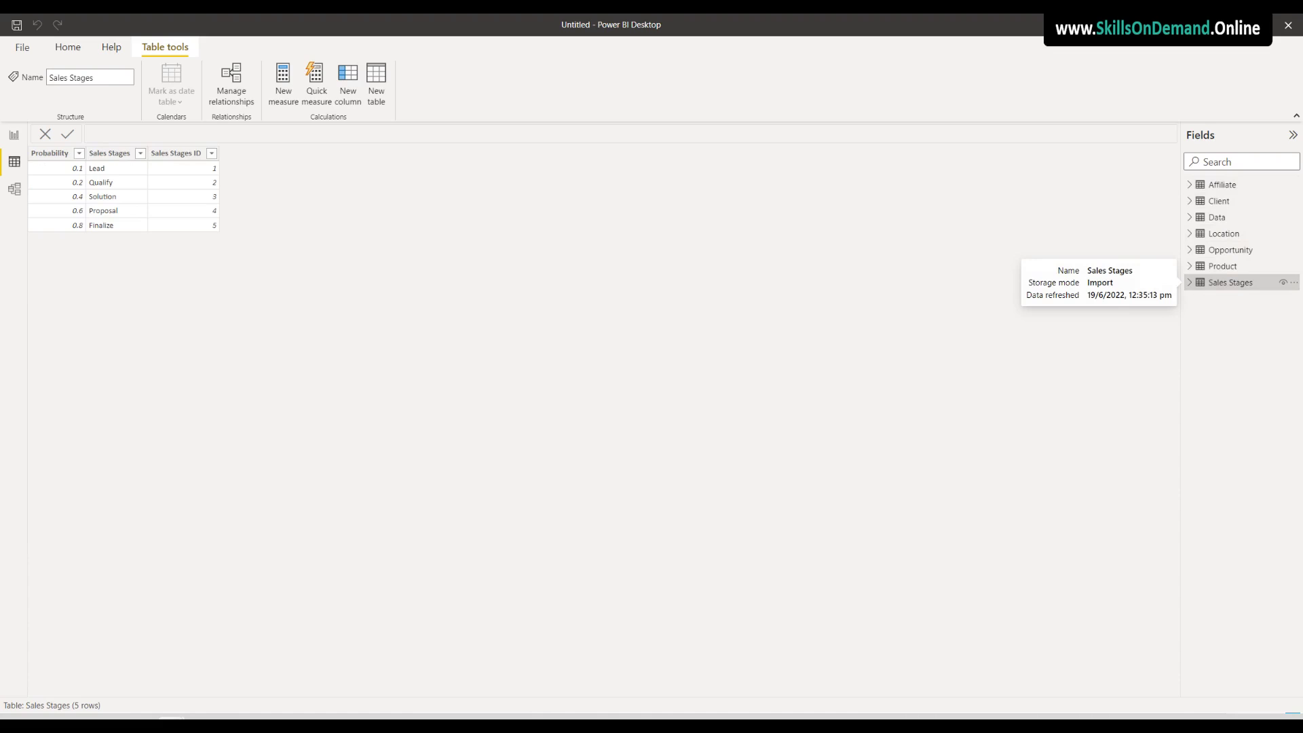
left_click(1219, 218)
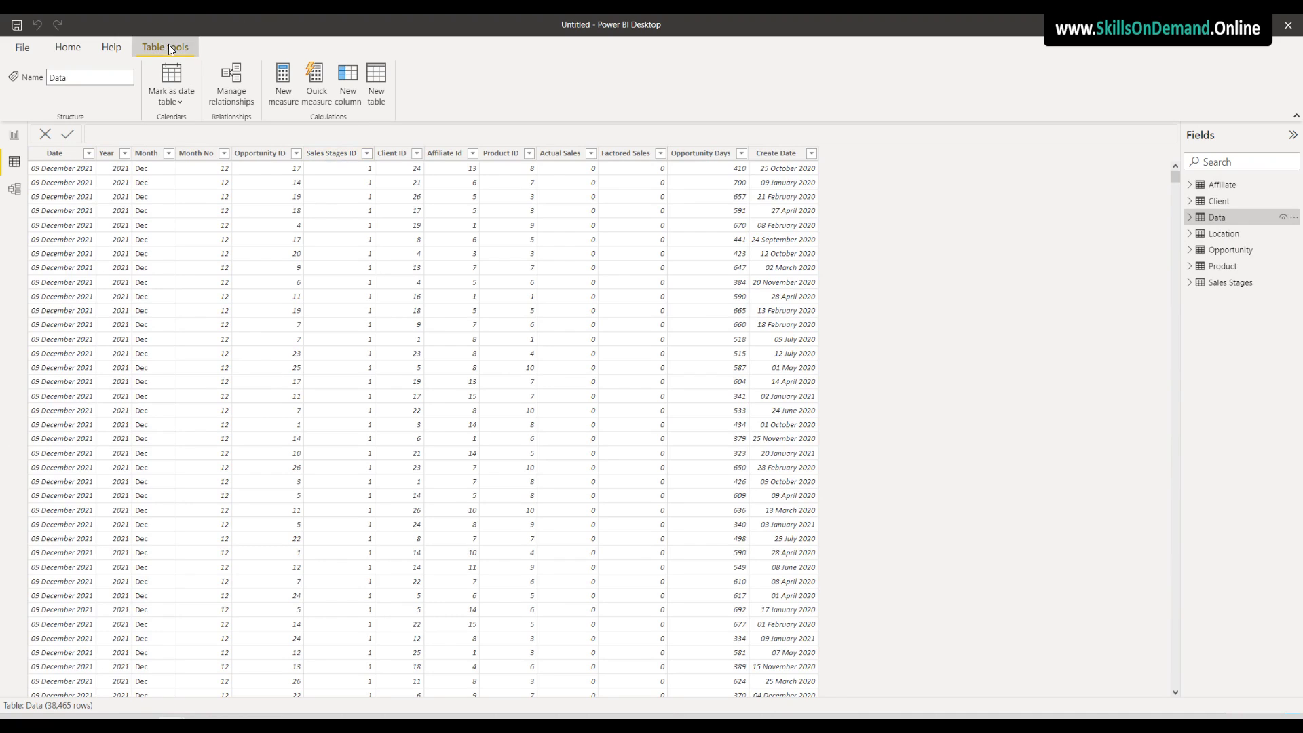
Create a new table 'Calendar =' whose first line is VAR CALTable = CALENDARAUTO()
left_click(377, 80)
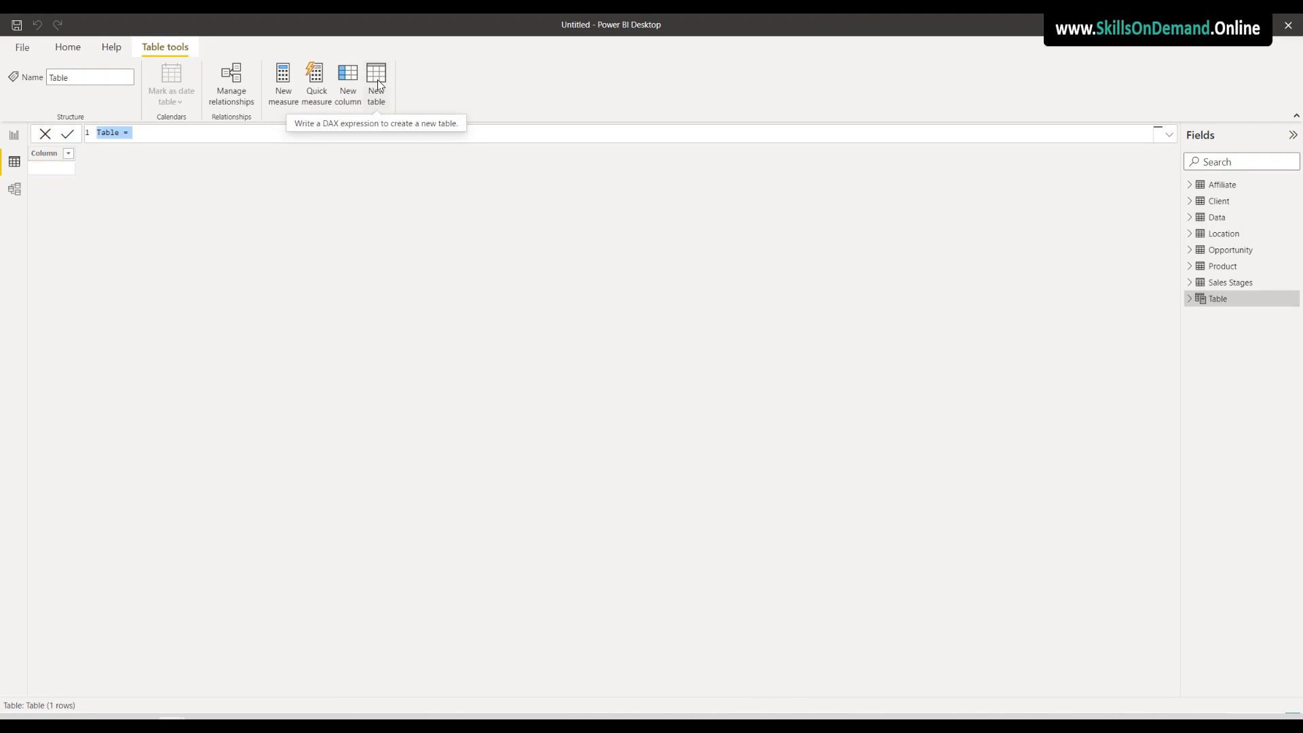
type("Calendar =")
key("shift+Return")
key("shift+Return")
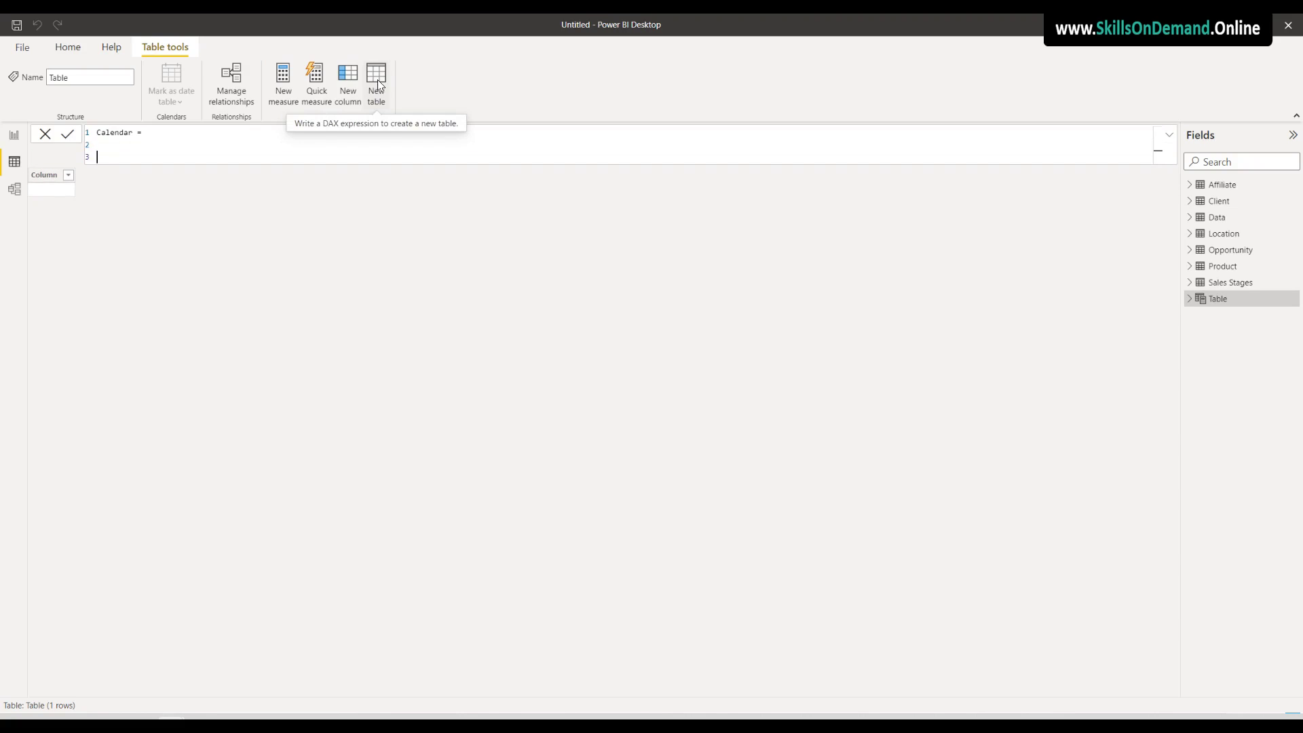
type("VAR CALTable = Ca")
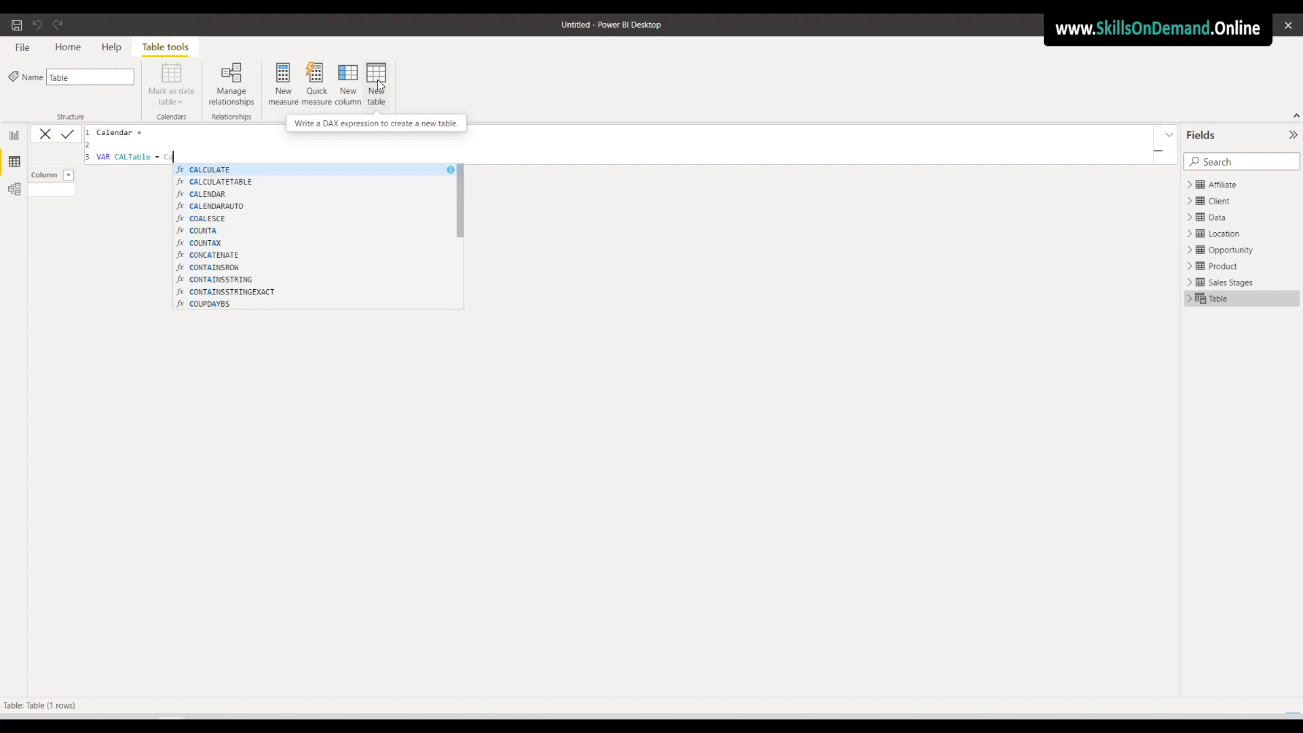
type("le")
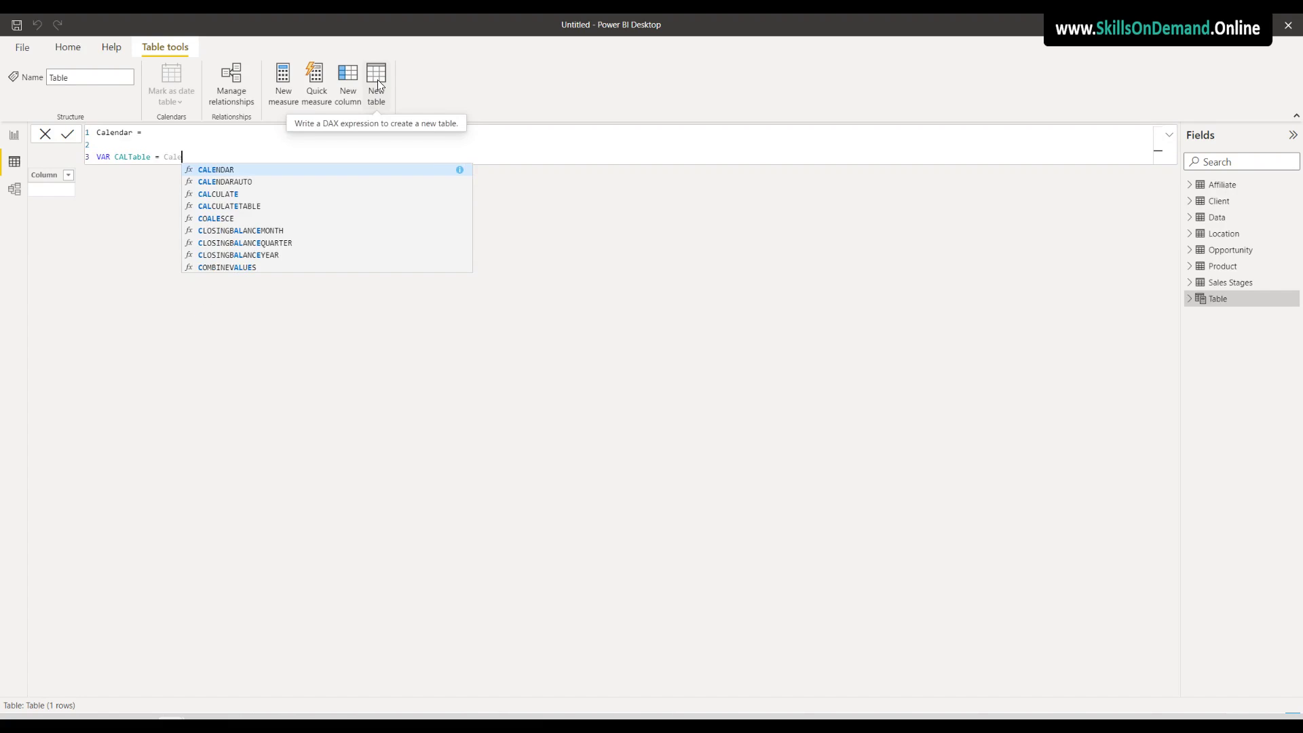
left_click(244, 183)
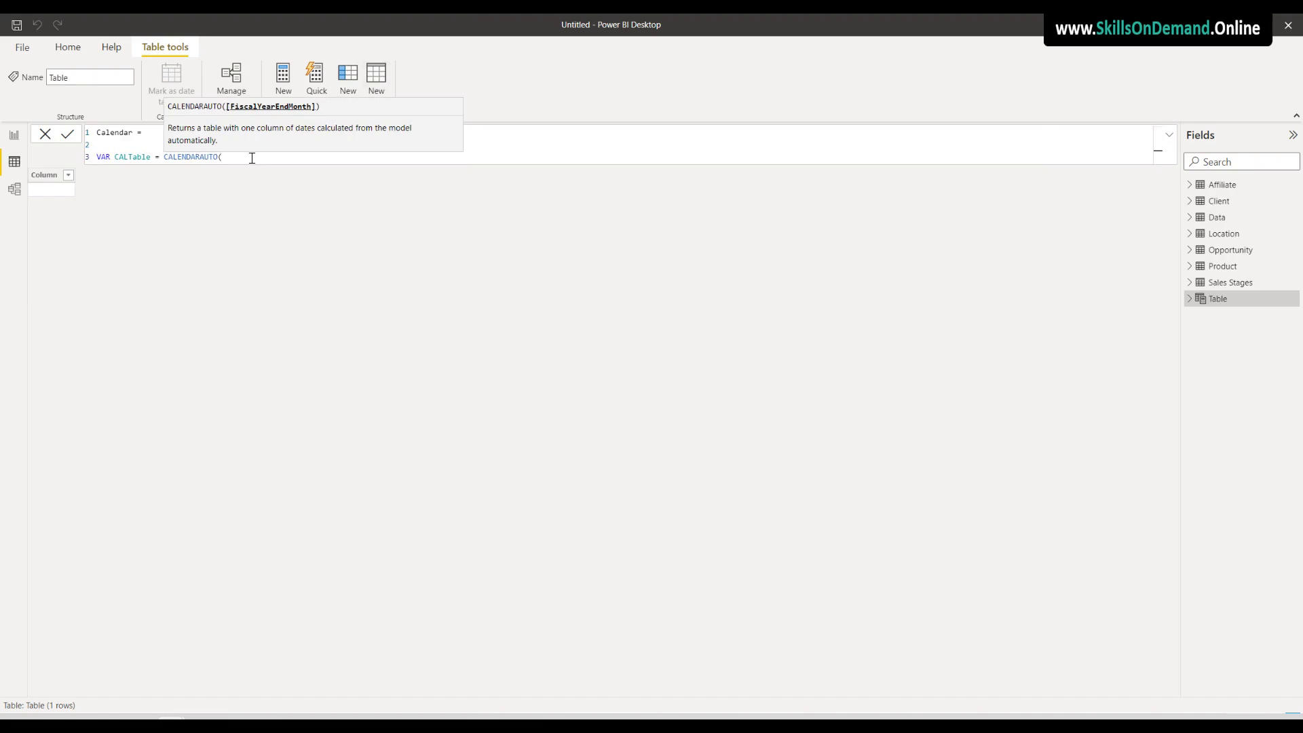
key("shift+Return")
key("shift+Return")
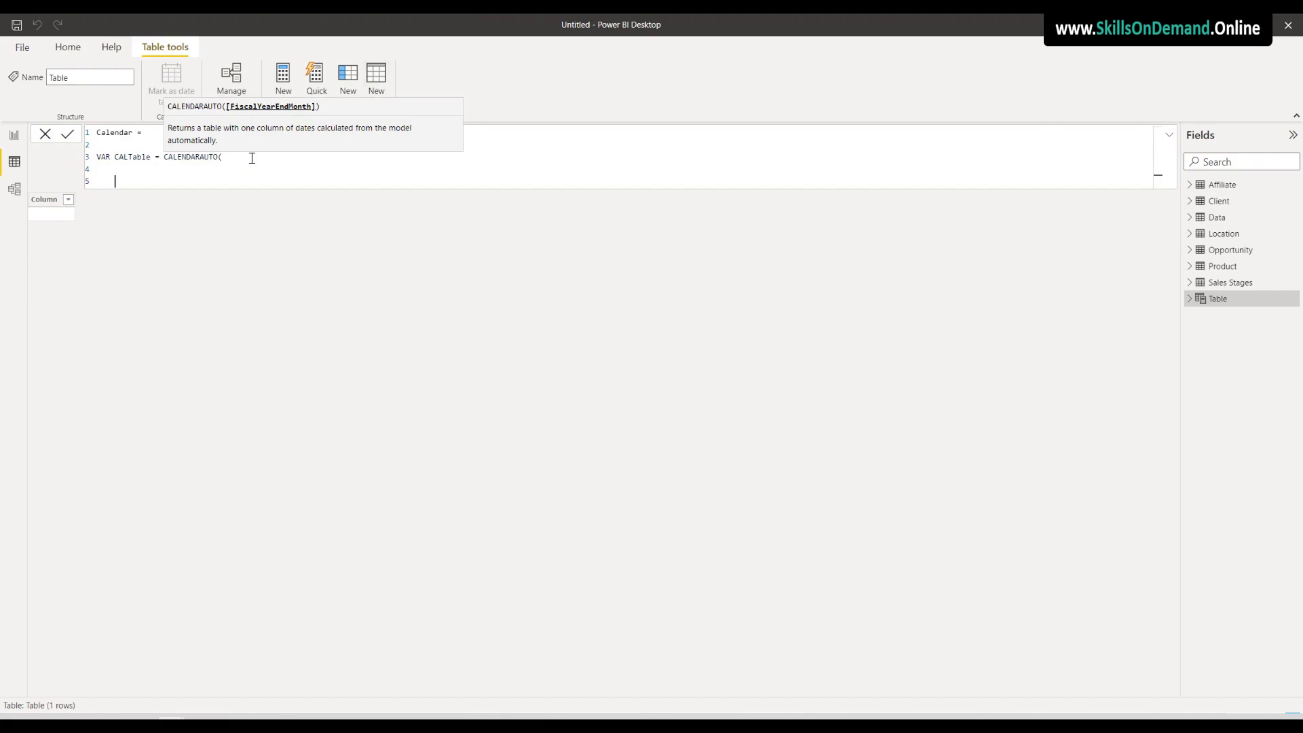
left_click(235, 163)
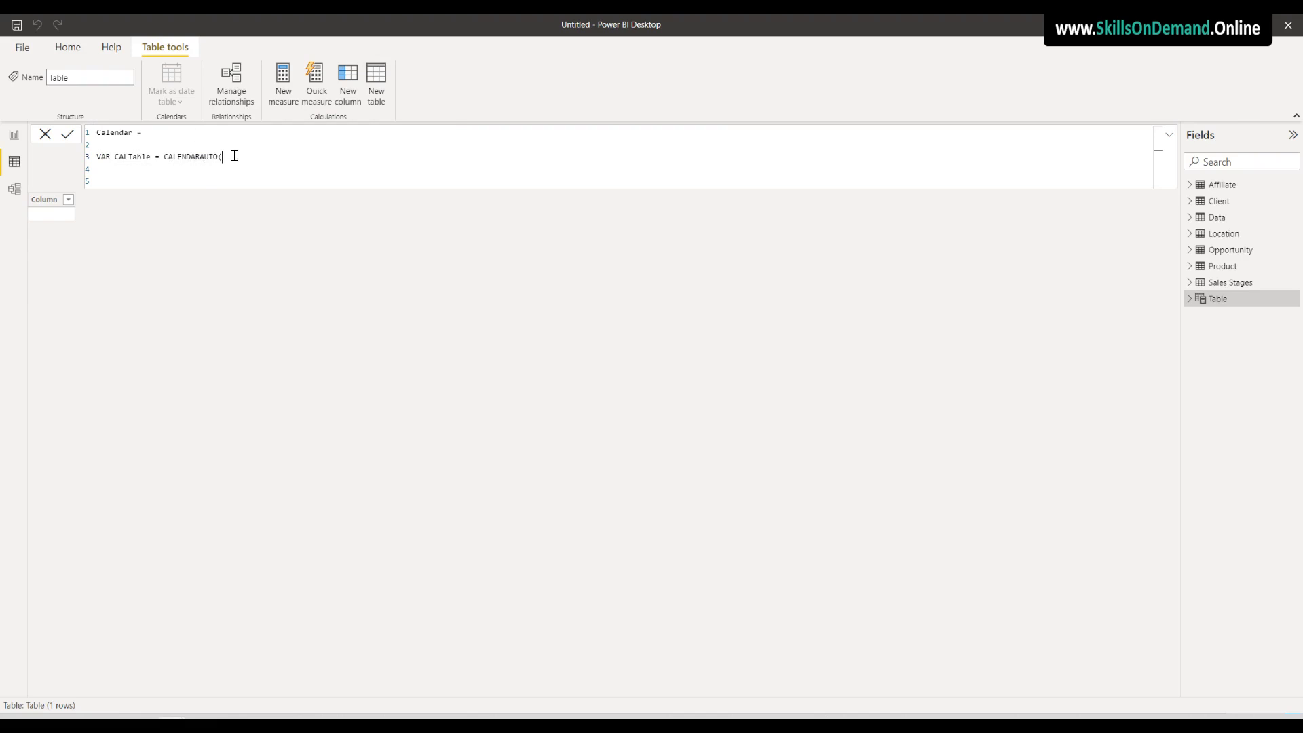
type(")")
key("shift+Return")
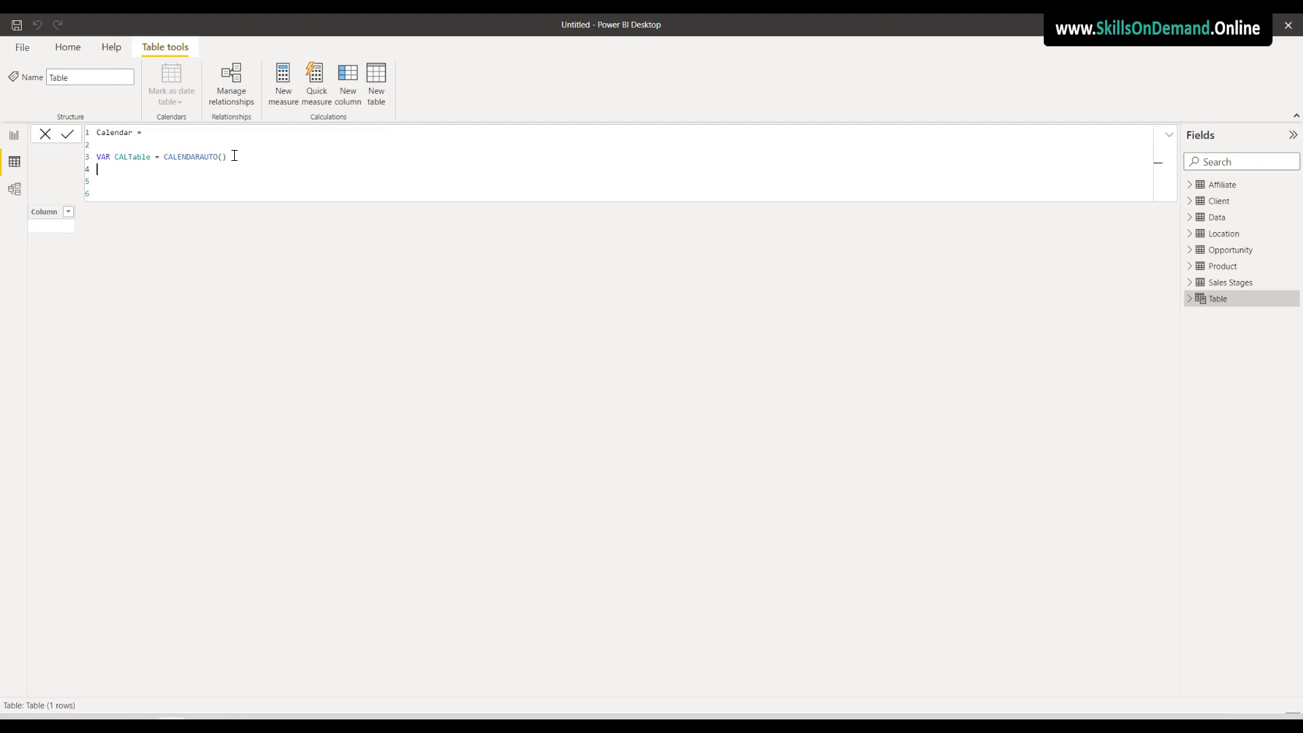
Begin the second variable on the next line as VAR CalendarTable =
type("VAR Calendar Table")
key("BackSpace")
key("BackSpace")
key("BackSpace")
key("BackSpace")
key("BackSpace")
type("Table")
left_click(152, 169)
mouse_move(166, 171)
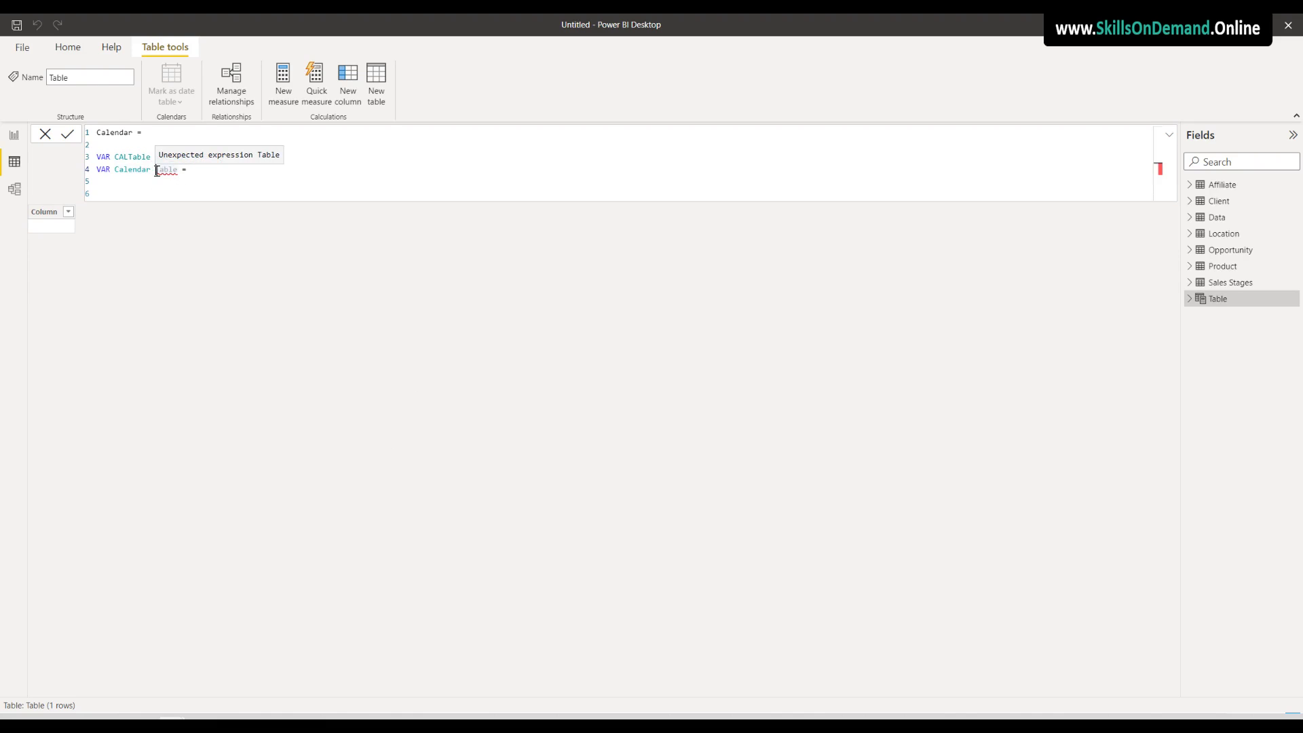
key("BackSpace")
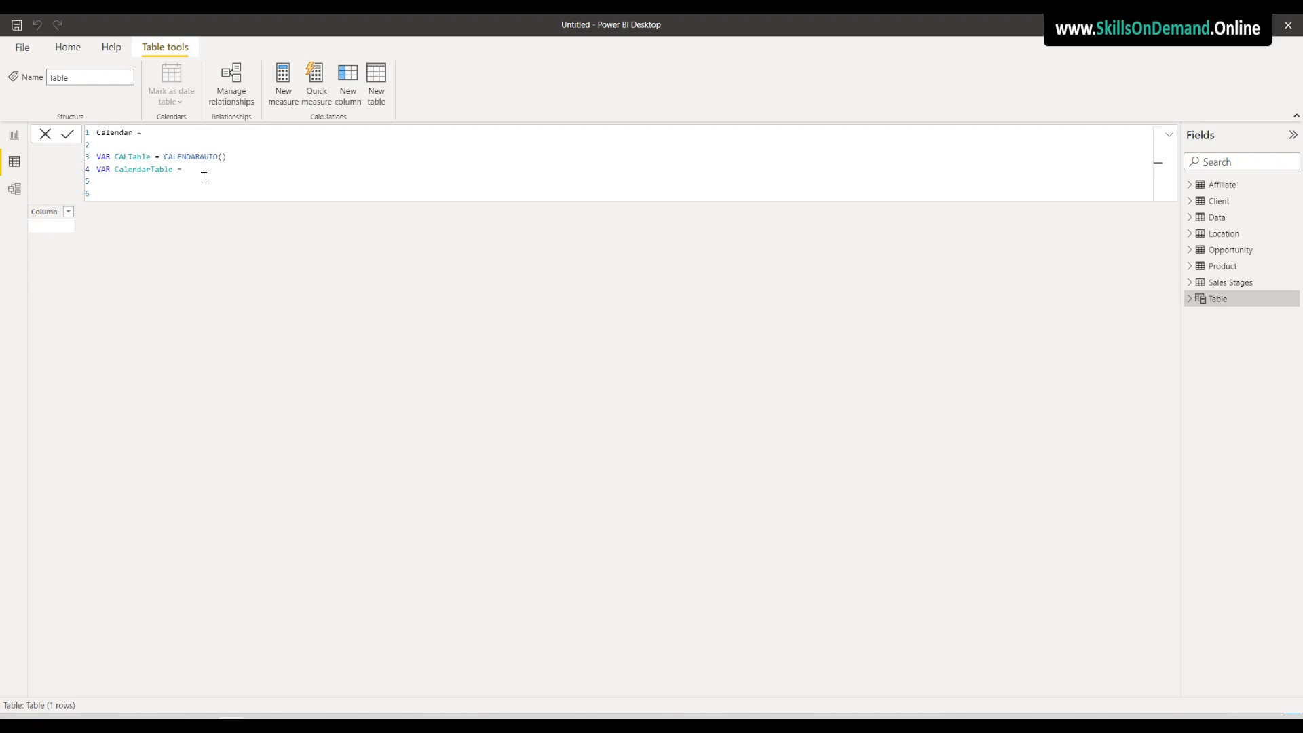
Set CalendarTable to ADDCOLUMNS with CALTable as its base table
key("Return")
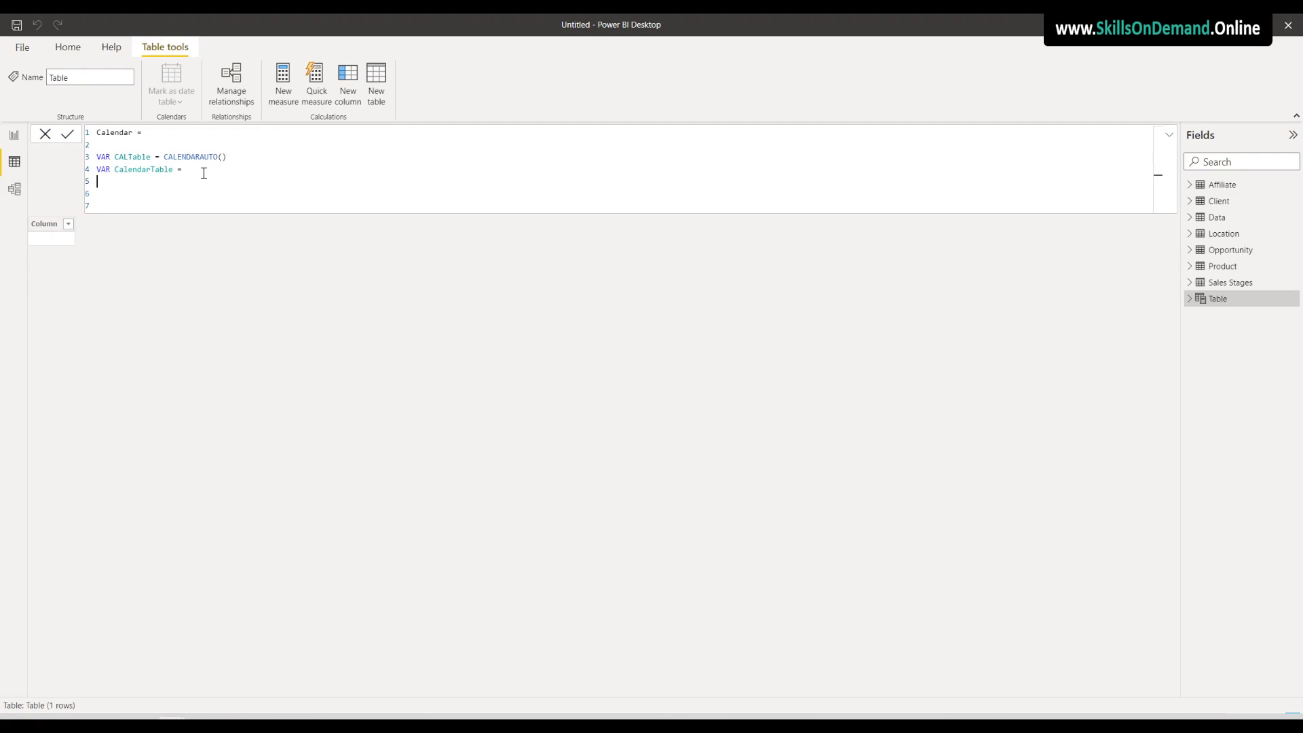
key("Tab")
type("Add")
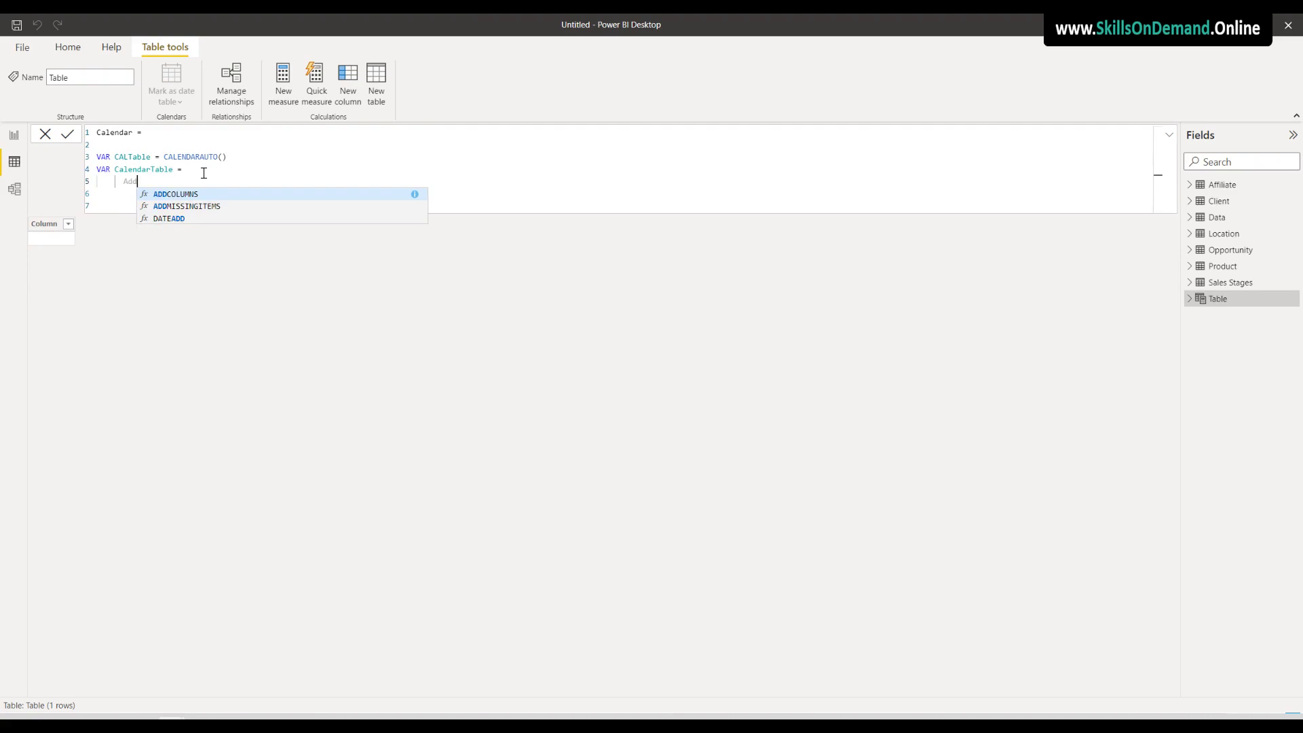
left_click(188, 196)
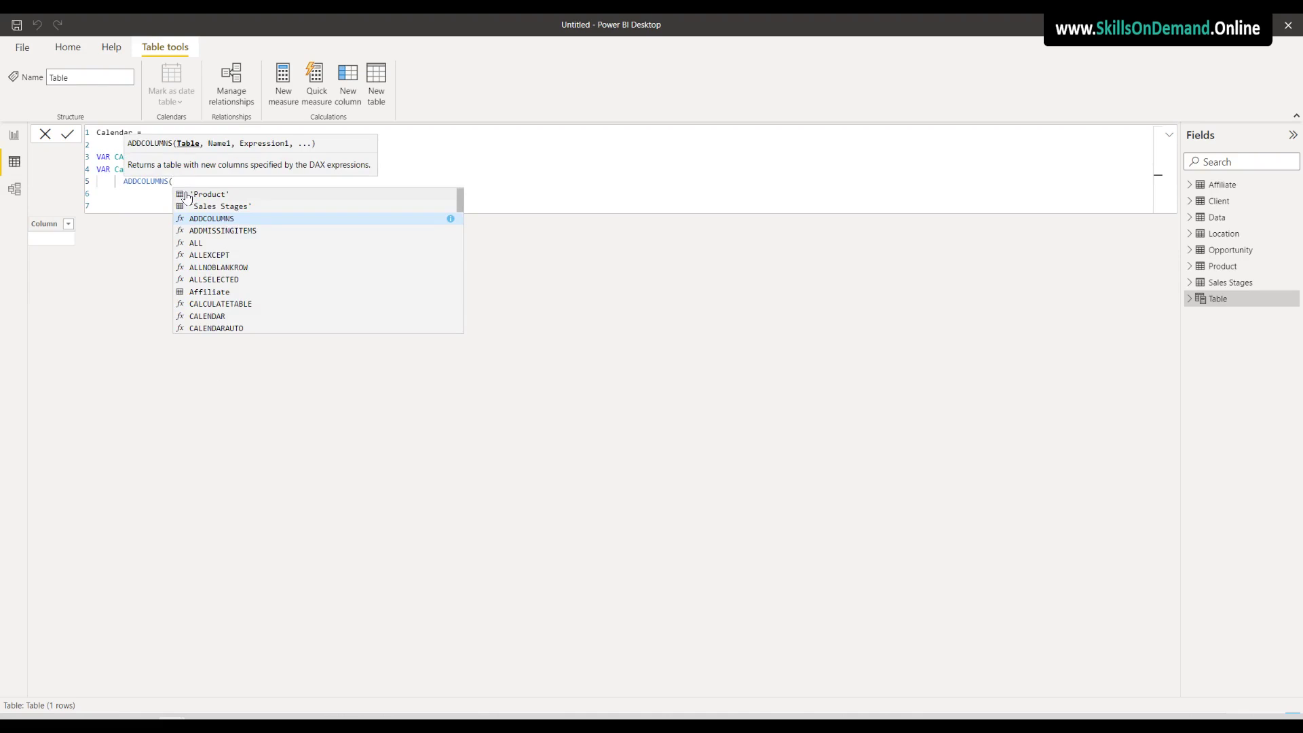
key("Return")
key("Tab")
type("Cal")
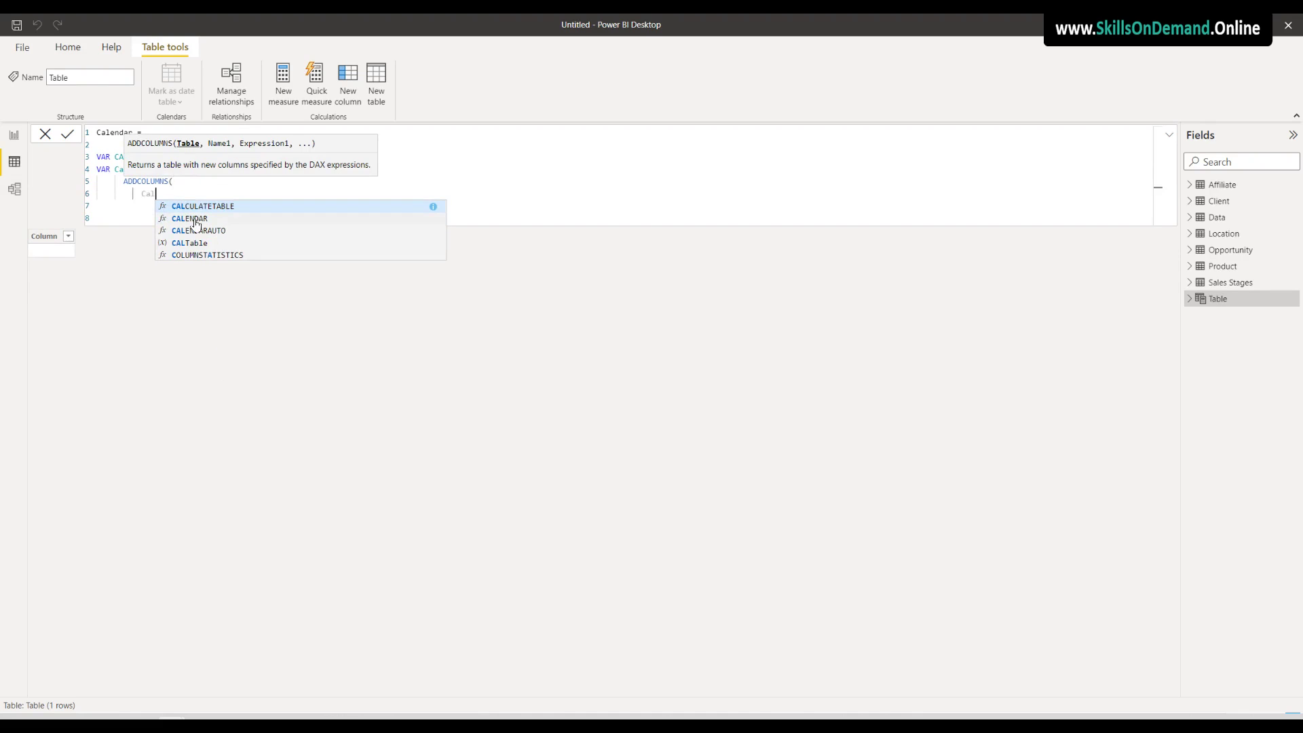
left_click(183, 244)
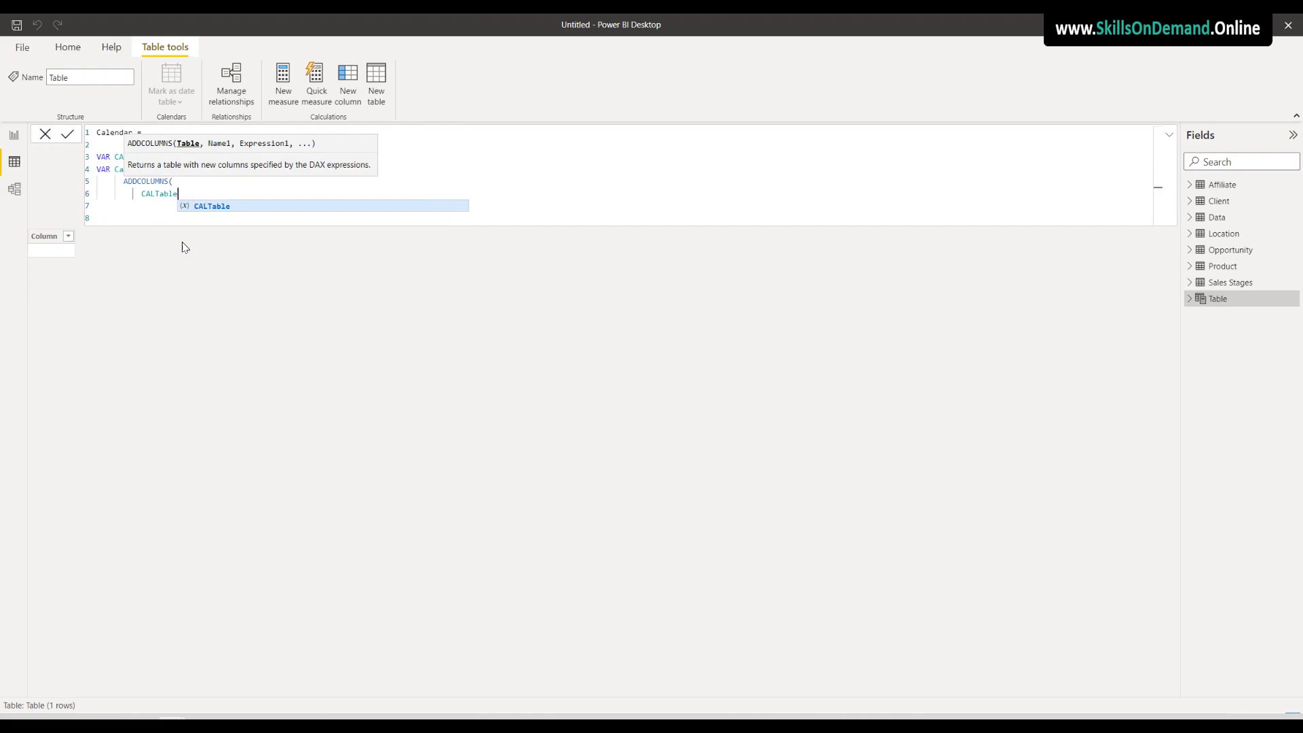
left_click(504, 135)
left_click(227, 192)
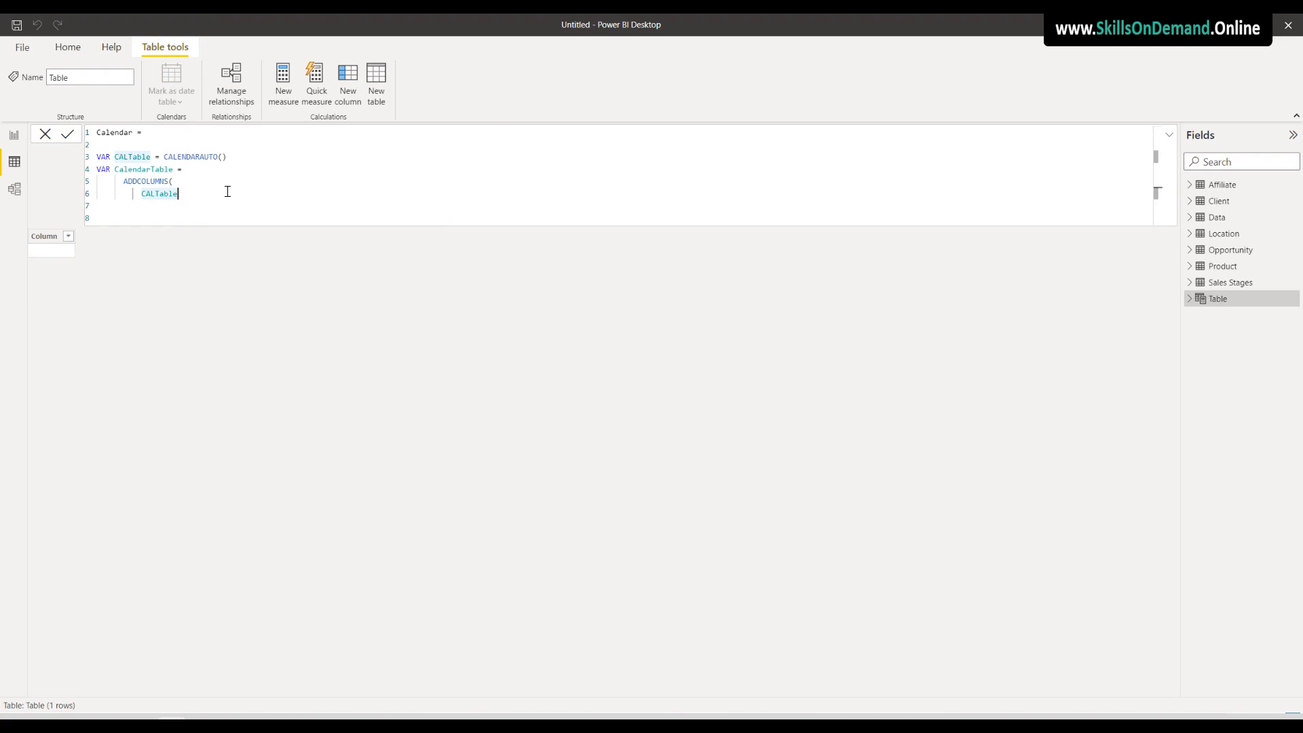
type(",")
Add the "Year" column as FORMAT([Date], "YYYY")
key("Return")
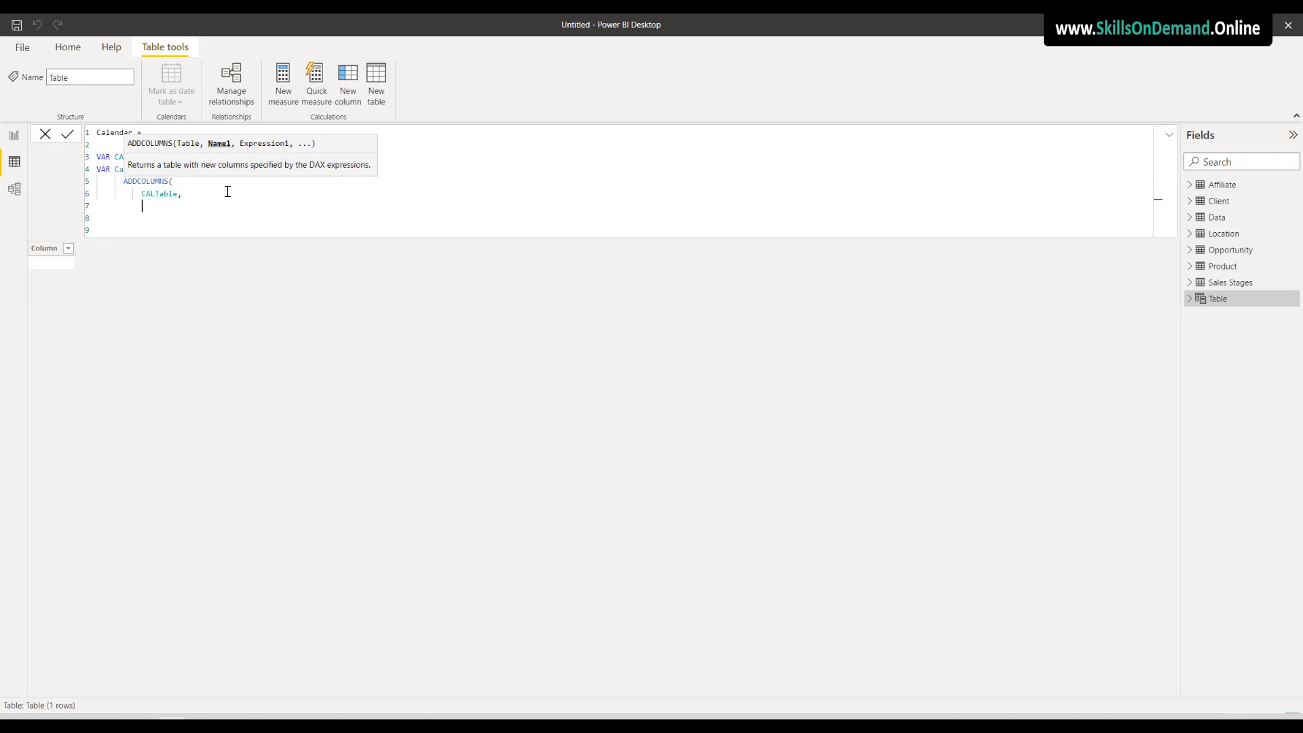
type("\"Year\", Forma")
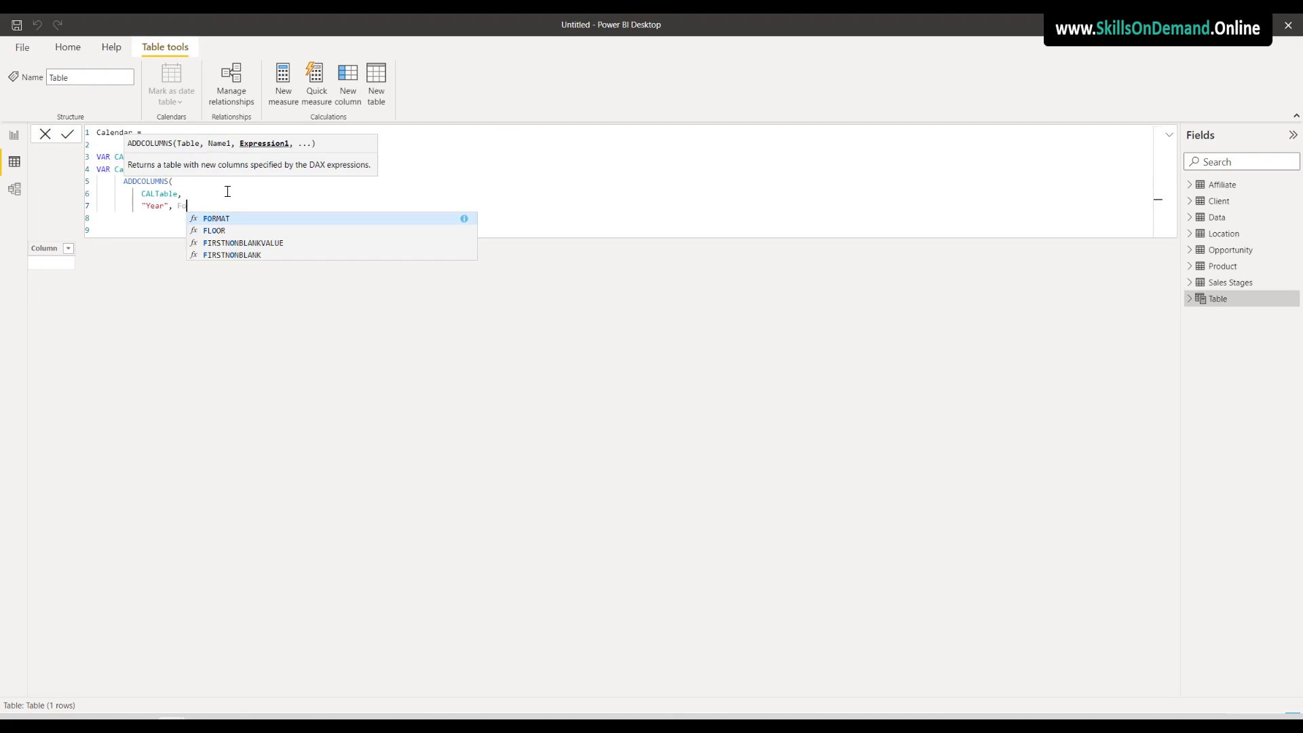
left_click(229, 218)
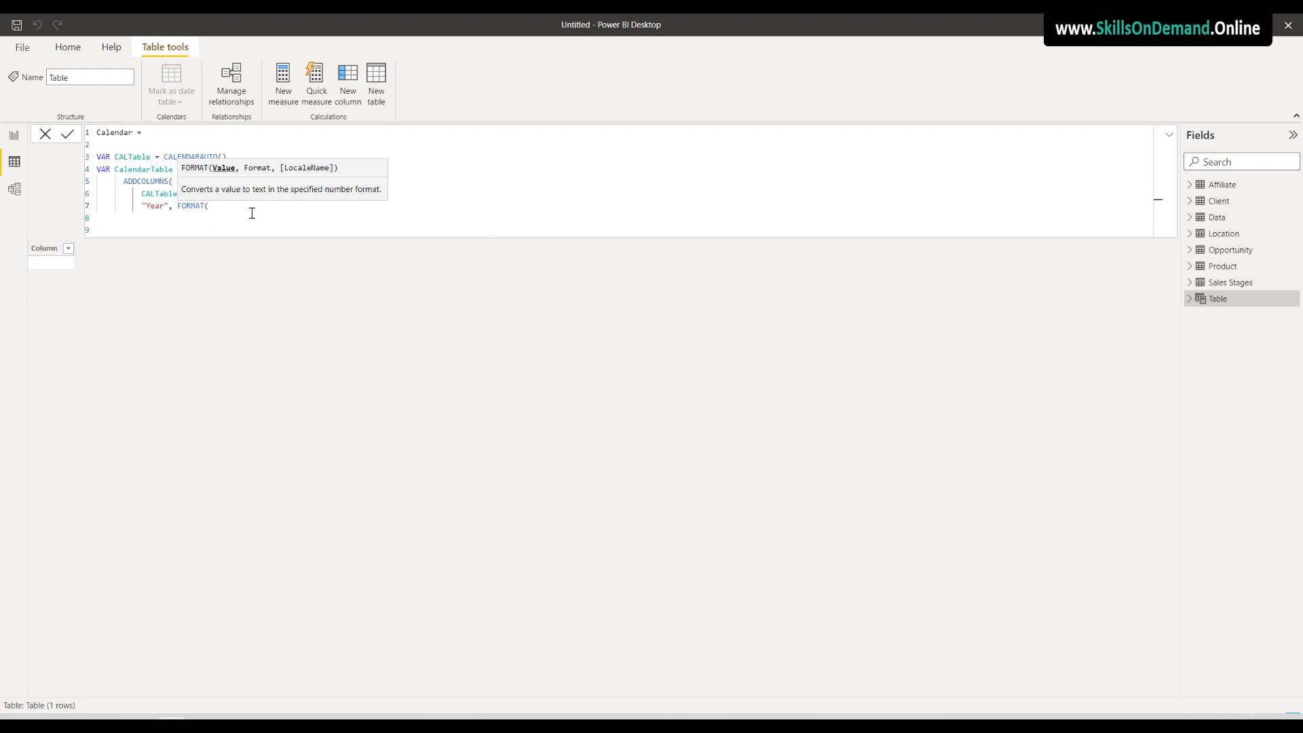
type("[")
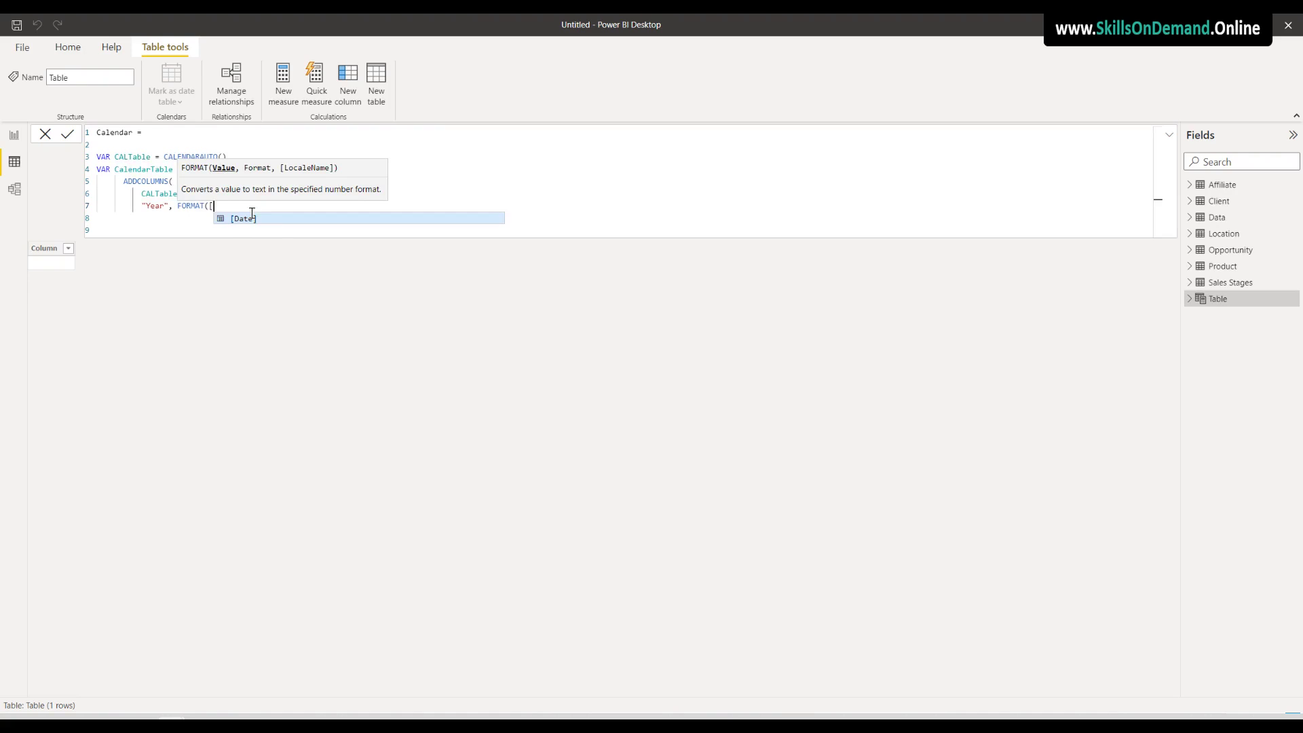
left_click(250, 218)
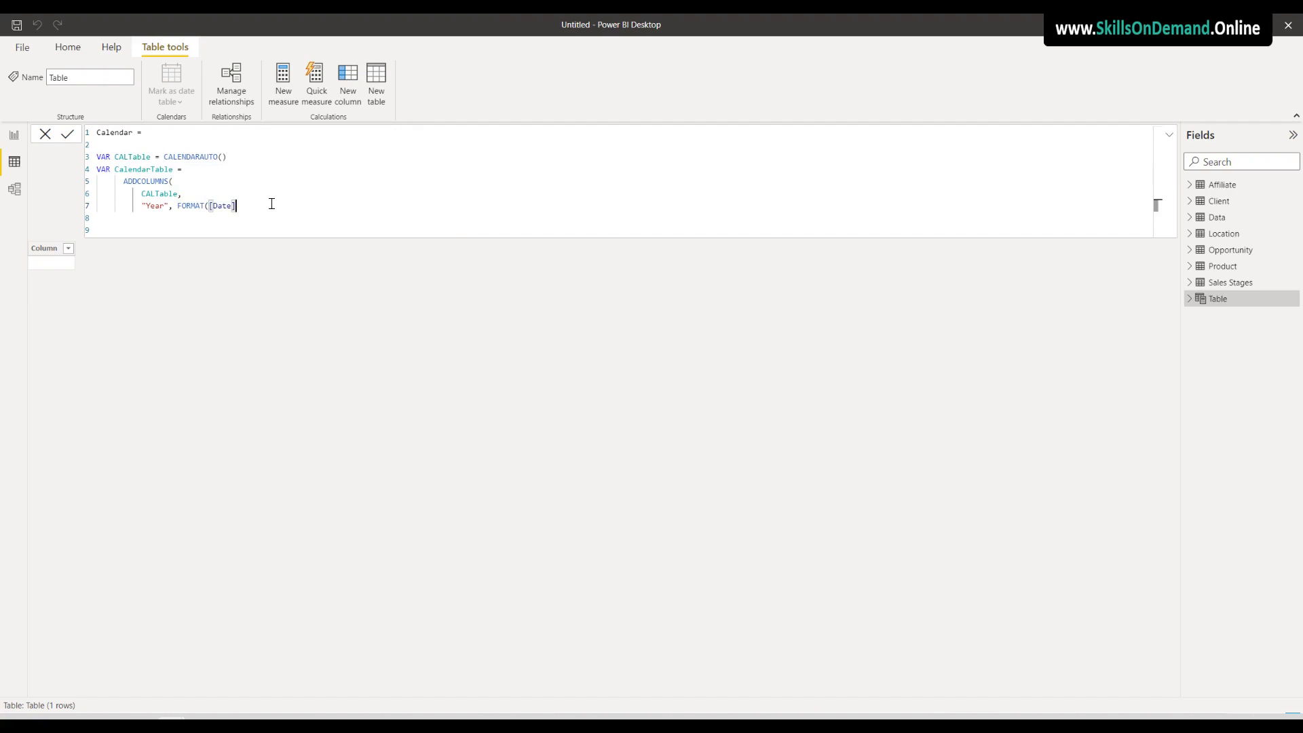
type(", ")
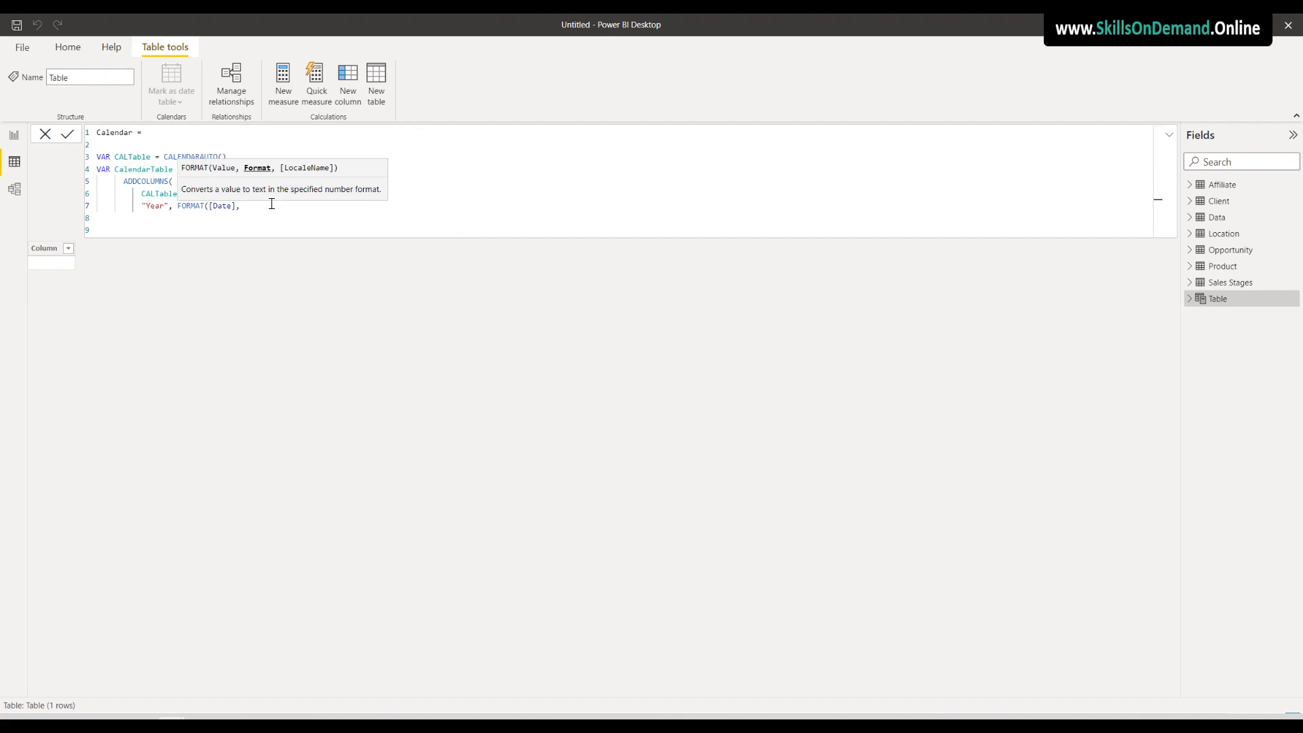
type("\"YYYY\"),")
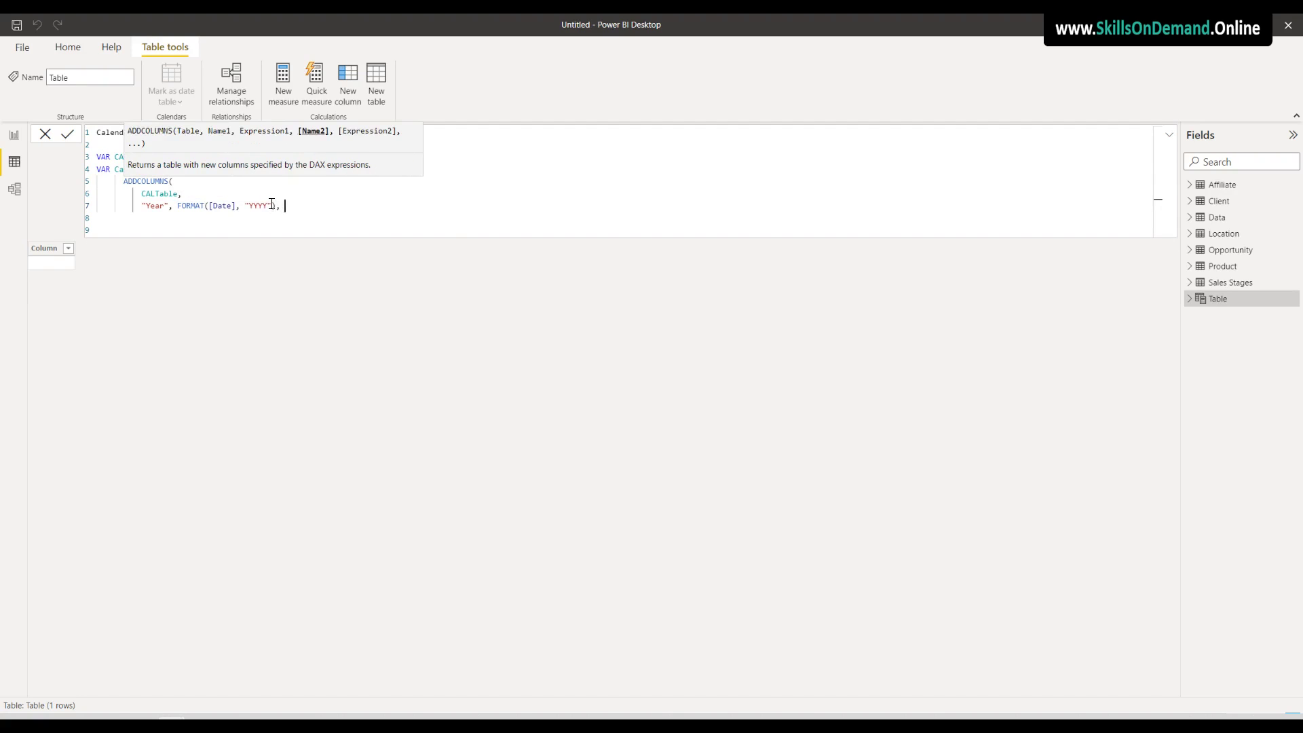
Add the "Month No" column as MONTH([Date])
key("Return")
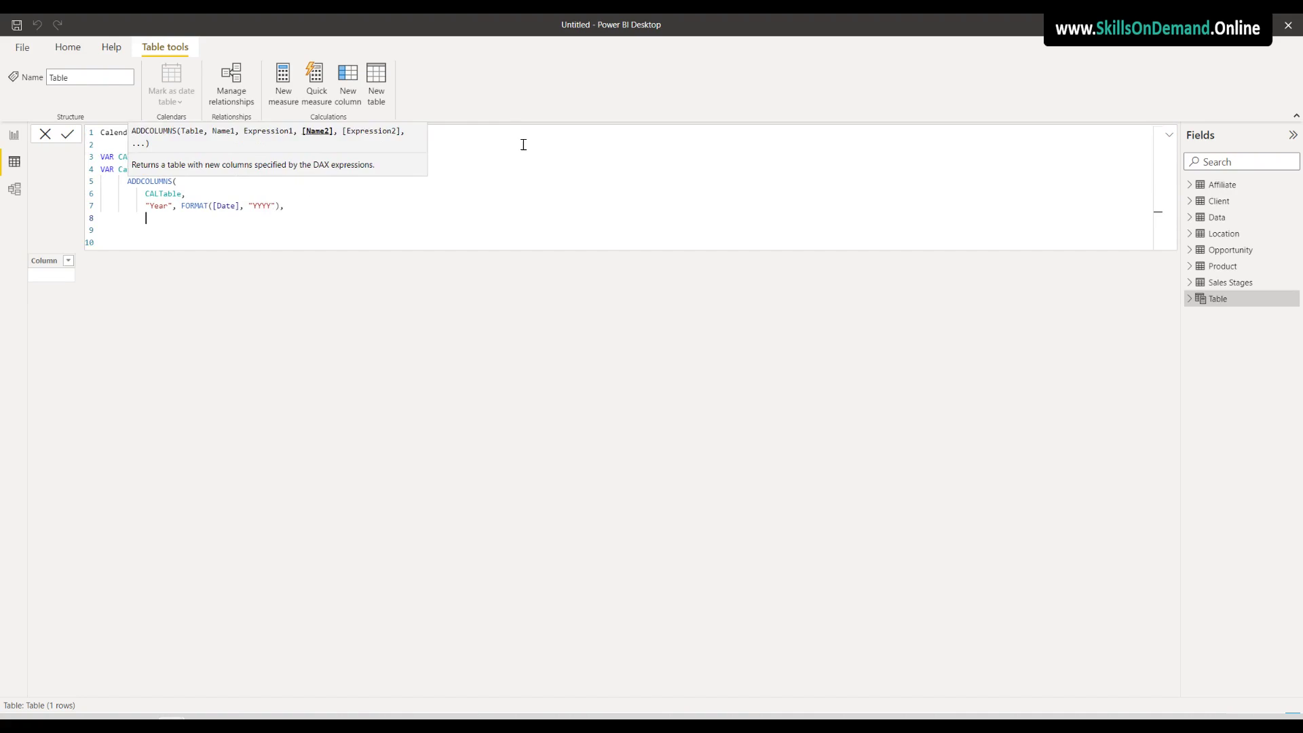
left_click(231, 157)
left_click(163, 217)
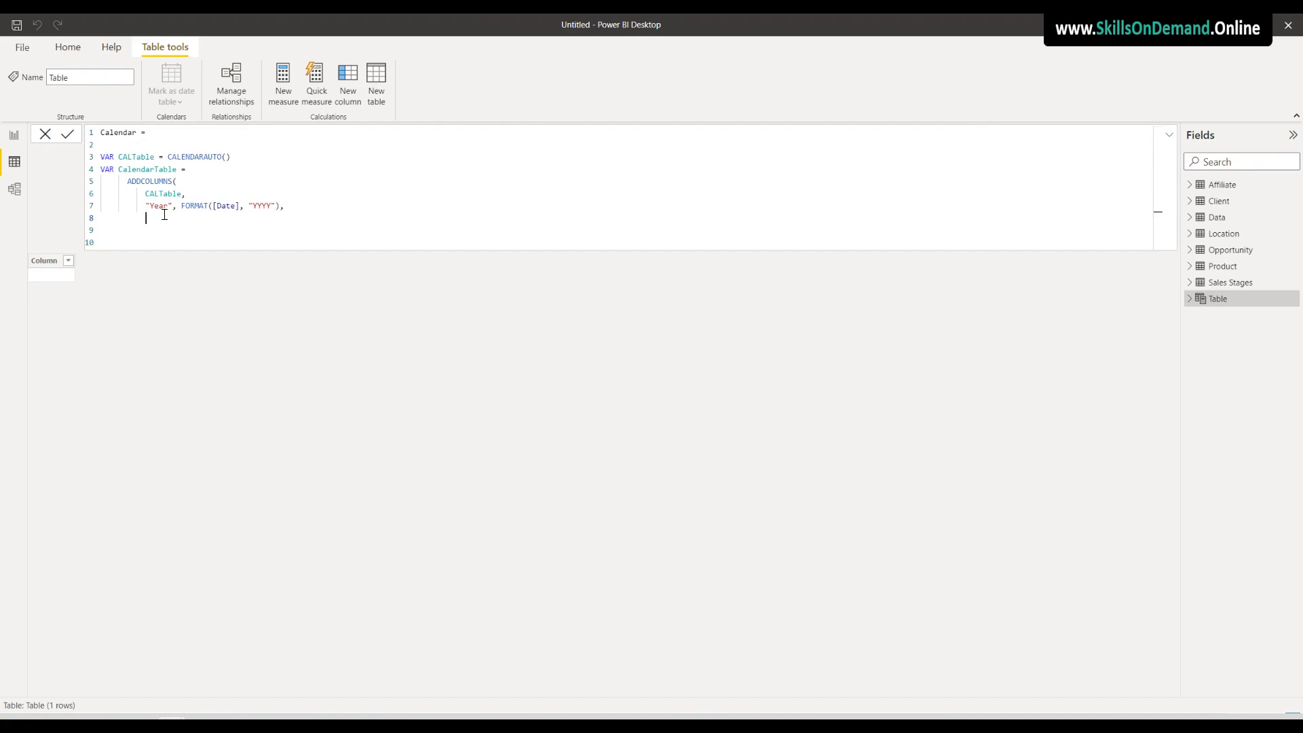
type("\"Month No\", Month")
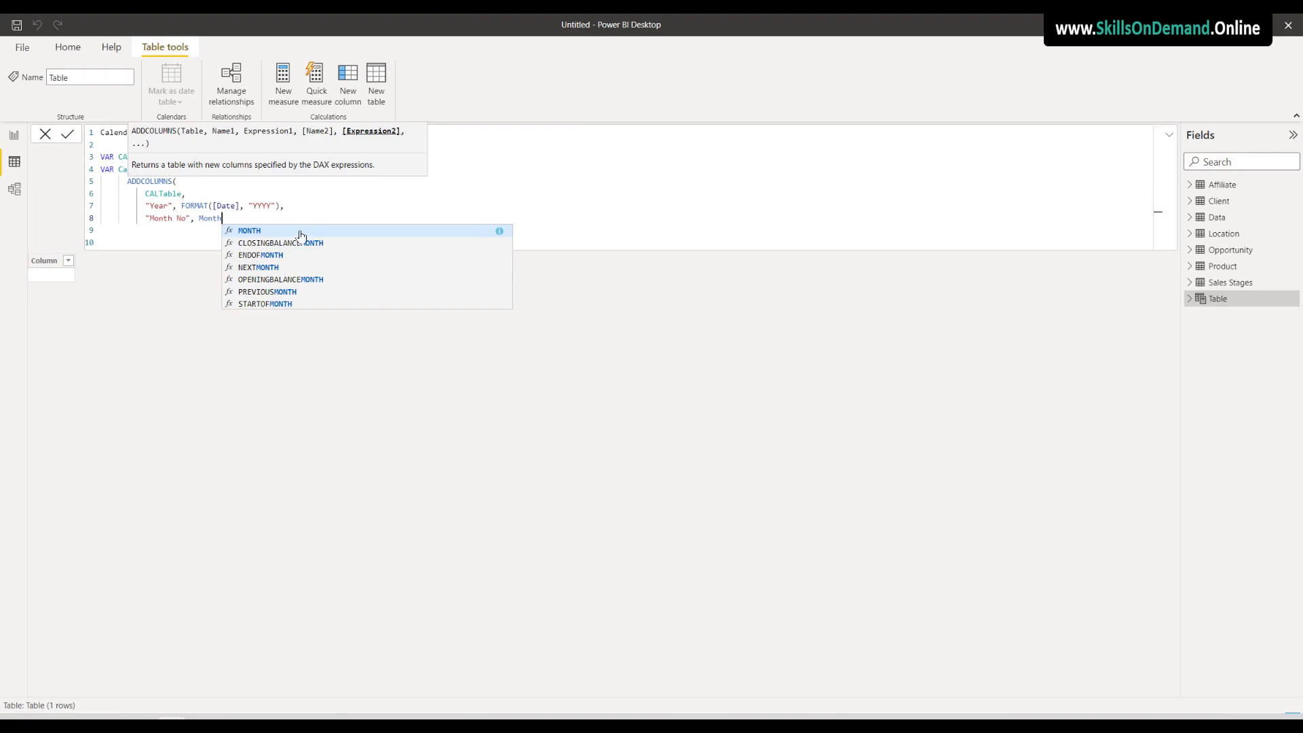
left_click(258, 231)
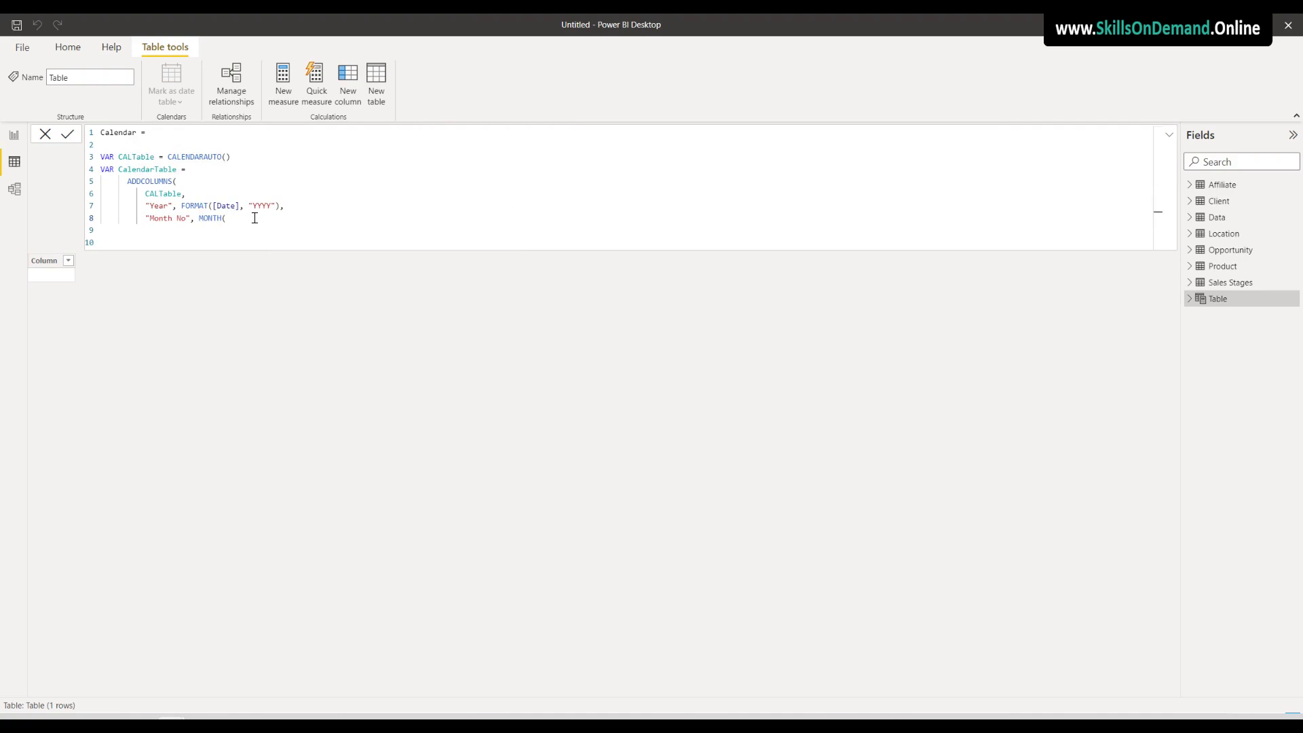
type("[")
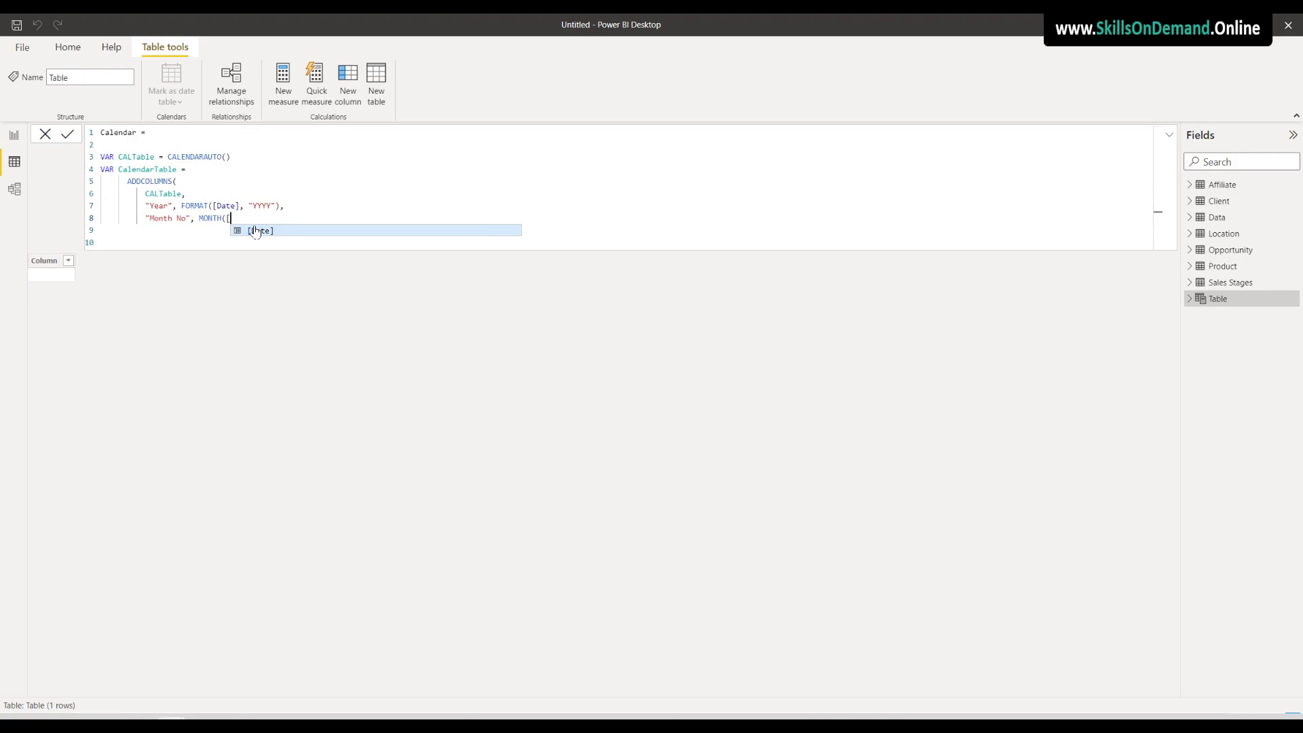
left_click(257, 230)
type("),")
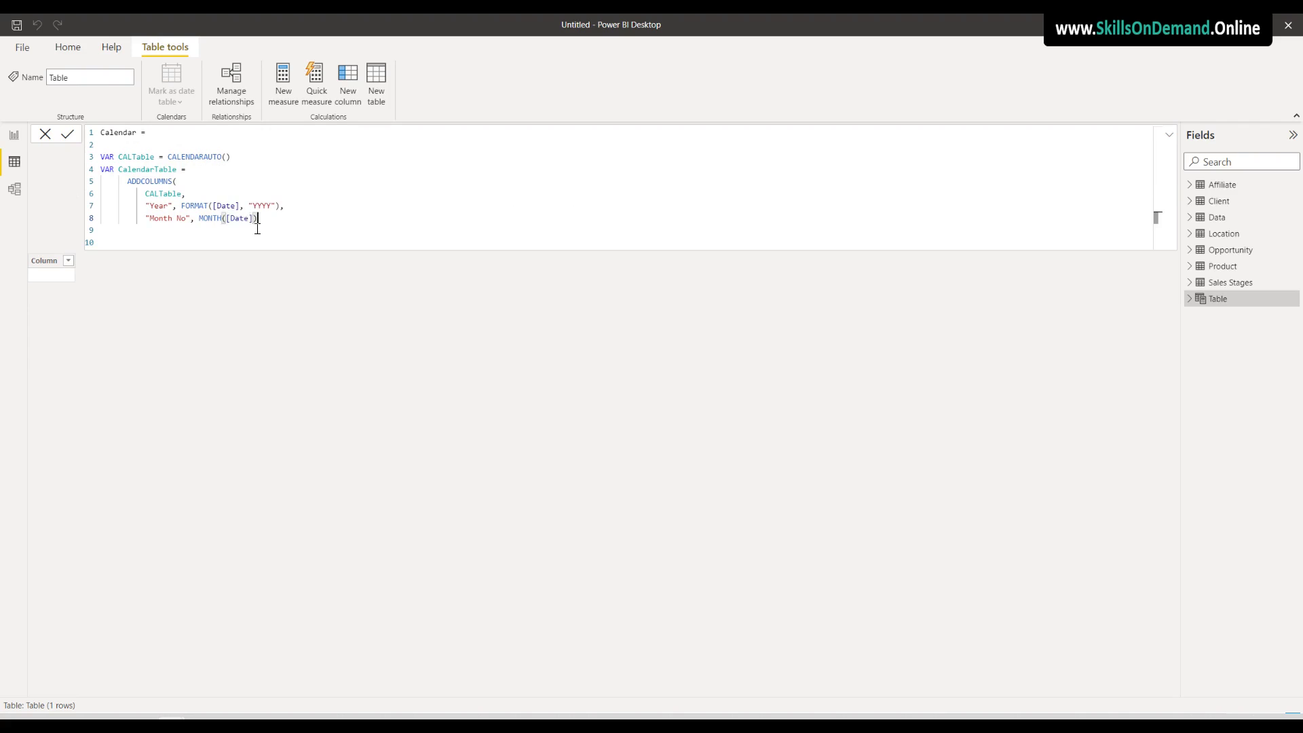
key("shift+Return")
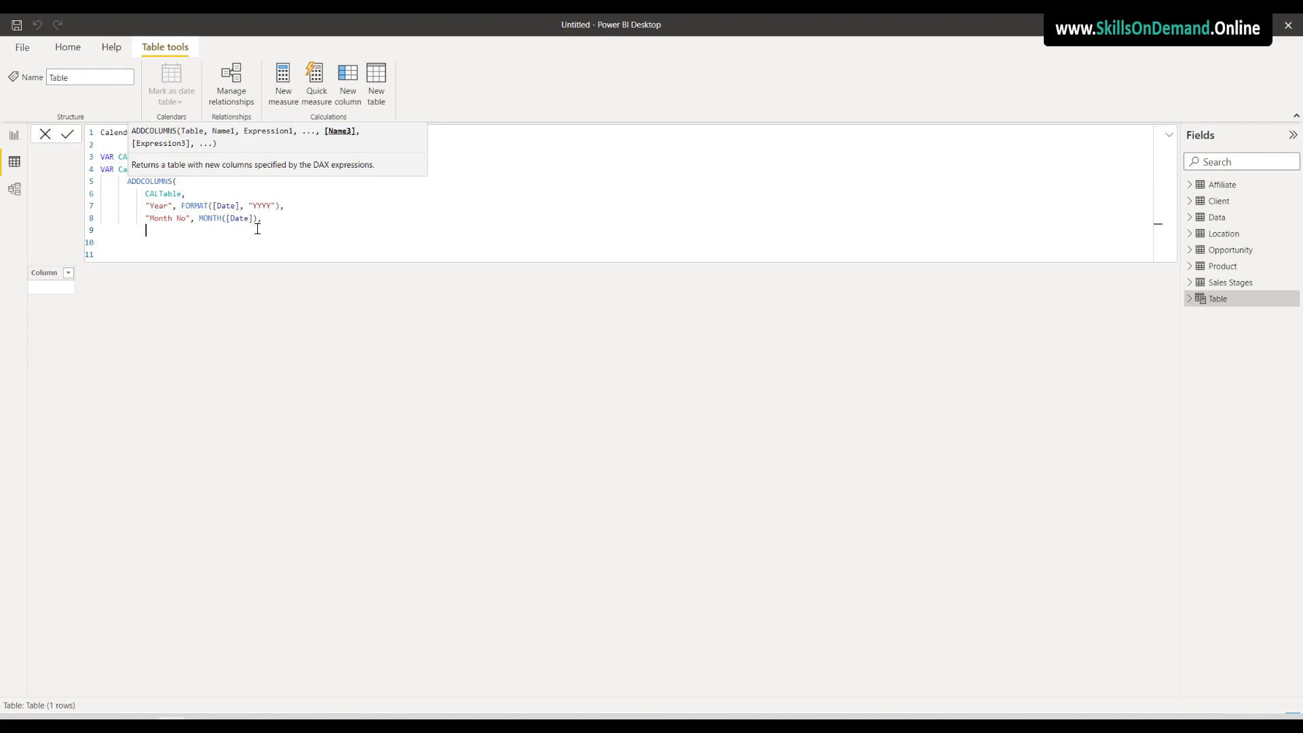
Add the "Month" column as FORMAT([Date], "mmm") and close ADDCOLUMNS
type("\"Month\", For")
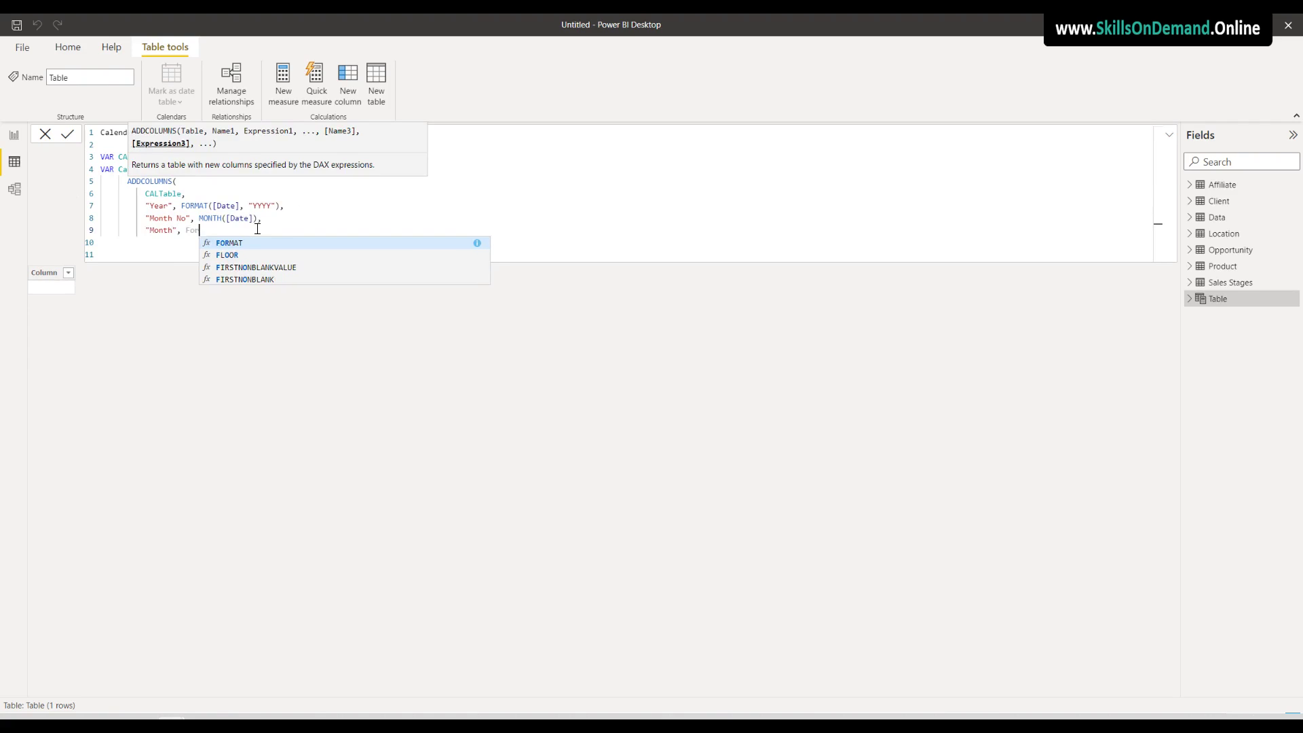
left_click(247, 243)
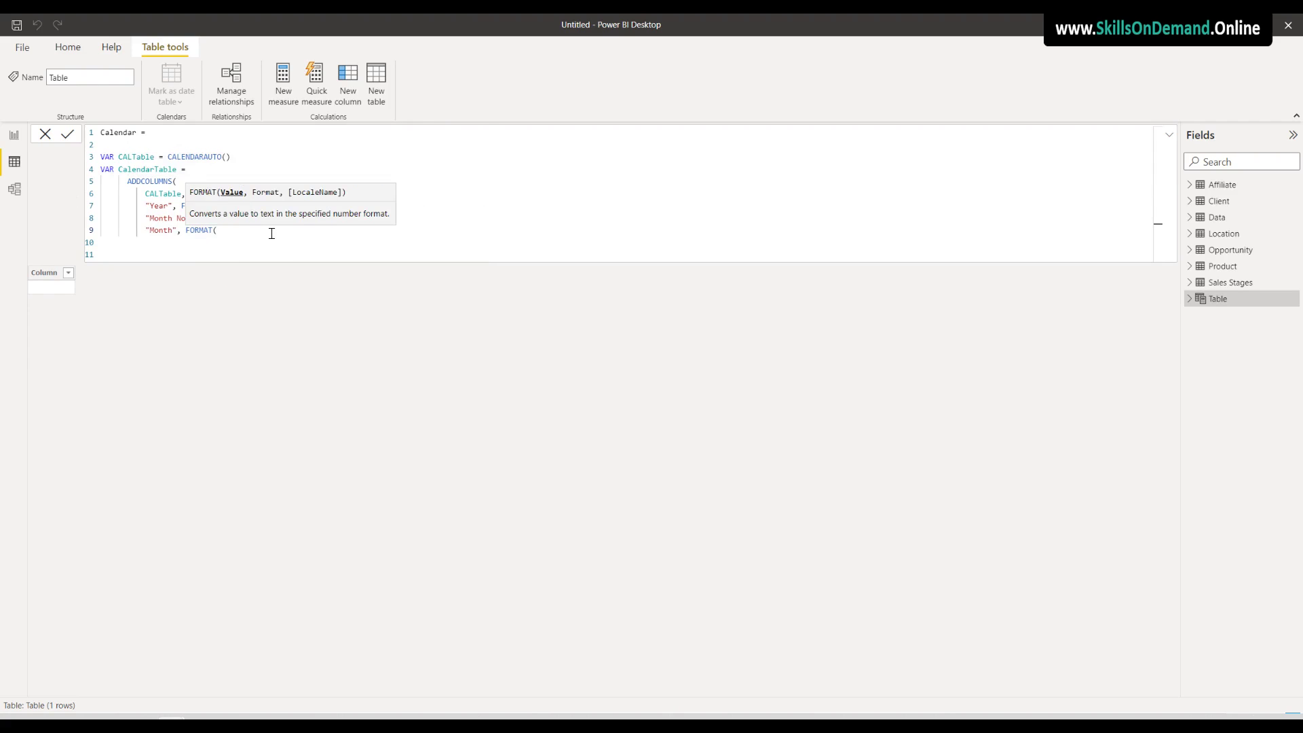
type("[")
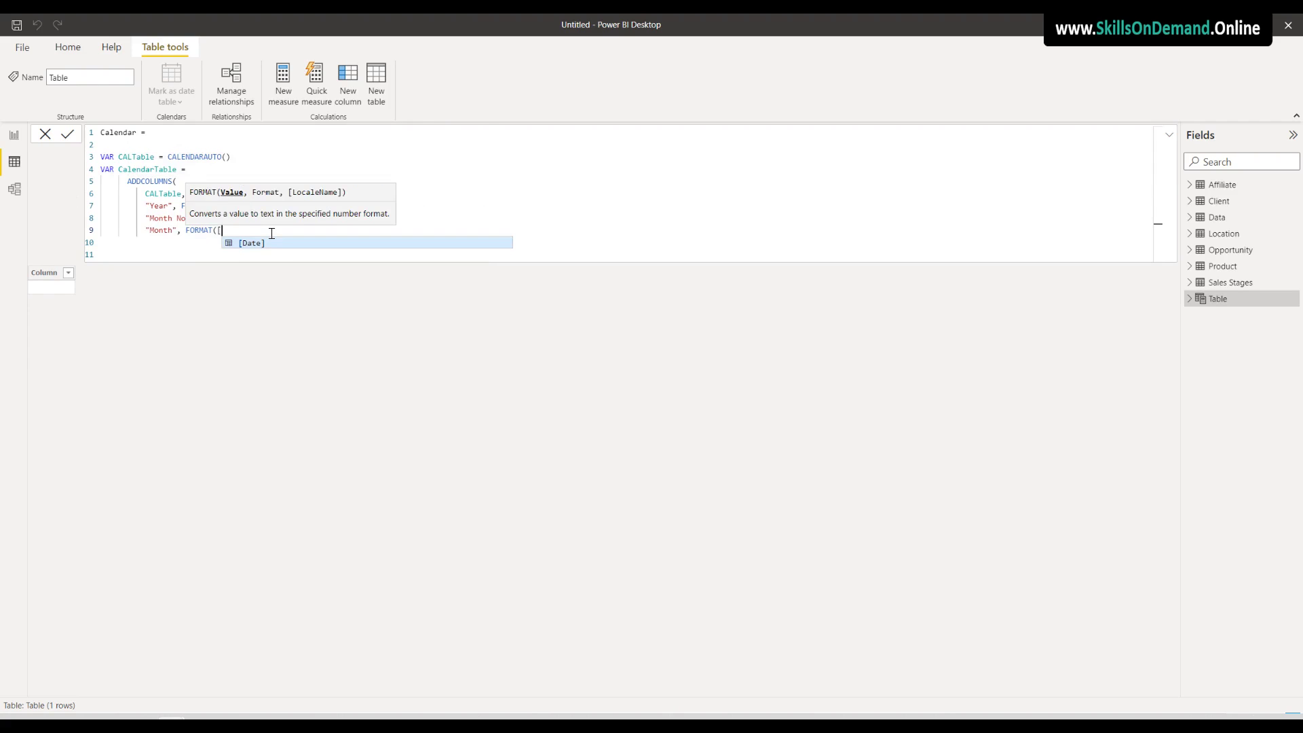
left_click(267, 243)
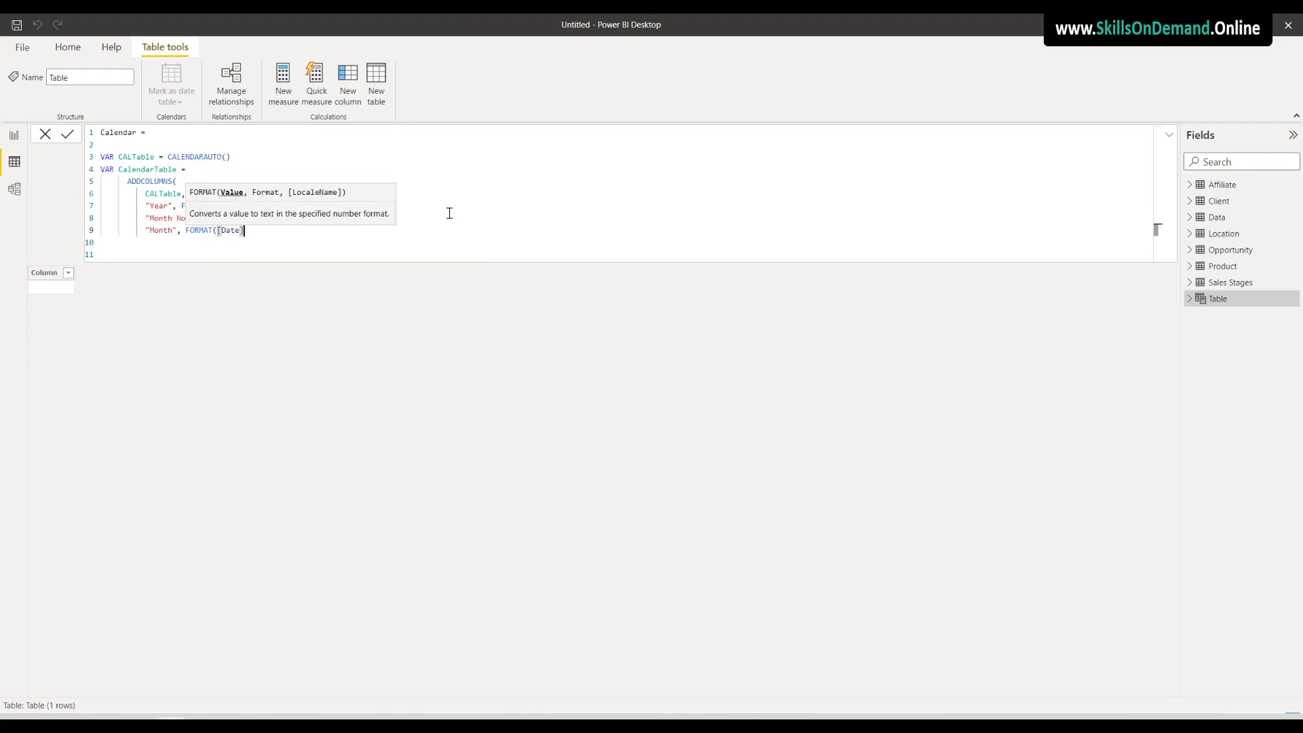
left_click(271, 230)
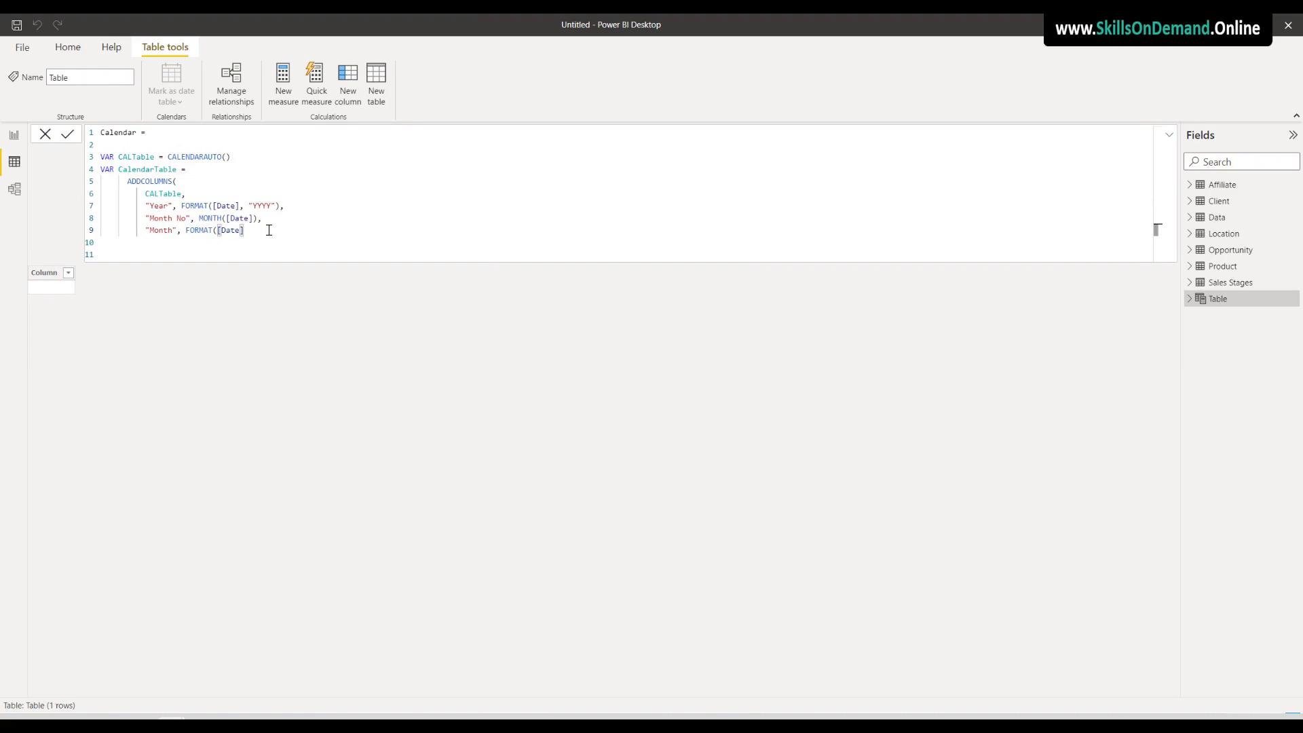
type(", \"\"")
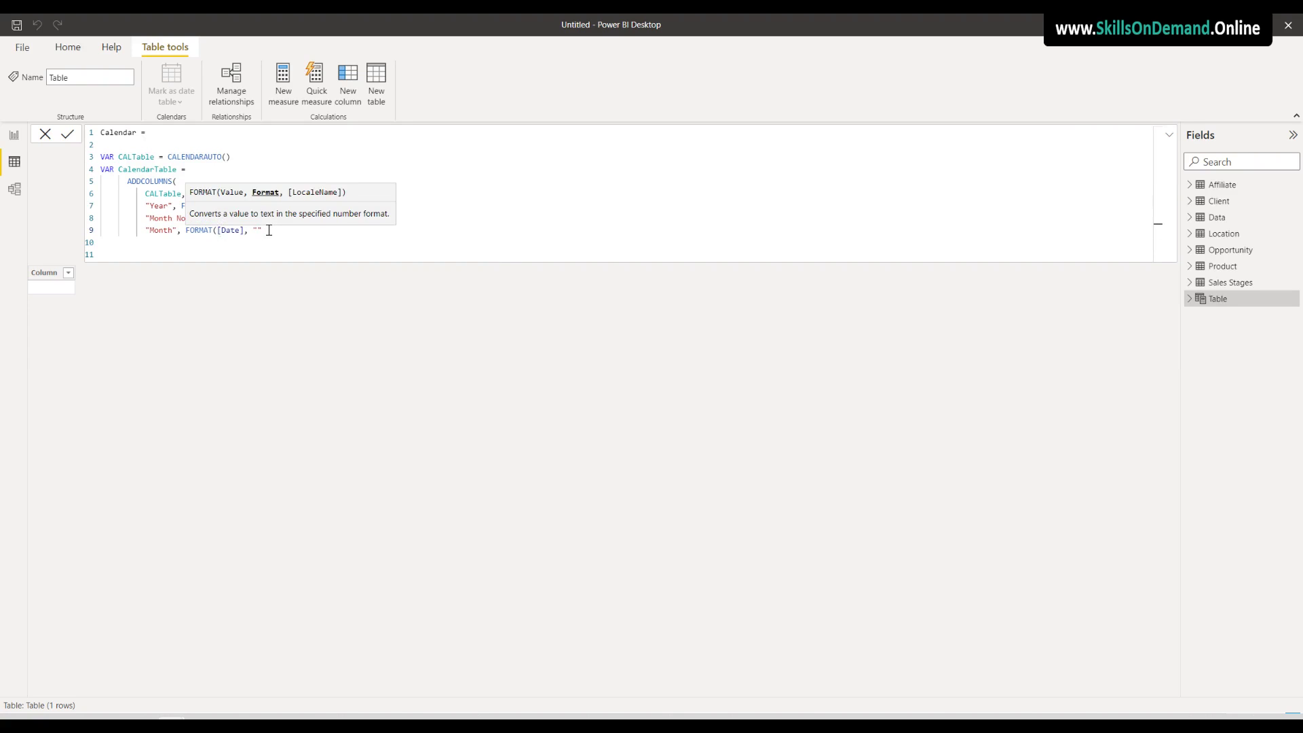
type("mmm")
left_click(323, 228)
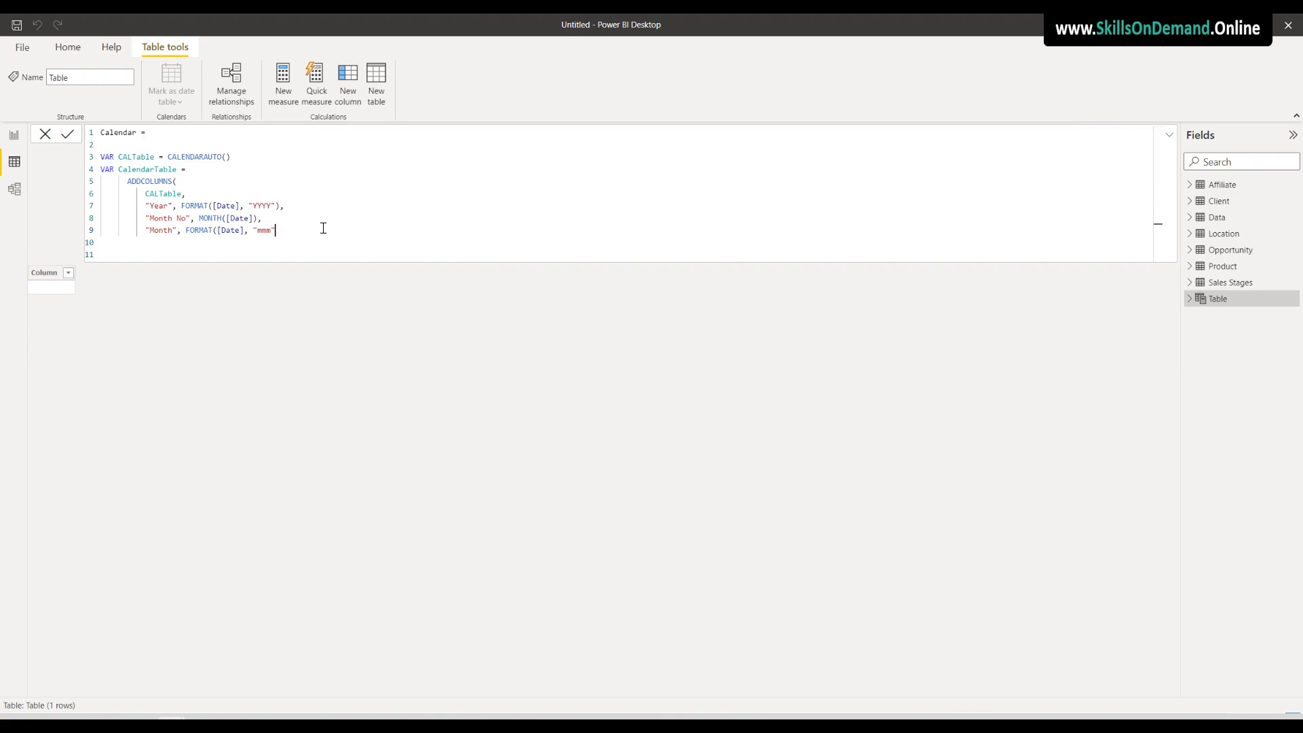
type("))")
End the formula with Return CalendarTable on its own lines
key("Return")
key("Return")
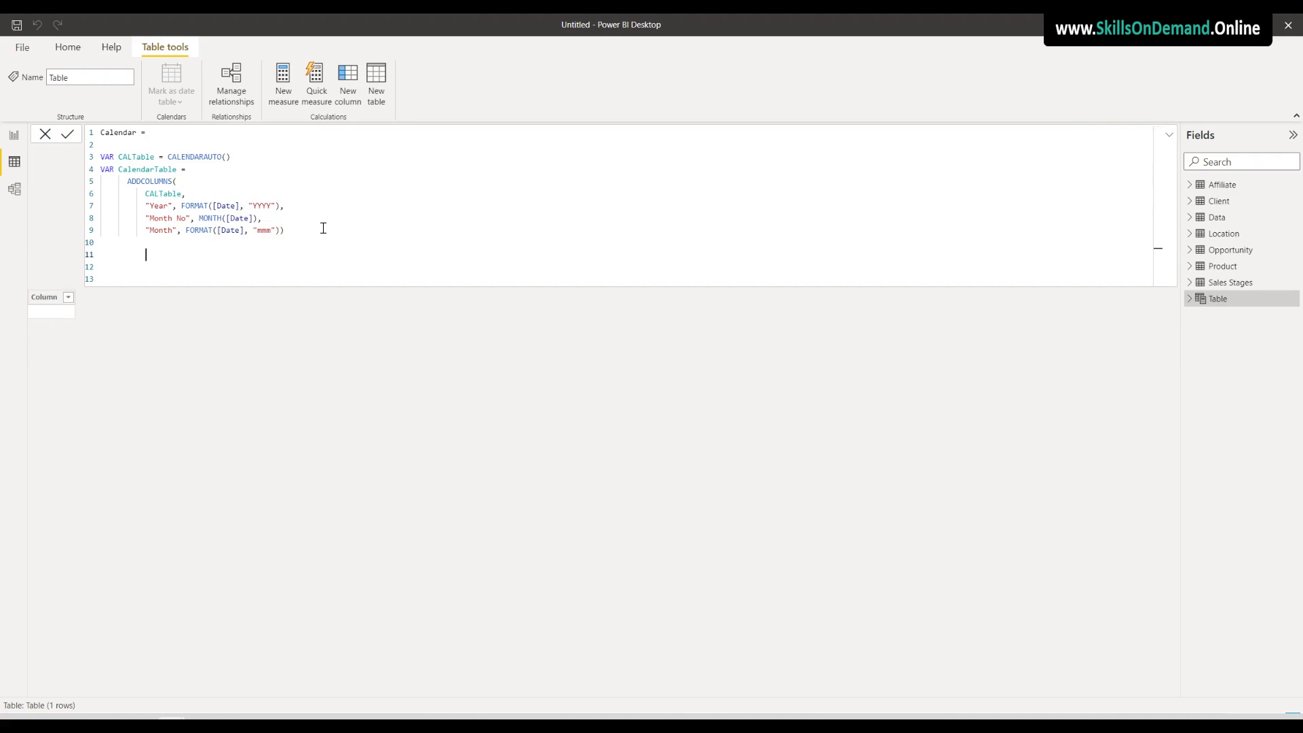
key("BackSpace")
key("BackSpace")
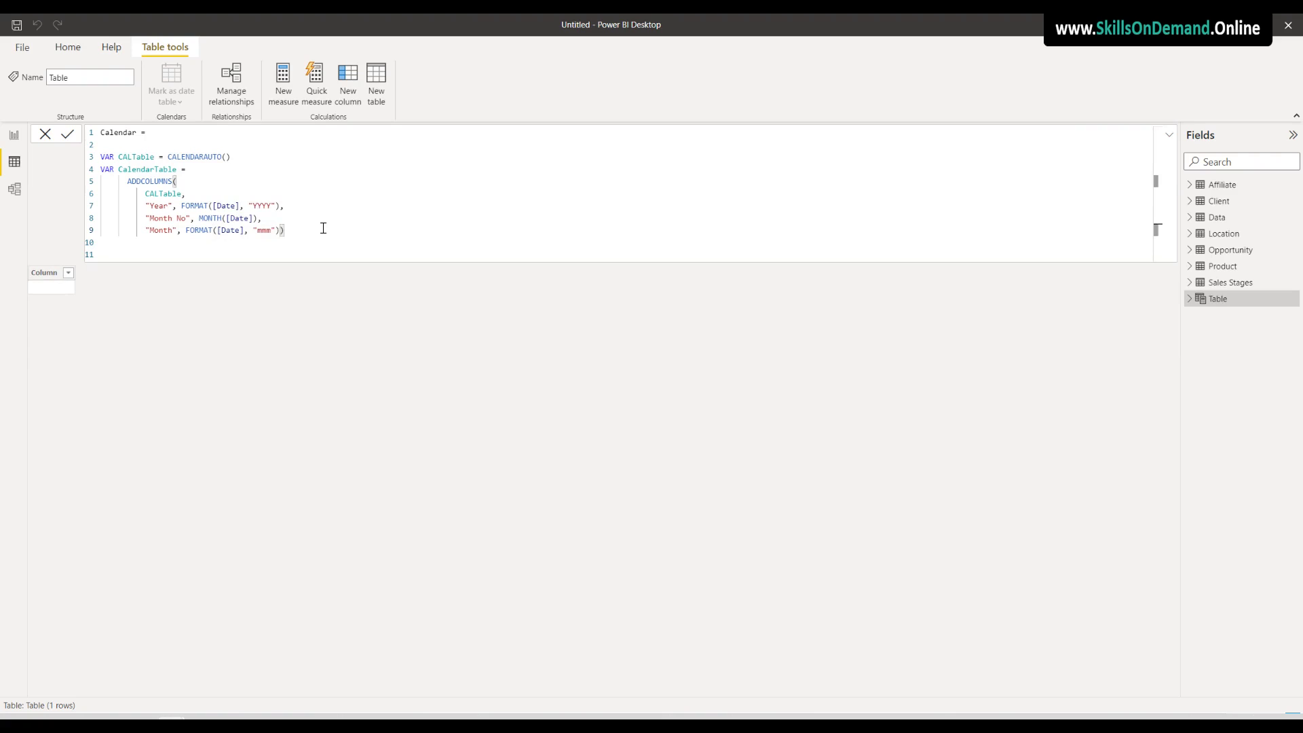
left_click(140, 249)
type("Return")
key("Return")
type("Ca")
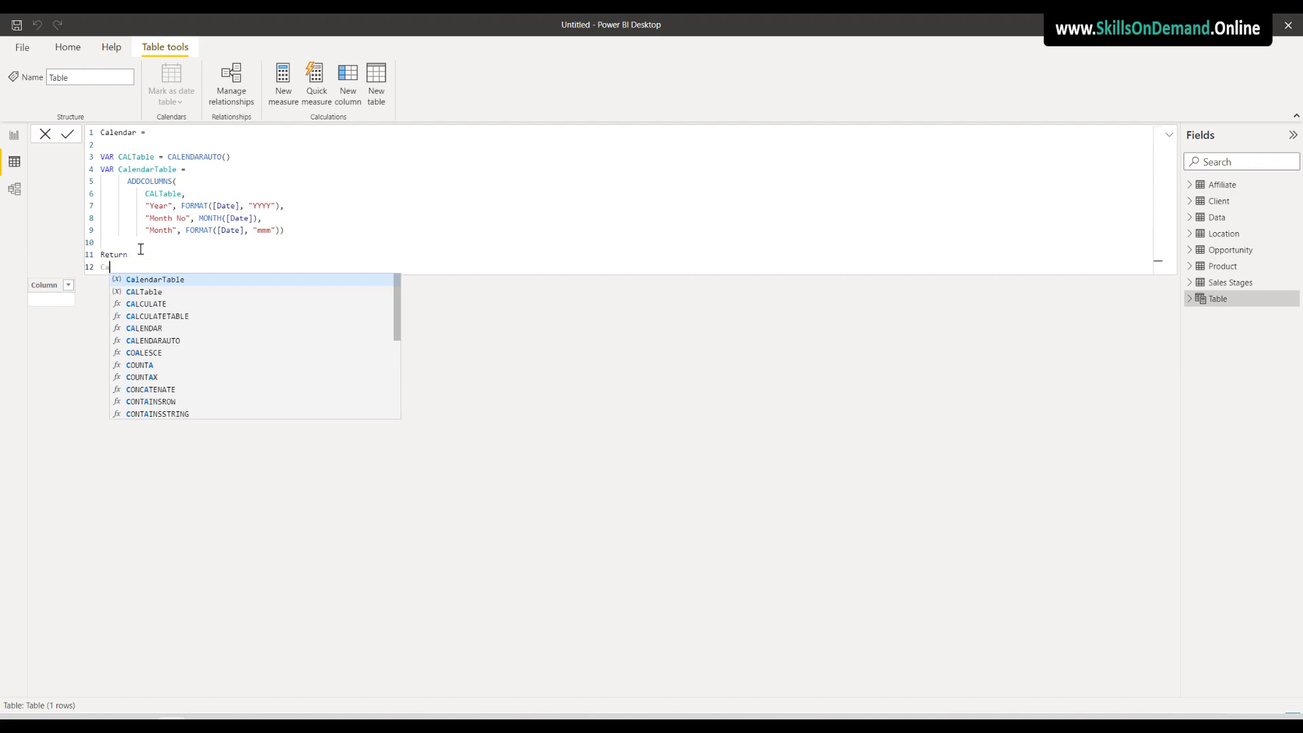
type("lendarTable")
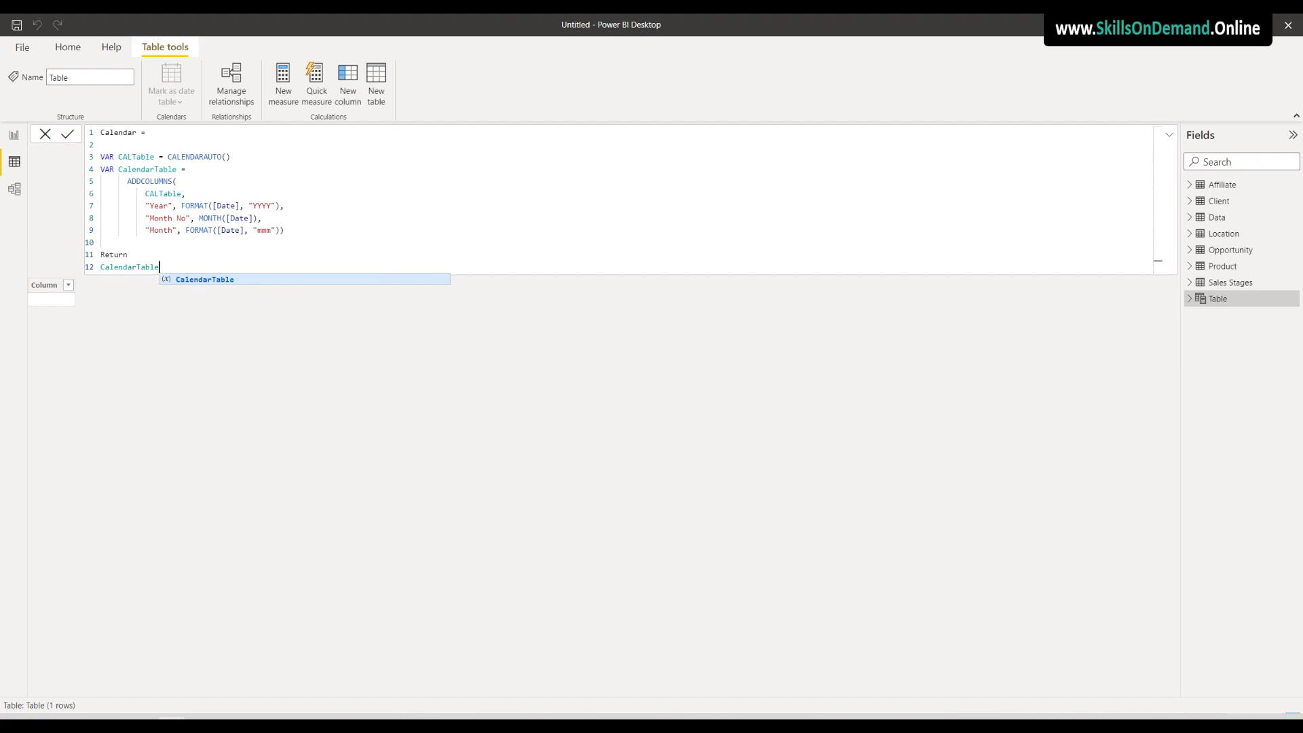
key("Escape")
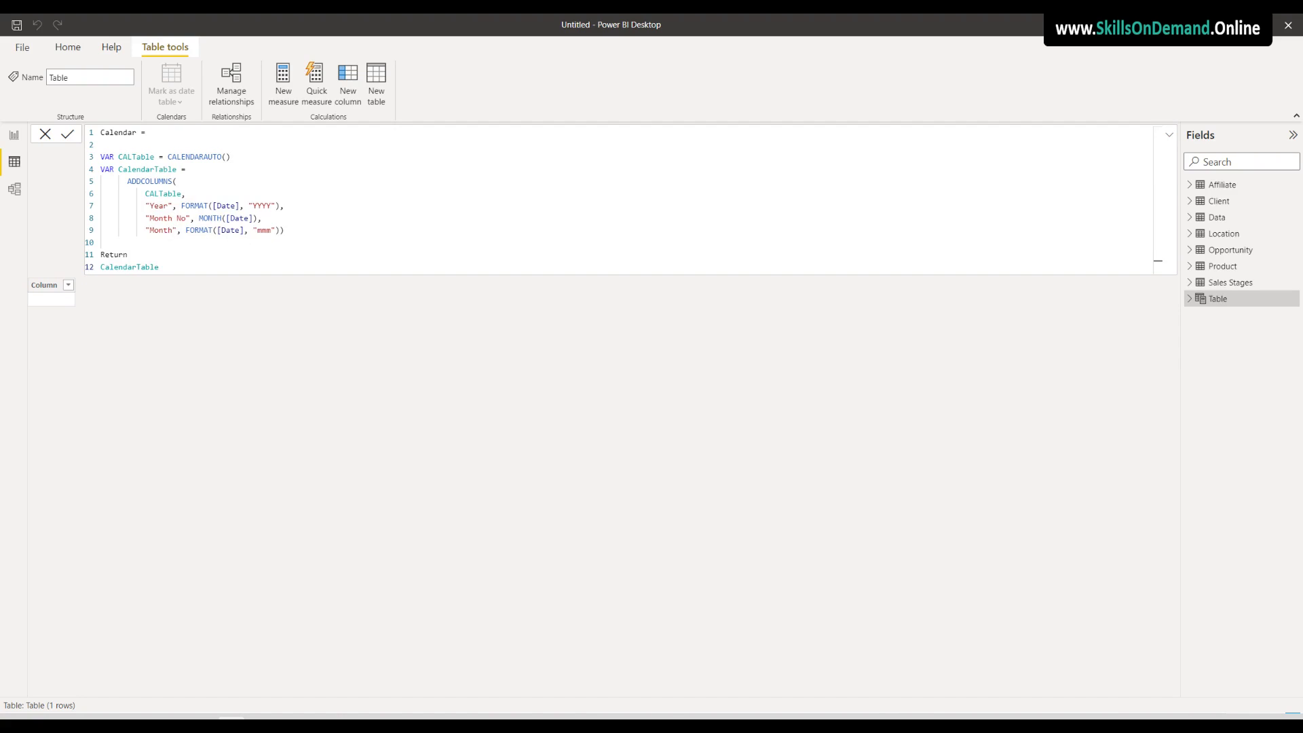
Commit the Calendar formula to create Date, Year, Month No and Month columns, then select Date
left_click(187, 267)
key("Return")
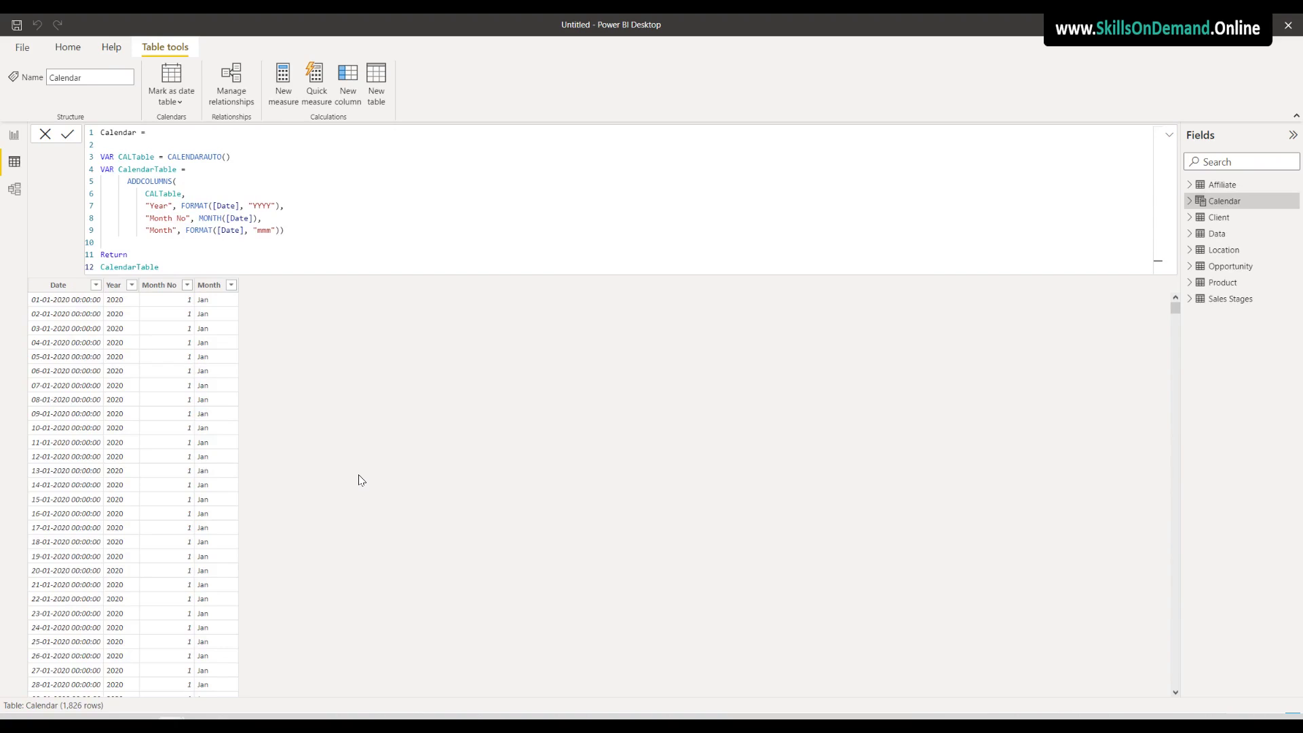
left_click(55, 294)
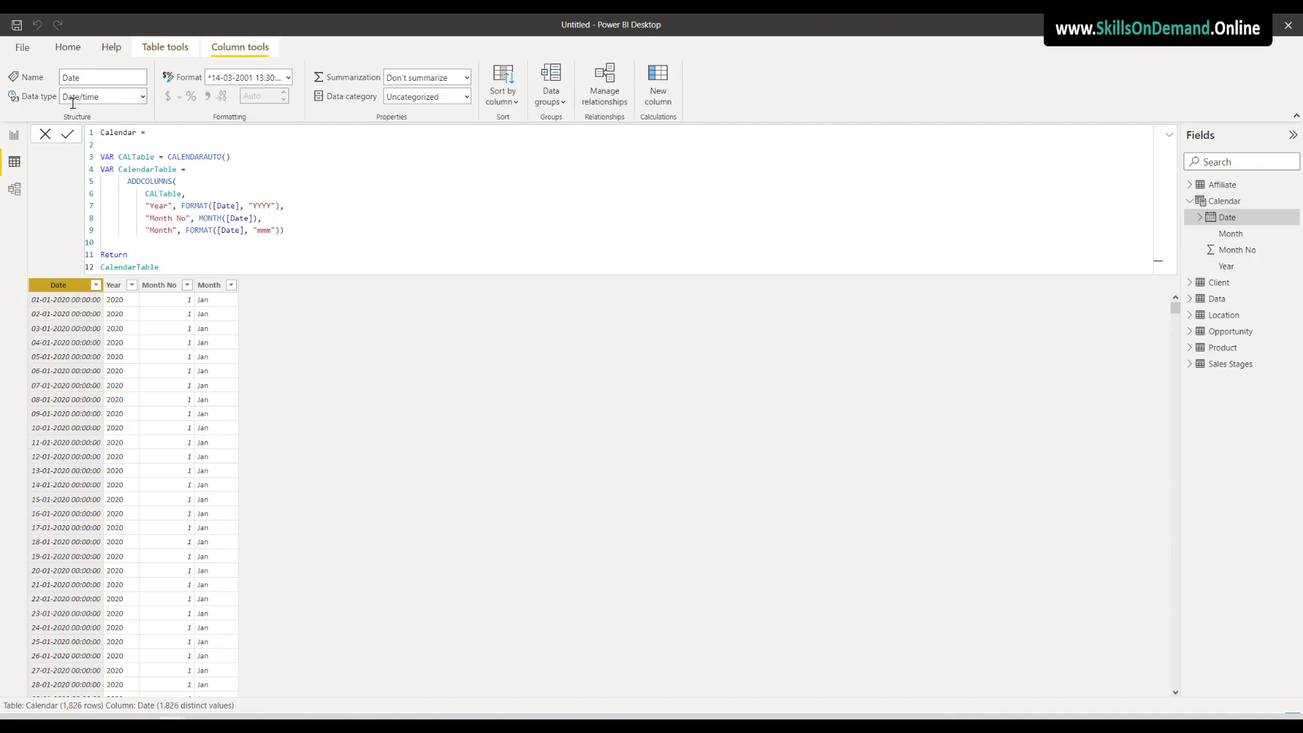
Change the Calendar Date column's data type to Date and collapse the formula bar
left_click(144, 98)
left_click(144, 101)
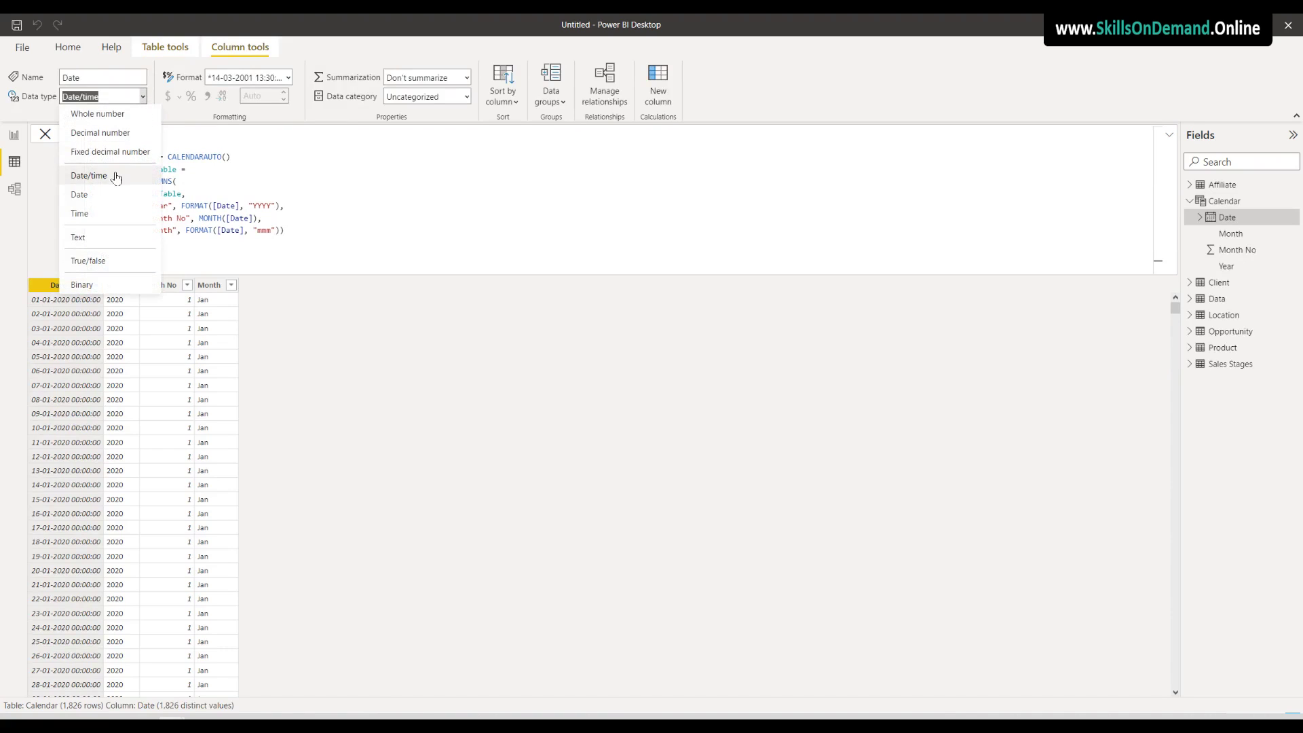
left_click(102, 195)
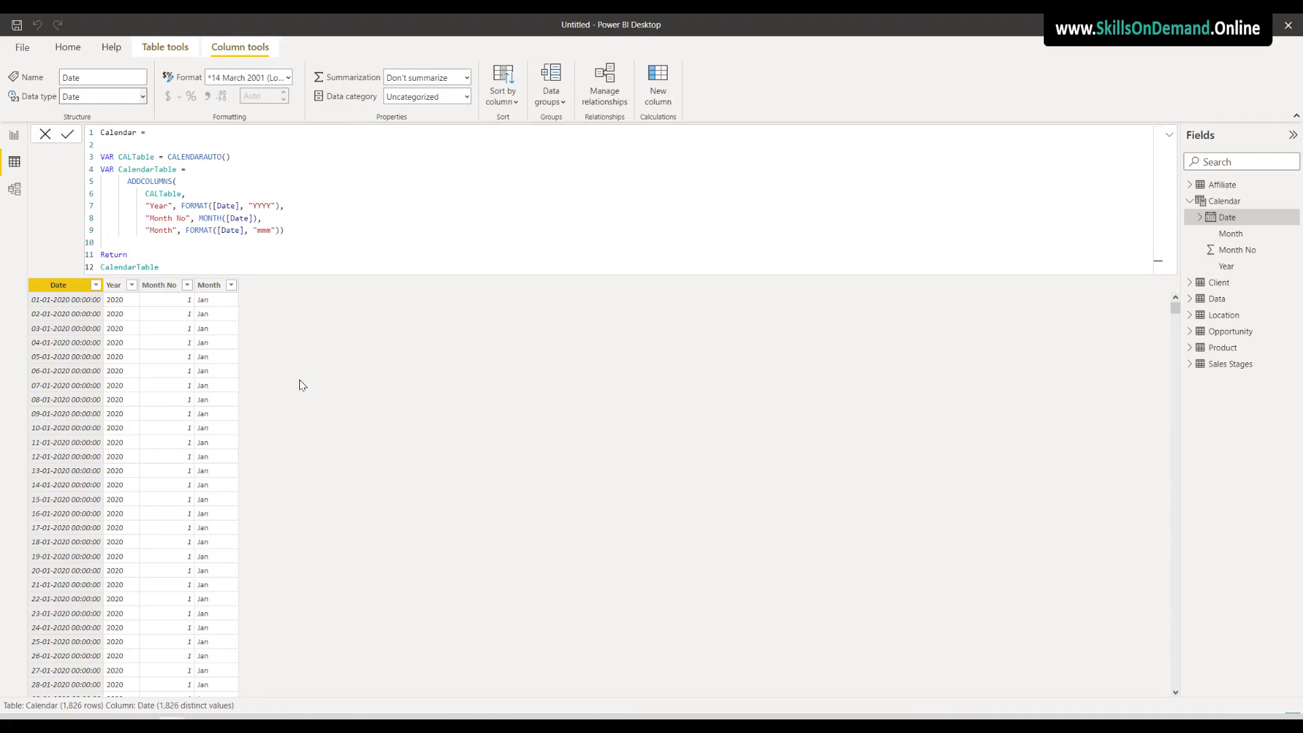
left_click(45, 135)
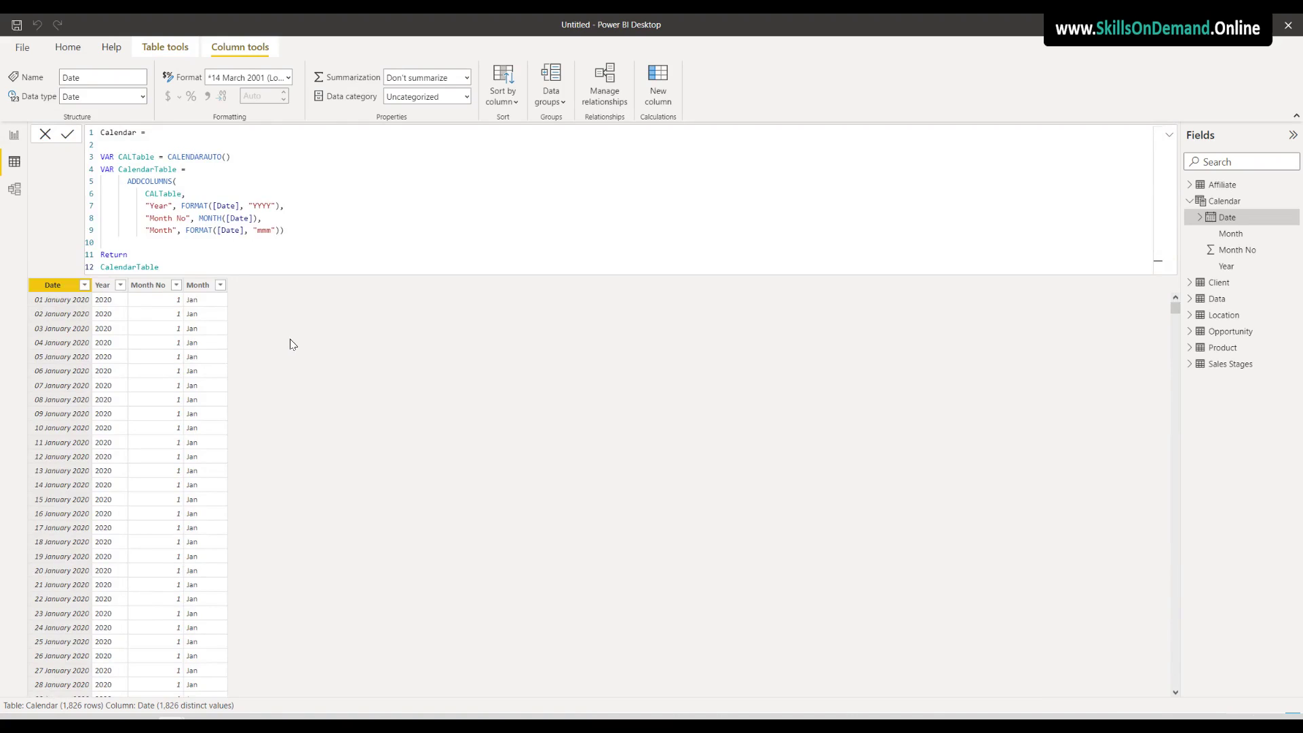
Sort the Month column by the Month No column
left_click(203, 287)
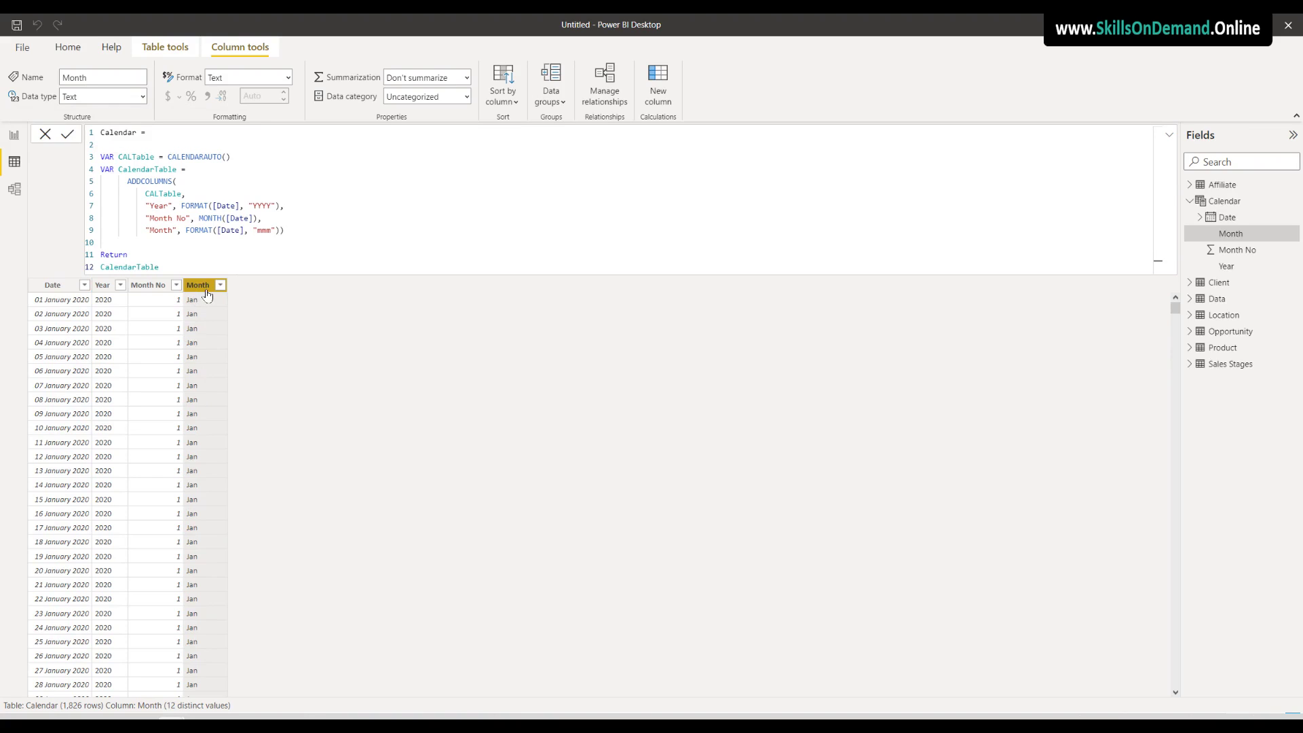
left_click(514, 105)
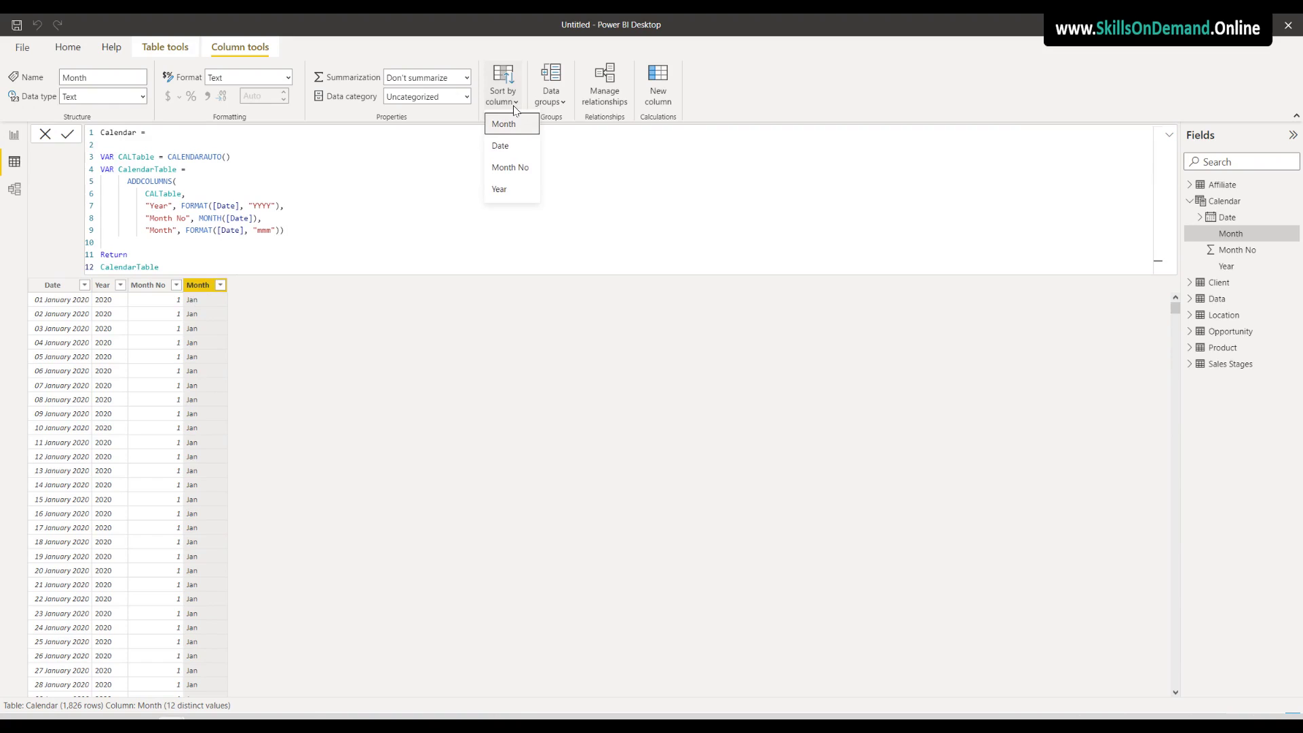
left_click(514, 171)
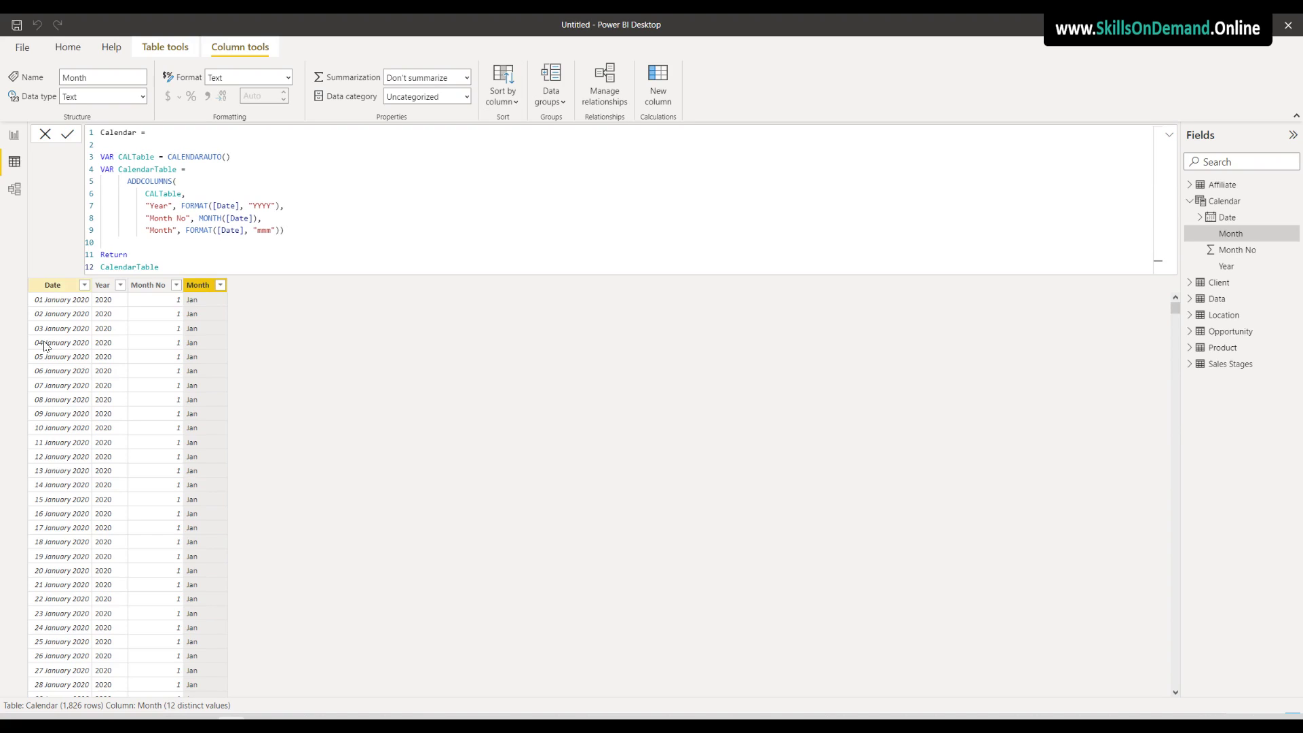
In Model view, move the Calendar table card next to the Product table
left_click(13, 190)
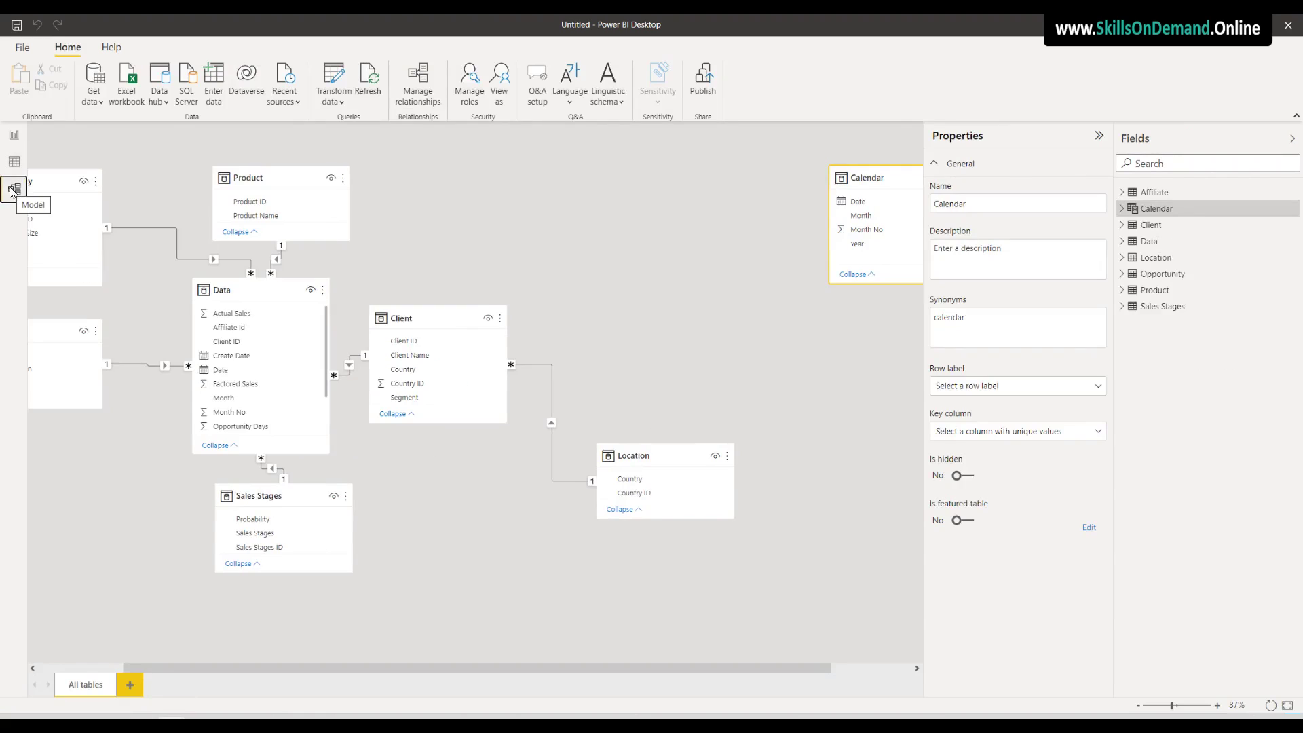
left_click(474, 522)
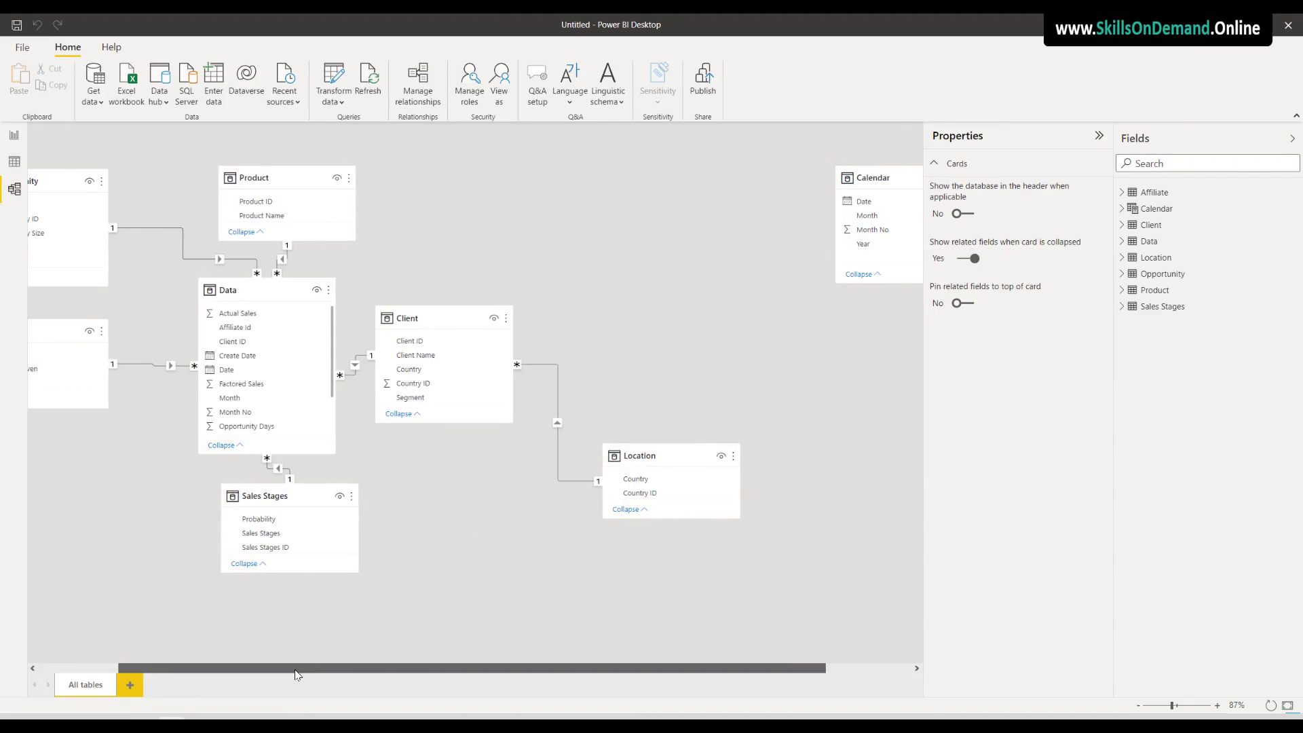
scroll(311, 657, "down", 3)
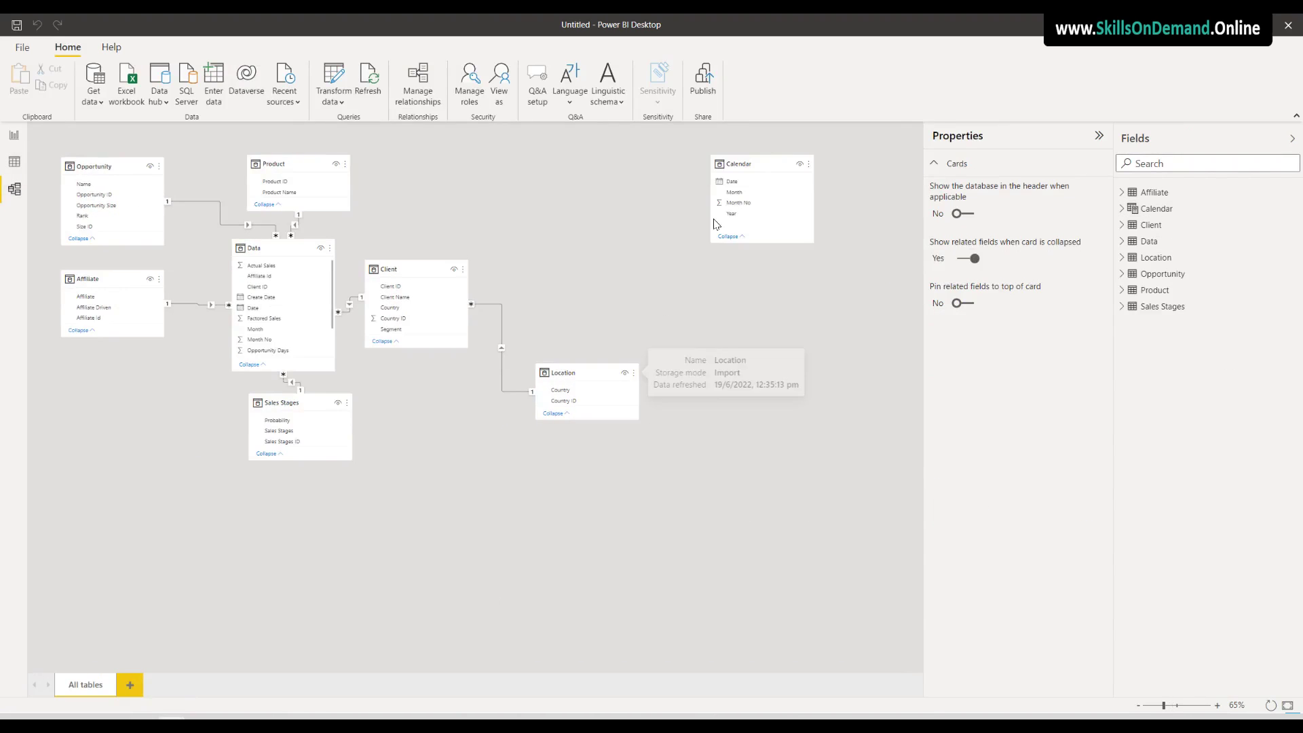
left_click_drag(748, 159, 475, 155)
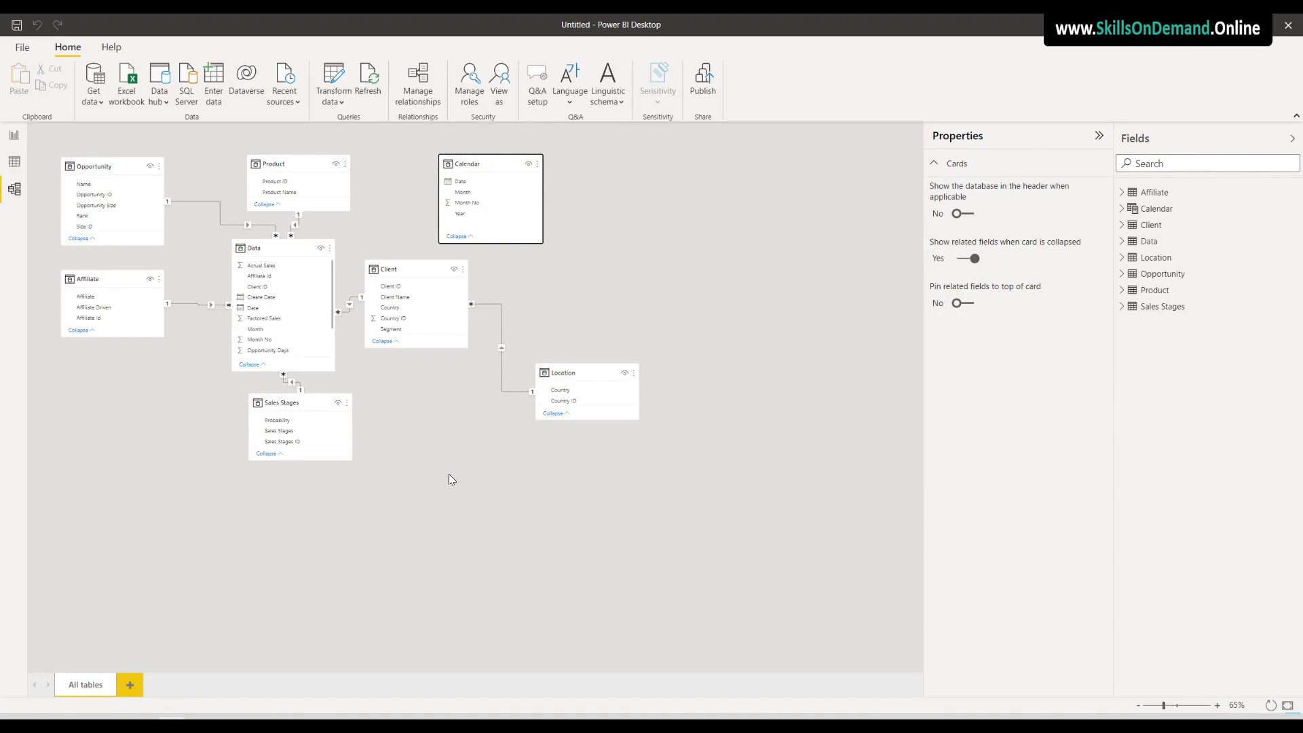
scroll(449, 474, "up", 3)
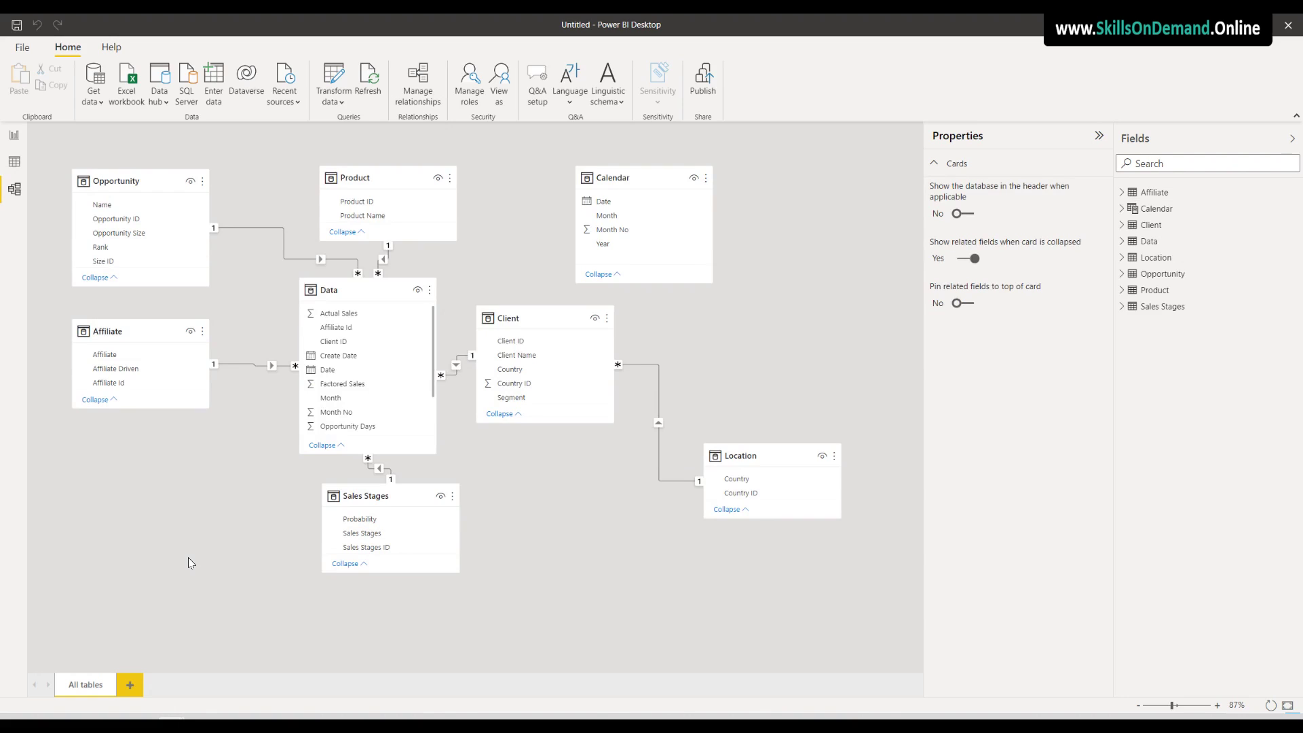
Delete the Client-Location, Affiliate, Client ID, Opportunity ID, Product ID and Sales Stages ID relationships
left_click(419, 87)
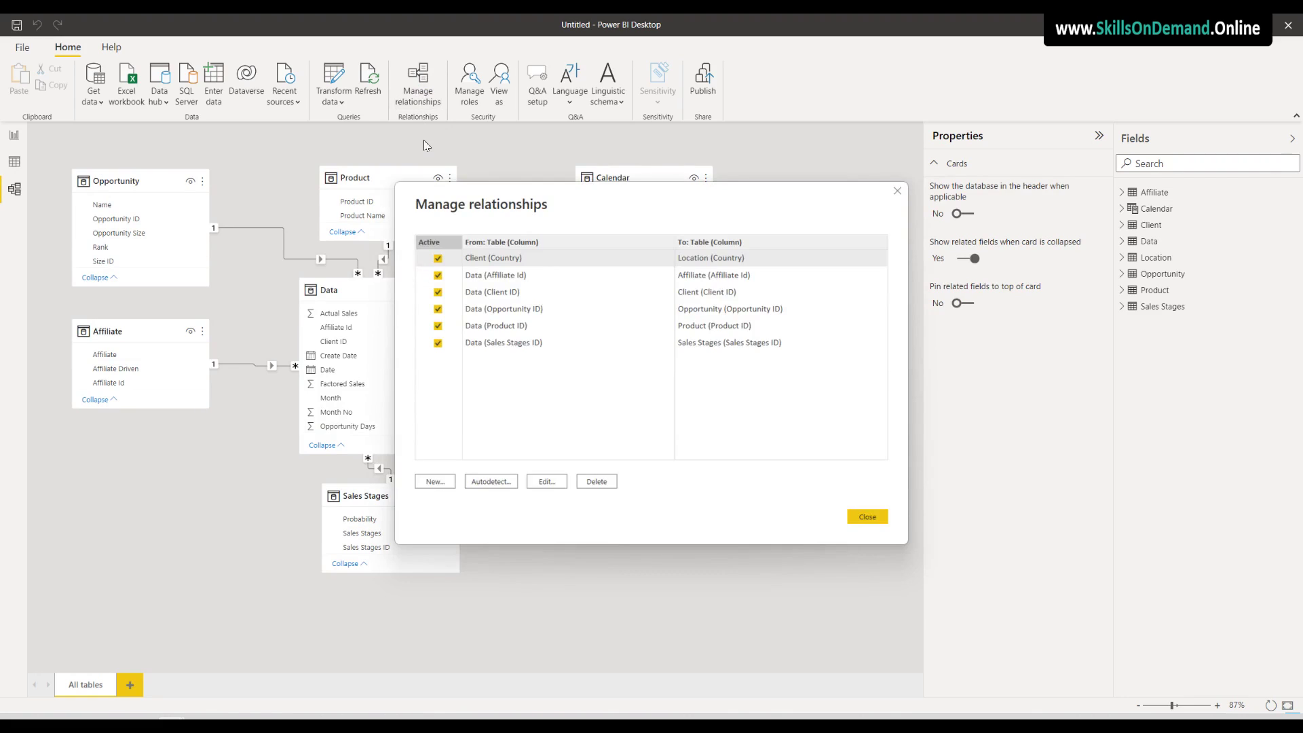
left_click(590, 483)
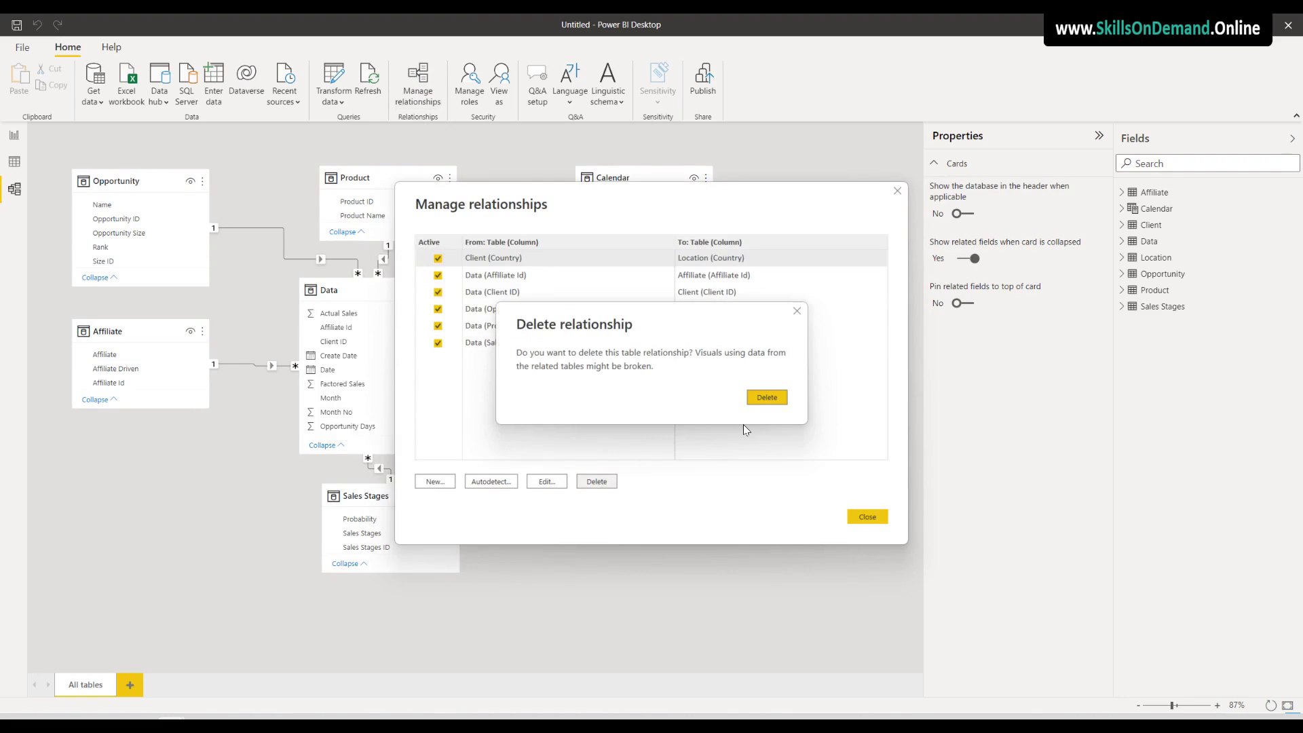
left_click(767, 397)
left_click(598, 482)
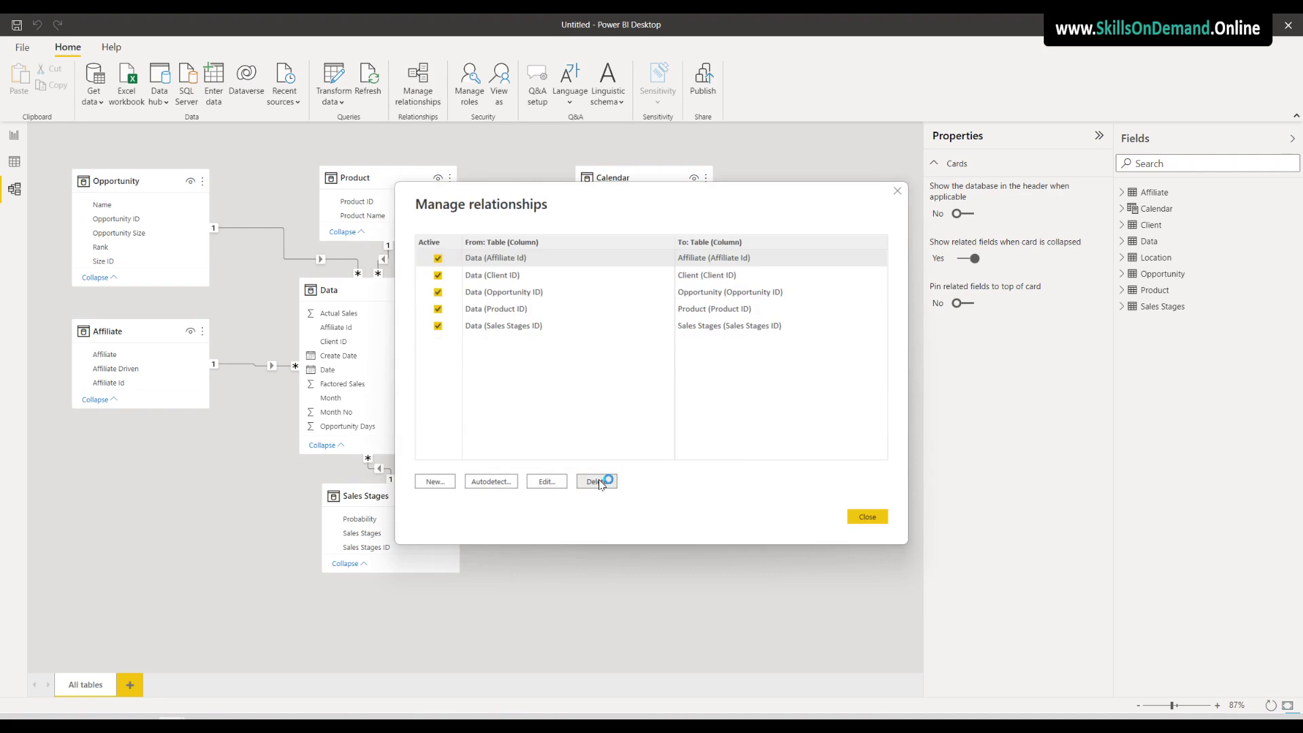
left_click(761, 397)
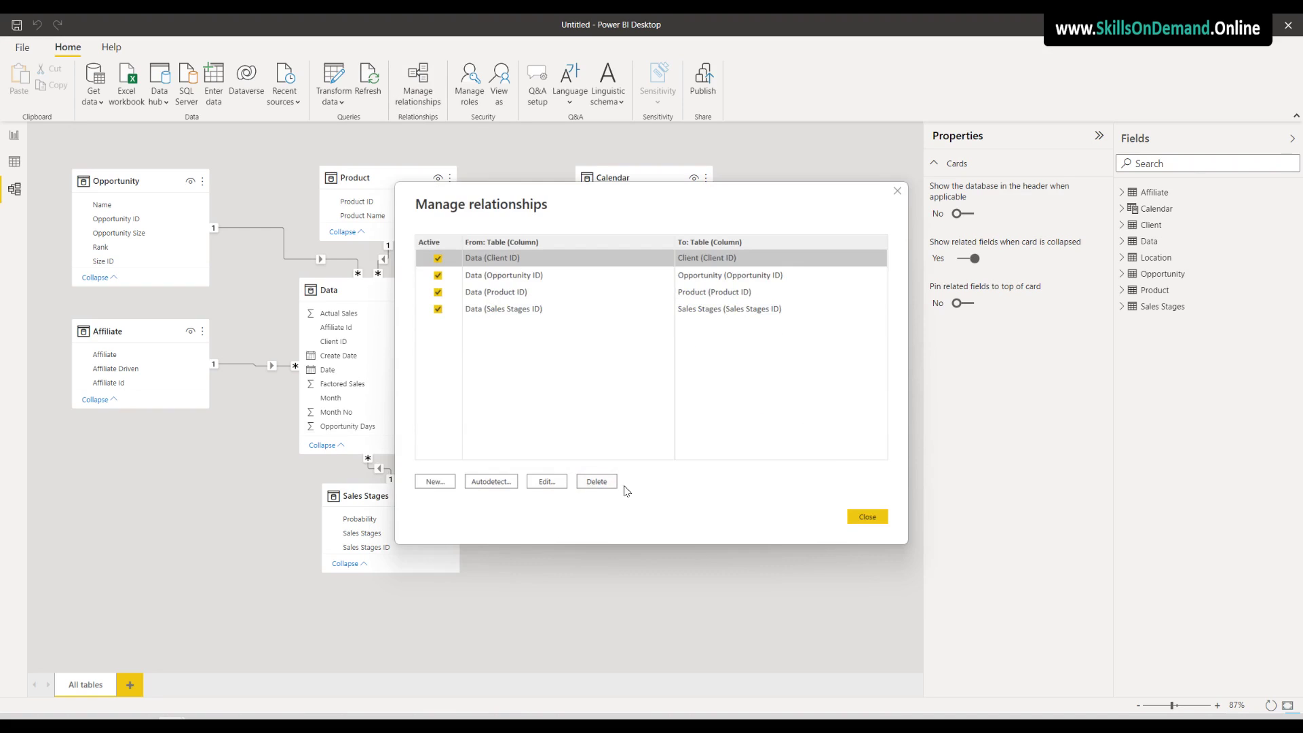
left_click(597, 481)
left_click(762, 398)
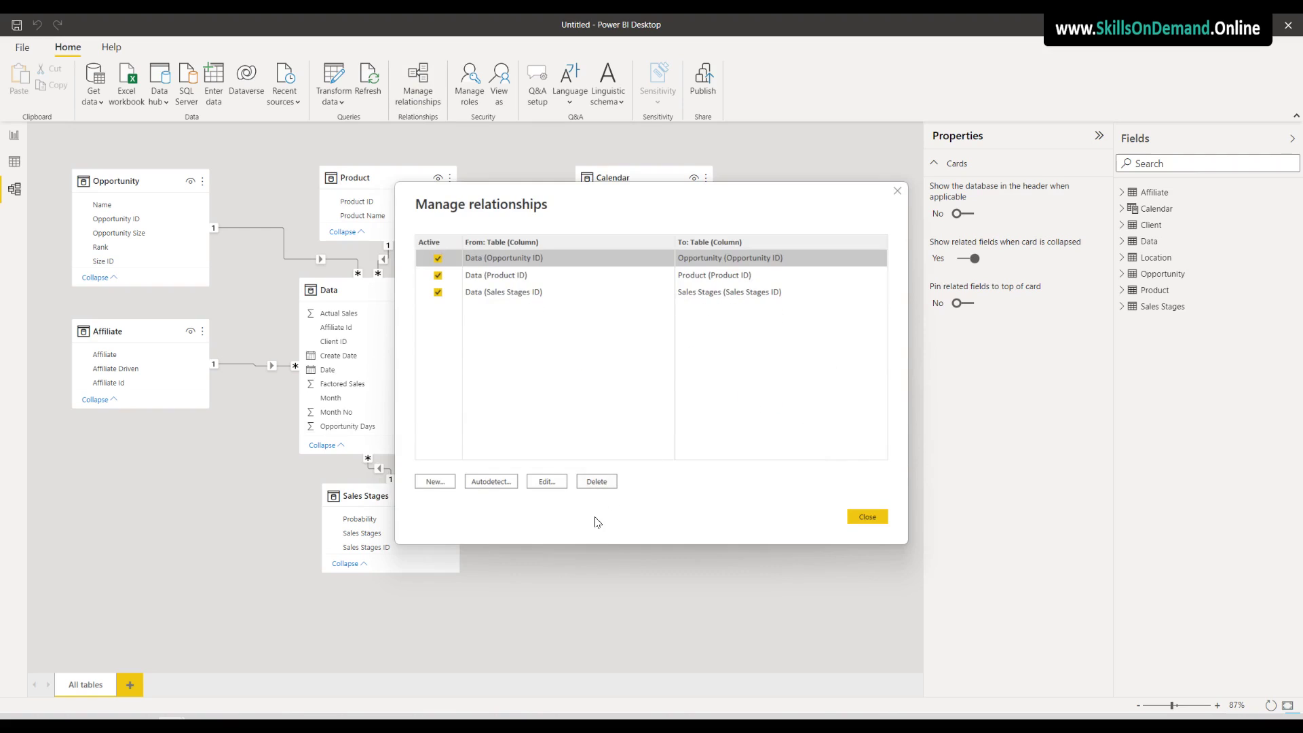
left_click(597, 481)
left_click(766, 398)
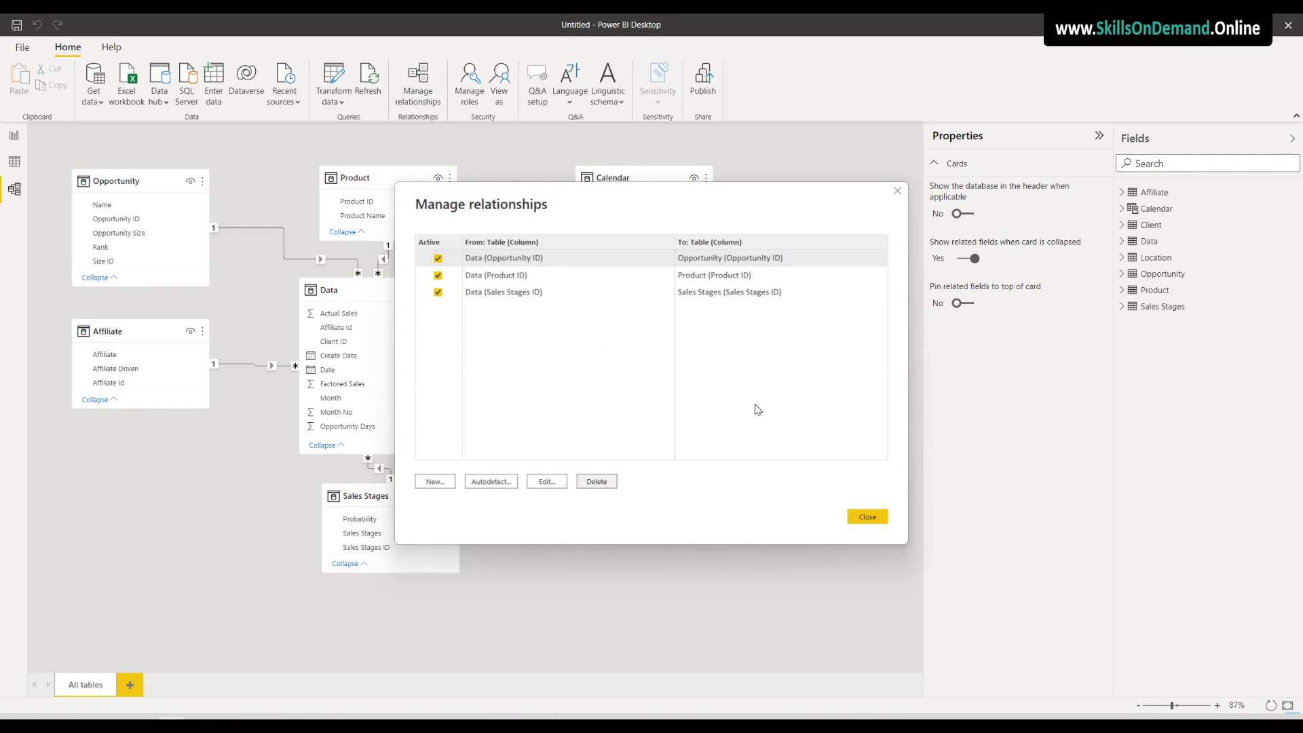
left_click(597, 482)
left_click(766, 397)
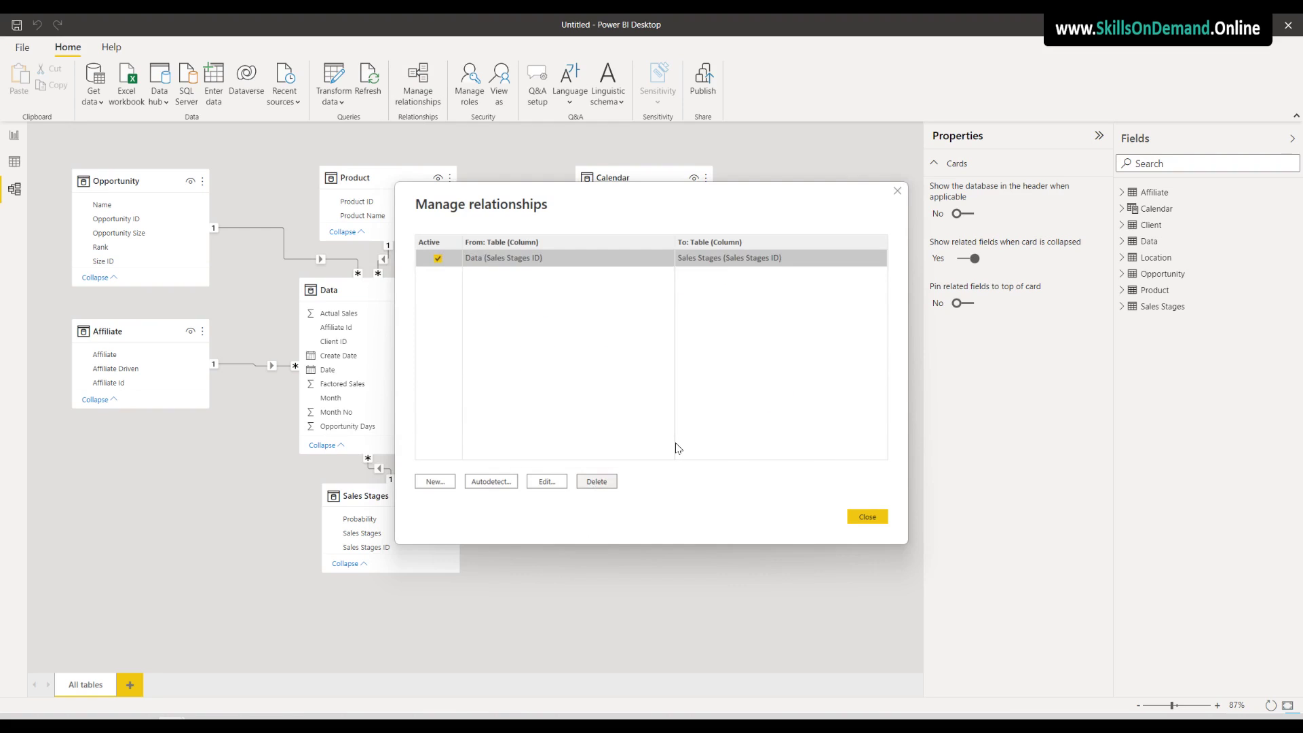
left_click(597, 481)
left_click(763, 400)
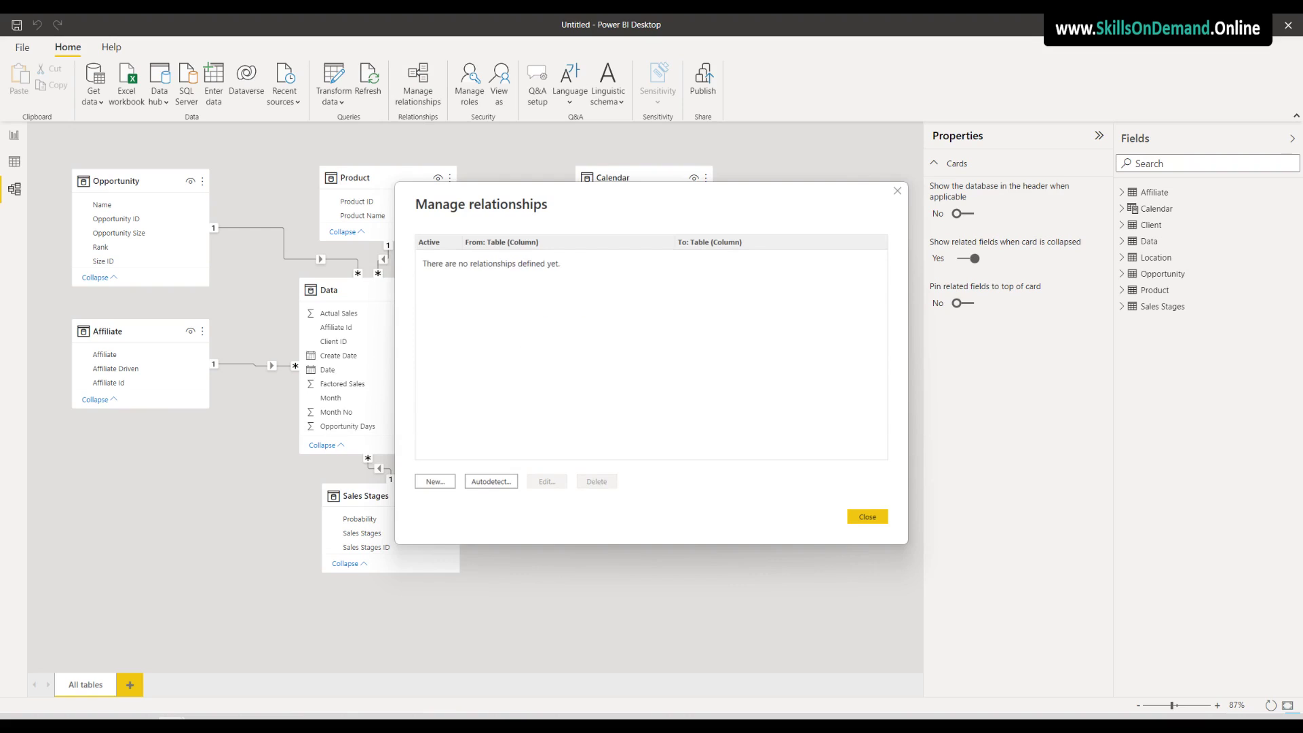
left_click(868, 518)
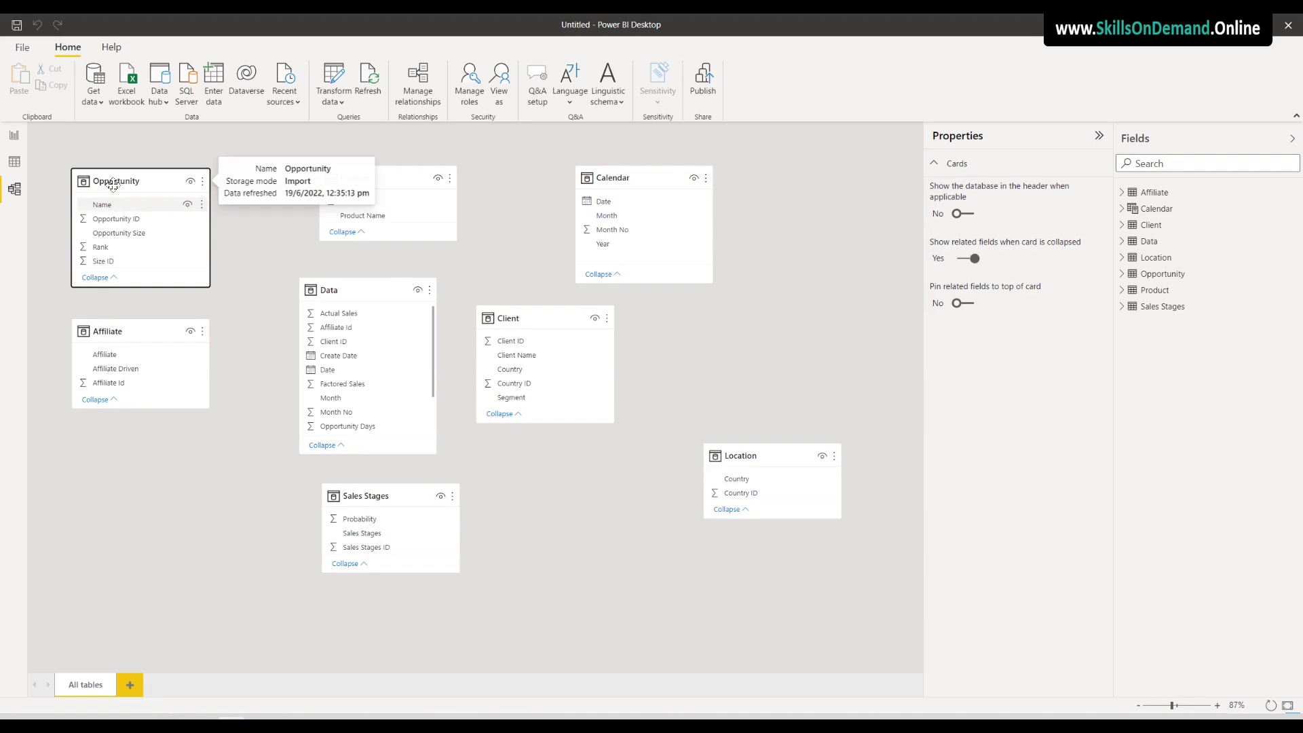
Place Calendar top-left with Product beside it and Data below, resizing the Calendar and Data cards
left_click_drag(116, 181, 631, 548)
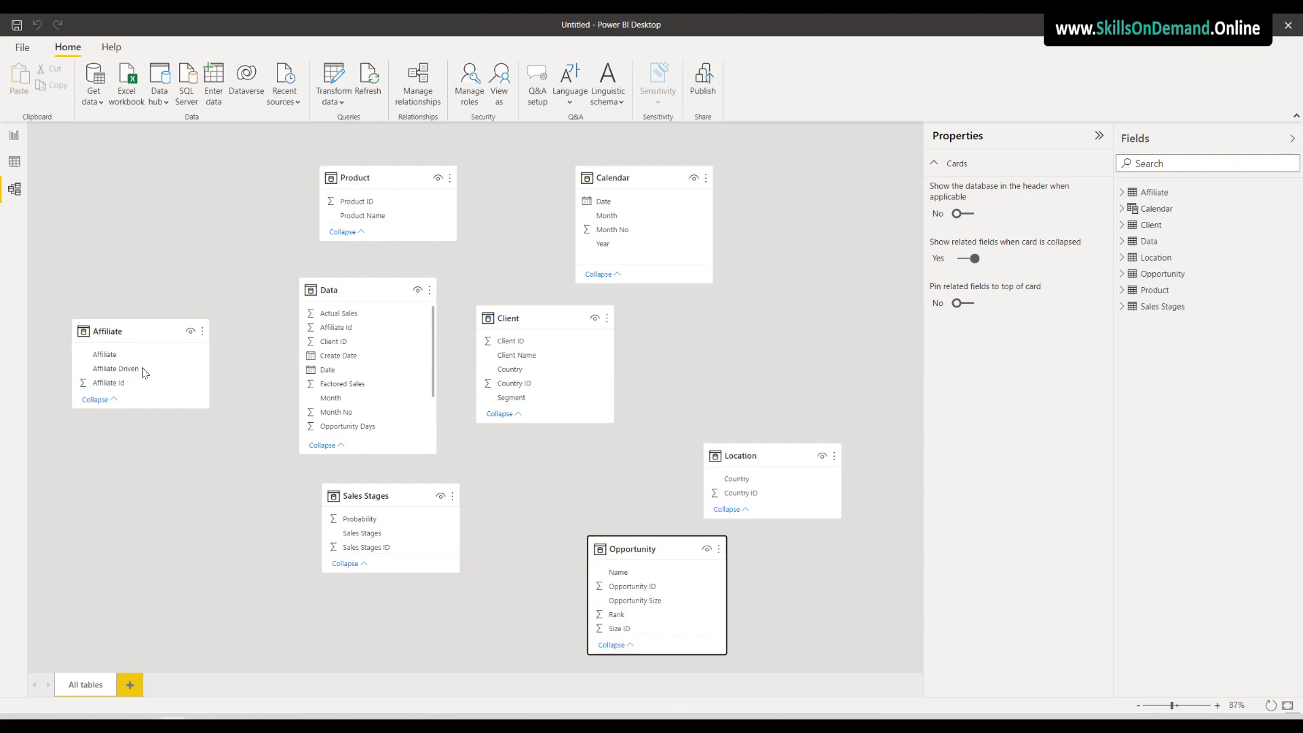
left_click_drag(117, 325, 736, 313)
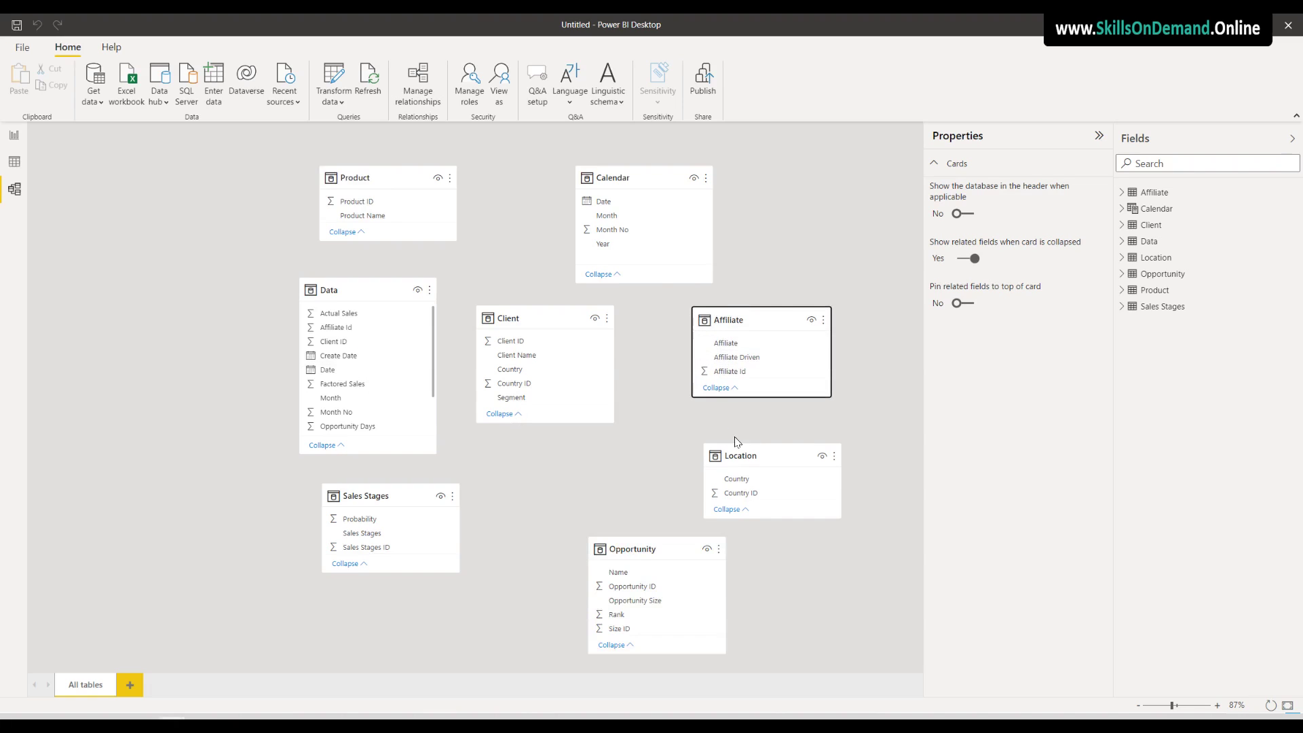
left_click_drag(611, 176, 77, 173)
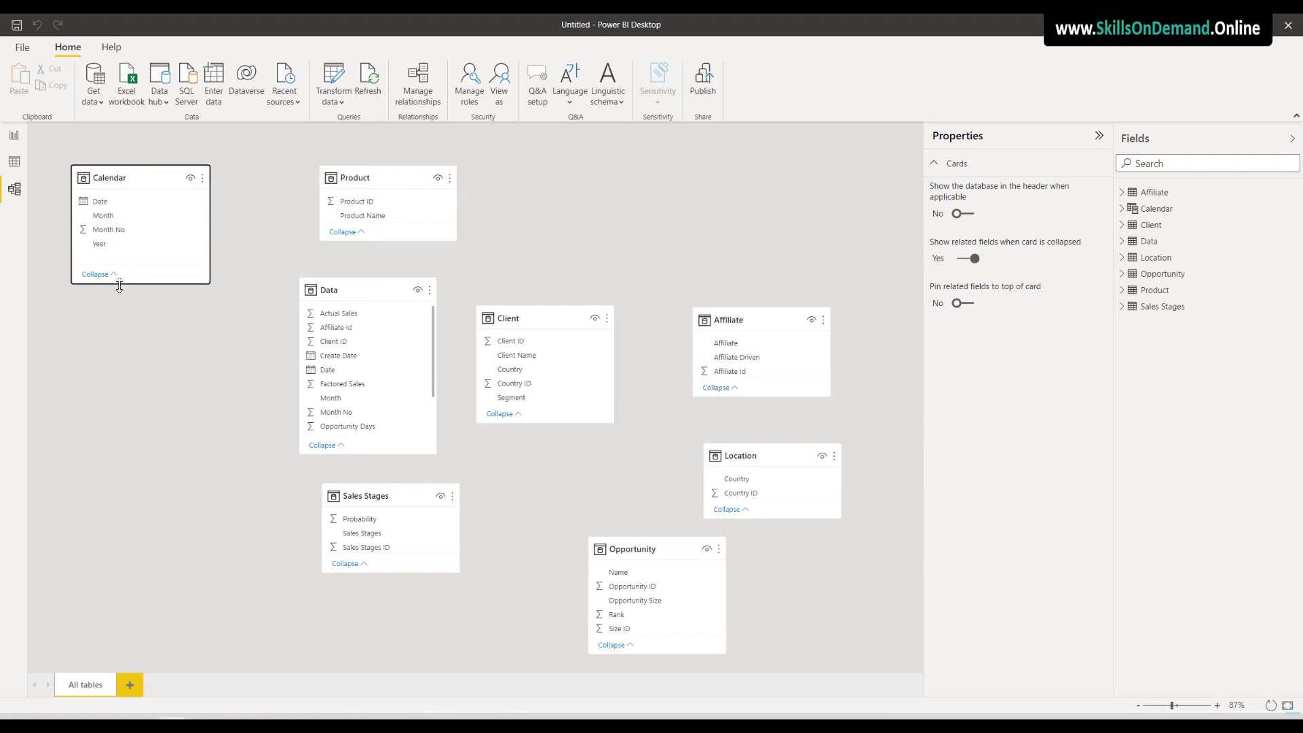
left_click_drag(114, 284, 114, 277)
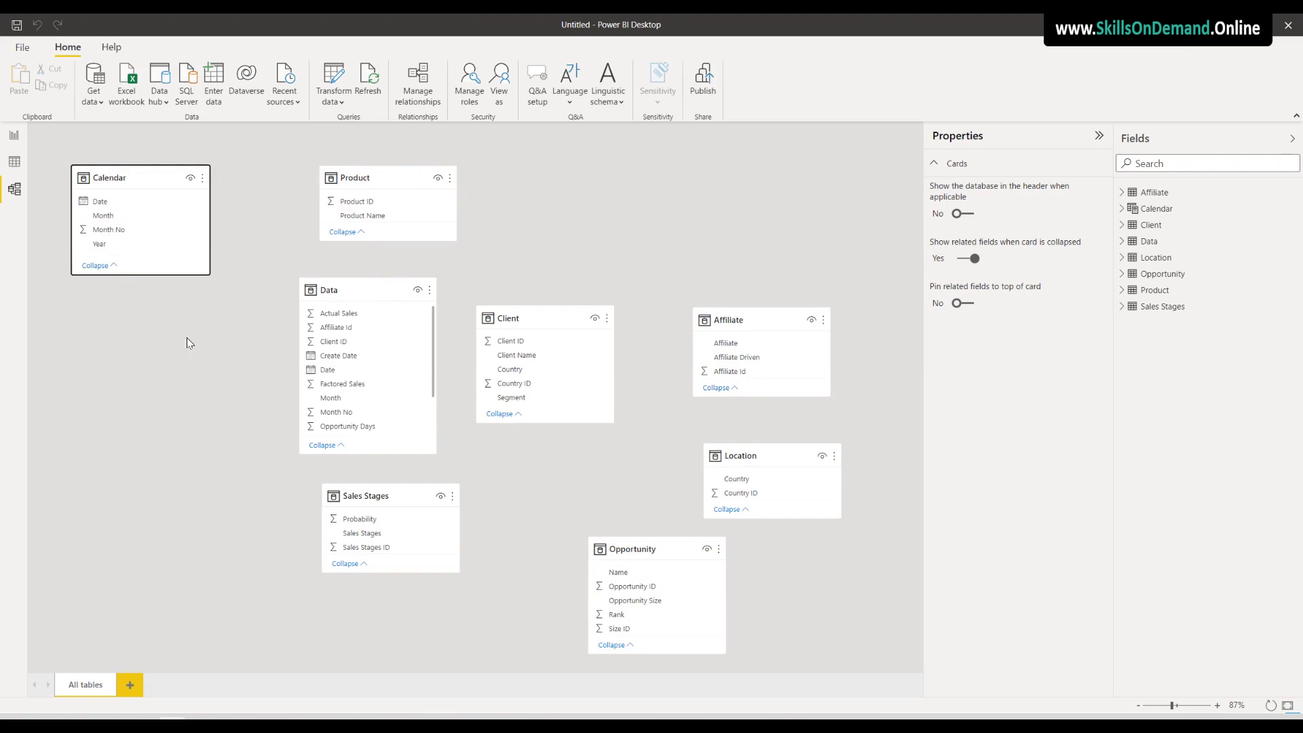
left_click(196, 386)
left_click_drag(354, 178, 302, 159)
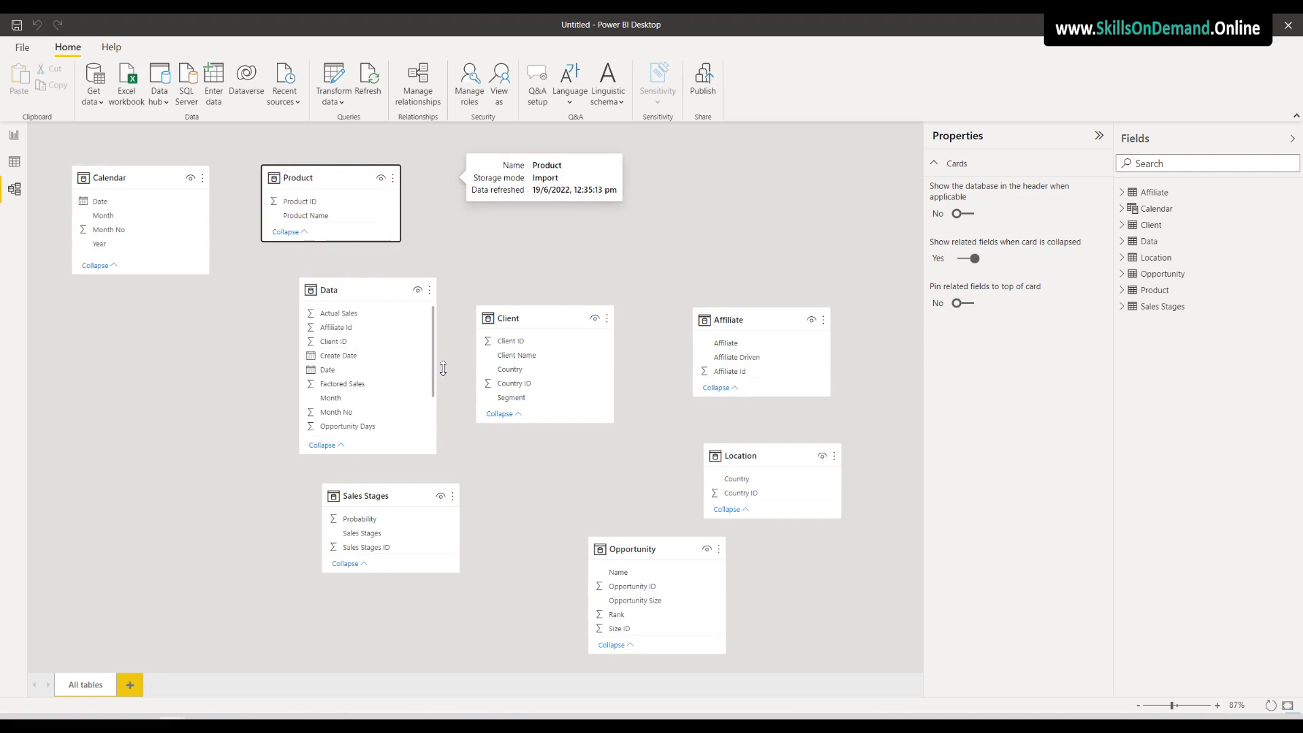
left_click_drag(326, 313, 318, 277)
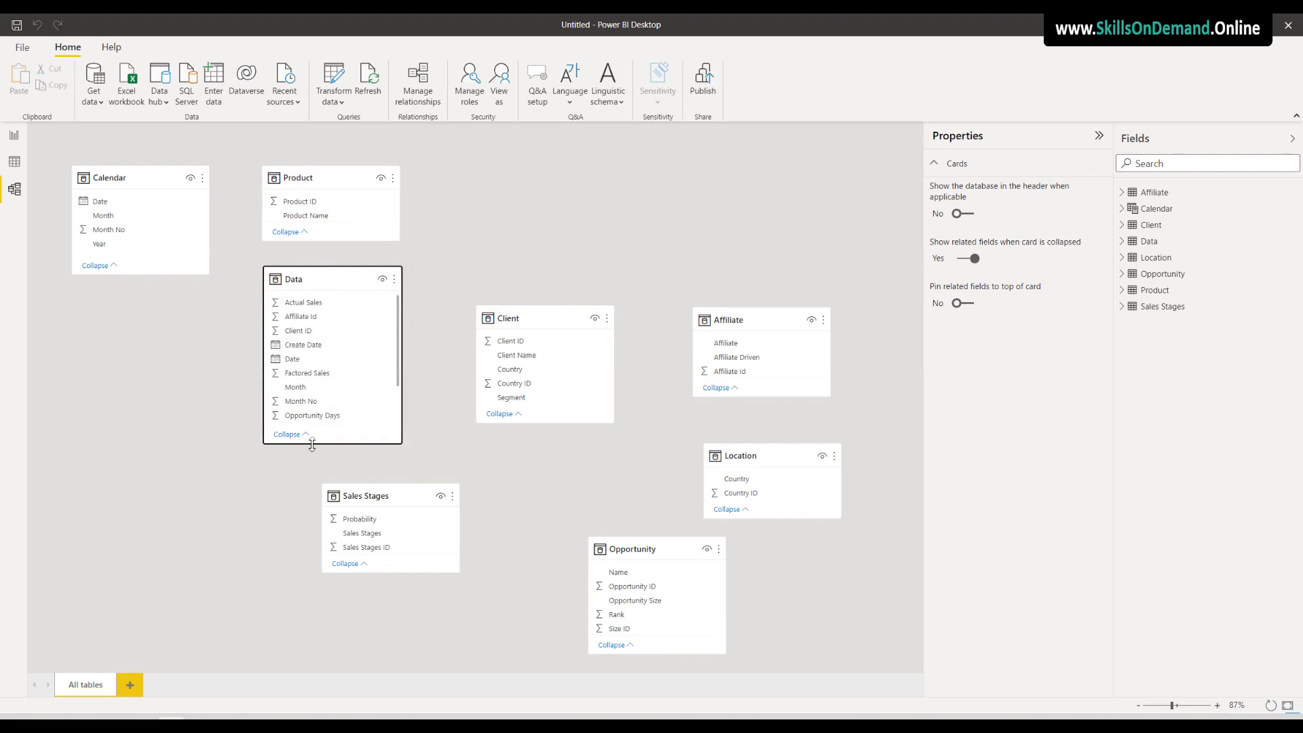
left_click_drag(311, 444, 879, 197)
Put Affiliate above Client, Sales Stages below it, Opportunity on top with Location beneath, and hide Properties
left_click_drag(715, 311, 491, 167)
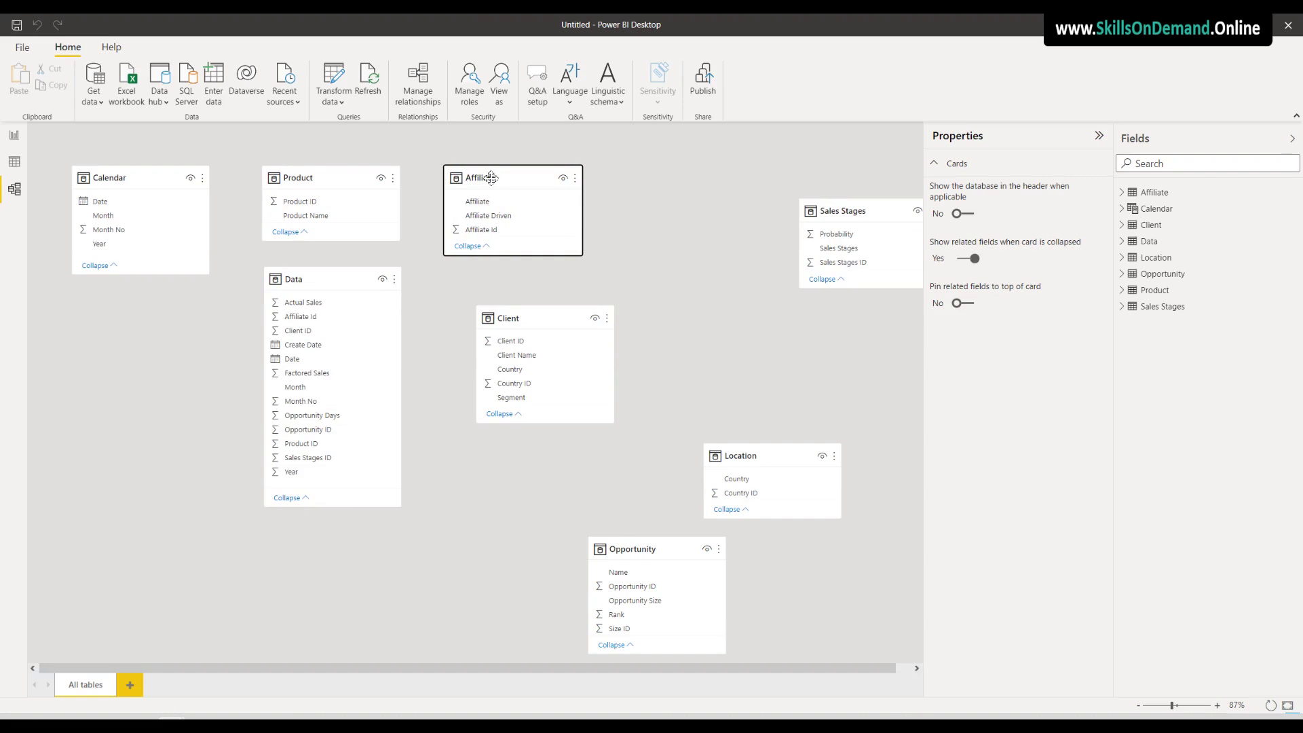
left_click_drag(505, 319, 472, 292)
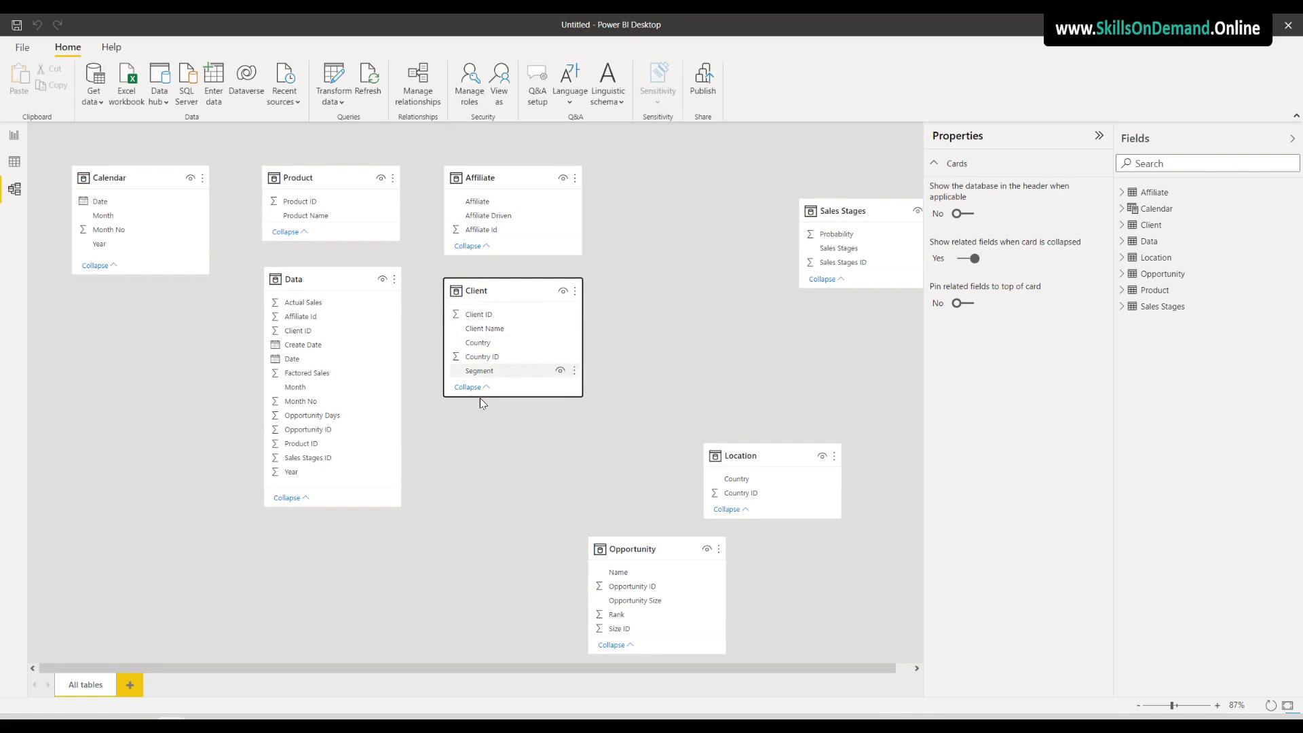
left_click_drag(478, 395, 481, 392)
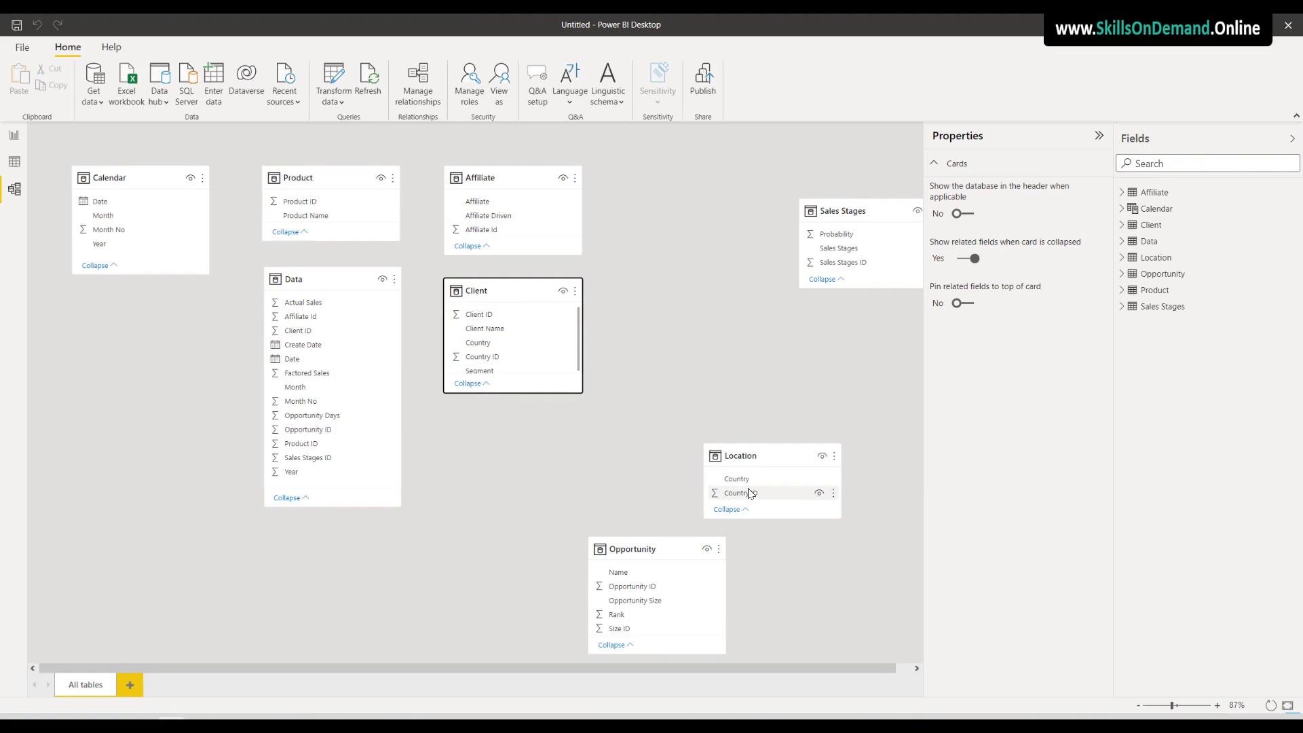
left_click_drag(819, 209, 475, 429)
left_click_drag(648, 546, 681, 178)
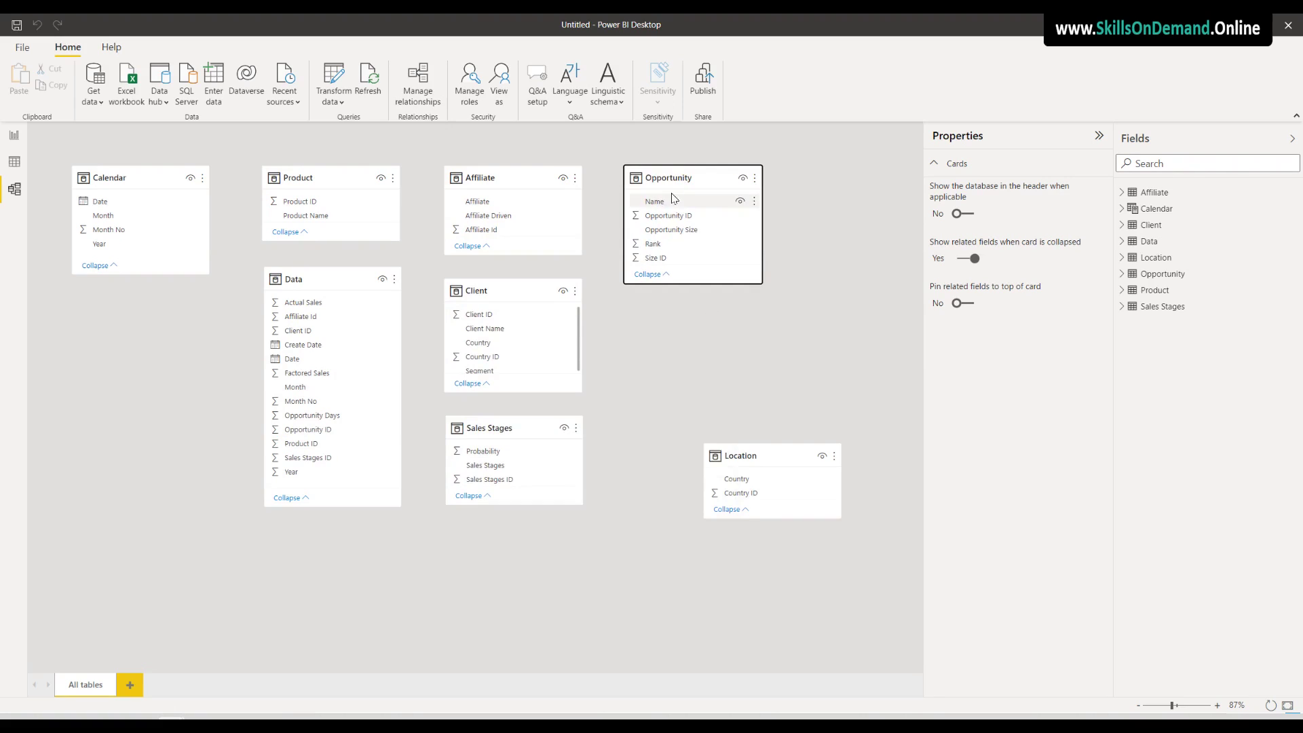
left_click_drag(734, 455, 660, 323)
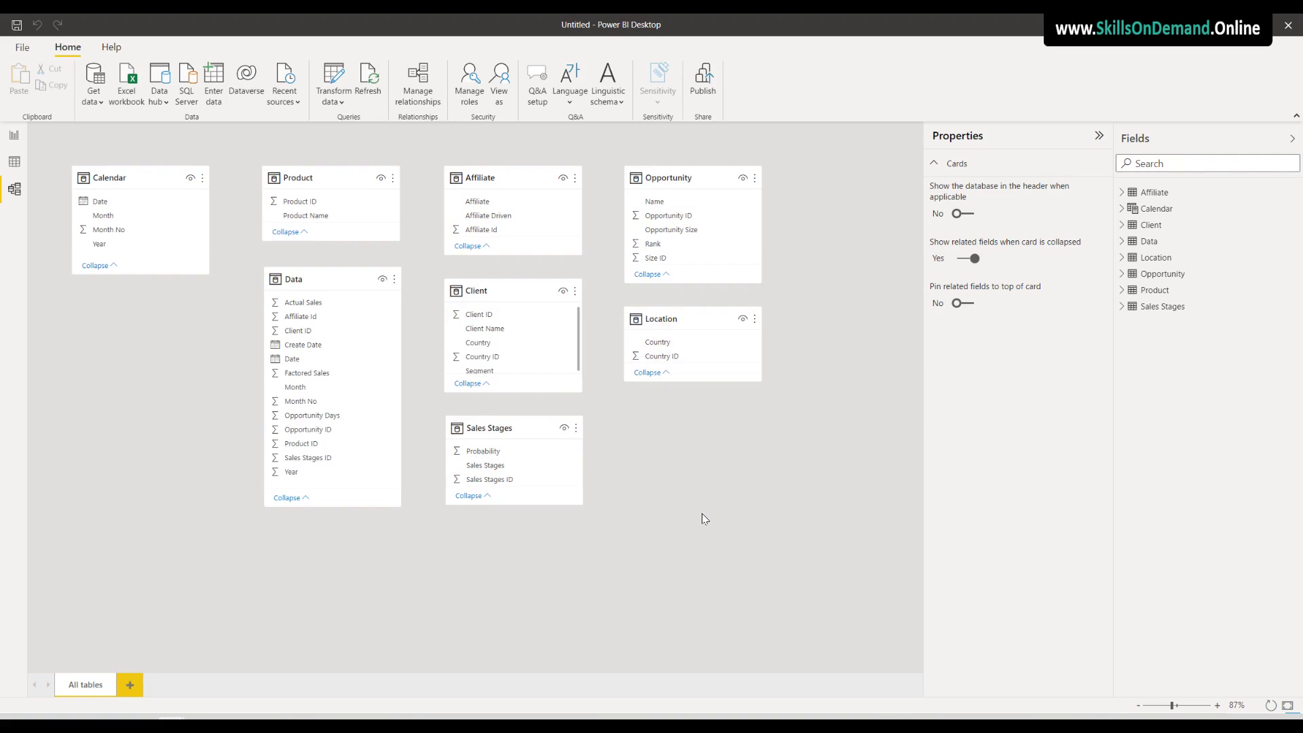
left_click(1099, 135)
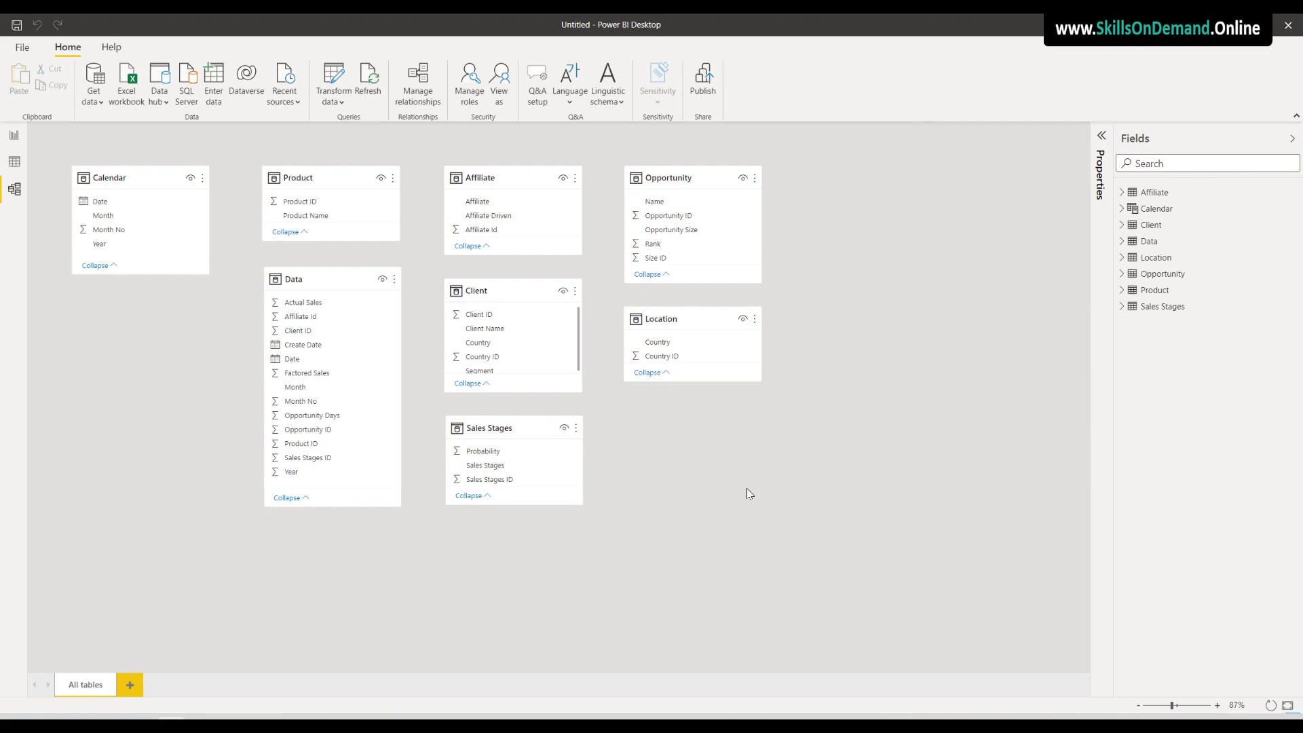
scroll(743, 490, "up", 1)
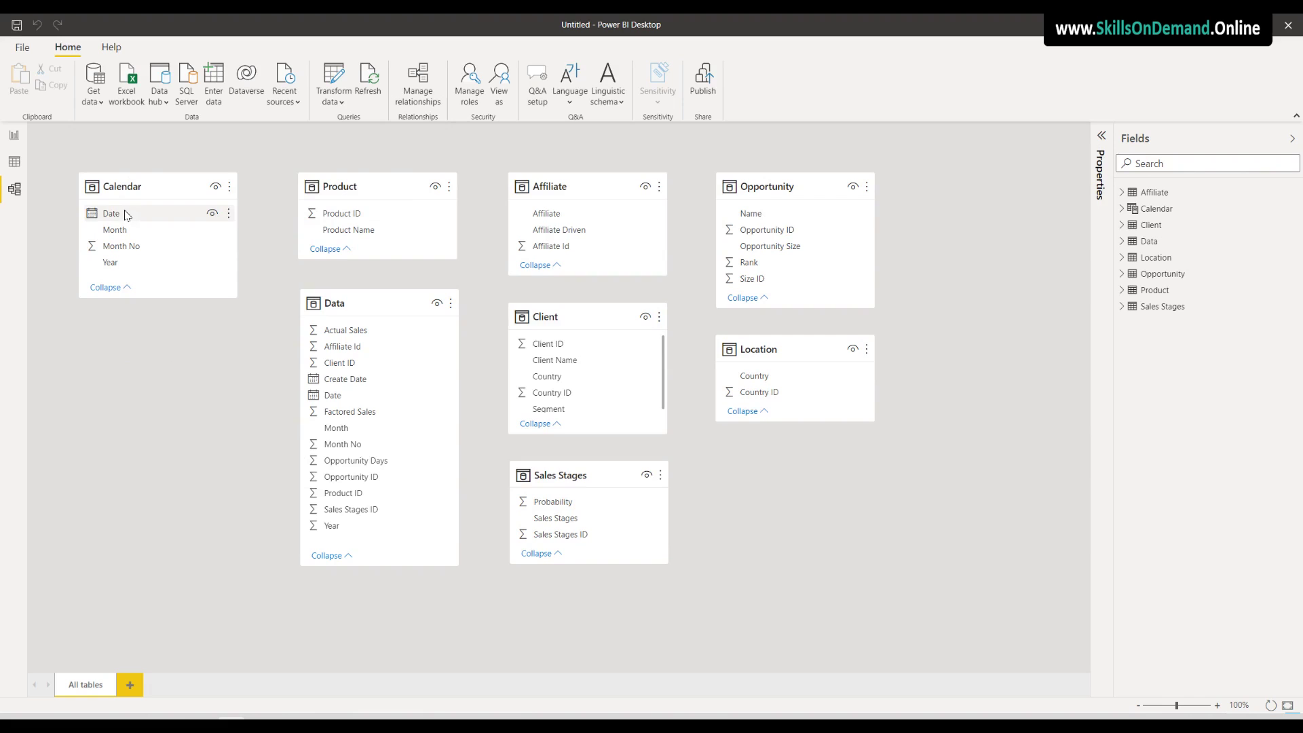
Link Data to Calendar, Product, Opportunity, Affiliate, Client and Sales Stages, and Location to Client on Country
left_click_drag(125, 215, 364, 397)
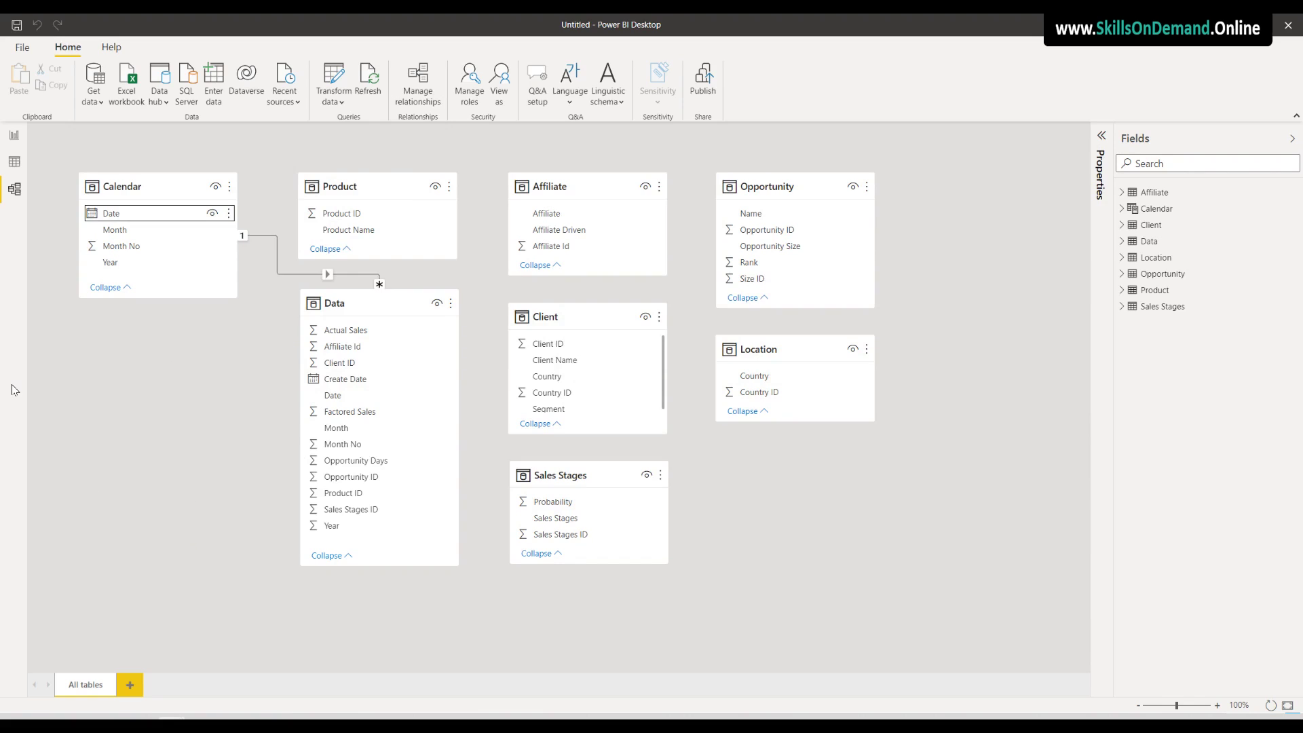
left_click_drag(350, 216, 358, 495)
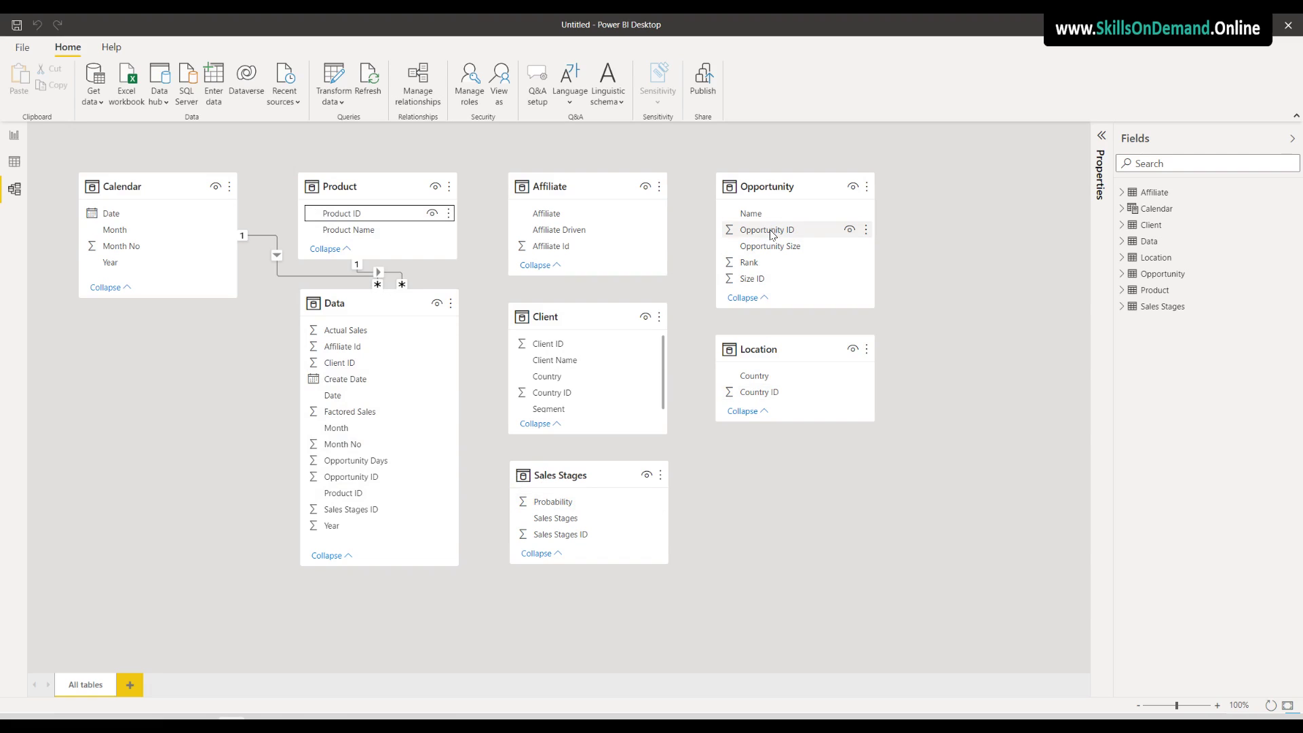
left_click_drag(772, 234, 393, 478)
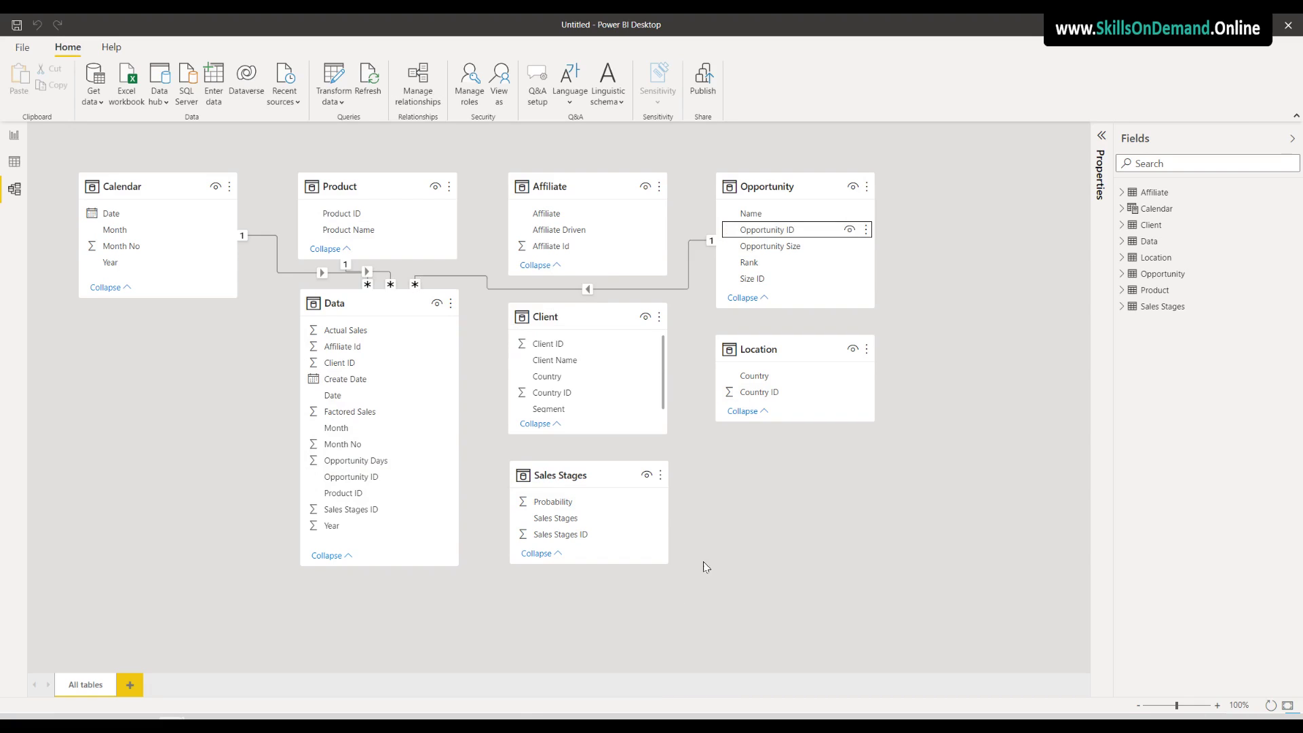
left_click_drag(569, 246, 400, 347)
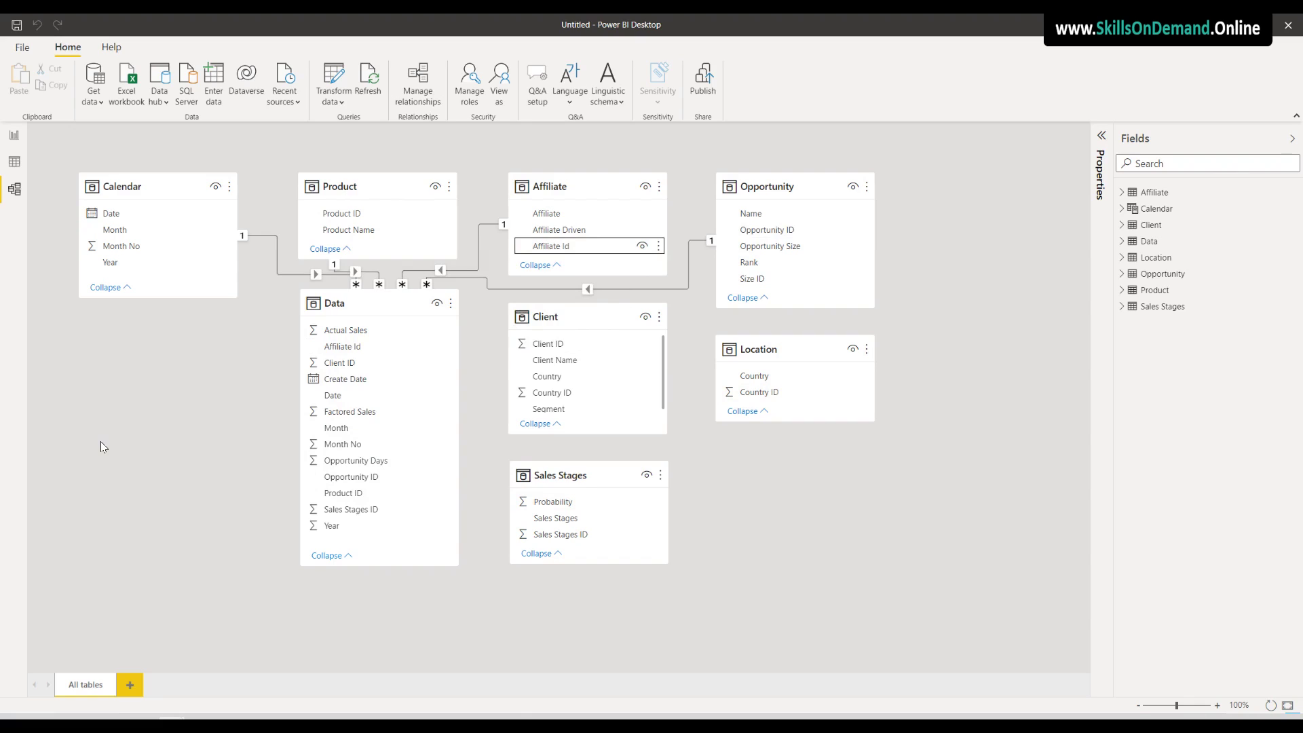
left_click_drag(575, 345, 384, 366)
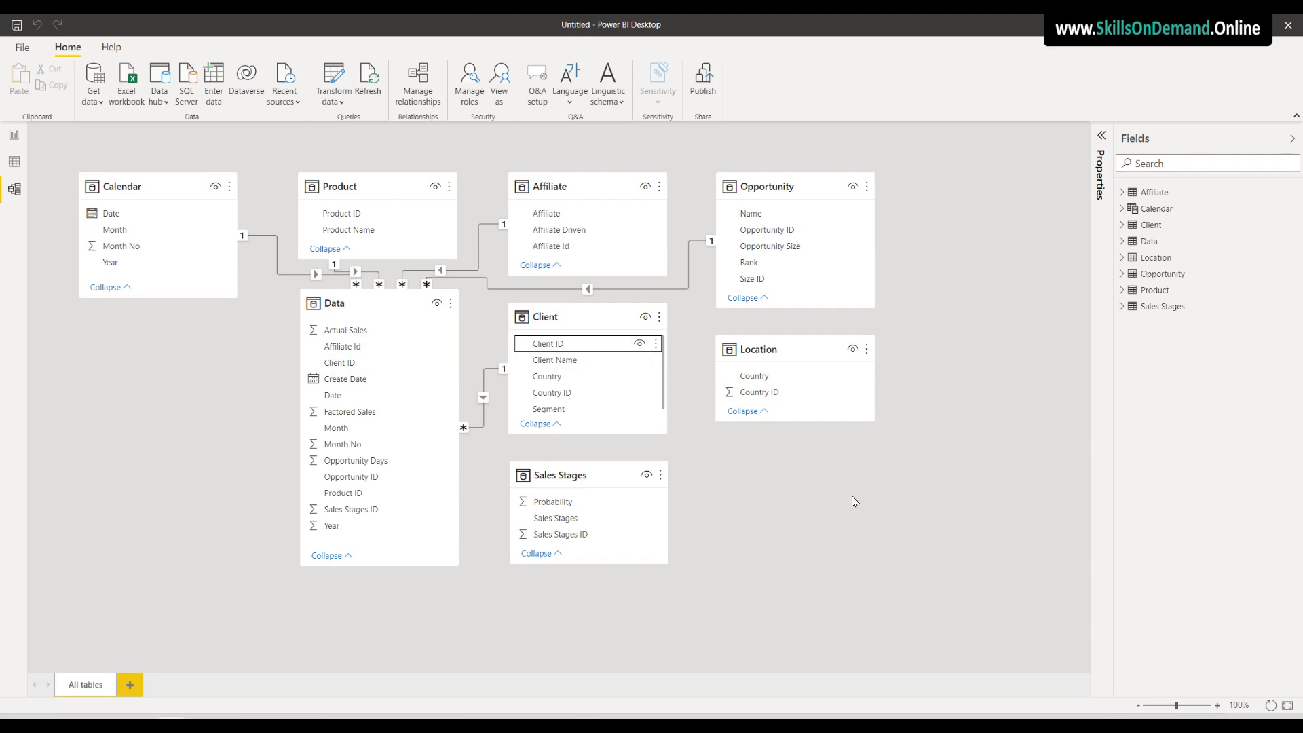
left_click_drag(571, 534, 391, 509)
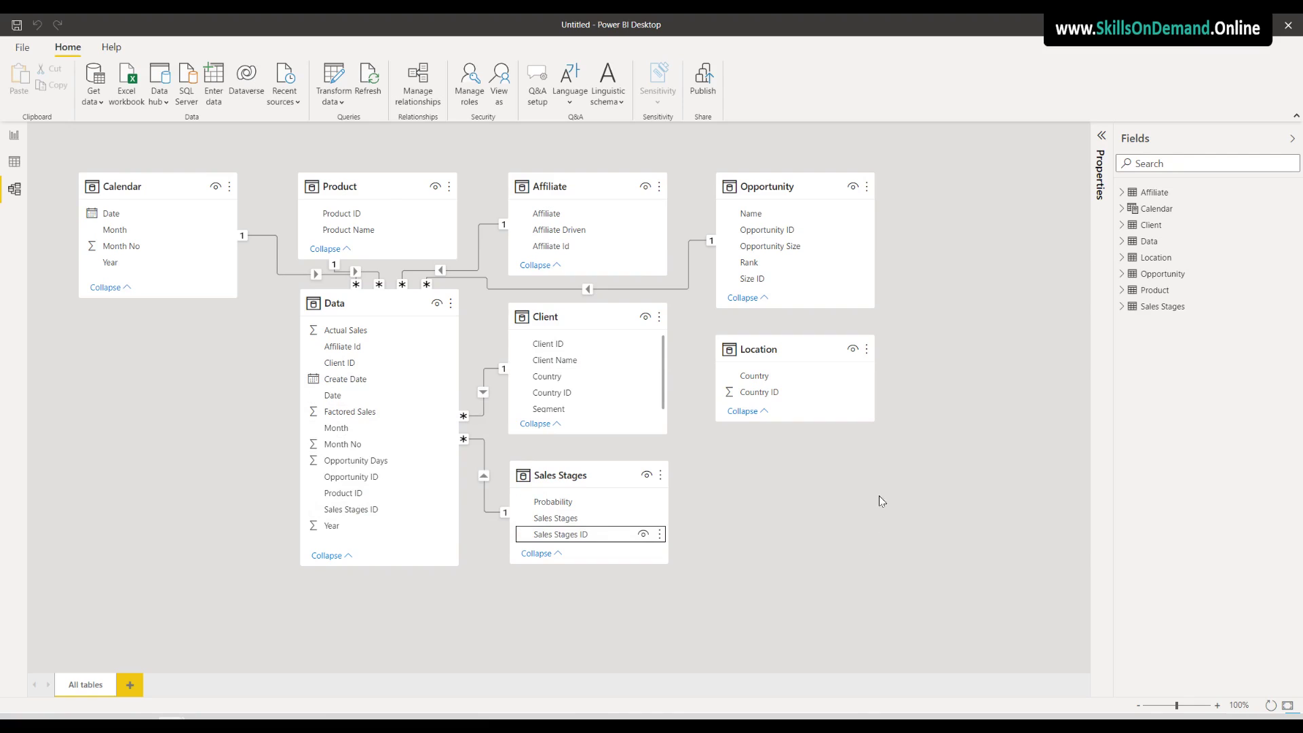
left_click_drag(757, 377, 612, 386)
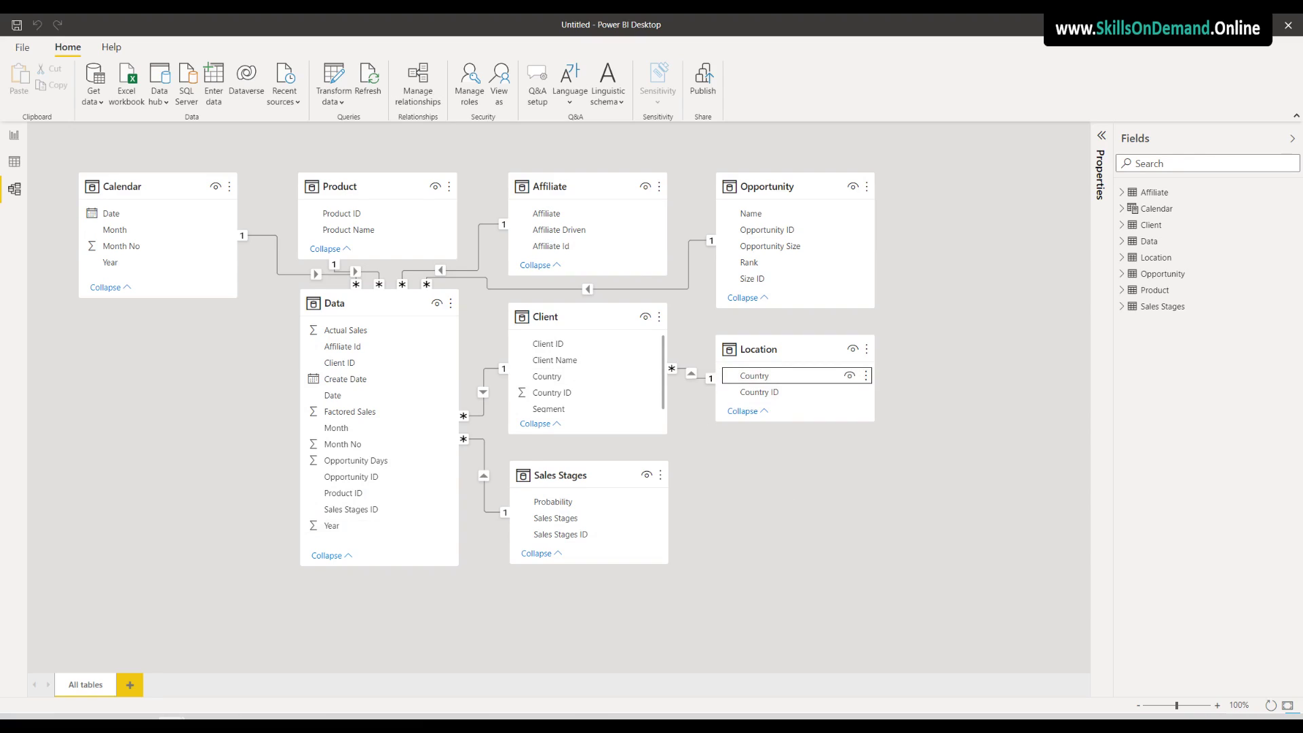
left_click_drag(370, 303, 370, 370)
Nudge the Client, Sales Stages, Affiliate, Opportunity and Location cards apart so relationship lines are clear
left_click_drag(559, 317, 572, 322)
left_click(566, 468)
left_click_drag(566, 469, 579, 479)
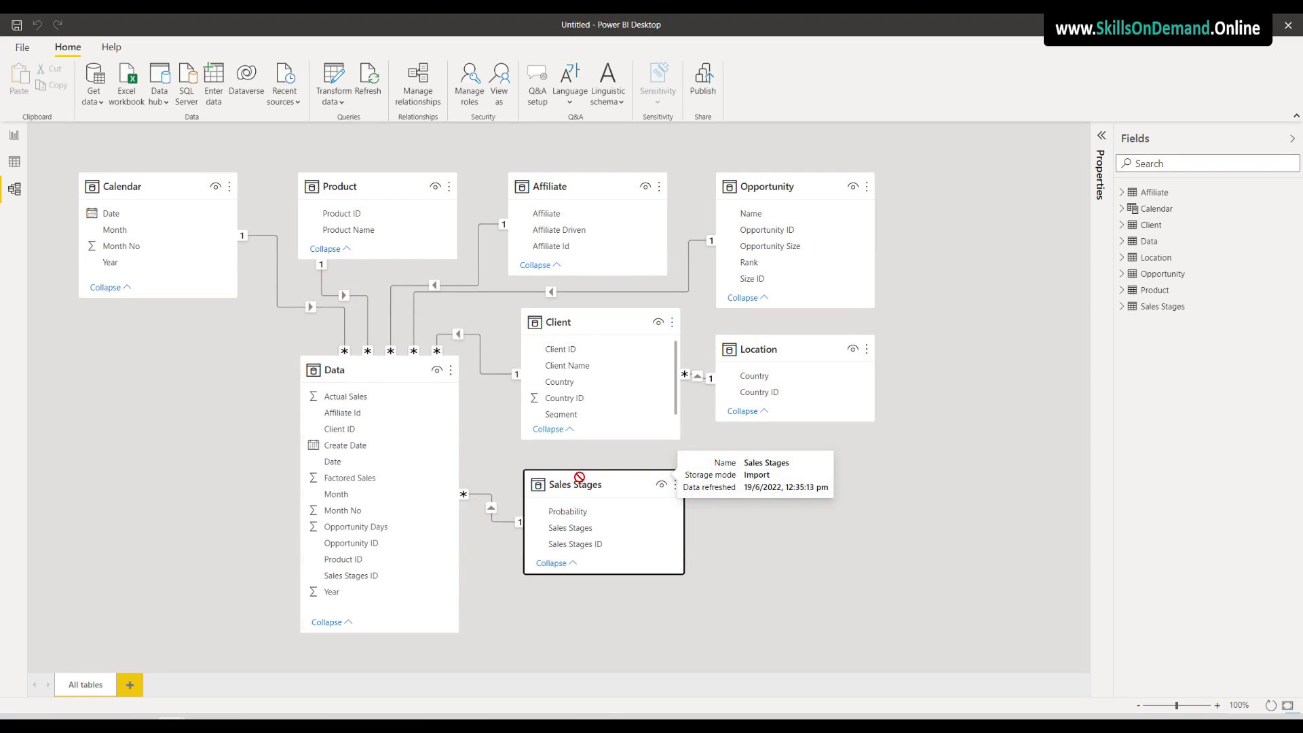
left_click_drag(540, 187, 555, 185)
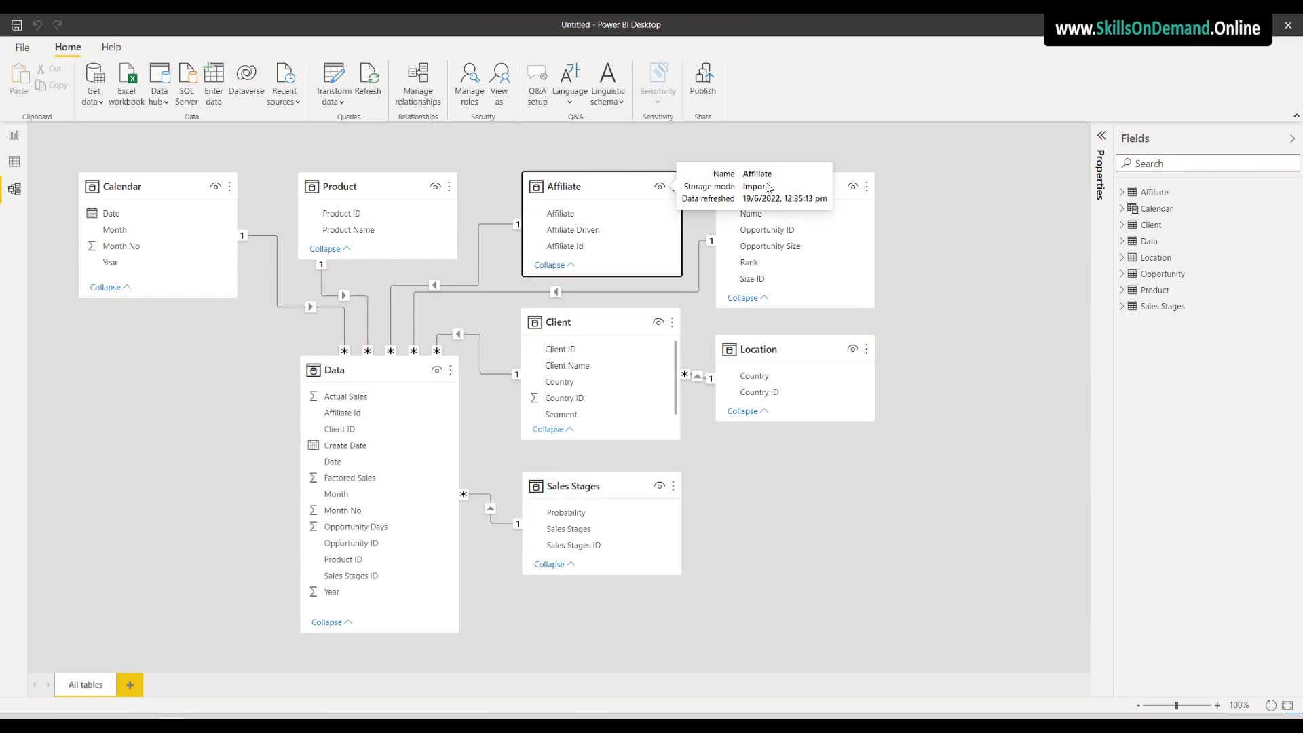
left_click_drag(806, 186, 837, 185)
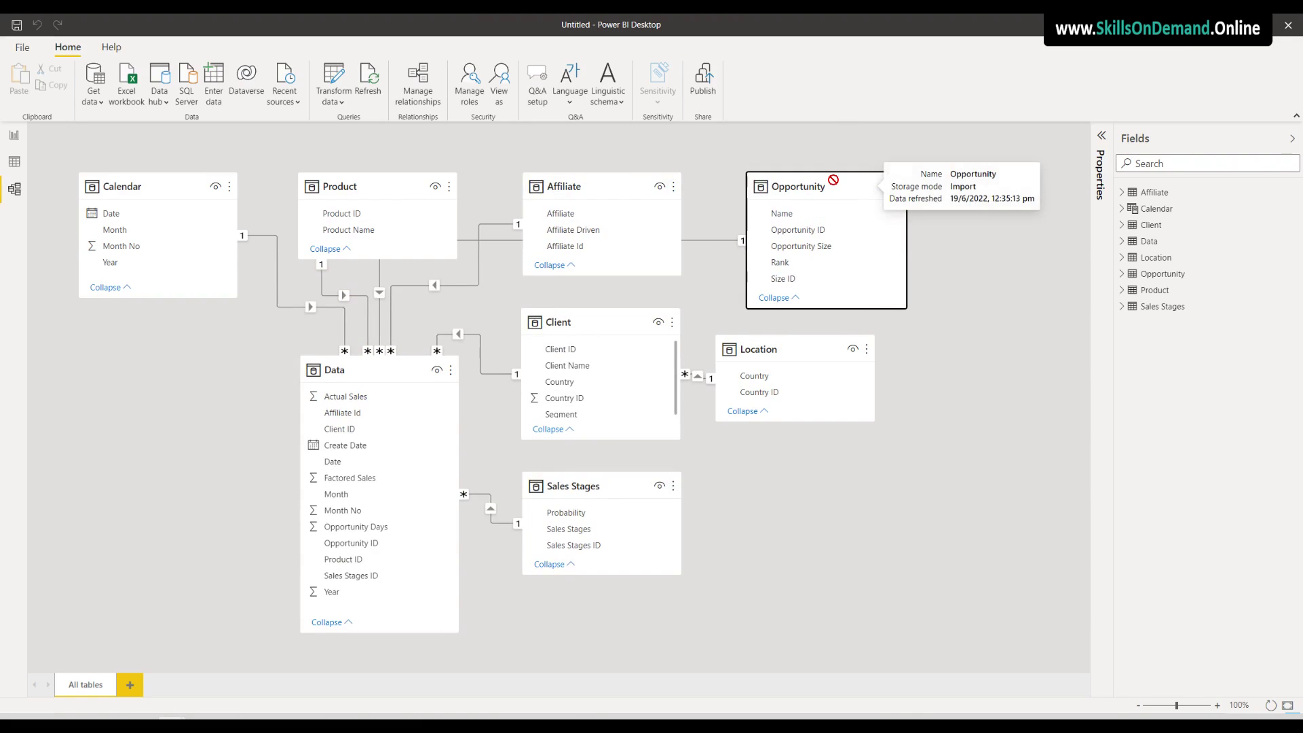
left_click_drag(799, 373, 812, 376)
left_click(785, 475)
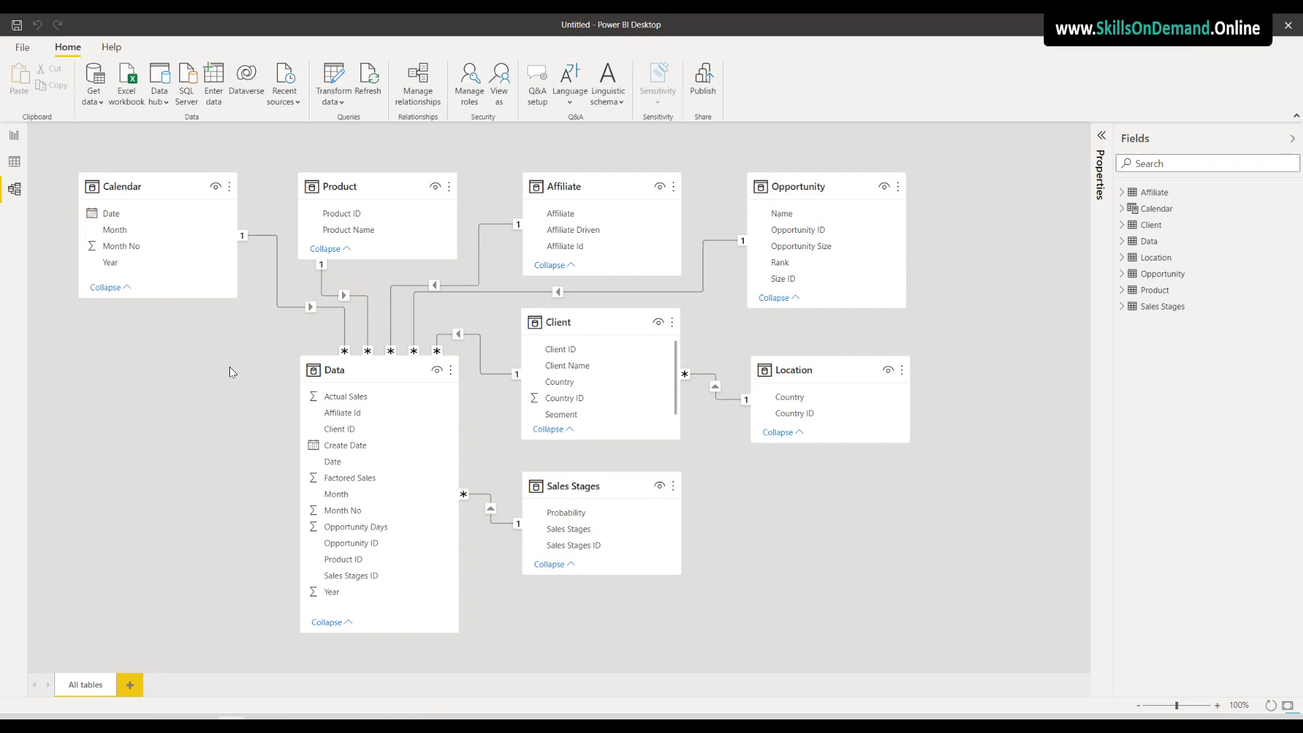
Check the seven active relationships in Manage relationships, then switch to Data view
left_click(409, 85)
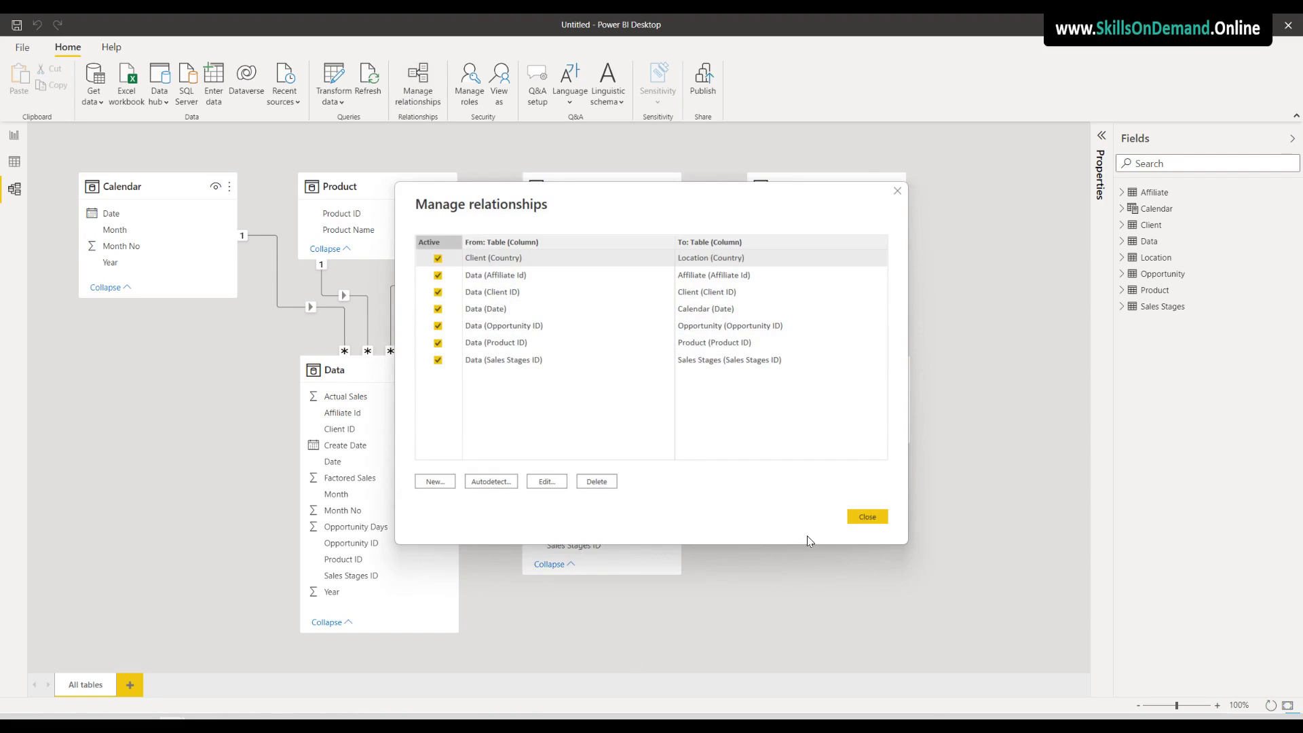
left_click(867, 518)
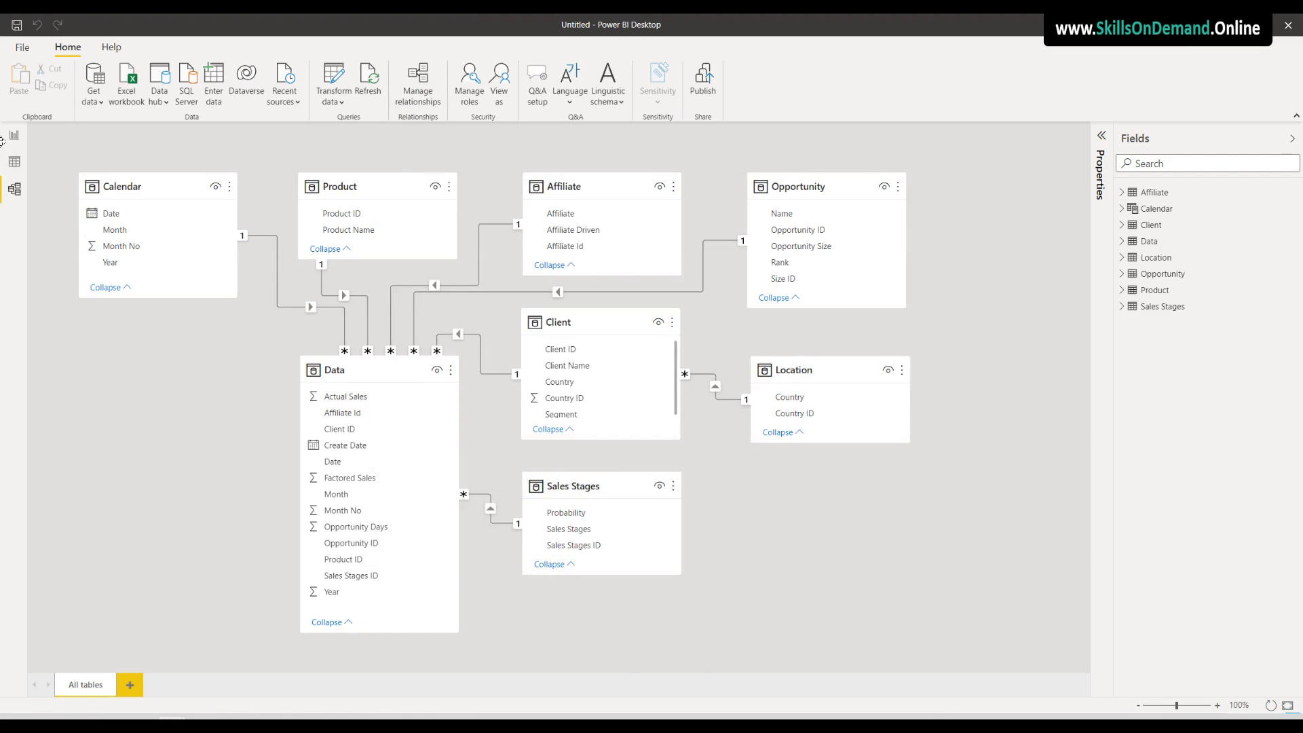
left_click(14, 163)
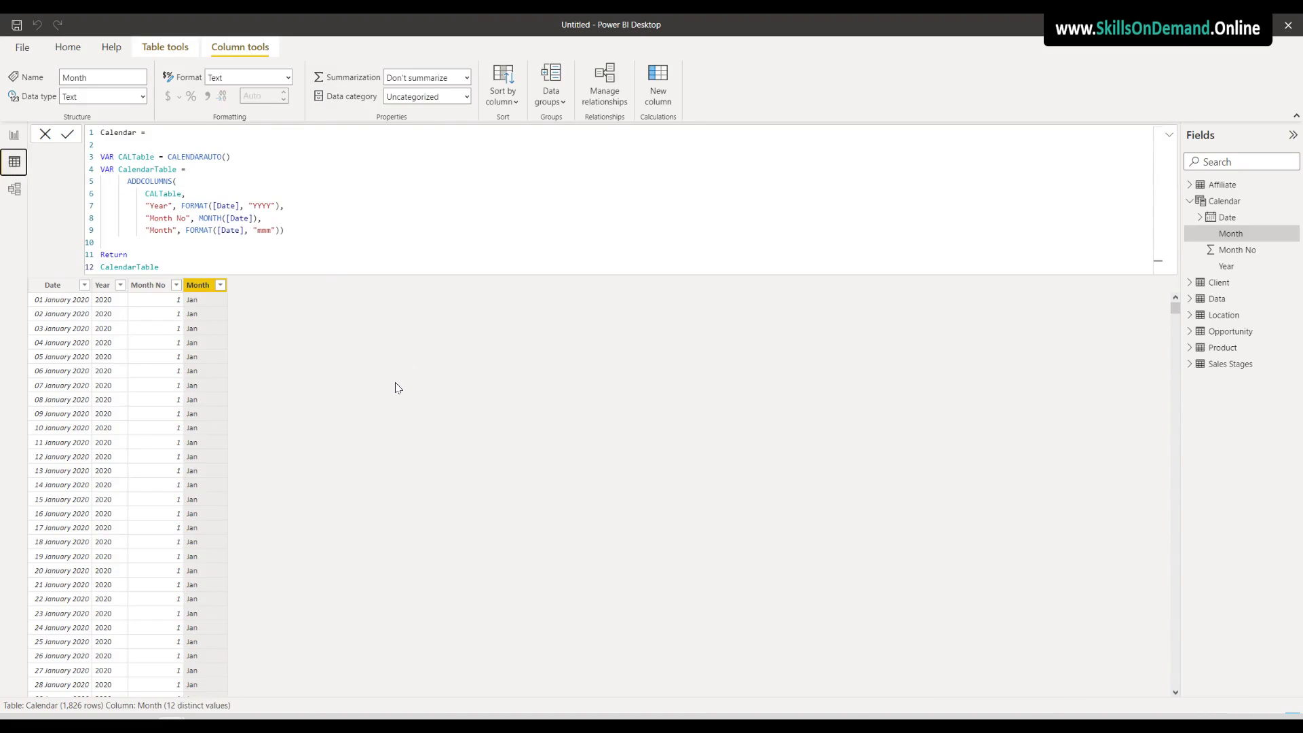
Use Enter data to create and load an empty table named 'All Measures'
left_click(1220, 186)
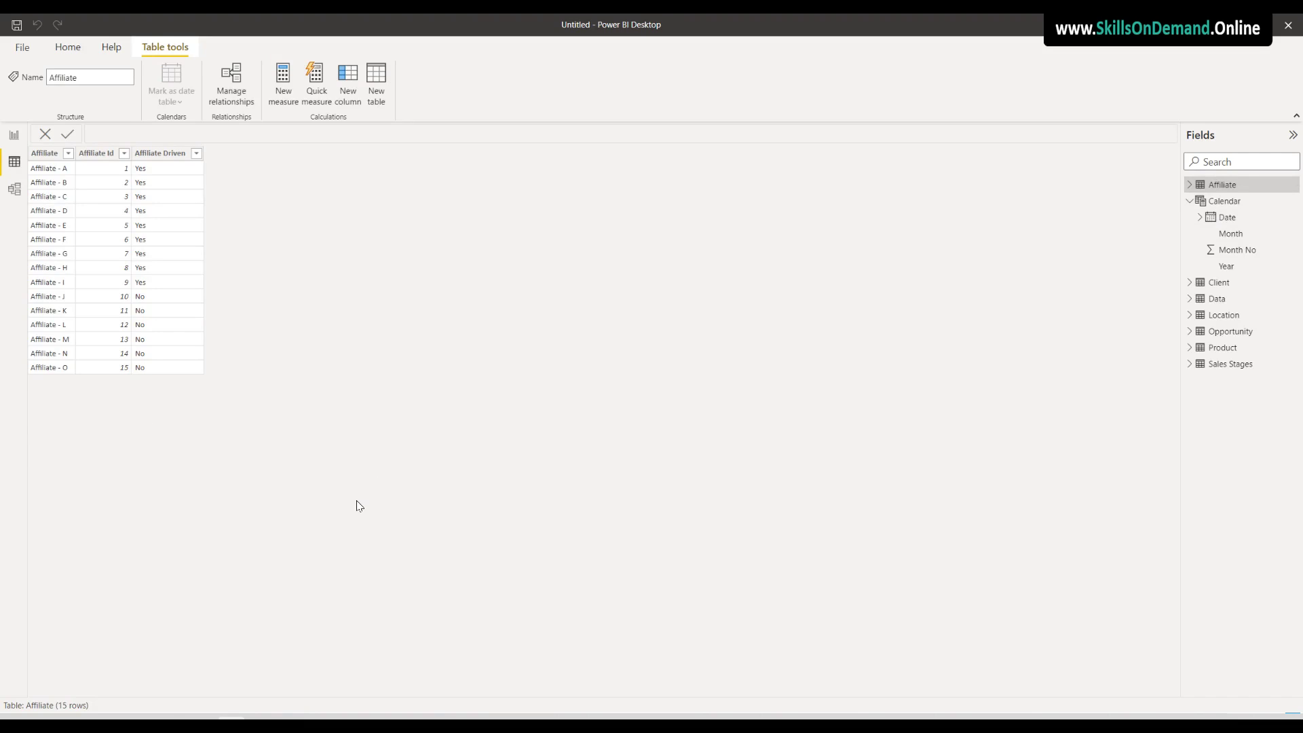
left_click(68, 46)
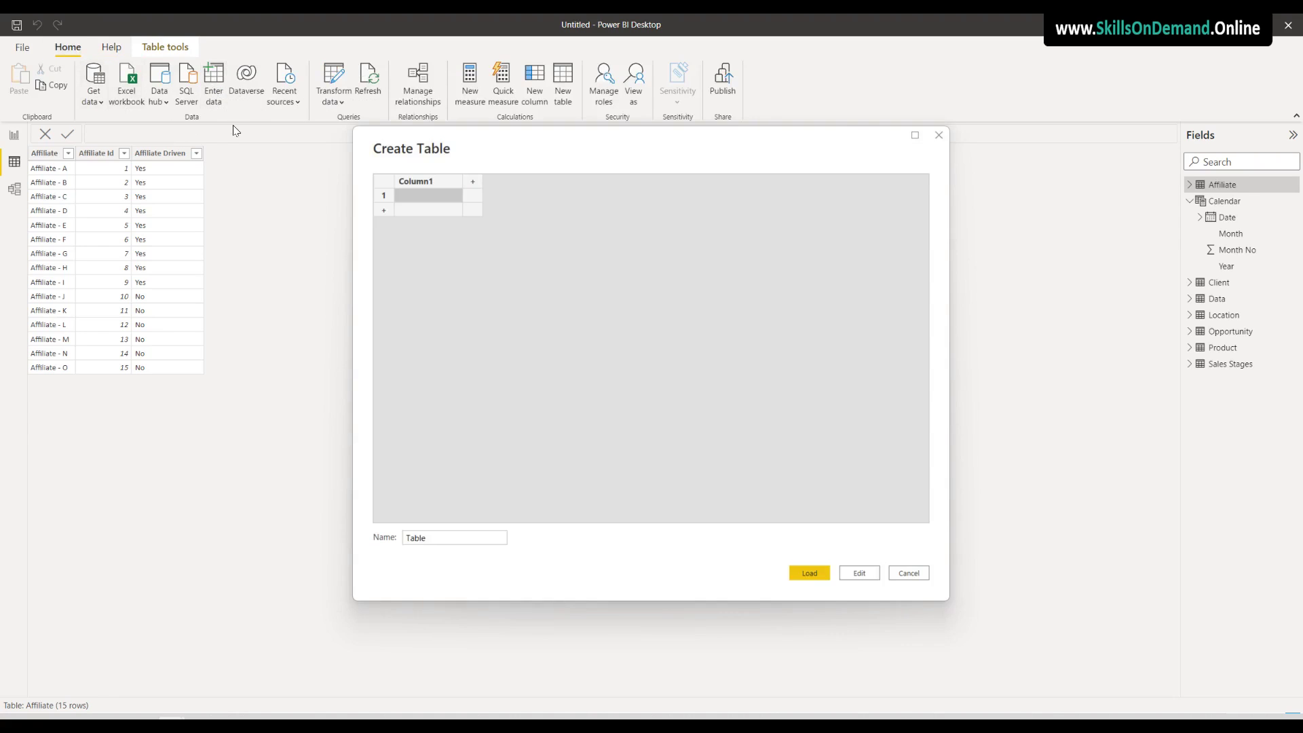
double_click(416, 537)
type("A")
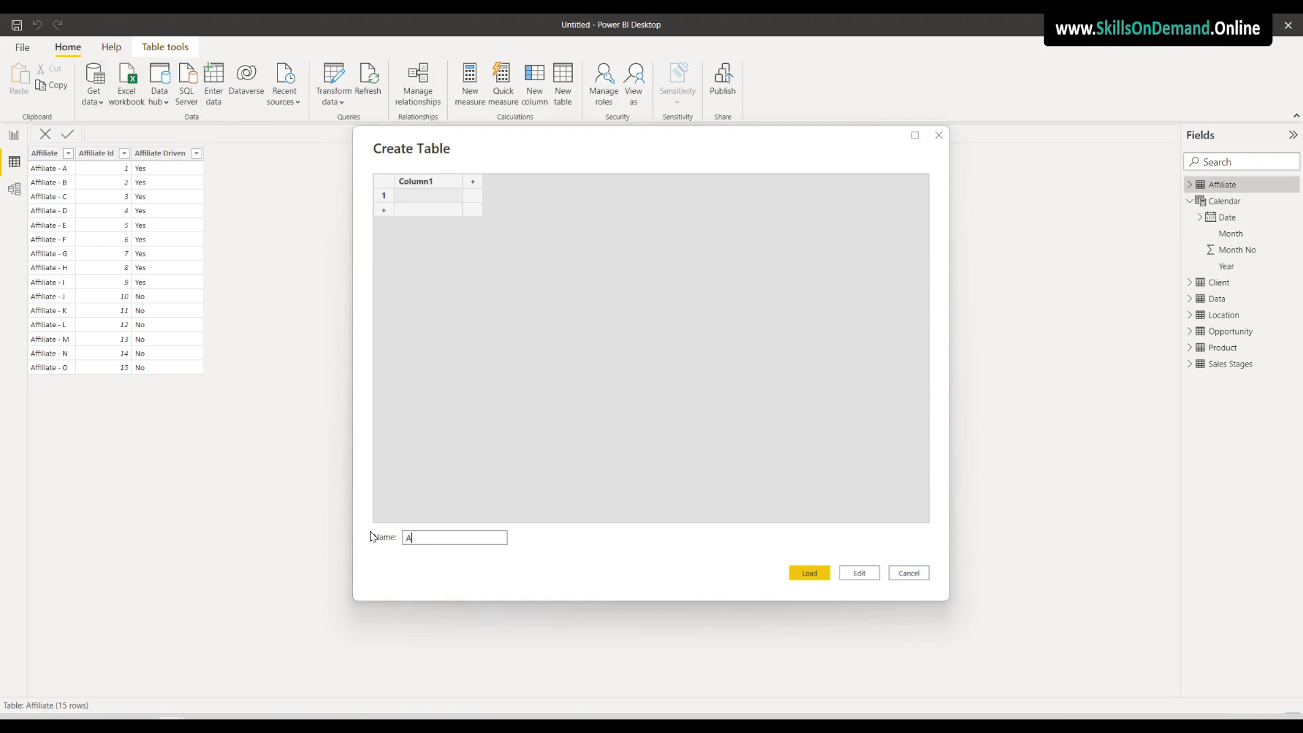
type("ll Measures")
left_click(820, 574)
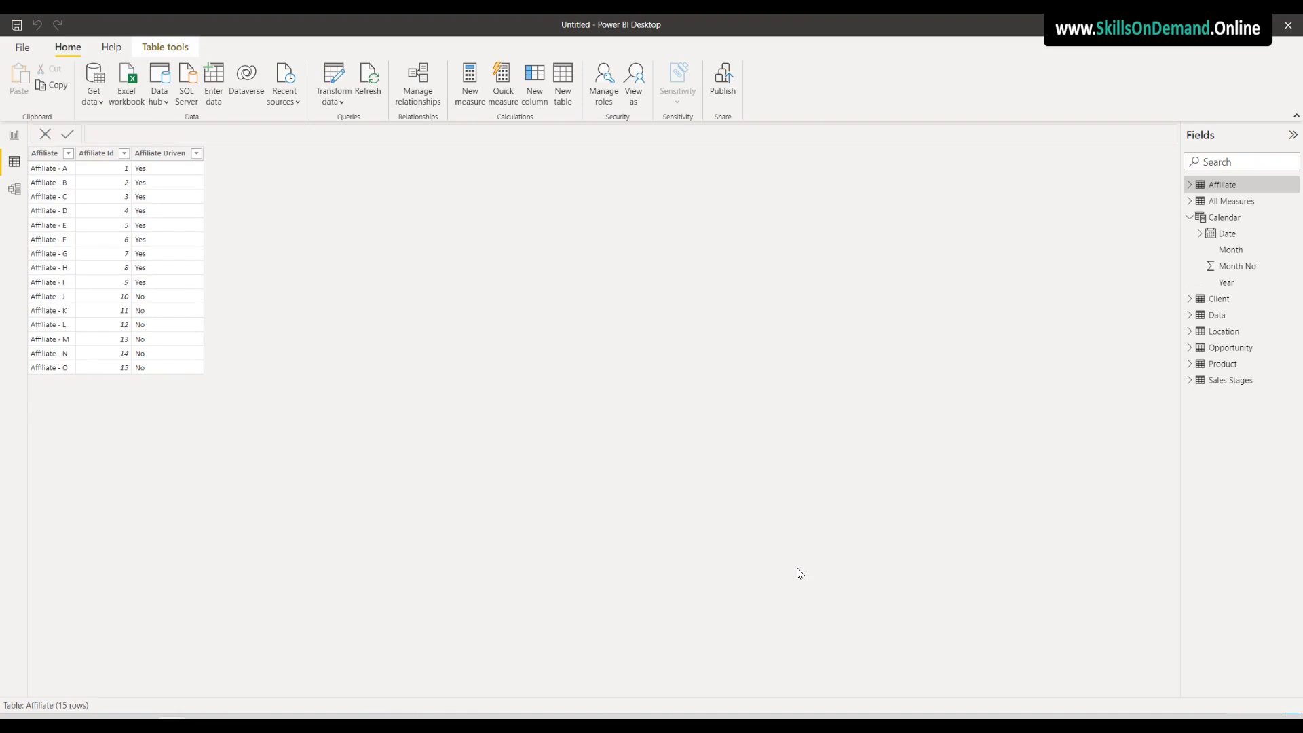
Inspect the Data table's Opportunity Days column, then return to the empty All Measures table
left_click(1215, 201)
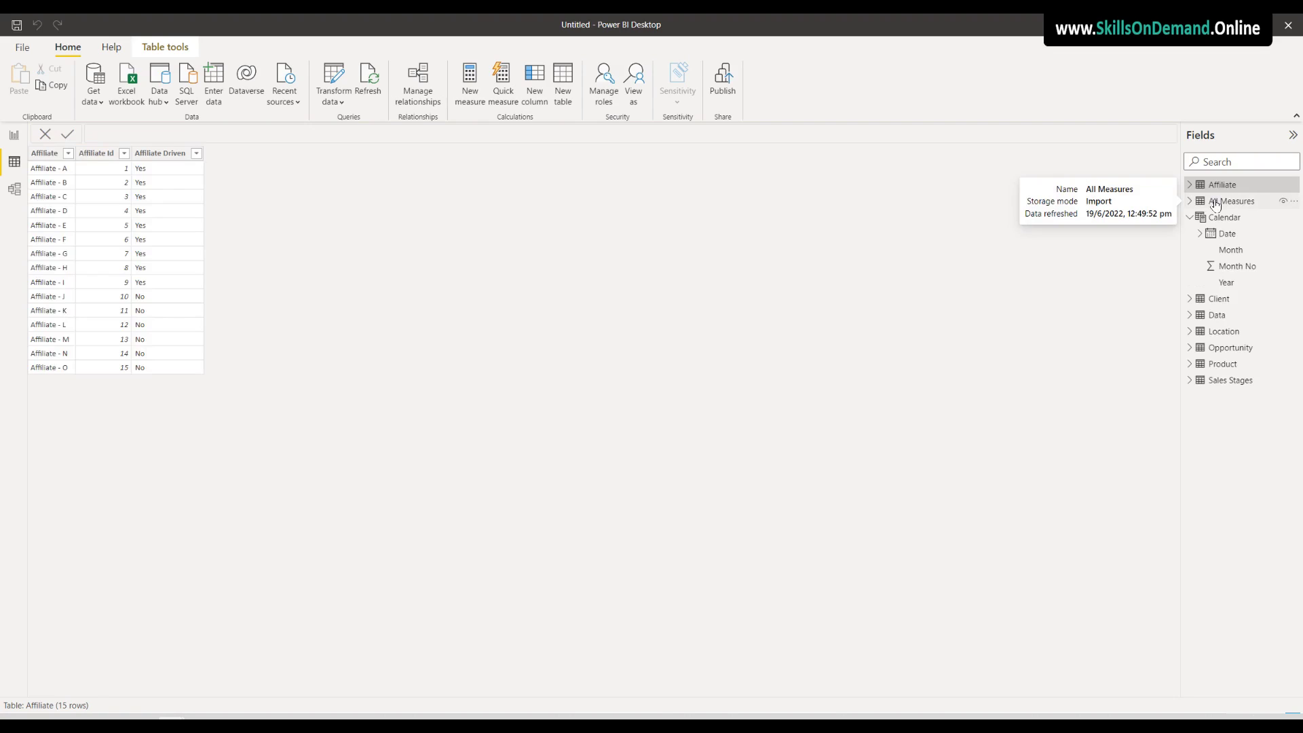
left_click(1216, 206)
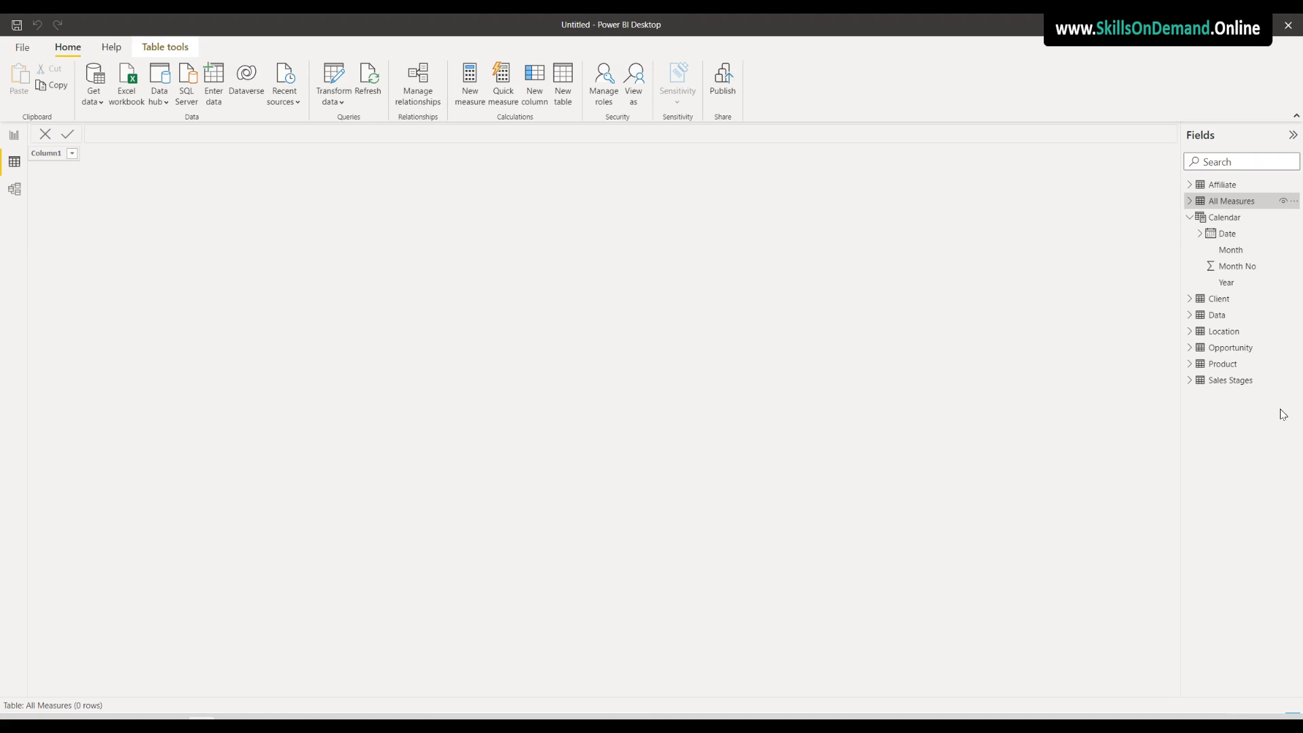
left_click(1218, 317)
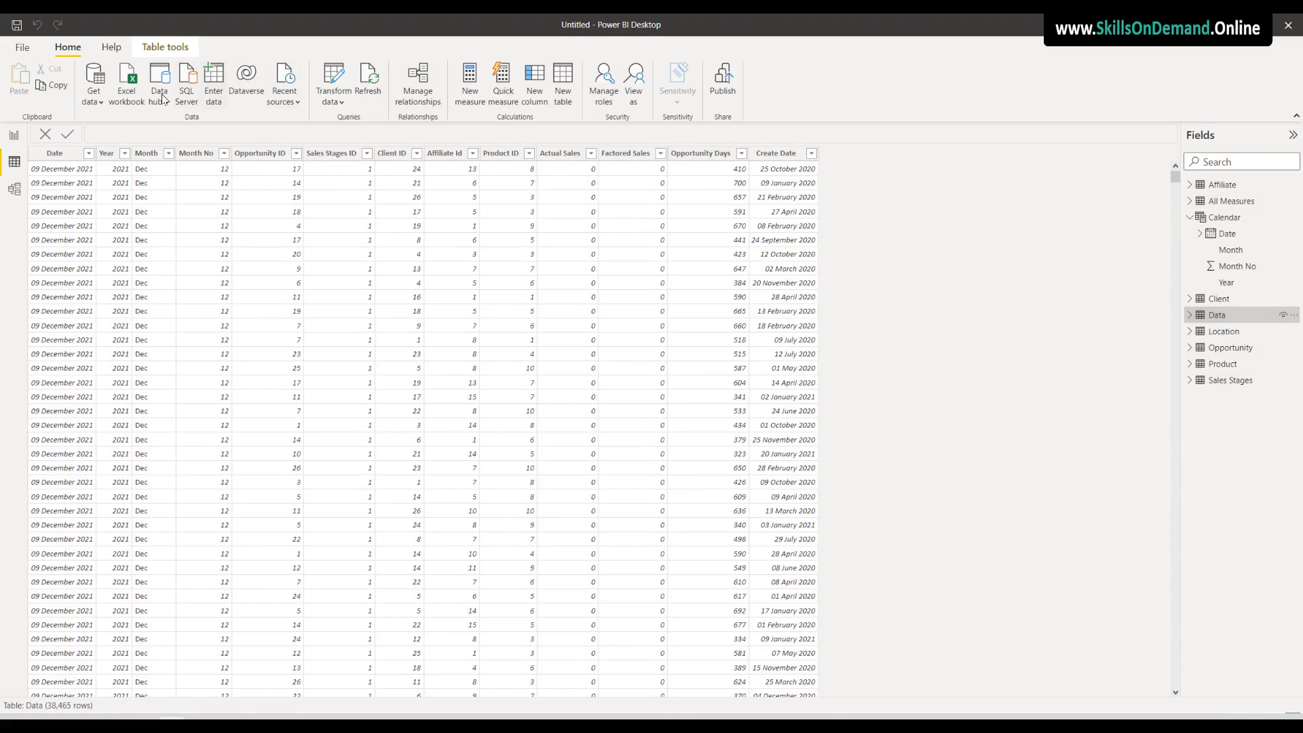
left_click(710, 154)
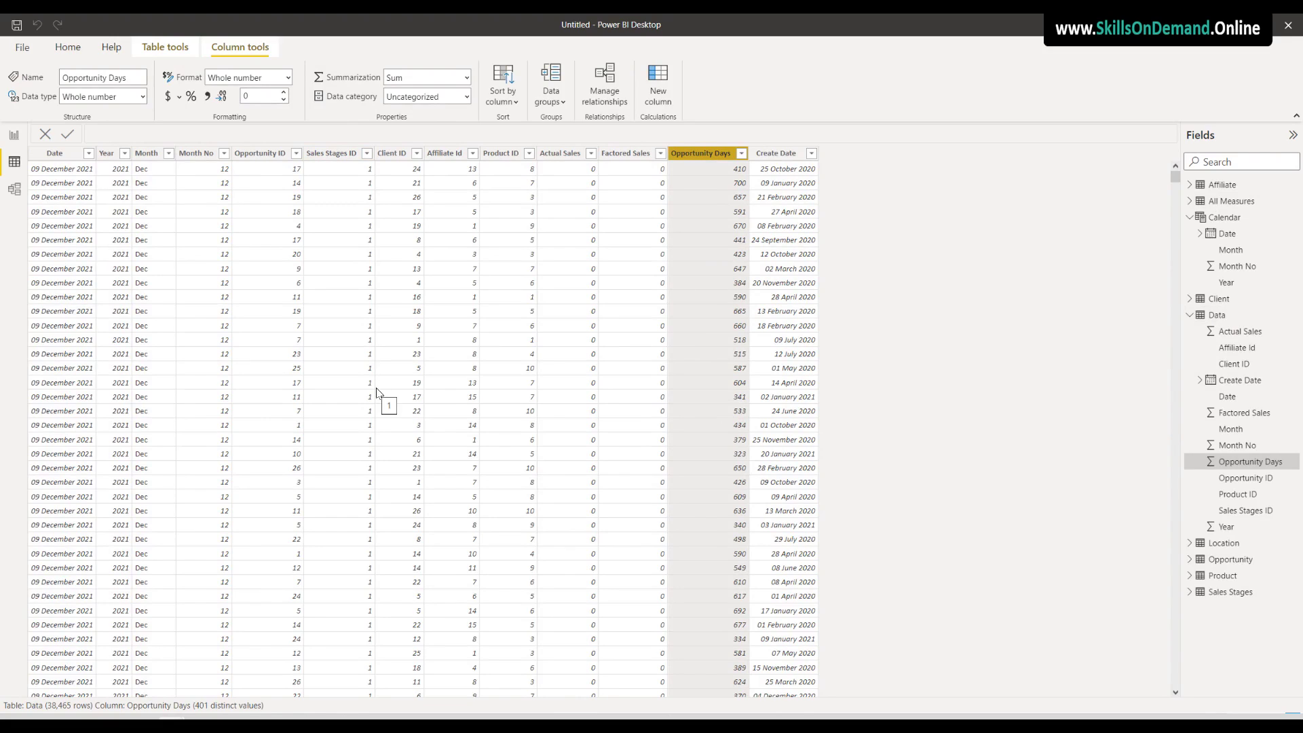
left_click(1226, 204)
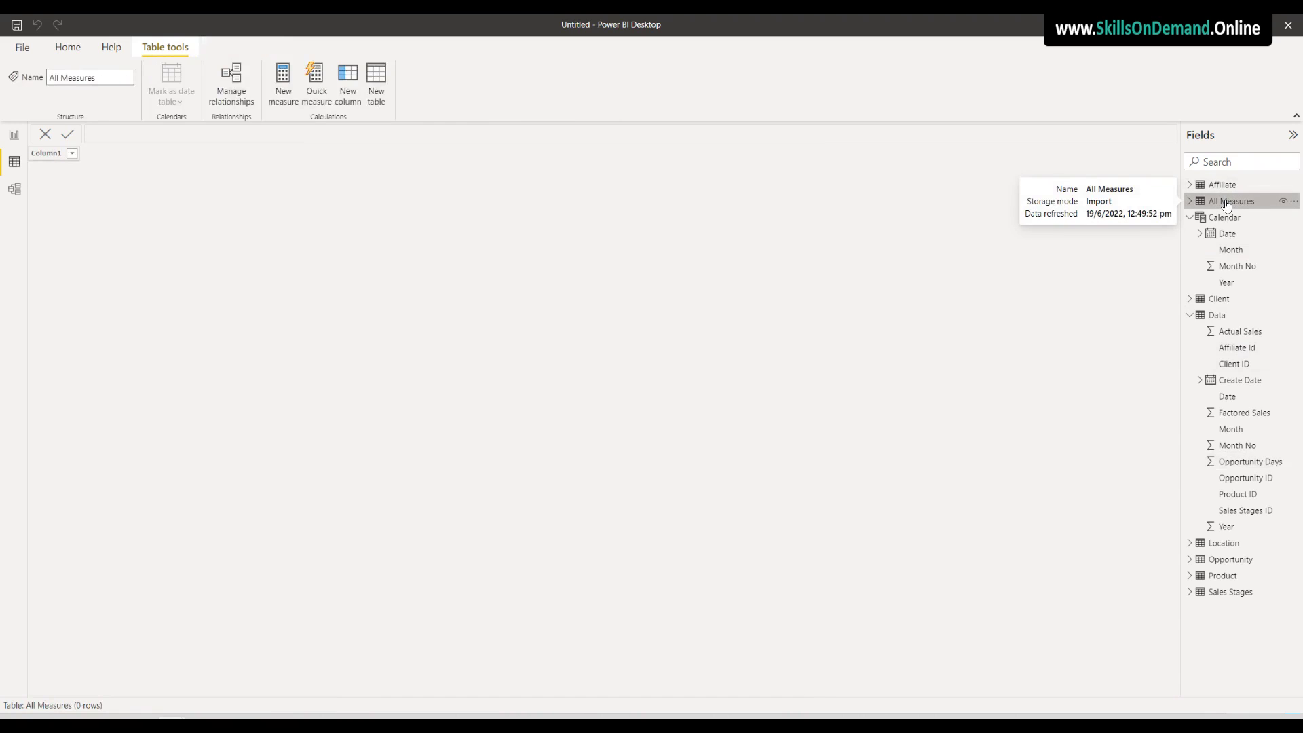
Create the measure Avg Opportunity Days = AVERAGE(Data[Opportunity Days]) in All Measures
right_click(1227, 204)
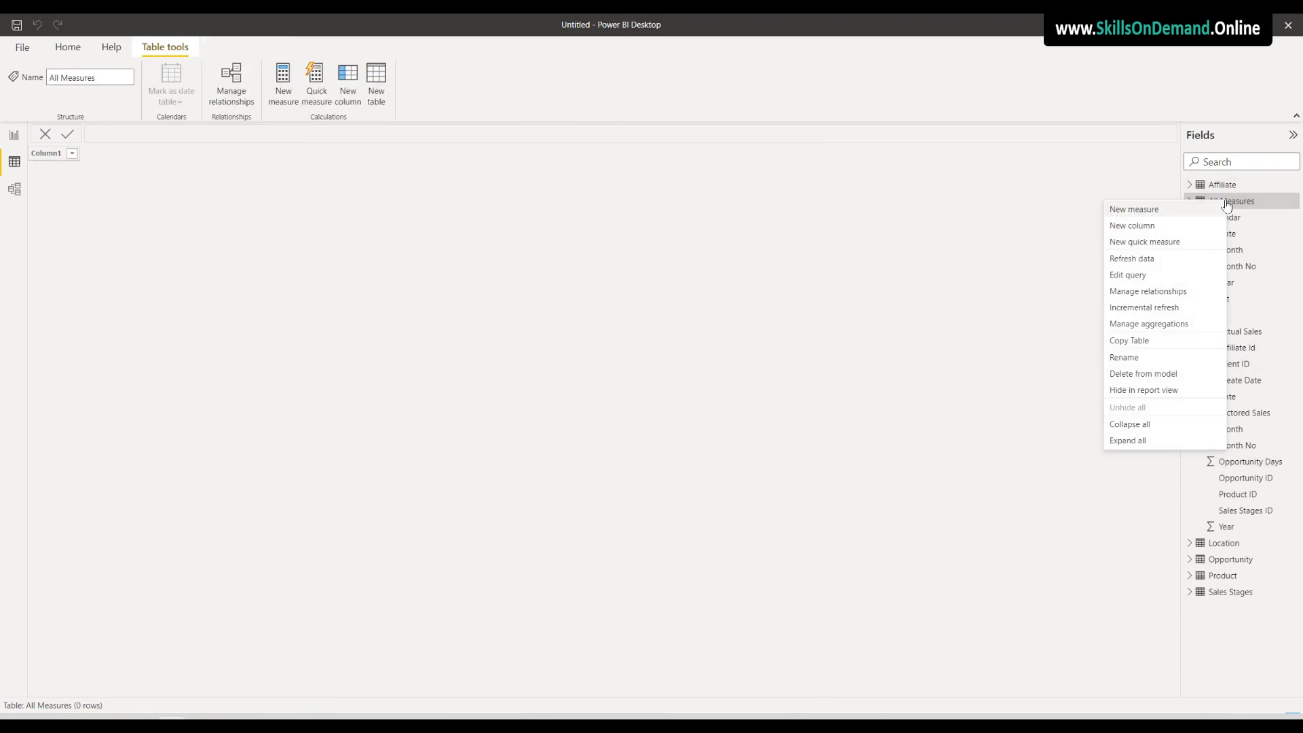
left_click(1148, 211)
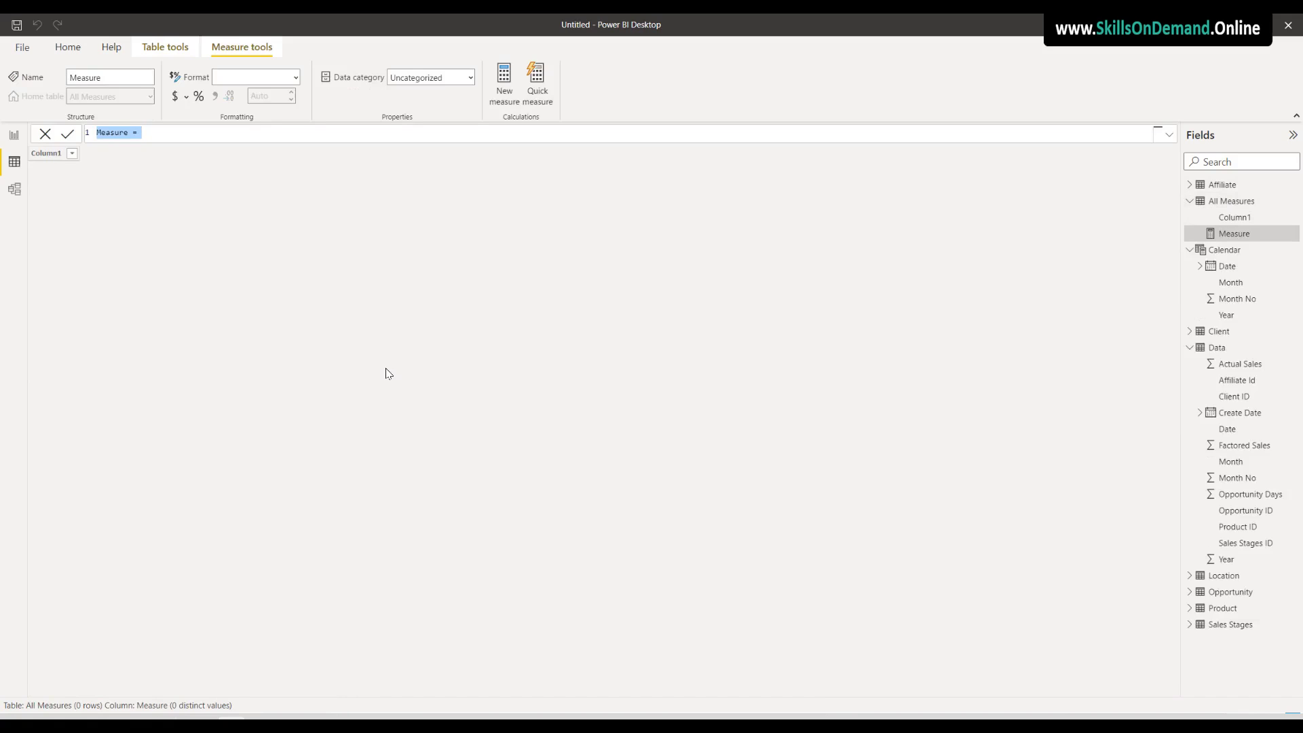
left_click(168, 134)
key("ctrl+a")
type("Avg Opportunity Days")
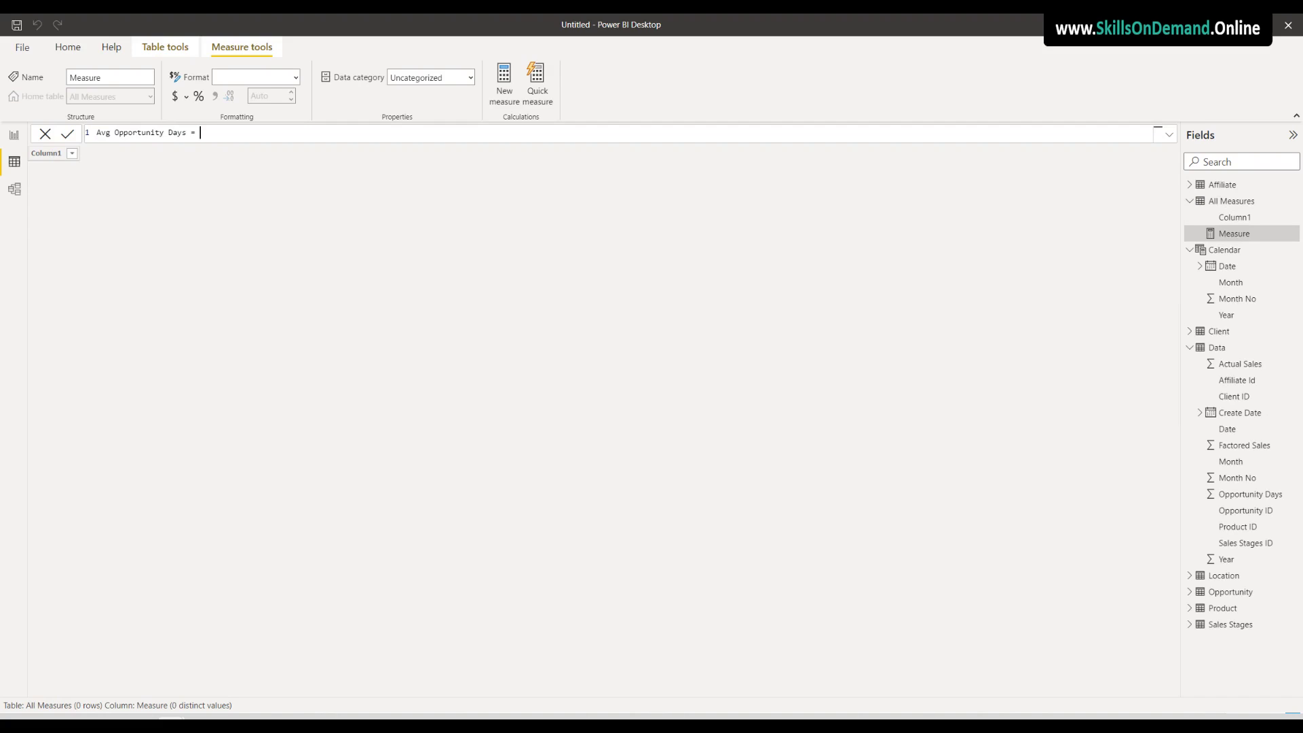
type(" = Avera")
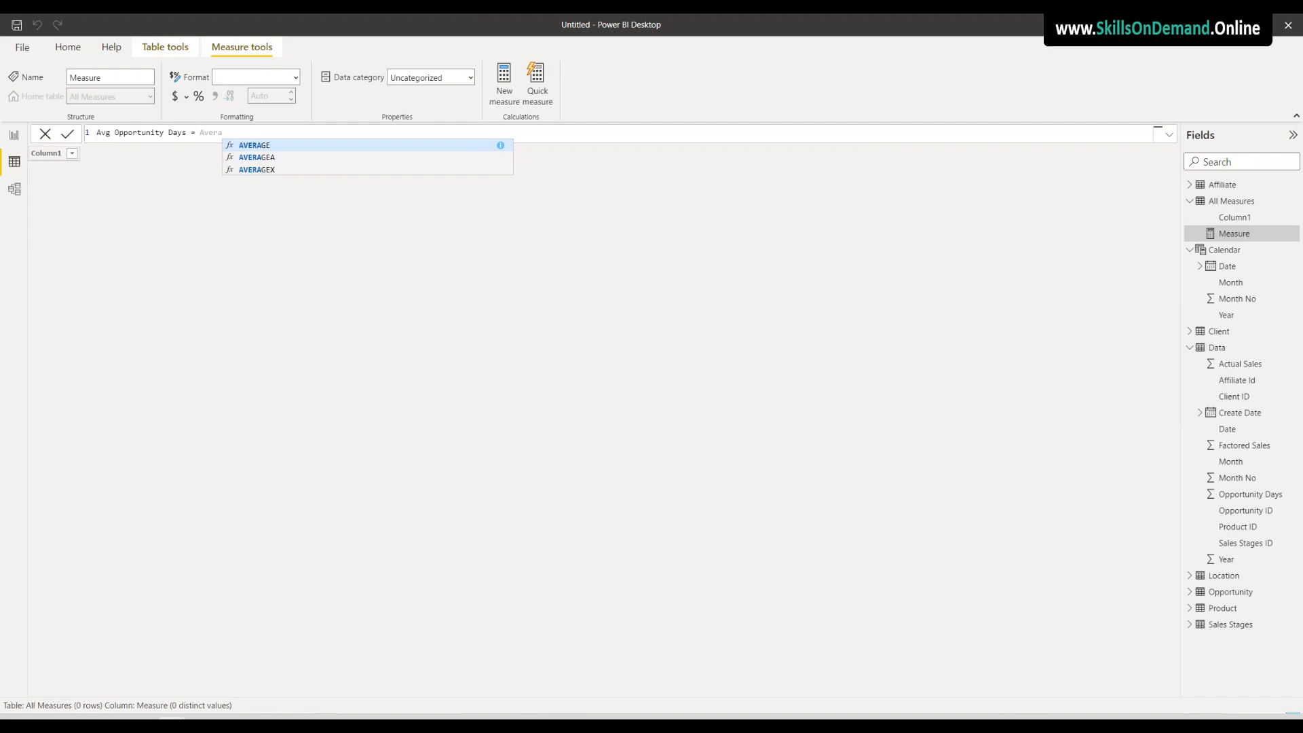
left_click(261, 146)
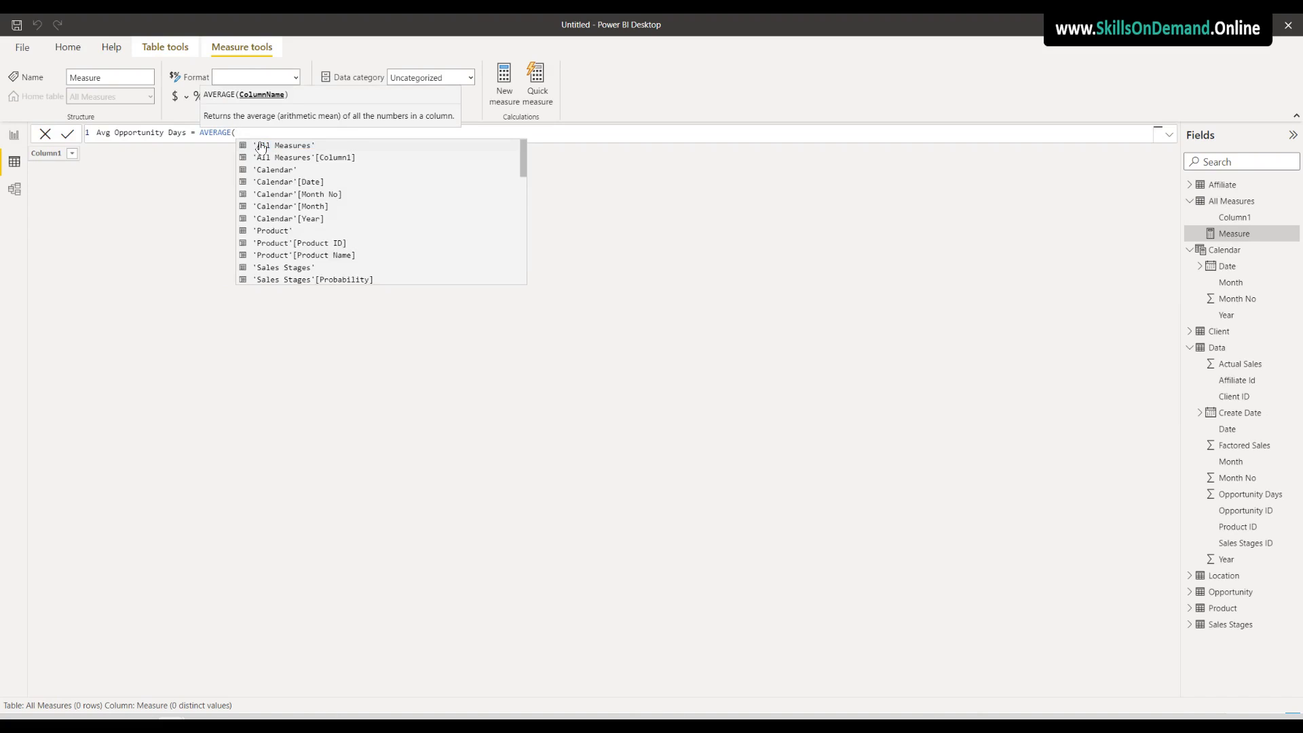
type("Data")
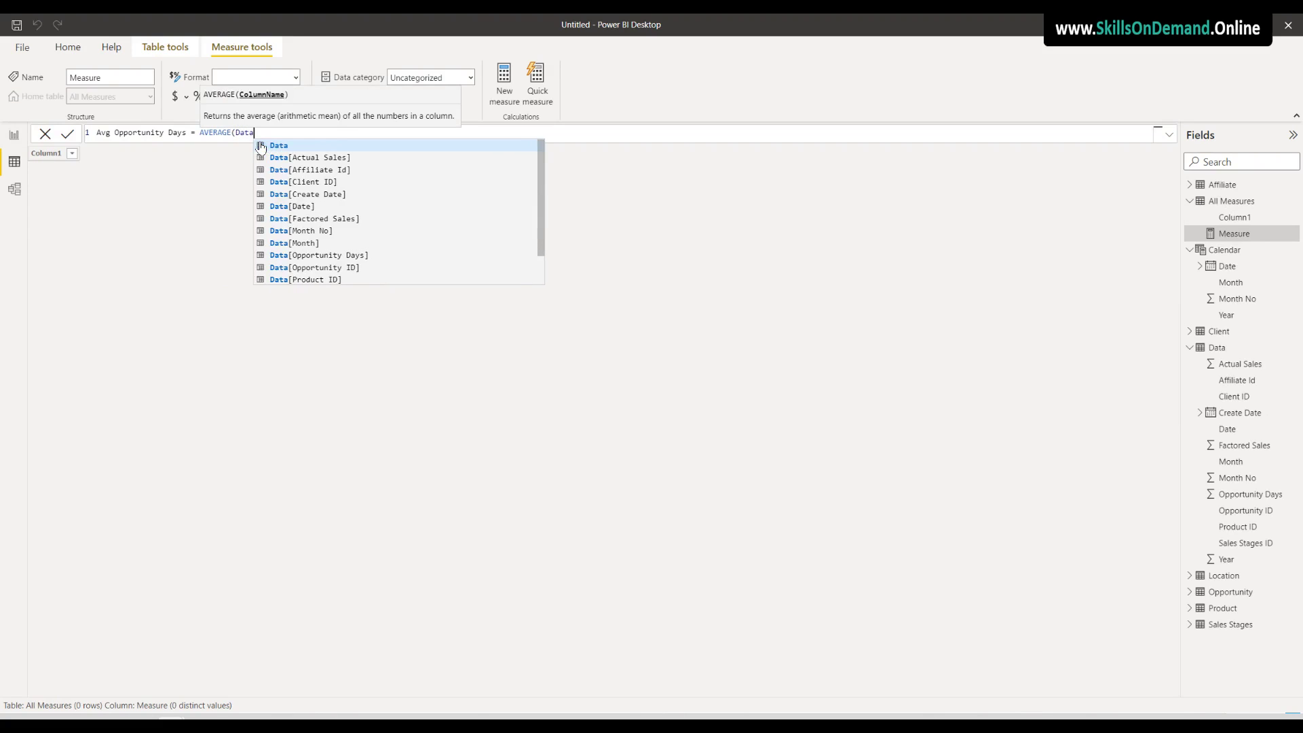
left_click(322, 256)
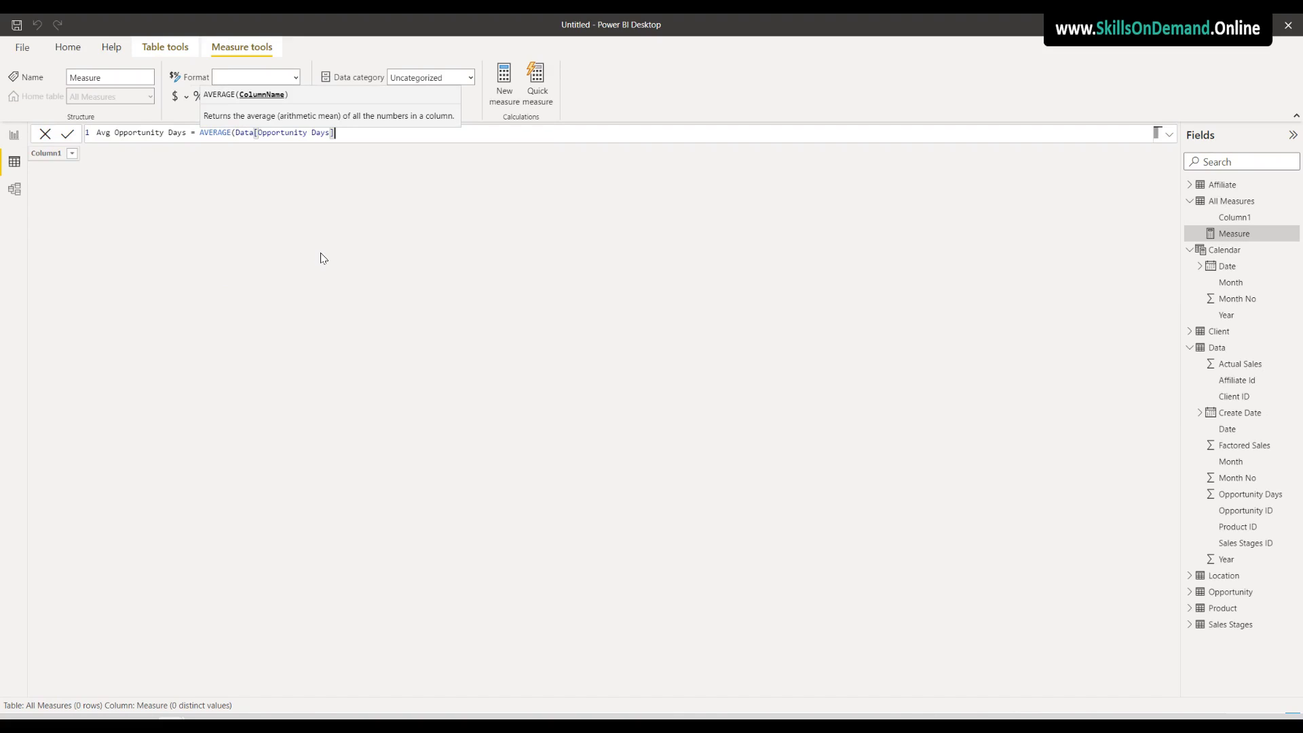
type(")")
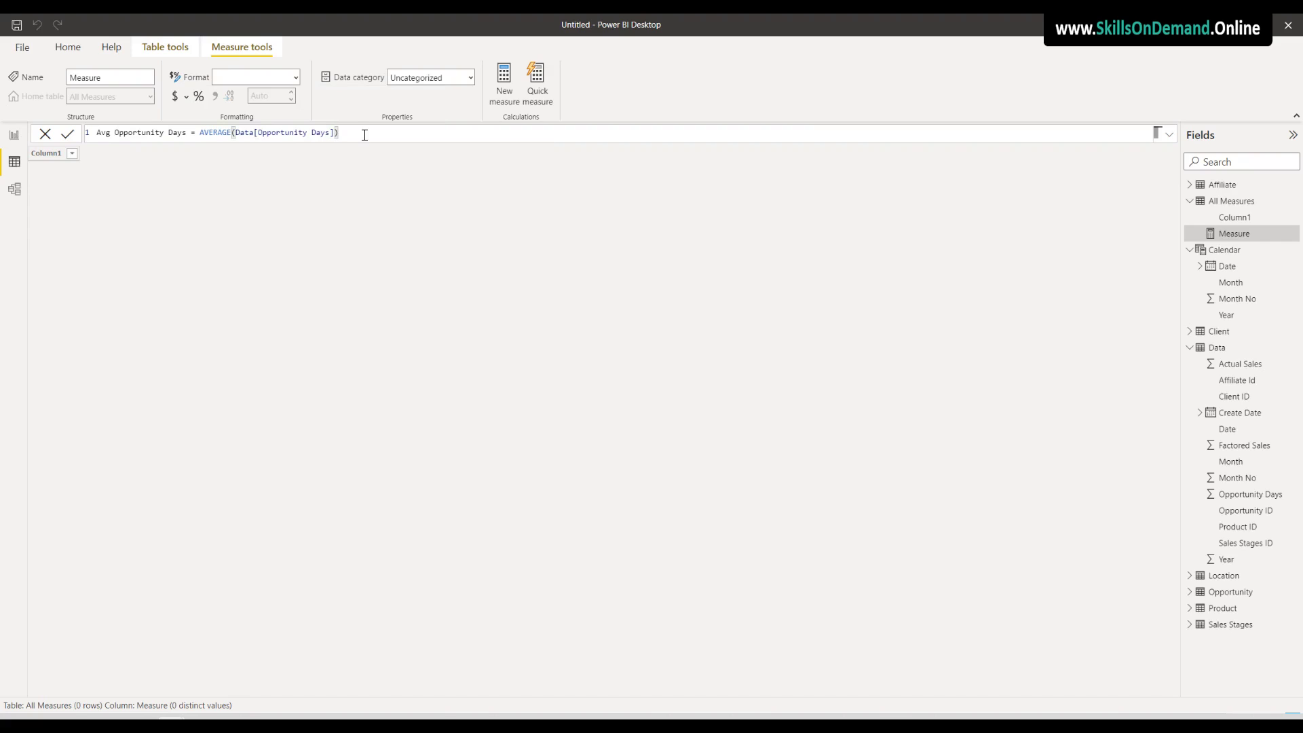
key("Return")
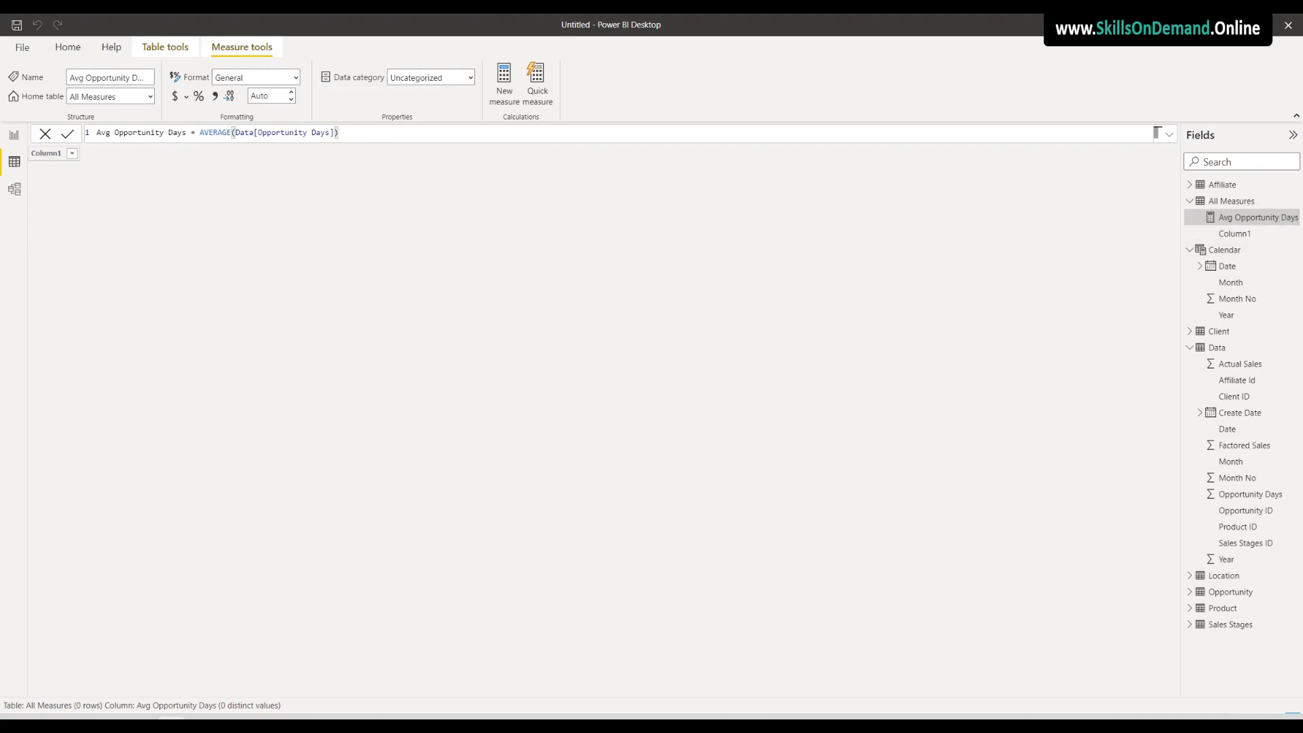
Delete the placeholder Column1 from the model, leaving Avg Opportunity Days in All Measures
left_click(1247, 235)
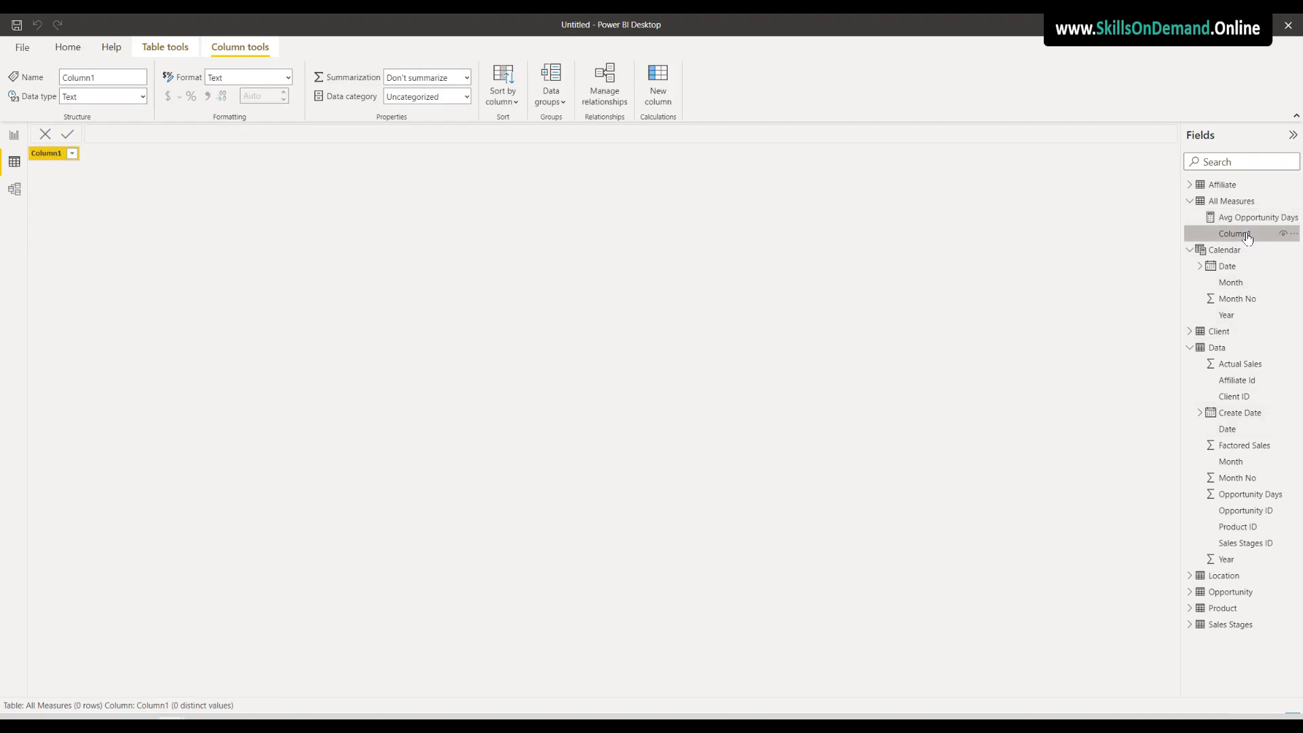
left_click(1294, 235)
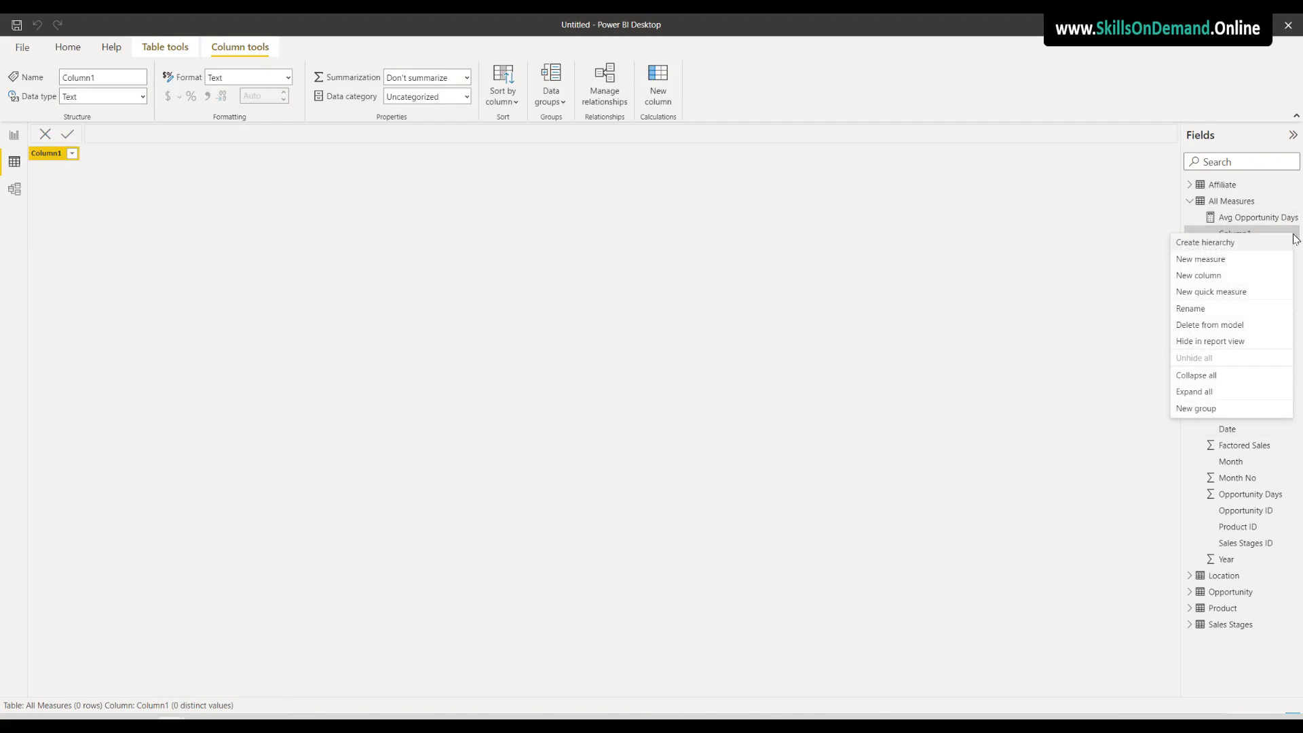
left_click(1241, 325)
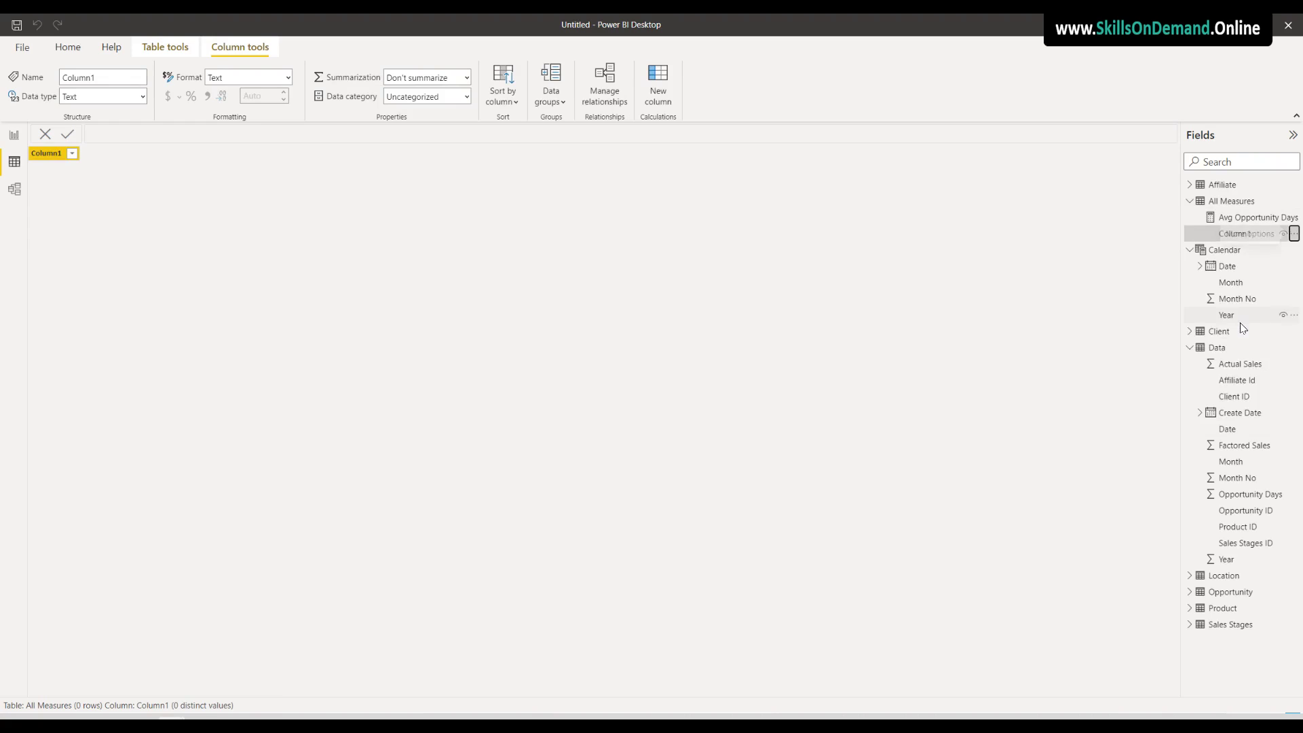
left_click(714, 400)
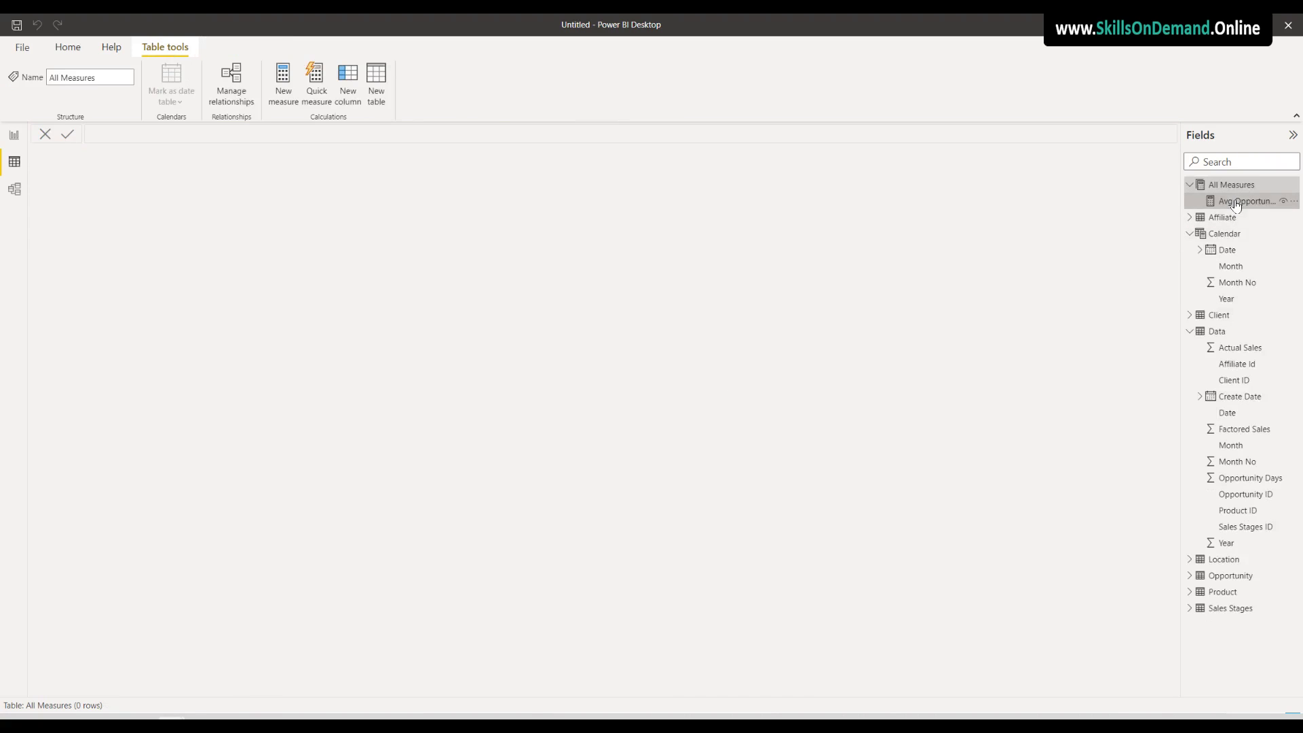
left_click(1236, 202)
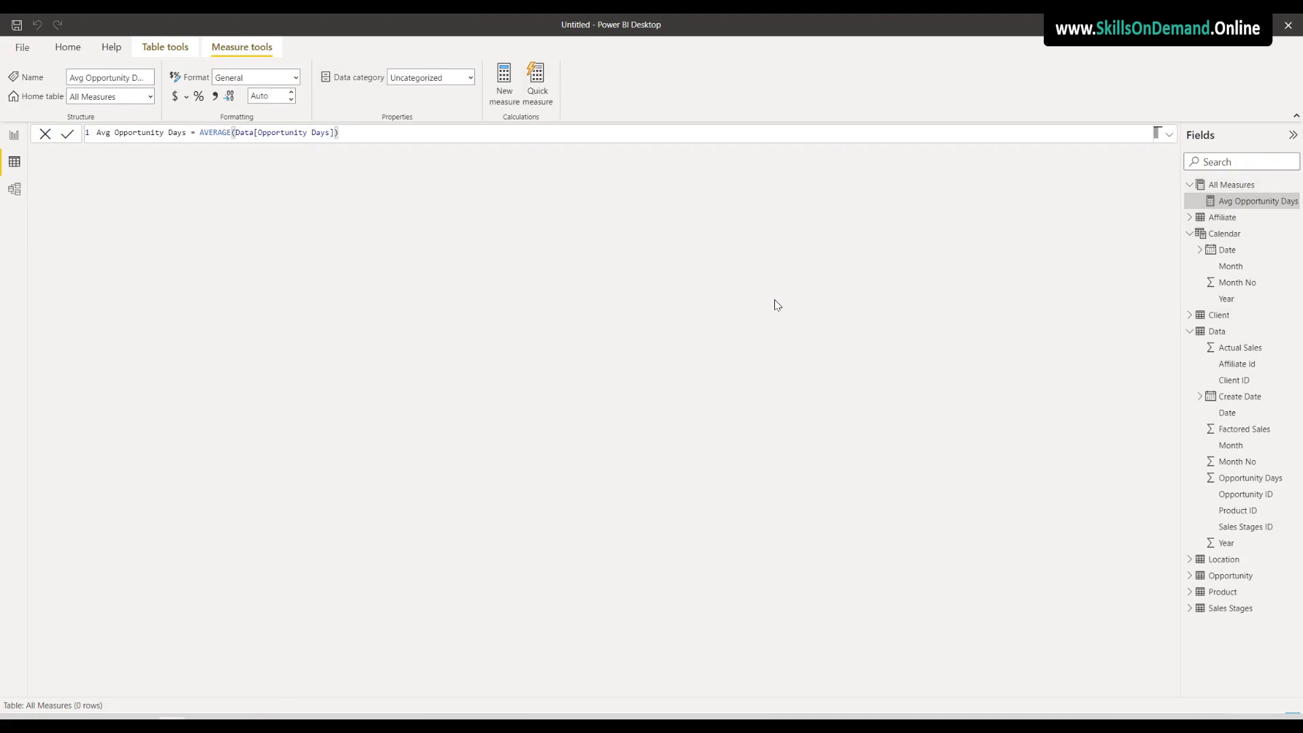
left_click(1231, 185)
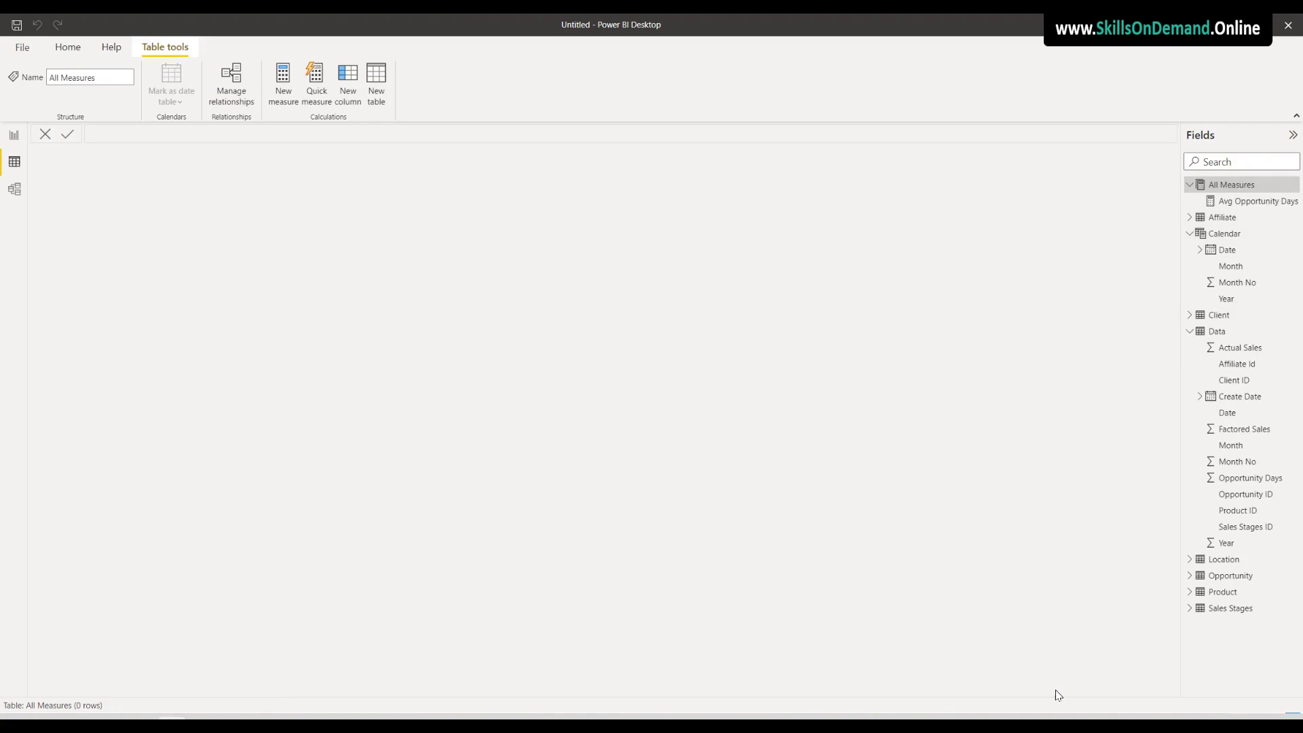
In the Data table, apply the $ Currency format to the Actual Sales and Factored Sales columns
left_click(1222, 335)
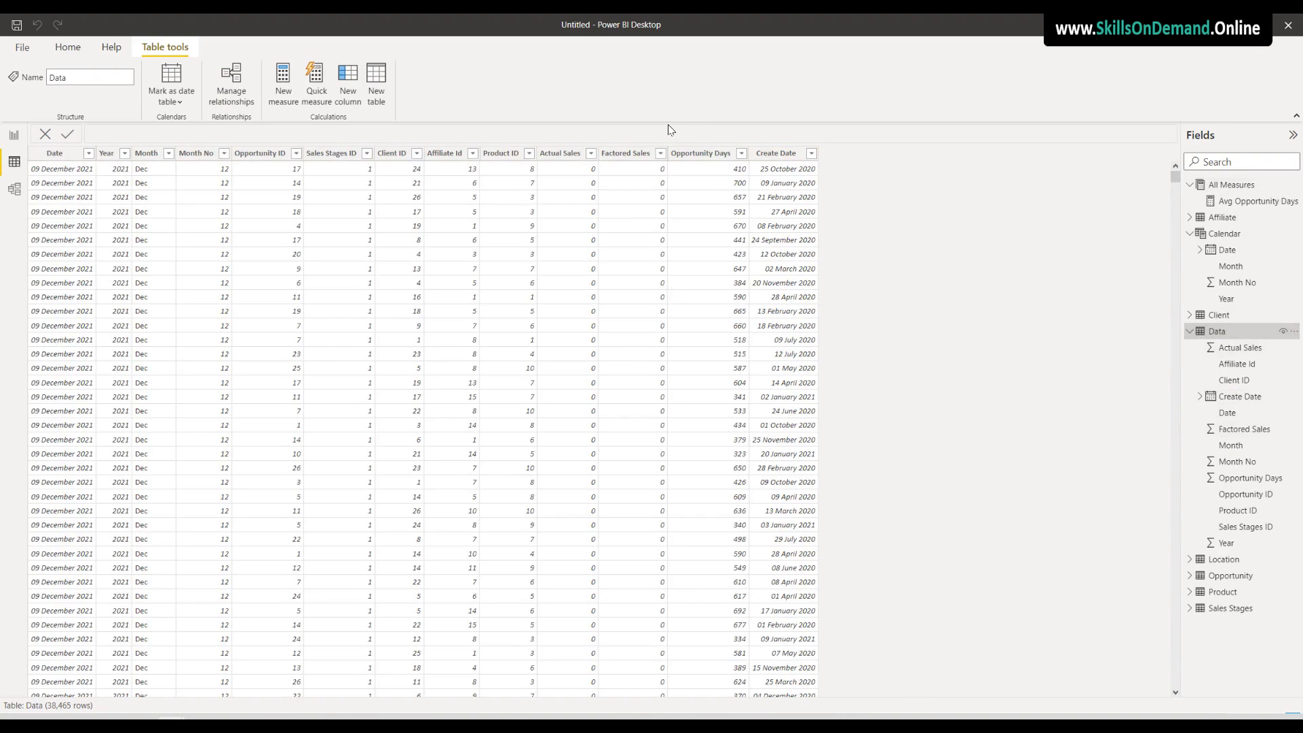
left_click(552, 155)
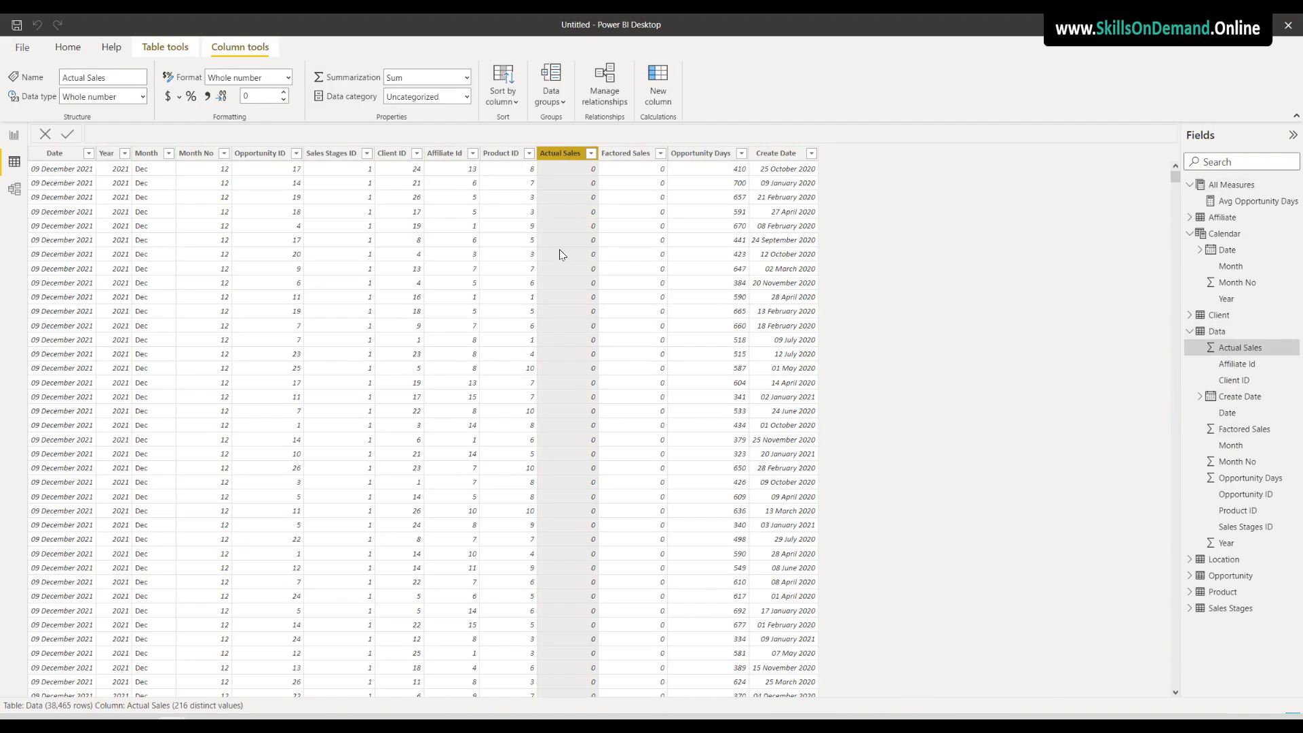
left_click(592, 153)
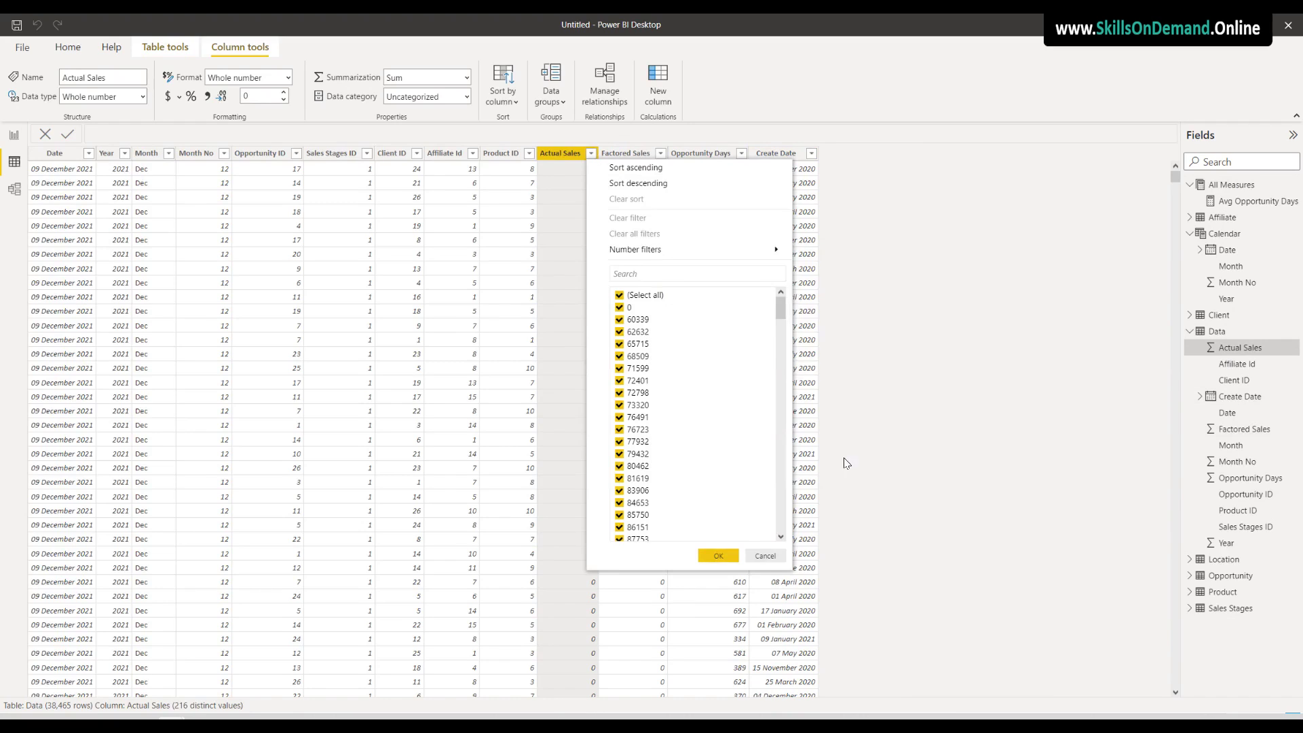
left_click(923, 445)
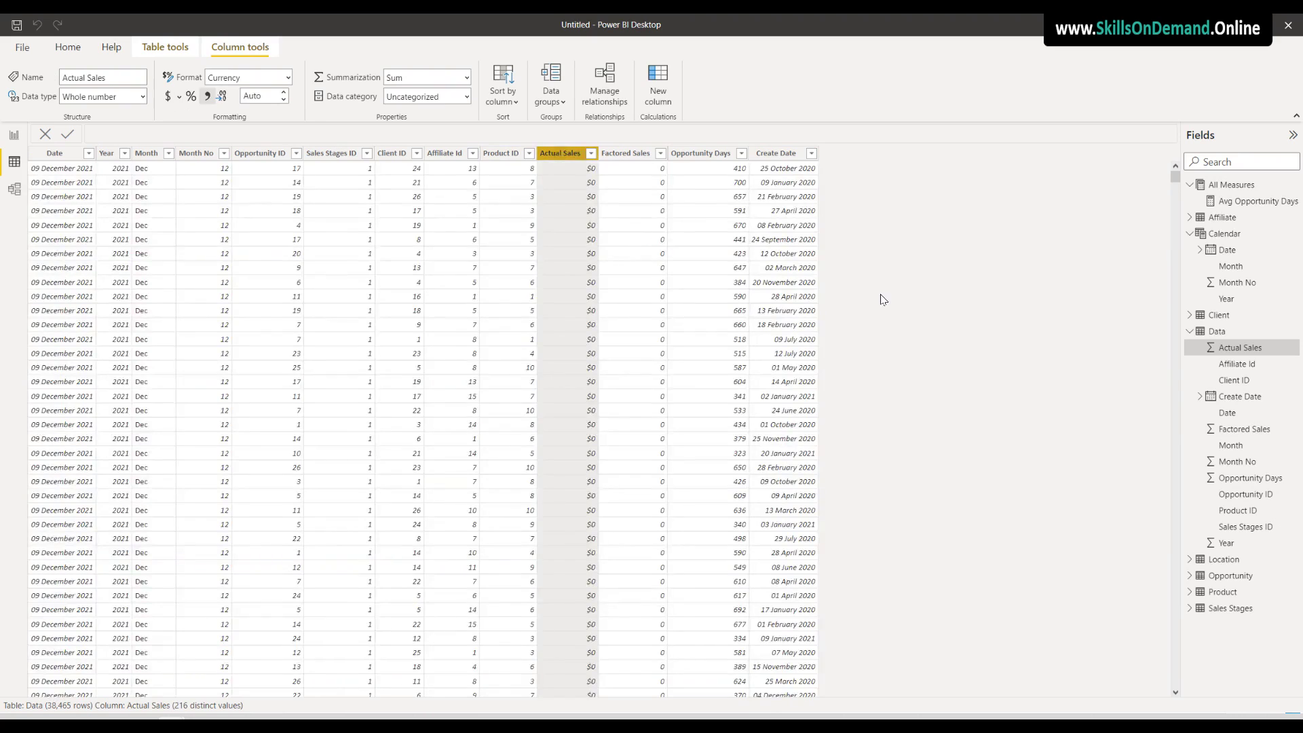
left_click(623, 154)
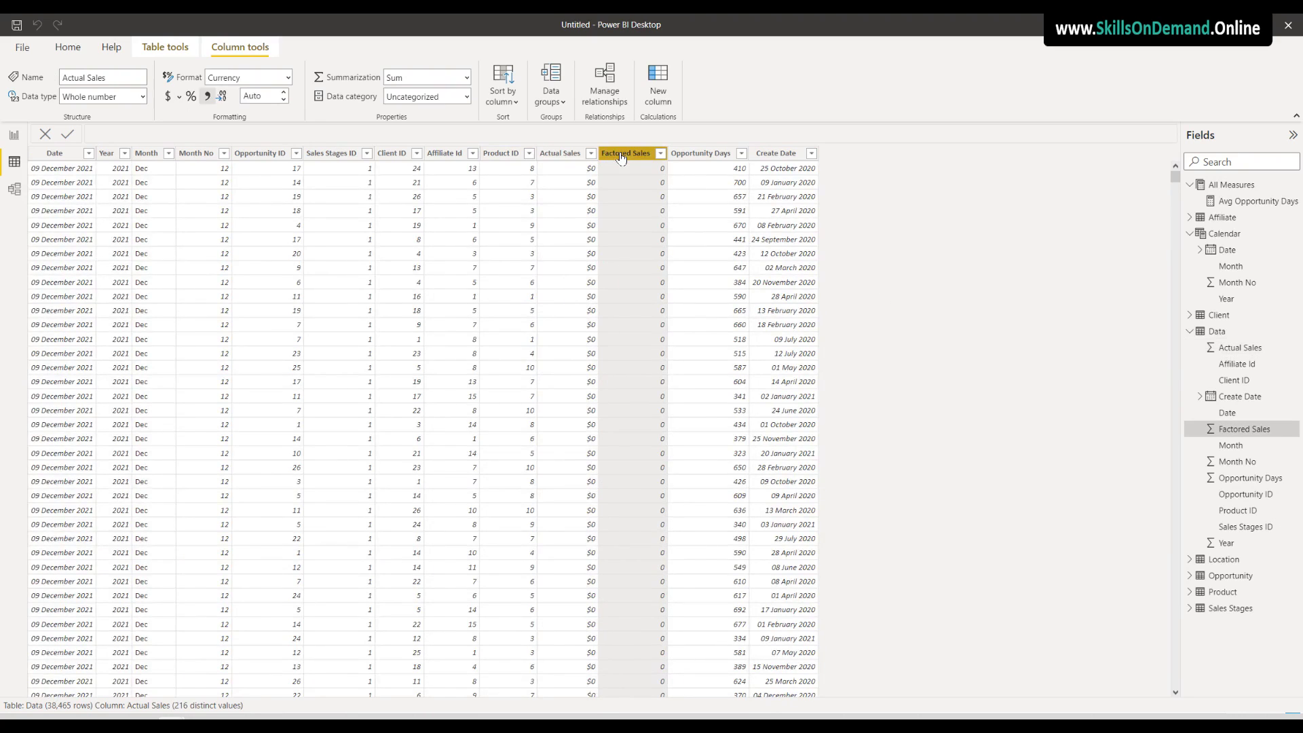
left_click(169, 96)
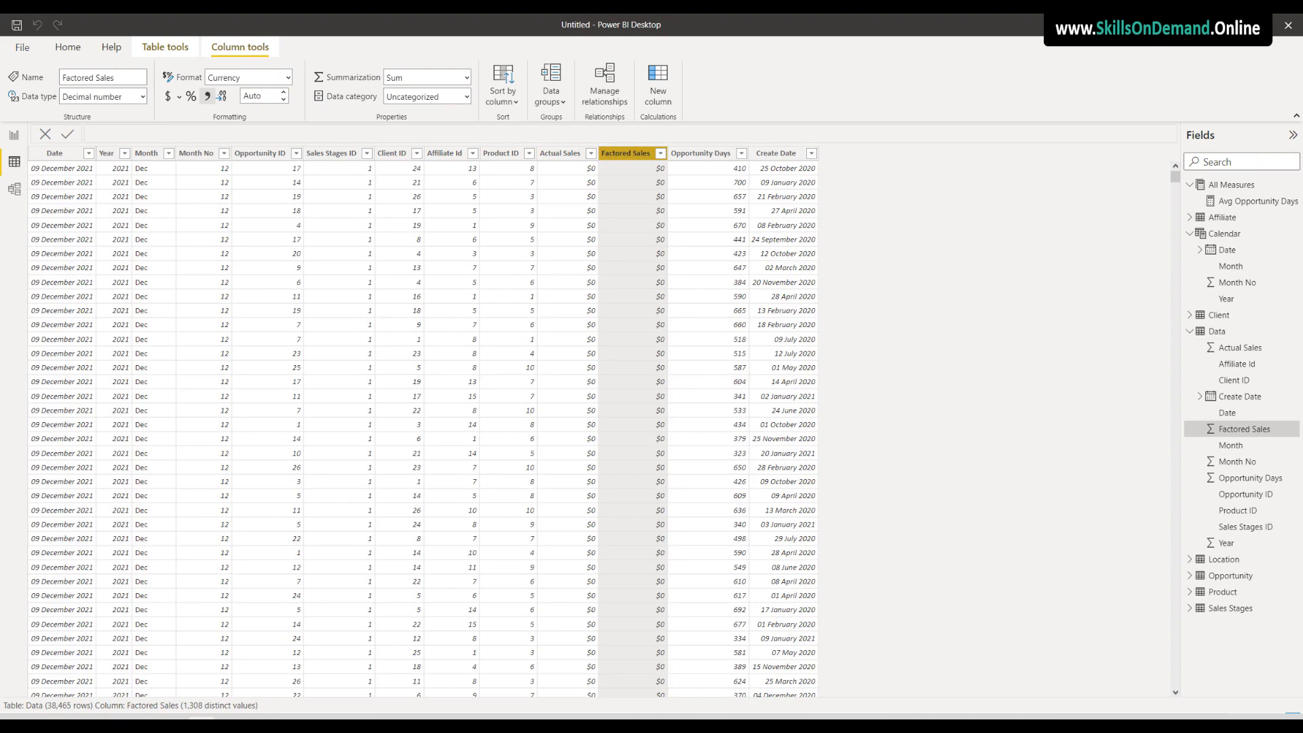
Create an Avg Sales measure in All Measures as AVERAGE(Data[Actual Sales])
left_click(1234, 186)
right_click(1237, 191)
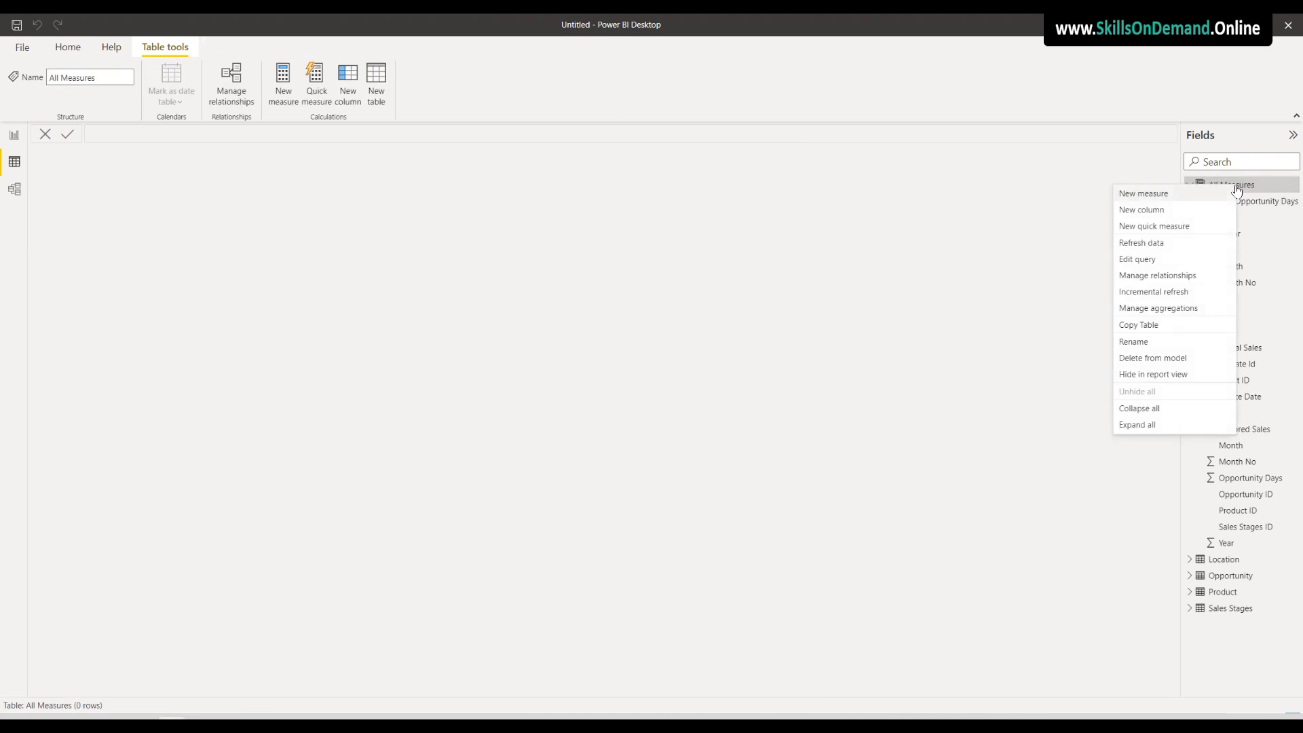
left_click(1144, 195)
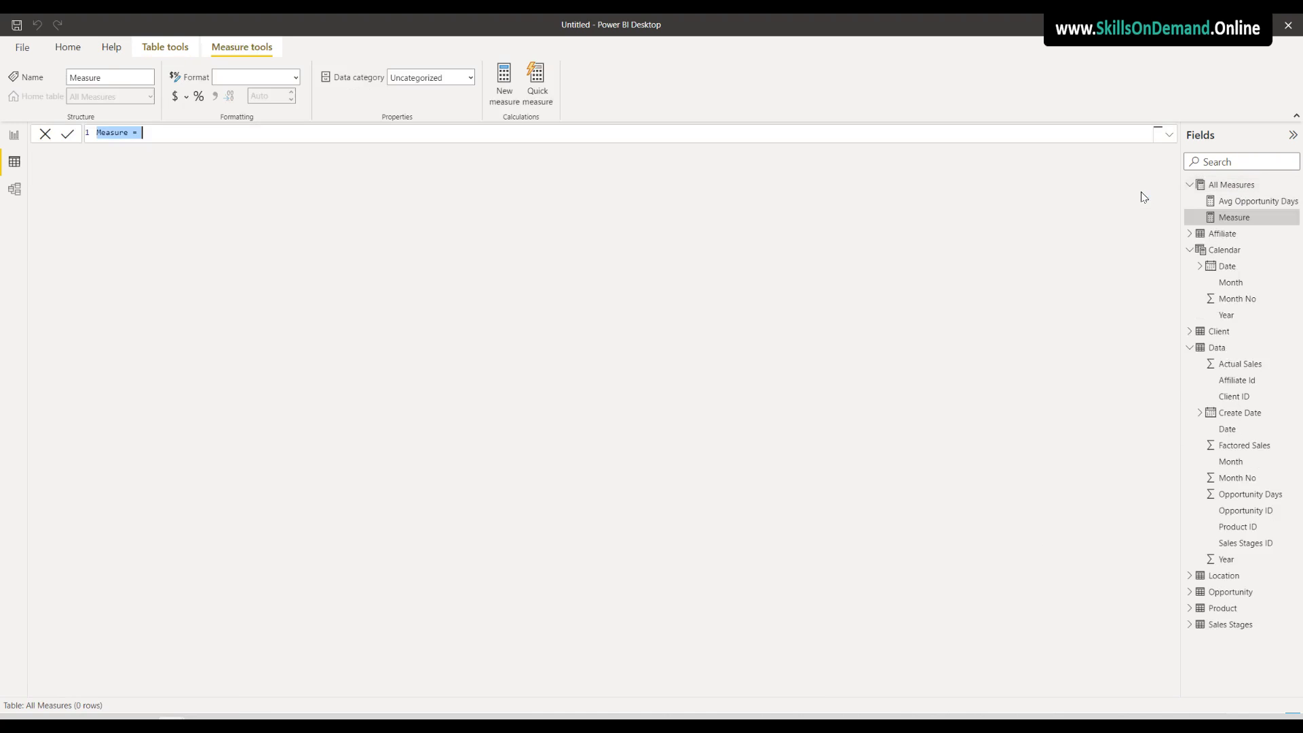
type("Avg Sales = Average")
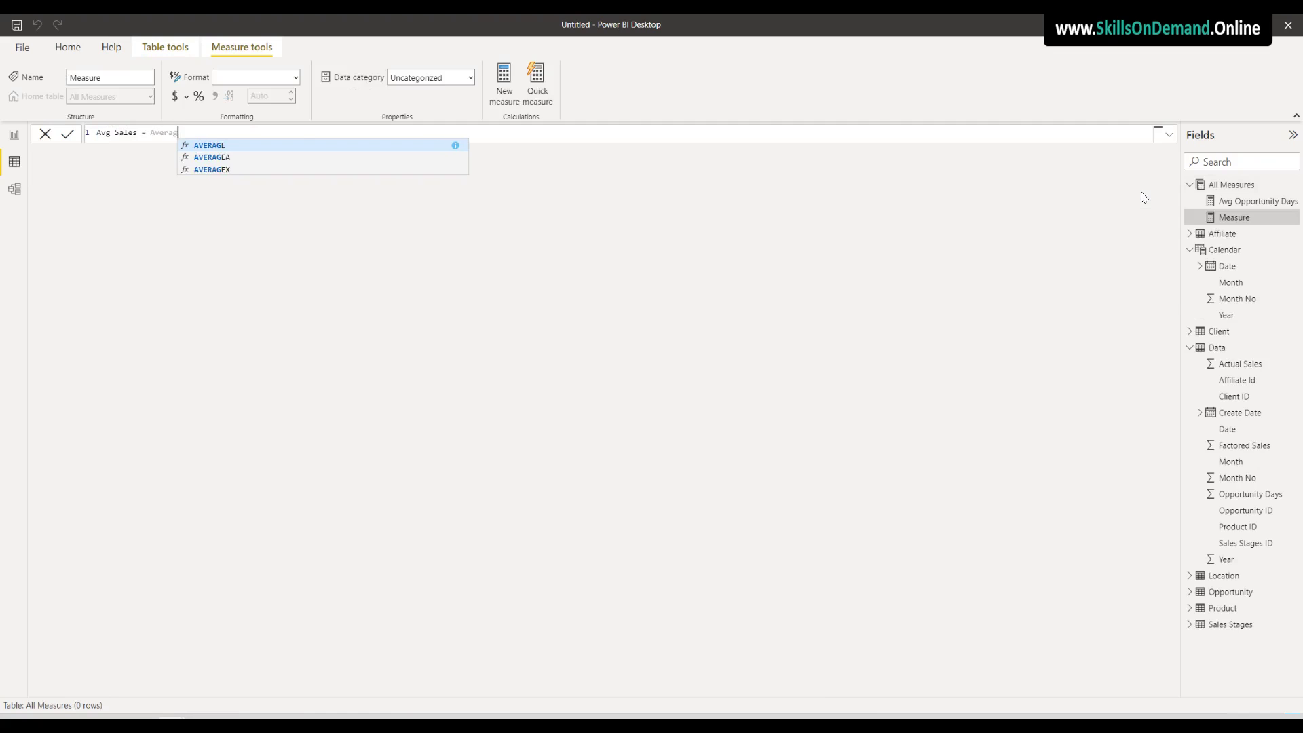
left_click(243, 145)
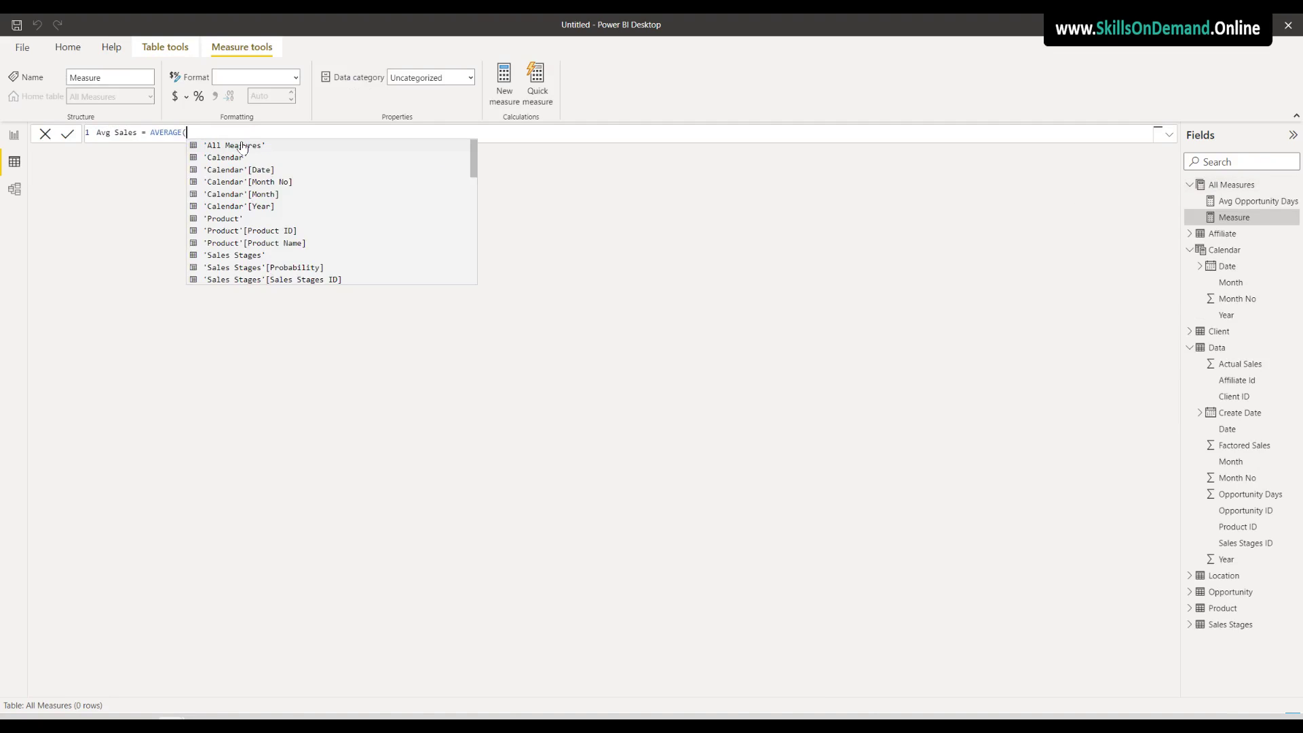
type("Data")
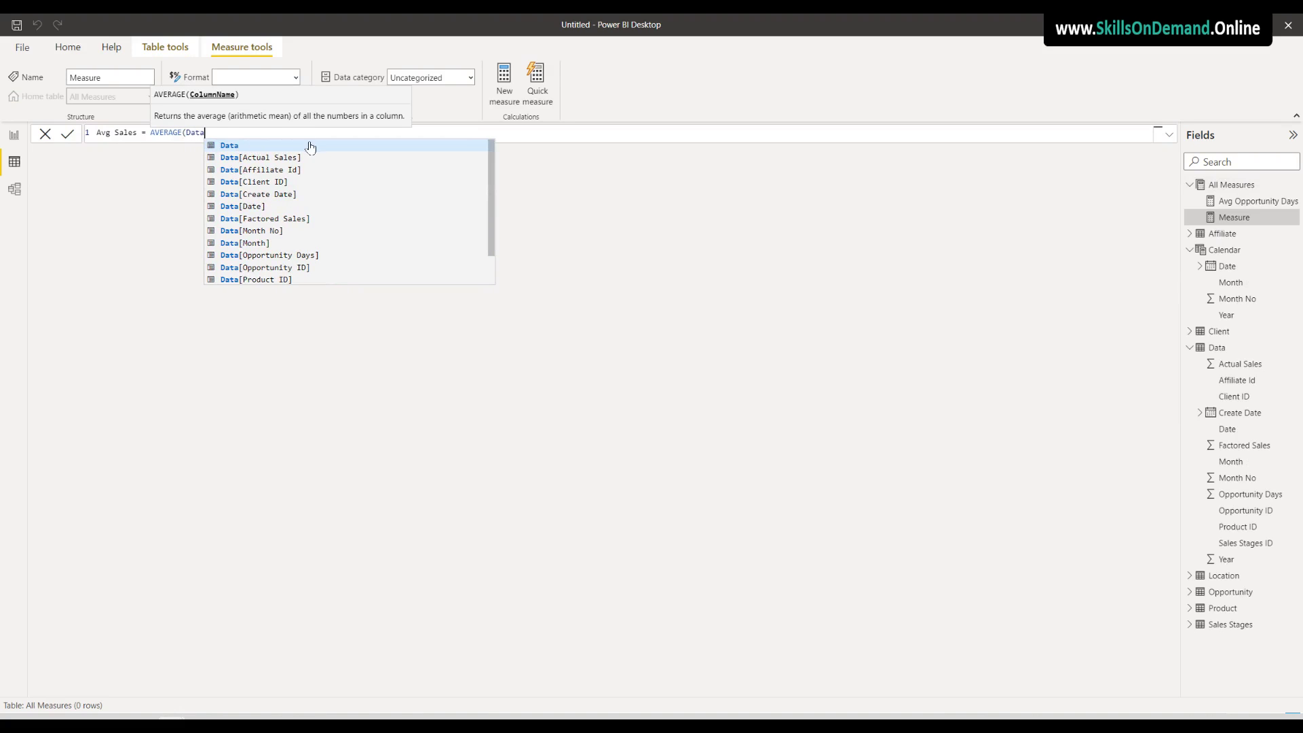
left_click(290, 159)
type(")")
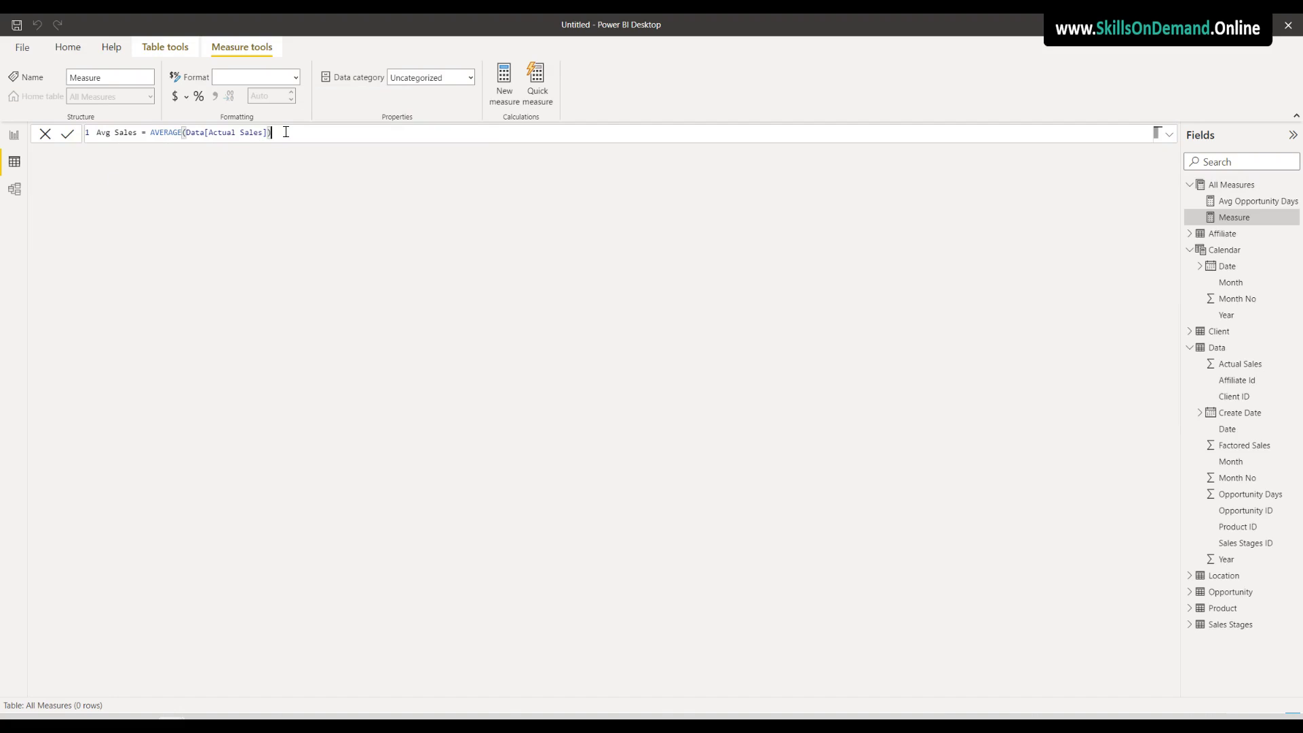
key("Return")
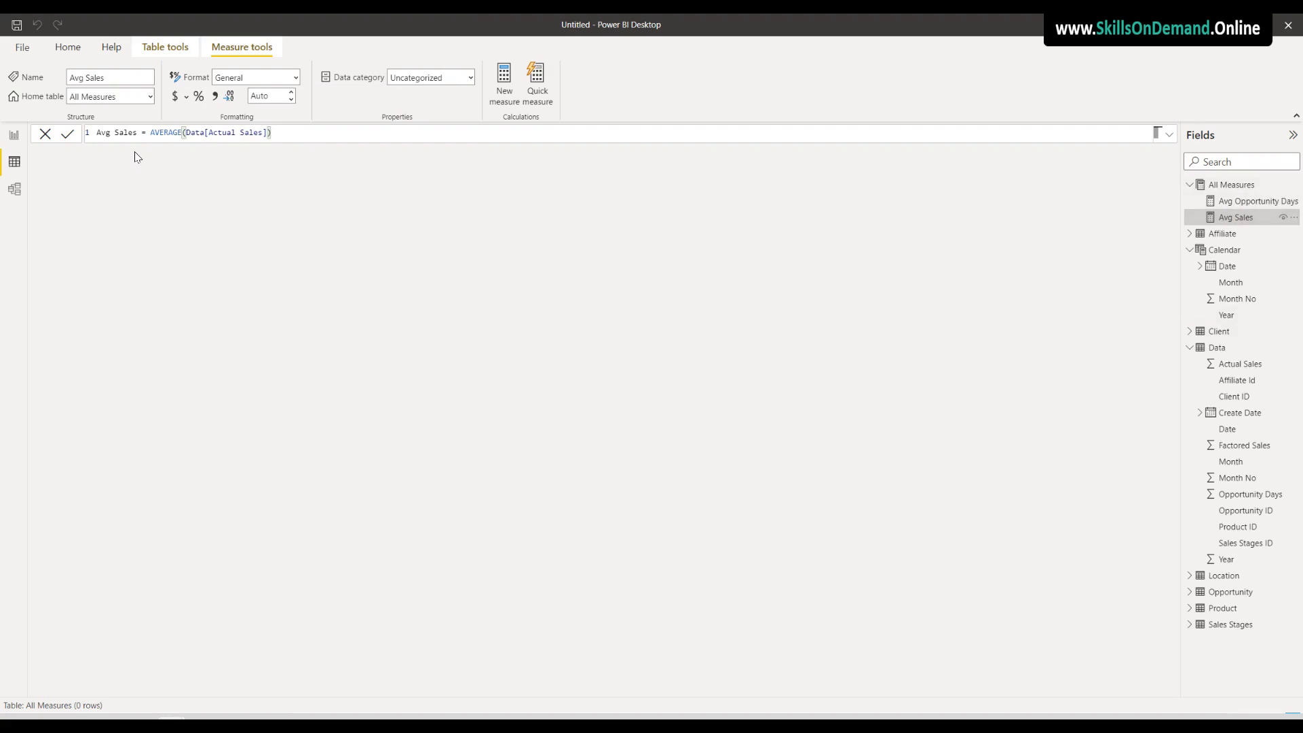
Format Avg Sales as Currency with 2 decimal places
left_click(175, 95)
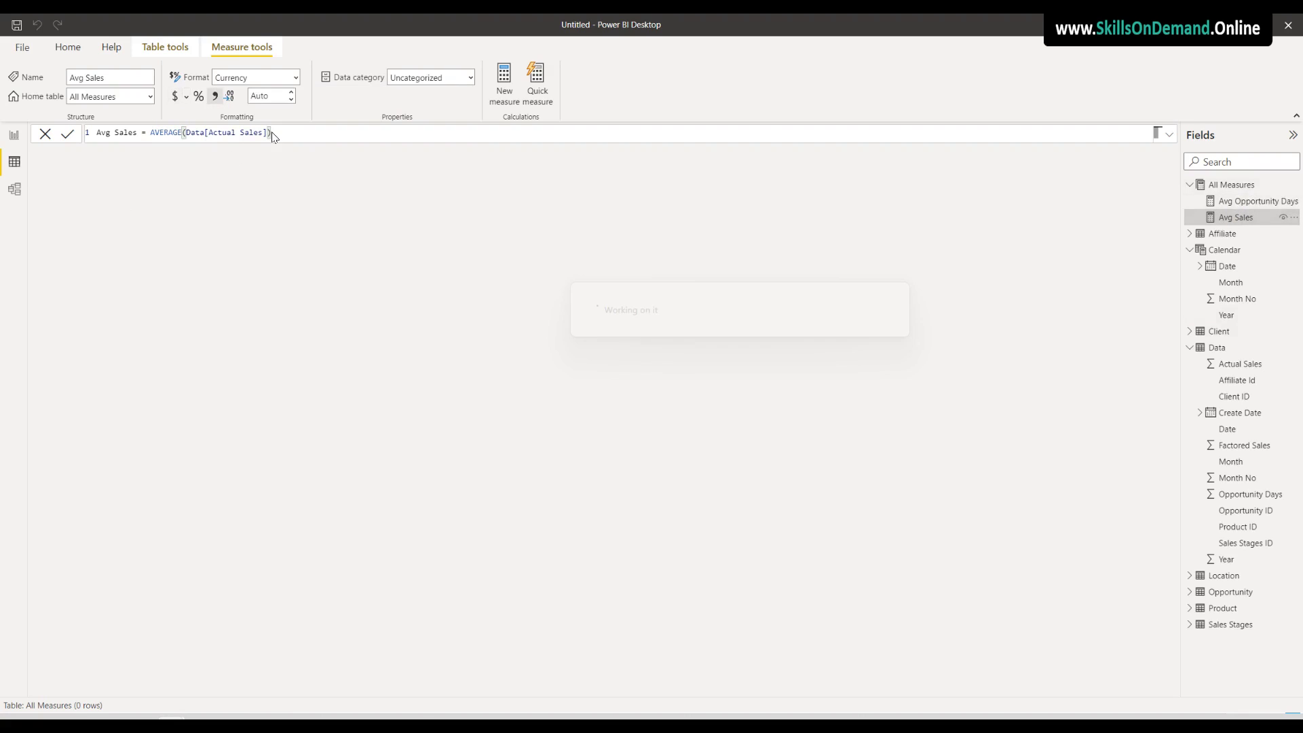
left_click(275, 95)
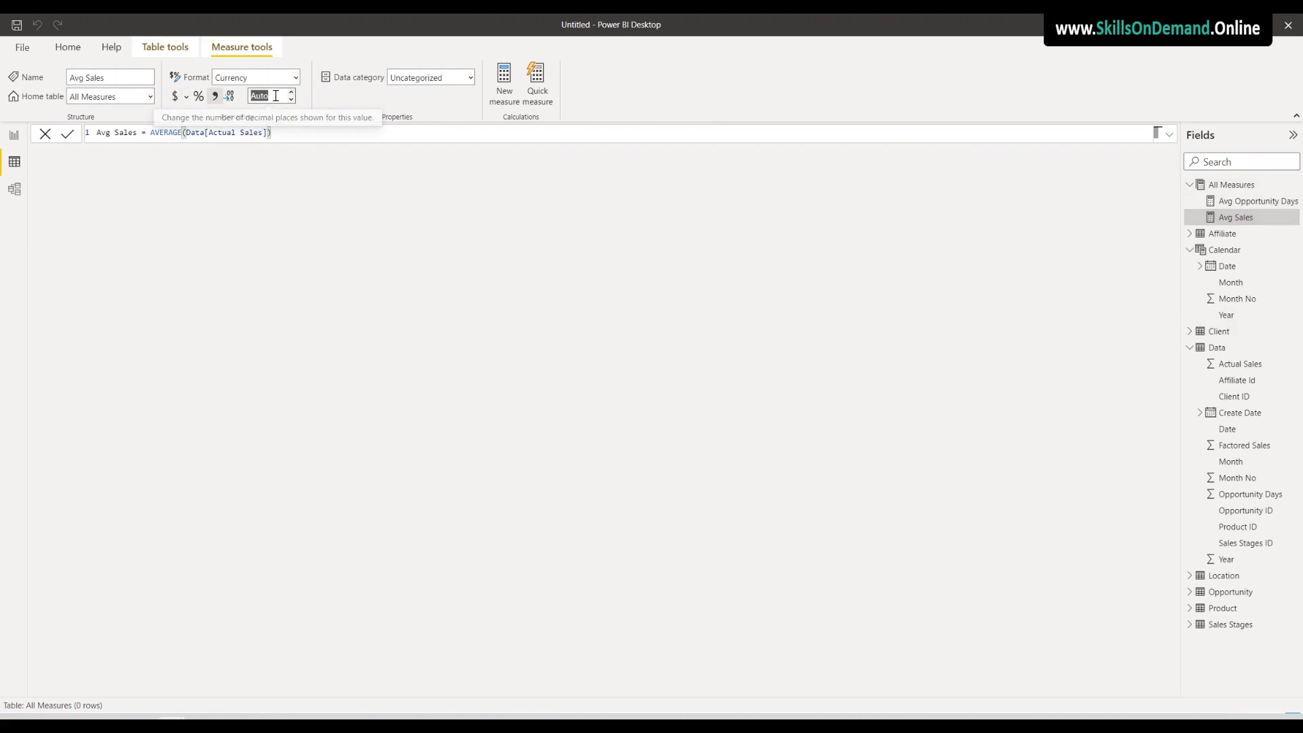
type("2")
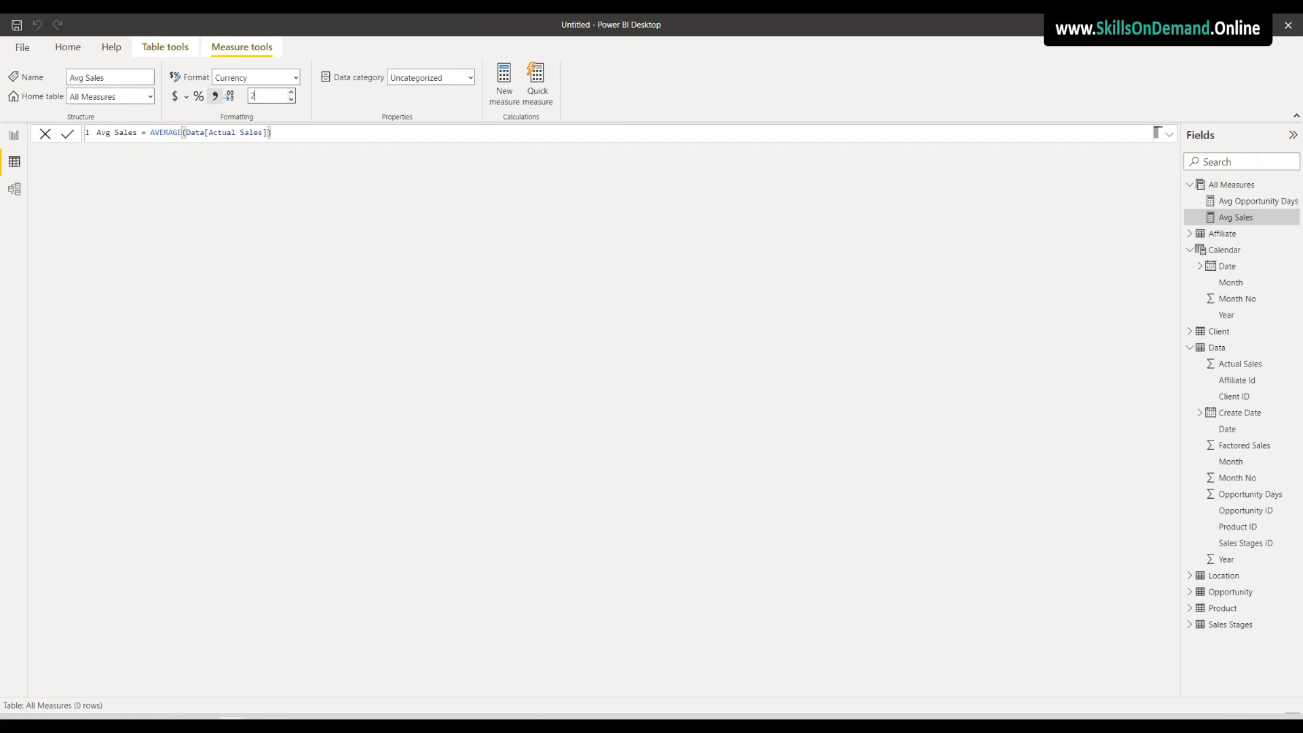
left_click(651, 365)
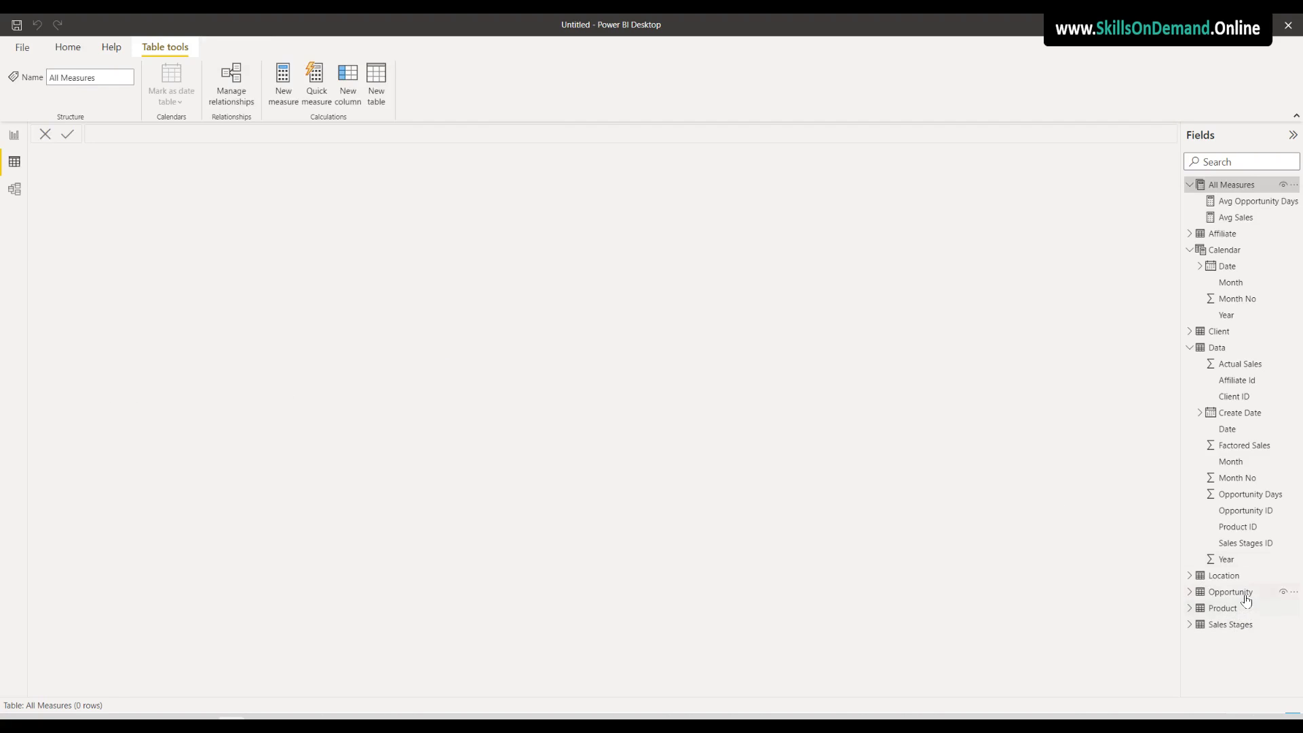
Check the Opportunity ID column, then create Opportunity Count = COUNTA(Data[Opportunity ID]) in All Measures
left_click(1226, 350)
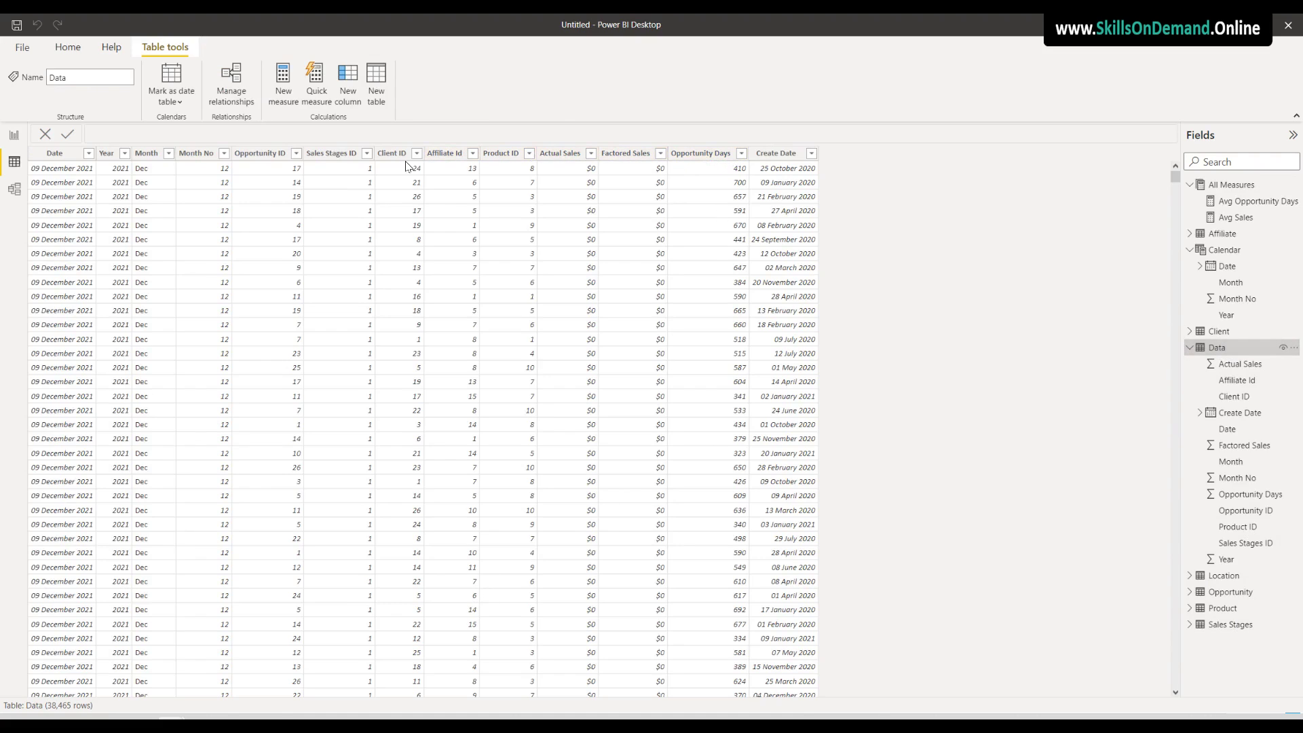
left_click(272, 158)
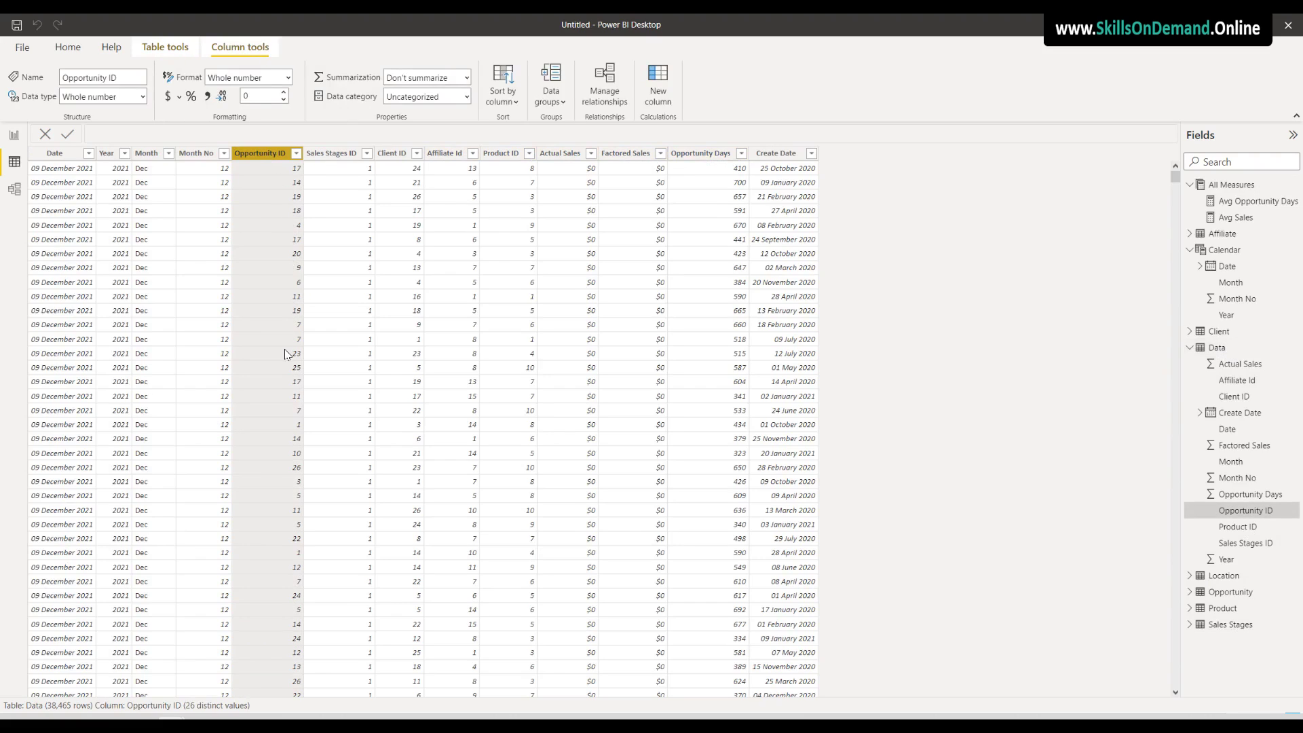
left_click(1227, 186)
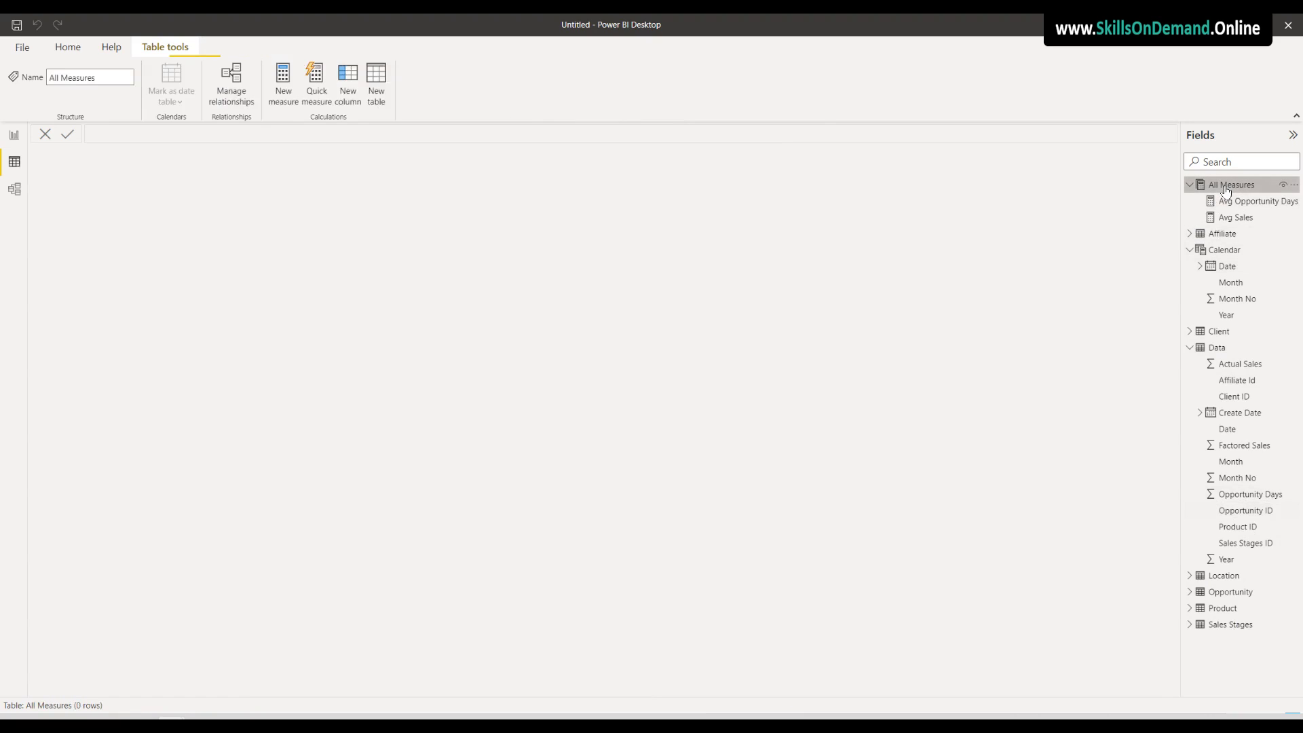
right_click(1202, 190)
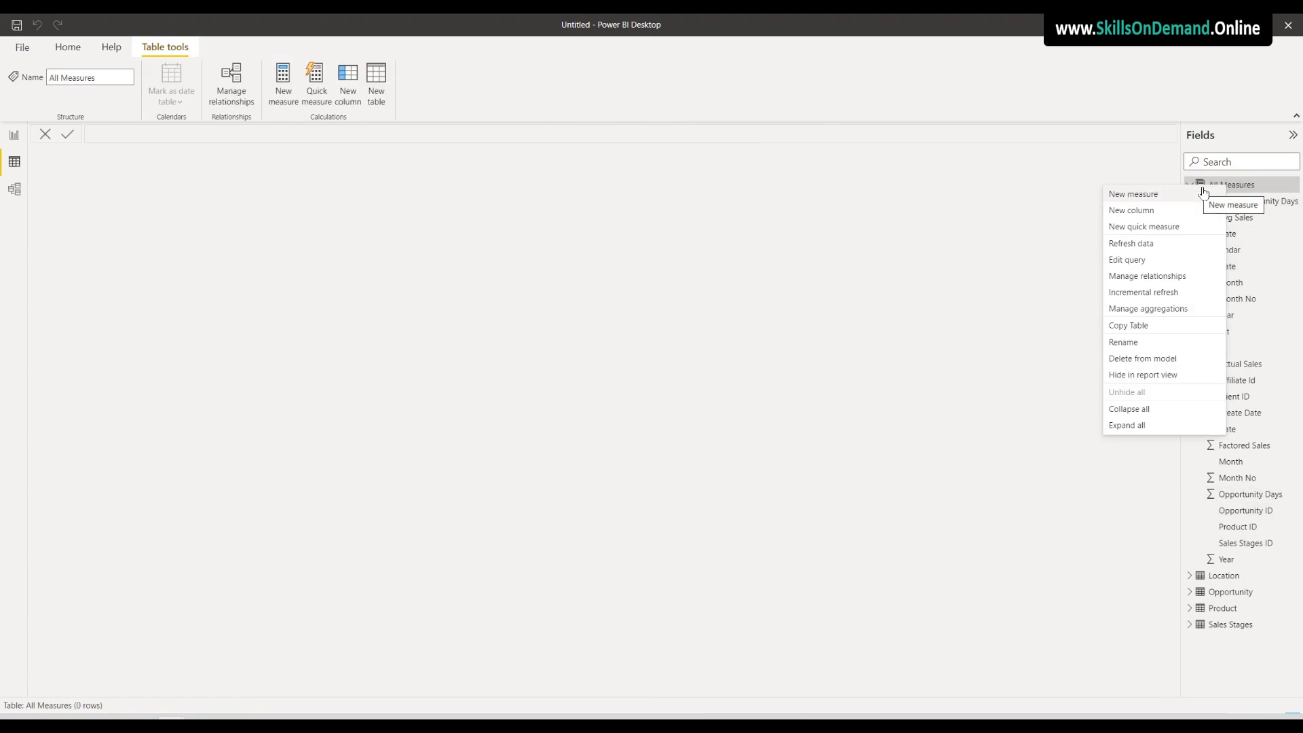
left_click(1151, 198)
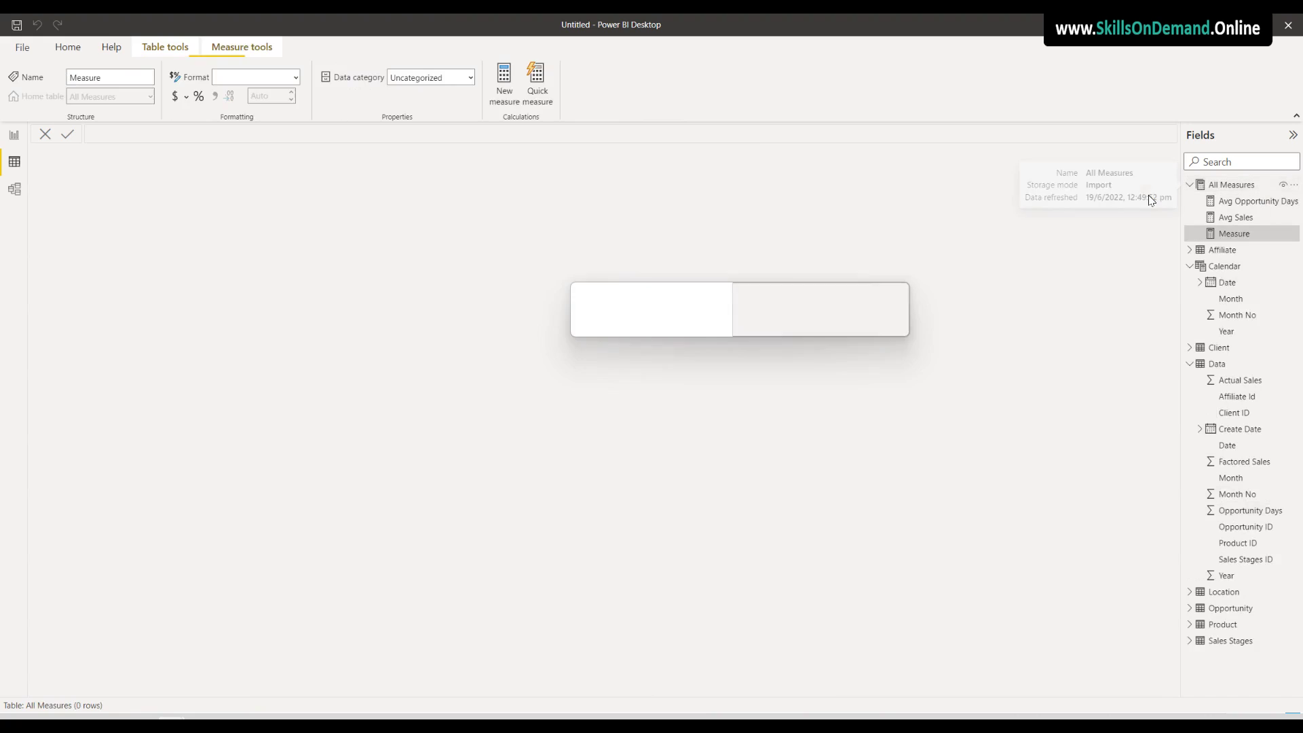
type("Opp")
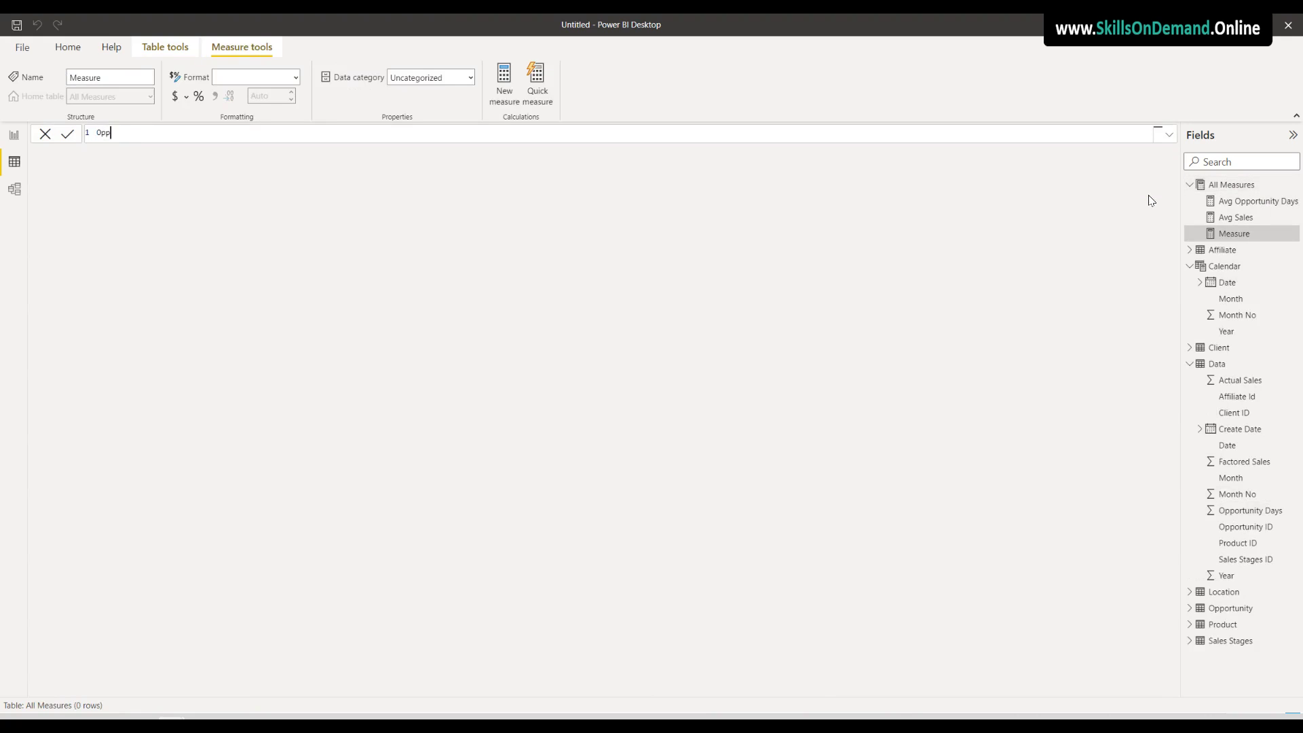
type("ortunity Count = Coun")
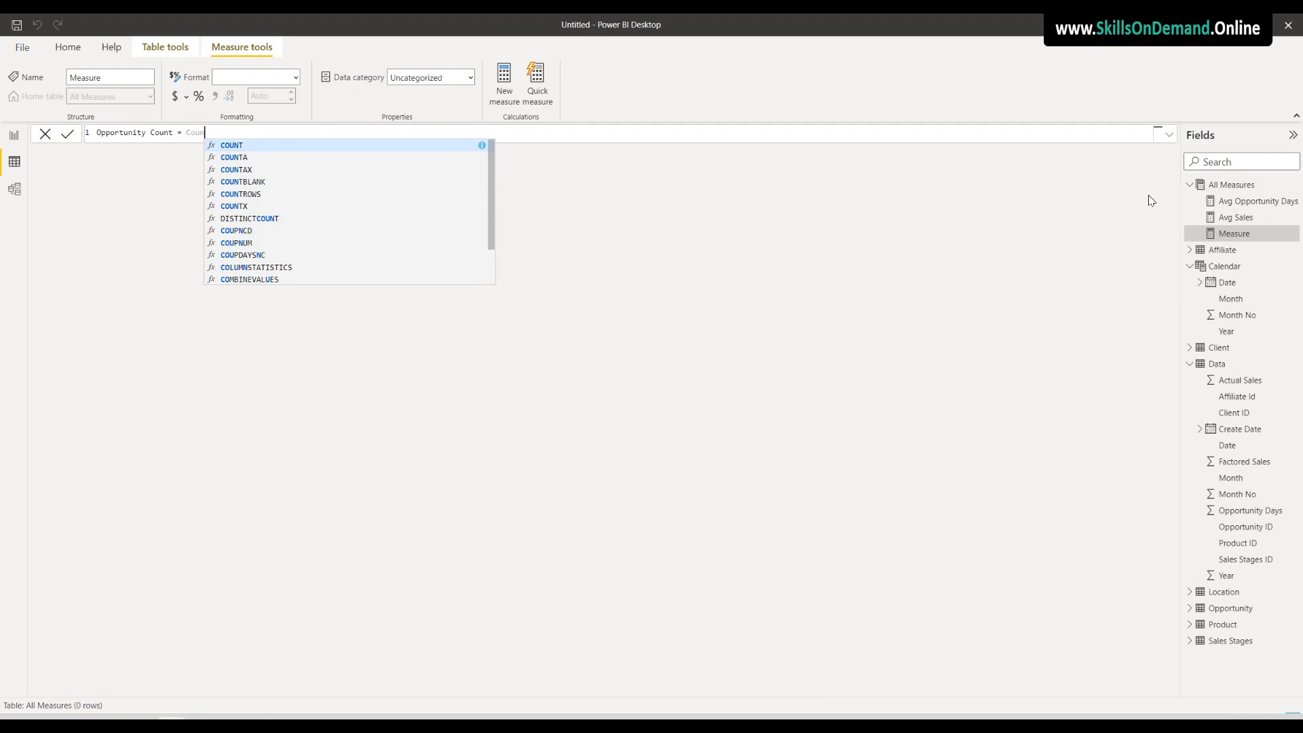
left_click(255, 157)
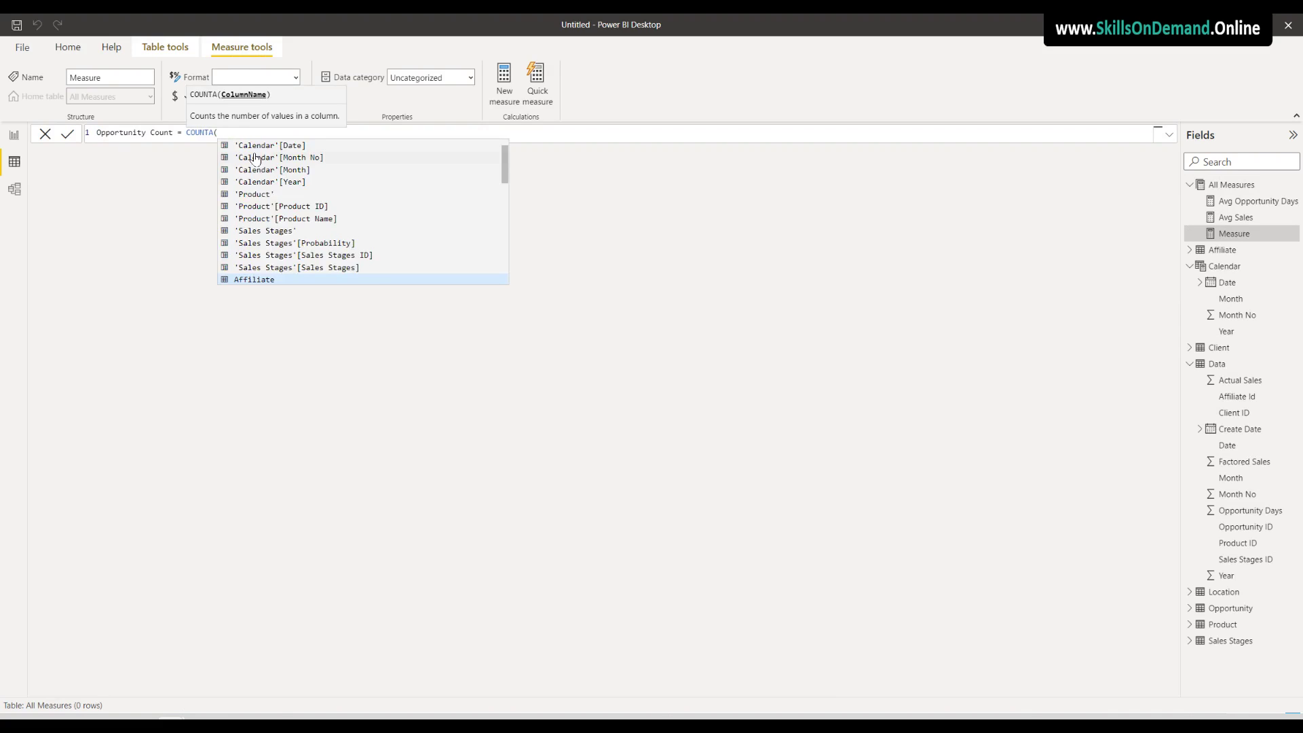
type("Data")
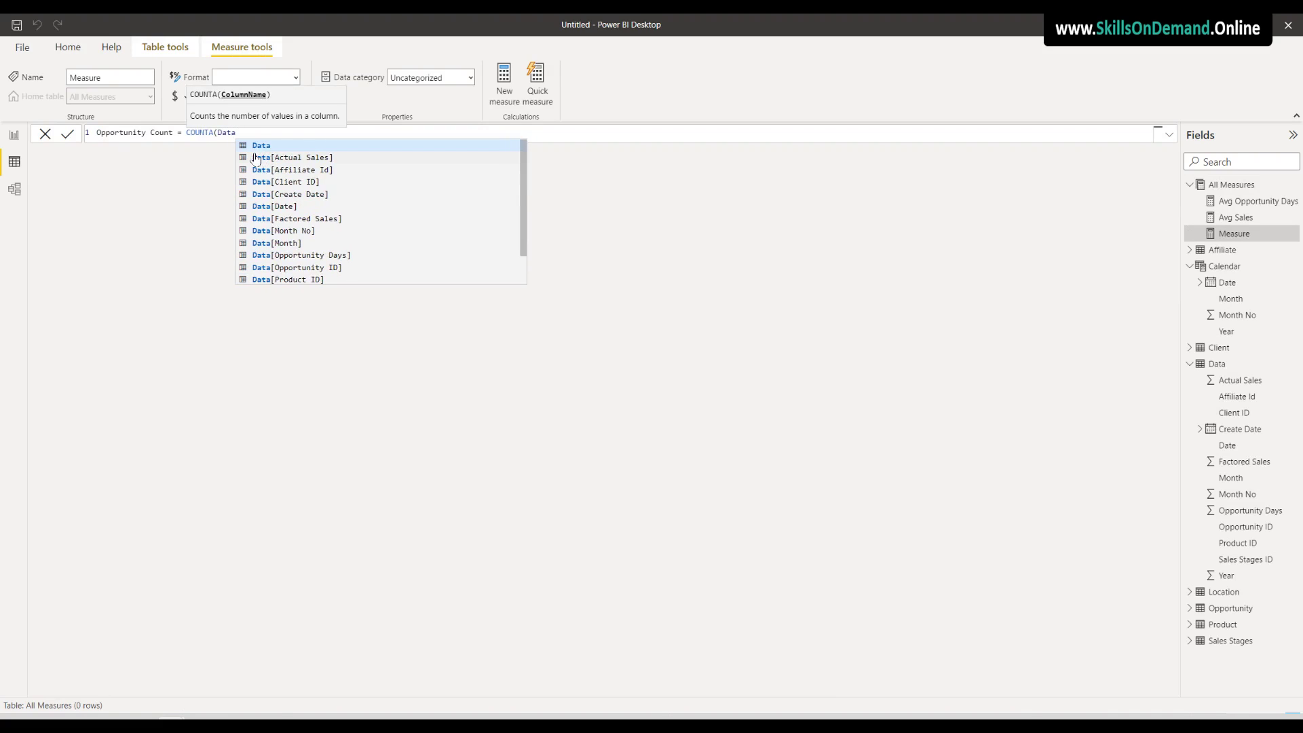
left_click(329, 268)
type(")")
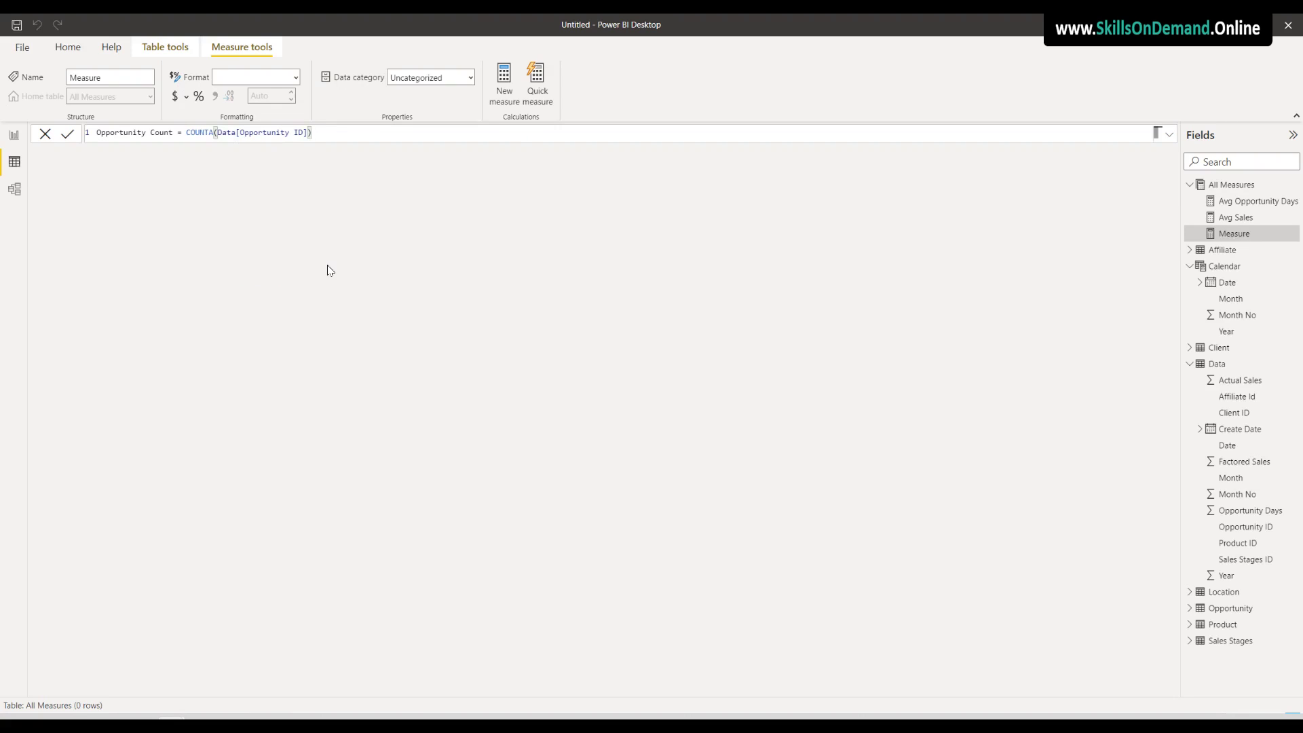
key("Return")
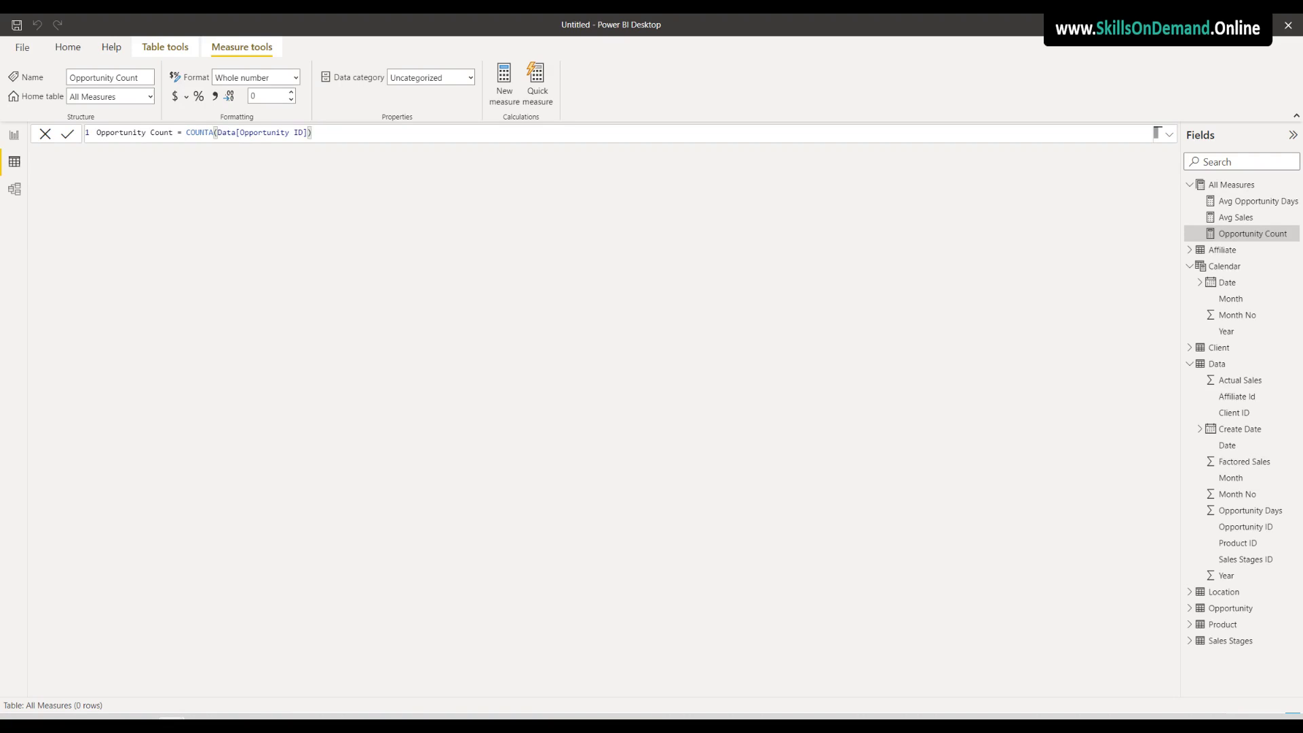
Review the Data table's Actual Sales column, then return to All Measures
left_click(1241, 367)
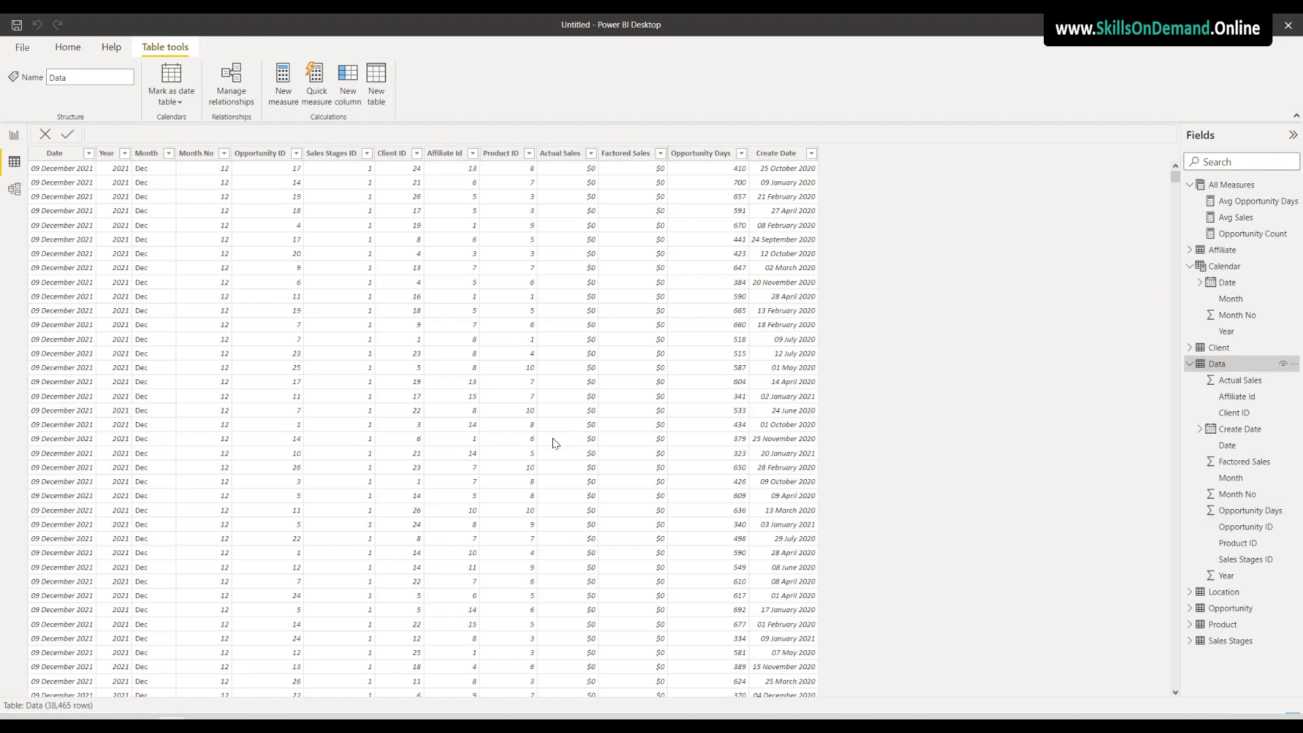
left_click(561, 154)
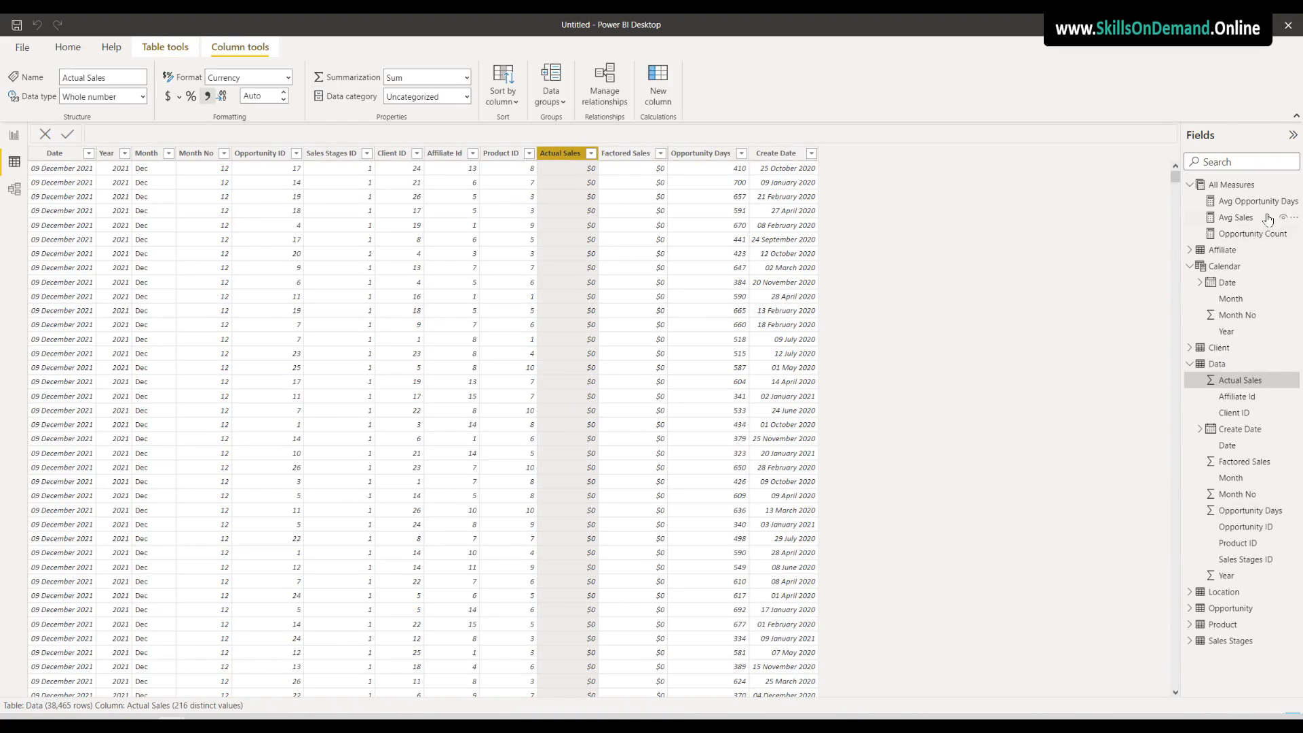
left_click(1235, 186)
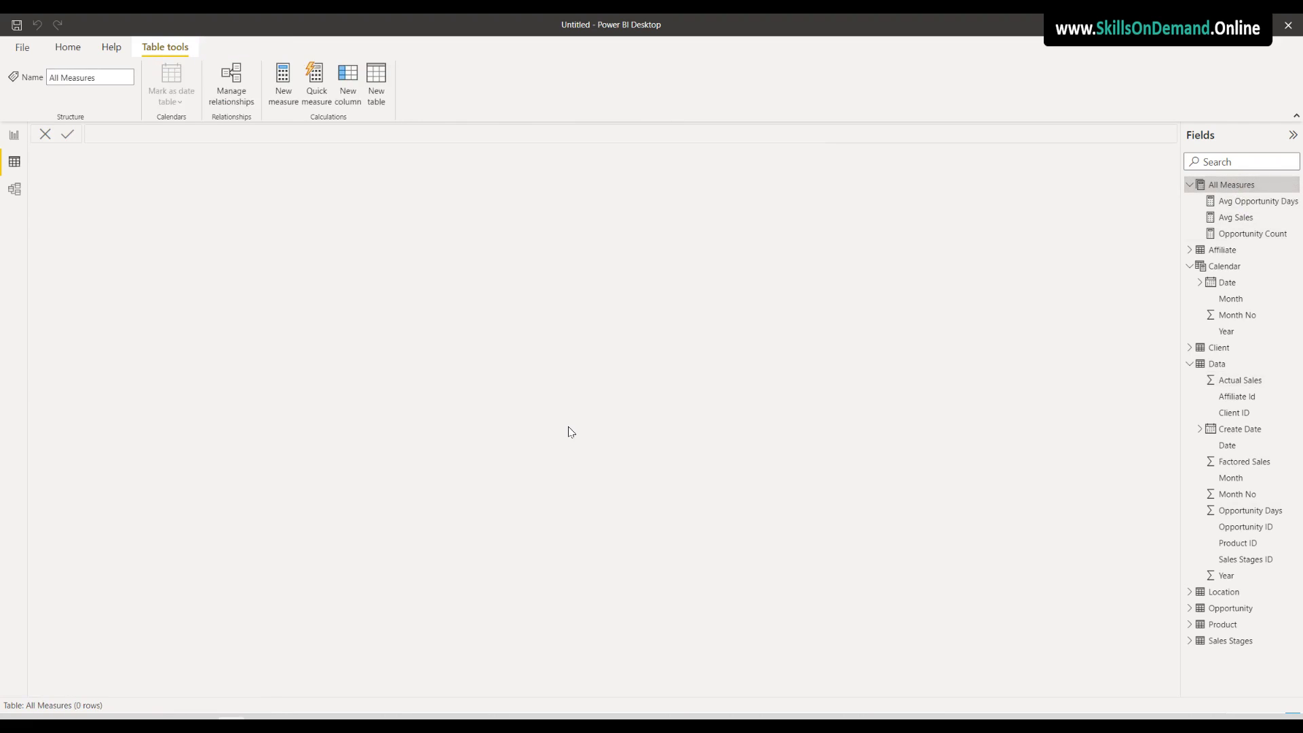
Create a Total Sales measure in All Measures as SUM(Data[Actual Sales])
right_click(1239, 186)
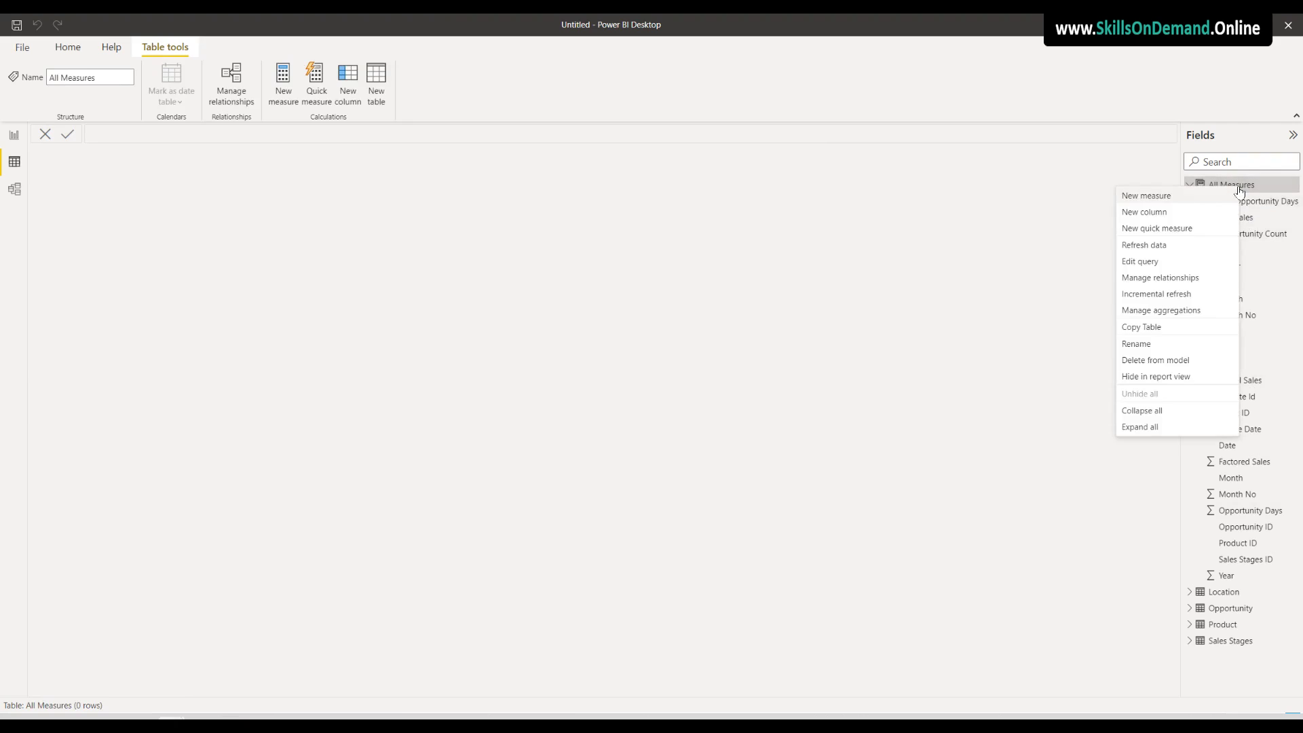
left_click(1154, 195)
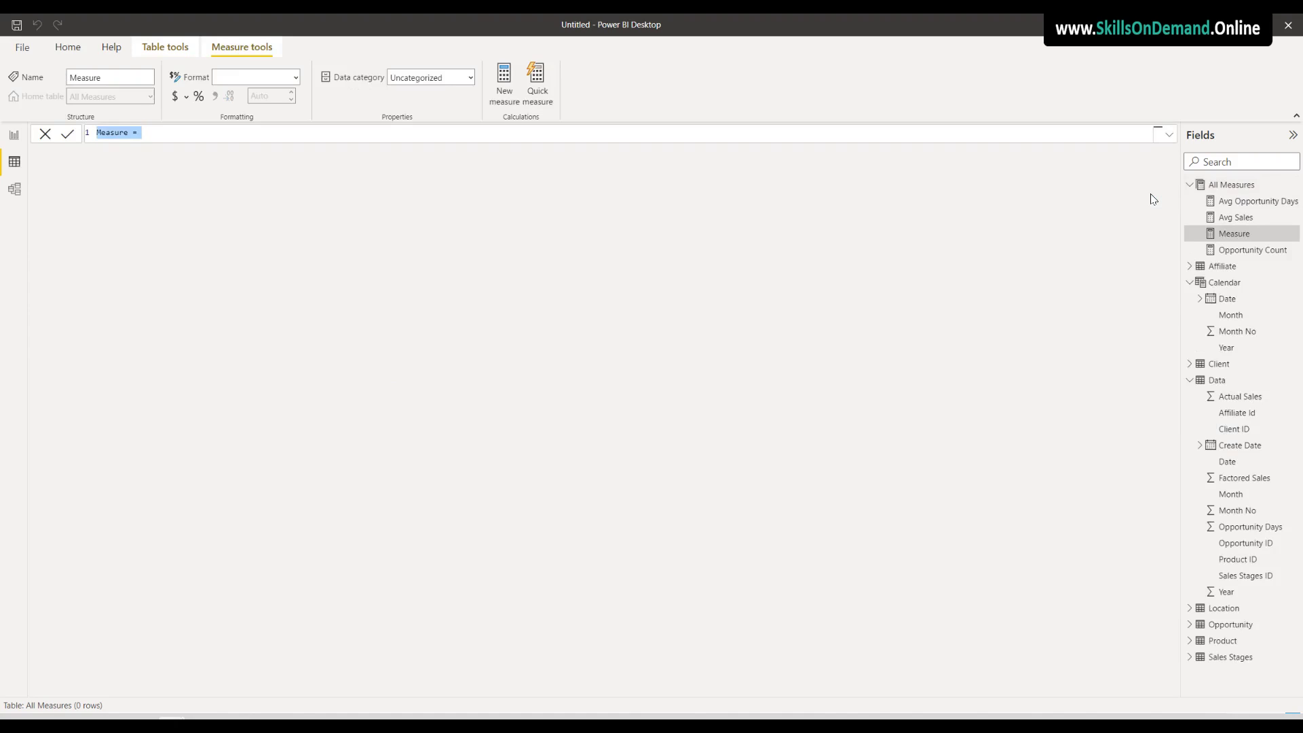
type("Total Sales = SUM")
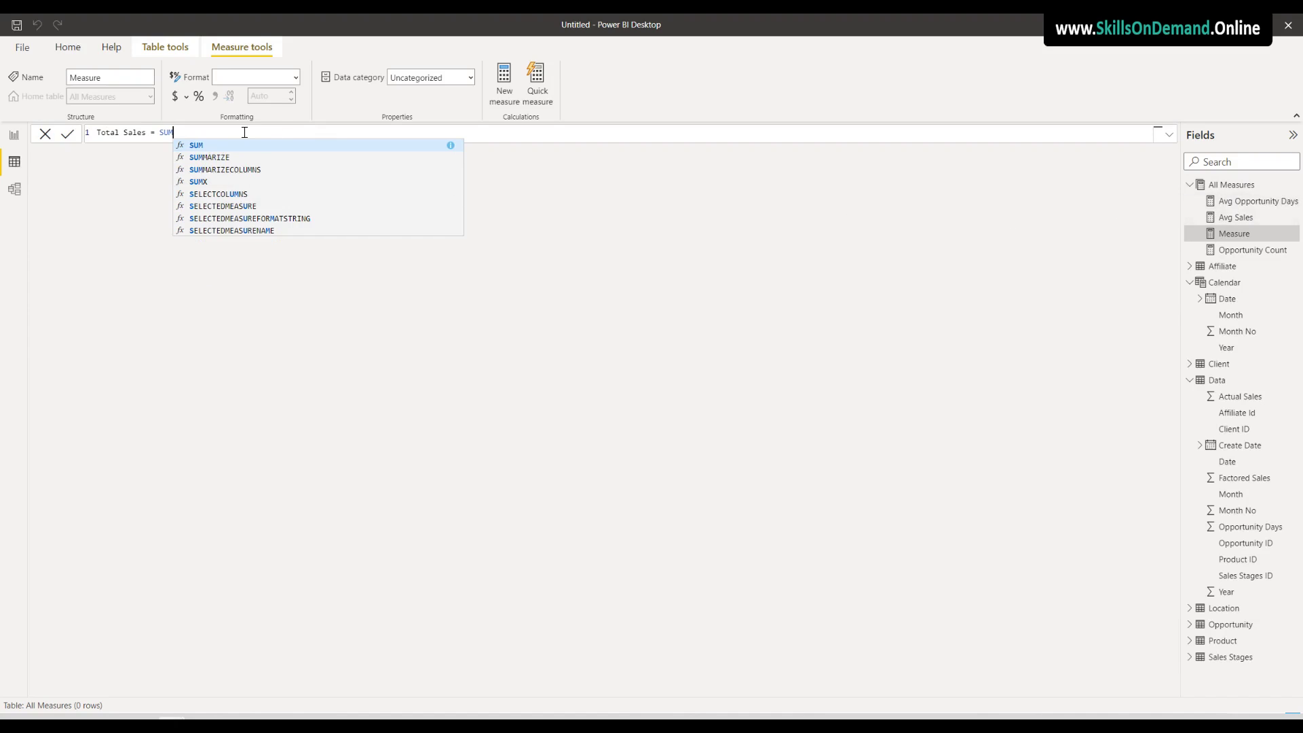
left_click(212, 148)
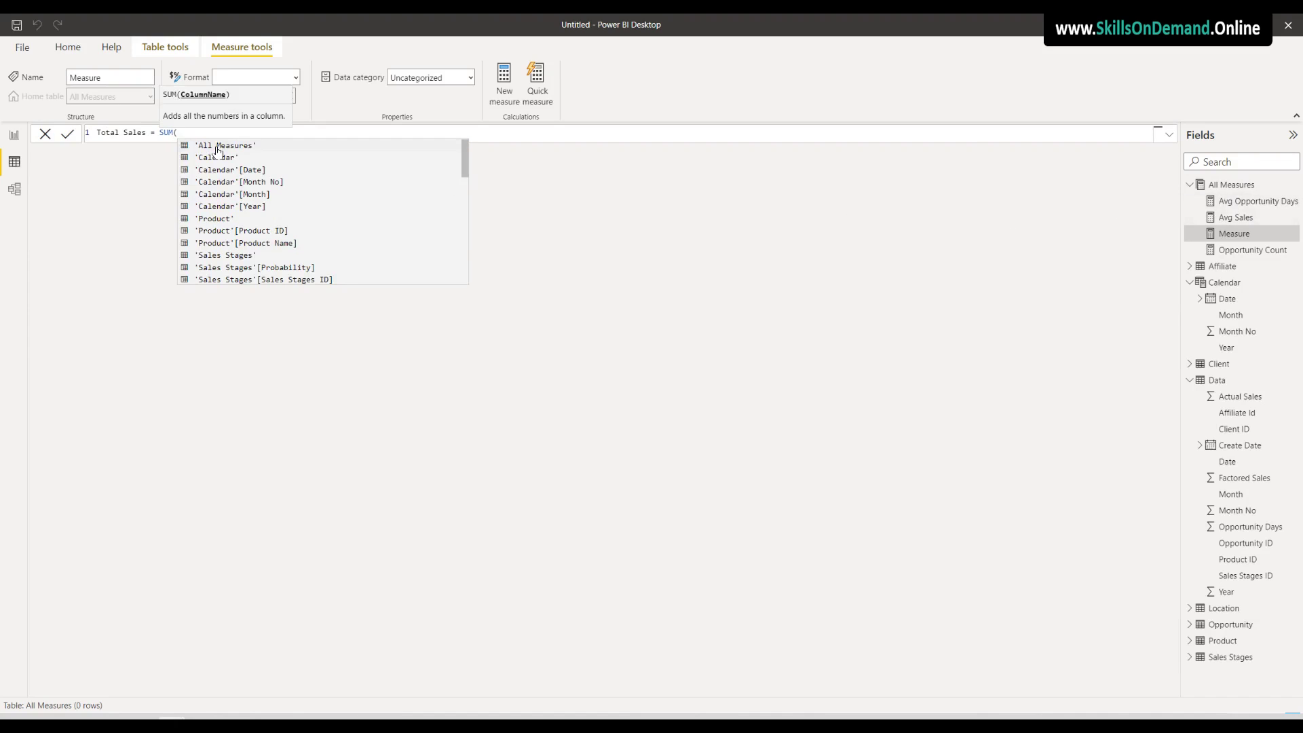
type("Data")
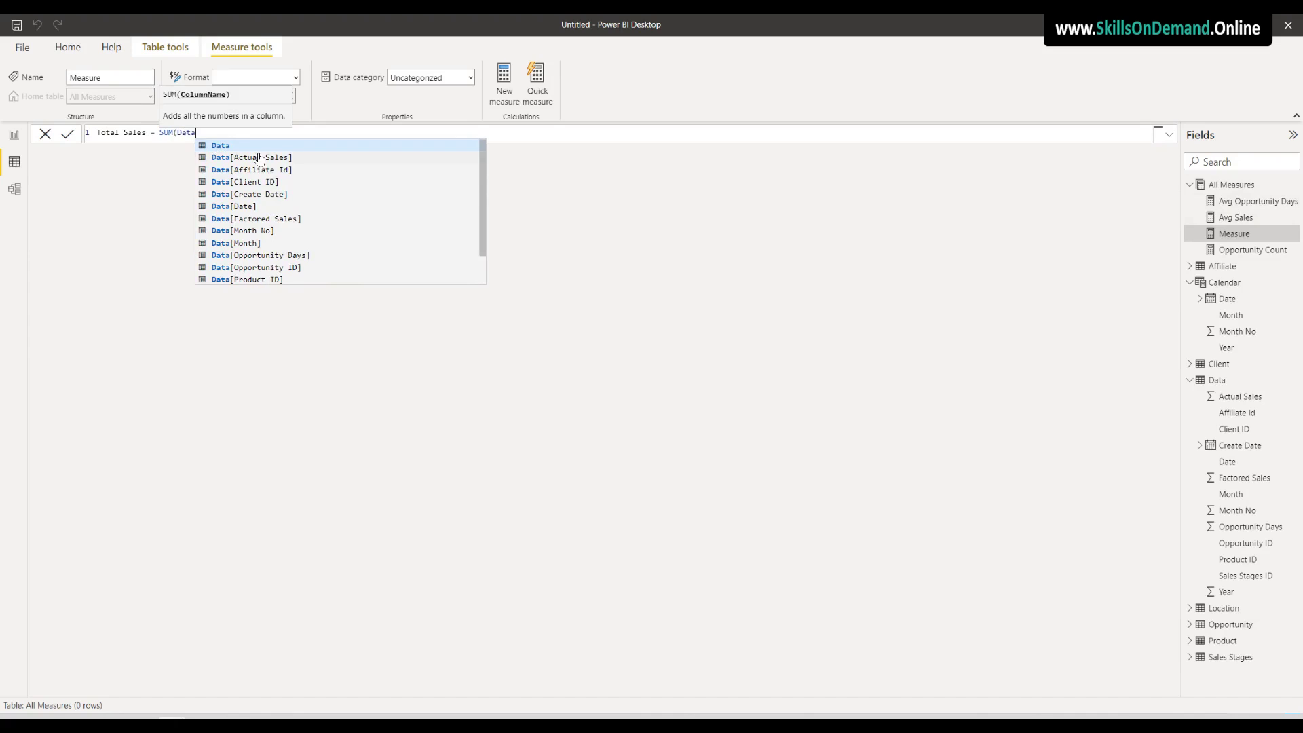
left_click(260, 160)
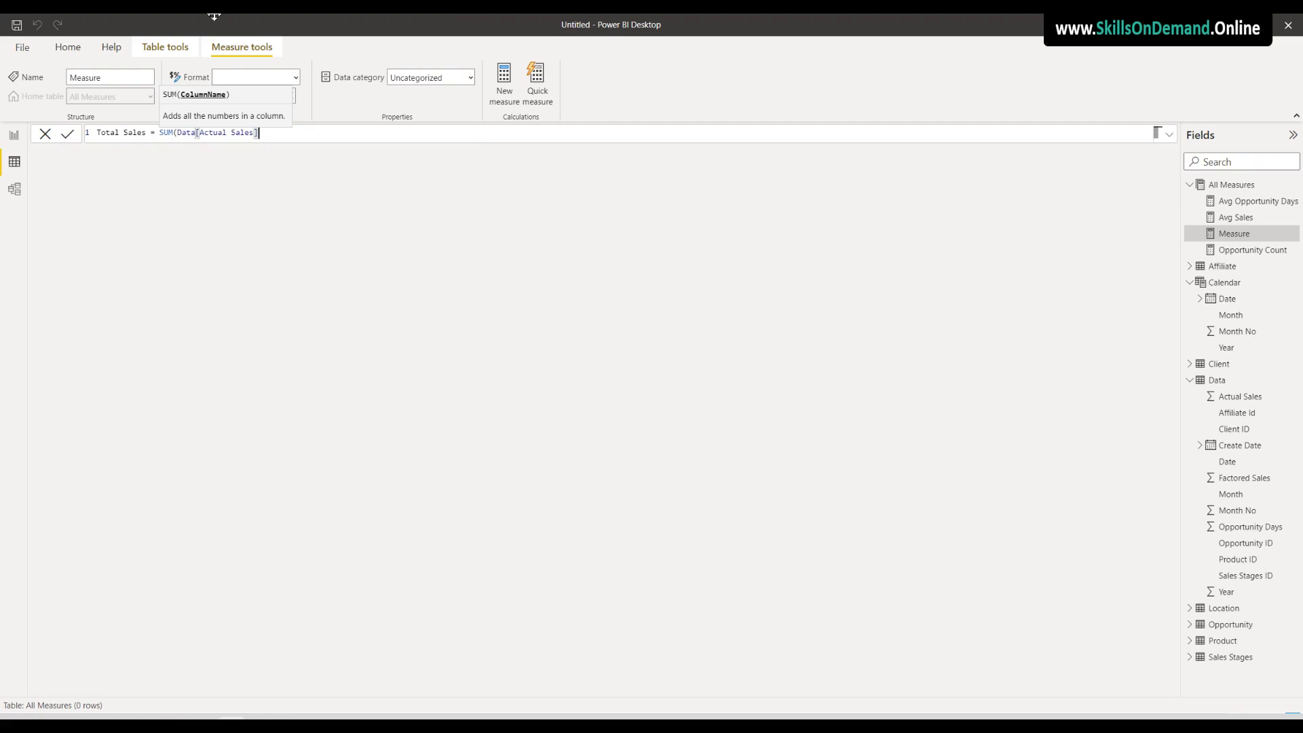
type(")")
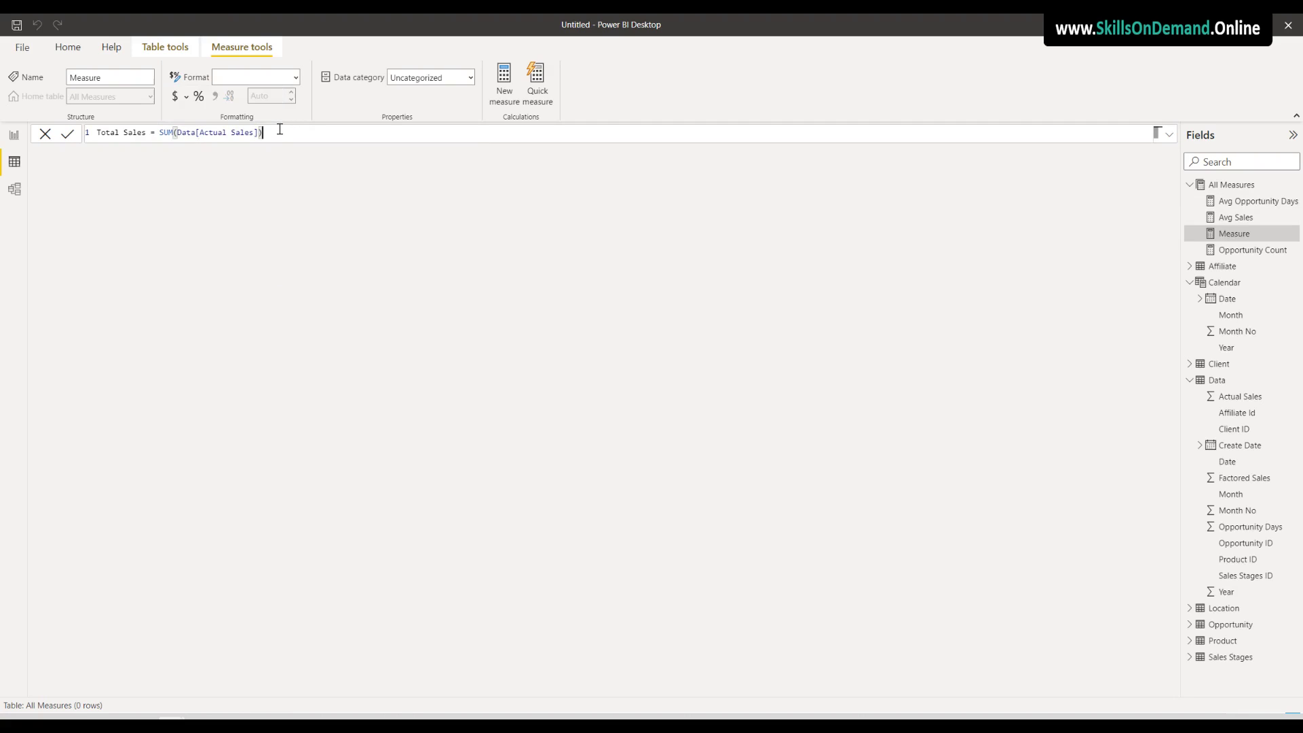
key("Return")
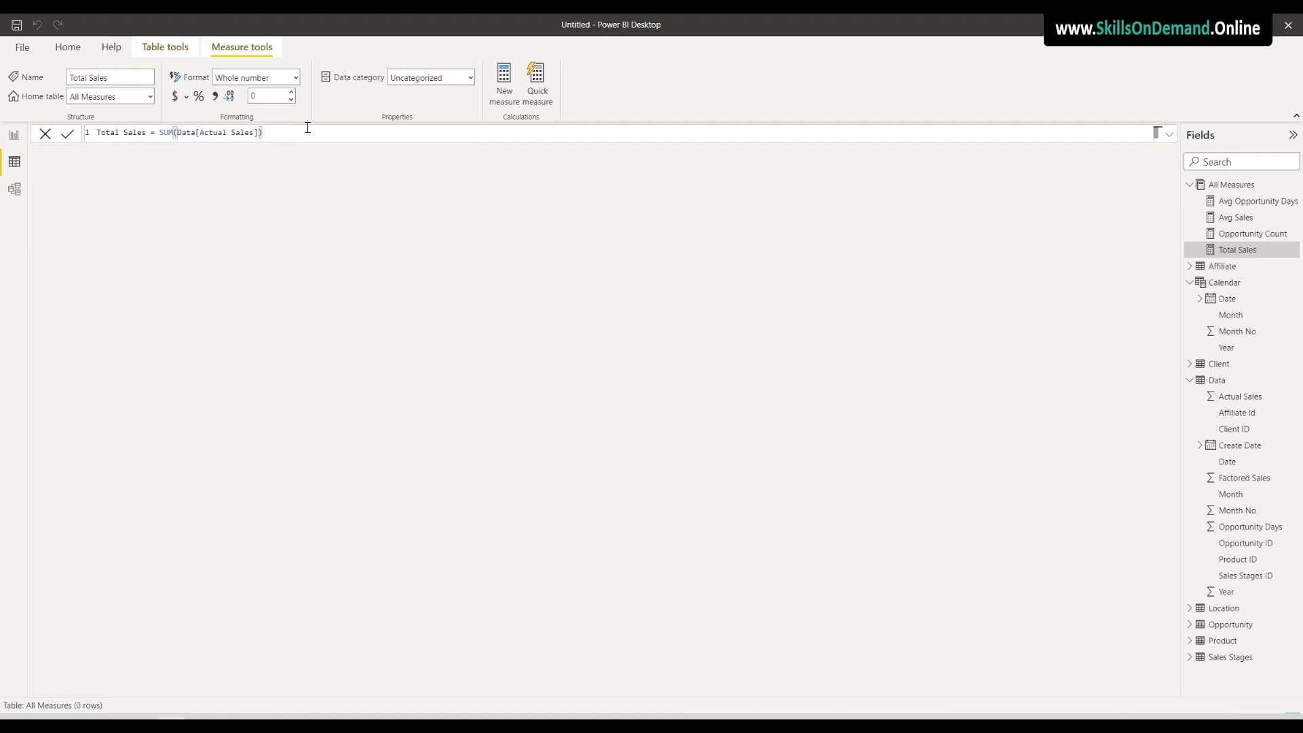
Format Total Sales as Currency with 2 decimal places
left_click(176, 95)
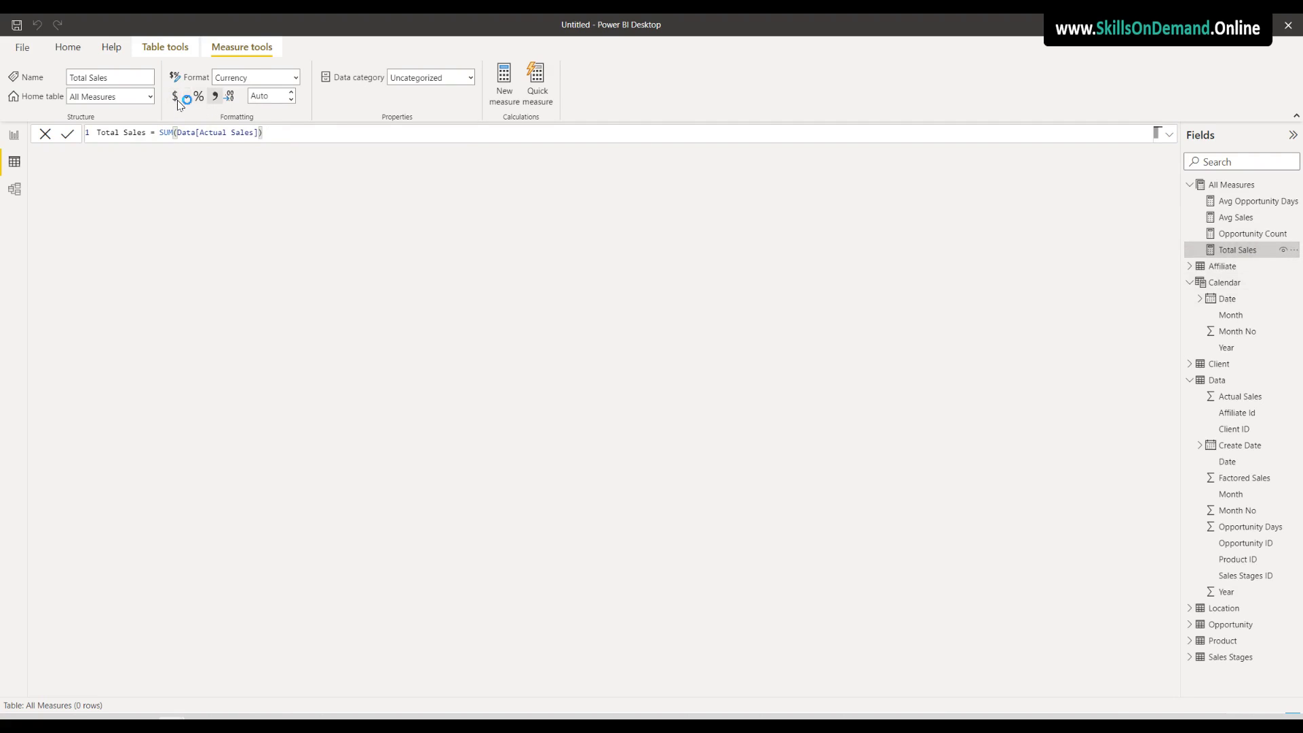
left_click(279, 95)
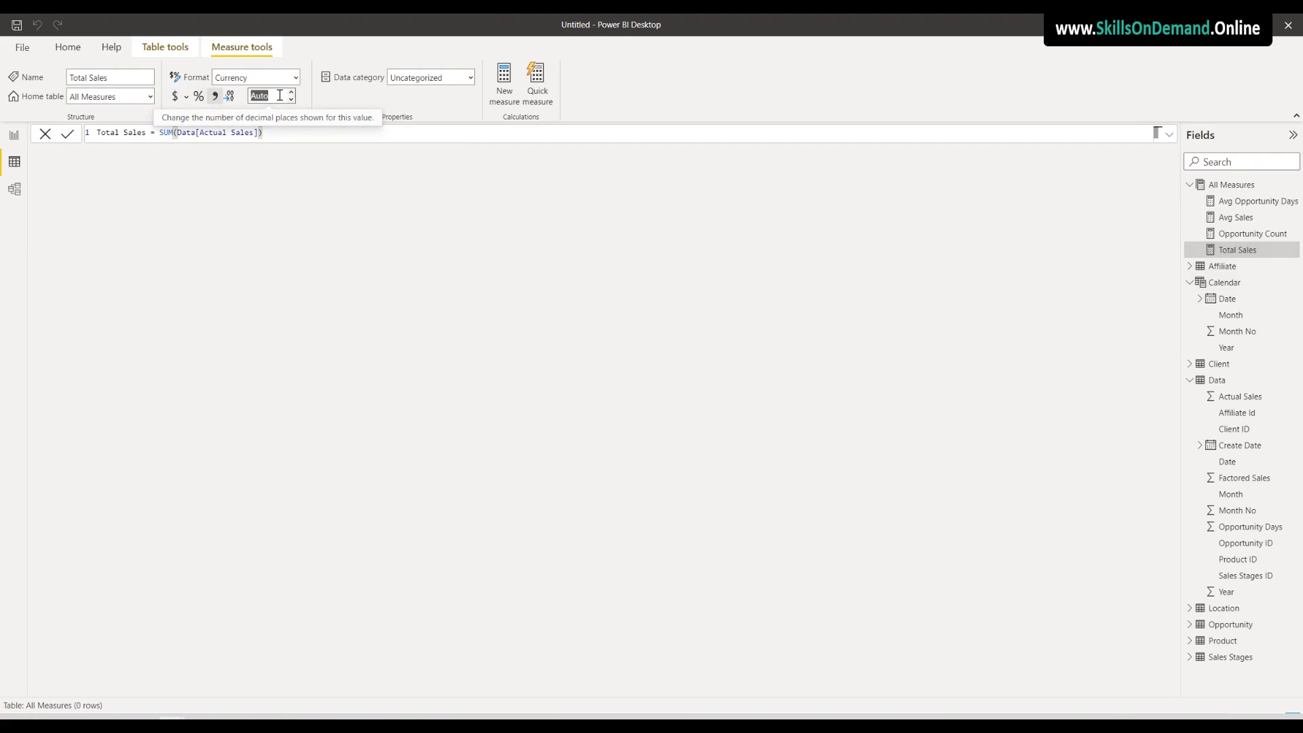
type("2")
key("Return")
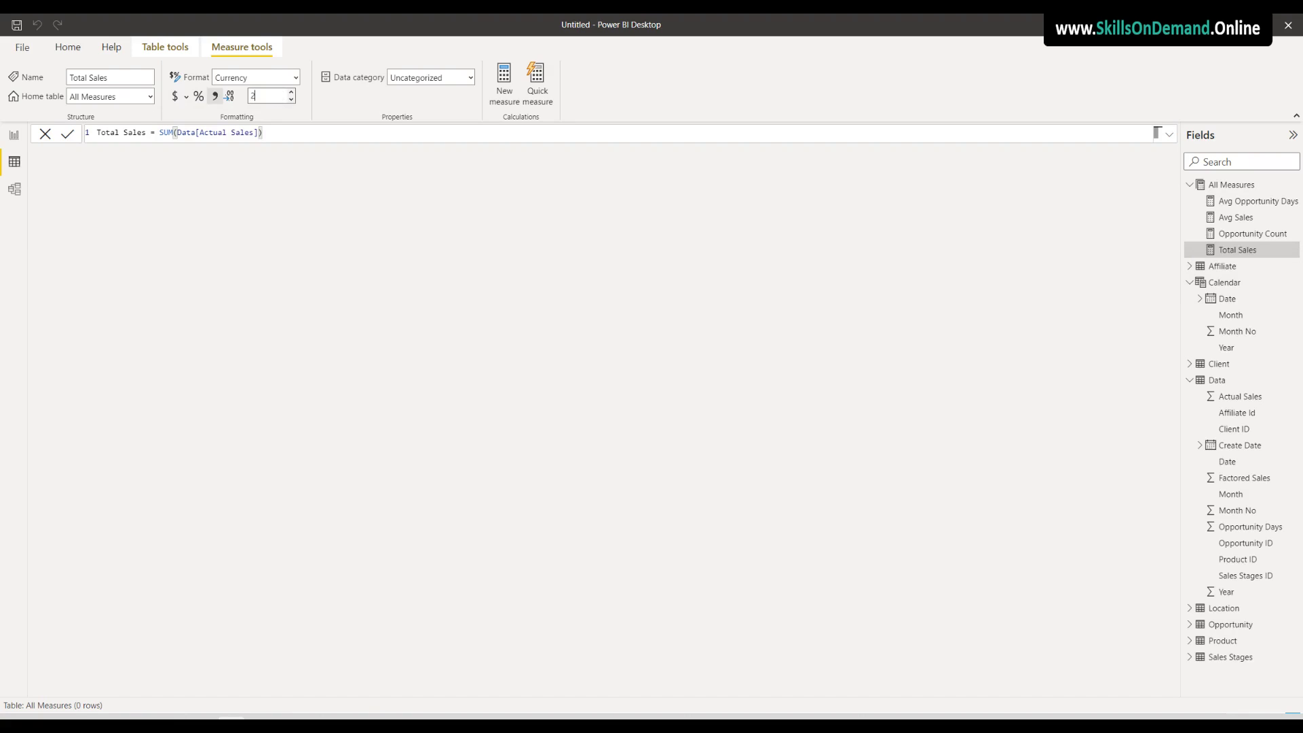
left_click(154, 359)
Review the Data table's Factored Sales column, then return to All Measures
left_click(1219, 382)
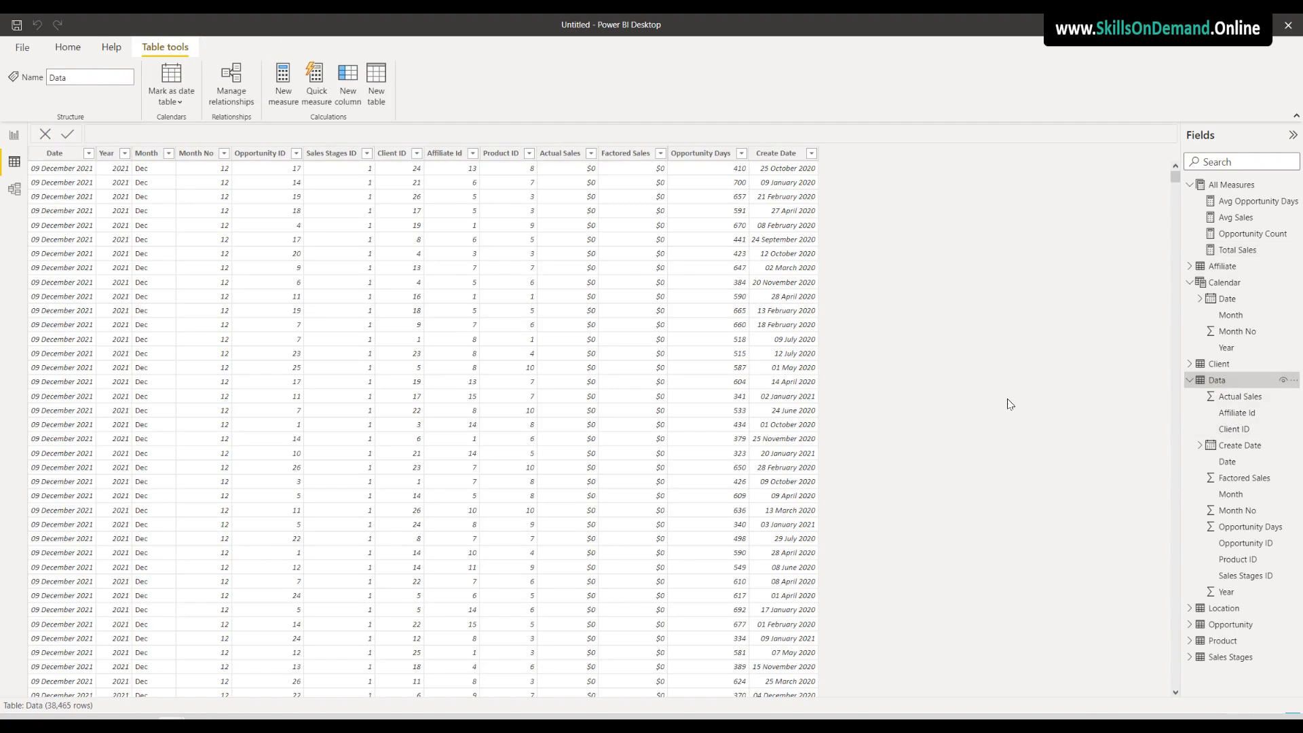
left_click(626, 153)
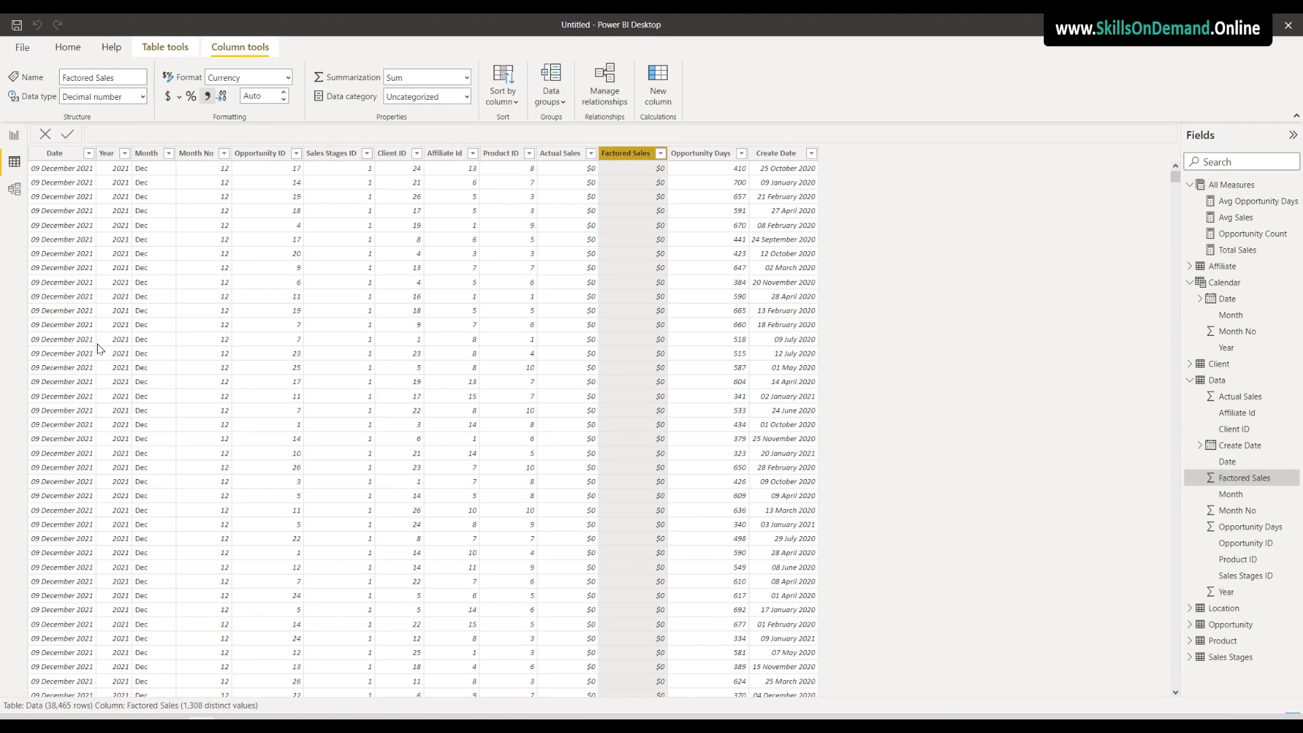
left_click(1227, 188)
Create a Total Factored Sales measure as SUM(Data[Factored Sales])
right_click(1227, 188)
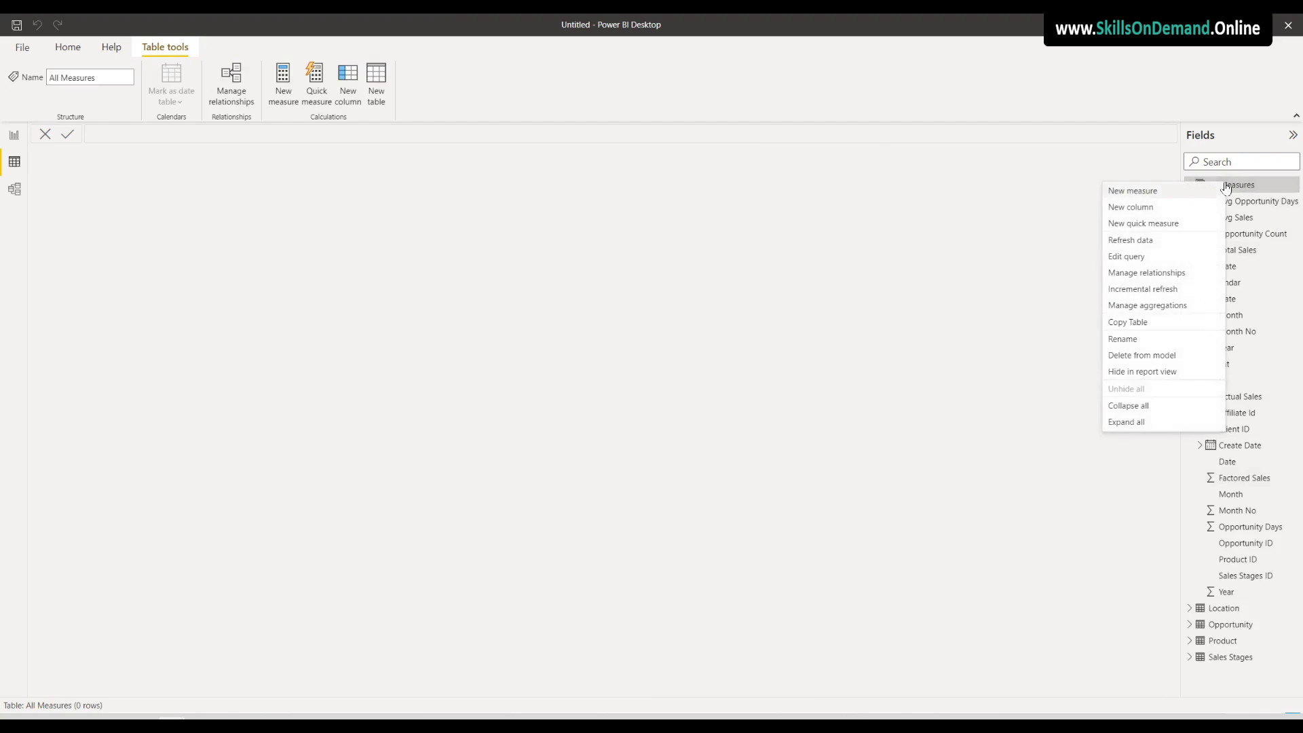
left_click(1123, 195)
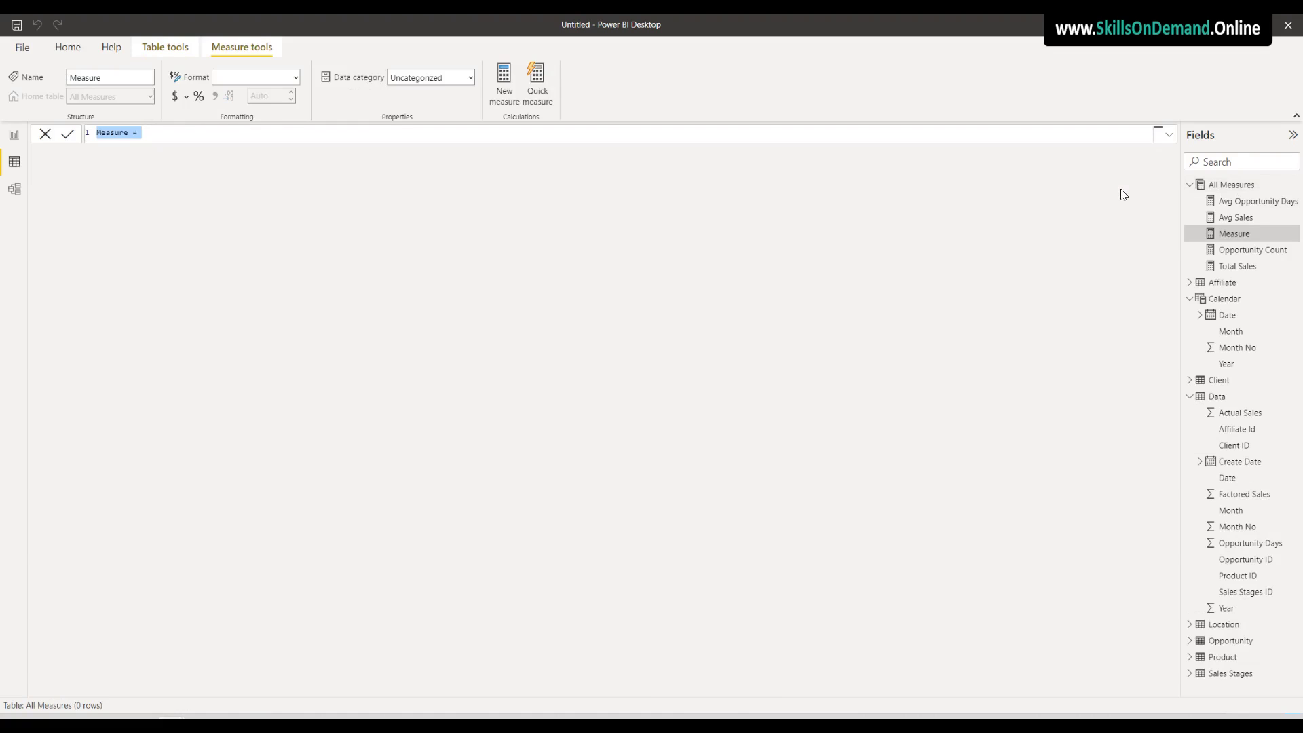
type("Total Factored Sales = SUM")
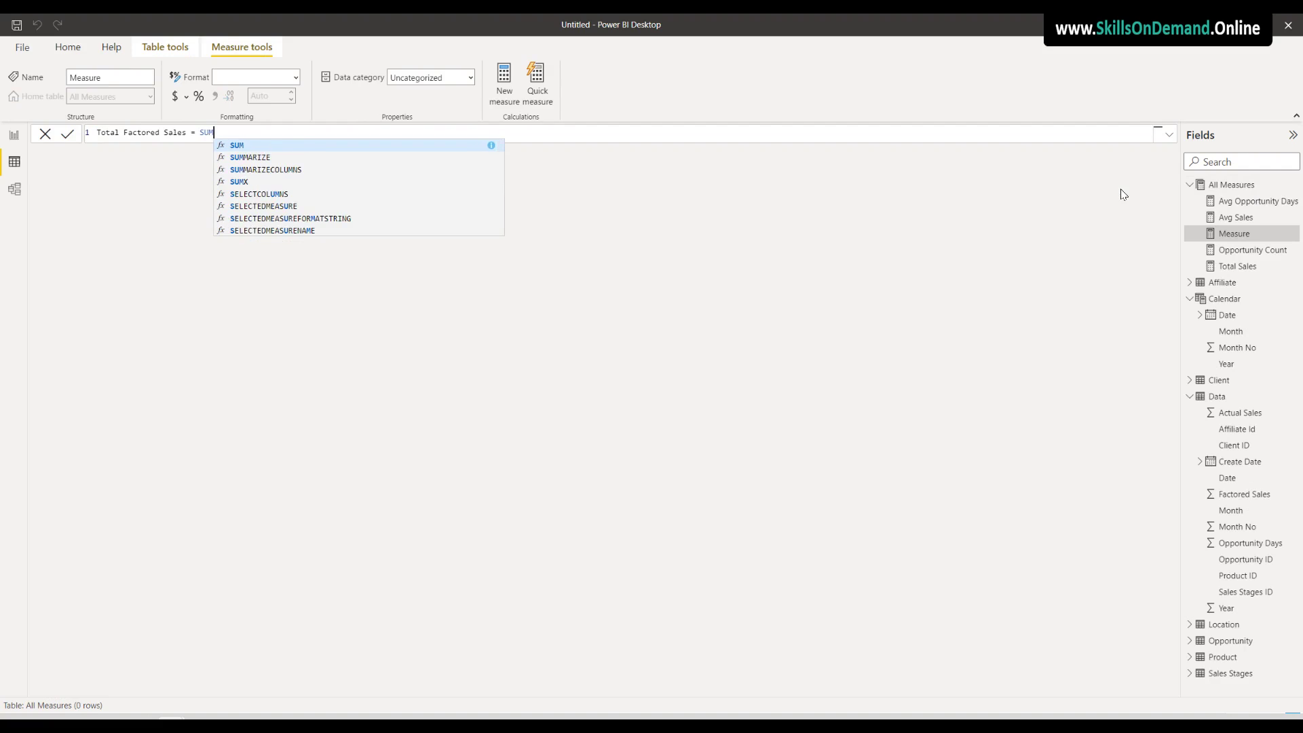
left_click(237, 146)
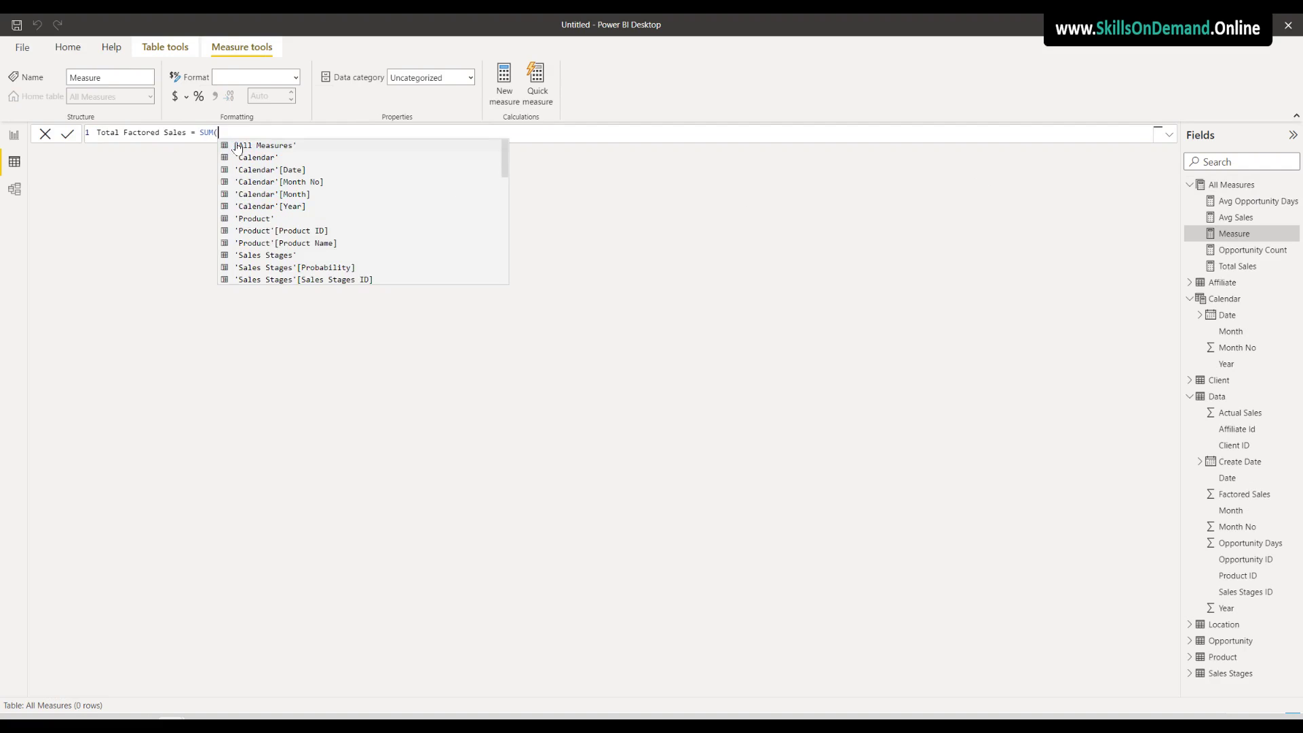
type("Data")
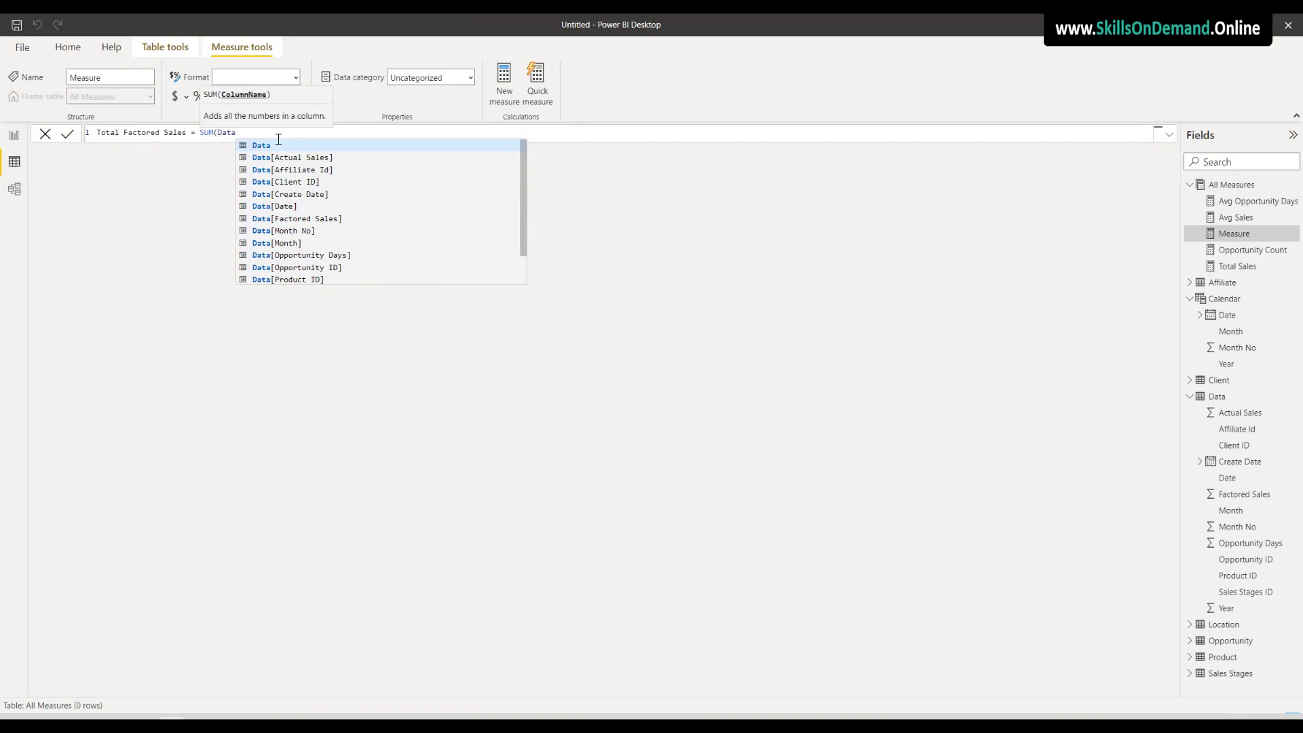
left_click(310, 220)
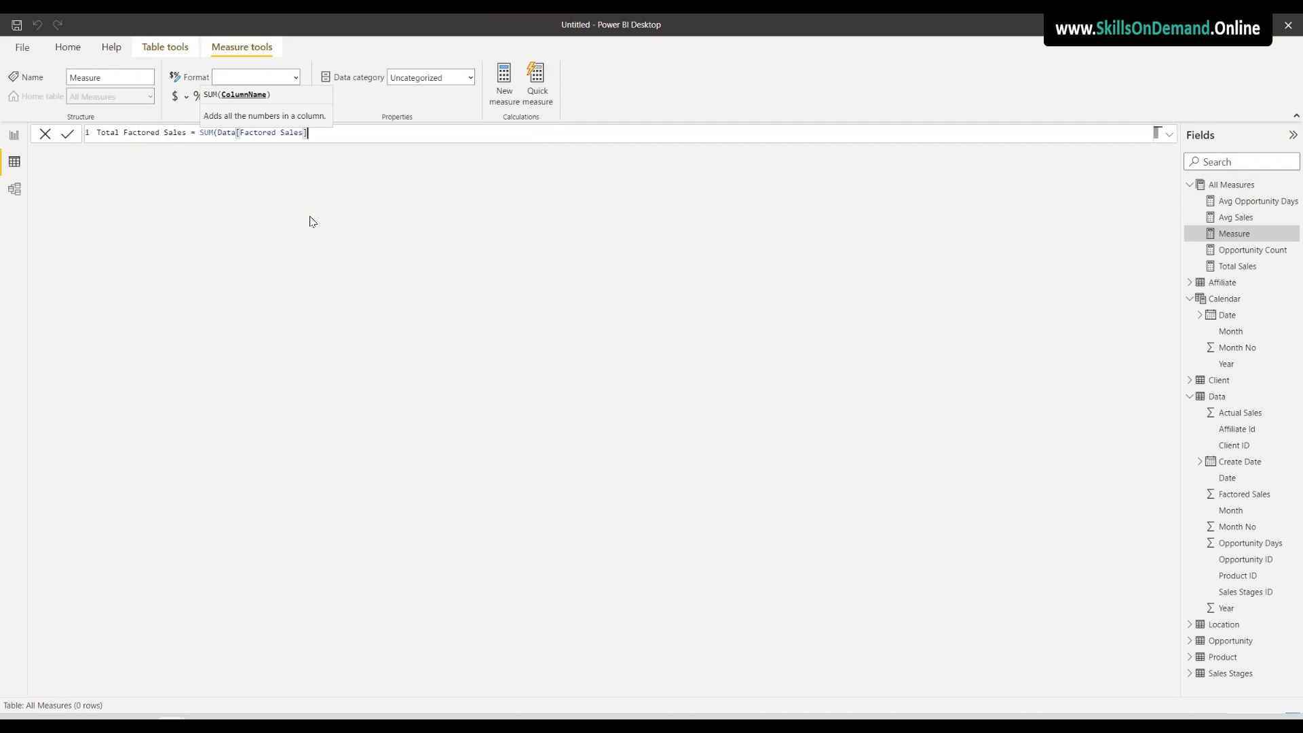
type(")")
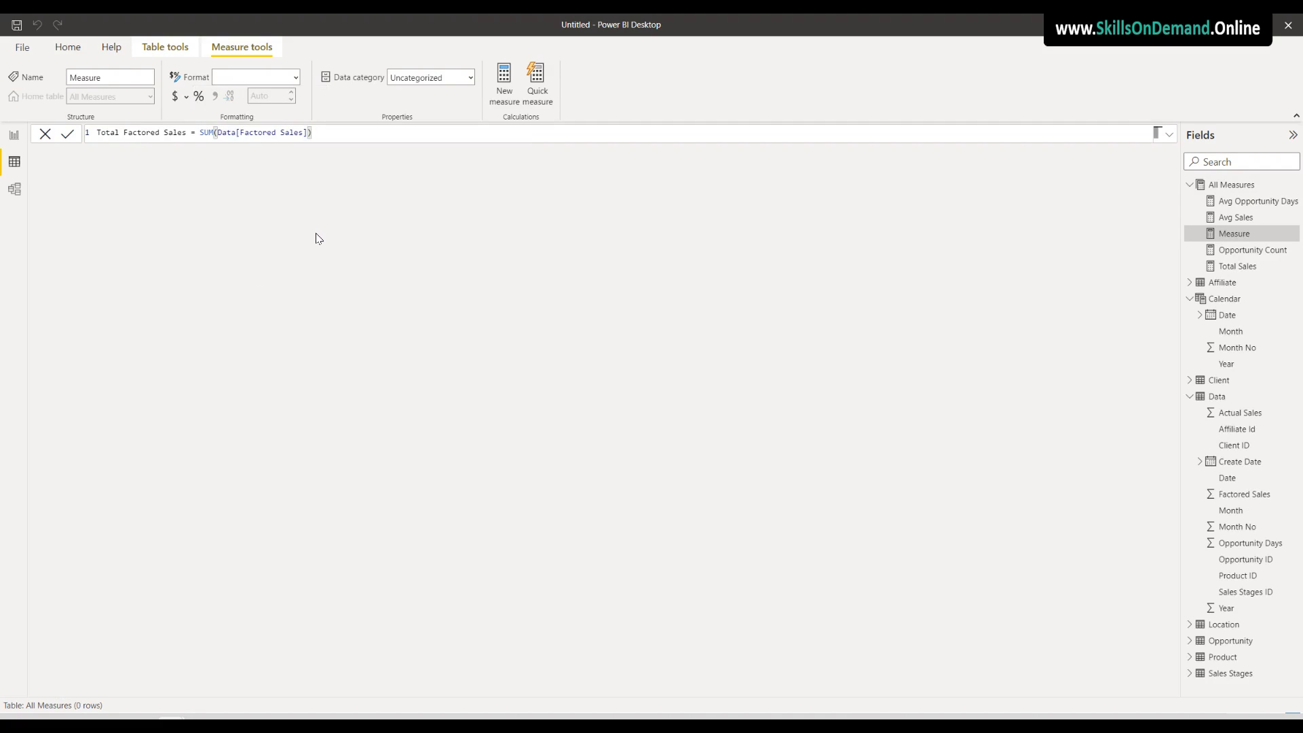
key("Return")
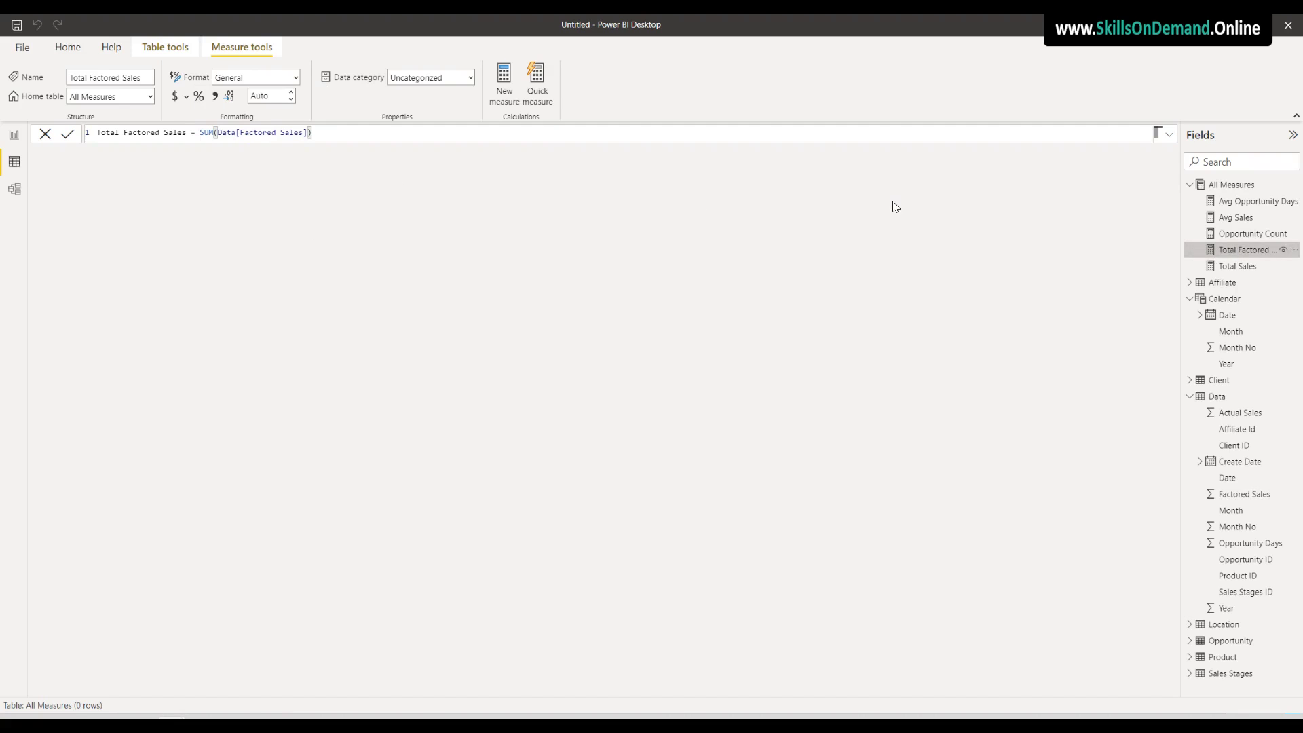
Format Total Factored Sales as Currency with 2 decimal places
left_click(178, 97)
double_click(270, 96)
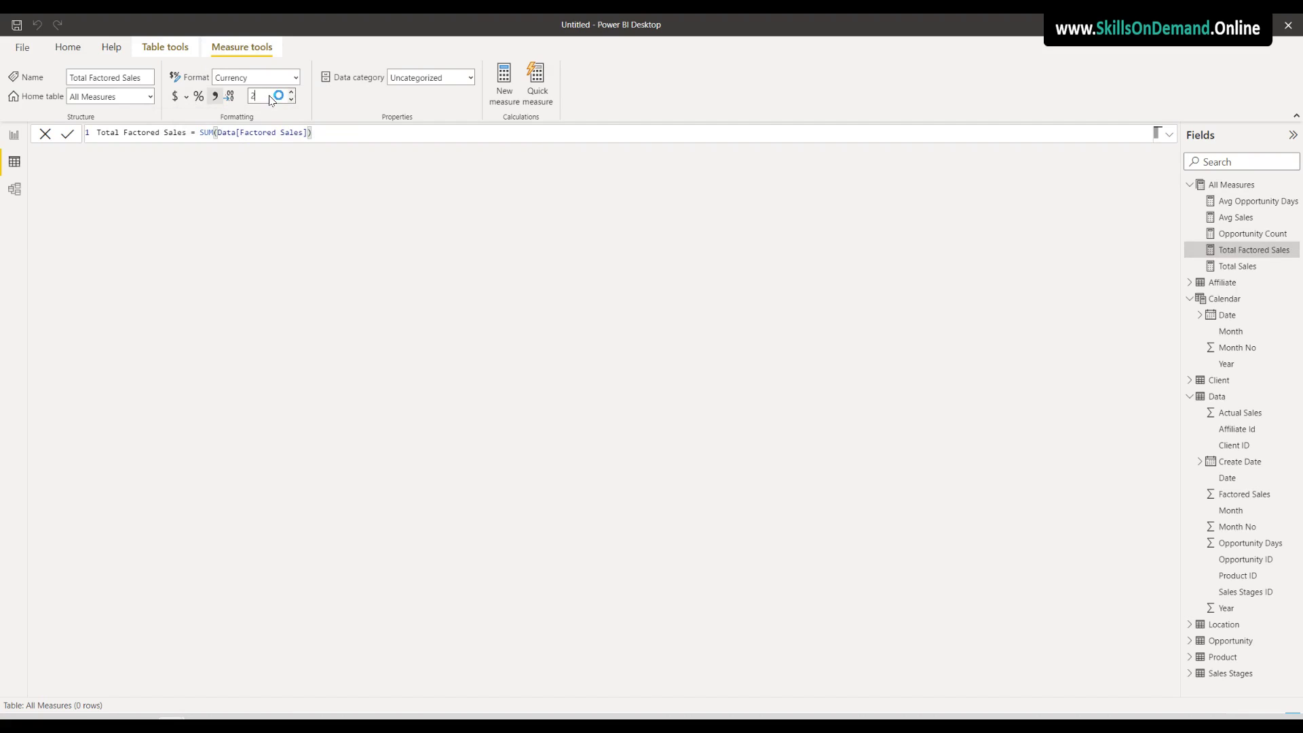
type("2")
key("Return")
Create Sales Diff = (DIVIDE([Total Sales],[Total Factored Sales])-1) in All Measures
right_click(1224, 187)
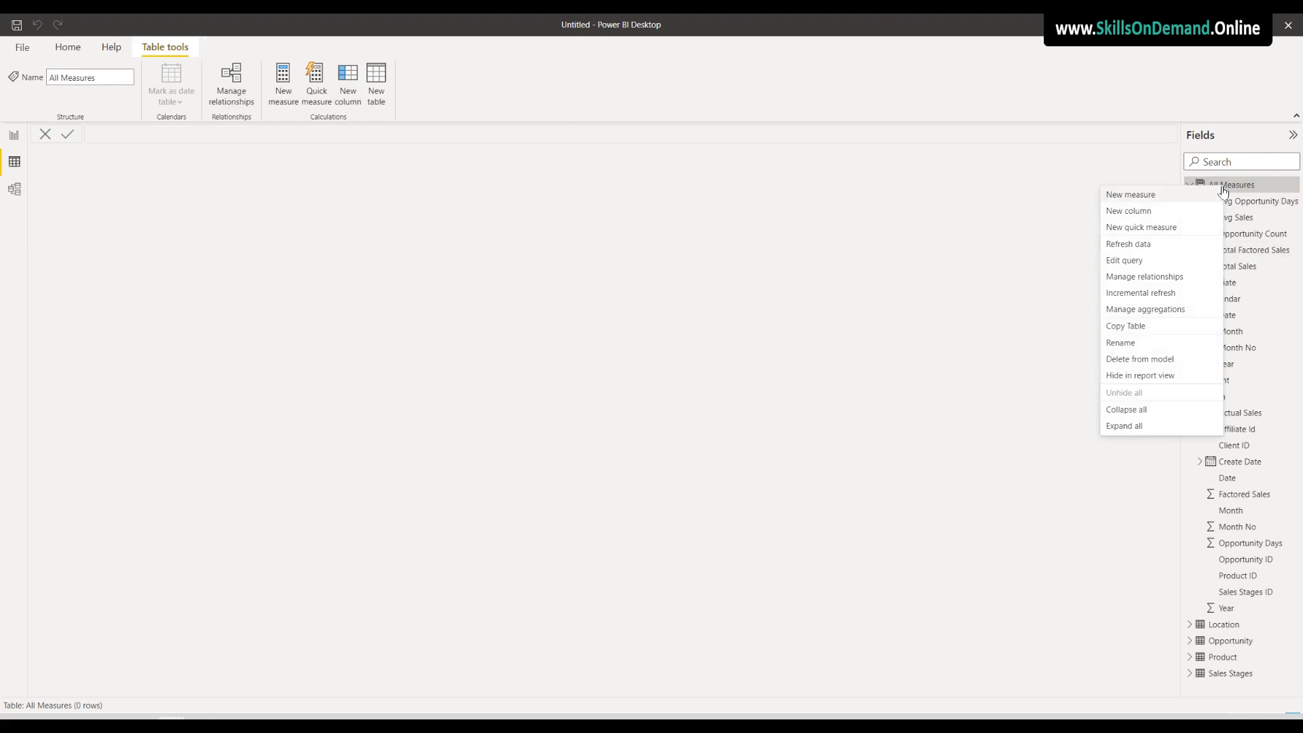
left_click(1129, 195)
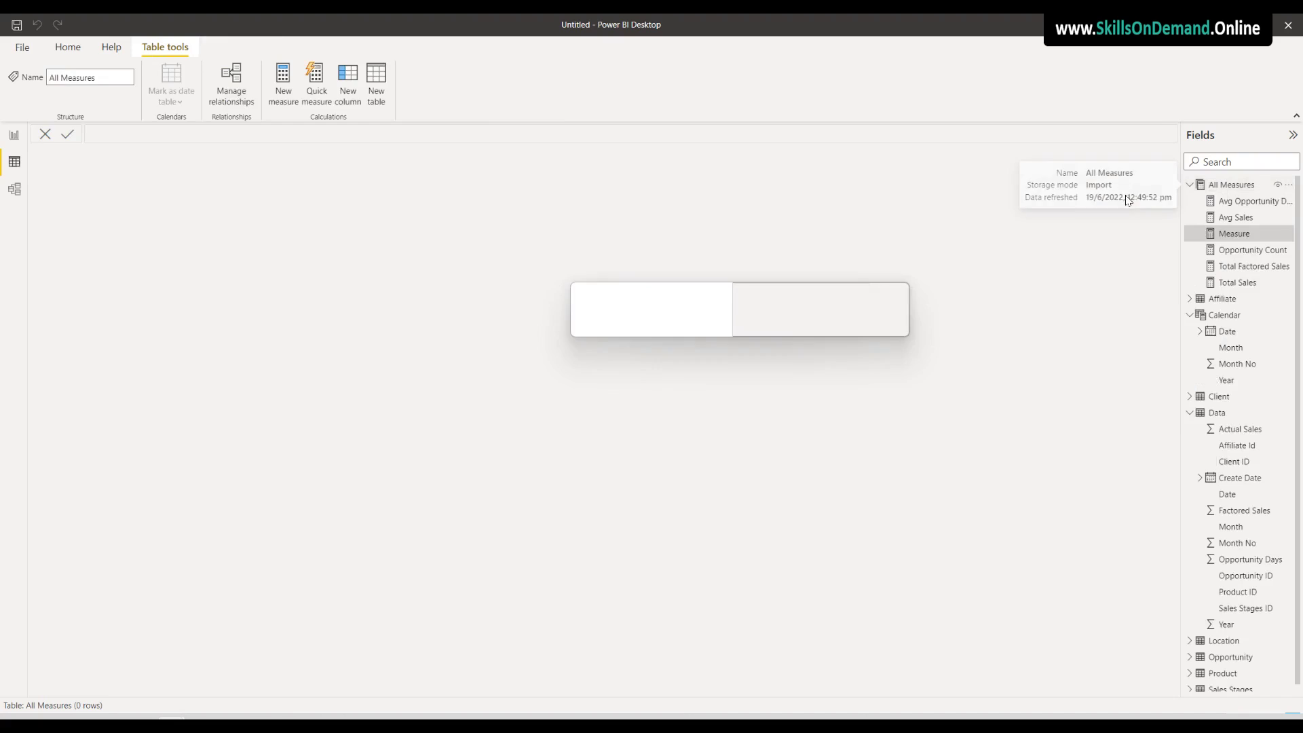
type("S")
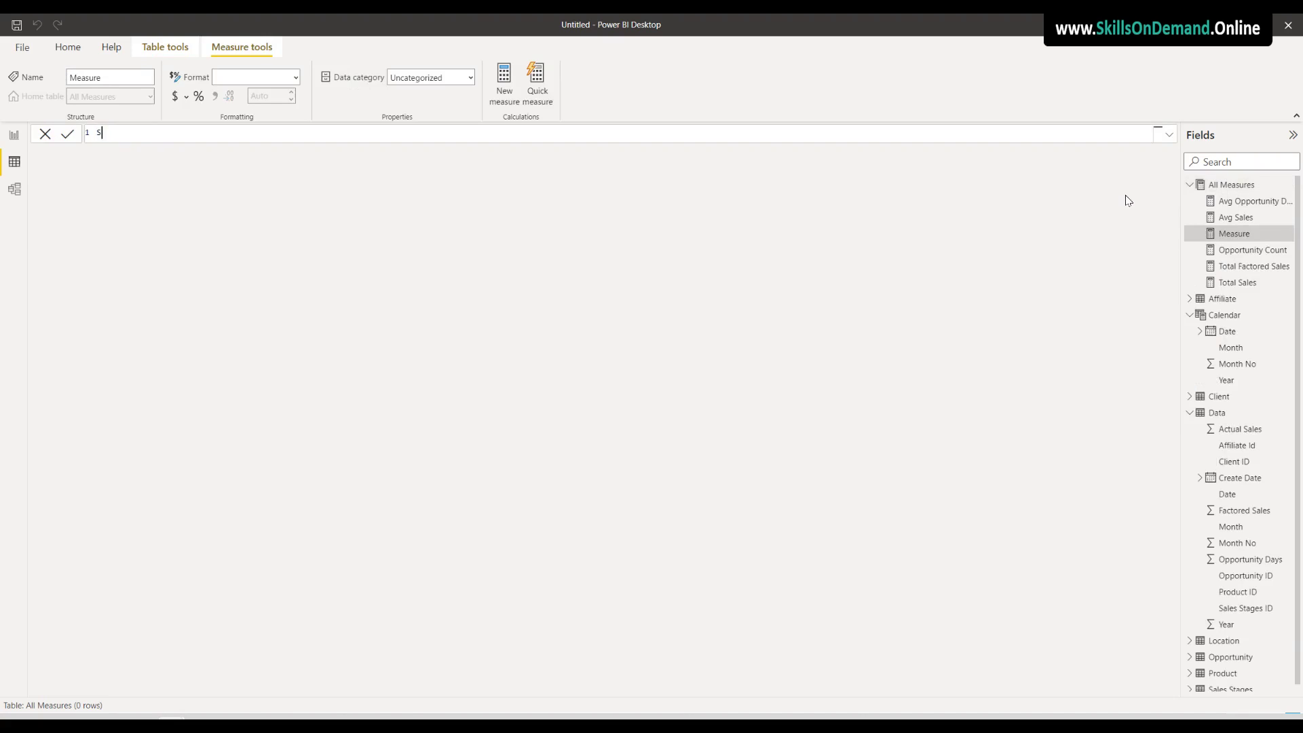
type("ales Diff = (Divi")
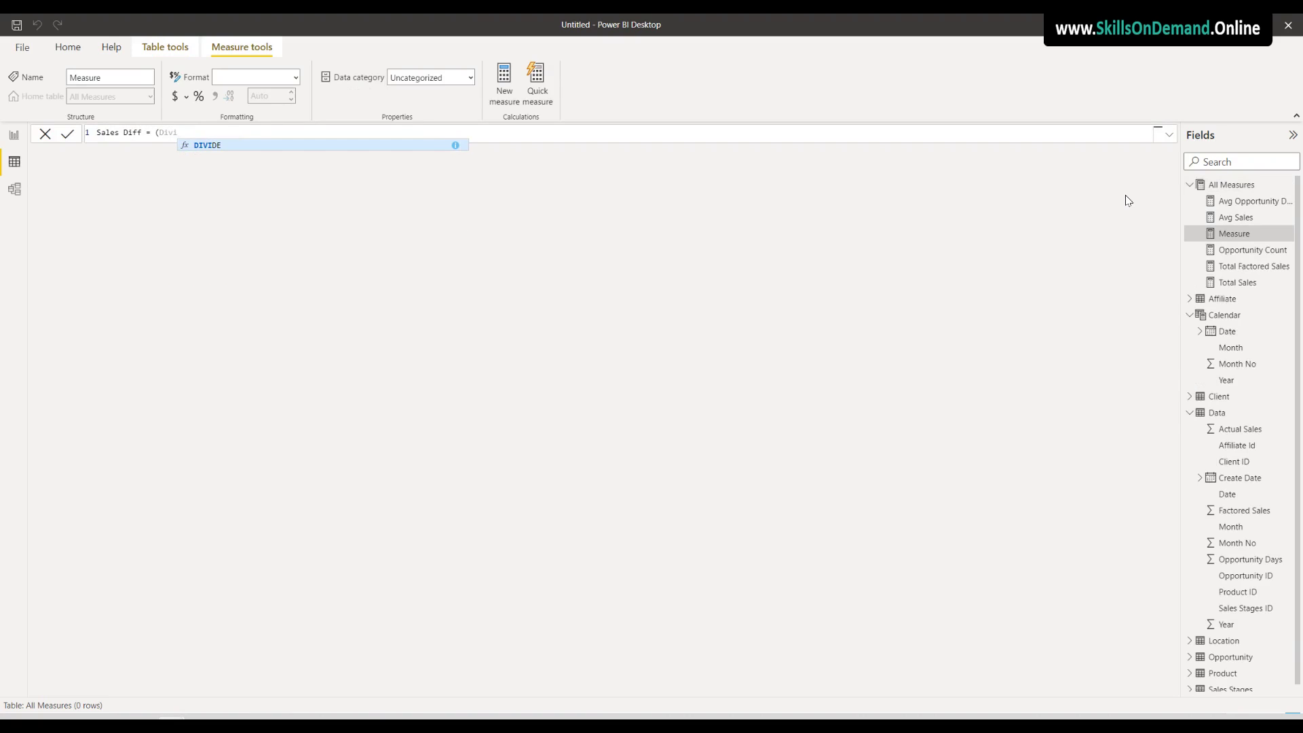
left_click(193, 145)
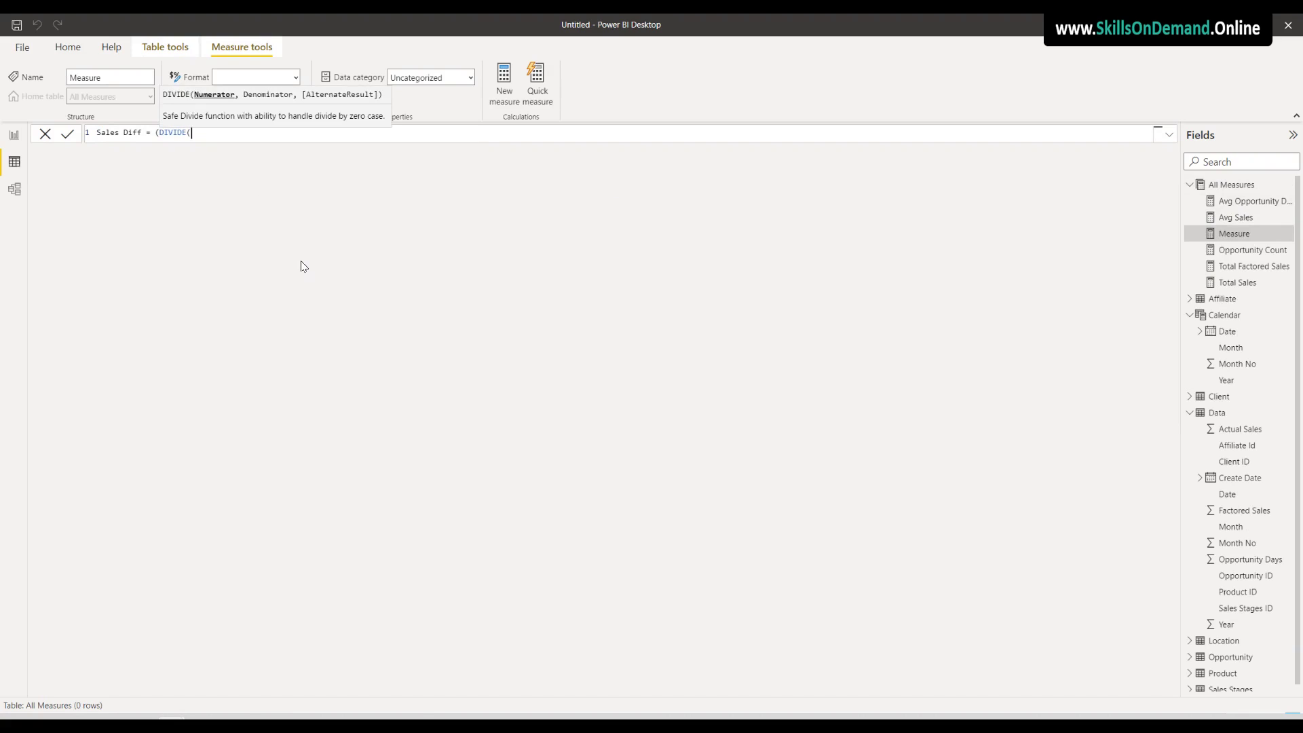
type("[")
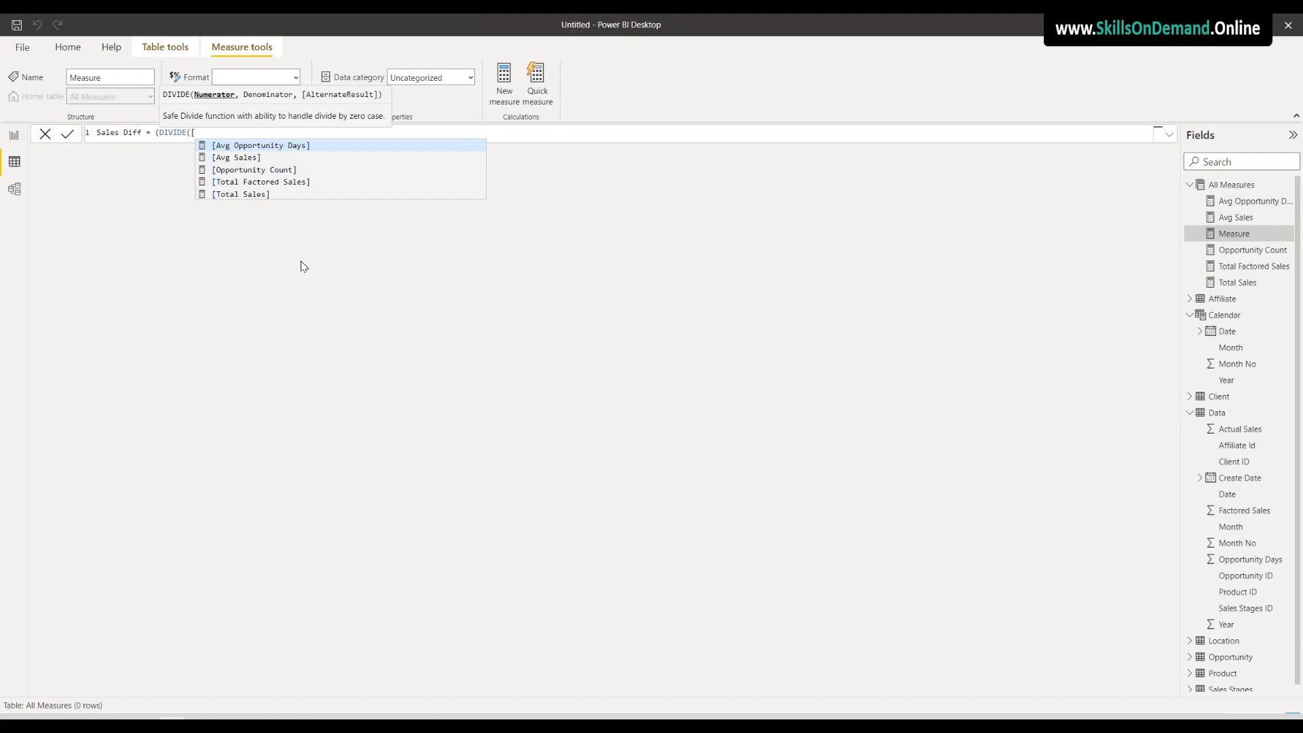
left_click(254, 197)
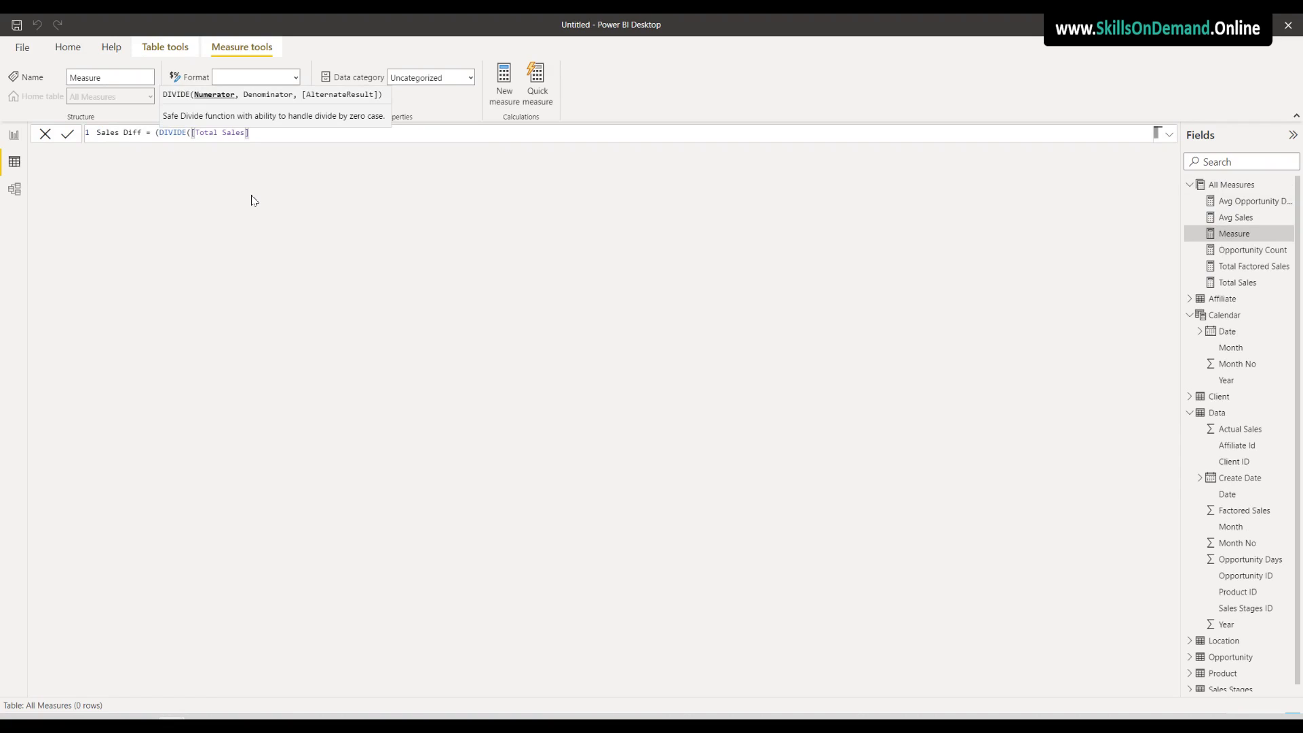
type(", total")
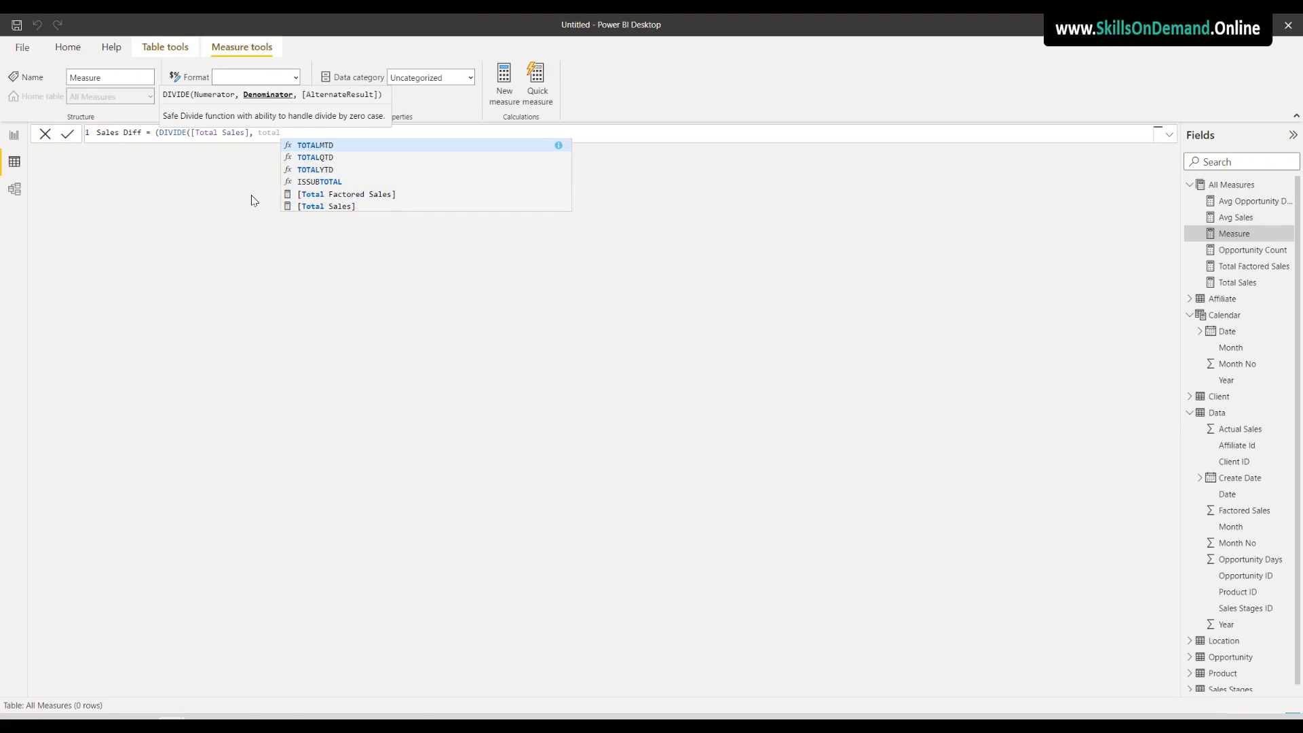
left_click(378, 194)
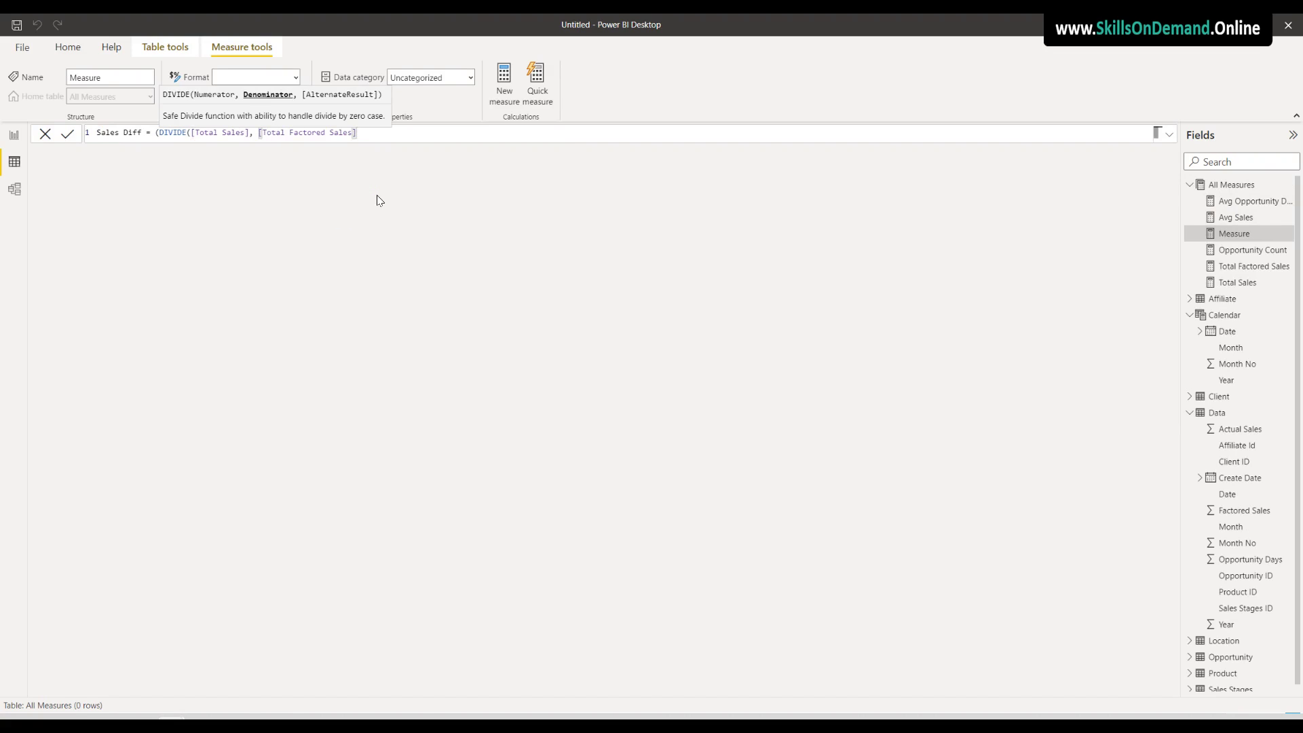
type(")")
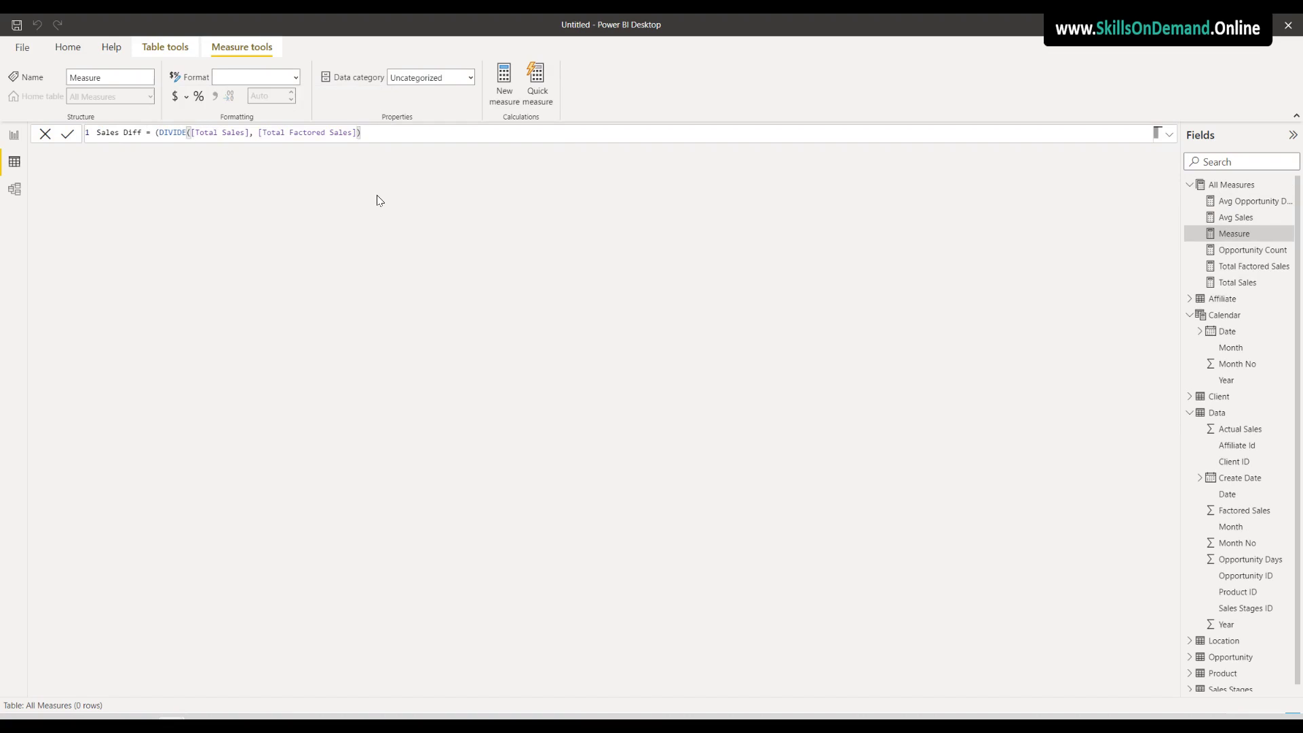
type("-1)")
key("Return")
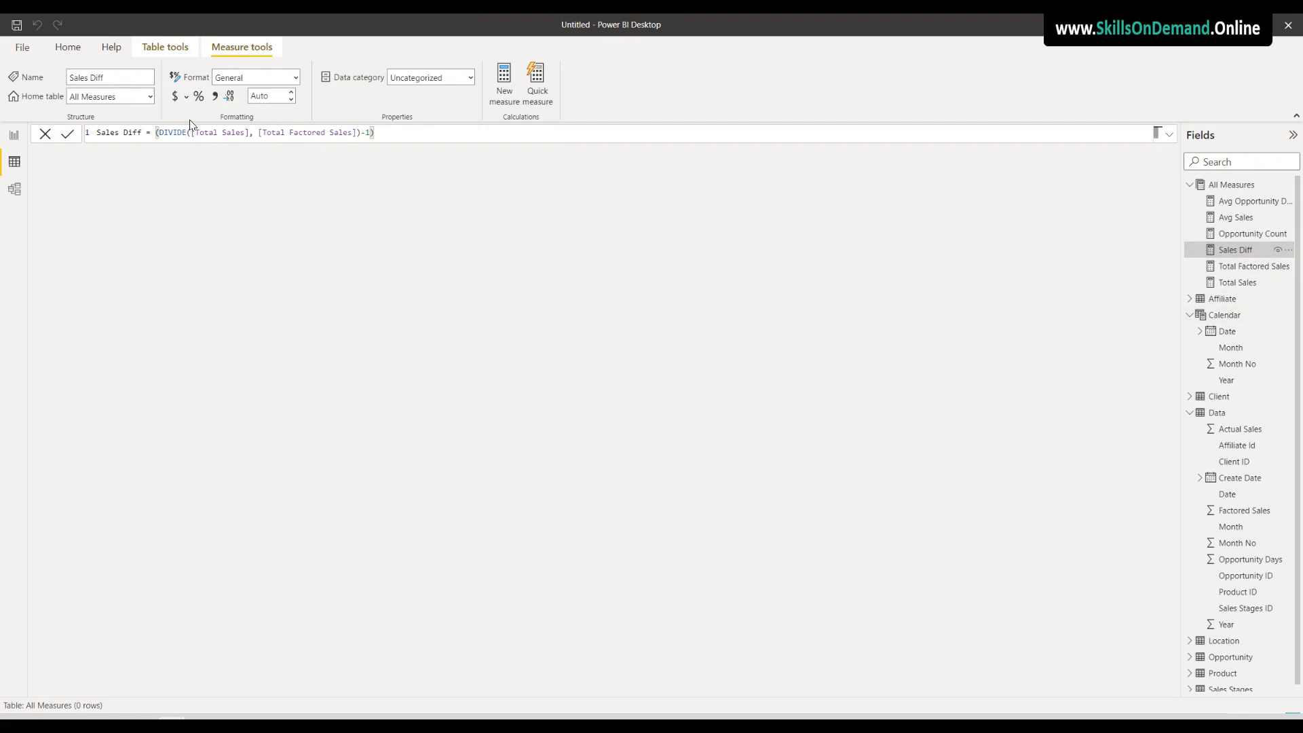
Format Sales Diff as Currency with 2 decimal places
left_click(175, 101)
left_click(282, 97)
key("BackSpace")
key("BackSpace")
key("BackSpace")
key("BackSpace")
type("2")
key("Return")
left_click(1233, 186)
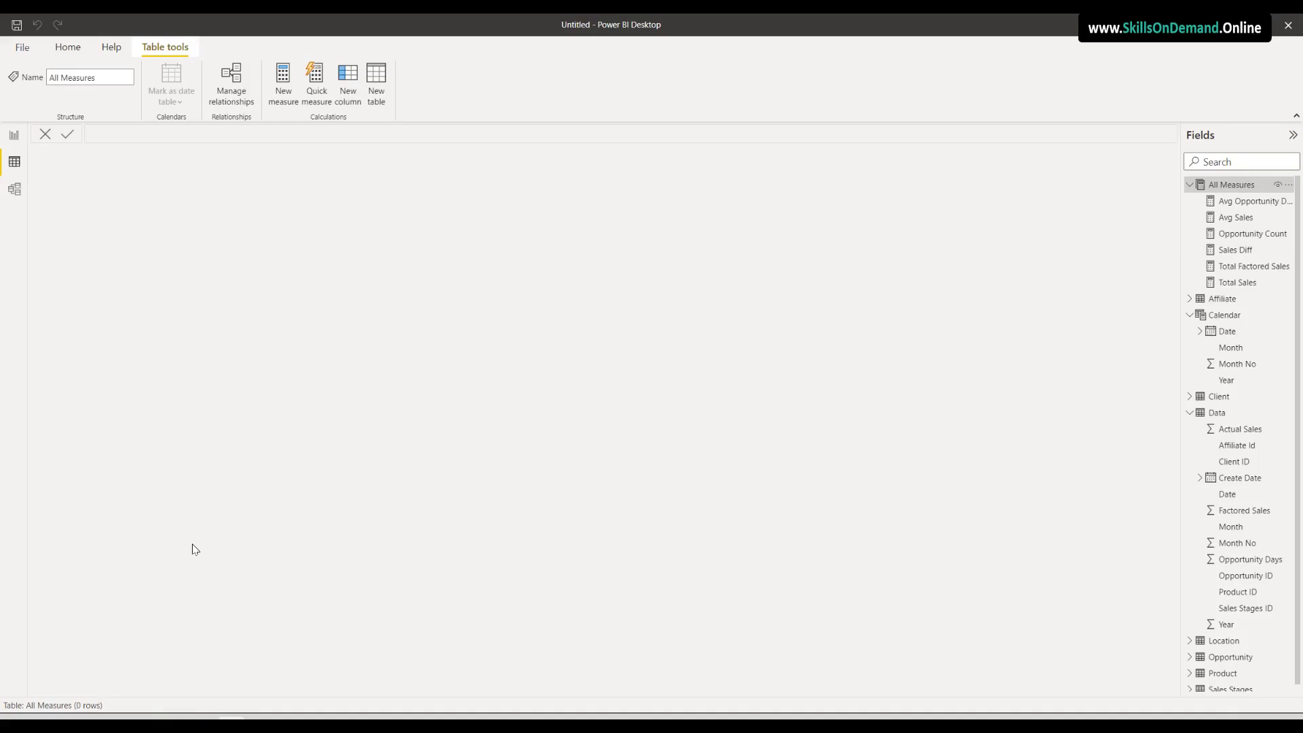
In Report view, rename the Page 1 tab to 'Sales Opportunity Analysis'
left_click(12, 140)
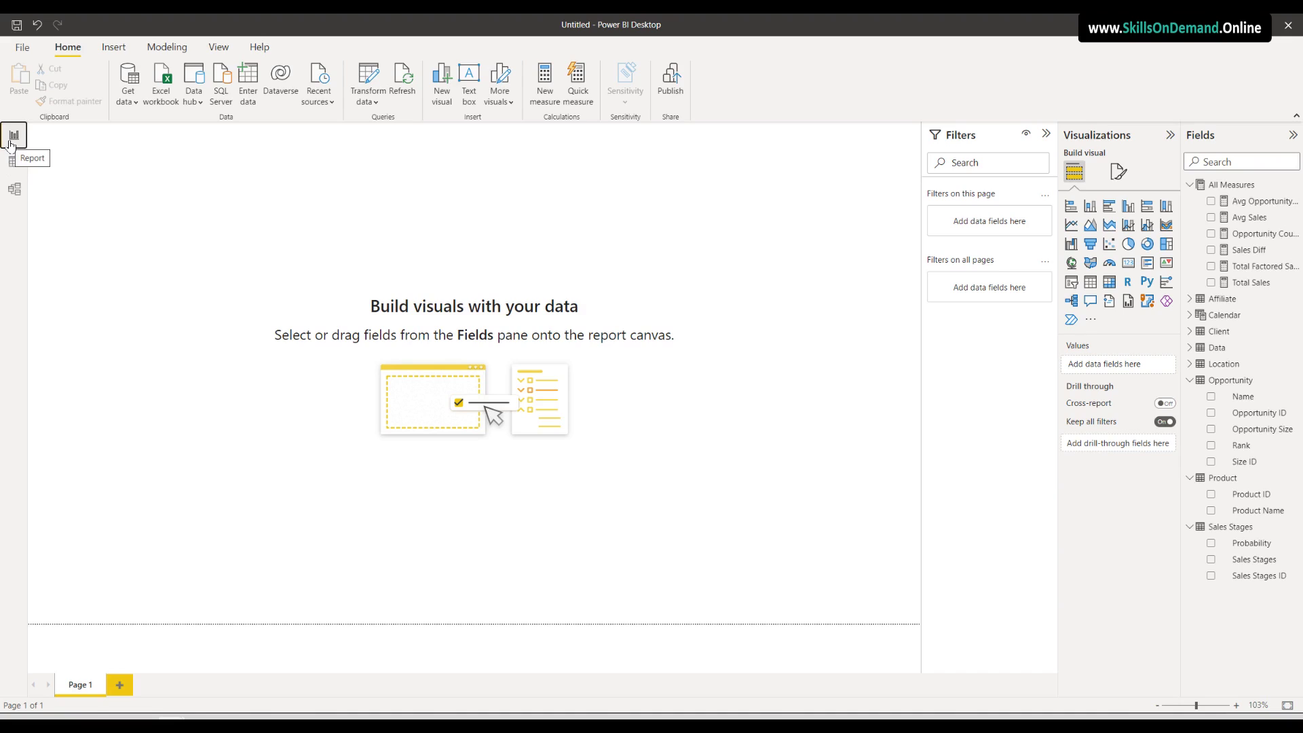
double_click(81, 691)
type("Sales Opportunity Analy")
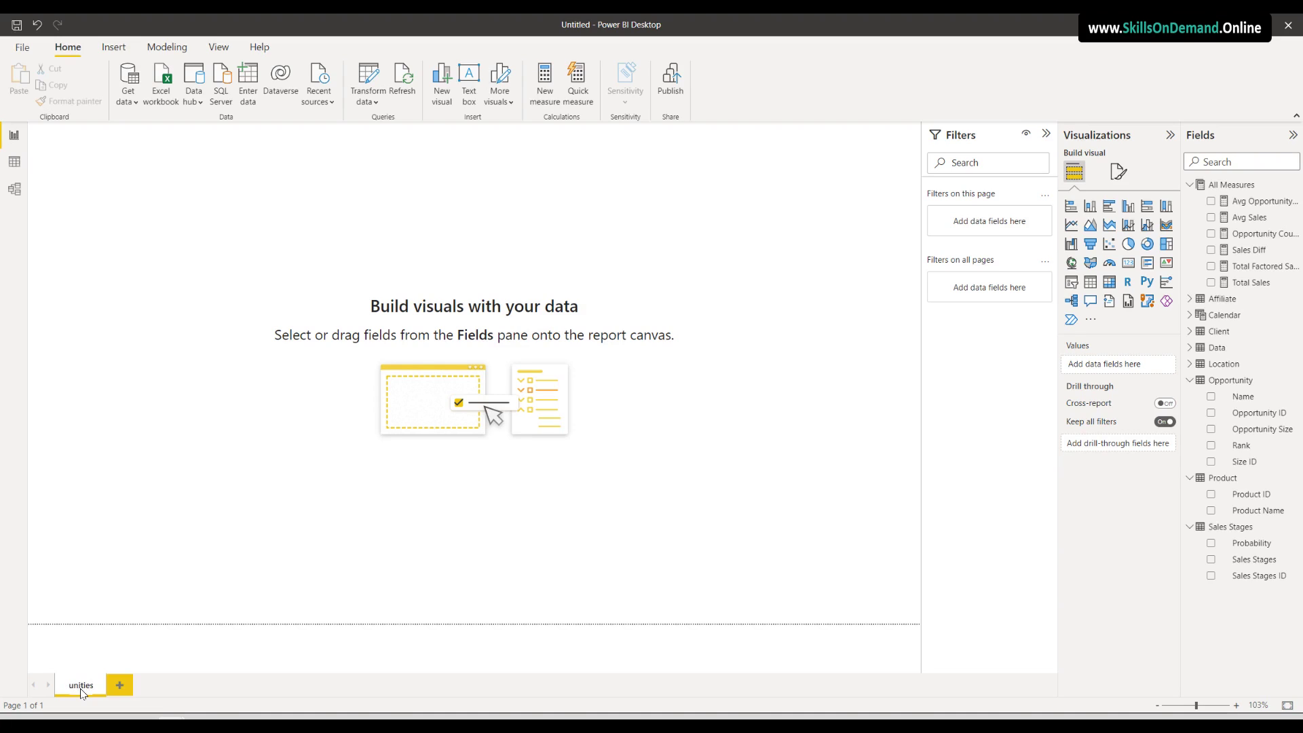
type("sis")
left_click(172, 580)
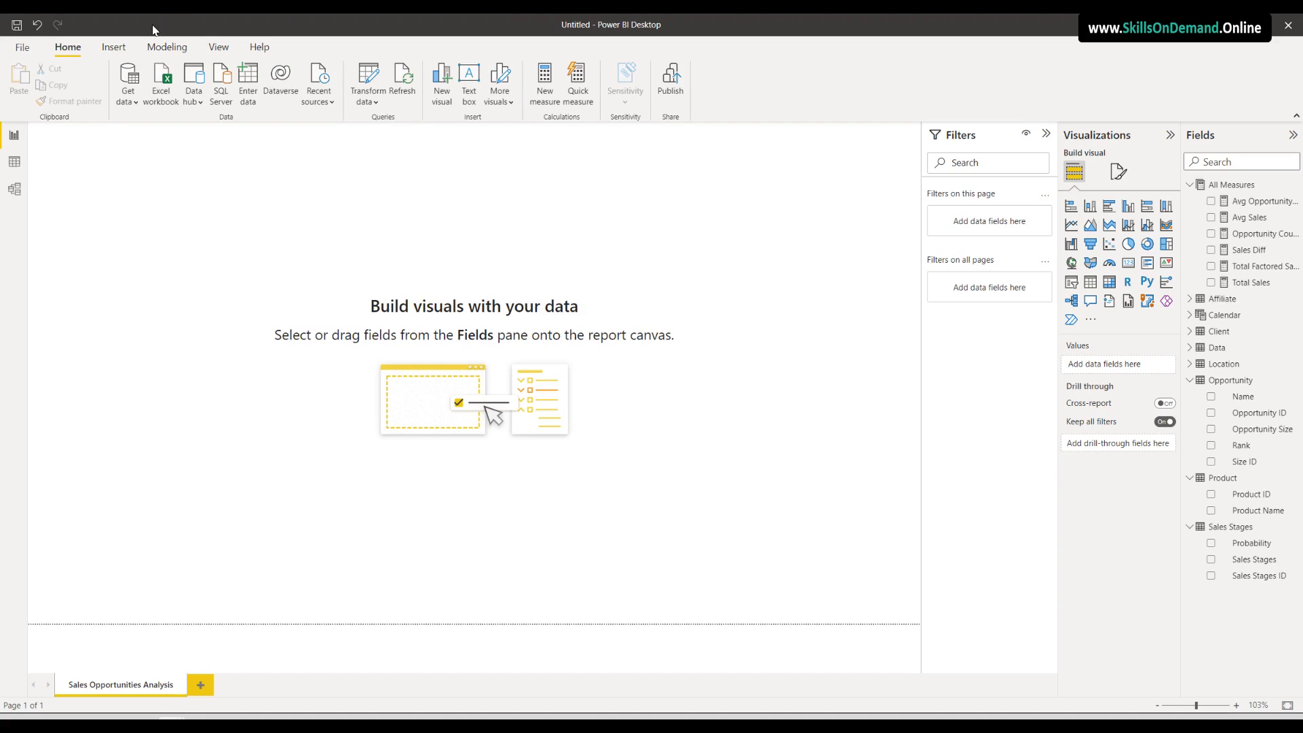
Insert a text box reading 'Sales Opportunities Analysis' on the page
left_click(128, 46)
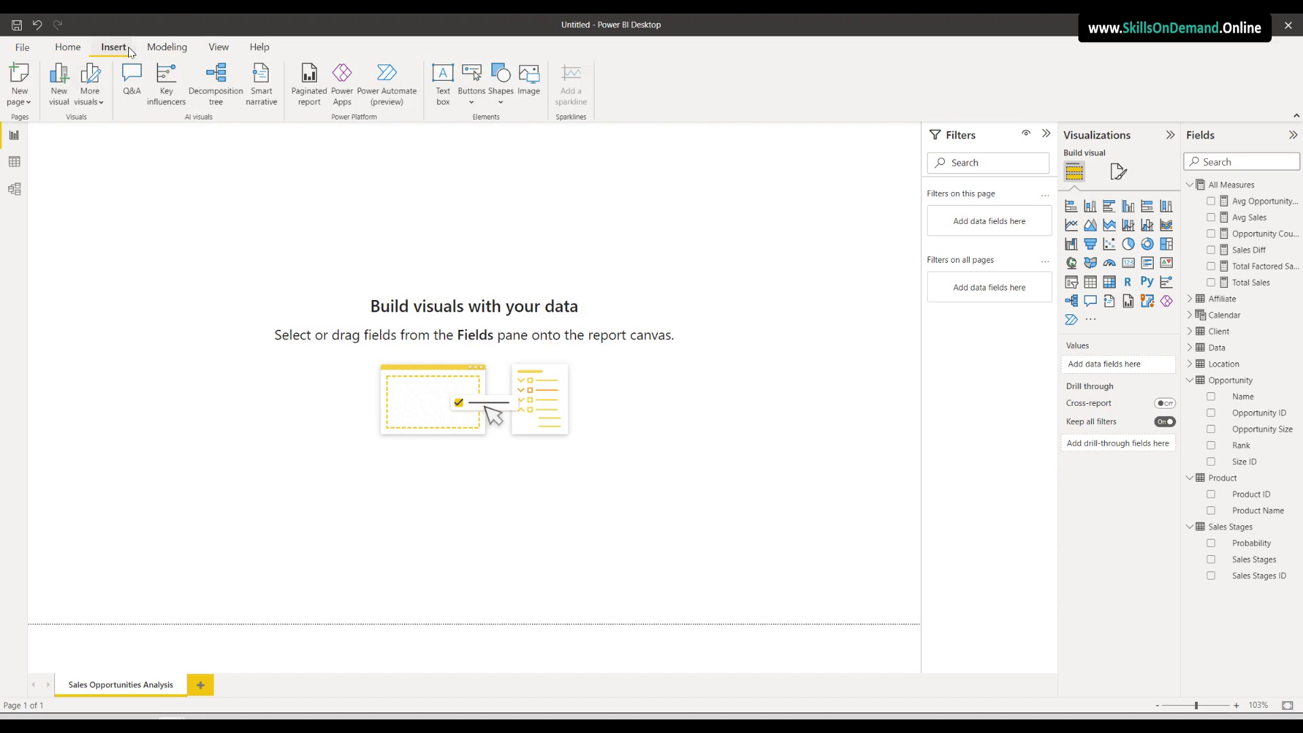
left_click(444, 85)
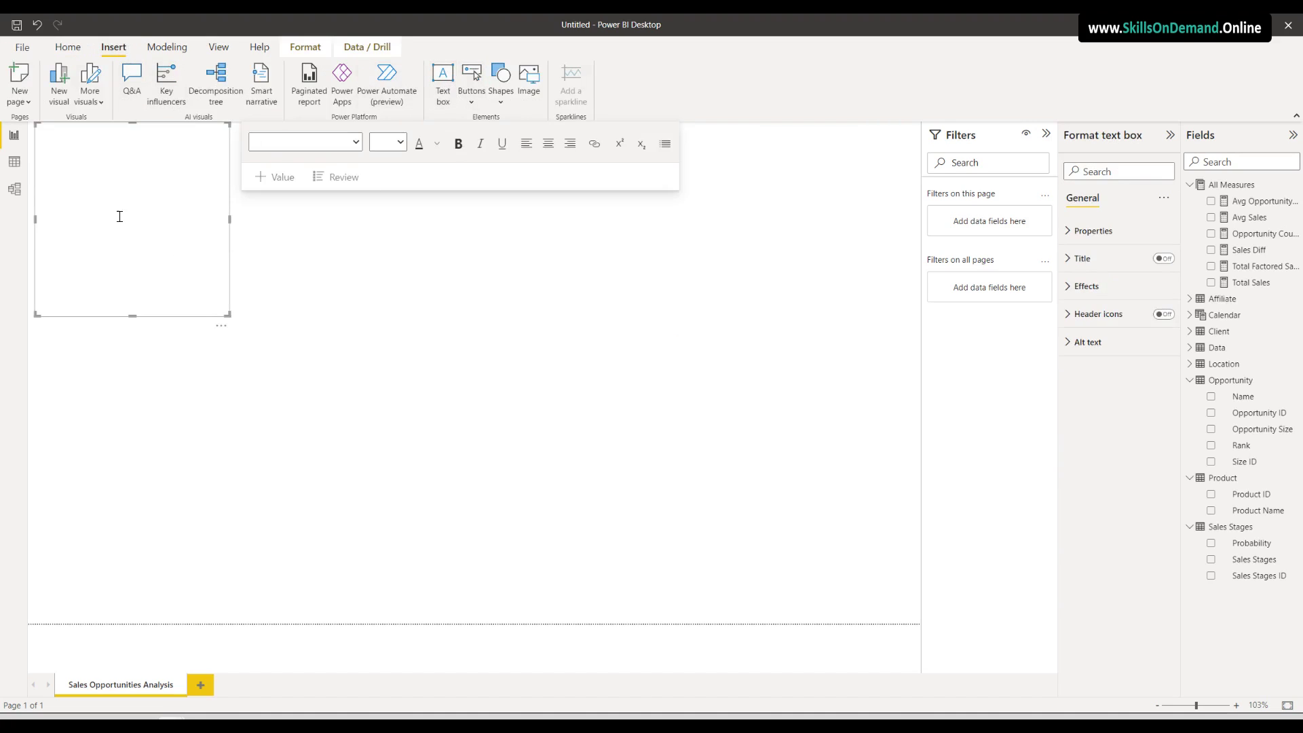
type("Sales Oppor")
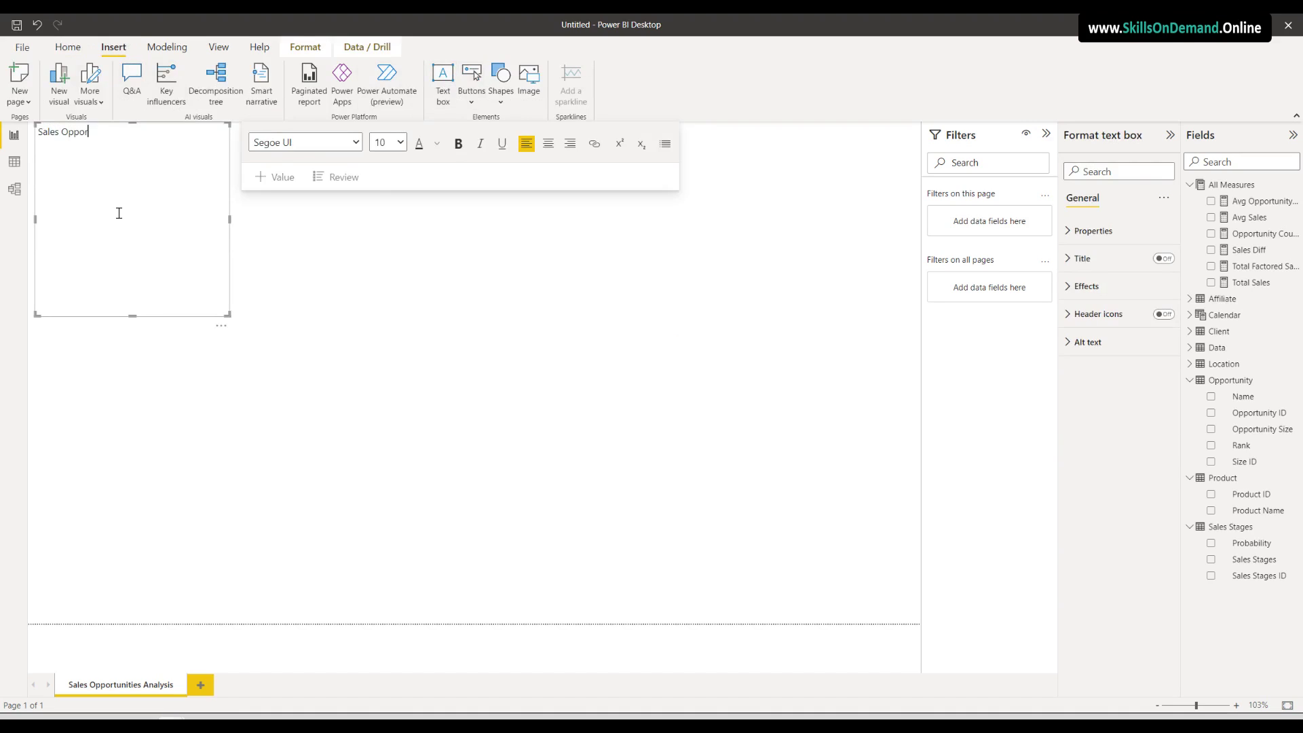
type("tunities Analysis")
Set the title to font size 20 and resize its box to a single line
left_click_drag(172, 135, 21, 136)
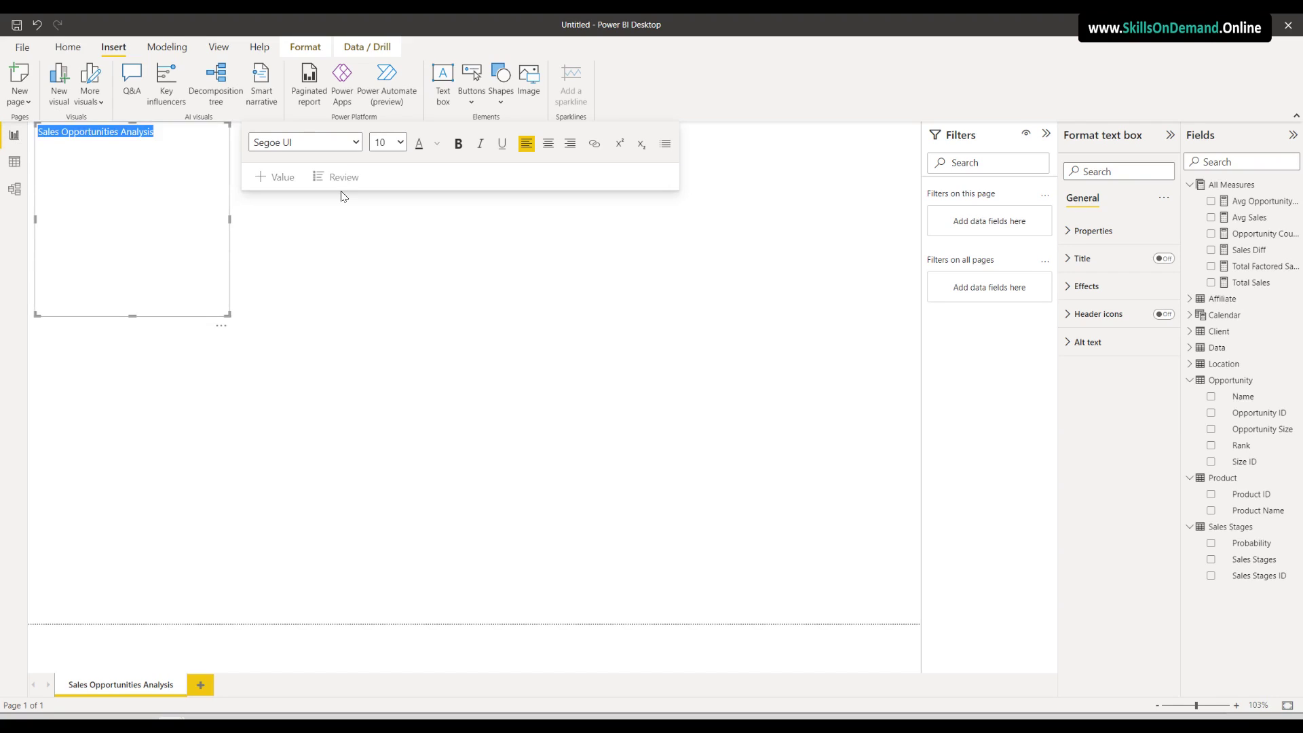
left_click(401, 142)
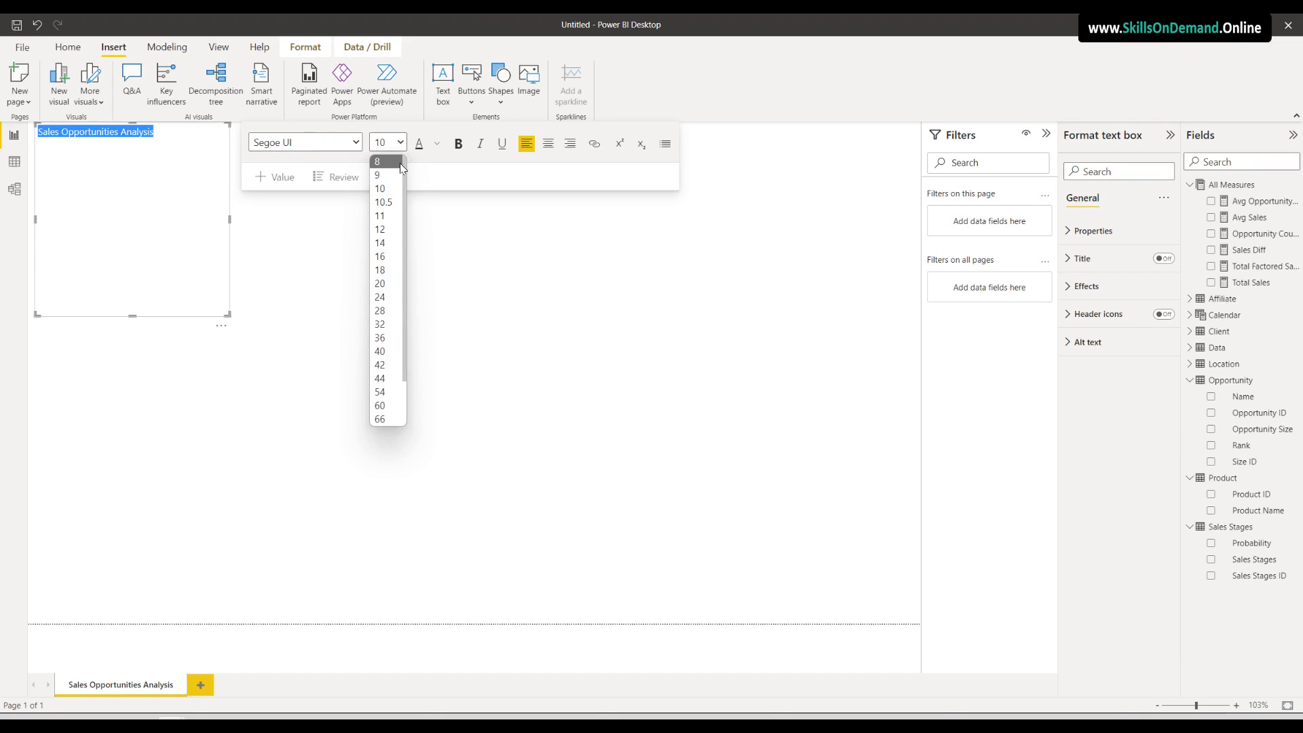
left_click(381, 283)
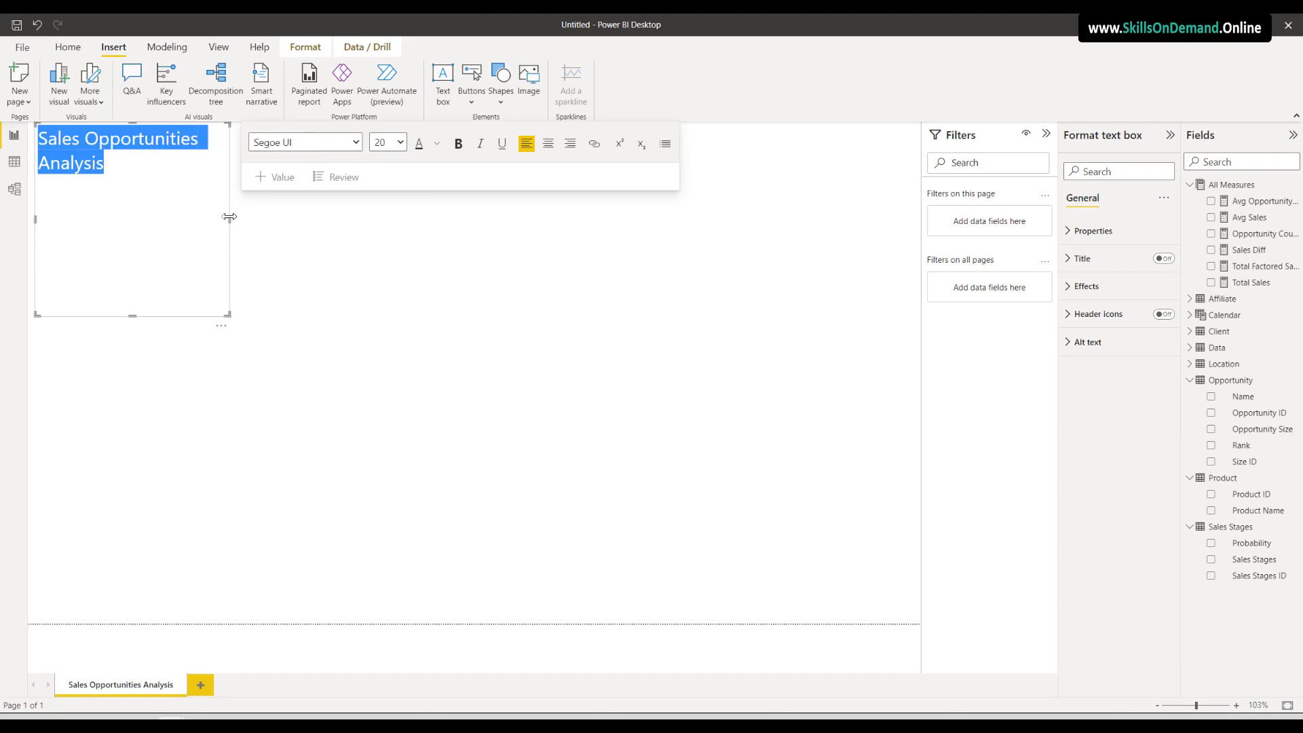
left_click_drag(229, 217, 295, 219)
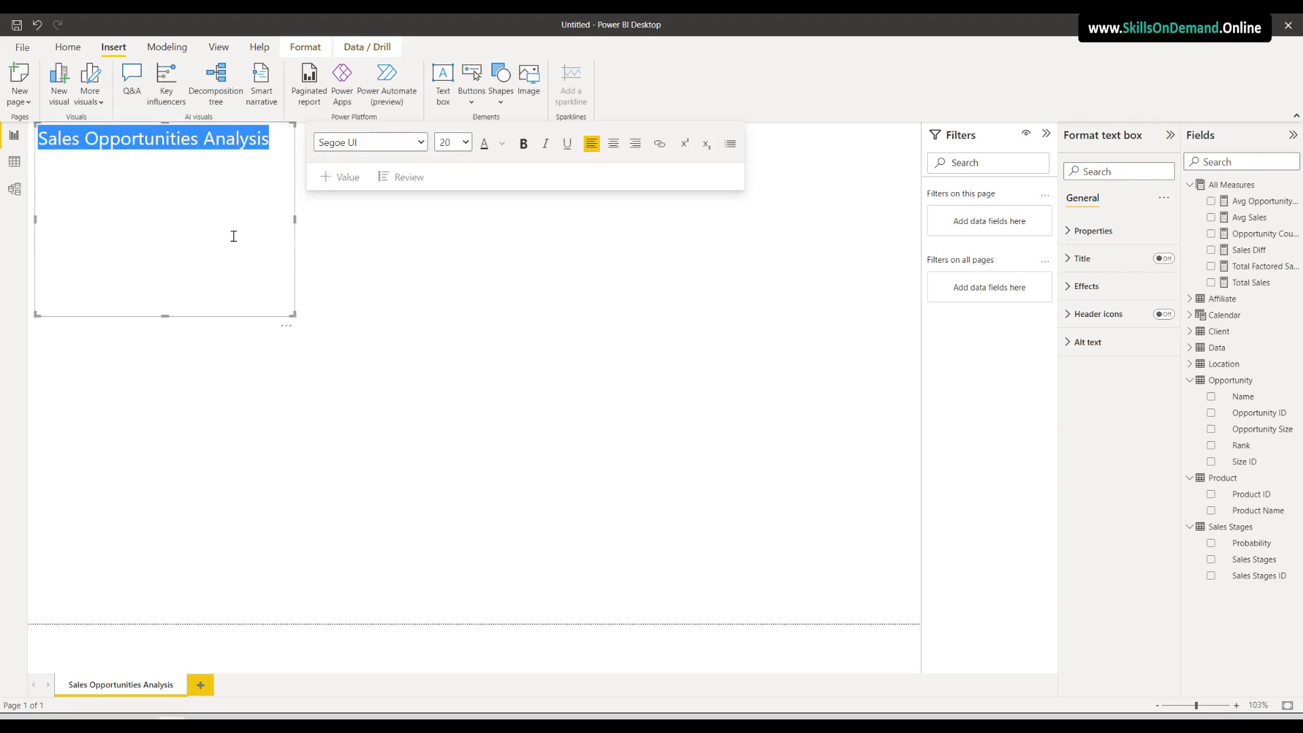
left_click_drag(166, 316, 194, 160)
left_click(150, 172)
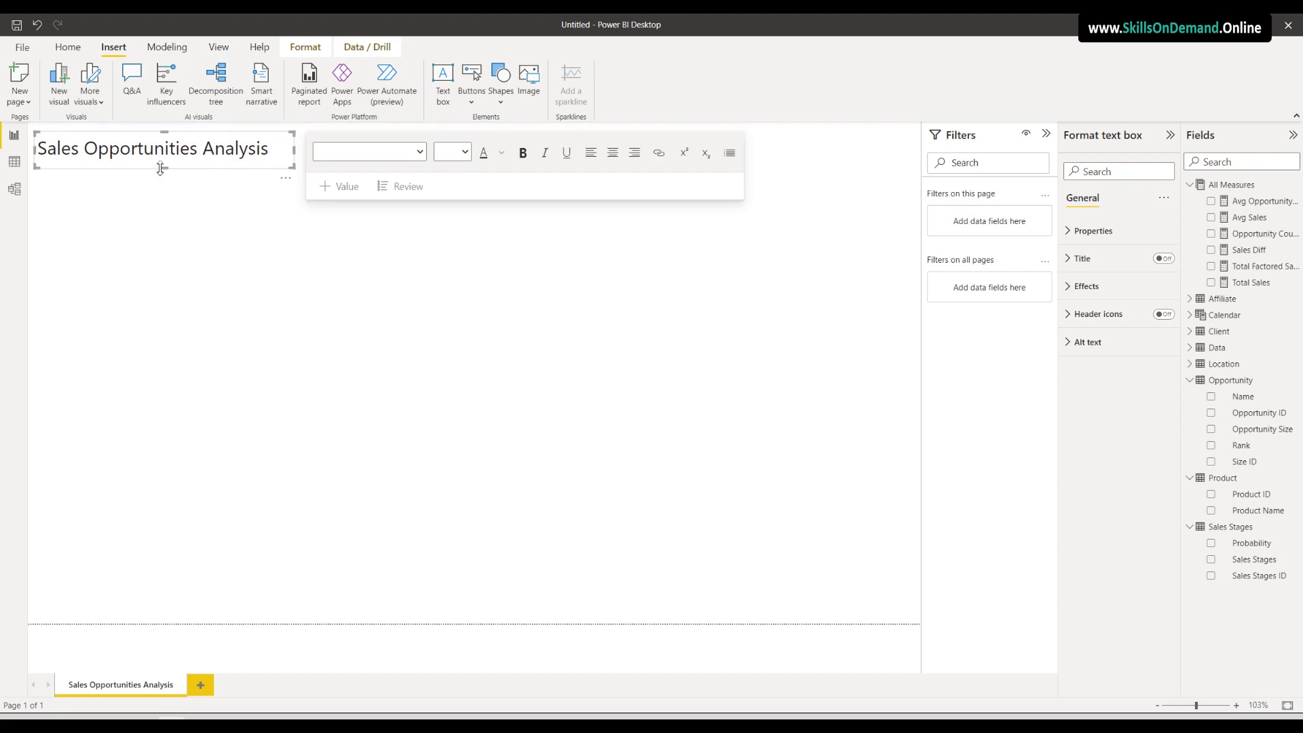
left_click(140, 214)
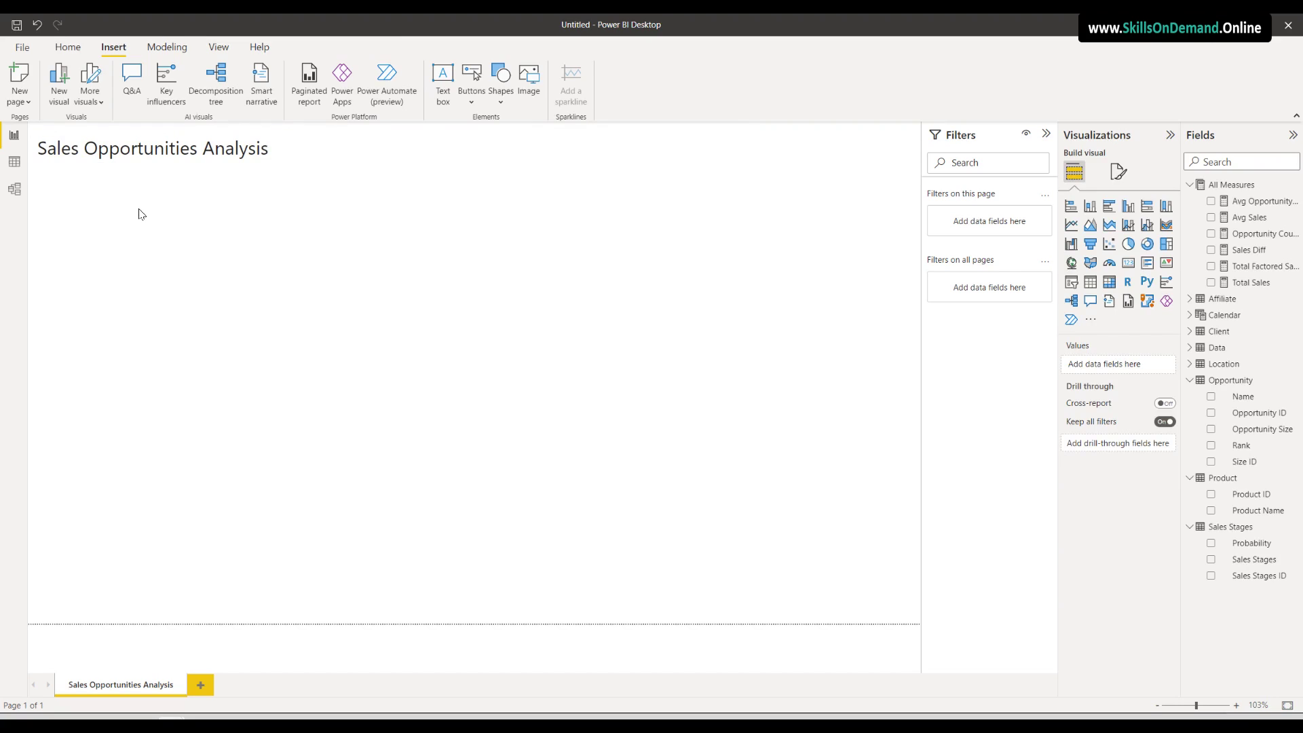
Add a card visual displaying the Opportunity Count measure
left_click(1129, 263)
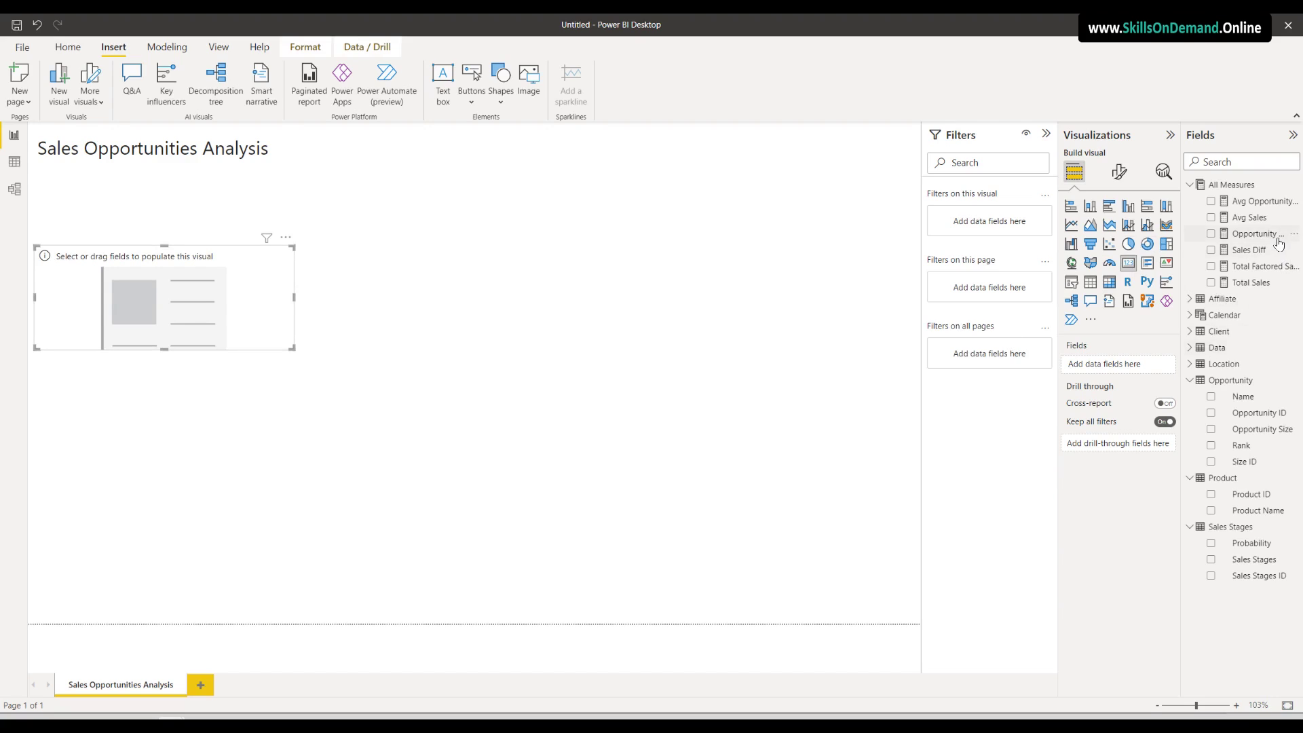
left_click_drag(1274, 235, 247, 315)
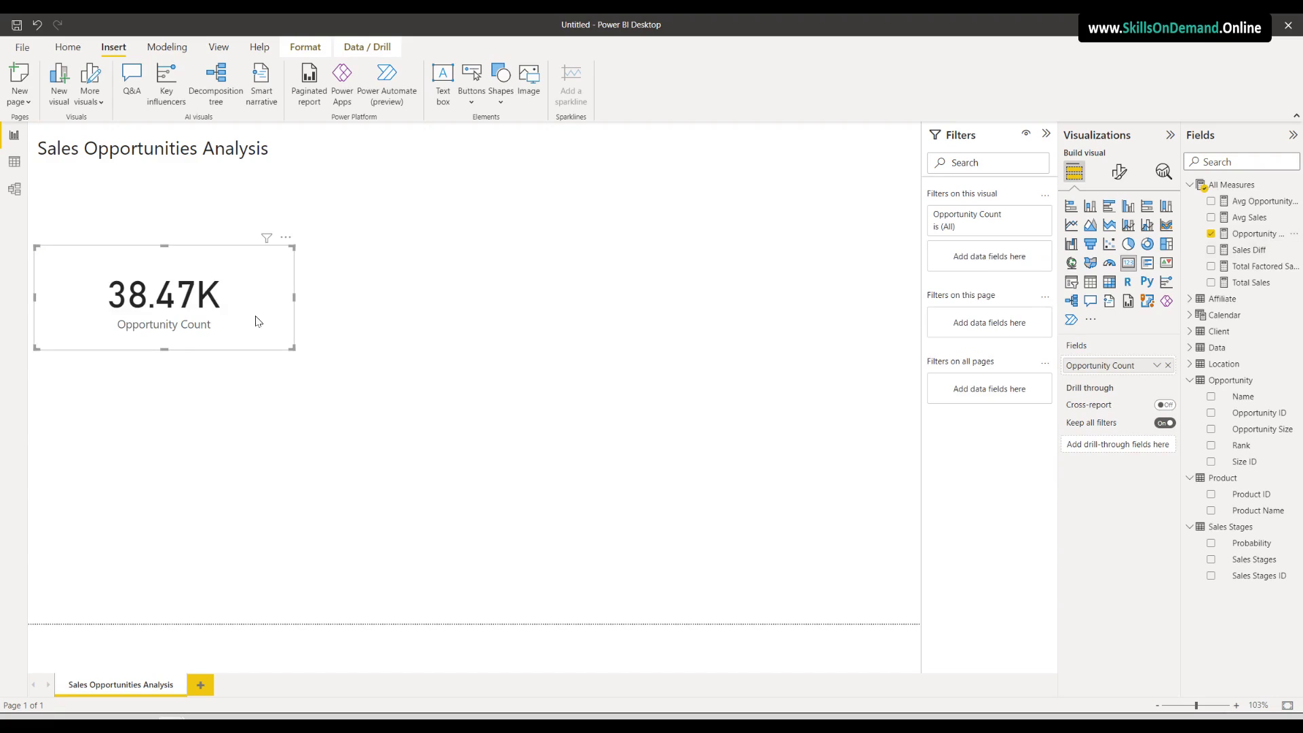
Set the card's category label font to DIN
left_click(1118, 173)
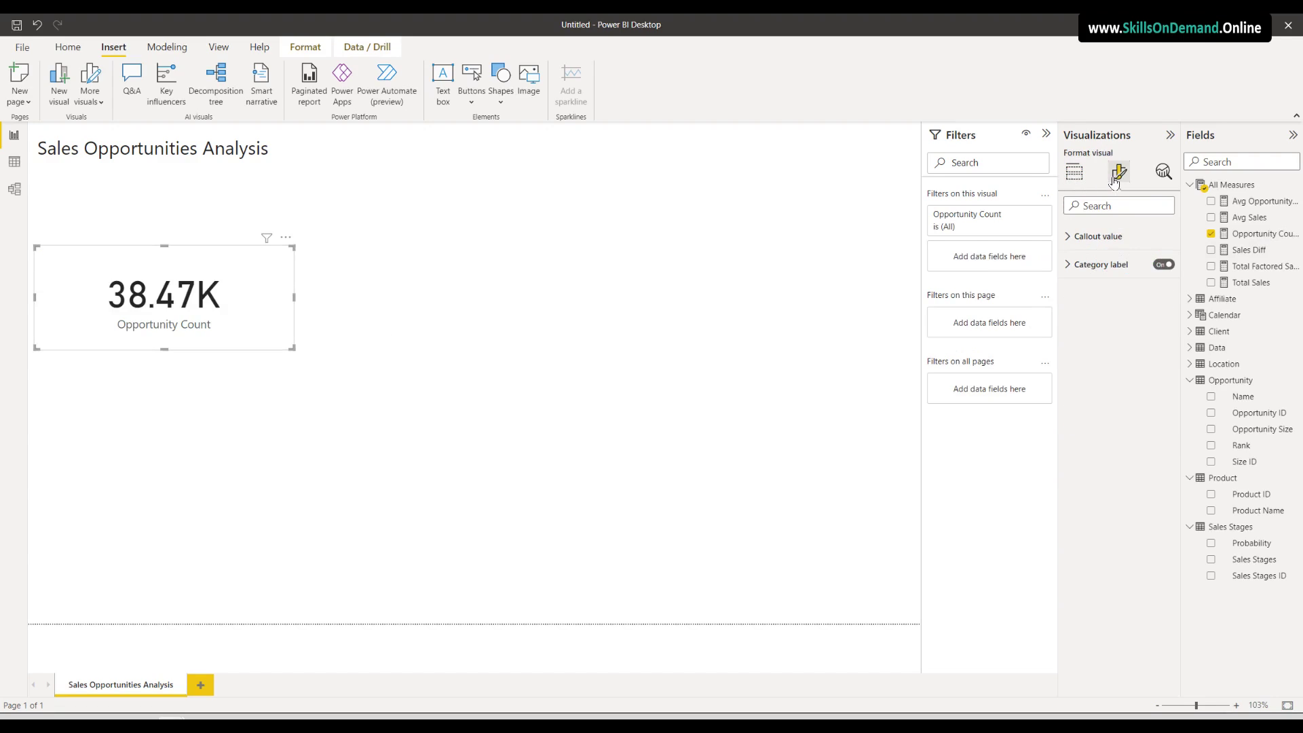
left_click(1096, 266)
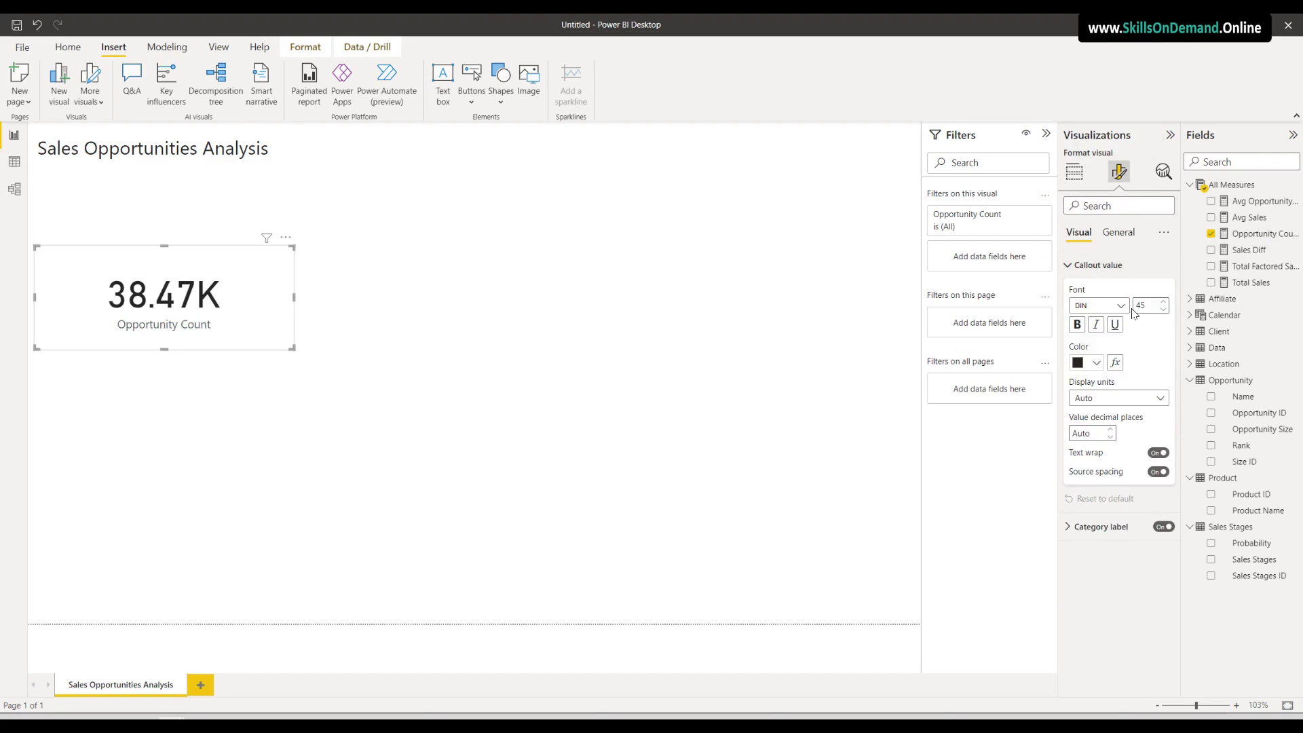
left_click(1101, 531)
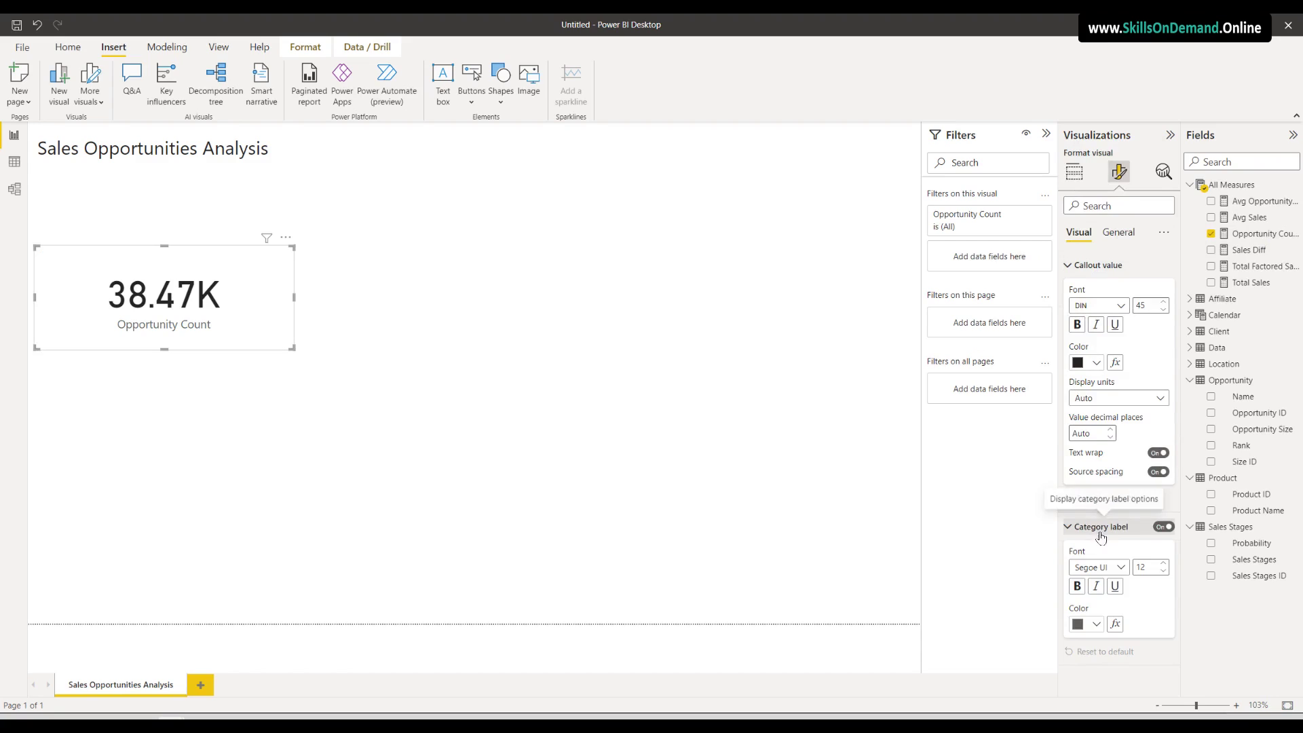
left_click(1099, 568)
left_click(1100, 392)
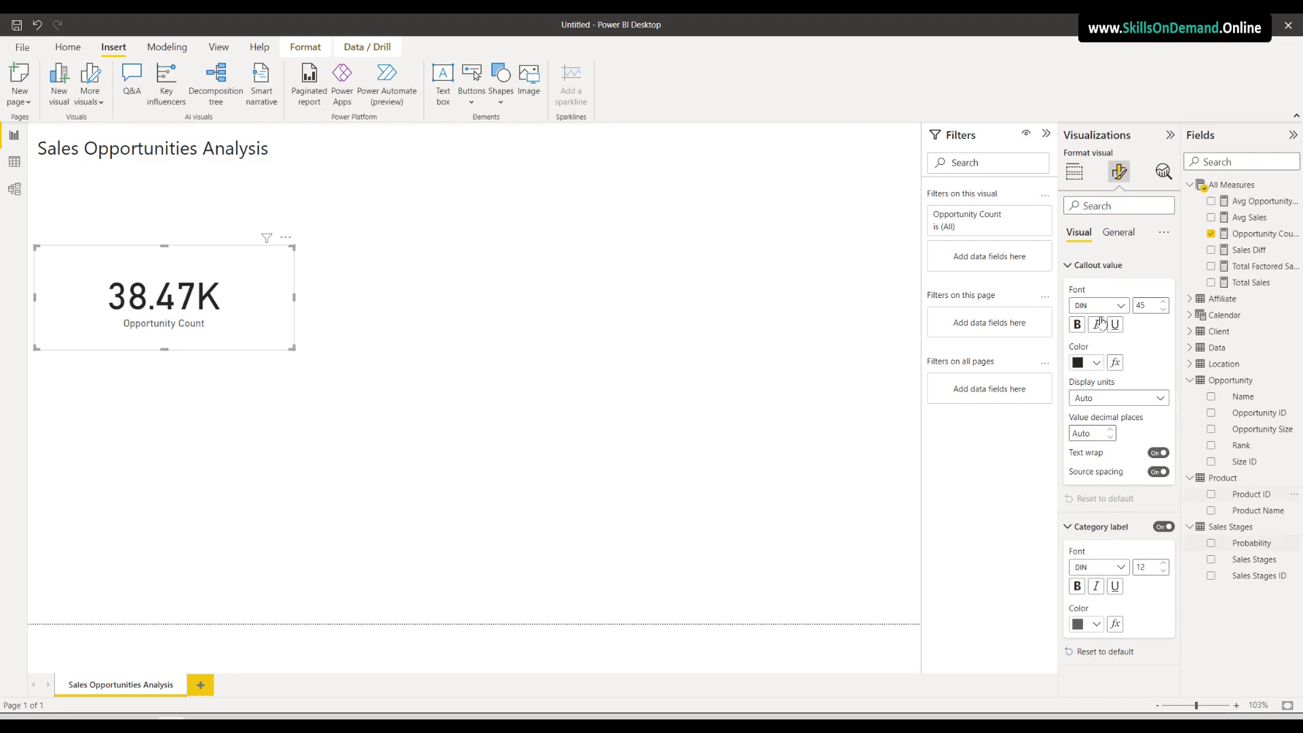
Colour the 38.47K callout value and the Opportunity Count label white
left_click(1093, 365)
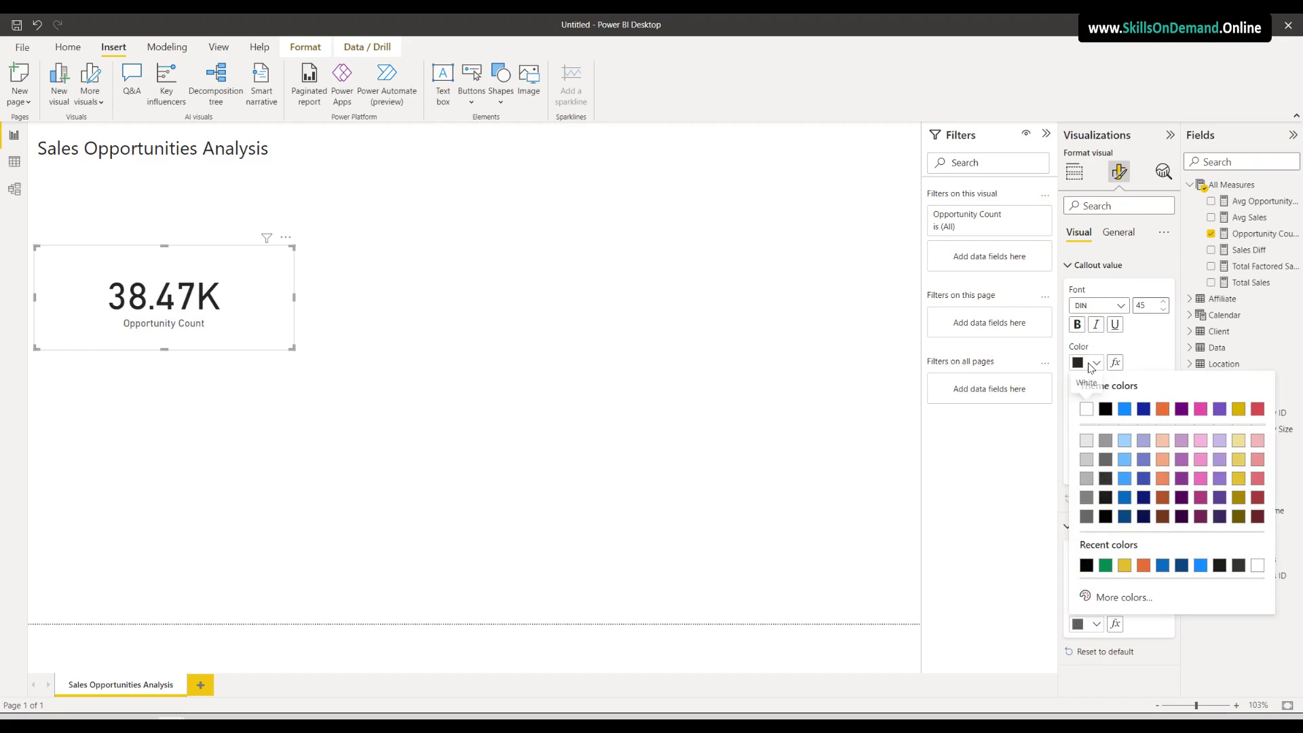
left_click(1086, 410)
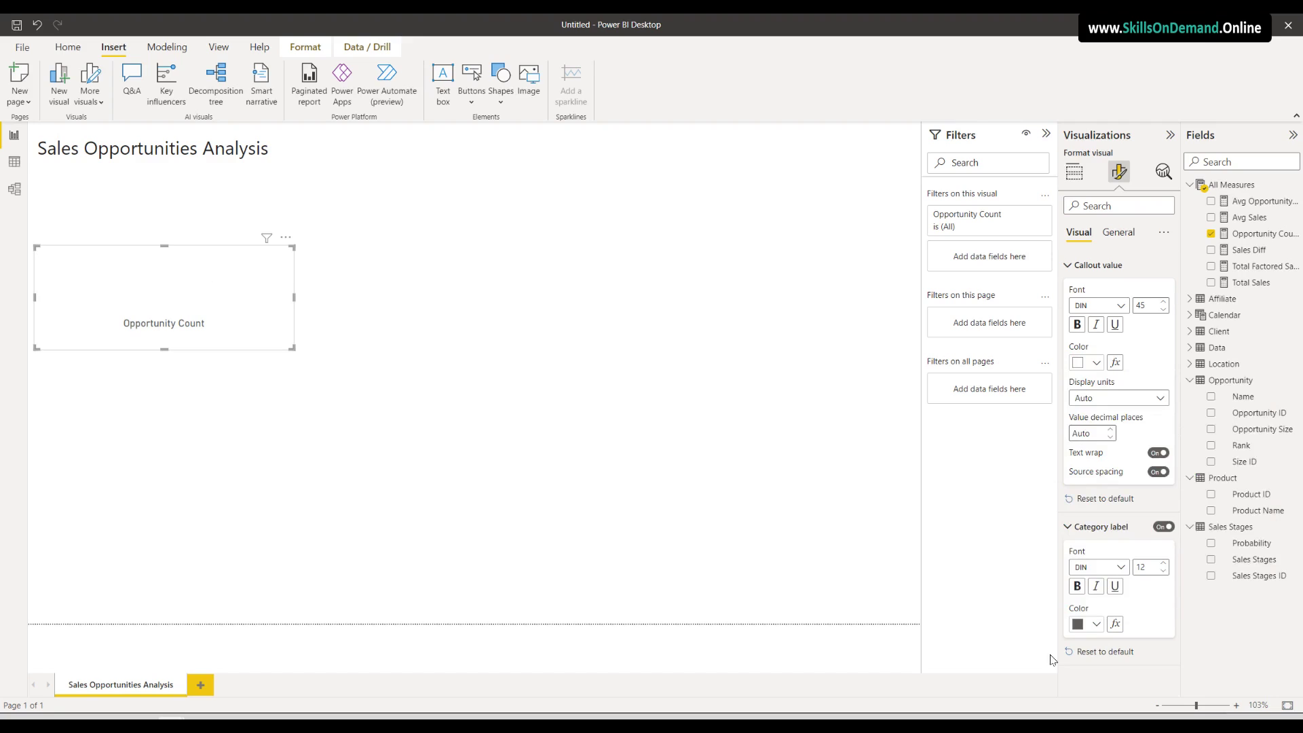
left_click(1098, 624)
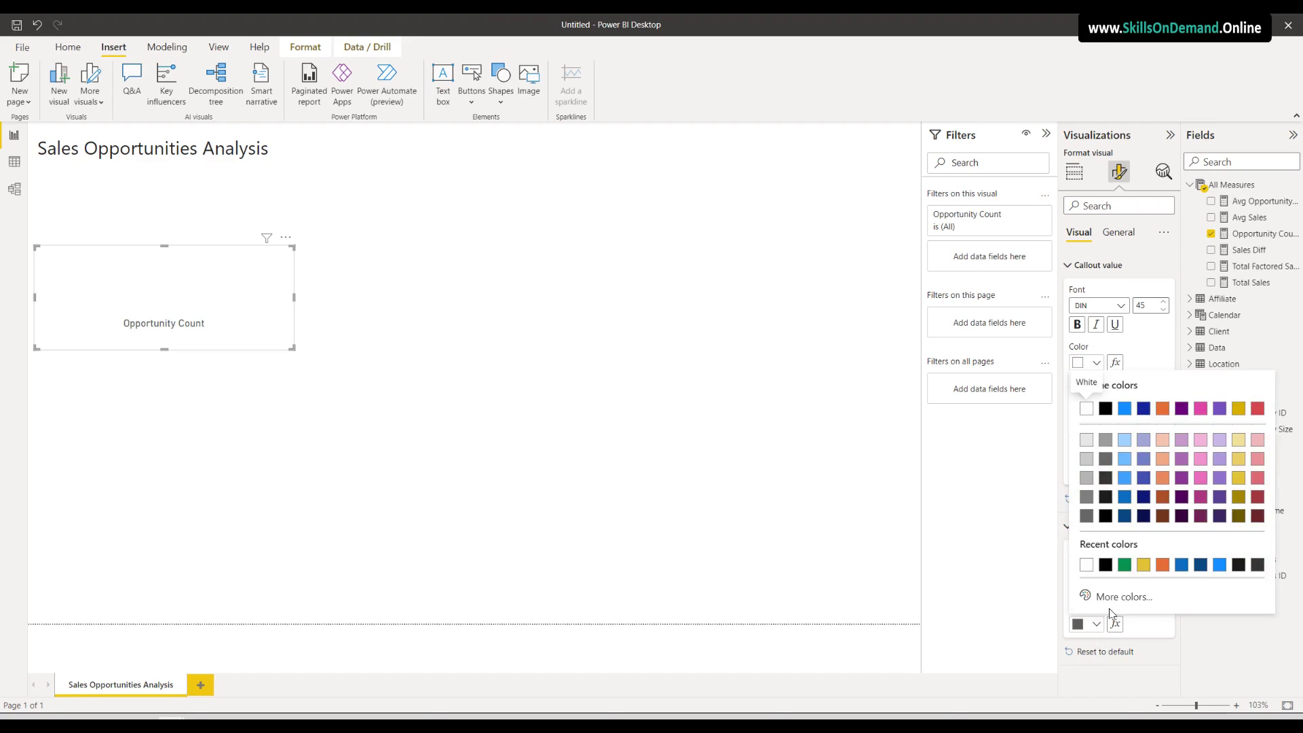
left_click(1087, 410)
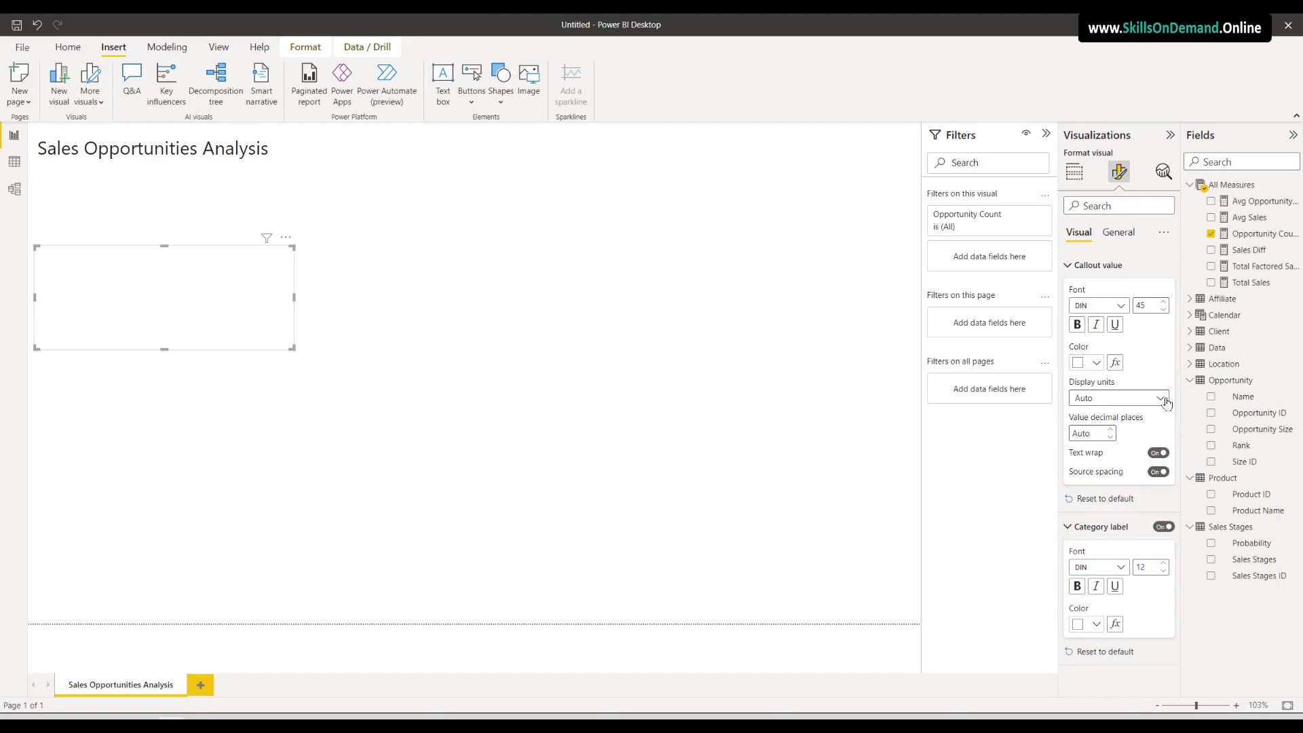
left_click(1128, 235)
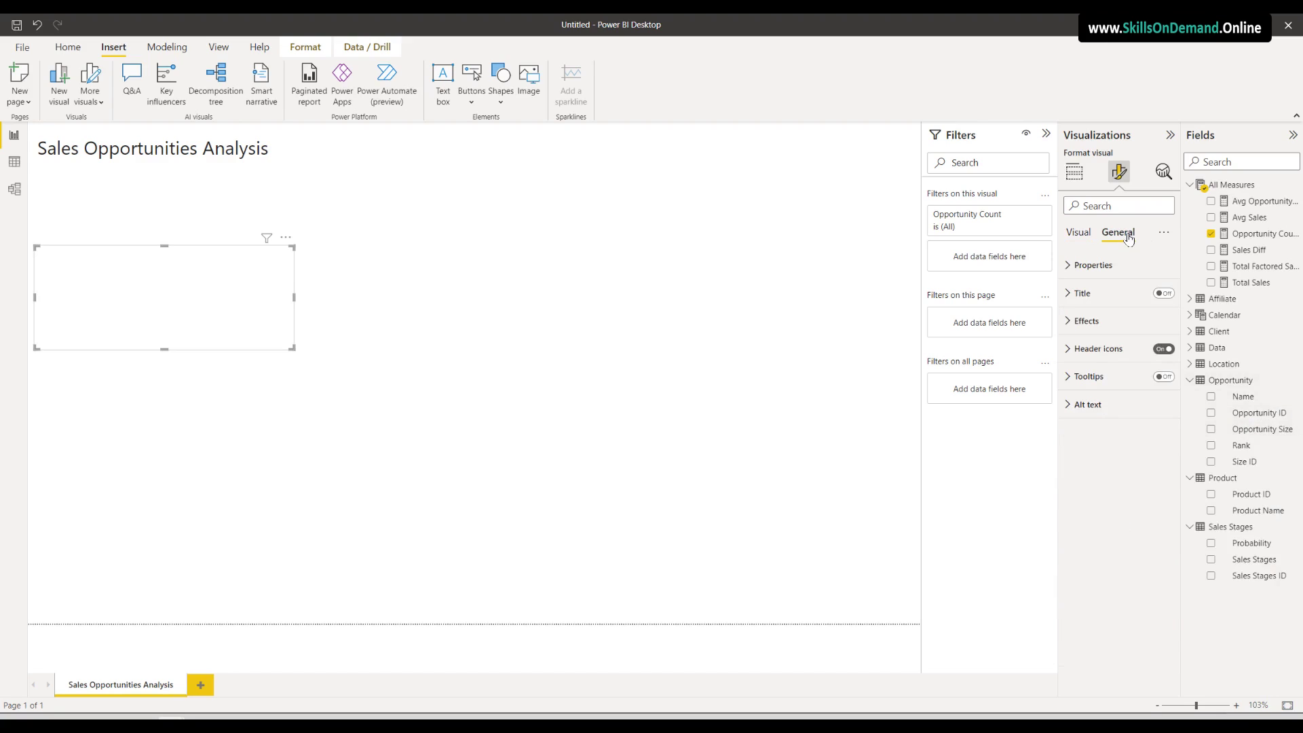
left_click(1108, 324)
Give the card a bright blue background, a visual border and a Bottom shadow
left_click(1096, 384)
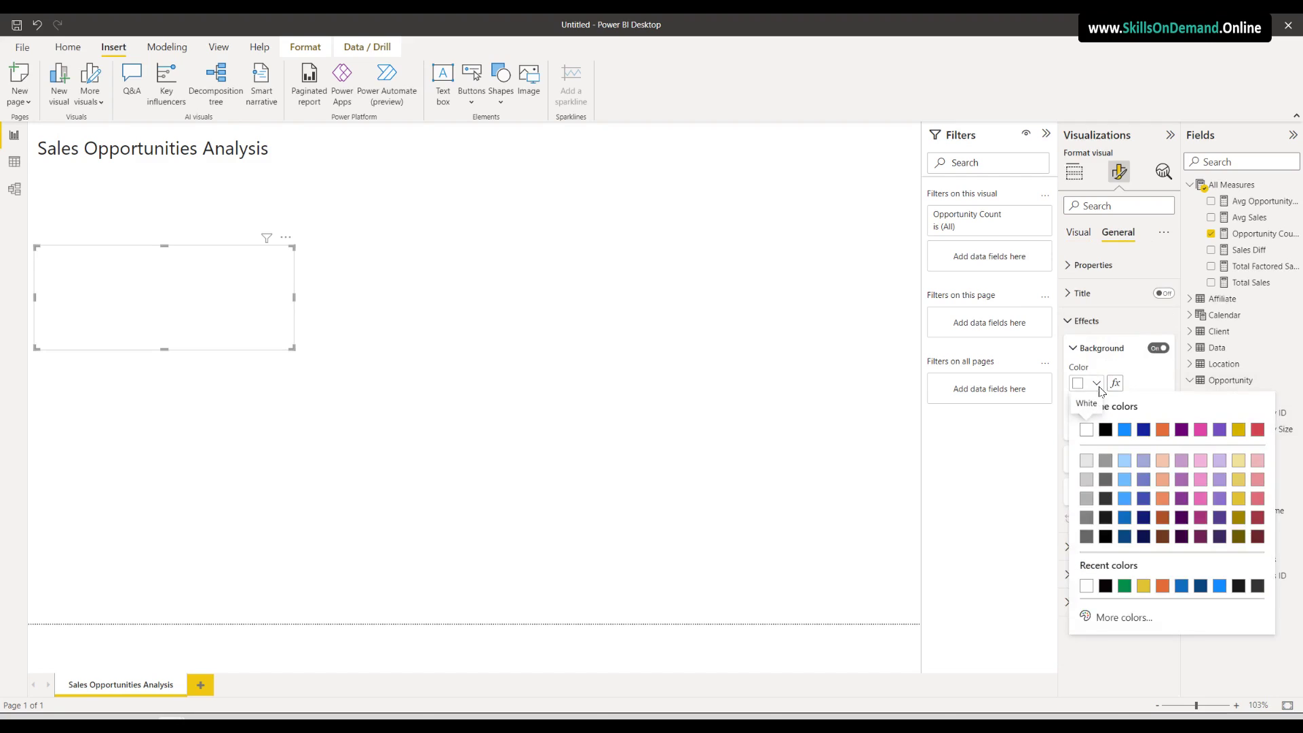
left_click(1220, 586)
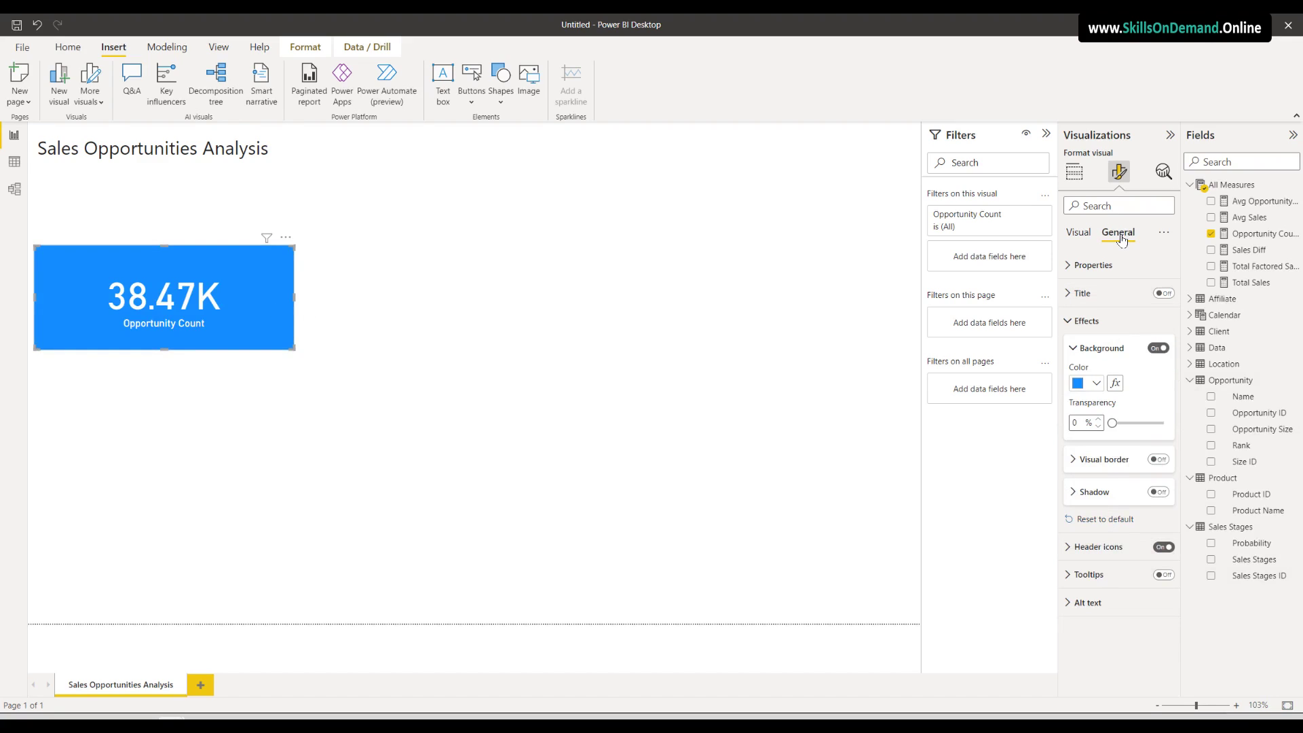
left_click(1106, 459)
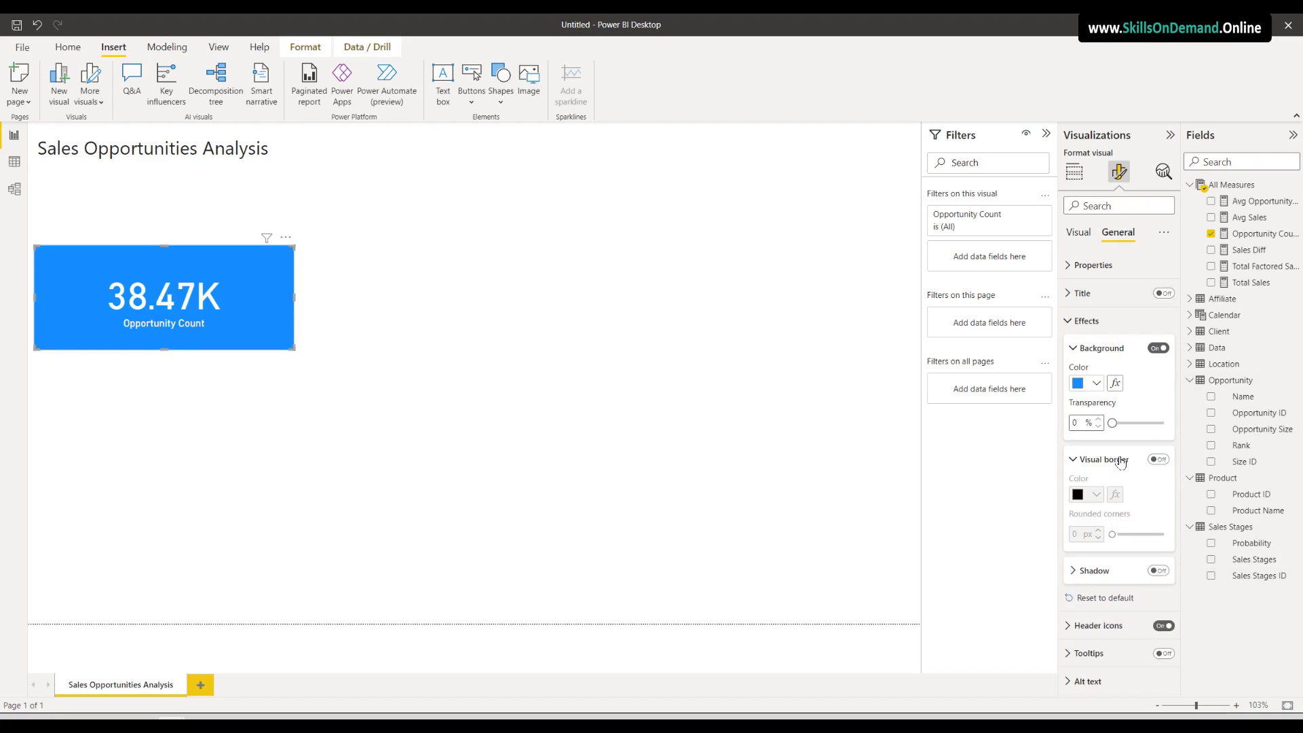
left_click(1159, 460)
left_click(1100, 497)
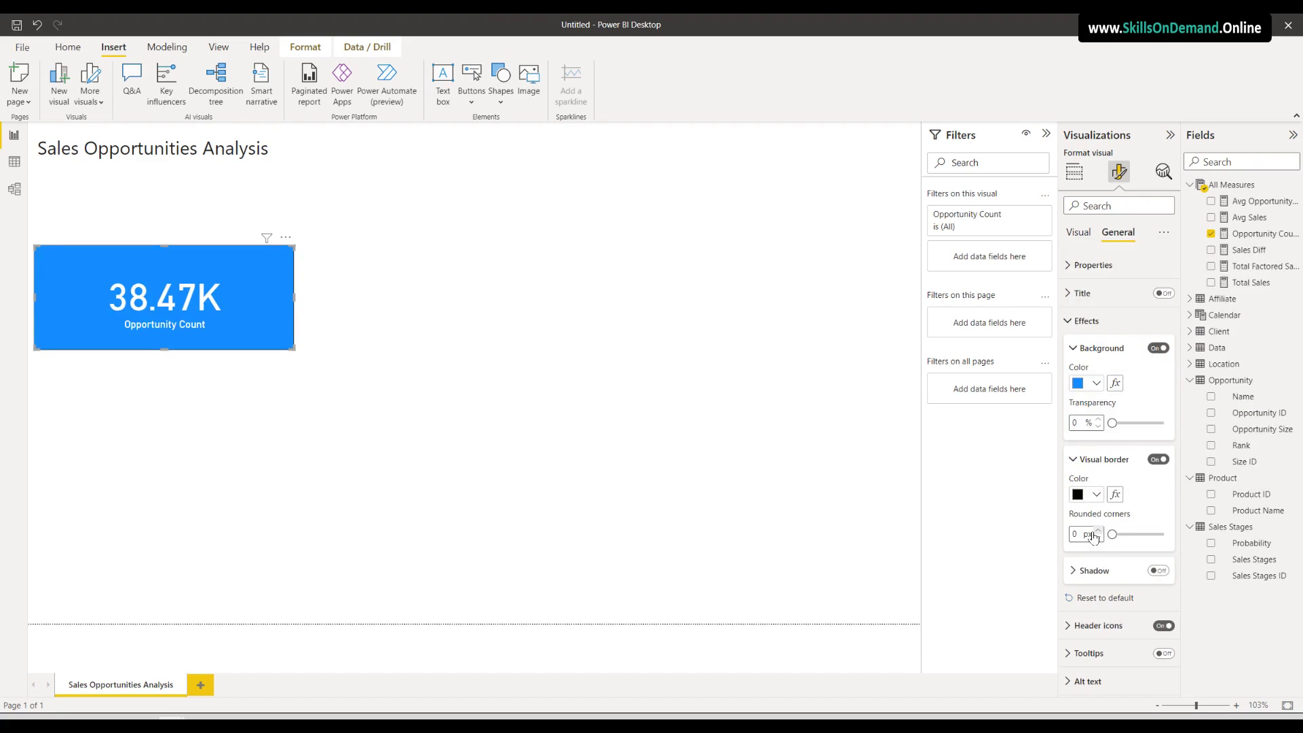
left_click(1109, 575)
left_click(1159, 572)
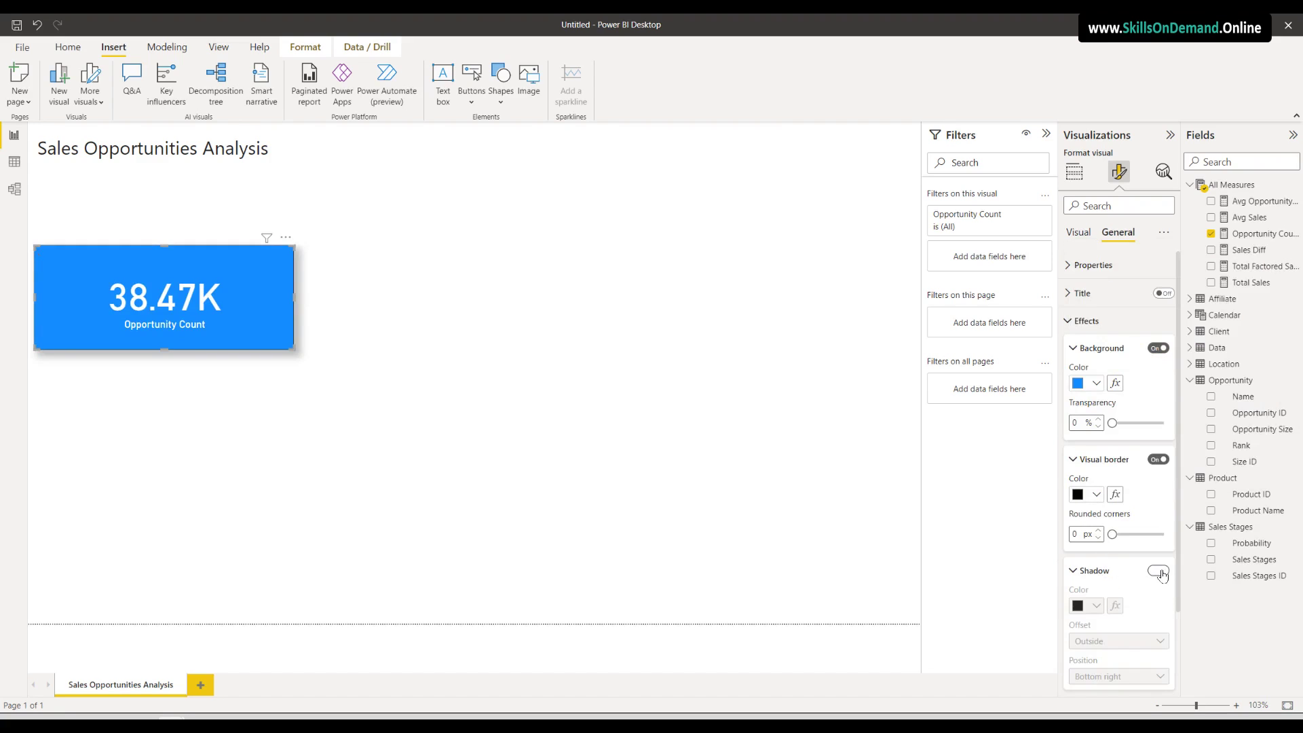
left_click(1124, 677)
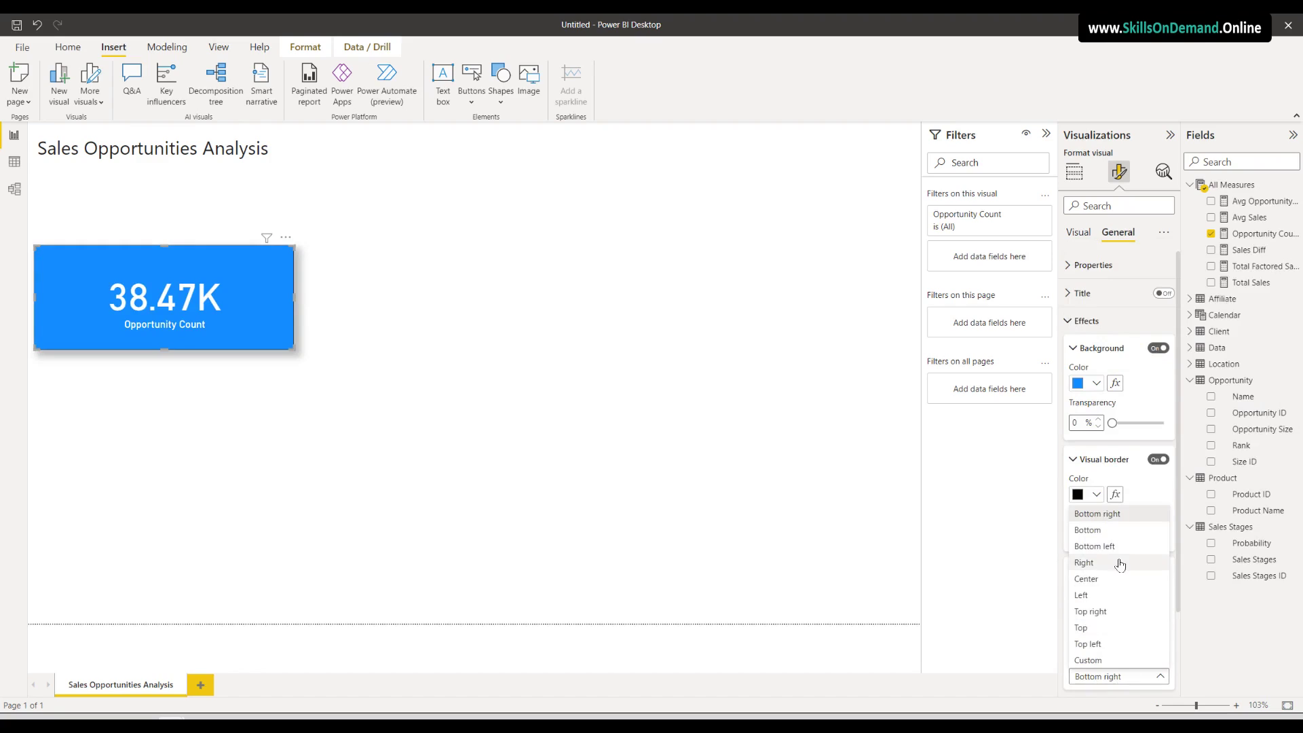
left_click(1099, 530)
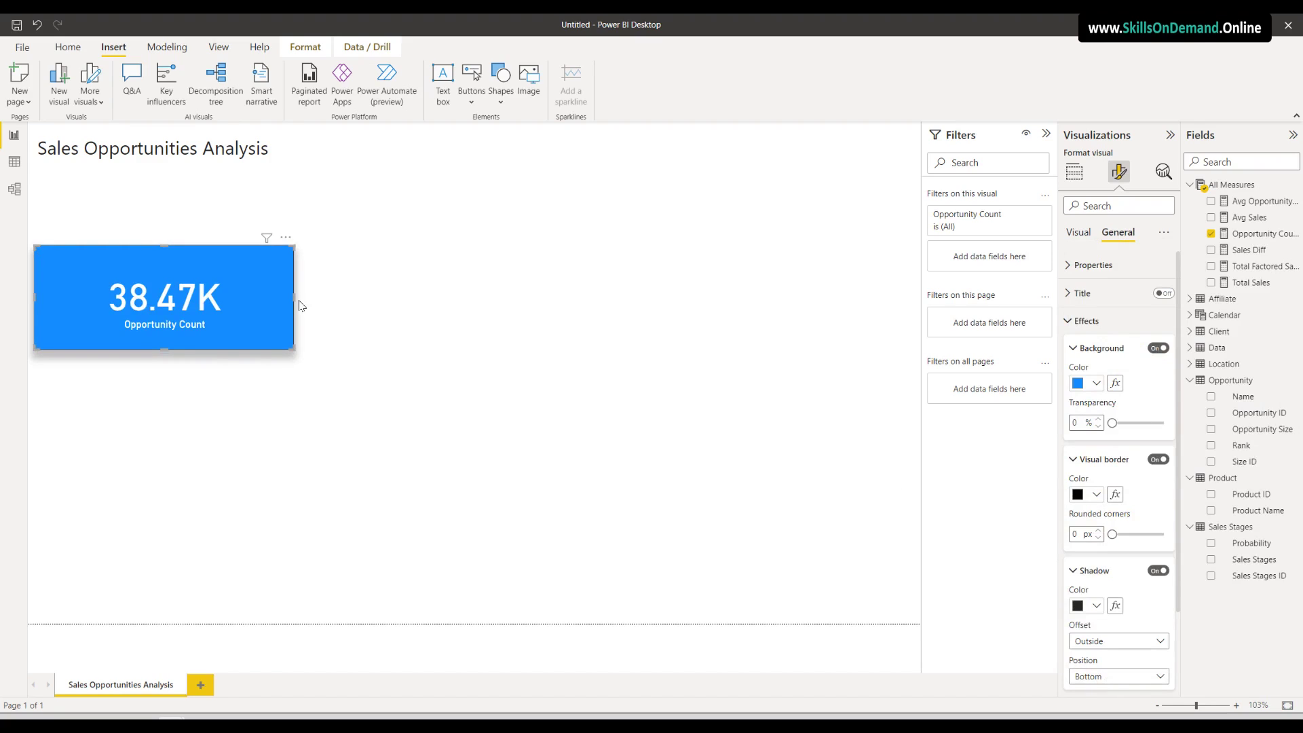
Shrink the Opportunity Count card and position it under the title
left_click_drag(294, 297, 210, 300)
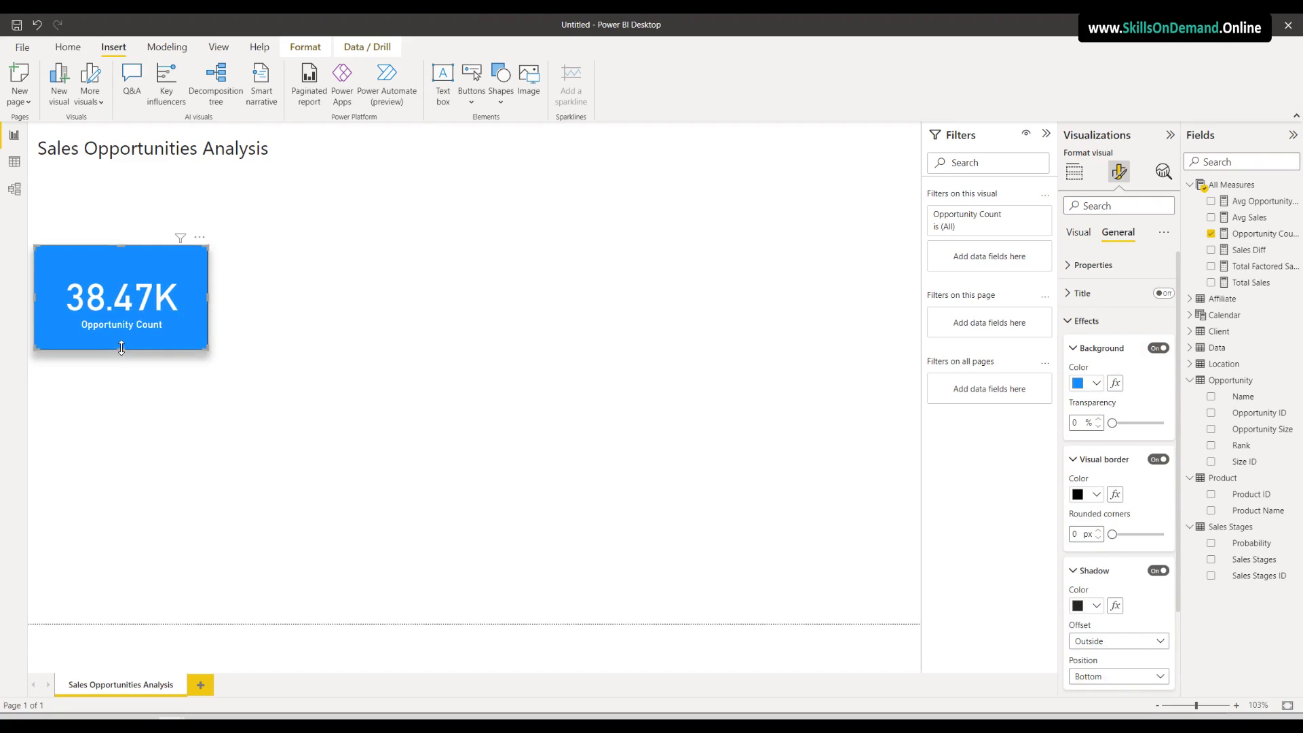
left_click_drag(121, 348, 173, 249)
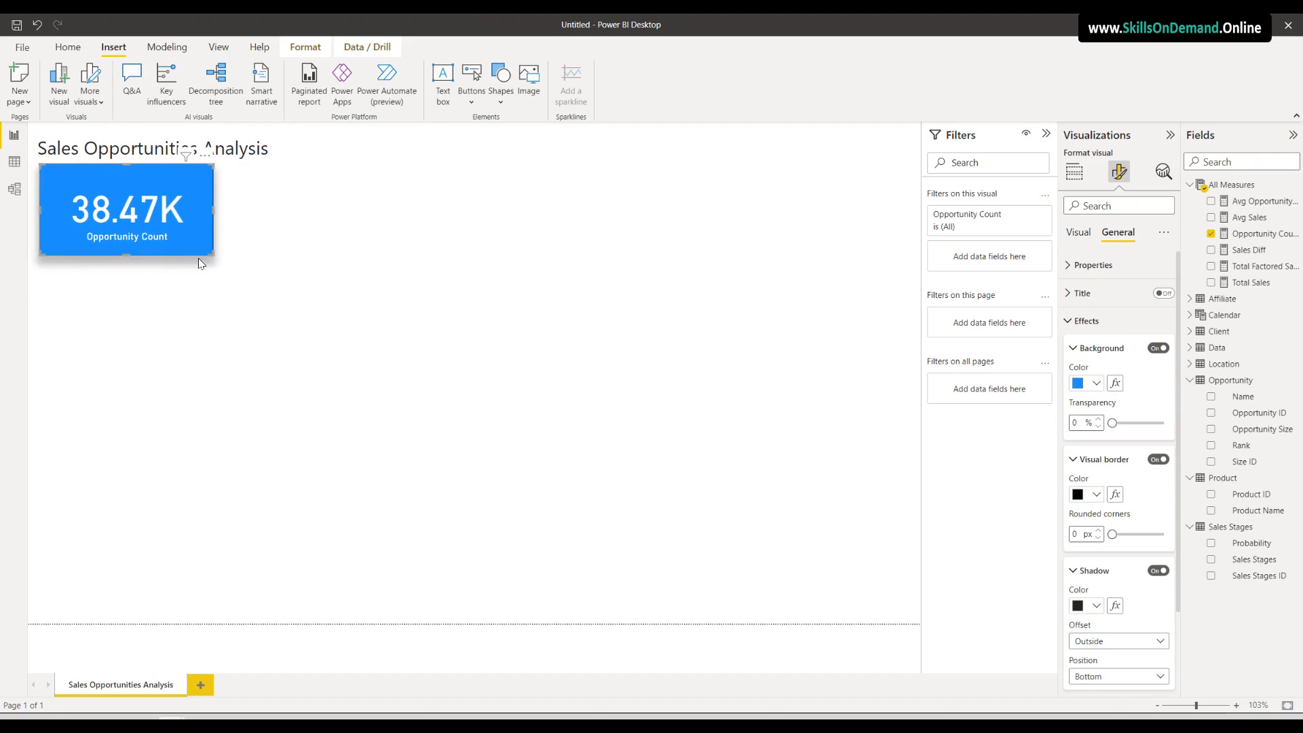
key("Left")
key("Left")
key("Down")
key("Down")
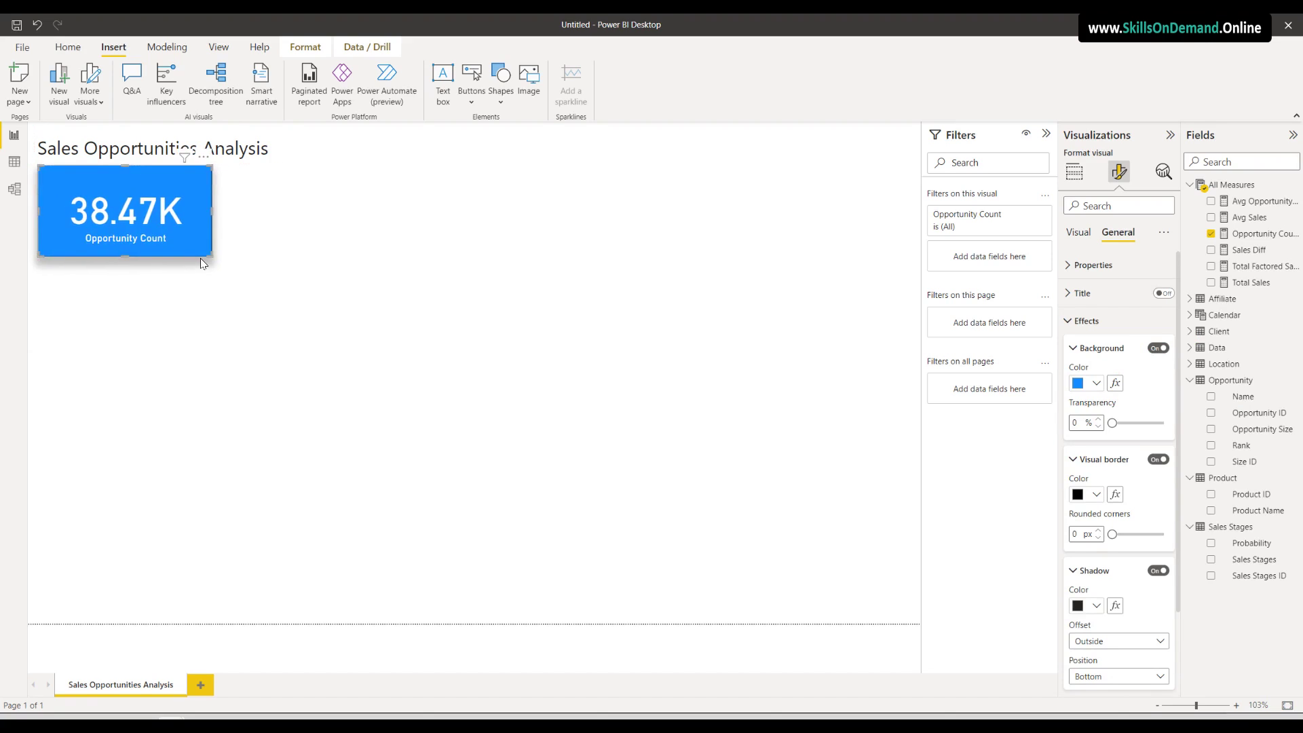
left_click(220, 312)
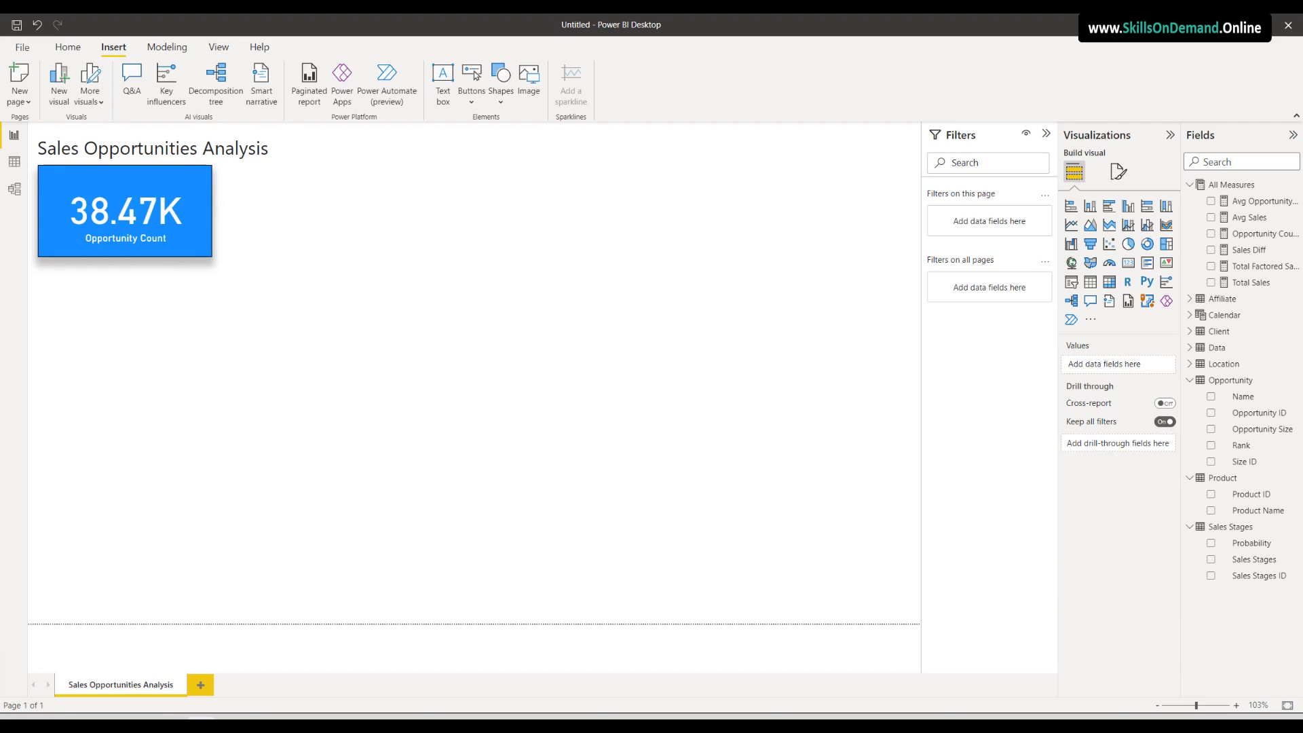
Add a clustered bar chart beside the card with Opportunity Size on Y-axis and Opportunity Count on X-axis, then enlarge it
left_click(1113, 211)
left_click_drag(104, 364, 287, 316)
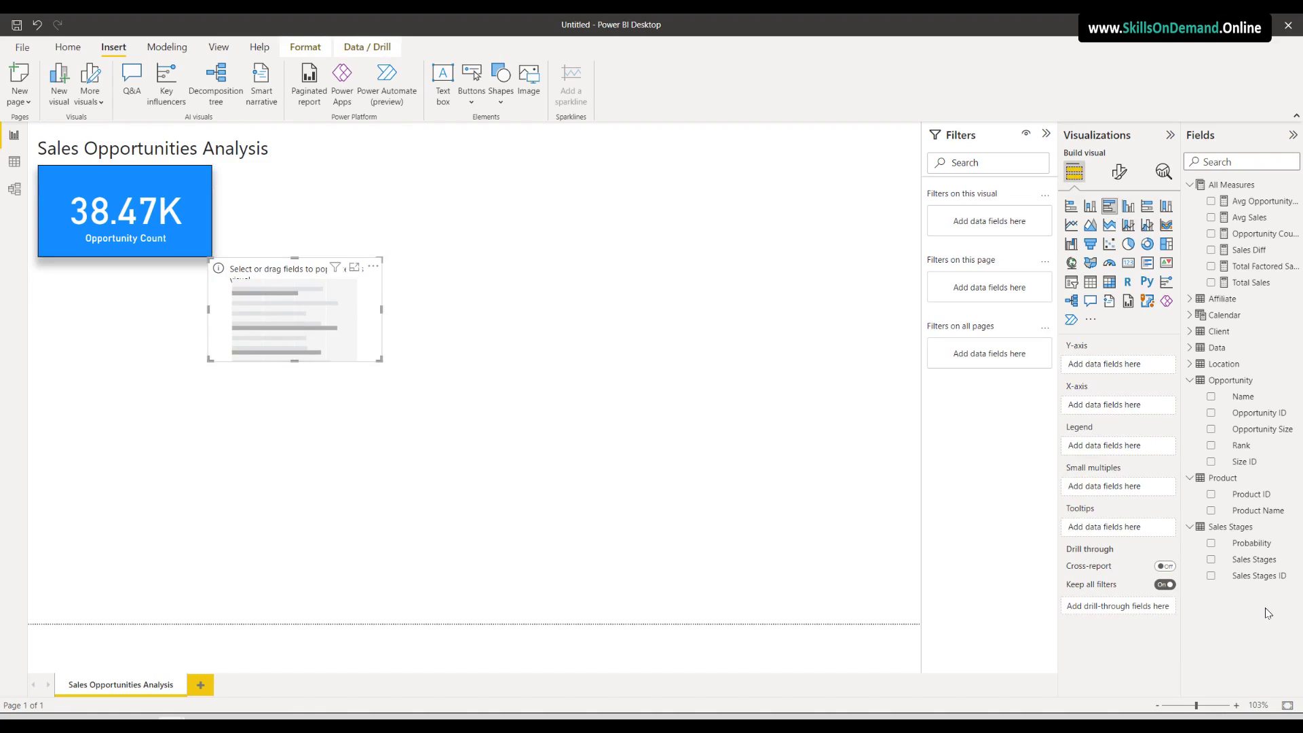
left_click_drag(1266, 429, 1127, 374)
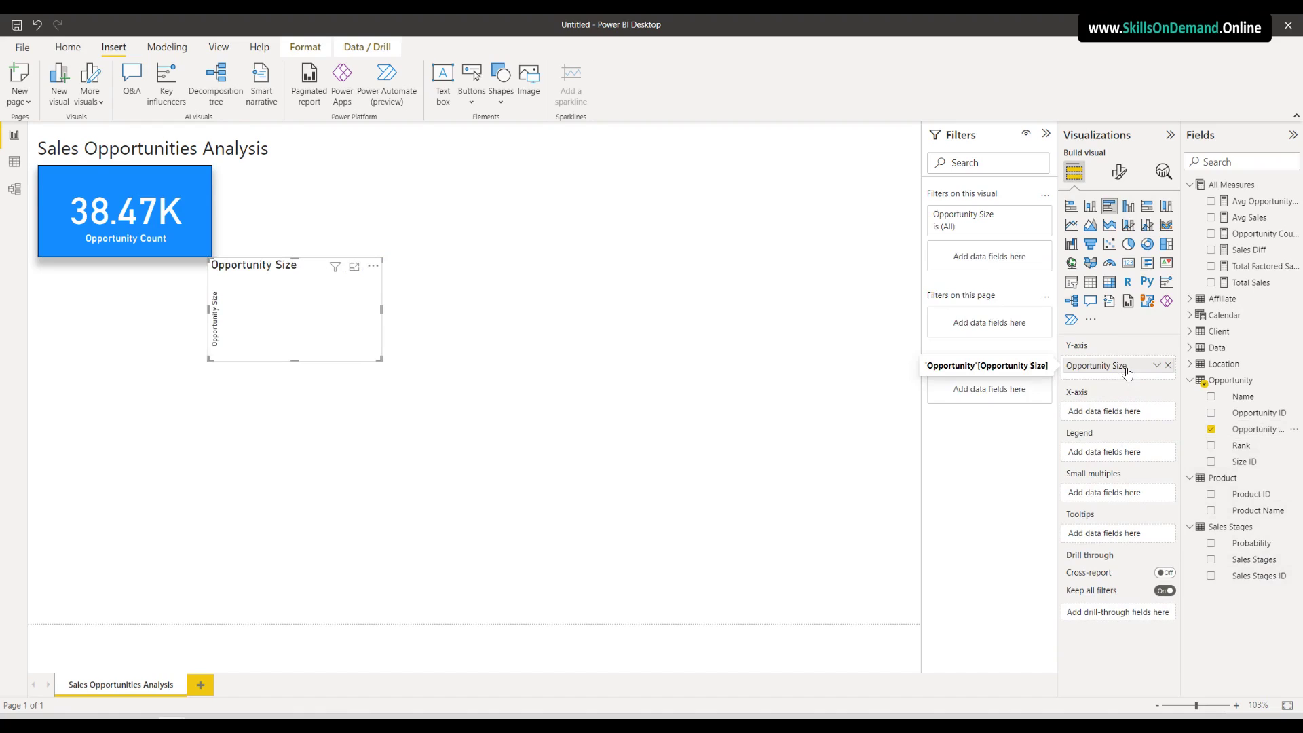
left_click_drag(1265, 235, 1147, 415)
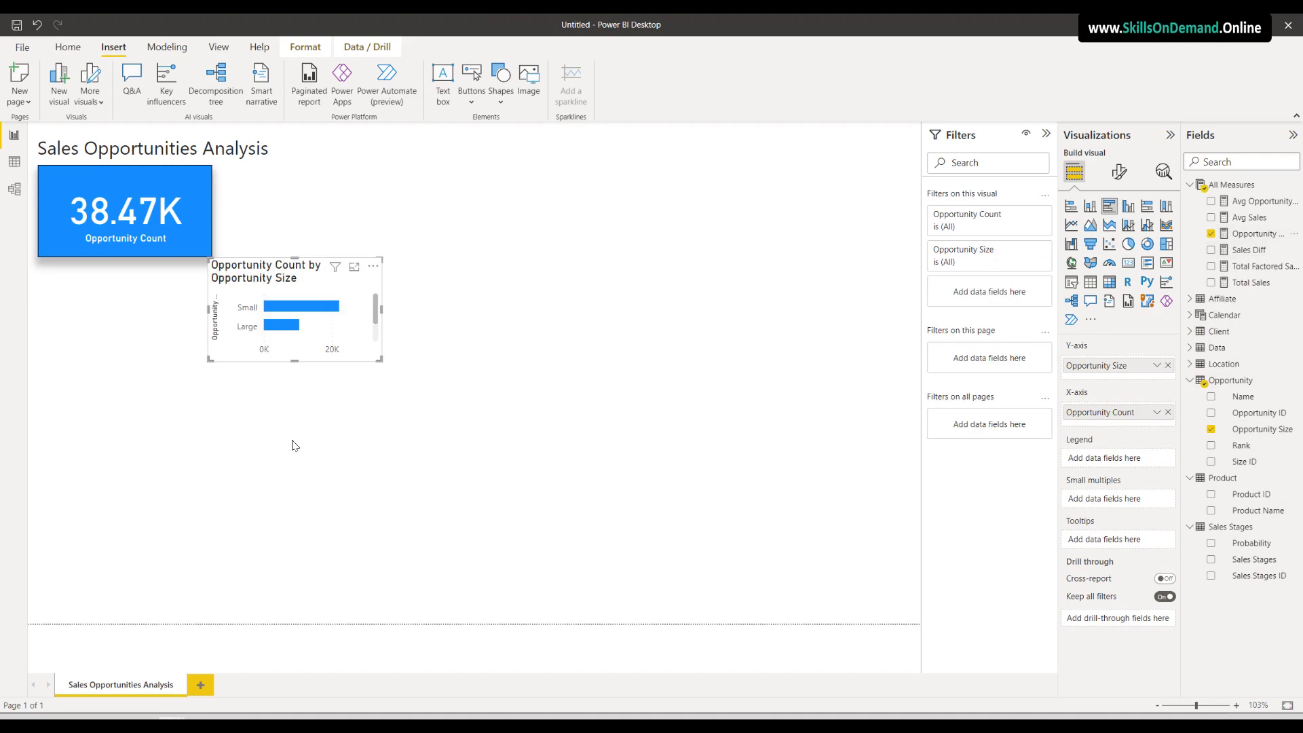
left_click_drag(382, 362, 485, 416)
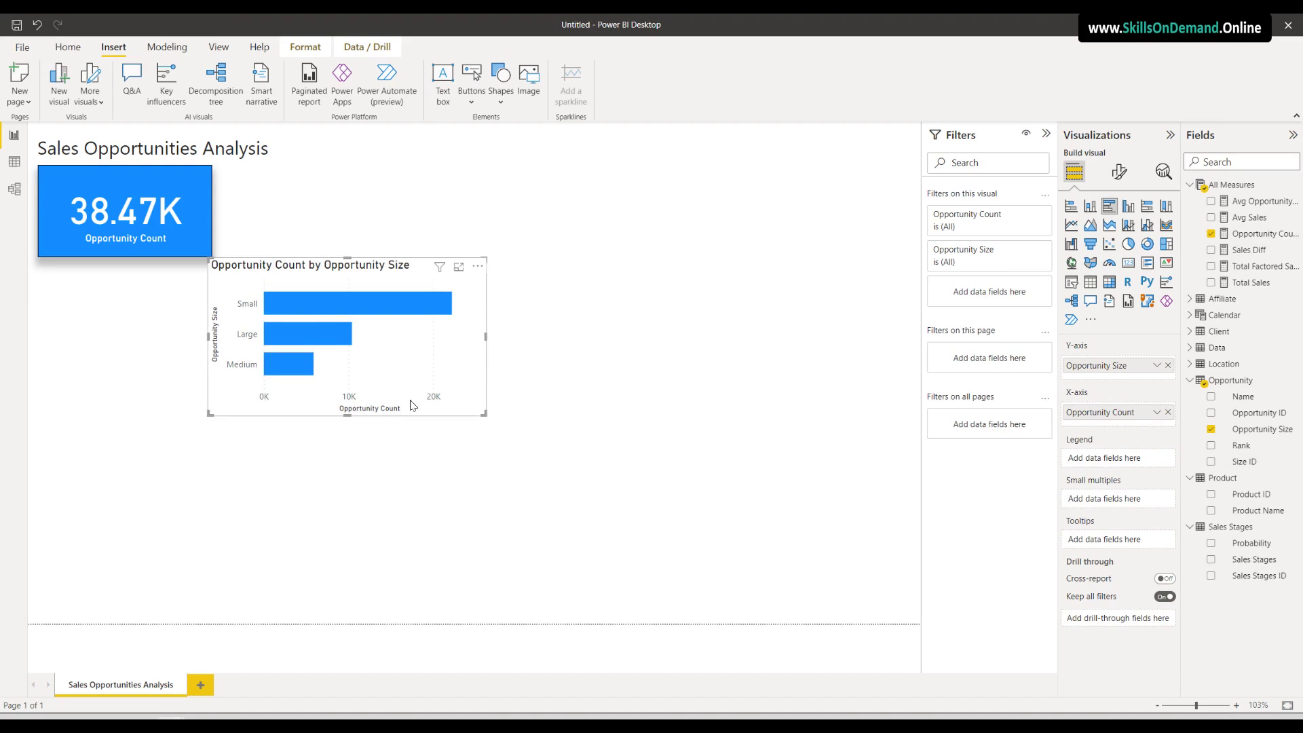
Turn on the bar chart's data labels and set them to DIN at size 10
left_click(1119, 171)
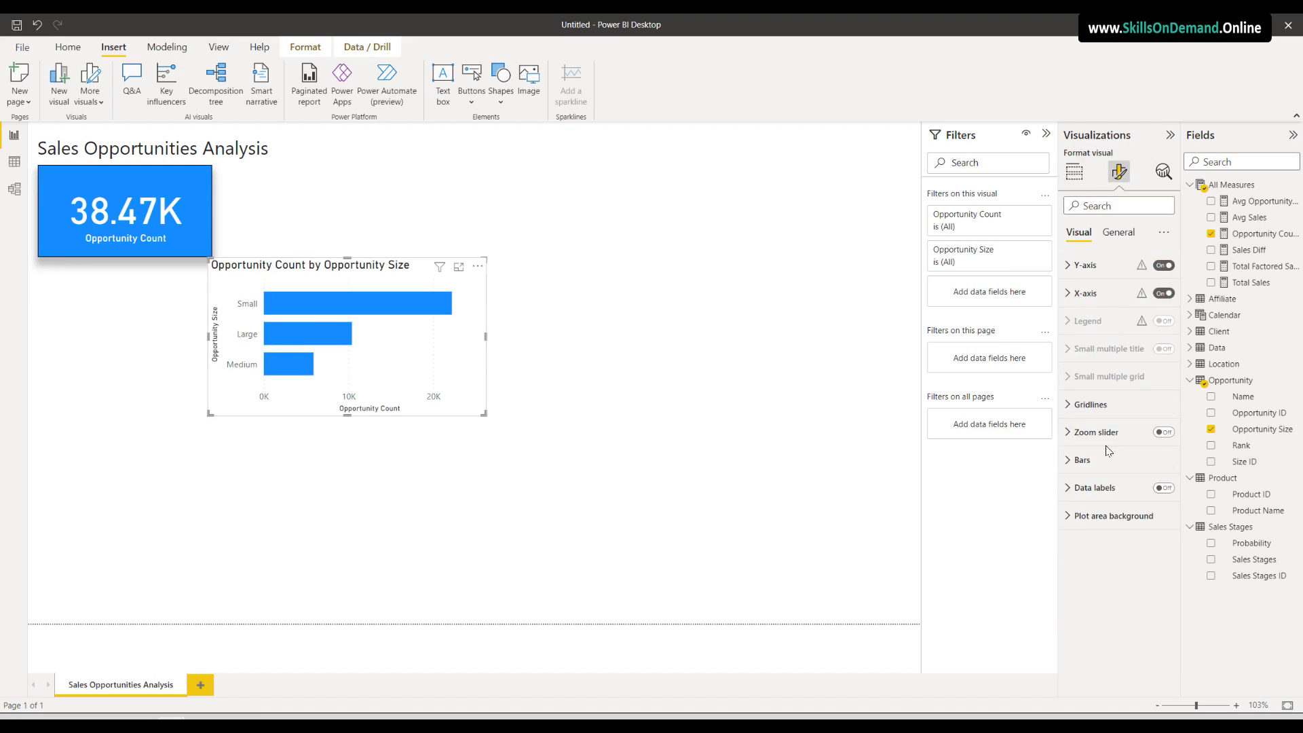
left_click(1158, 490)
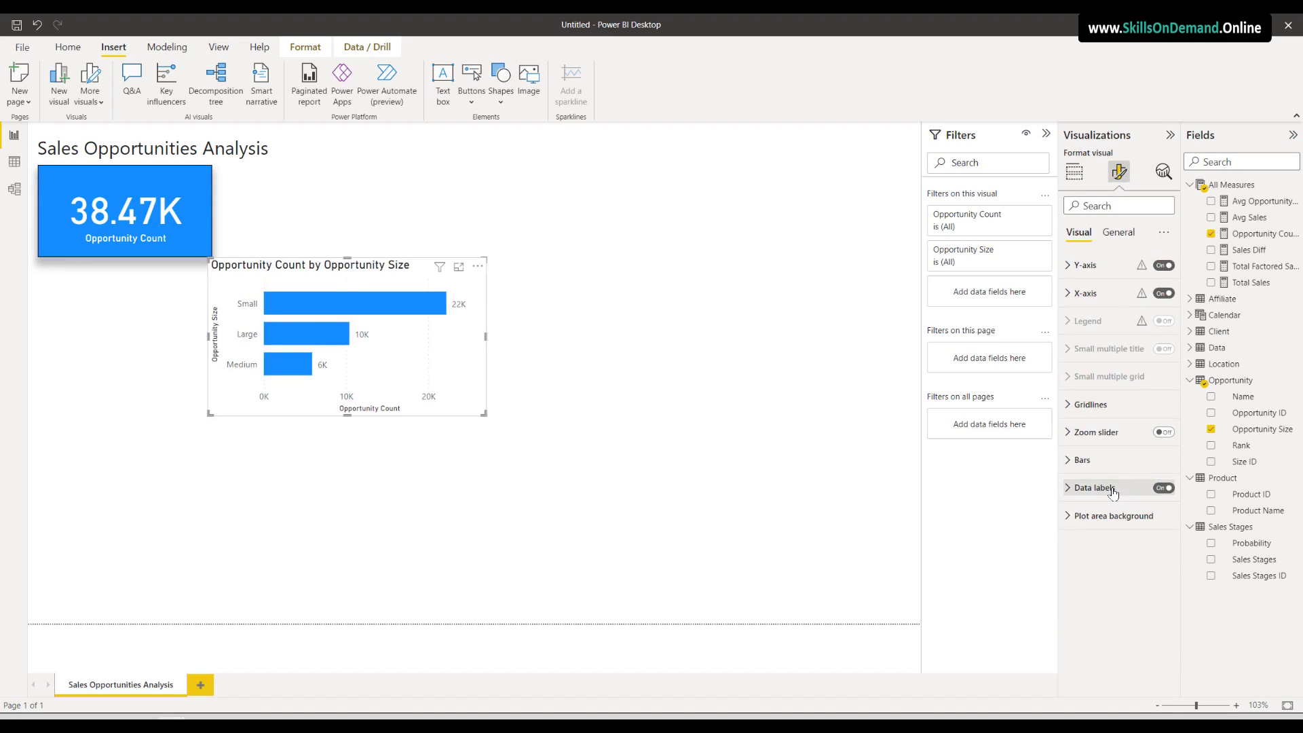
left_click(1113, 491)
scroll(1100, 568, "down", 2)
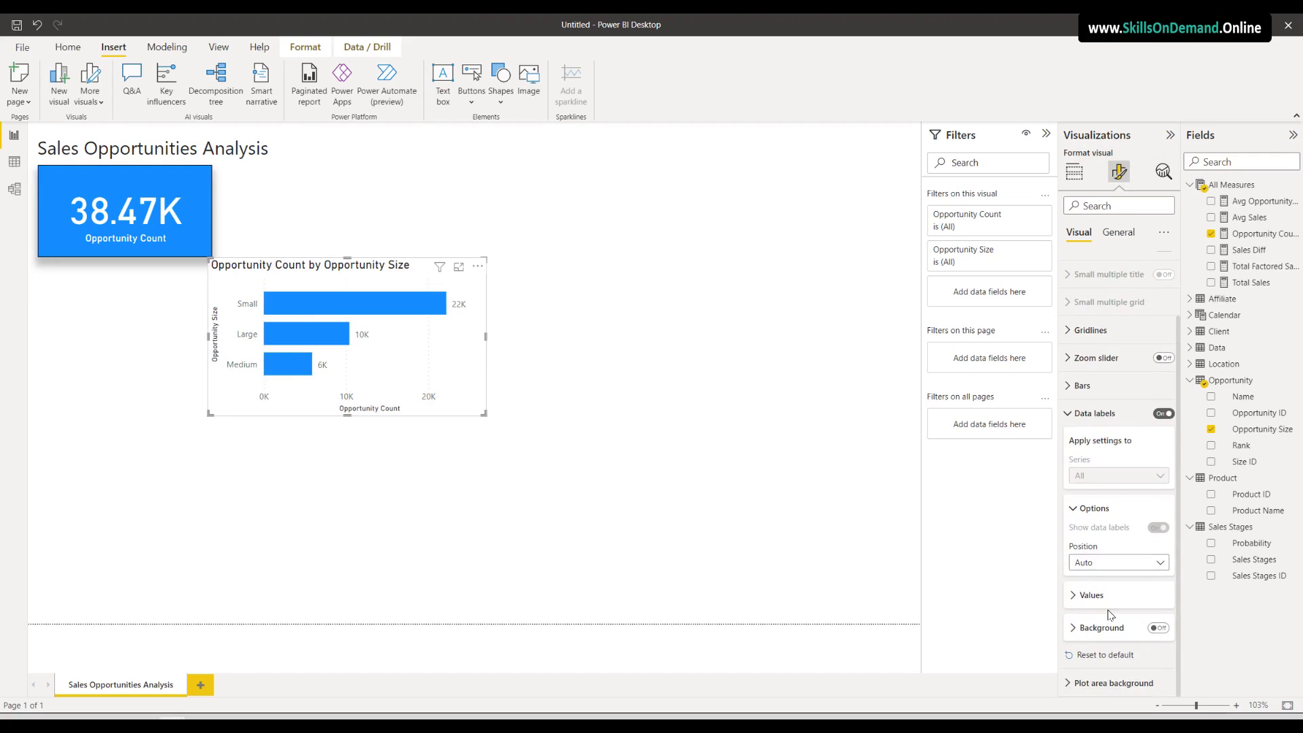
left_click(1107, 597)
scroll(1123, 478, "down", 5)
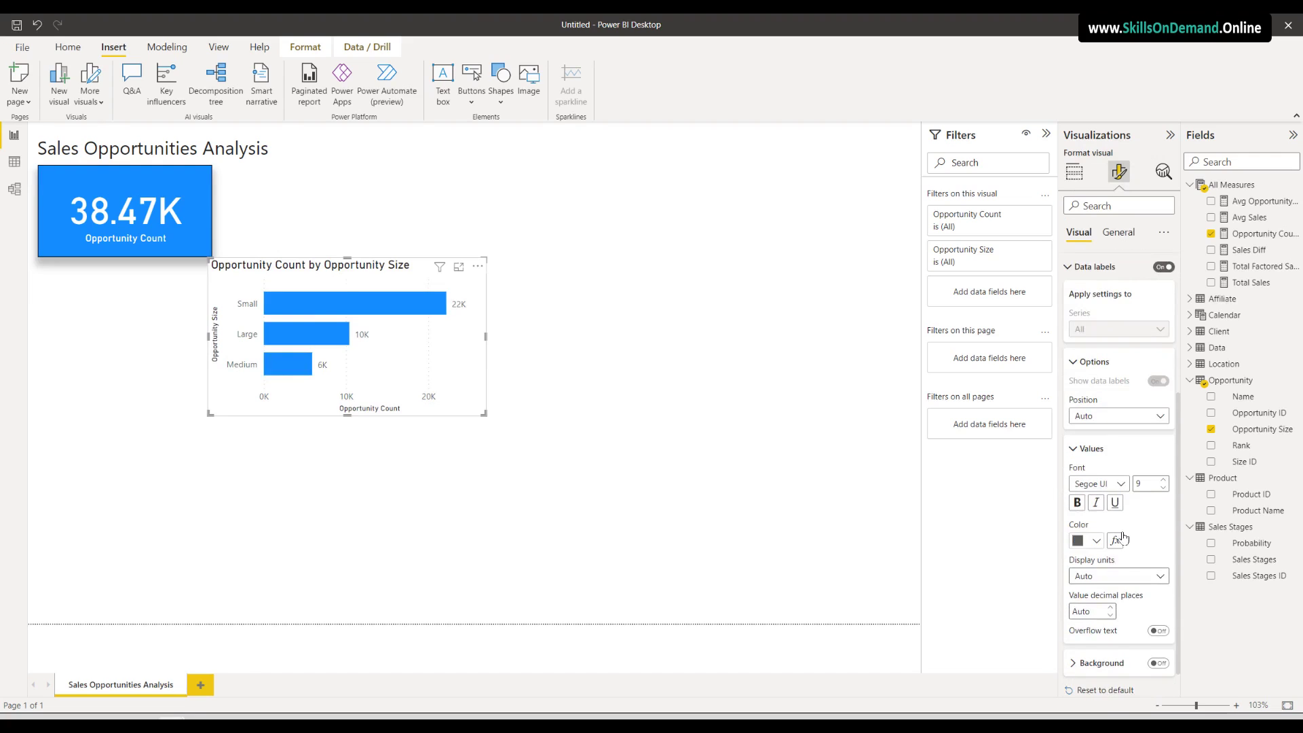
left_click(1122, 450)
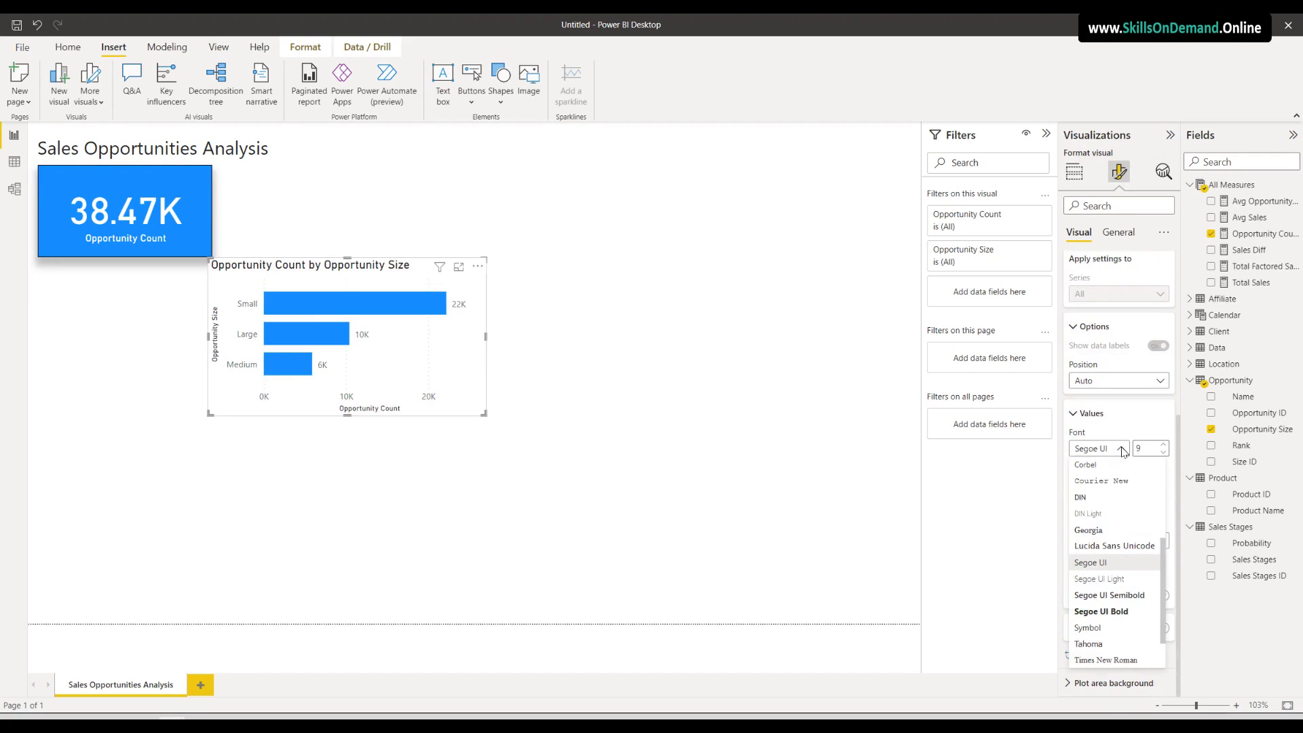
left_click(1119, 497)
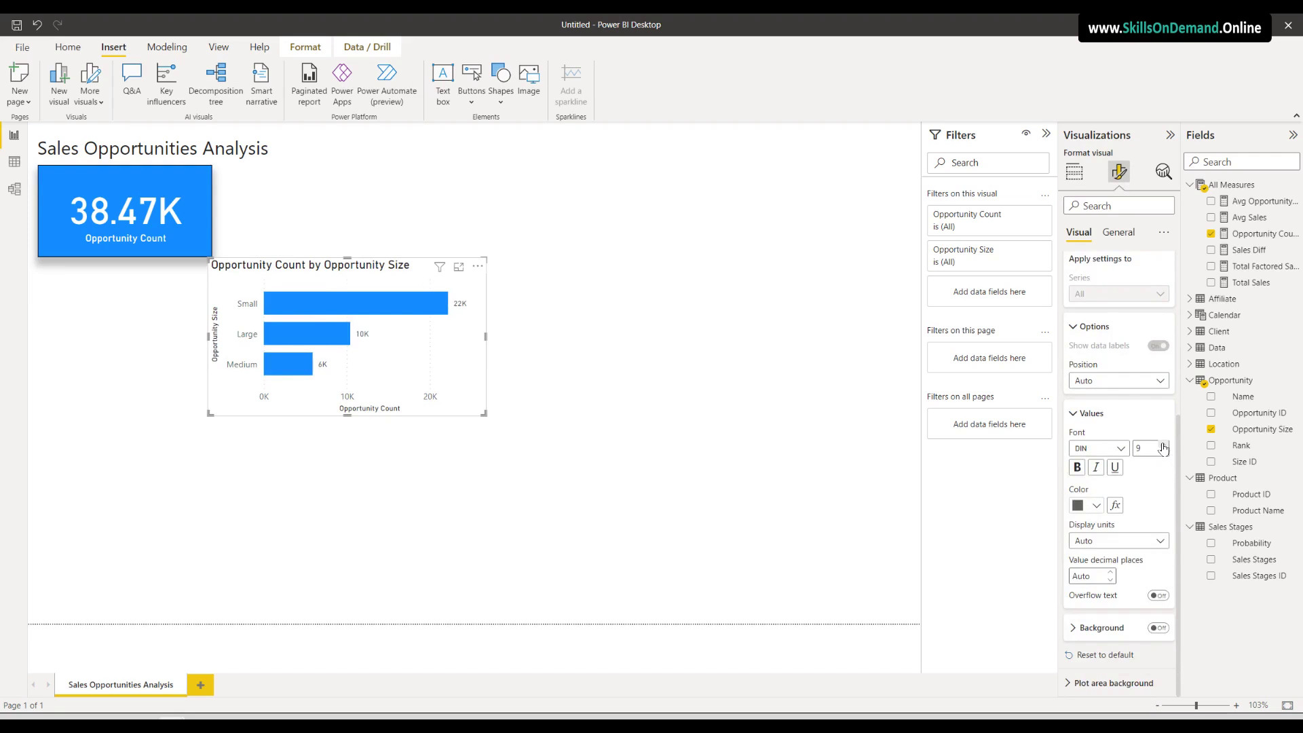
left_click(1162, 448)
scroll(1179, 543, "up", 5)
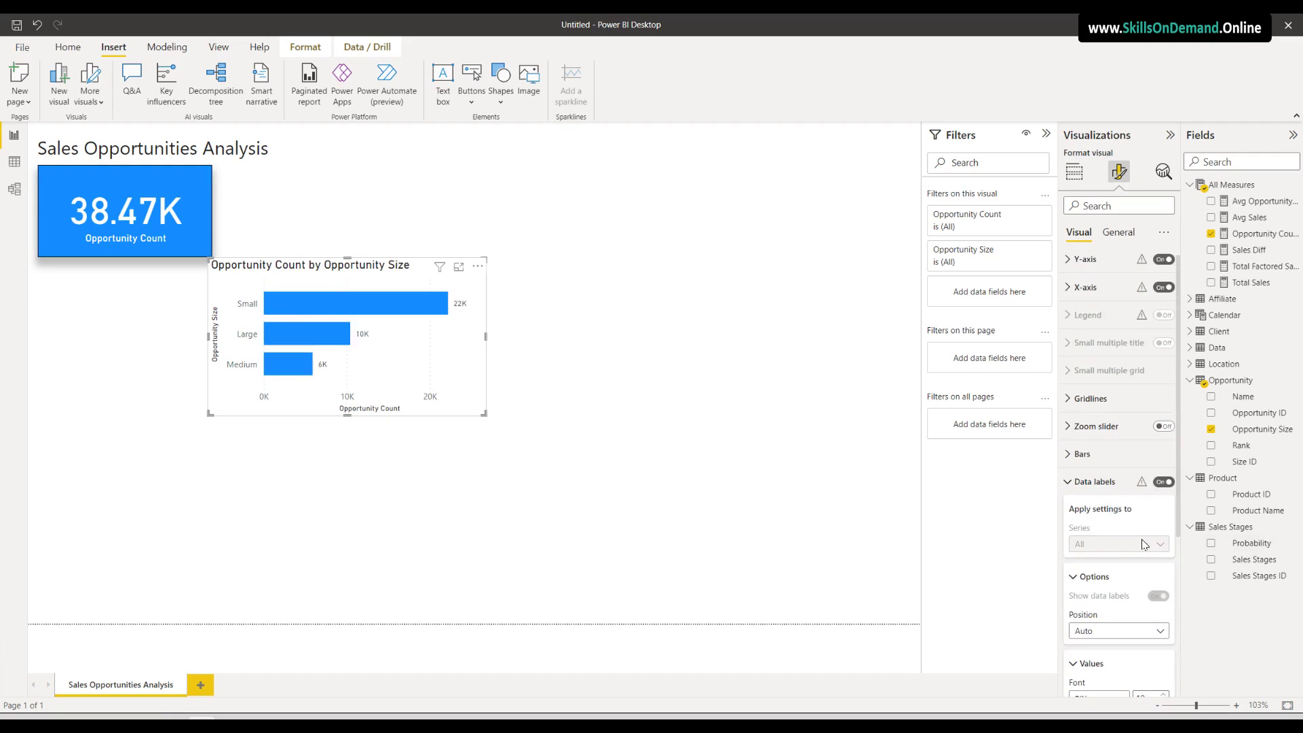
Hide the Y-axis and X-axis titles and turn off the X-axis
left_click(1094, 267)
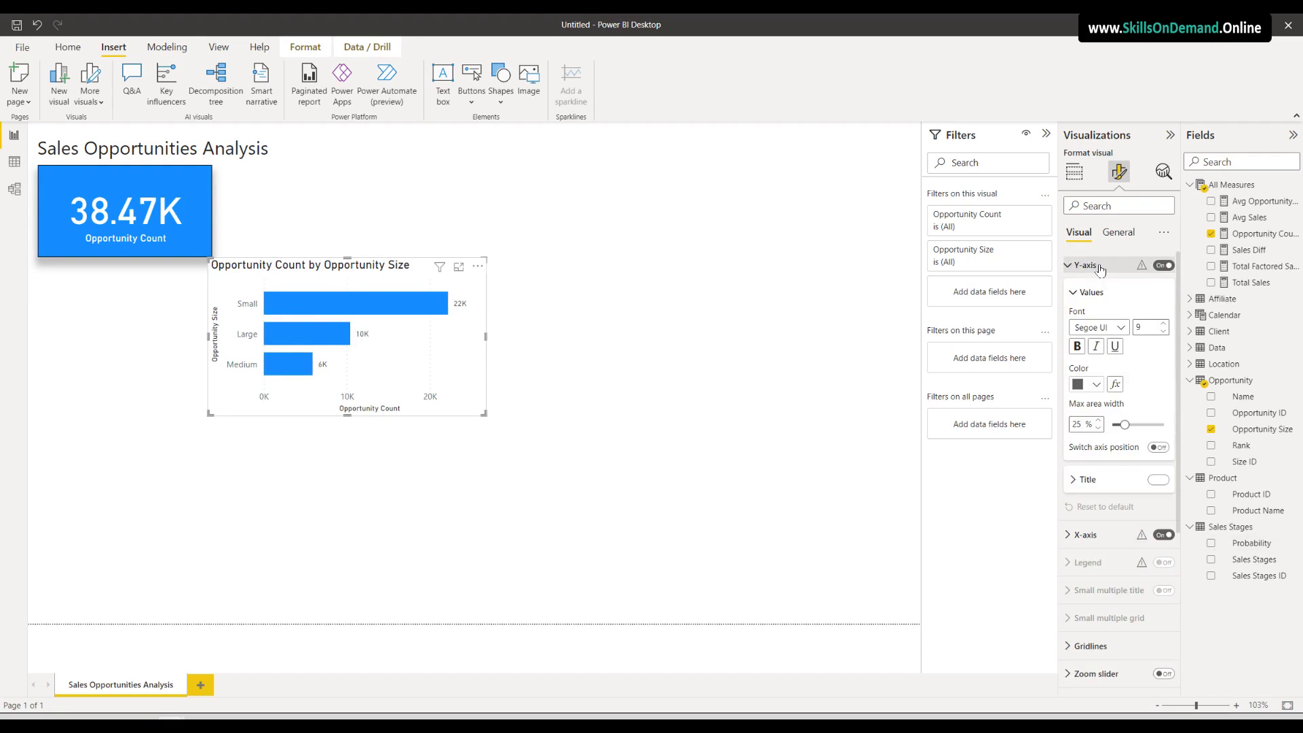
left_click(1156, 480)
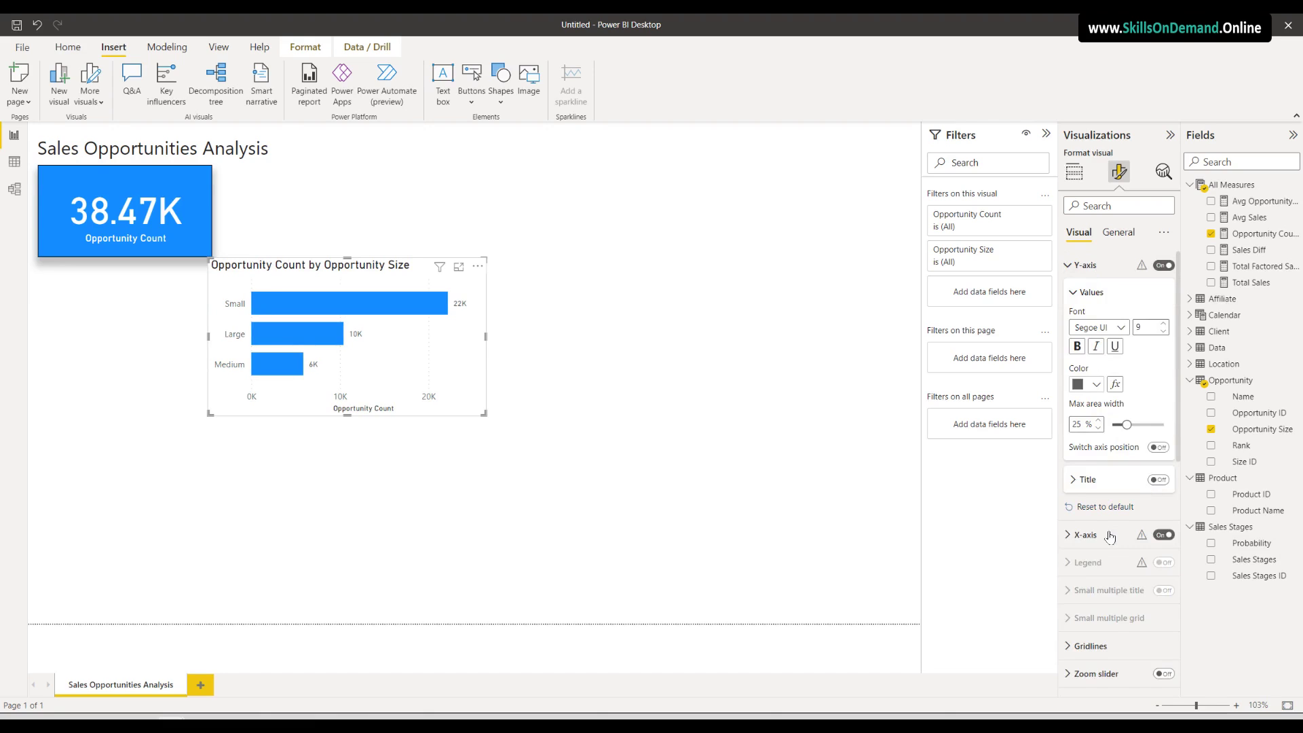
left_click(1086, 536)
scroll(1114, 574, "down", 4)
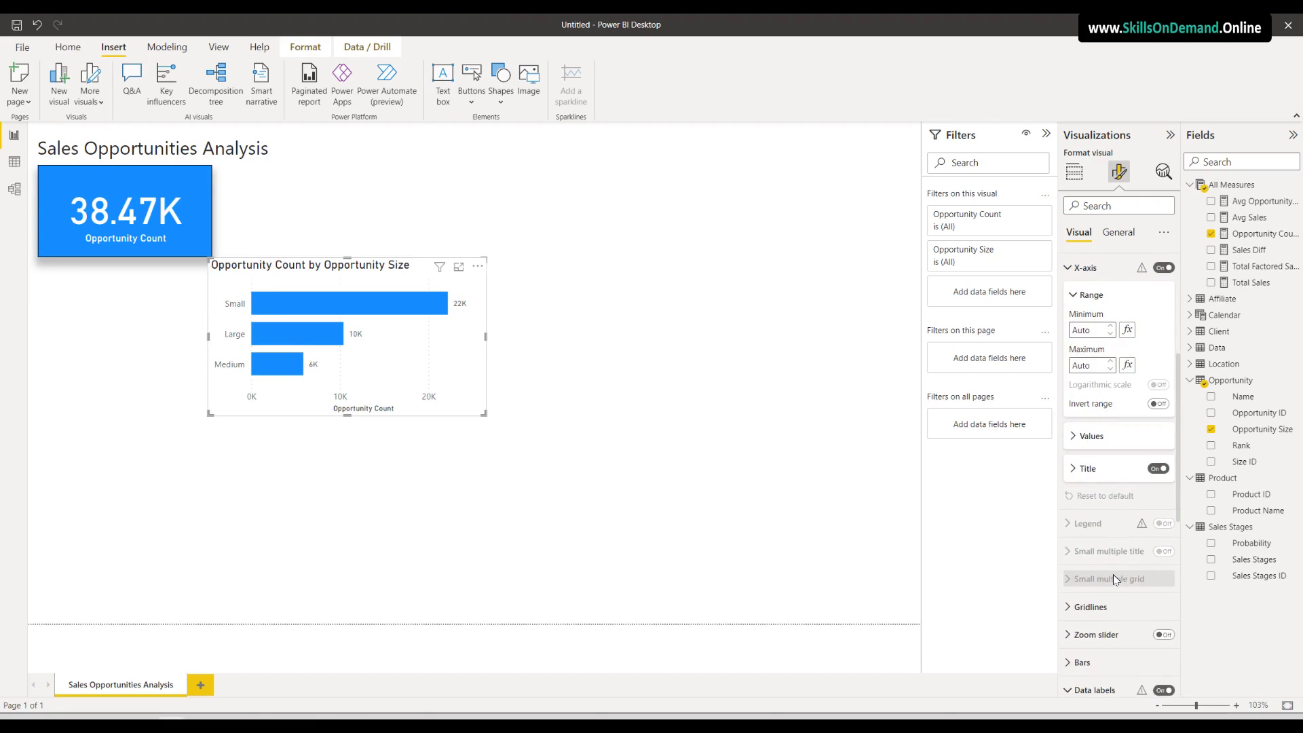
left_click(1155, 470)
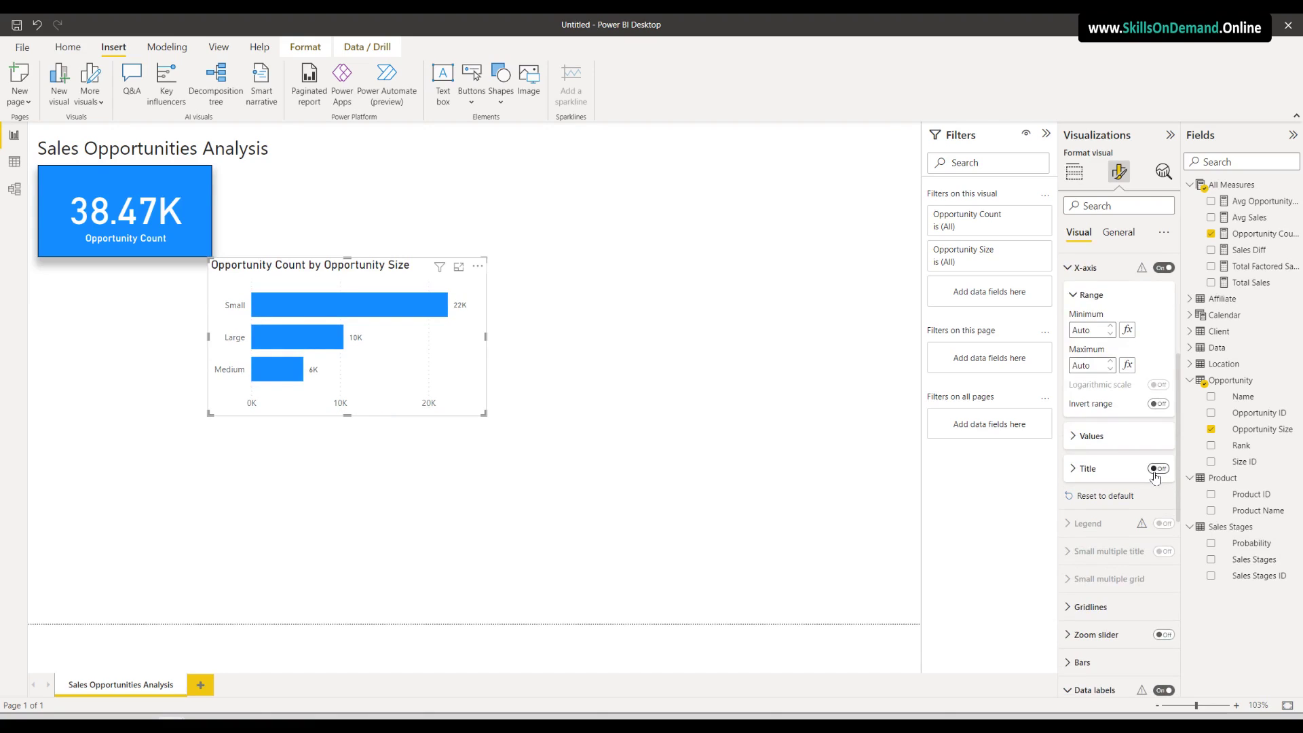
scroll(1121, 482, "up", 3)
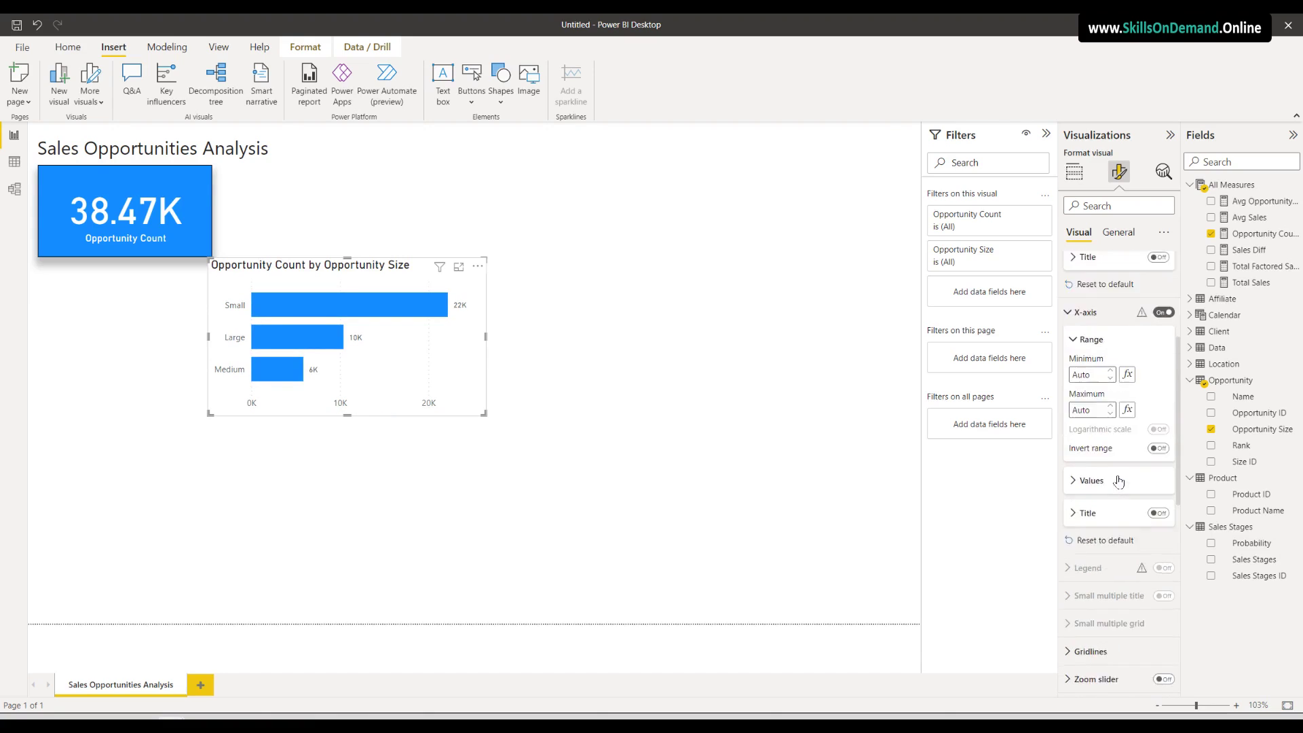
left_click(1161, 468)
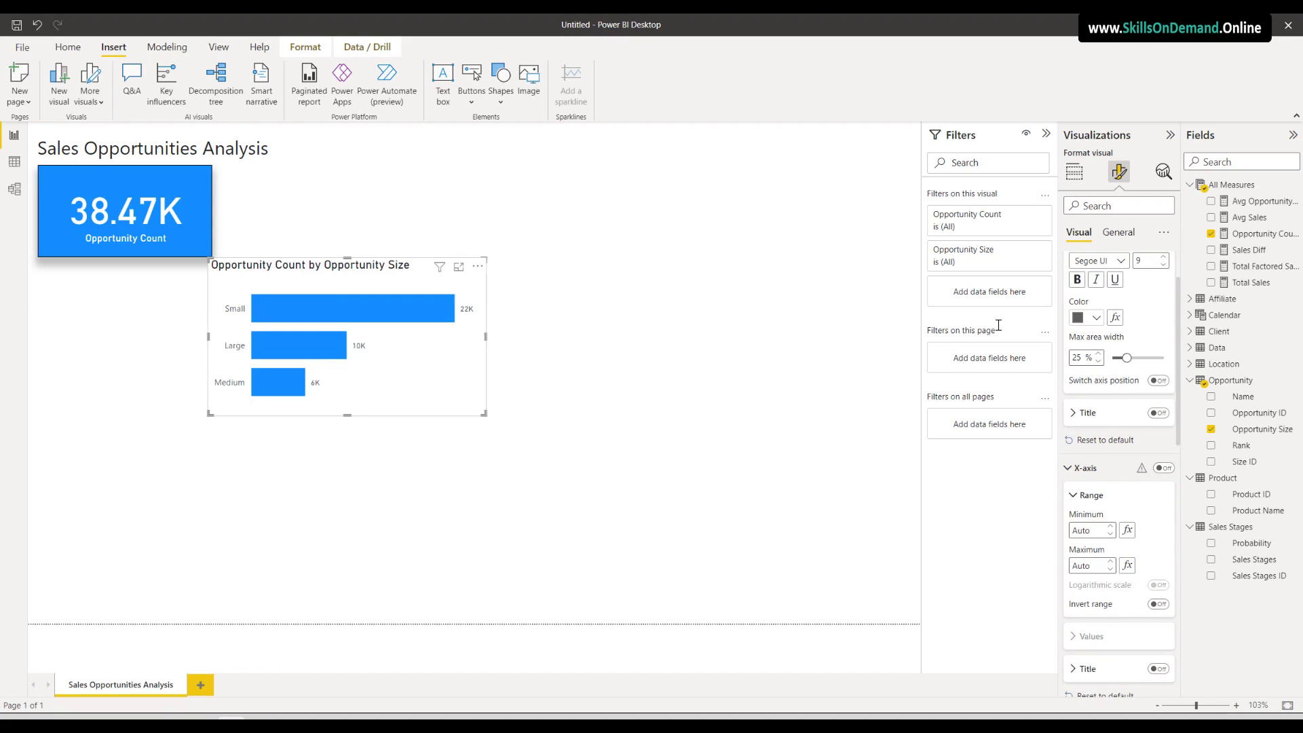
Set the Y-axis size labels to DIN and the chart title size to 13
left_click(1120, 261)
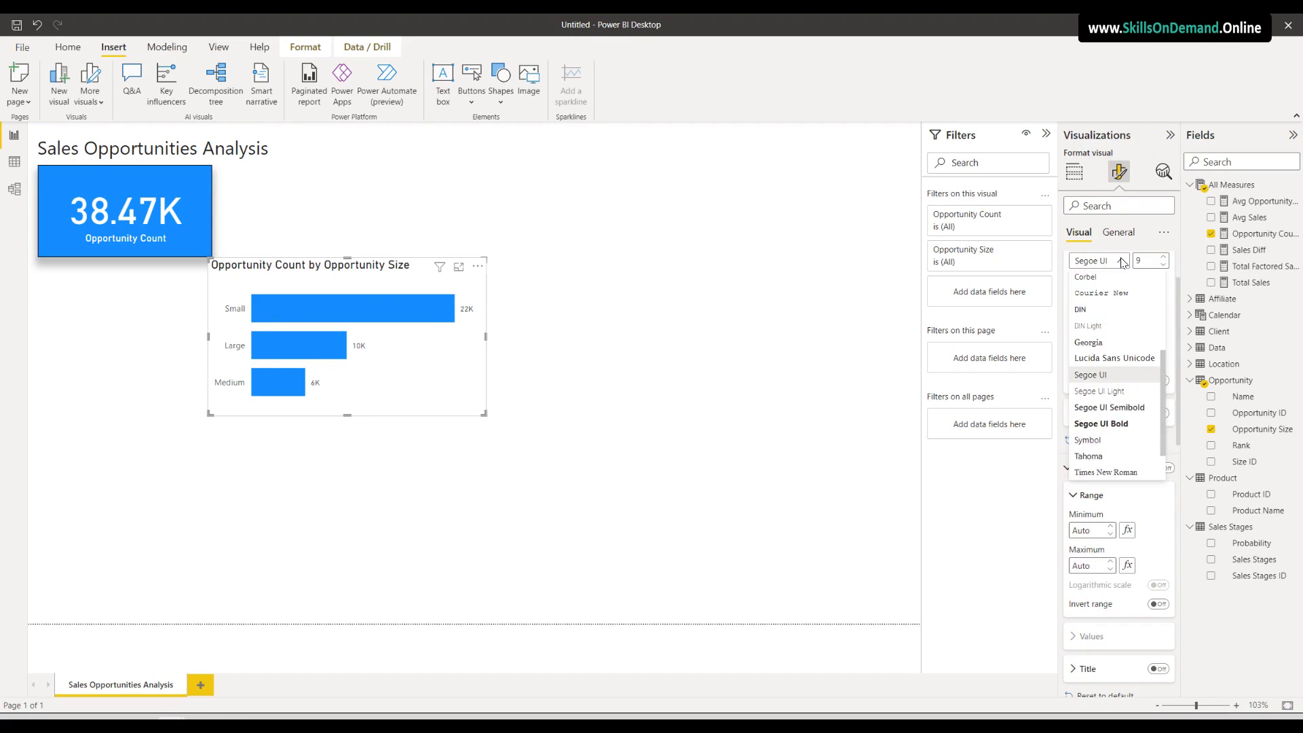
left_click(1099, 311)
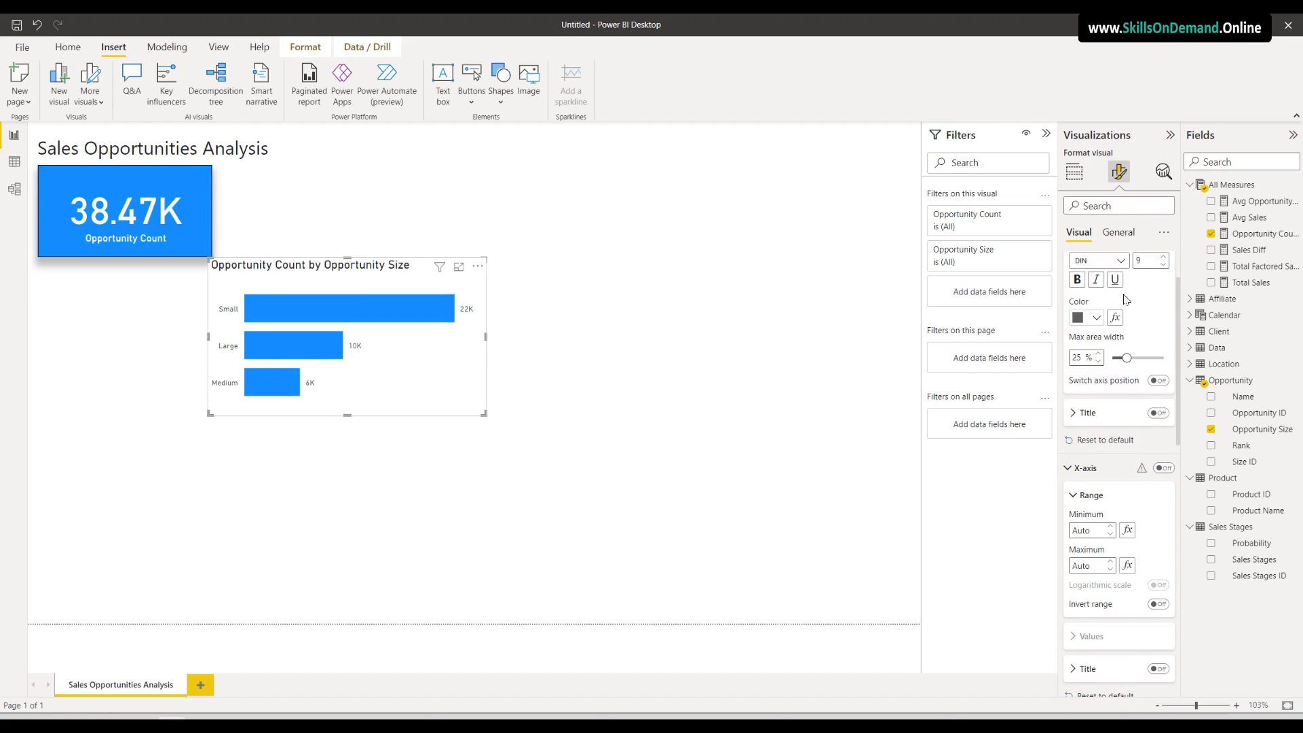
scroll(1132, 300, "up", 1)
left_click(1126, 235)
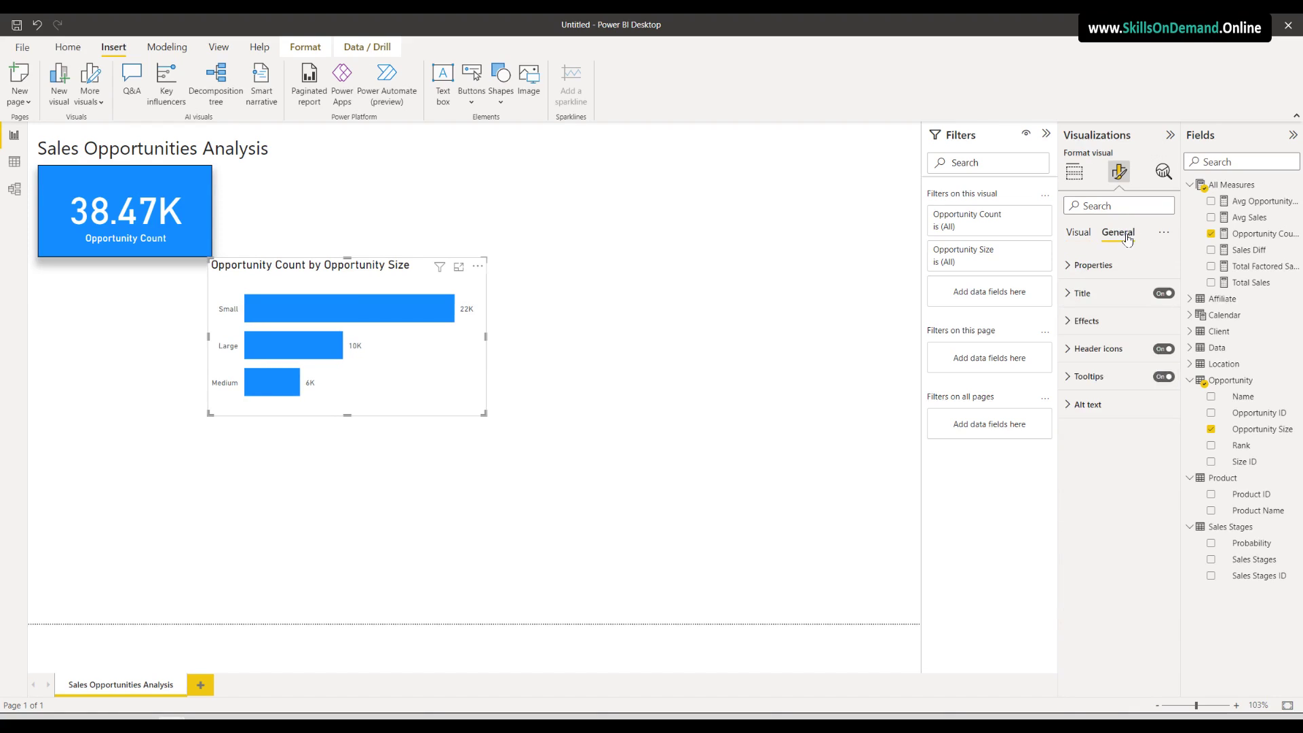
left_click(1094, 302)
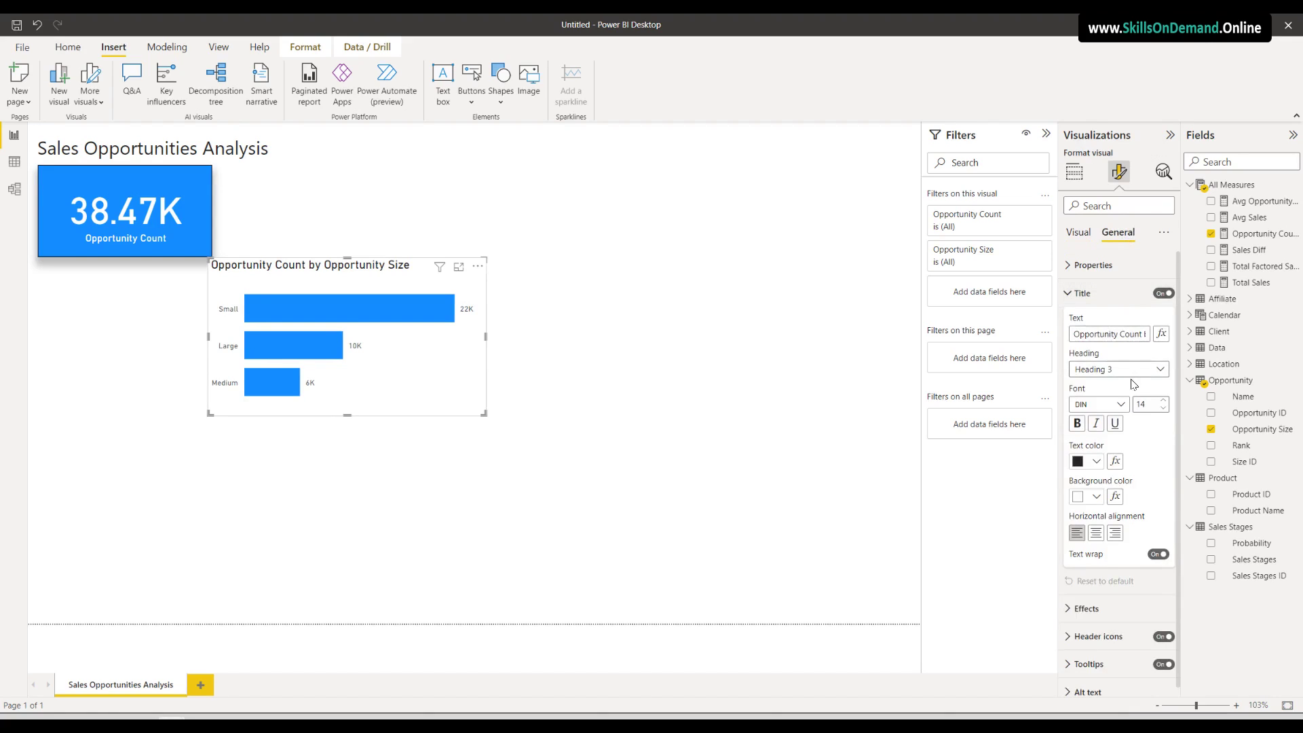
left_click(1165, 410)
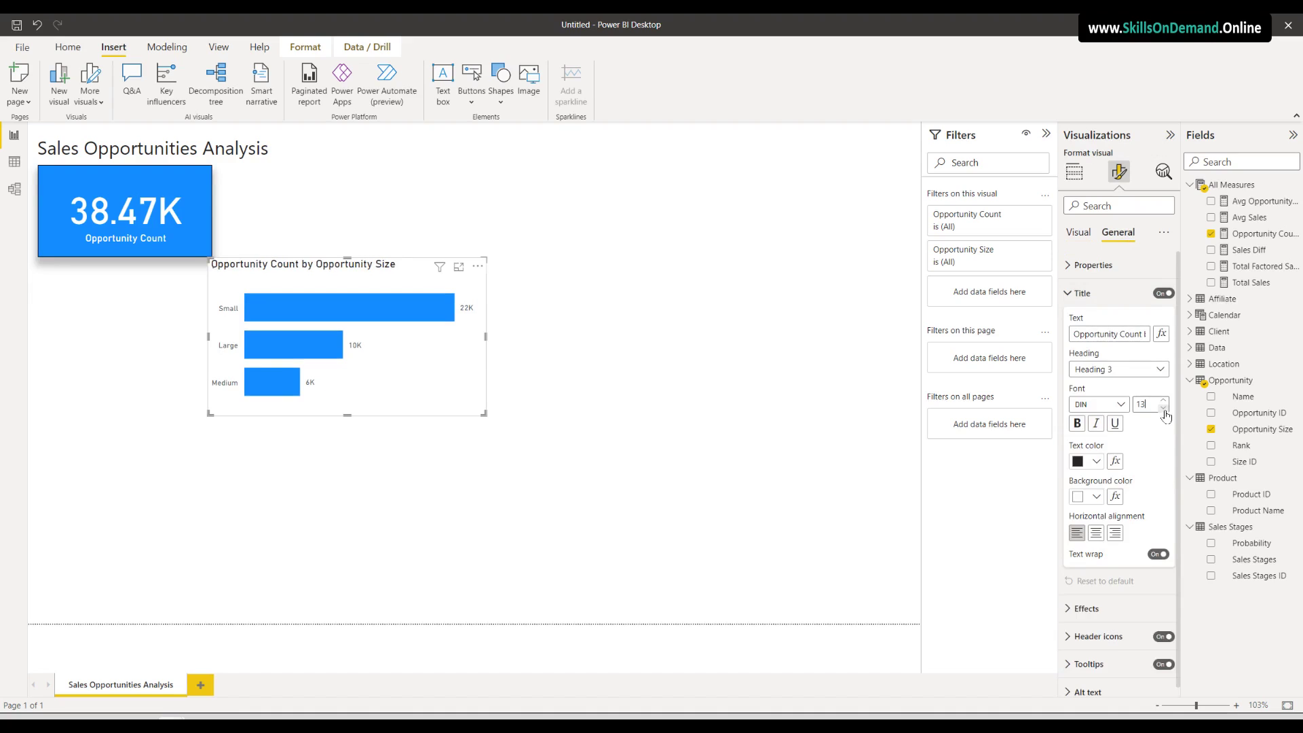
Set the bar chart title size to 12 and add a Bottom drop shadow
left_click(1165, 410)
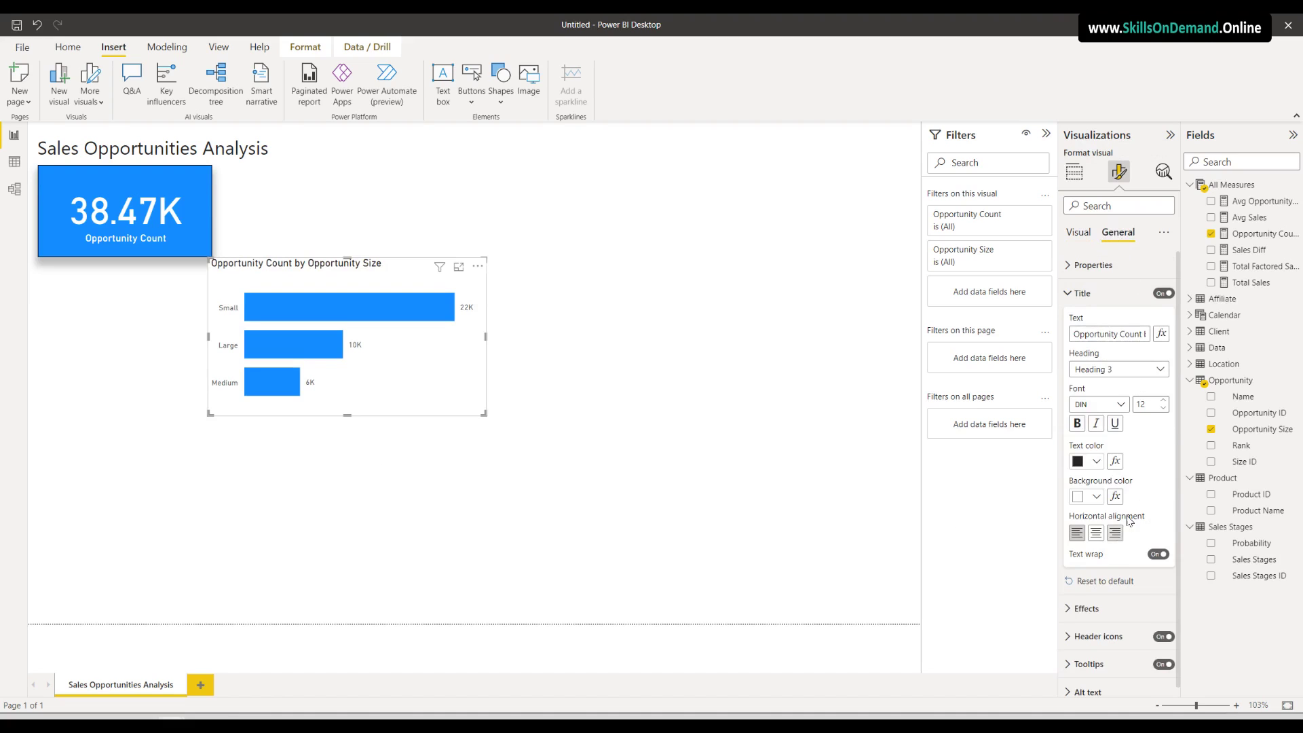
left_click(1091, 609)
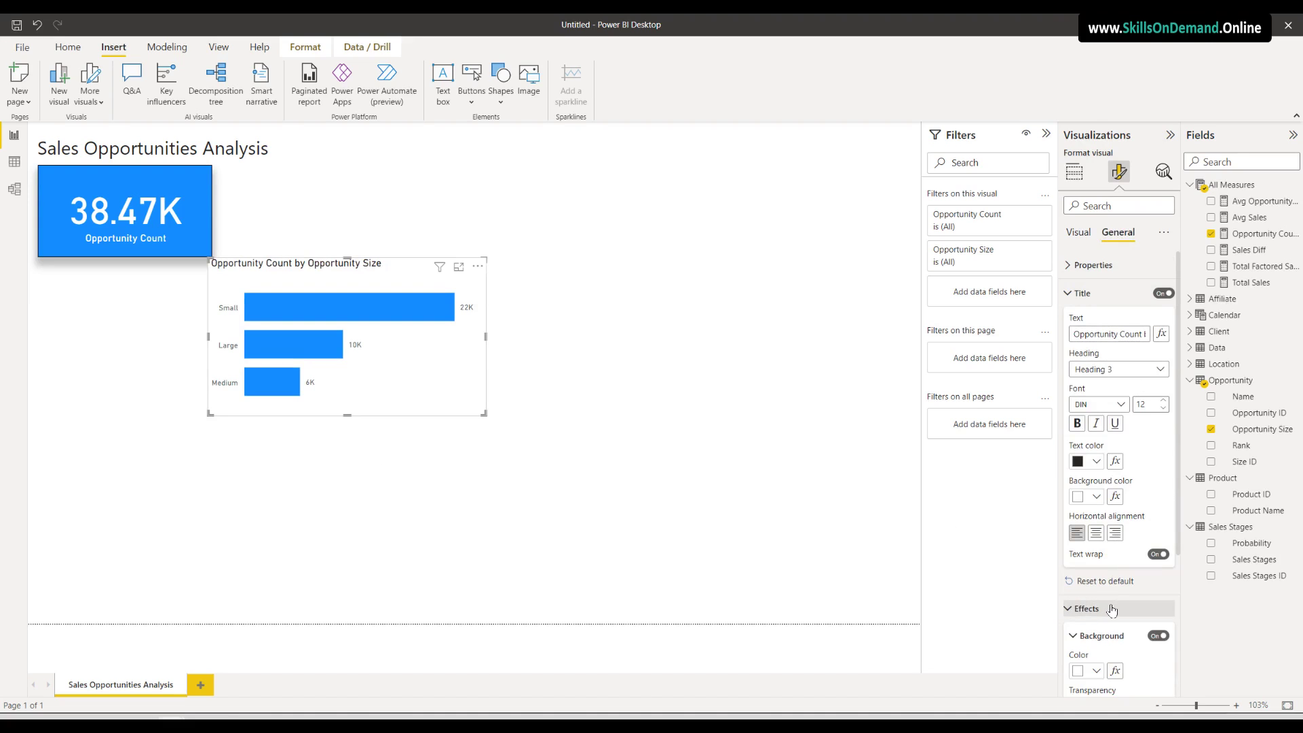
scroll(1131, 625, "down", 3)
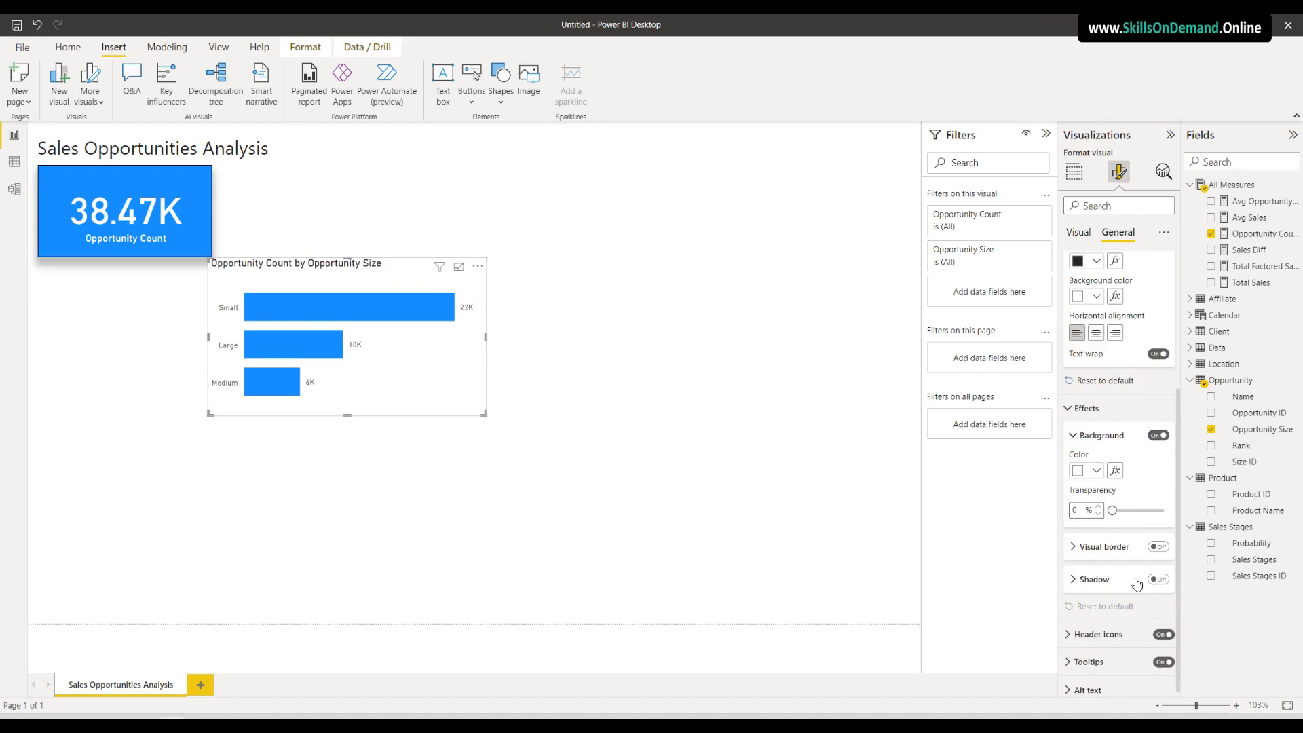
left_click(1161, 580)
left_click(1115, 582)
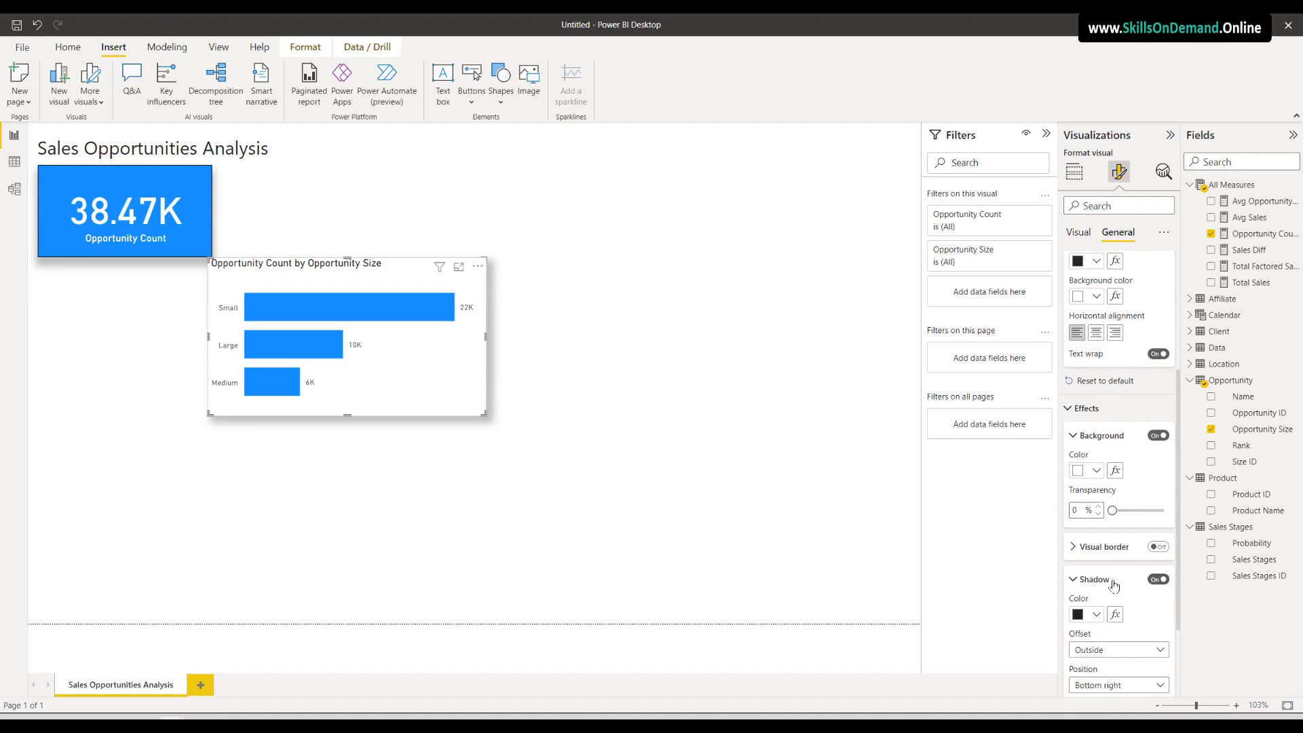
scroll(1120, 606, "down", 2)
left_click(1116, 574)
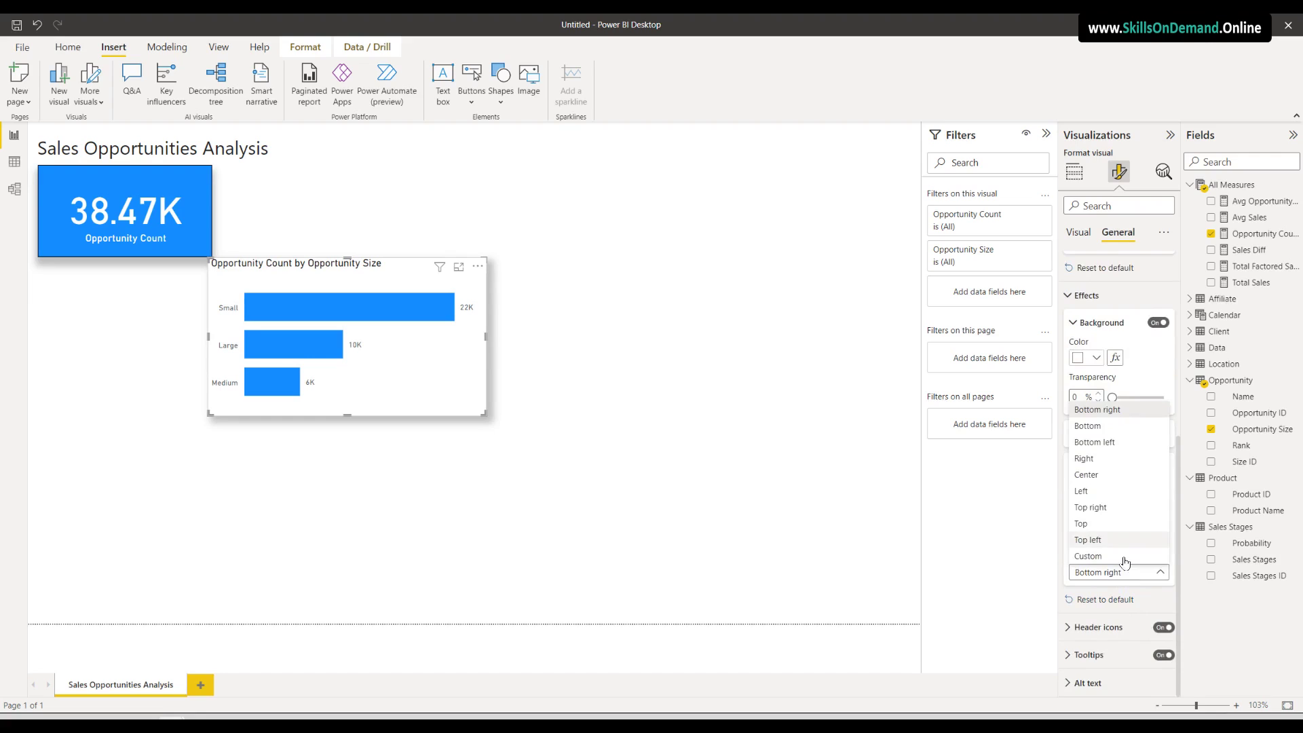
left_click(1103, 431)
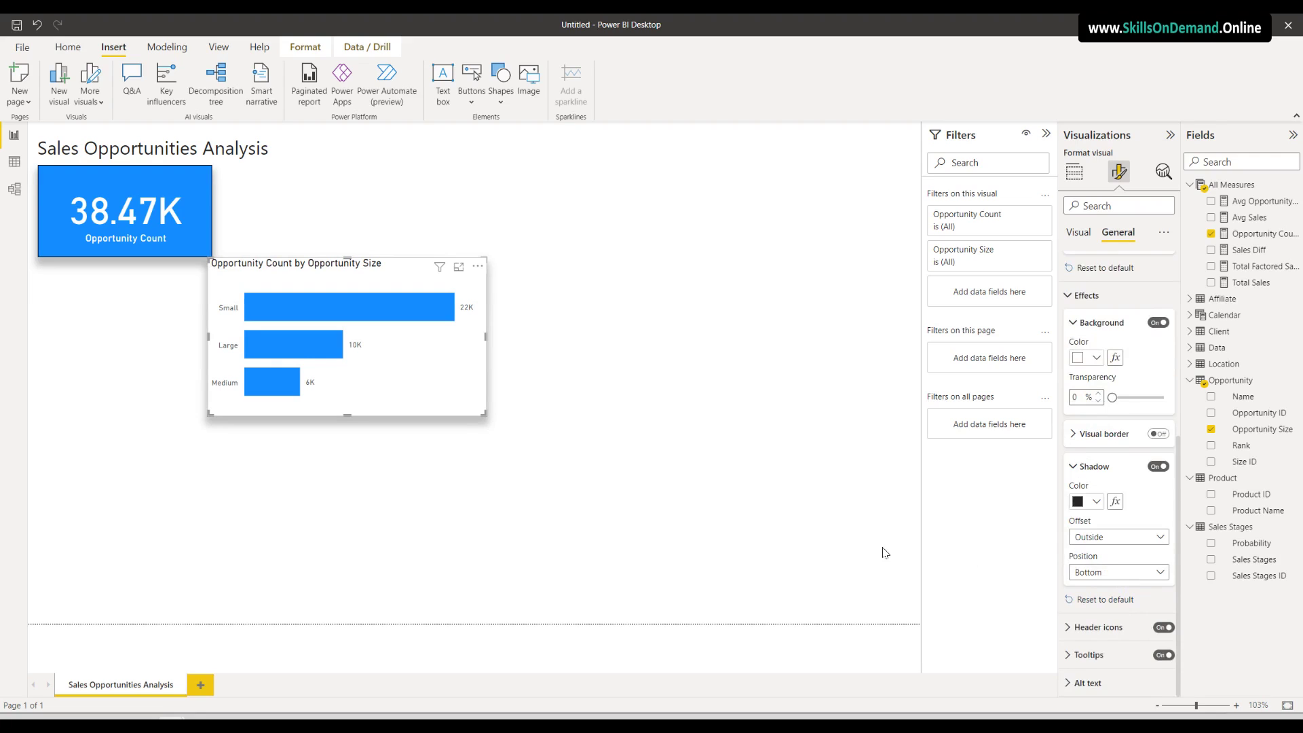
Turn on a visual border around the bar chart
left_click(1159, 434)
left_click(1115, 442)
left_click(1096, 469)
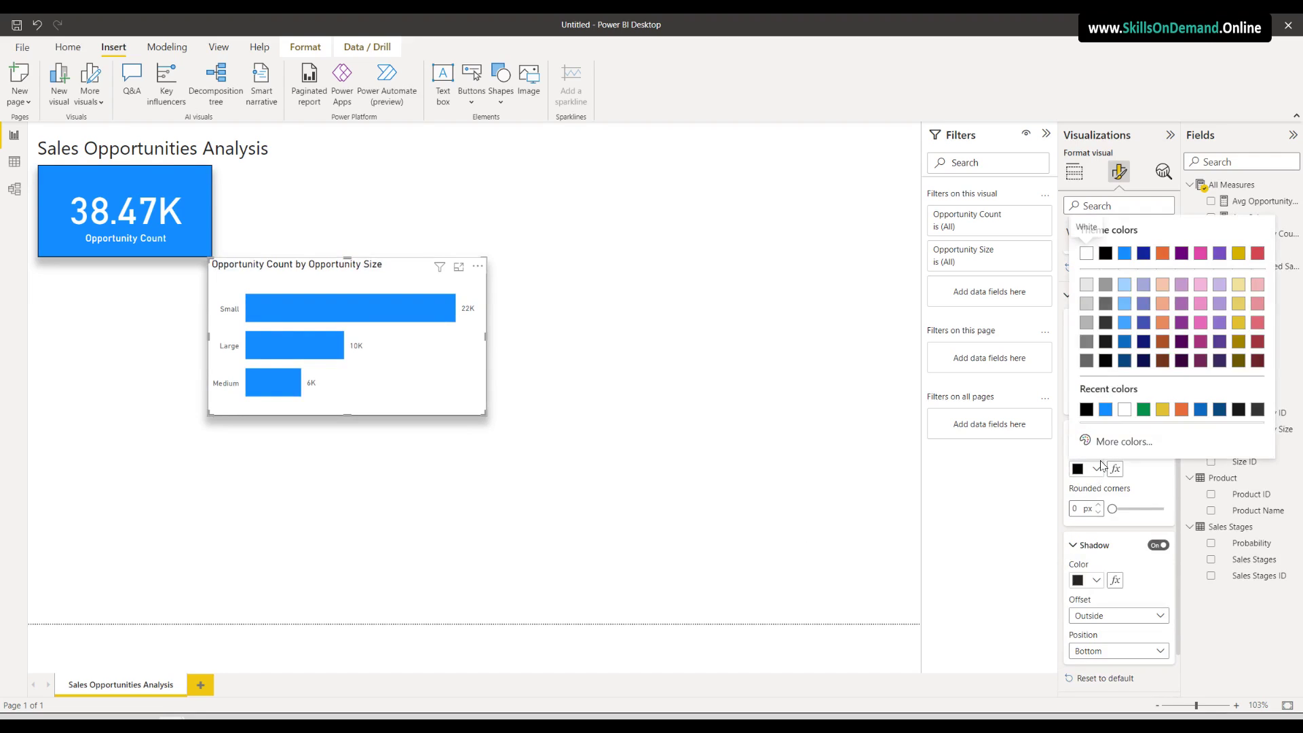
left_click(1106, 258)
Move the bar chart up beside the card, narrow it, and slim the Opportunity Count card
left_click(628, 429)
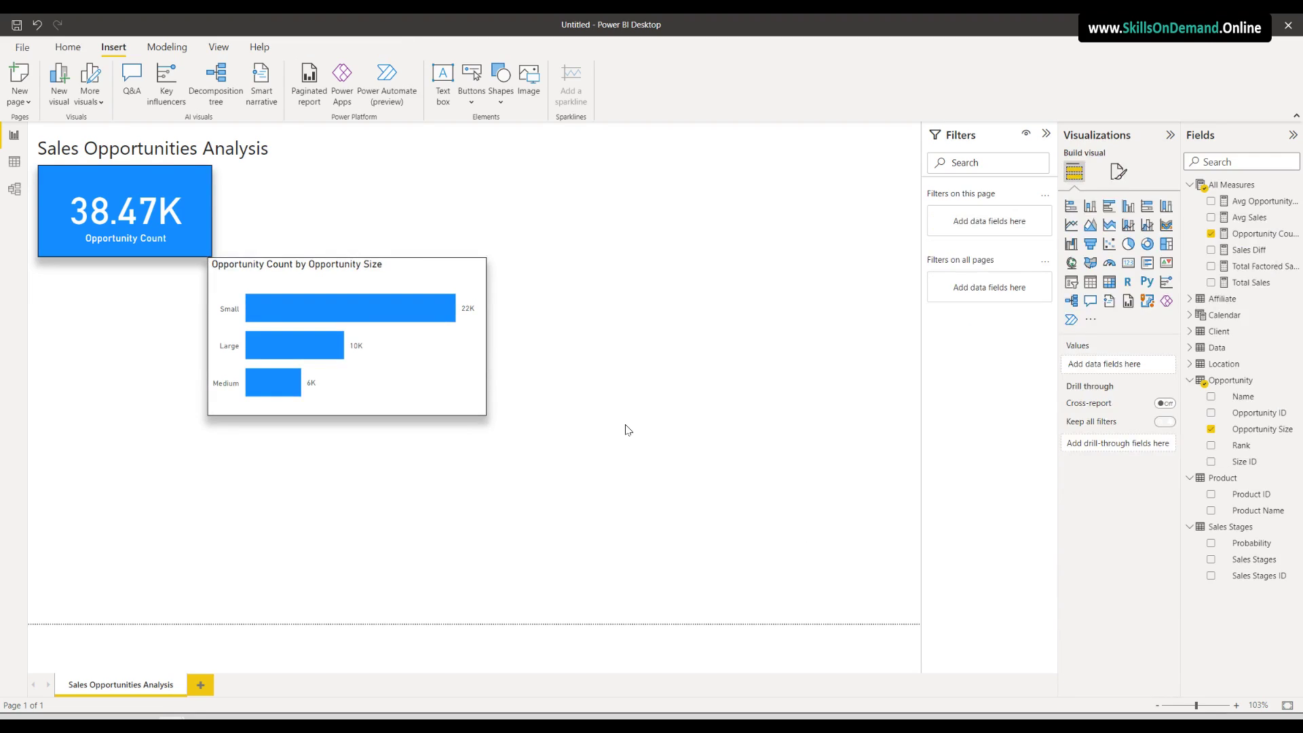
left_click_drag(418, 413, 357, 256)
left_click_drag(497, 211, 412, 229)
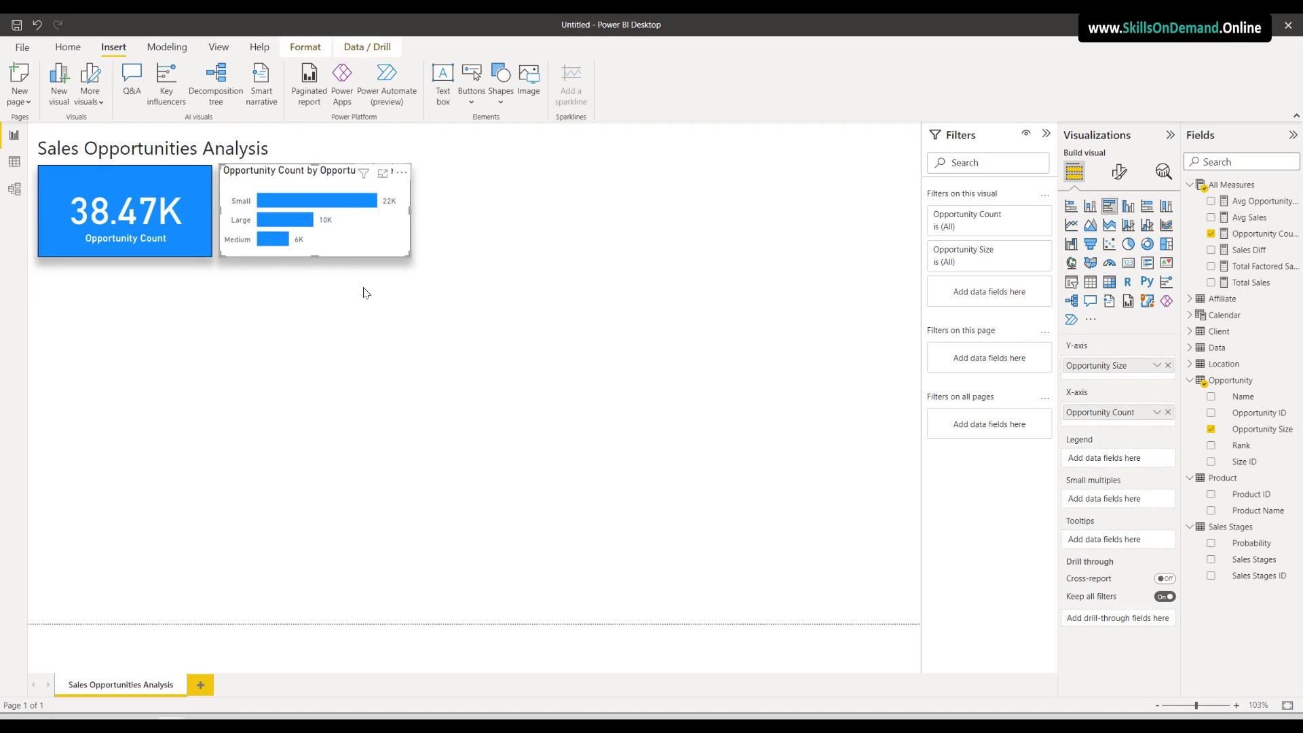
left_click(342, 314)
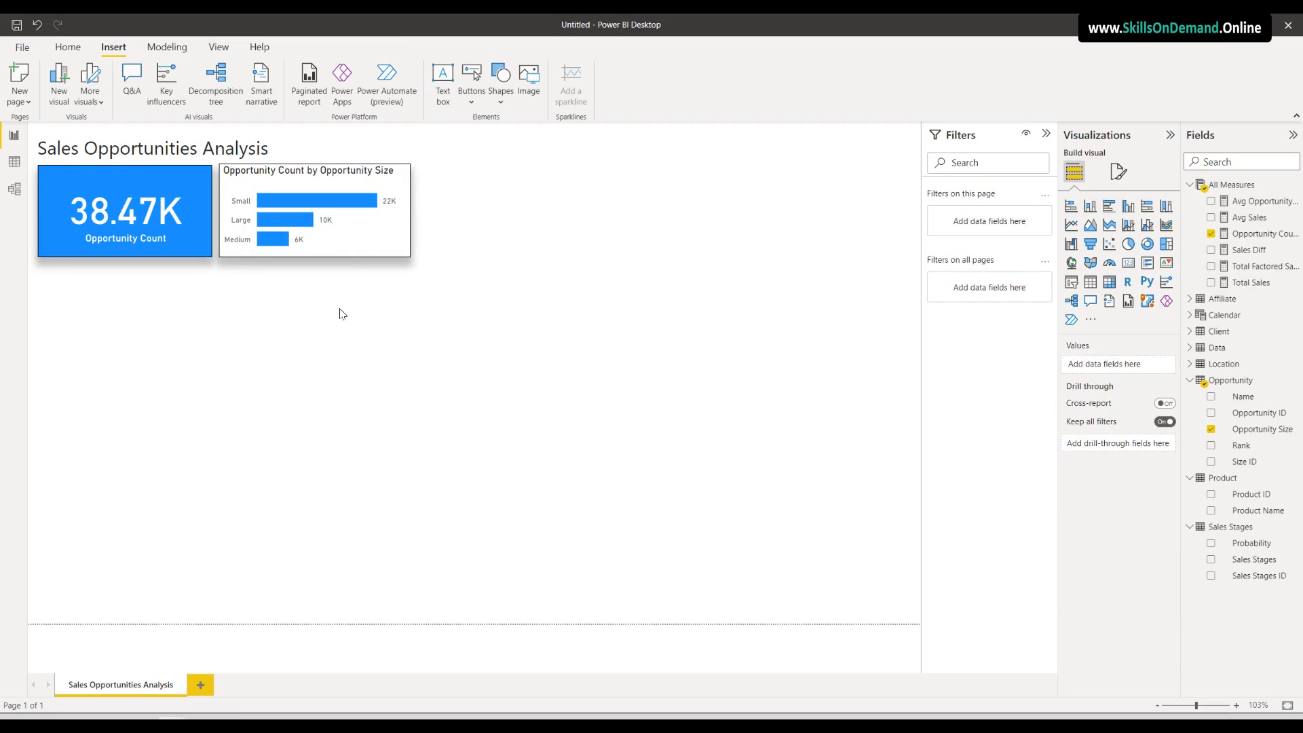
left_click(207, 214)
left_click_drag(210, 211, 197, 214)
left_click(220, 226)
left_click(228, 306)
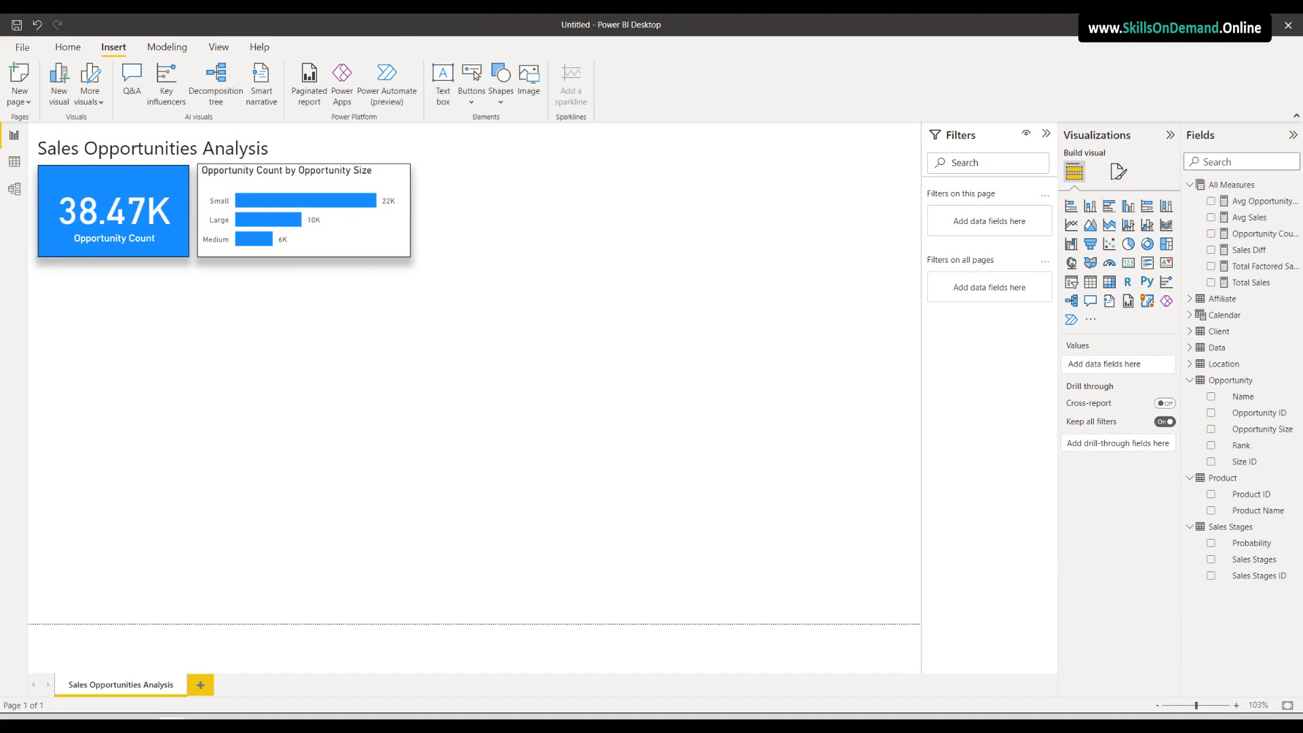
left_click(254, 235)
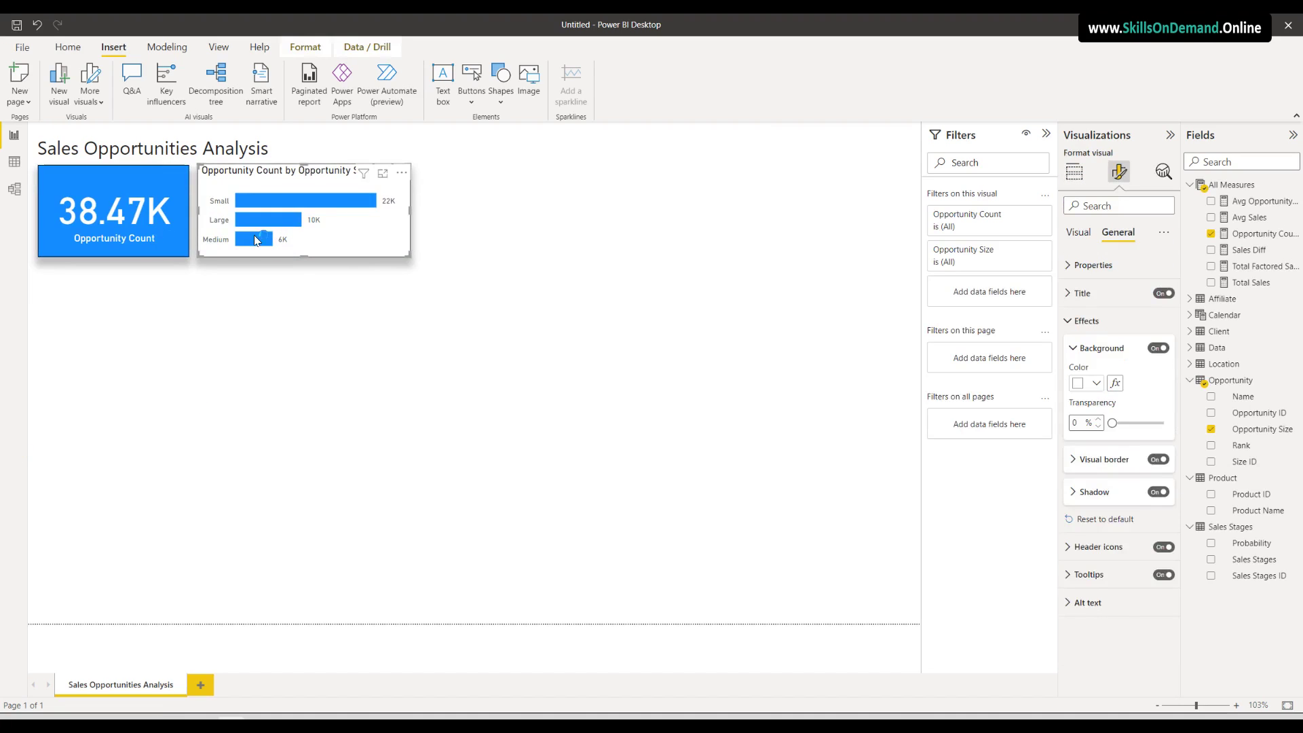
left_click(207, 298)
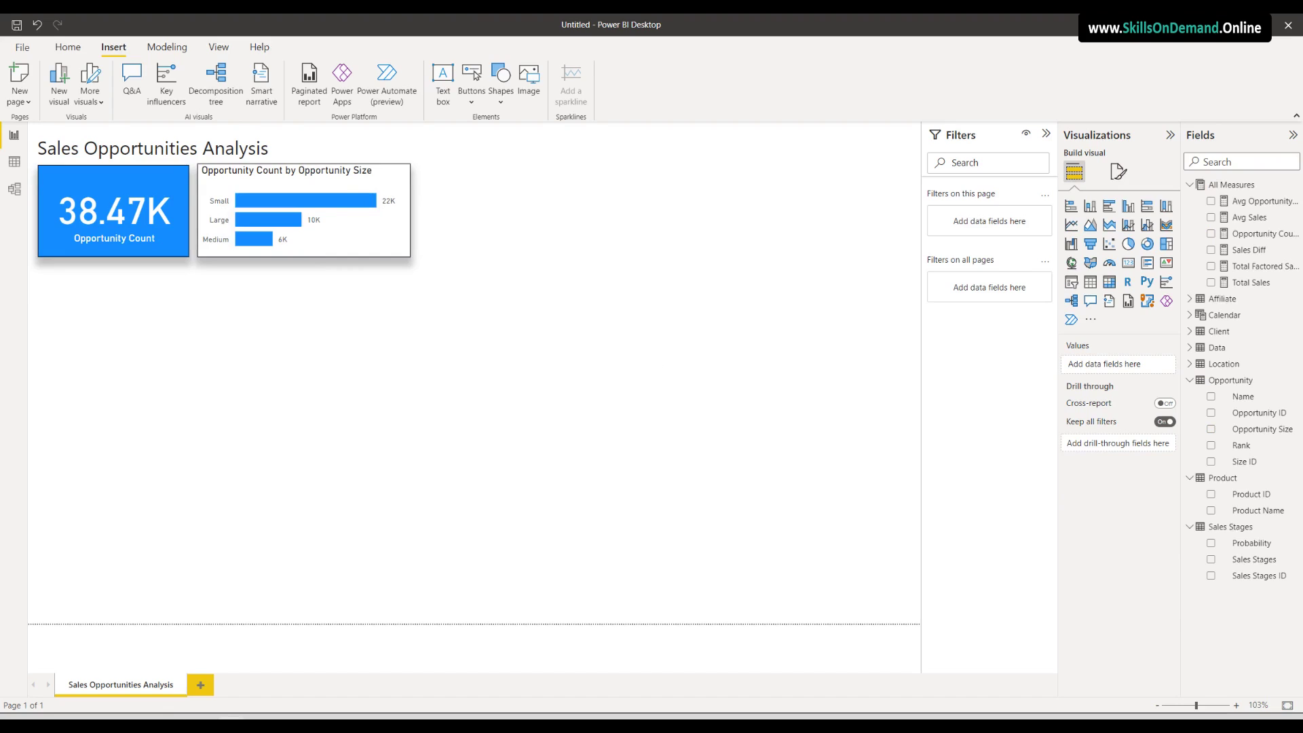
Set the bar chart's data label display units to Thousands (22.19K, 10.41K, 5.88K)
left_click(370, 247)
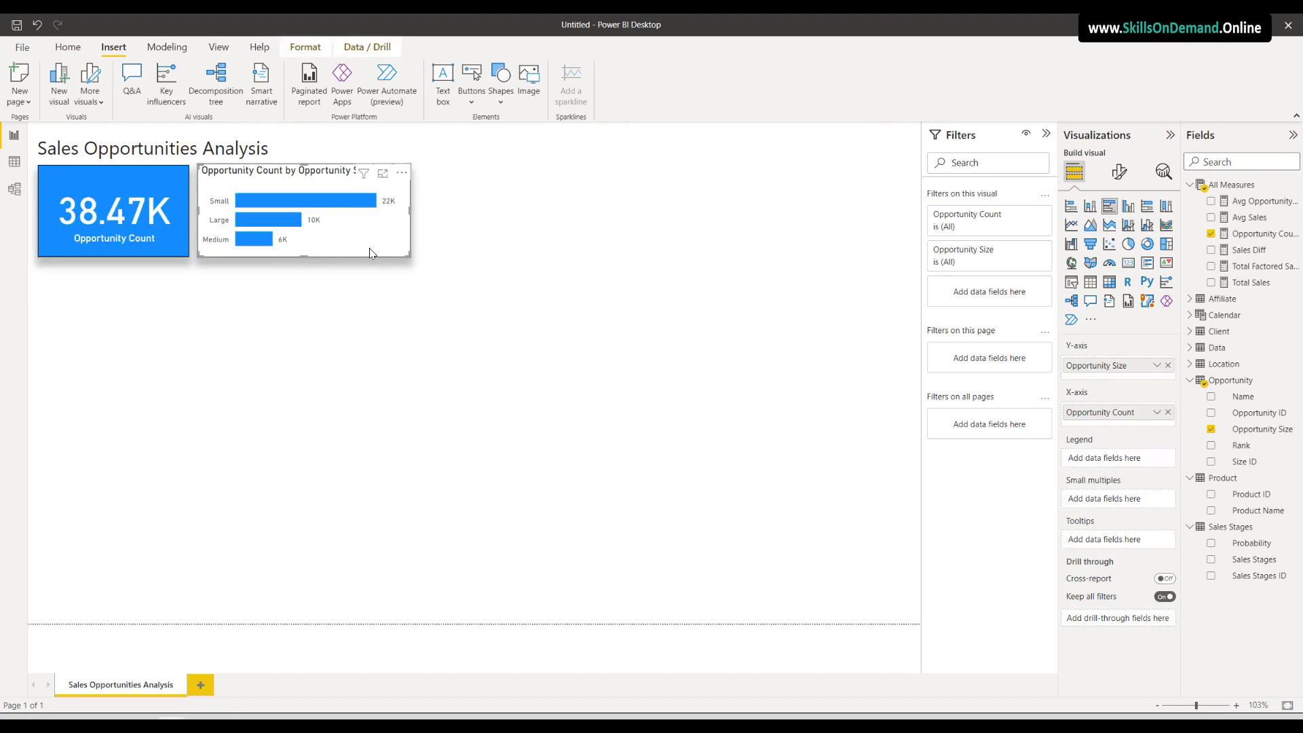
left_click(1120, 171)
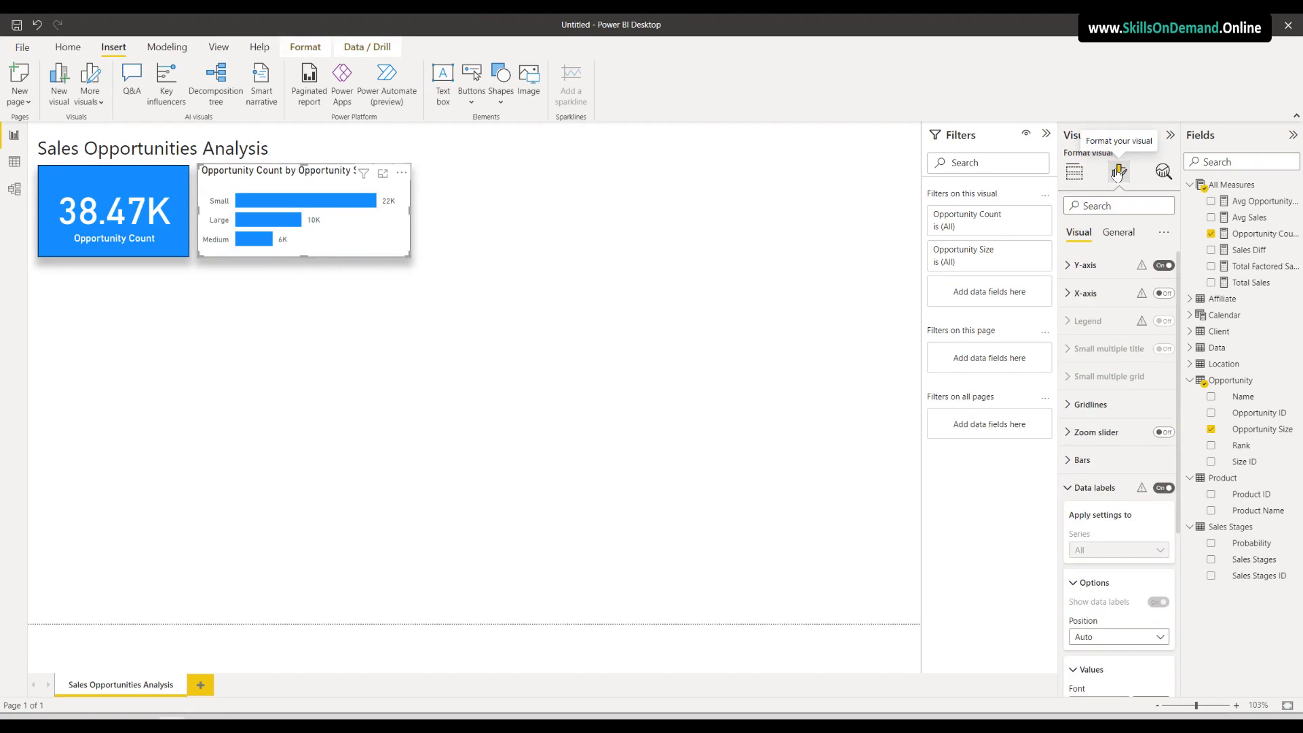
scroll(1118, 413, "down", 4)
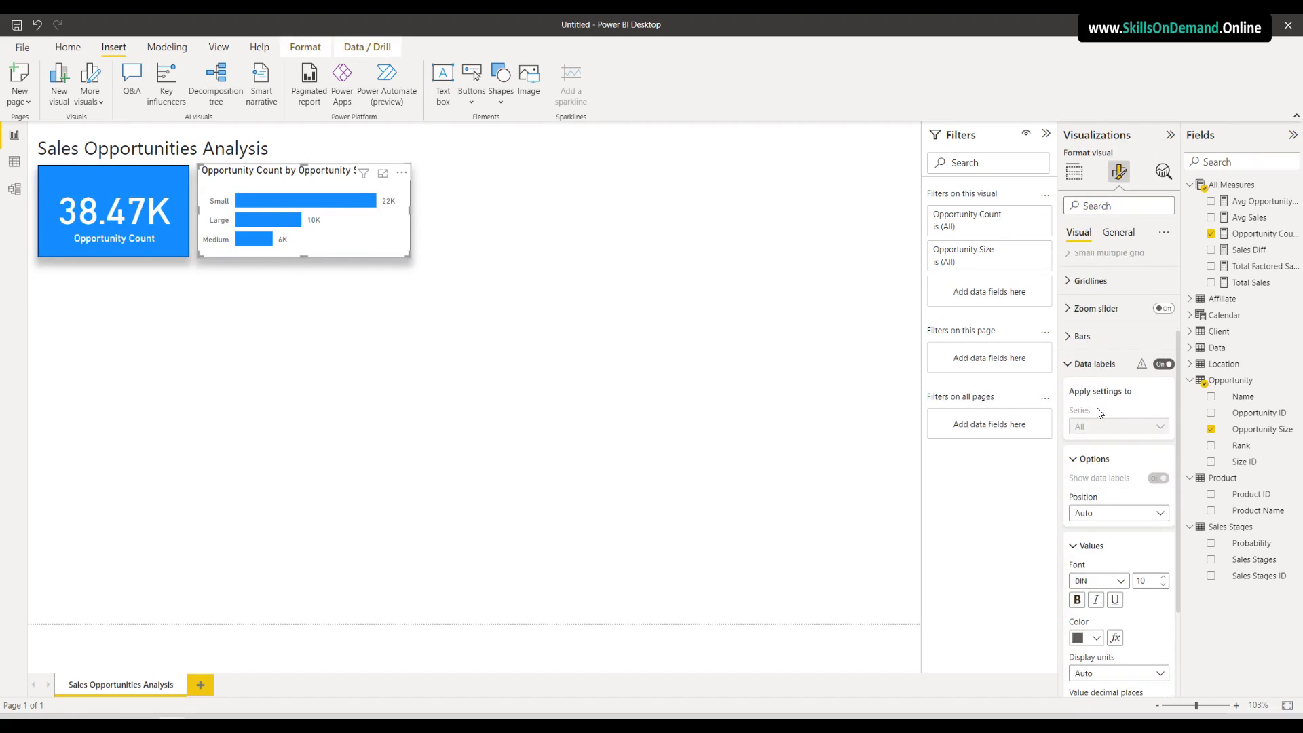
left_click(1091, 354)
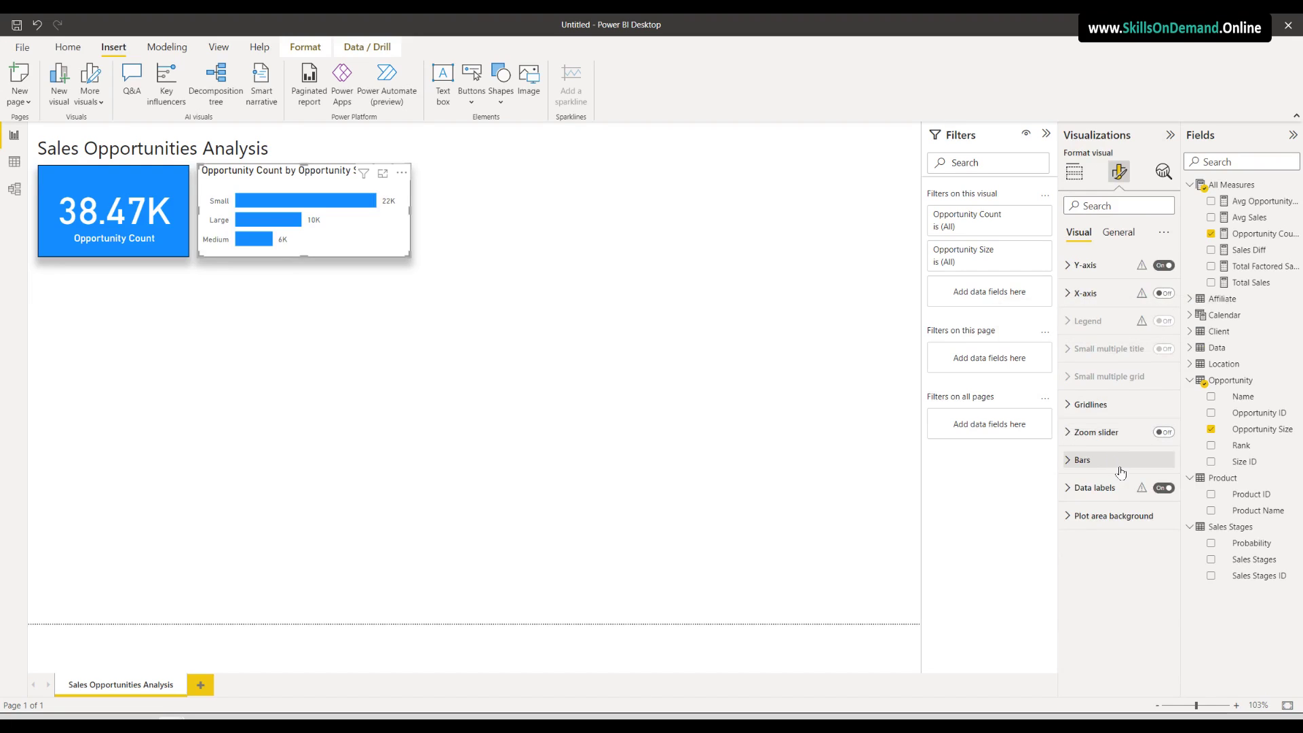
left_click(1113, 488)
scroll(1124, 553, "down", 3)
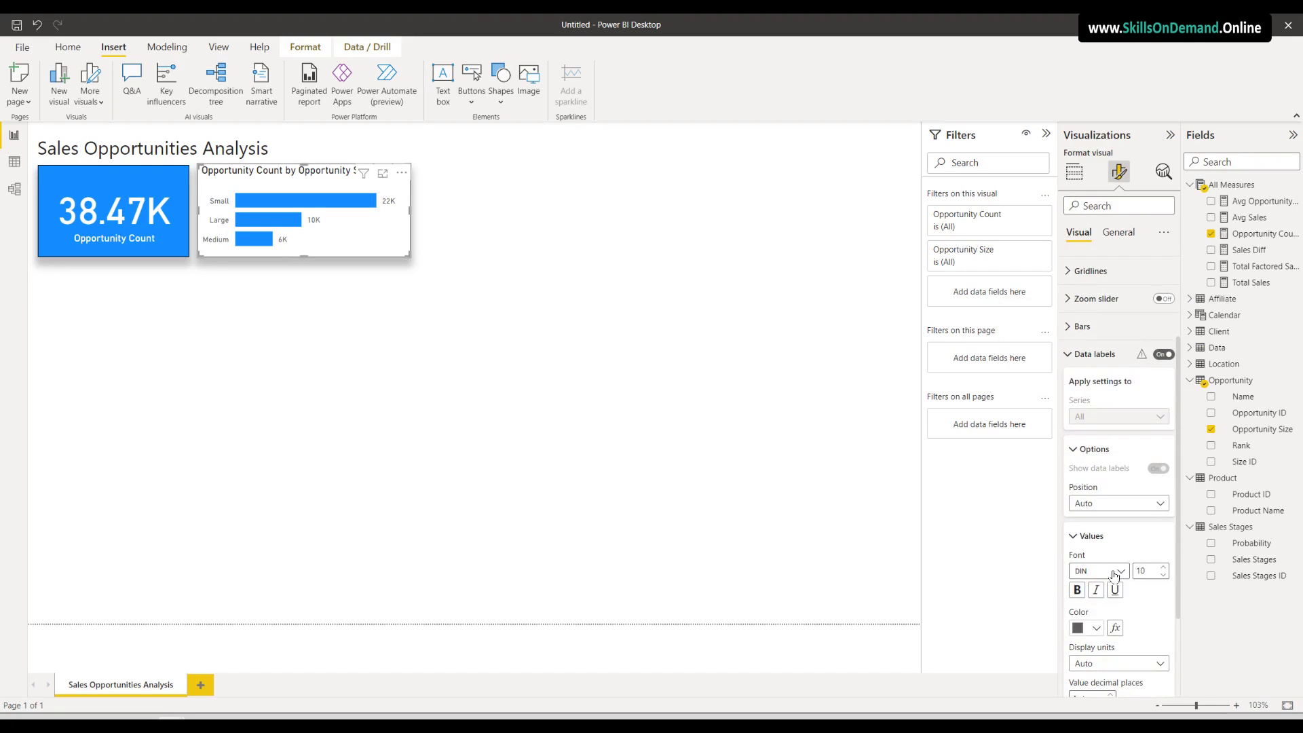
scroll(1123, 557, "down", 3)
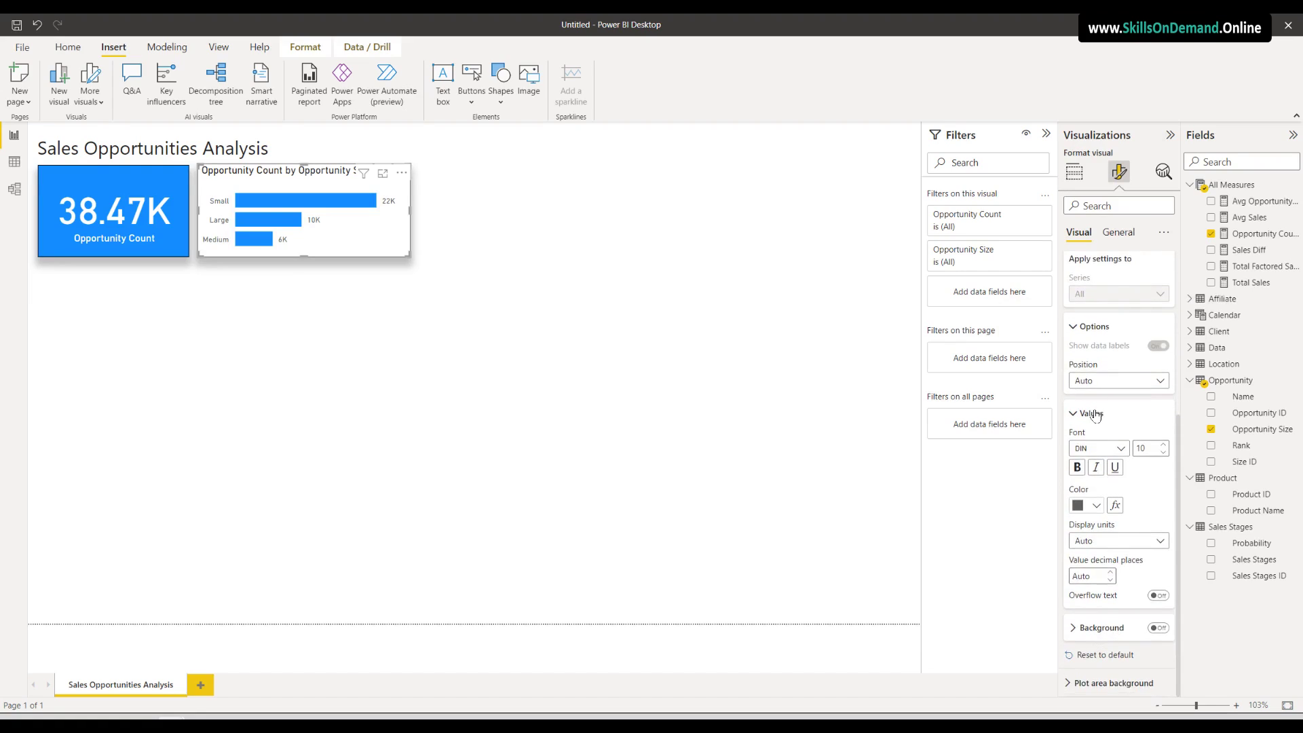
left_click(1107, 543)
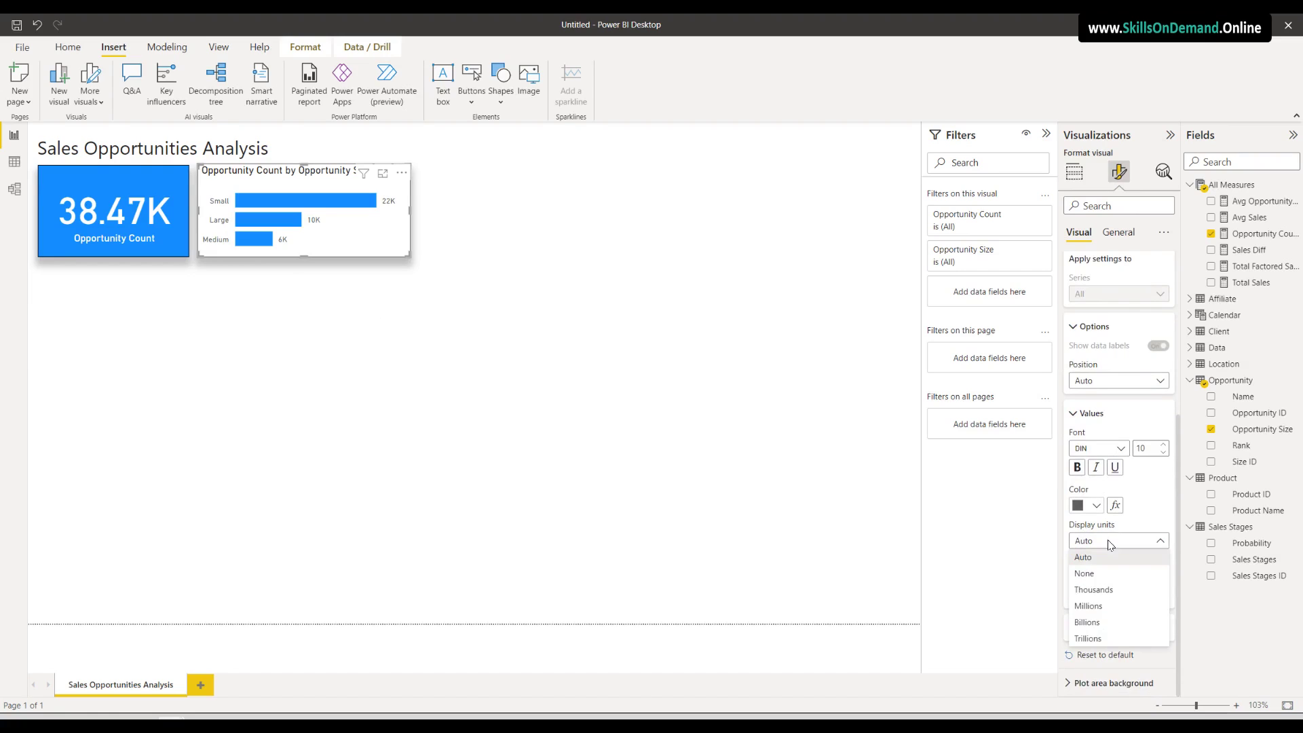
left_click(1103, 590)
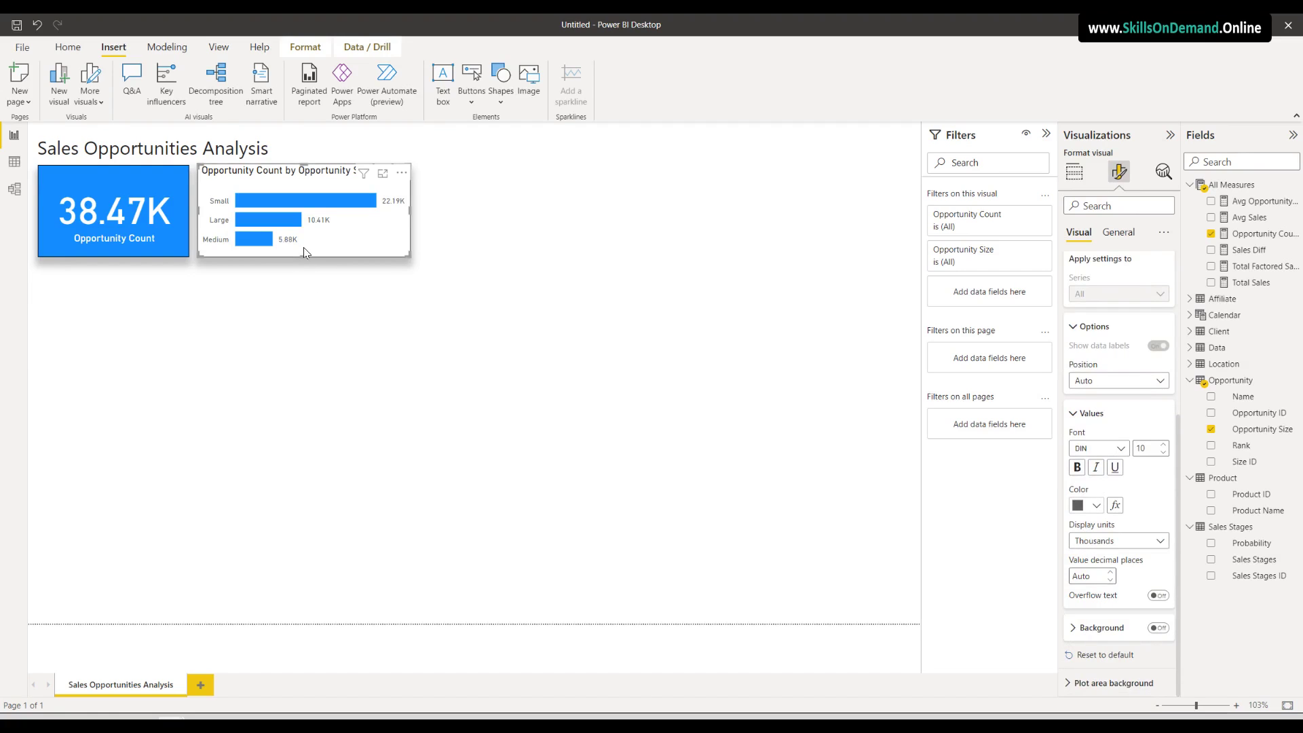
left_click(345, 328)
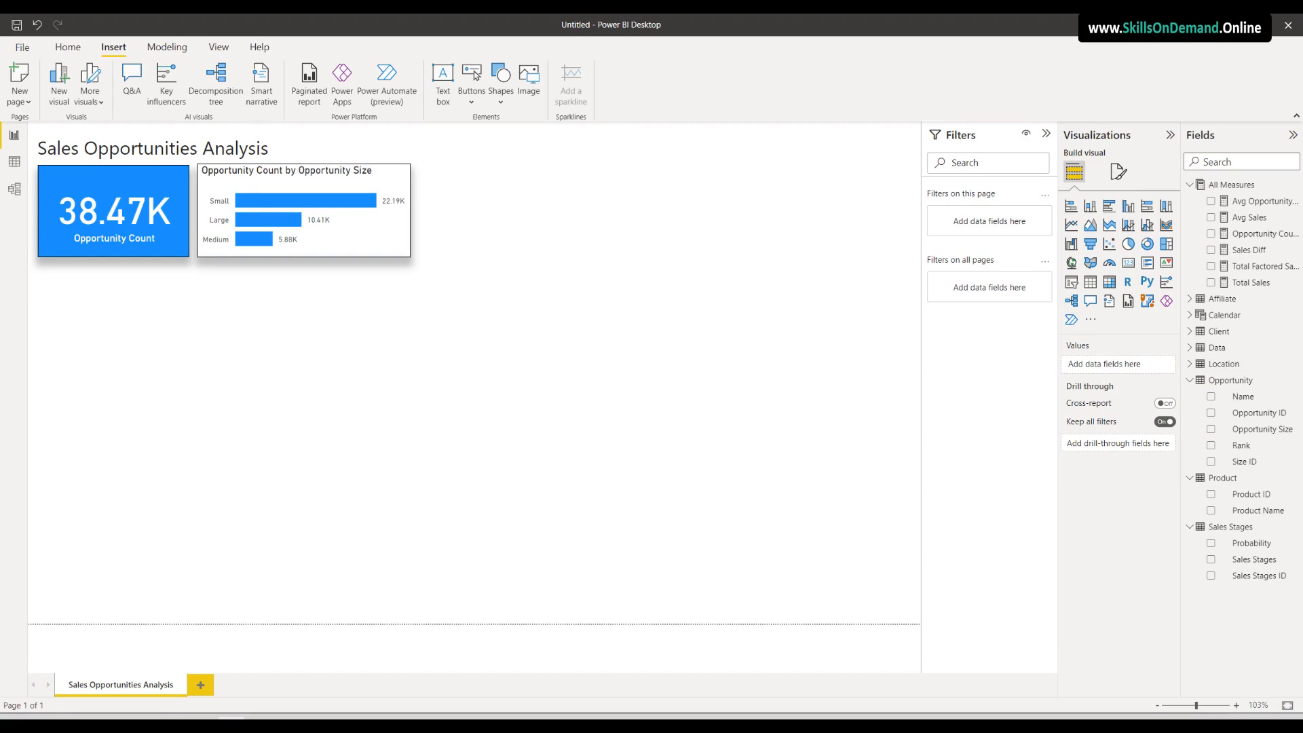
Add a funnel chart below the card, size it, and plot Opportunity Count by Sales Stages
left_click(1090, 244)
left_click_drag(462, 243, 94, 350)
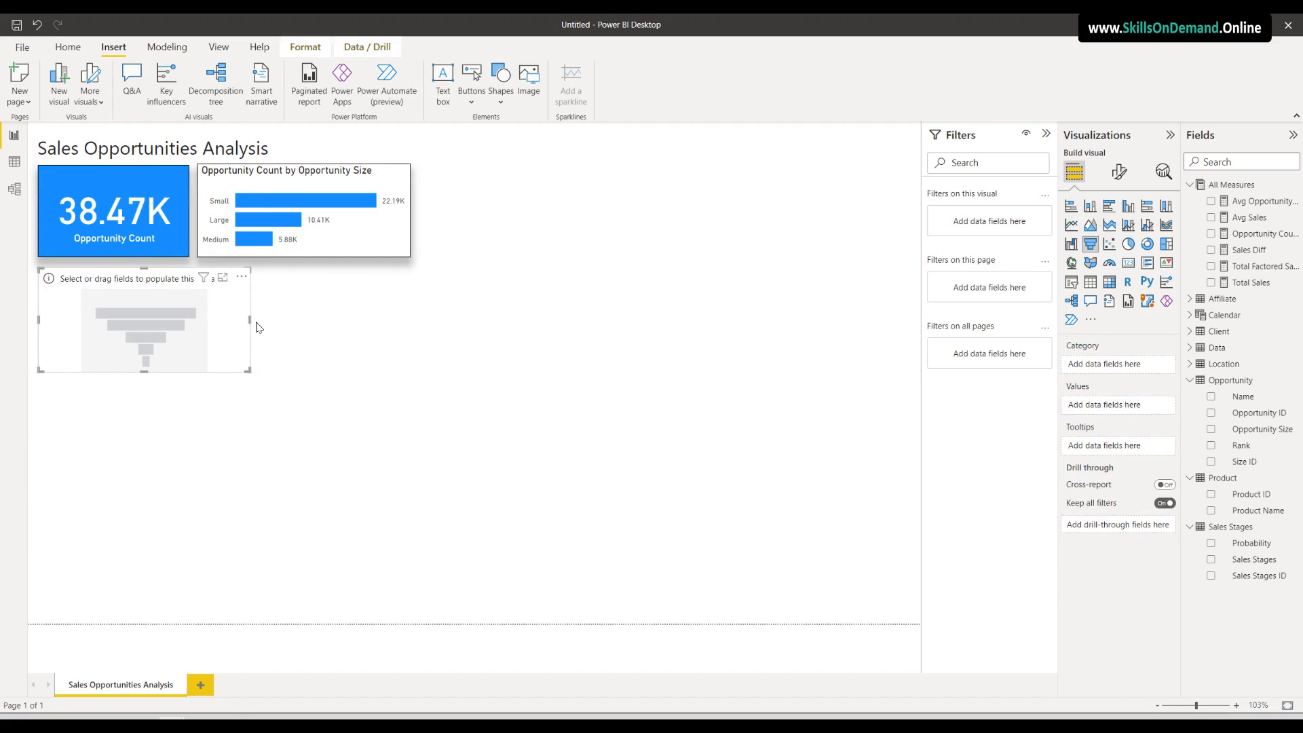
left_click_drag(251, 325, 411, 325)
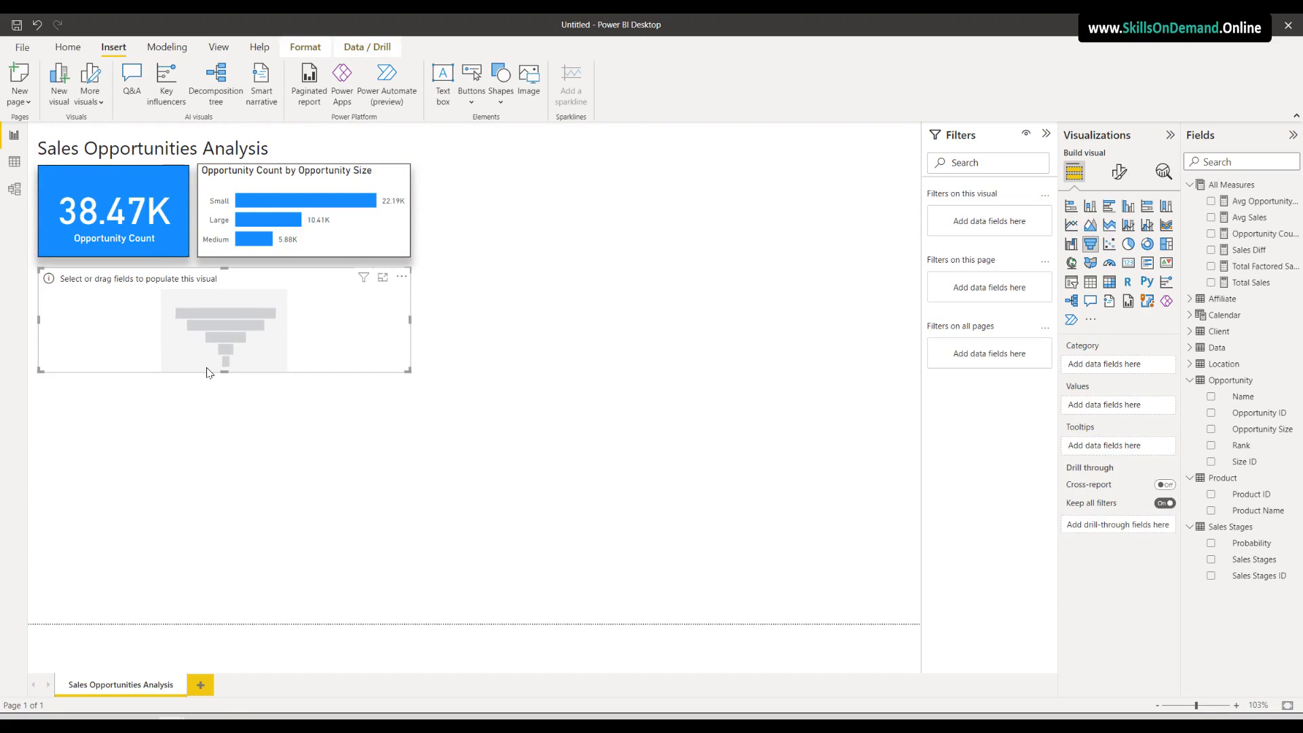
left_click_drag(225, 372, 227, 451)
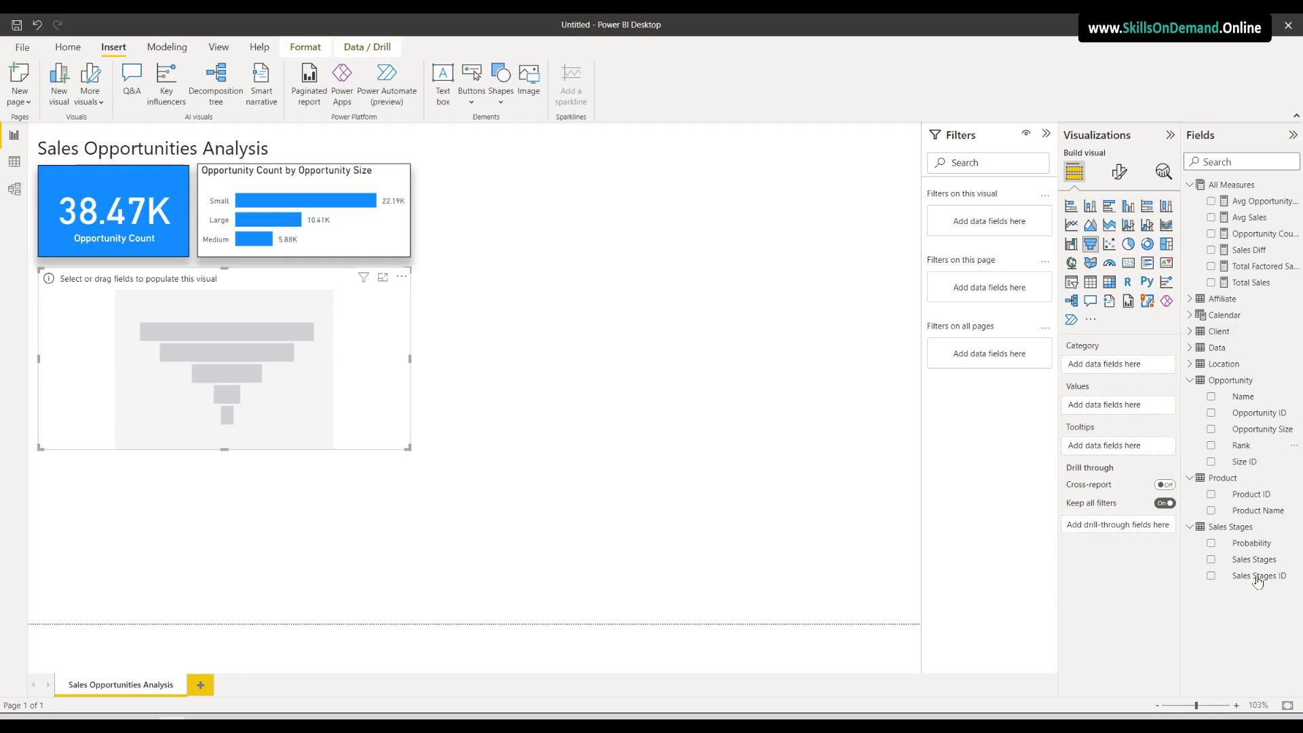
left_click_drag(1240, 561, 1130, 370)
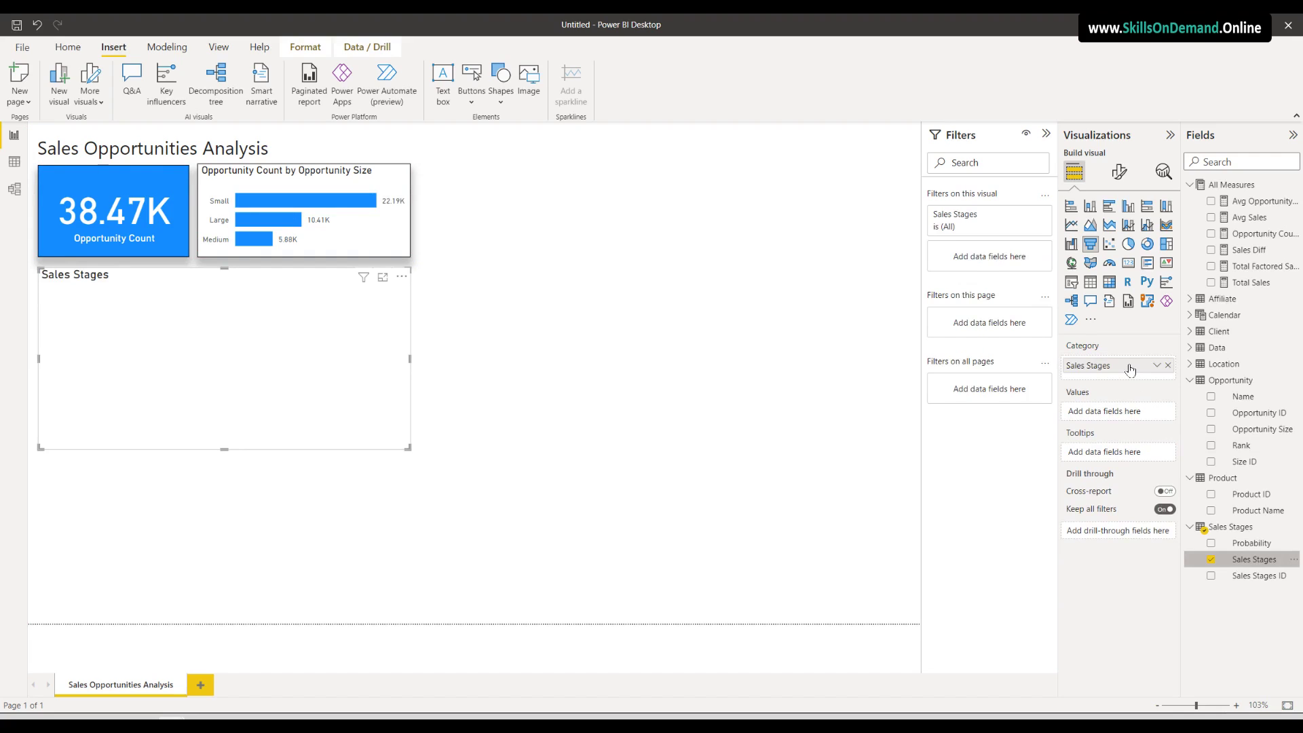
left_click_drag(1256, 236, 1142, 421)
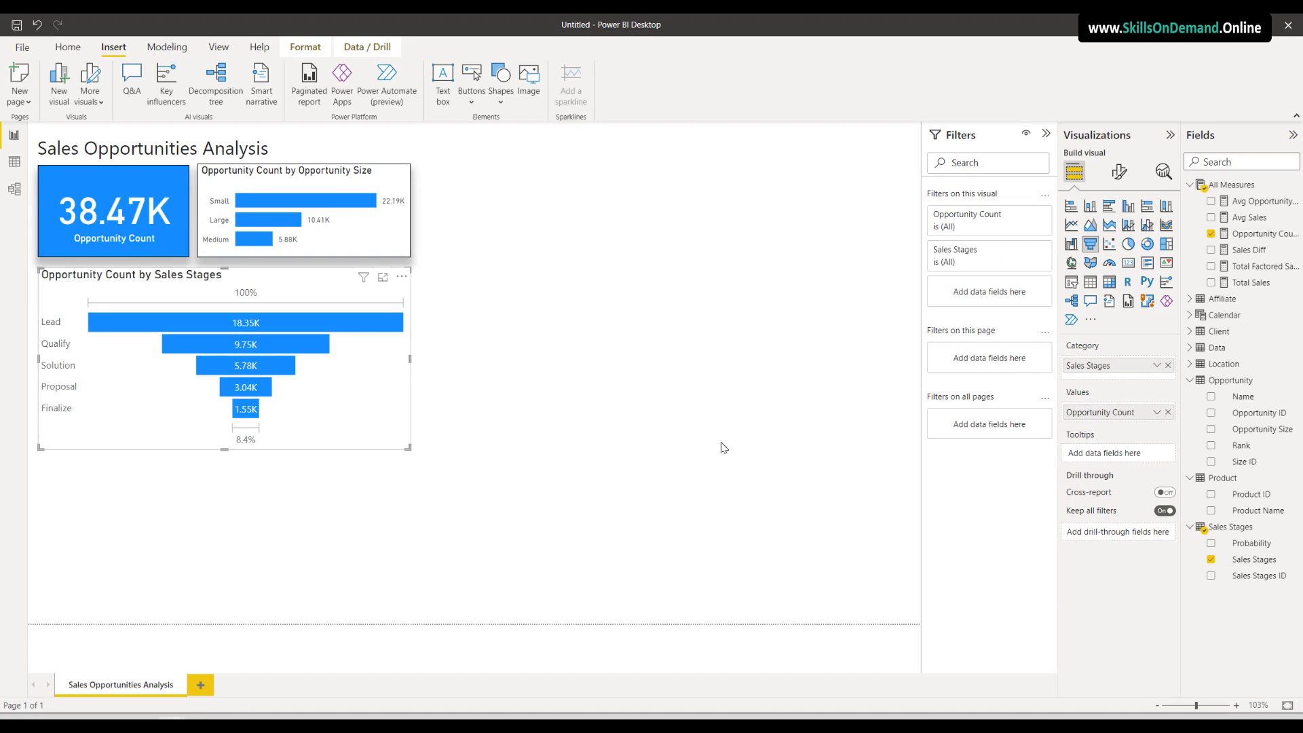
Set the funnel's data label values font to DIN
left_click(1119, 171)
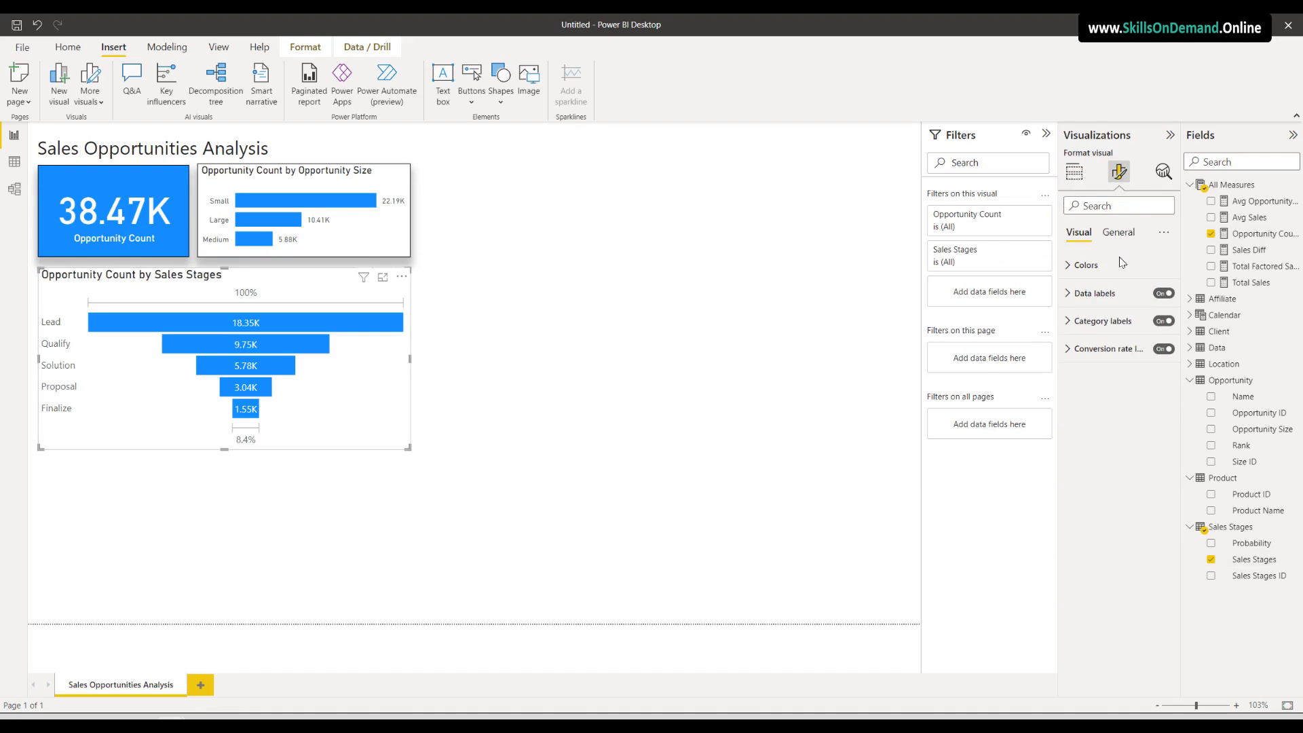
left_click(1114, 299)
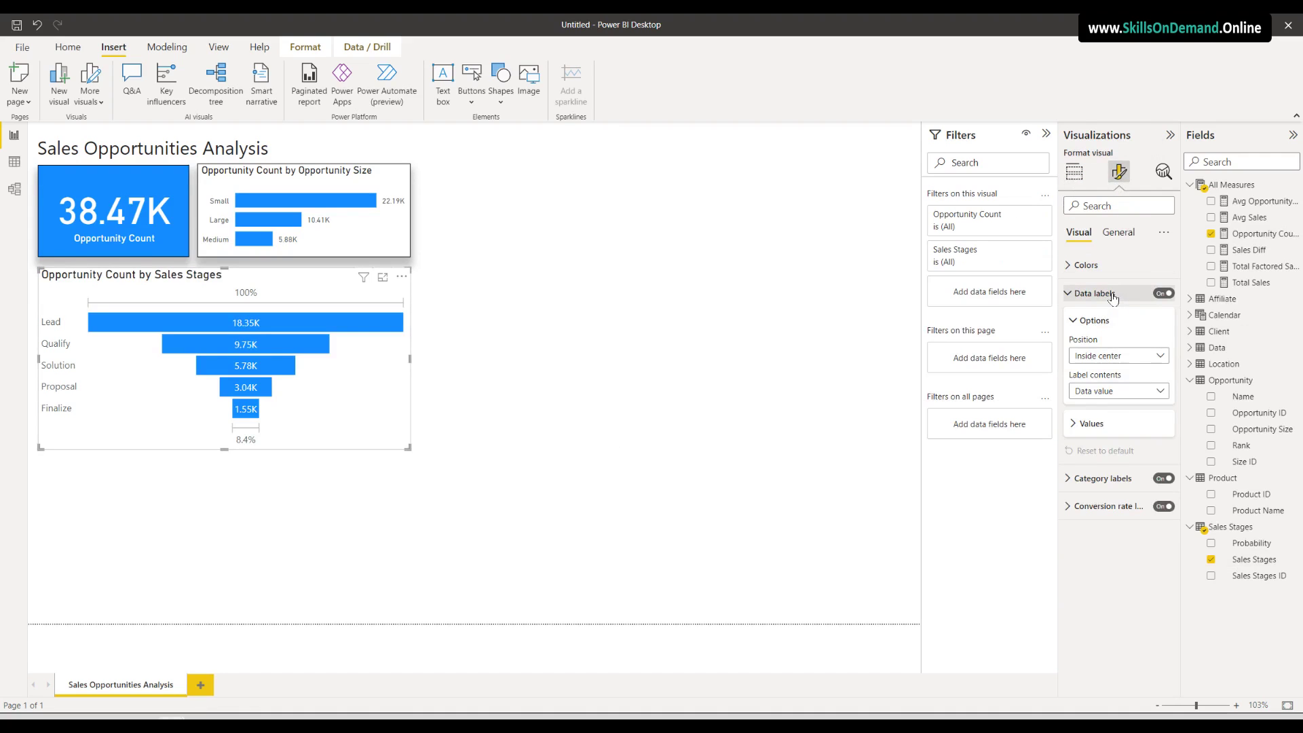
left_click(1099, 424)
left_click(1121, 459)
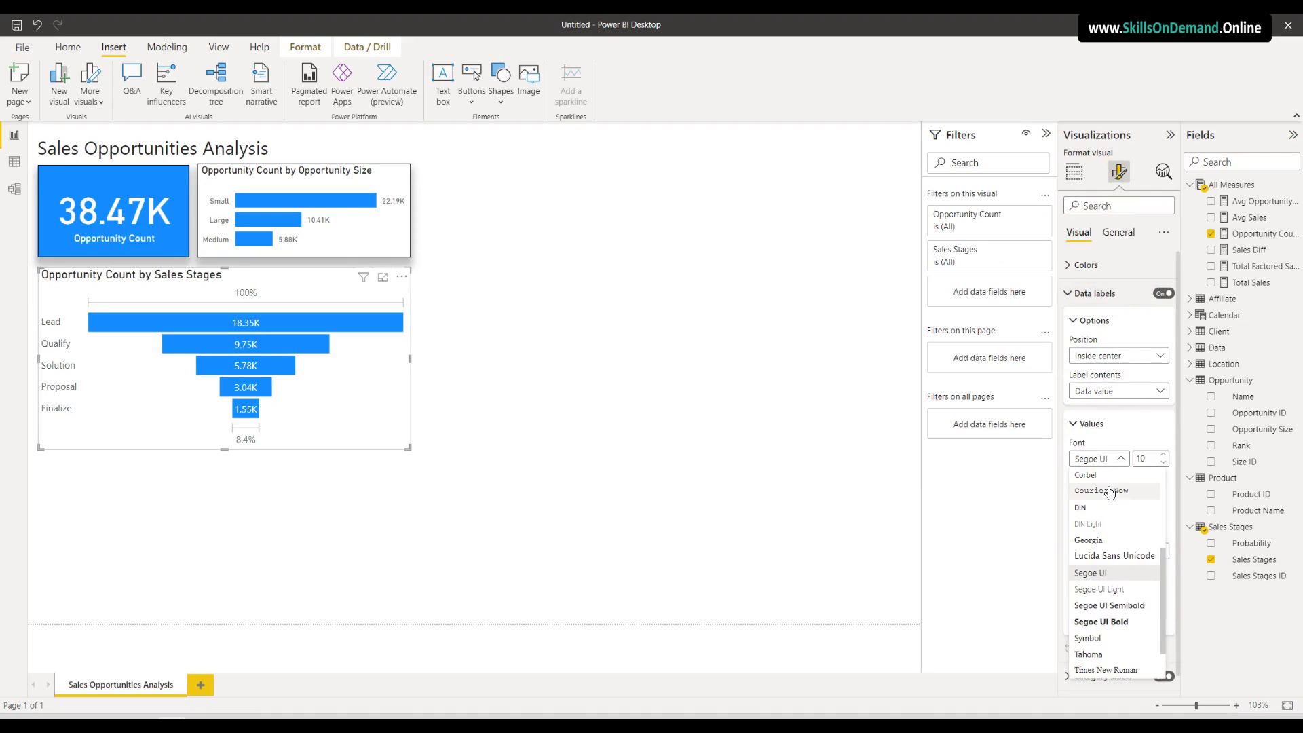
left_click(1102, 511)
Set the funnel's category labels font to DIN
scroll(1141, 672, "down", 1)
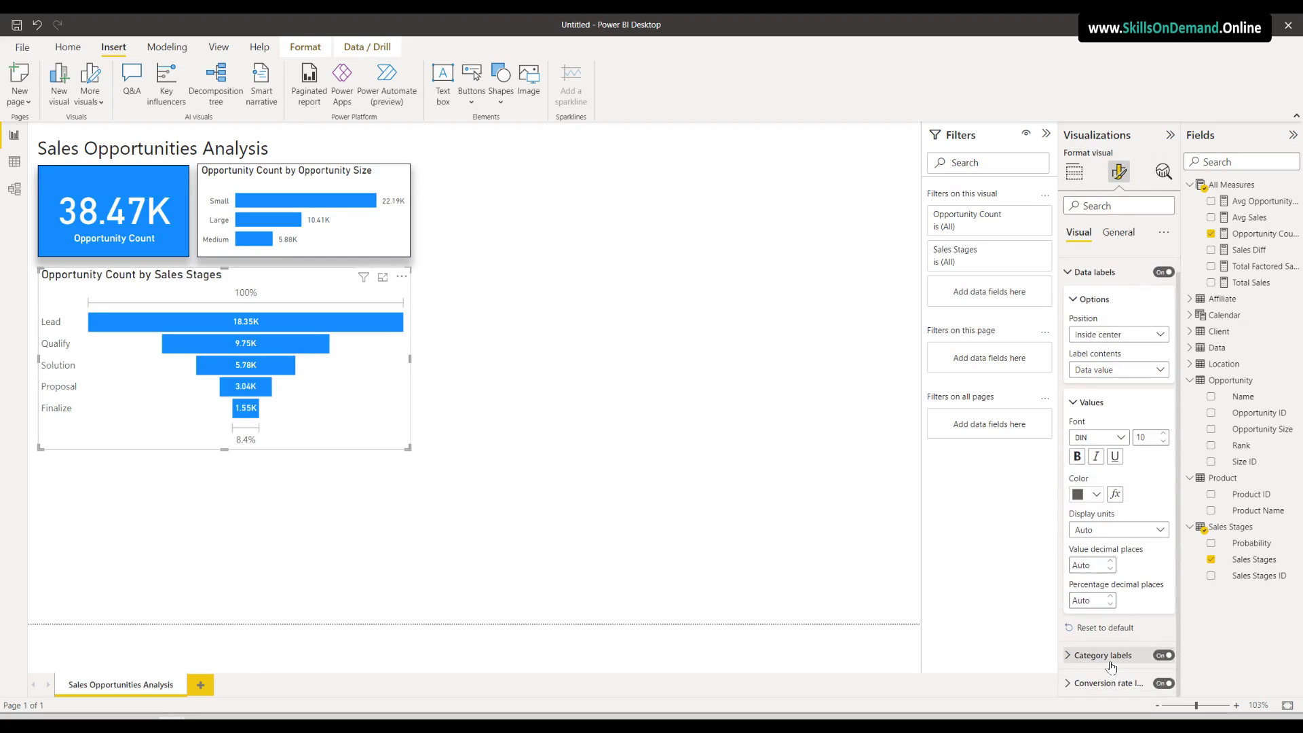
left_click(1113, 655)
scroll(1120, 564, "down", 2)
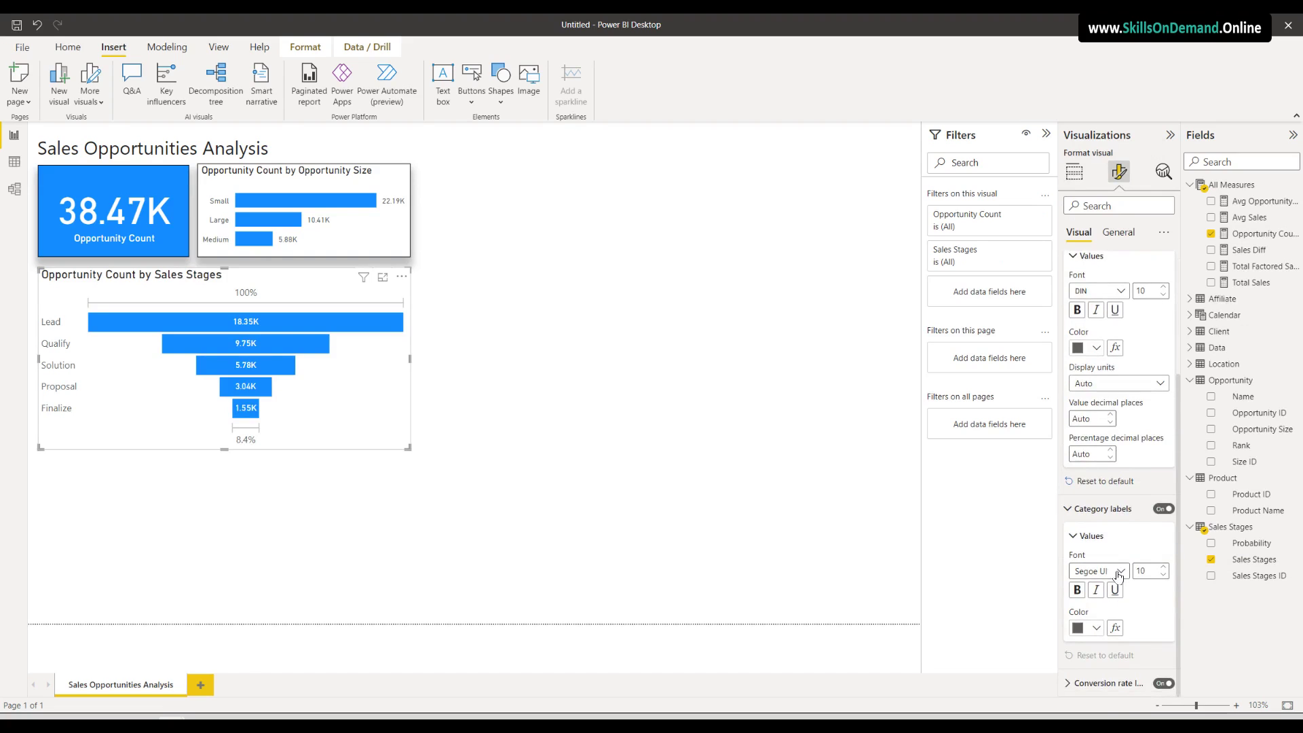
left_click(1120, 571)
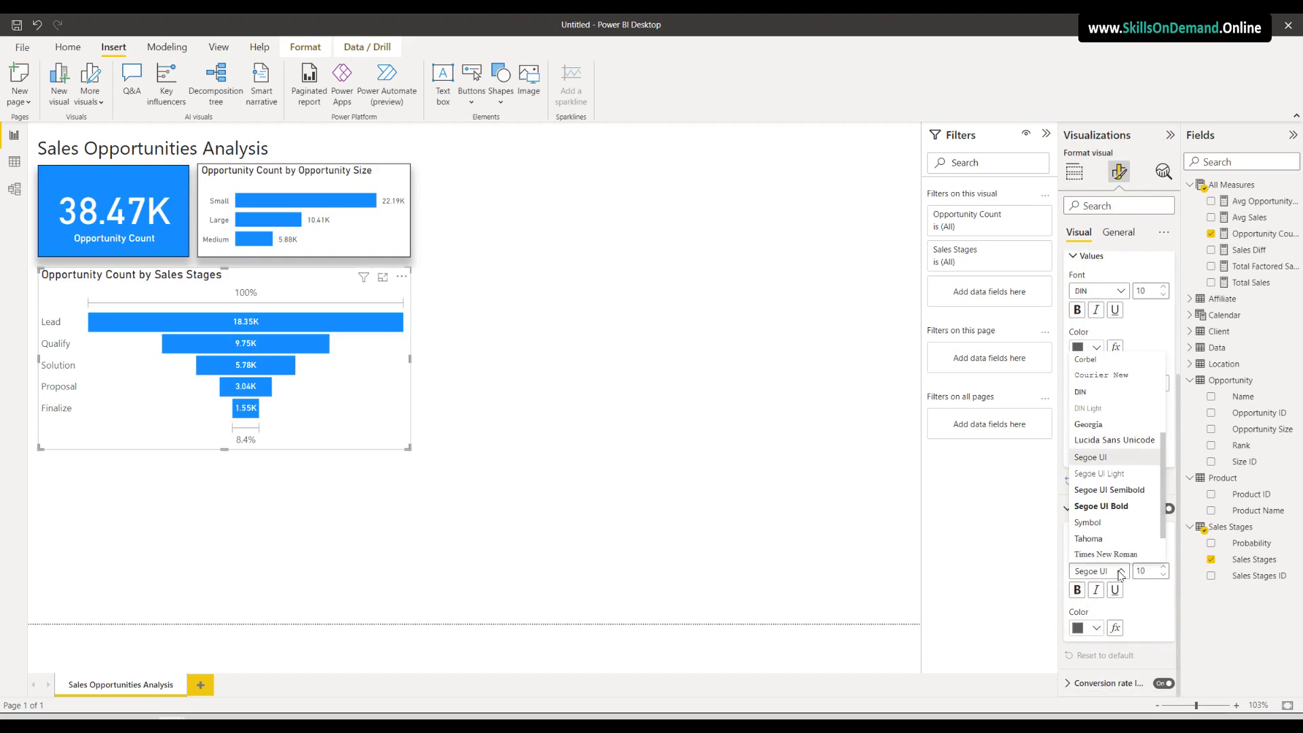
scroll(1101, 529, "up", 3)
left_click(1093, 520)
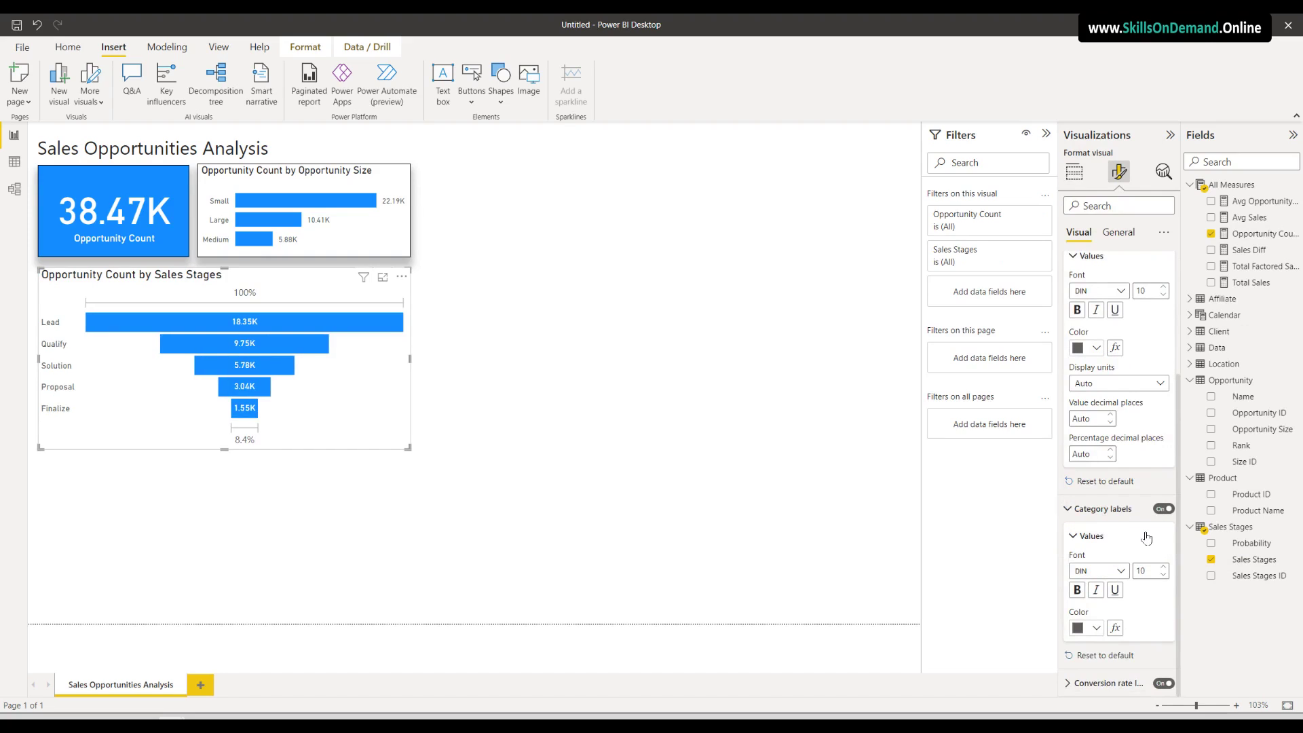
Set the funnel's conversion rate label font to DIN
left_click(1120, 684)
scroll(1120, 645, "down", 2)
left_click(1120, 598)
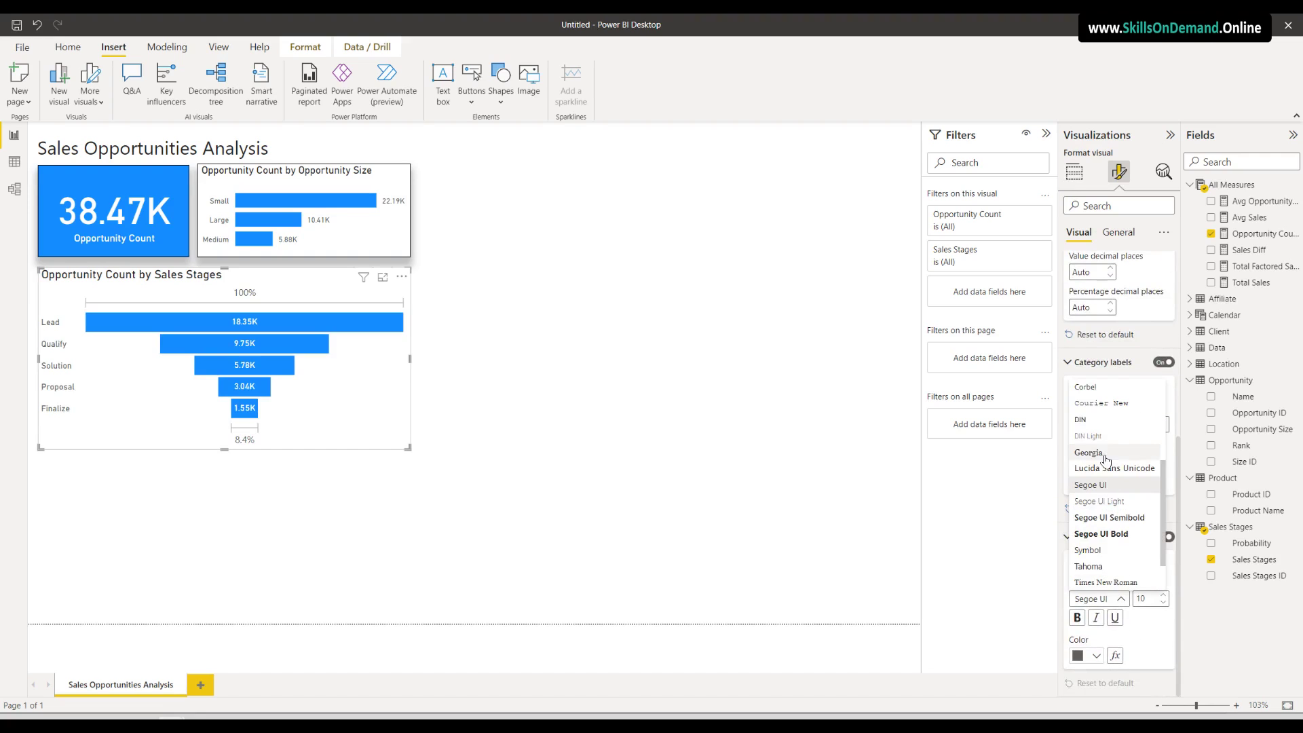
left_click(1085, 419)
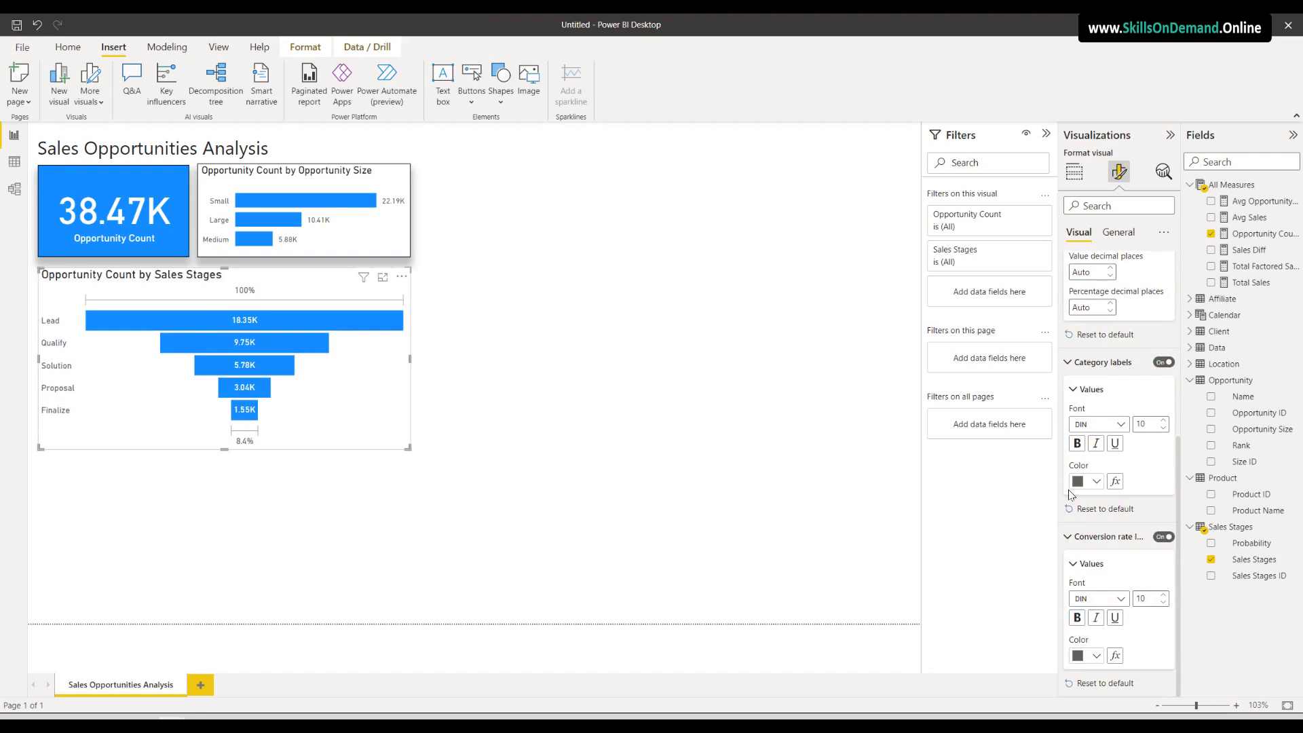
scroll(1118, 510, "up", 5)
scroll(1119, 510, "up", 1)
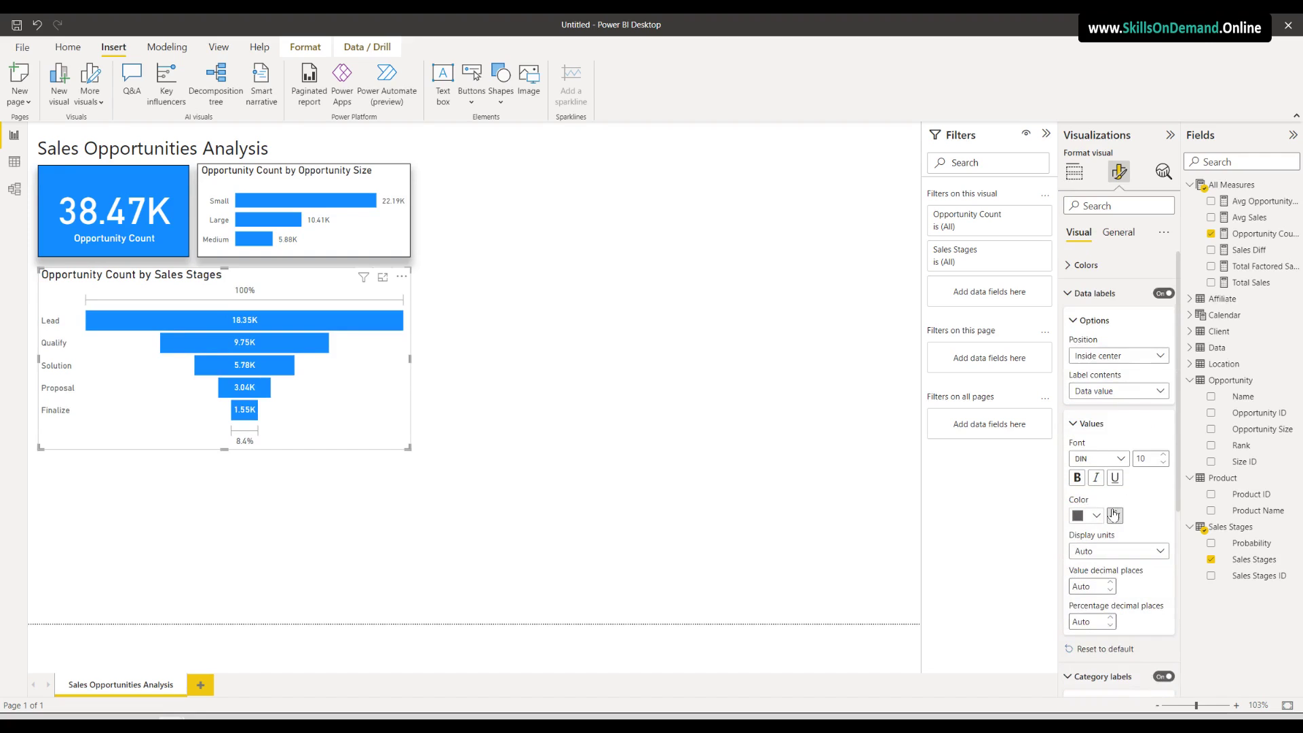
Check the funnel's format settings and keep the label contents as Data value
left_click(1120, 233)
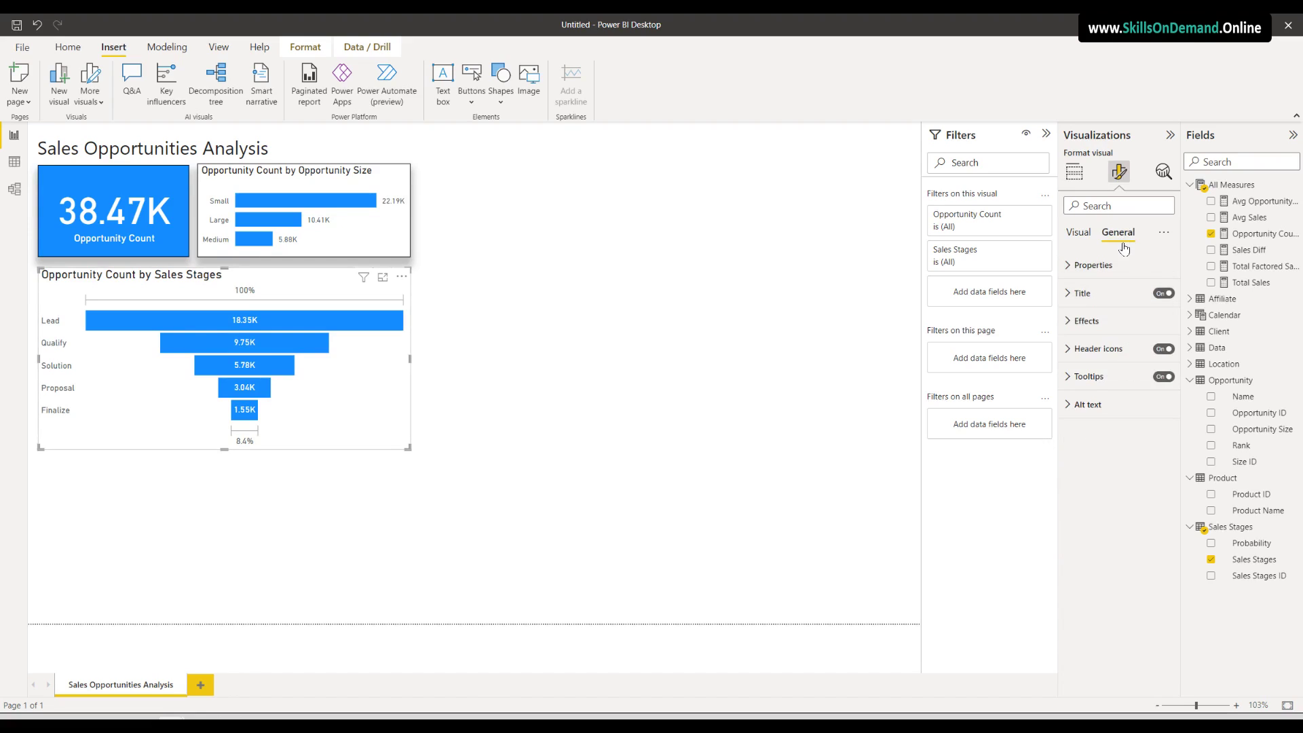
left_click(1082, 236)
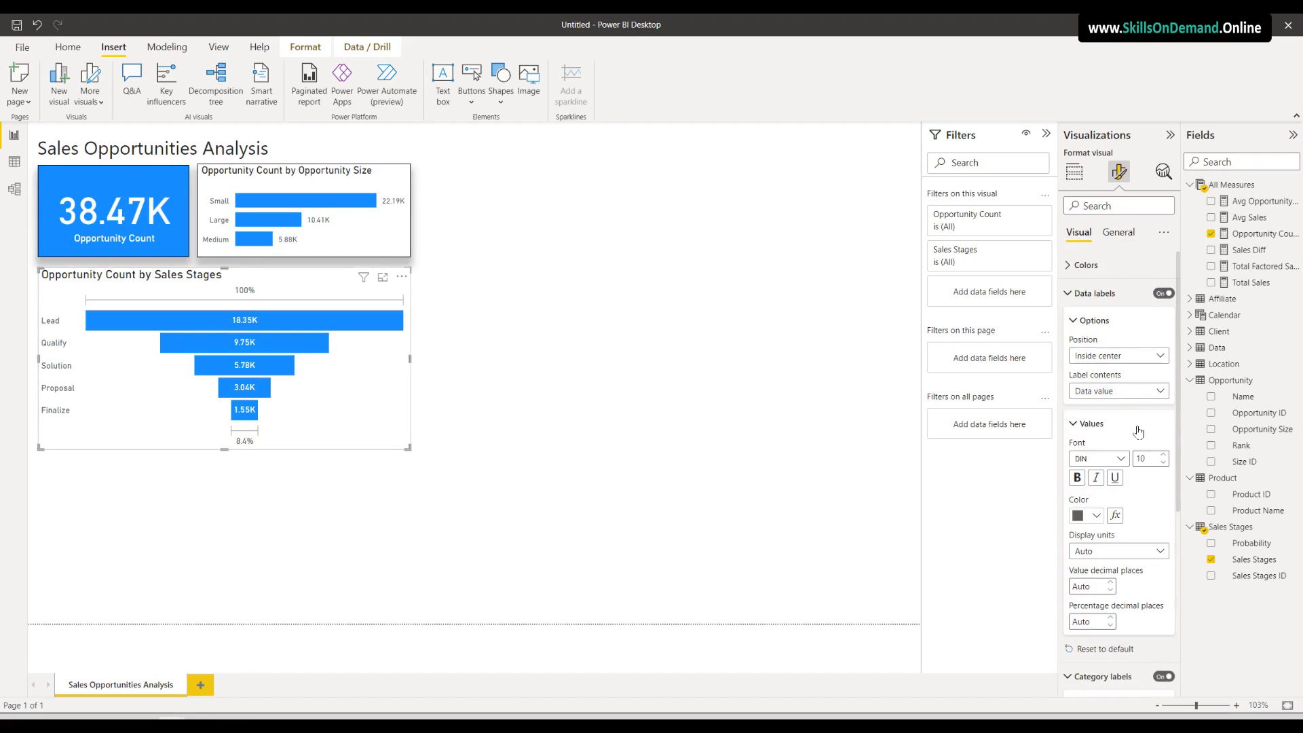
scroll(1135, 475, "down", 5)
scroll(1132, 531, "down", 1)
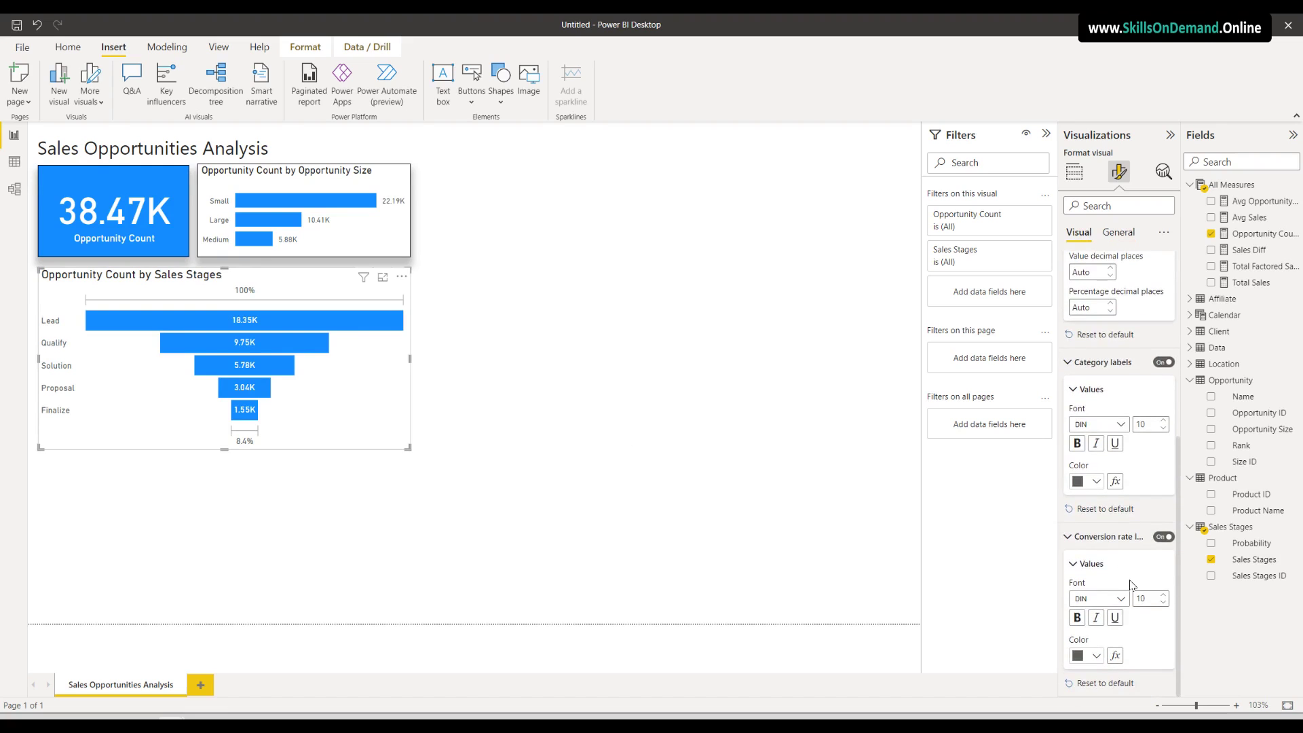
scroll(1131, 586, "up", 6)
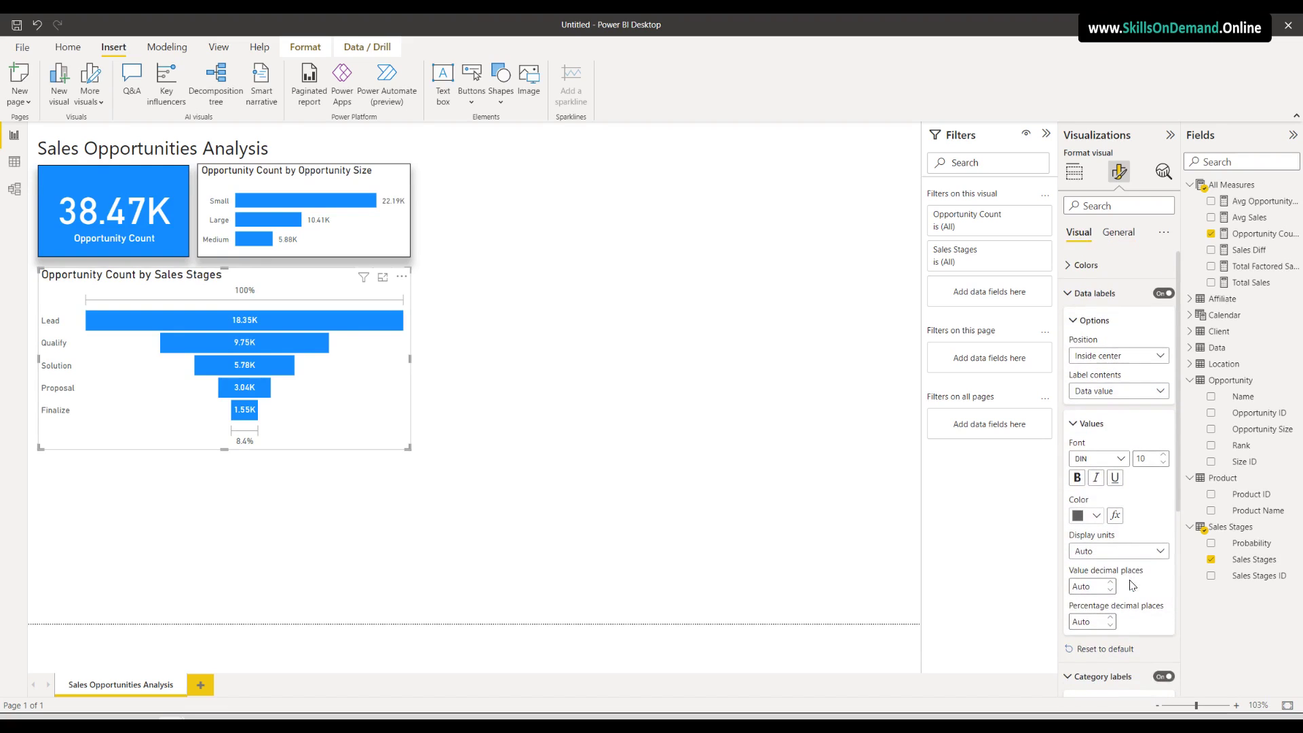
left_click(1103, 295)
left_click(1103, 297)
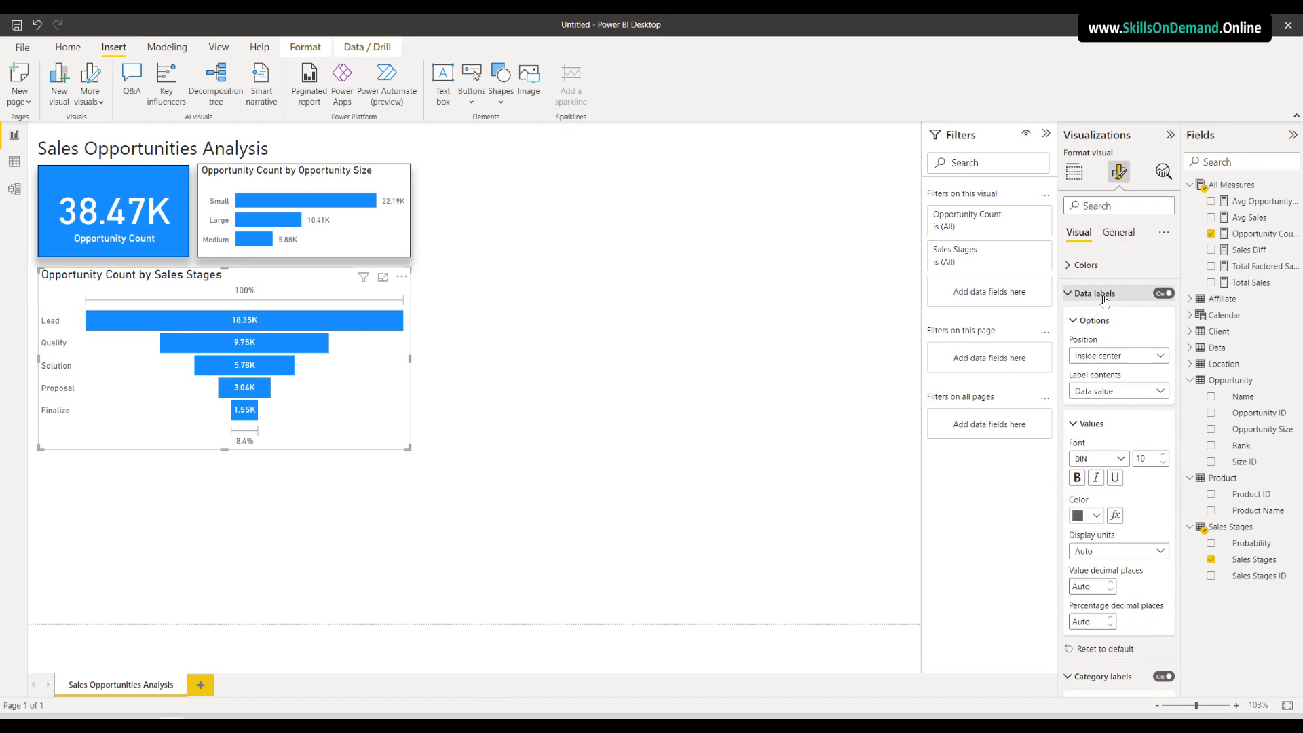
left_click(1140, 395)
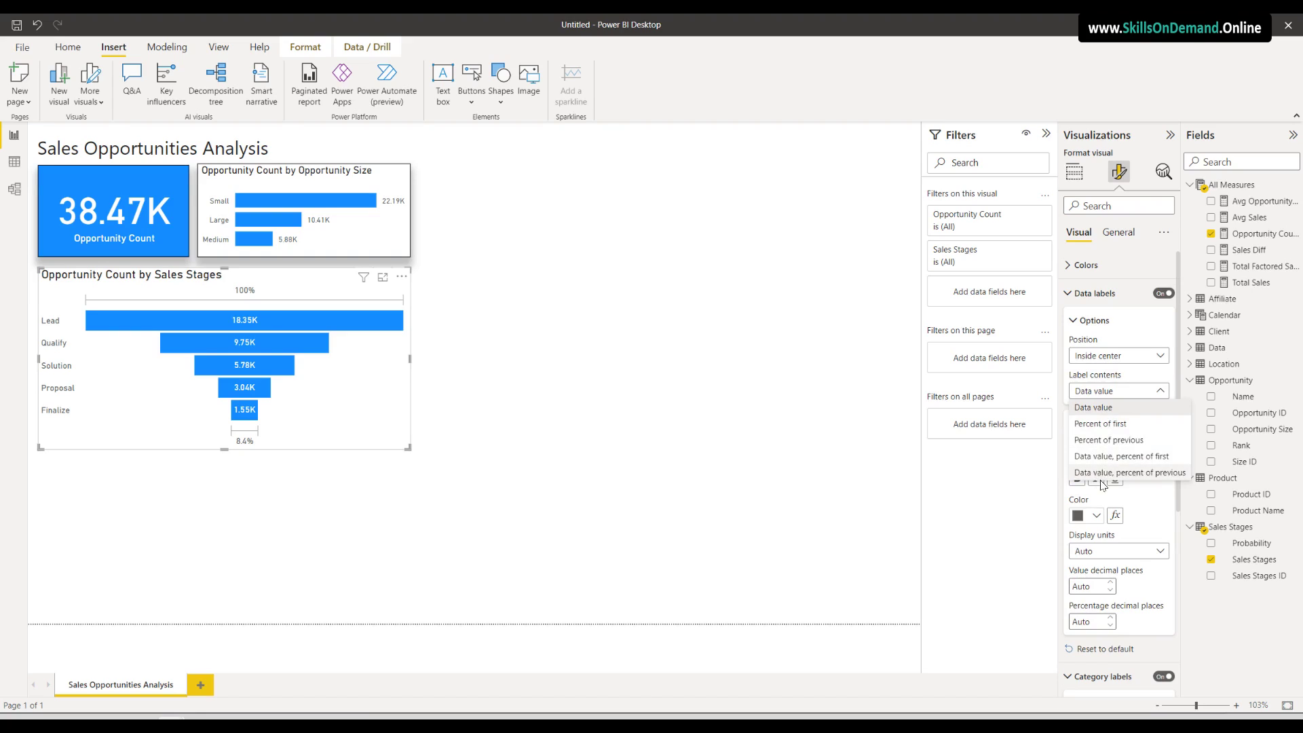
left_click(1100, 409)
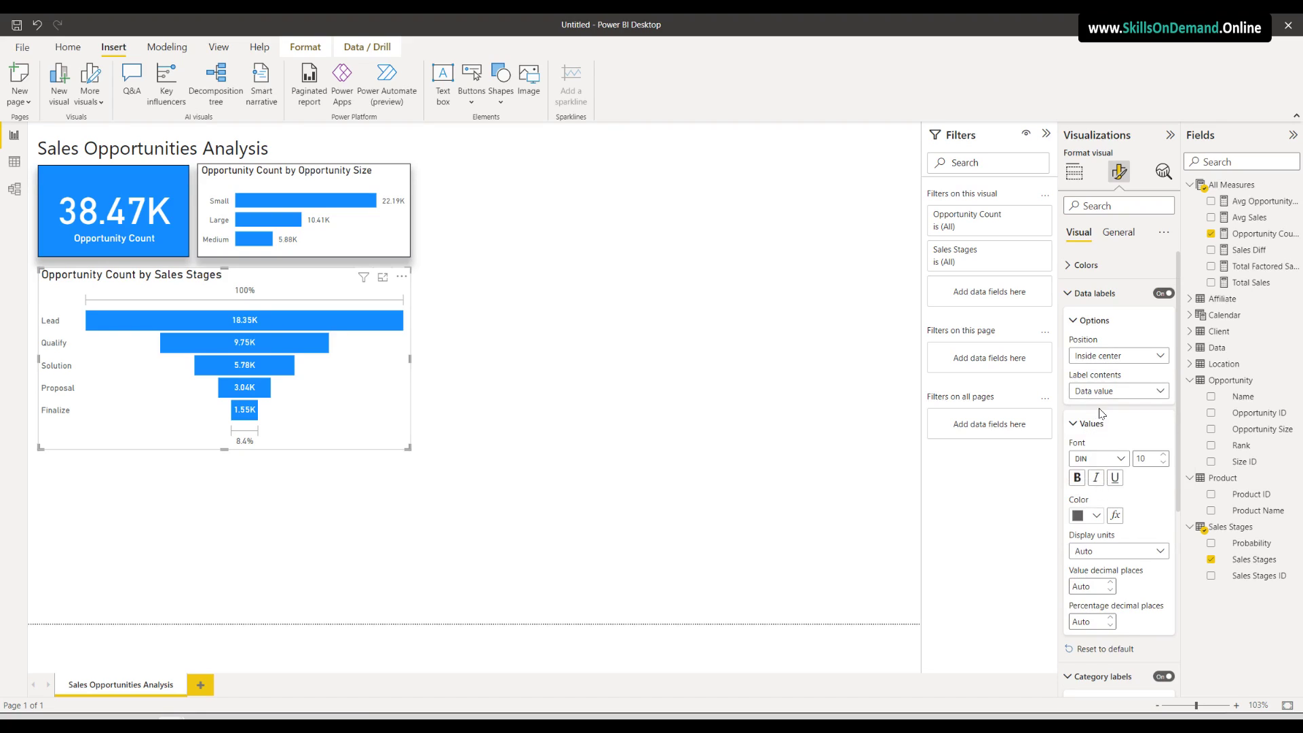
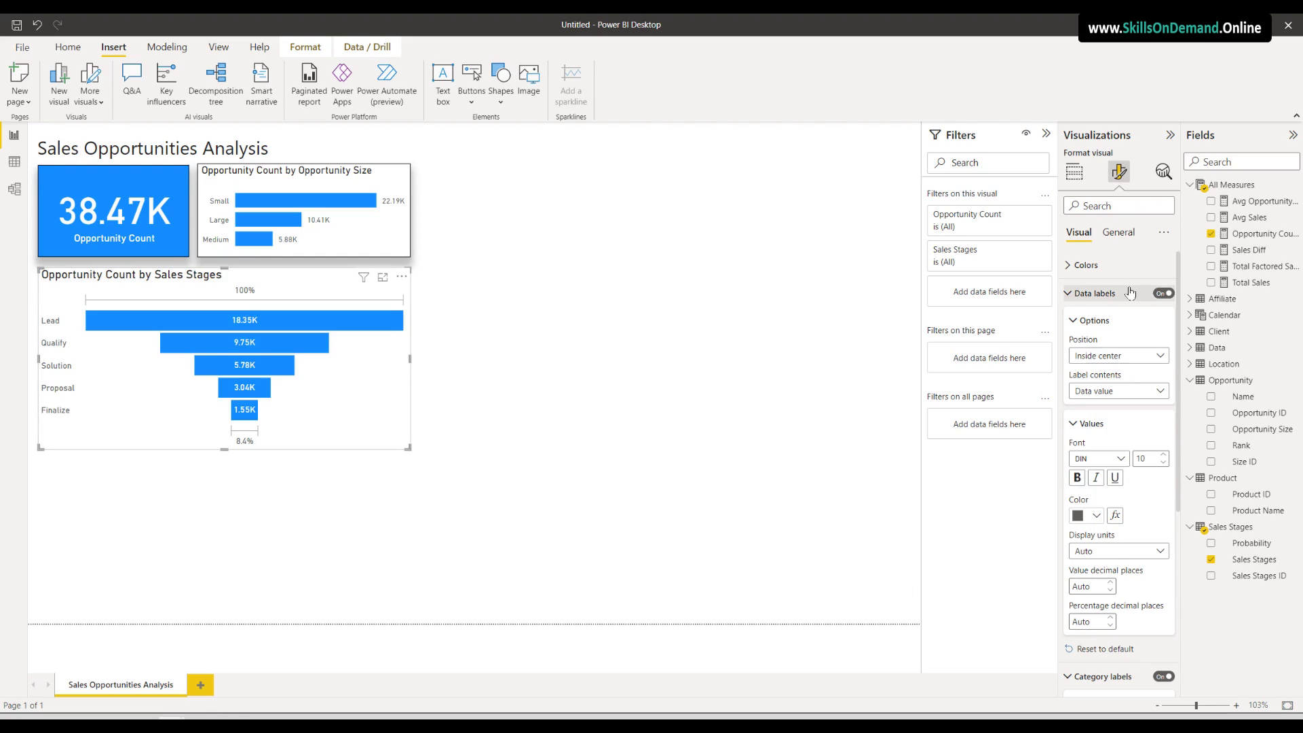
Turn on Show all funnel colours; make Lead and Qualify dark blues and Solution orange
left_click(1090, 266)
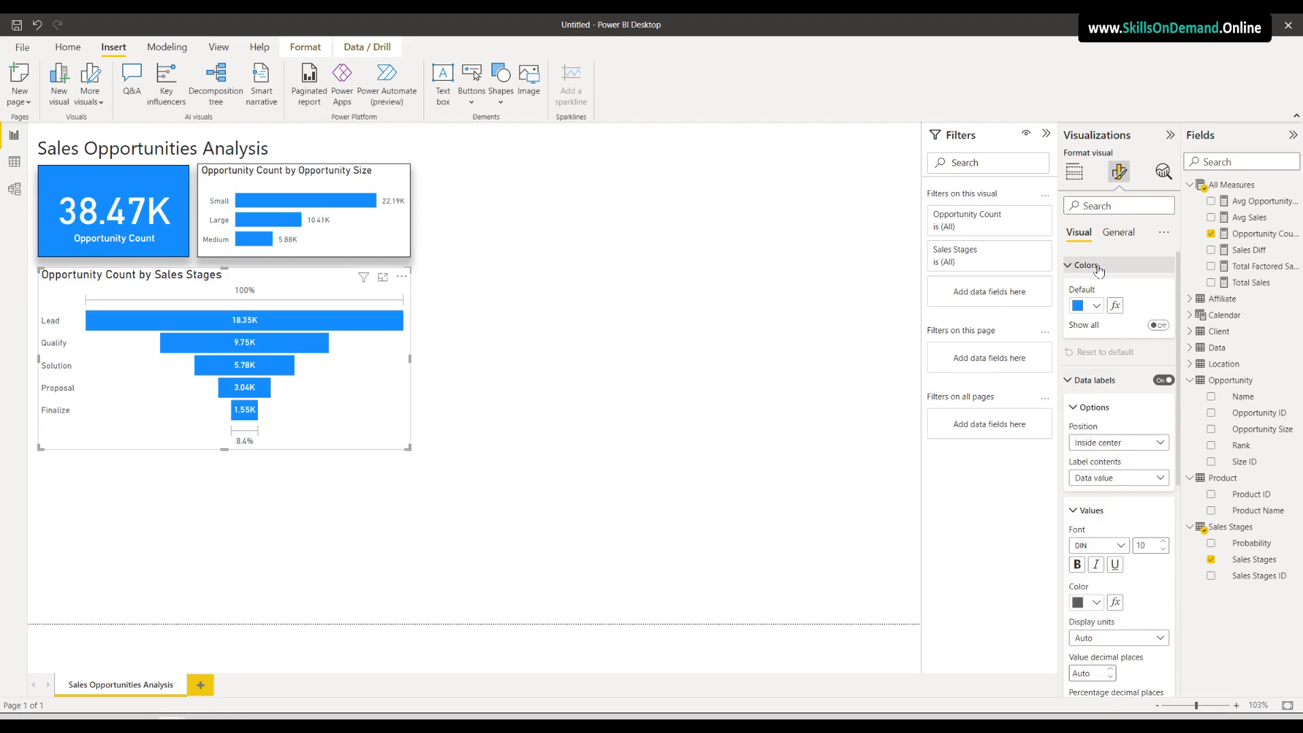
left_click(1162, 329)
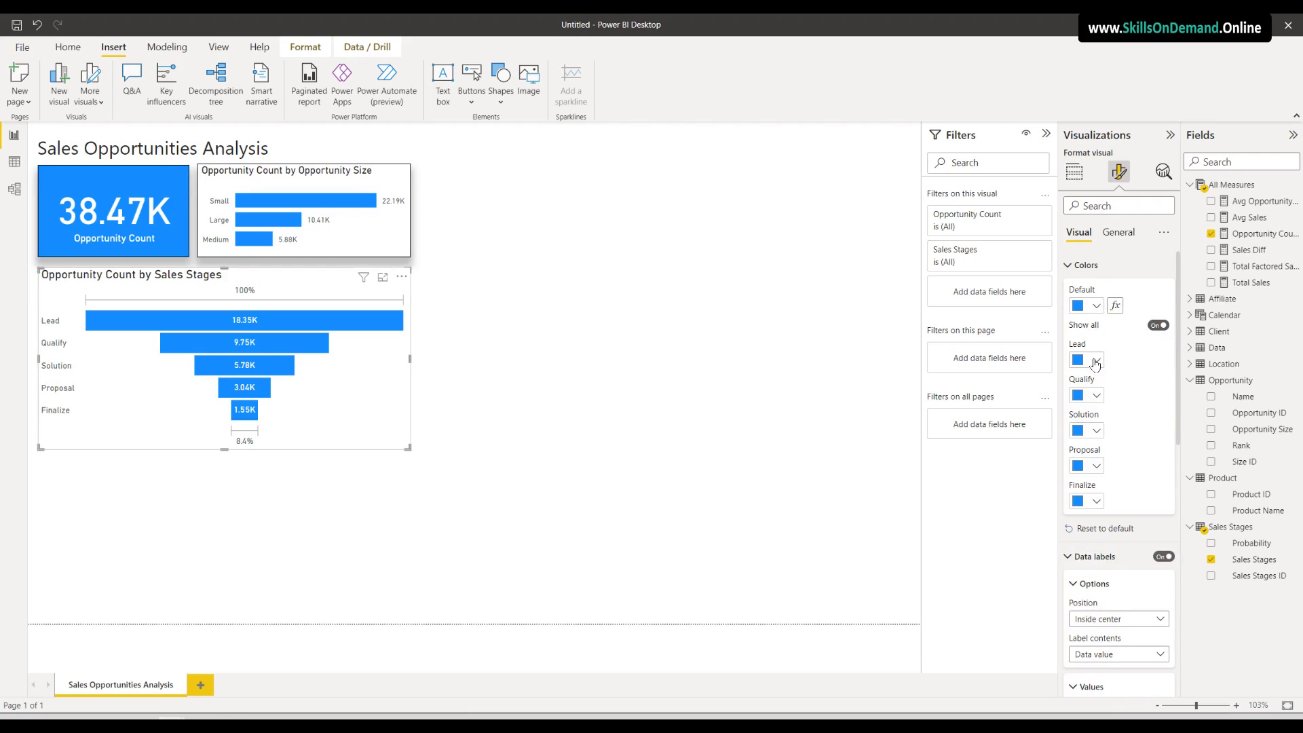
left_click(1095, 361)
left_click(1128, 515)
left_click(1097, 396)
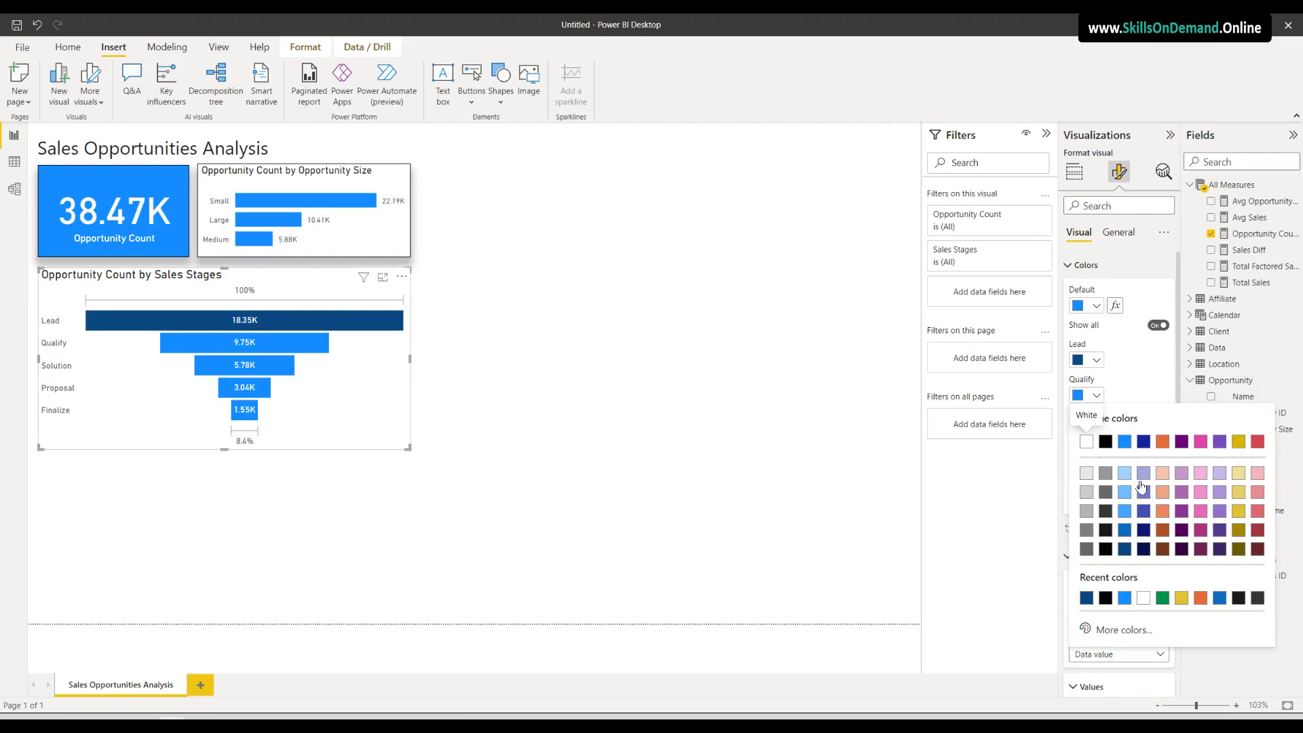
left_click(1125, 530)
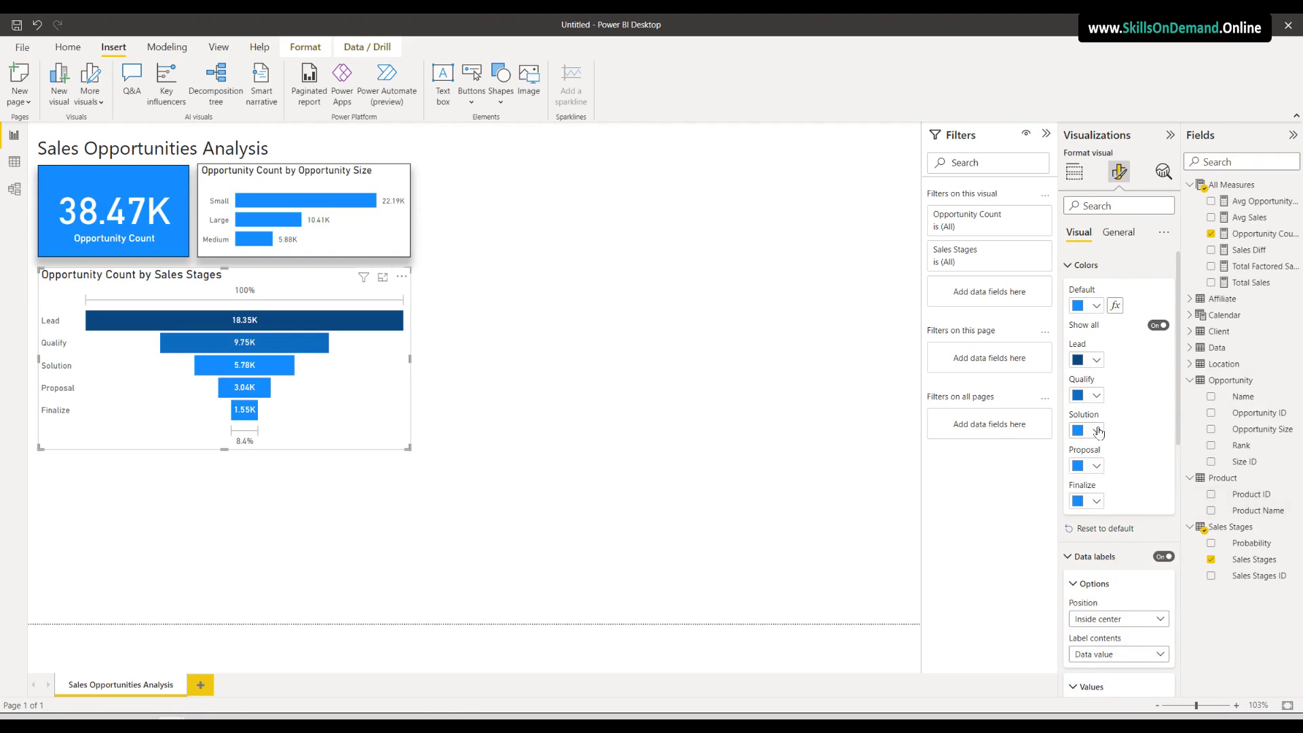
left_click(1099, 433)
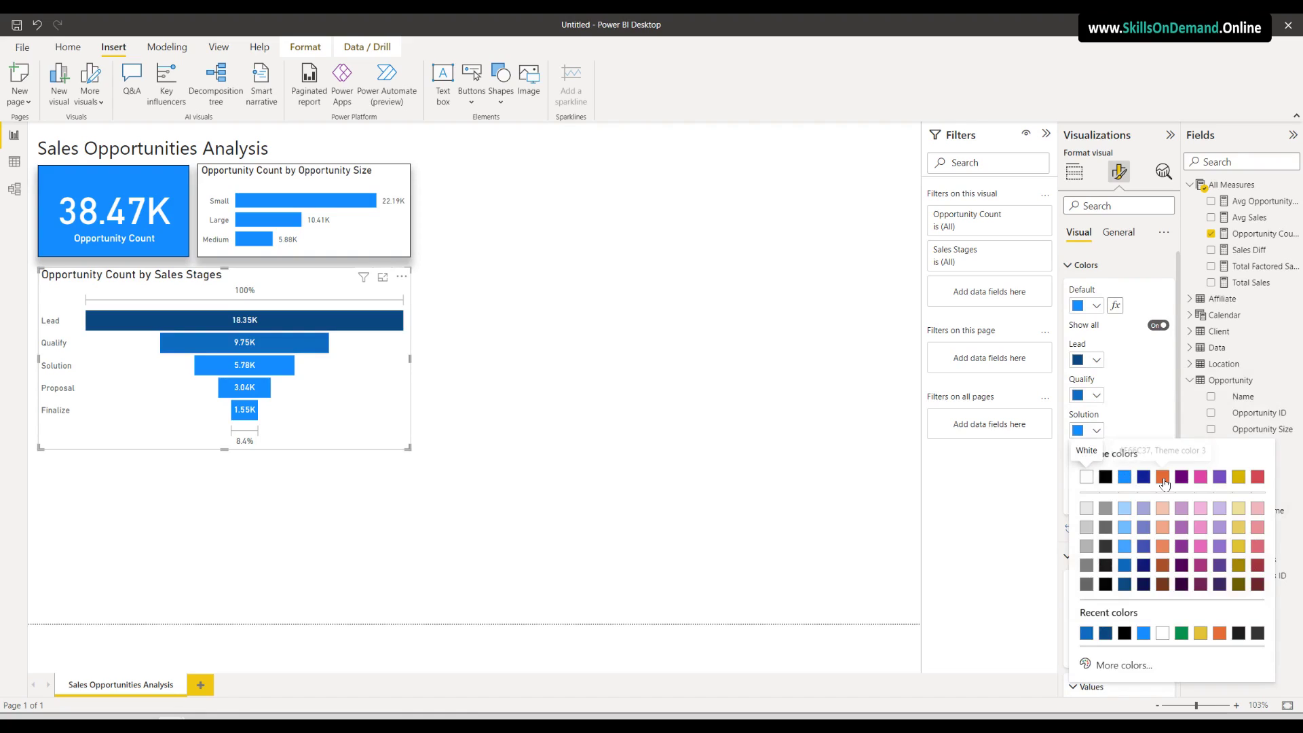
left_click(1163, 478)
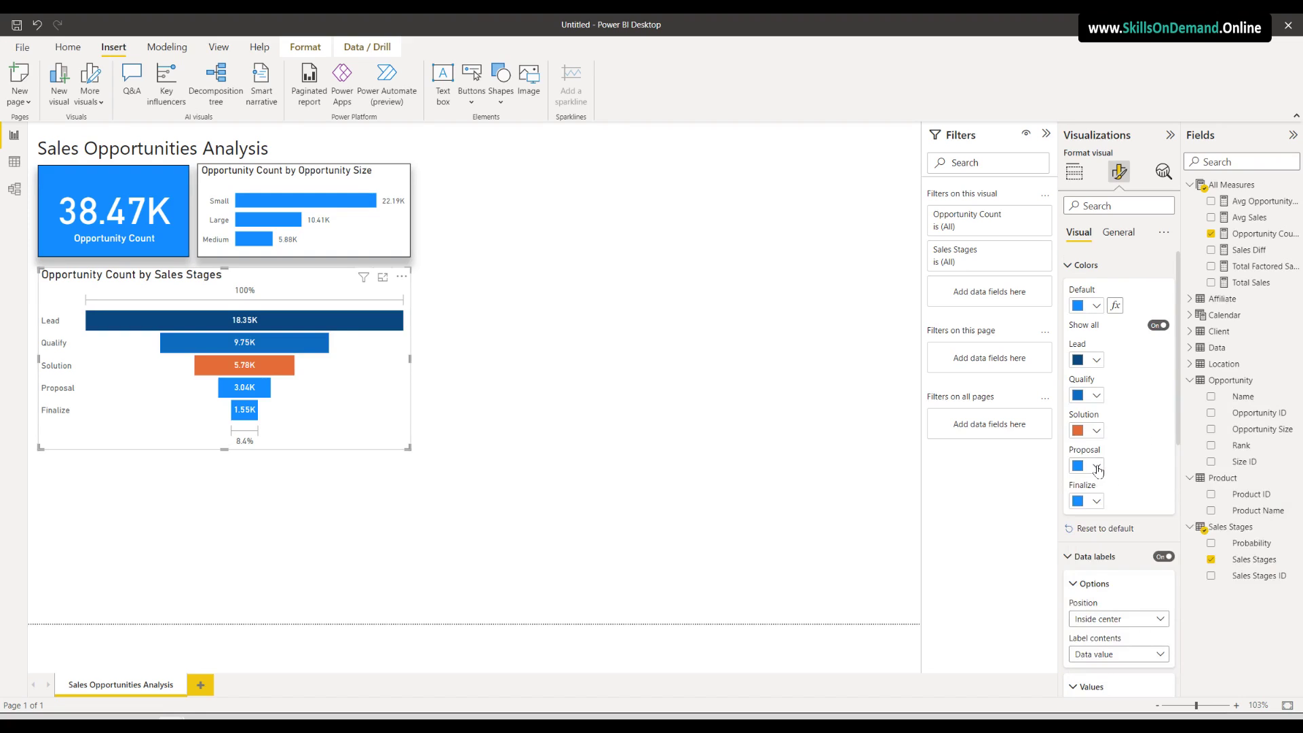
Make Proposal yellow and give Finalize a custom green (#03971C)
left_click(1096, 466)
left_click(1220, 409)
left_click(1097, 501)
left_click(1117, 473)
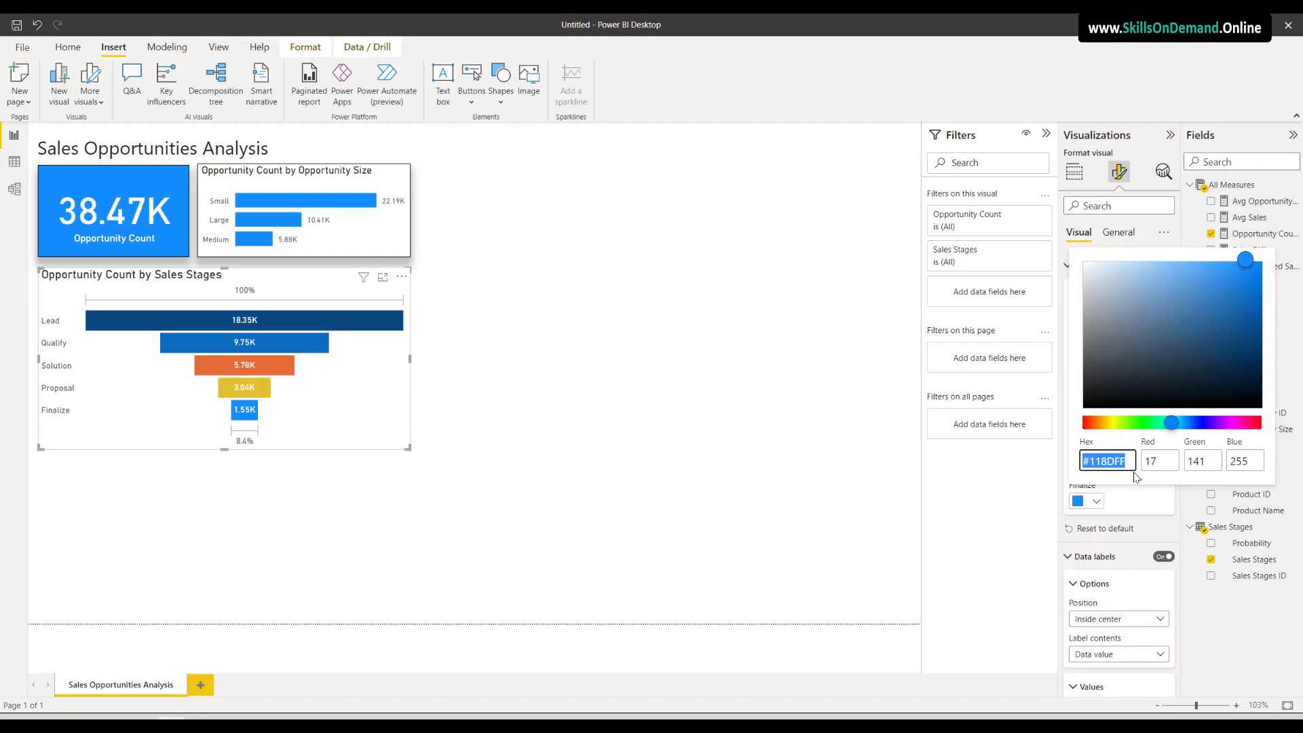
left_click(1146, 422)
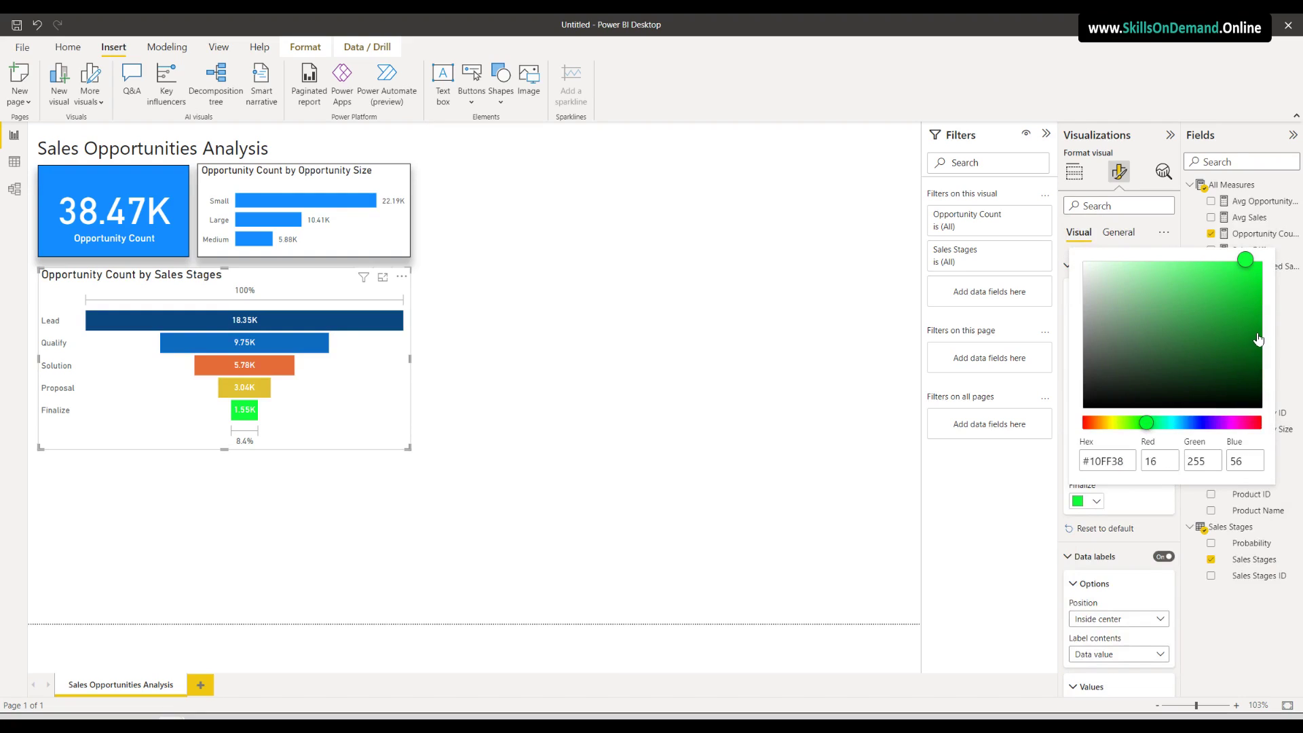
left_click(1254, 332)
left_click_drag(1257, 338, 1259, 327)
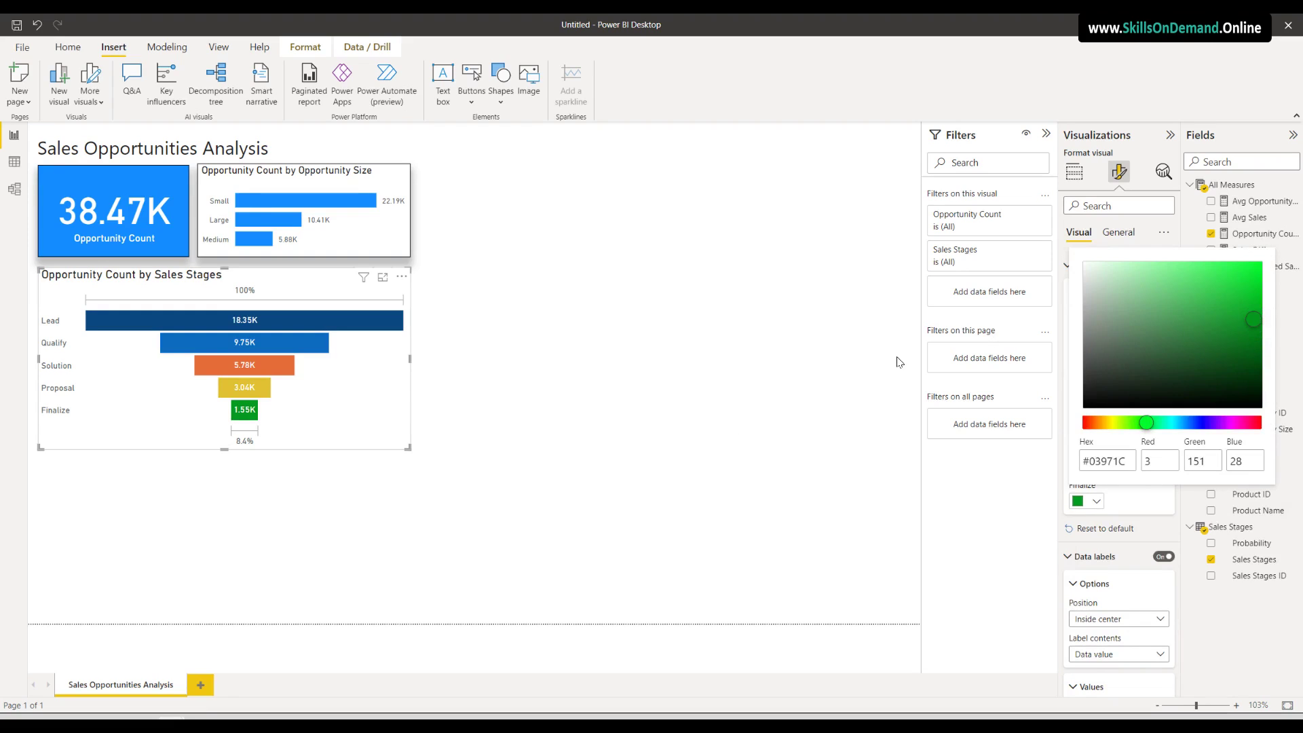
left_click(709, 489)
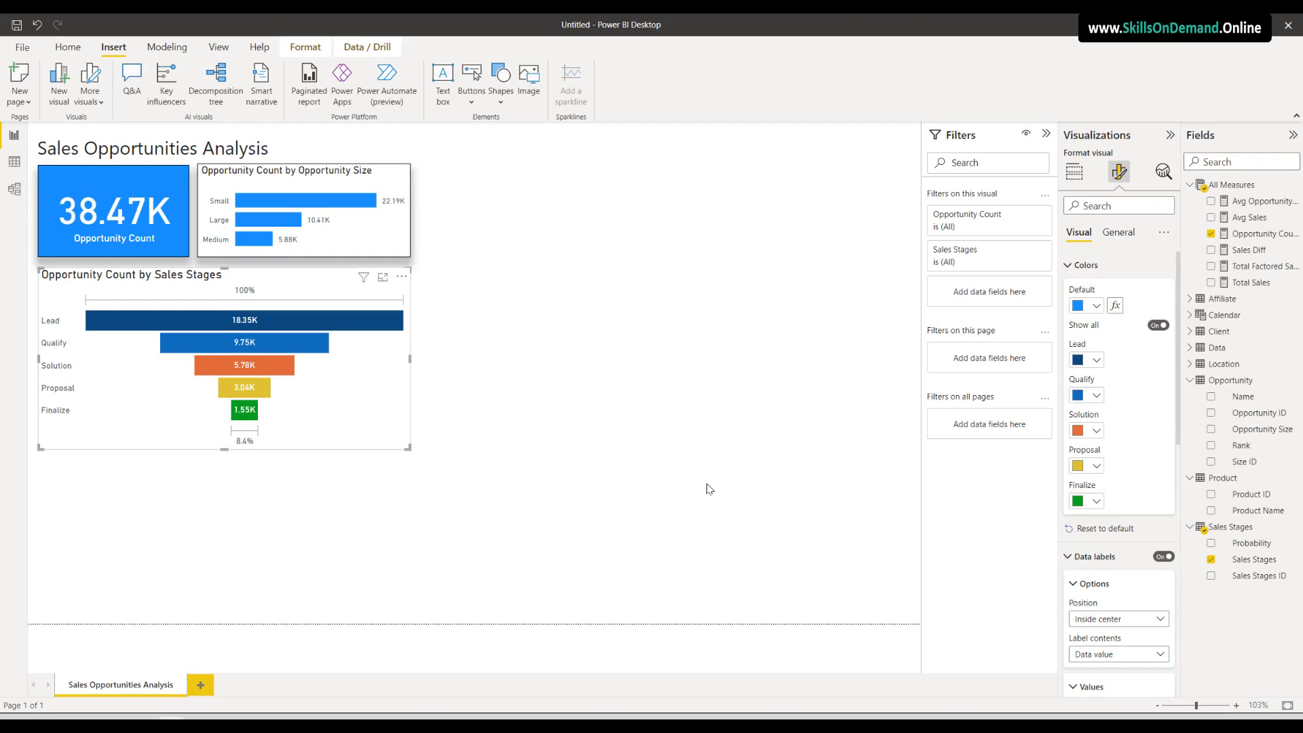
Add a drop shadow positioned at the bottom of the funnel visual
scroll(1149, 594, "down", 2)
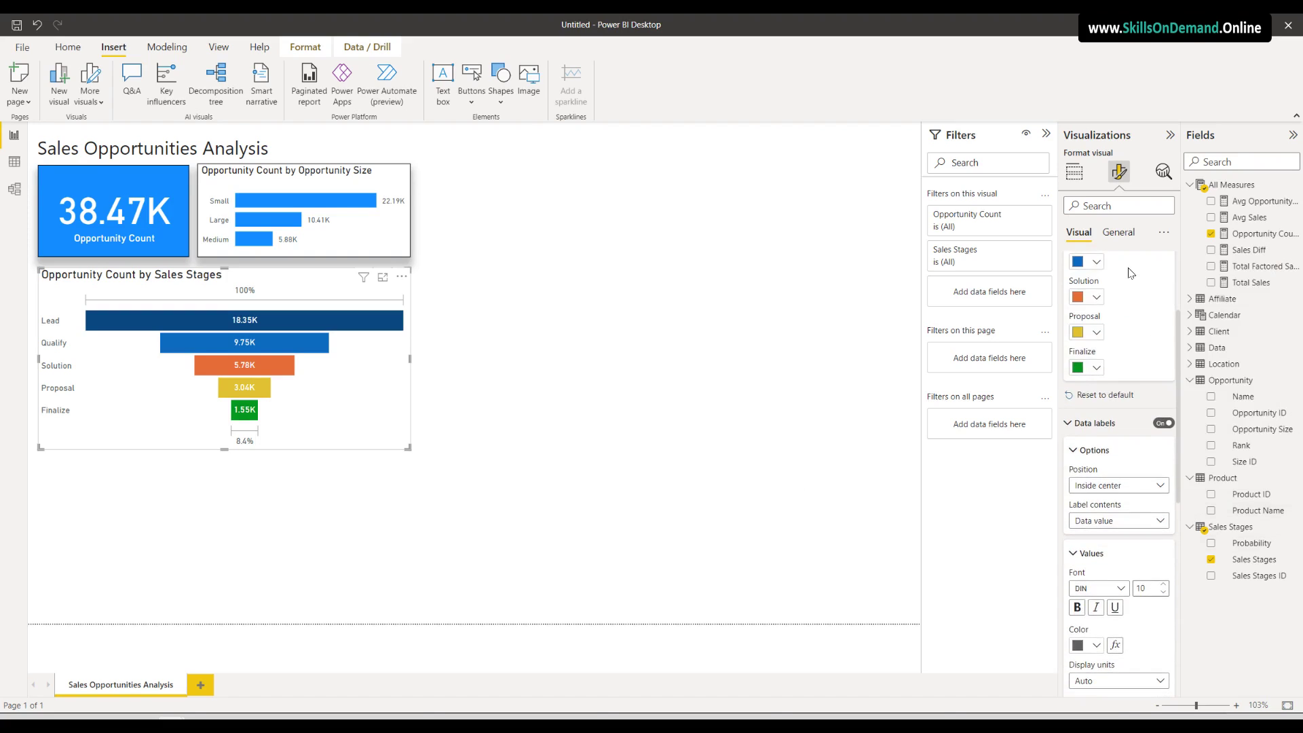
left_click(1119, 233)
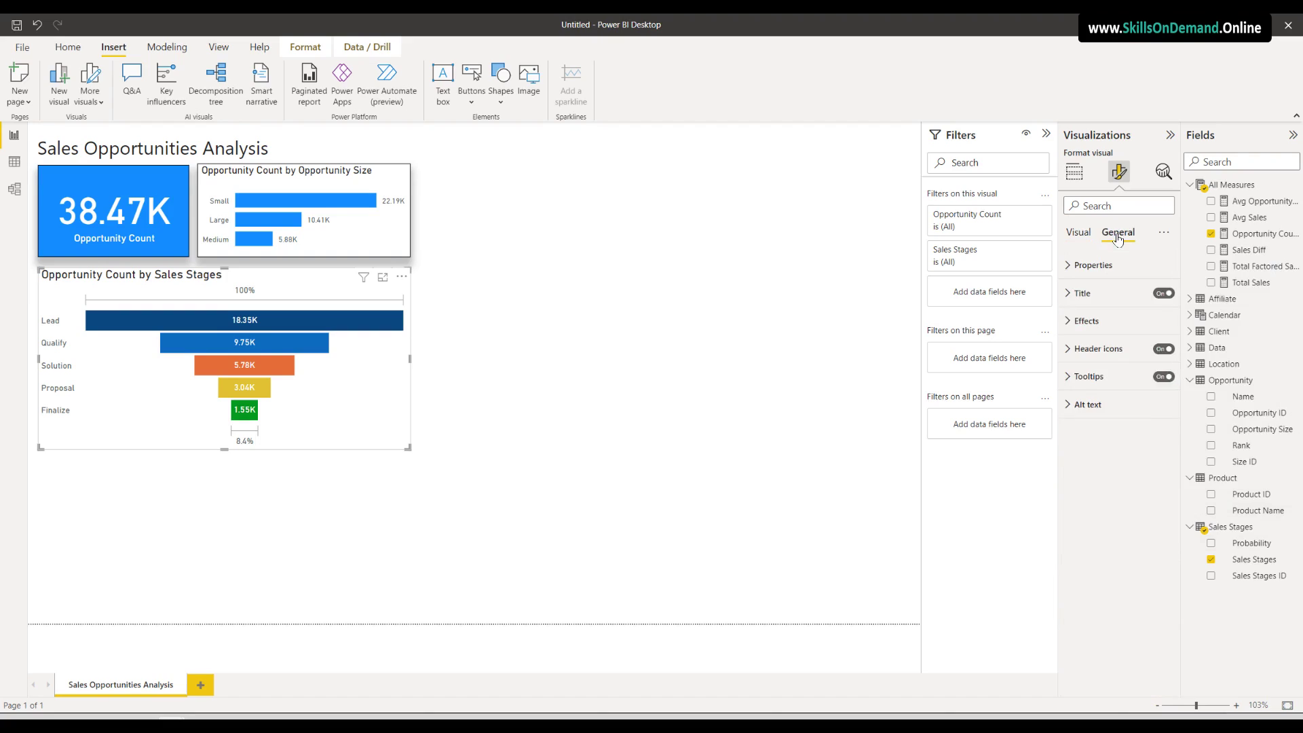
left_click(1090, 322)
left_click(1159, 491)
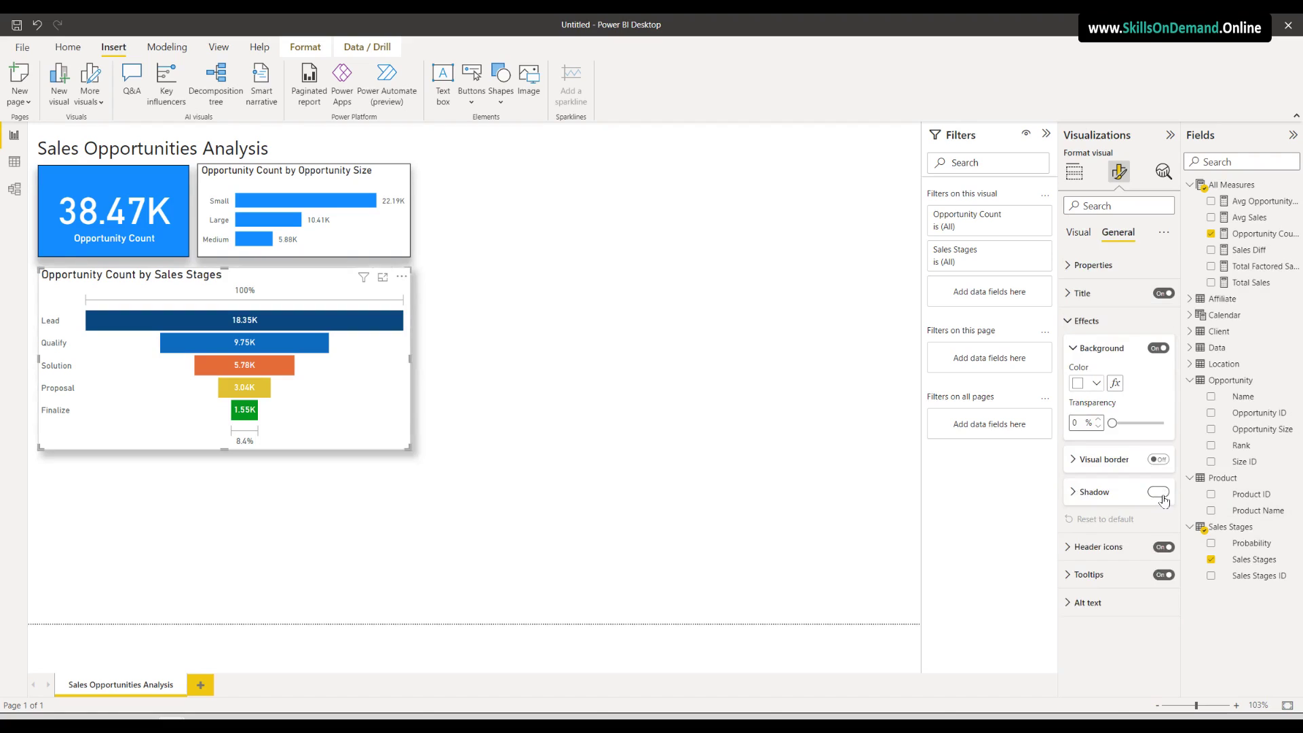
left_click(1115, 496)
left_click(1105, 598)
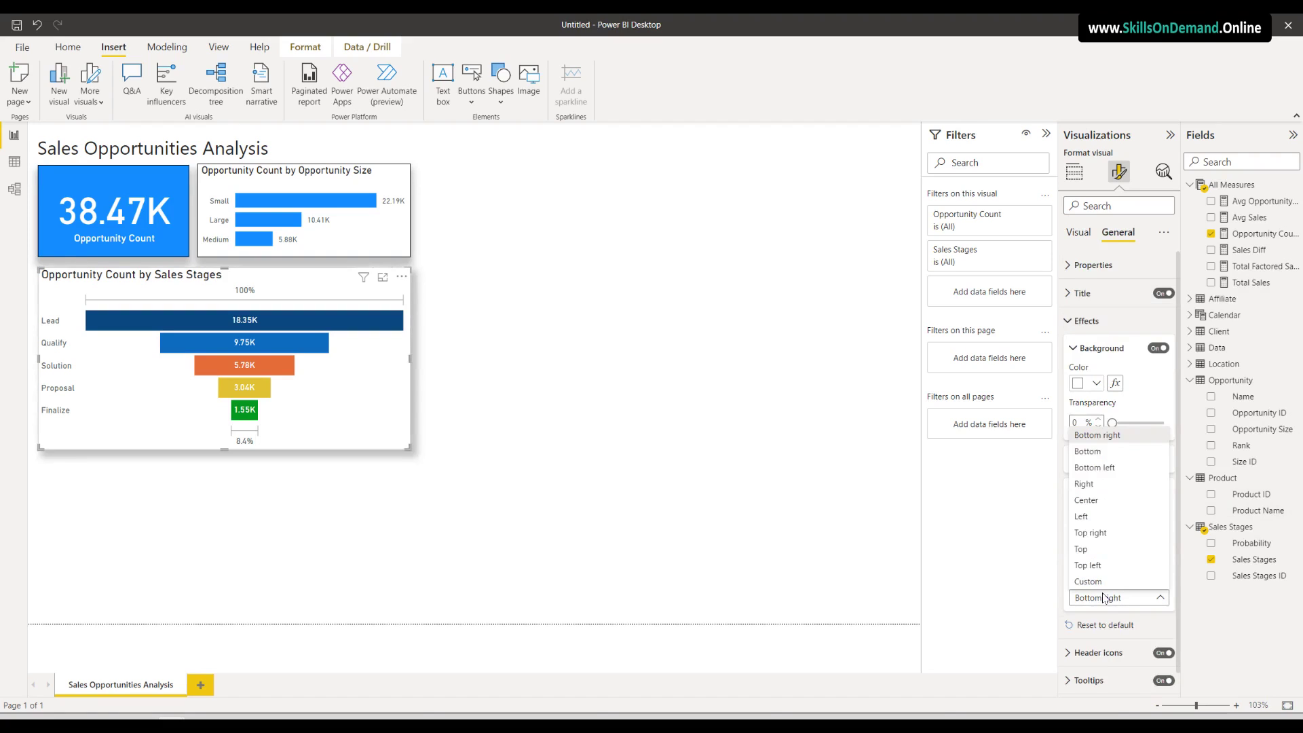
left_click(1096, 452)
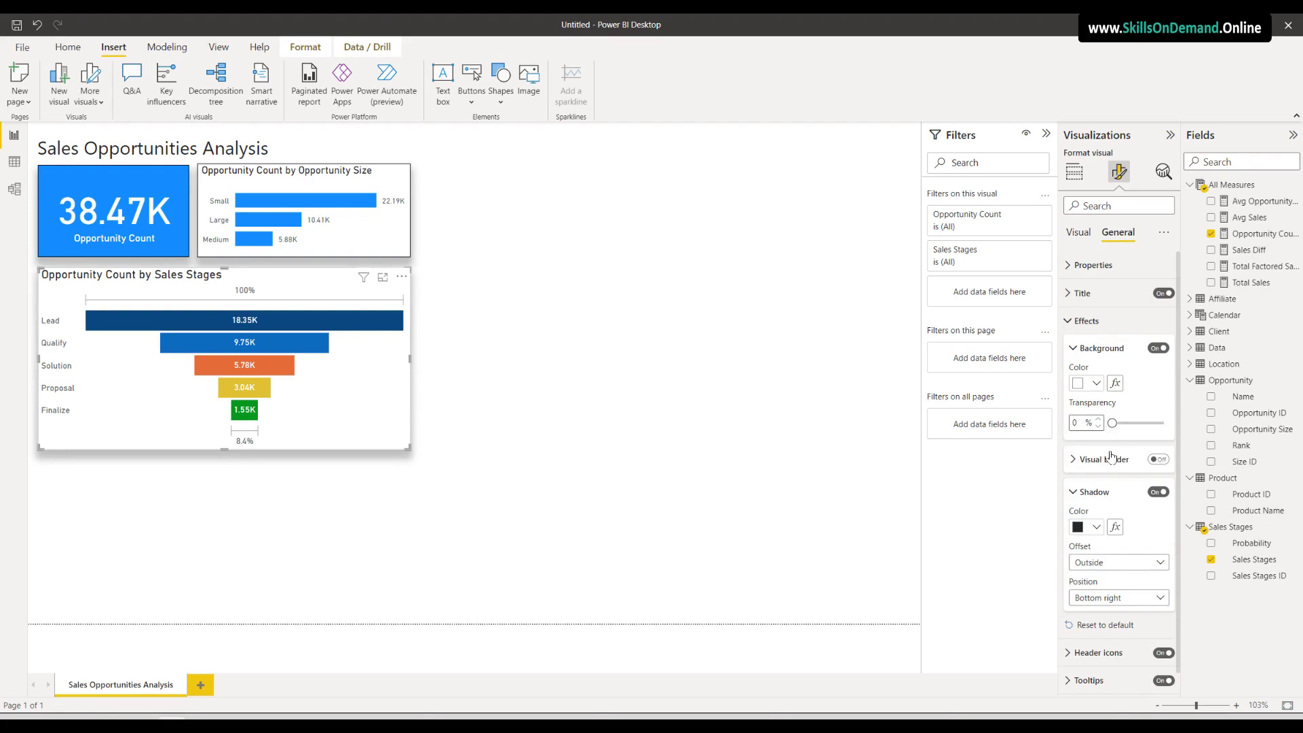
Turn on the funnel's visual border and keep its colour black
left_click(1159, 459)
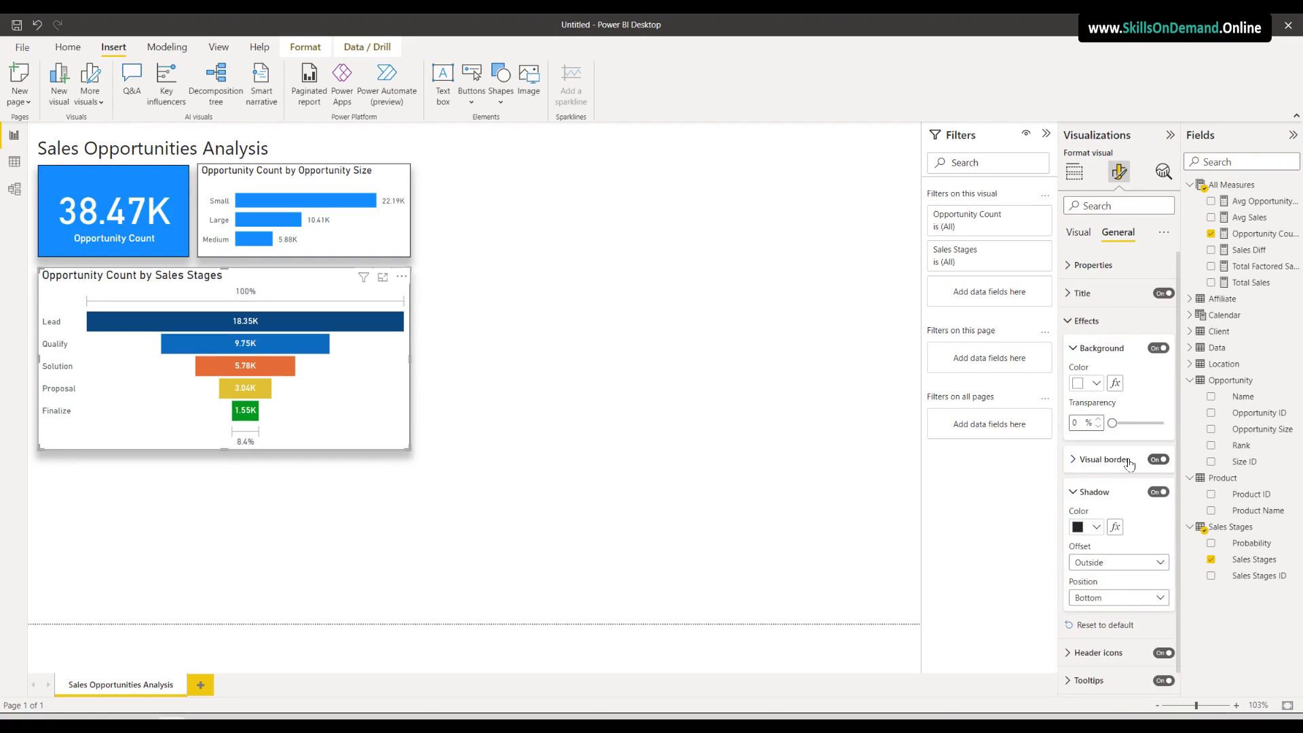
left_click(1128, 461)
left_click(1096, 494)
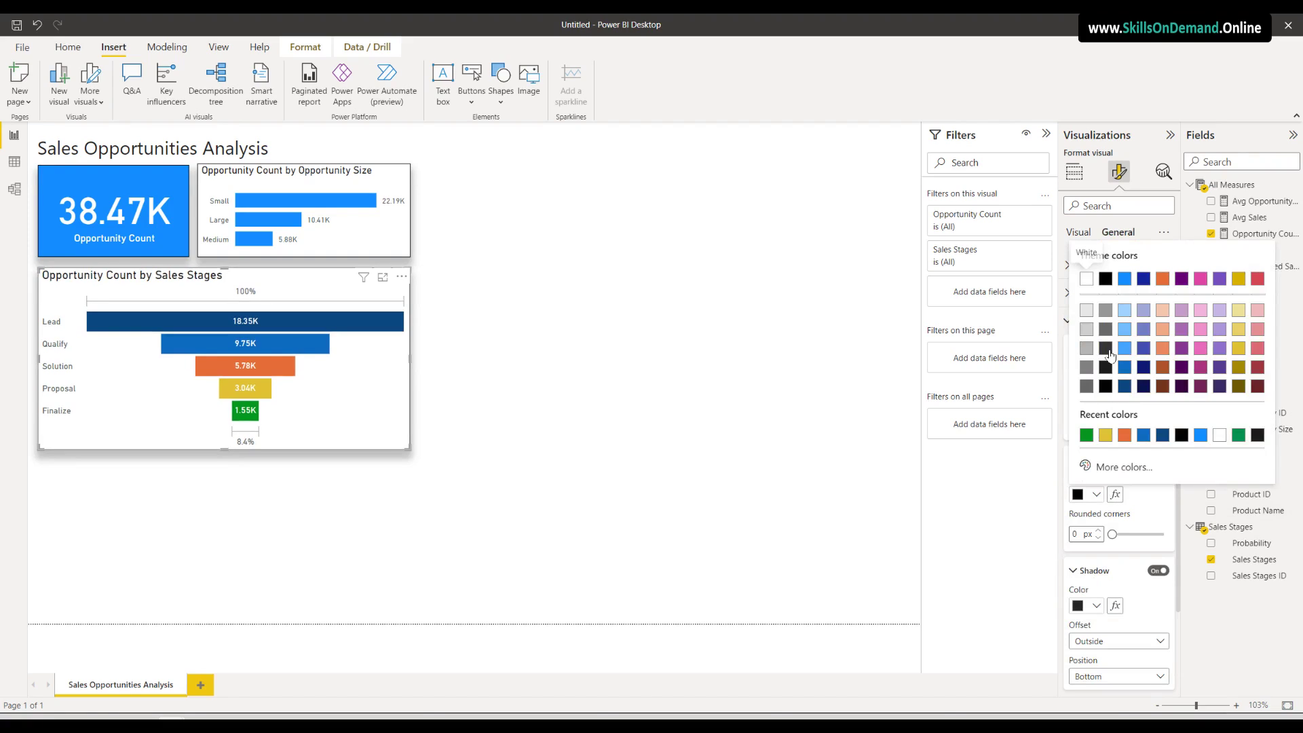
left_click(1104, 281)
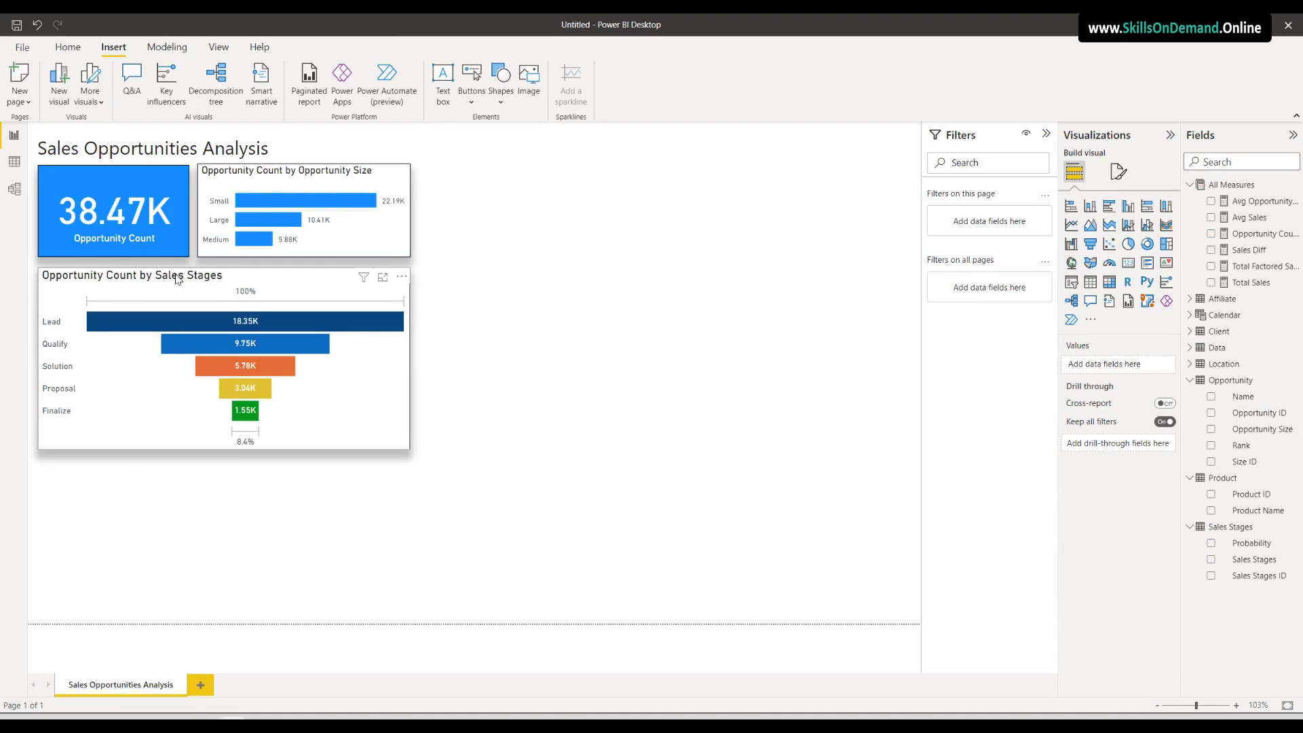
Reduce the funnel's title font size from 14 to 12
left_click(338, 292)
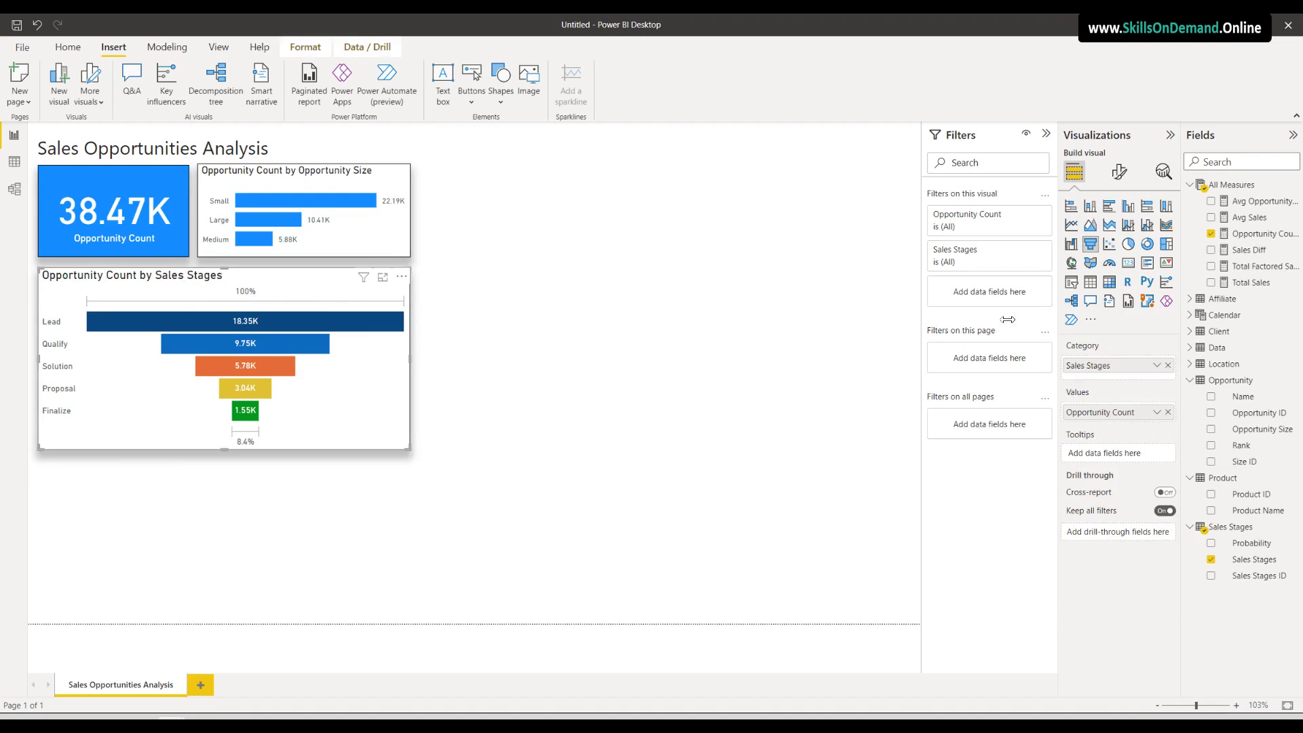
left_click(1119, 172)
left_click(1121, 233)
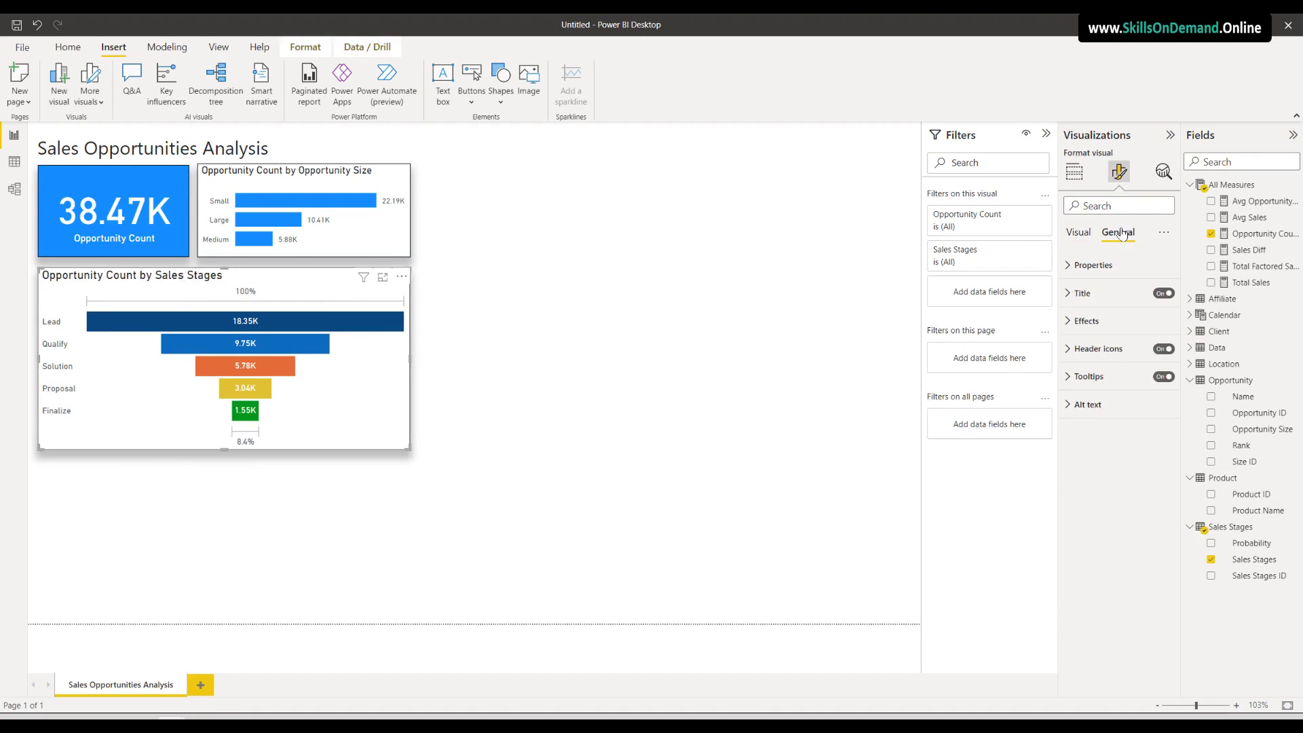
left_click(1083, 293)
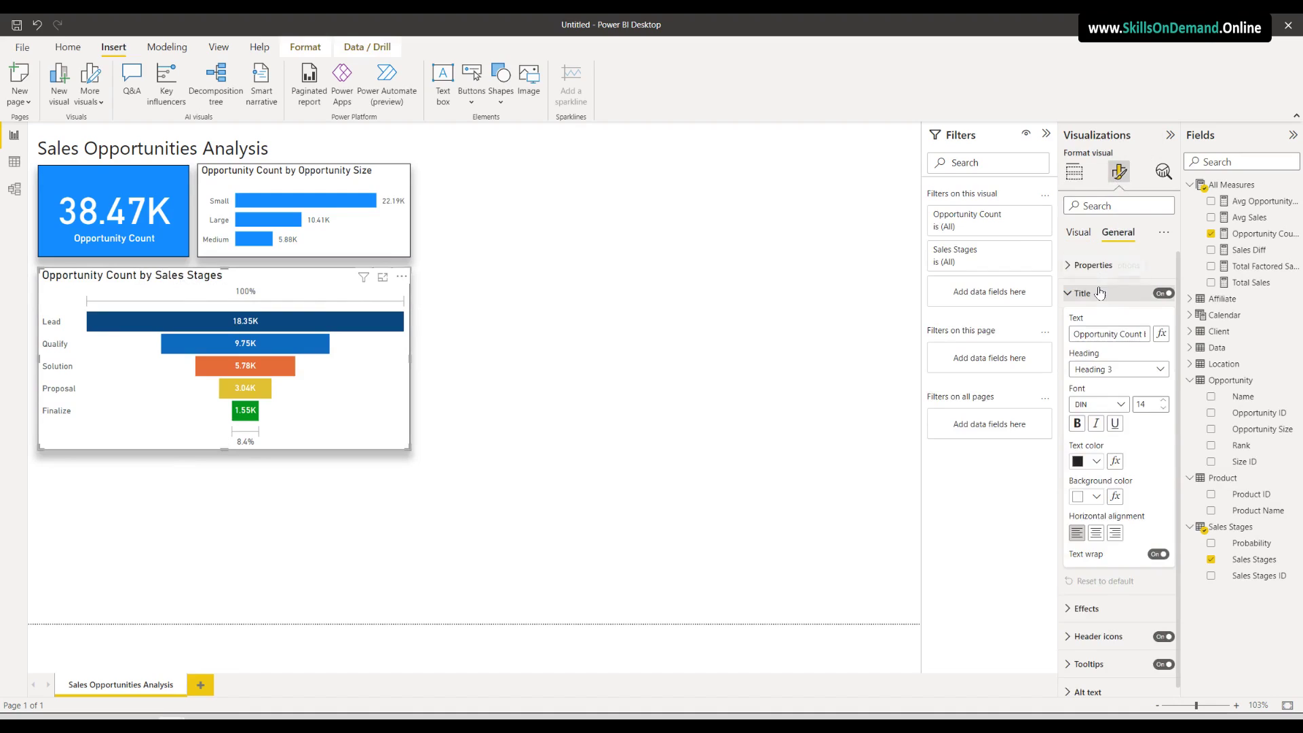
left_click(1164, 408)
left_click(1164, 408)
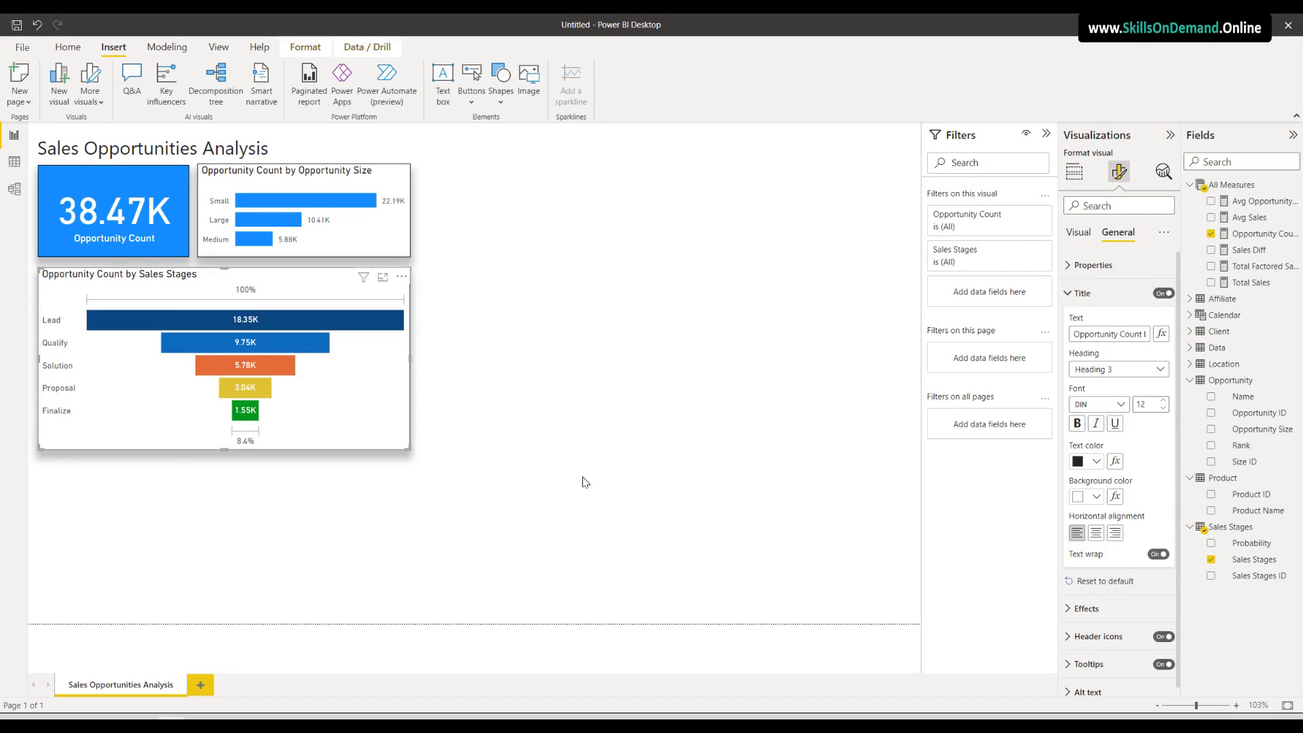
left_click(346, 535)
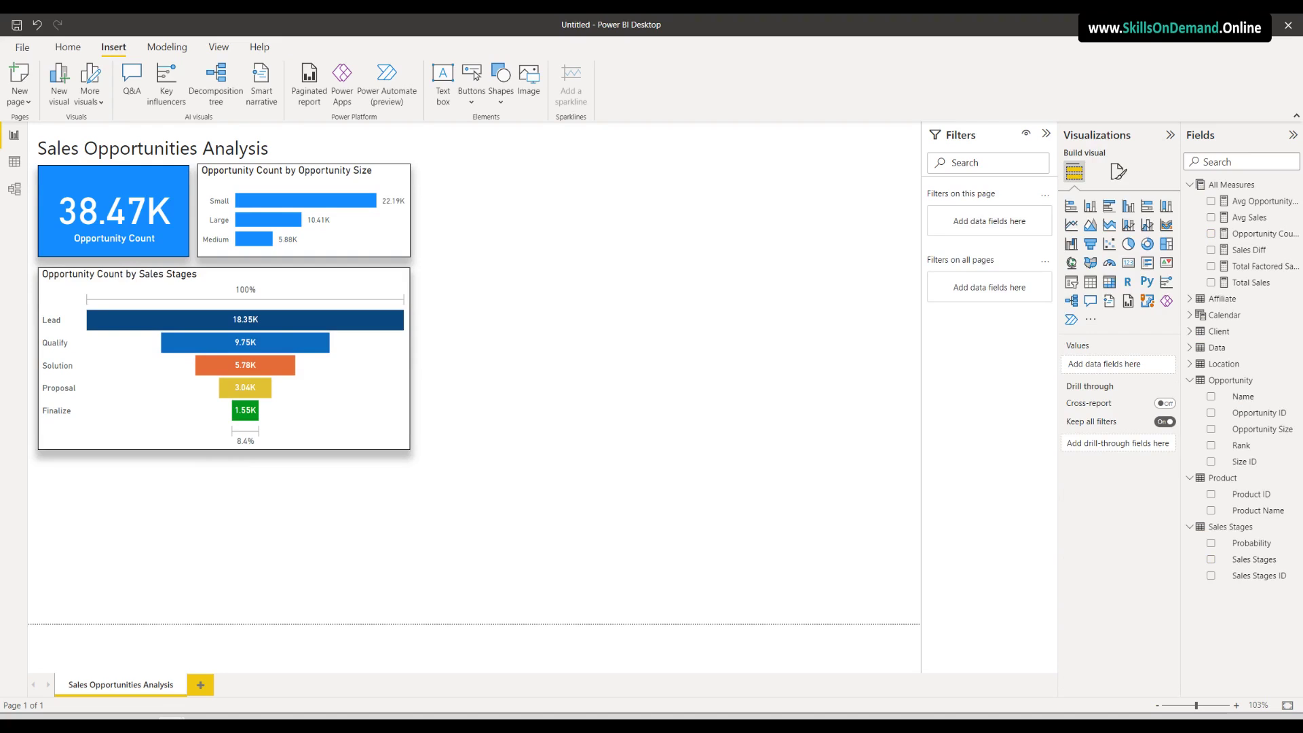
Duplicate the funnel below the original and remove its Opportunity Count and Sales Stages fields
left_click(111, 432)
key("ctrl+c")
key("ctrl+v")
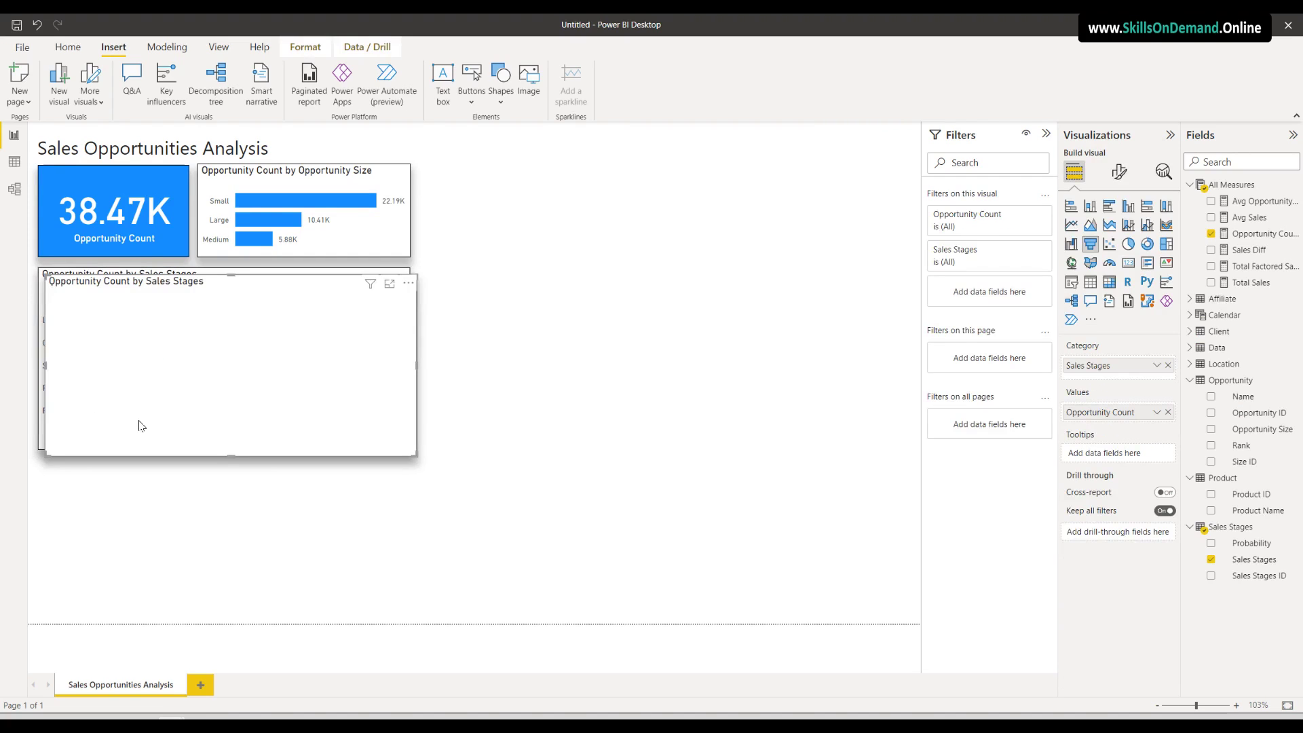
left_click_drag(140, 425, 169, 579)
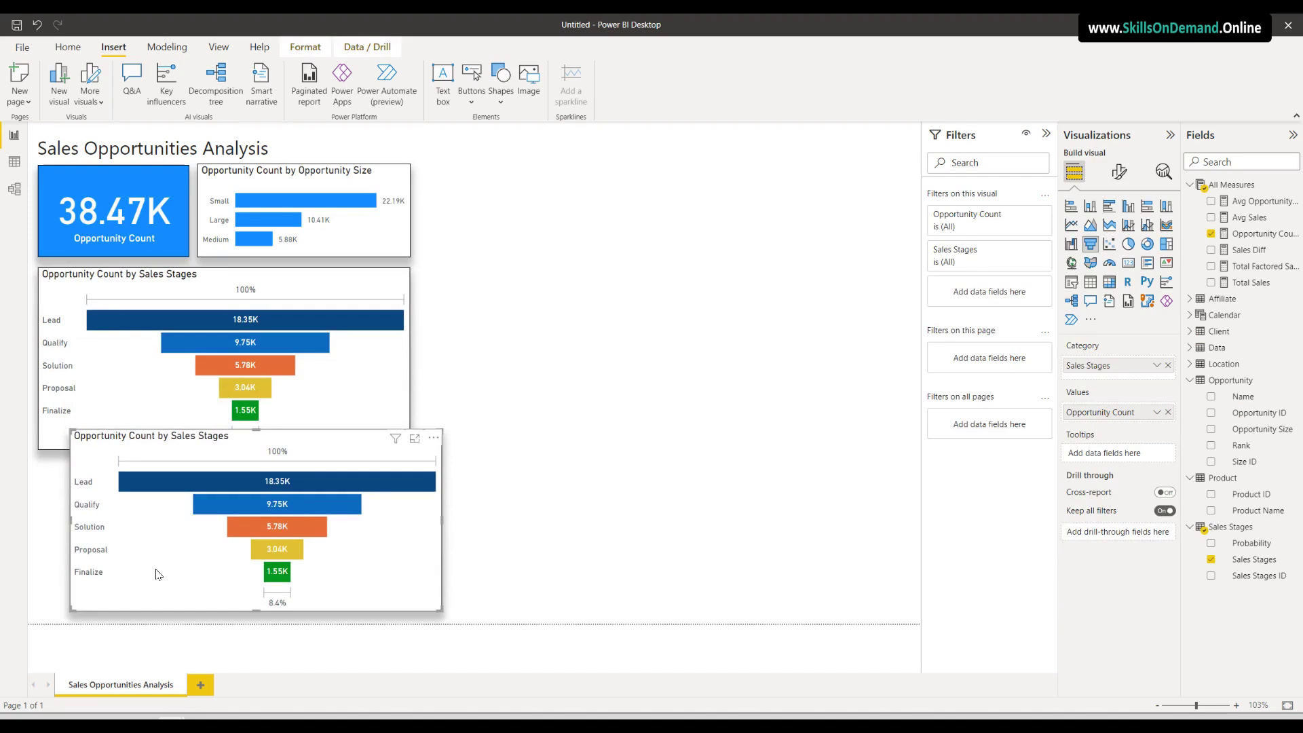
left_click(1168, 412)
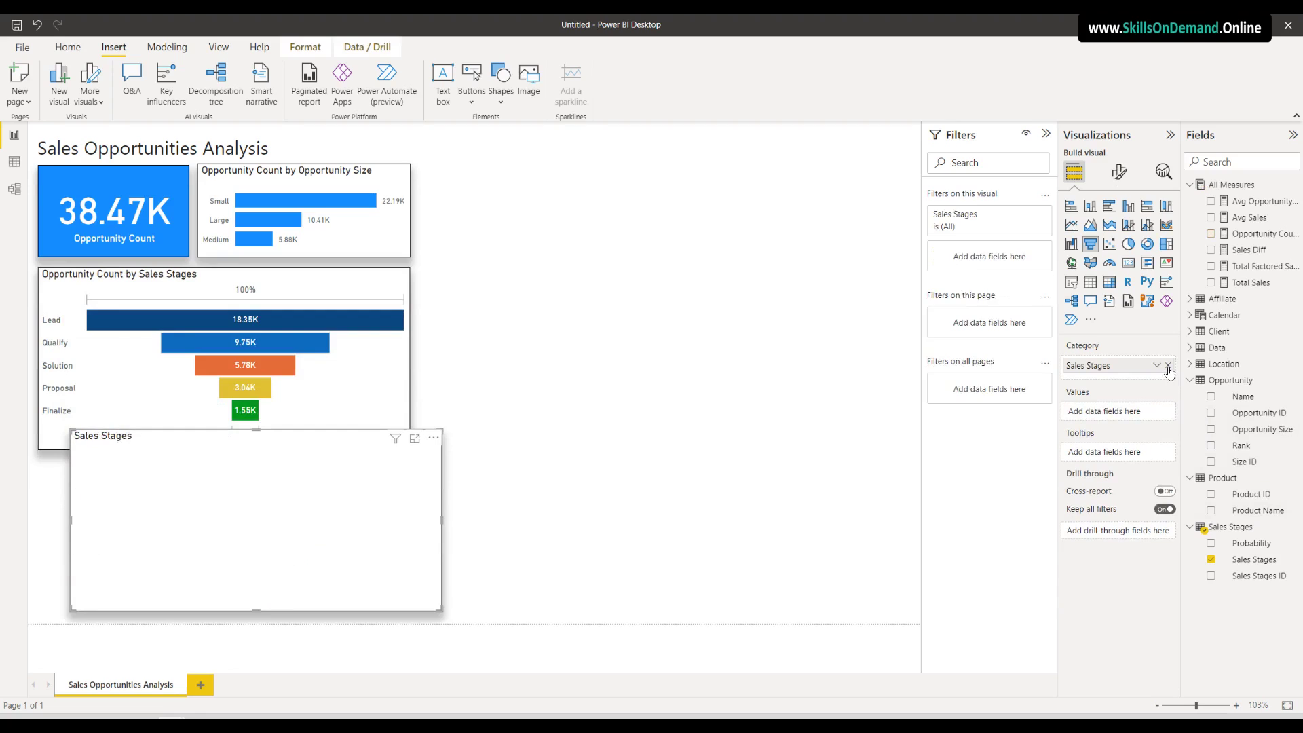
left_click(1169, 366)
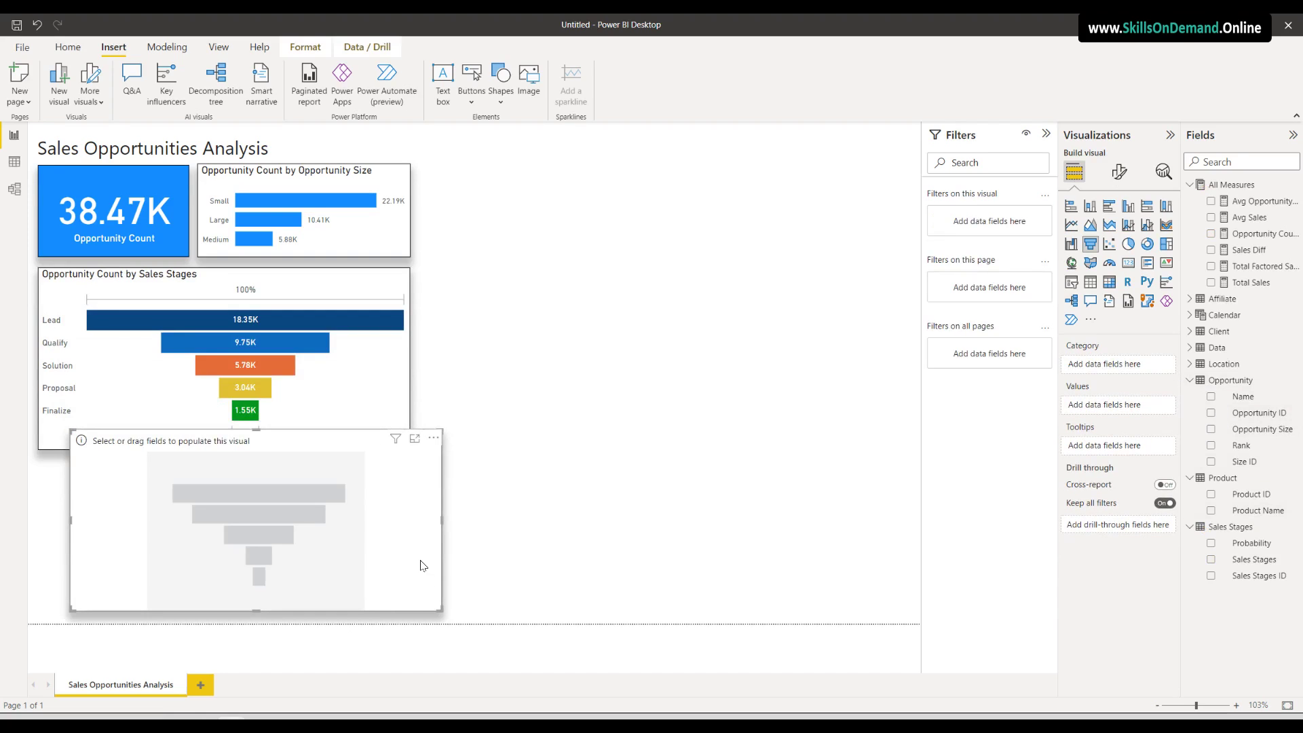
Make the copy an area chart with Product Name on X-axis, Opportunity Count on Y-axis
left_click(1091, 226)
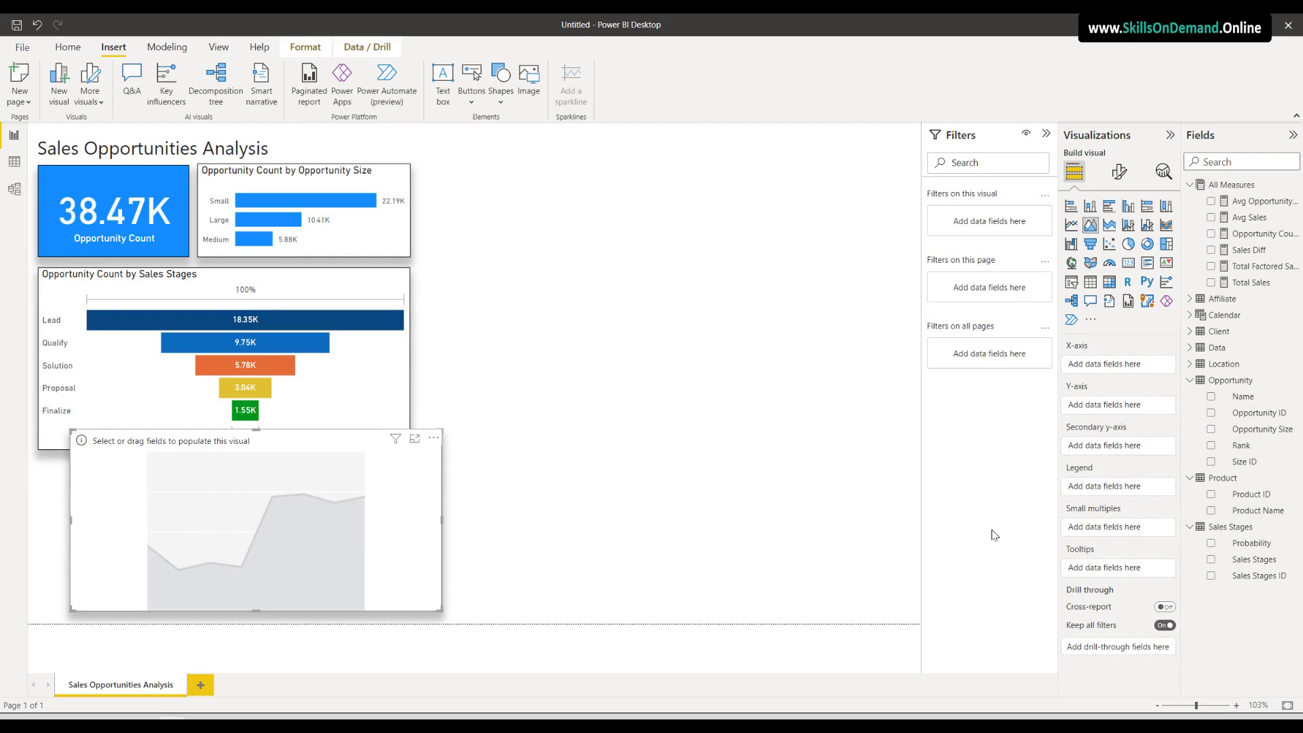
left_click_drag(1260, 514, 1122, 367)
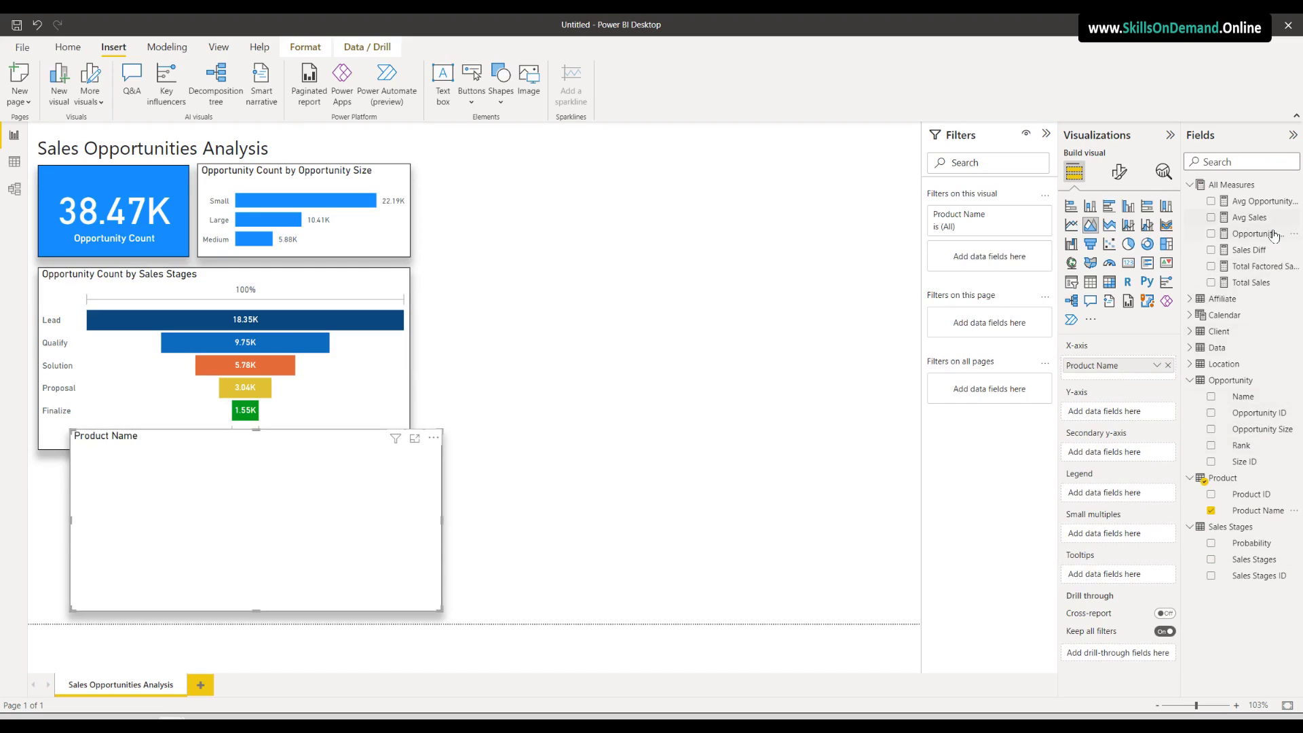
left_click_drag(1261, 234, 1141, 418)
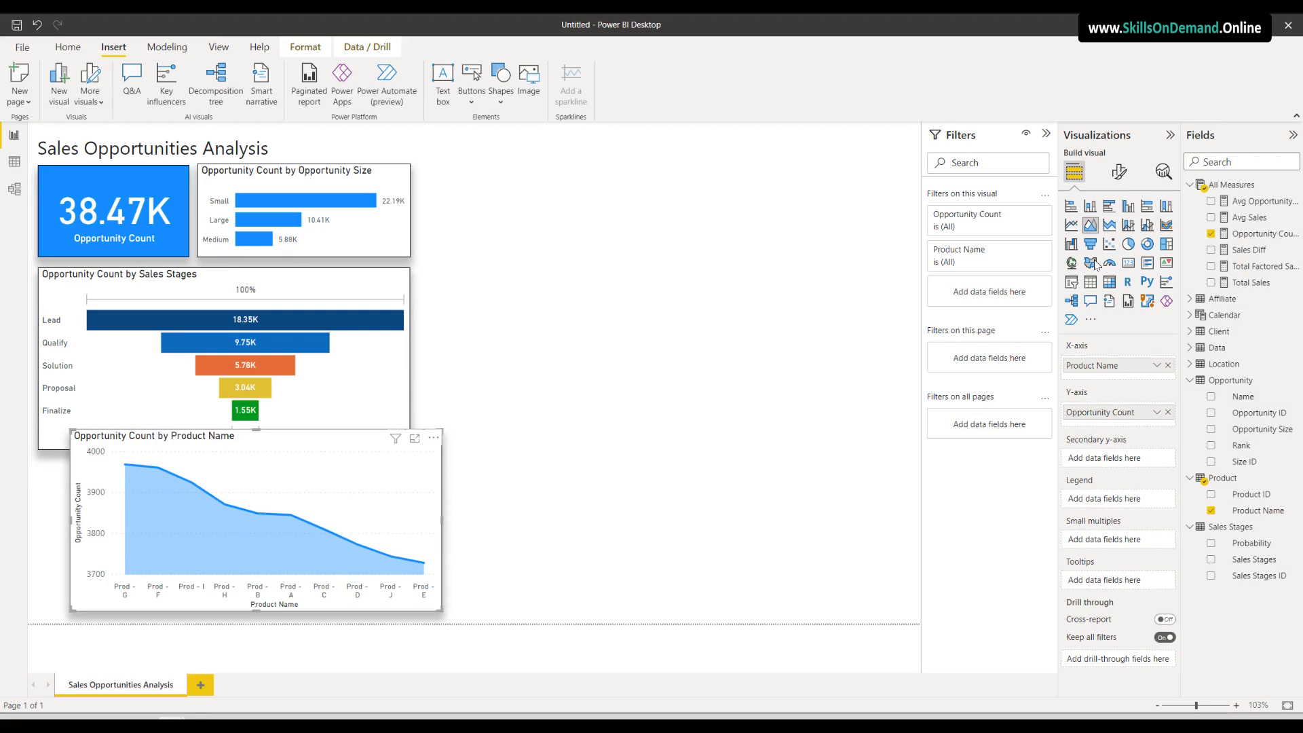
Turn on markers for the Opportunity Count by Product Name chart and colour them black
left_click(1120, 171)
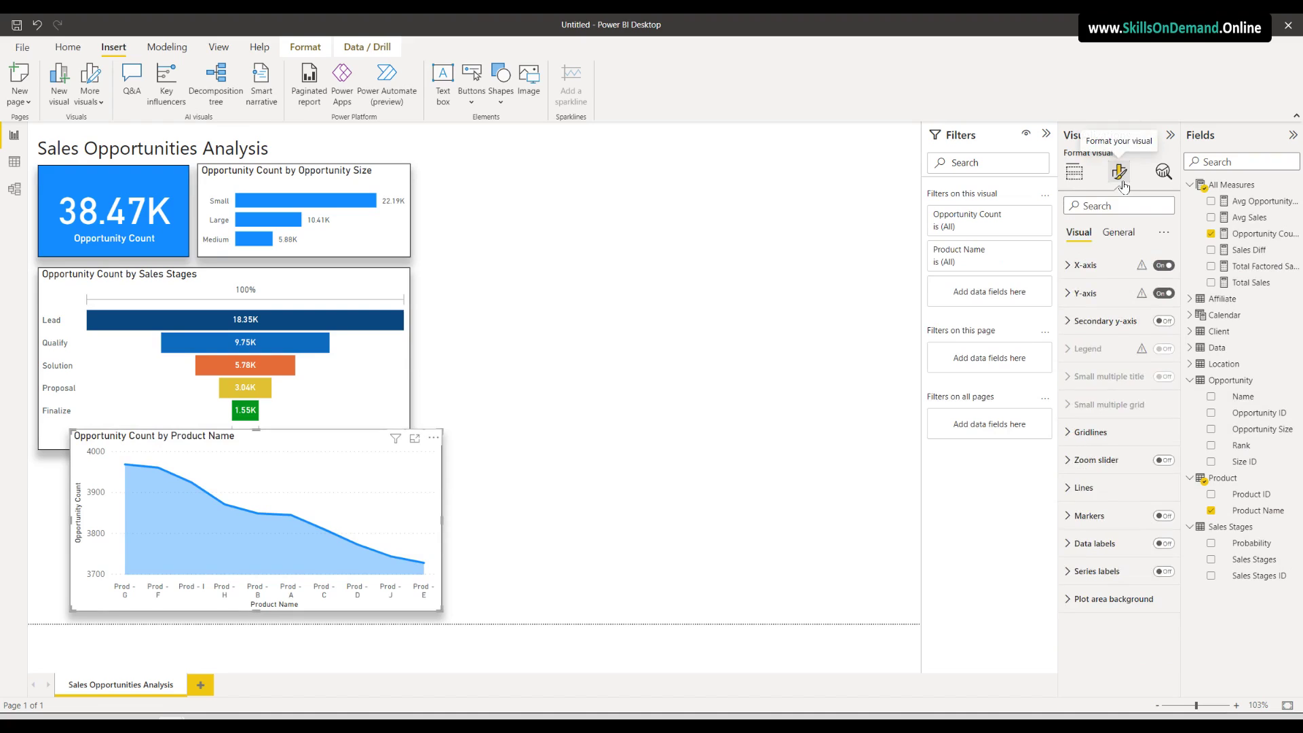
left_click(1100, 521)
left_click(1165, 516)
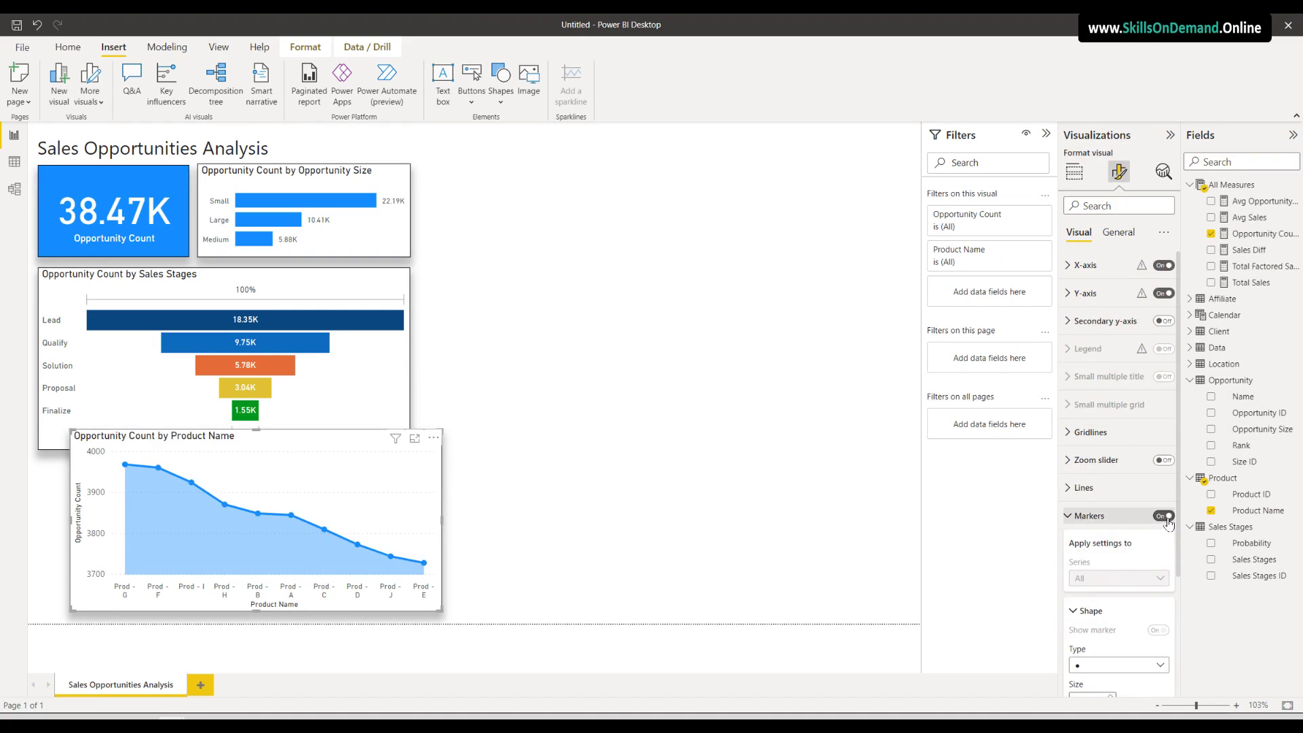
scroll(1140, 536, "down", 3)
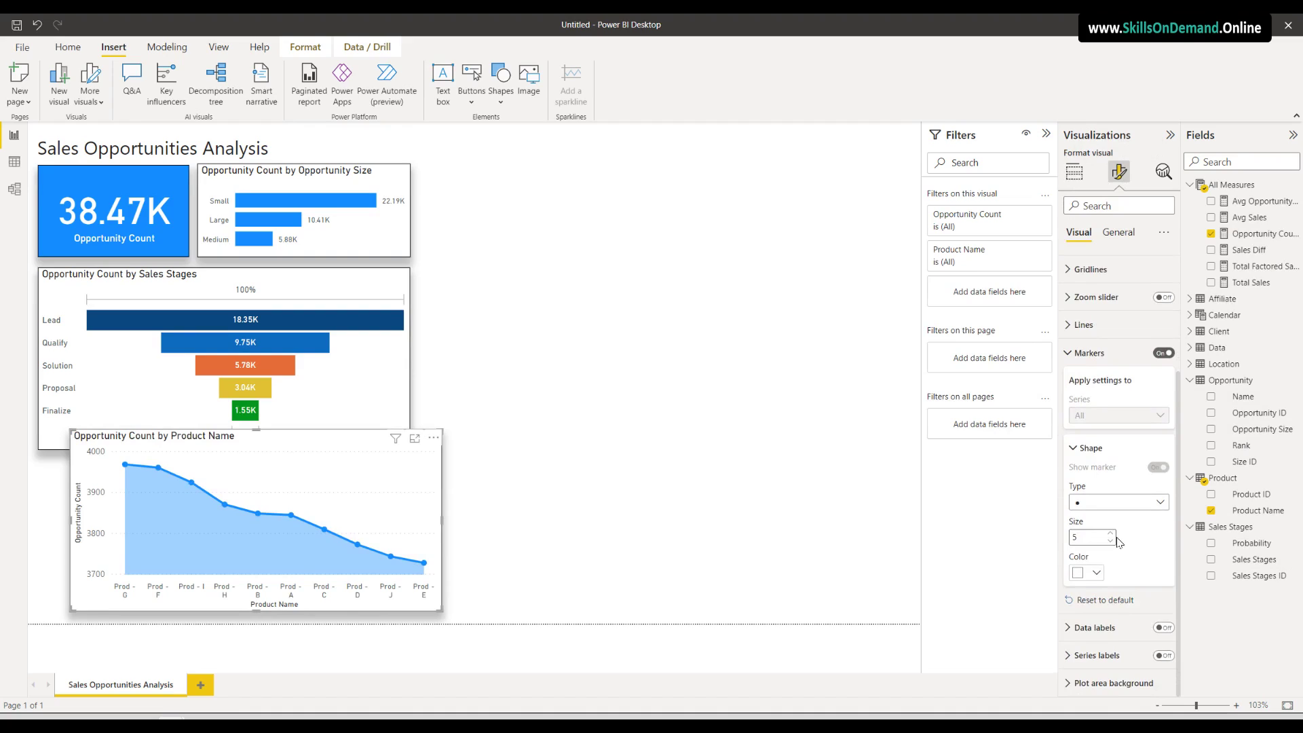
left_click(1096, 573)
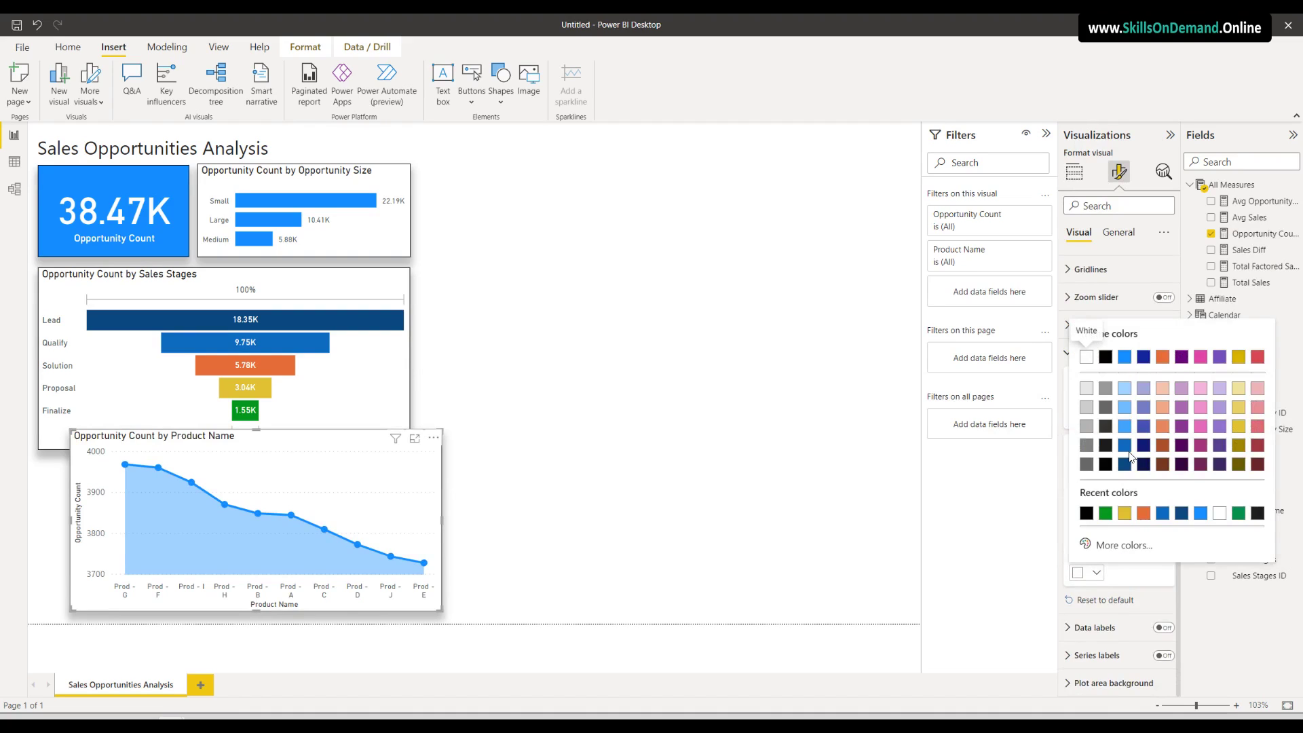
left_click(1106, 357)
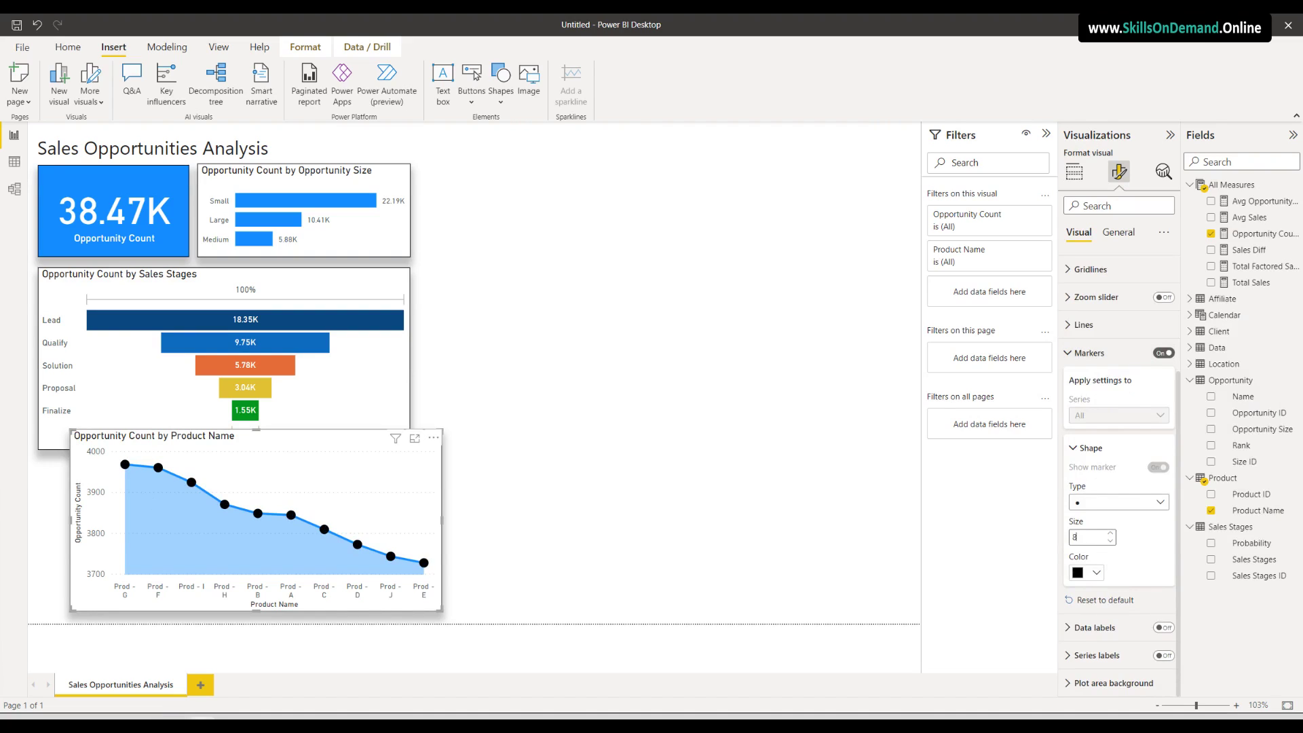
Show data labels with display units set to Thousands (e.g. 3.97K)
left_click(1164, 628)
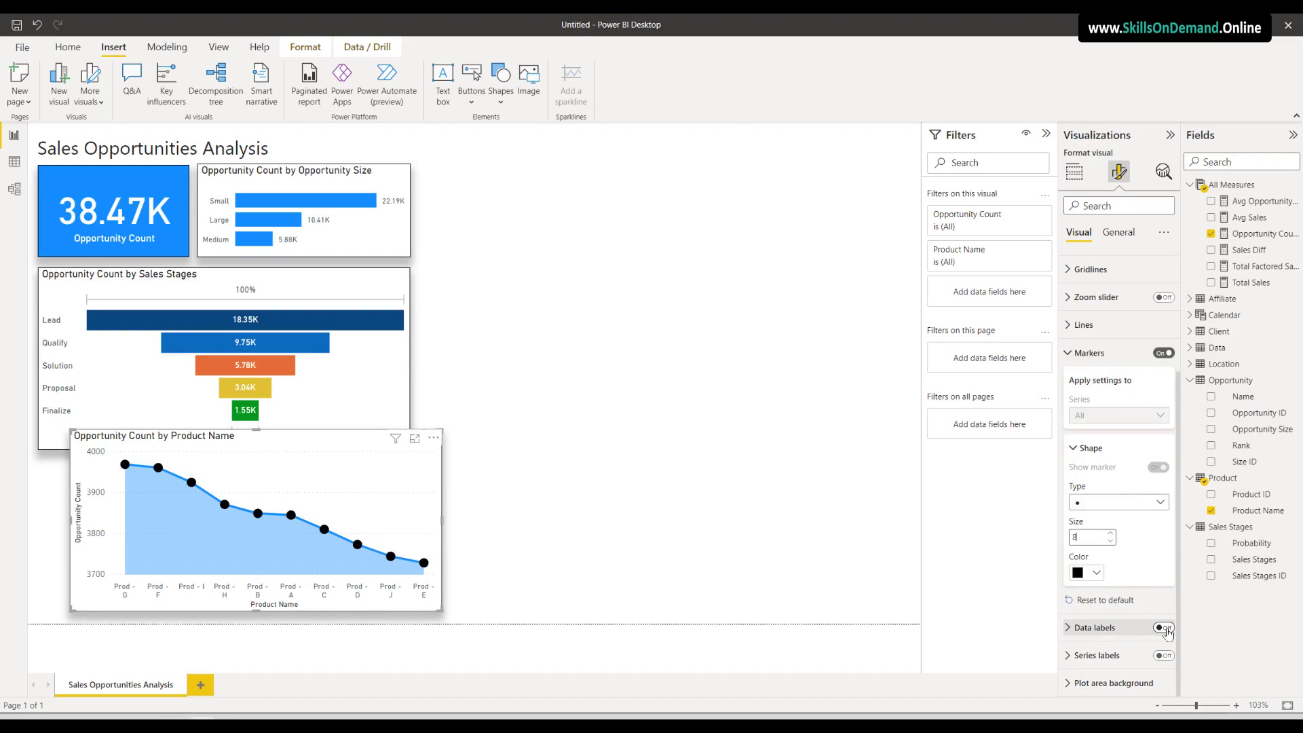
left_click(1093, 628)
scroll(1133, 671, "down", 3)
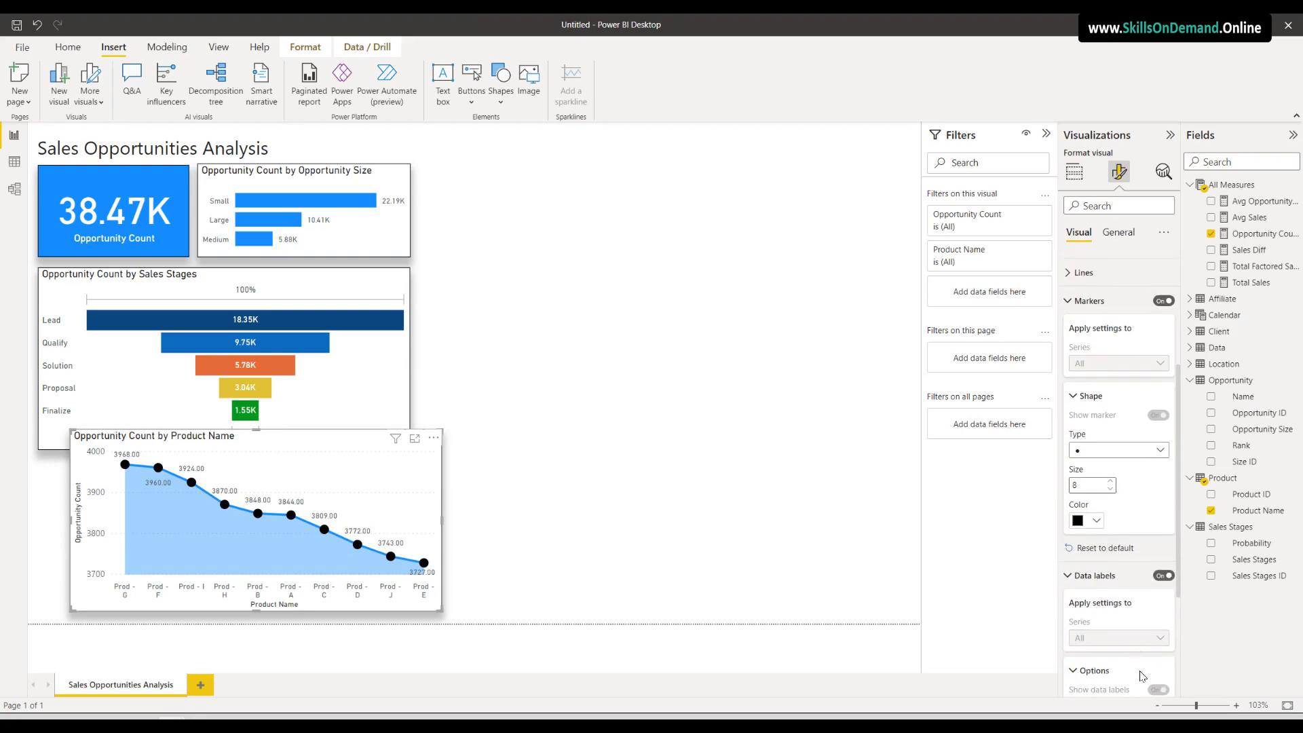
scroll(1123, 663, "down", 2)
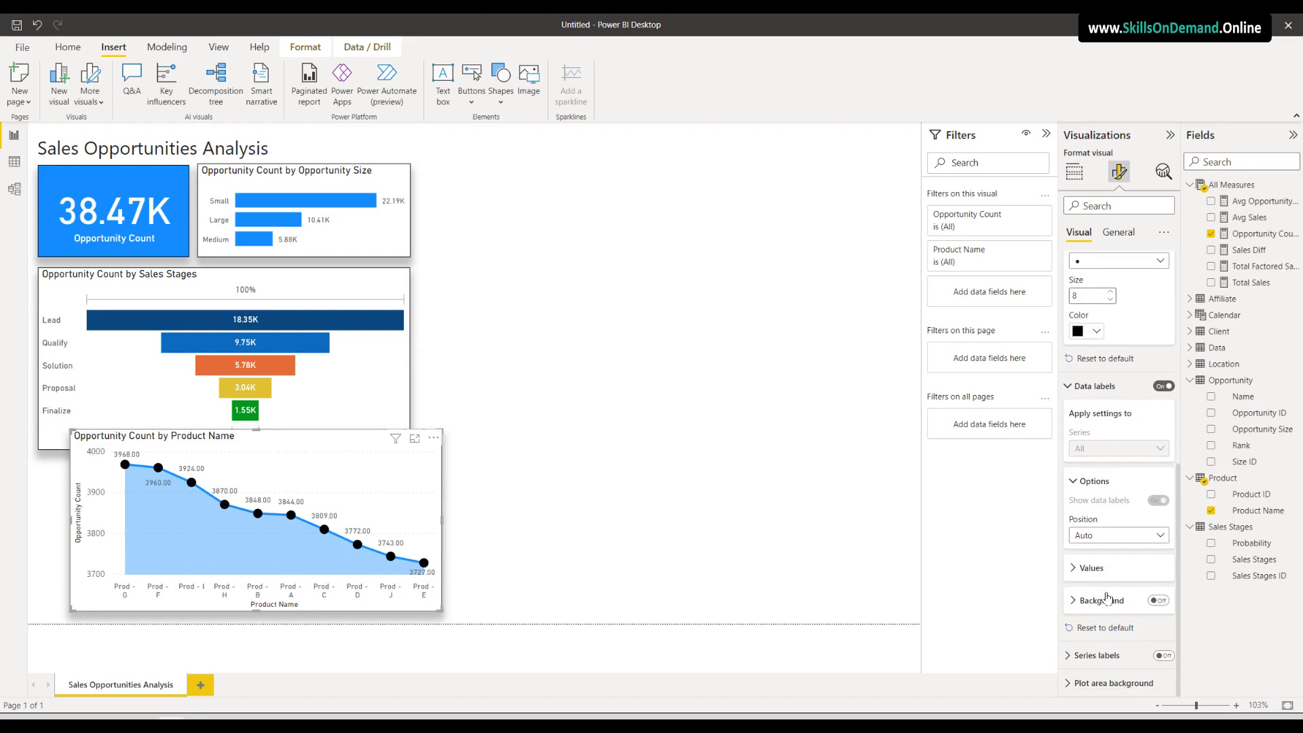
left_click(1103, 569)
scroll(1125, 648, "down", 3)
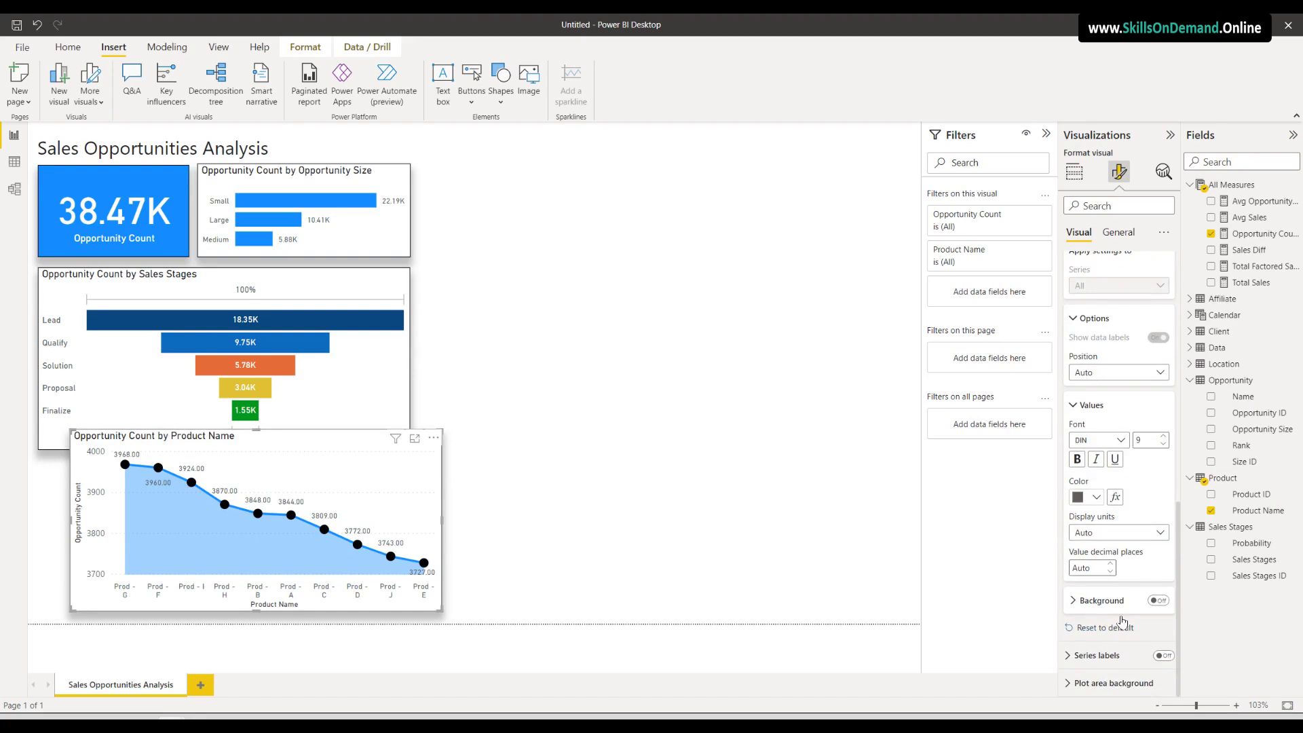
left_click(1103, 533)
left_click(1100, 581)
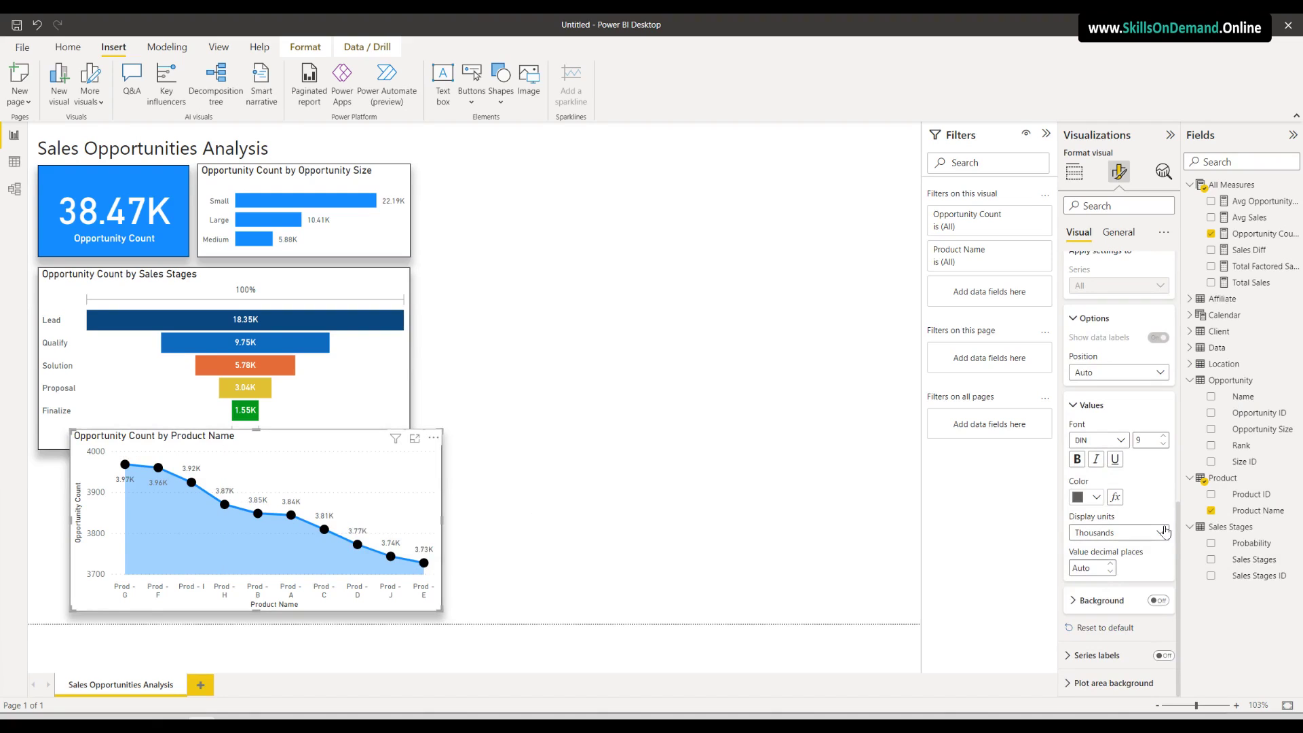
scroll(1153, 516, "up", 8)
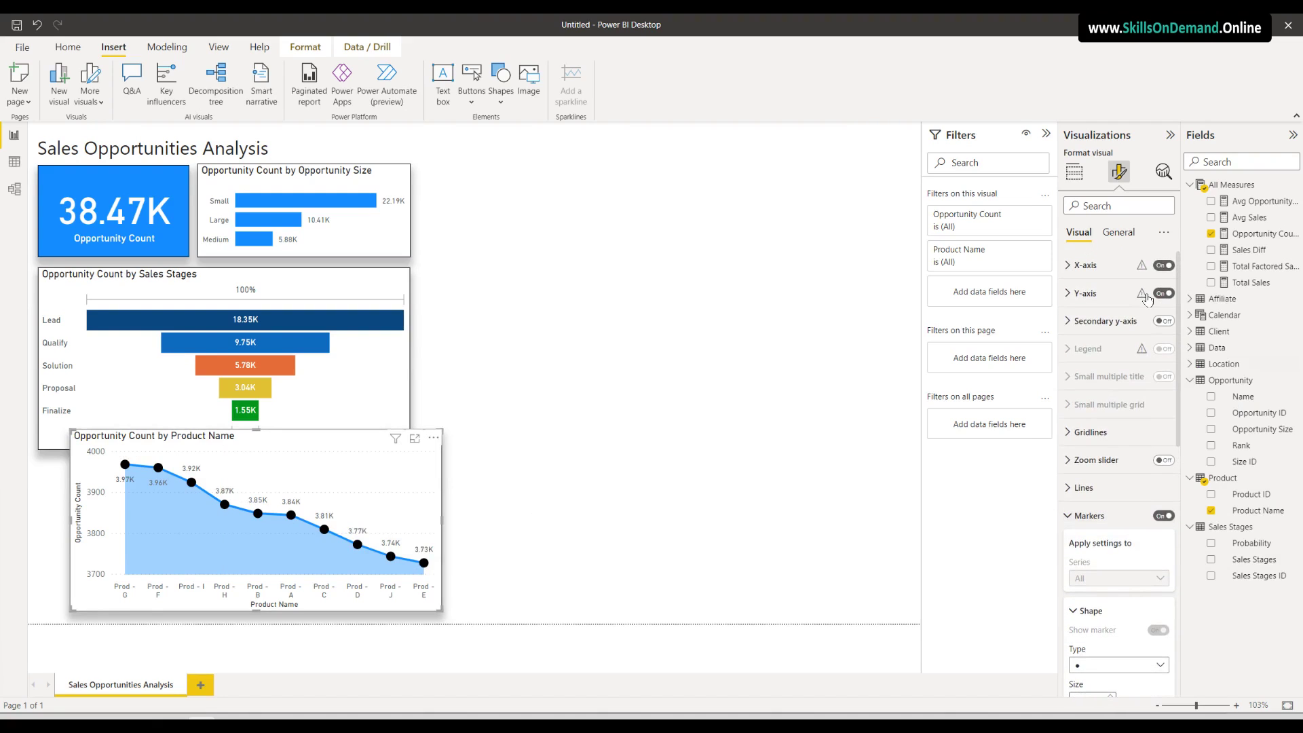
left_click(1095, 266)
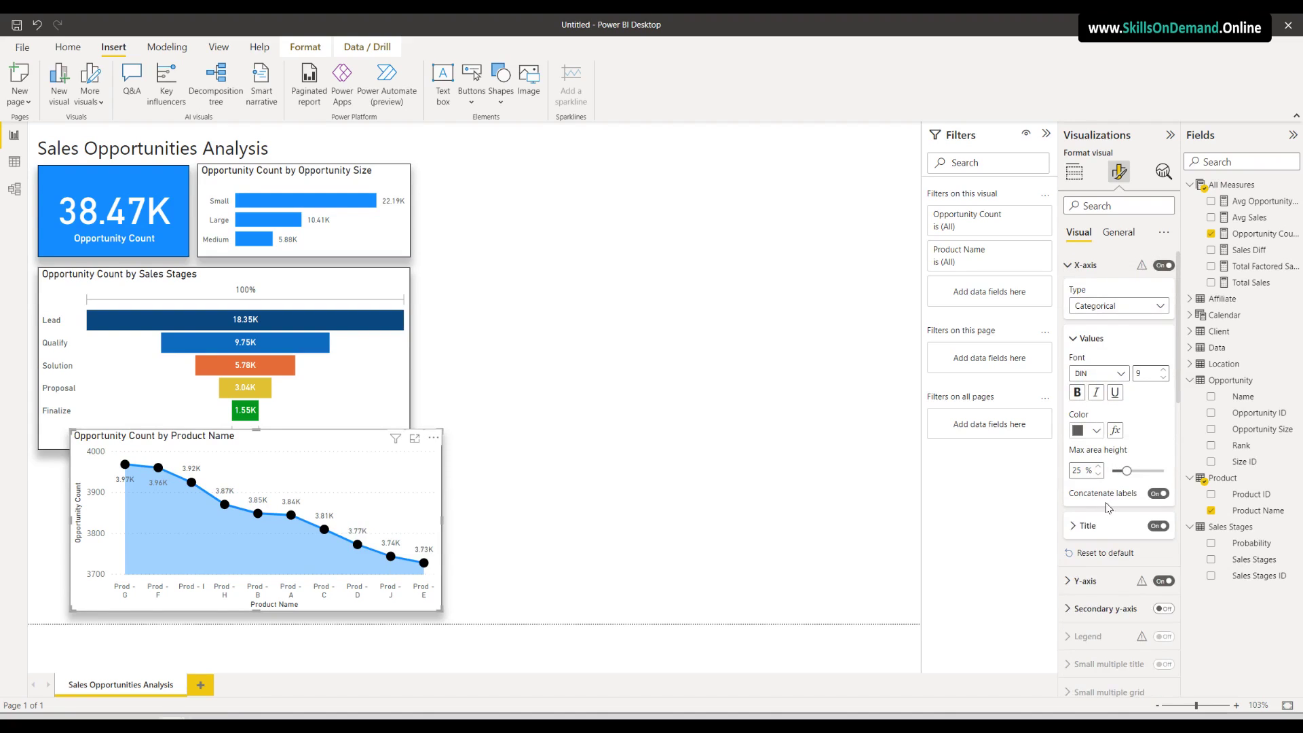
Turn off the X-axis Product Name and Y-axis Opportunity Count titles
left_click(1157, 526)
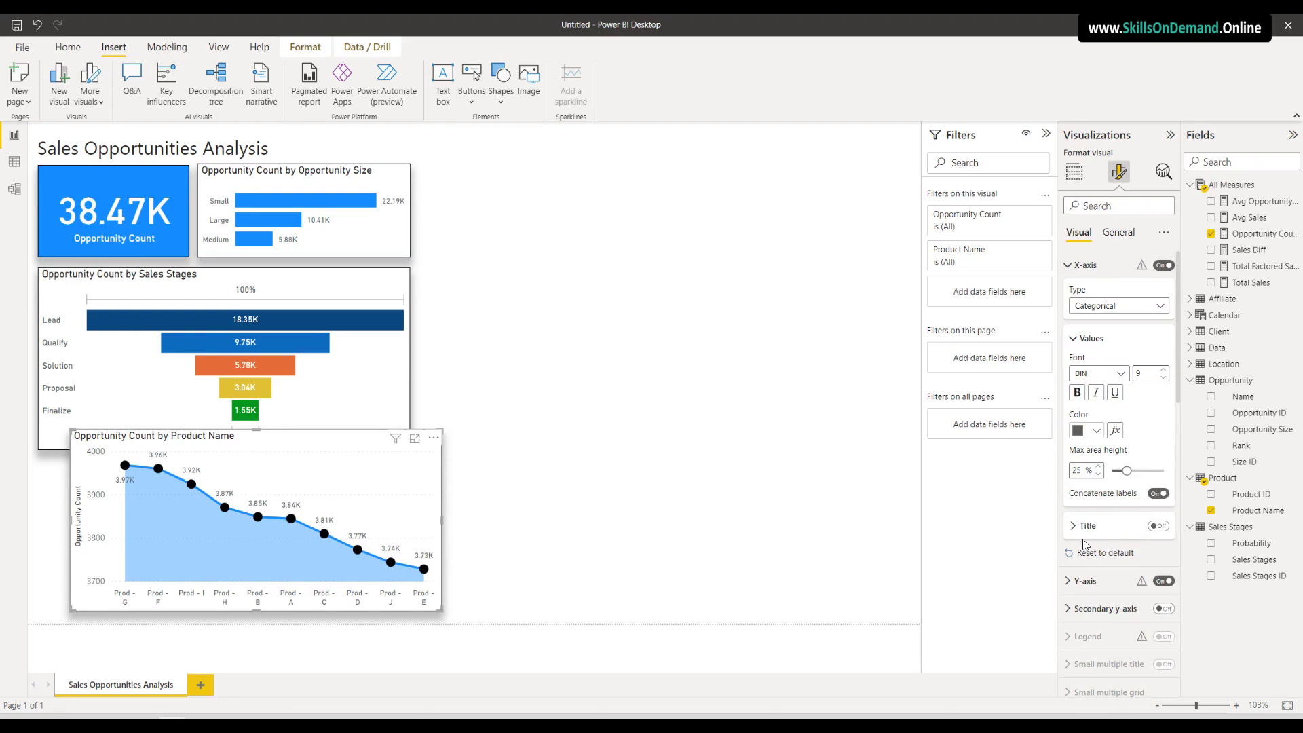
scroll(1095, 545, "down", 3)
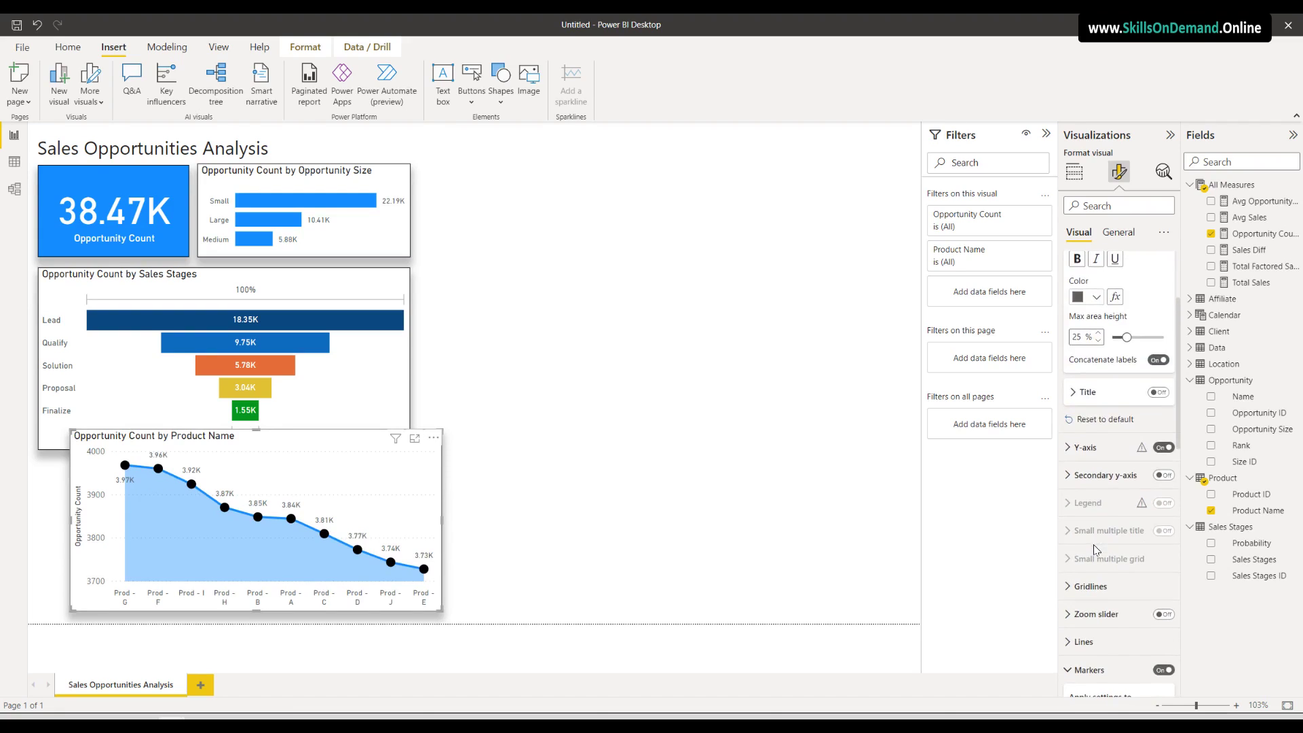
left_click(1098, 462)
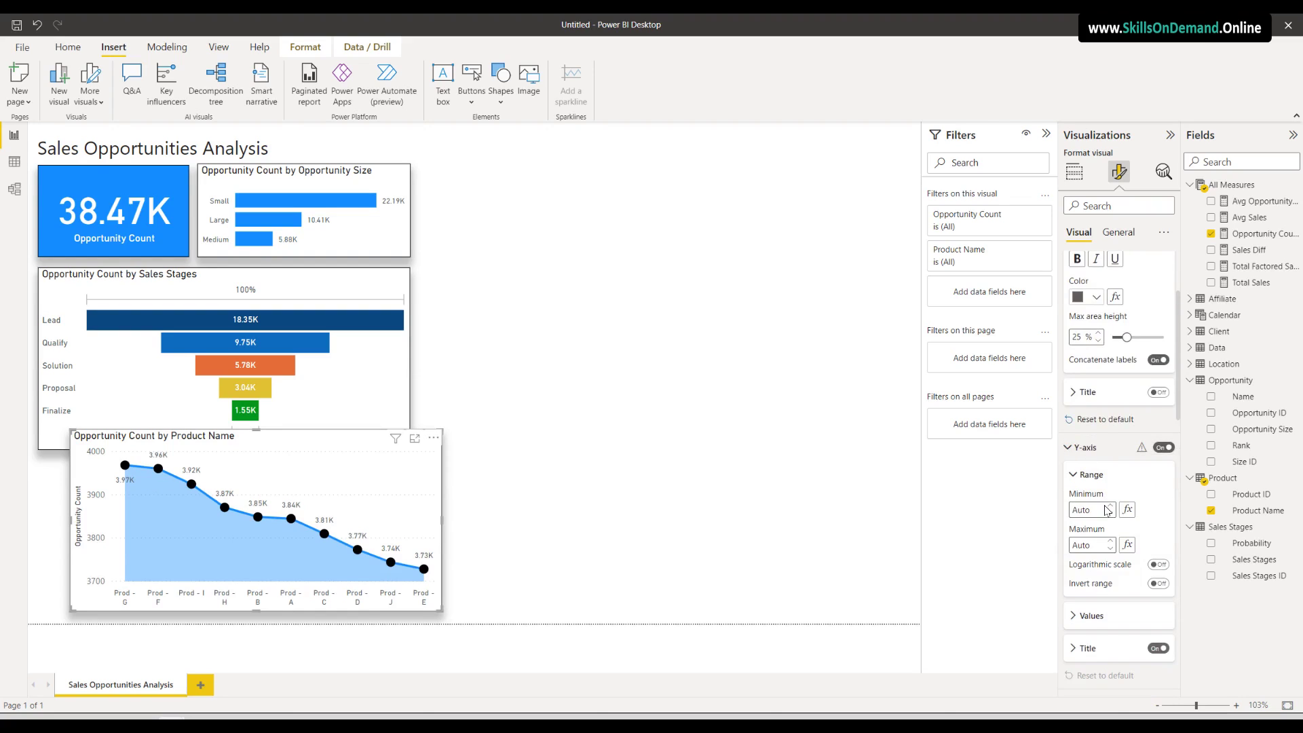
scroll(1099, 523, "down", 3)
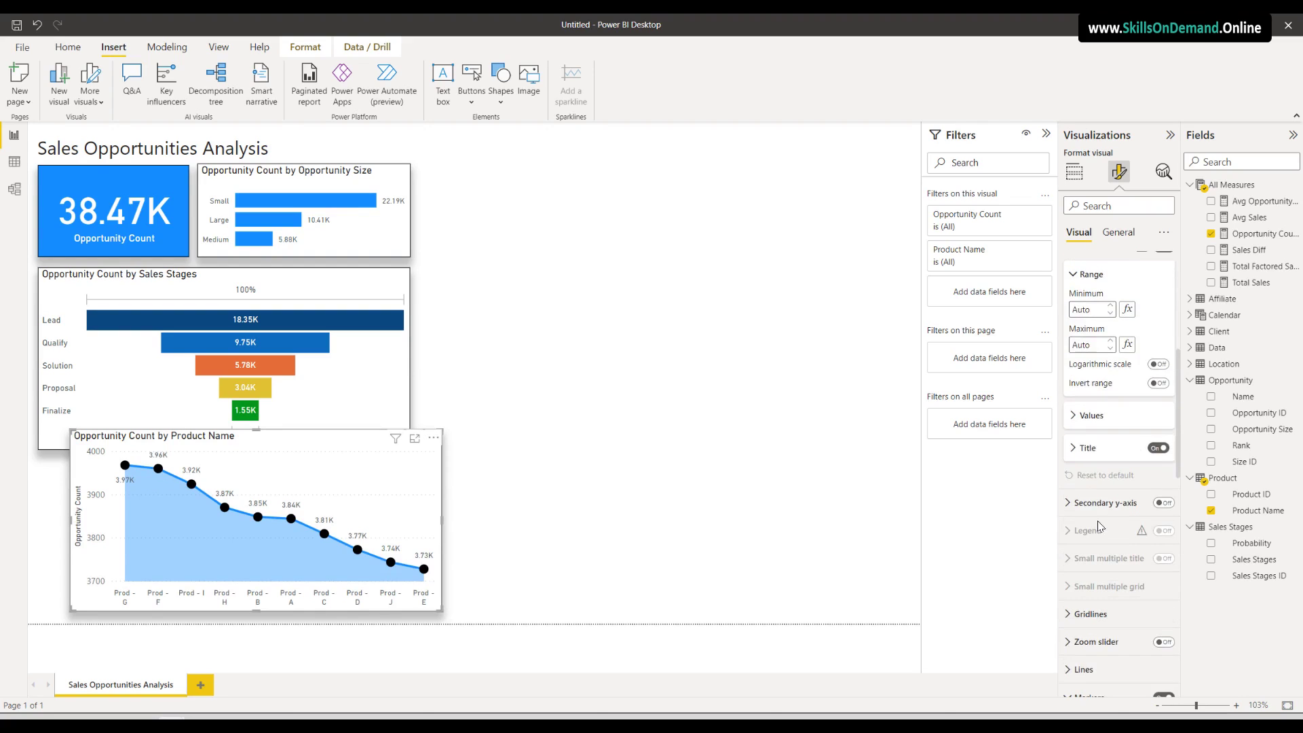
left_click(1159, 449)
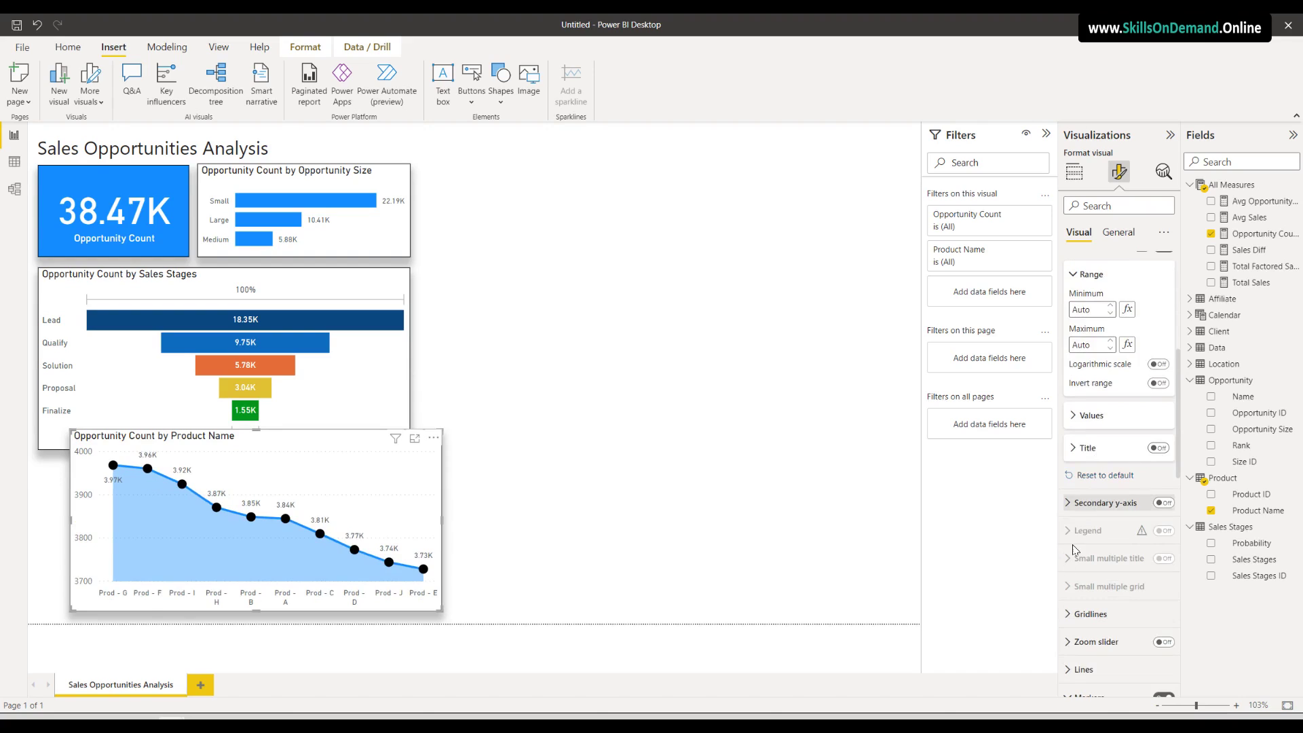
Set the Y-axis values font to DIN
mouse_move(1065, 581)
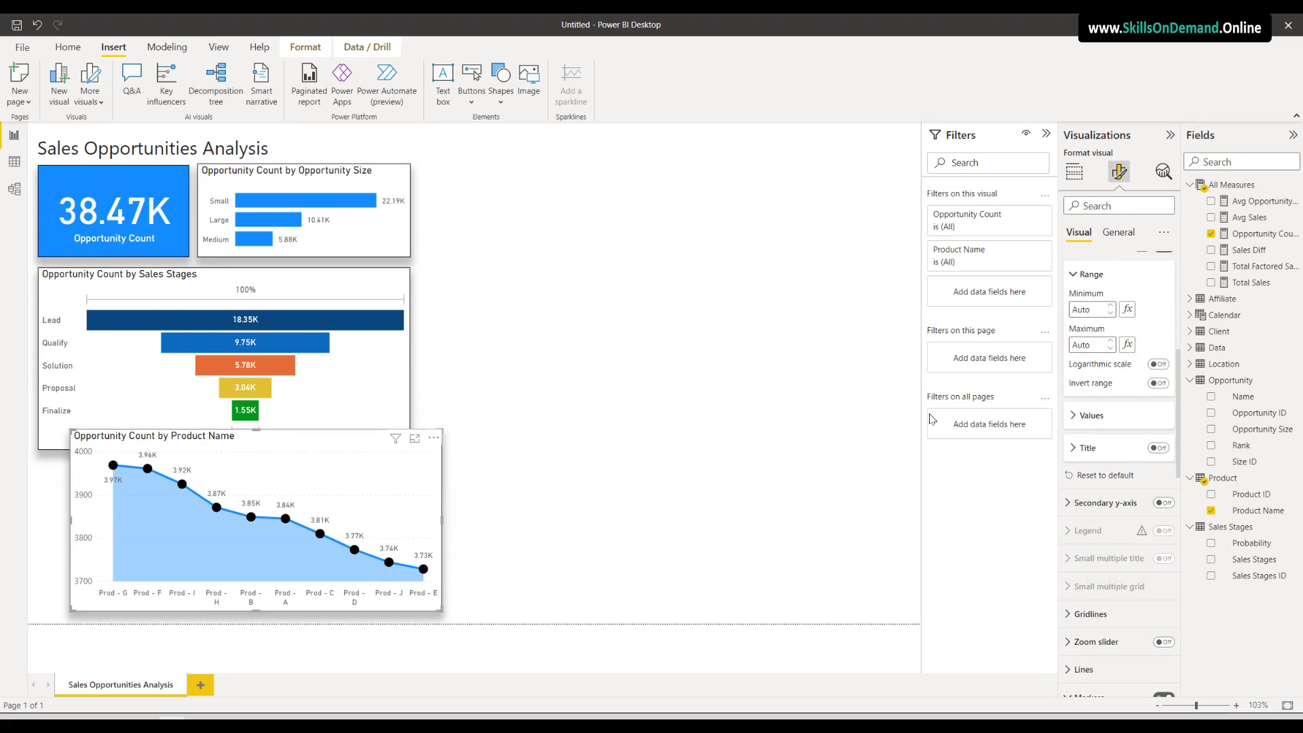
scroll(1083, 427, "up", 2)
scroll(1082, 428, "up", 4)
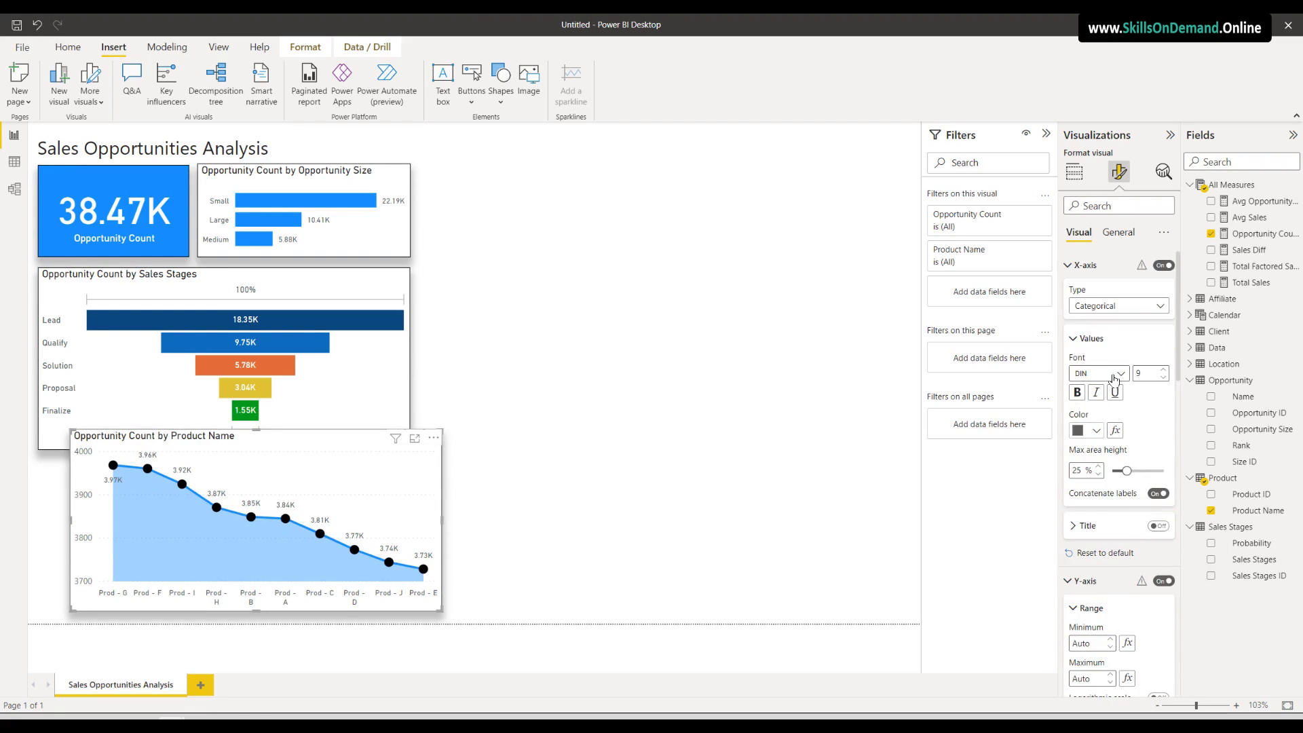
scroll(1125, 498, "down", 5)
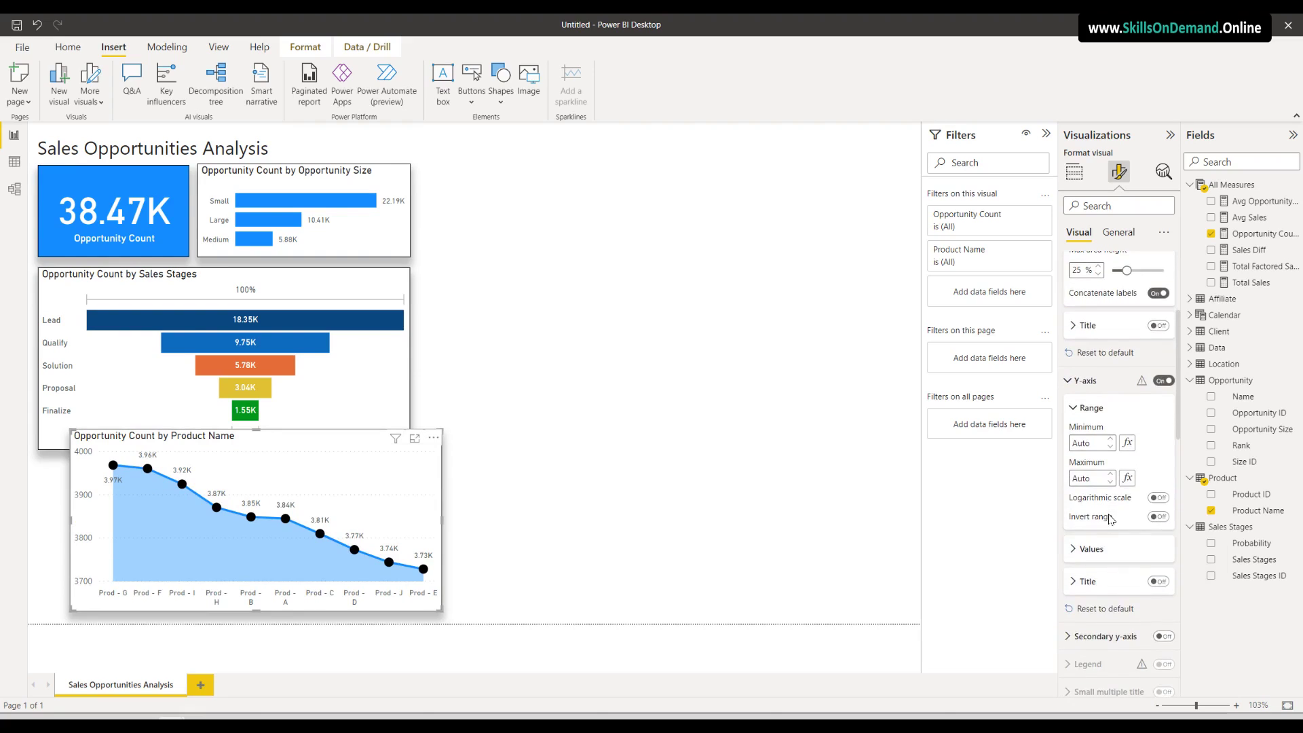
left_click(1085, 549)
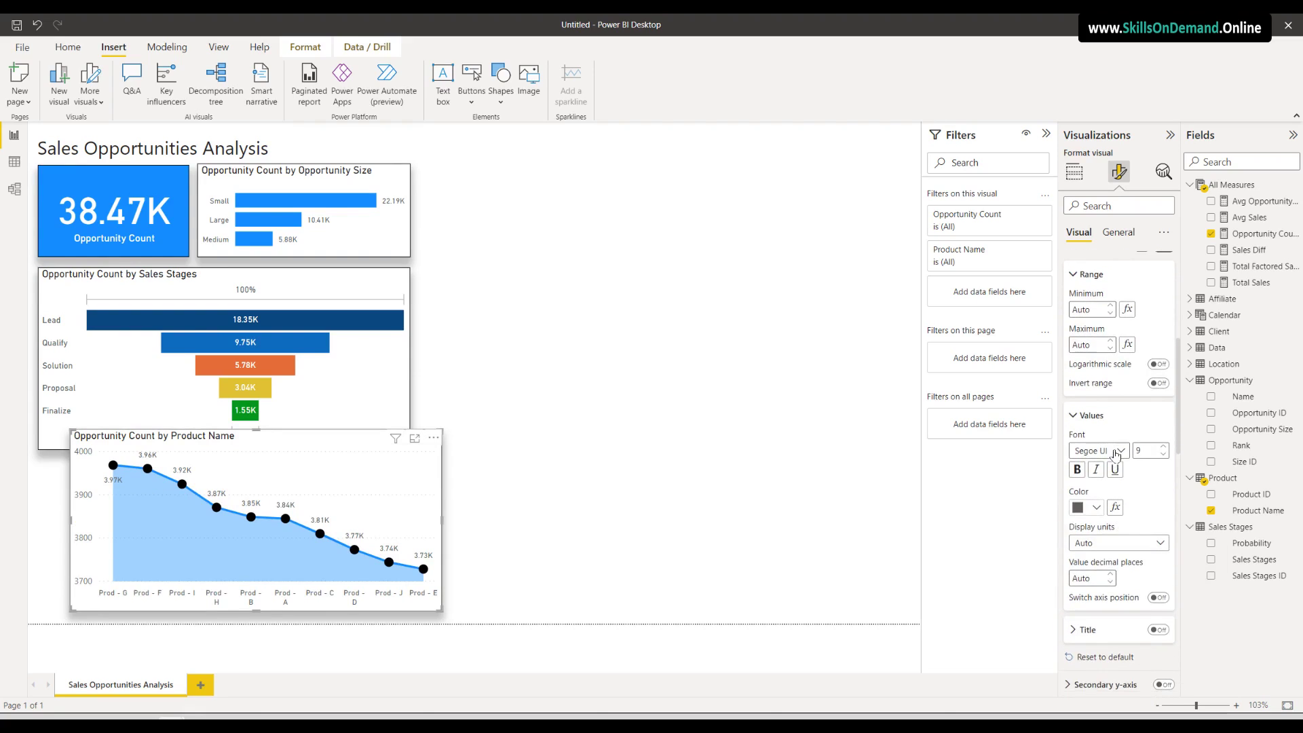
left_click(1118, 452)
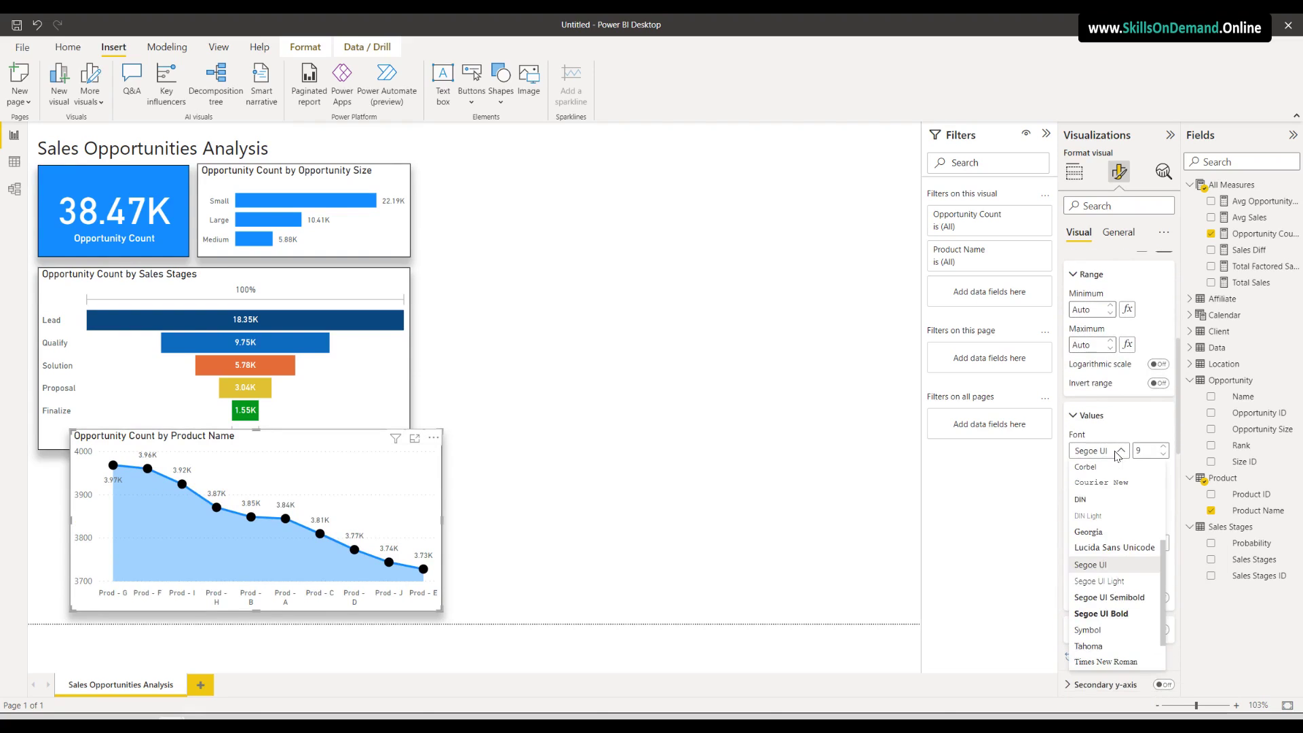
left_click(1095, 501)
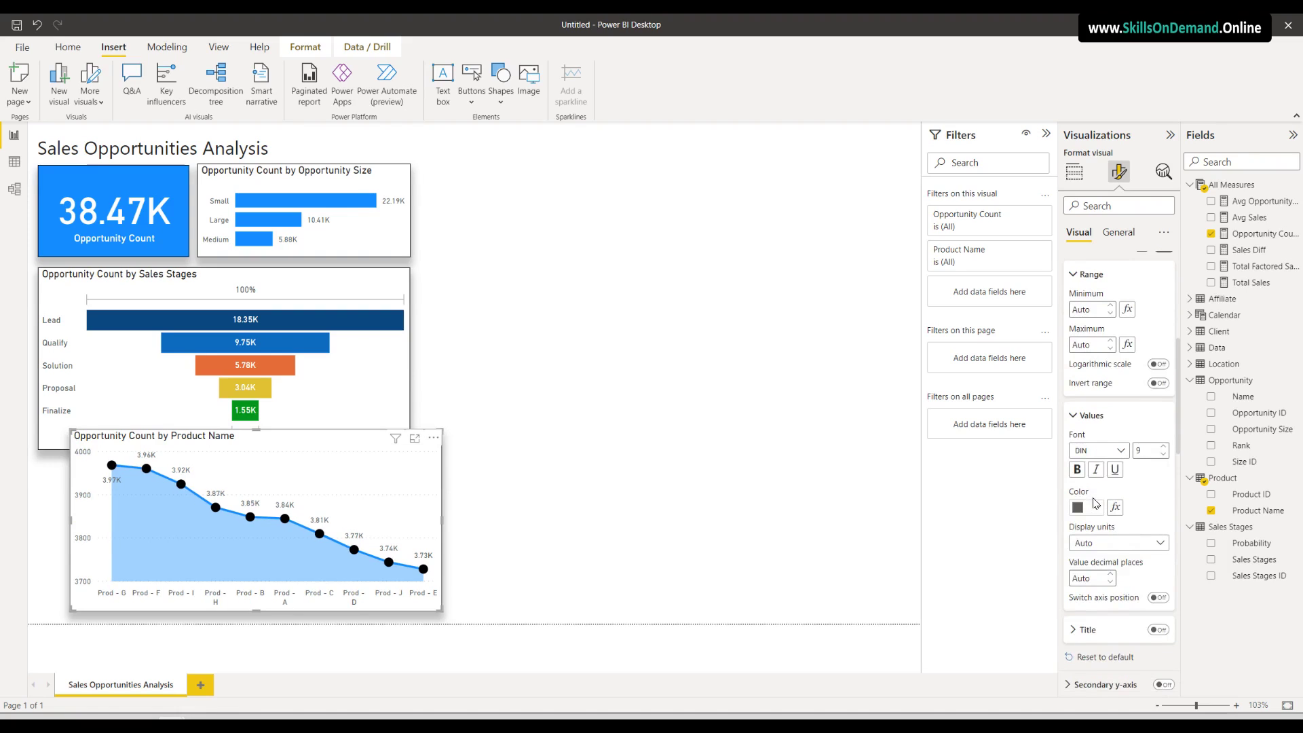
Shift the line chart left and widen it and the funnel chart to a shared right edge
left_click_drag(190, 432, 221, 456)
left_click_drag(410, 537, 437, 541)
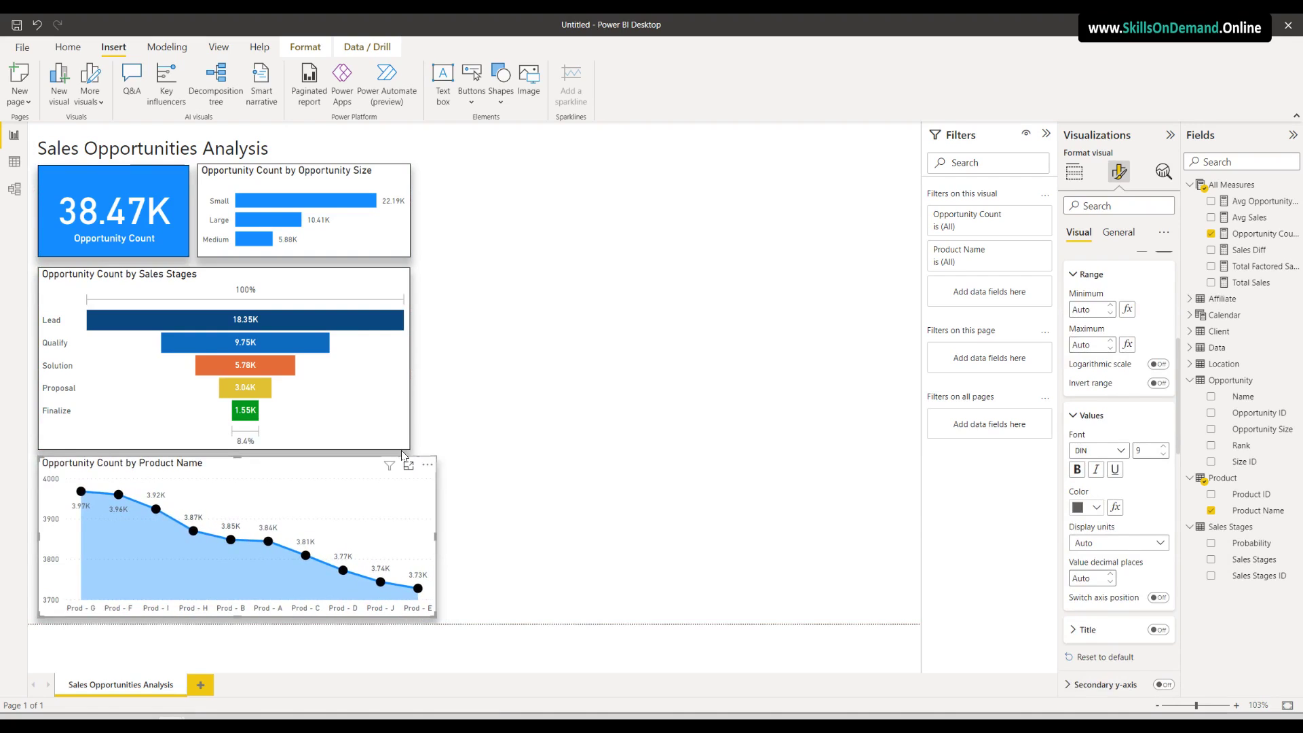
left_click_drag(410, 421, 437, 372)
Align the Opportunity Size bar chart's edges and widen the Opportunity Count card
left_click(406, 254)
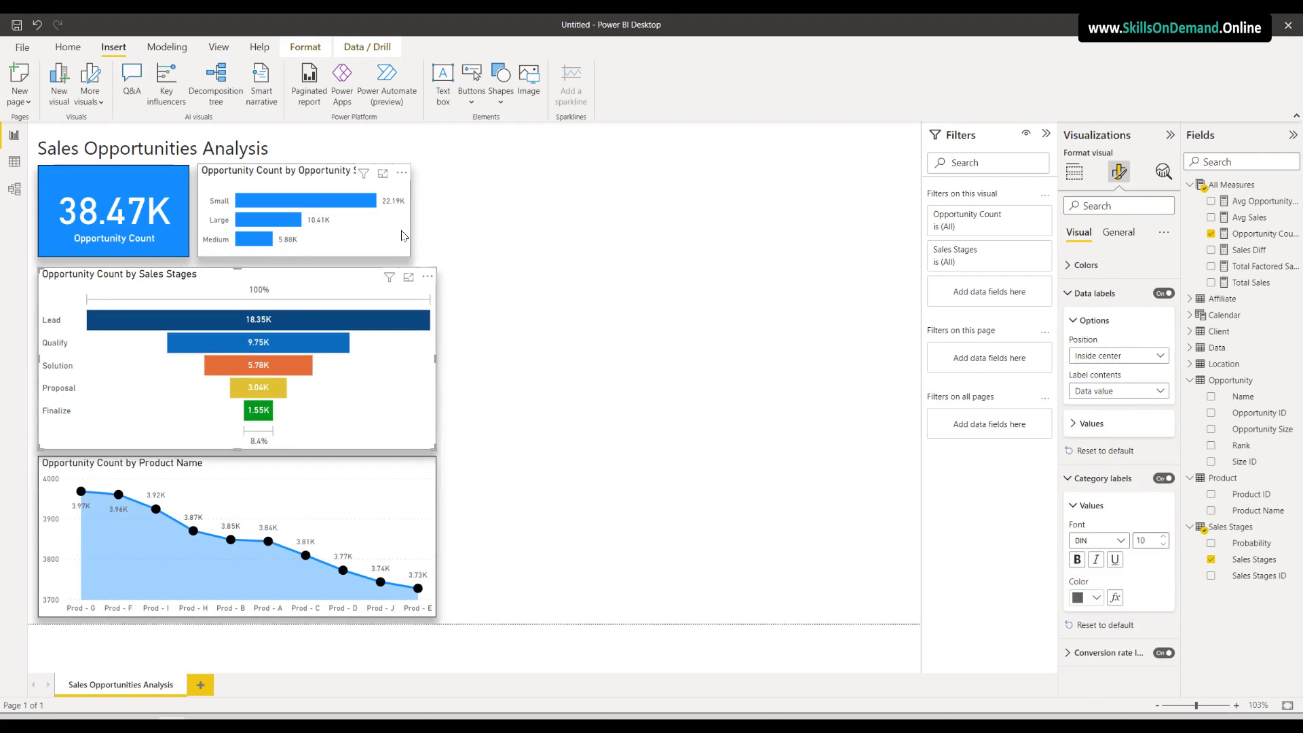
left_click_drag(411, 212, 439, 238)
left_click(202, 218)
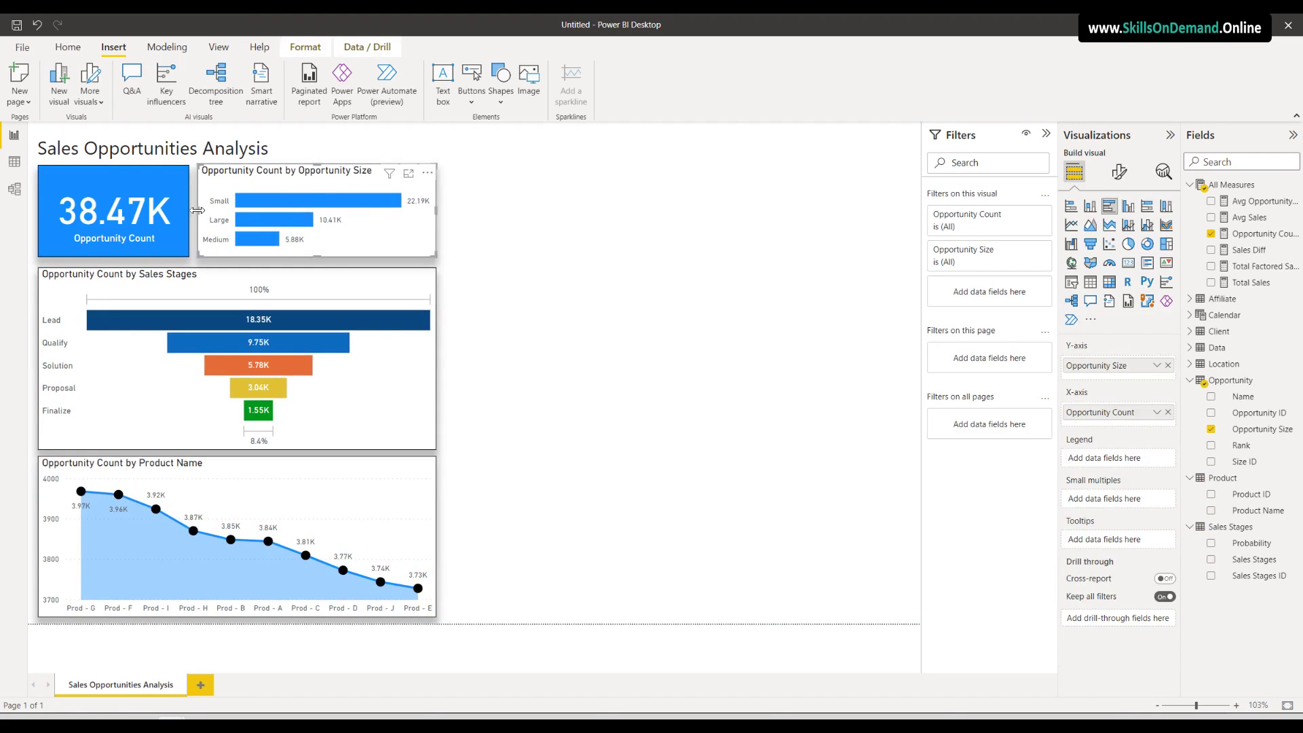
left_click_drag(197, 211, 202, 212)
left_click(188, 229)
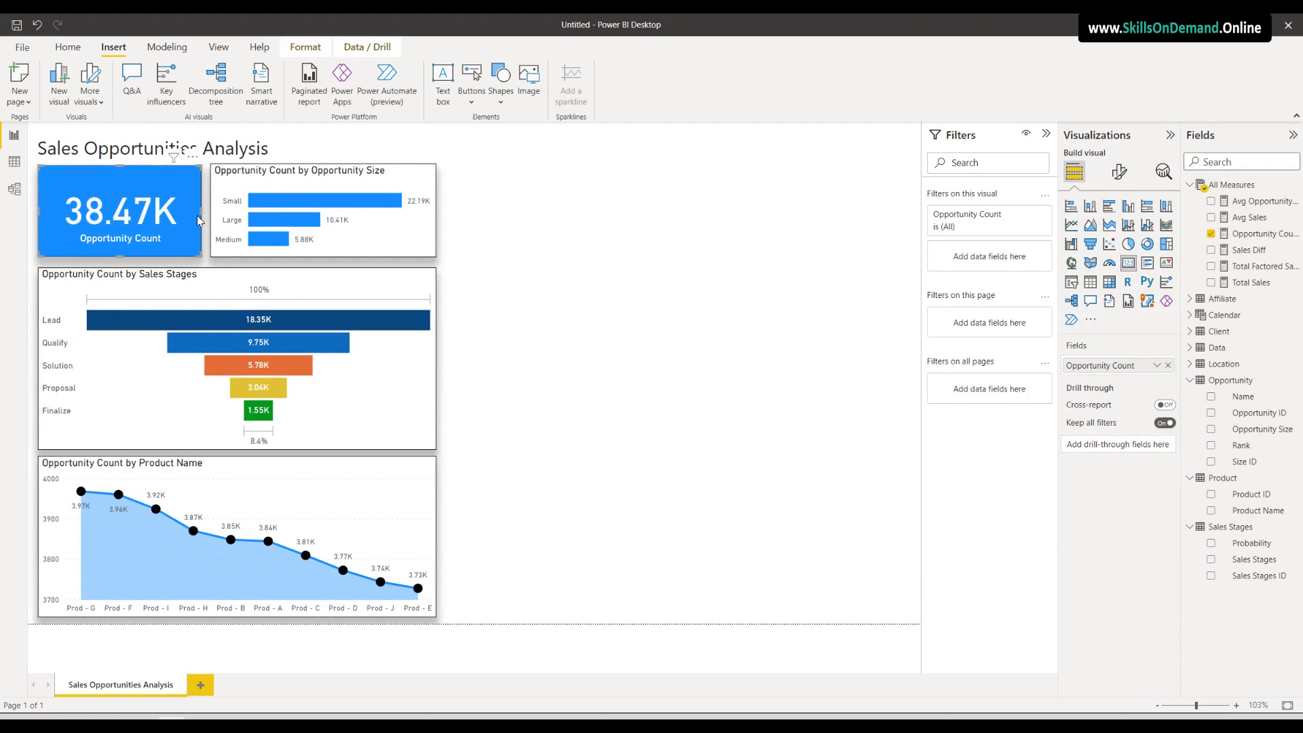
left_click(470, 417)
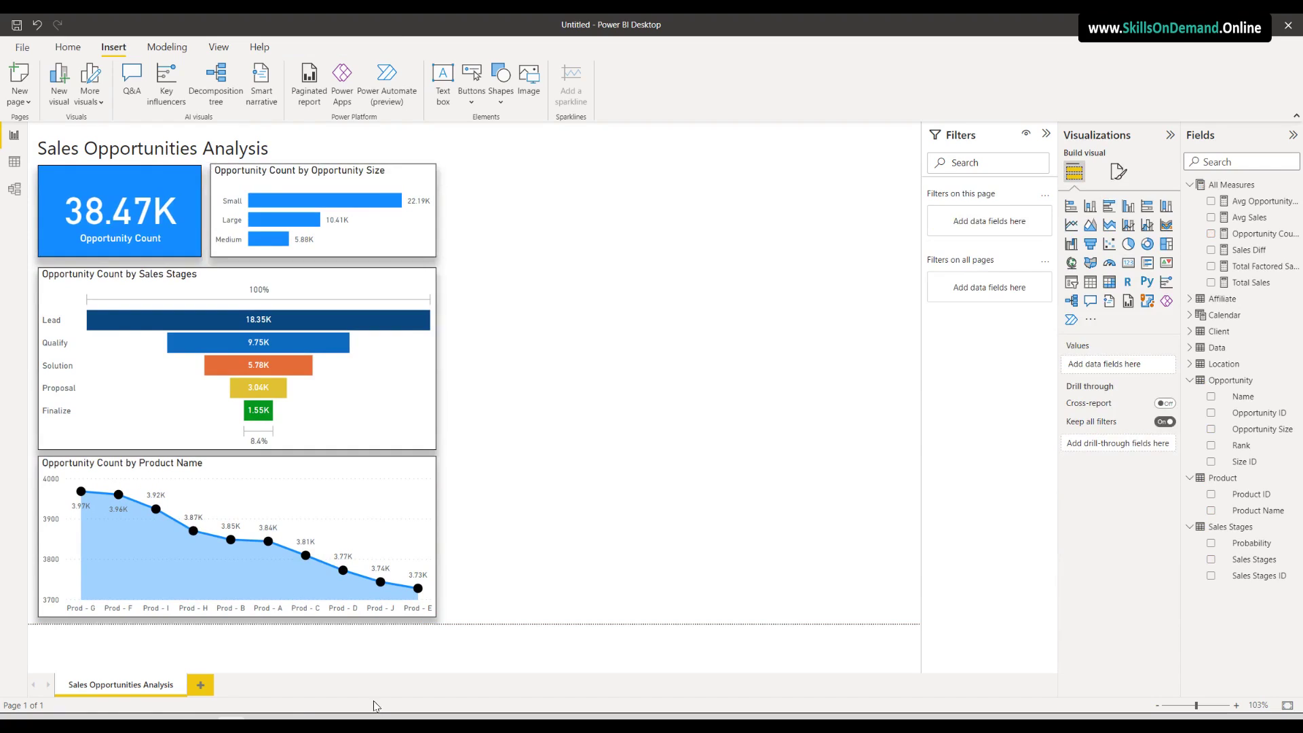
left_click(301, 496)
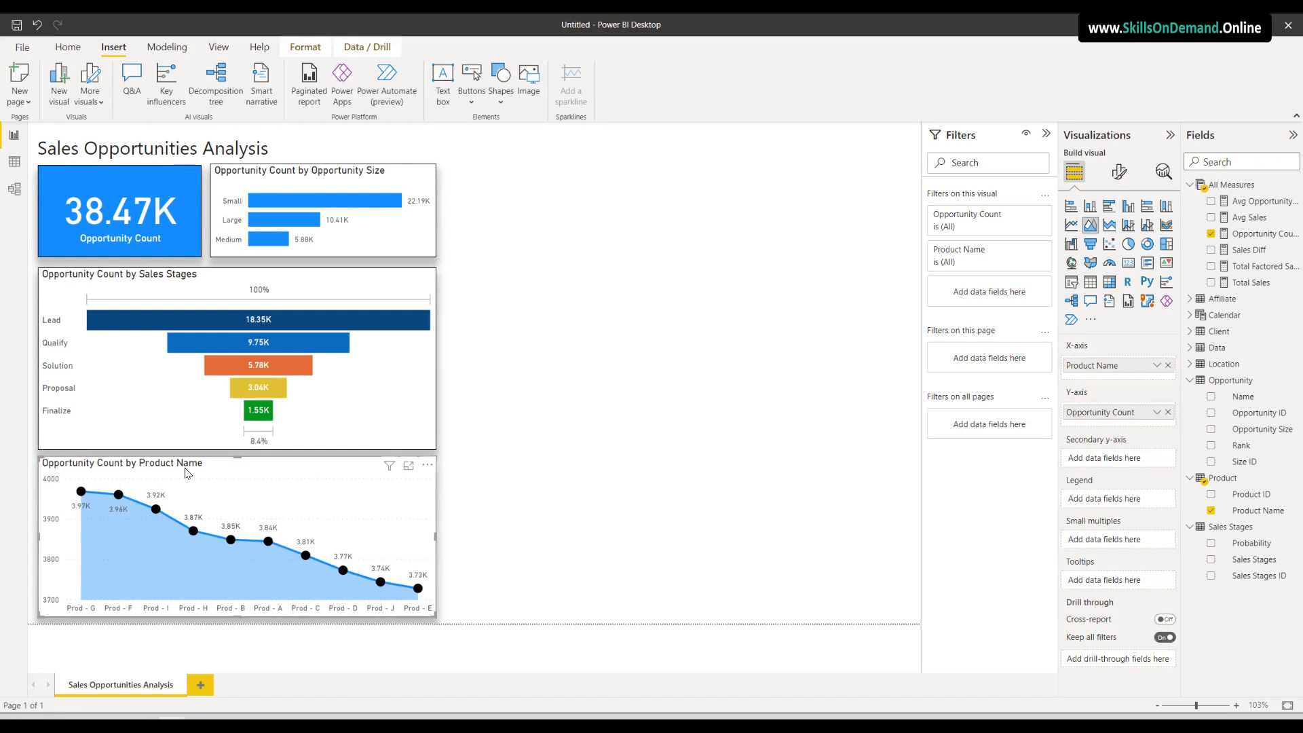
Review the Opportunity Count by Product Name chart's title text in General formatting
left_click(1119, 171)
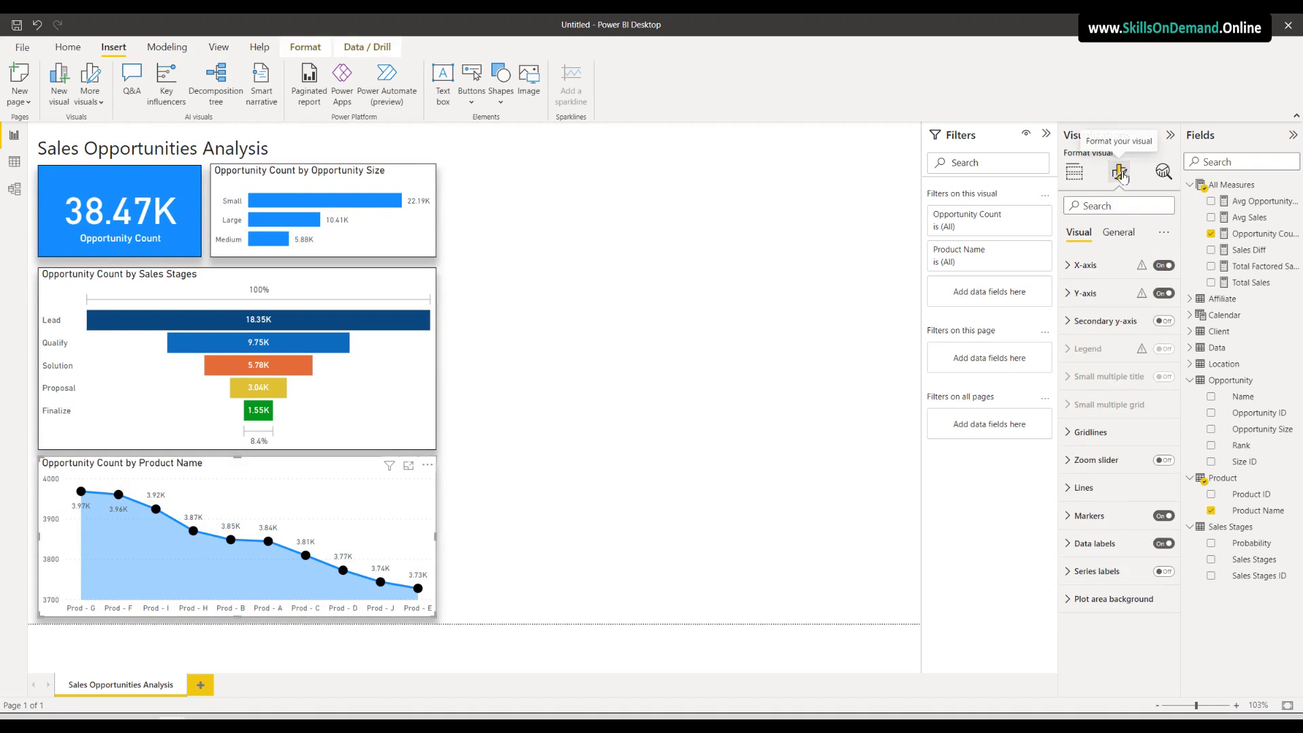
left_click(1119, 233)
left_click(1083, 294)
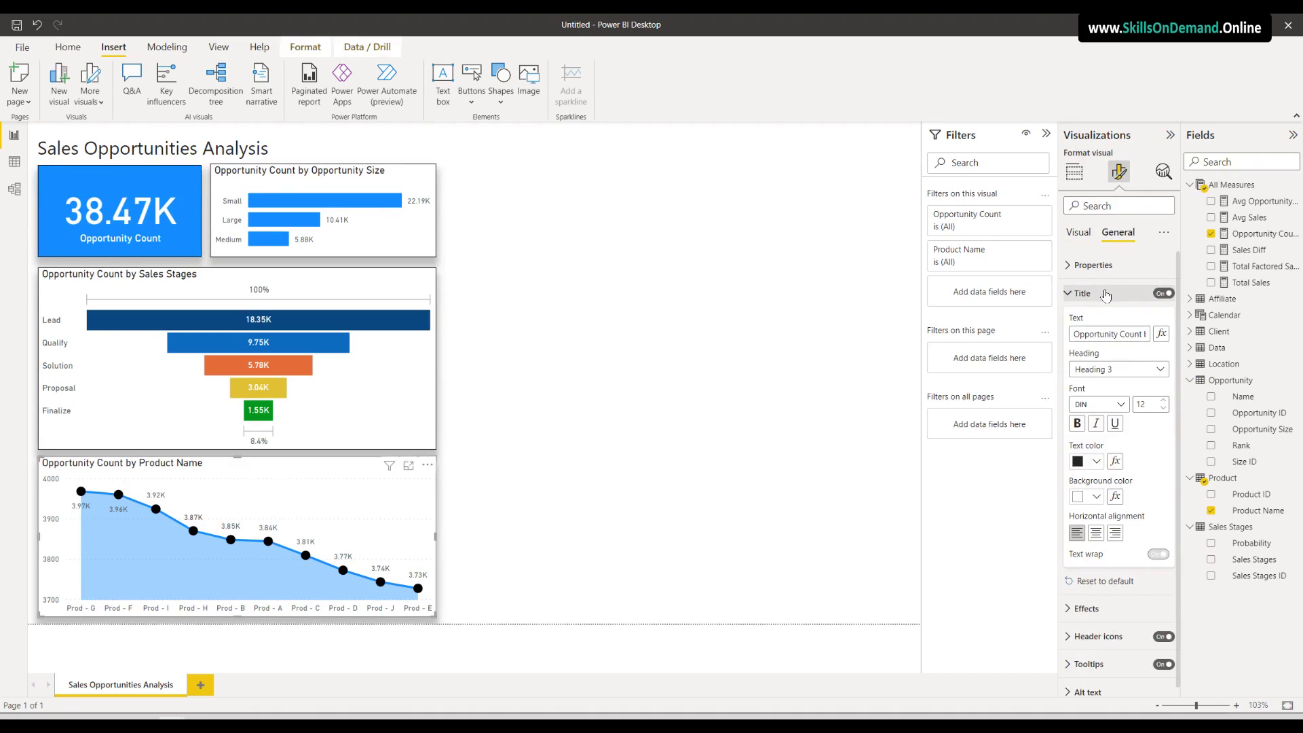
left_click(1127, 334)
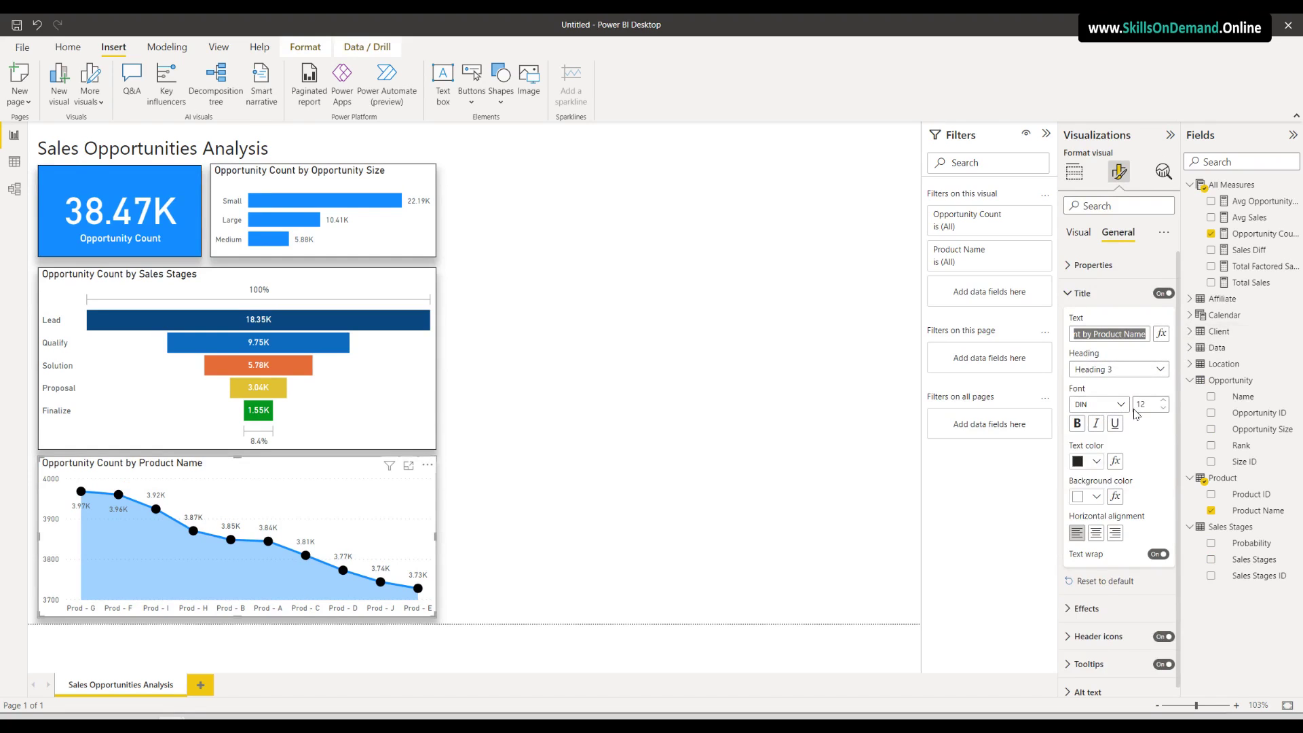
left_click(590, 491)
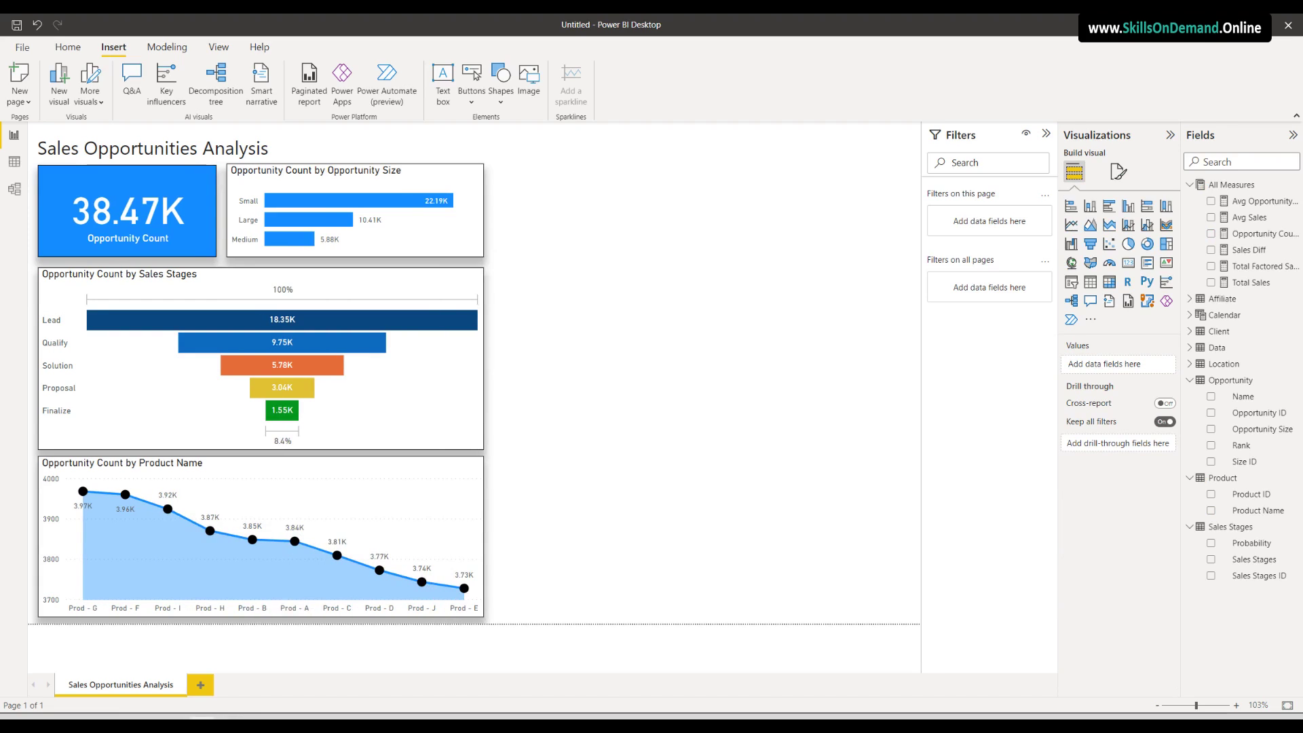
Paste a copy of the product chart at the top right beside the bar chart and narrow it
left_click(360, 474)
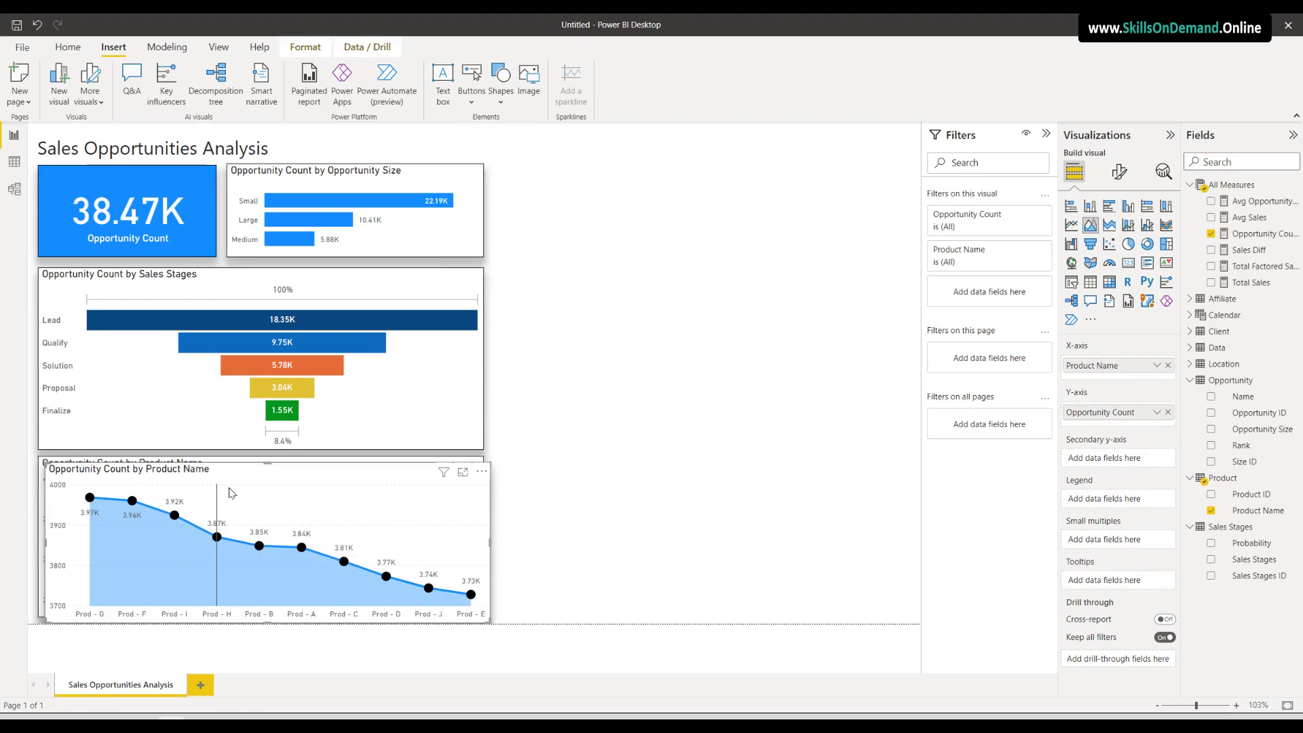
key("ctrl+v")
left_click_drag(503, 393, 664, 151)
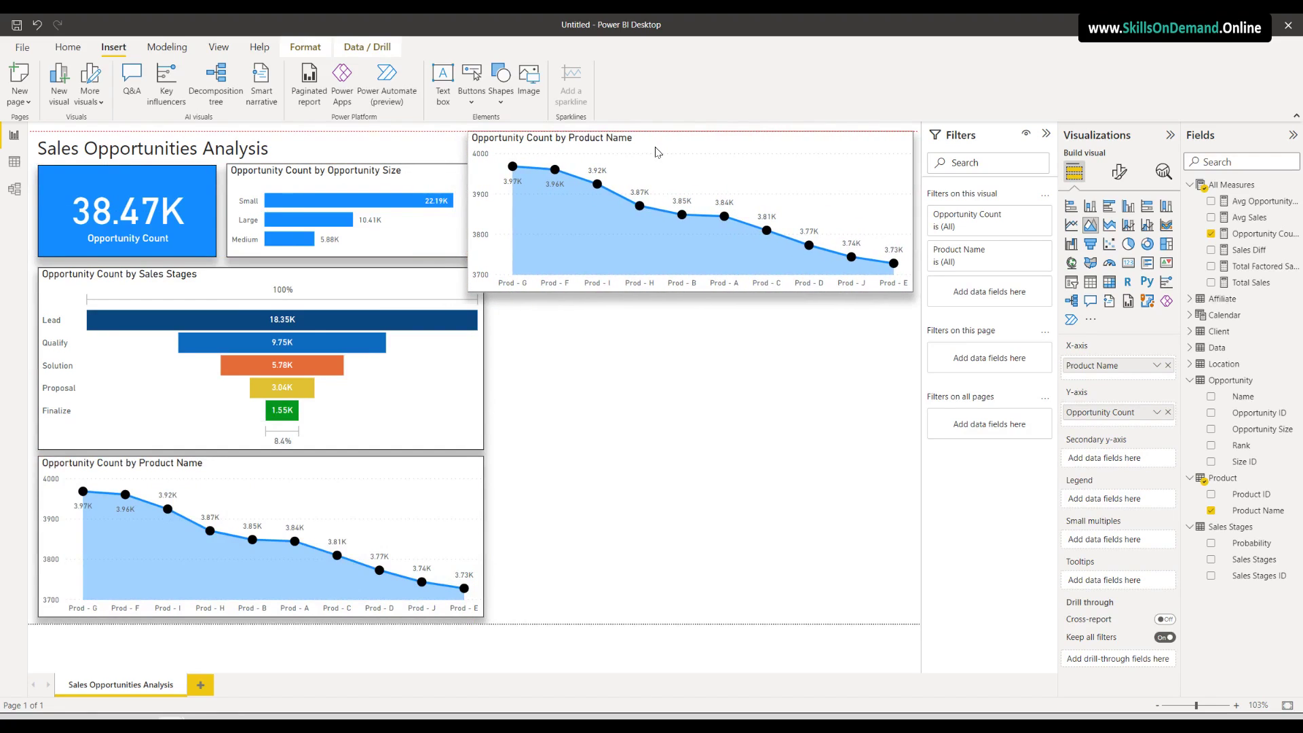
mouse_move(471, 211)
left_mouse_down()
mouse_move(522, 212)
mouse_move(494, 212)
left_mouse_up()
left_click(519, 337)
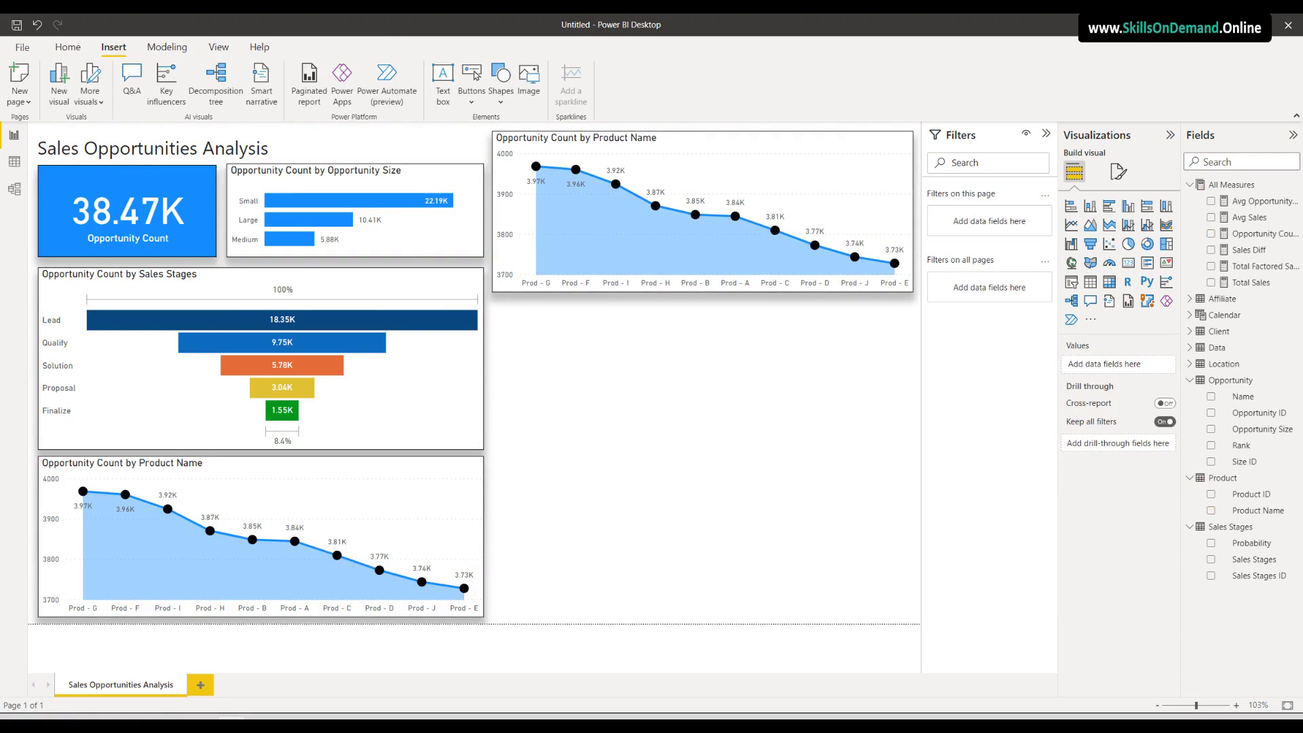
Remove Product Name and Opportunity Count from the copy's axes
left_click(852, 178)
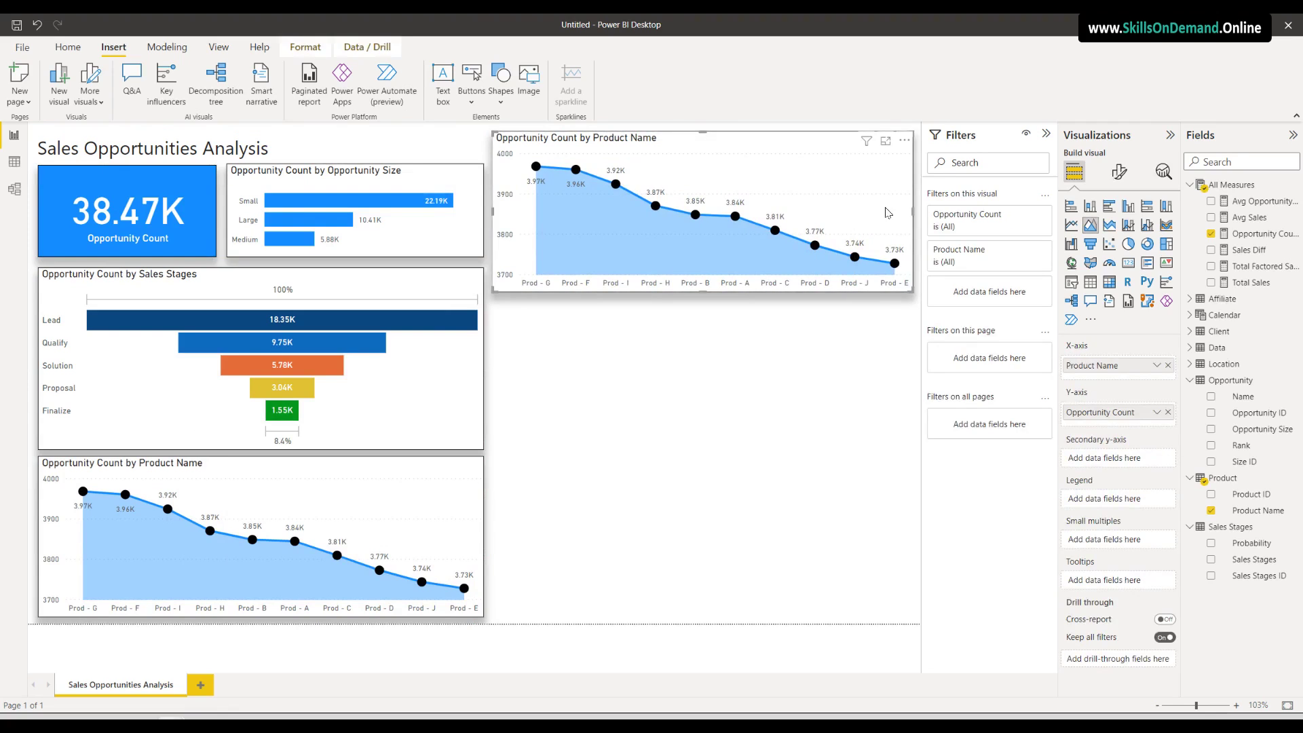
left_click(1169, 365)
left_click(1168, 405)
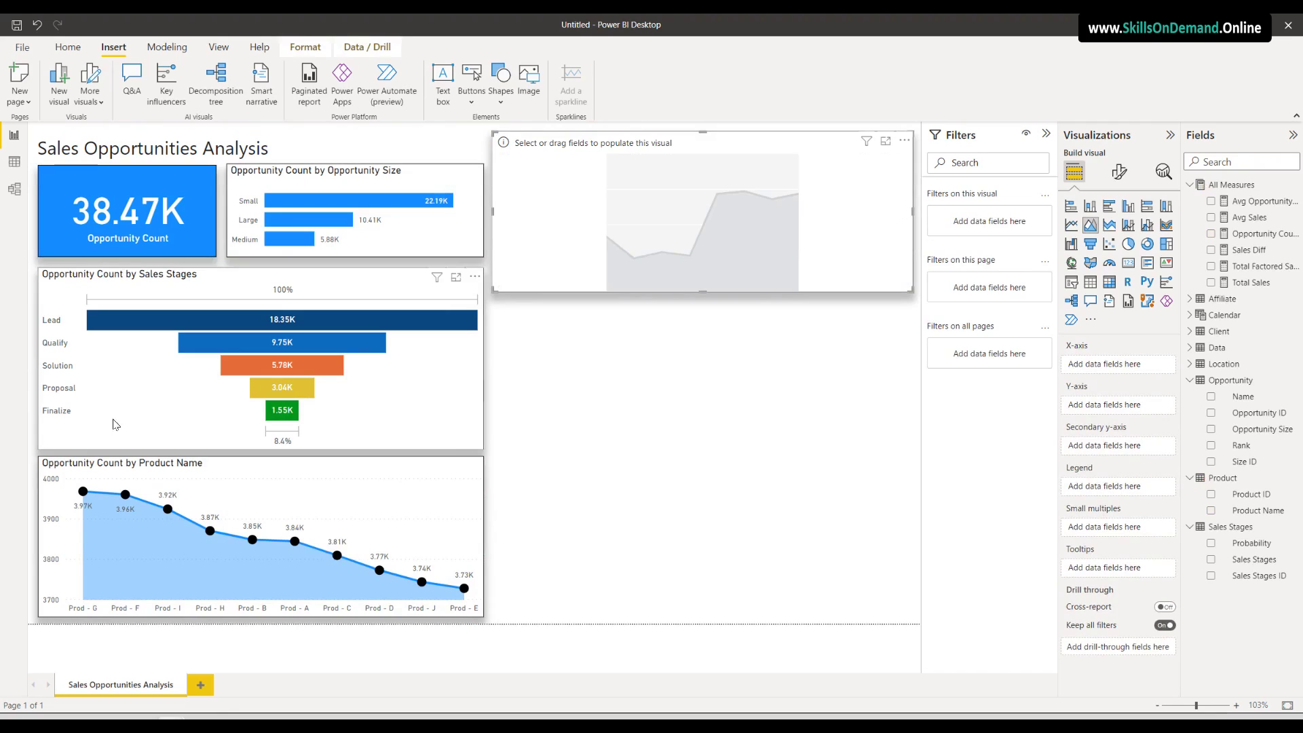
Make it a ribbon chart: Affiliate Driven legend, Month X-axis, Opportunity Count Y-axis; enlarge its height
left_click(1165, 226)
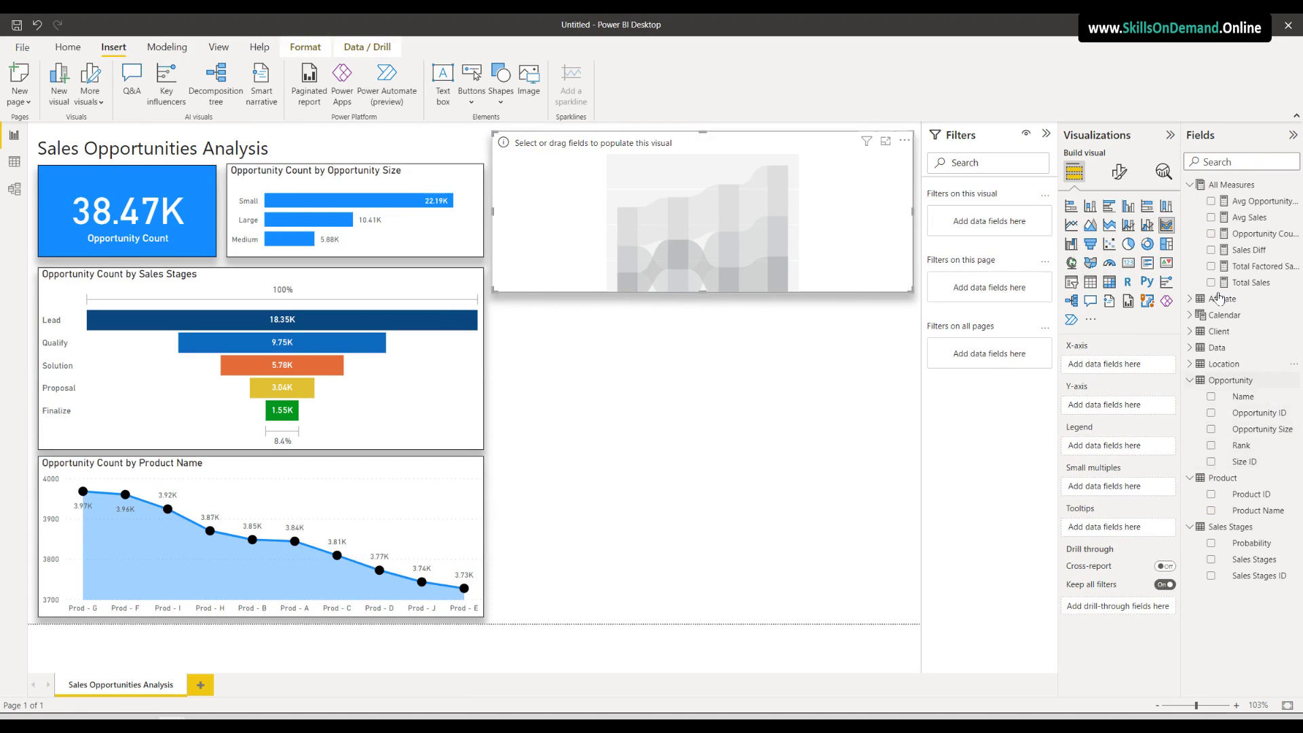
left_click(1190, 300)
left_click_drag(1256, 332, 1140, 444)
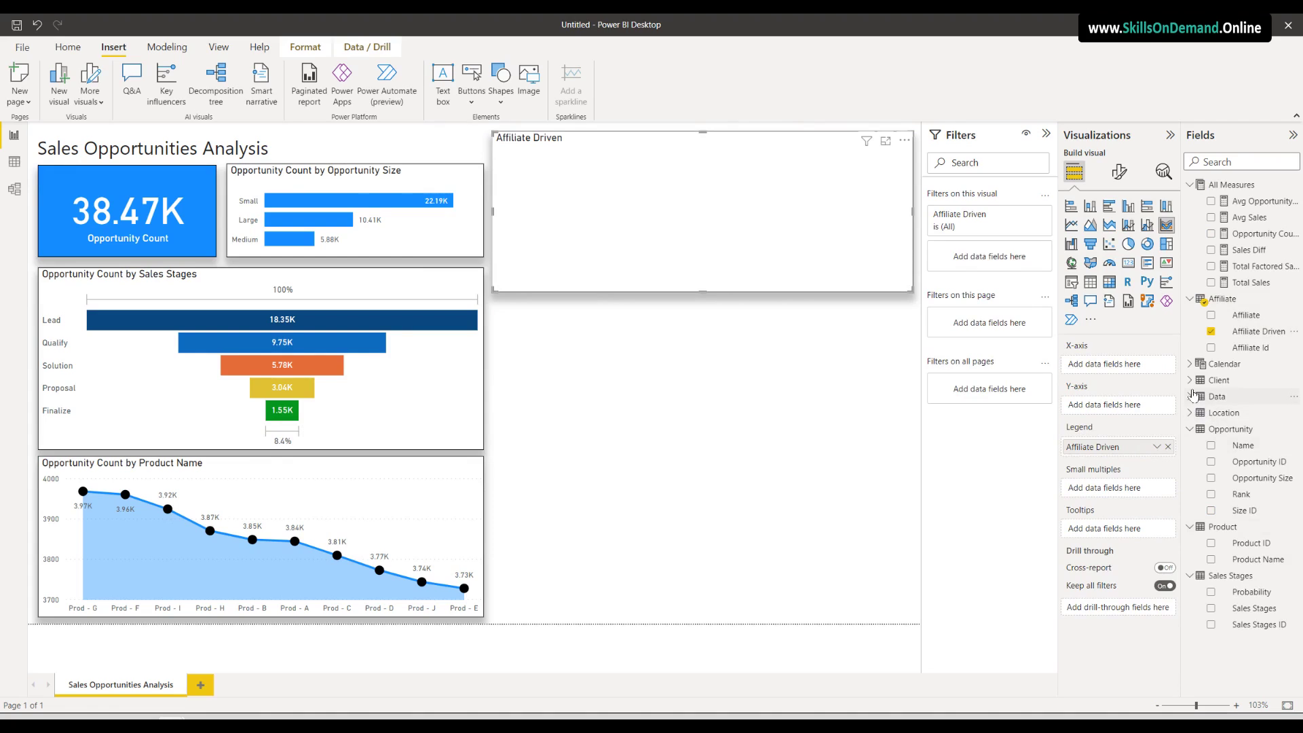
left_click(1192, 365)
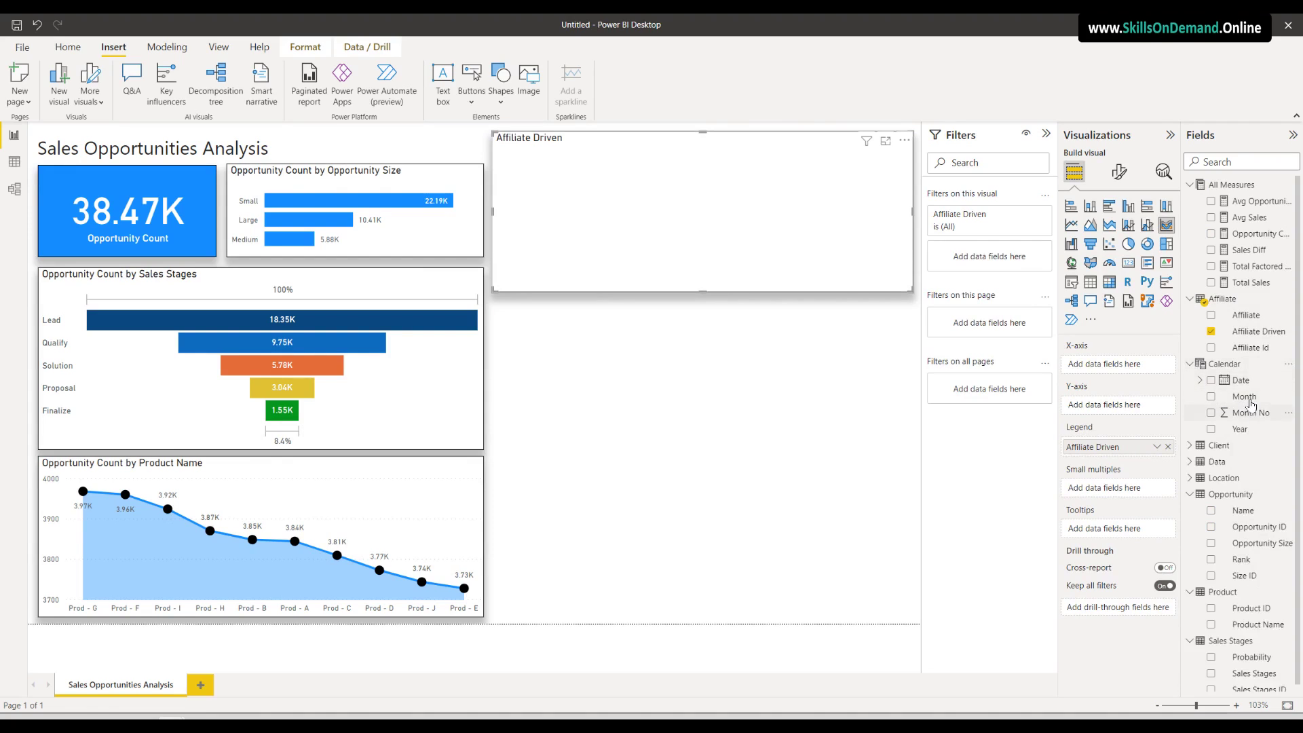
left_click_drag(1251, 402, 1110, 367)
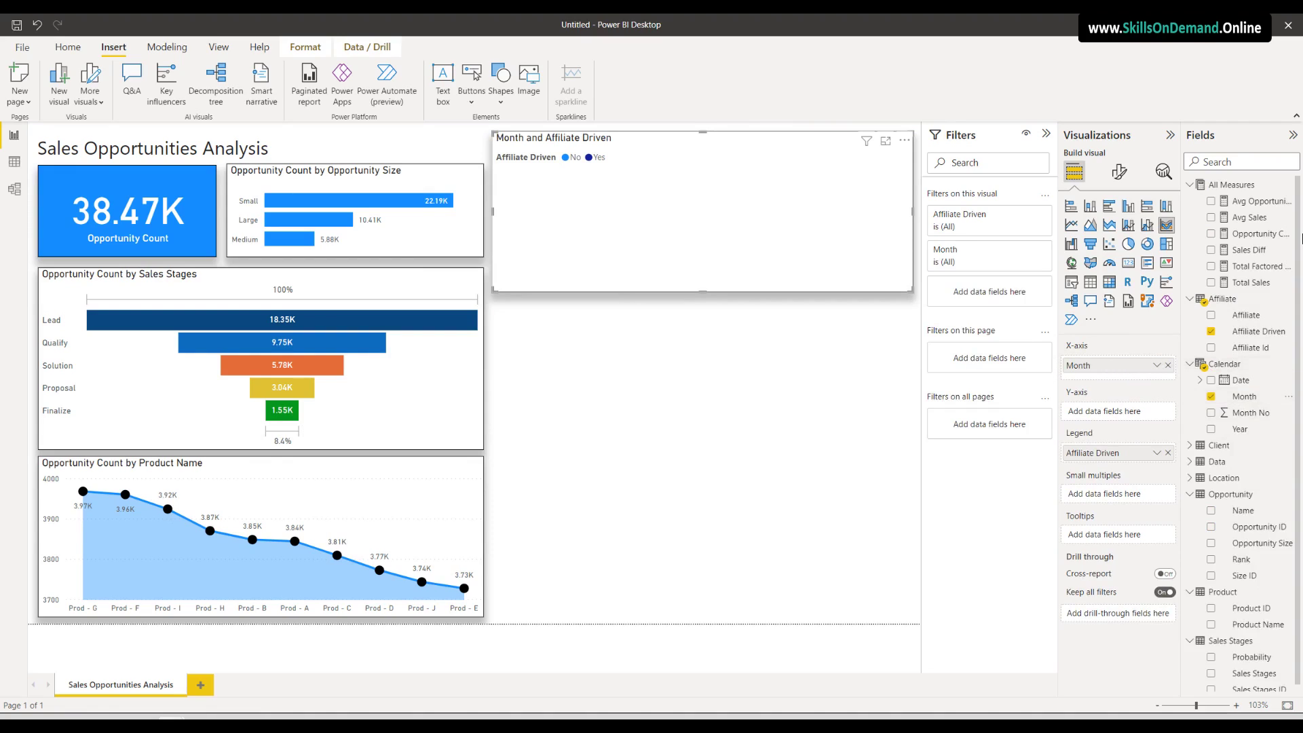
left_click_drag(1261, 234, 1138, 425)
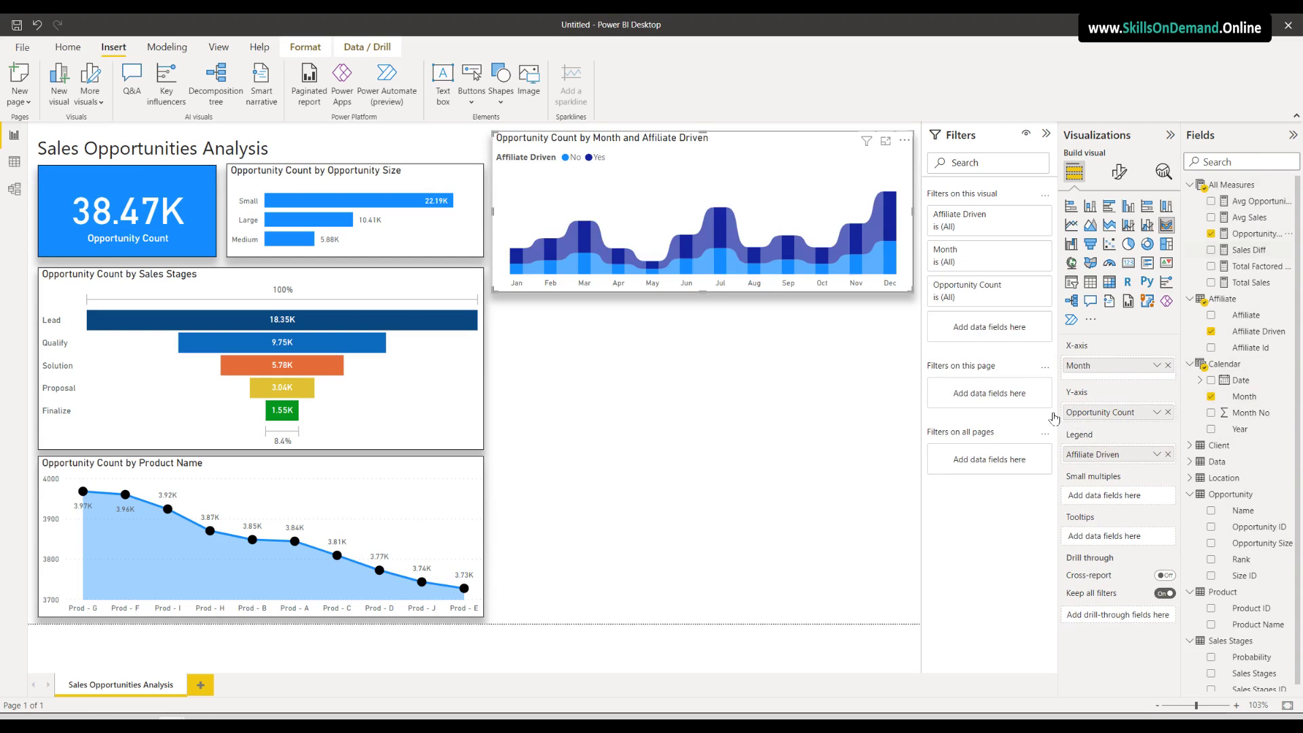
left_click_drag(704, 305, 707, 343)
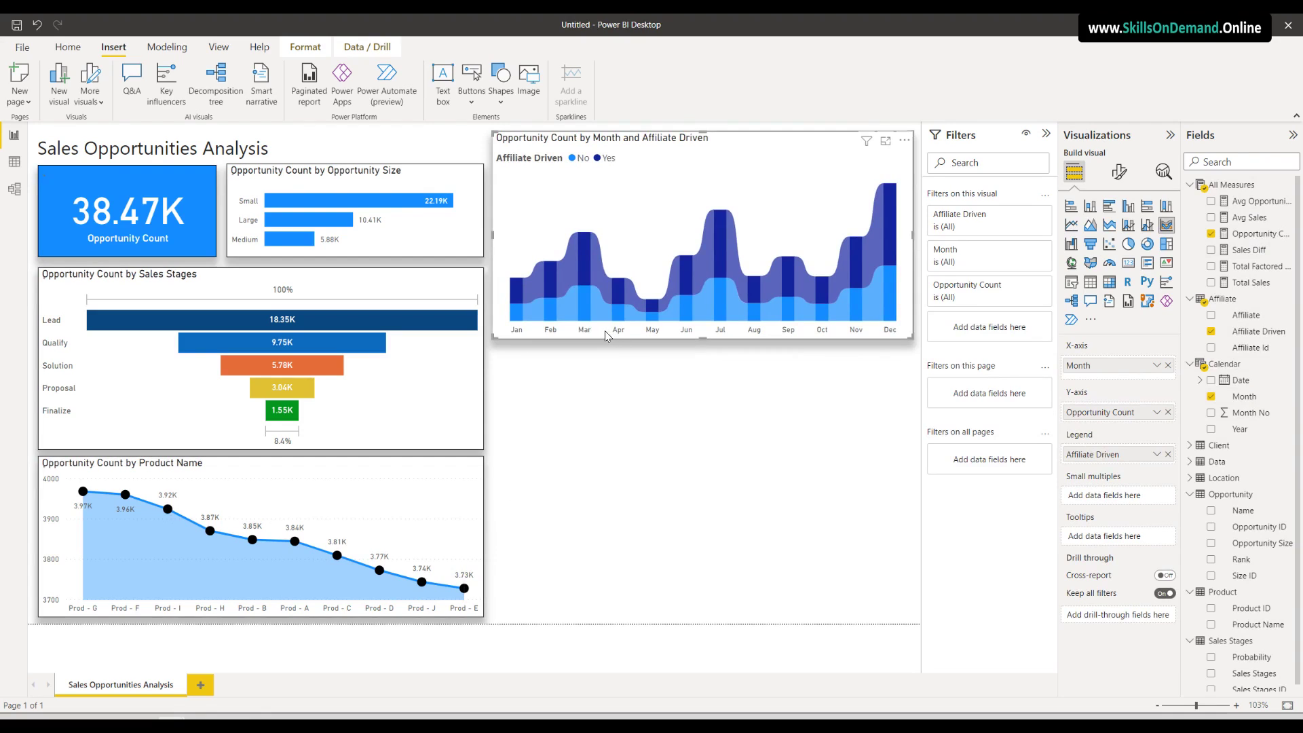
Set the ribbon chart's data label orientation to Vertical and stretch the chart further down
left_click(1120, 174)
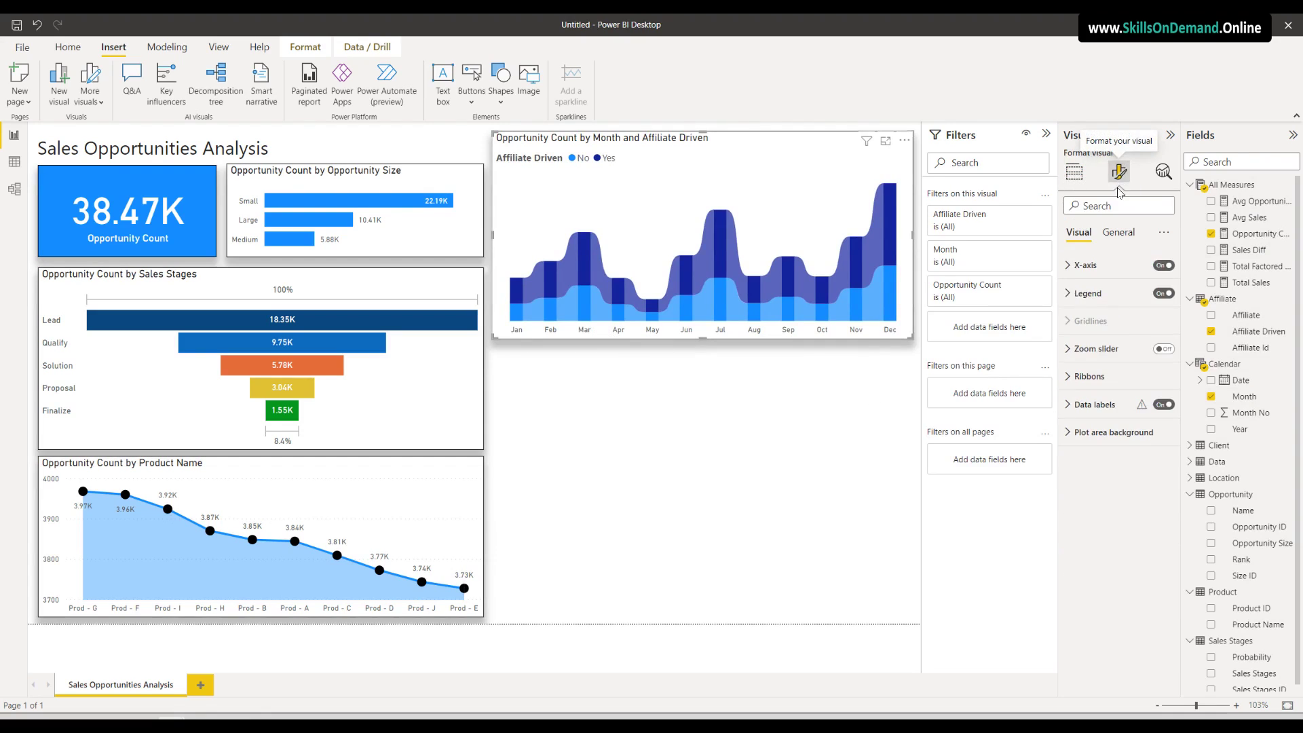
left_click(1090, 404)
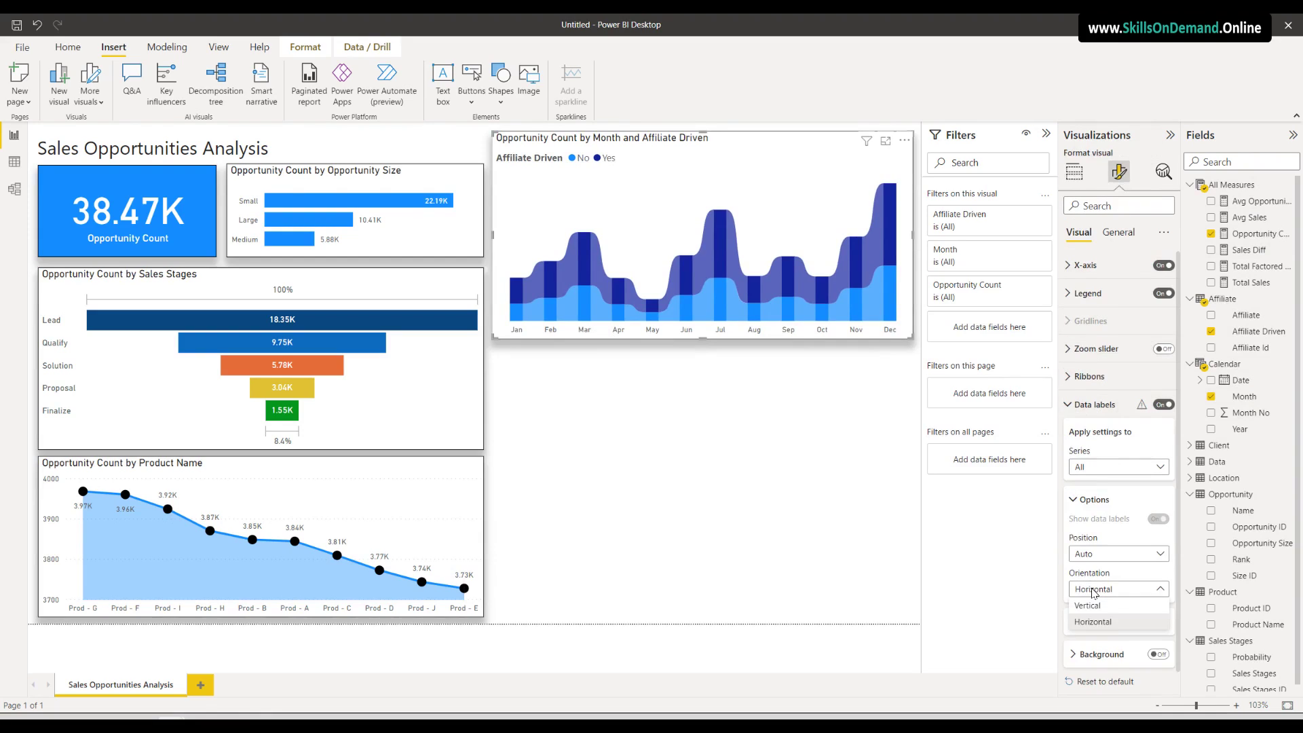
left_click(1092, 611)
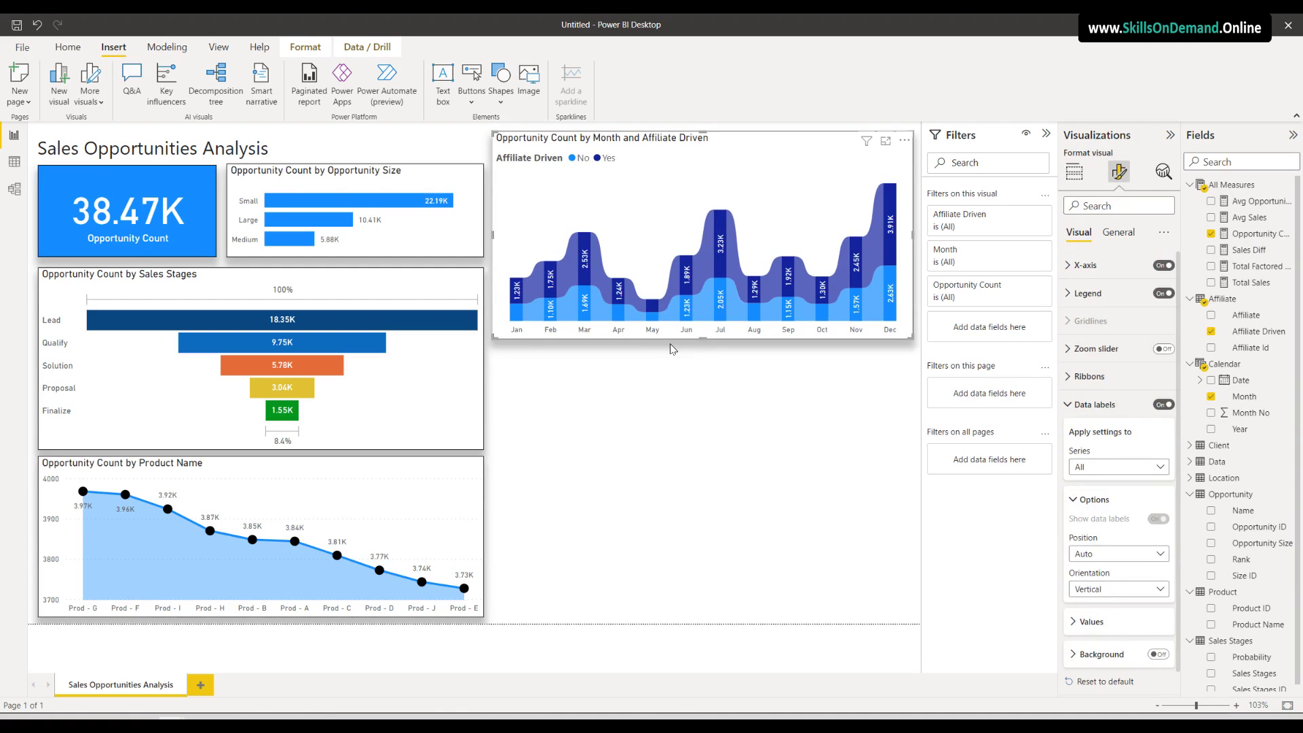
left_click_drag(705, 351, 700, 416)
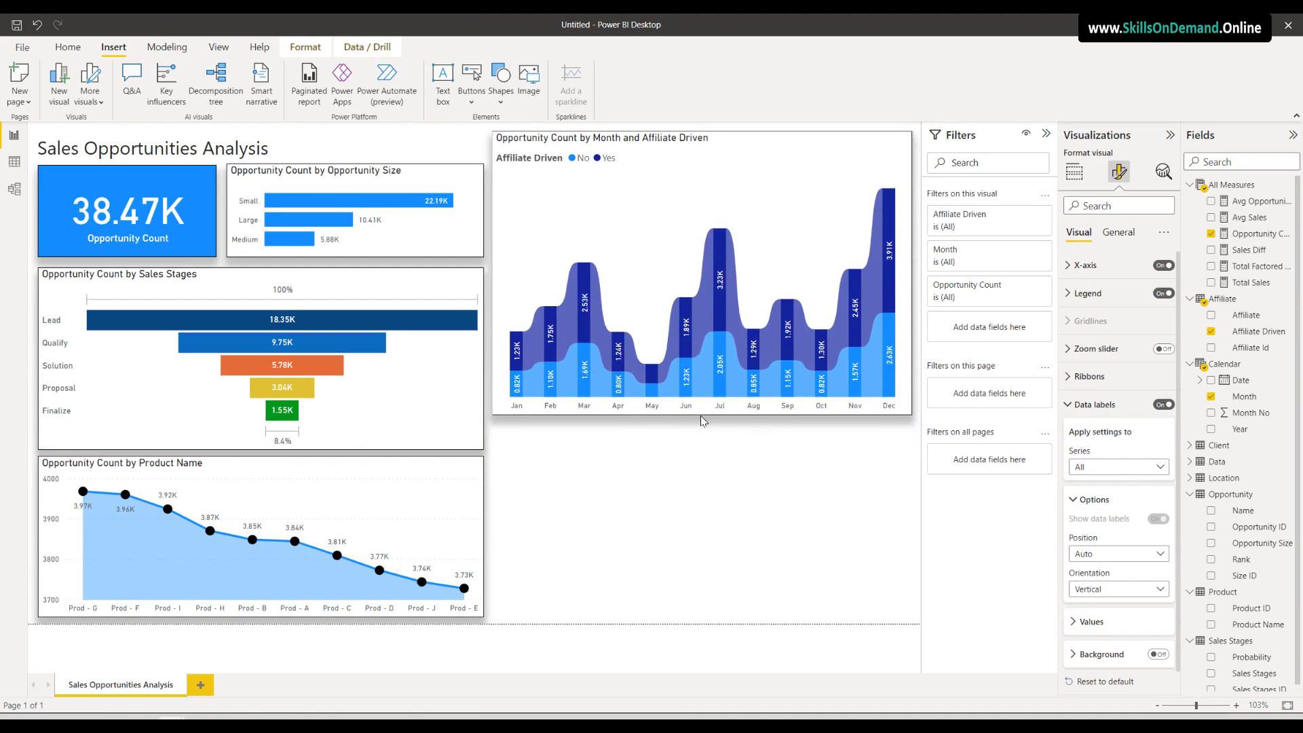
left_click(631, 469)
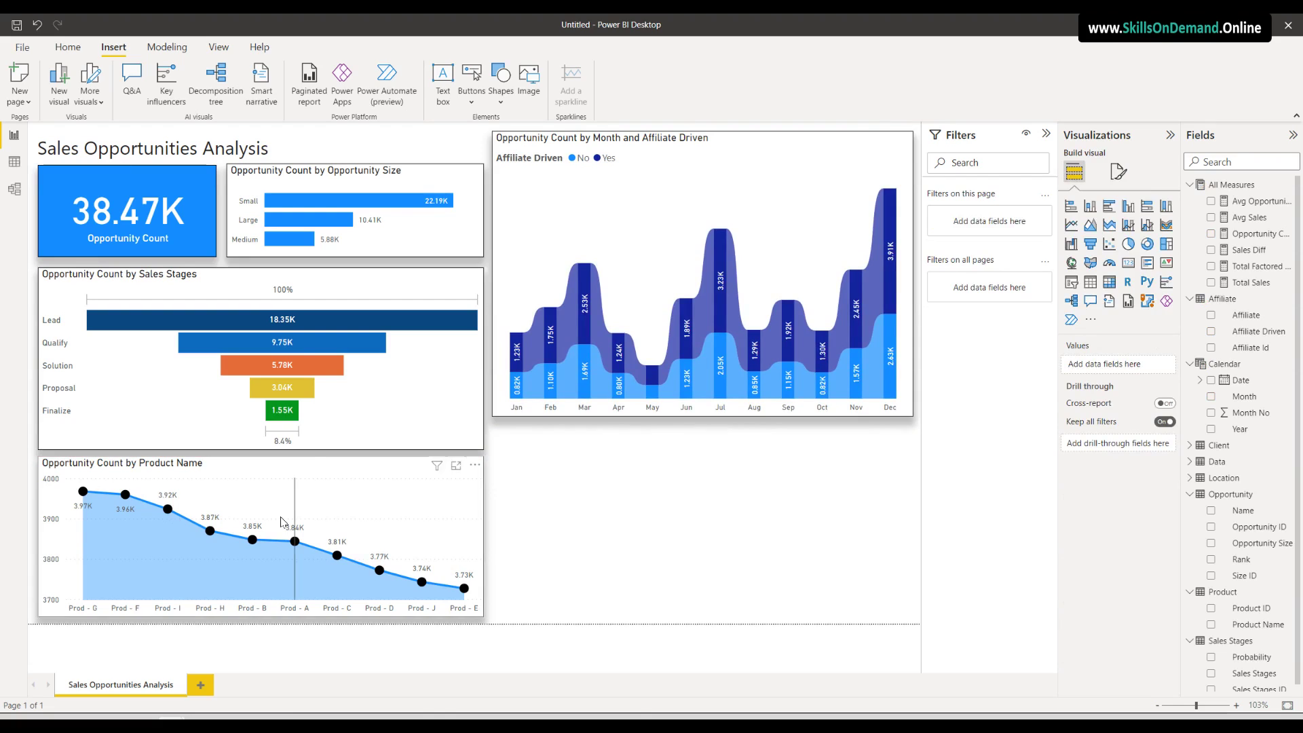
Review the ribbon chart's X-axis title and legend title settings
left_click(566, 413)
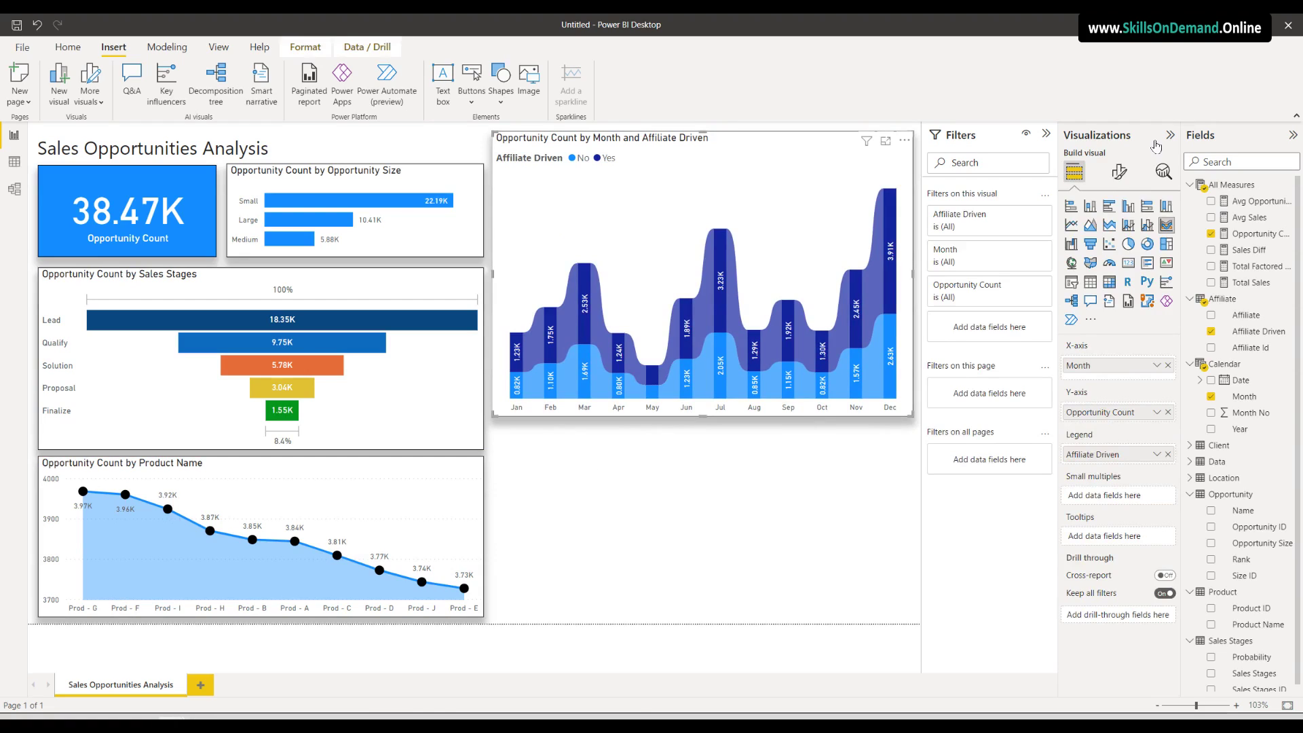
left_click(1119, 172)
left_click(1117, 265)
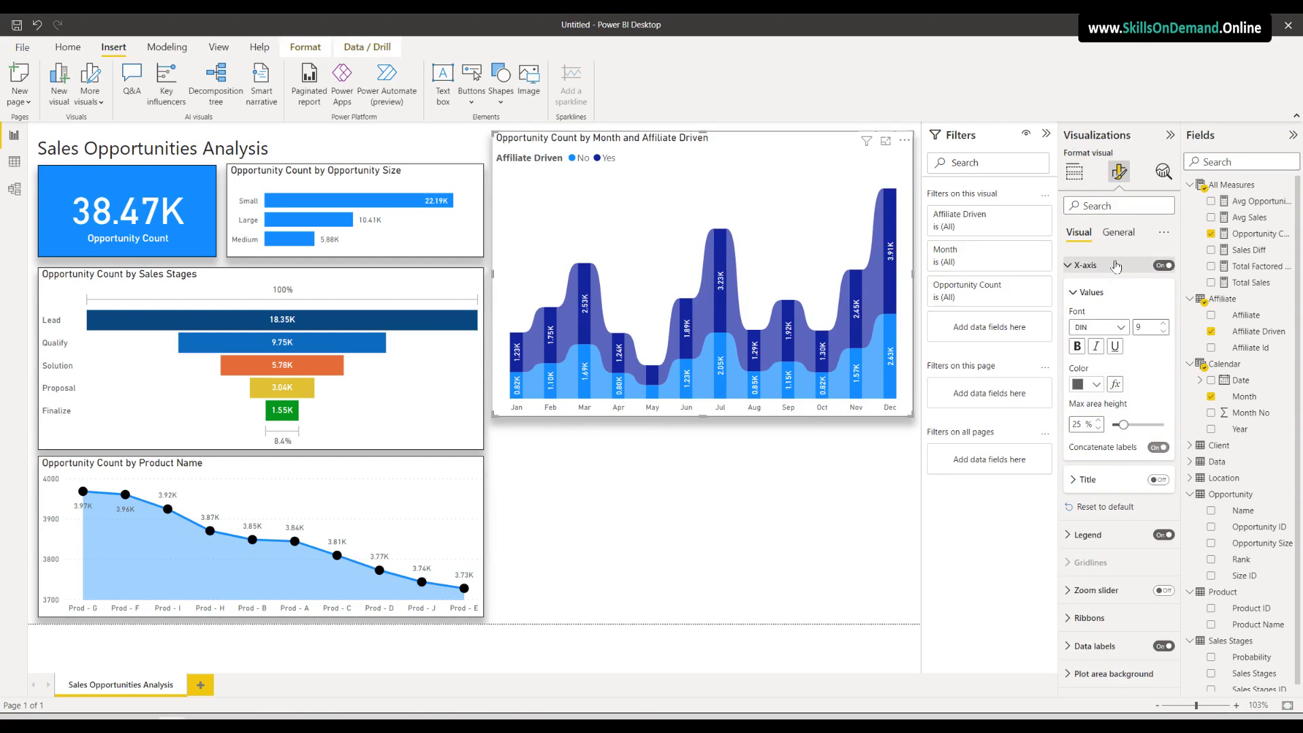
left_click(1088, 481)
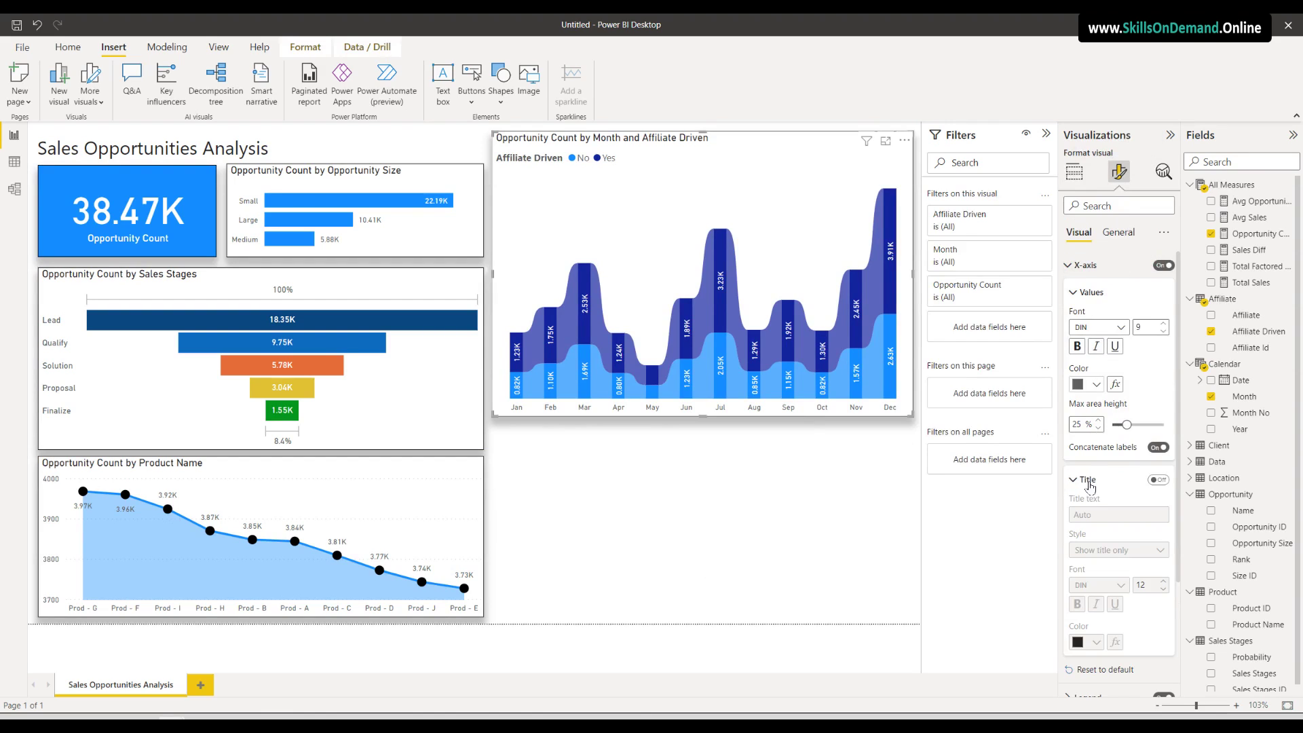
scroll(1093, 488, "down", 3)
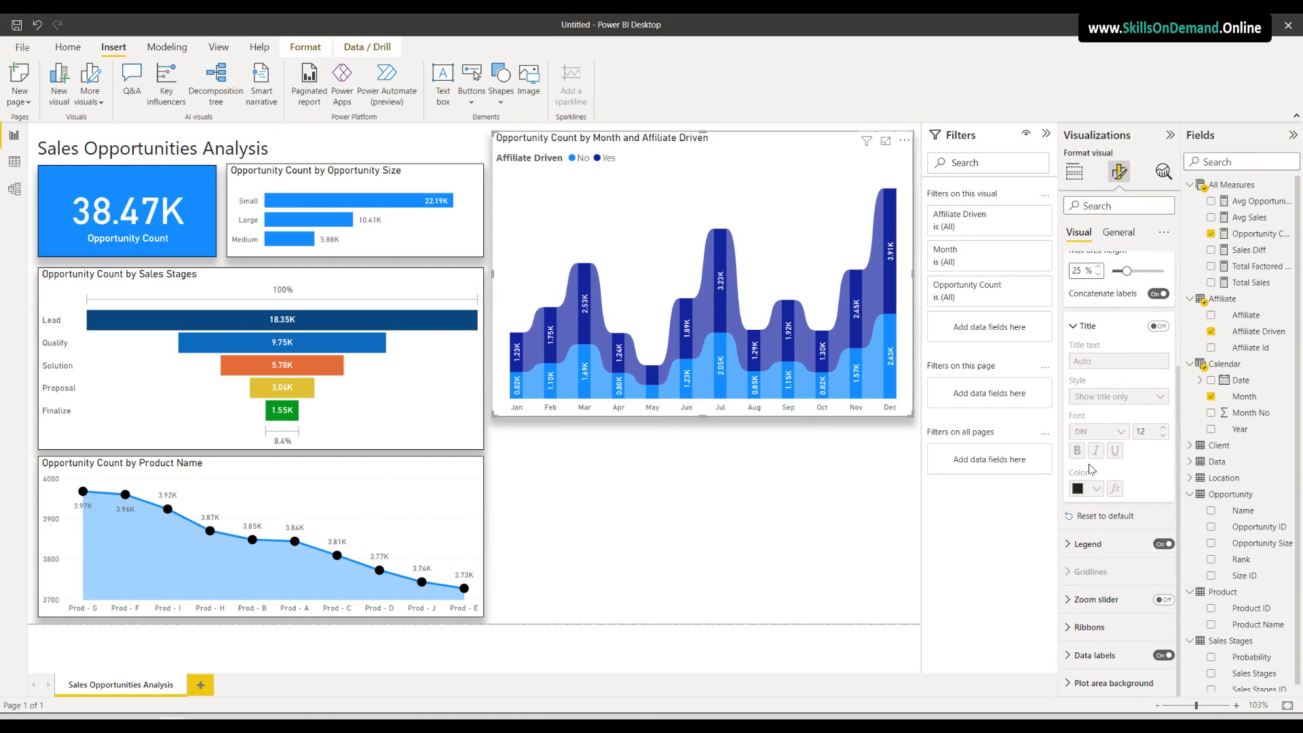
left_click(1116, 545)
scroll(1117, 547, "down", 3)
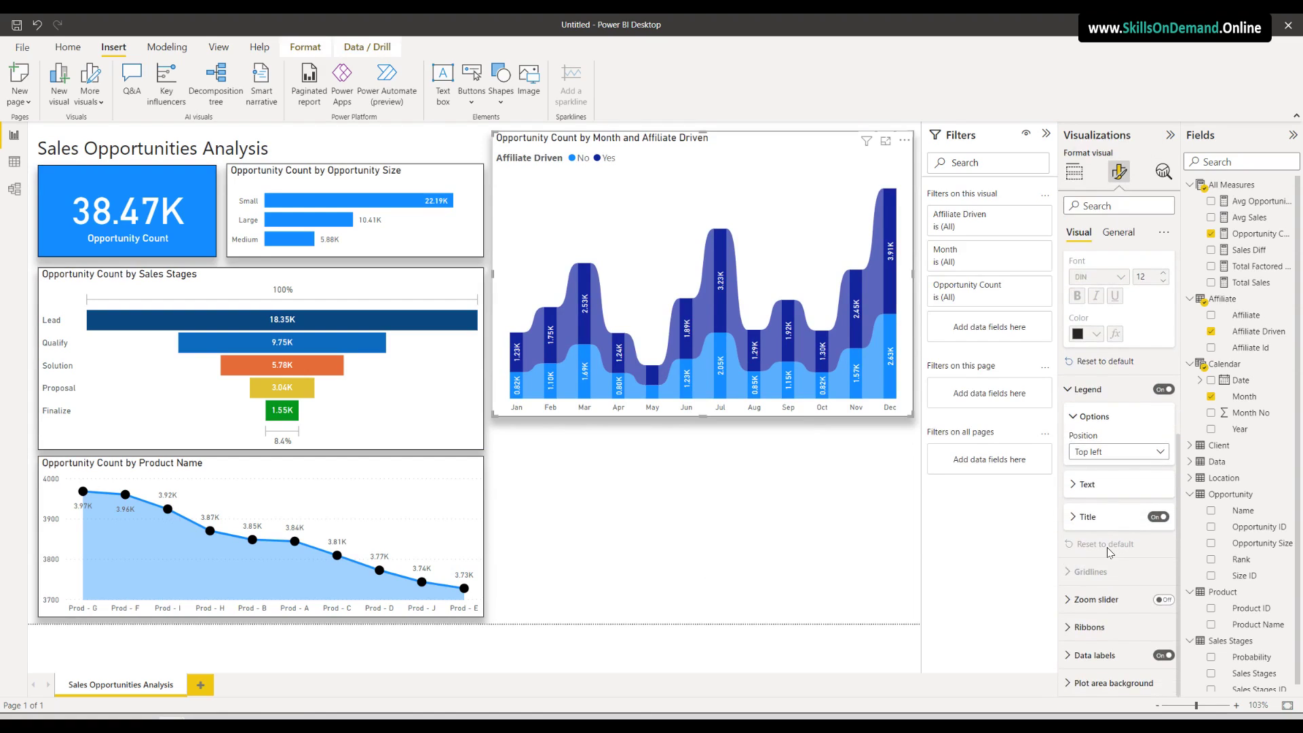
left_click(1099, 520)
Review the ribbon colour and data label value settings, then the General settings
scroll(1099, 520, "down", 1)
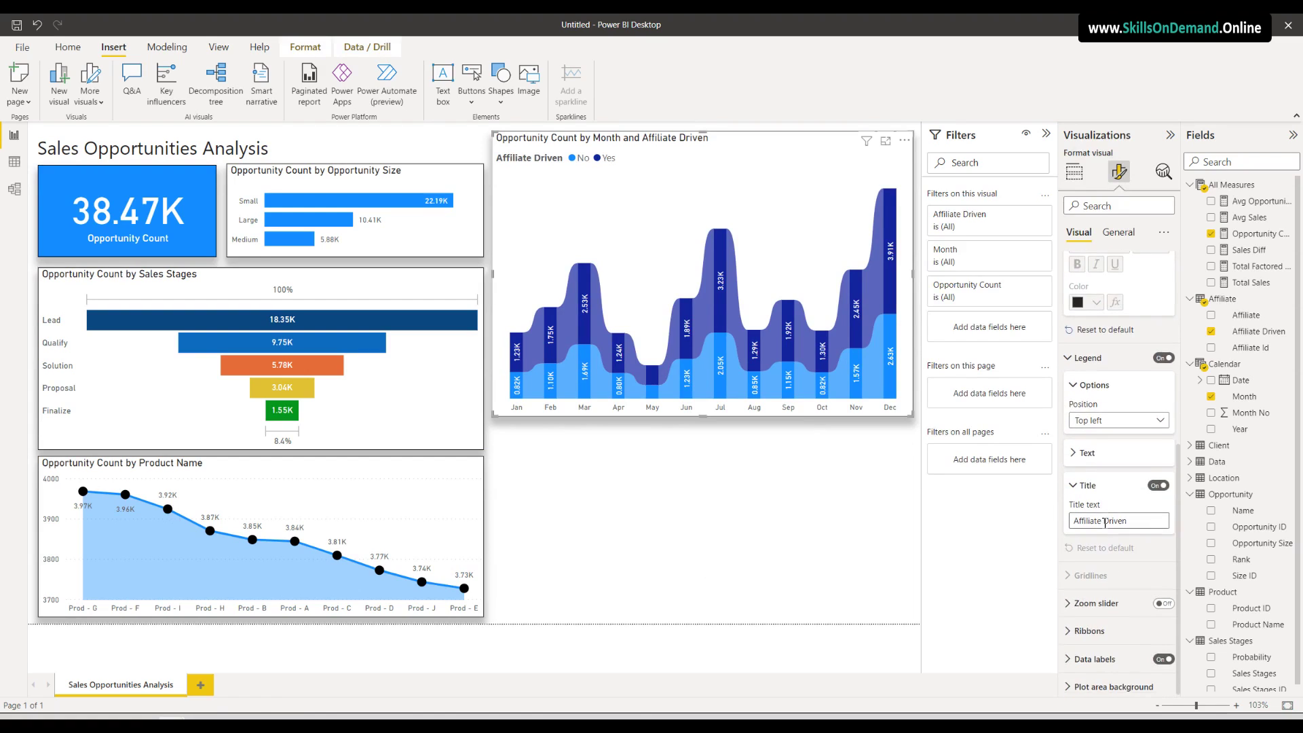
left_click(1130, 625)
scroll(1129, 623, "down", 5)
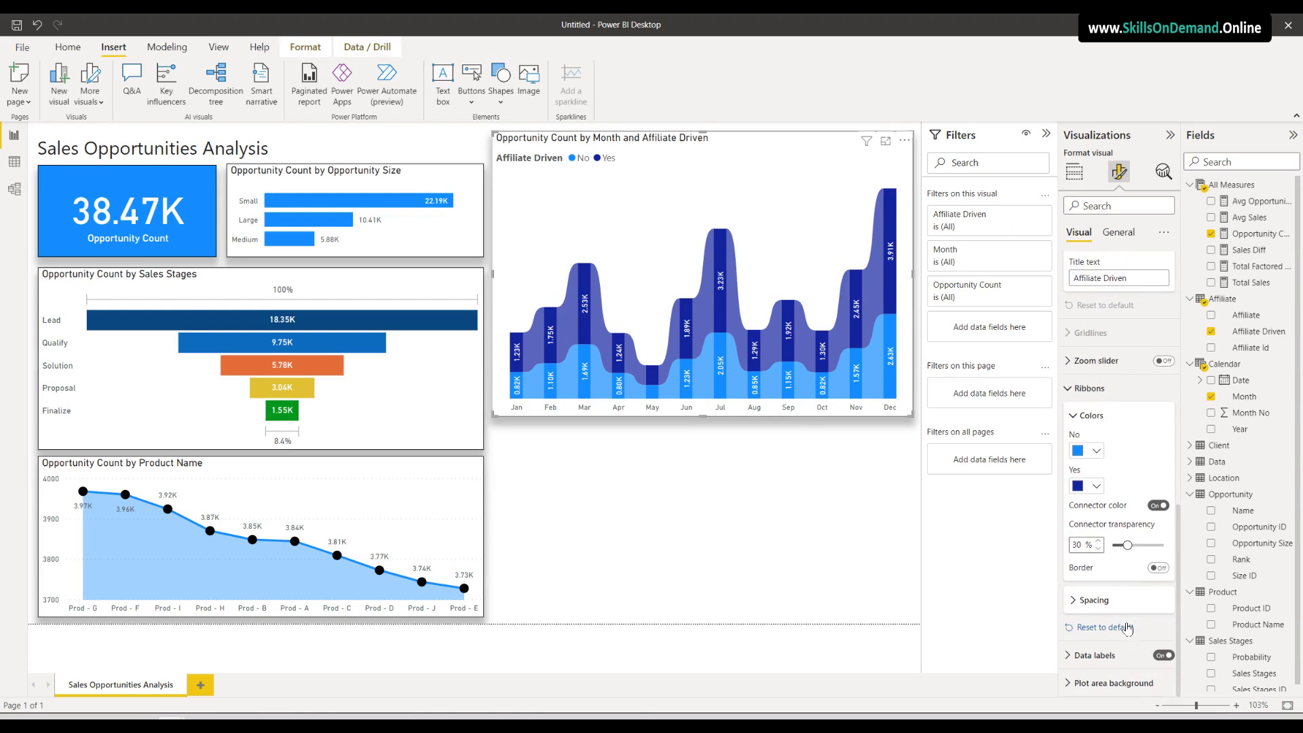
left_click(1096, 656)
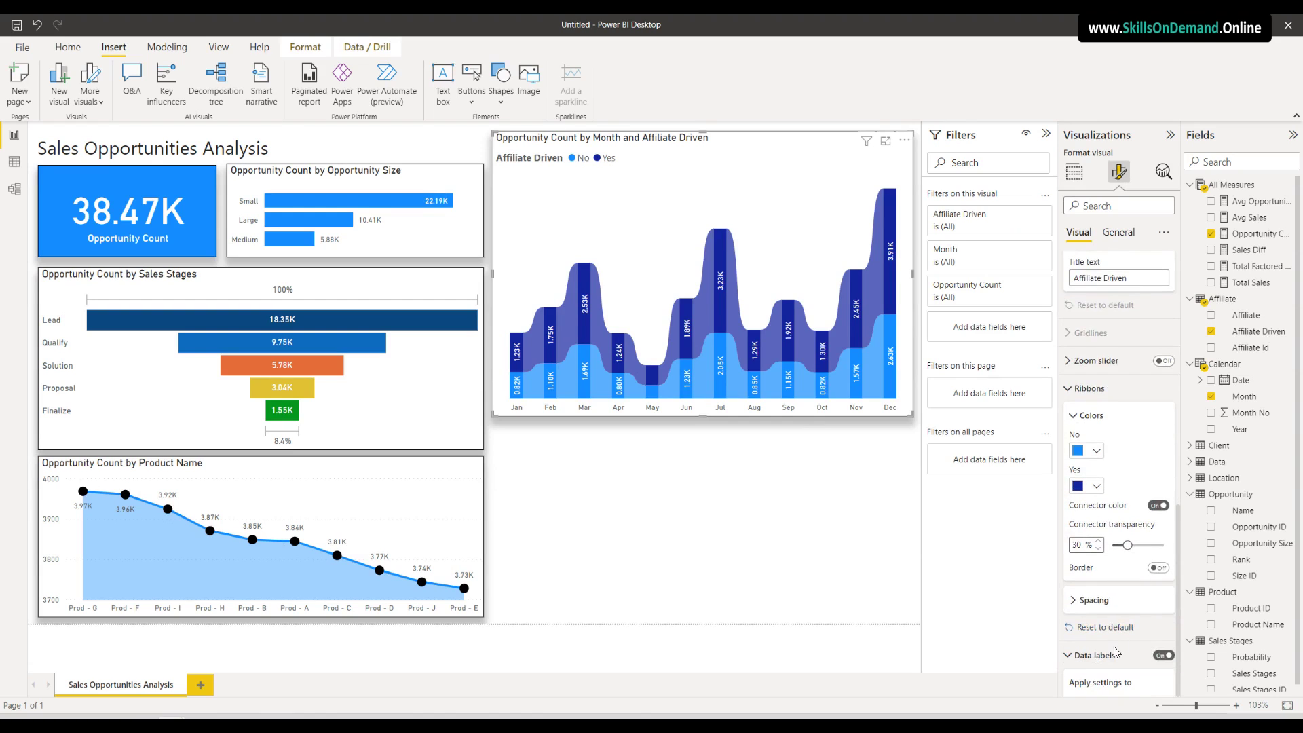
scroll(1115, 652, "down", 8)
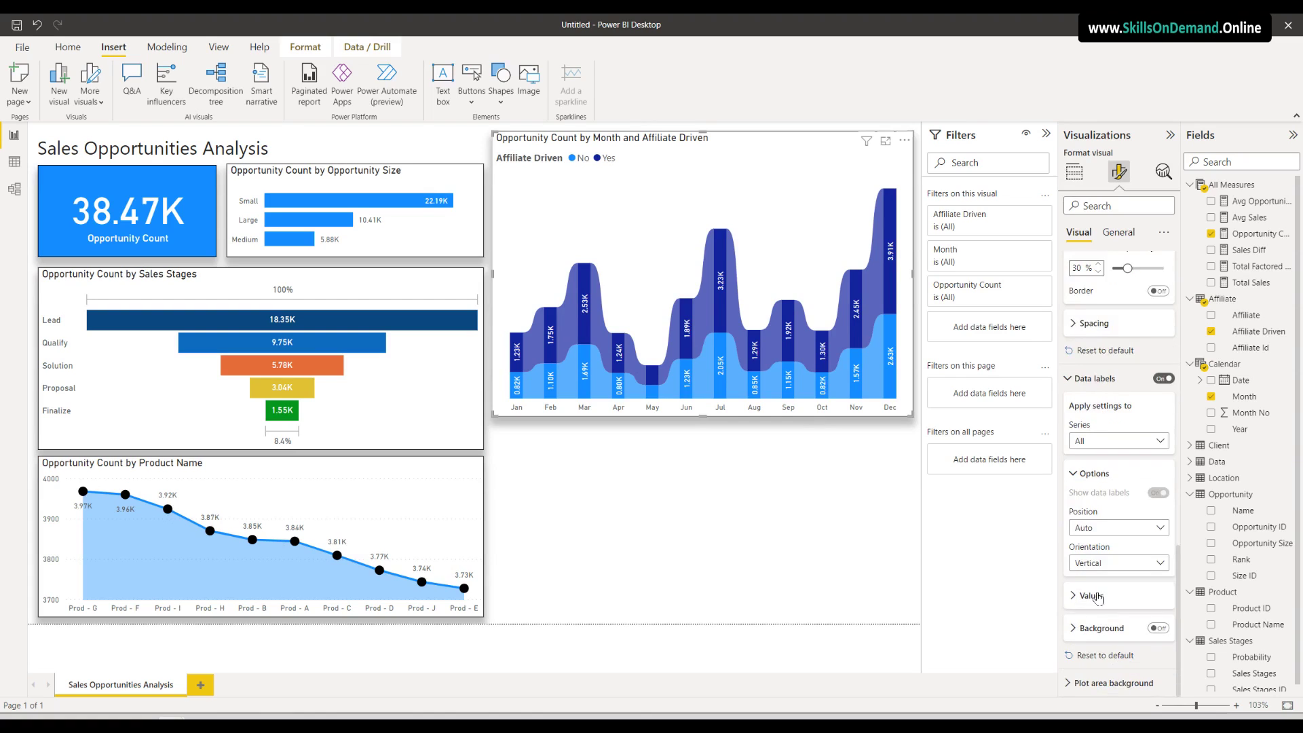
left_click(1098, 598)
scroll(1117, 621, "down", 5)
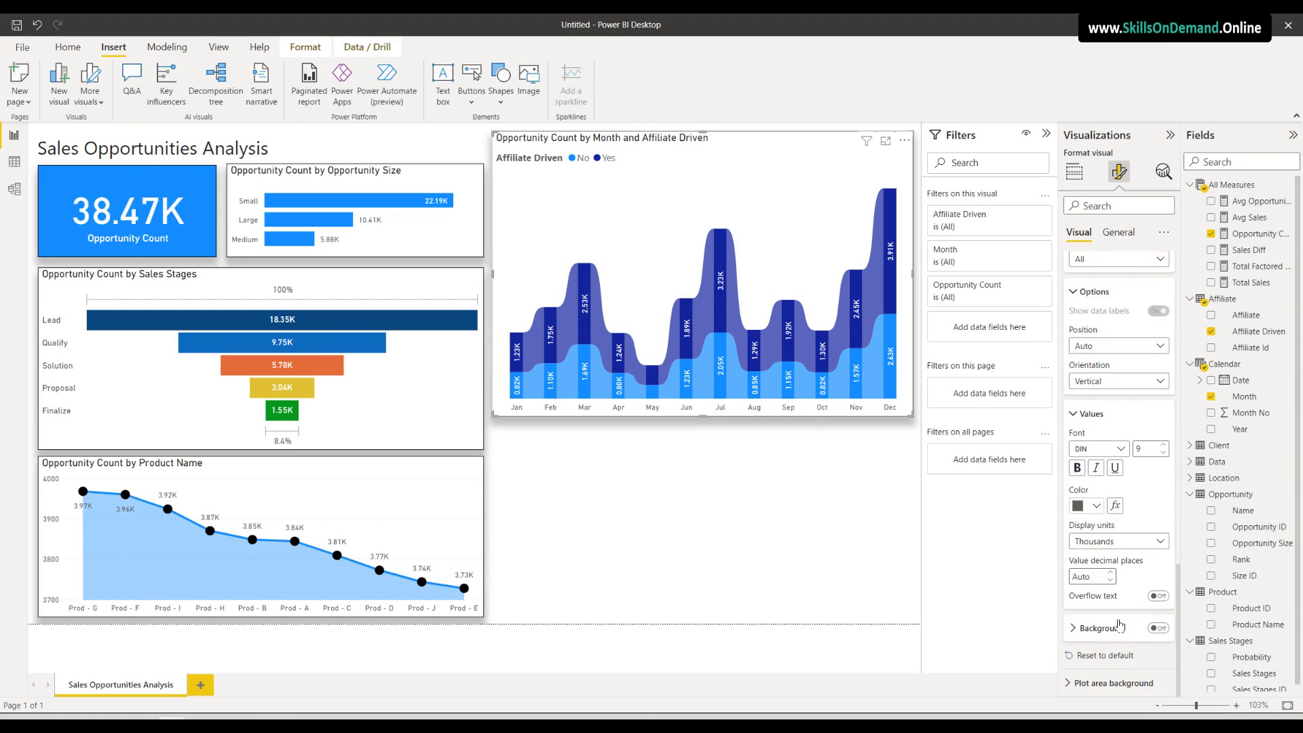
scroll(1119, 622, "up", 15)
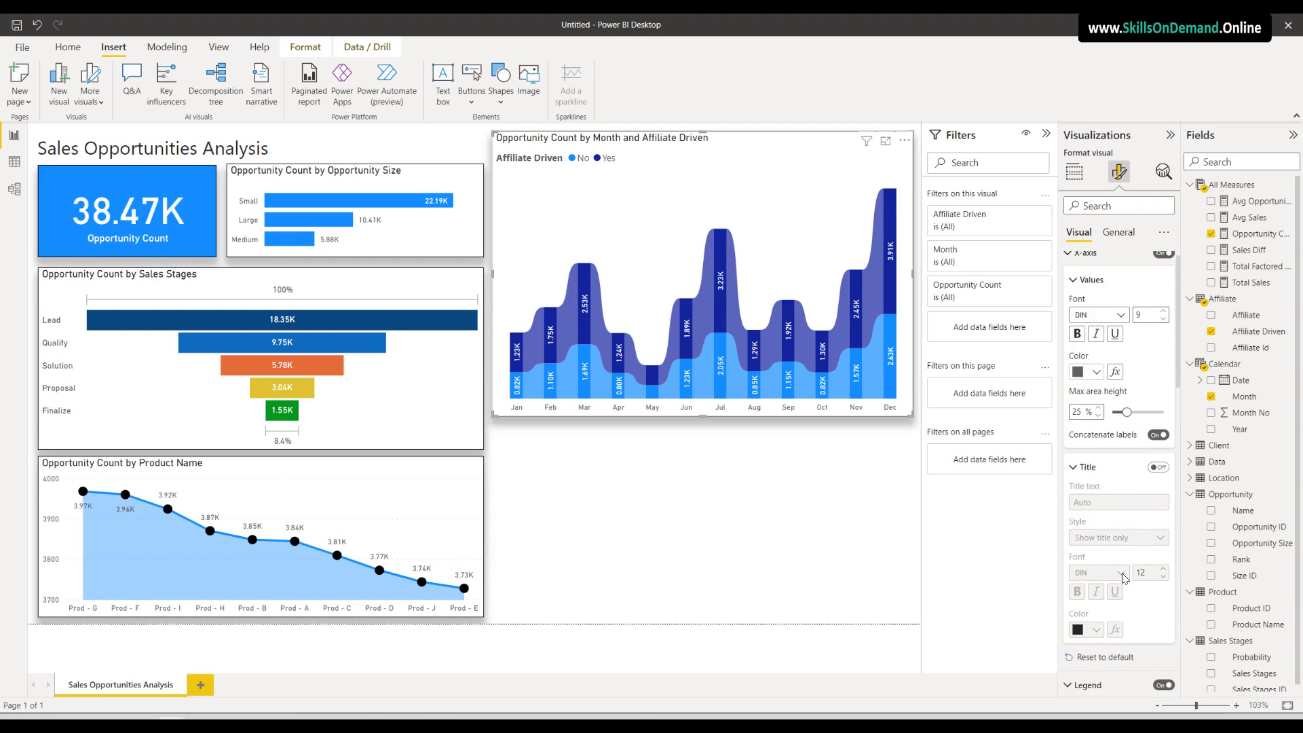
left_click(1117, 233)
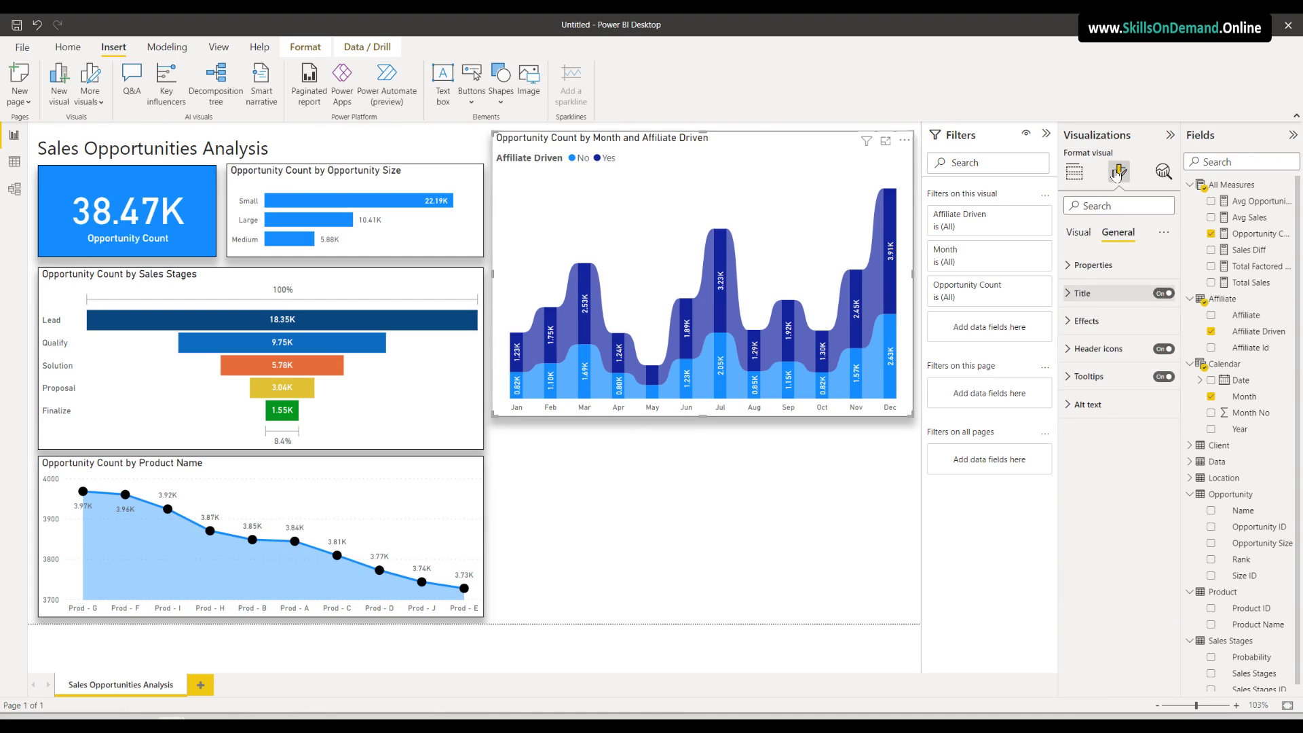
Replace the ribbon chart's title text with 'Opportunity Count - Self Driven vs Affiliate Driven'
left_click(1094, 300)
left_click(1101, 336)
key("ctrl+a")
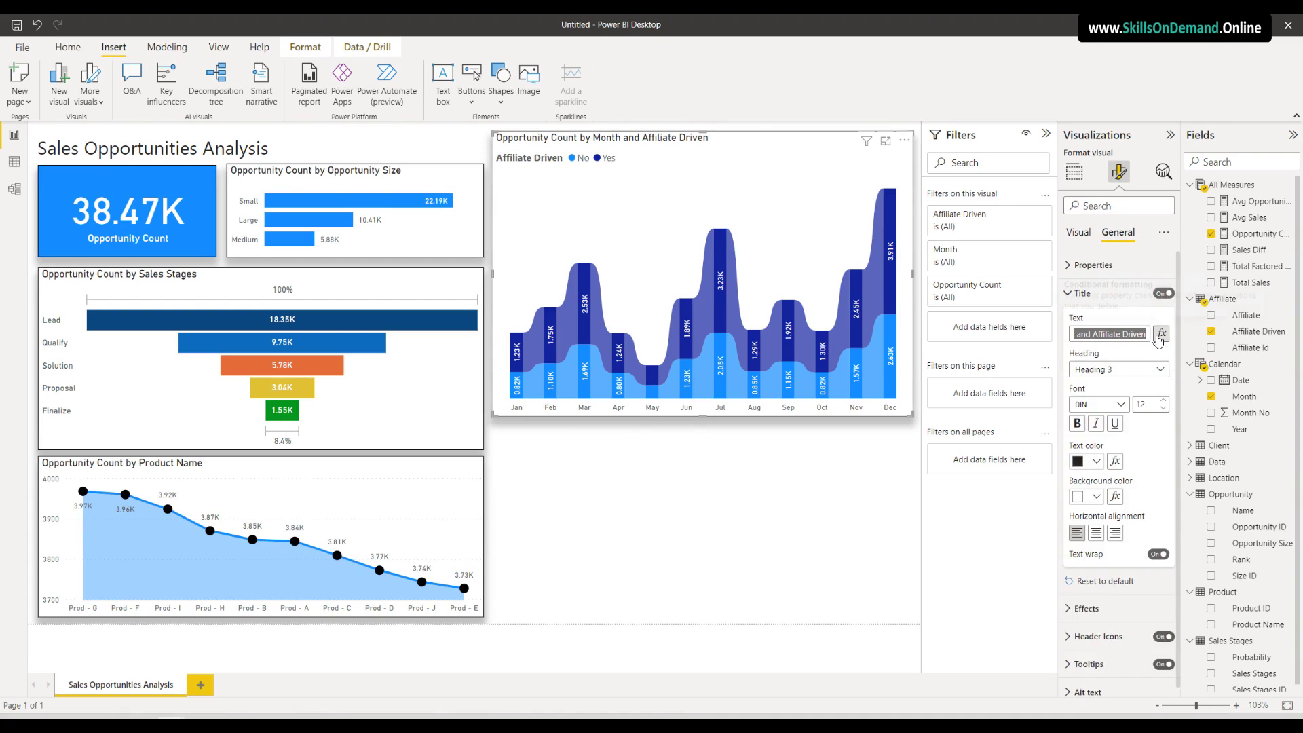
type("Opportunity Coun")
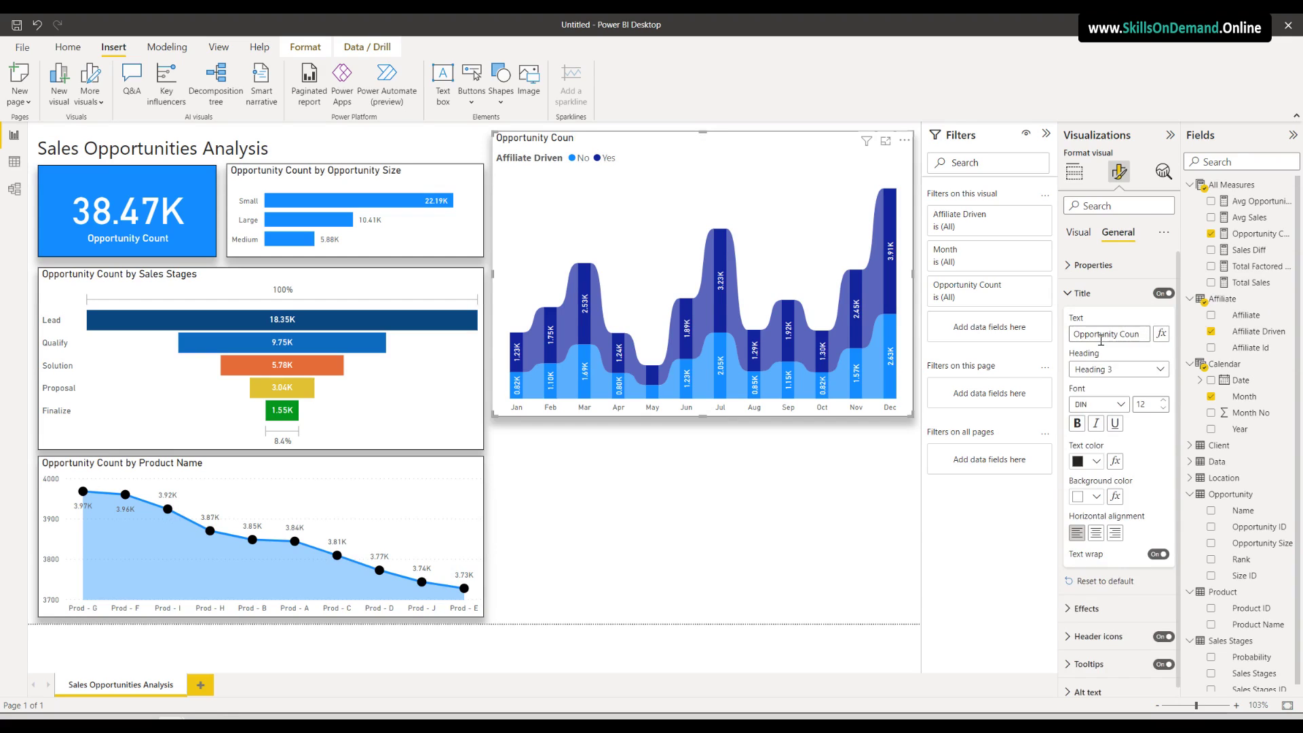
type("t - Self Driven vs Affiliate Driven")
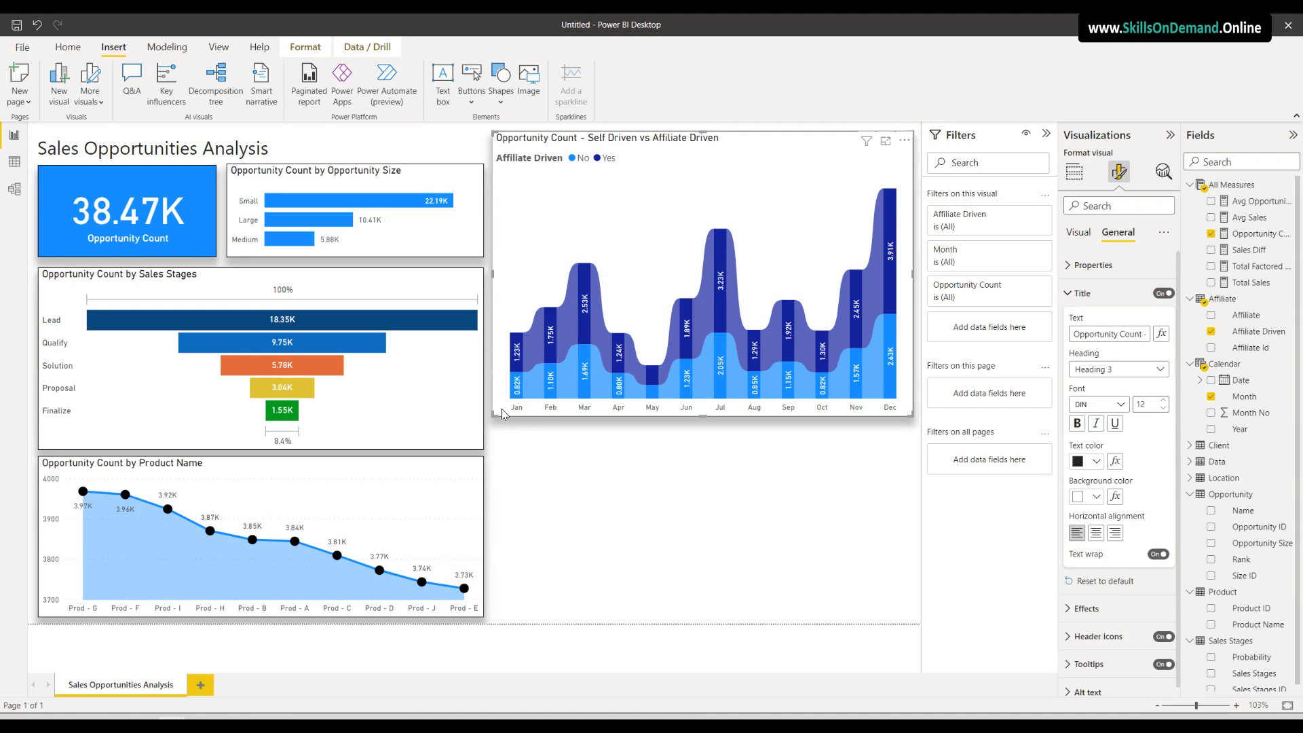
Place the pasted ribbon chart copy lower and remove its Month, Opportunity Count and Affiliate Driven fields
left_click_drag(502, 409, 527, 574)
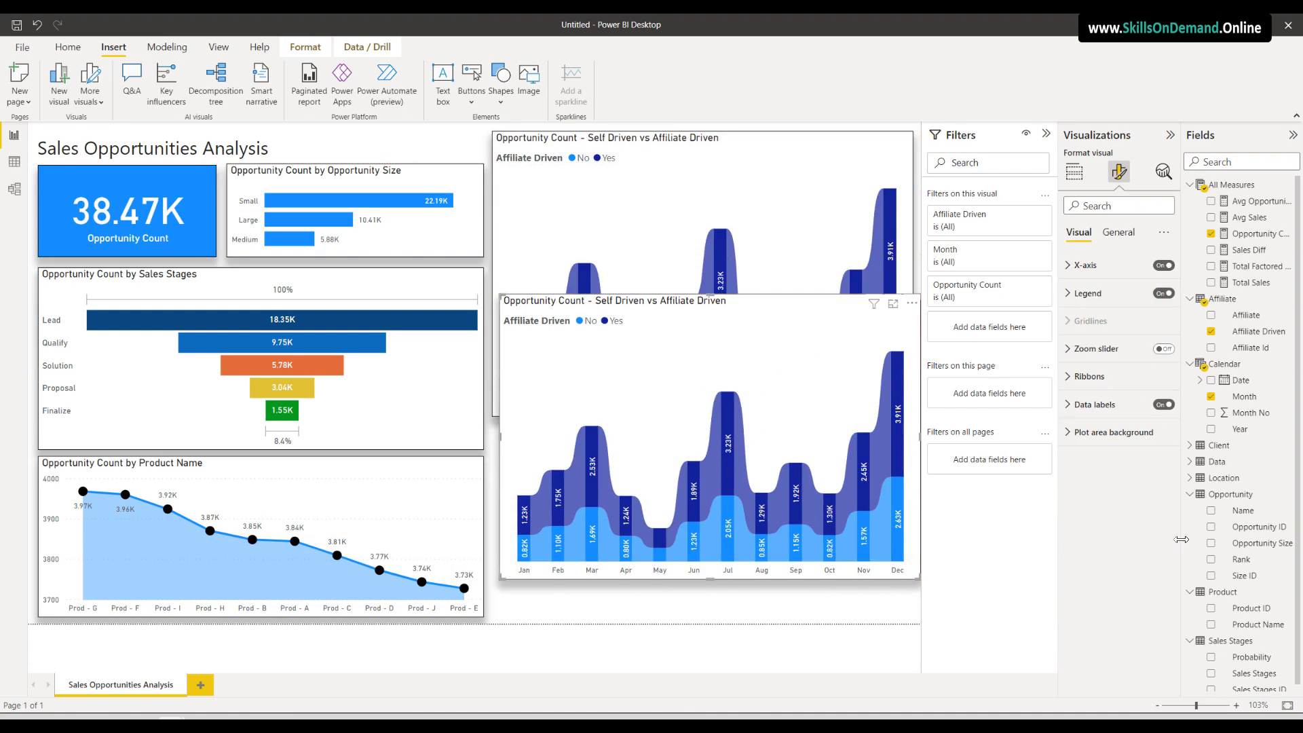
left_click(1073, 172)
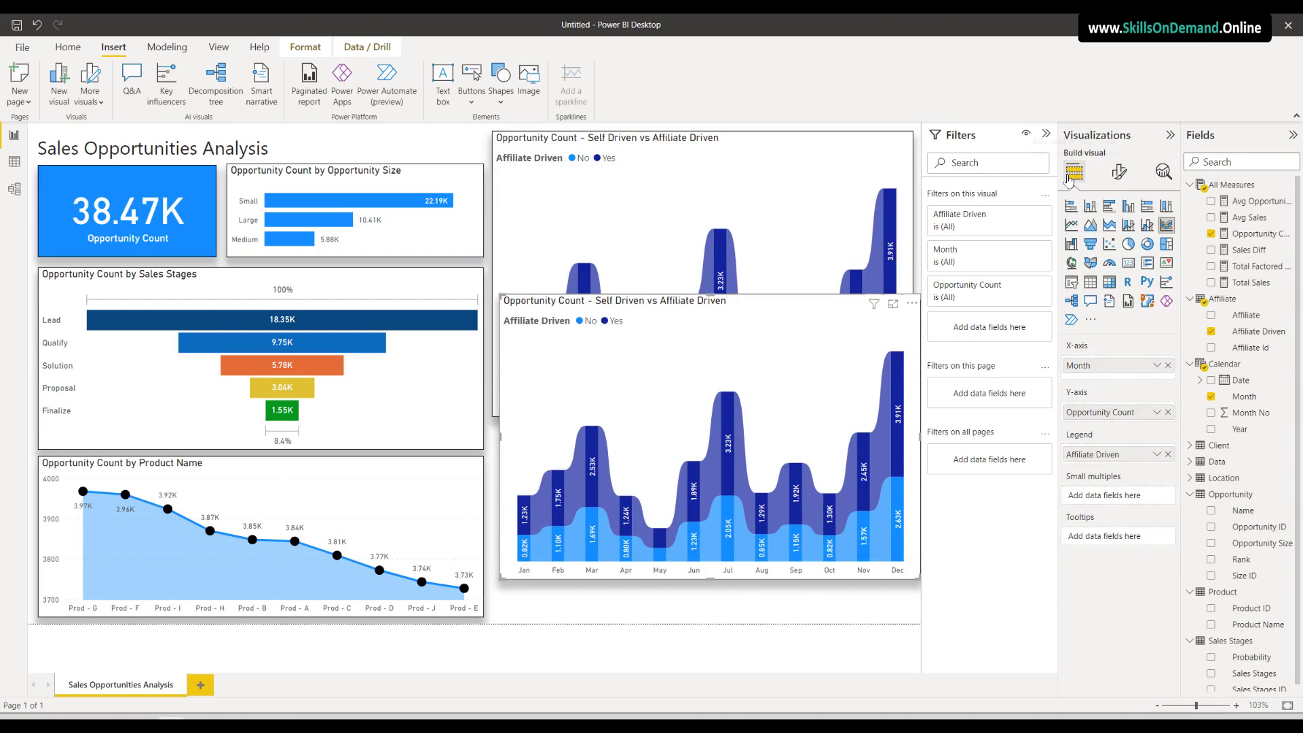
left_click(1169, 364)
left_click(1168, 406)
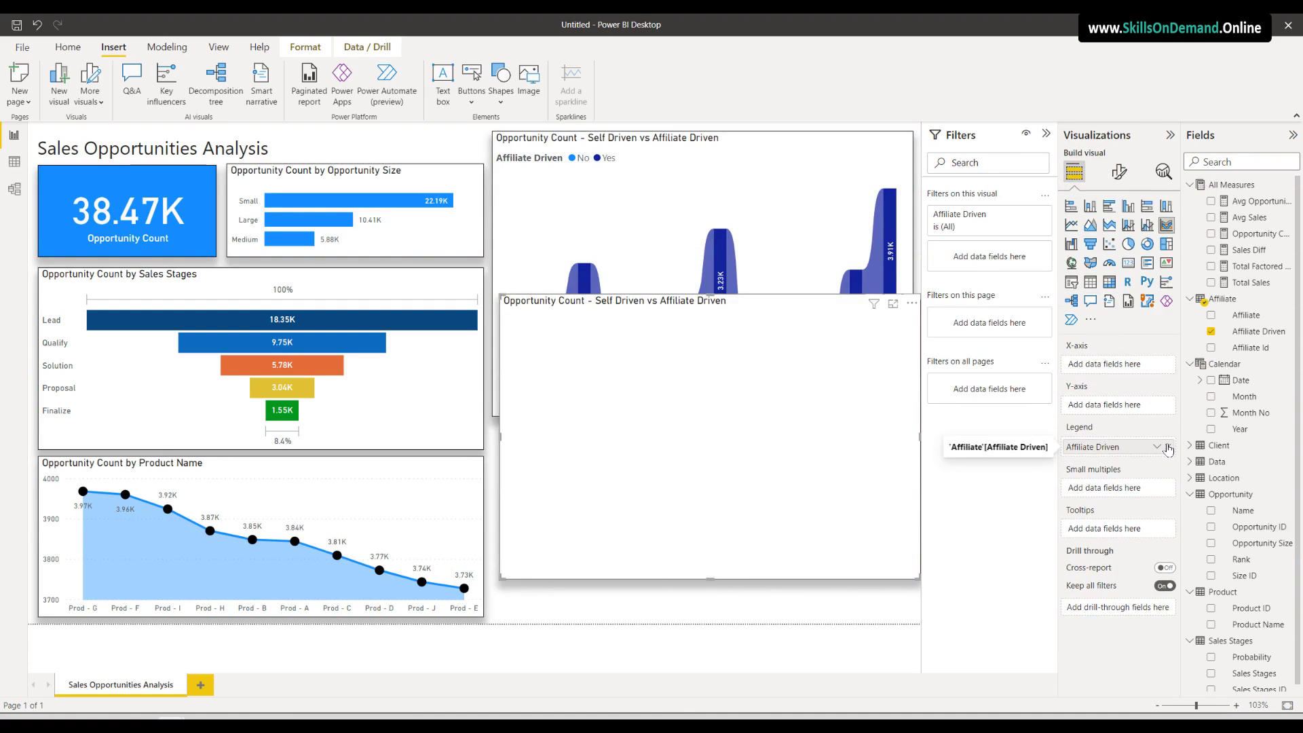
left_click(1168, 446)
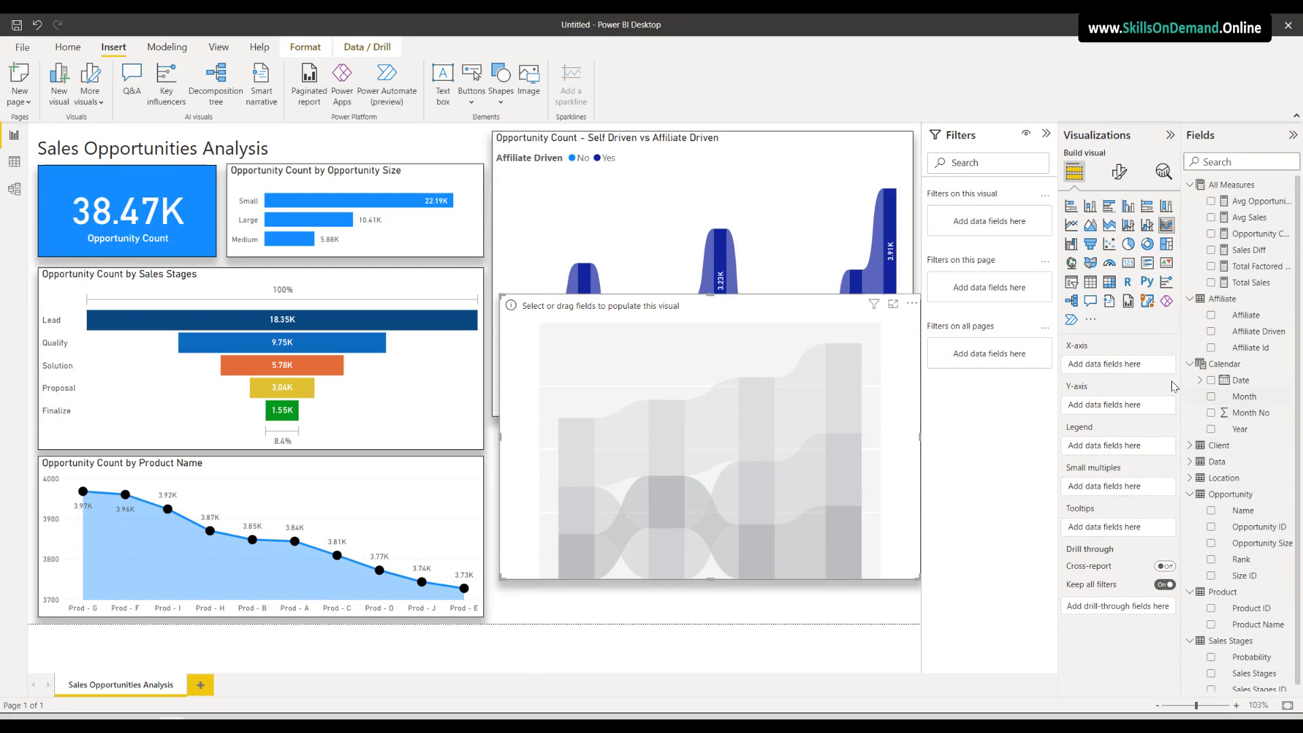
Make the copy a stacked bar chart with Location > Country on Y-axis and Opportunity Count on X-axis
left_click(1071, 207)
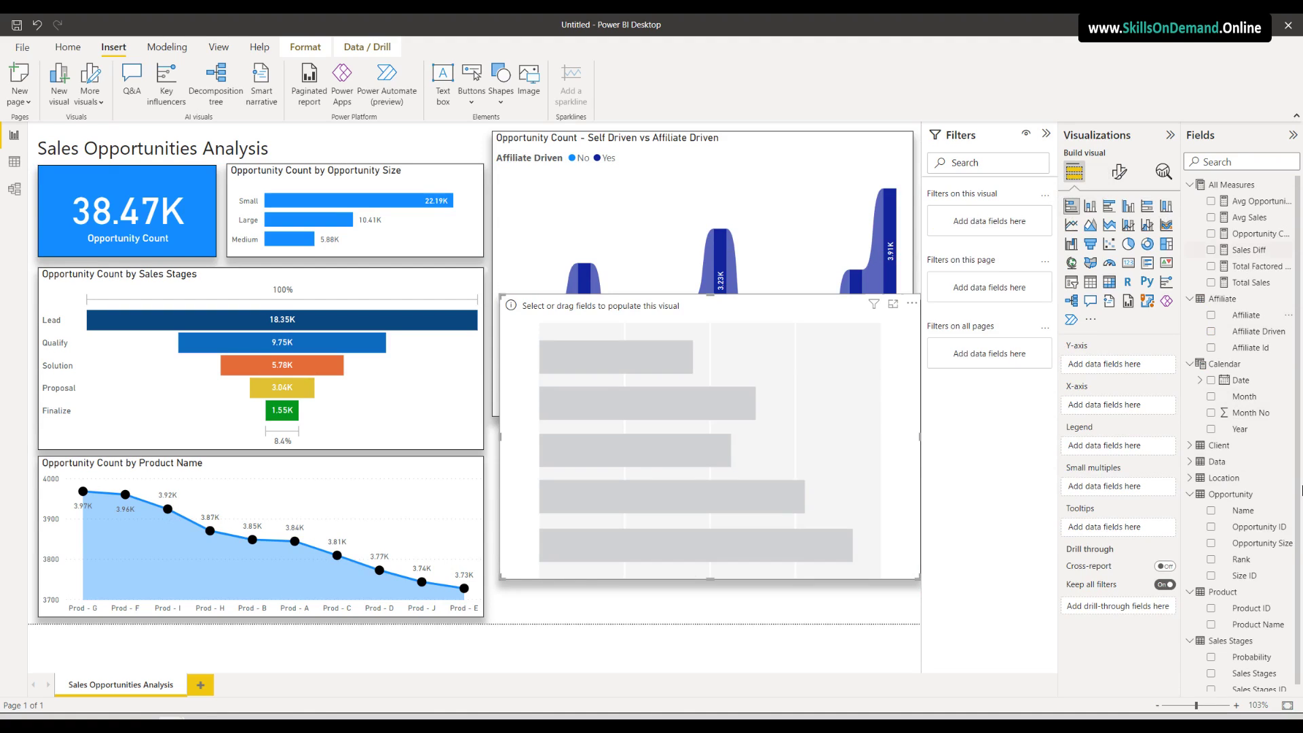
scroll(1256, 592, "down", 1)
left_click(1191, 470)
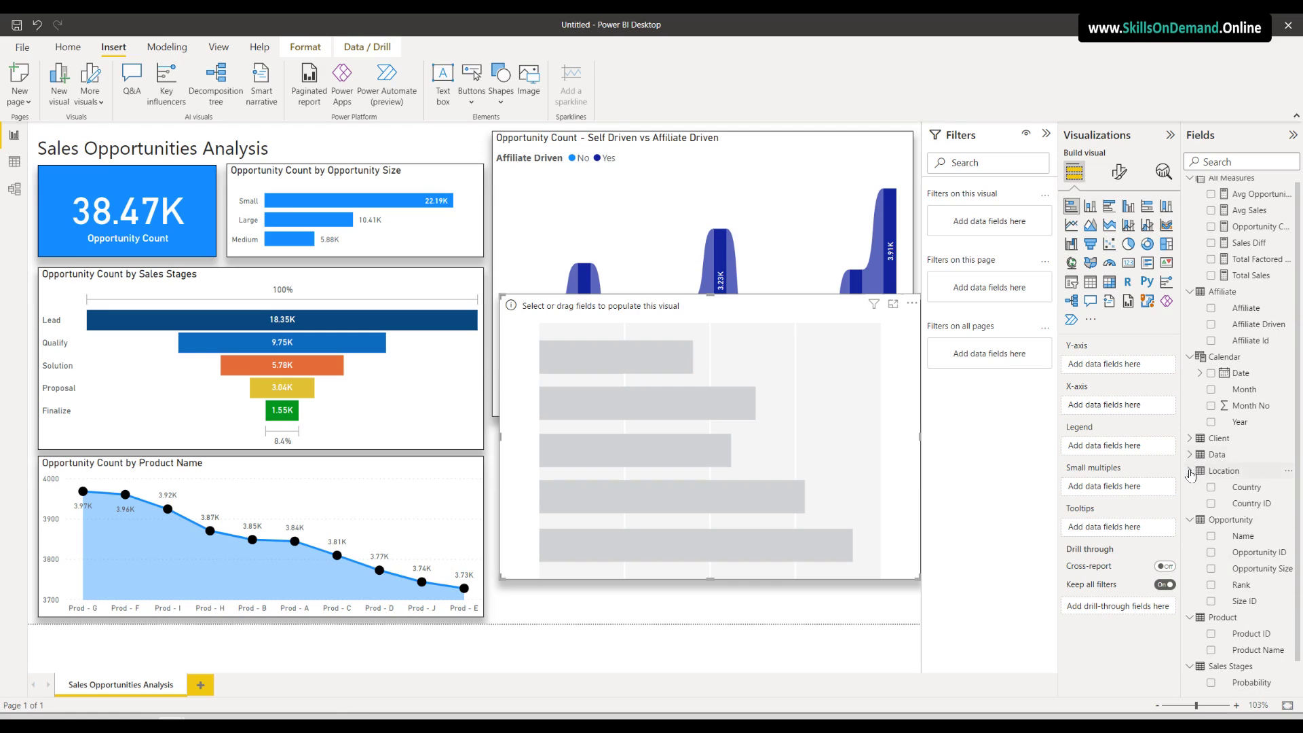
left_click_drag(1248, 488, 1135, 370)
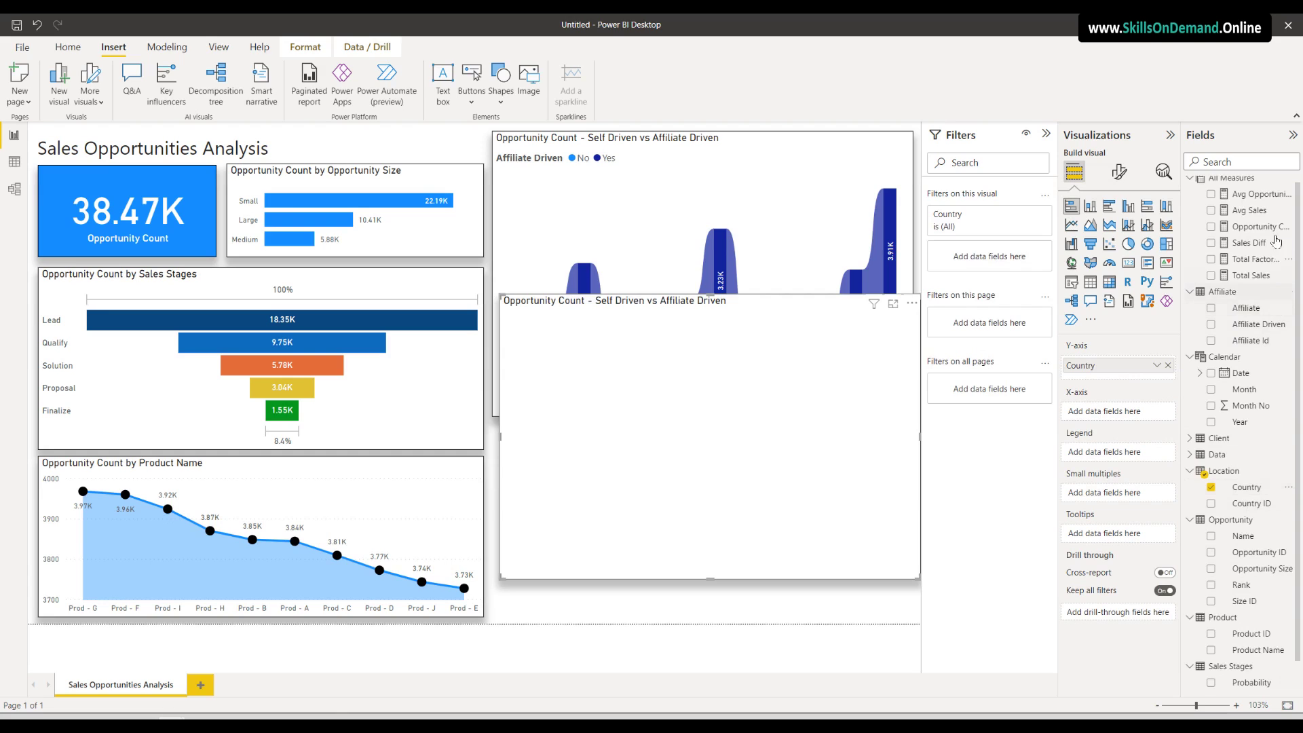
left_click_drag(1276, 232, 1158, 418)
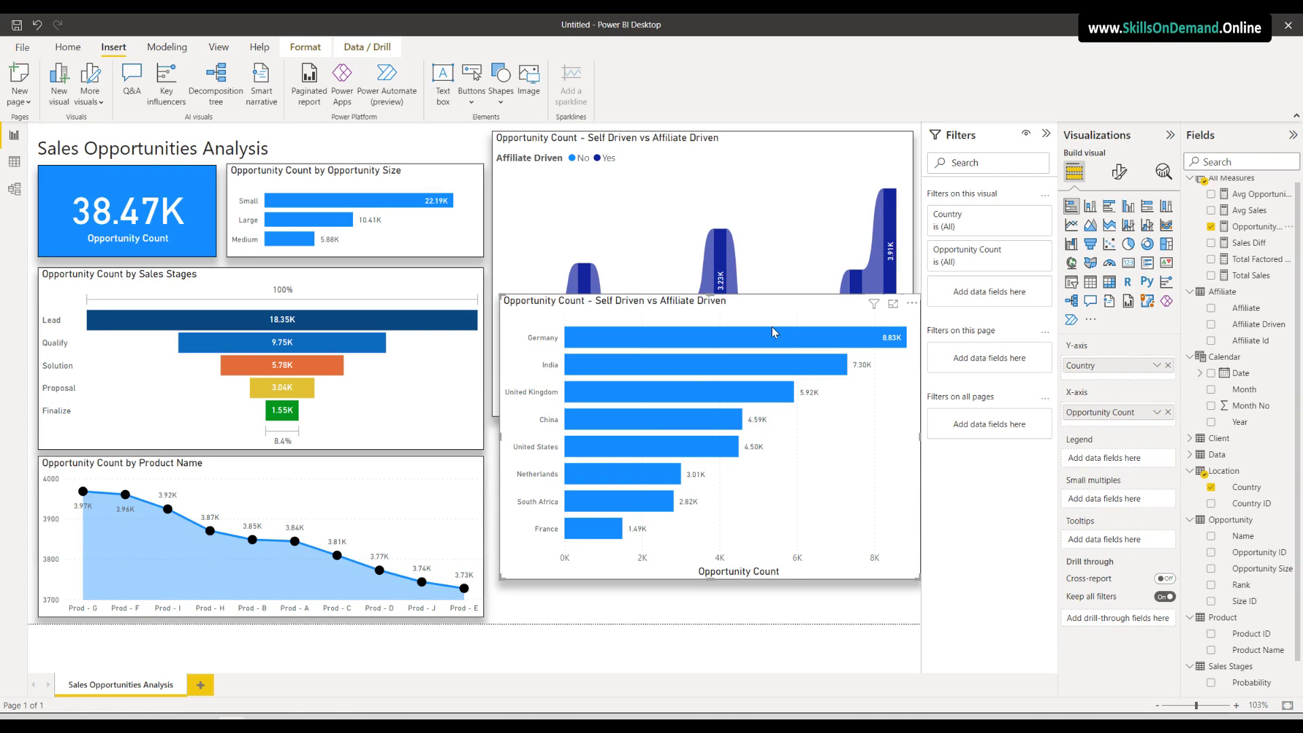
Replace 'Self Driven vs Affiliate Driven' in the bar chart's title with 'By Country'
left_click(1120, 172)
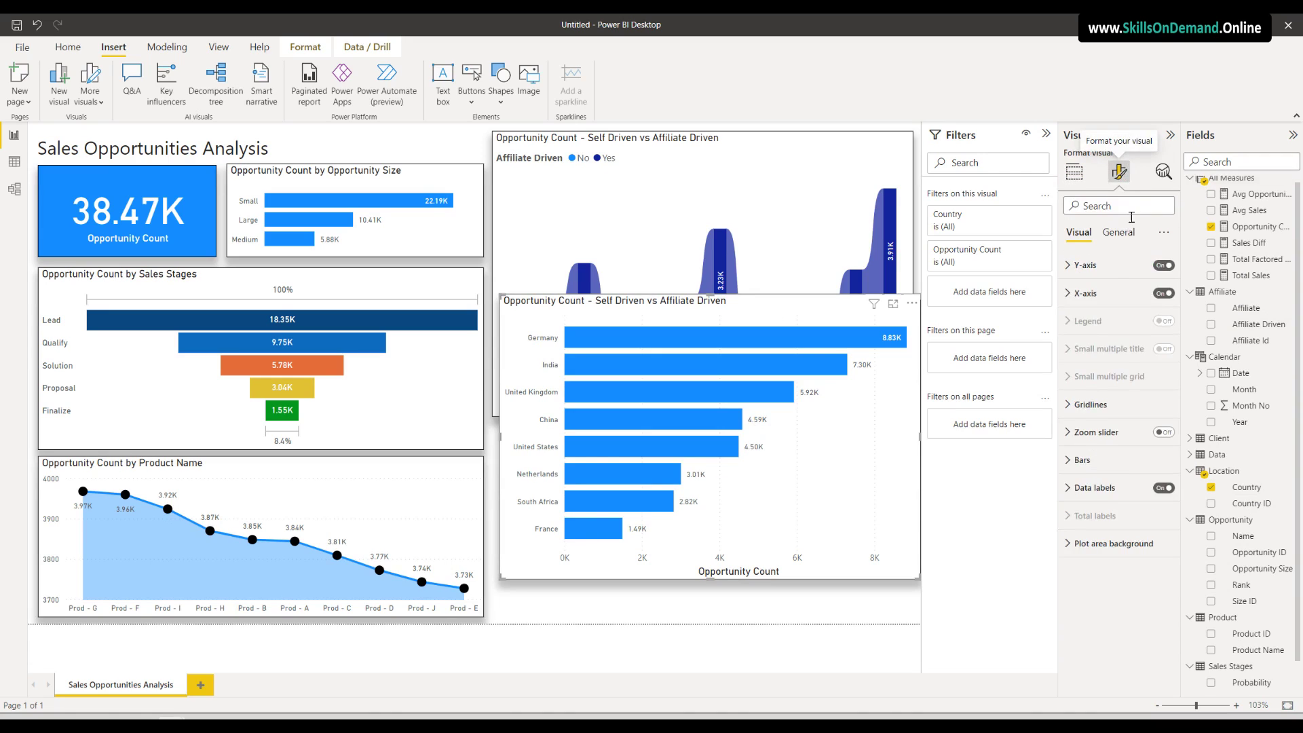
left_click(1119, 232)
left_click(1105, 293)
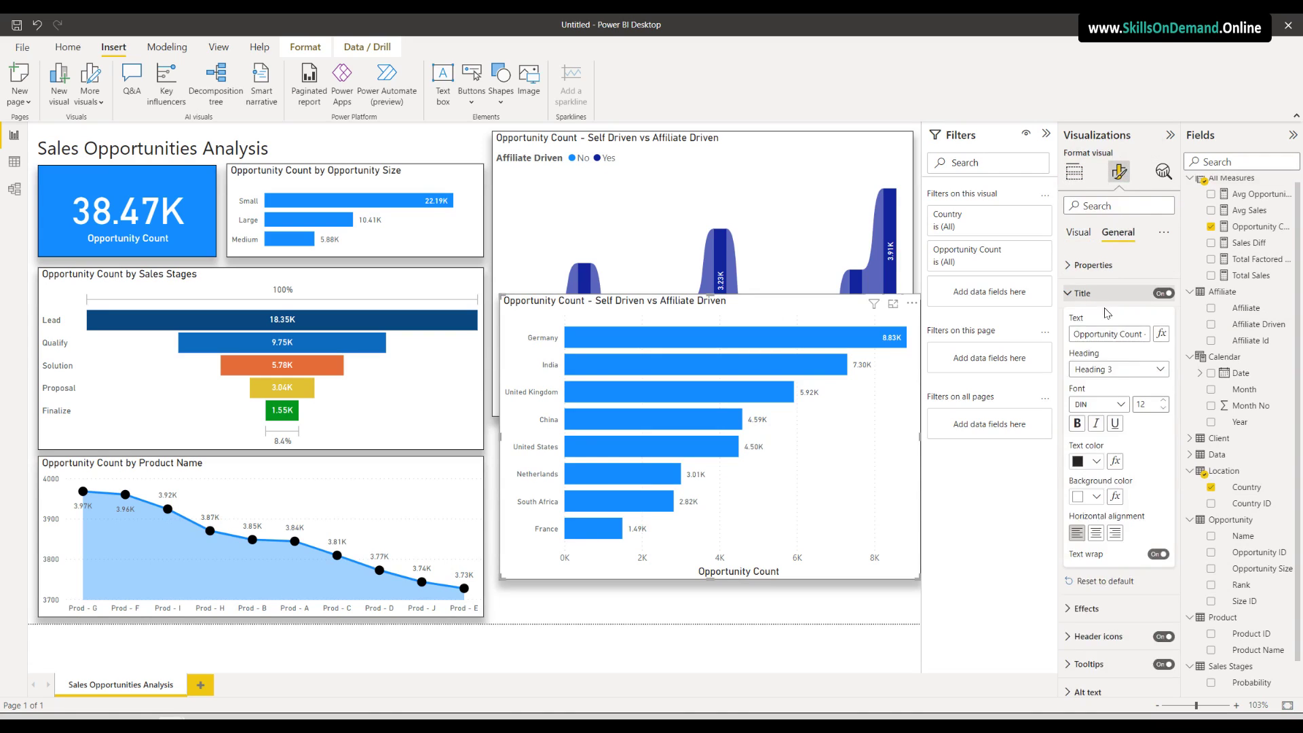
left_click_drag(1132, 334, 1154, 340)
left_click_drag(1084, 334, 1196, 338)
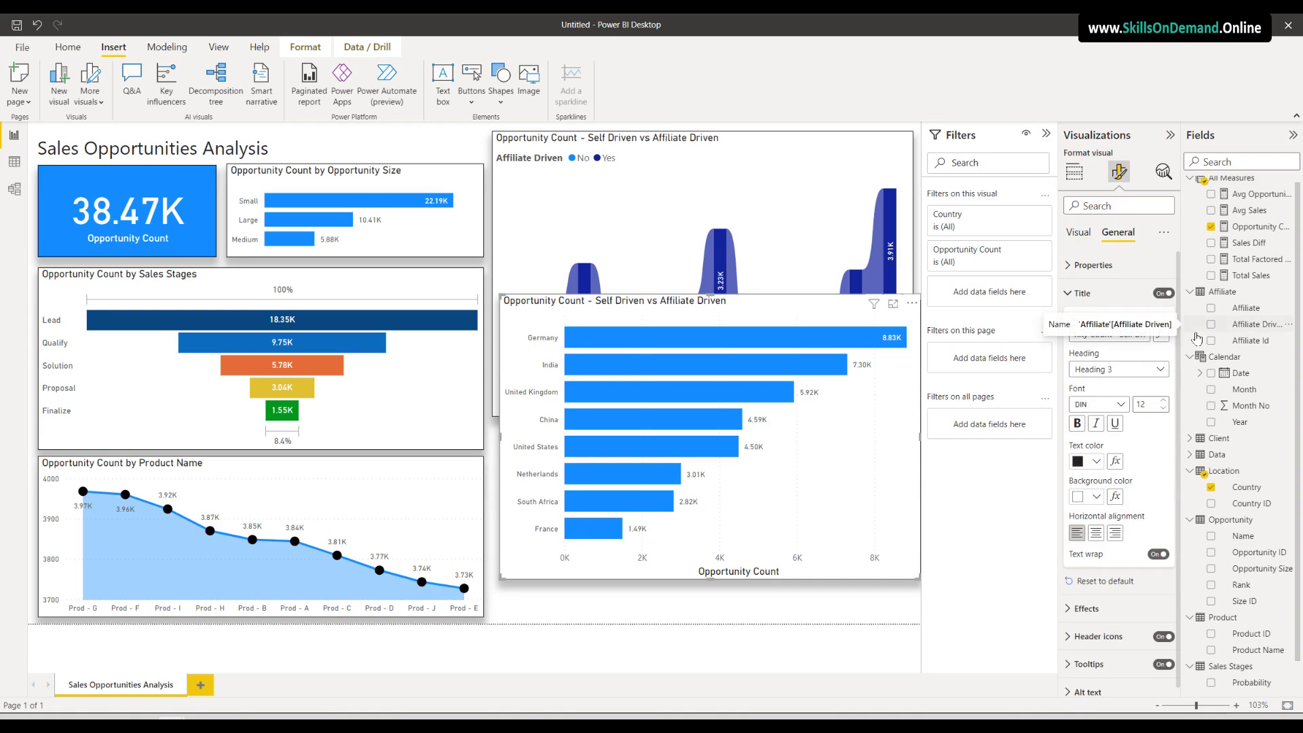
key("BackSpace")
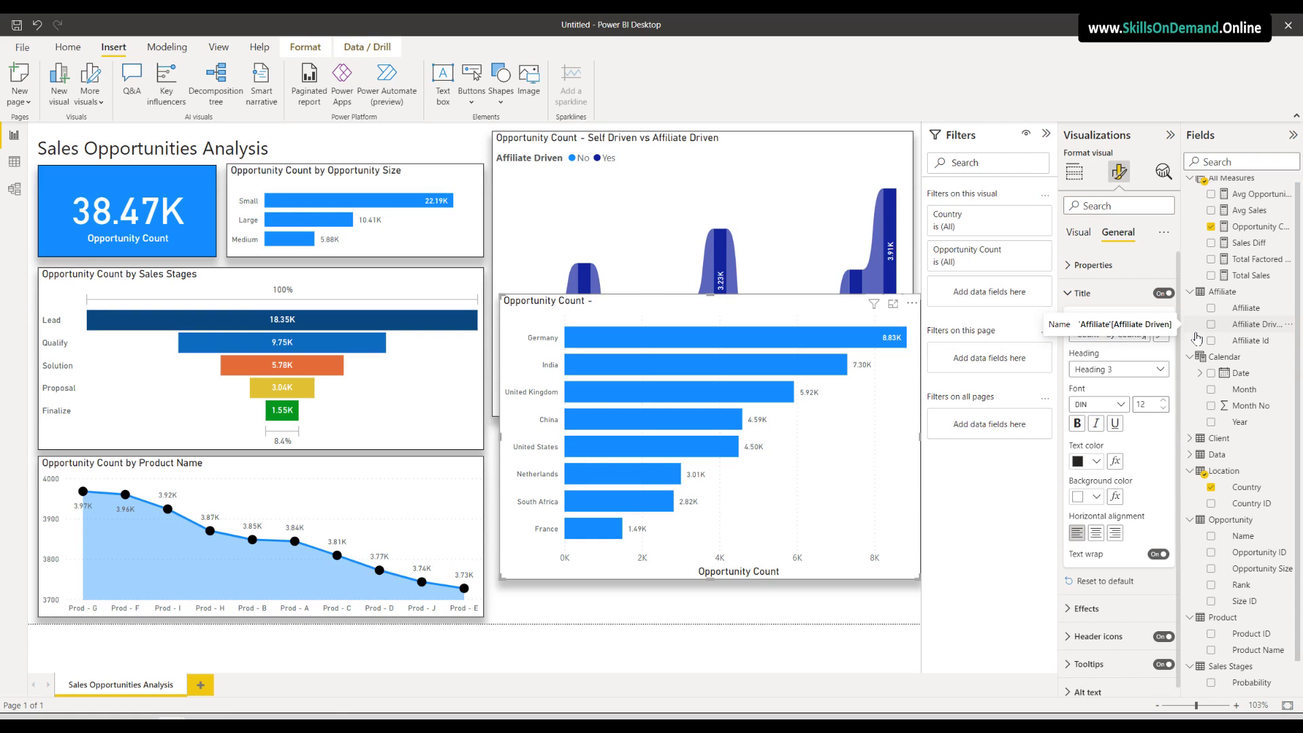
type("By Country")
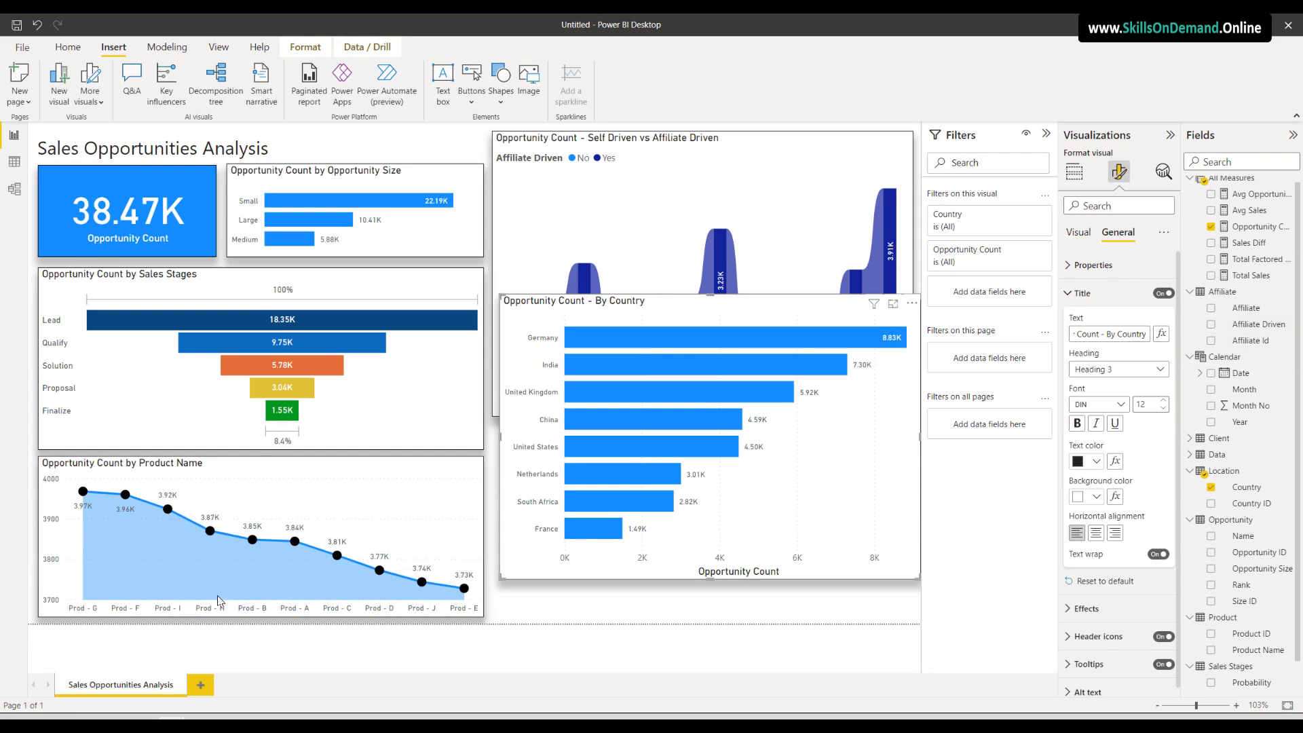
Narrow, move and shorten the By Country chart to sit beneath the ribbon chart
left_click_drag(921, 436, 822, 440)
left_click_drag(645, 581, 613, 608)
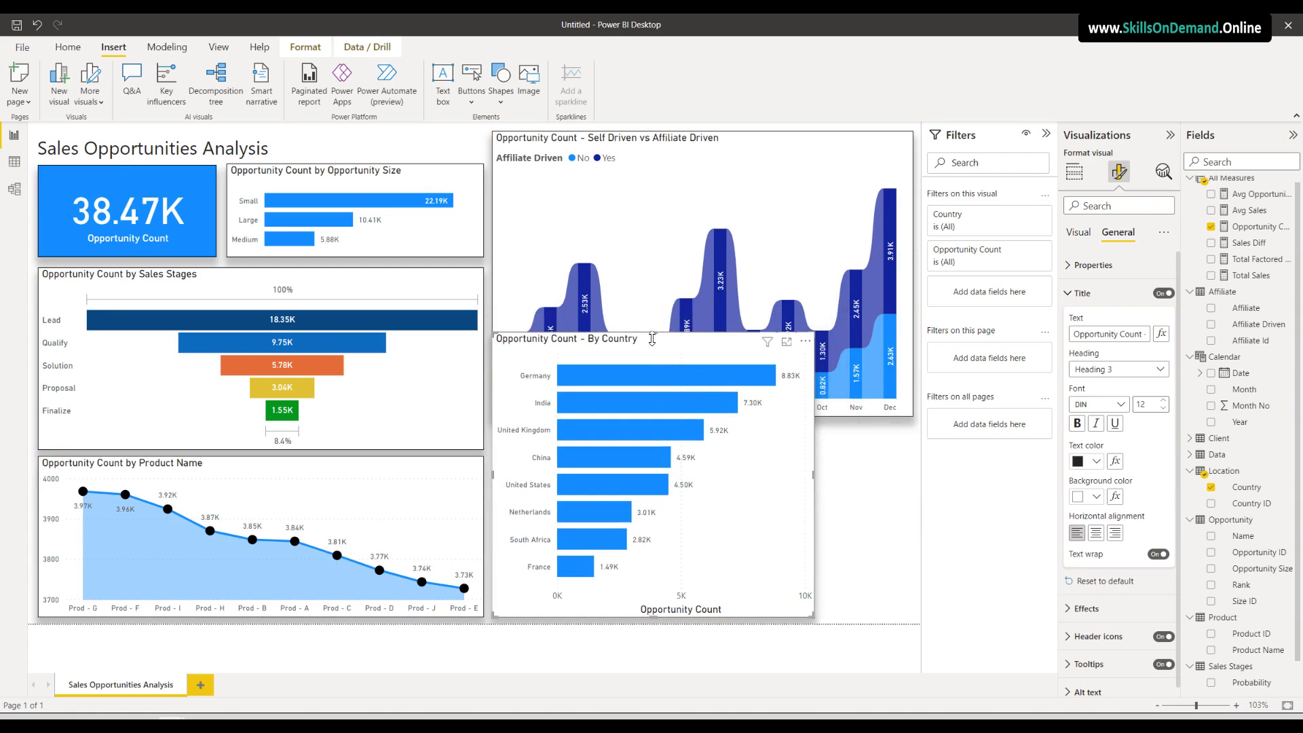
left_click_drag(648, 332, 645, 431)
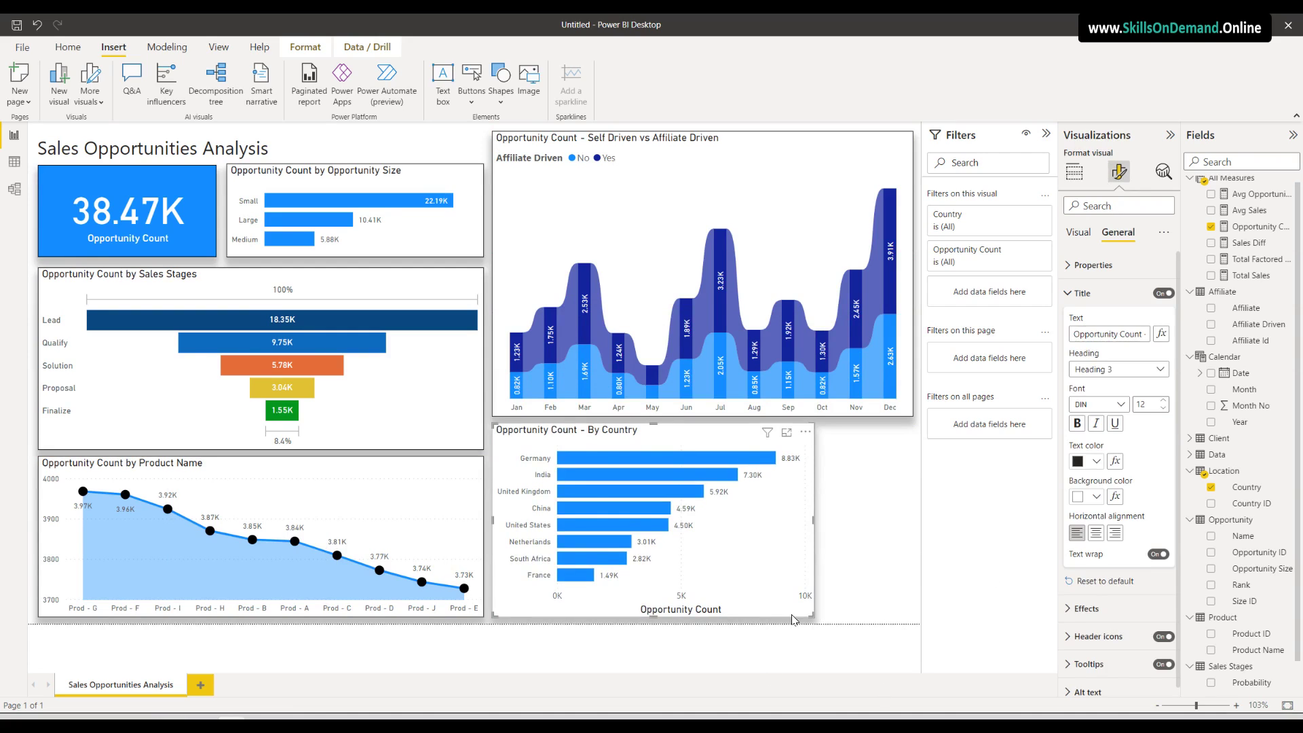
Turn off the bar chart's X-axis title and X-axis values, keeping the country labels
left_click(1080, 232)
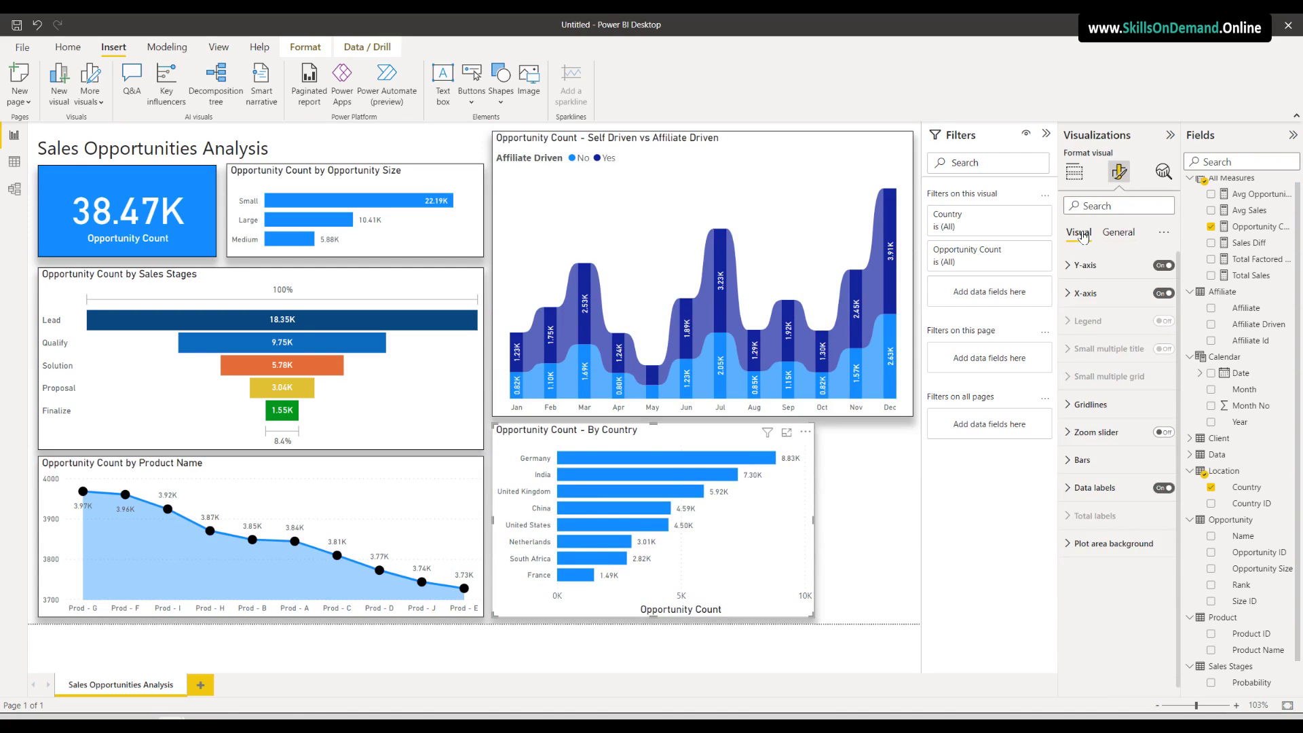
left_click(1085, 265)
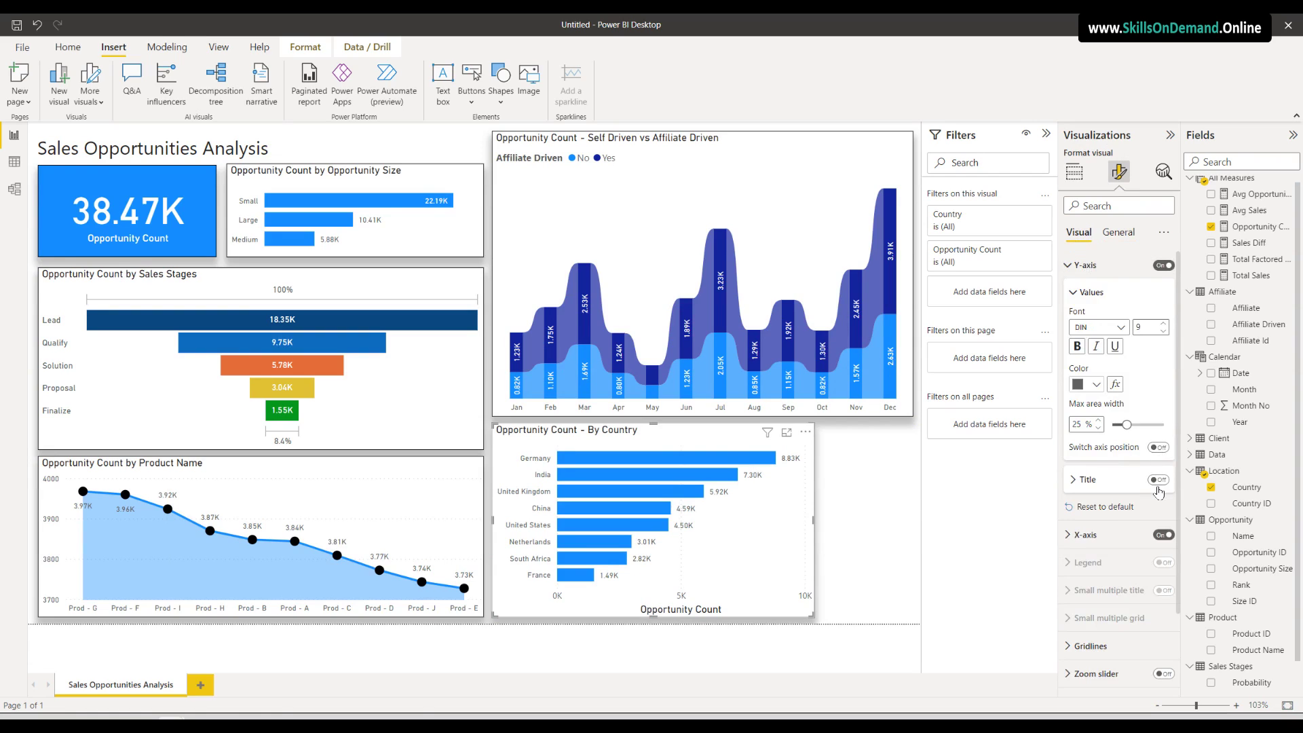
left_click(1159, 268)
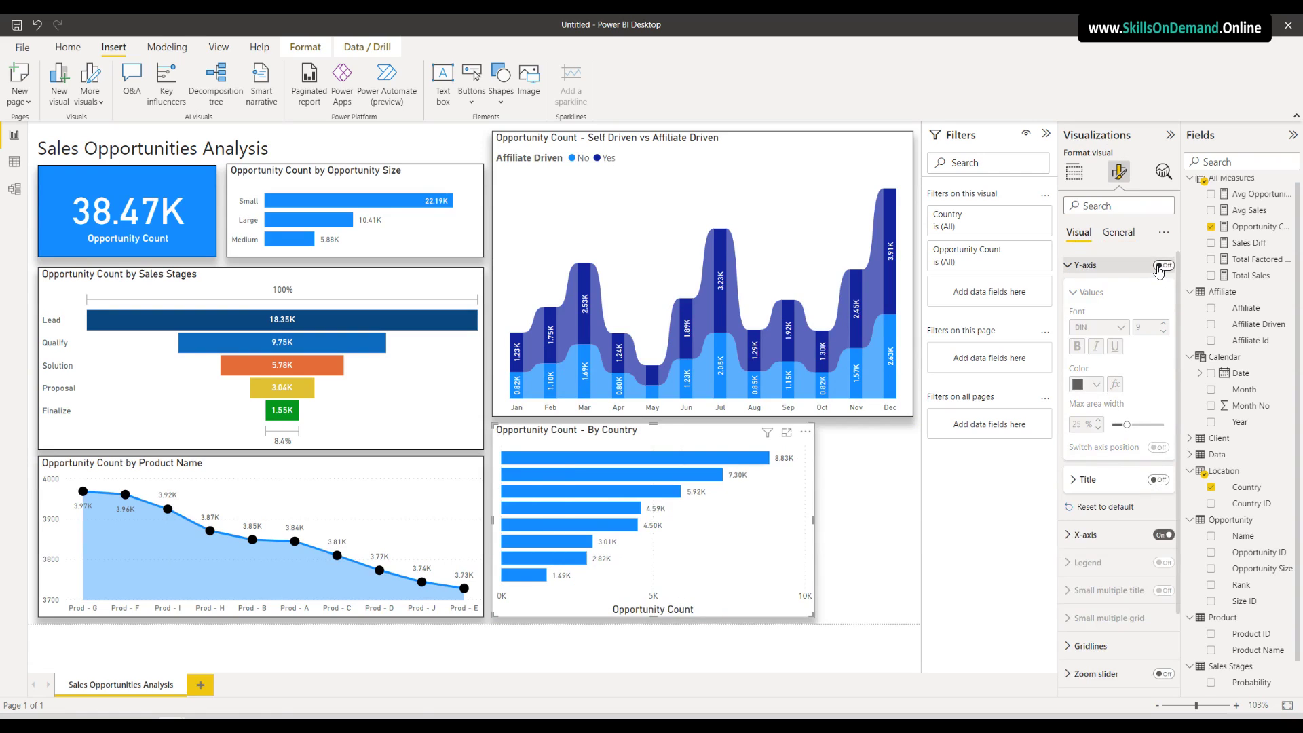
left_click(1165, 267)
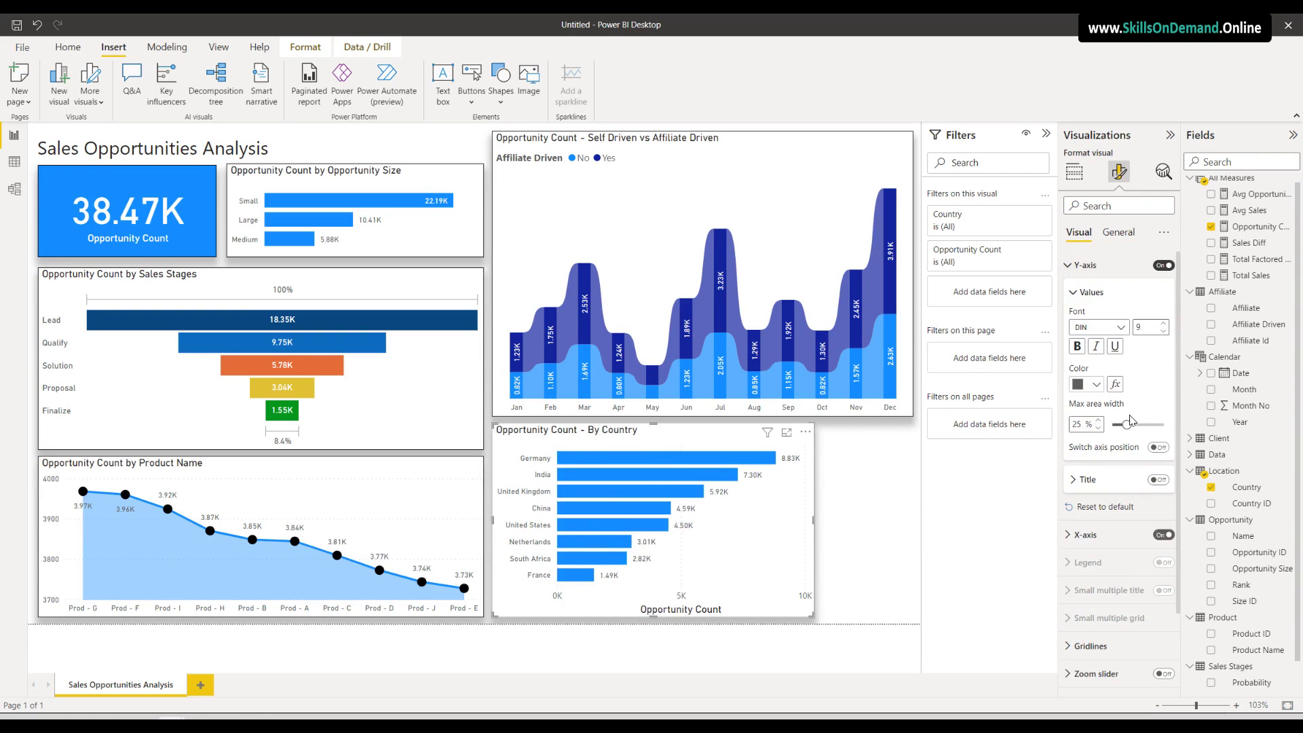
left_click(1097, 536)
scroll(1158, 462, "down", 4)
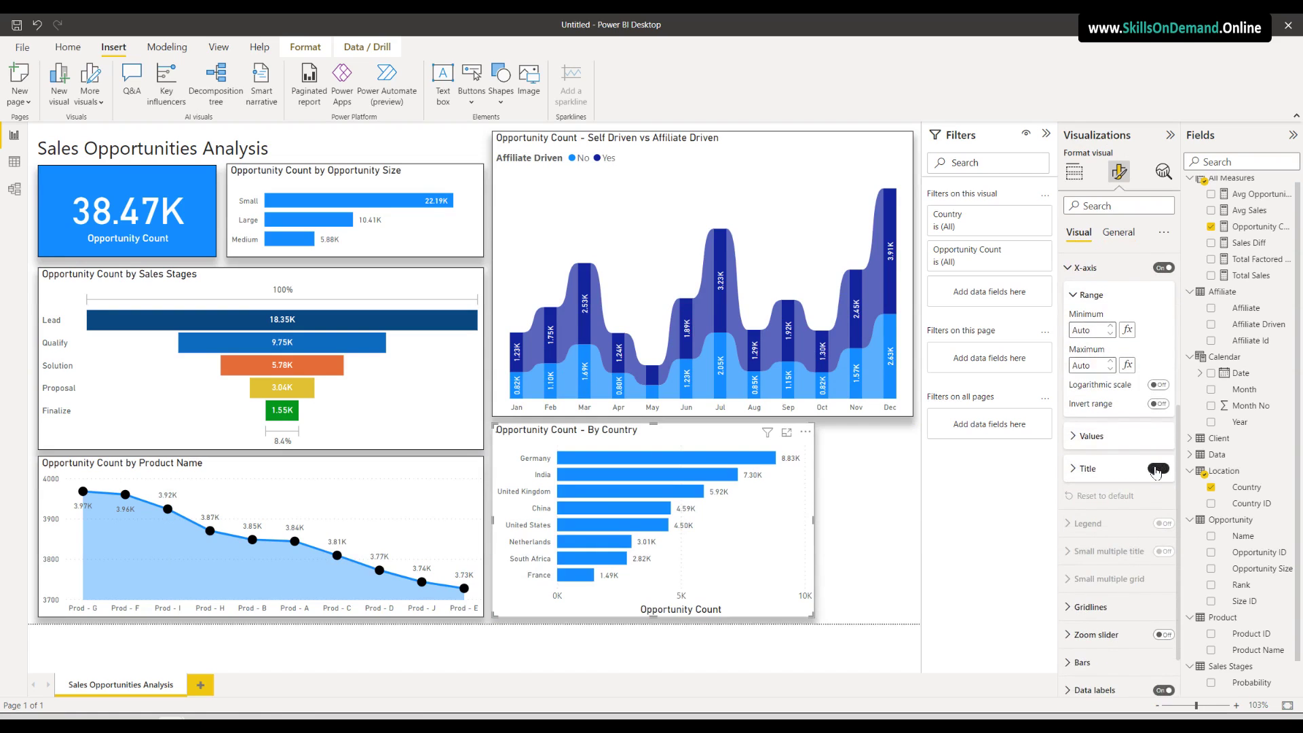
left_click(1157, 469)
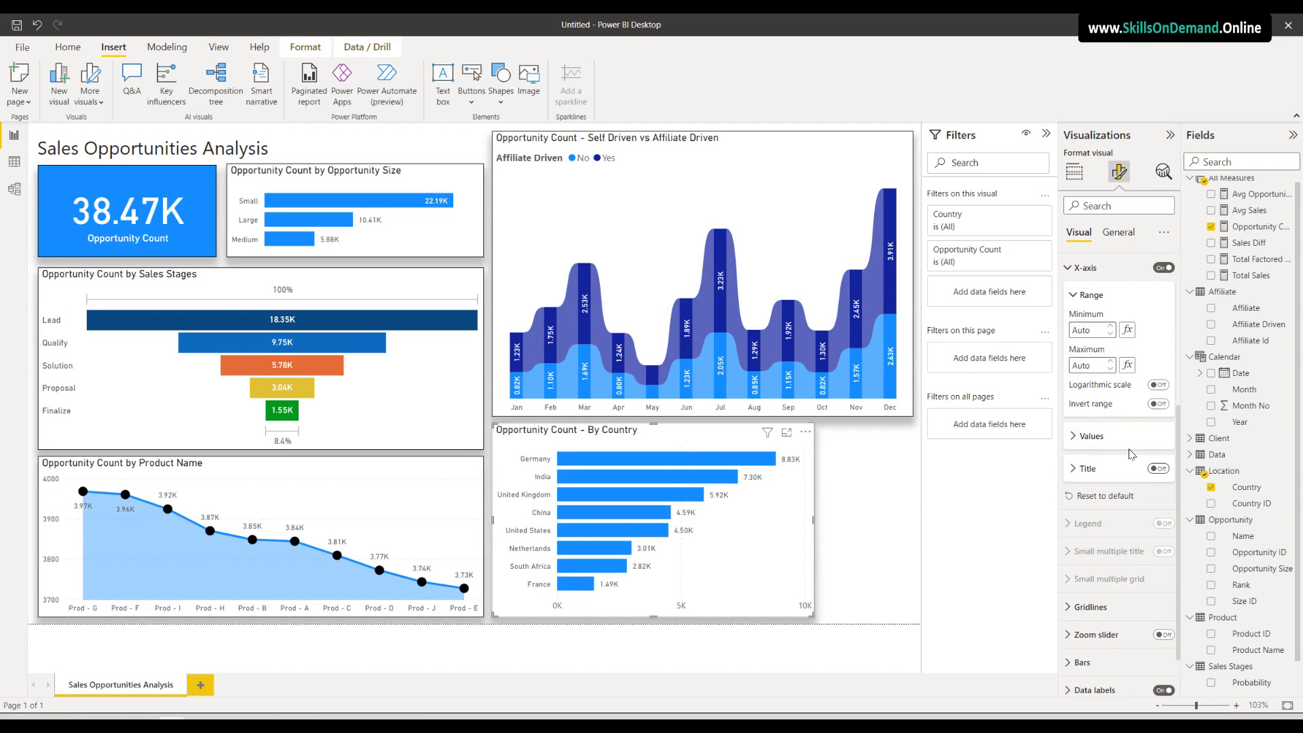
scroll(1141, 380, "up", 2)
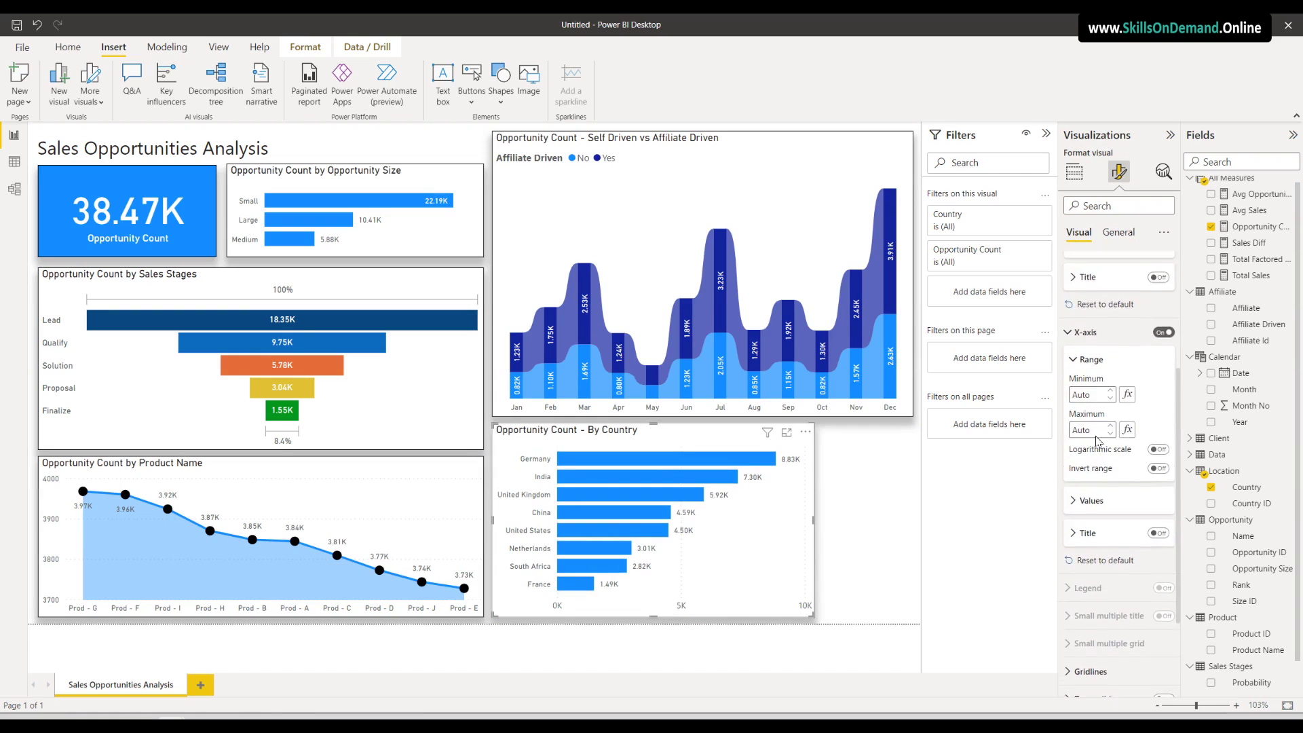
left_click(1162, 336)
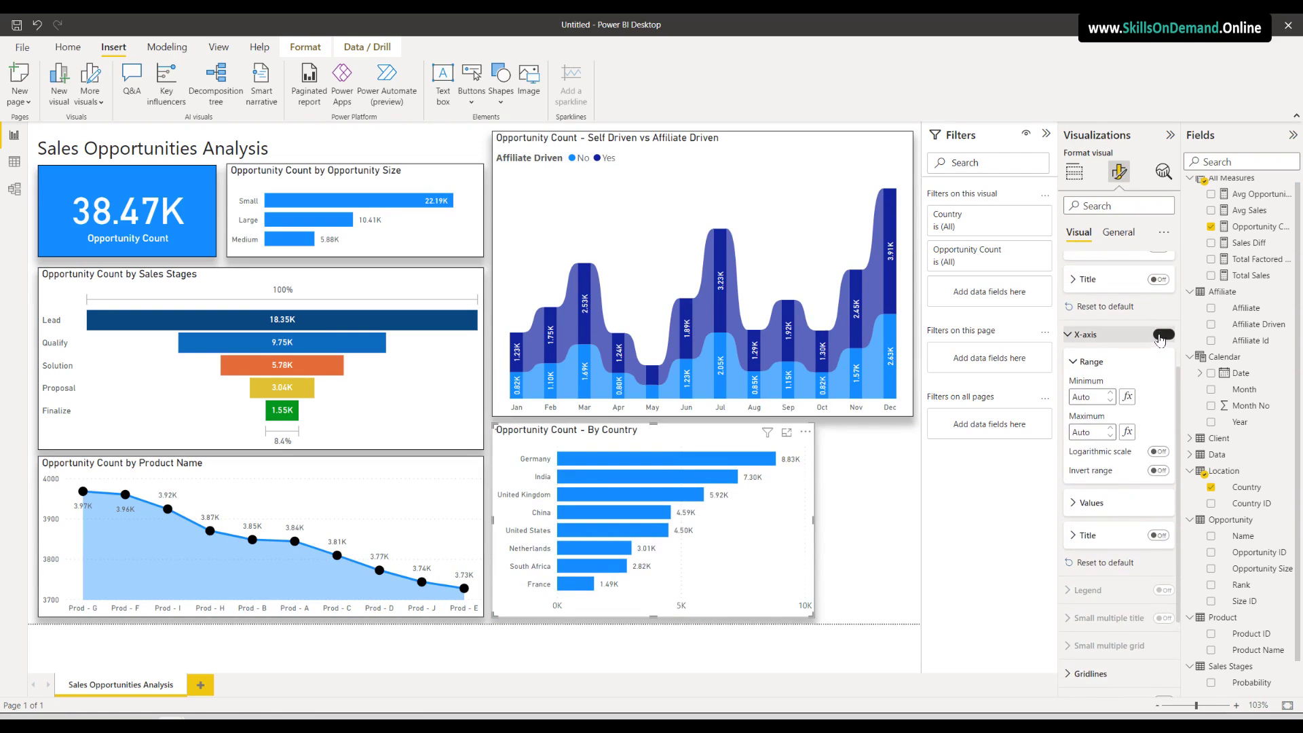
left_click(841, 514)
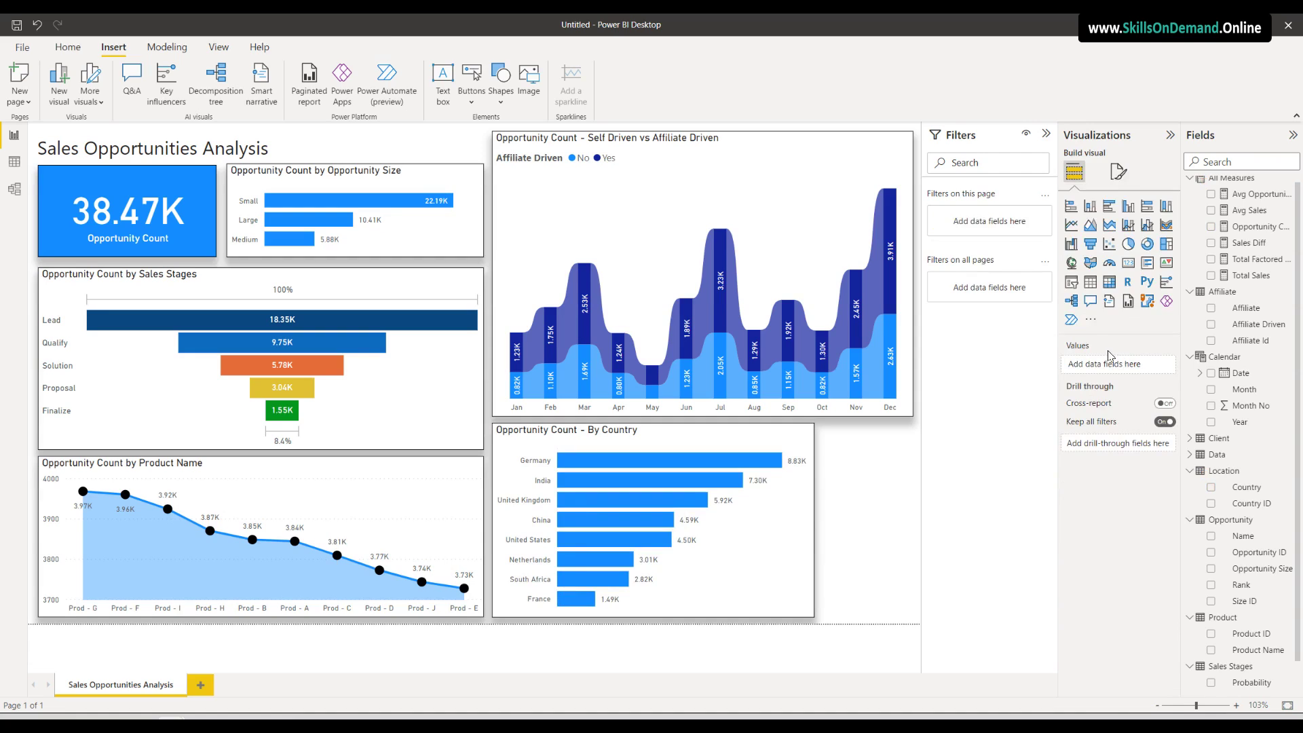
Add a slicer filtered by Year beside the country chart, sized to show every year
left_click(1073, 286)
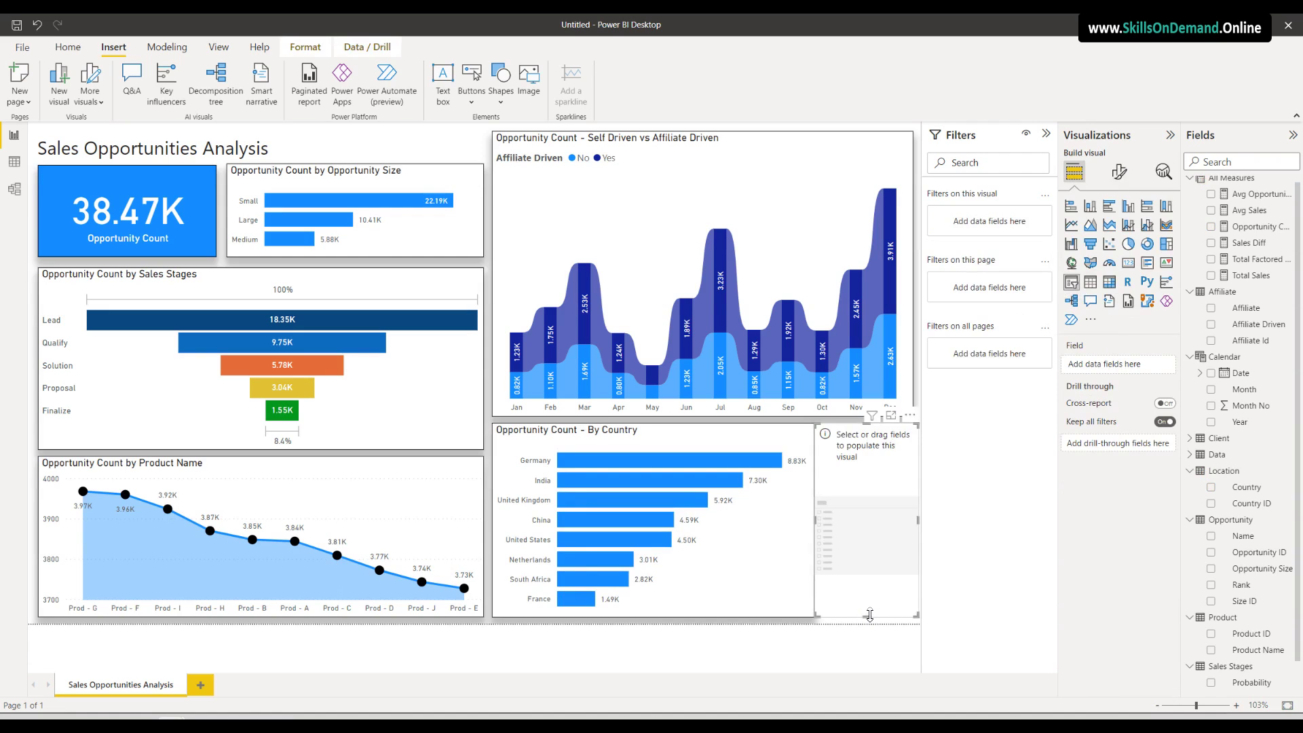
left_click_drag(870, 614, 875, 539)
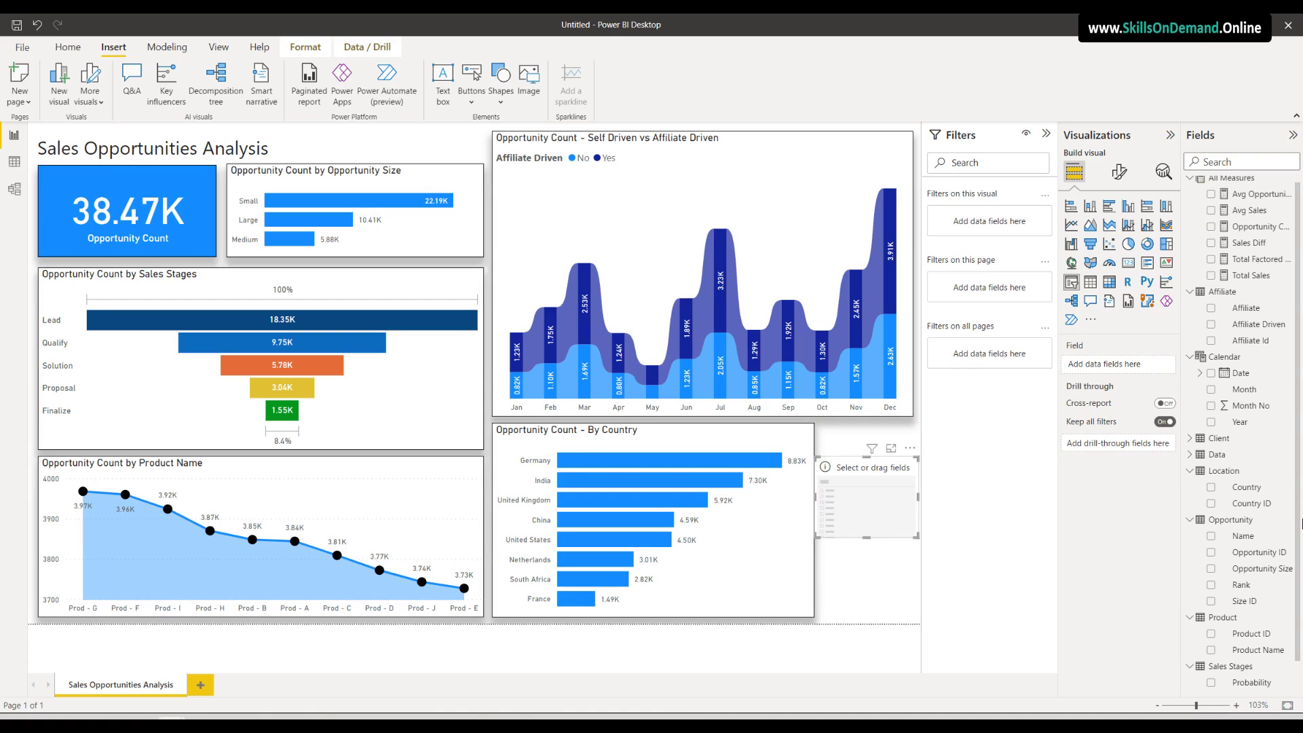
left_click_drag(1254, 422, 903, 503)
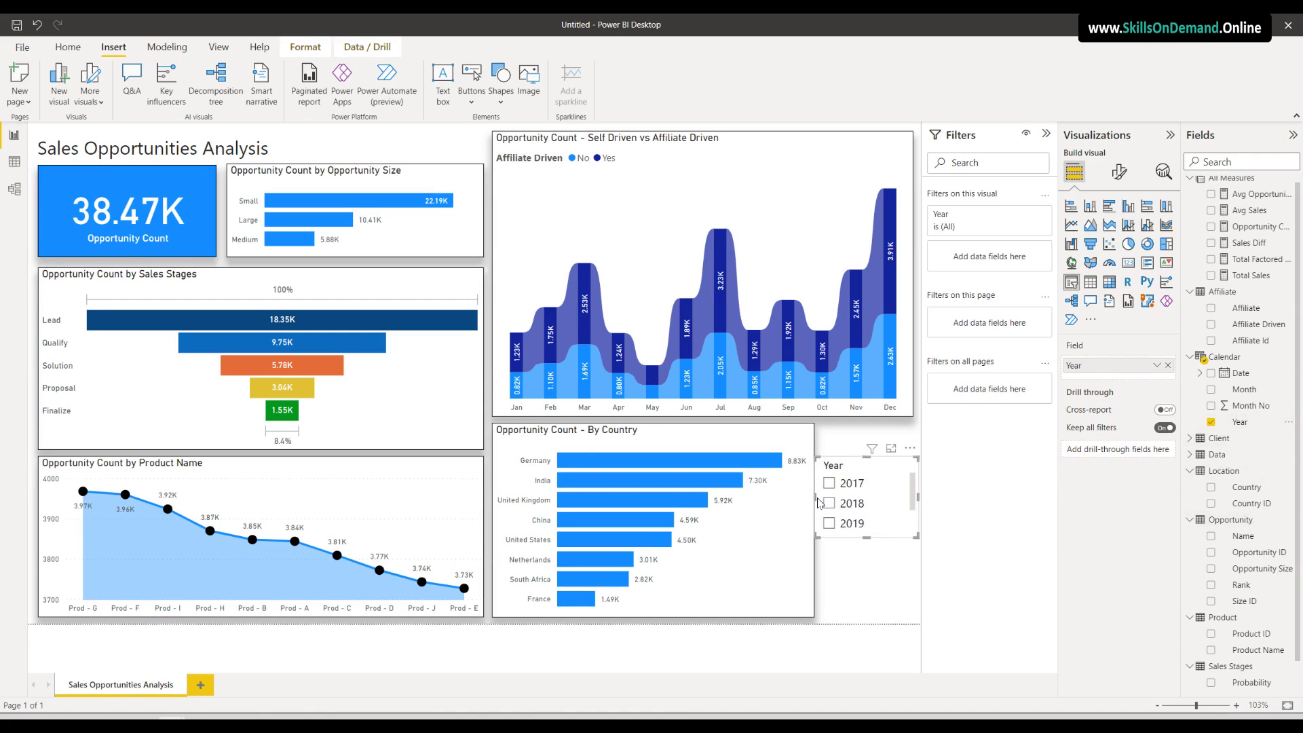
left_click_drag(857, 466, 861, 433)
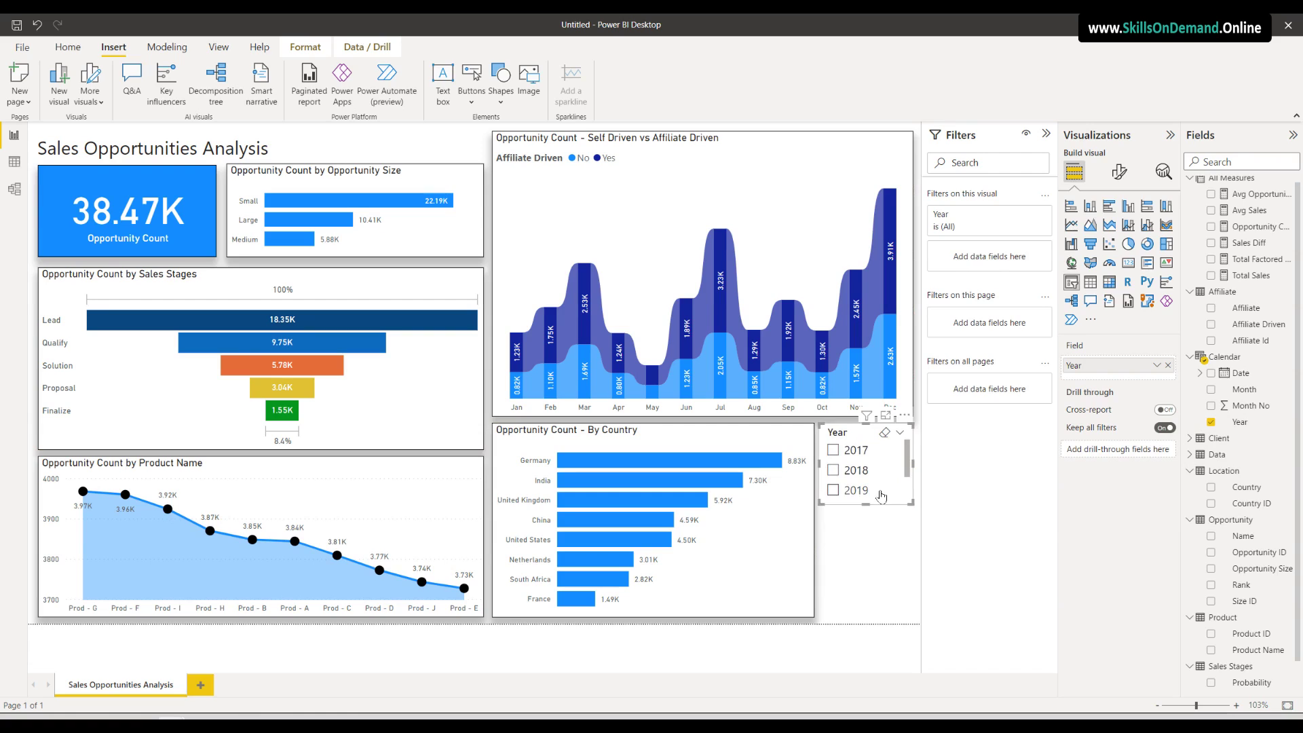
left_click_drag(865, 506, 870, 548)
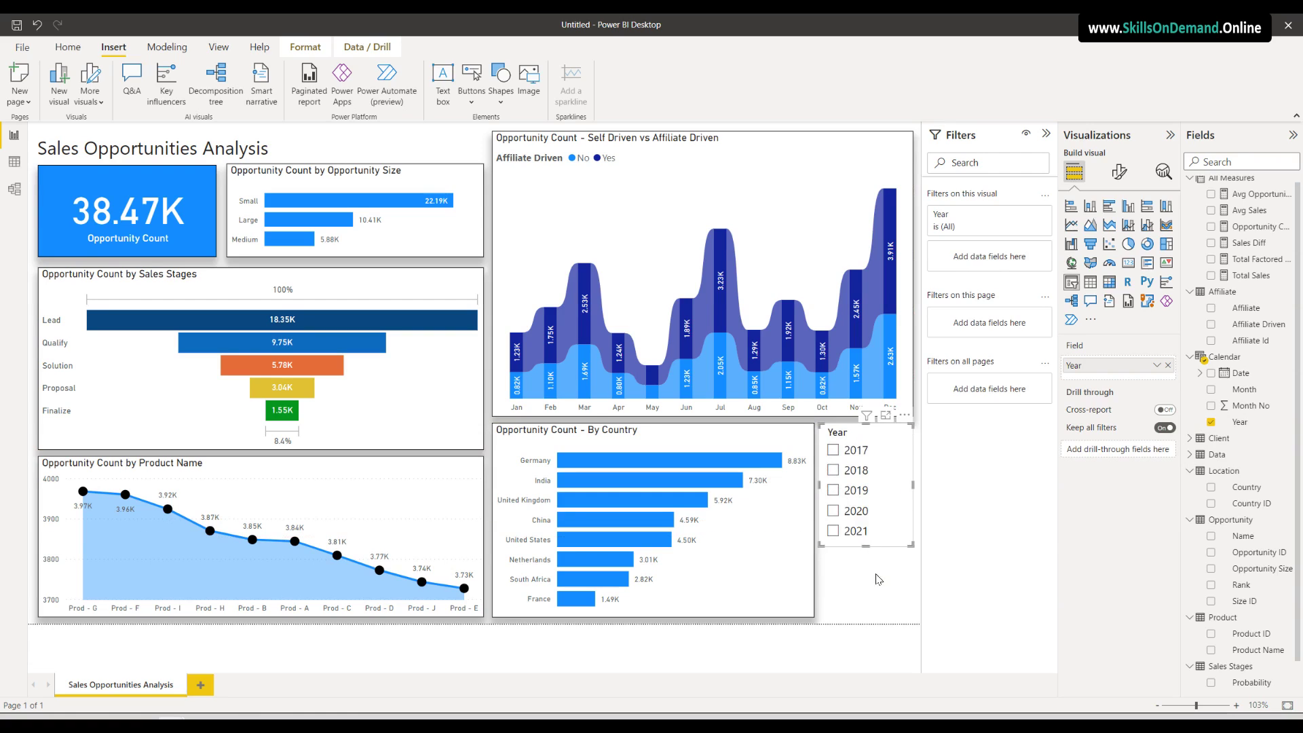
Narrow the By Country chart slightly and widen the Year slicer
left_click(808, 544)
left_click_drag(812, 522, 826, 549)
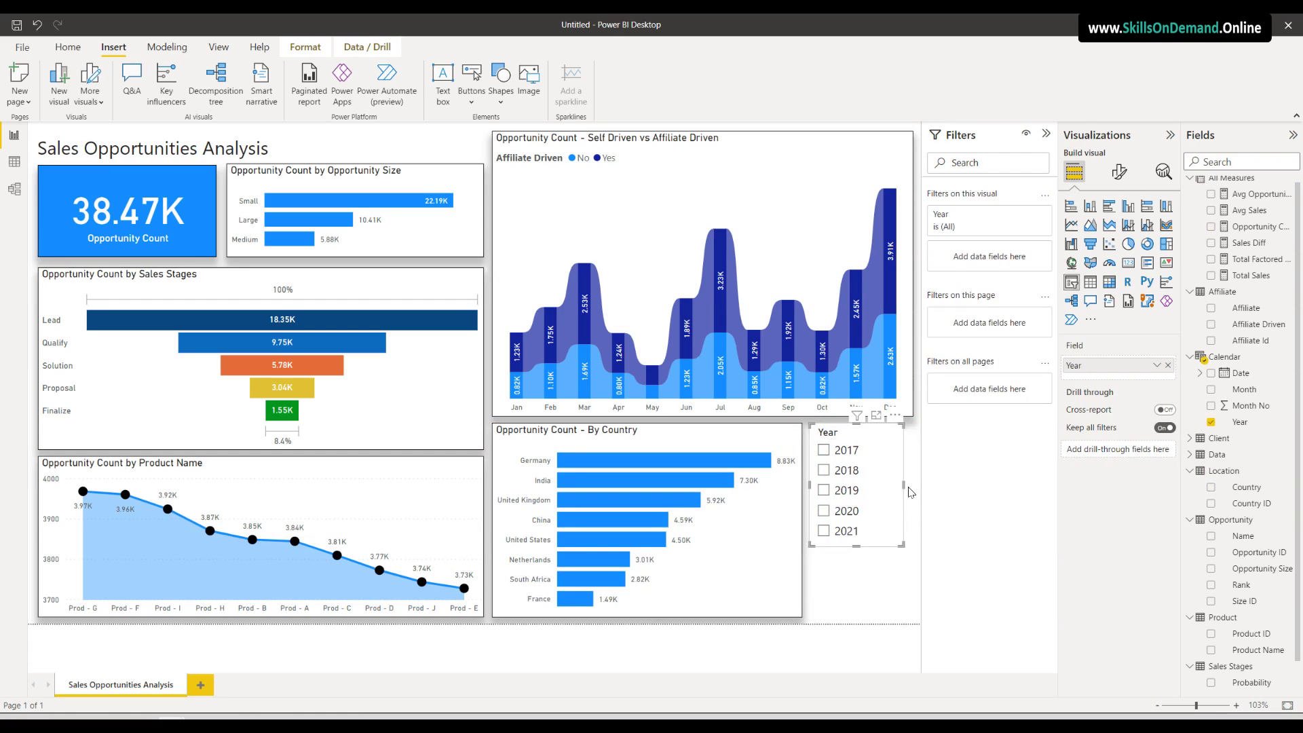
left_click_drag(904, 484, 915, 490)
left_click(875, 582)
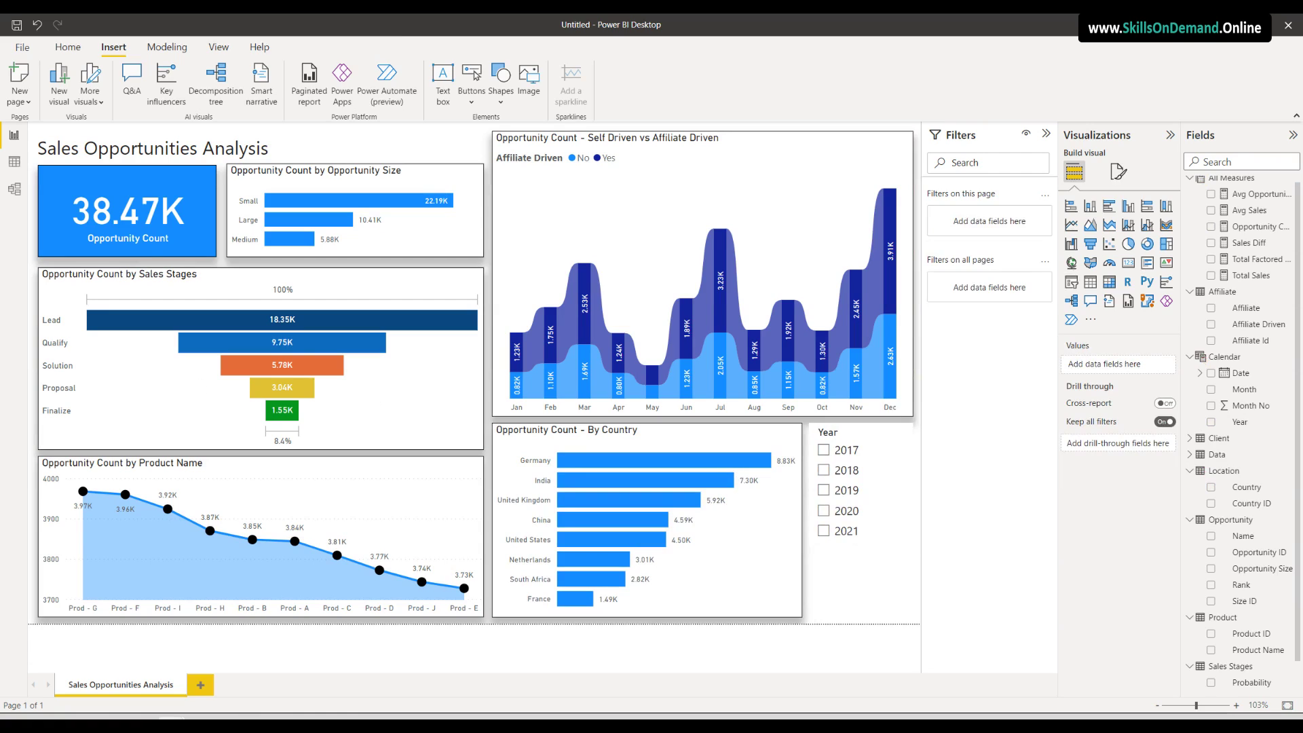
left_click(899, 549)
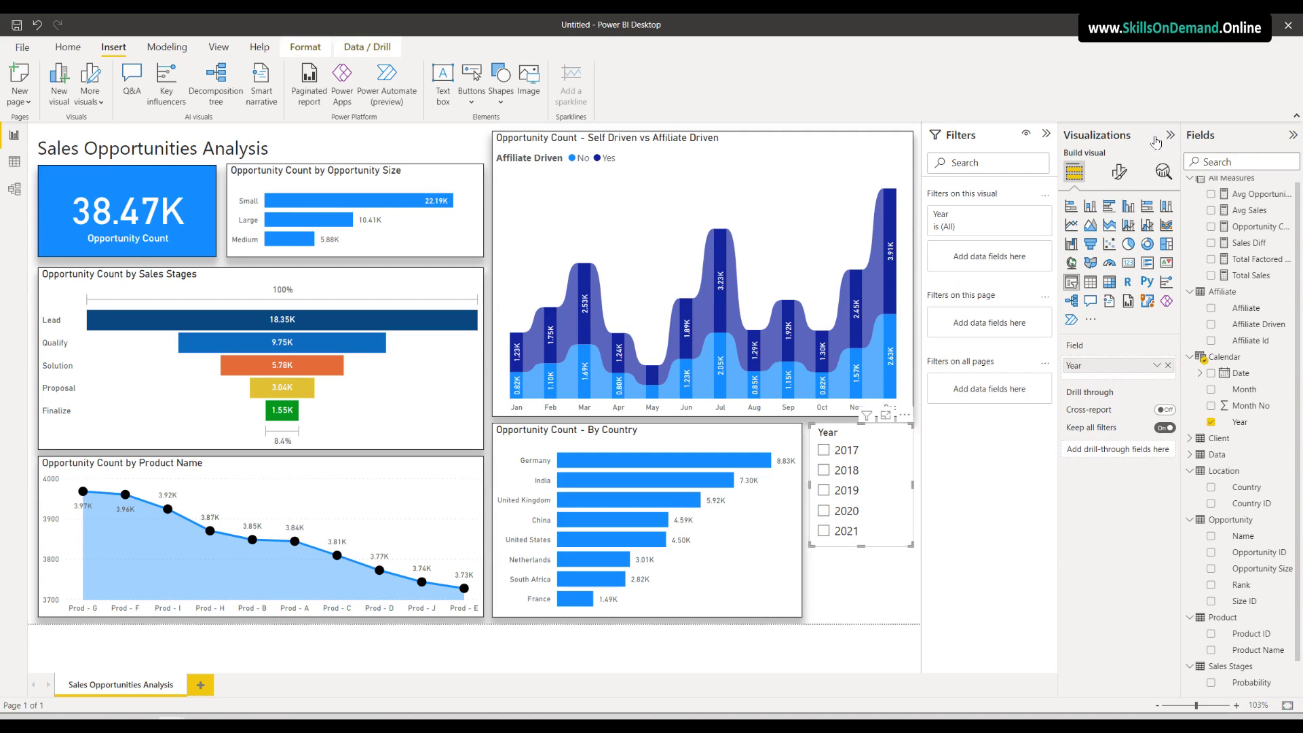
Set the Year slicer's values font to DIN
left_click(1119, 171)
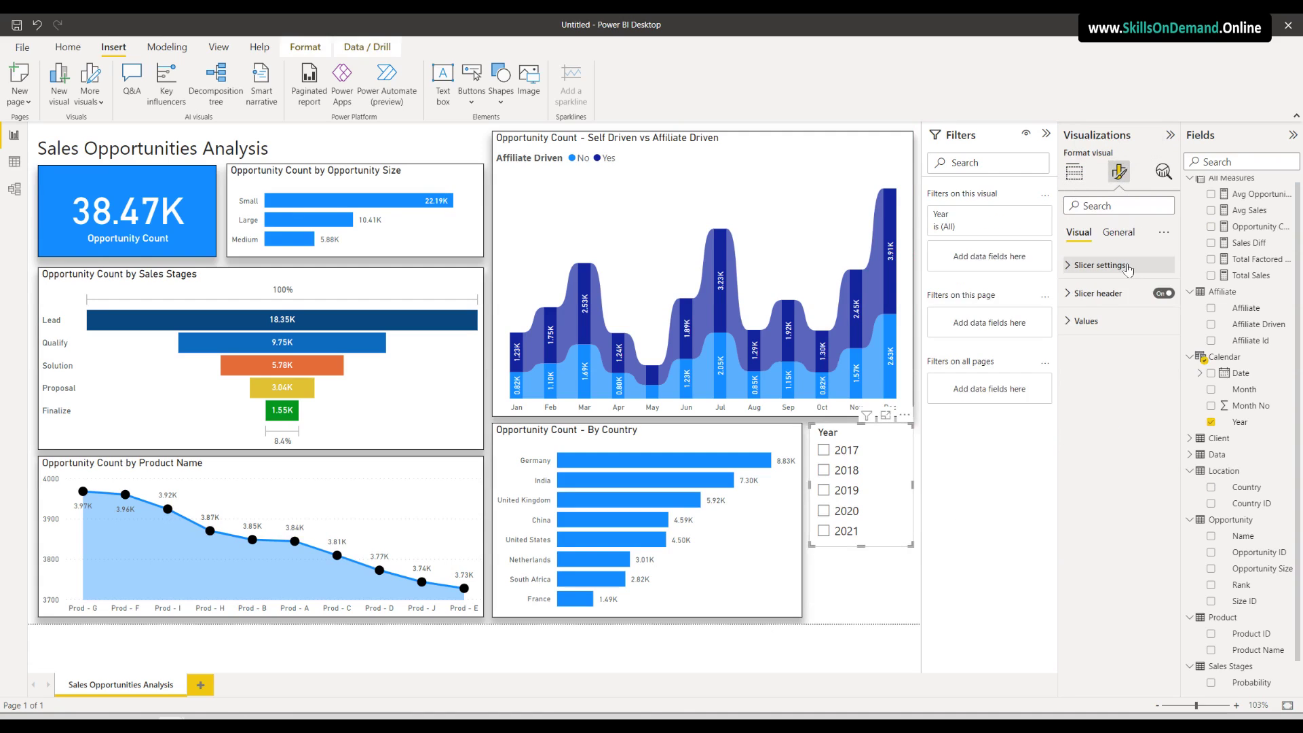
left_click(1103, 322)
left_click(1121, 384)
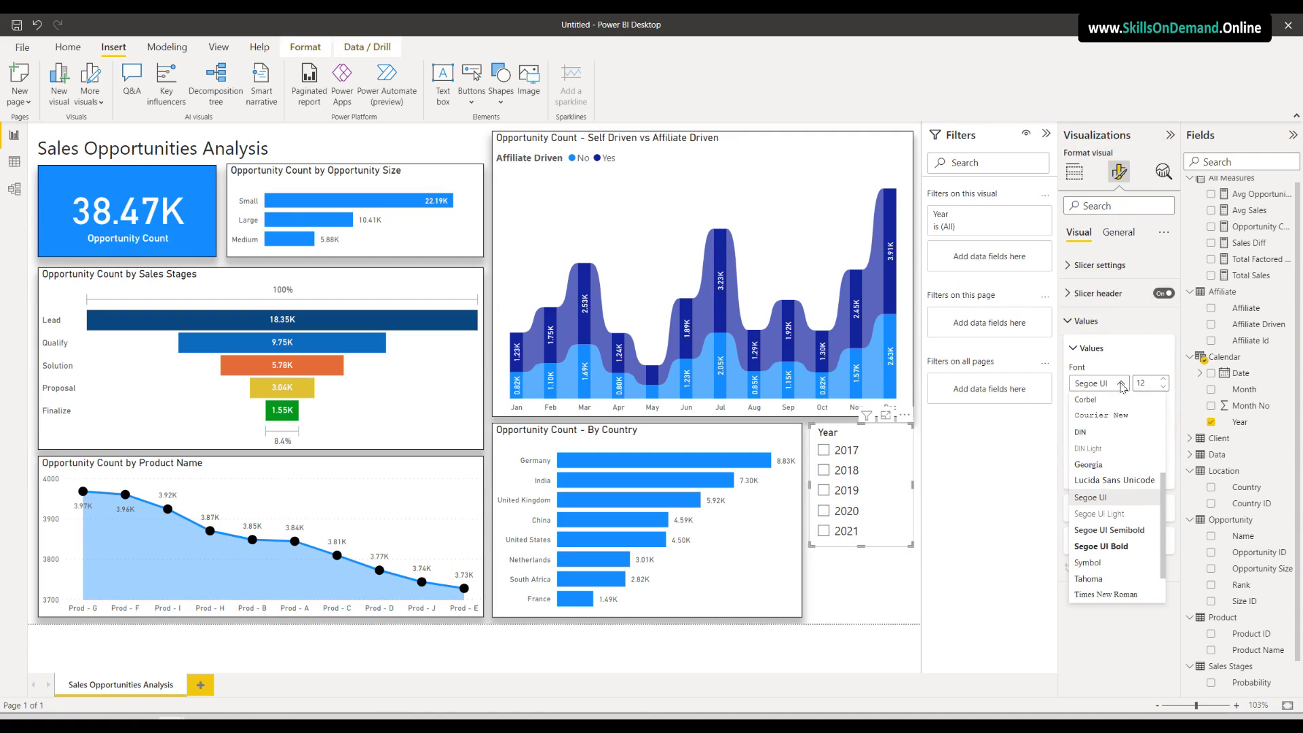
left_click(1113, 435)
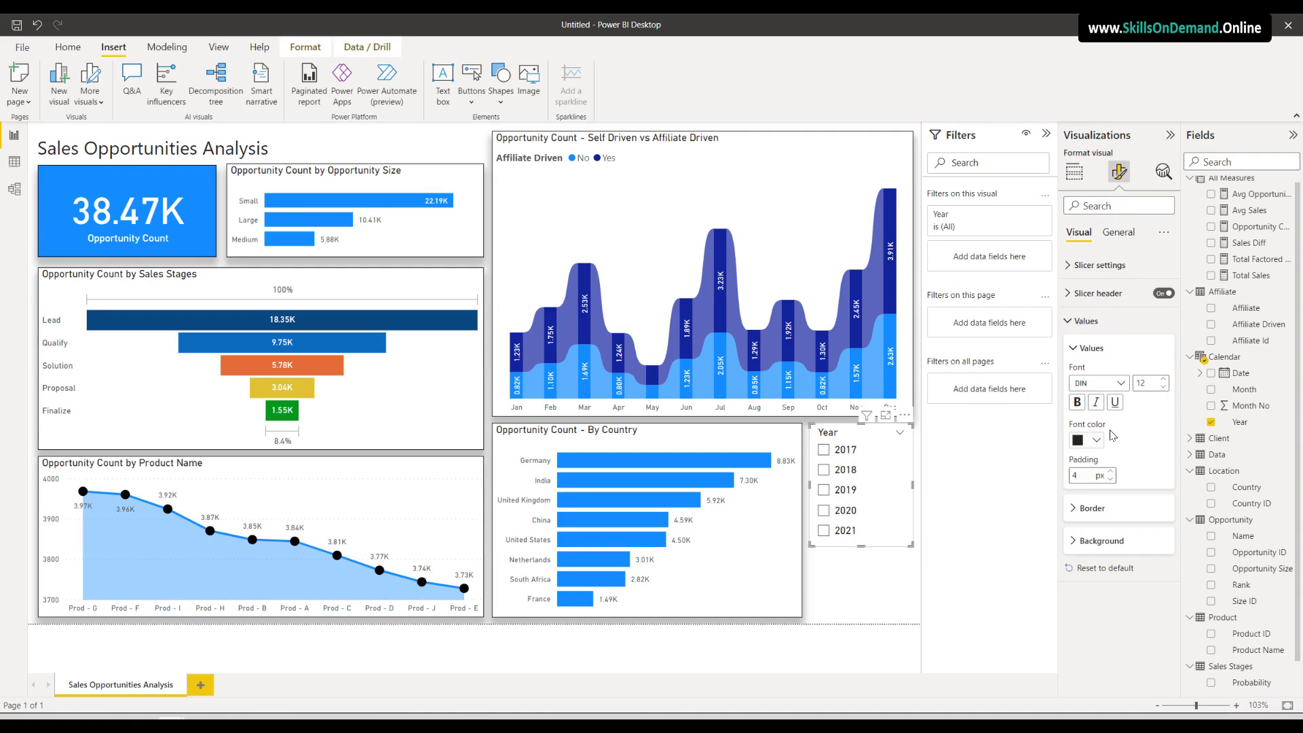
Turn on the slicer's shadow with Position Bottom and turn on its visual border
left_click(1118, 233)
left_click(1108, 333)
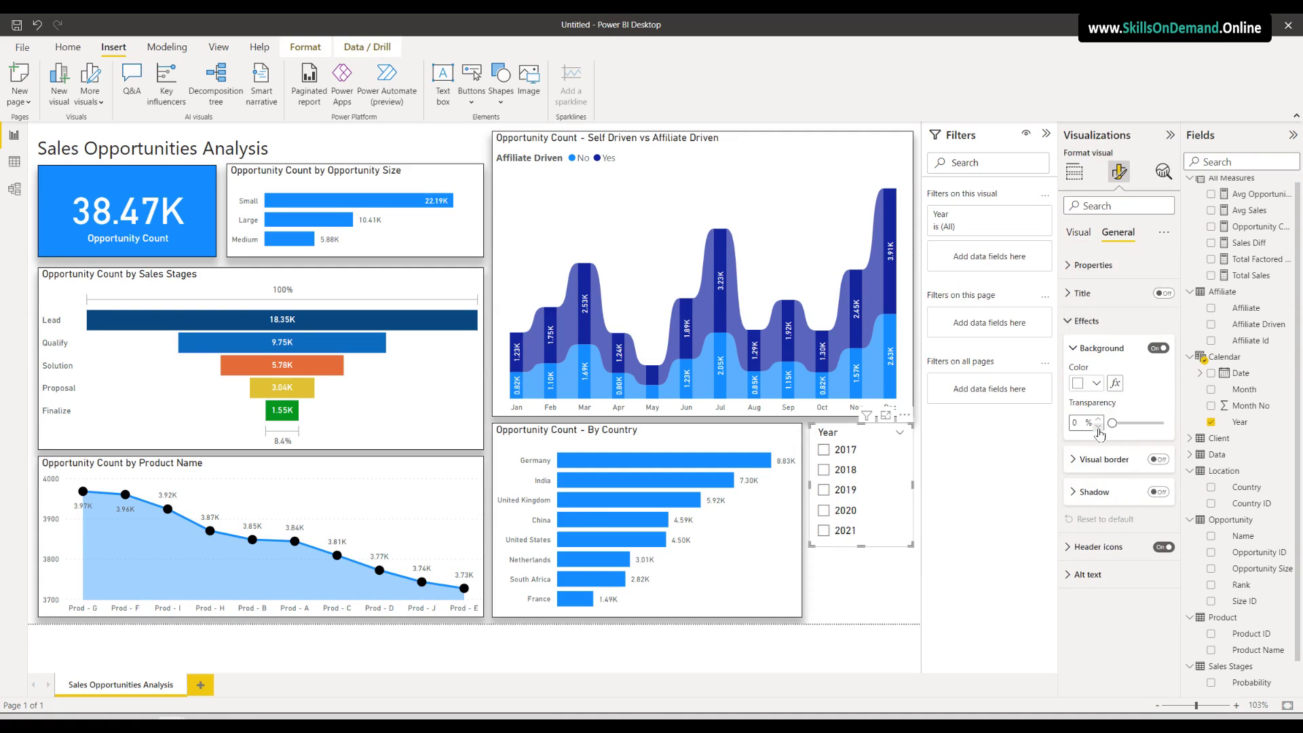
left_click(1158, 492)
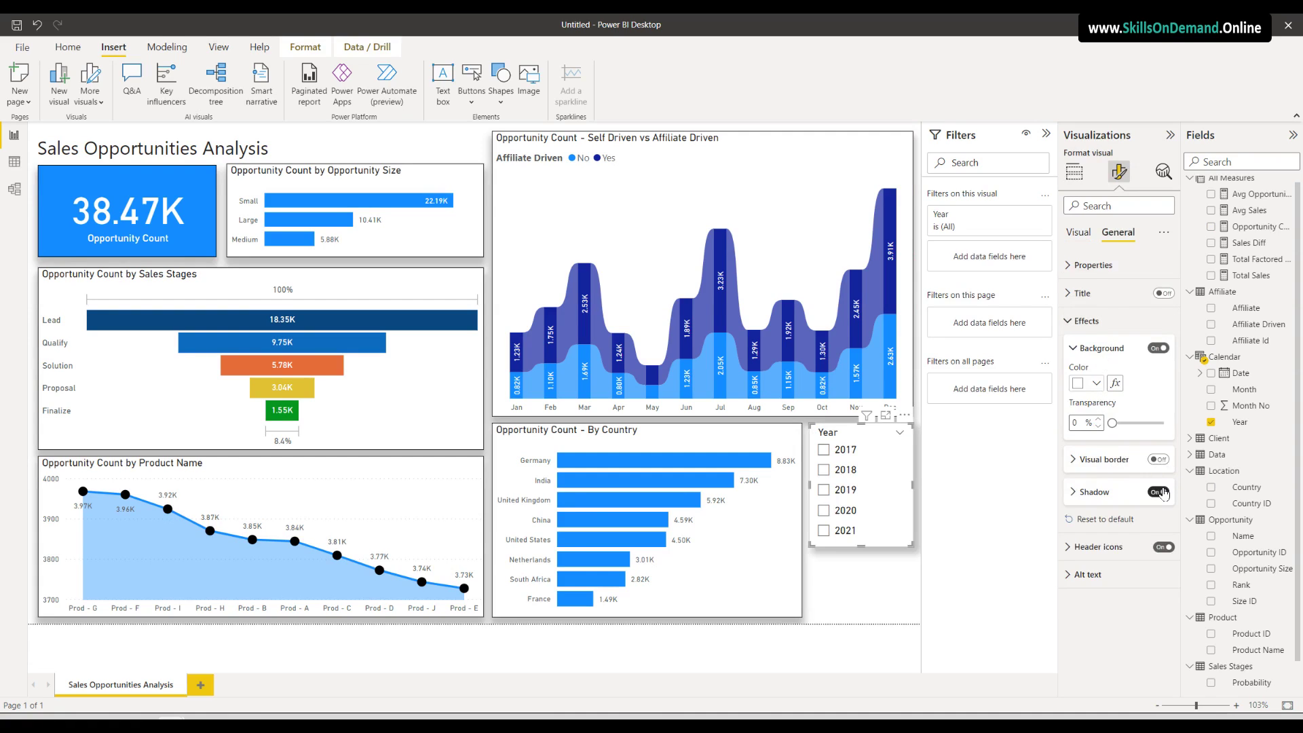
left_click(1121, 494)
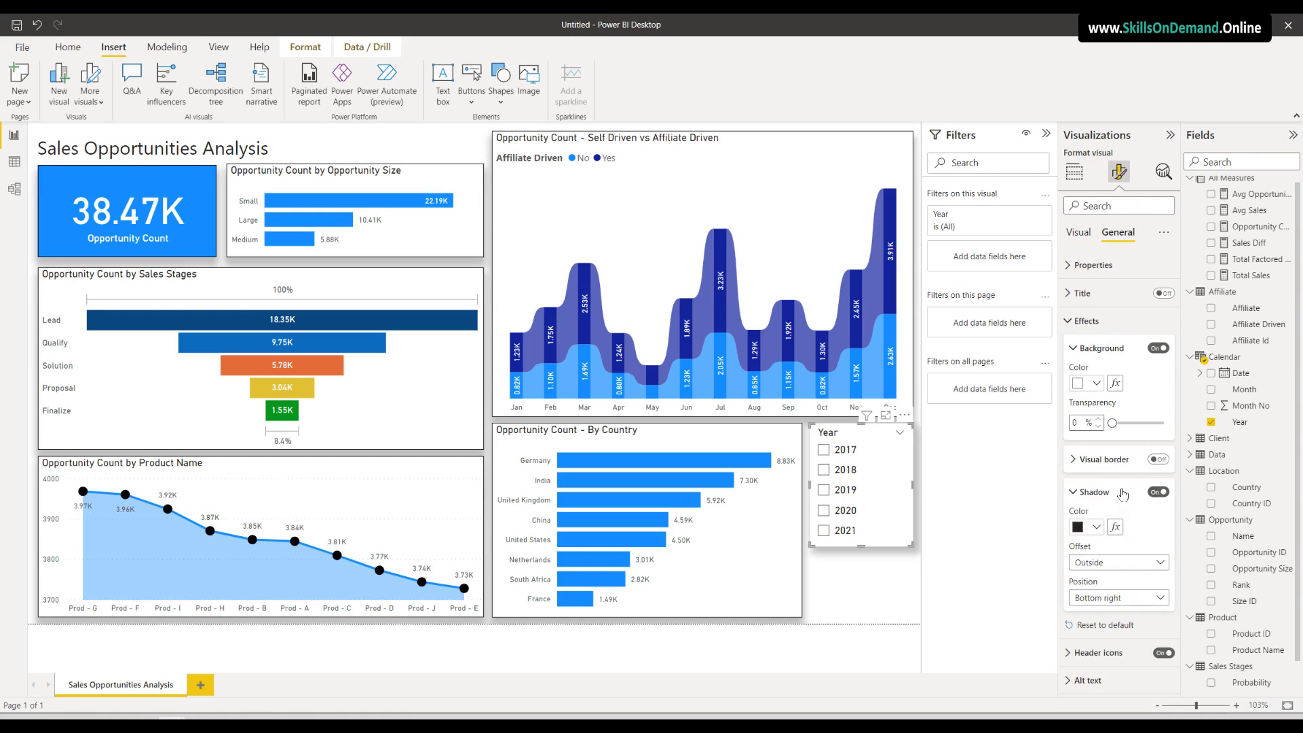
left_click(1118, 598)
left_click(1091, 452)
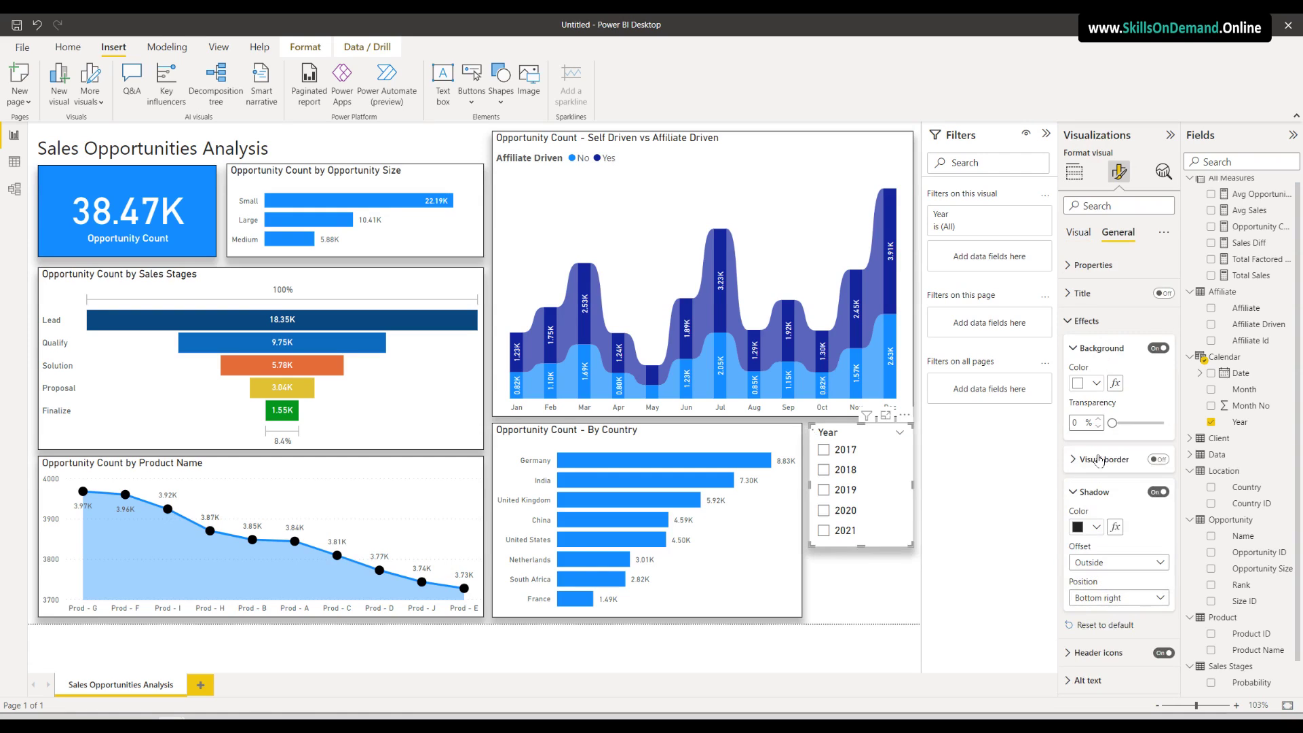
left_click(1113, 463)
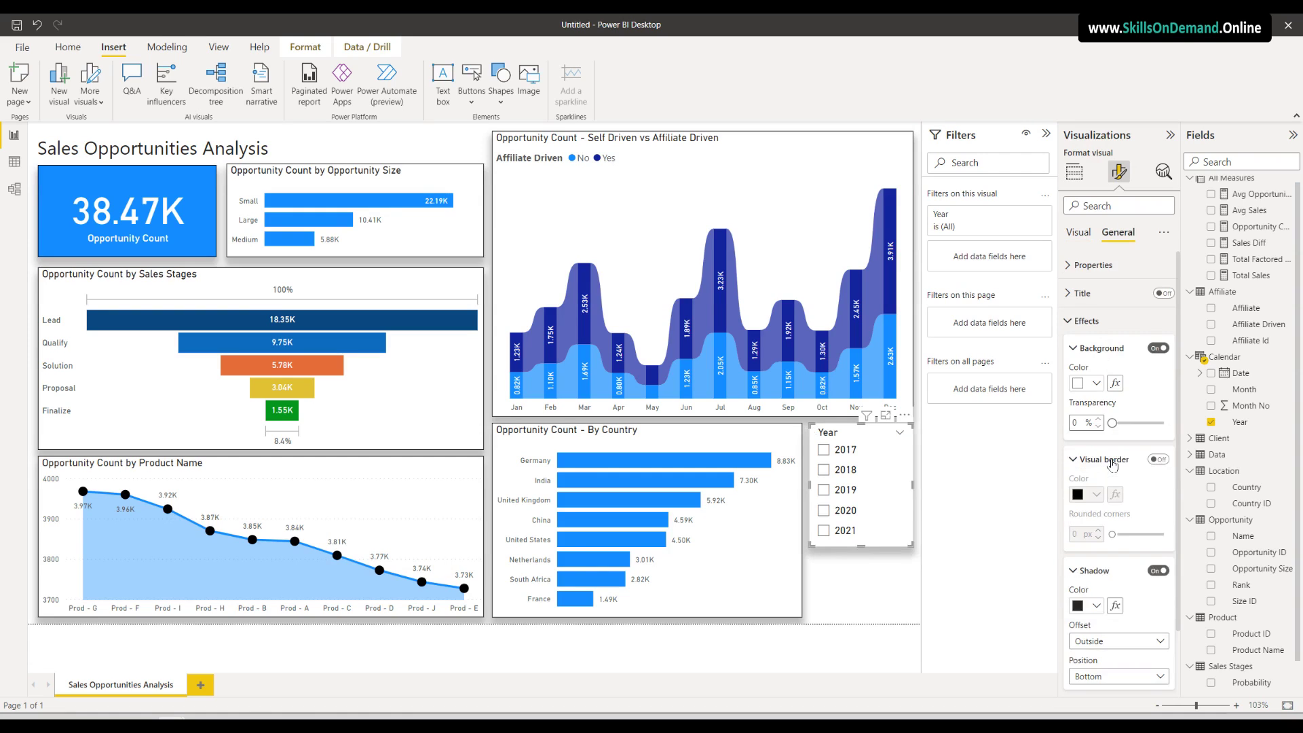
left_click(1159, 459)
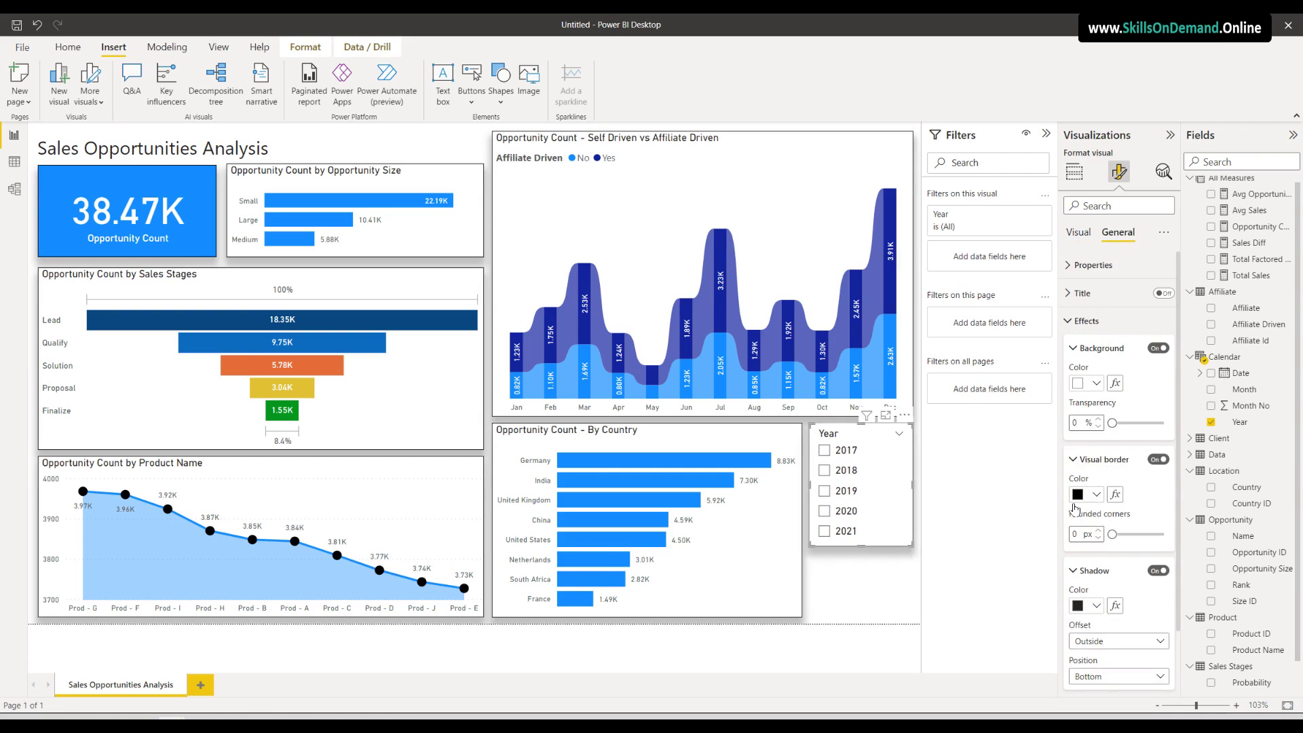
left_click(847, 588)
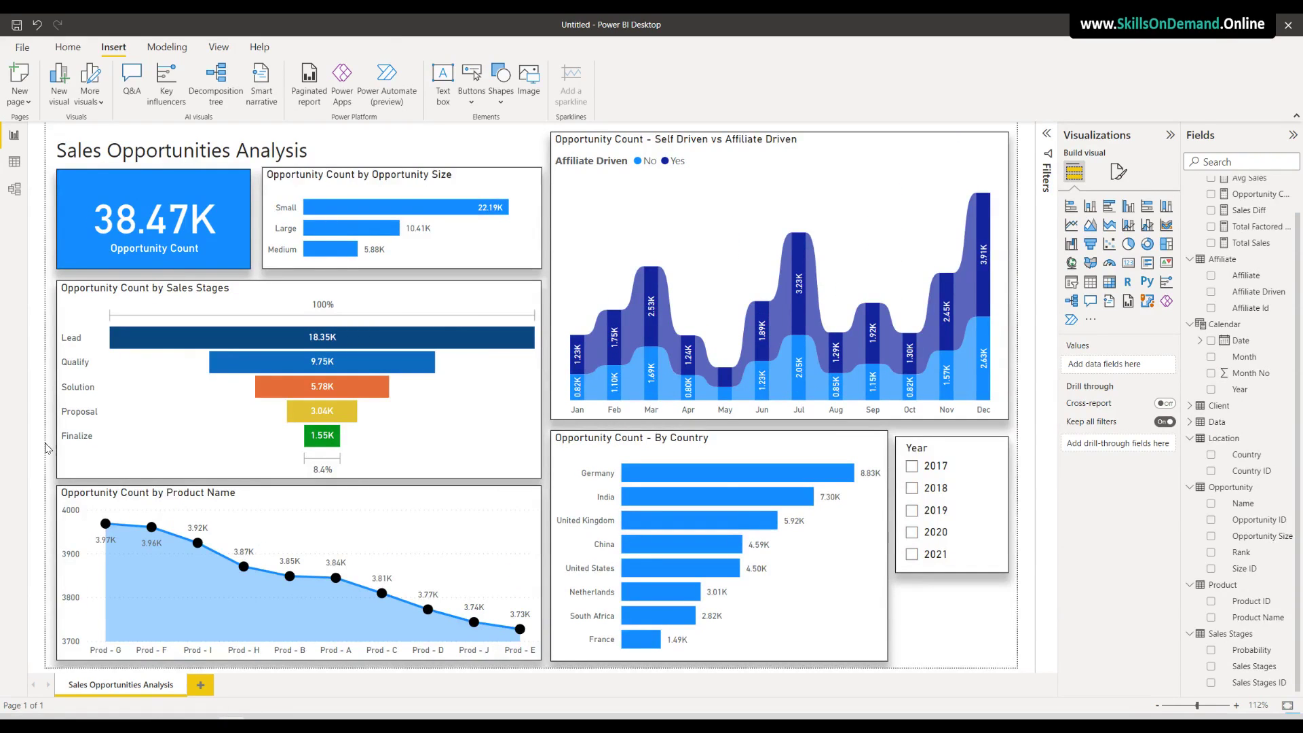
Pick 2017, then 2018, then 2019 in the Year slicer, ending on 2019 (6.39K opportunities)
left_click(911, 468)
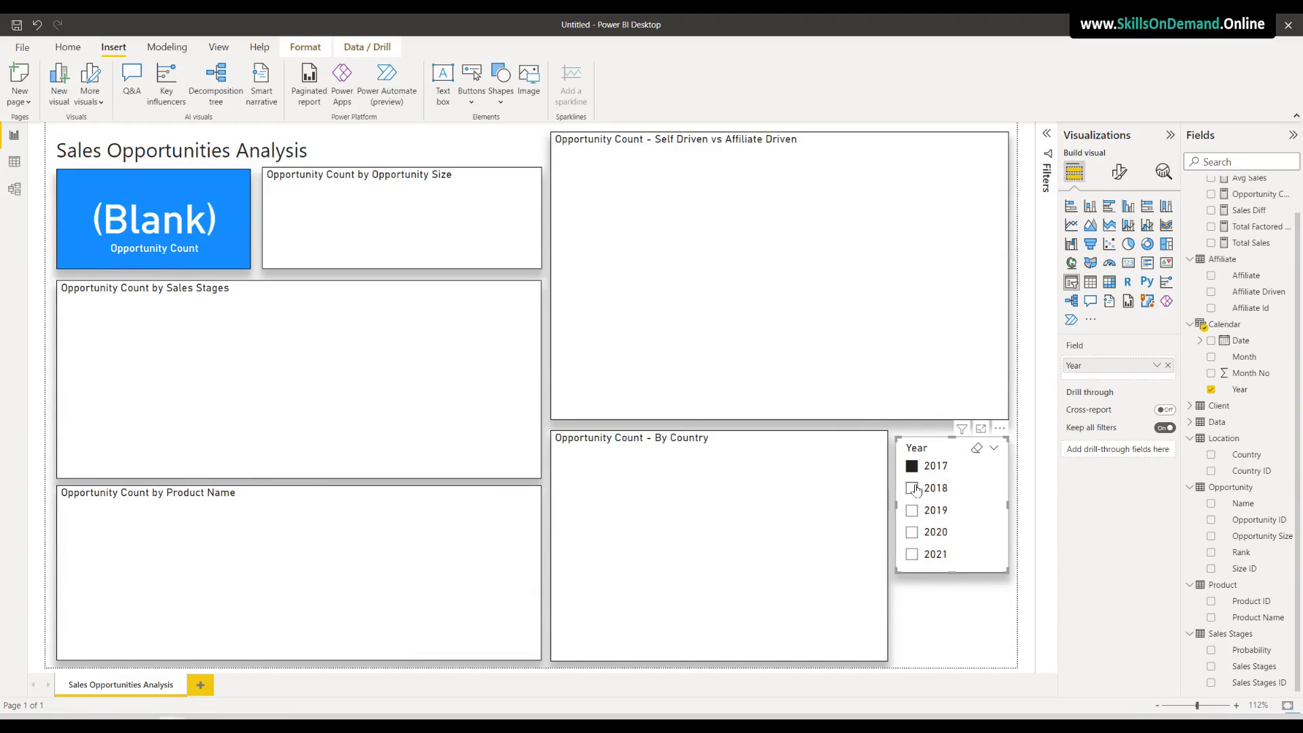
left_click(913, 489)
left_click(913, 512)
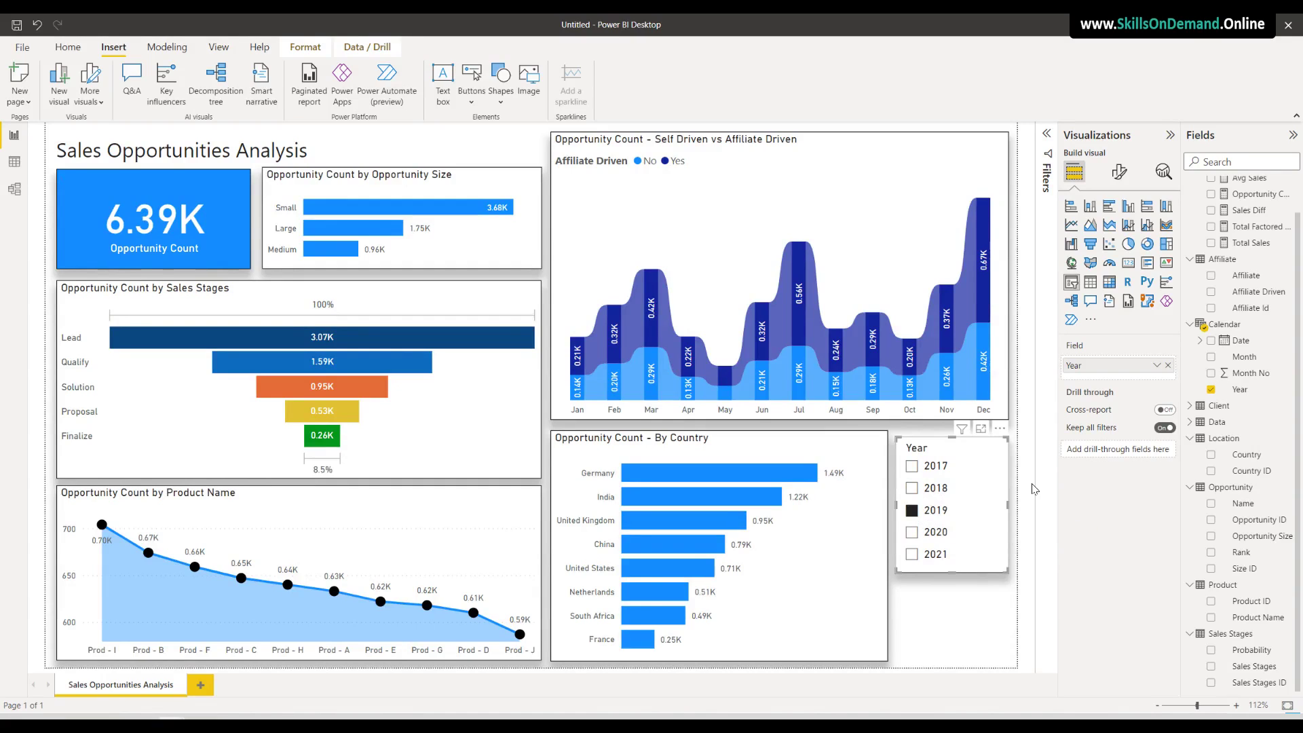
left_click(15, 163)
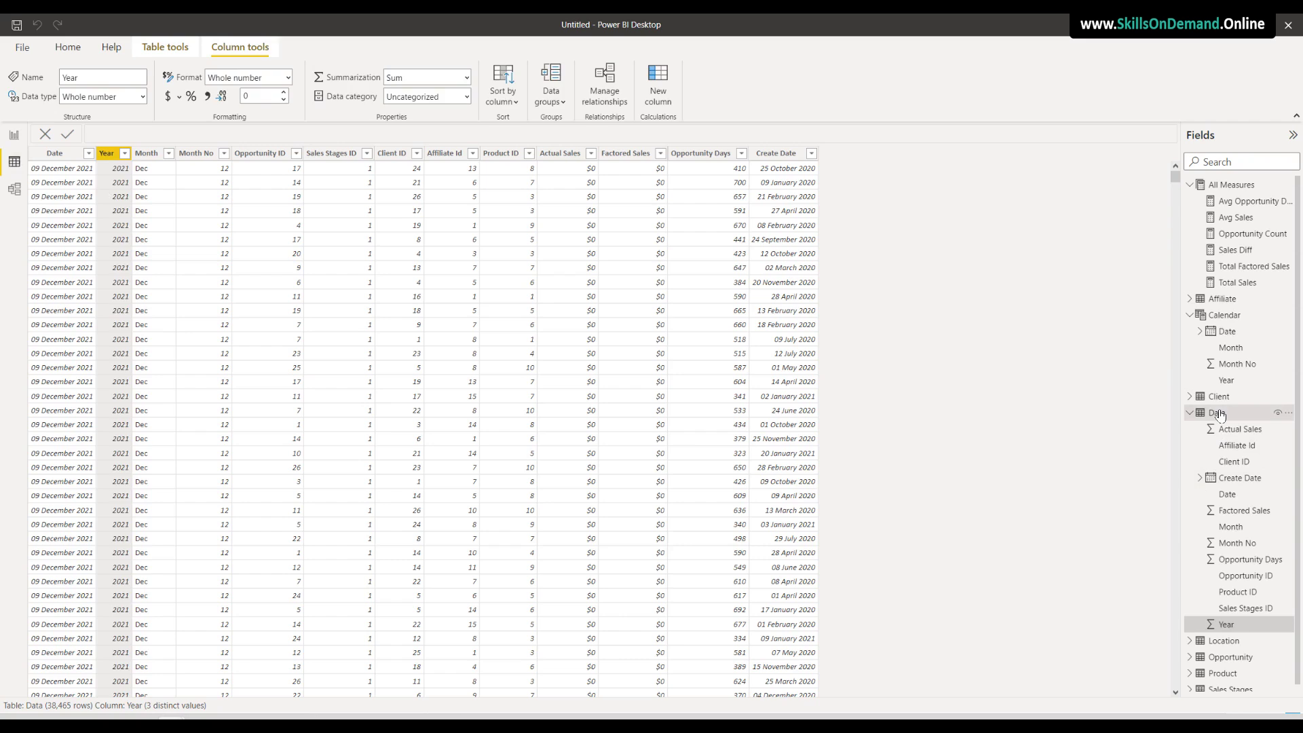
left_click(124, 153)
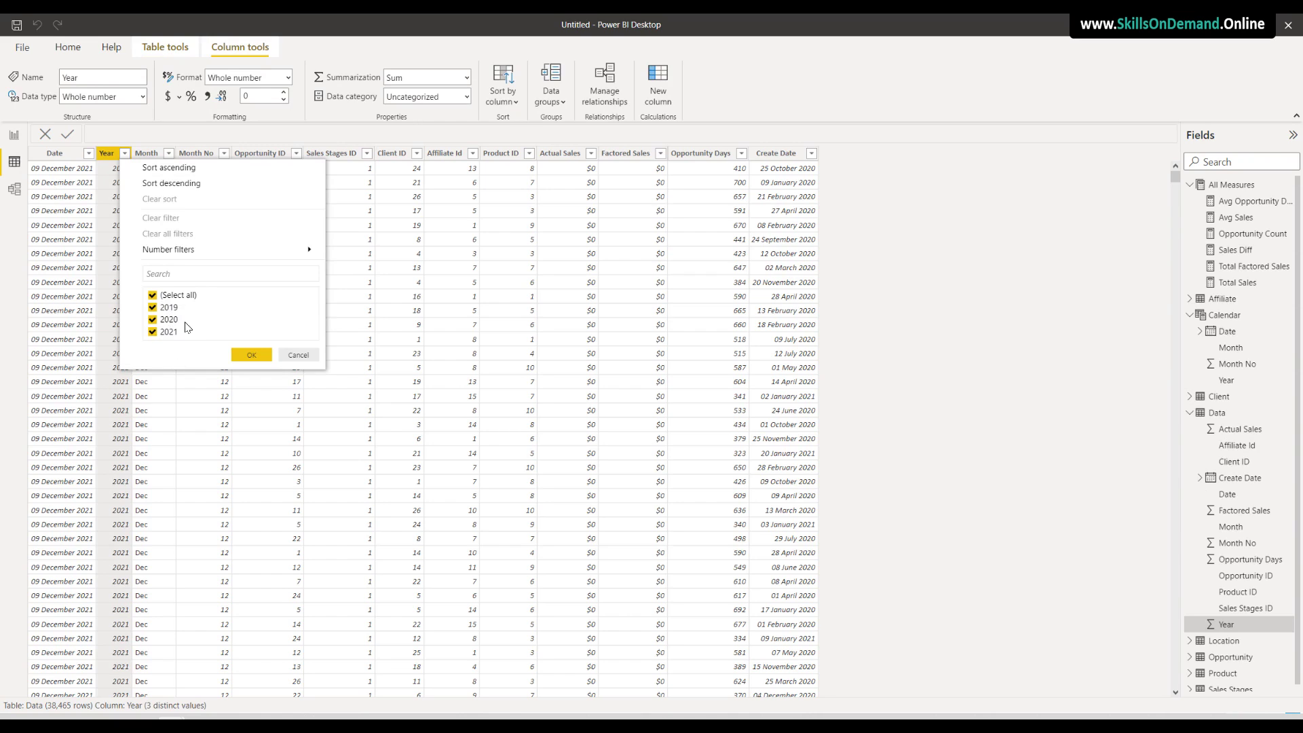
left_click(14, 135)
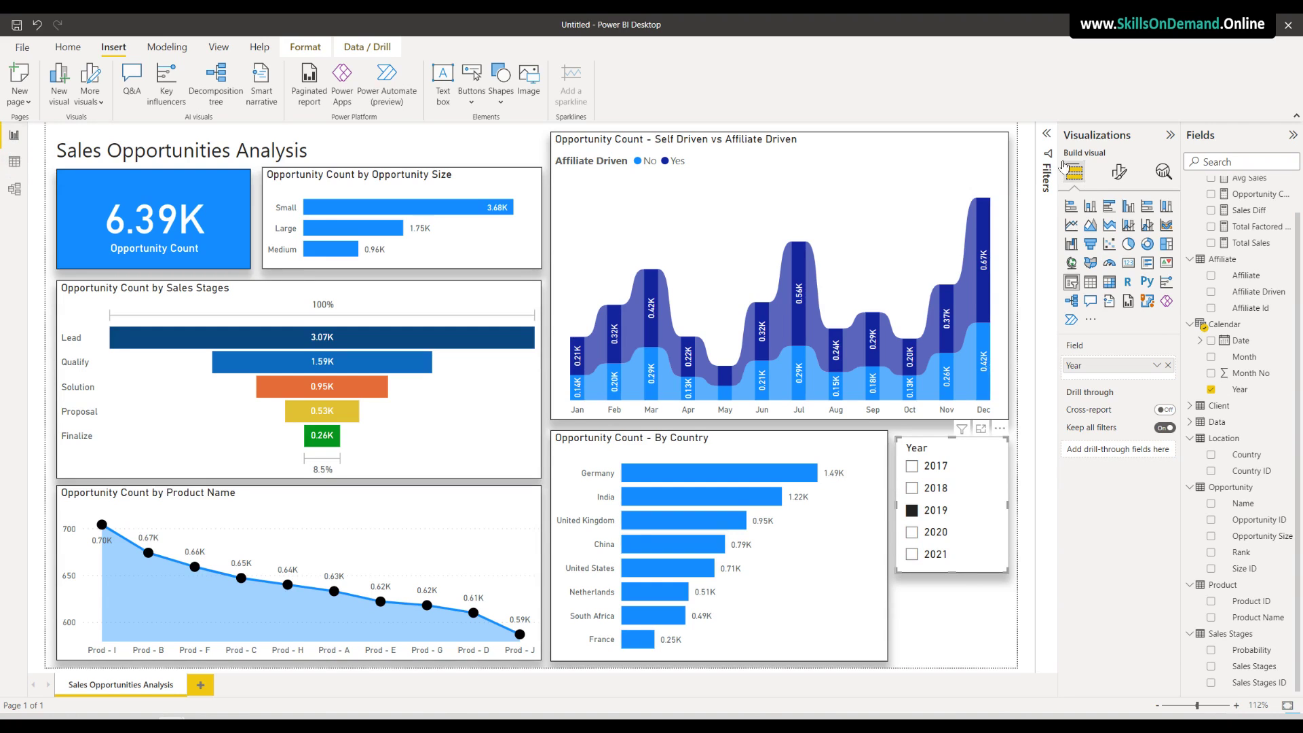
Untick 2017 and 2018 in the Year slicer's visual filter and shrink it to three years
left_click(1048, 134)
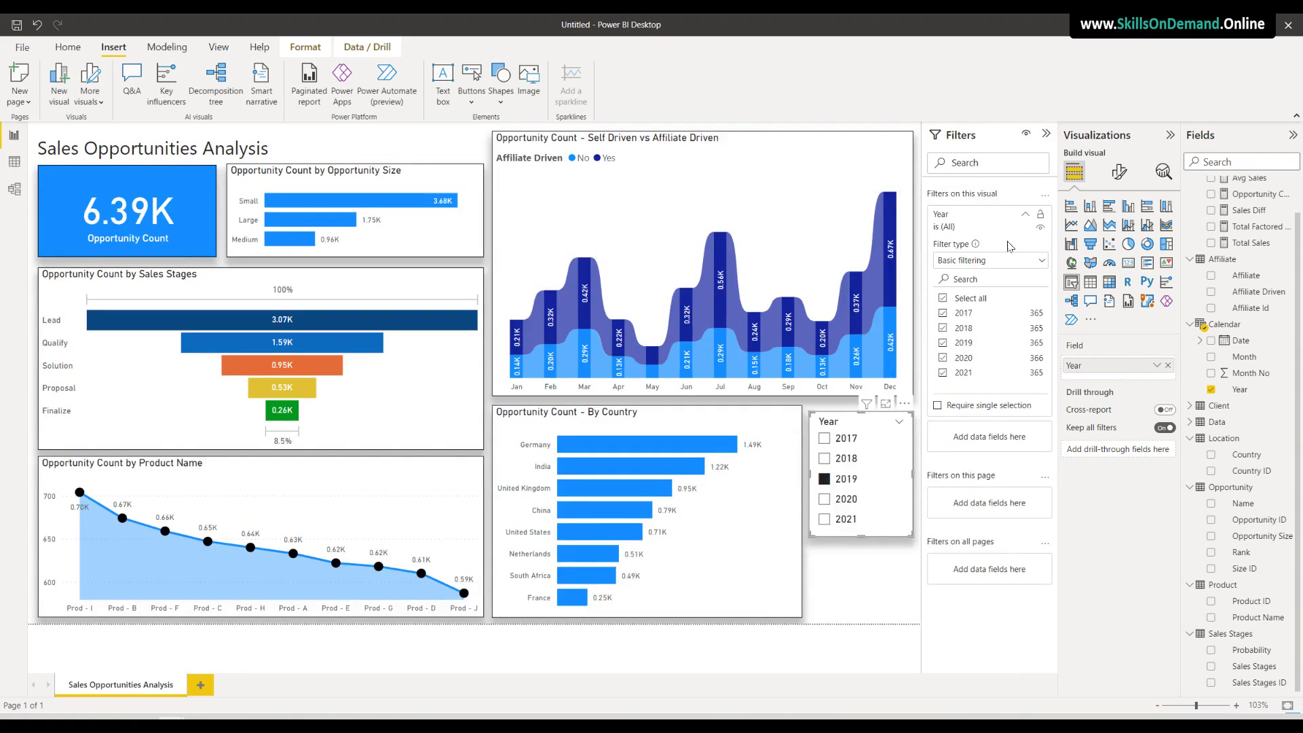
left_click(944, 314)
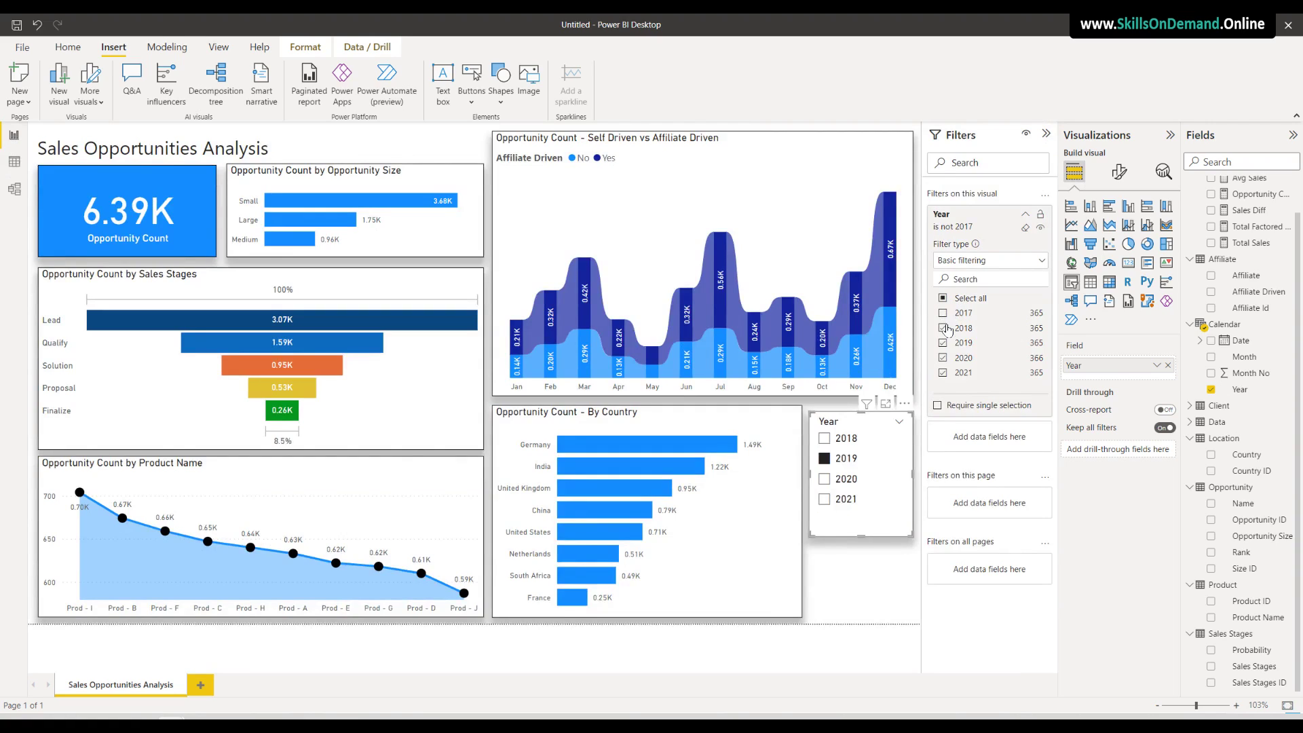
left_click(944, 329)
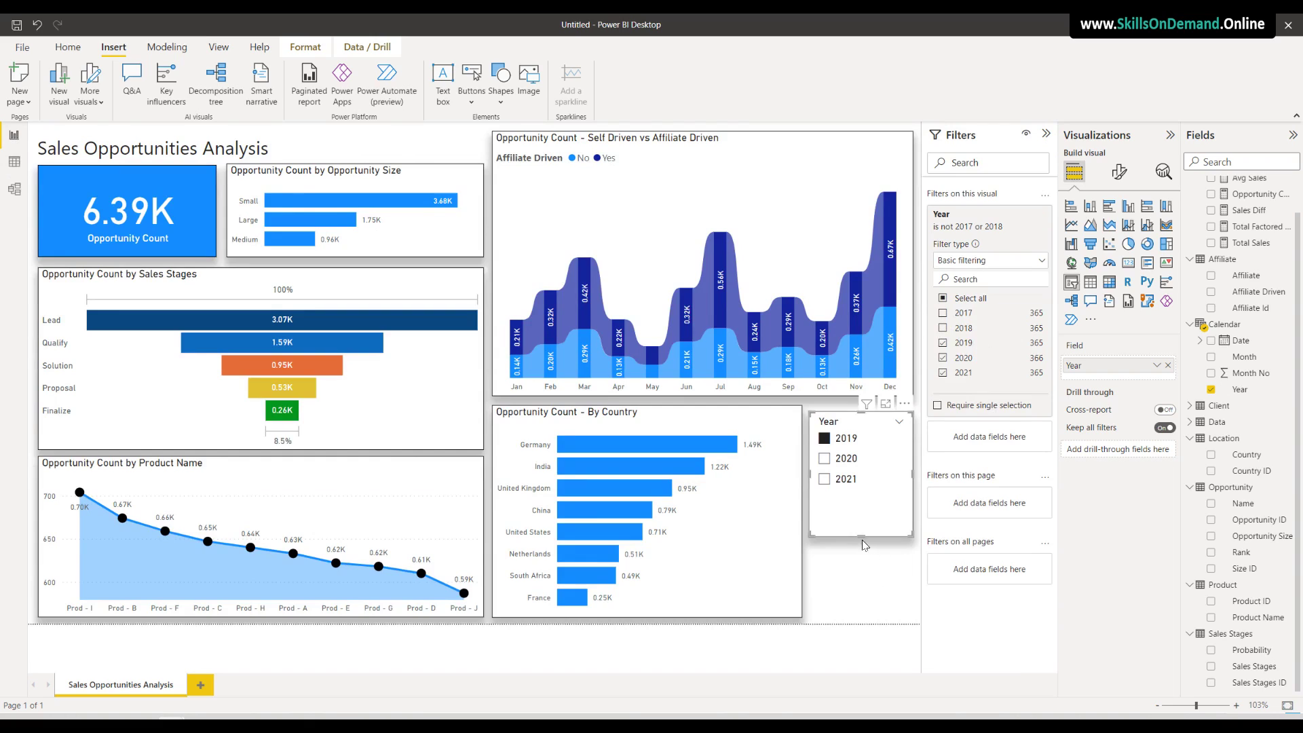
left_click_drag(862, 537, 856, 499)
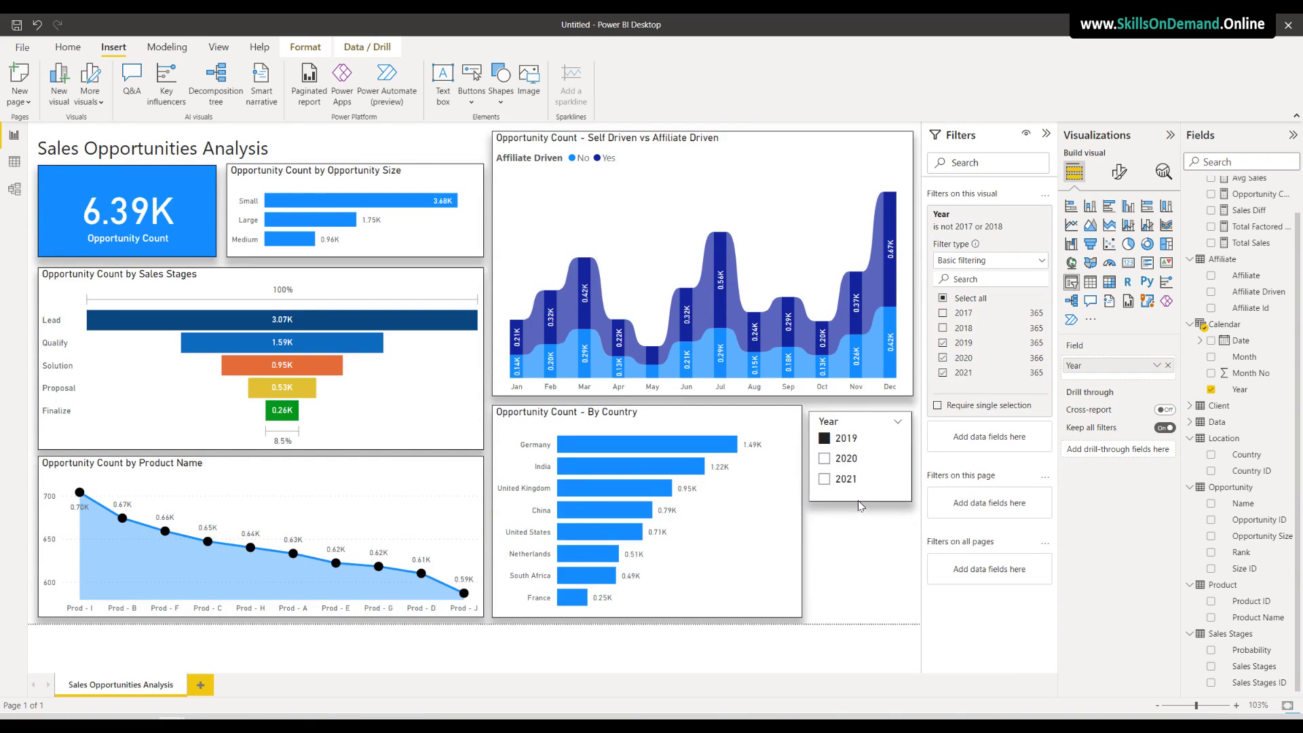
left_click(857, 541)
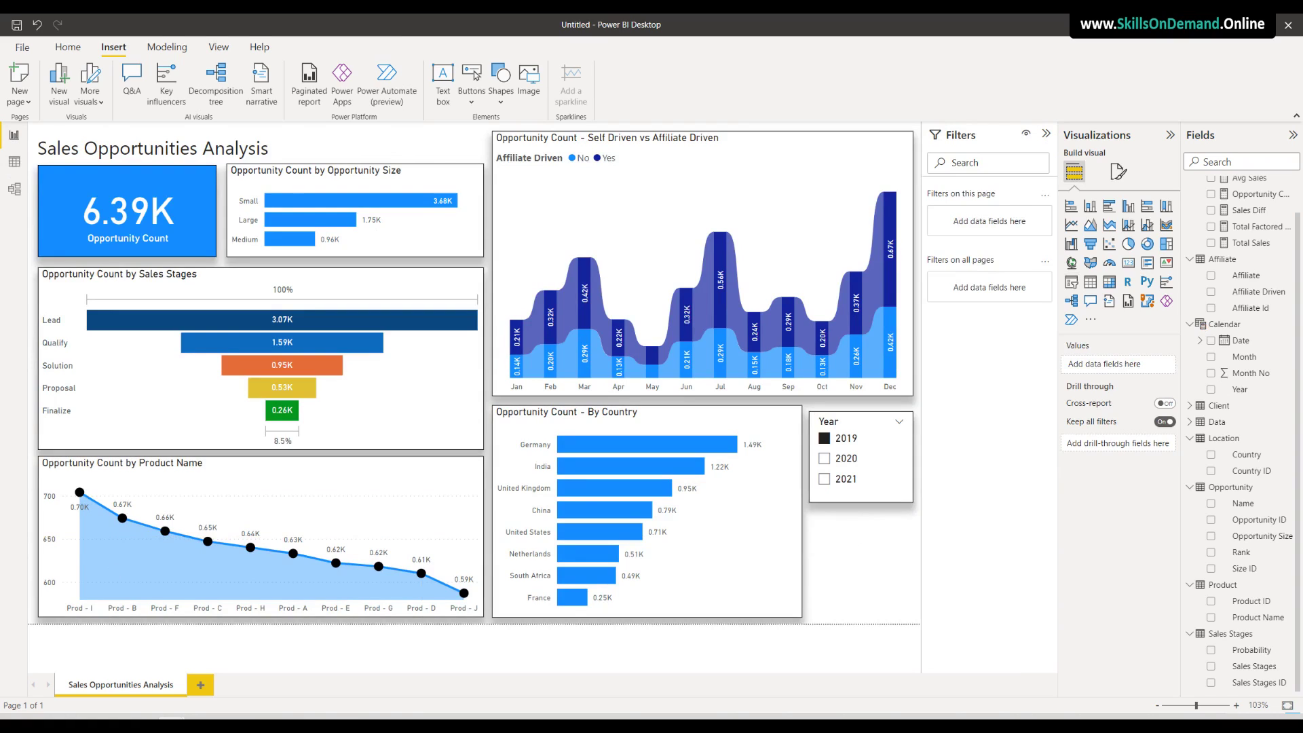
left_click(858, 499)
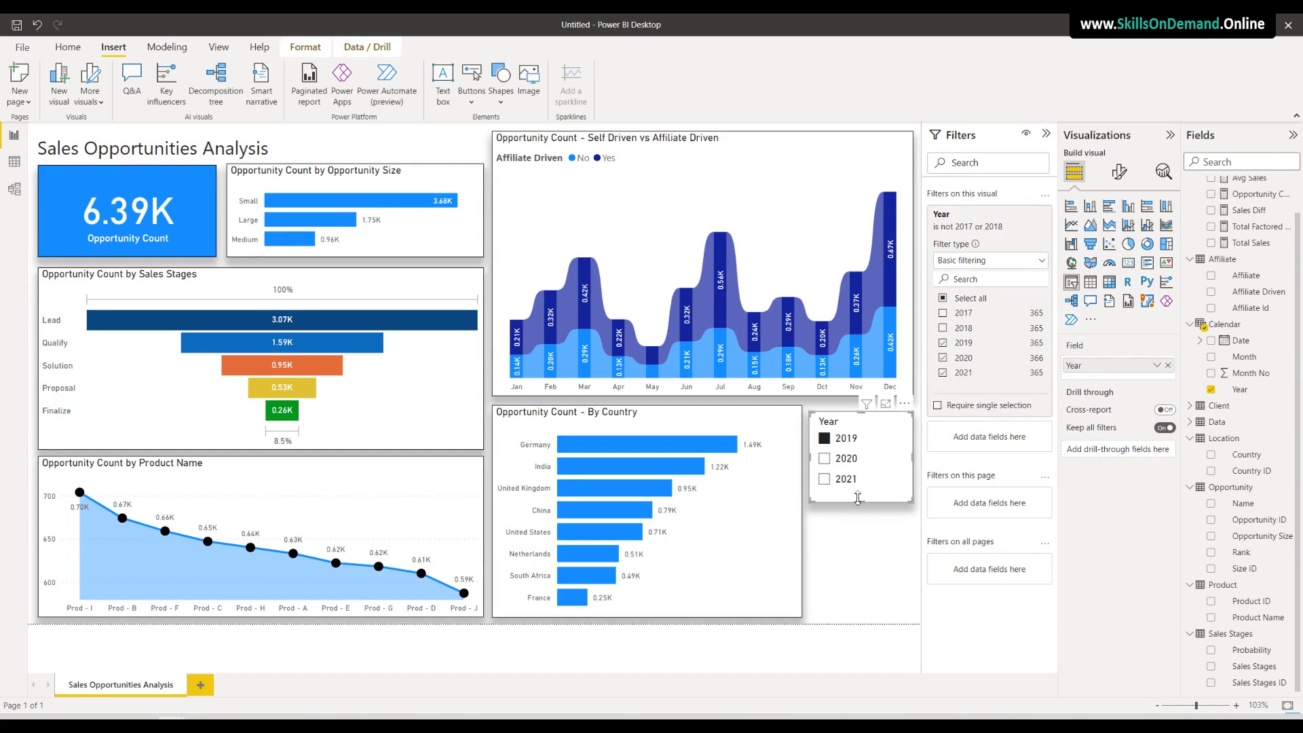
Duplicate the Year slicer below it and swap its Year field for Affiliate Driven
key("ctrl+c")
key("ctrl+v")
left_click_drag(858, 508, 847, 608)
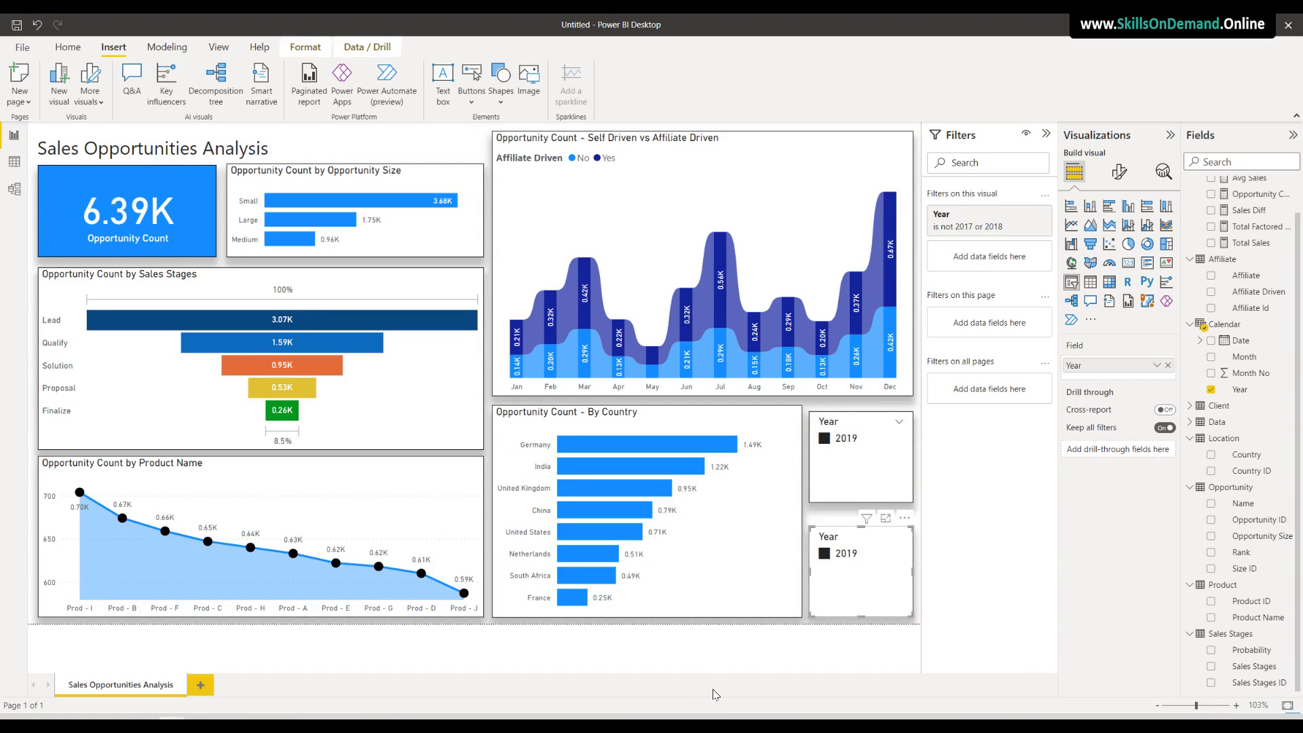
left_click_drag(1163, 377, 1012, 370)
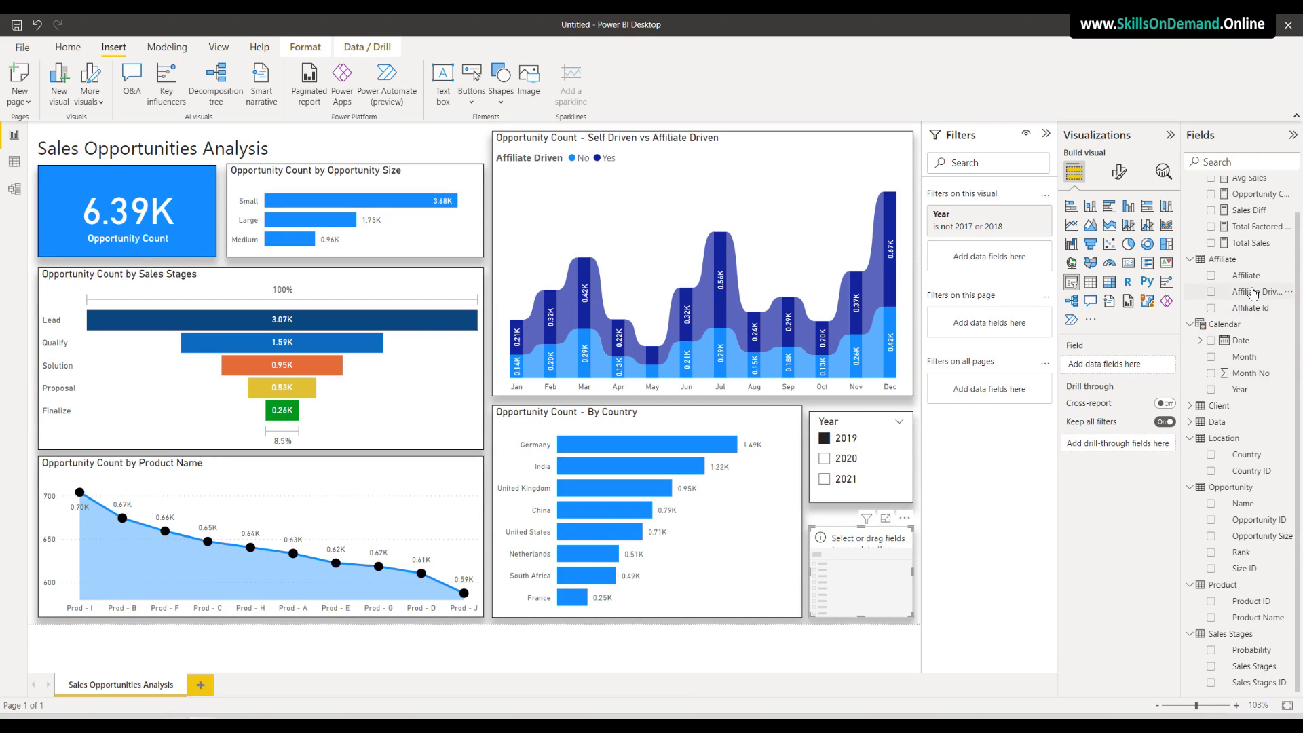
left_click_drag(1253, 292, 885, 541)
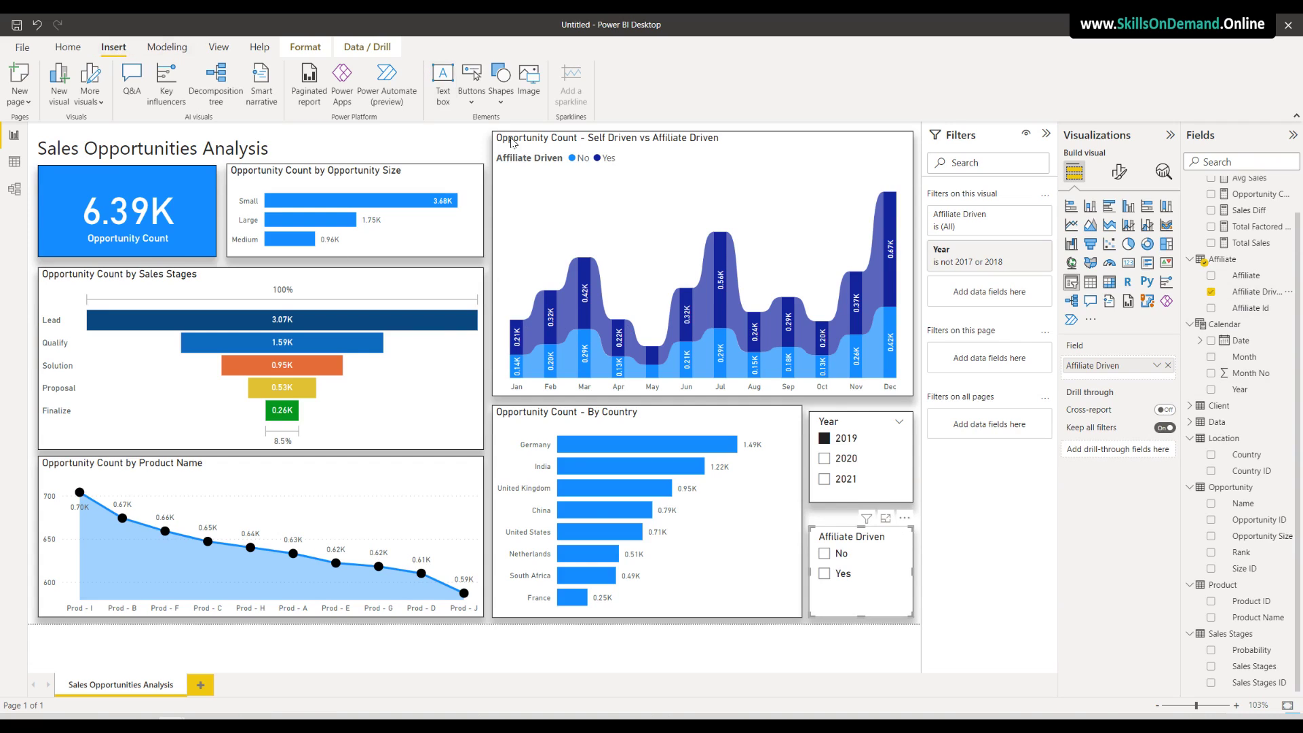
Insert a rectangle shape and stretch it over the top, area and country chart region
left_click(501, 102)
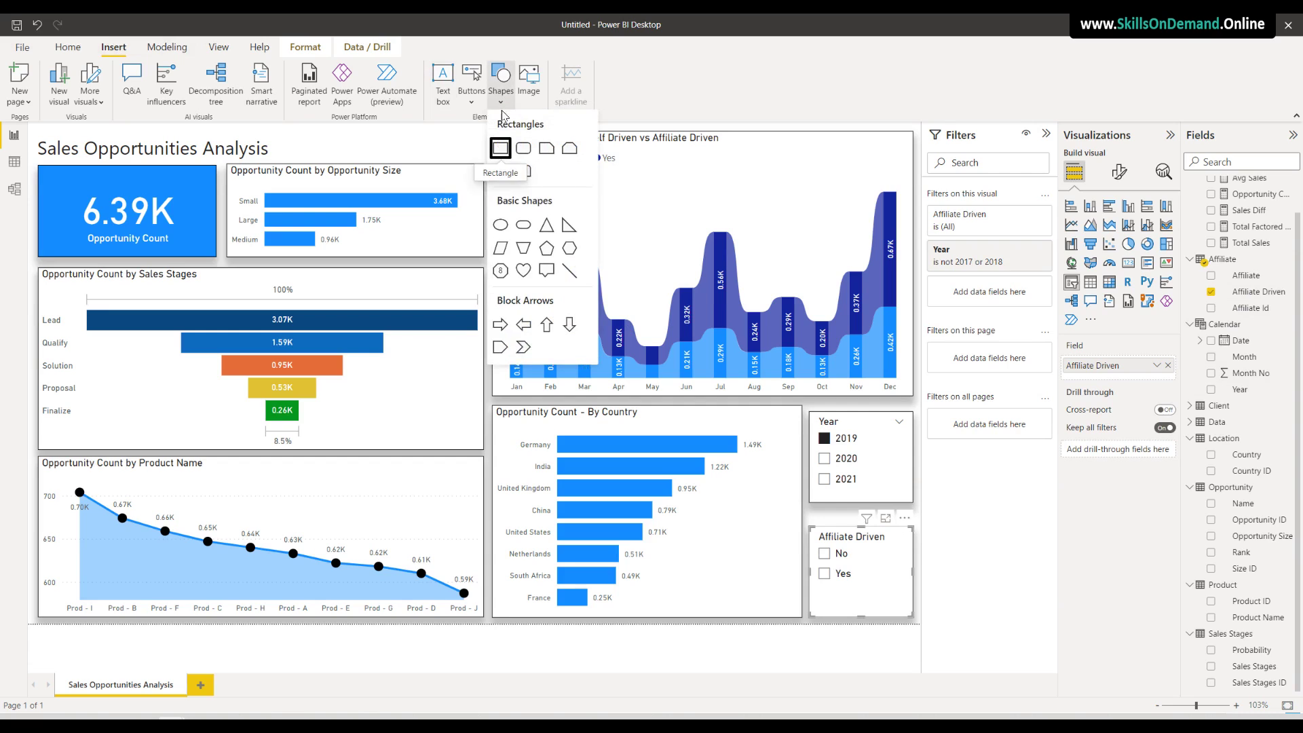
left_click(500, 141)
left_click_drag(349, 218, 404, 128)
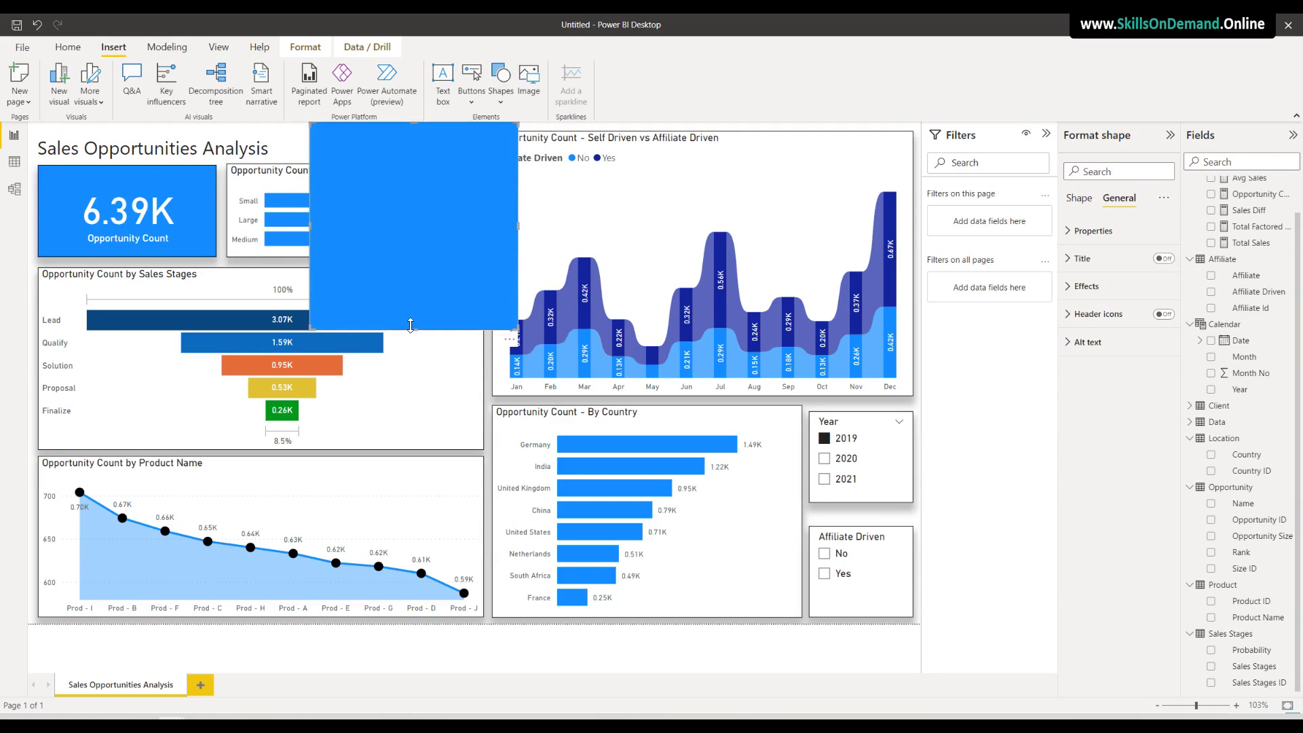
left_click_drag(413, 331, 411, 623)
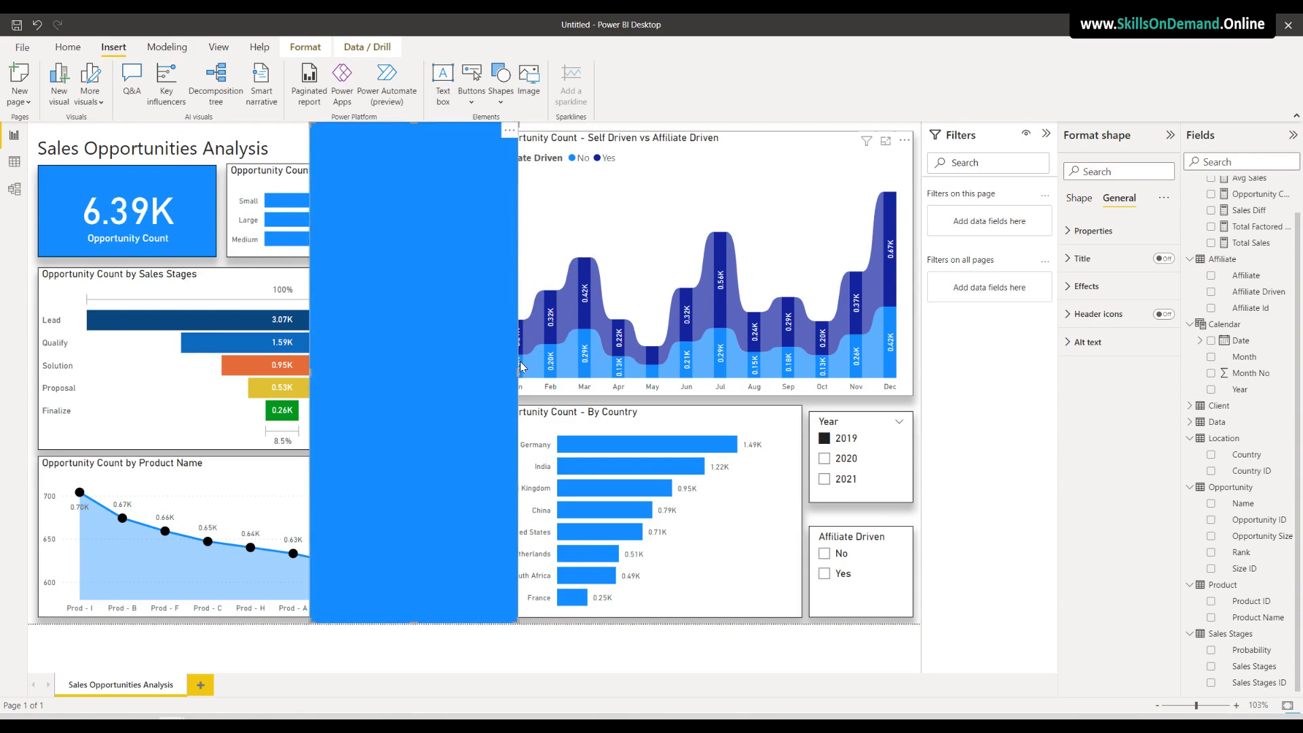
left_click_drag(518, 372, 1032, 407)
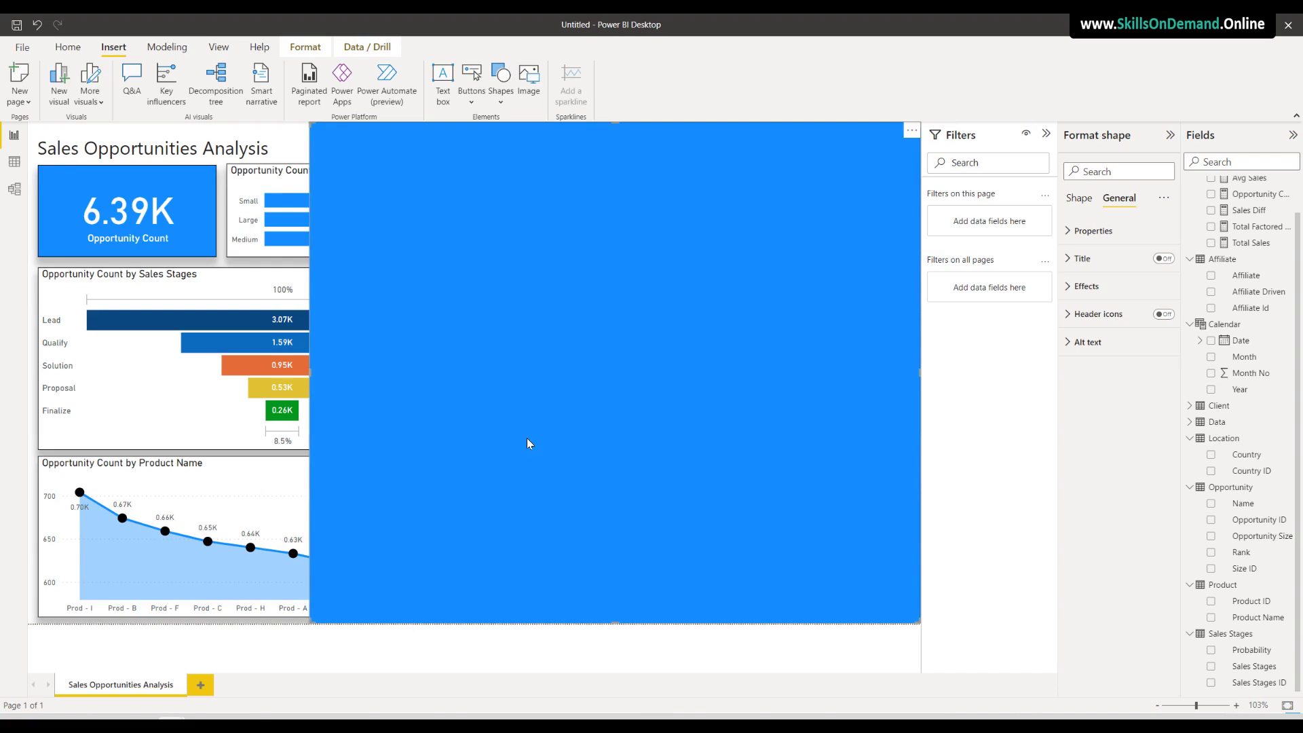
Send the blue rectangle backward six times so it sits behind all the visuals
left_click(305, 46)
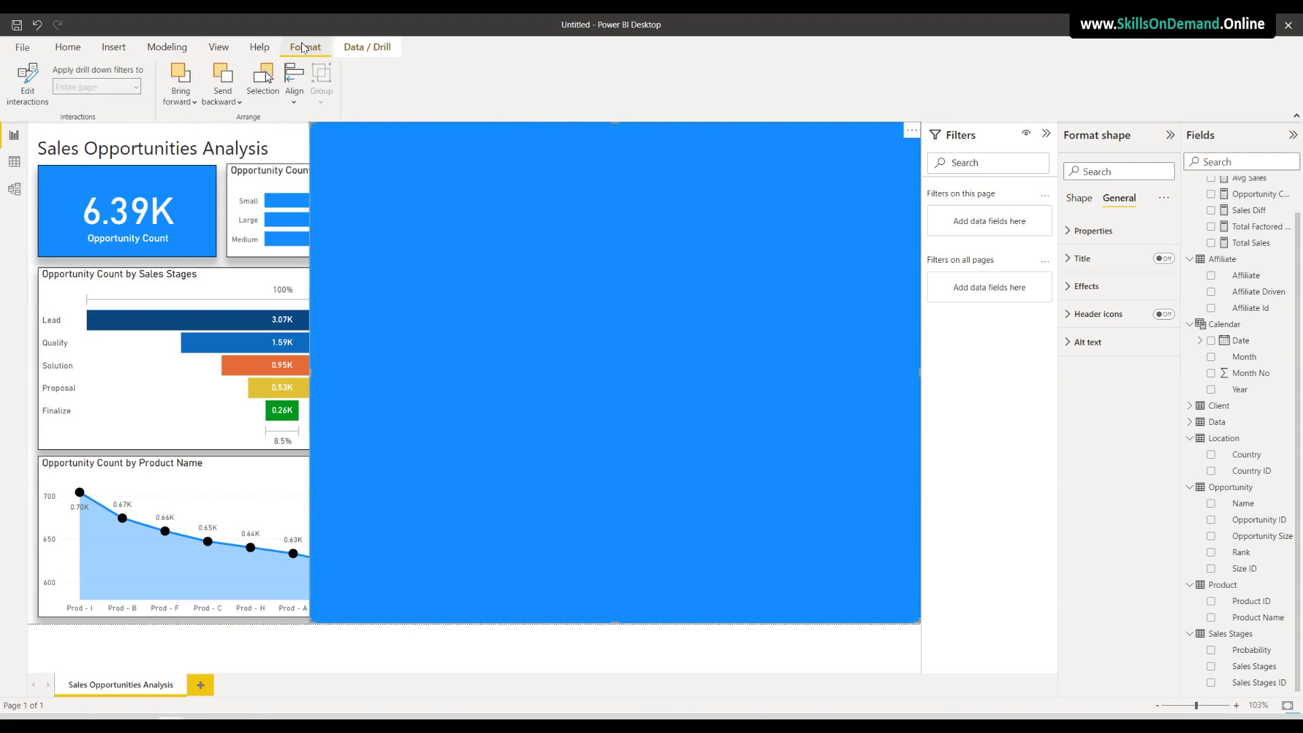
left_click(227, 79)
left_click(227, 79)
left_click(227, 79)
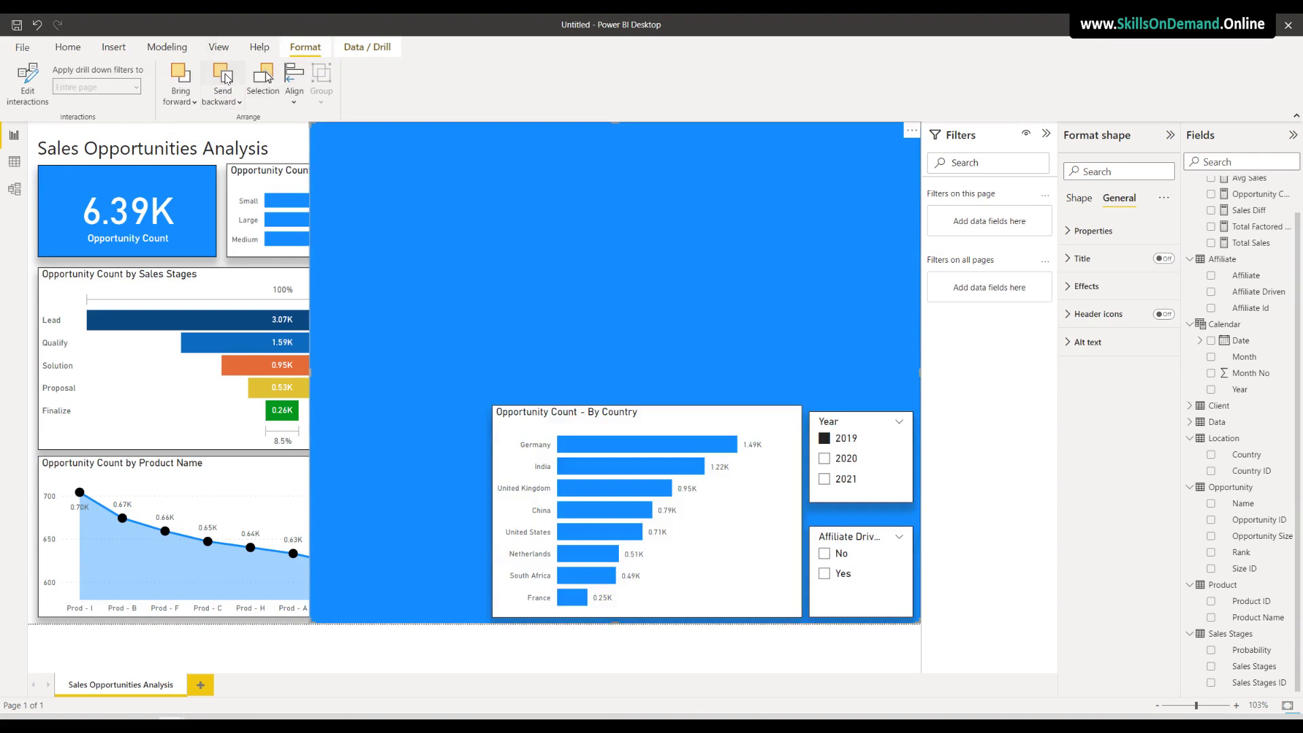
left_click(227, 78)
left_click(227, 79)
left_click(227, 79)
left_click(227, 79)
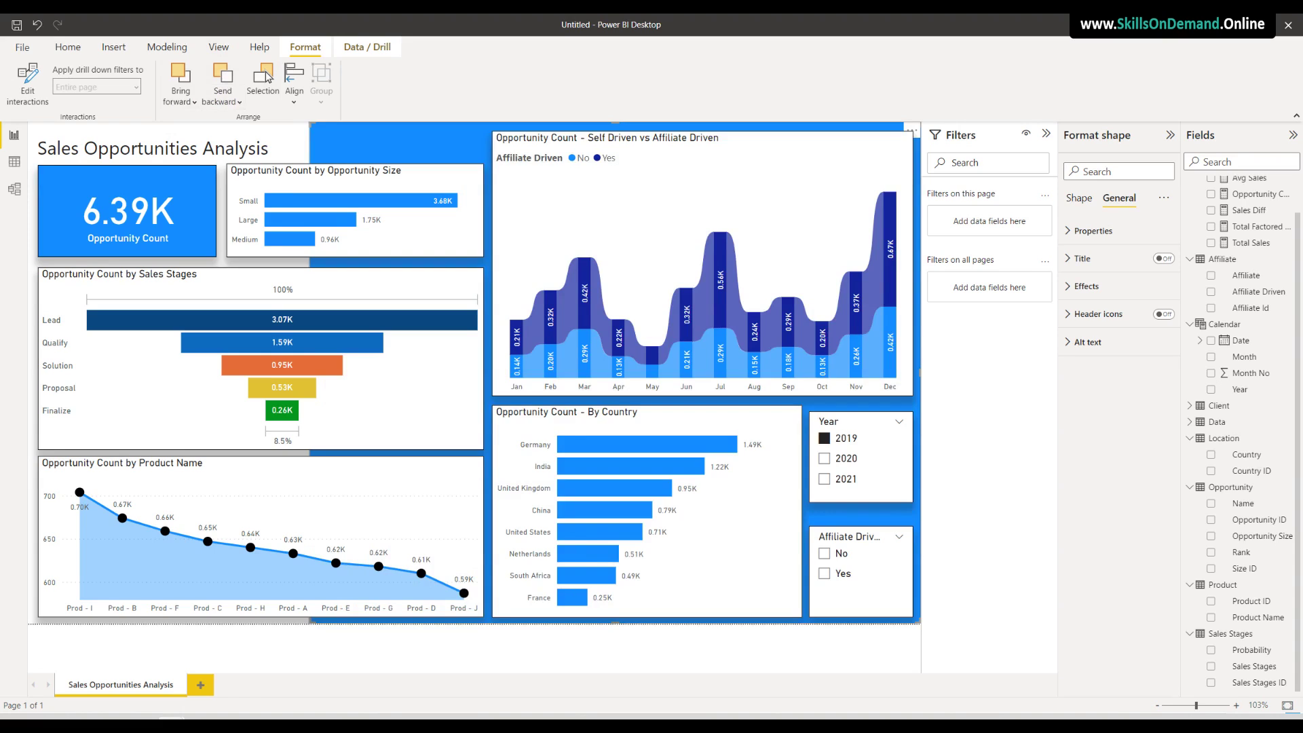
left_click(842, 623)
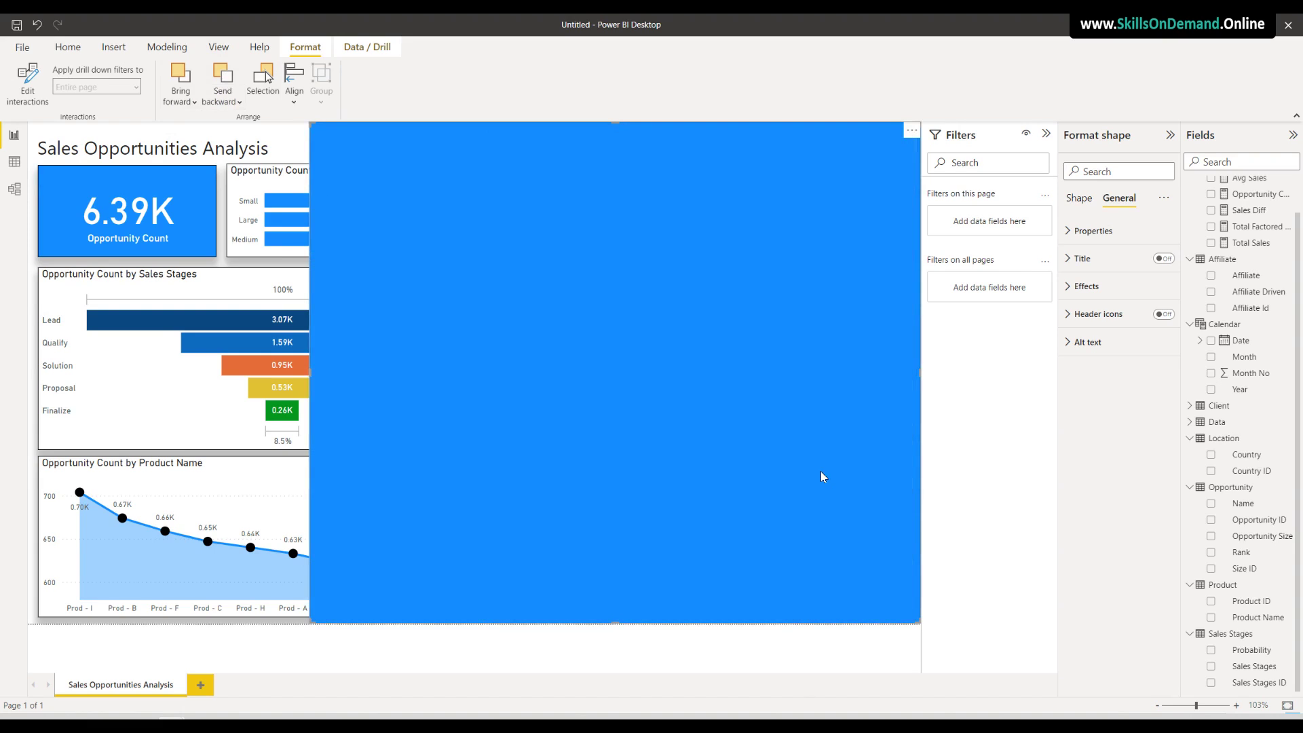
left_click(250, 627)
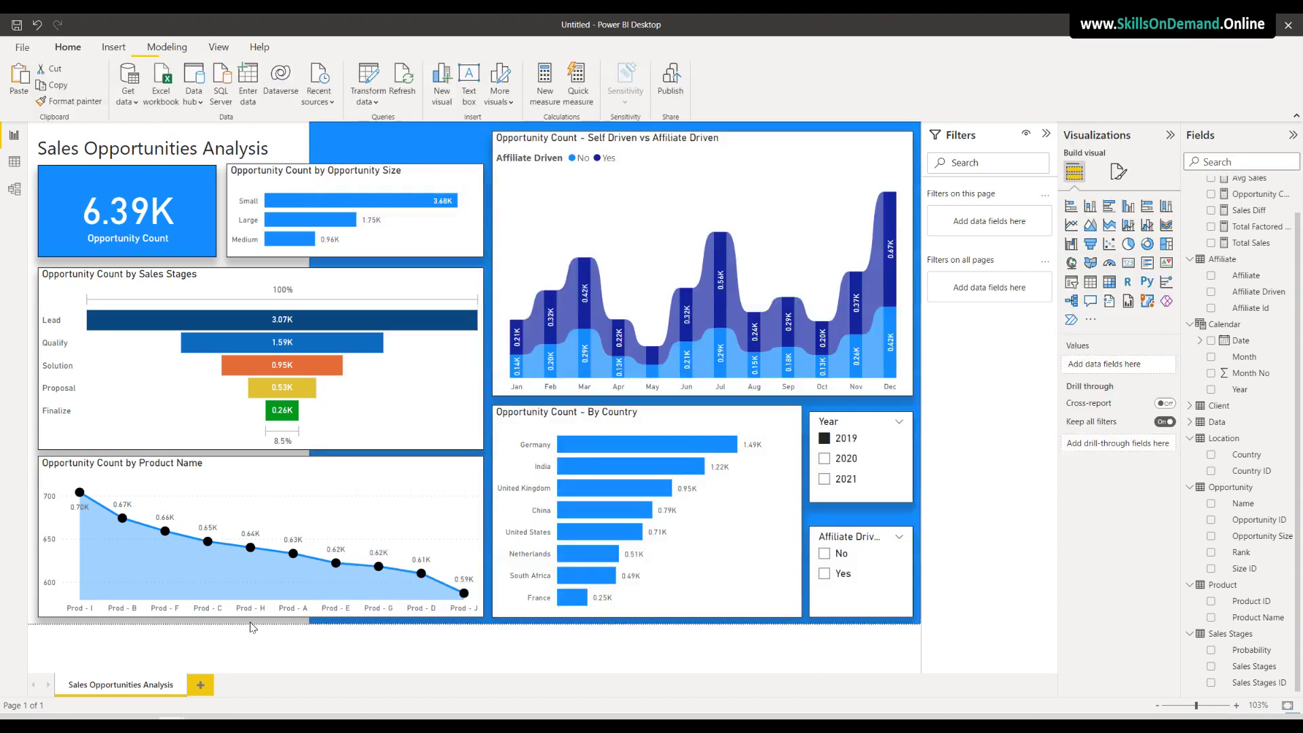
Try the Year slicer, filtering the report to 2020, 2021, 2020, 2019 and 2020 in turn
left_click(826, 460)
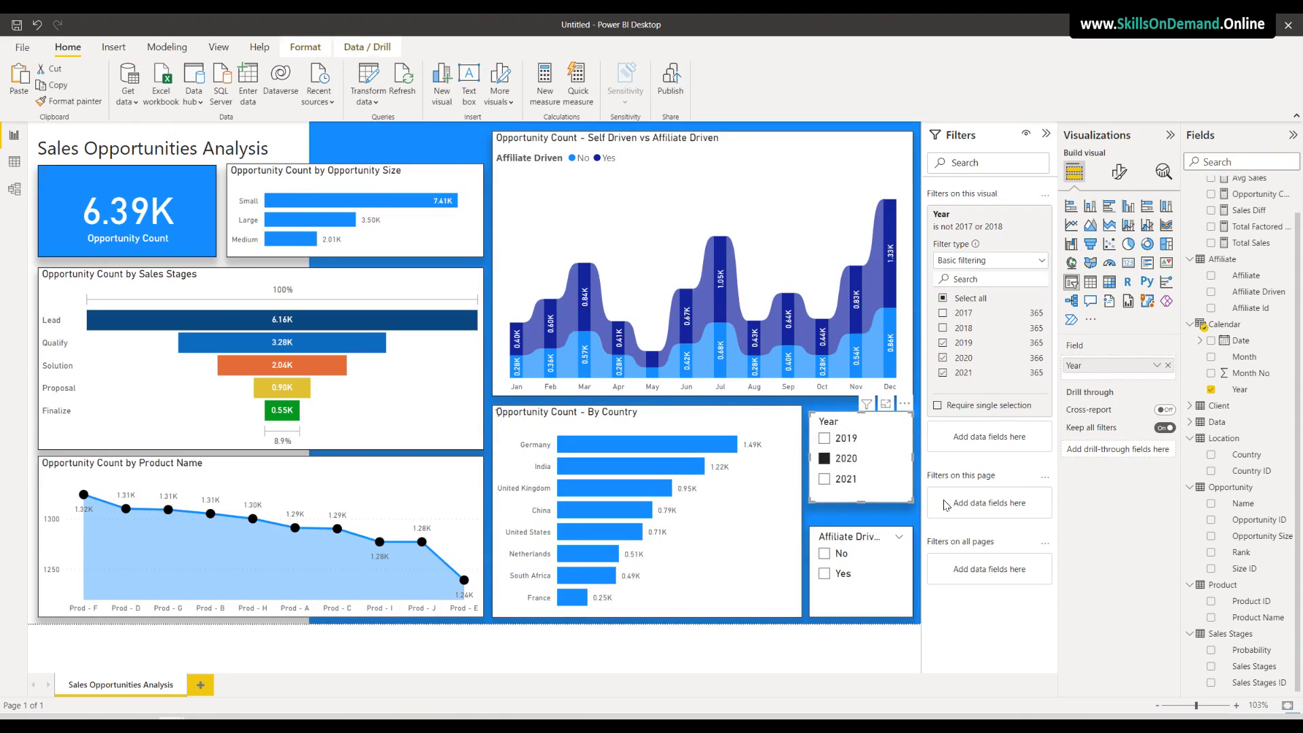
left_click(826, 480)
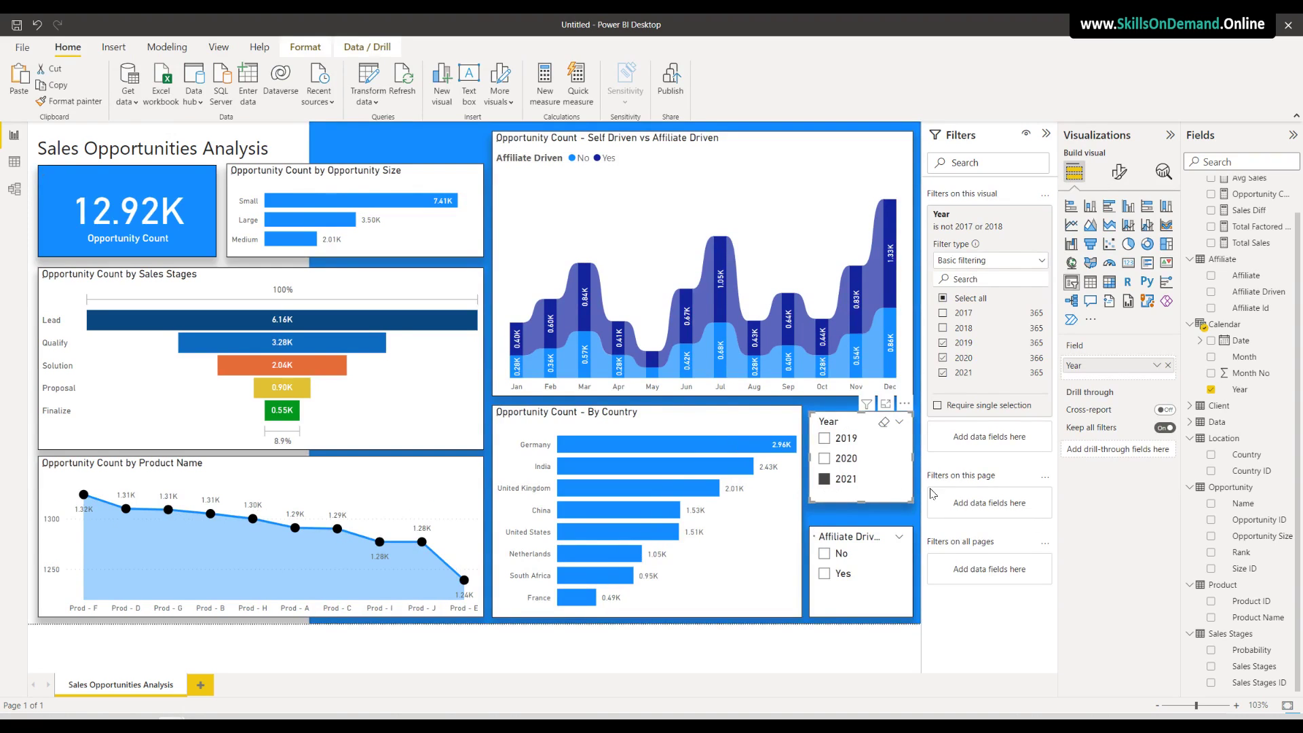
left_click(826, 460)
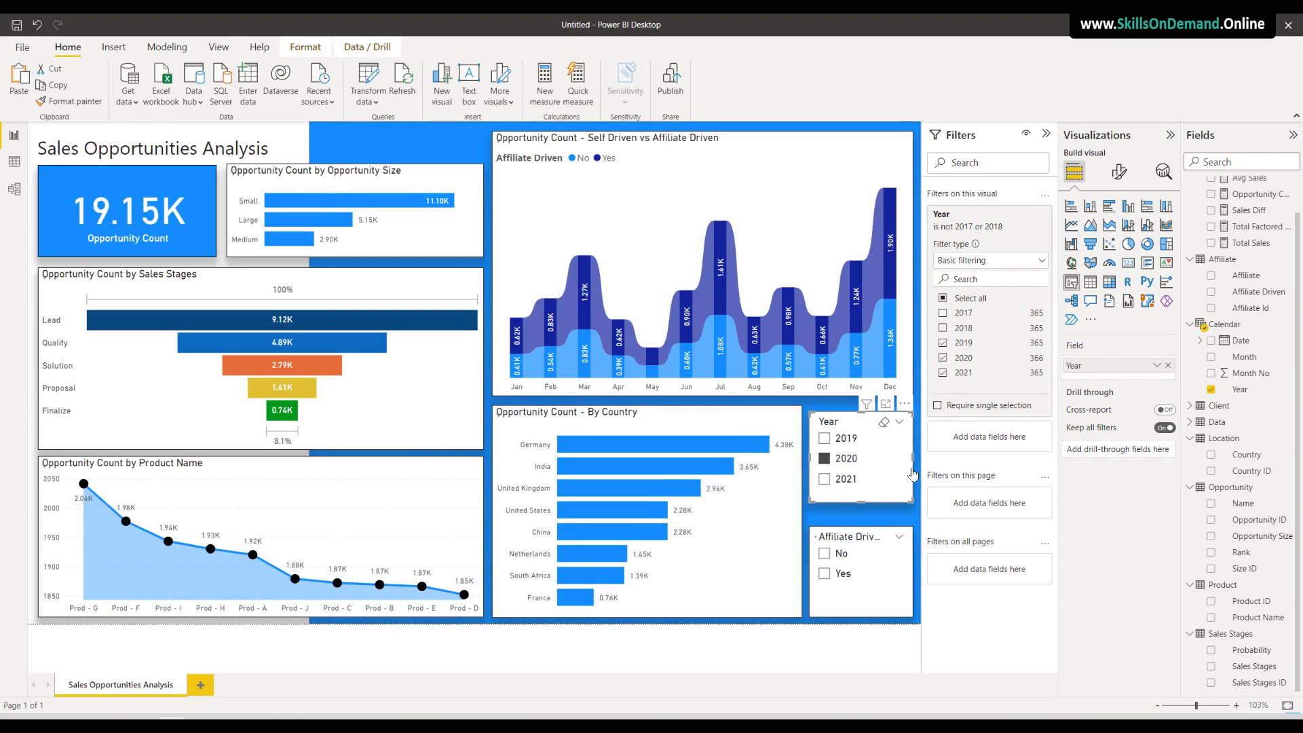
left_click(825, 439)
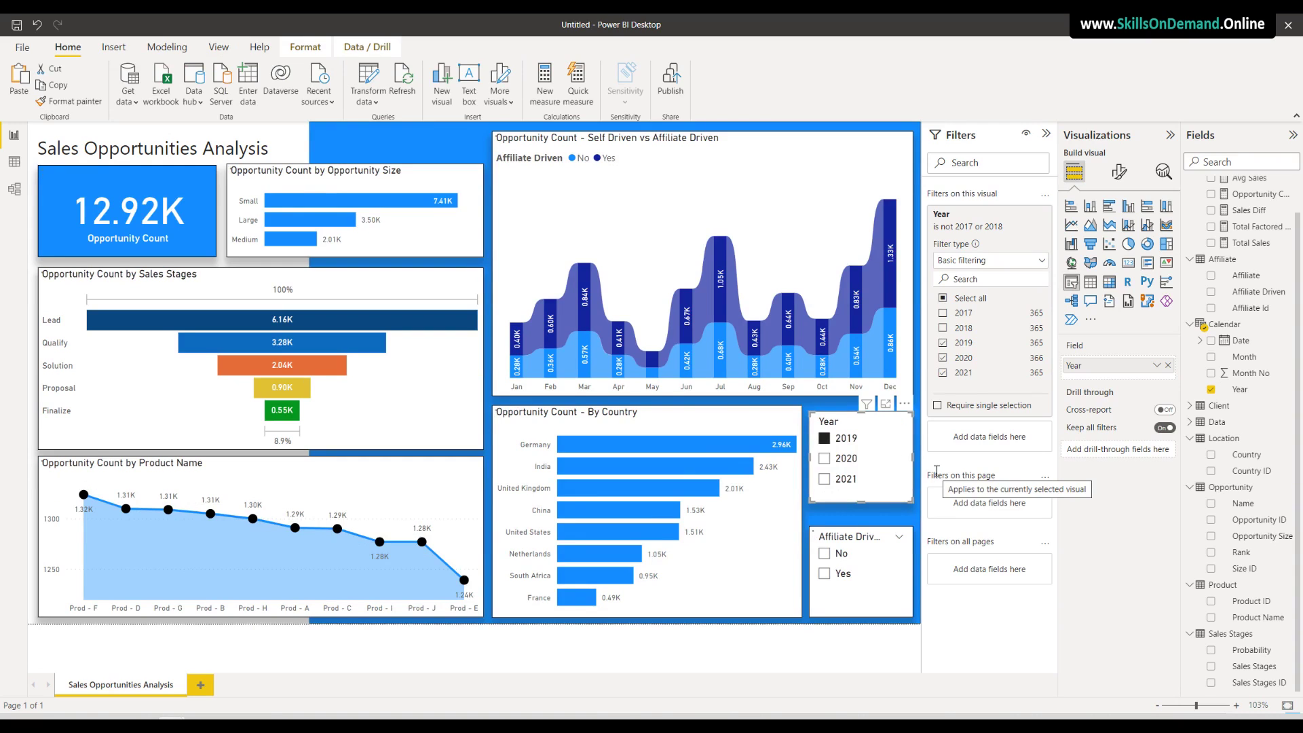
left_click(826, 460)
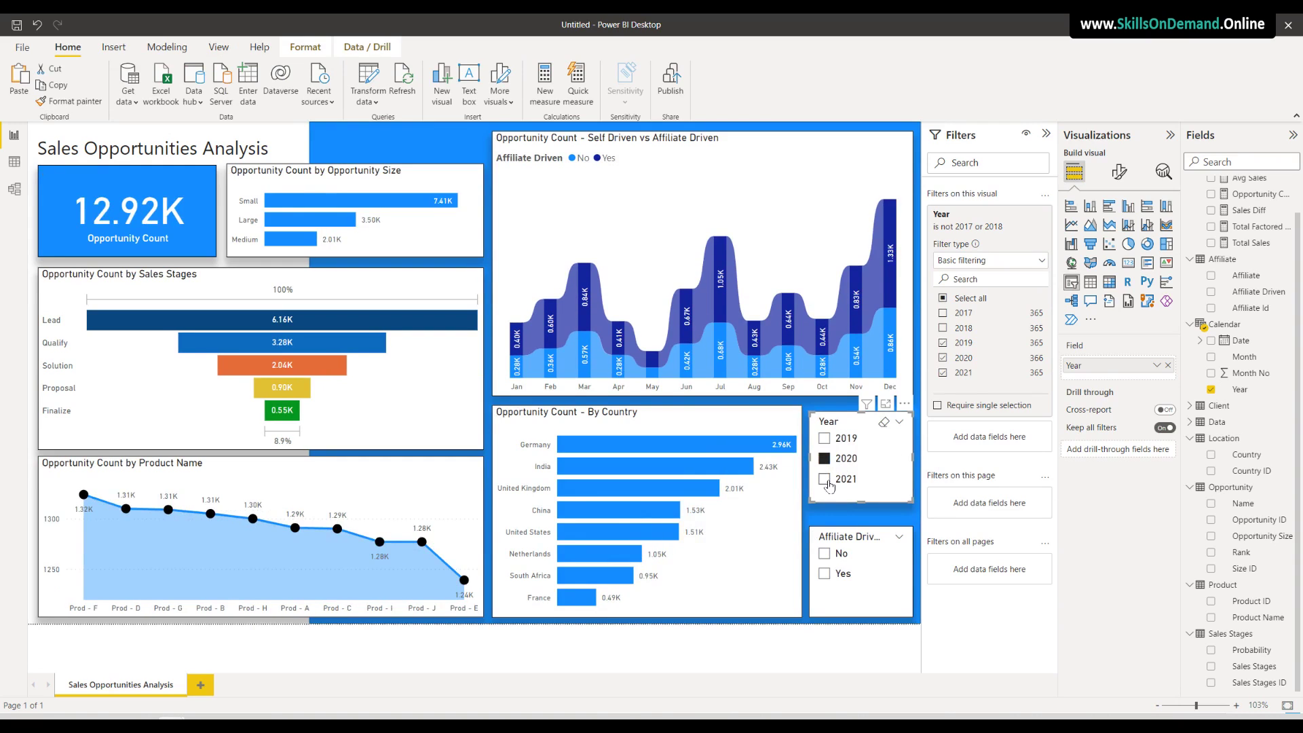
Toggle Affiliate Driven between No and Yes, then end on 2021 with the affiliate filter cleared
left_click(824, 554)
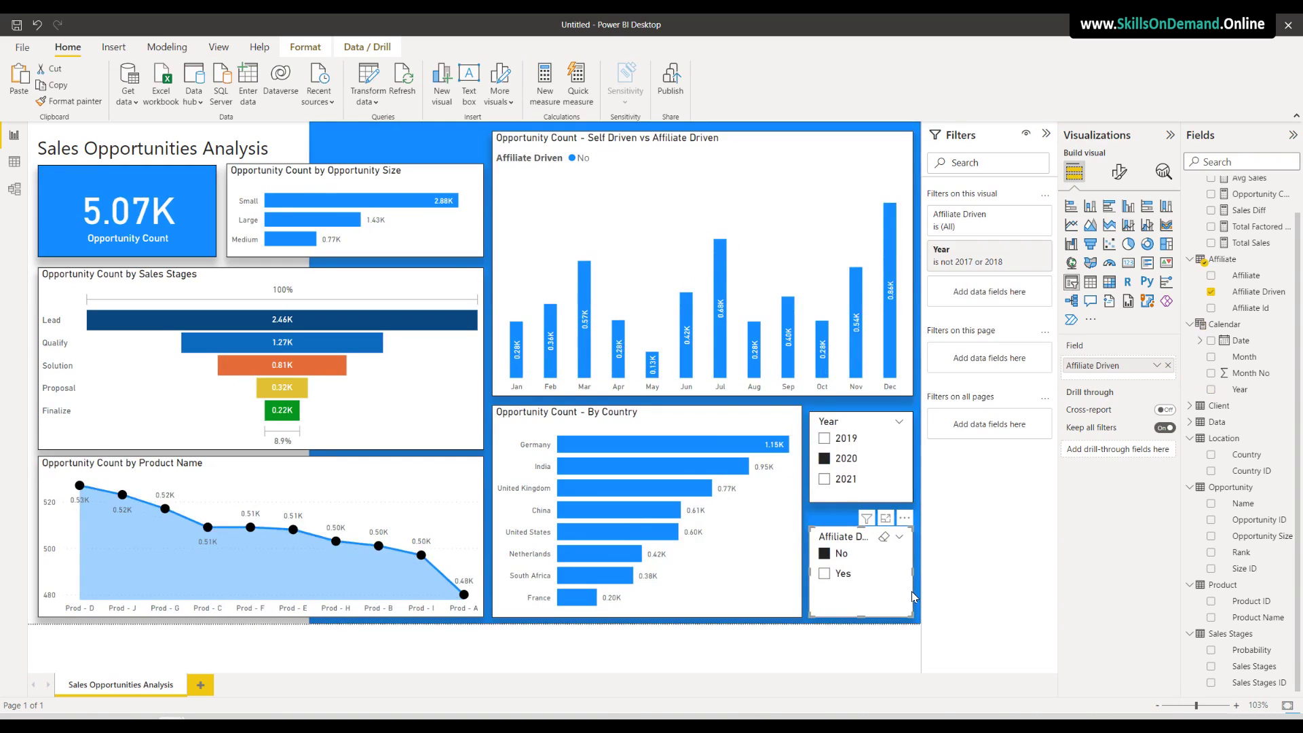
left_click(824, 574)
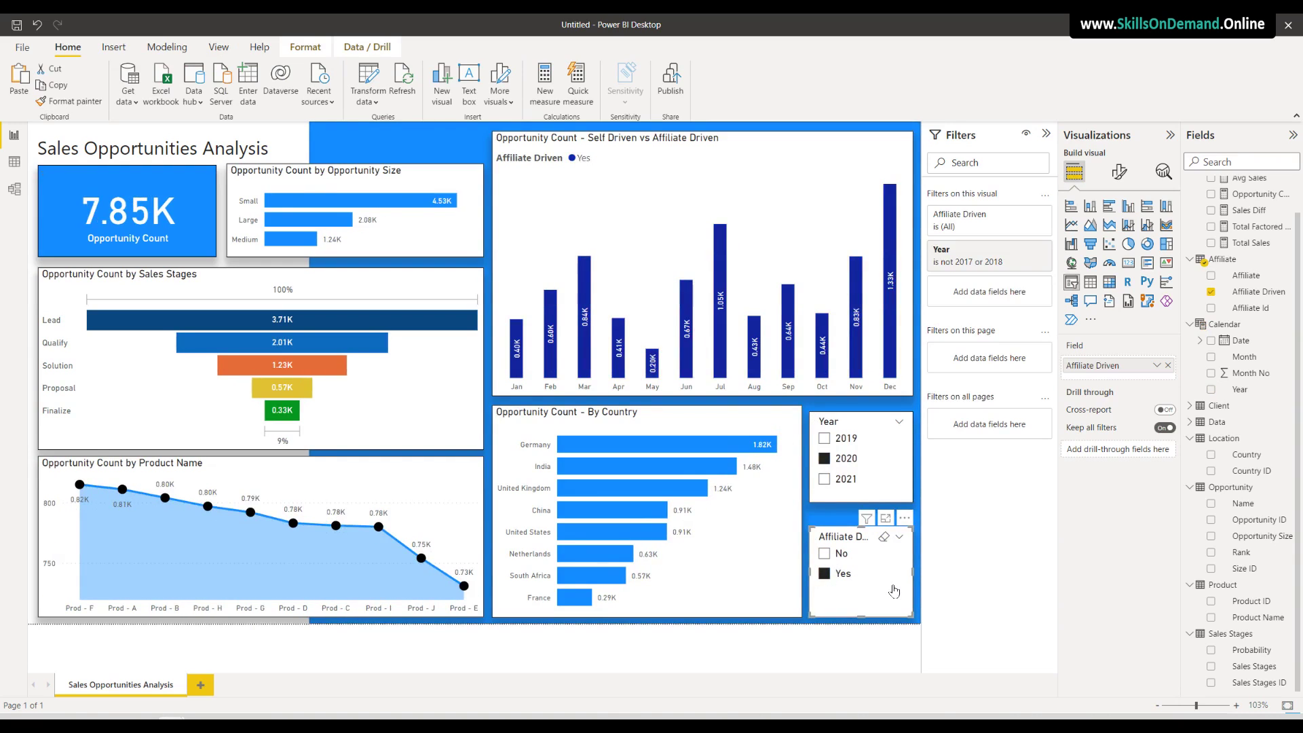
left_click(825, 554)
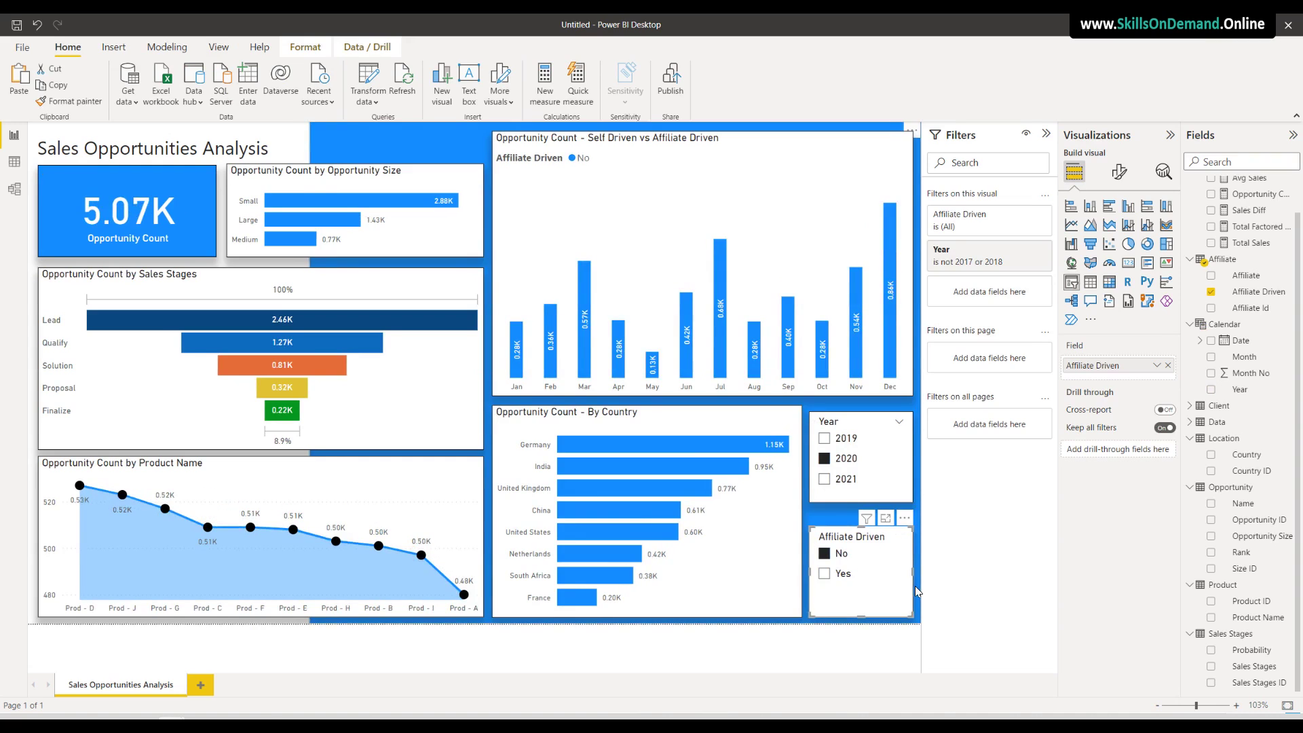
left_click(825, 479)
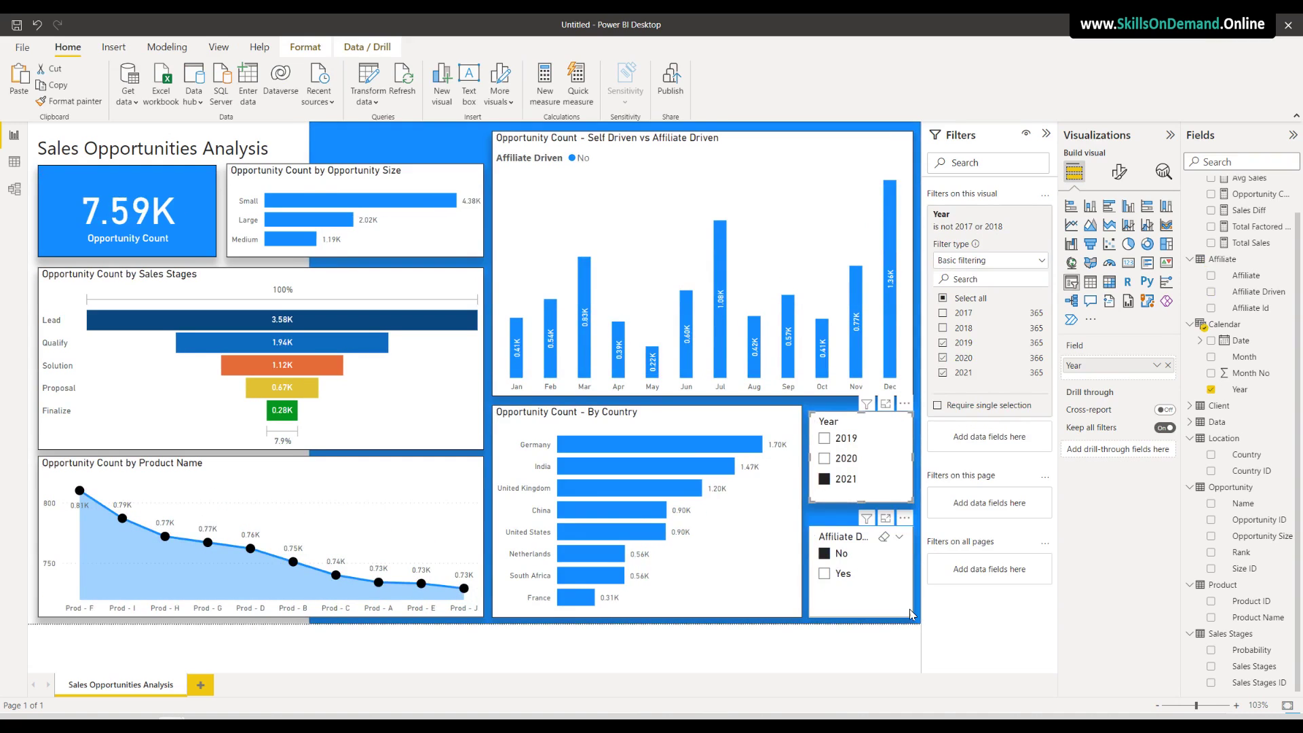
left_click(884, 537)
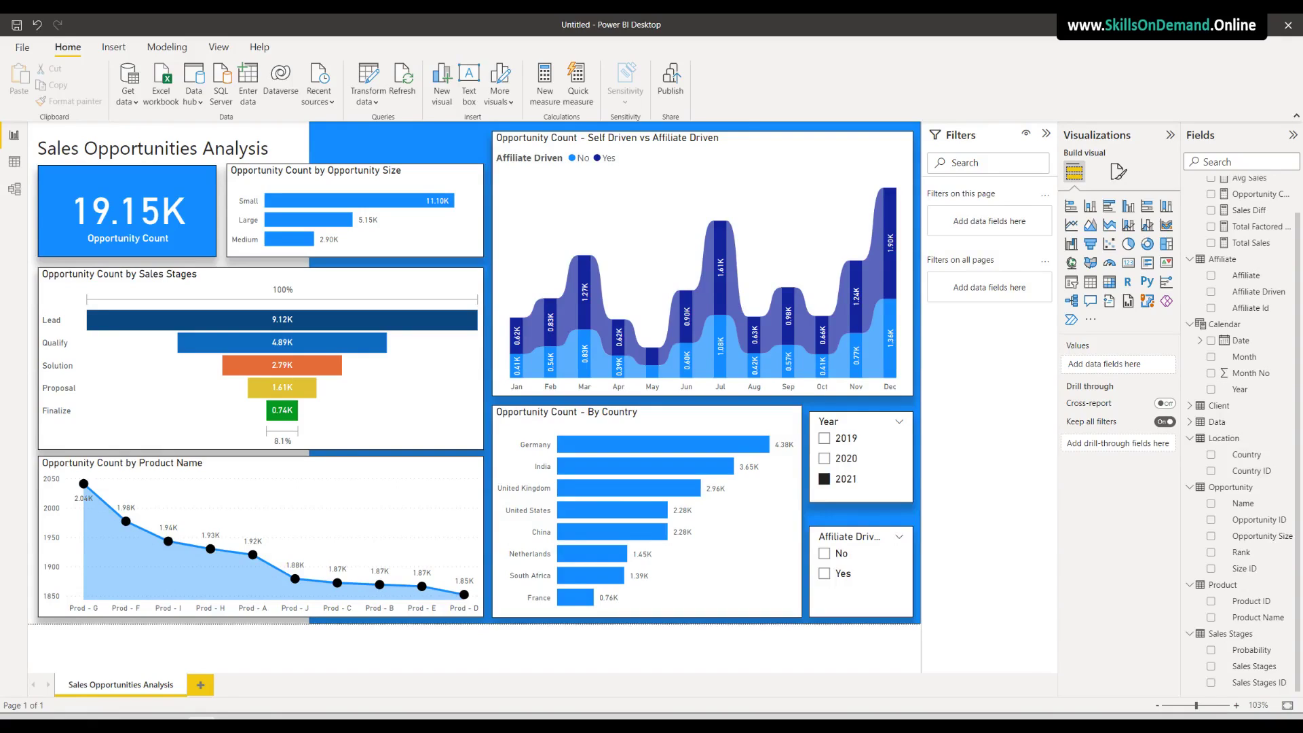
Add a page named 'Sales Analysis' with a card visual showing Total Sales ($321.25M)
left_click(202, 686)
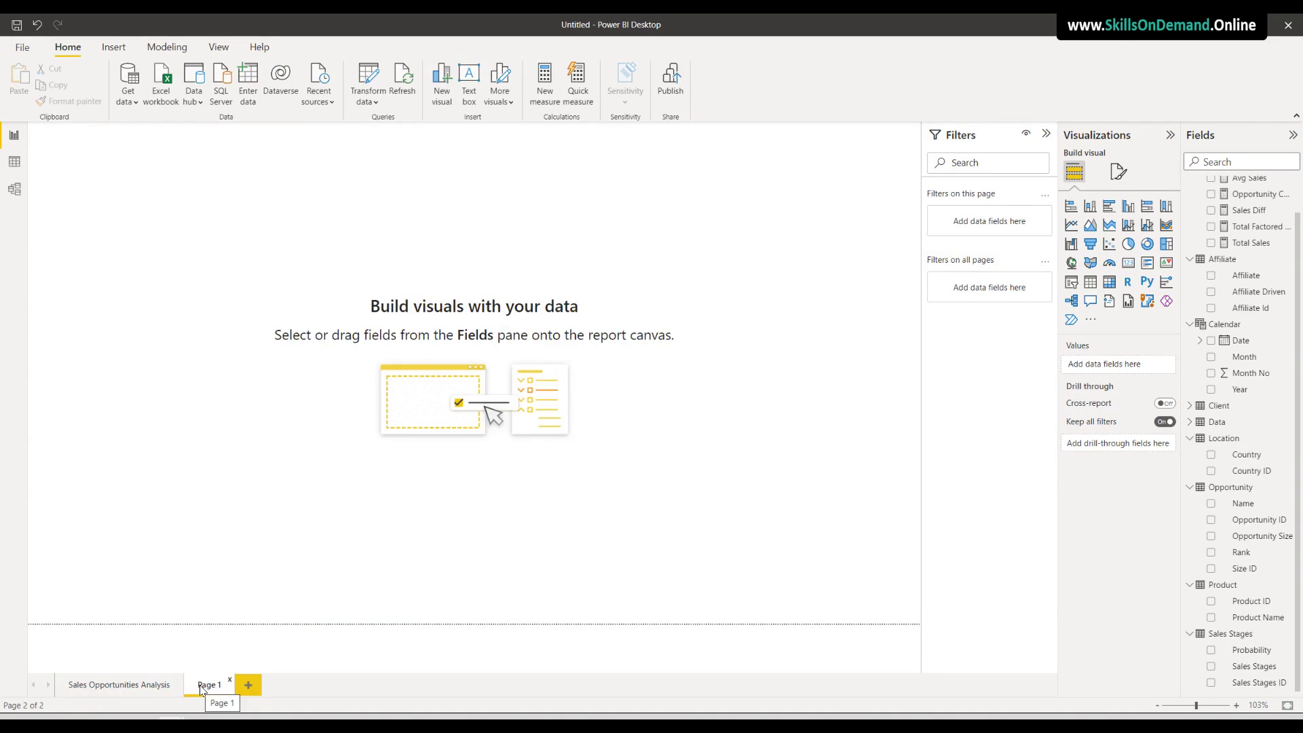
double_click(208, 687)
type("Sales Analy")
type("sis")
key("Return")
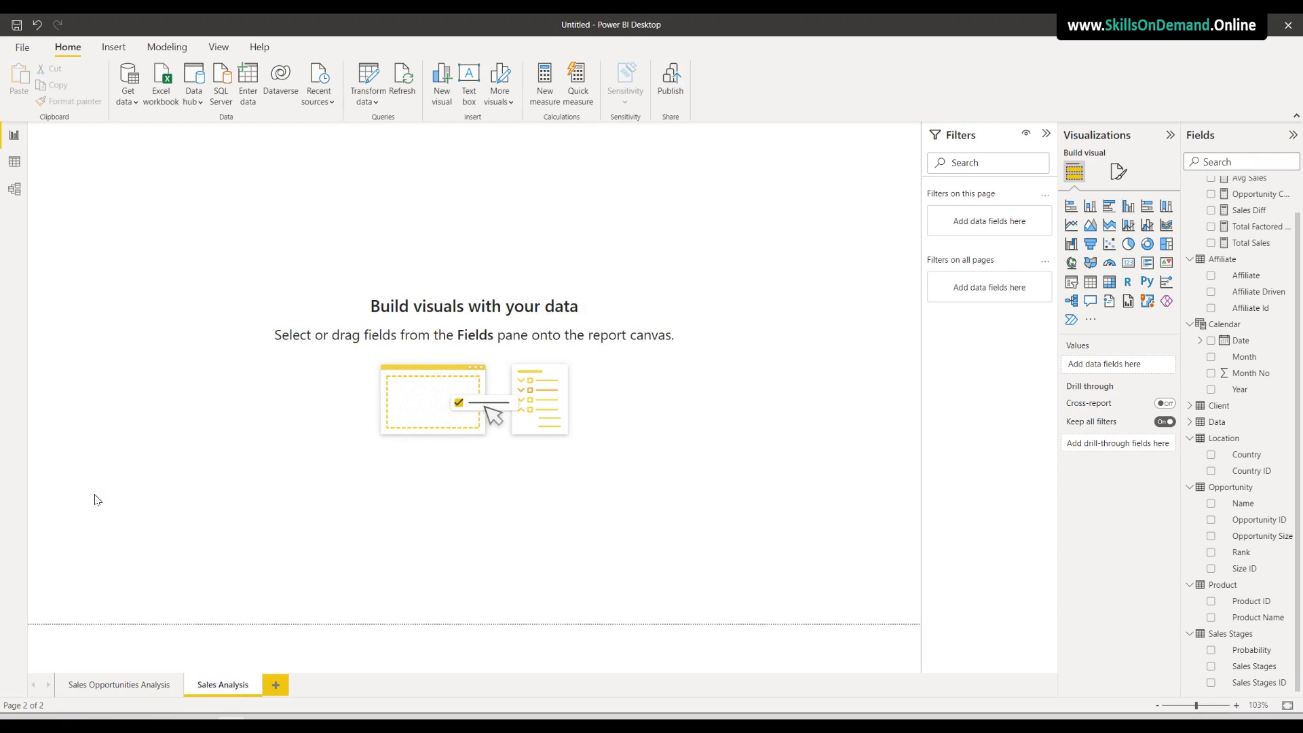
left_click(1130, 268)
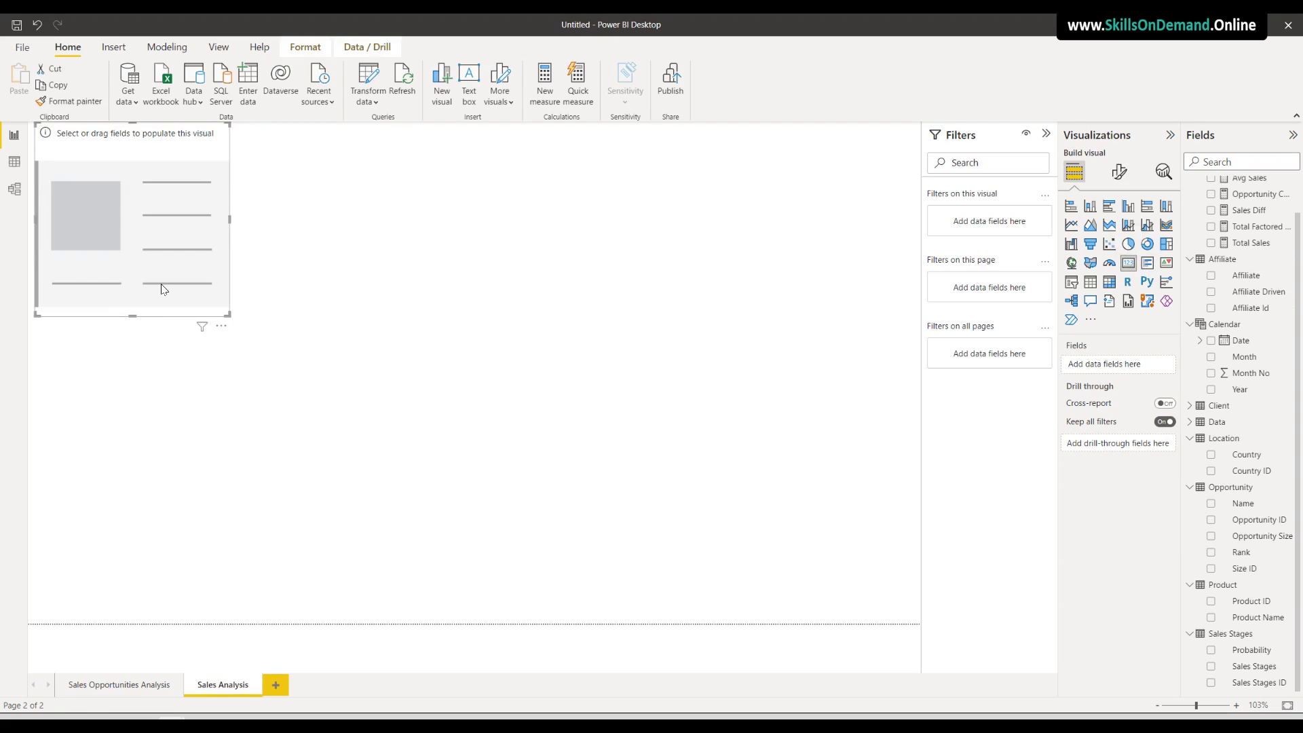
left_click(1211, 243)
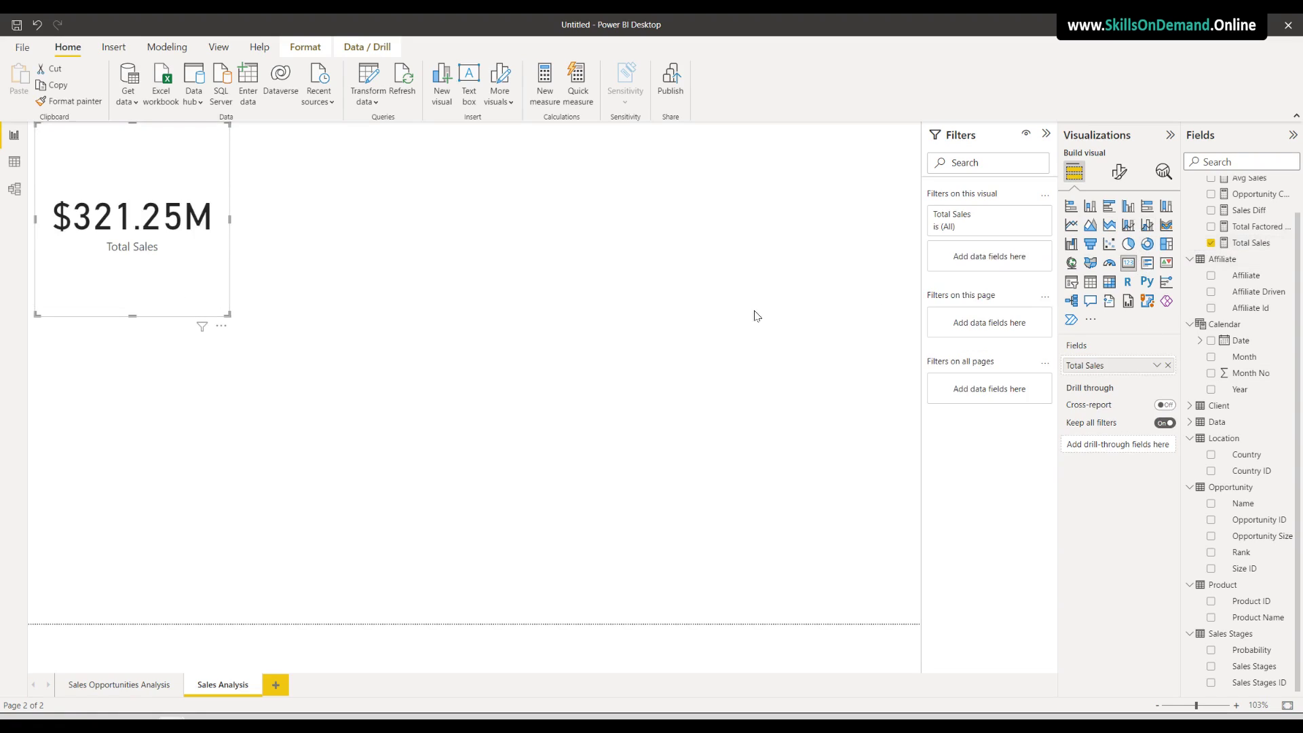
Give the Total Sales card a bright blue background
left_click(1120, 178)
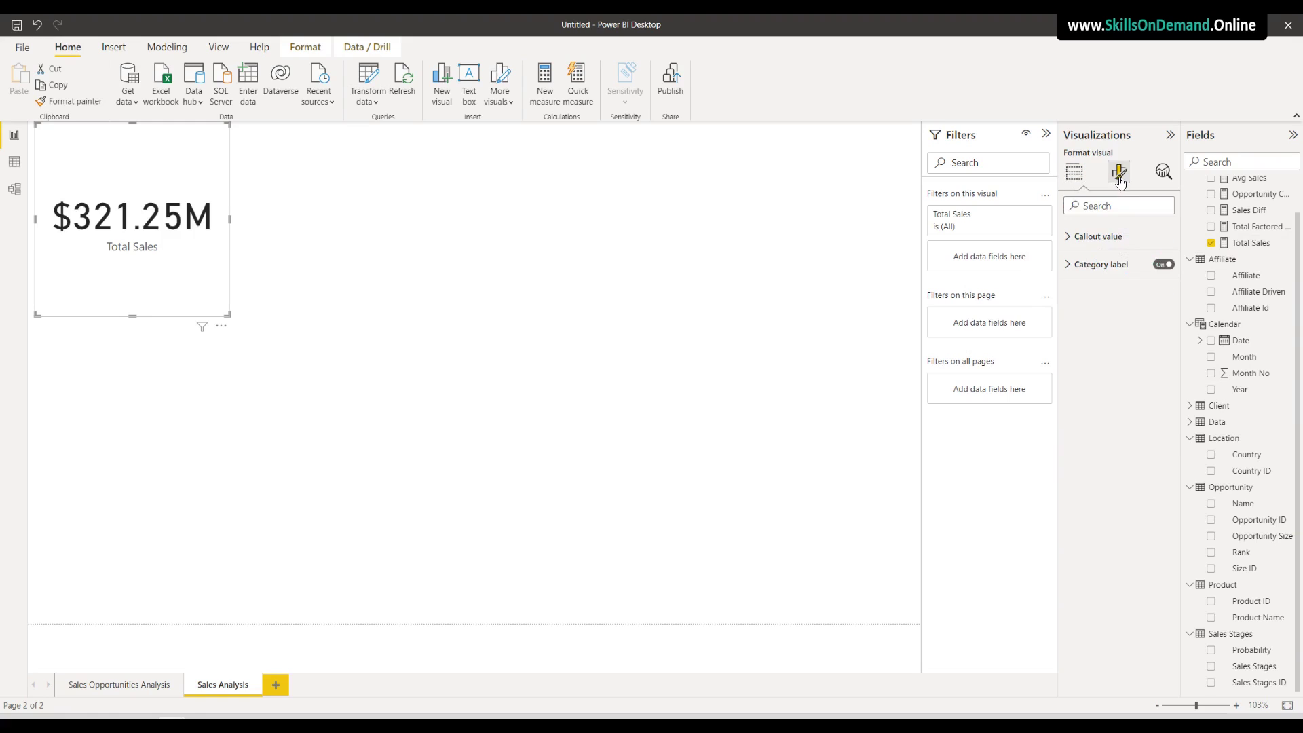
left_click(1118, 232)
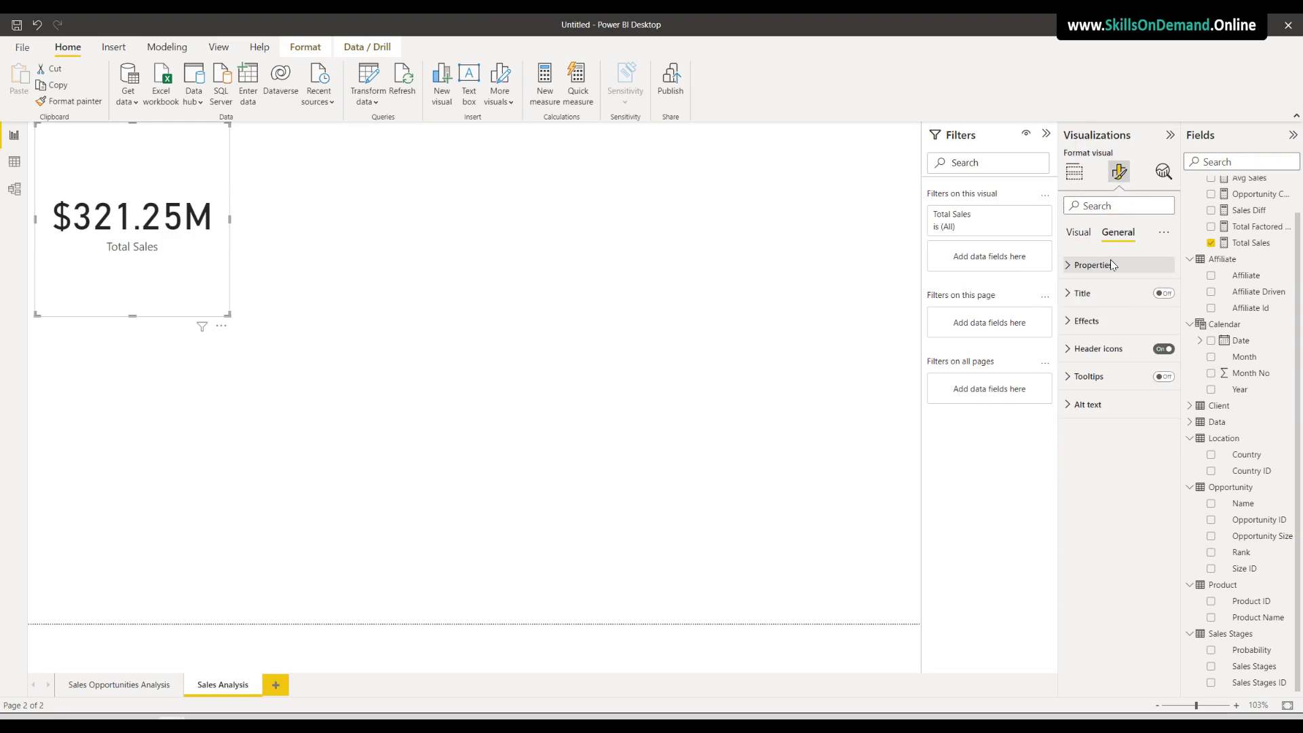
left_click(1099, 325)
left_click(1088, 383)
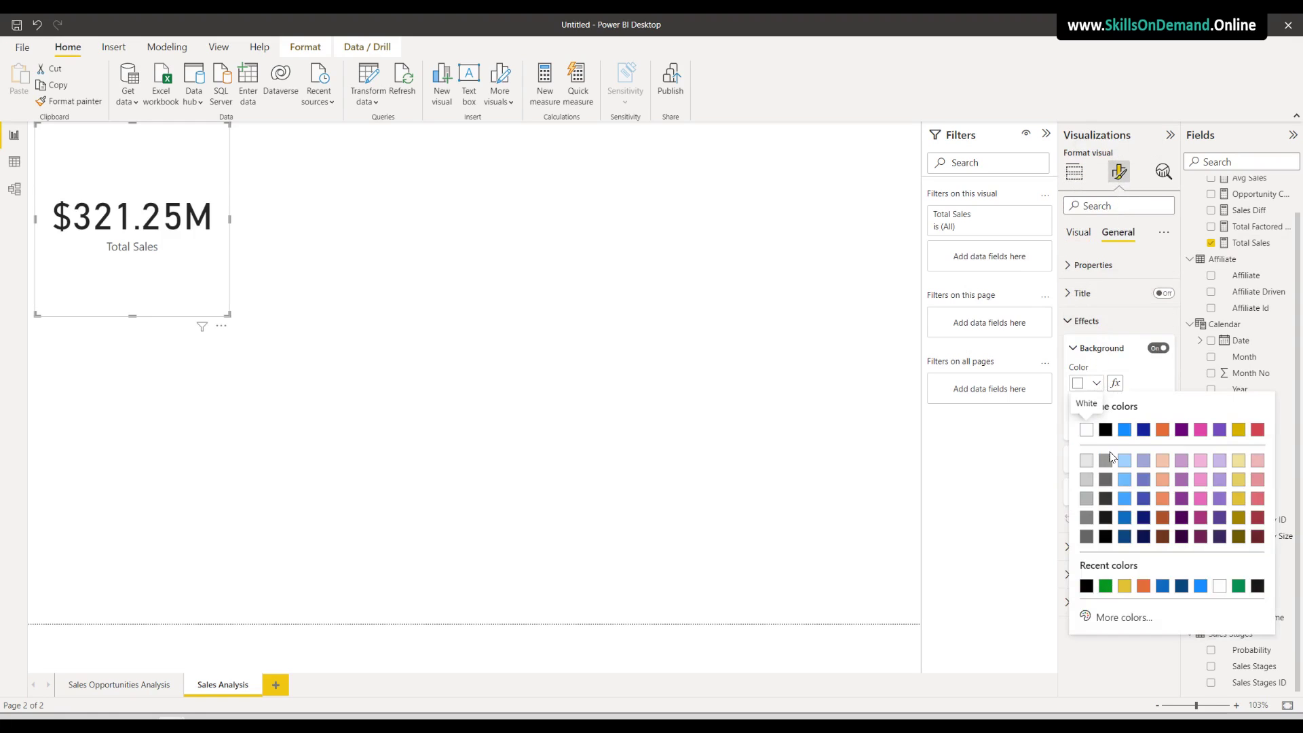
left_click(1201, 588)
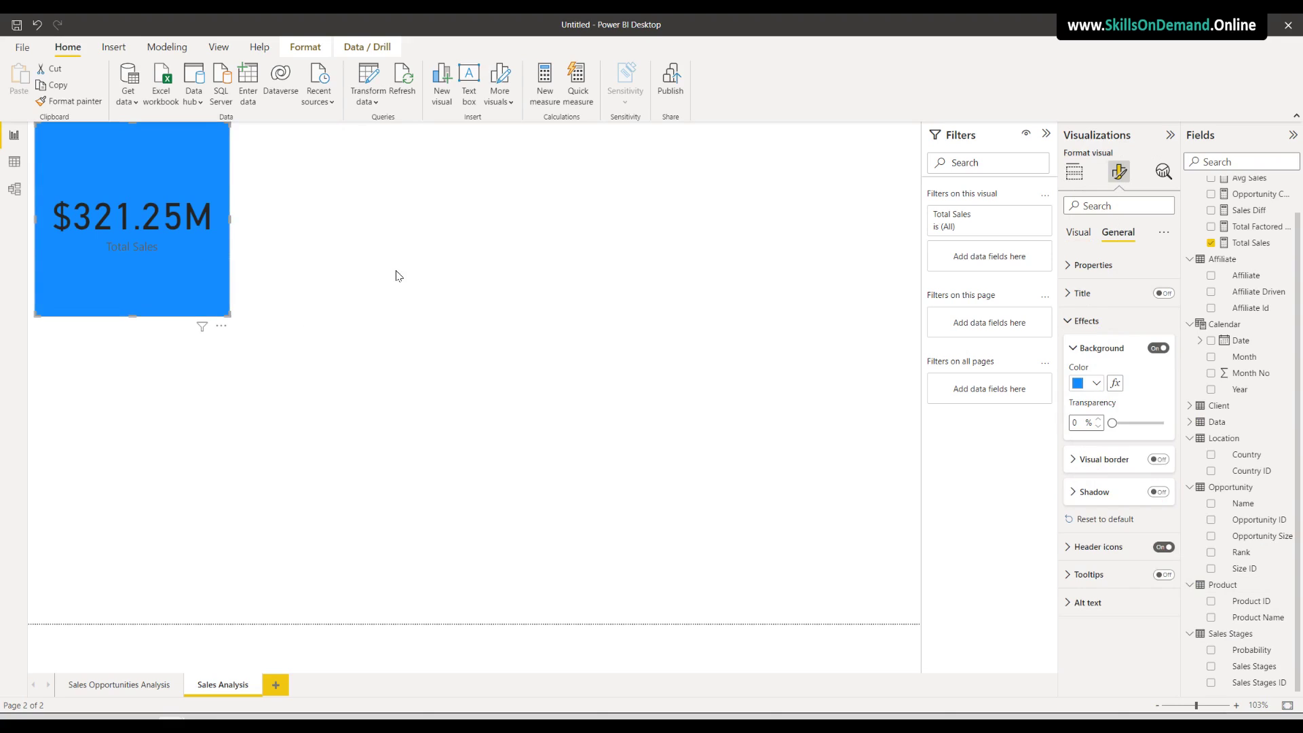
Set the card's callout value font size to 25
left_click(1079, 233)
left_click(1096, 264)
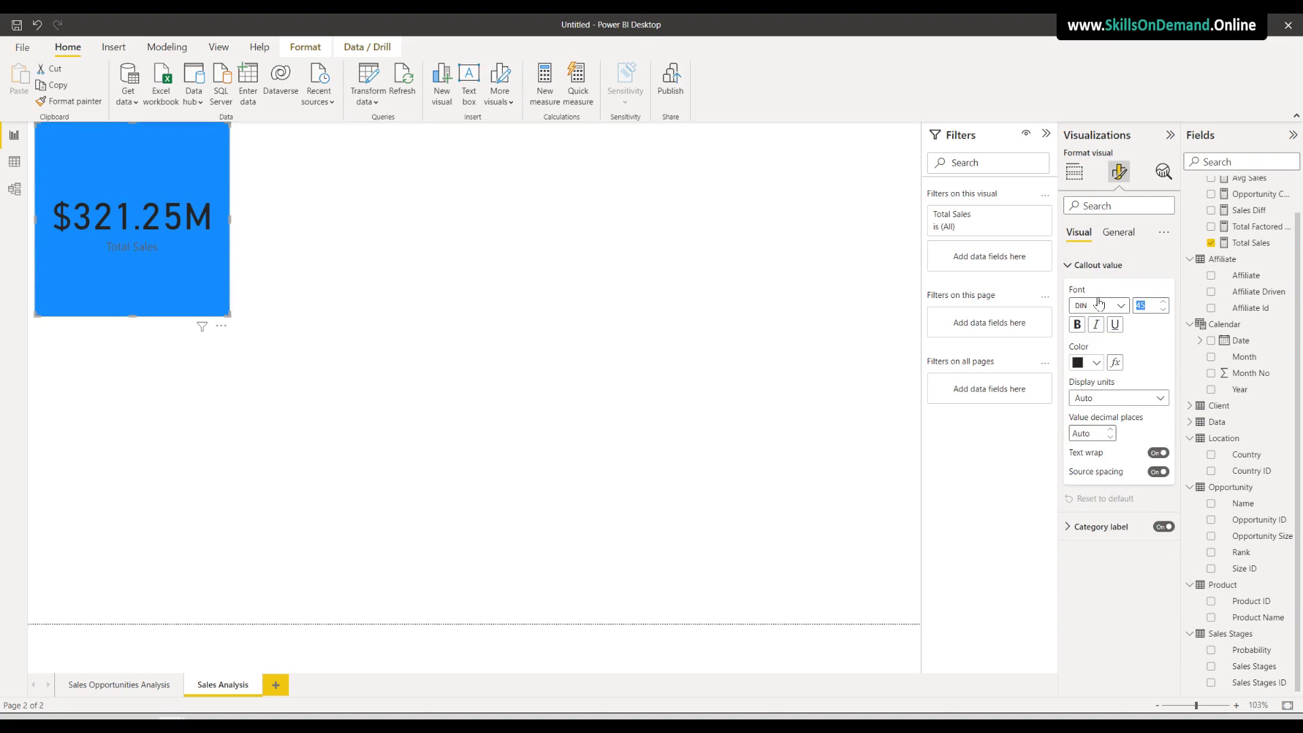
left_click(1147, 303)
type("25")
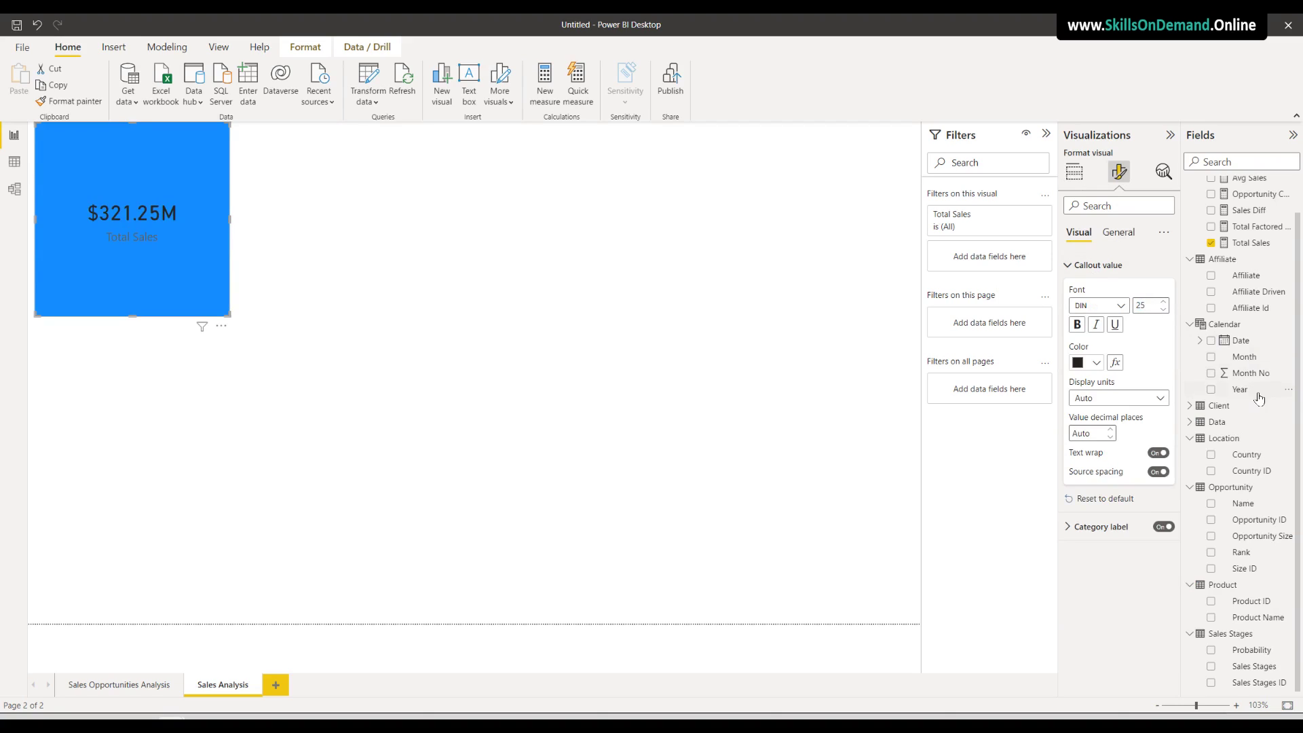
Set the category label font to DIN and make both the label and $321.25M value white
left_click(1088, 529)
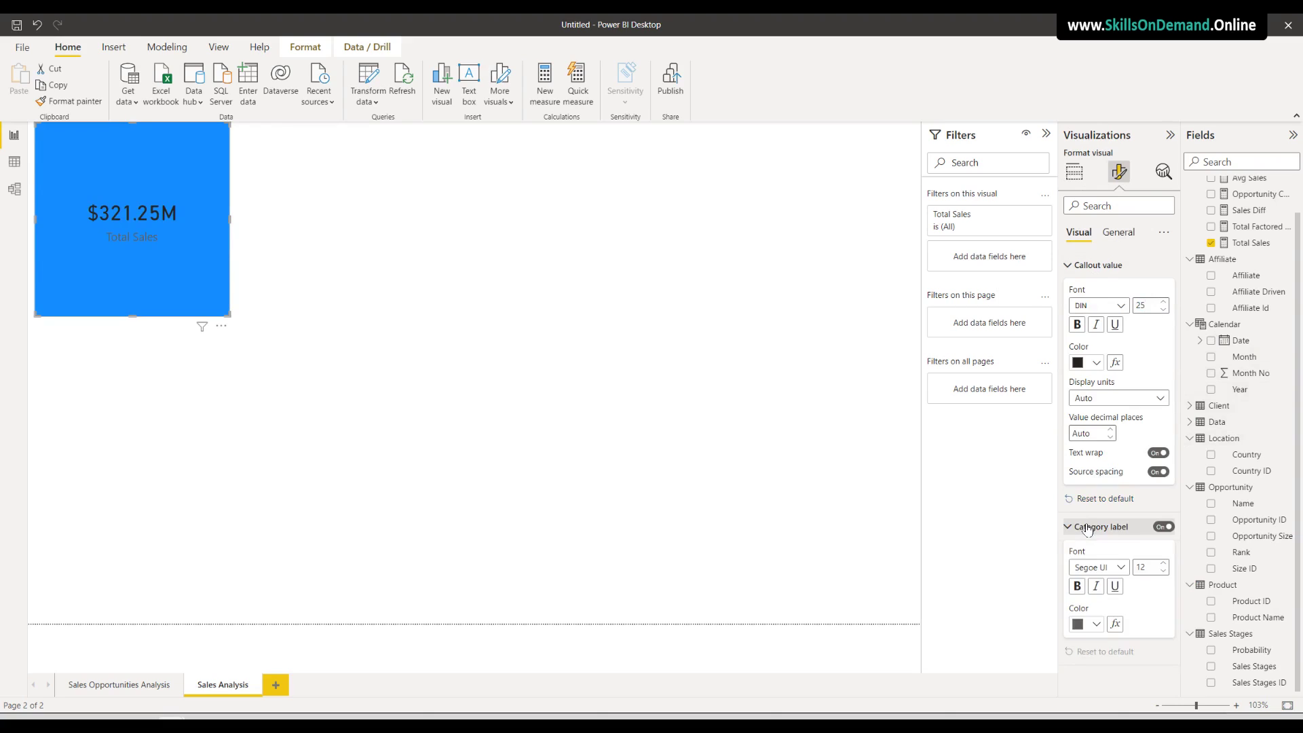
left_click(1096, 568)
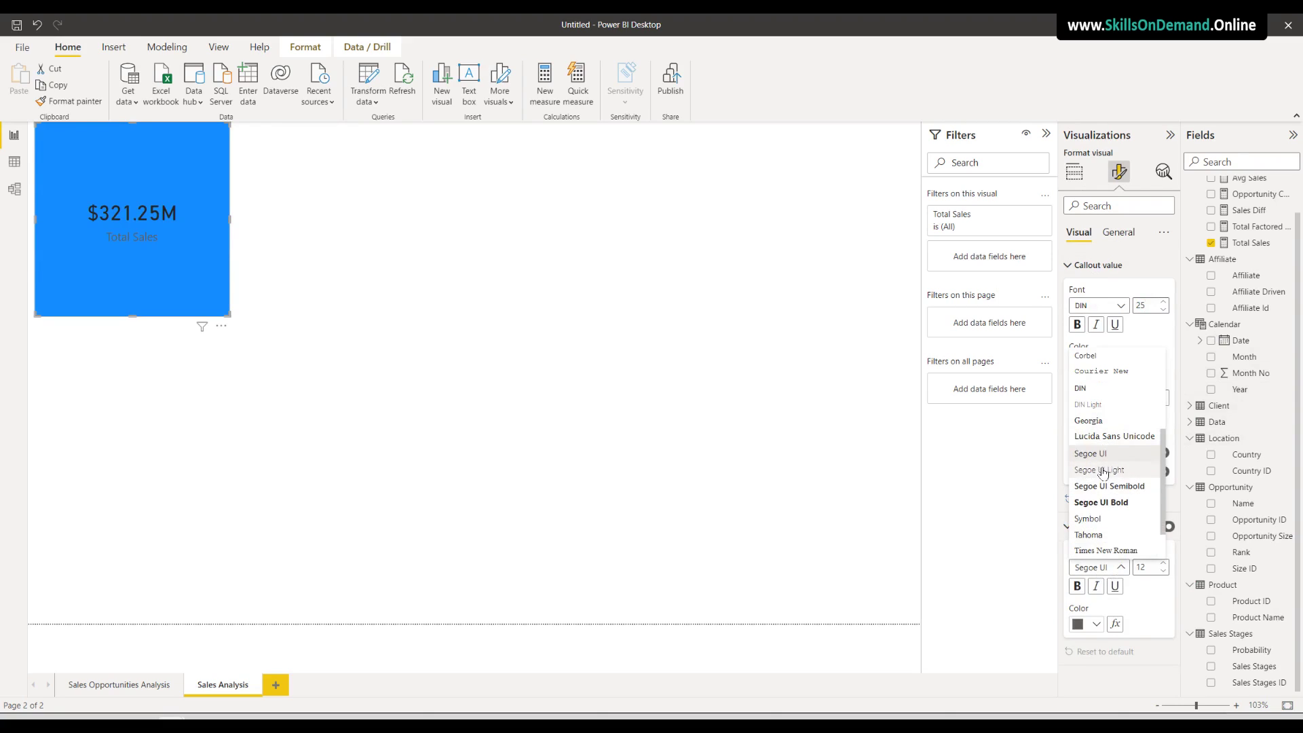
scroll(1103, 444, "up", 2)
left_click(1086, 440)
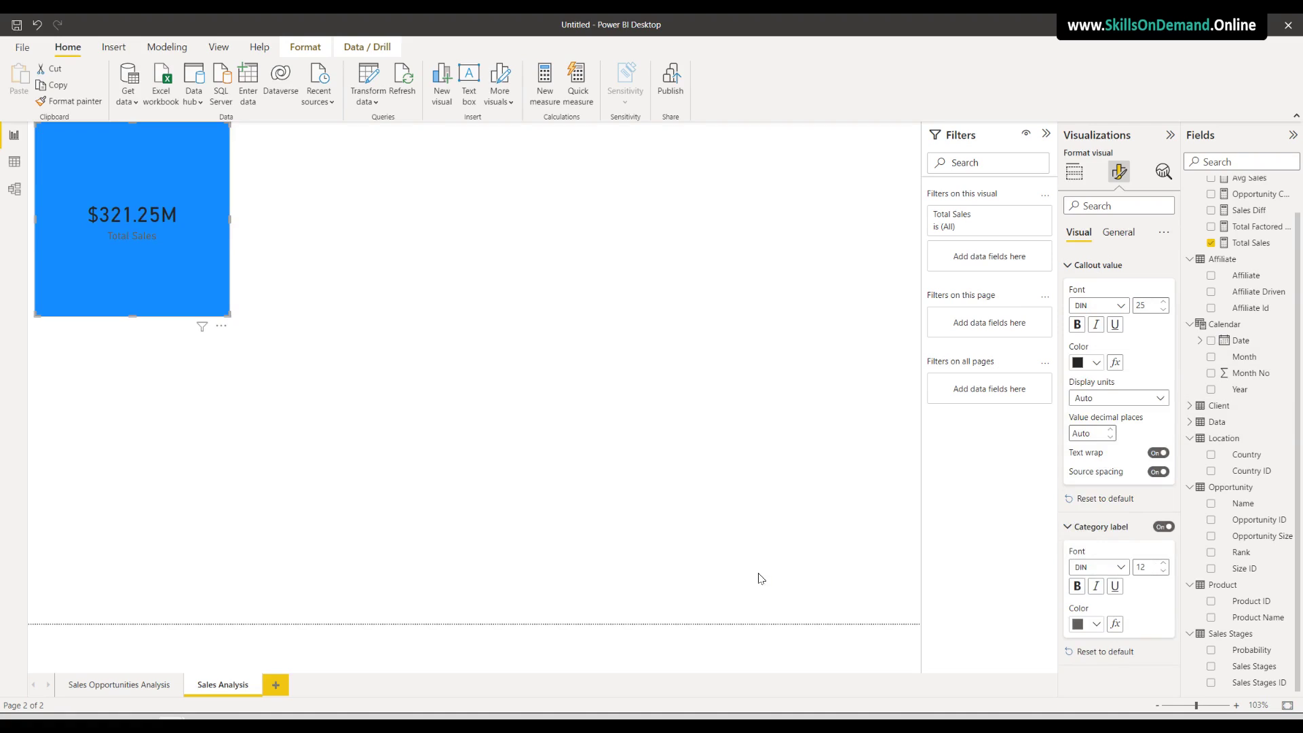
left_click(1097, 625)
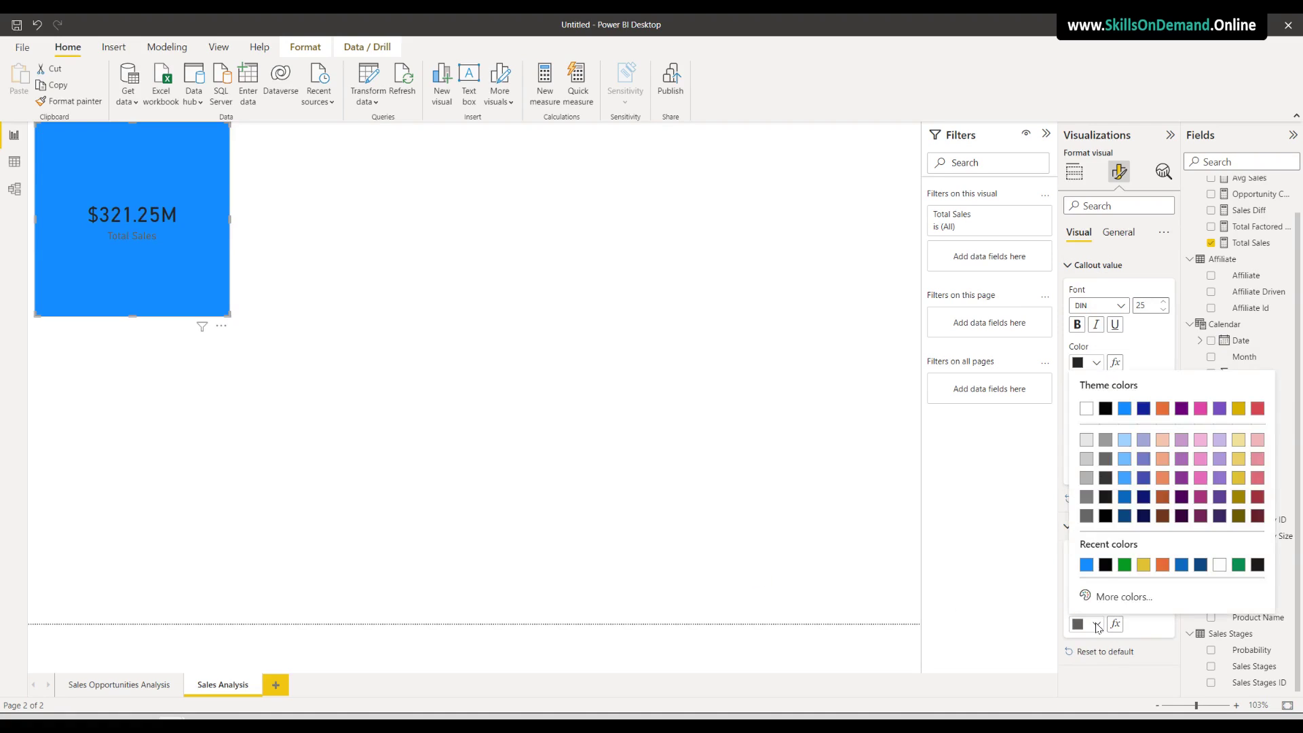
left_click(1087, 408)
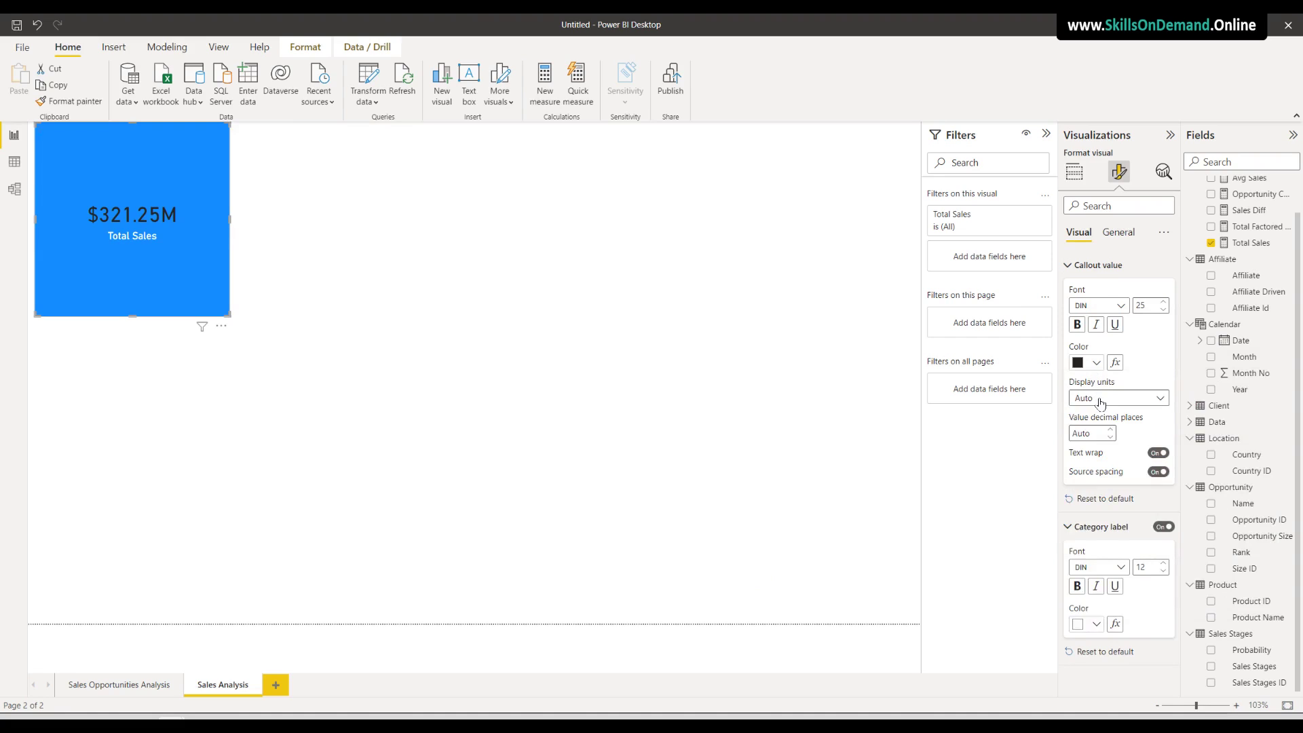
left_click(1090, 364)
left_click(1087, 410)
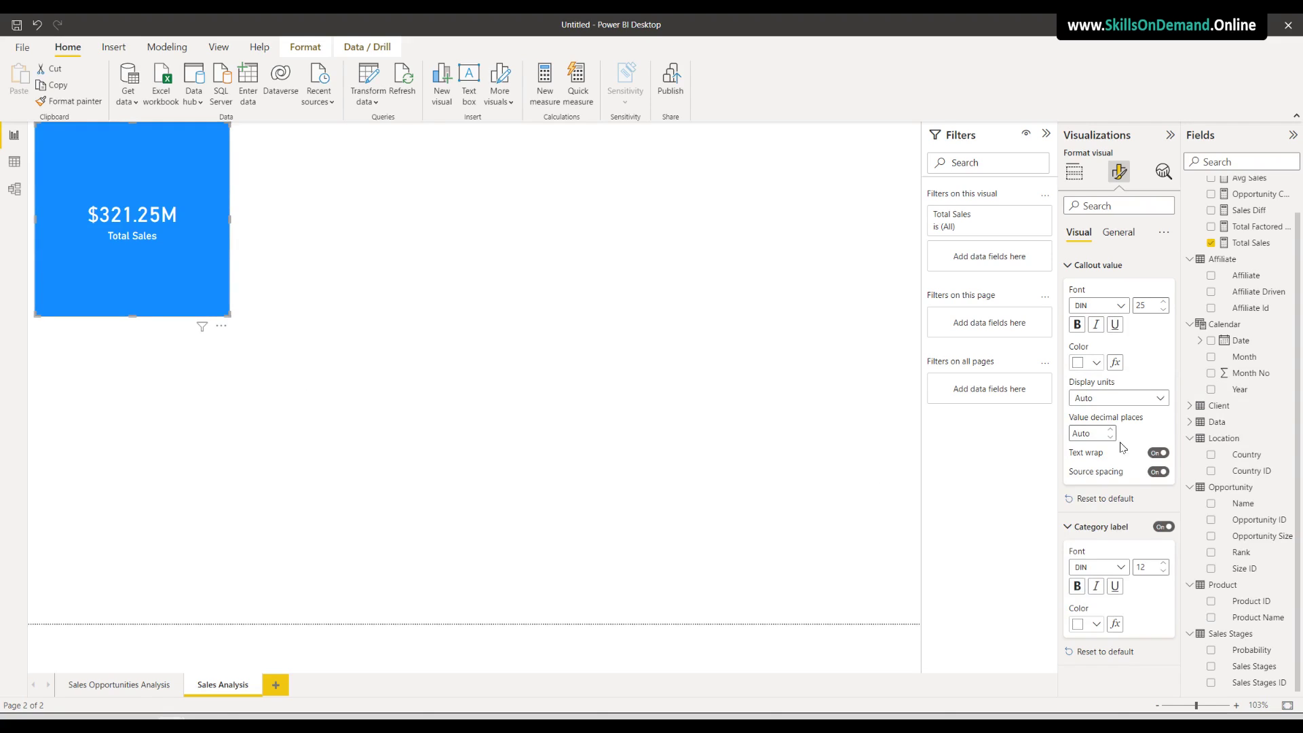
Turn on a drop shadow positioned along the bottom of the card, keeping the blue background
left_click(1118, 233)
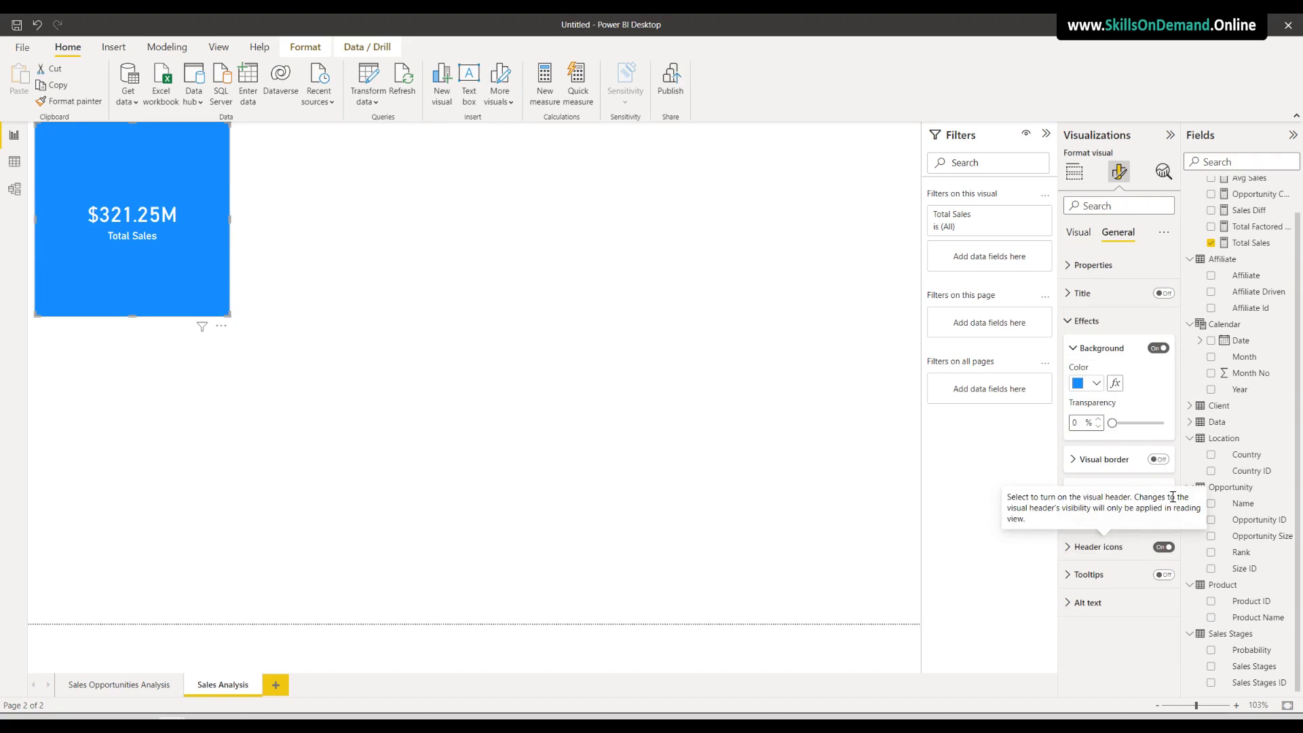
left_click(1161, 493)
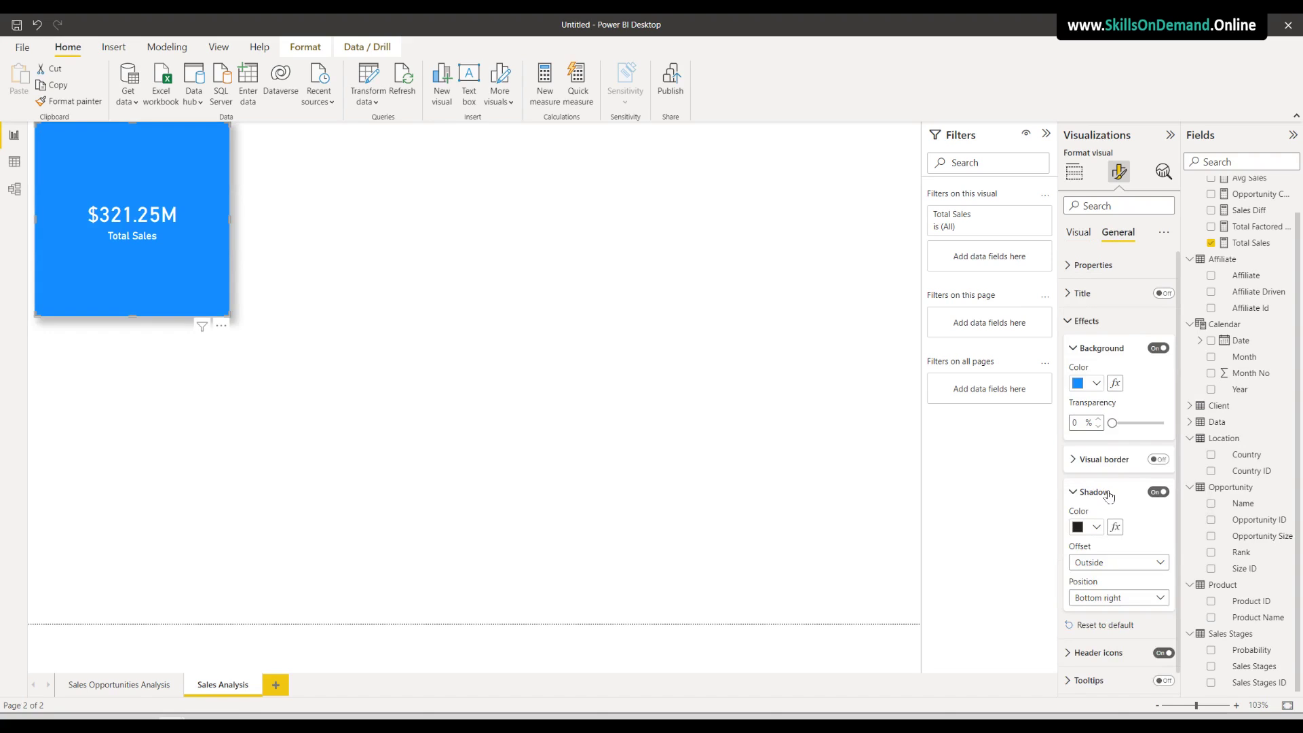
left_click(1102, 597)
left_click(1093, 451)
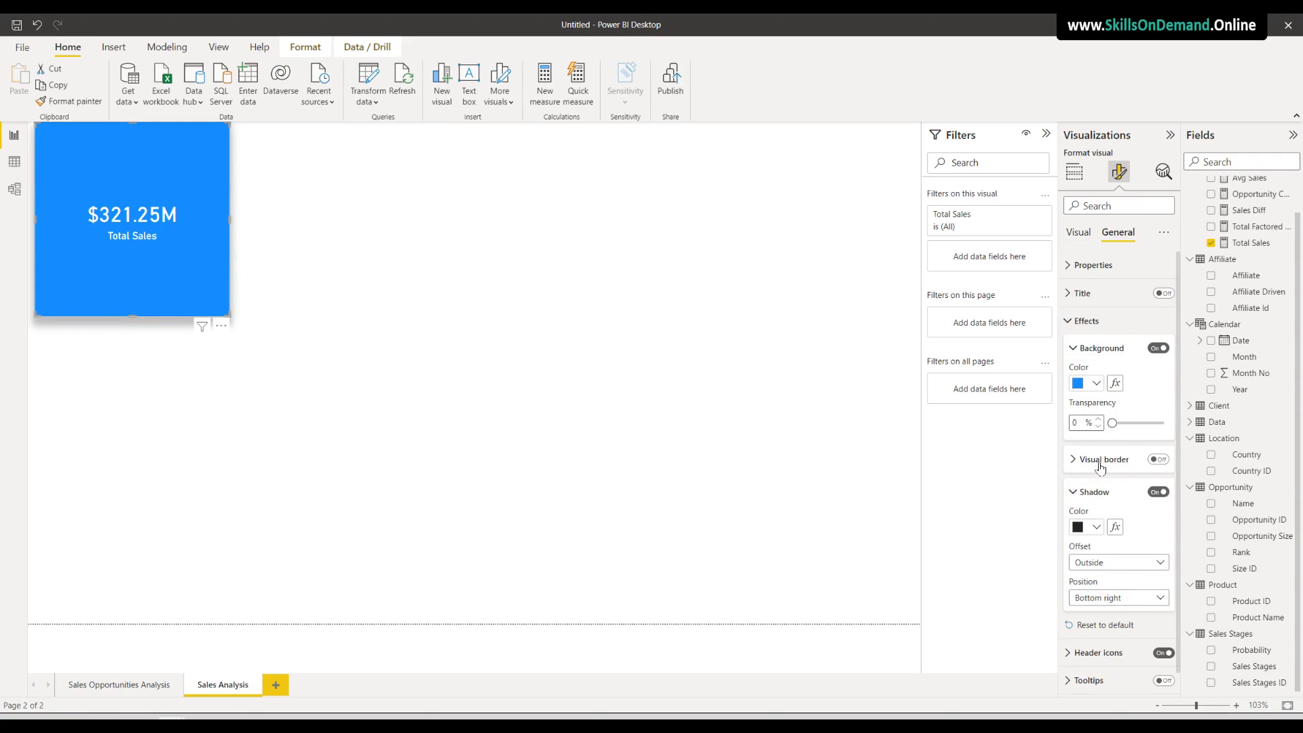
left_click(1096, 384)
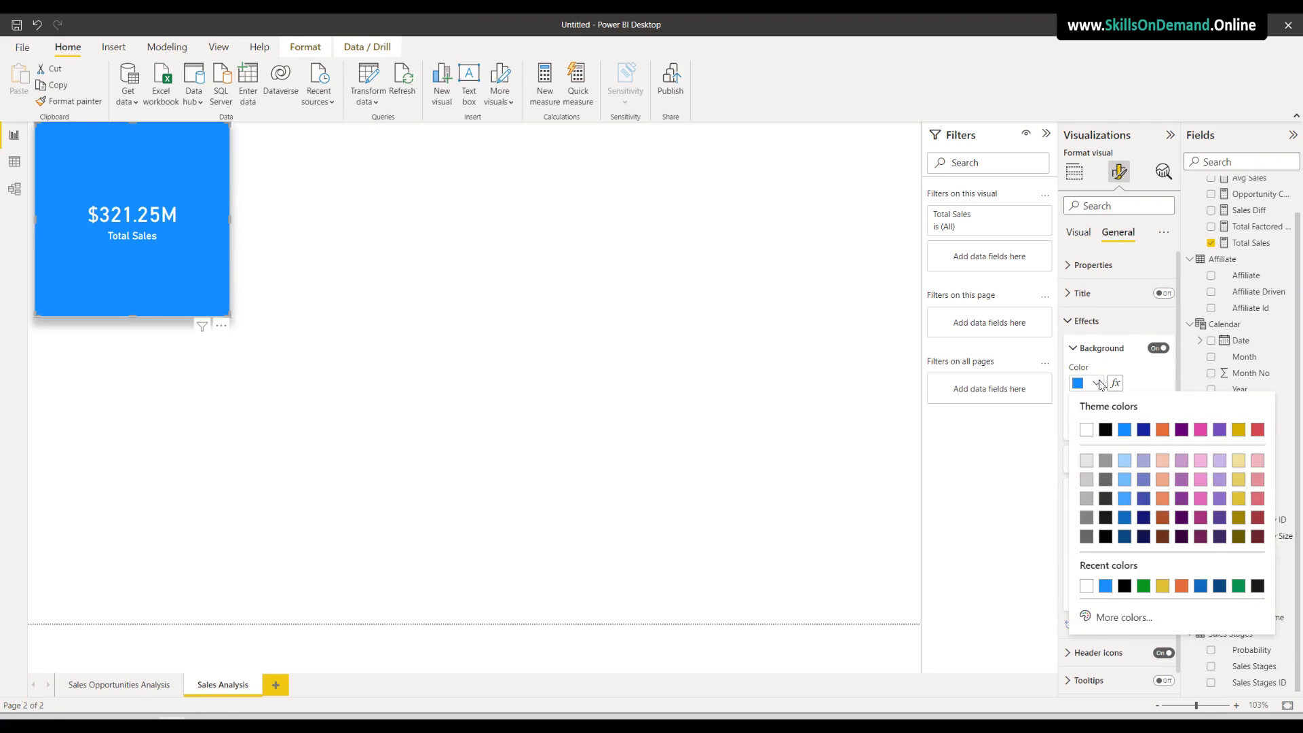
left_click(1097, 384)
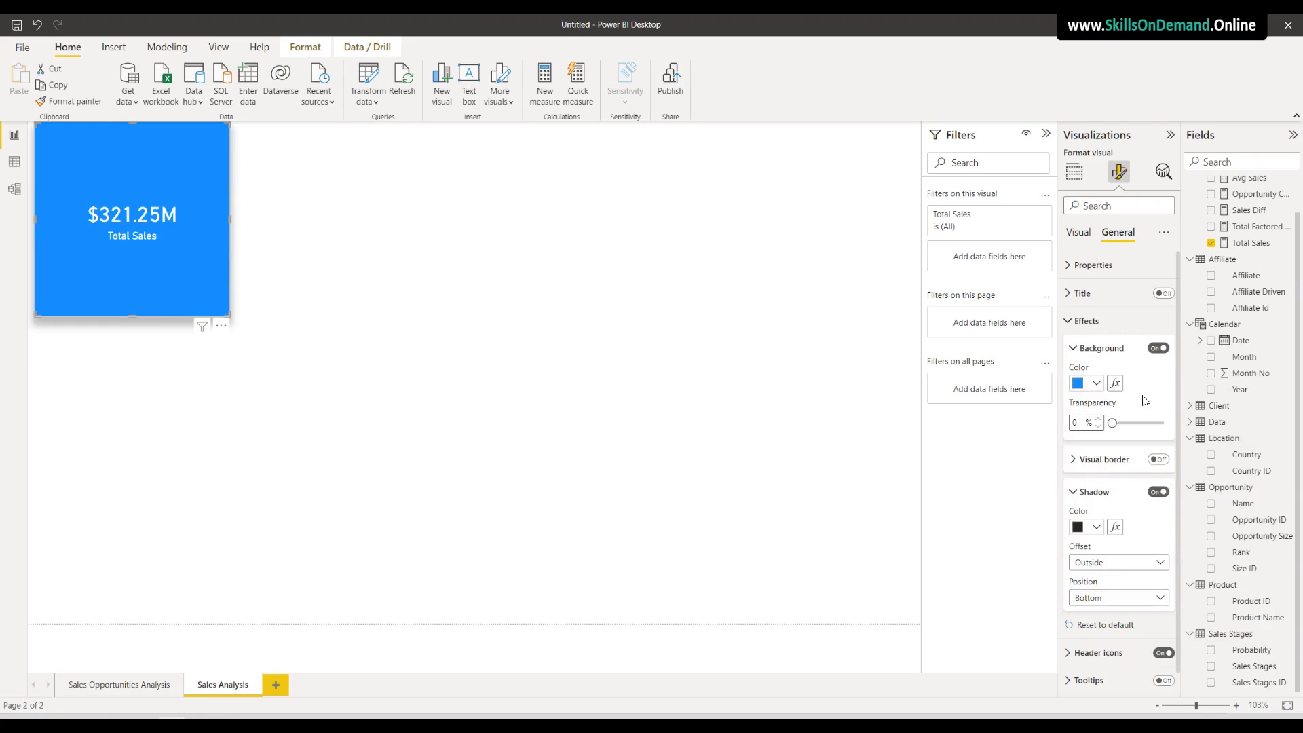
Turn on the card's visual border and make it black
left_click(1159, 460)
left_click(1112, 462)
left_click(1096, 494)
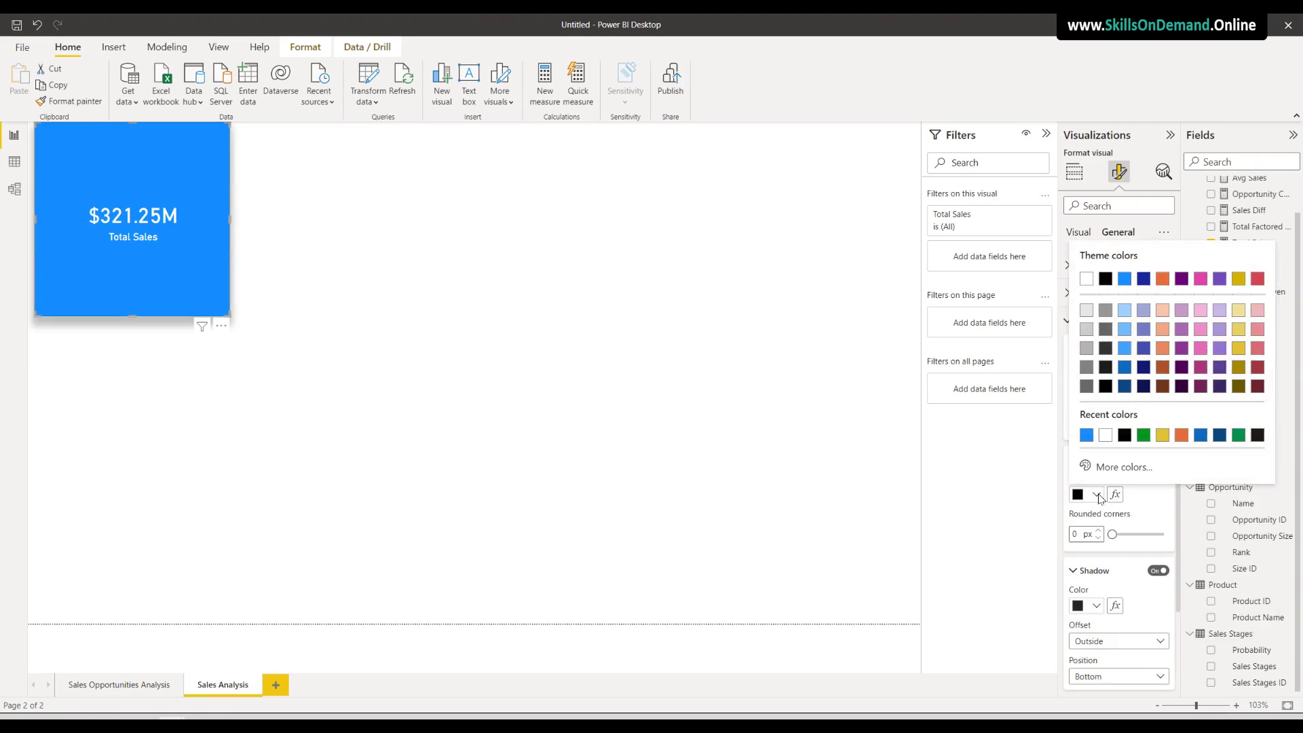
left_click(1106, 279)
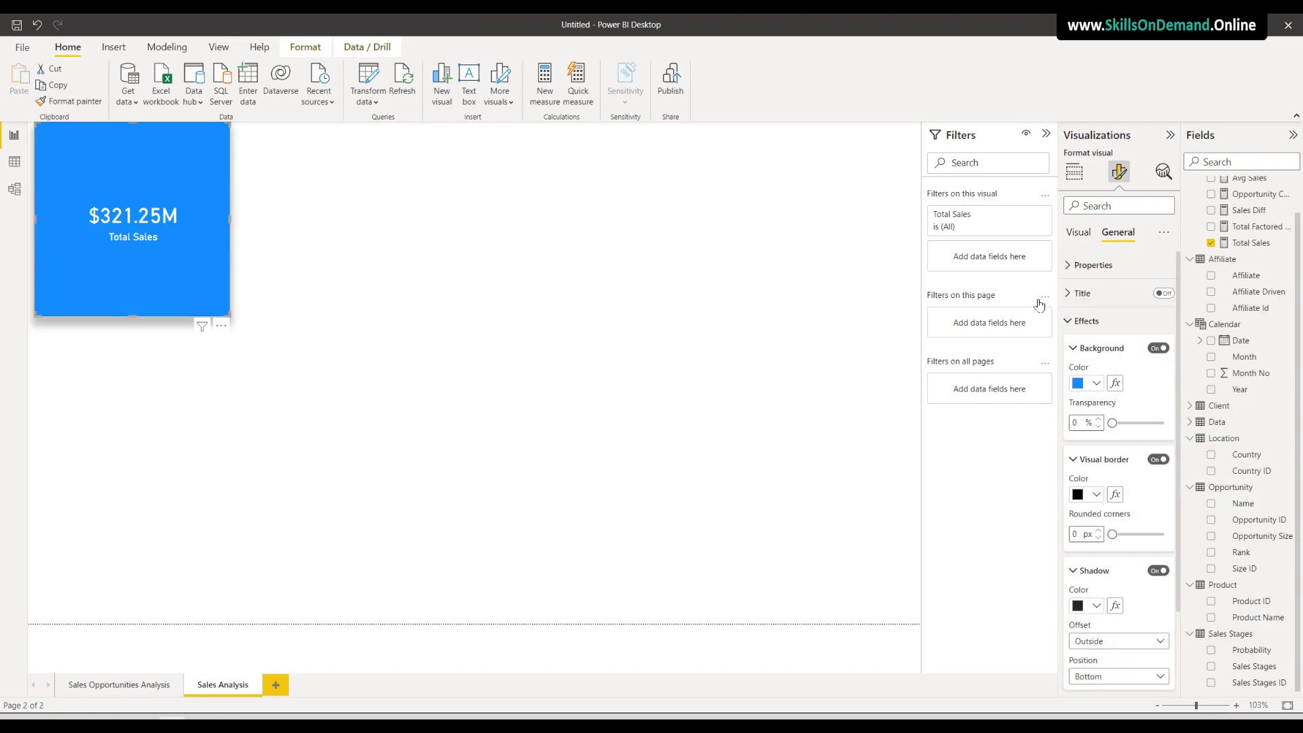
left_click(285, 451)
left_click(136, 299)
Resize the Total Sales card into a short, narrow banner
left_click_drag(136, 315, 180, 234)
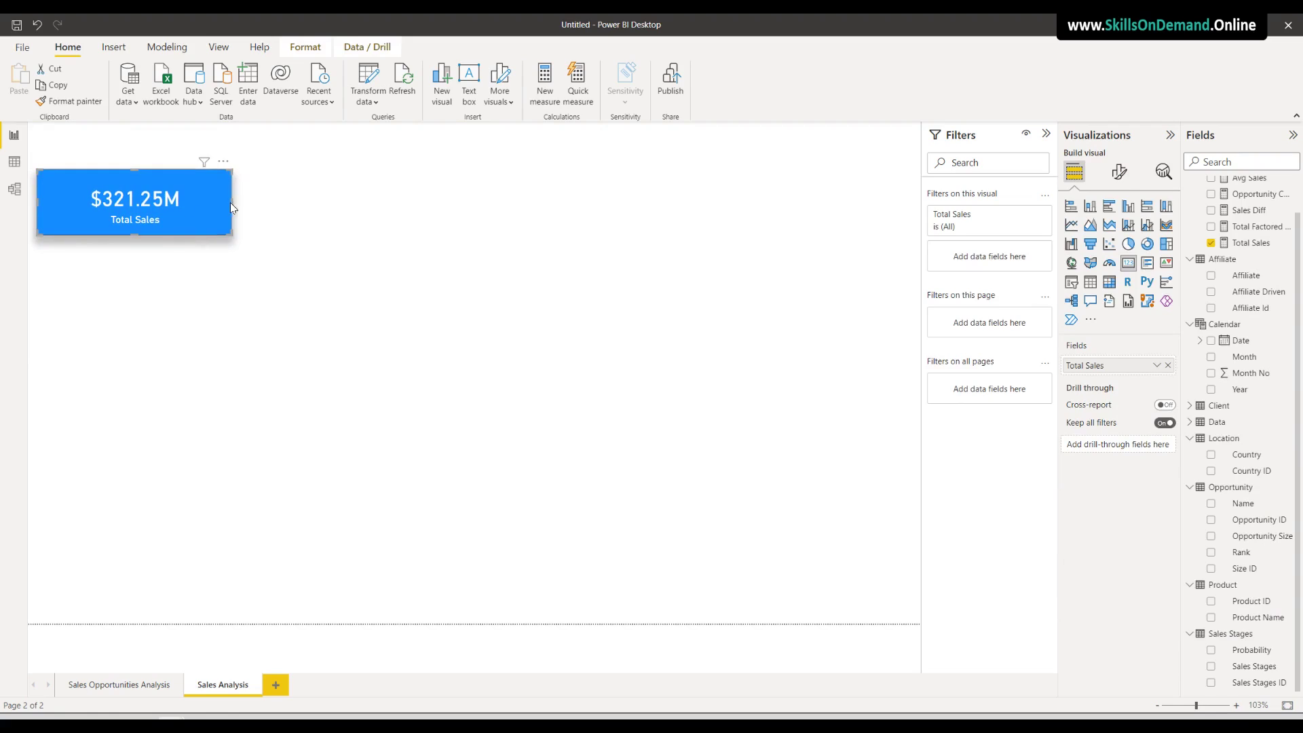
left_click_drag(232, 207, 159, 208)
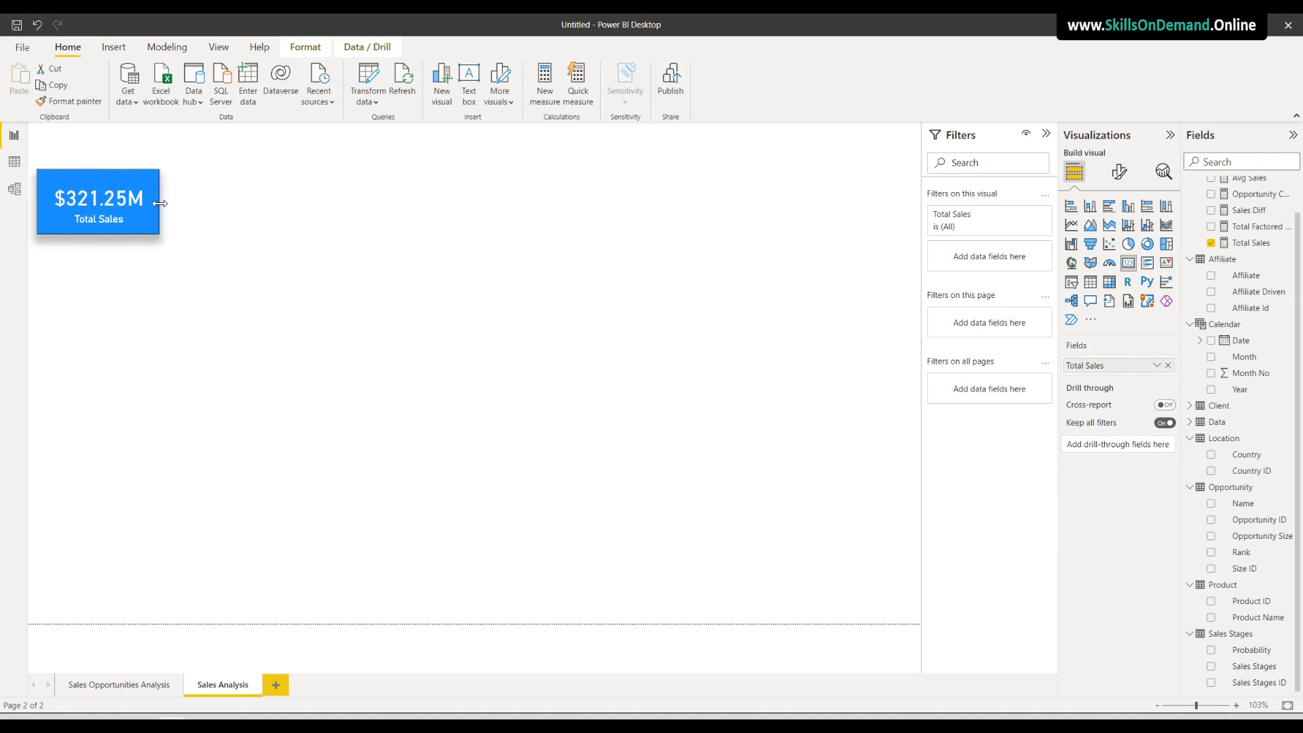
left_click(156, 315)
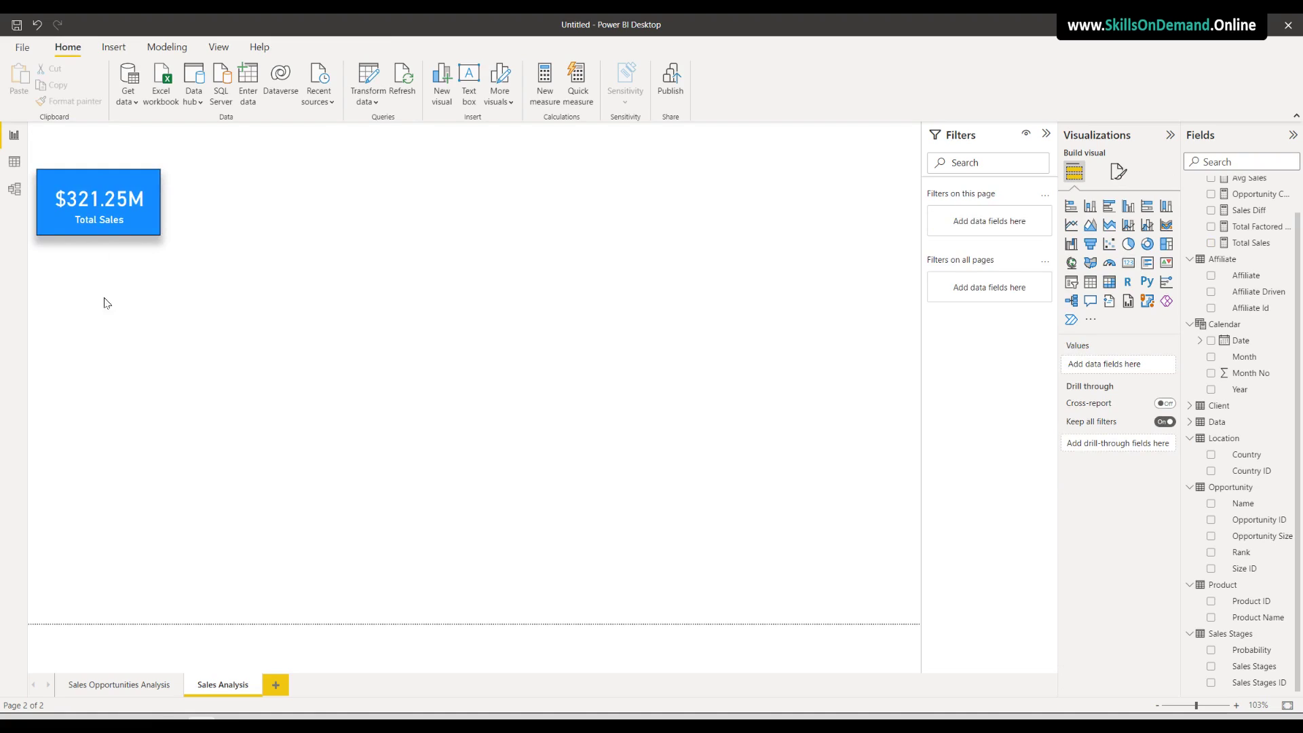
Duplicate the card twice to the right, making a row of three identical cards
left_click(154, 222)
left_click_drag(157, 228, 270, 228)
left_click_drag(97, 225, 359, 225)
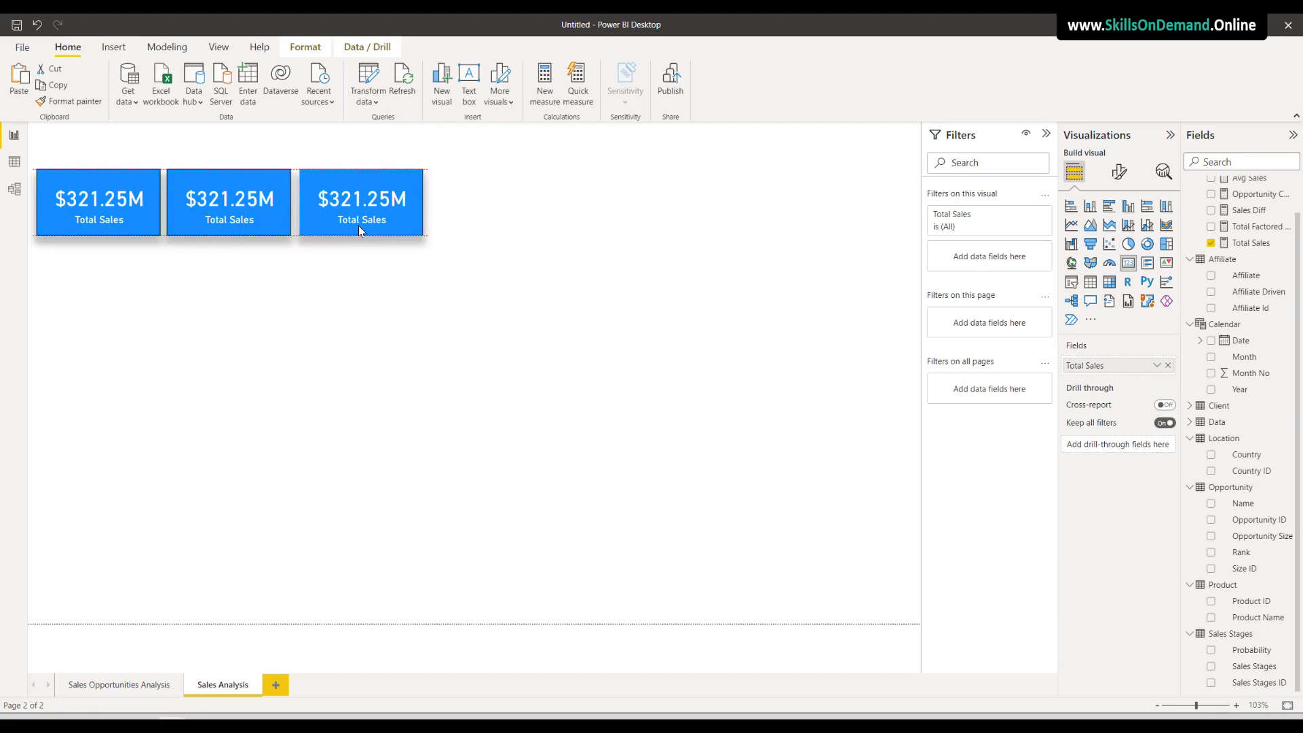
Remove Total Sales from the second and third cards, leaving them empty
left_click(247, 207)
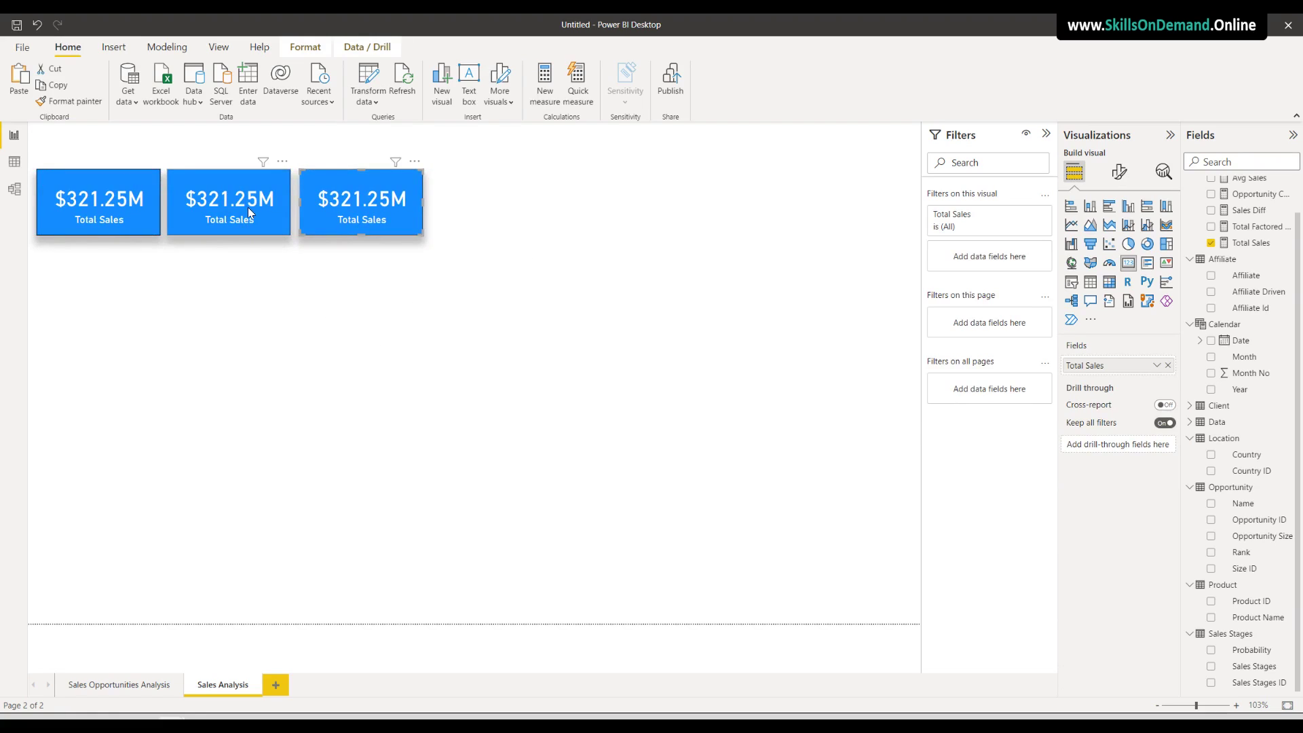
left_click(1168, 365)
left_click(364, 218)
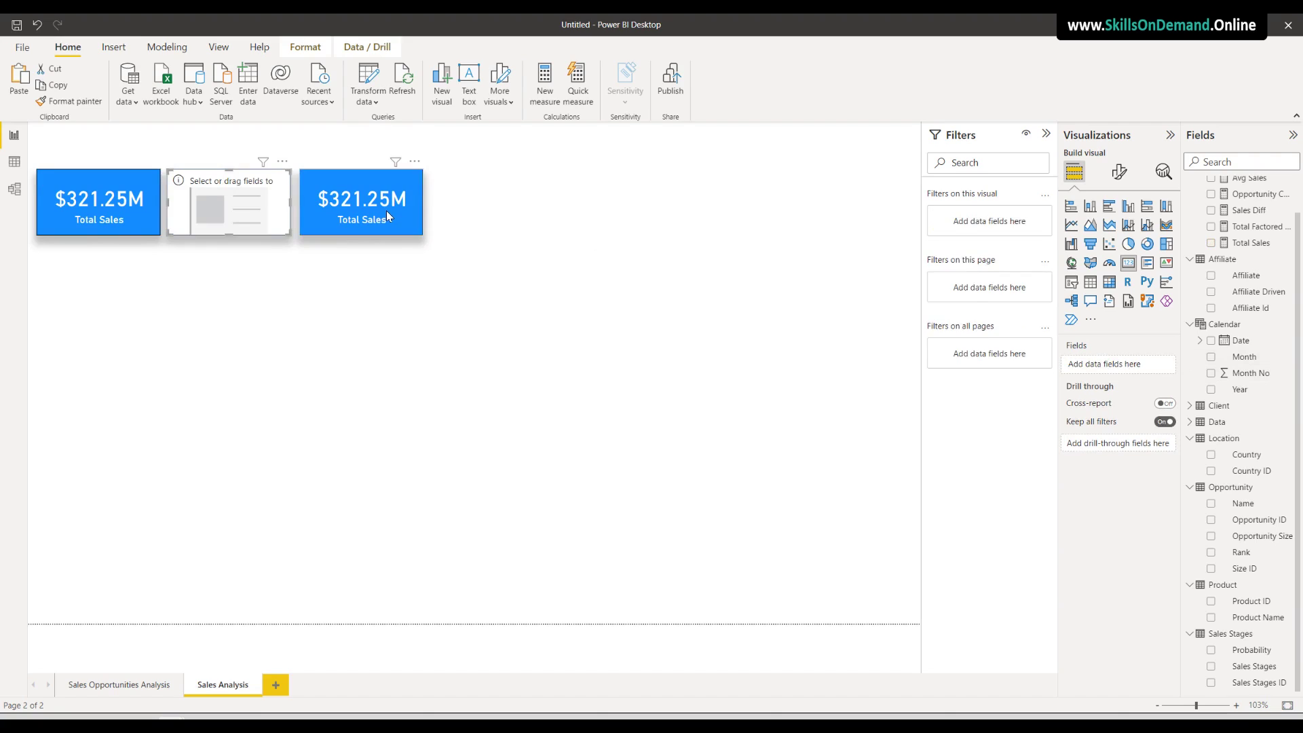
left_click(1169, 365)
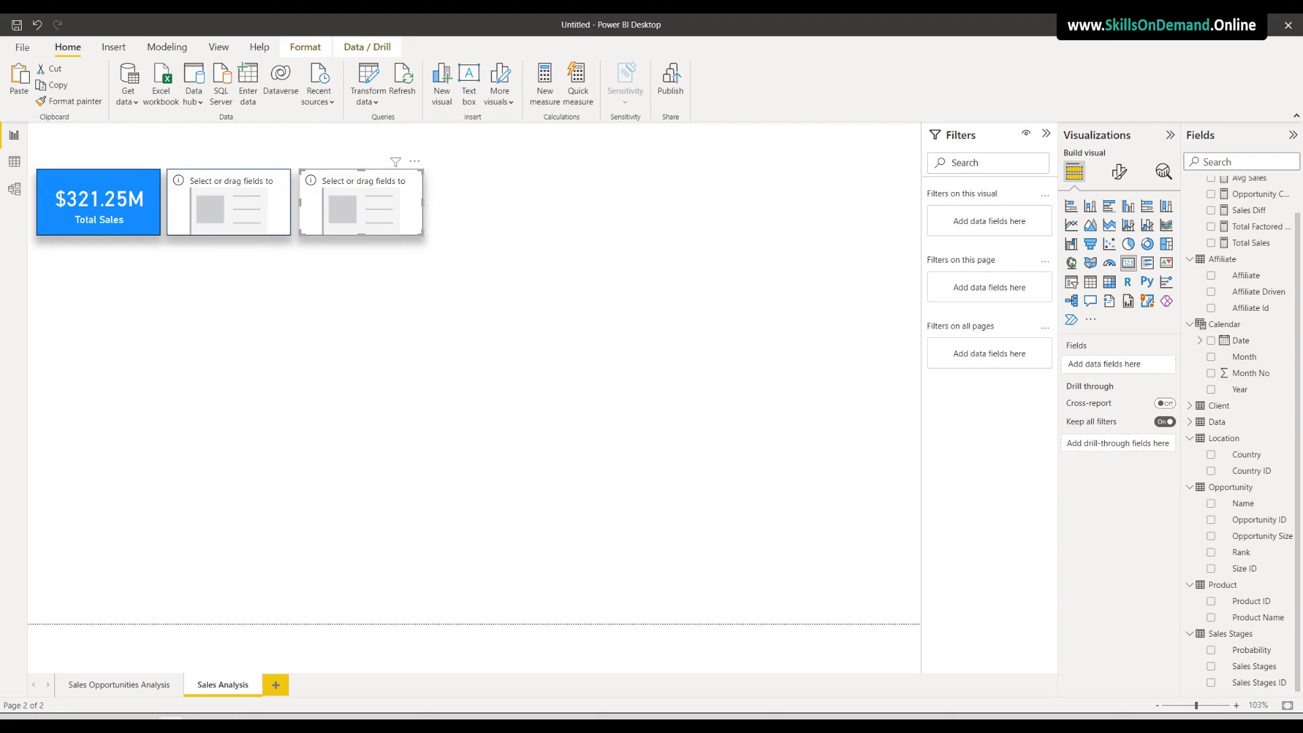
scroll(1264, 323, "up", 1)
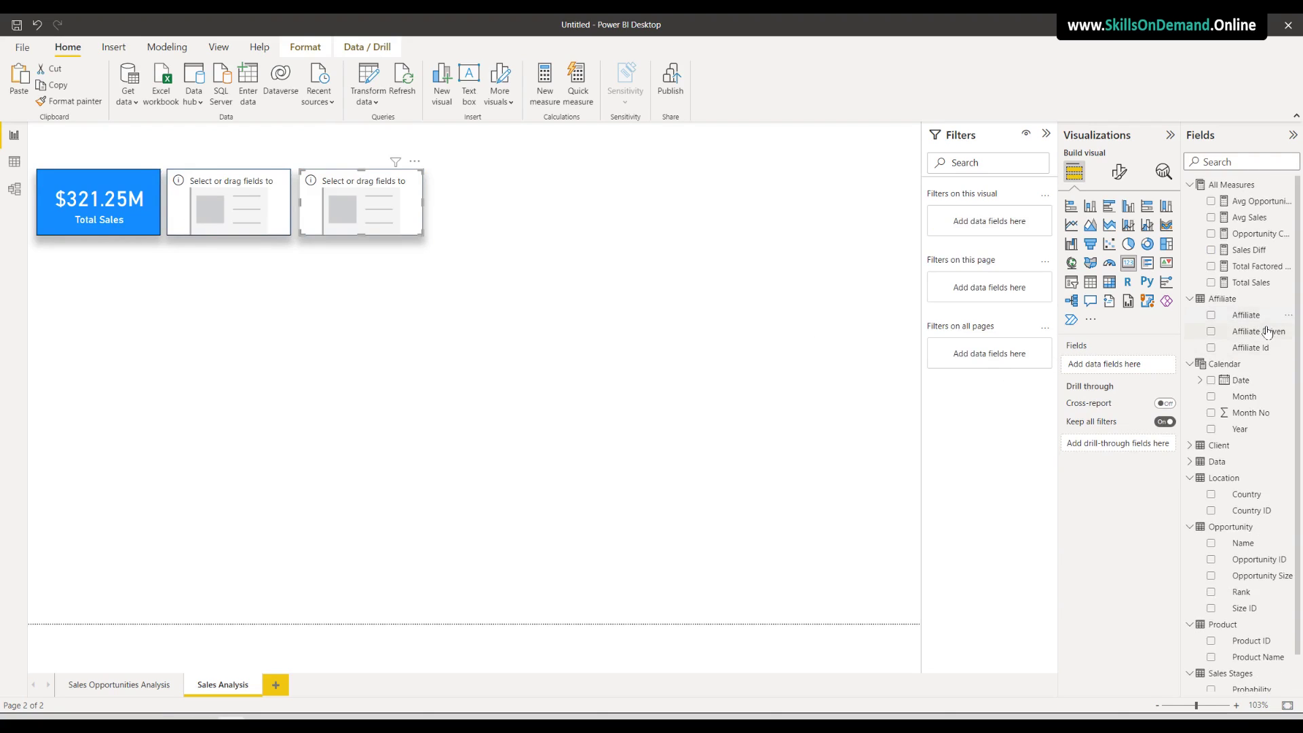
left_click_drag(1268, 272, 1112, 367)
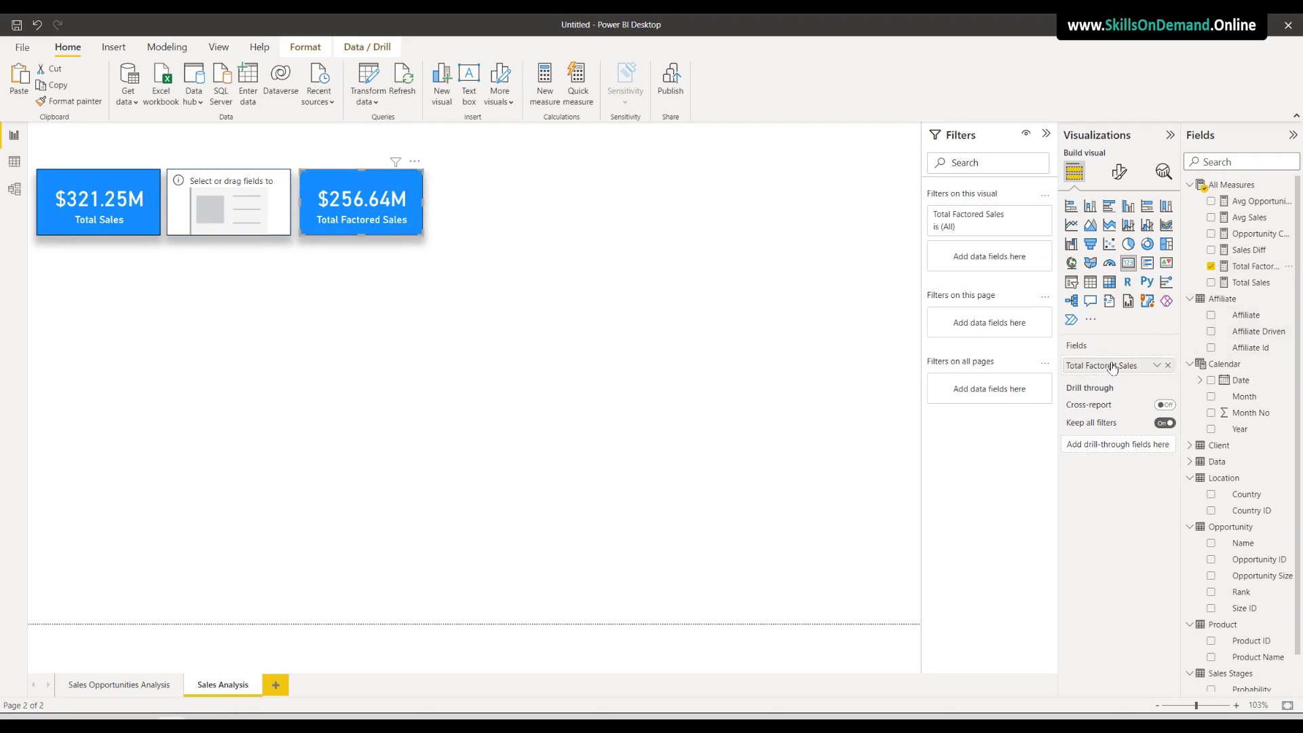
left_click(1169, 365)
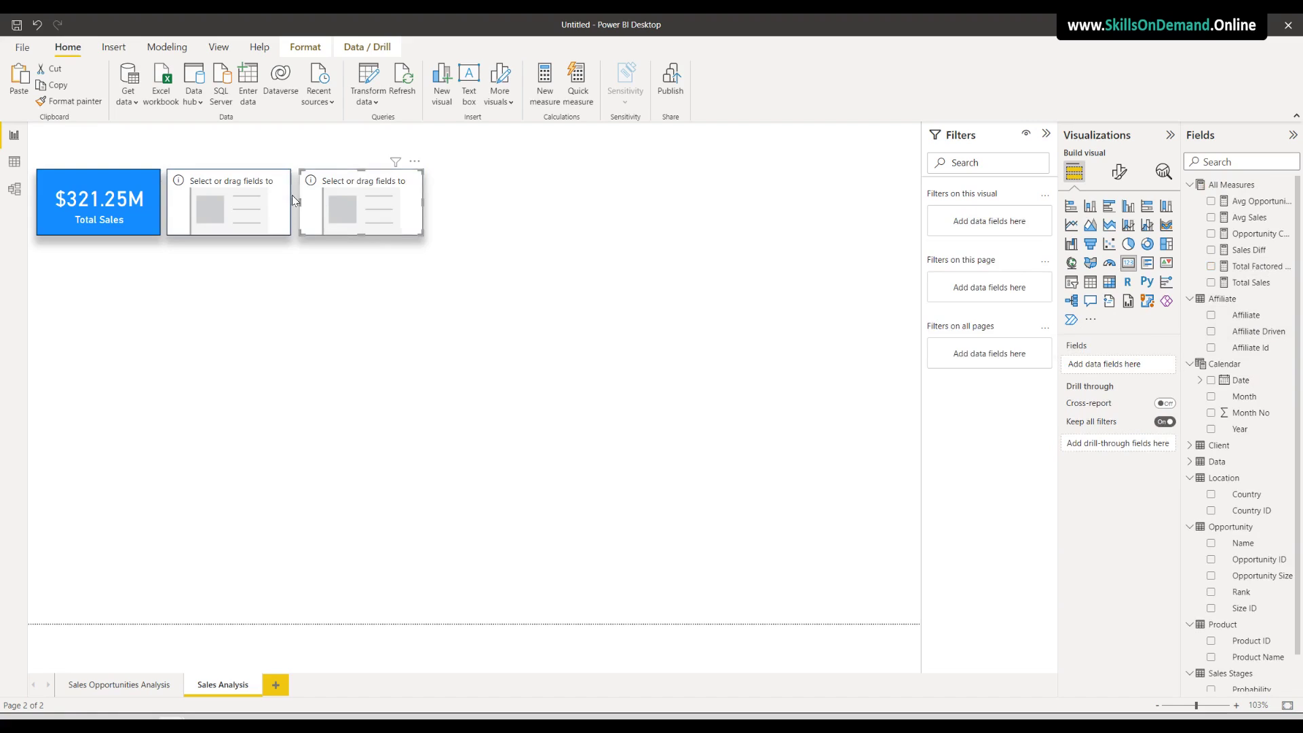
Put Total Factored Sales on the middle card and Sales Diff on the third card
left_click(244, 205)
left_click_drag(1253, 267, 1113, 365)
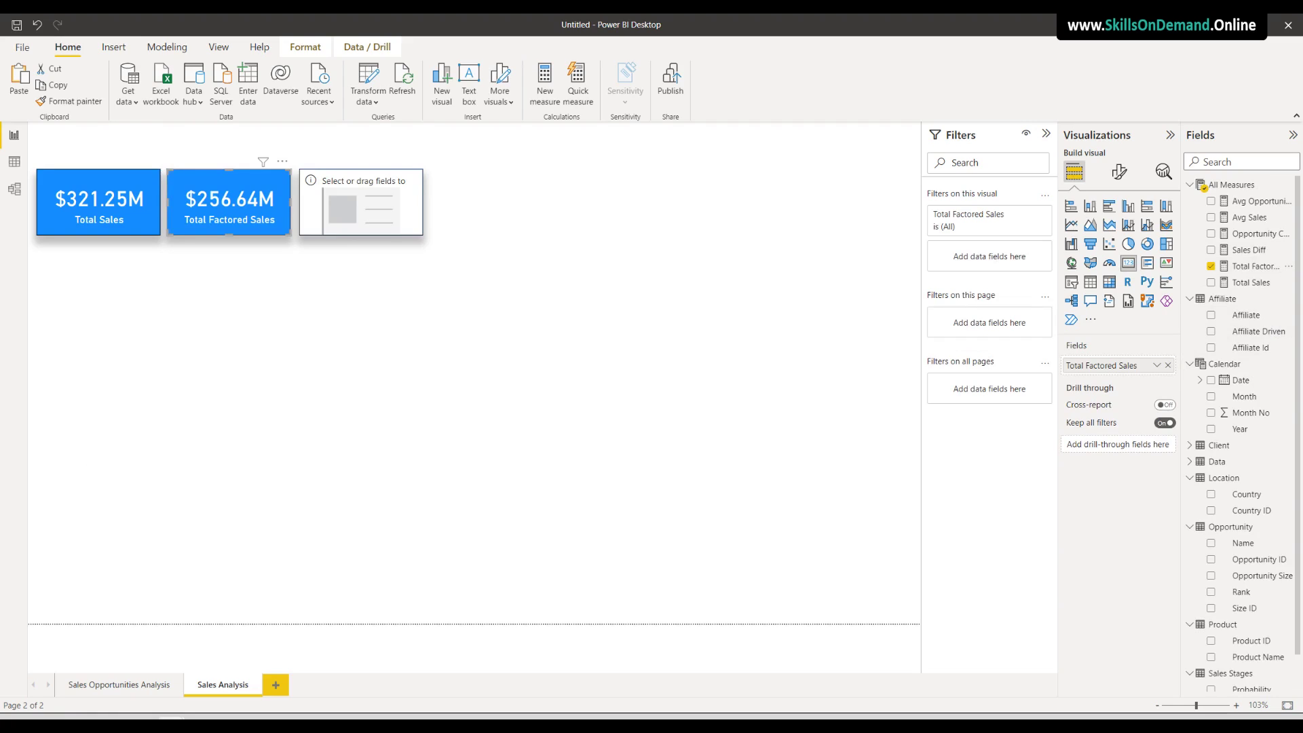
left_click(373, 214)
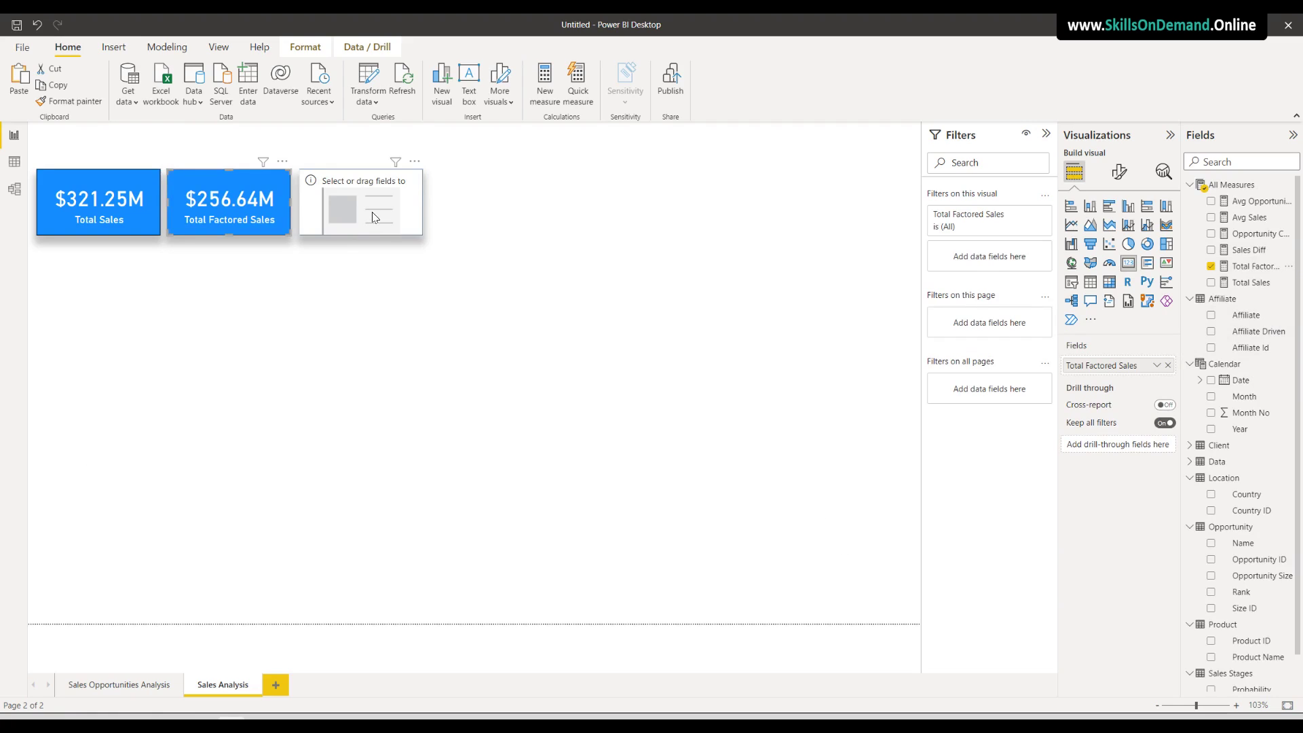
left_click_drag(1249, 251, 1134, 365)
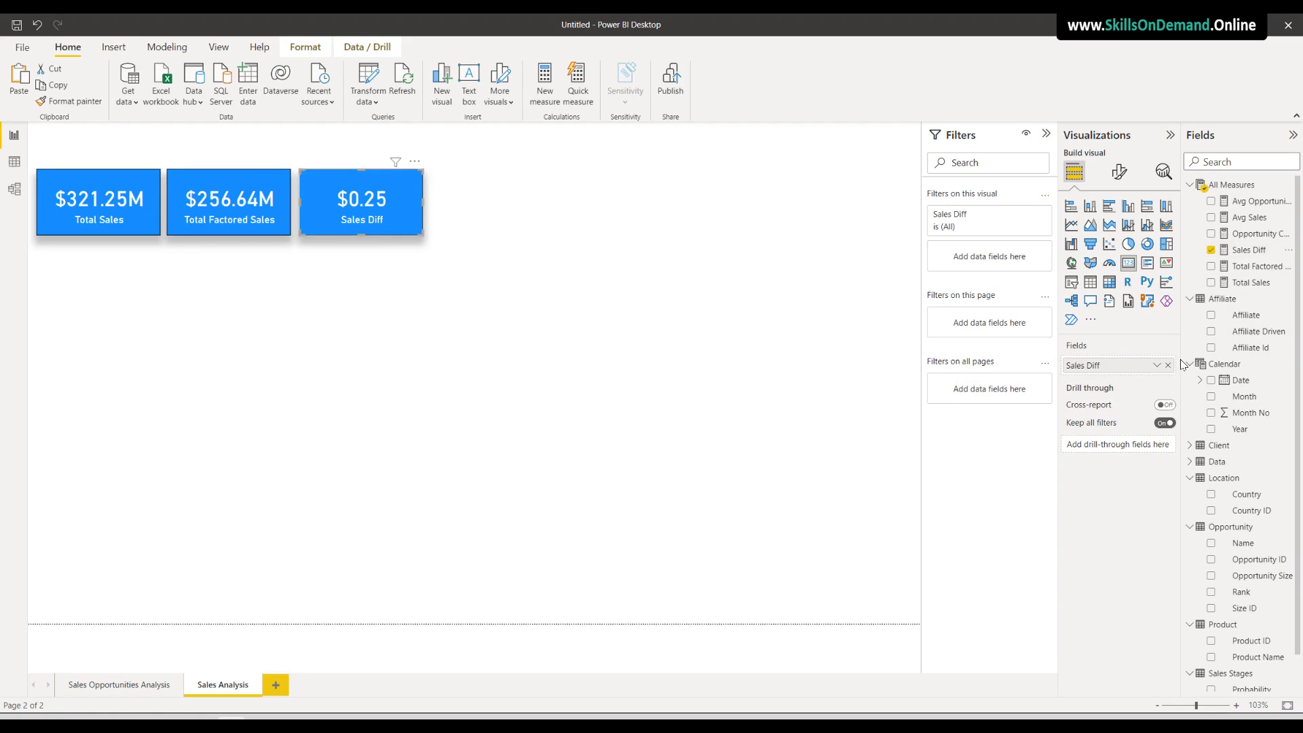
Format Sales Diff as a percentage and make its value and label dark grey
left_click(1250, 251)
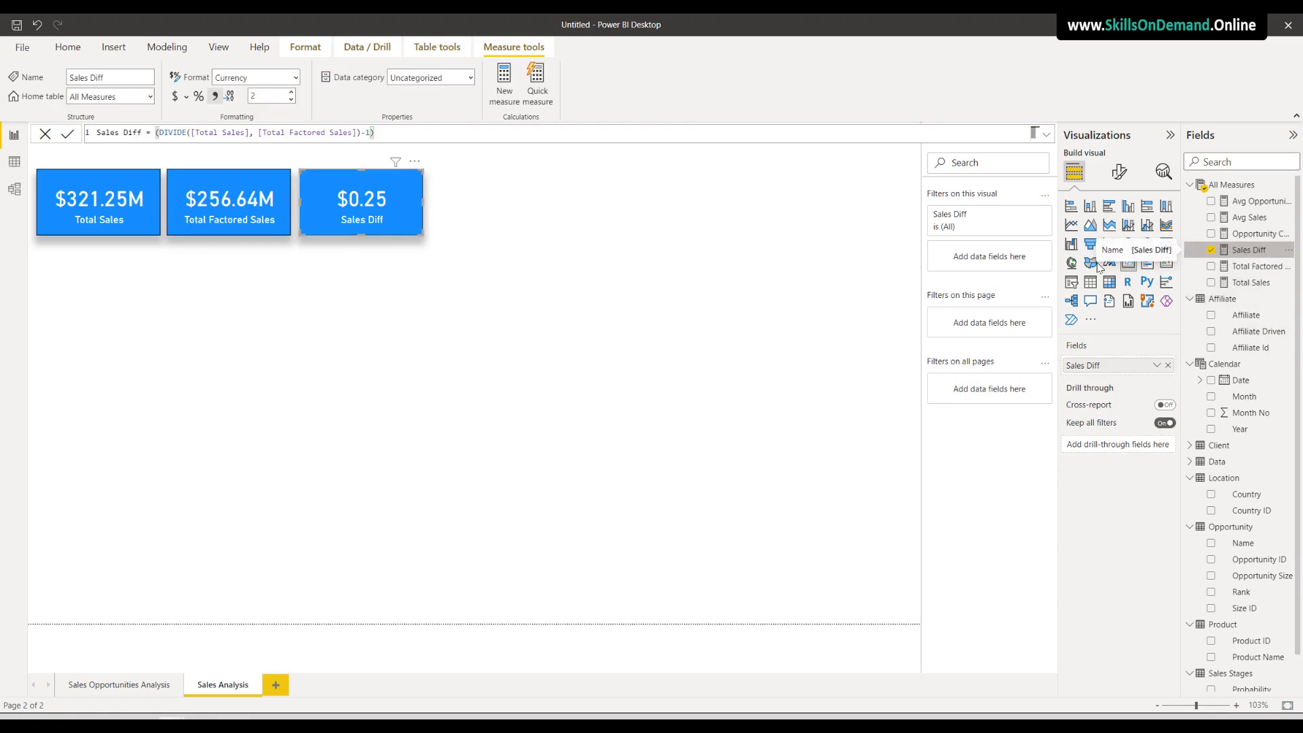
left_click(199, 96)
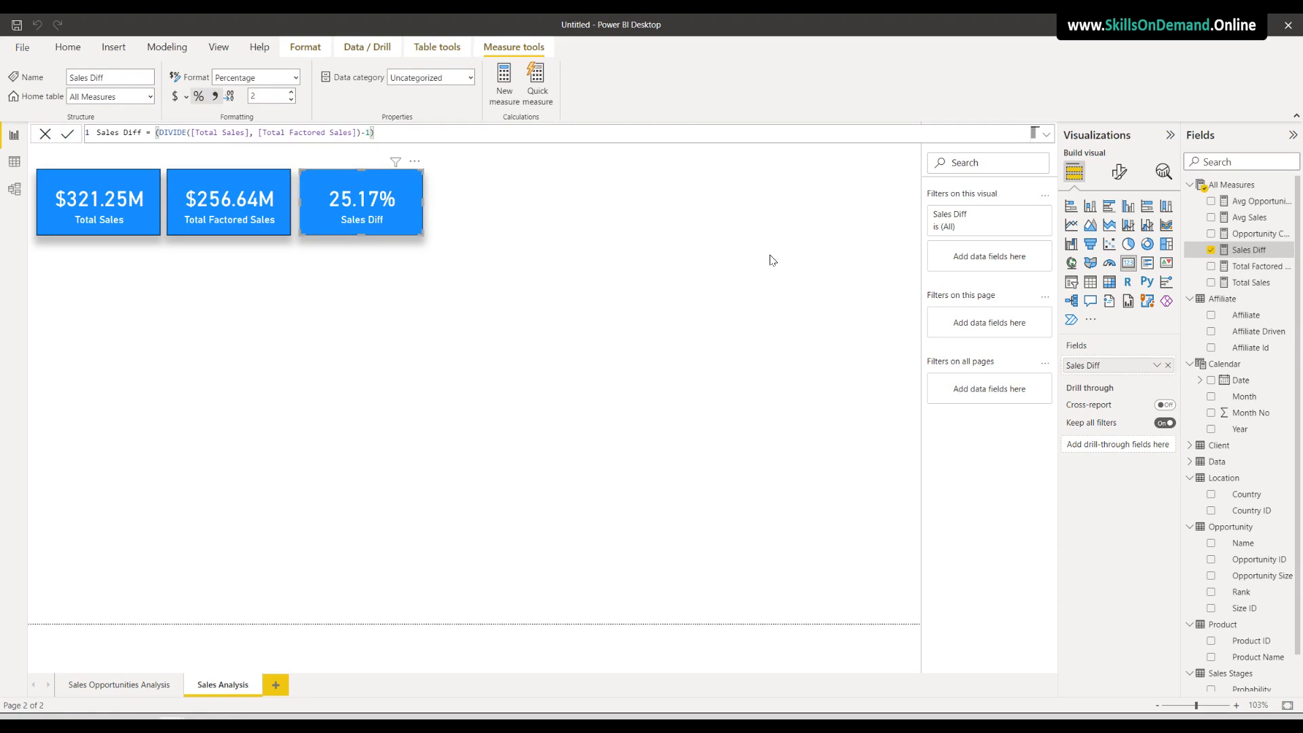
left_click(1120, 172)
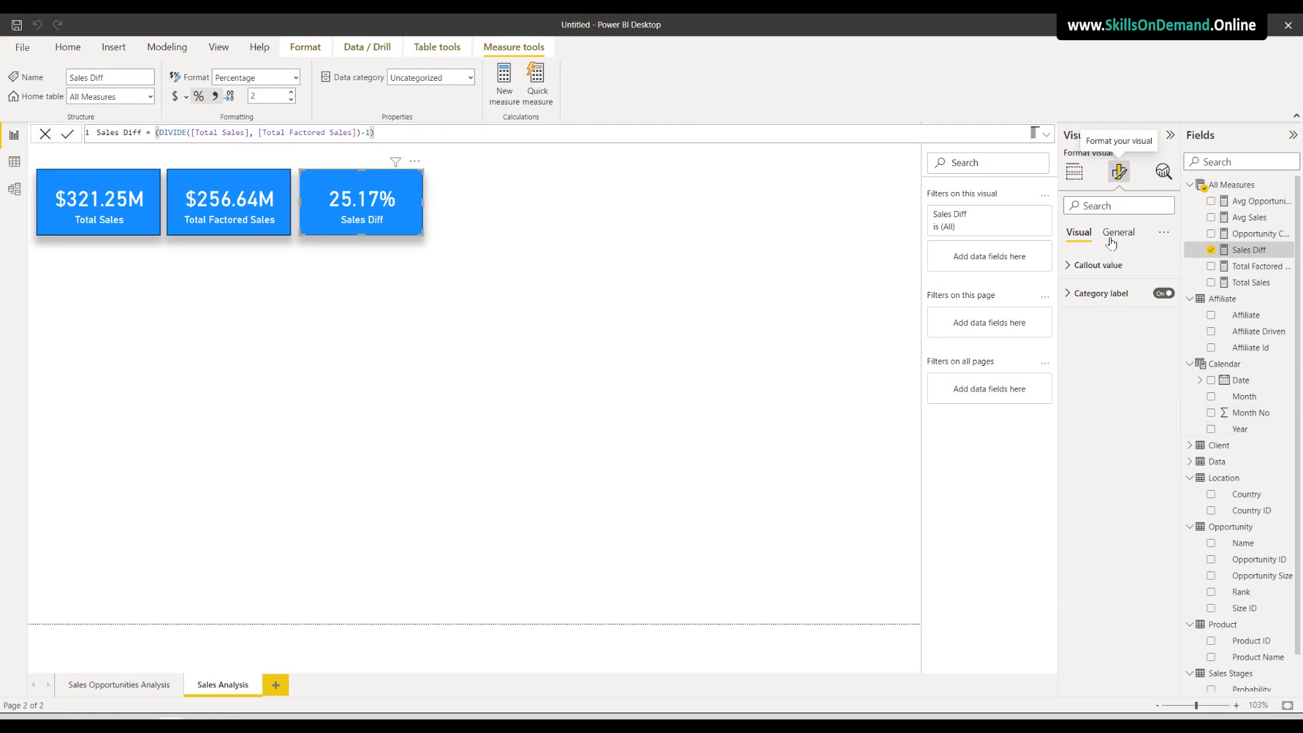
left_click(1103, 265)
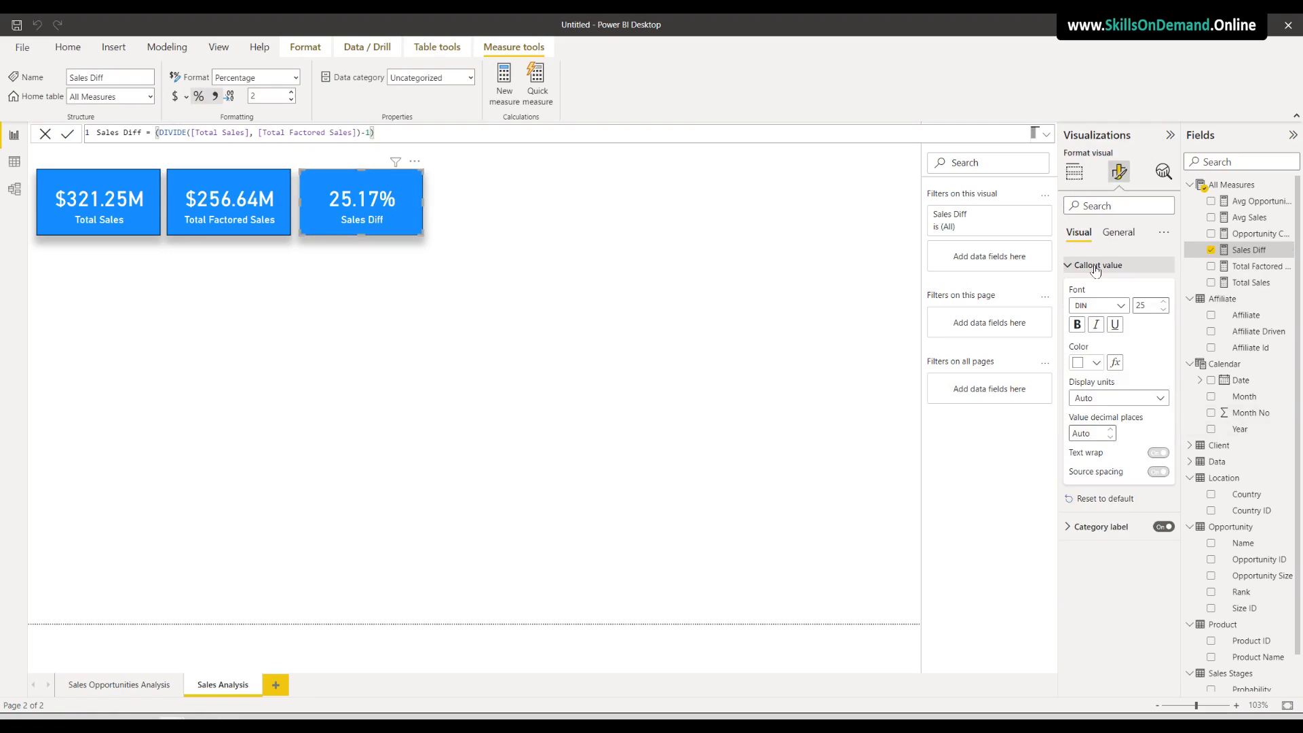
left_click(1095, 365)
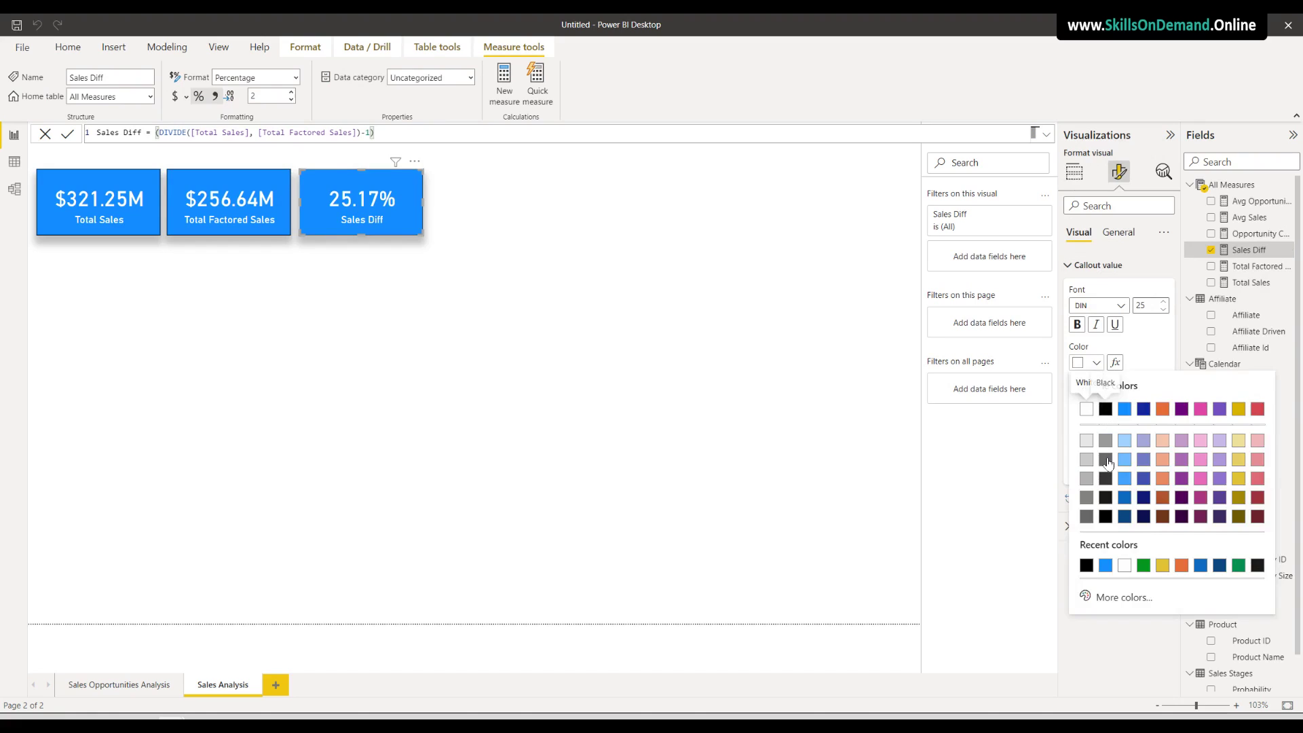
left_click(1106, 478)
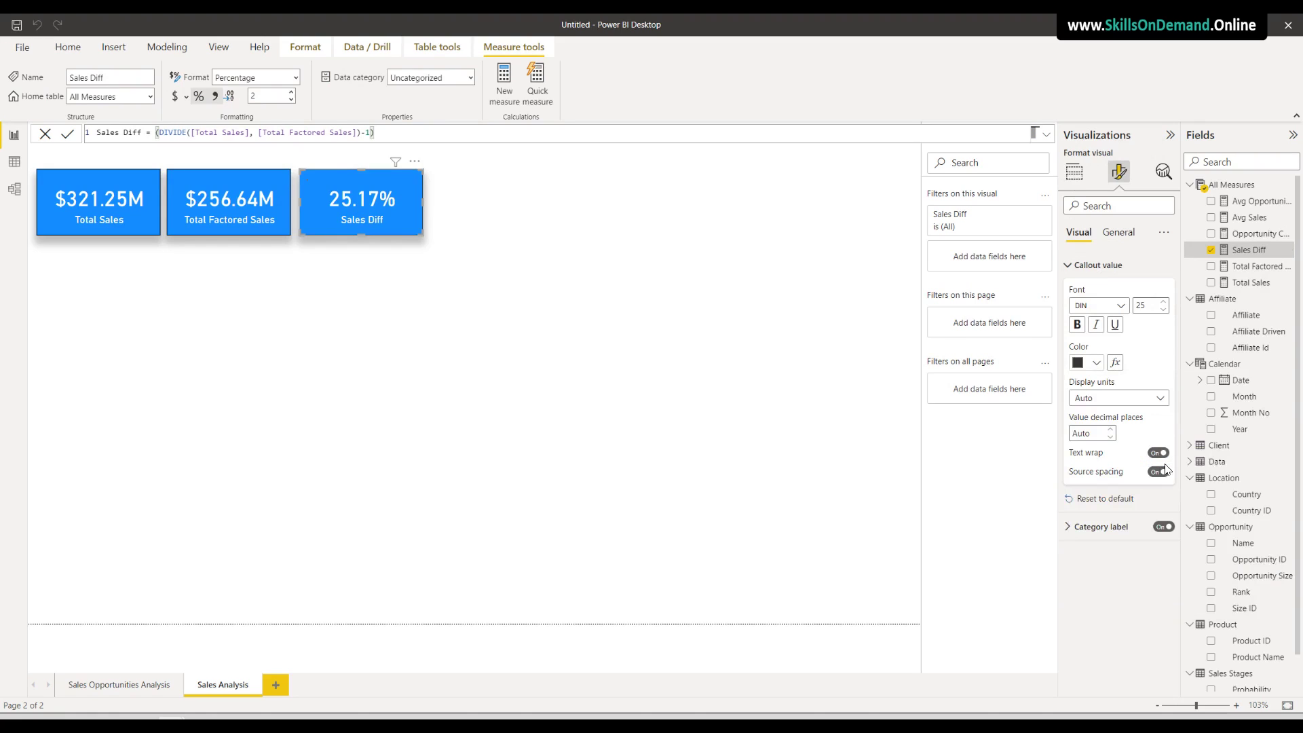
left_click(1113, 528)
left_click(1094, 621)
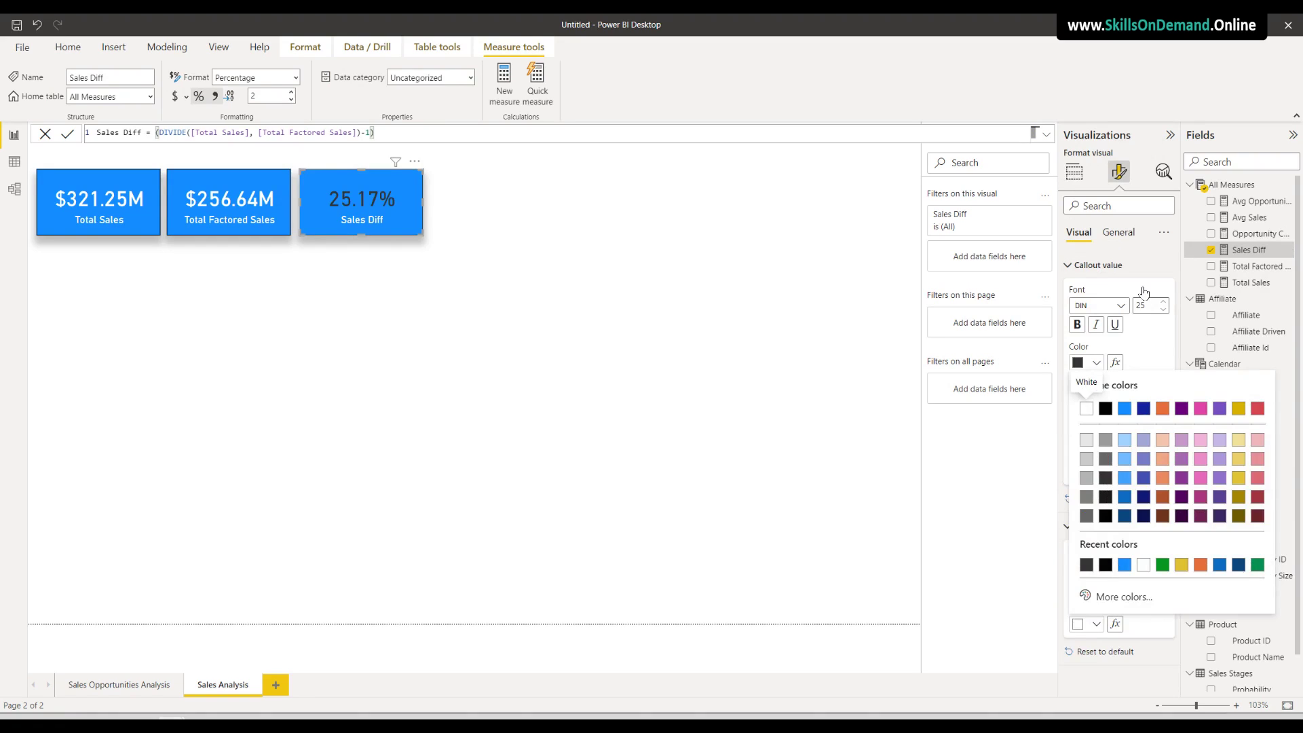
left_click(1121, 234)
Give the Sales Diff card a white background instead of dark grey
left_click(1122, 238)
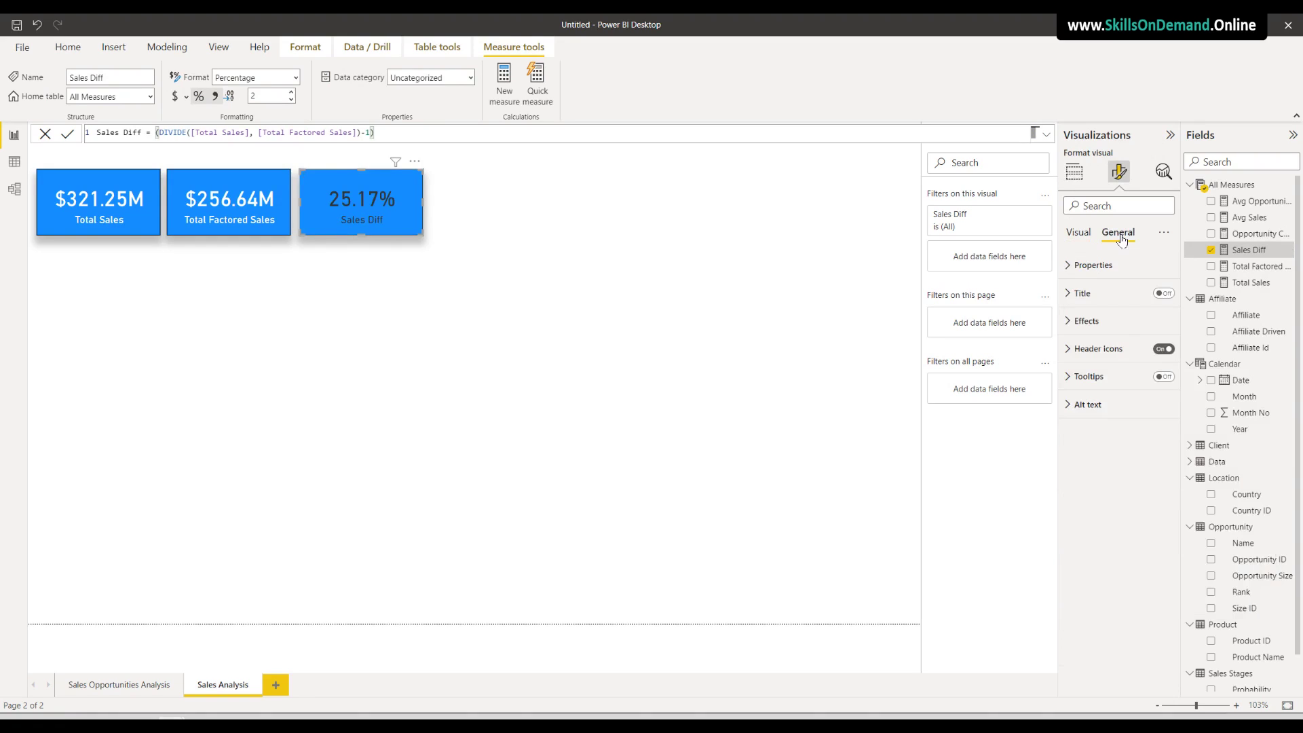
left_click(1087, 321)
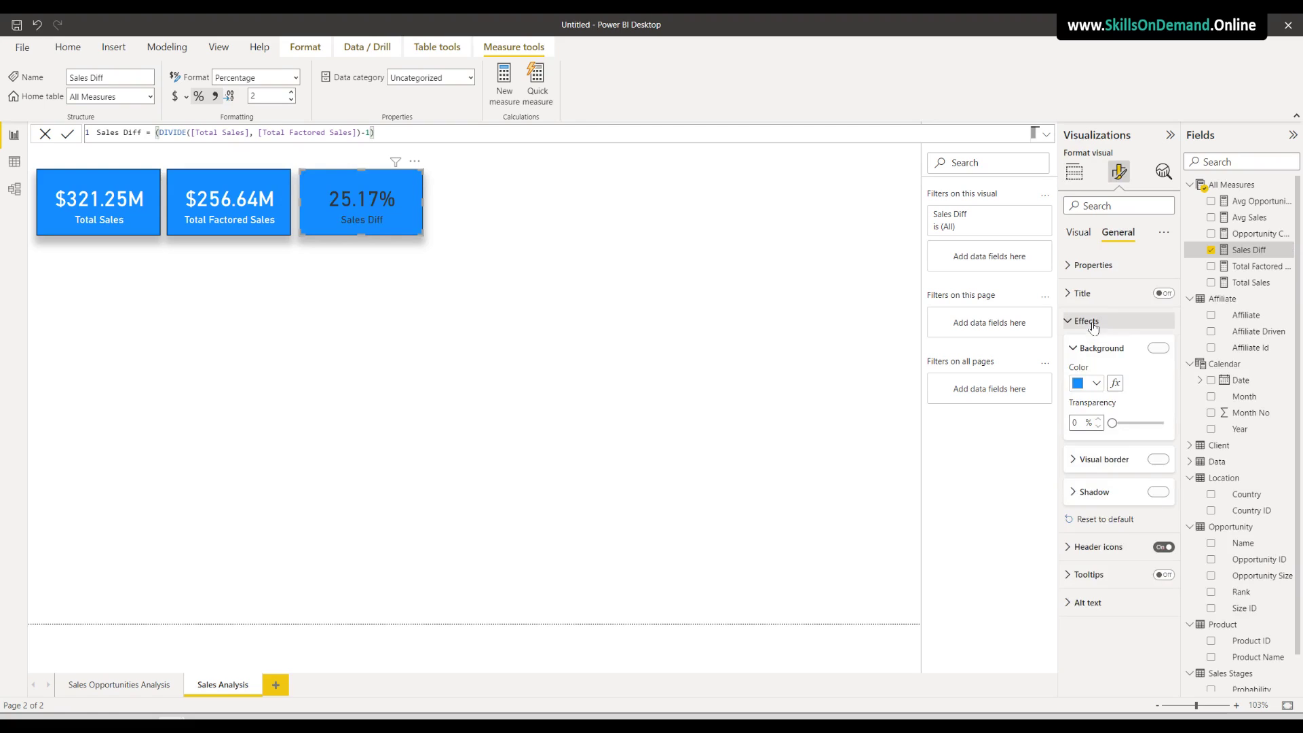
left_click(1095, 384)
left_click(1106, 499)
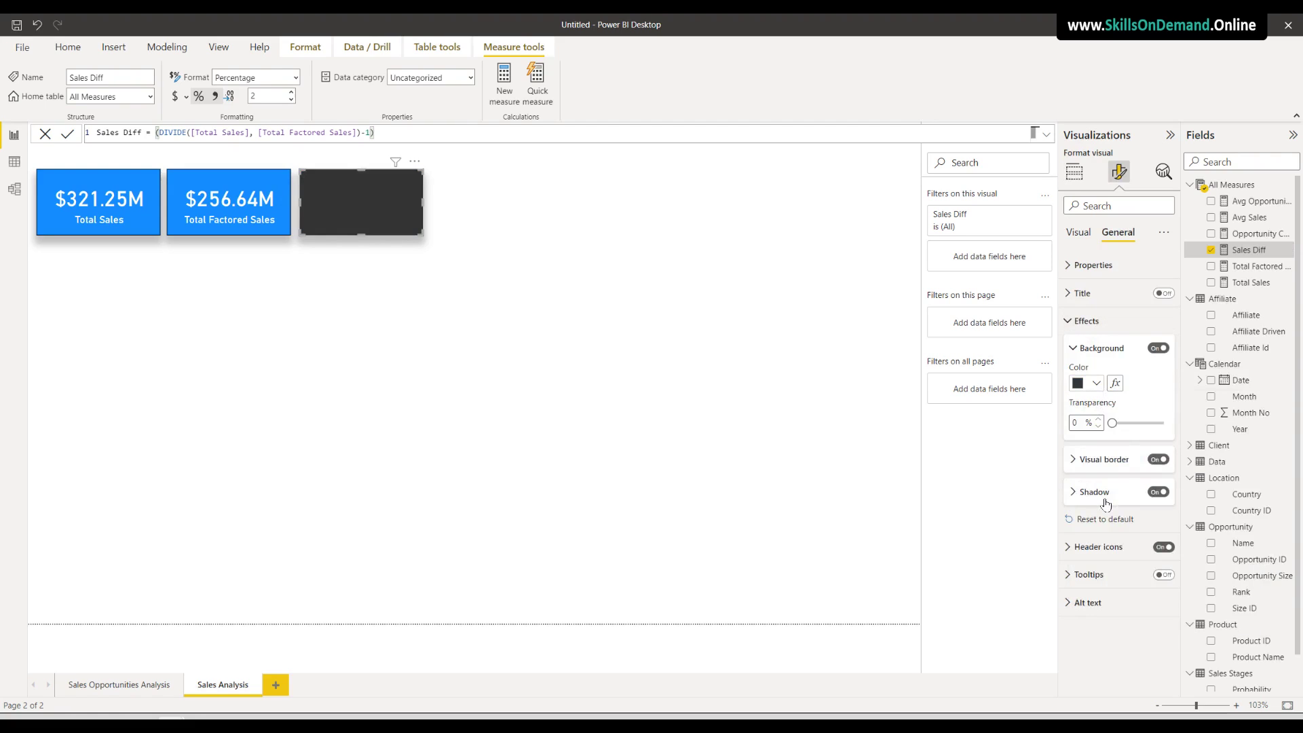
left_click(1098, 384)
left_click(1087, 431)
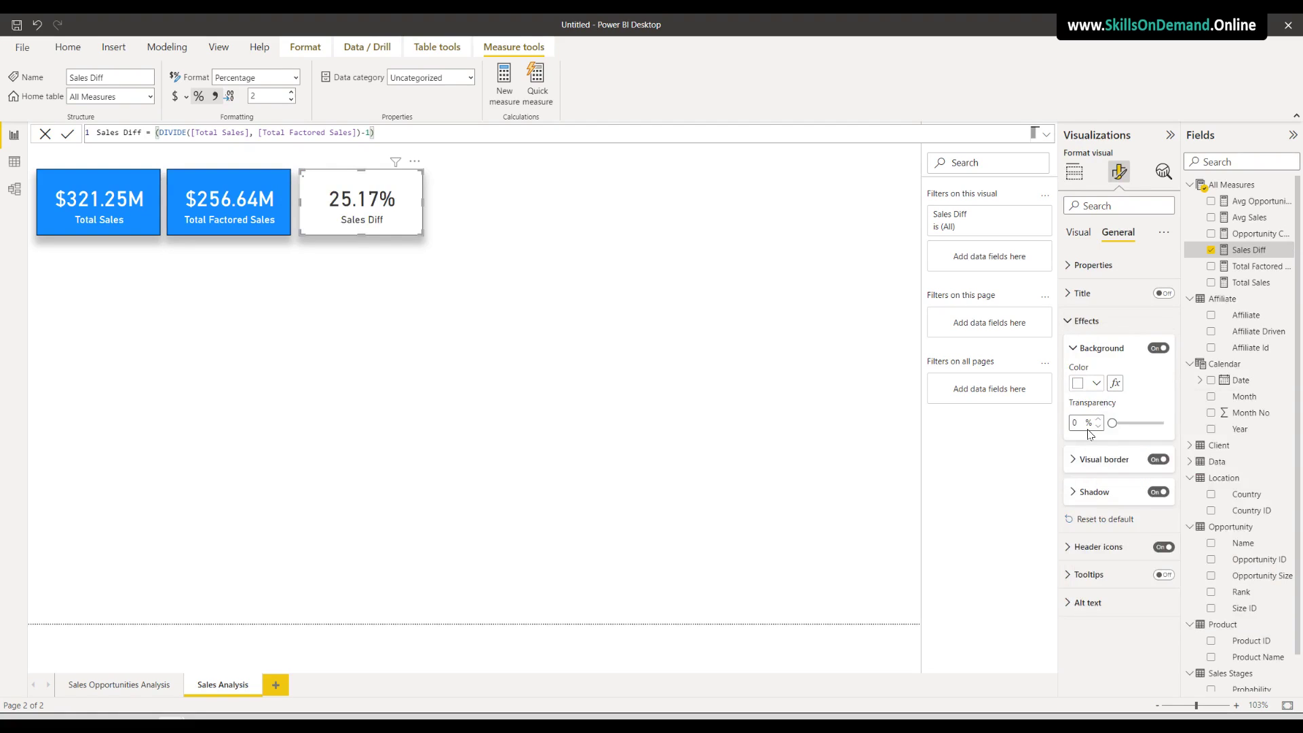
left_click(448, 416)
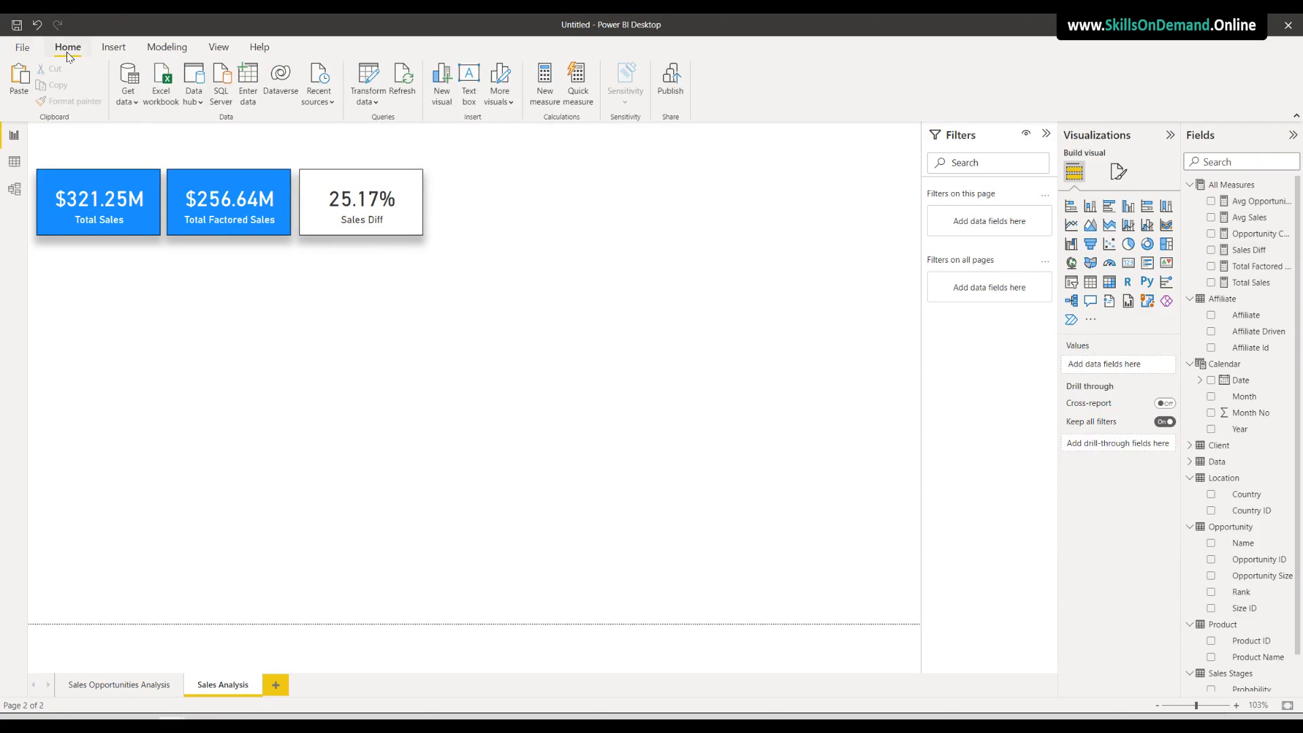
Insert a rectangle shape and size it to cover all three KPI cards
left_click(108, 49)
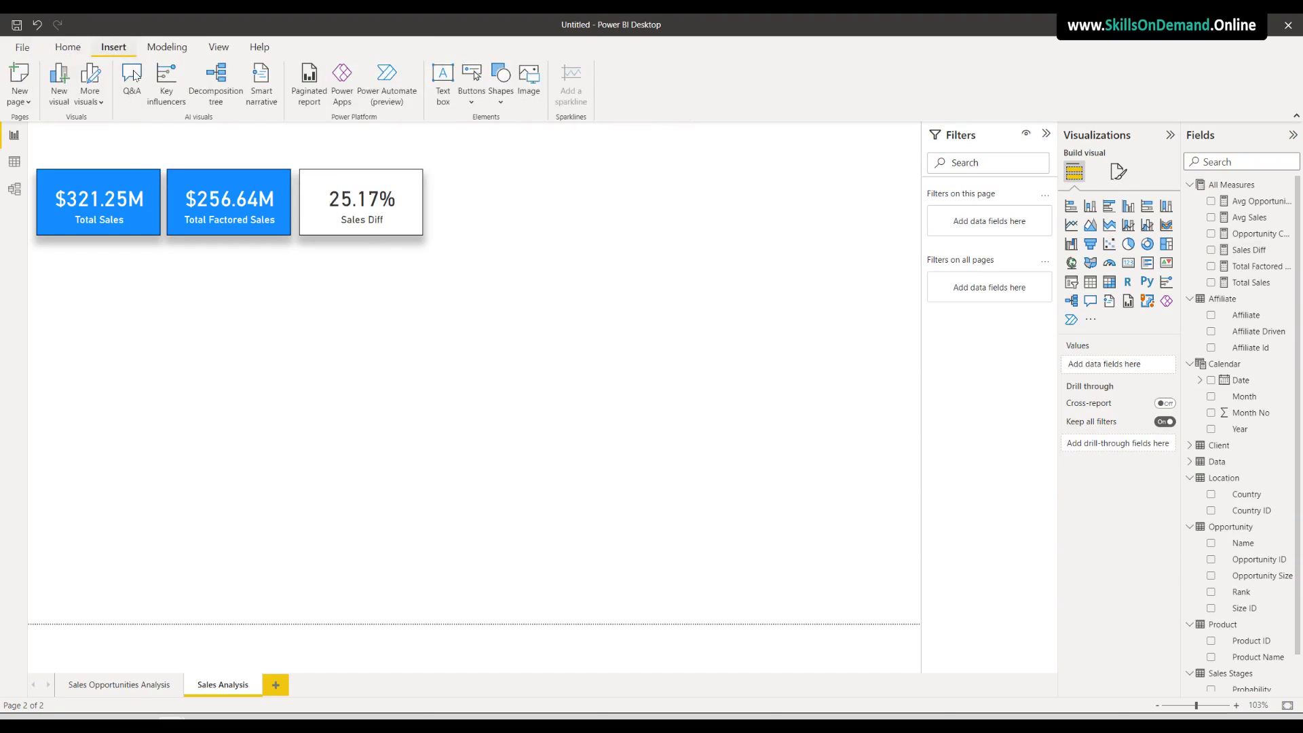
left_click(501, 100)
left_click(501, 151)
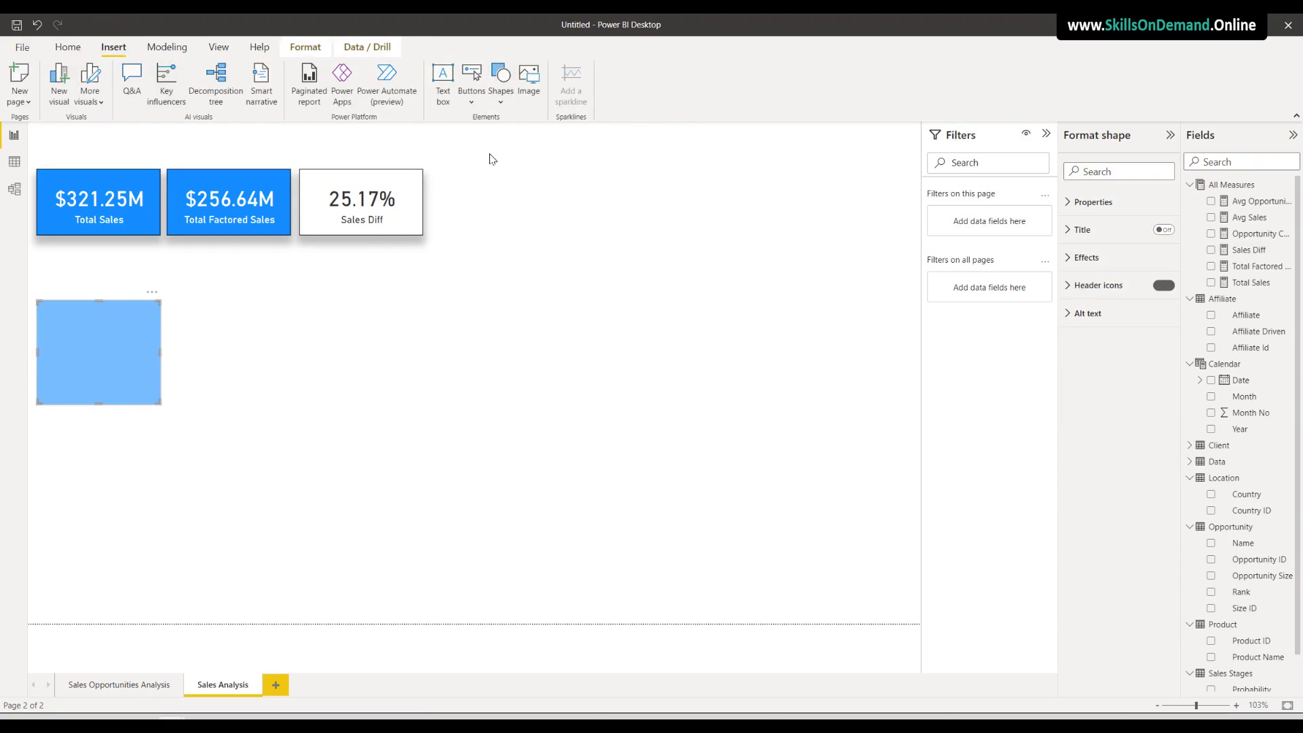
left_click_drag(91, 329, 63, 198)
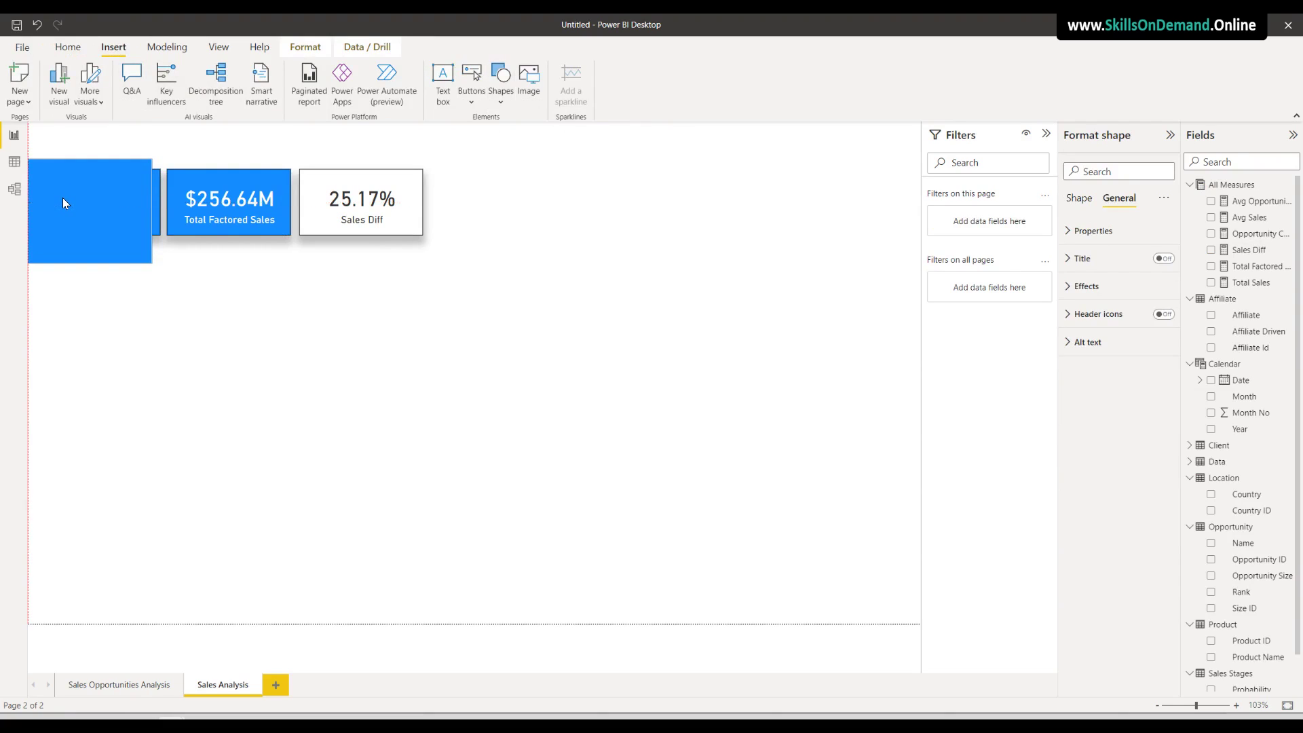
left_click_drag(86, 262, 89, 248)
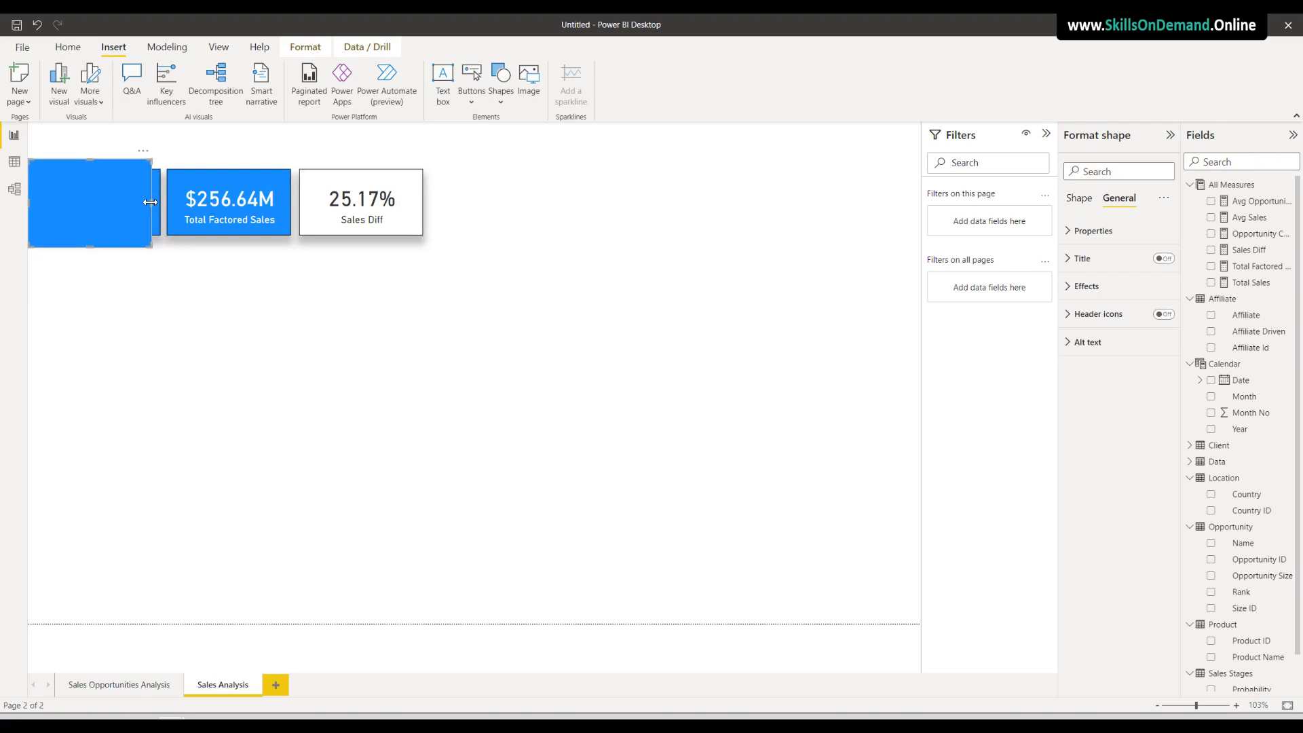
left_click_drag(152, 202, 432, 218)
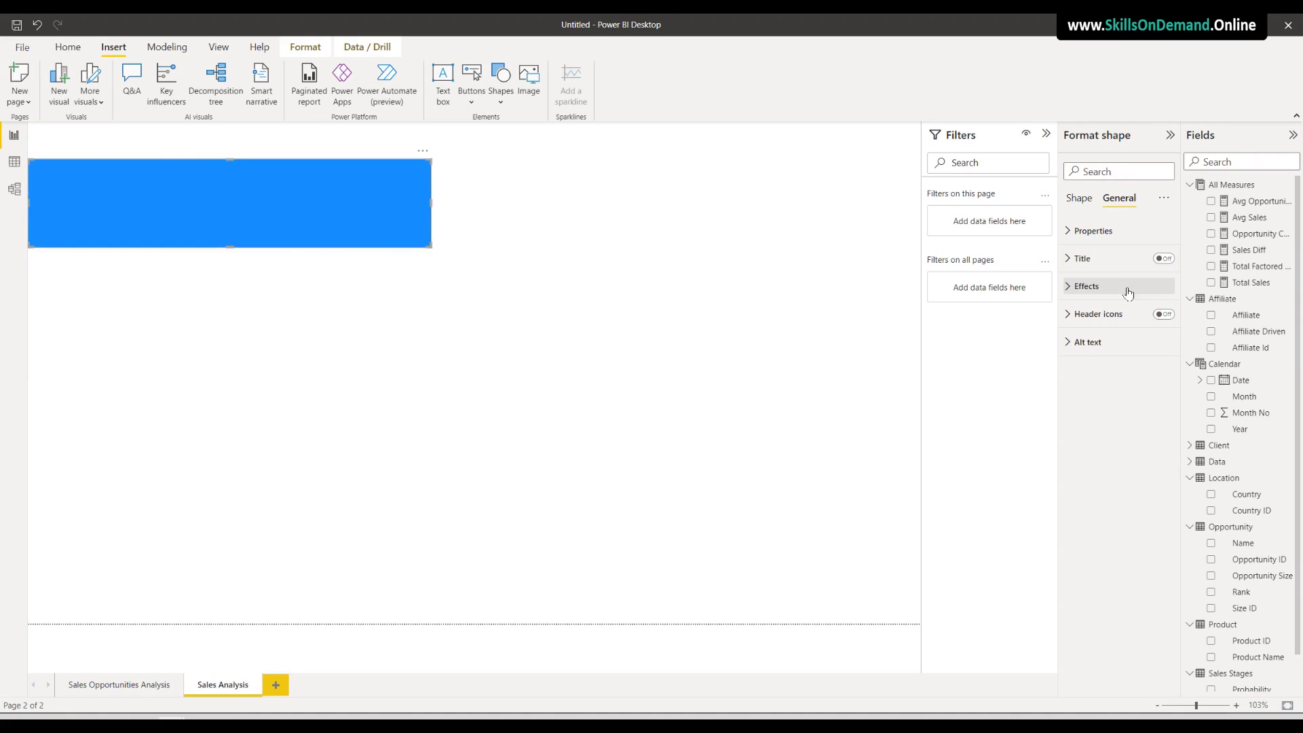
Fill the rectangle with dark grey
left_click(1099, 288)
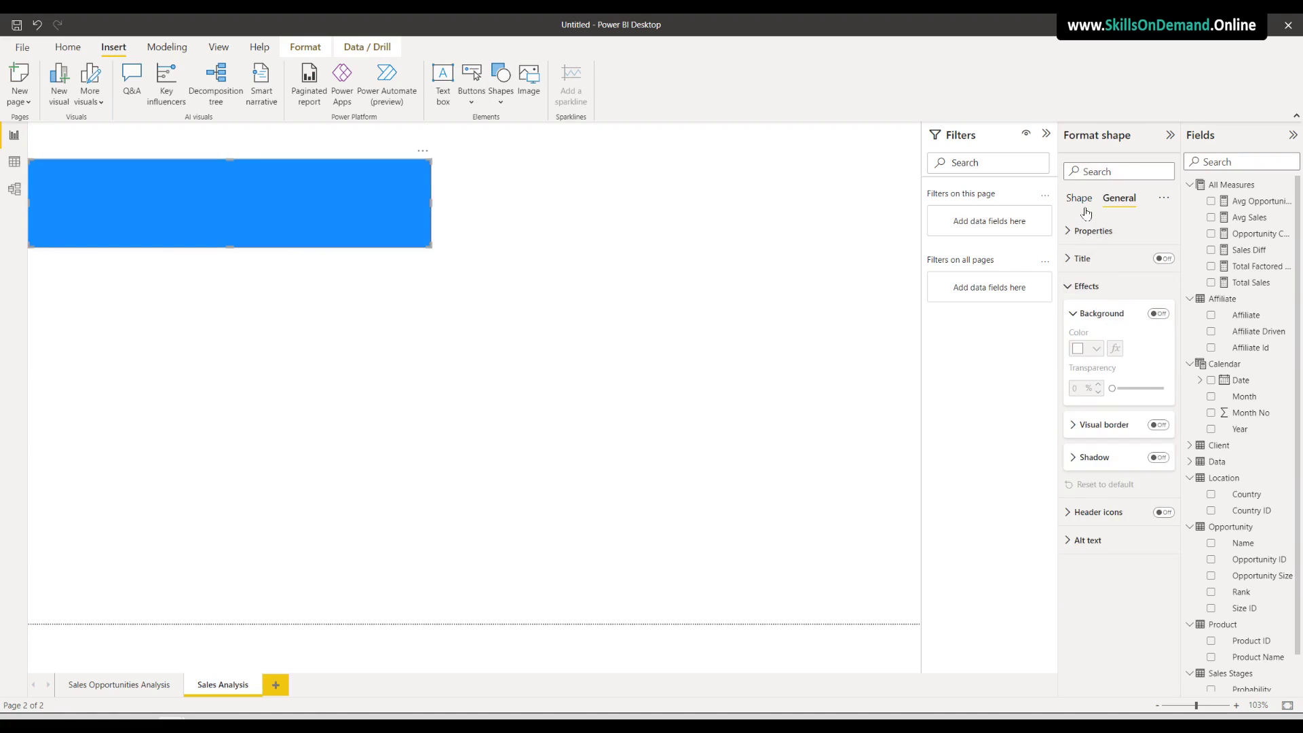
left_click(1082, 203)
left_click(1083, 285)
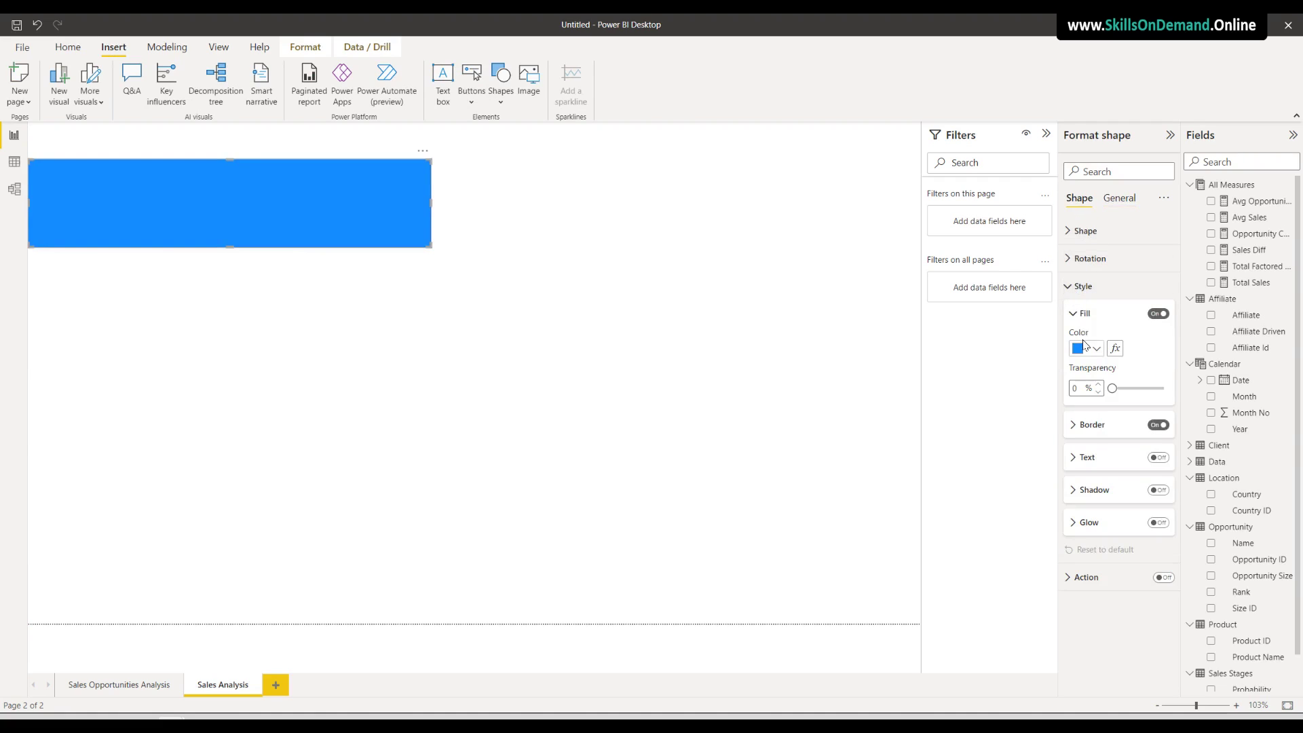
left_click(1085, 346)
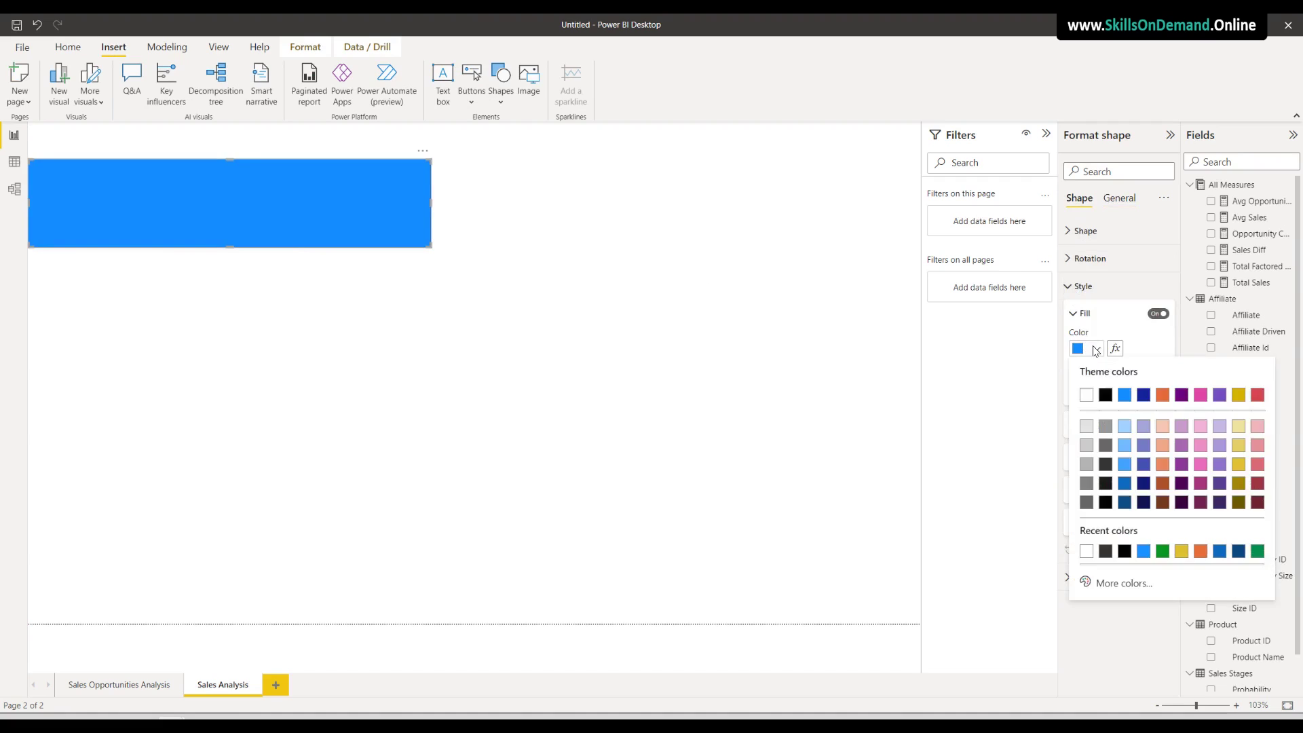
left_click(1106, 468)
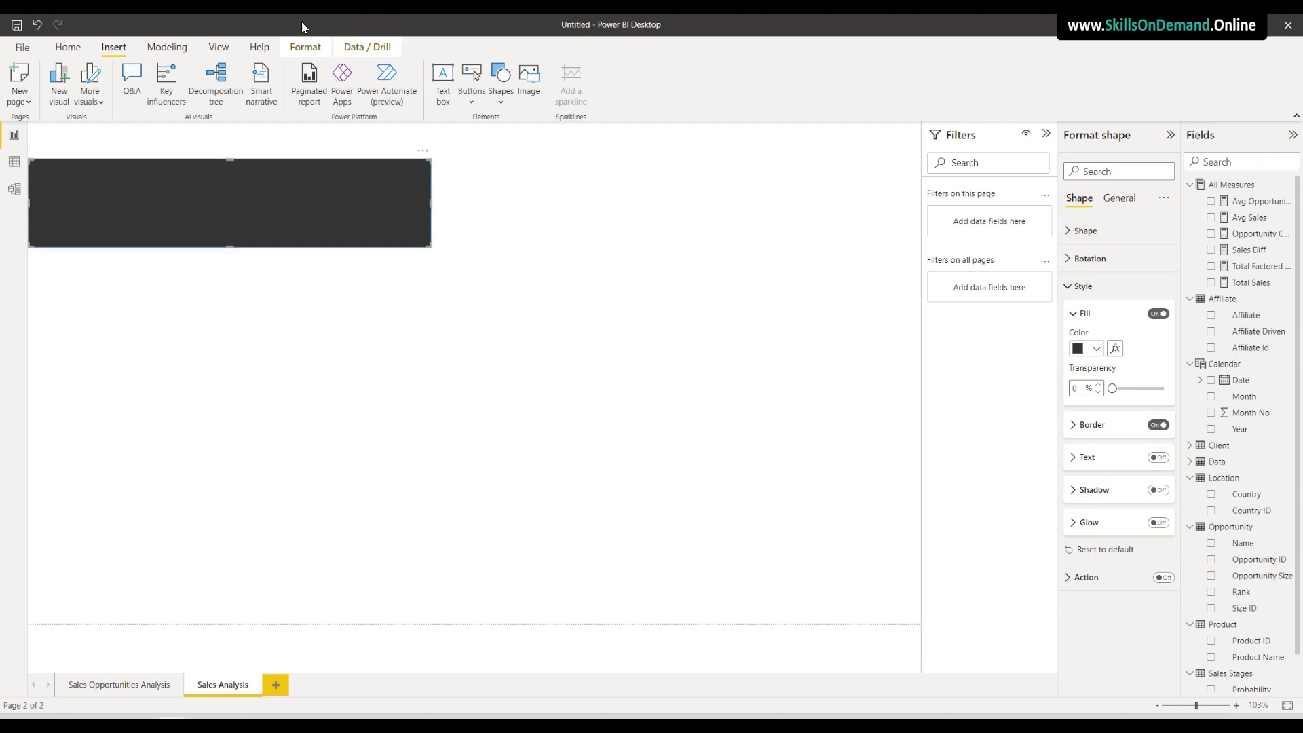
Send the dark rectangle backward so it sits behind the three cards
left_click(303, 49)
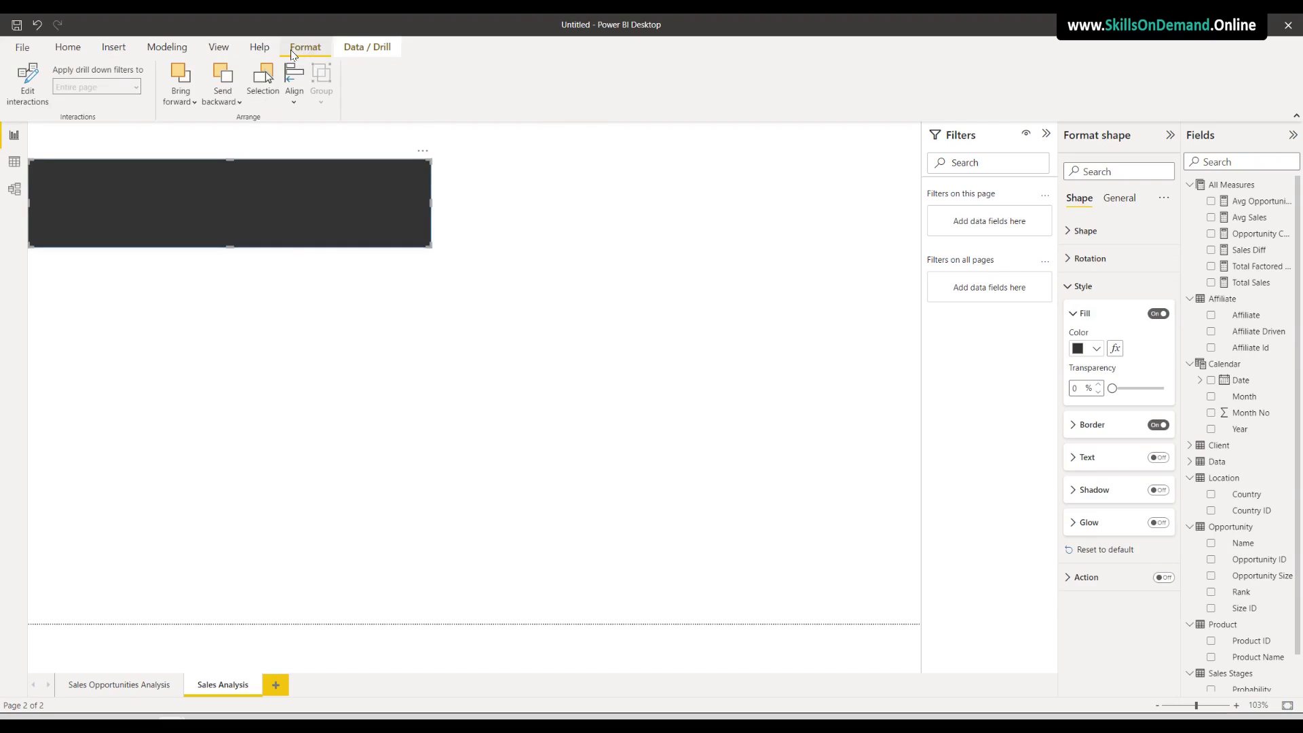
left_click(222, 76)
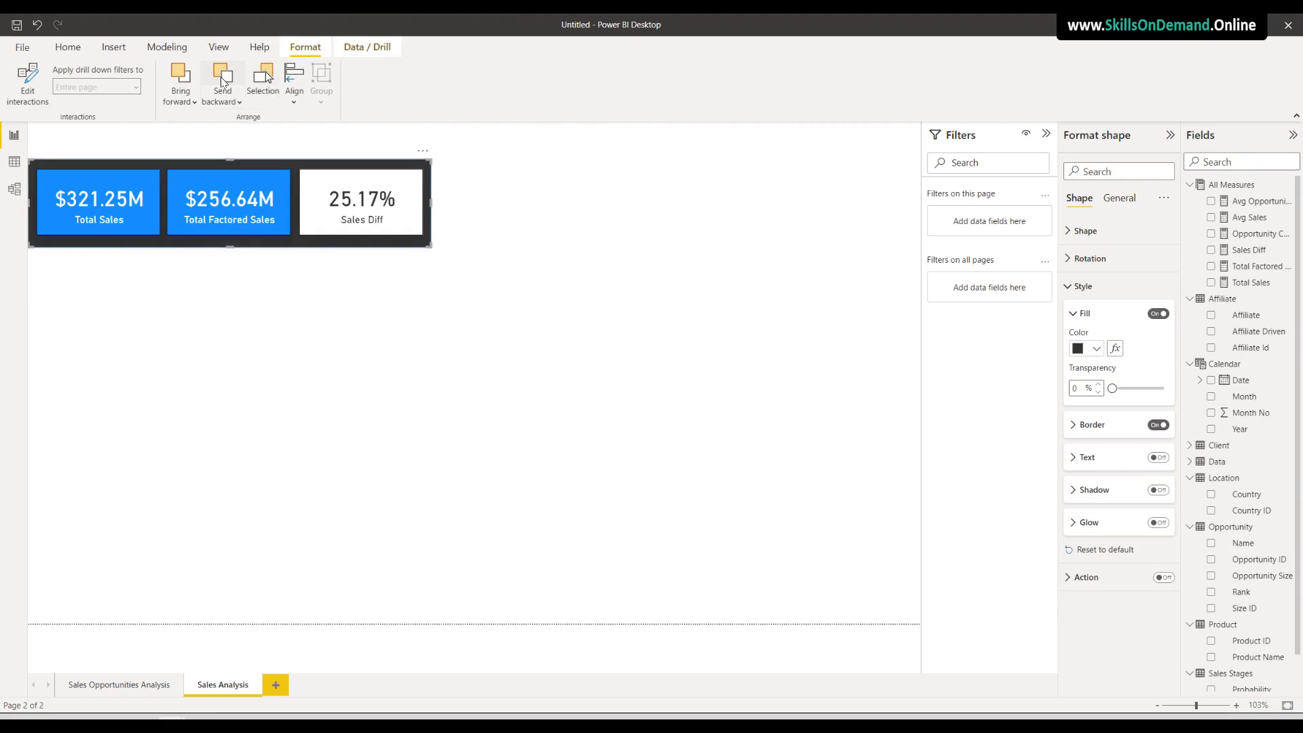
left_click(171, 250)
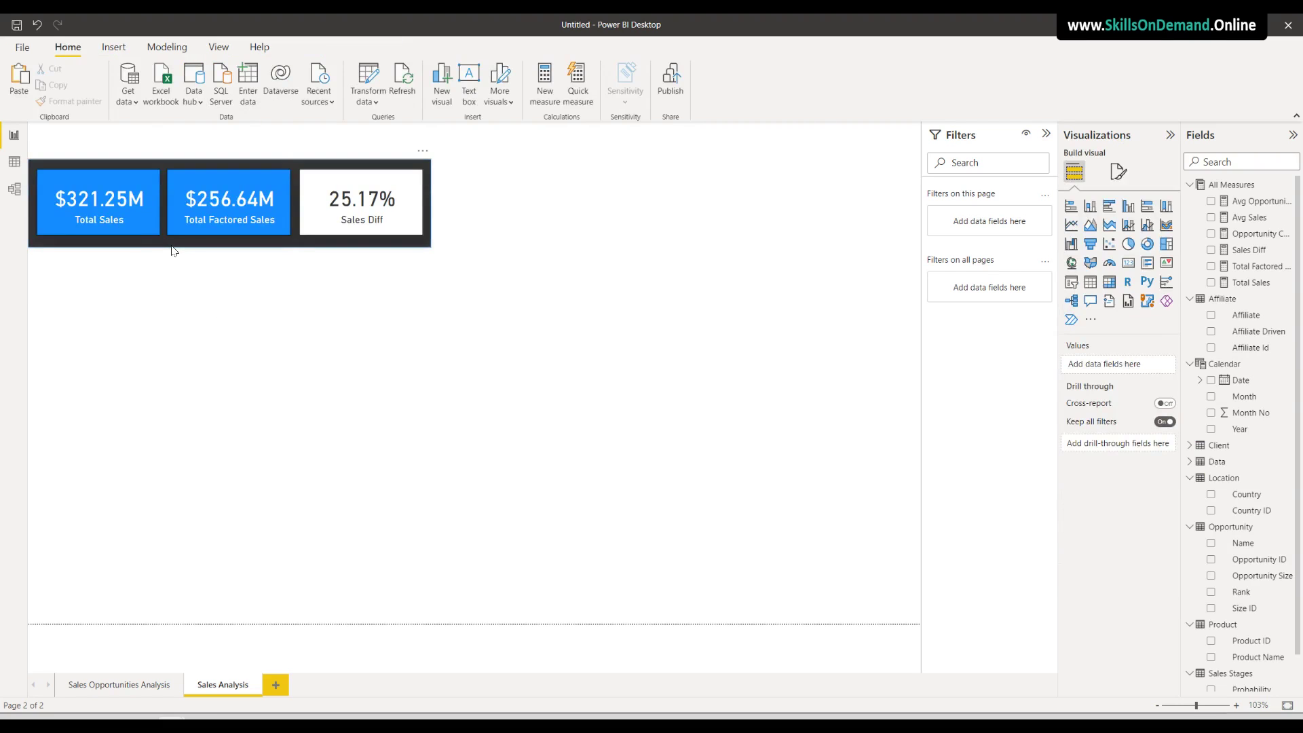
left_click(171, 251)
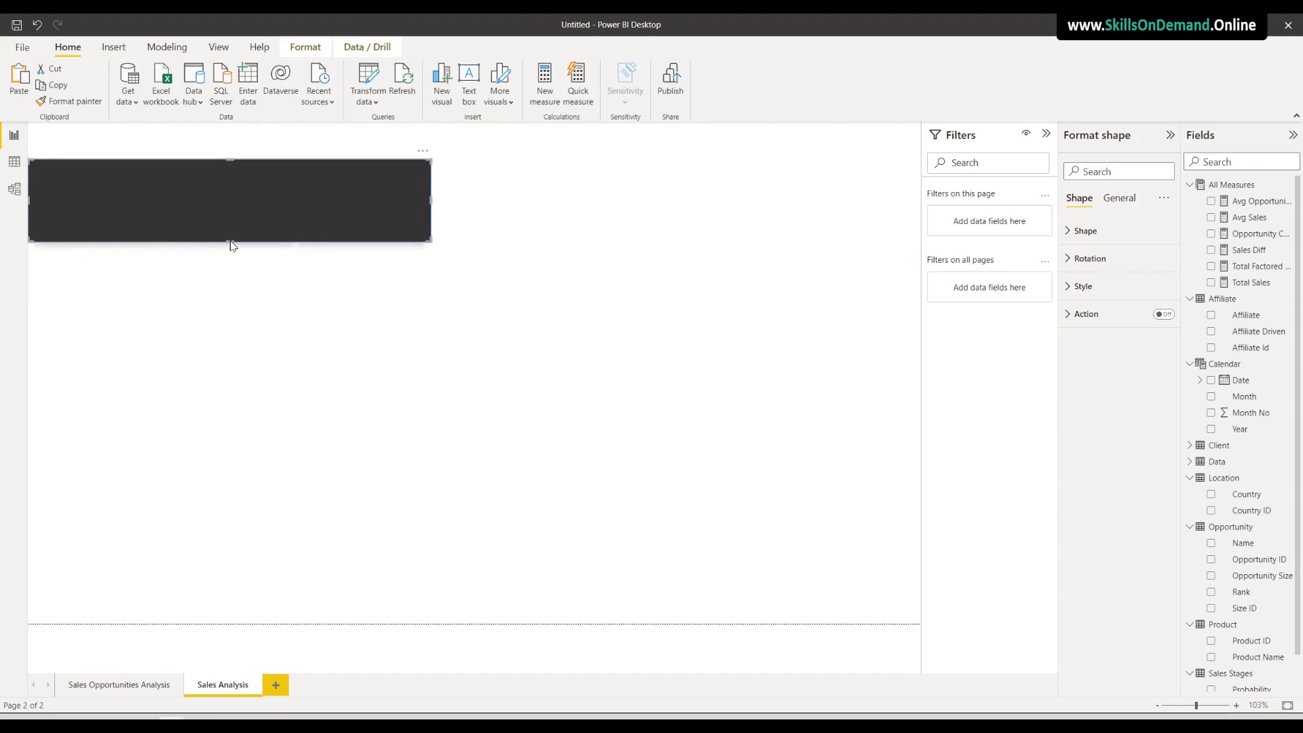
left_click(202, 282)
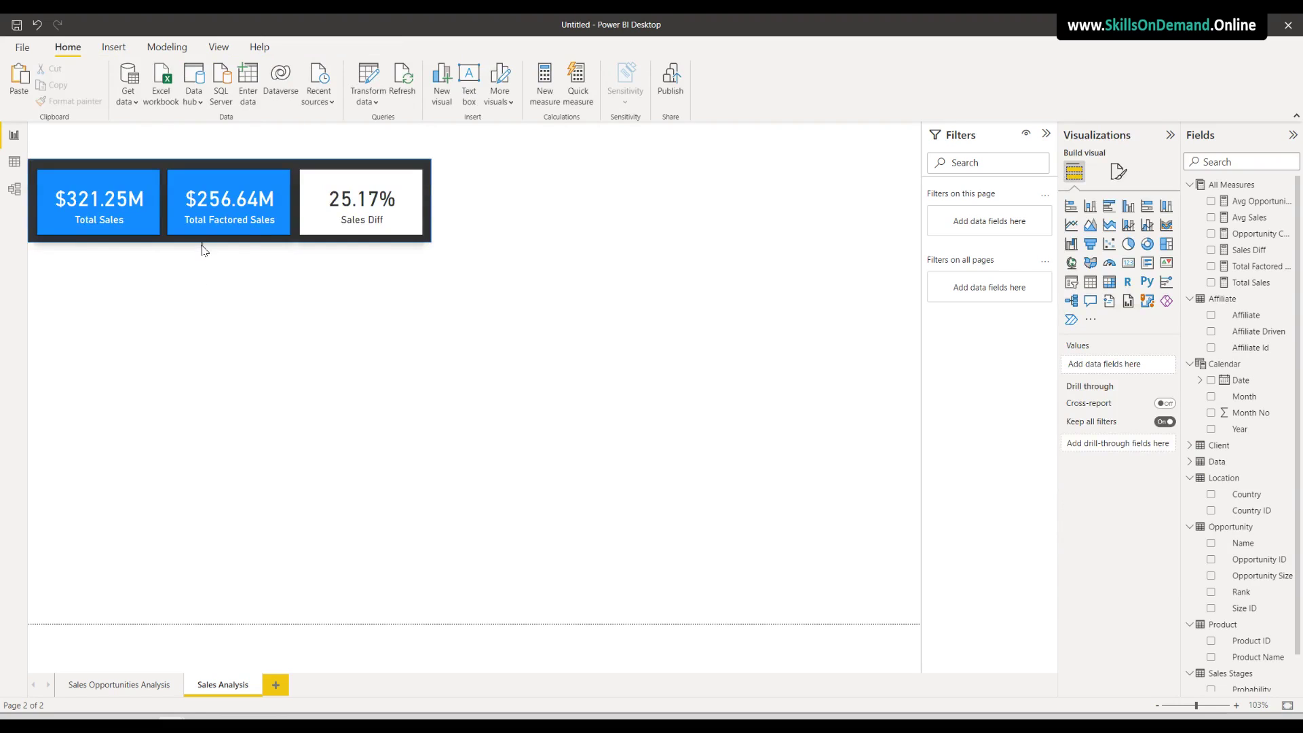
left_click(206, 247)
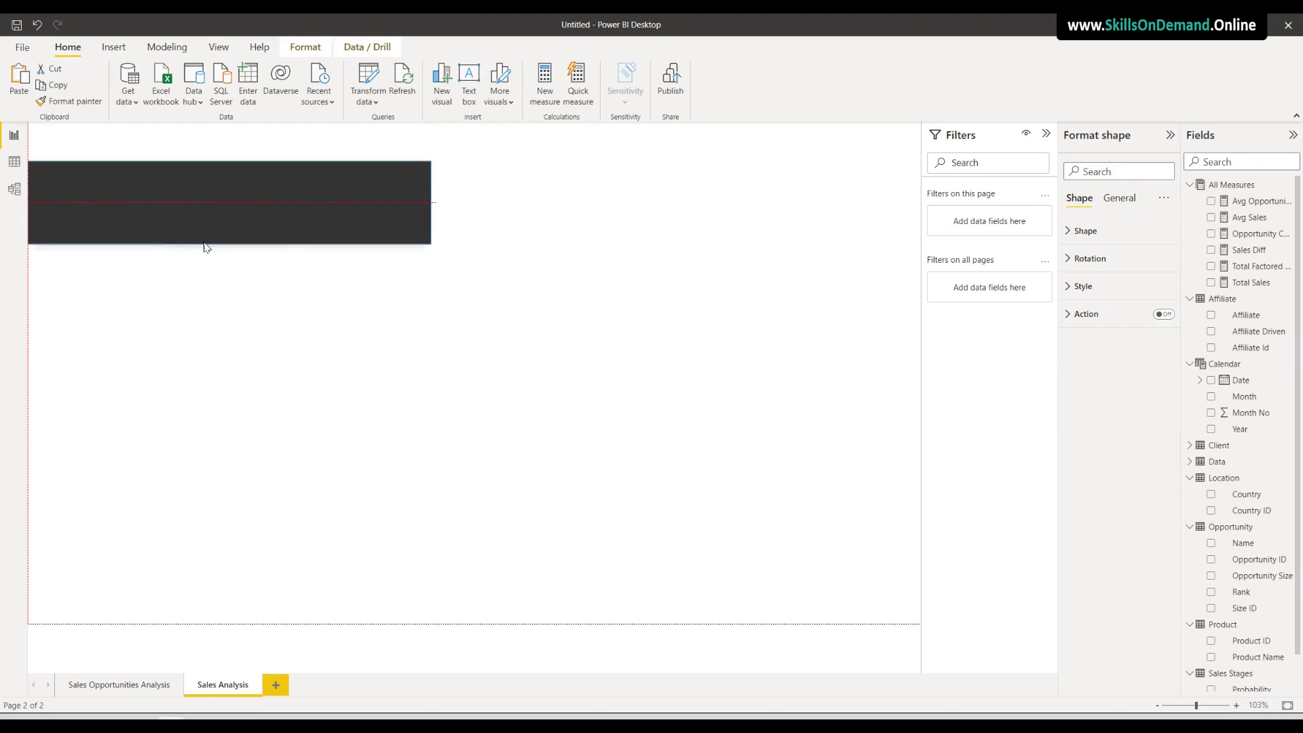
left_click(212, 303)
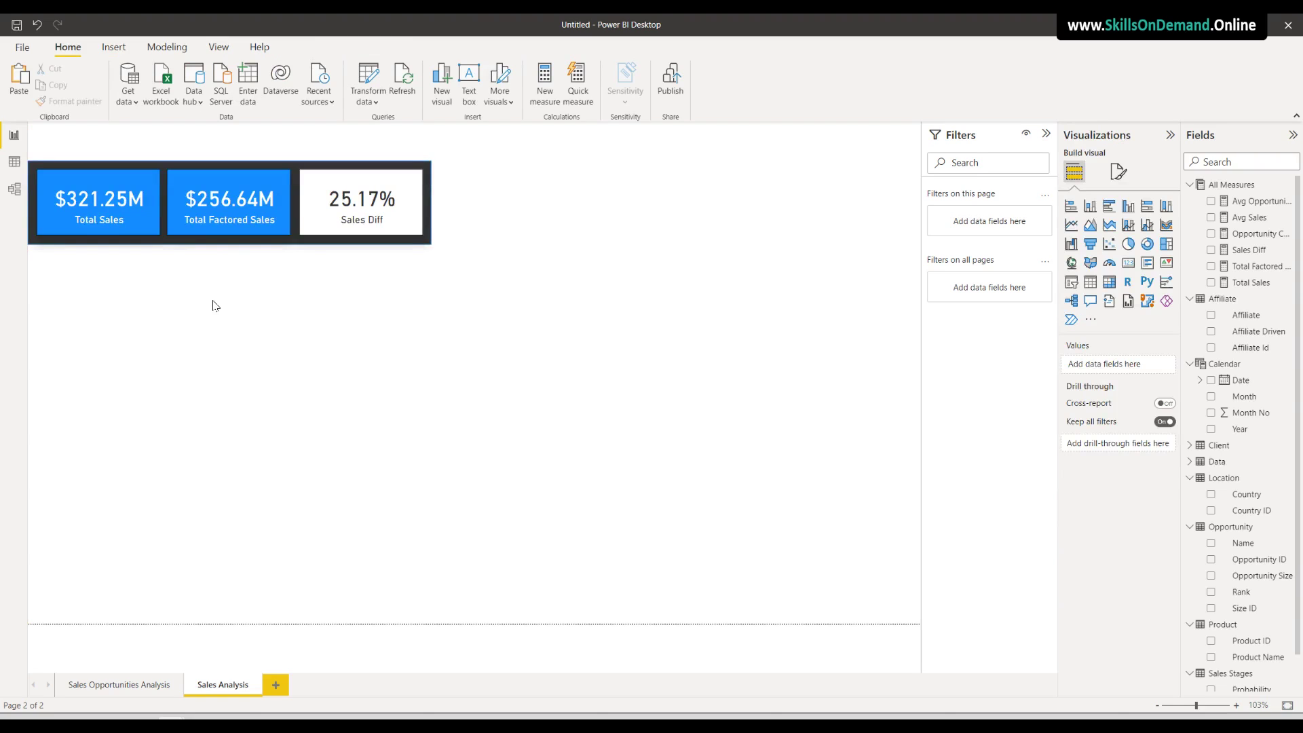
Copy the title text box from the Sales Opportunities Analysis page and paste it above the card panel
left_click(114, 691)
left_click(275, 150)
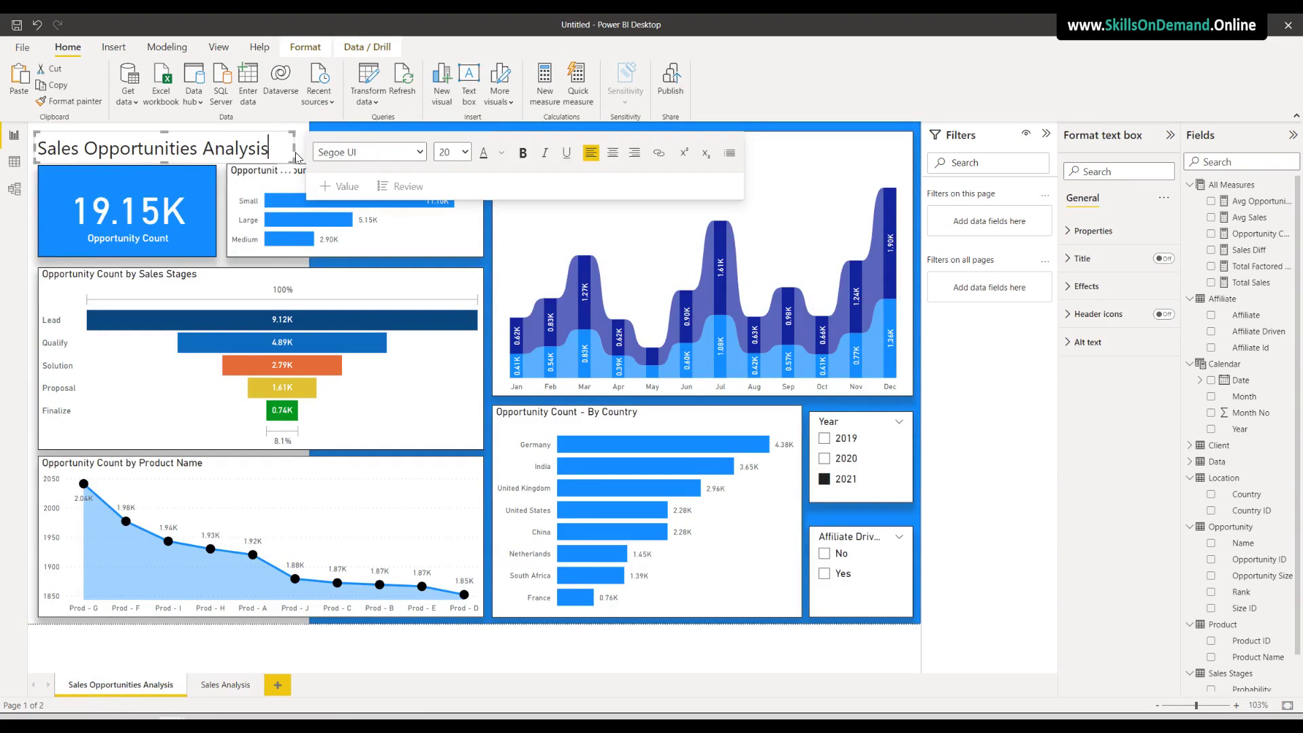
left_click(275, 138)
left_click(227, 686)
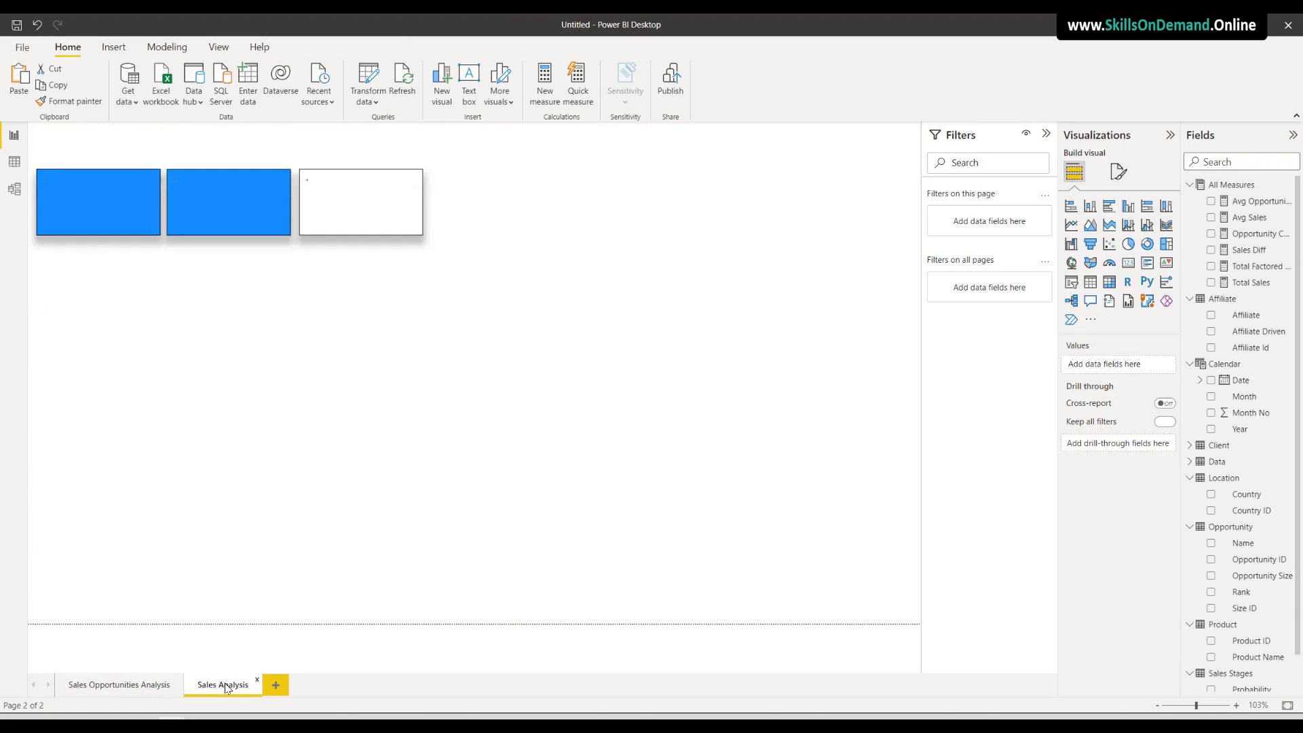
key("ctrl+v")
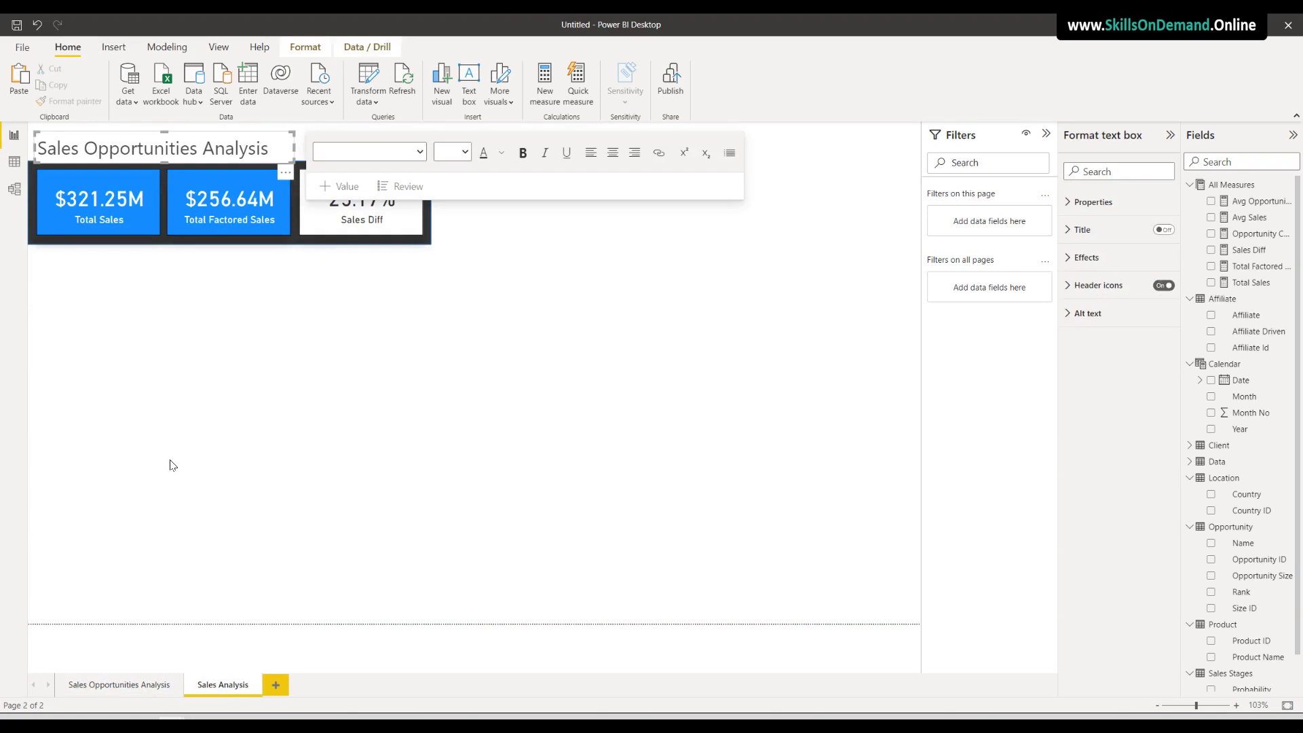
left_click_drag(178, 136, 180, 134)
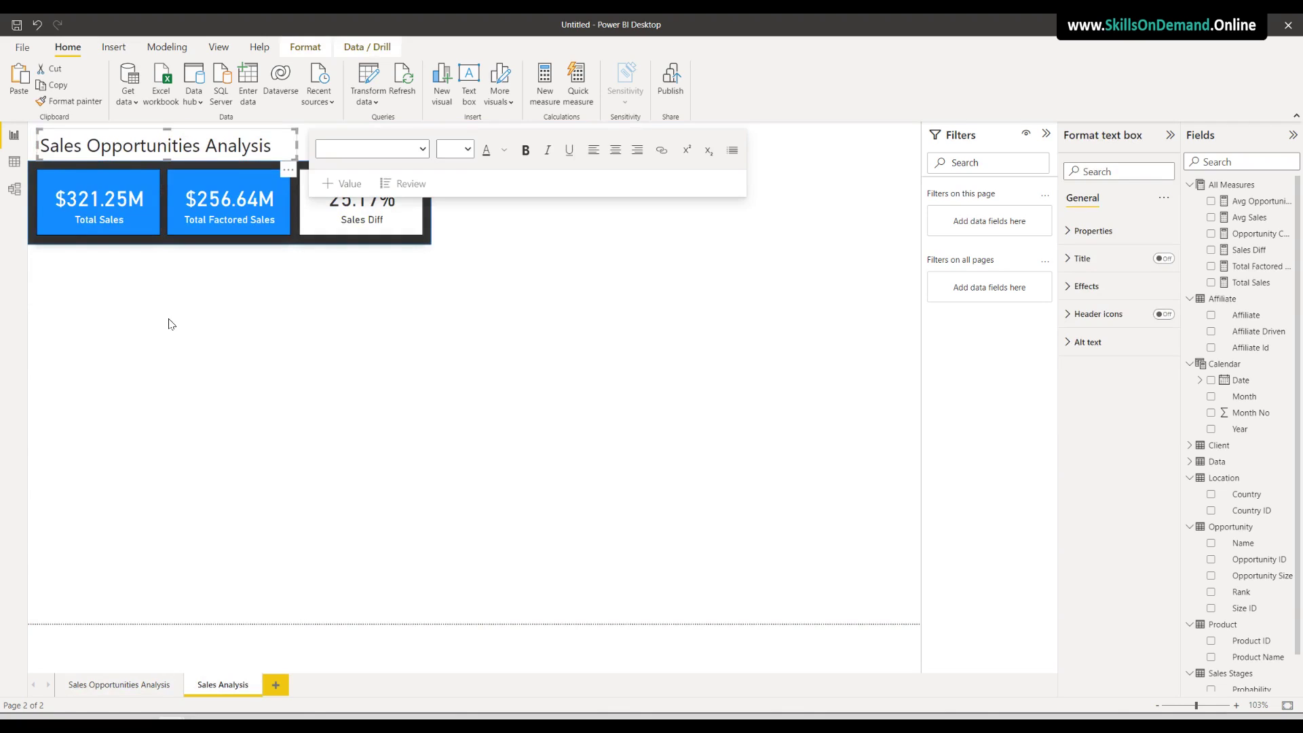
left_click(165, 333)
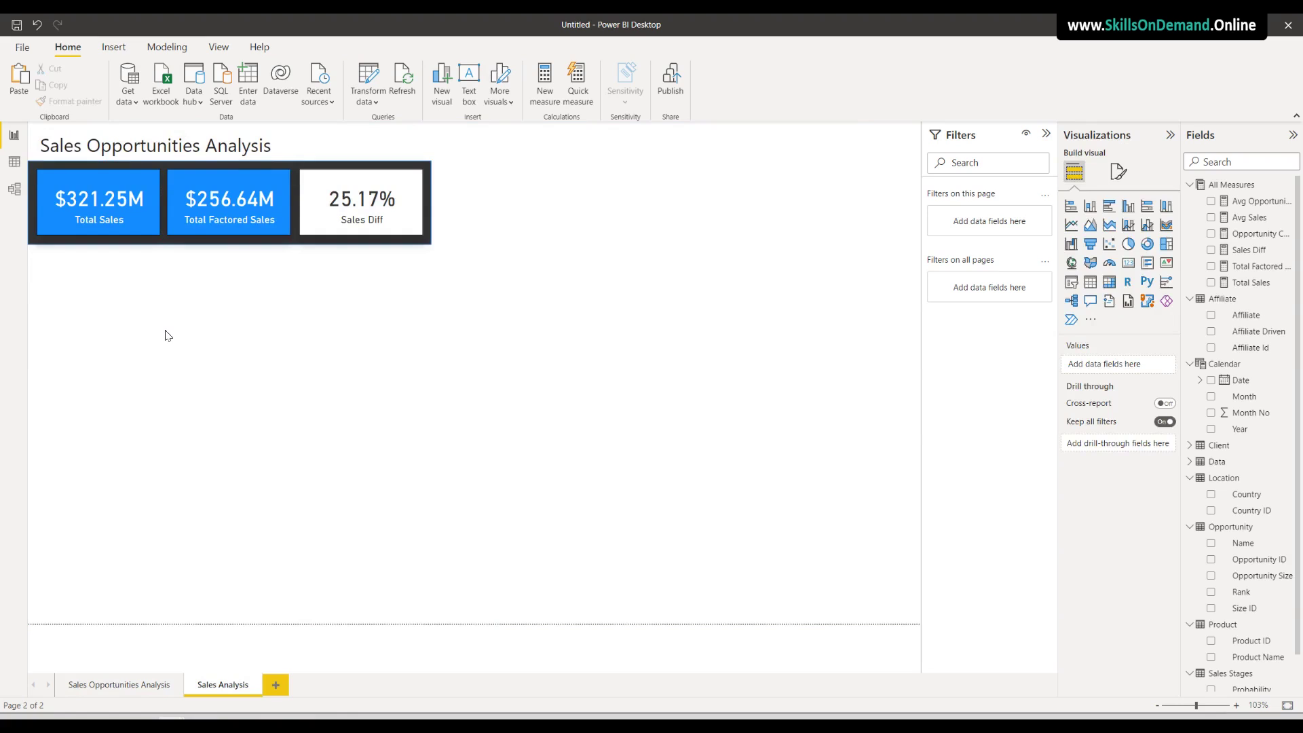
Retype the pasted title as 'Sales Analysis' and add an empty card visual
left_click(228, 144)
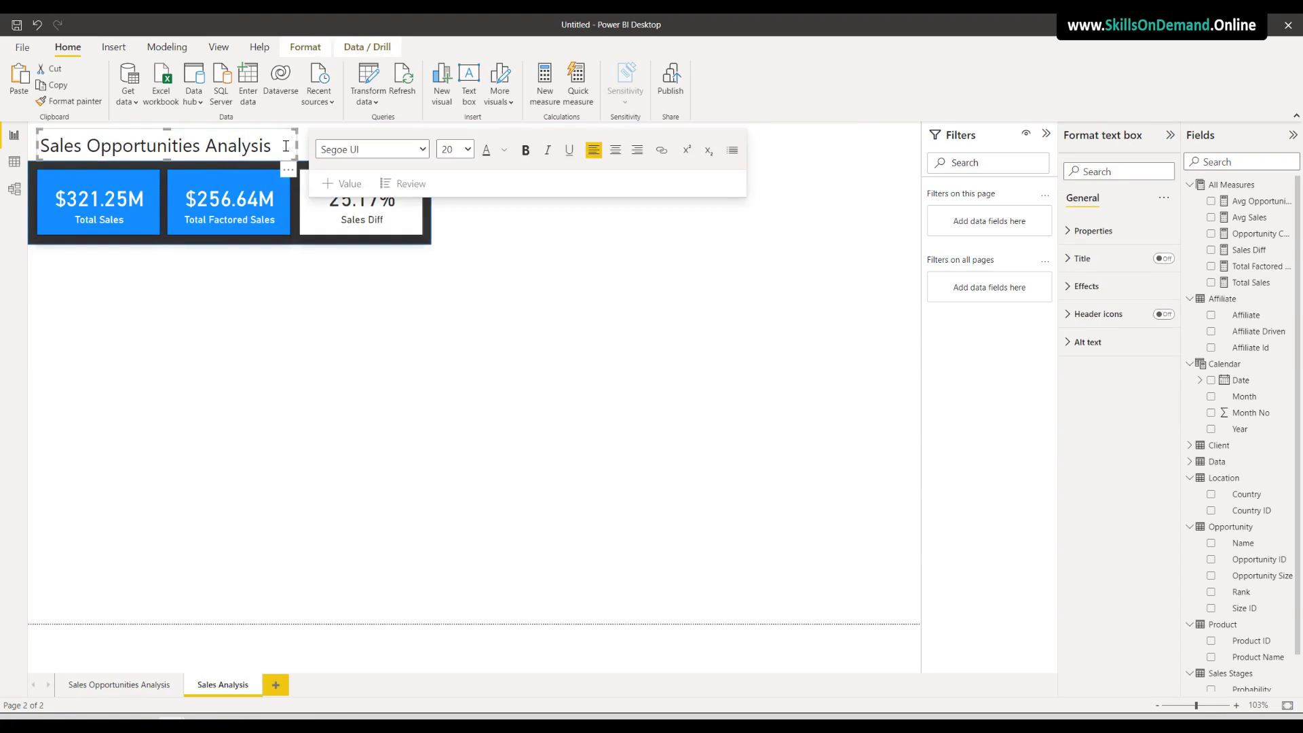
left_click_drag(273, 146, 8, 146)
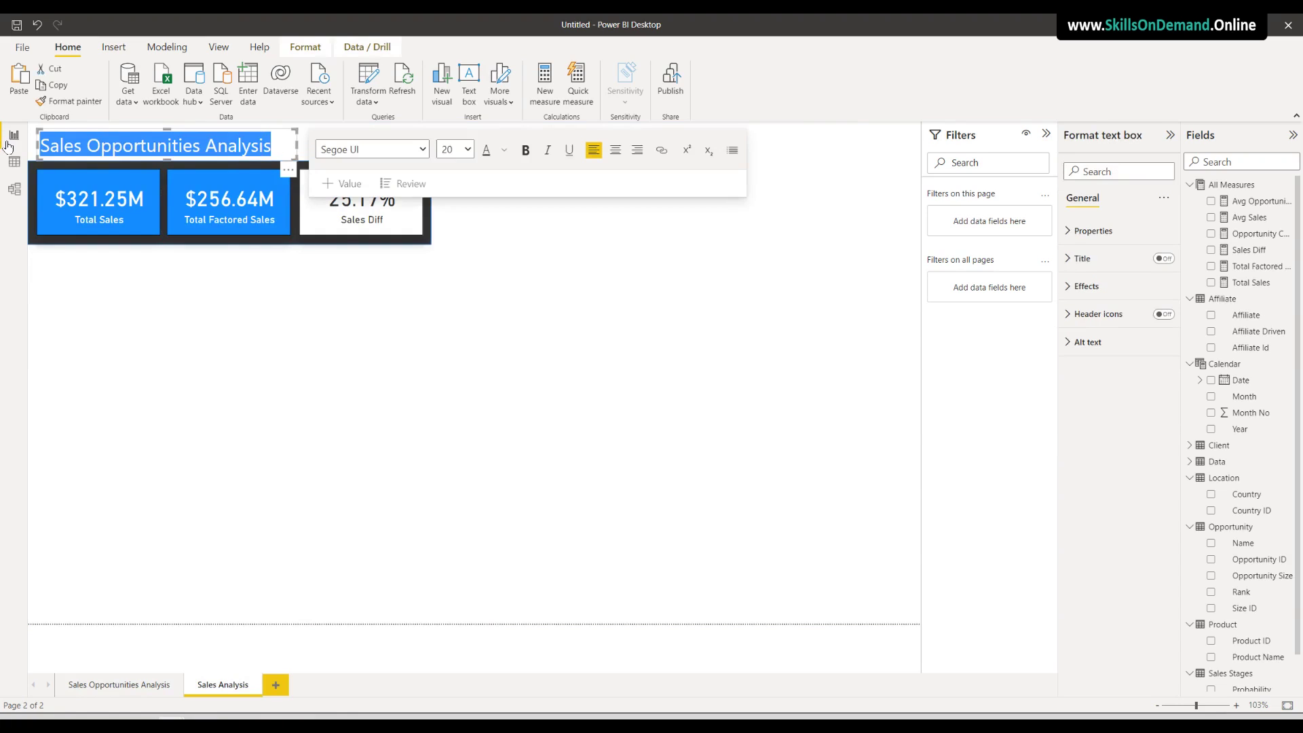
type("Sales ")
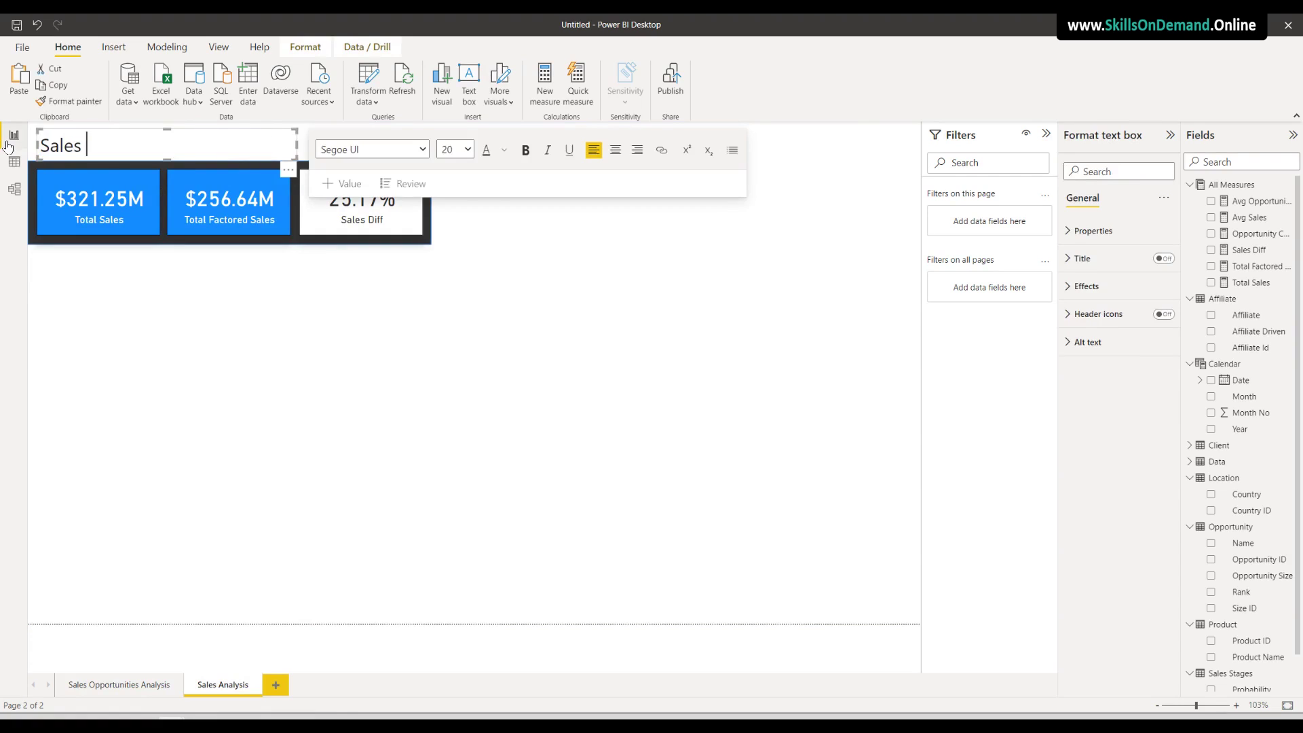
type("Analysis")
left_click(95, 316)
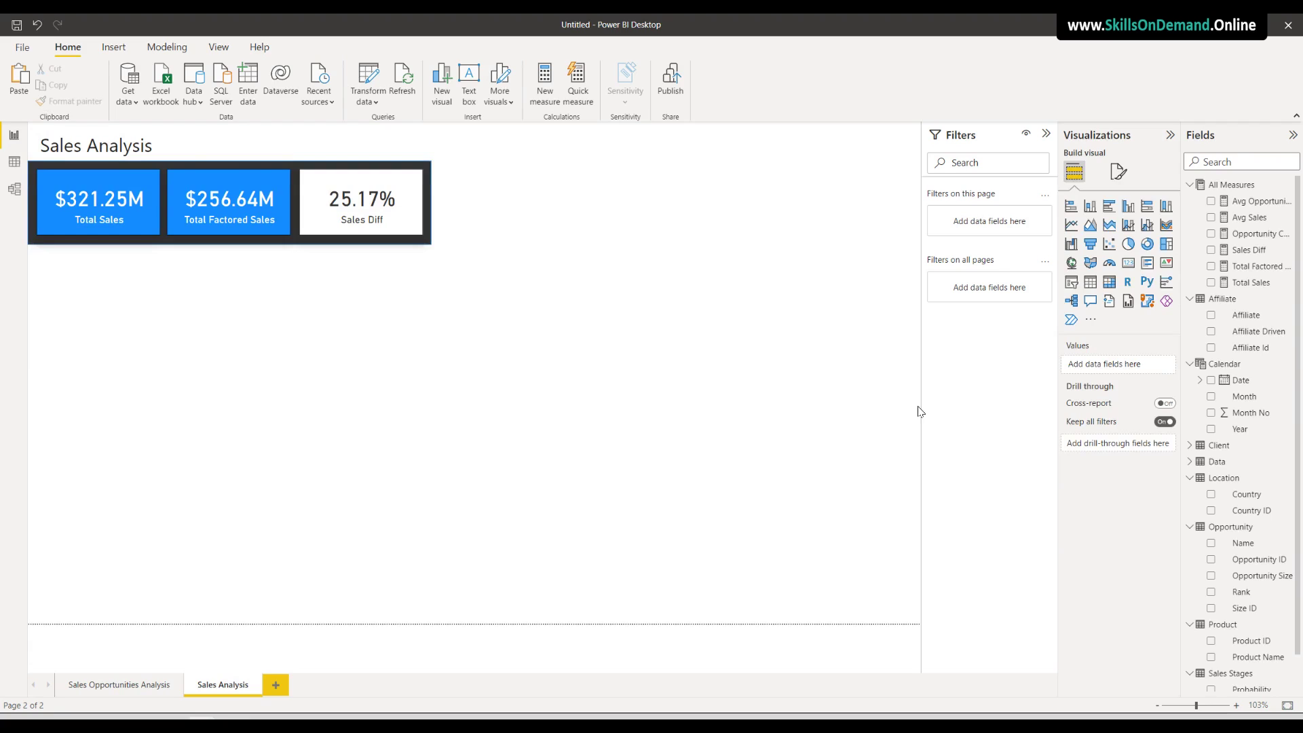
left_click(1128, 264)
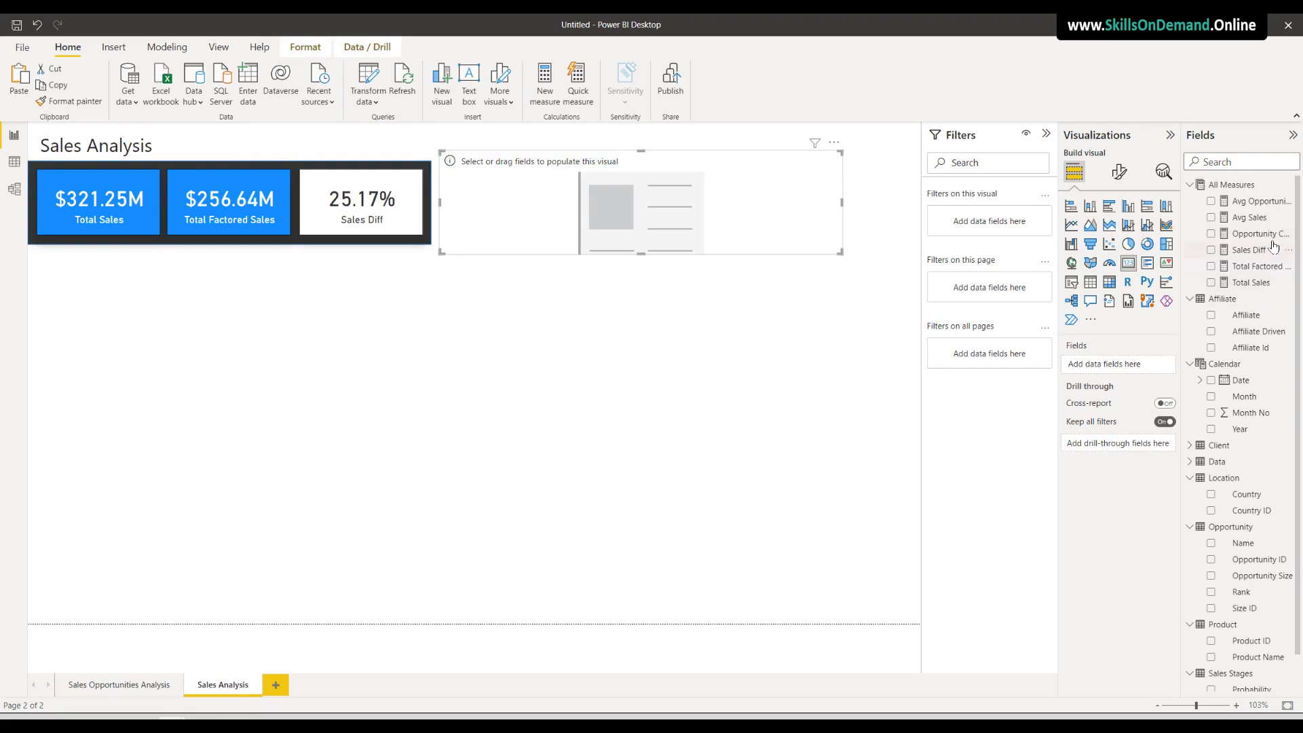
Put Avg Sales ($8.35K) into the new card and set its callout font size to 10
left_click_drag(1256, 219, 750, 233)
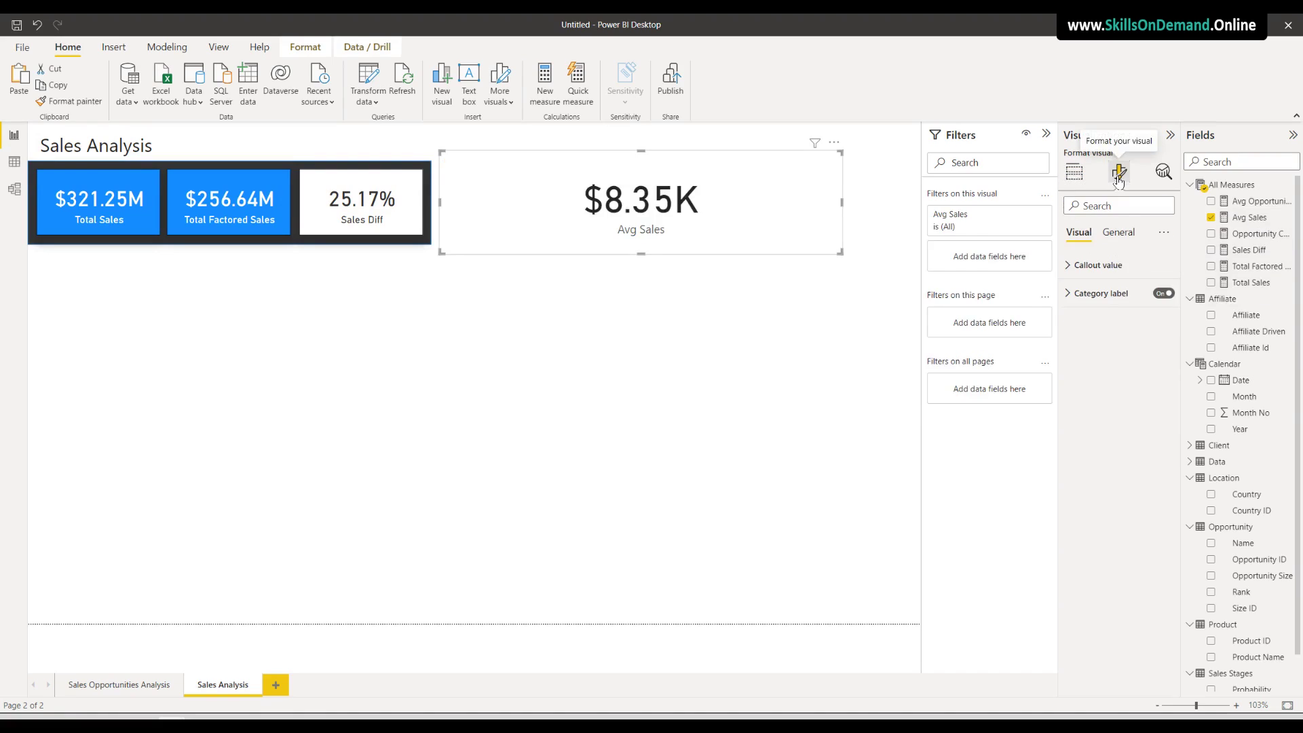
left_click(1100, 265)
double_click(1148, 307)
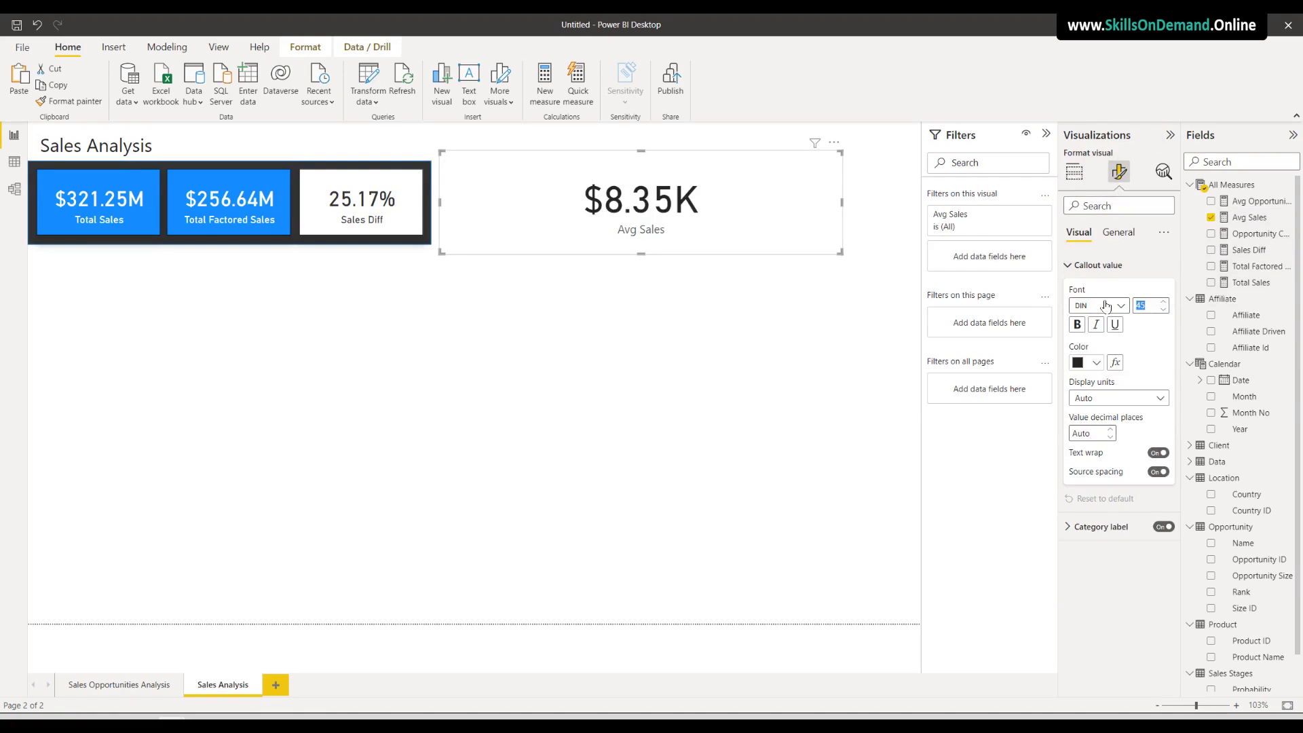
type("10")
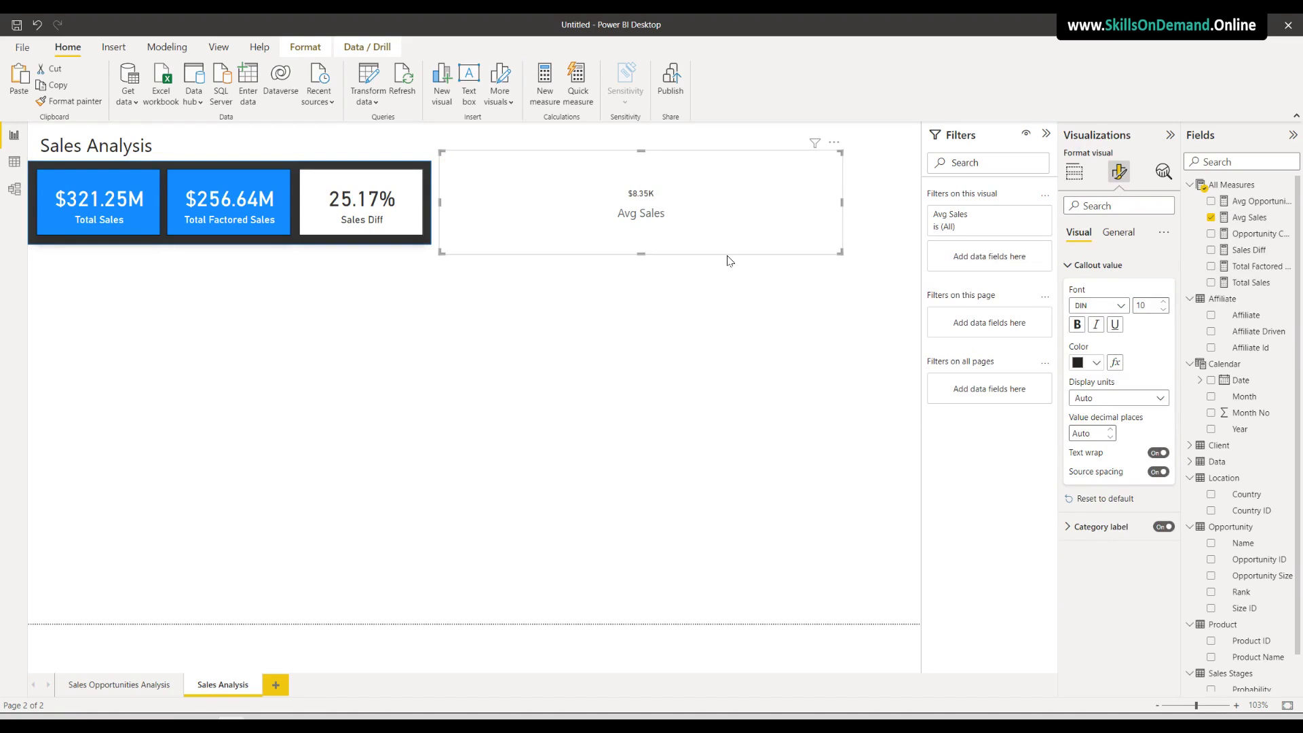
Set the Avg Sales card's background transparency to 100% and turn off its category label
left_click(1121, 239)
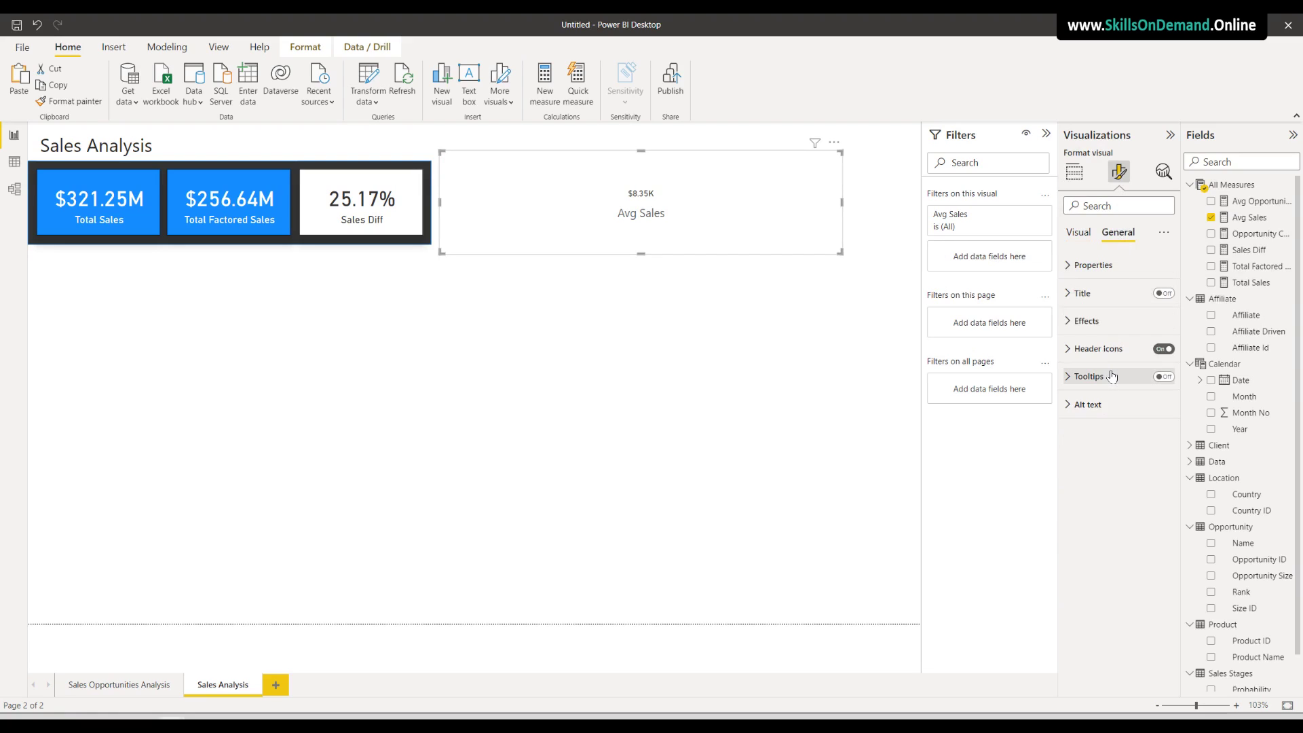
left_click(1079, 232)
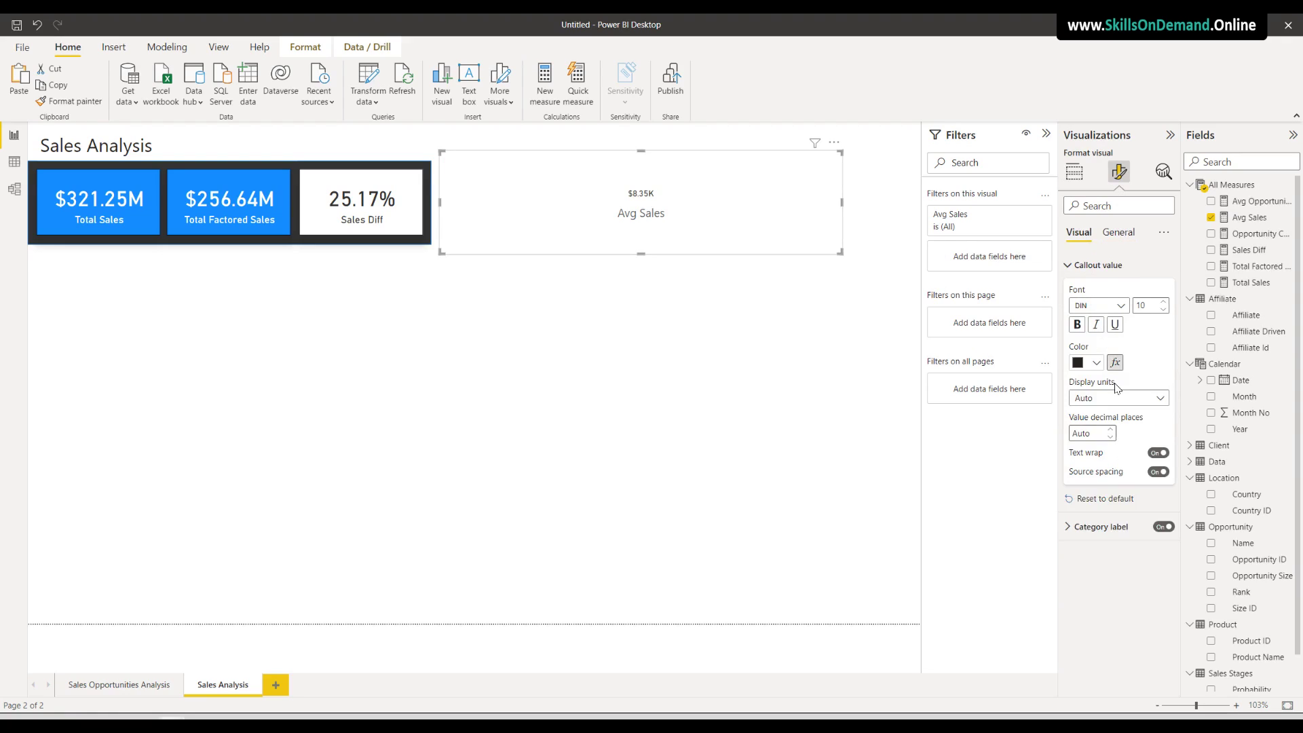
left_click(1114, 234)
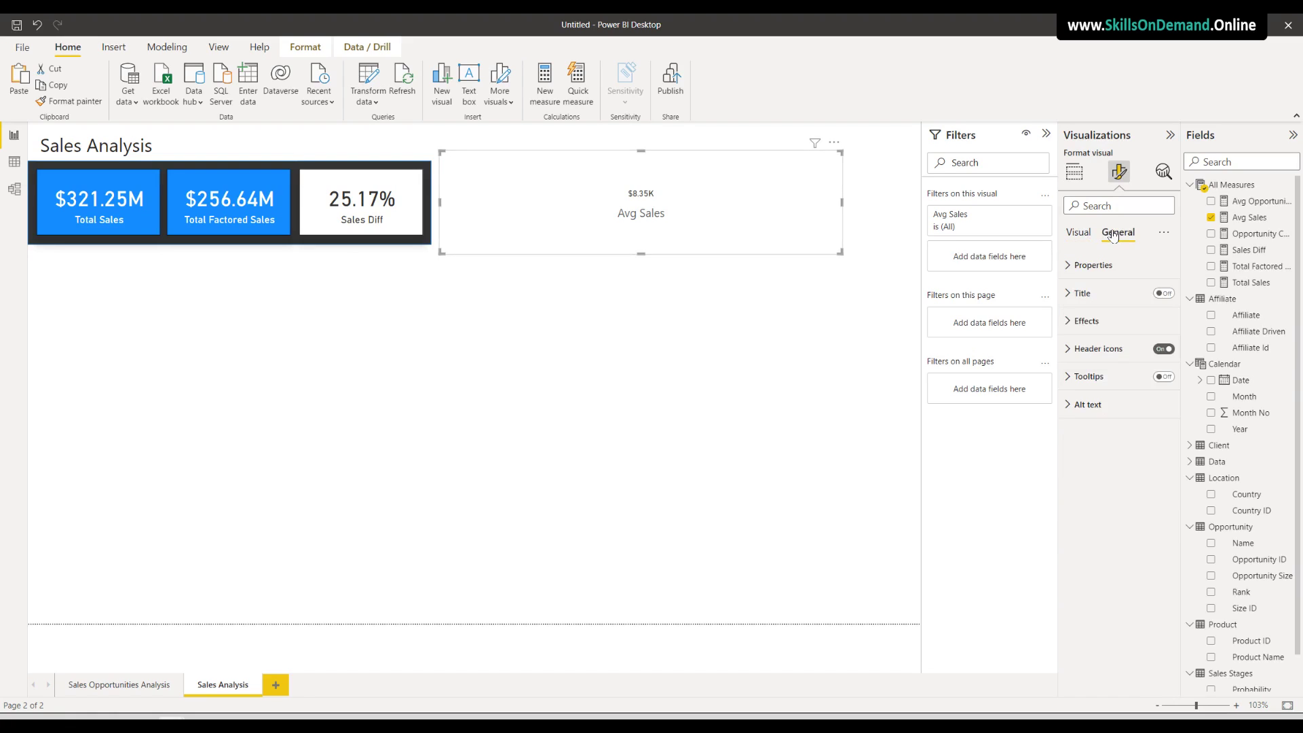
left_click(1085, 322)
left_click_drag(1113, 423, 1165, 423)
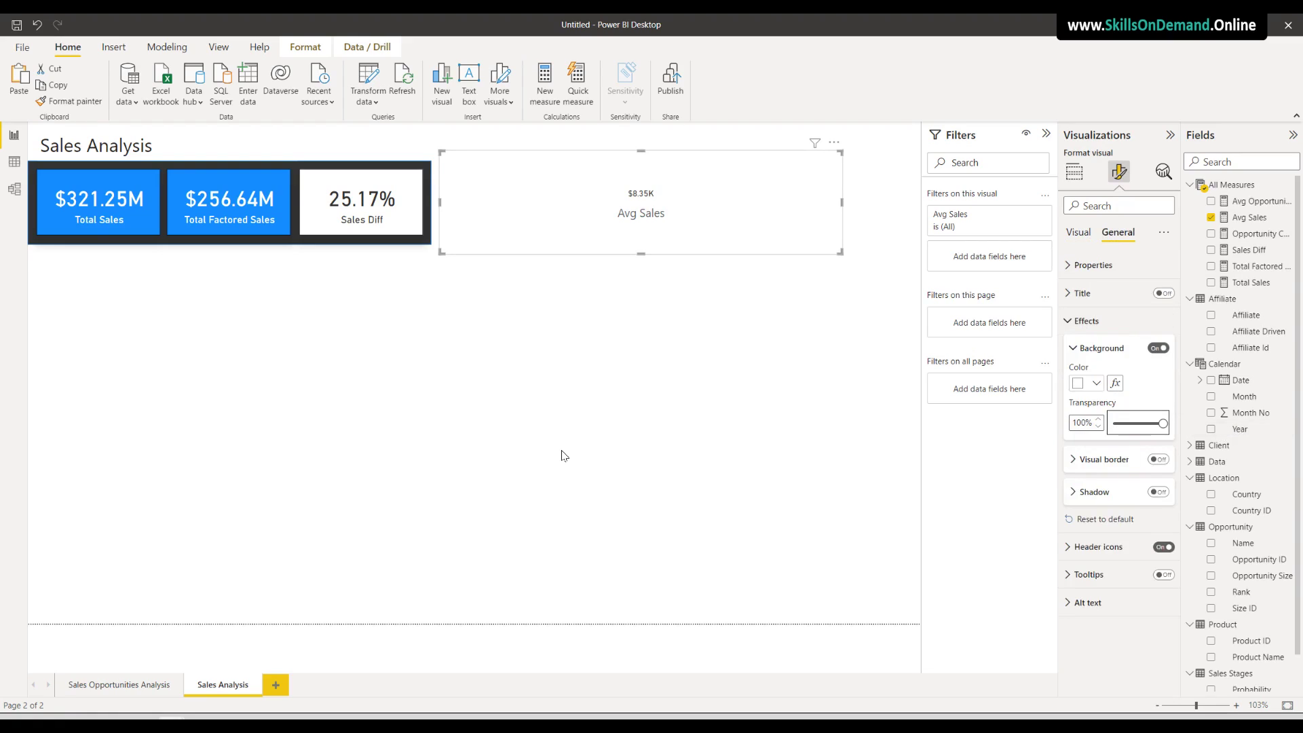
left_click(1076, 234)
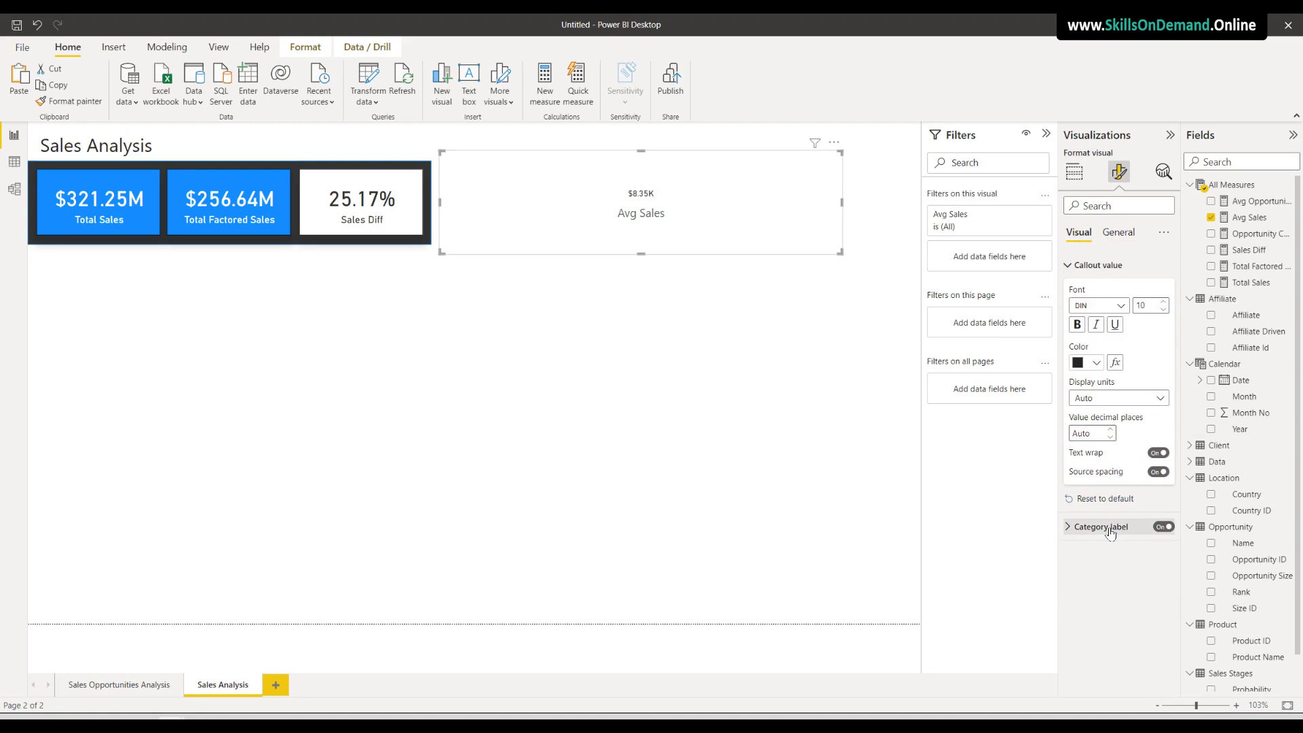
left_click(1163, 528)
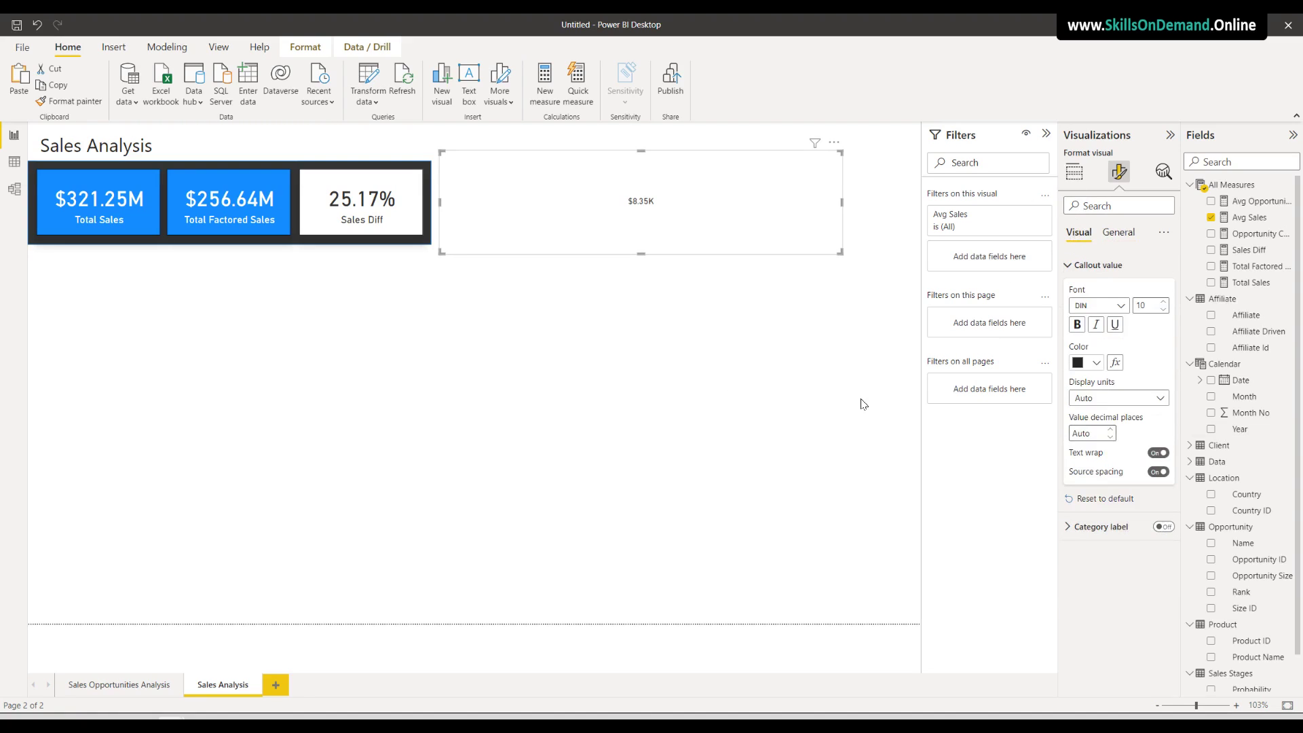
Move the $8.35K card lower, then place the dark rectangle below the KPI cards as a thin strip
left_click_drag(615, 166, 245, 260)
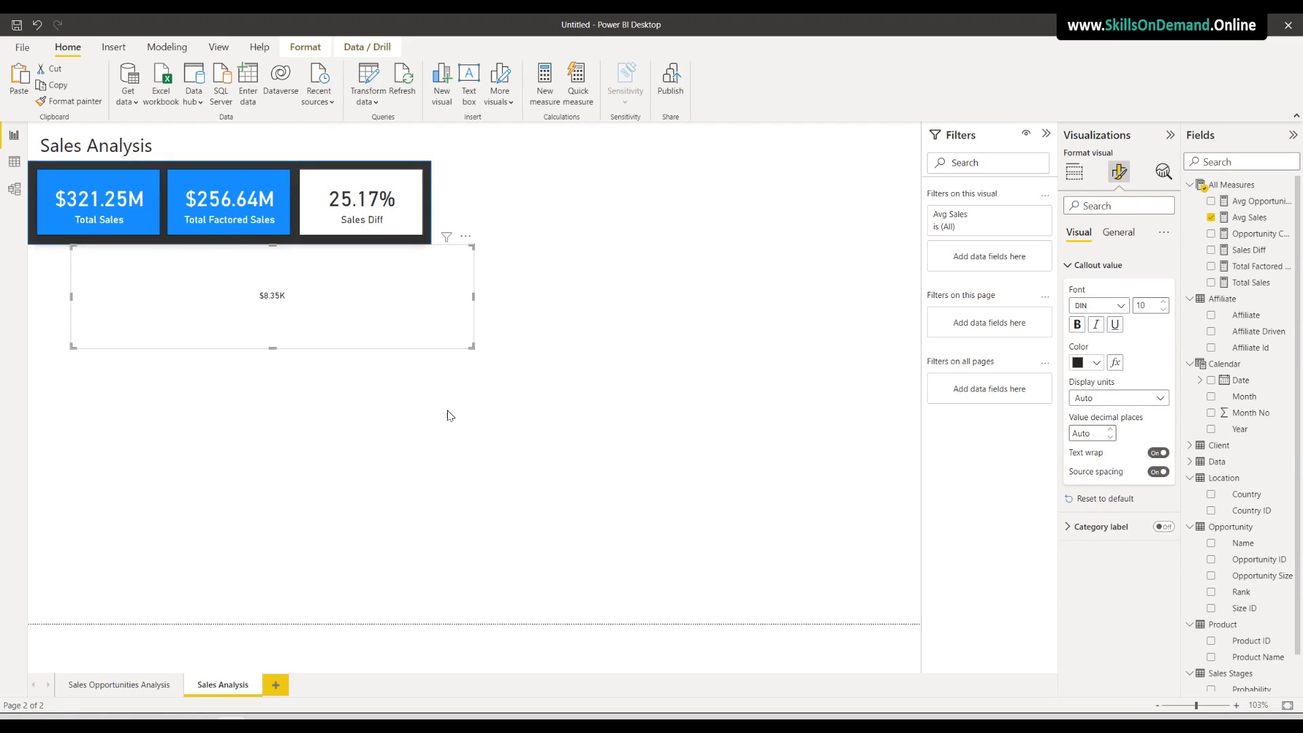
left_click_drag(174, 320, 217, 407)
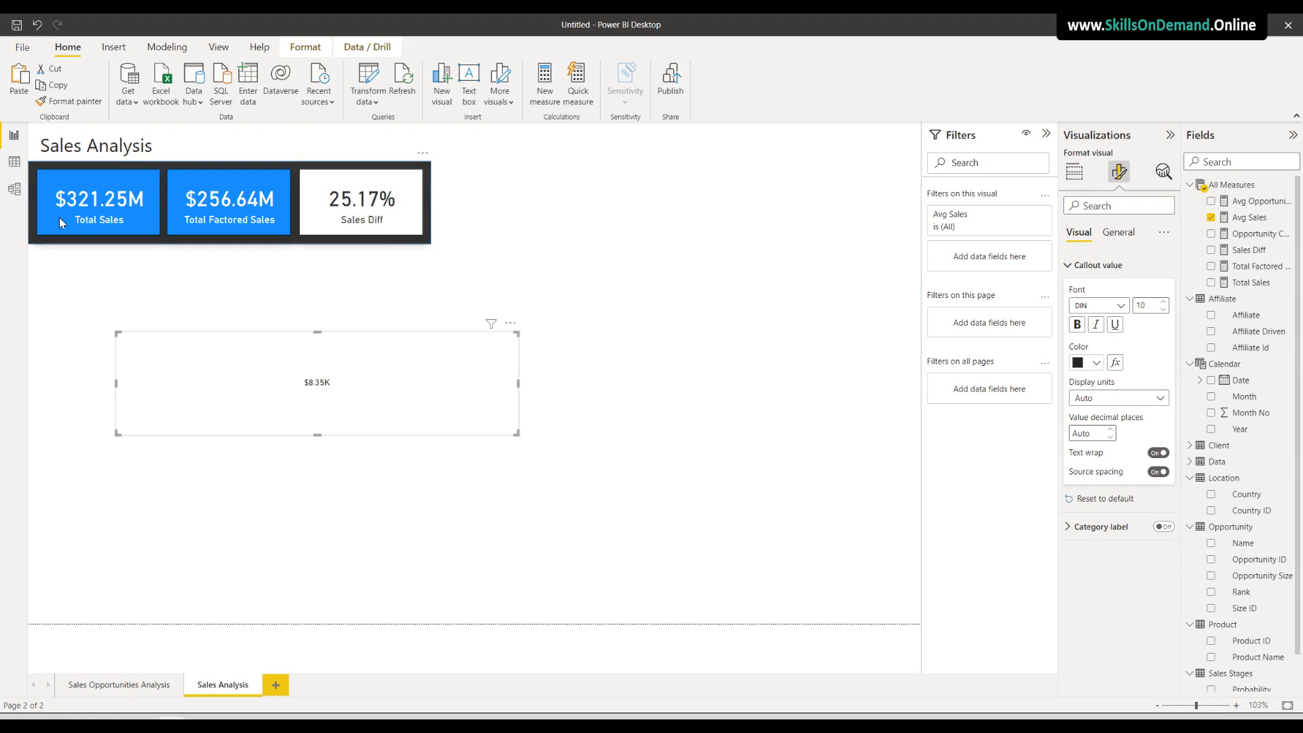
left_click(32, 244)
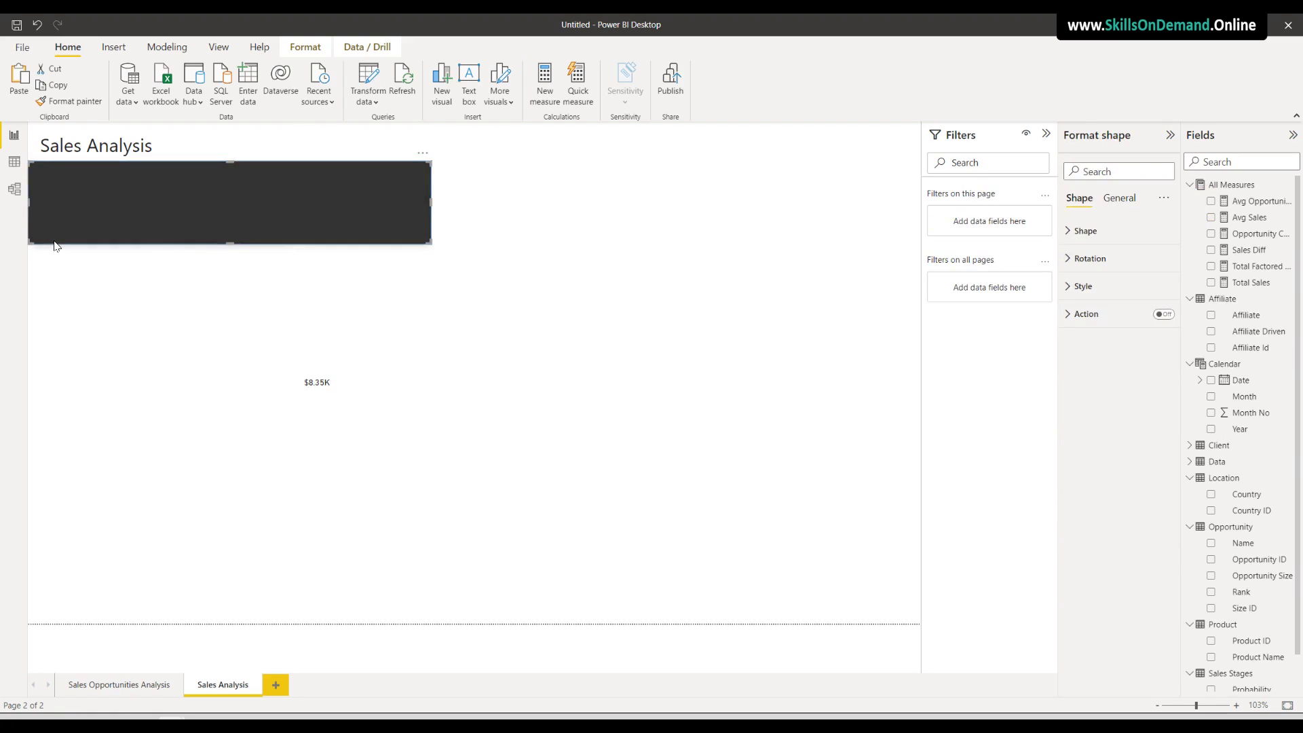
left_click_drag(82, 244, 79, 307)
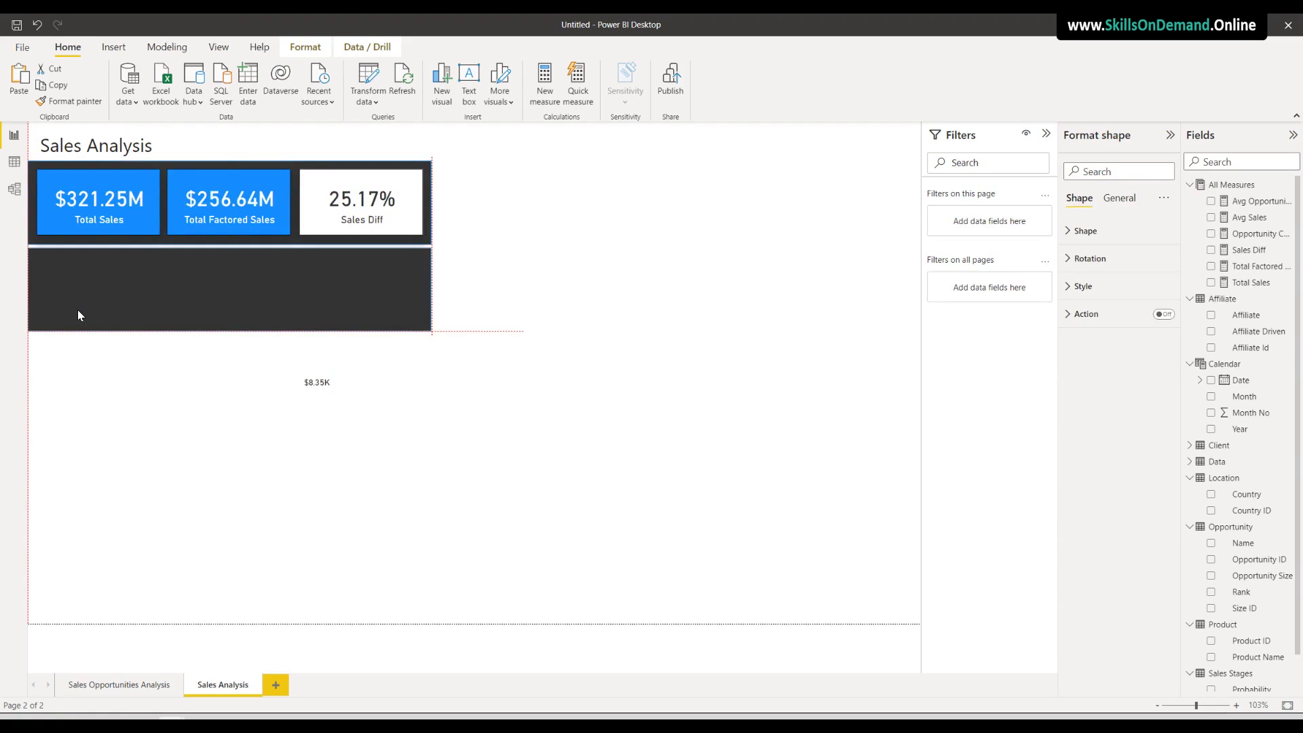
left_click_drag(77, 313, 75, 313)
key("Down")
key("Down")
key("Down")
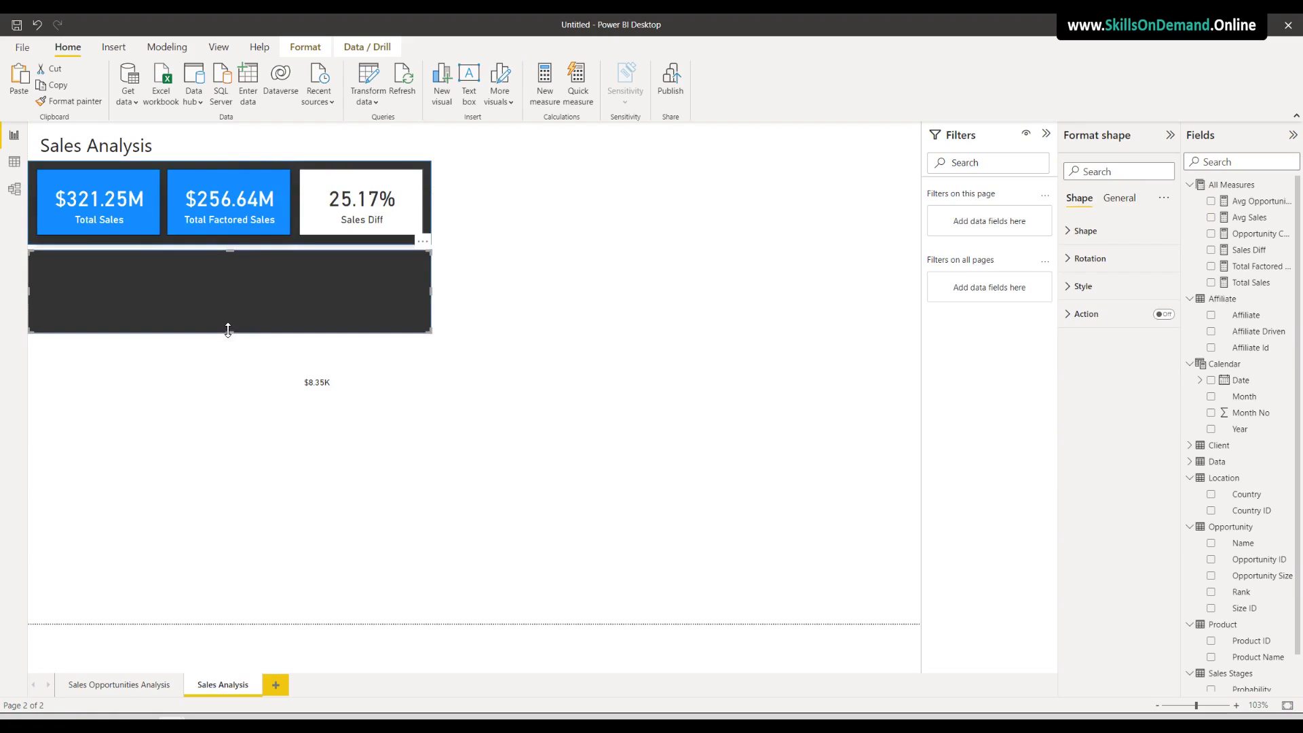
left_click_drag(230, 332, 236, 269)
Shrink the $8.35K card's height and width and move it onto the dark strip
left_click(307, 408)
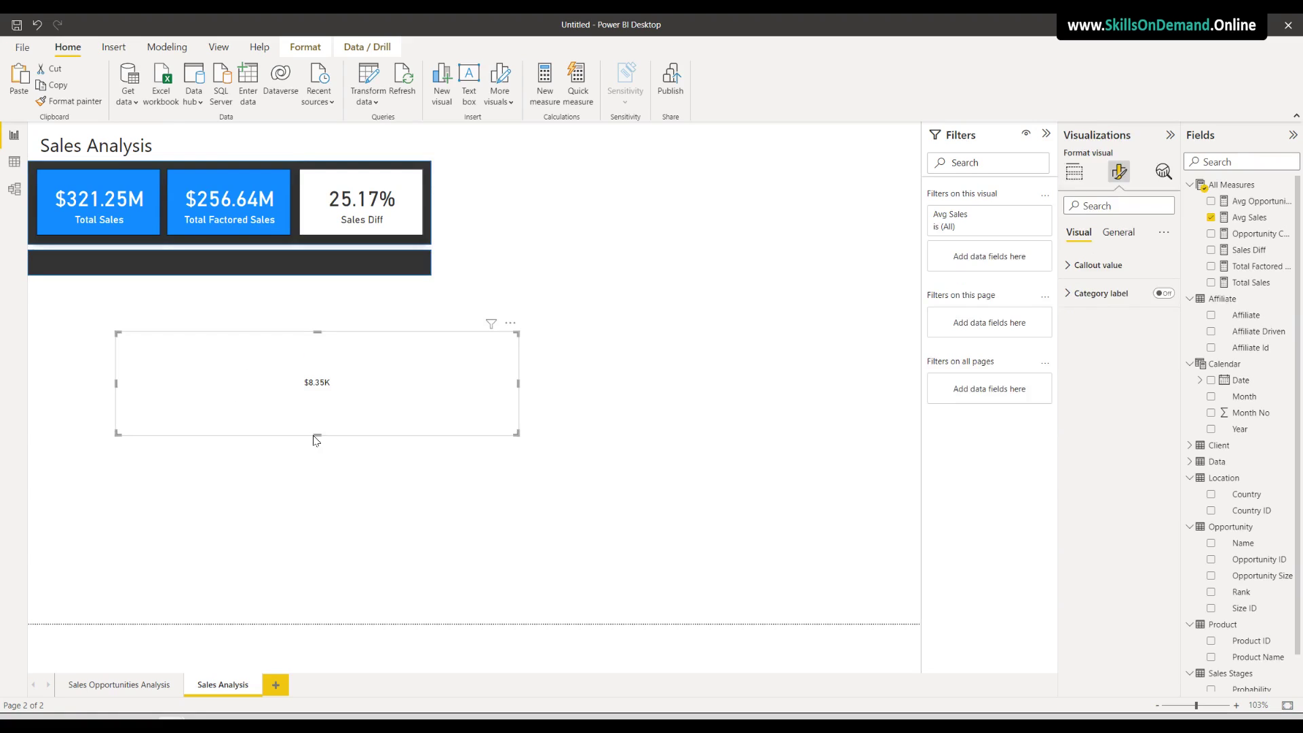
left_click_drag(317, 436, 330, 356)
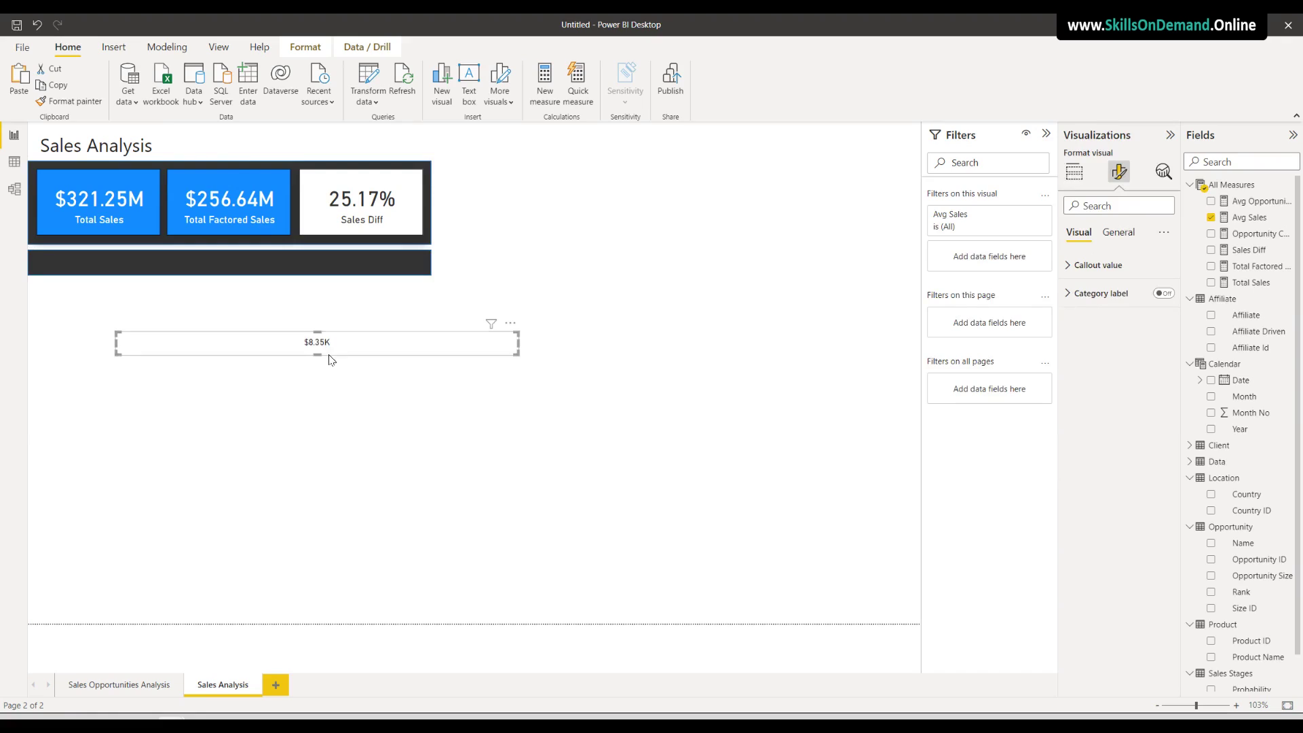
left_click_drag(117, 345, 495, 348)
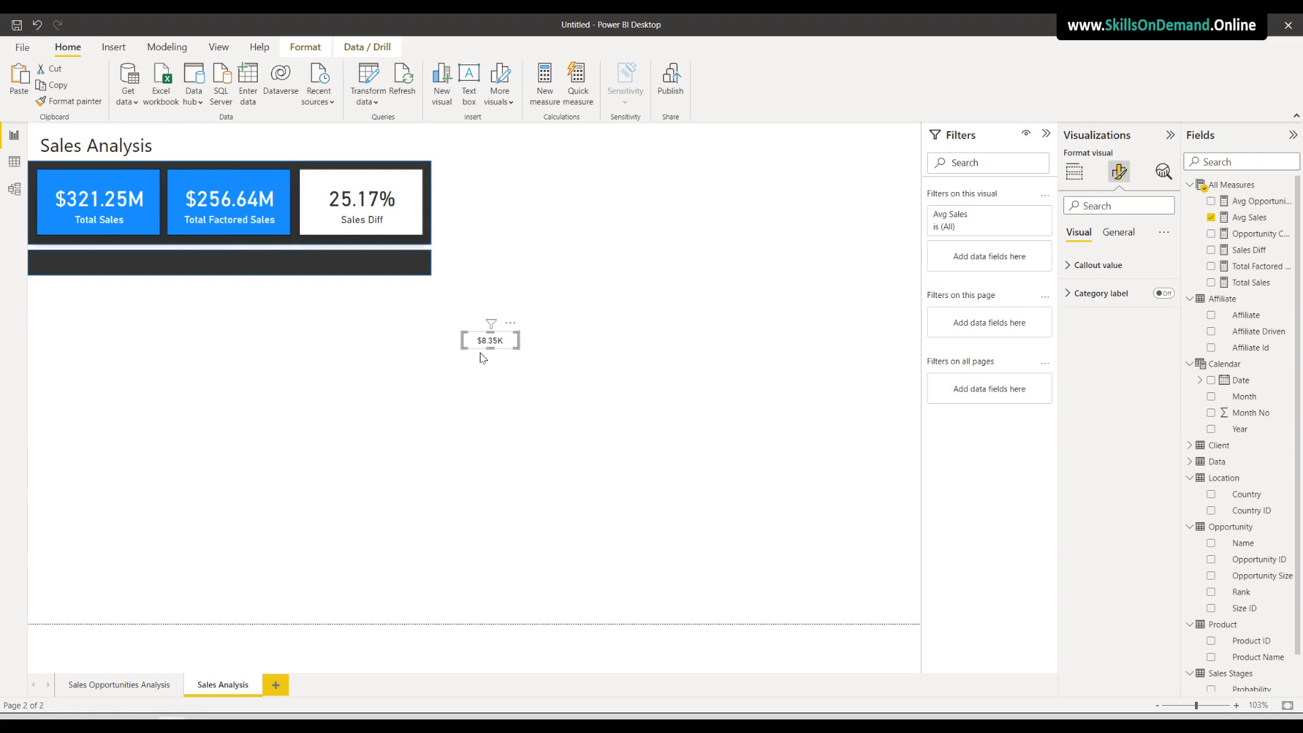
left_click_drag(480, 353, 137, 277)
Set the card's callout value color to White
left_click(1106, 265)
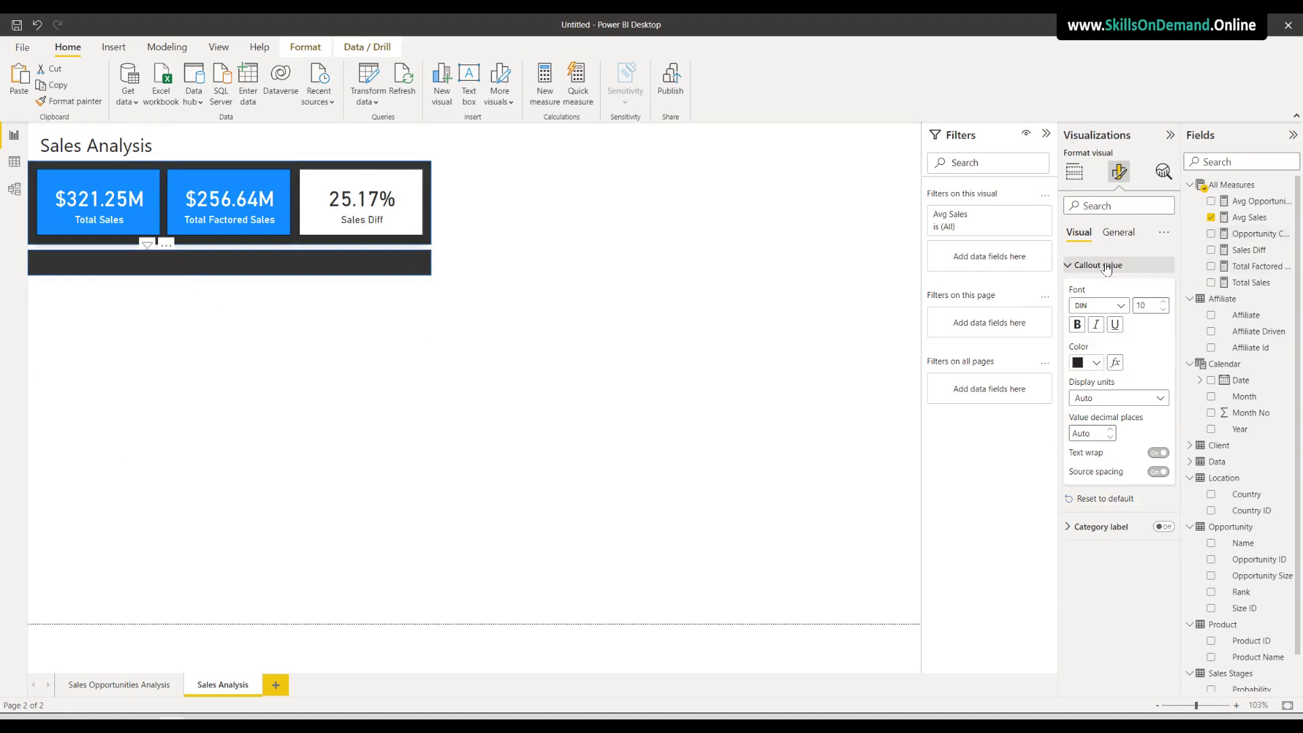
left_click(1097, 363)
left_click(1087, 409)
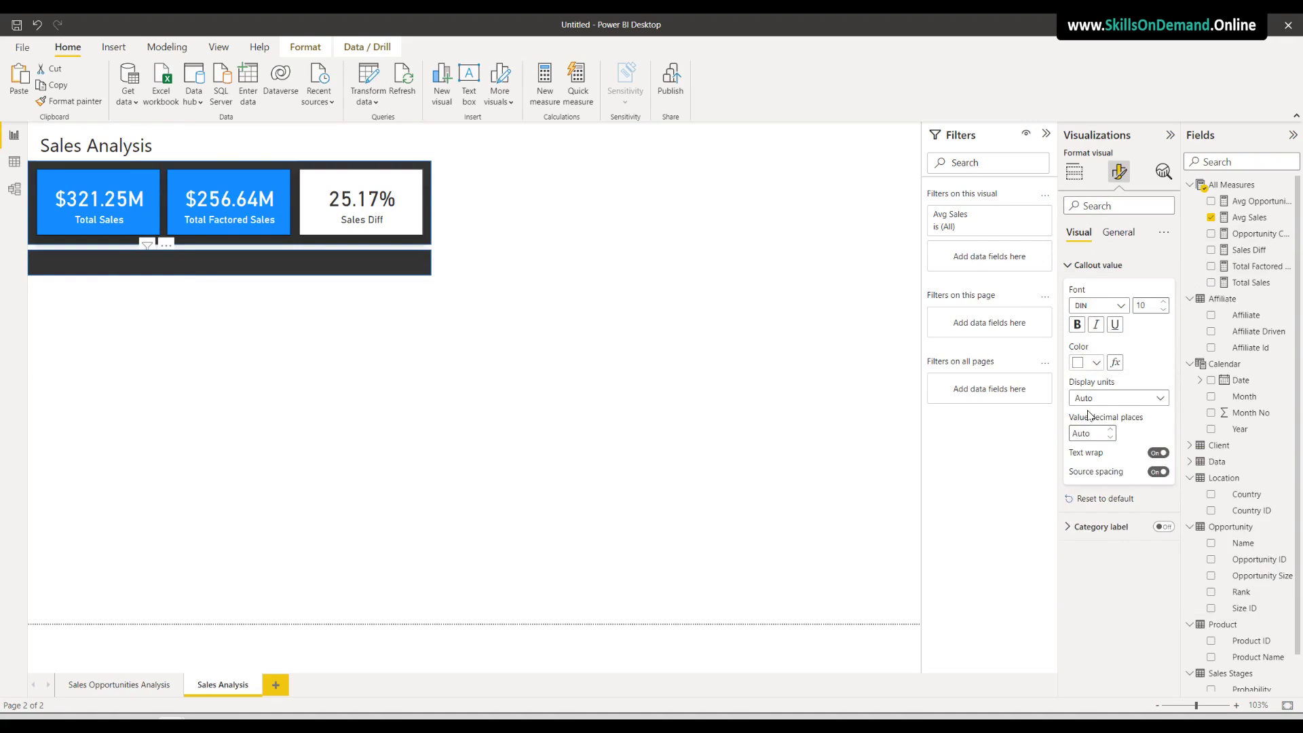
Send the dark strip shape backward so it sits behind the Avg Sales card
left_click(119, 361)
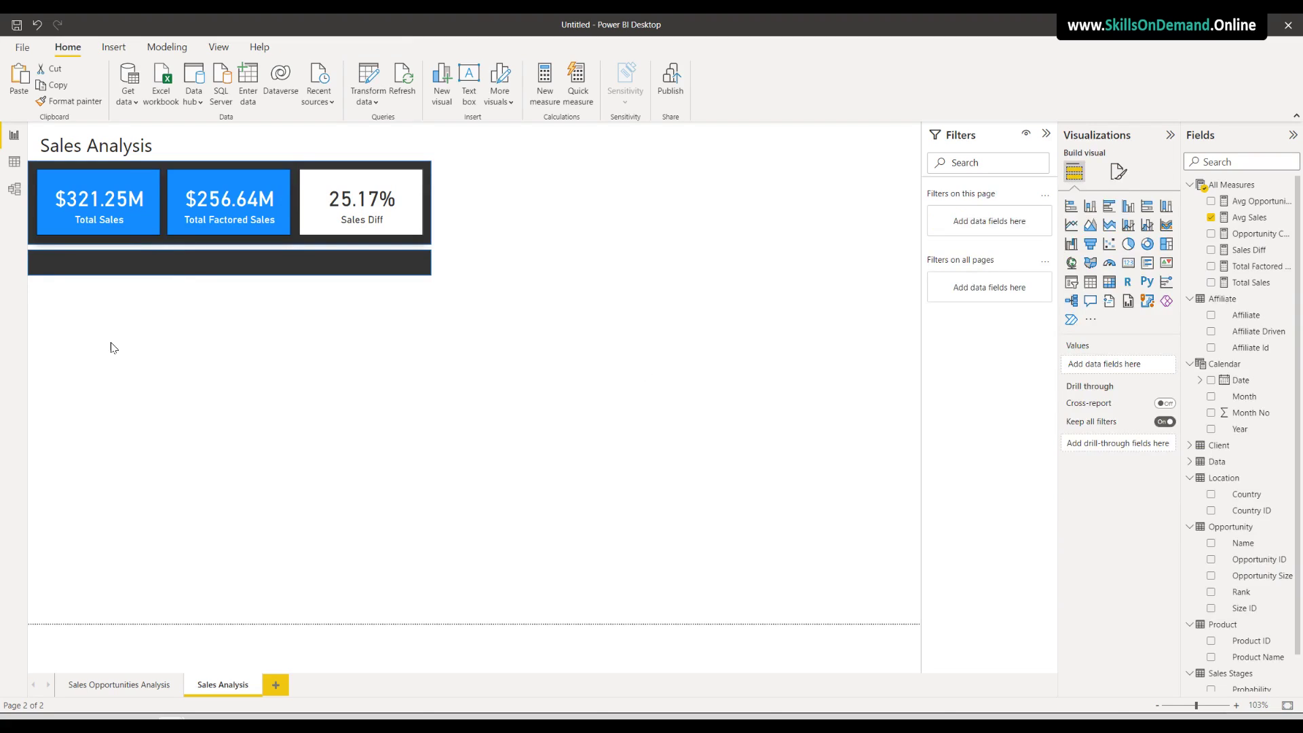
left_click(142, 262)
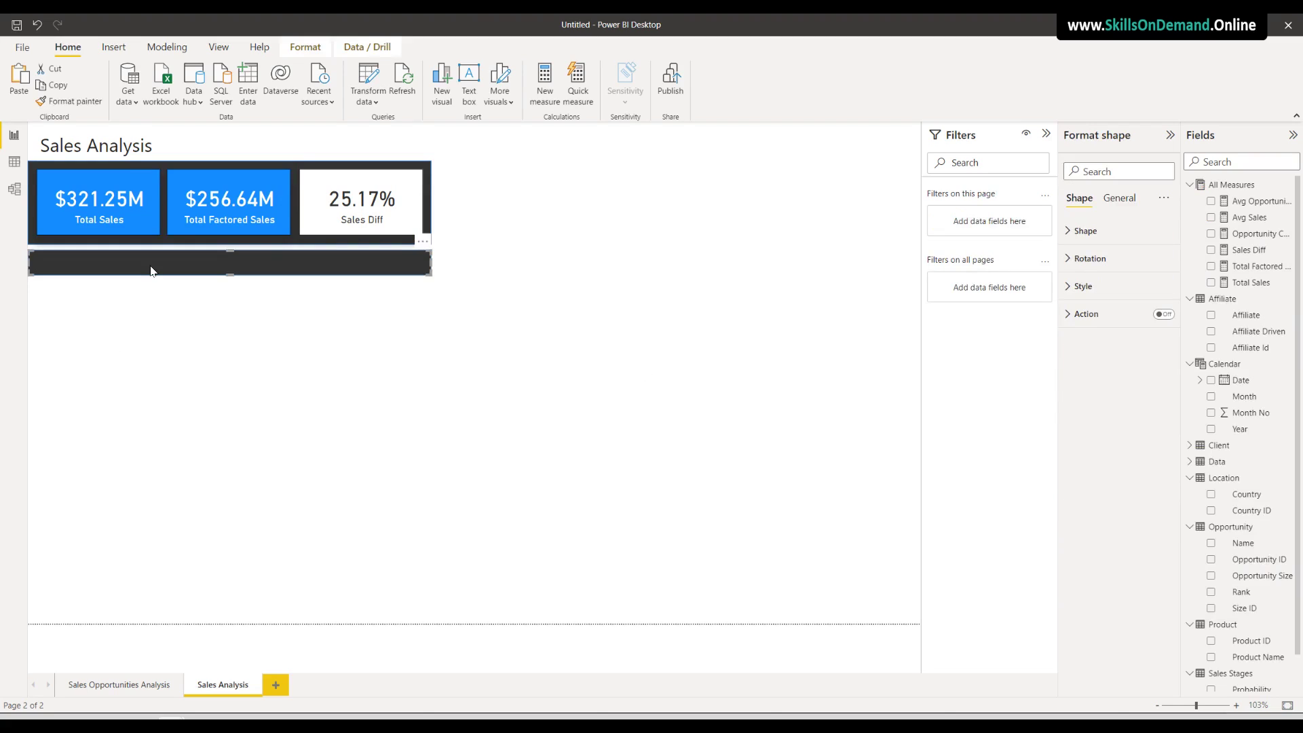
left_click(303, 47)
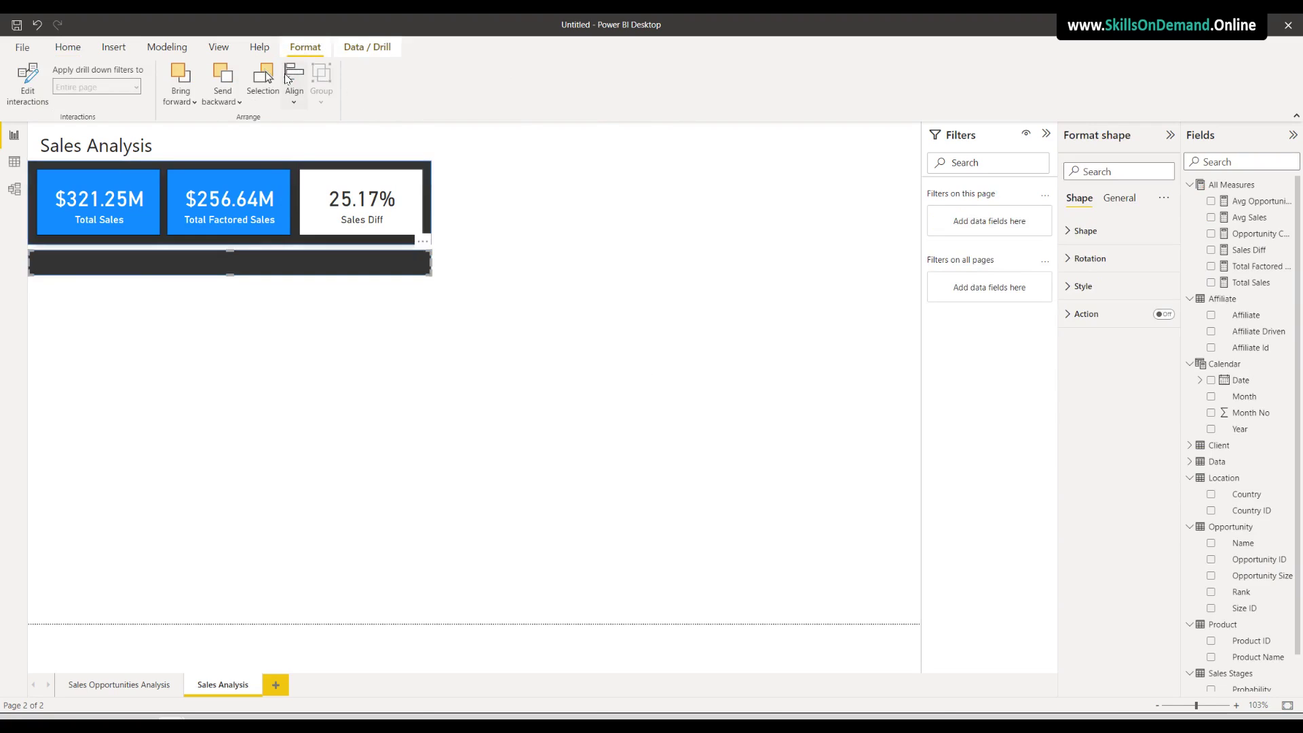
left_click(226, 76)
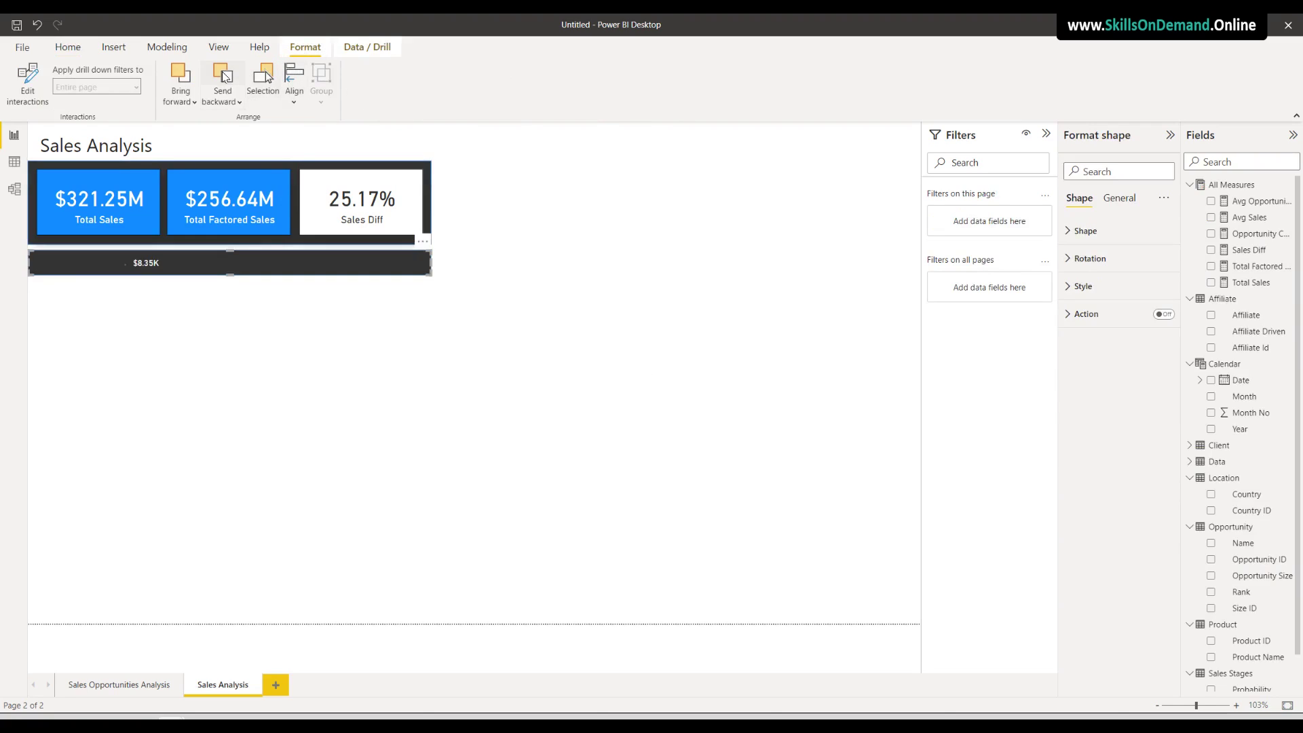
left_click(190, 385)
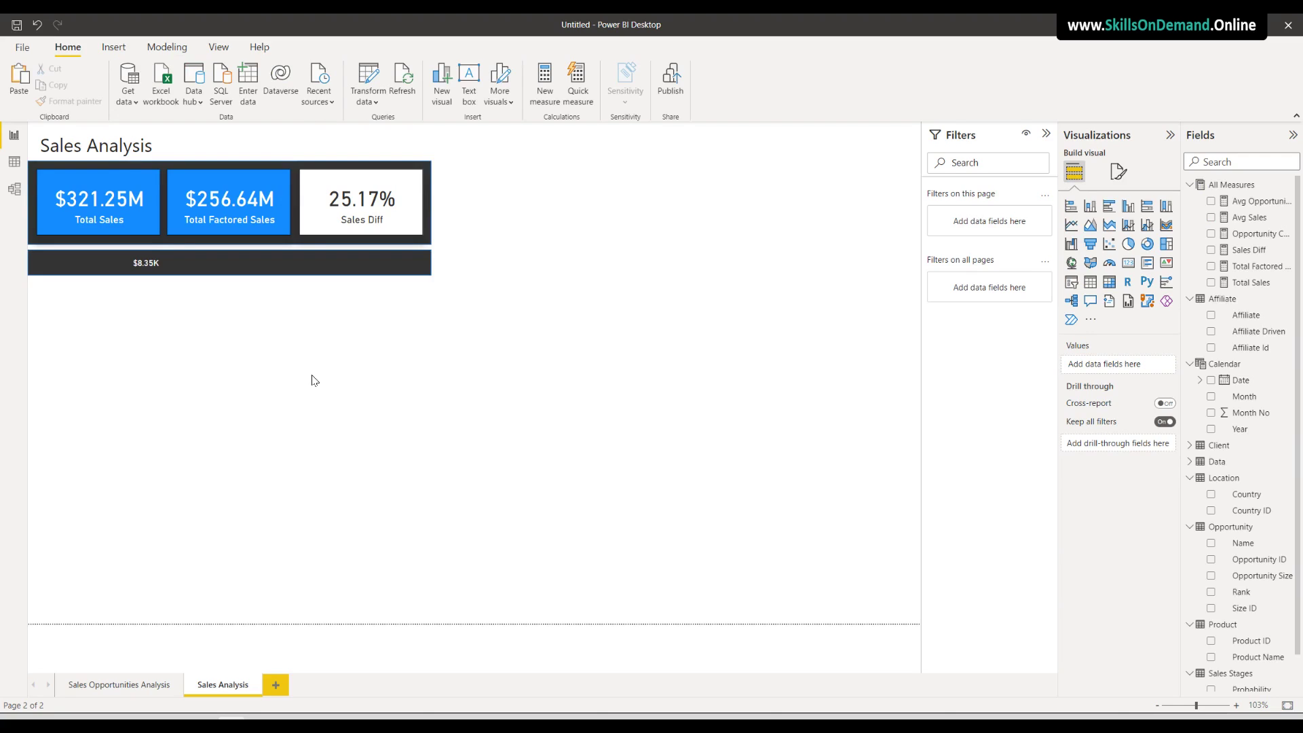
Insert a text box reading 'Avg Sales :' in white bold text
left_click(114, 47)
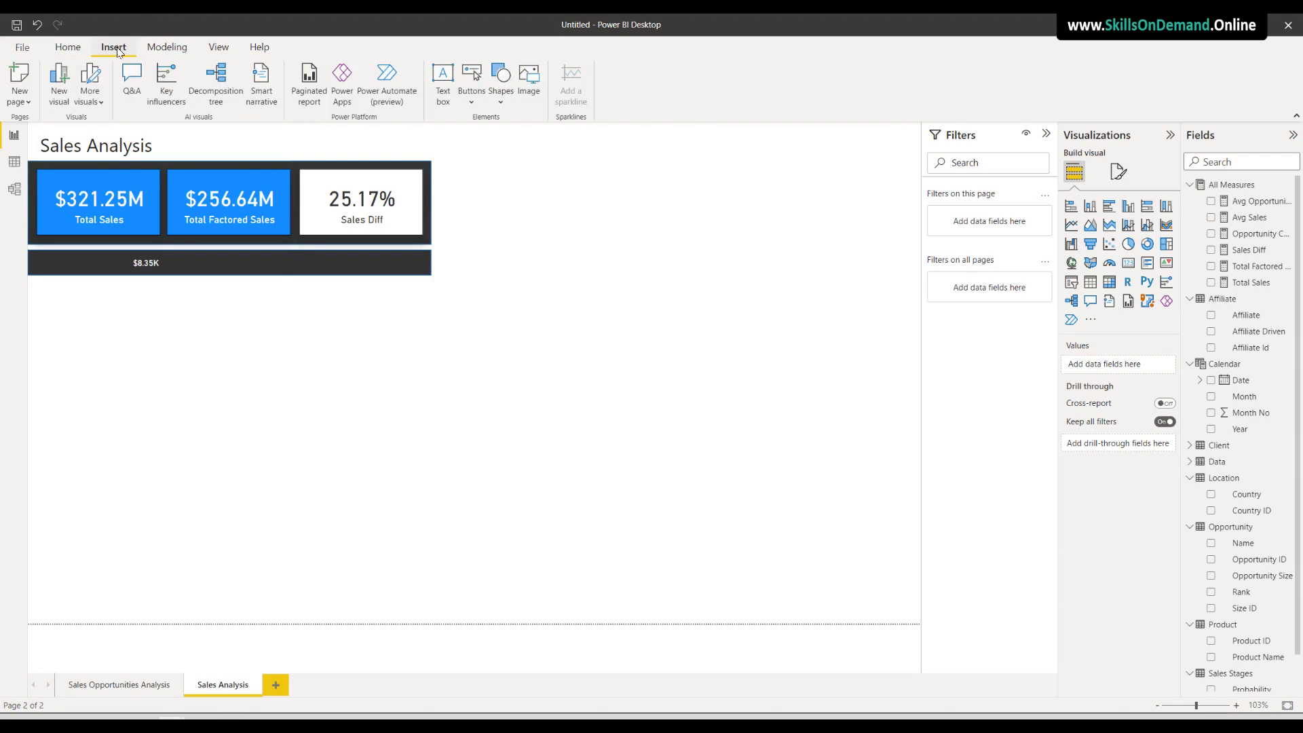
left_click(443, 78)
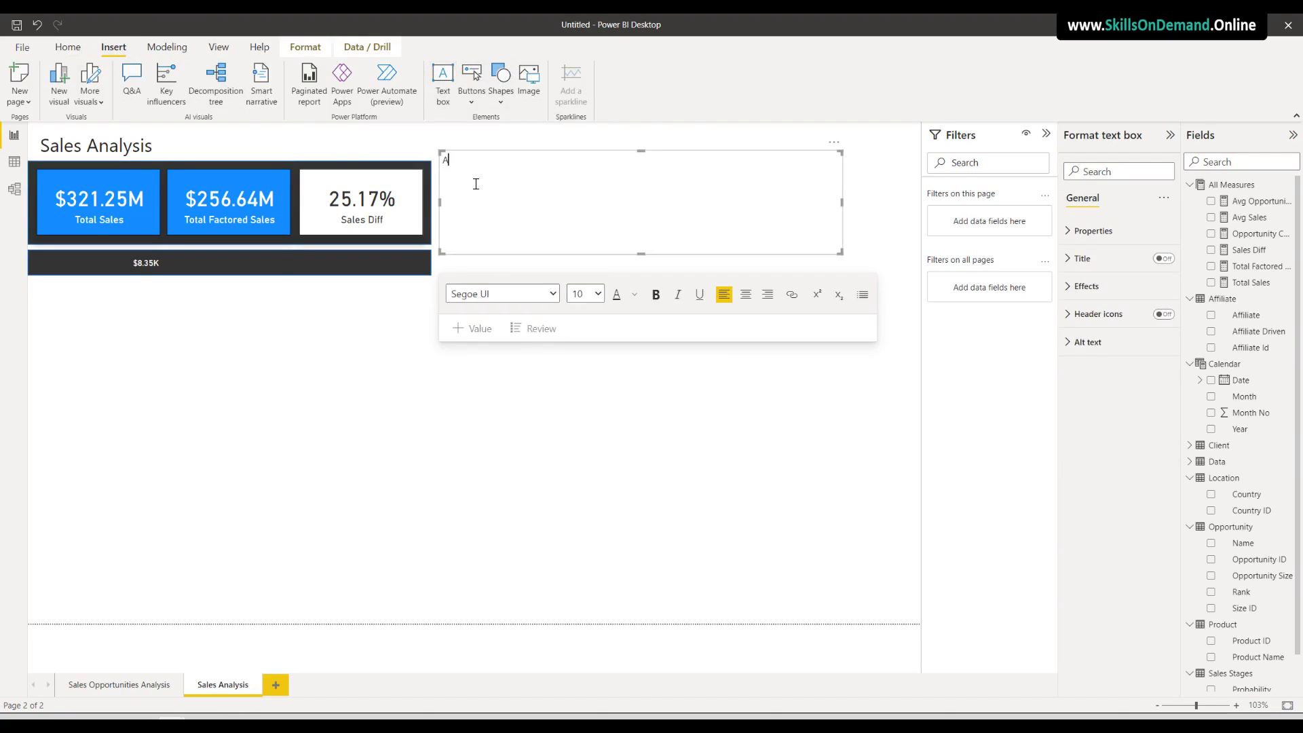
type("Avg Sales :")
triple_click(443, 163)
key("ctrl+c")
left_click(634, 294)
left_click(648, 341)
left_click(656, 296)
left_click(559, 263)
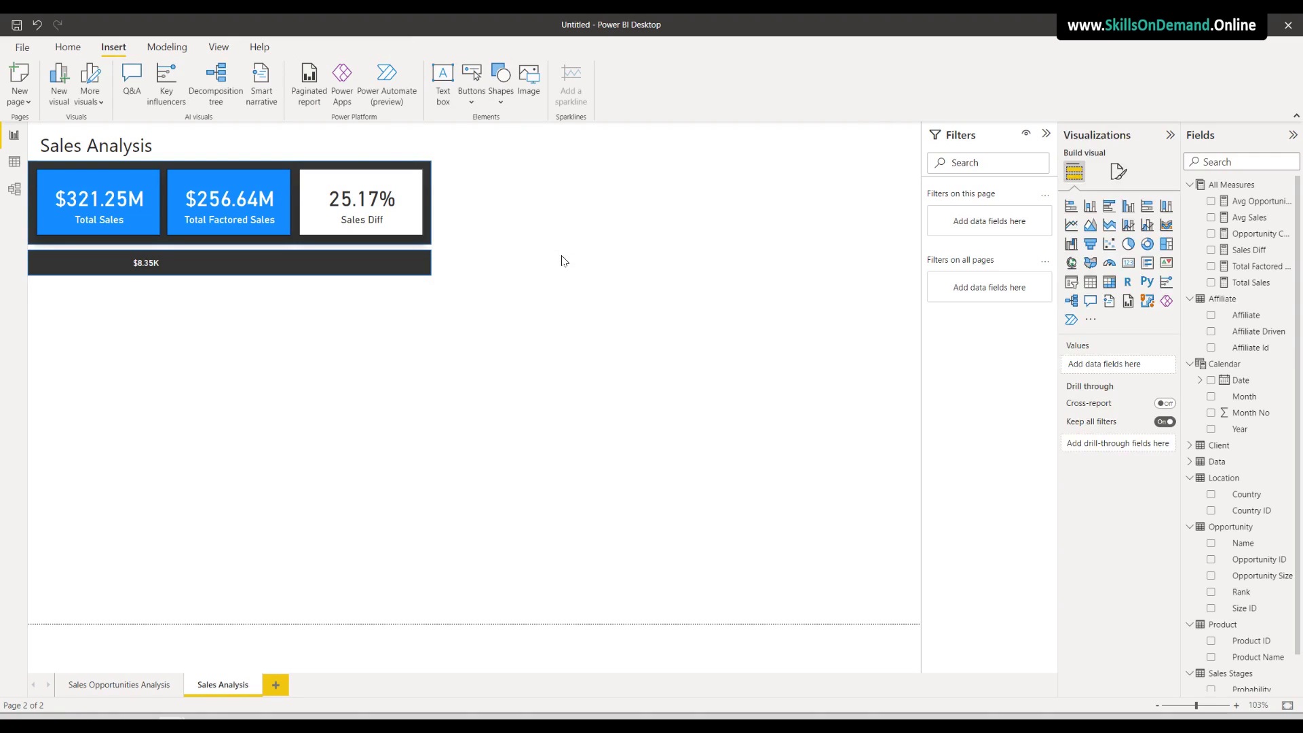
Move the 'Avg Sales :' text box onto the dark strip and shrink it to fit
left_click(562, 246)
left_click_drag(561, 259, 158, 360)
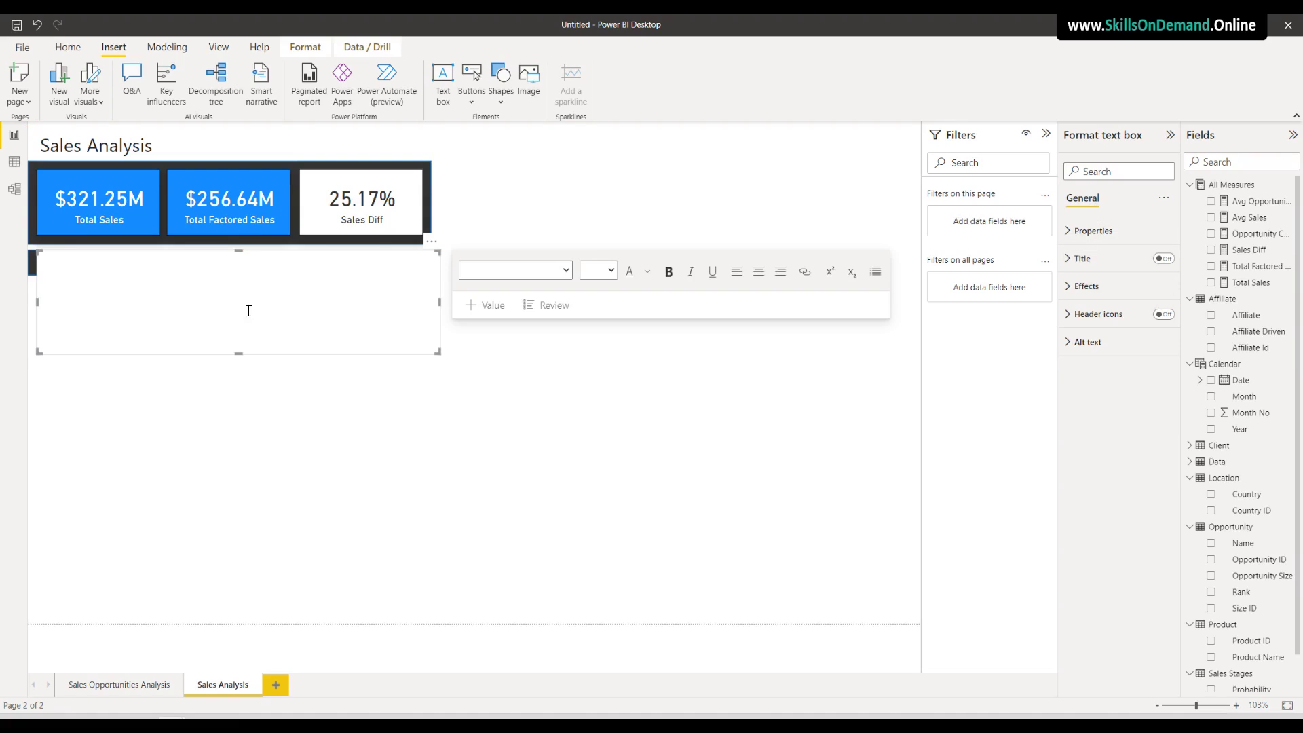
left_click(243, 280)
key("ctrl+v")
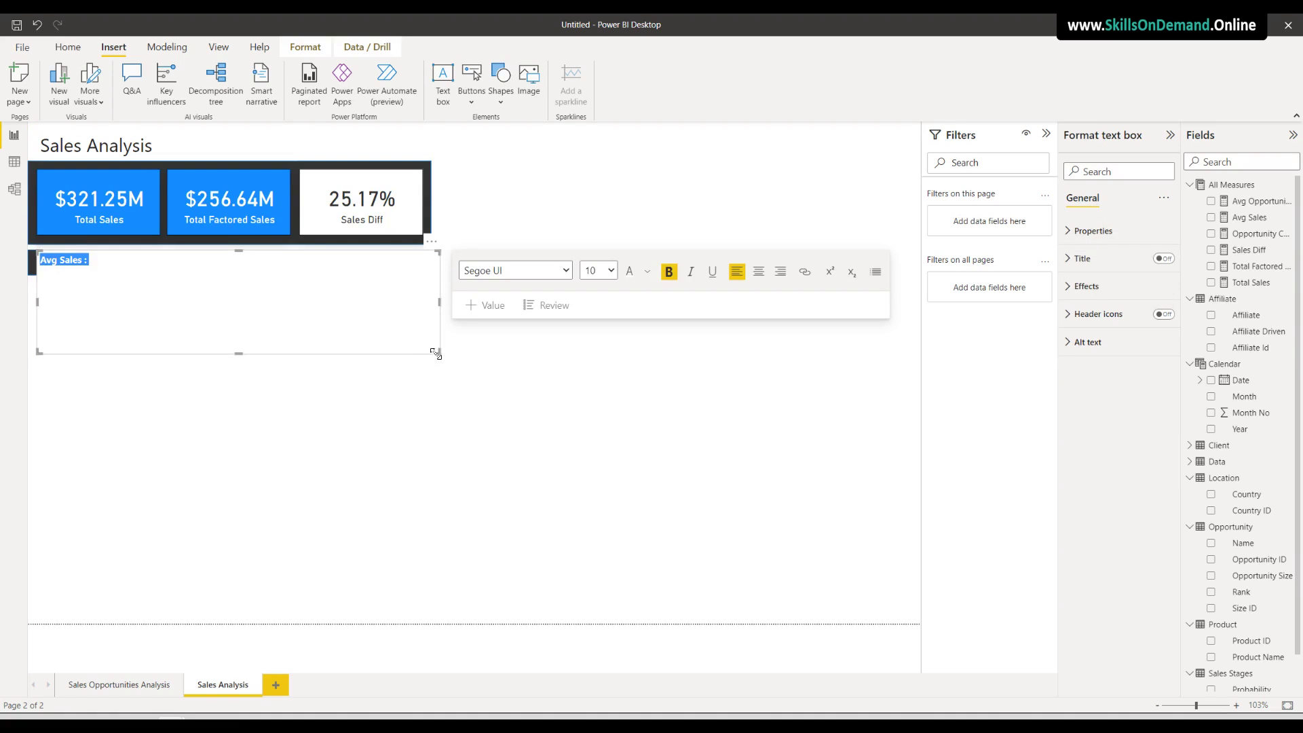
left_click_drag(438, 352, 117, 273)
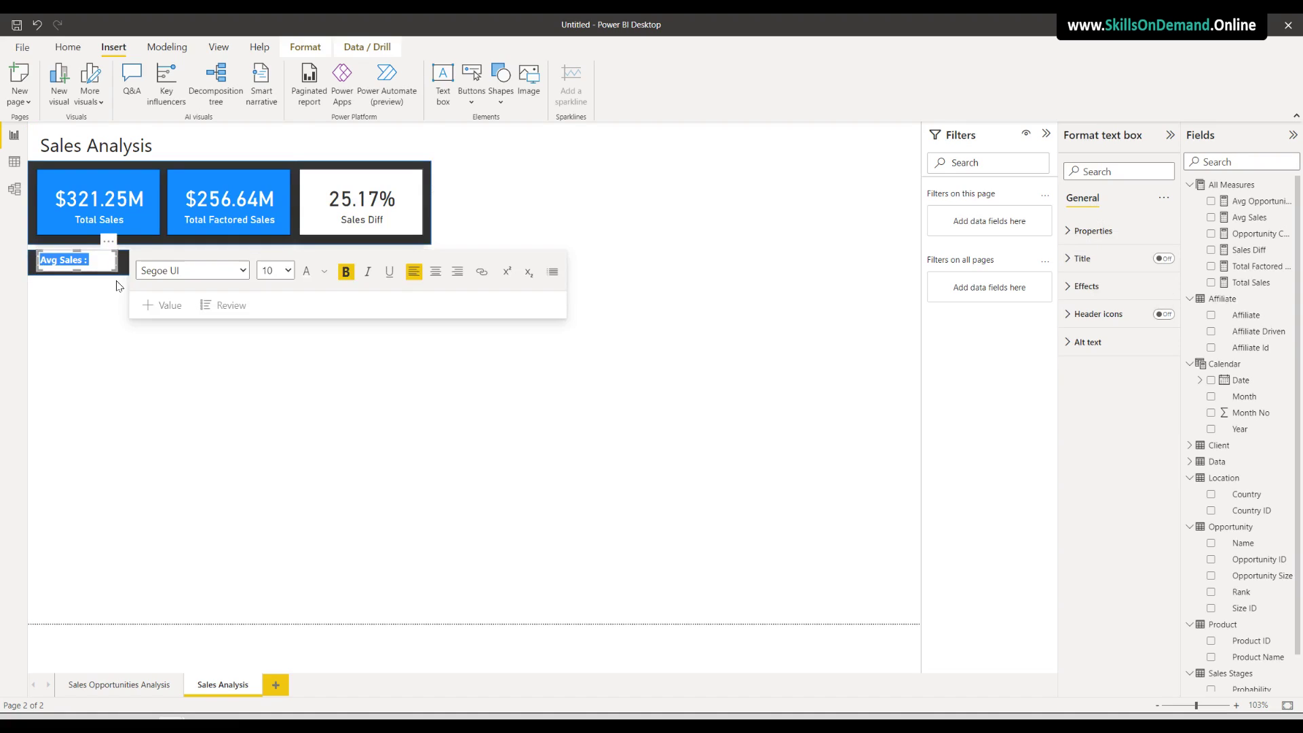
Set the text box's background transparency to 100% and nudge it into place
left_click(1112, 290)
left_click_drag(1112, 388, 1216, 401)
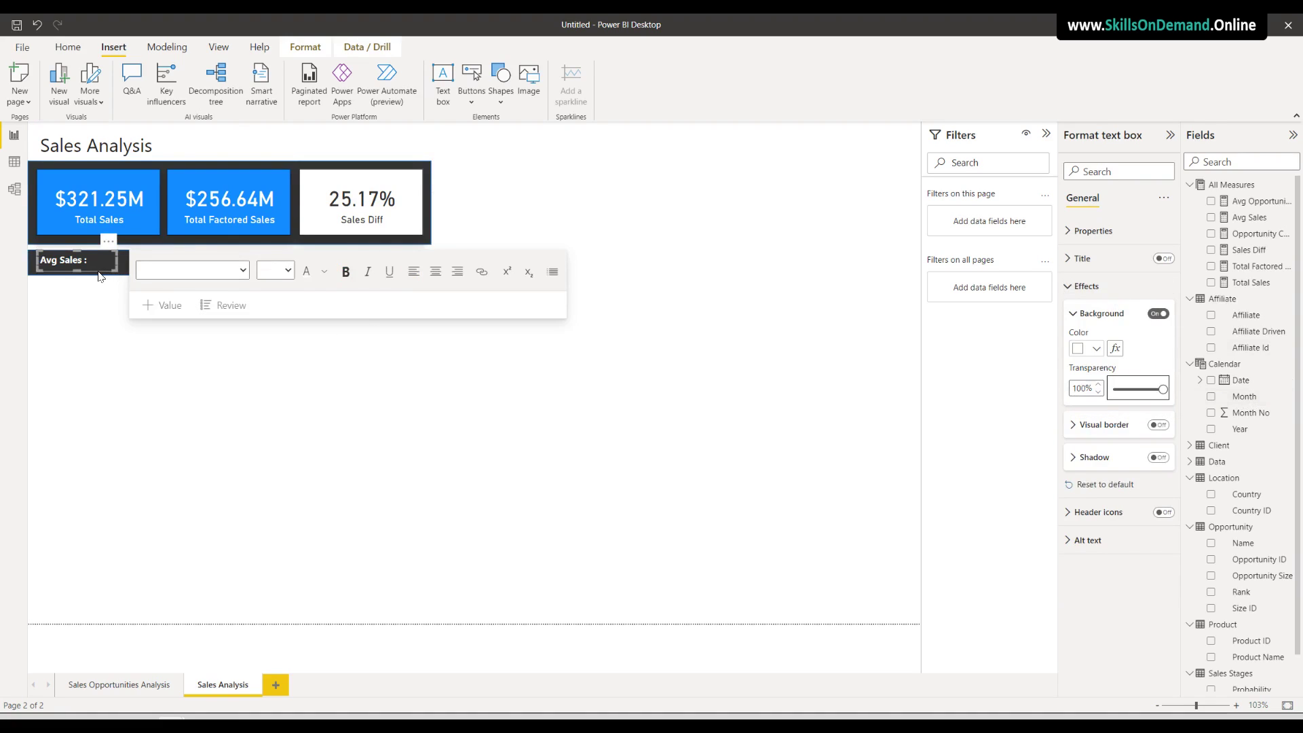
left_click_drag(102, 276, 100, 278)
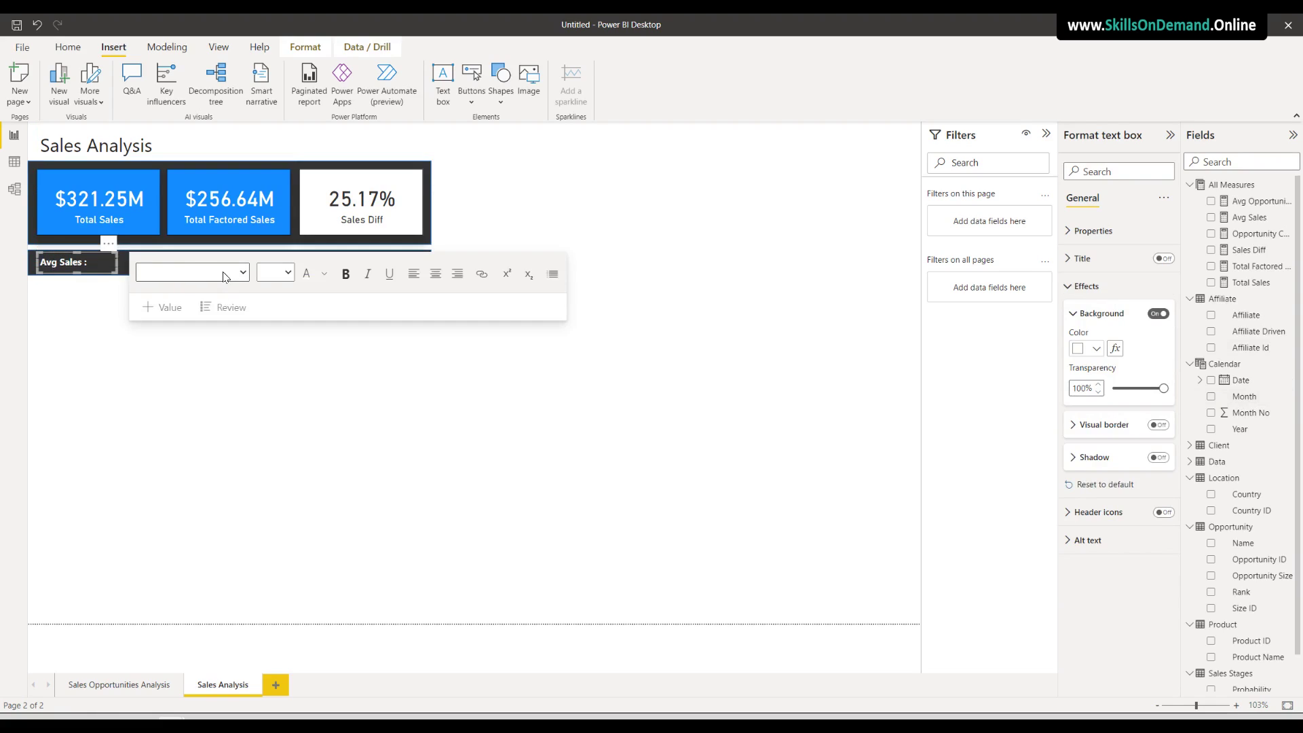
left_click(150, 267)
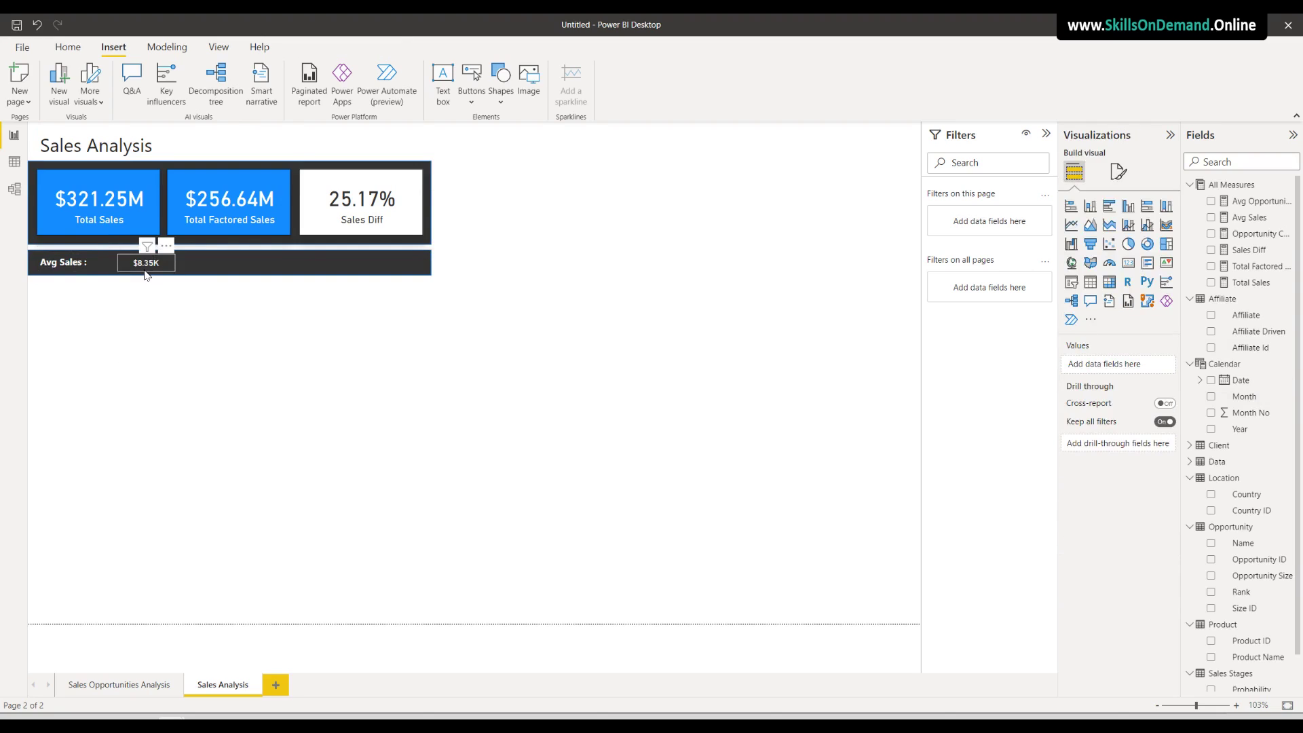
Make the $8.35K card's callout value bold at font size 12
left_click(94, 267)
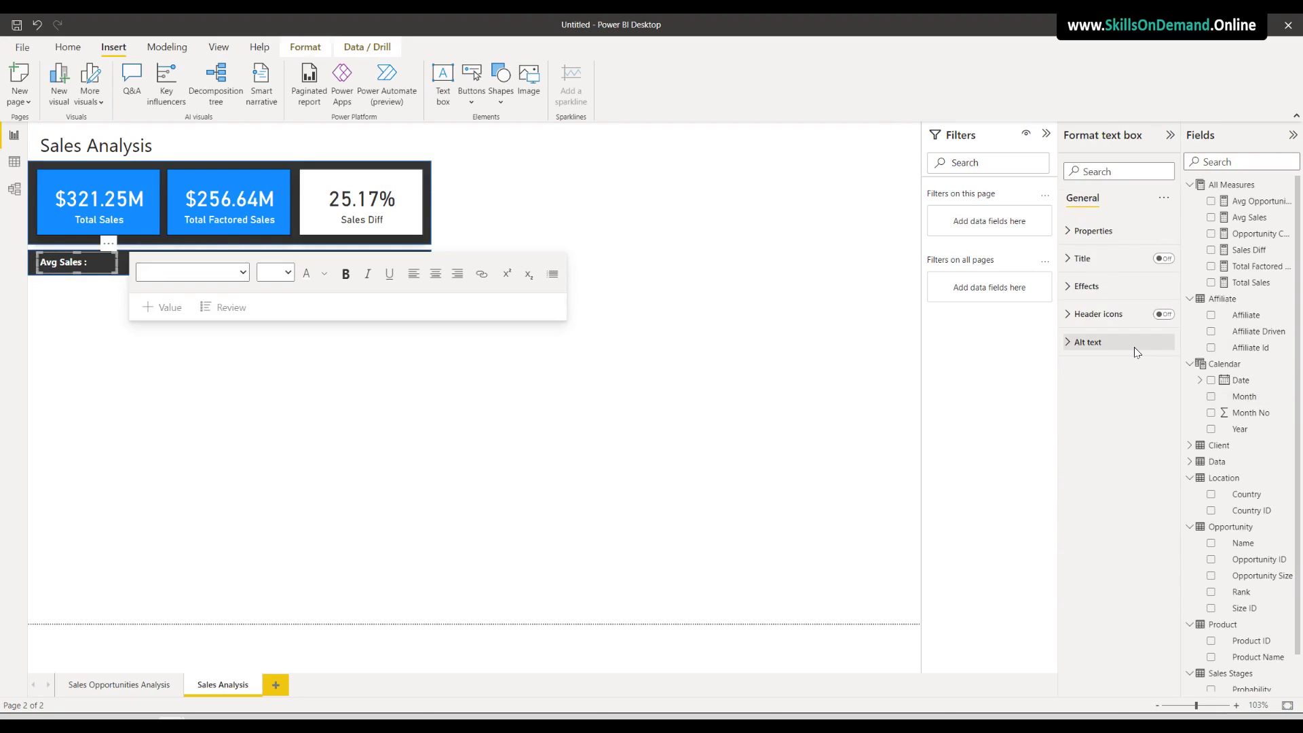
left_click_drag(98, 263, 38, 262)
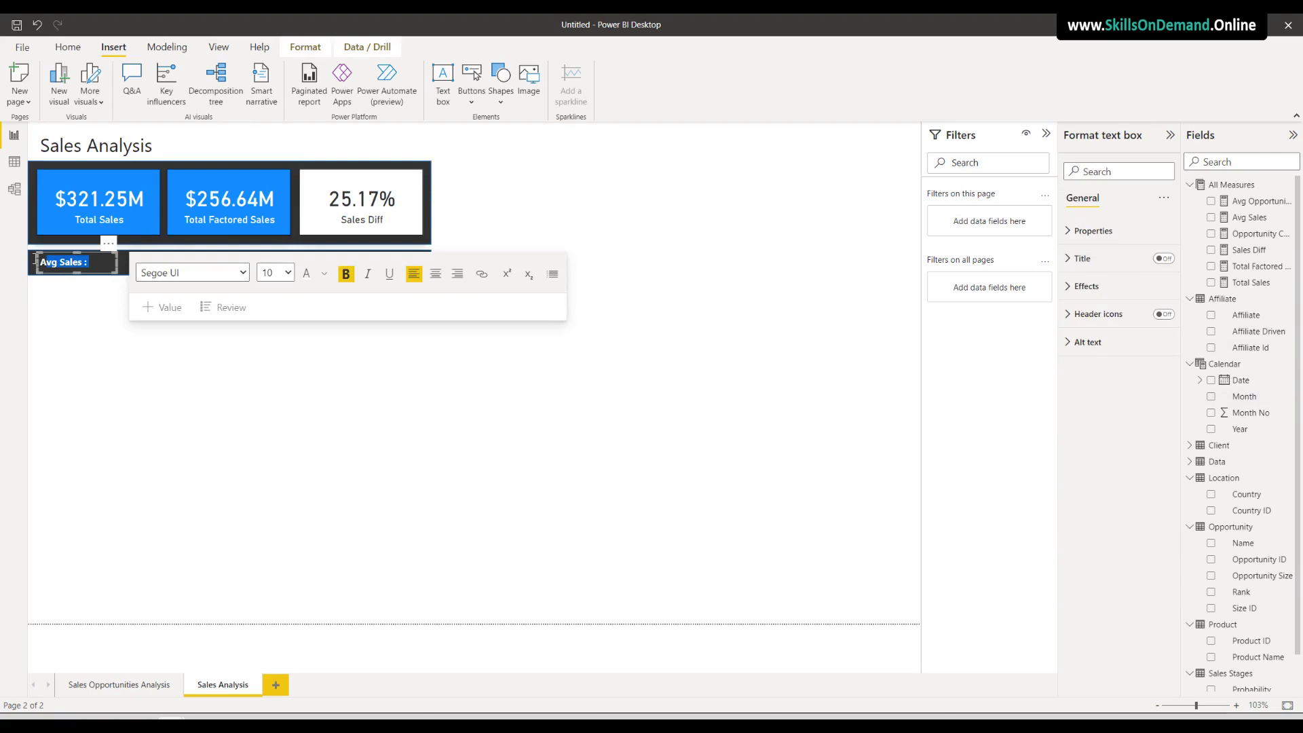
left_click(127, 353)
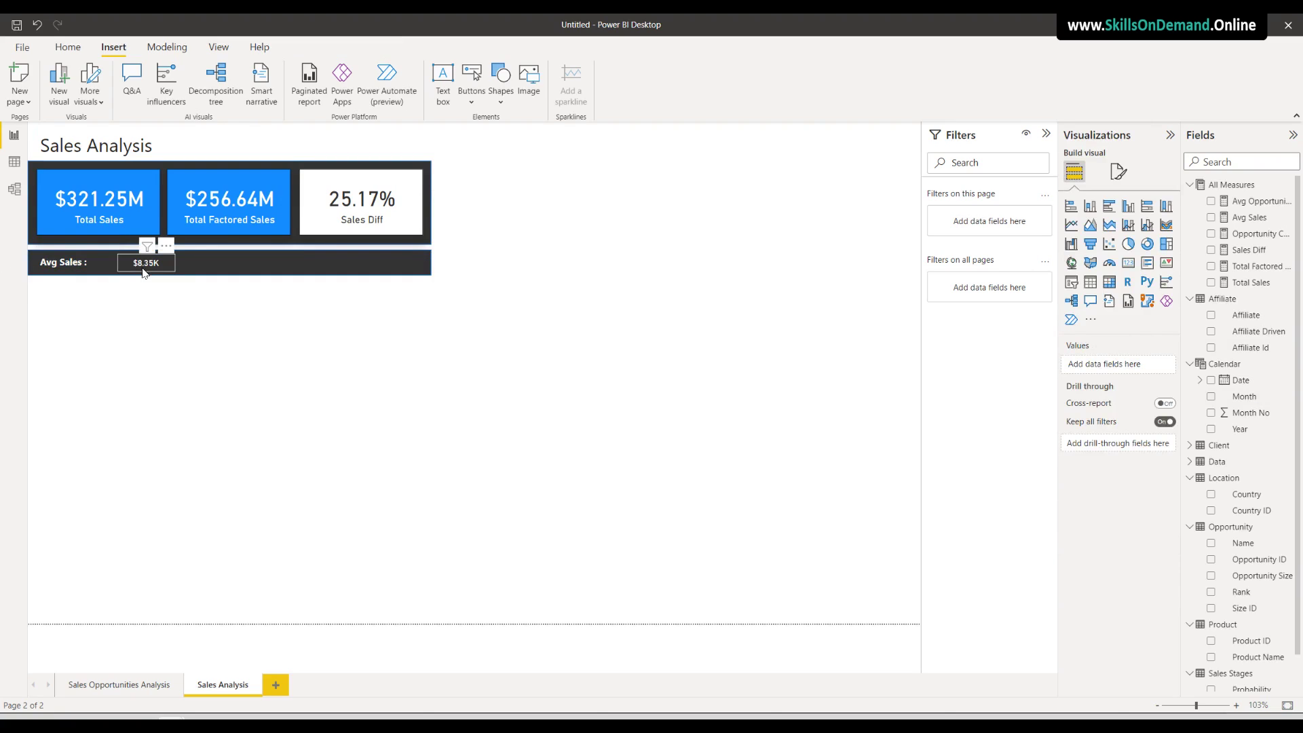
left_click(142, 271)
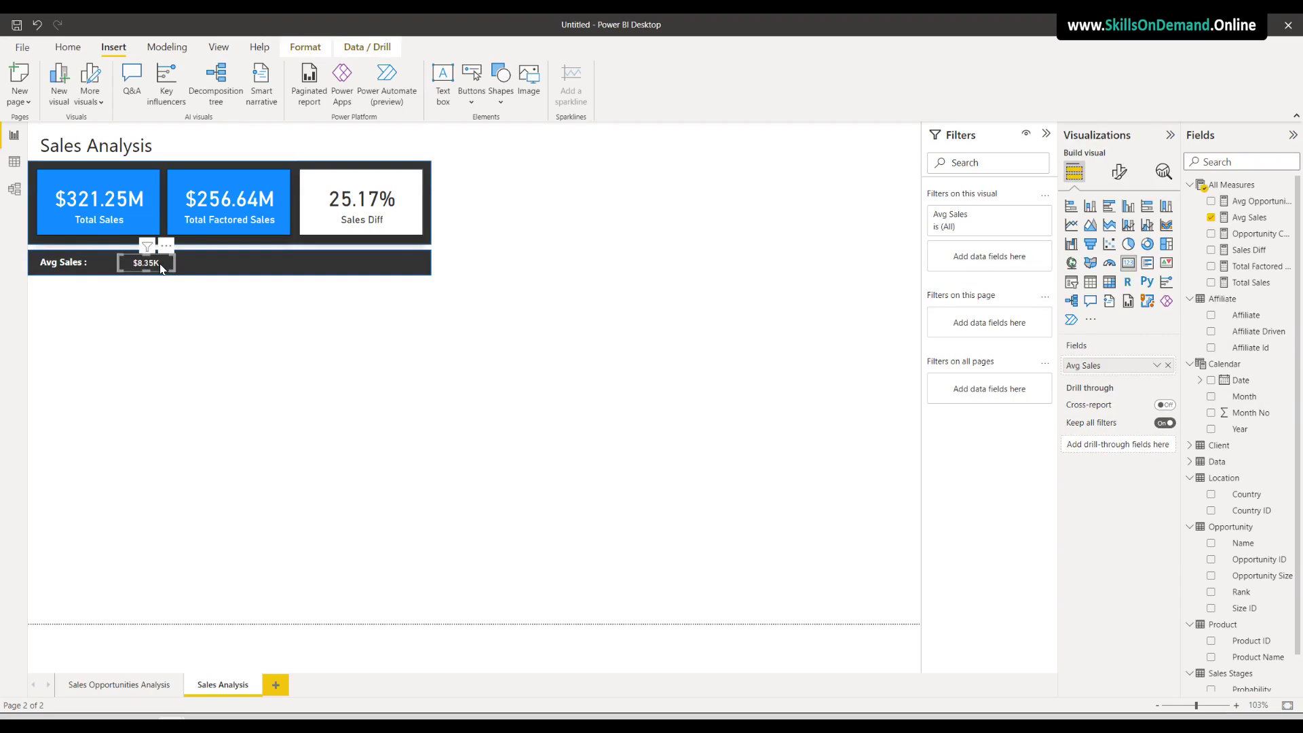
left_click(1121, 178)
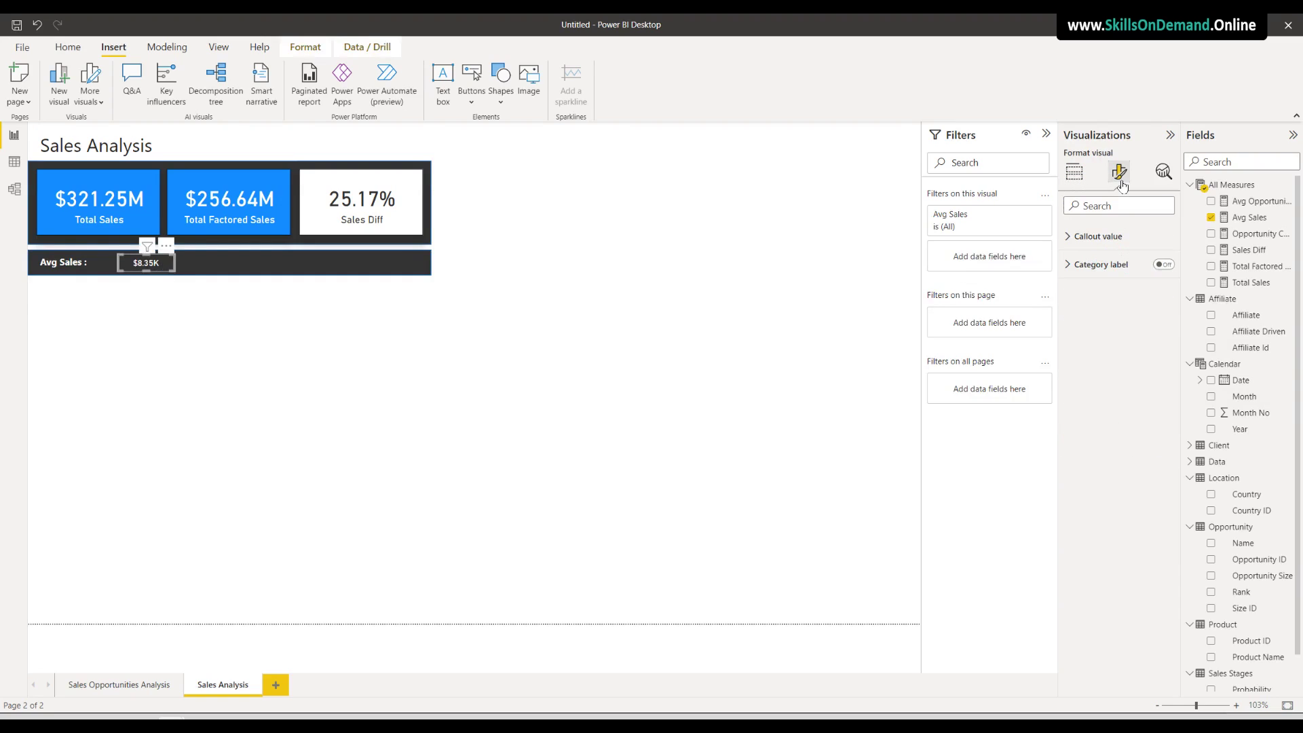
left_click(1097, 265)
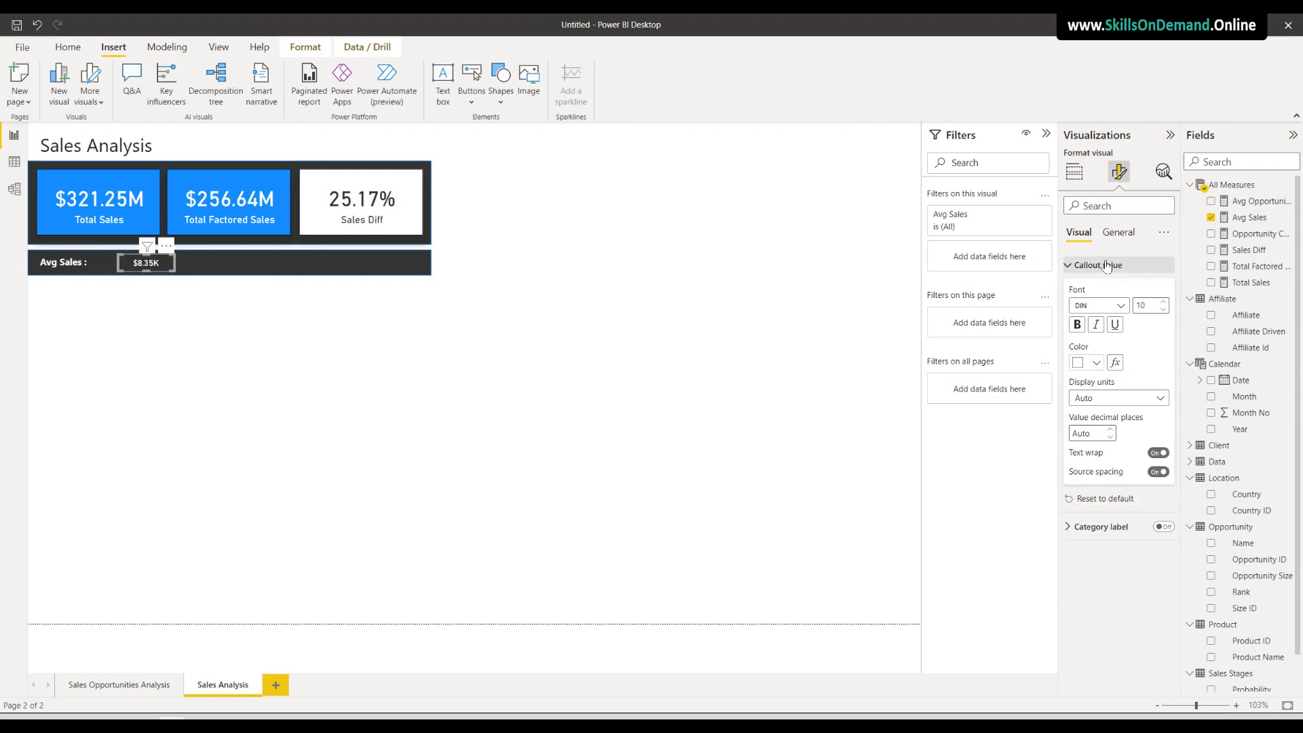
left_click(1078, 326)
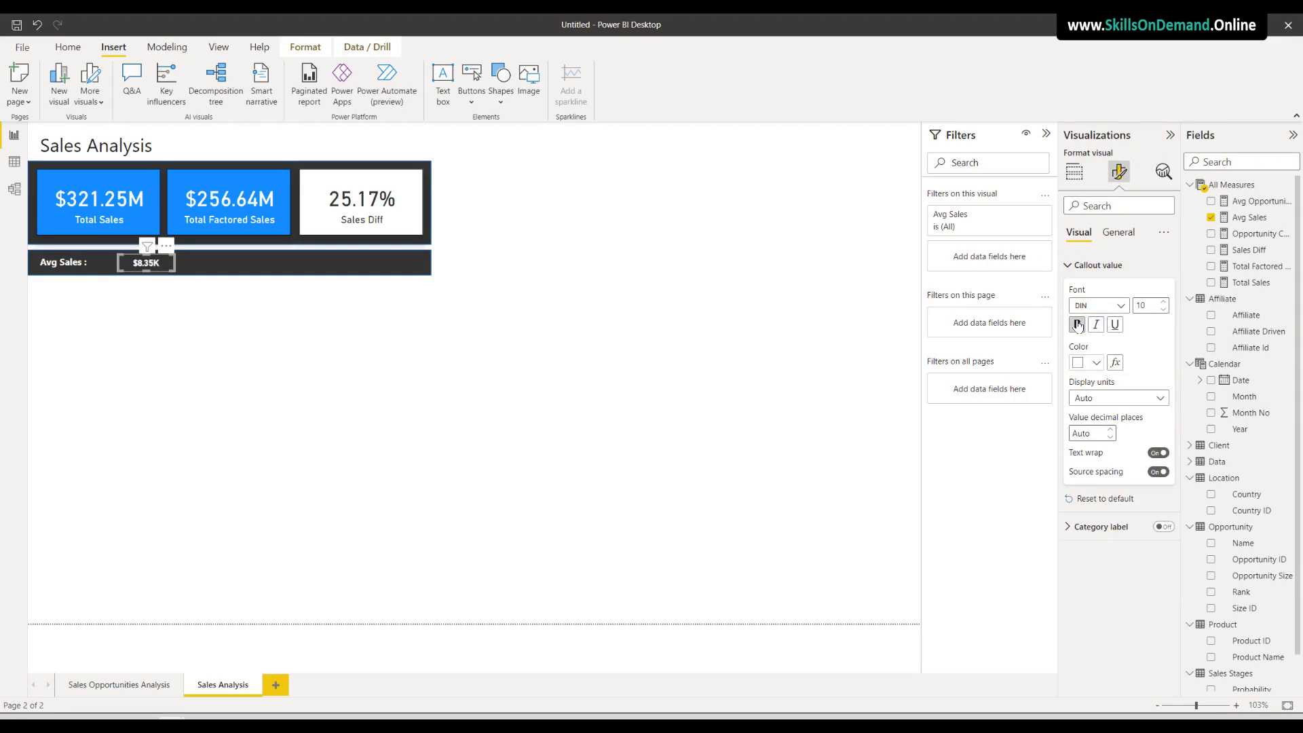
left_click(1162, 305)
left_click(1163, 306)
Set the 'Avg Sales :' label text to font size 12
left_click(77, 265)
left_click_drag(87, 266, 11, 262)
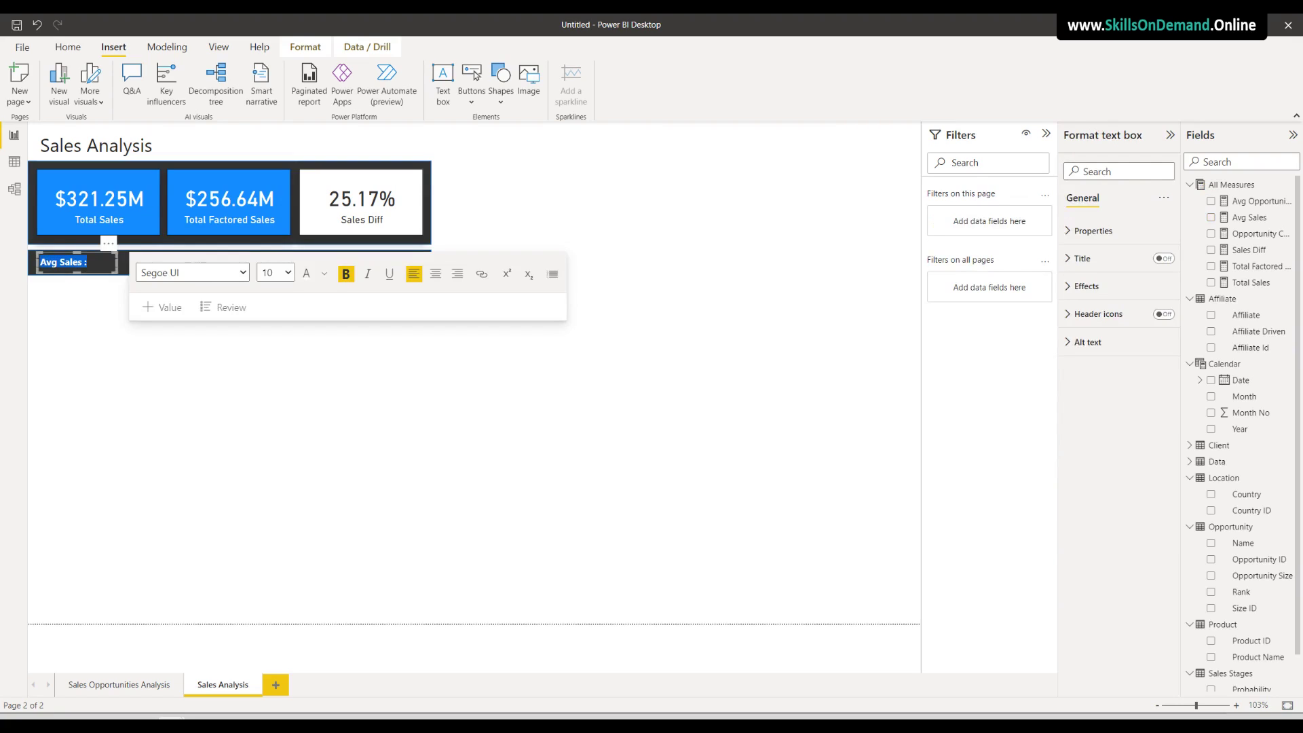
left_click(294, 279)
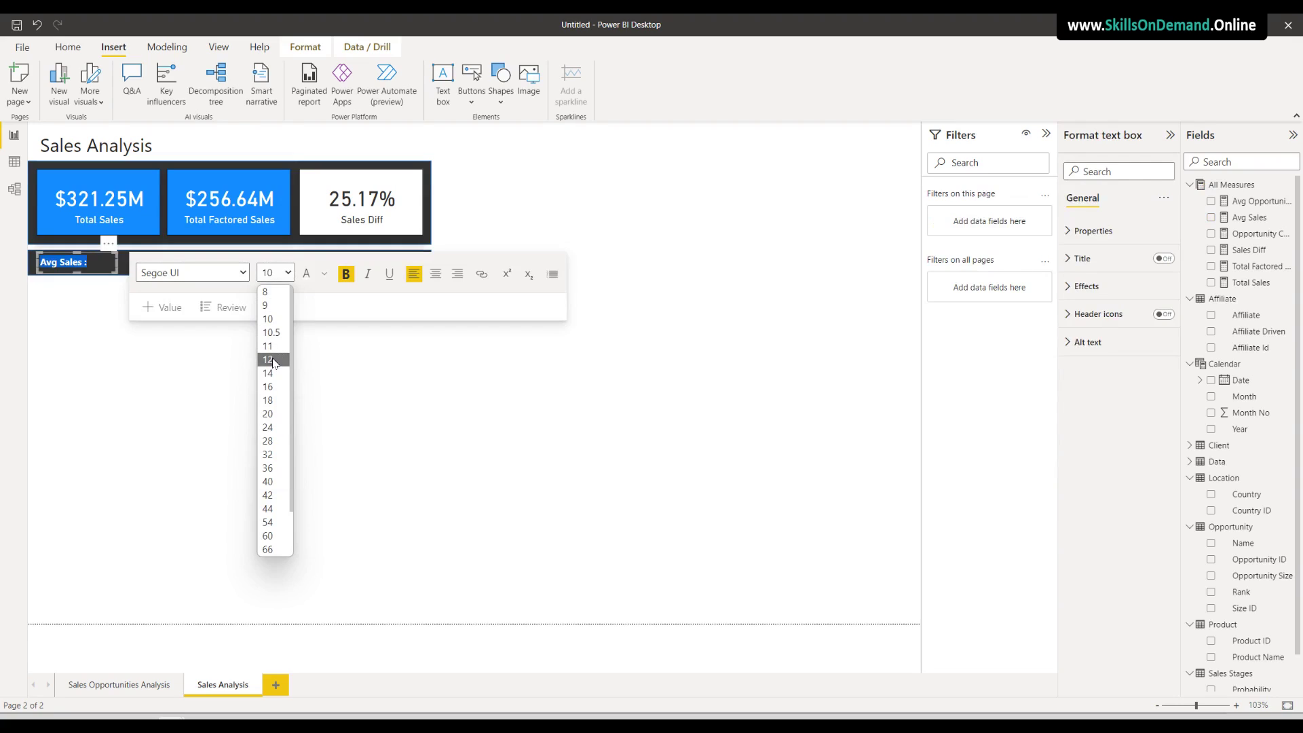
left_click(273, 365)
left_click(142, 374)
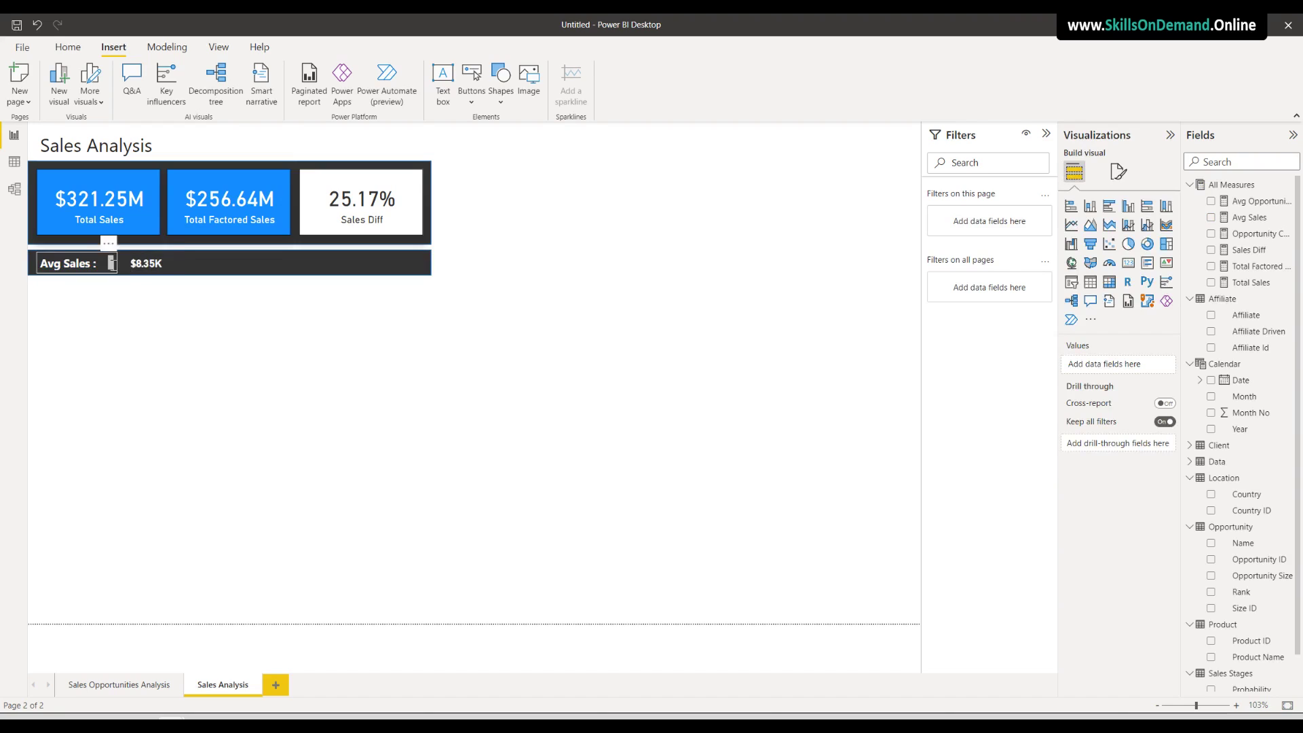
left_click(78, 273)
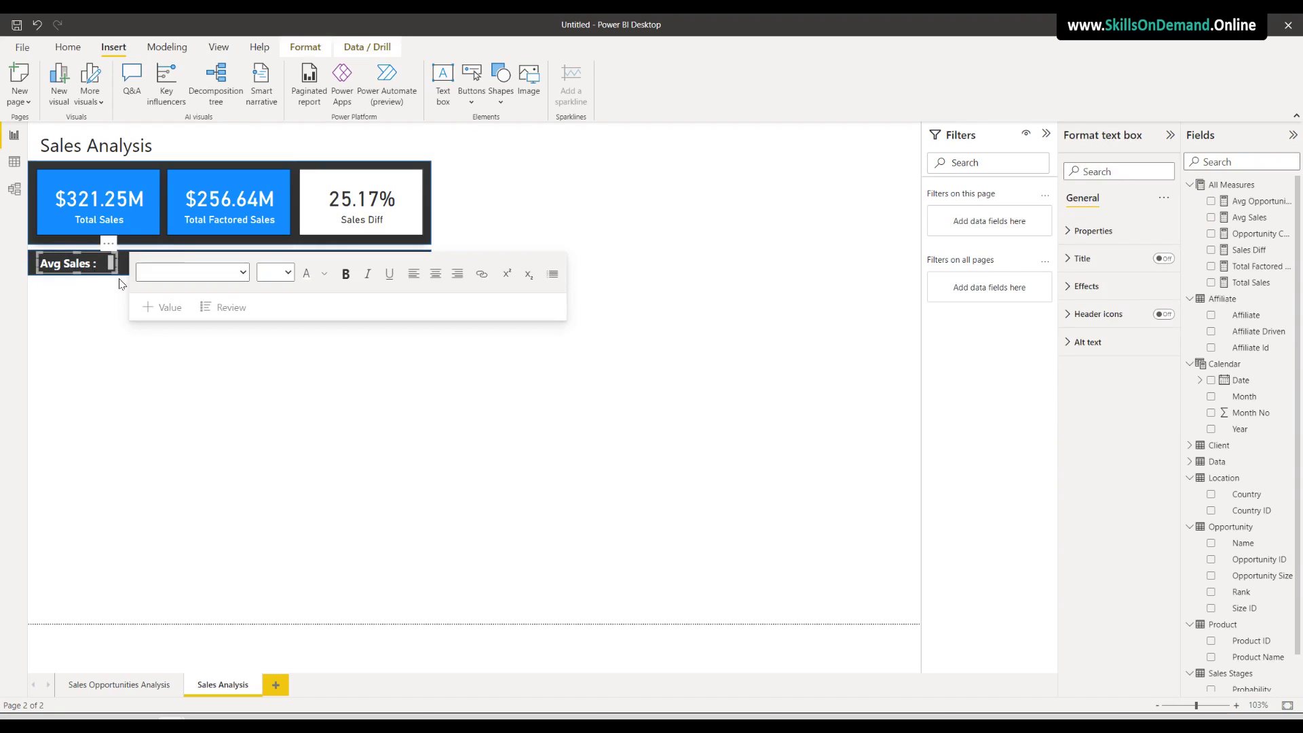
Move the $8.35K value beside the 'Avg Sales :' label and nudge it into alignment
left_click(138, 270)
left_click_drag(135, 273, 106, 275)
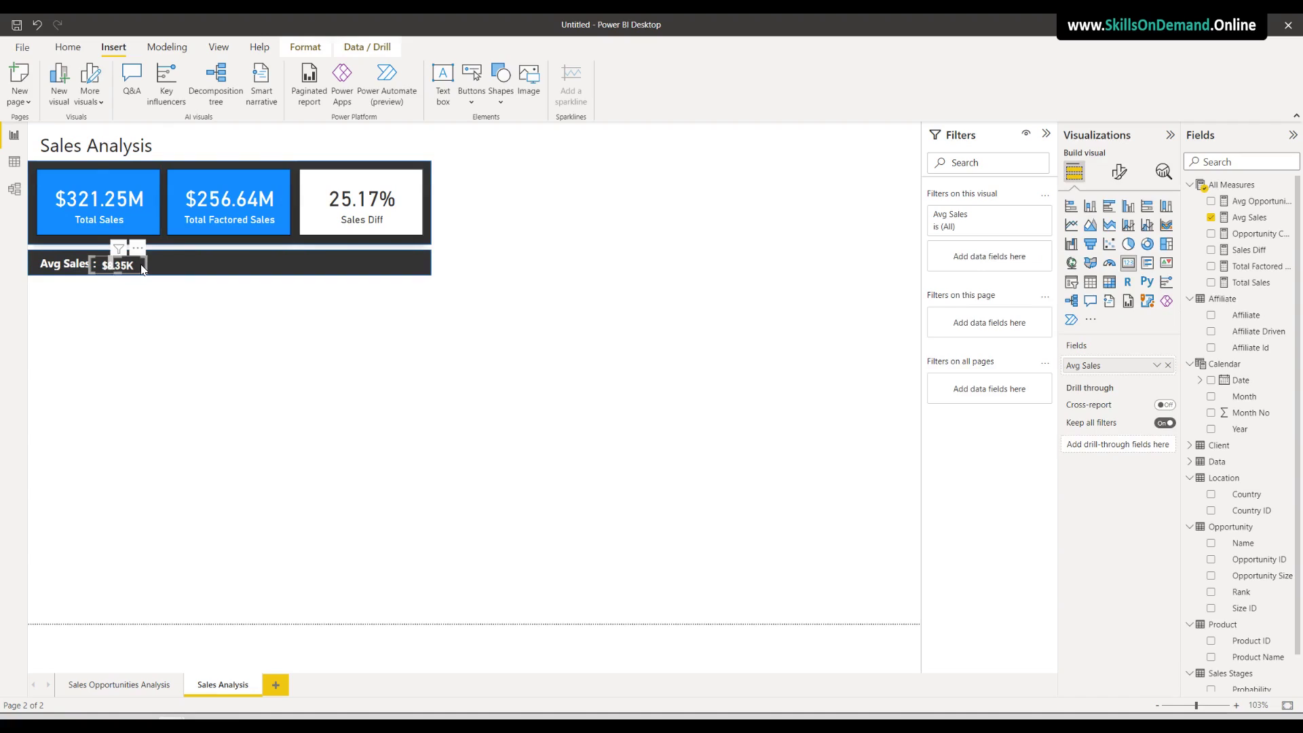
key("Up")
key("Up")
key("Left")
key("Down")
key("Left")
key("Left")
left_click(162, 330)
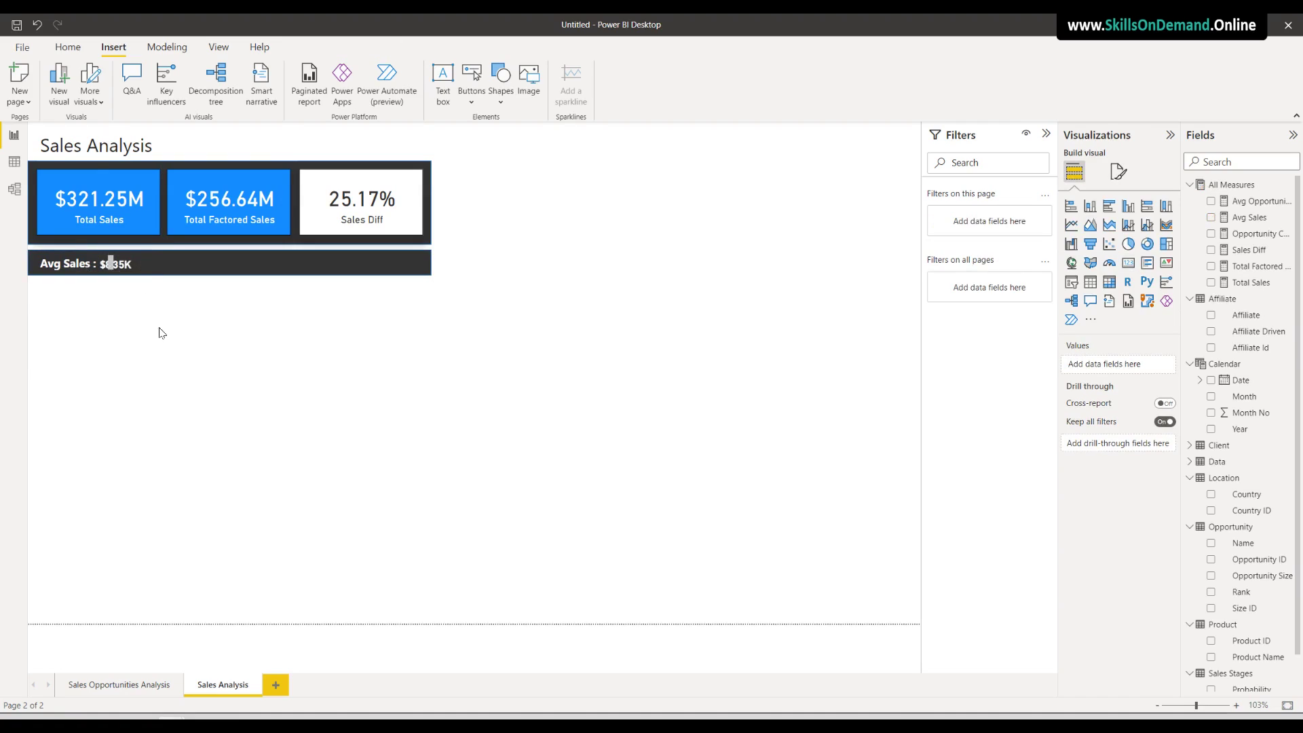
Remove bold formatting from the 'Avg Sales :' label text
left_click(73, 266)
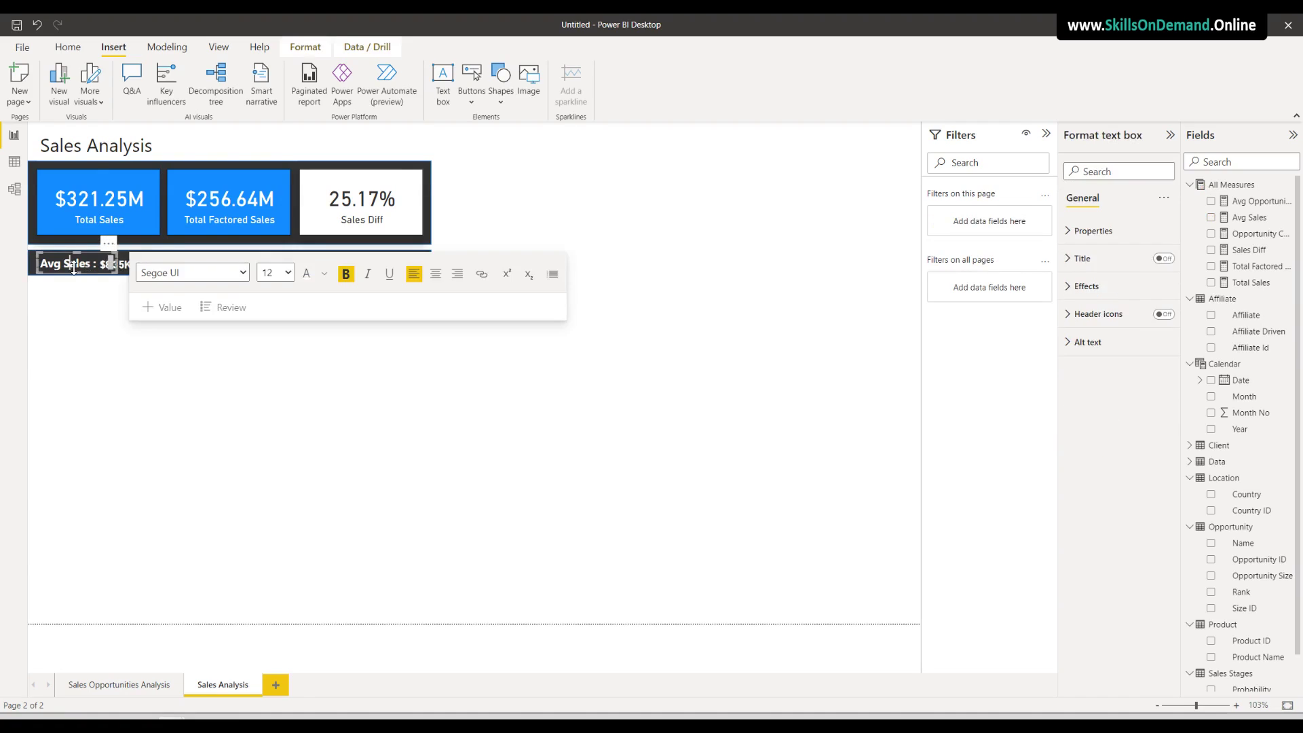
mouse_move(42, 265)
left_mouse_down()
mouse_move(141, 265)
mouse_move(38, 264)
left_mouse_up()
left_click(94, 266)
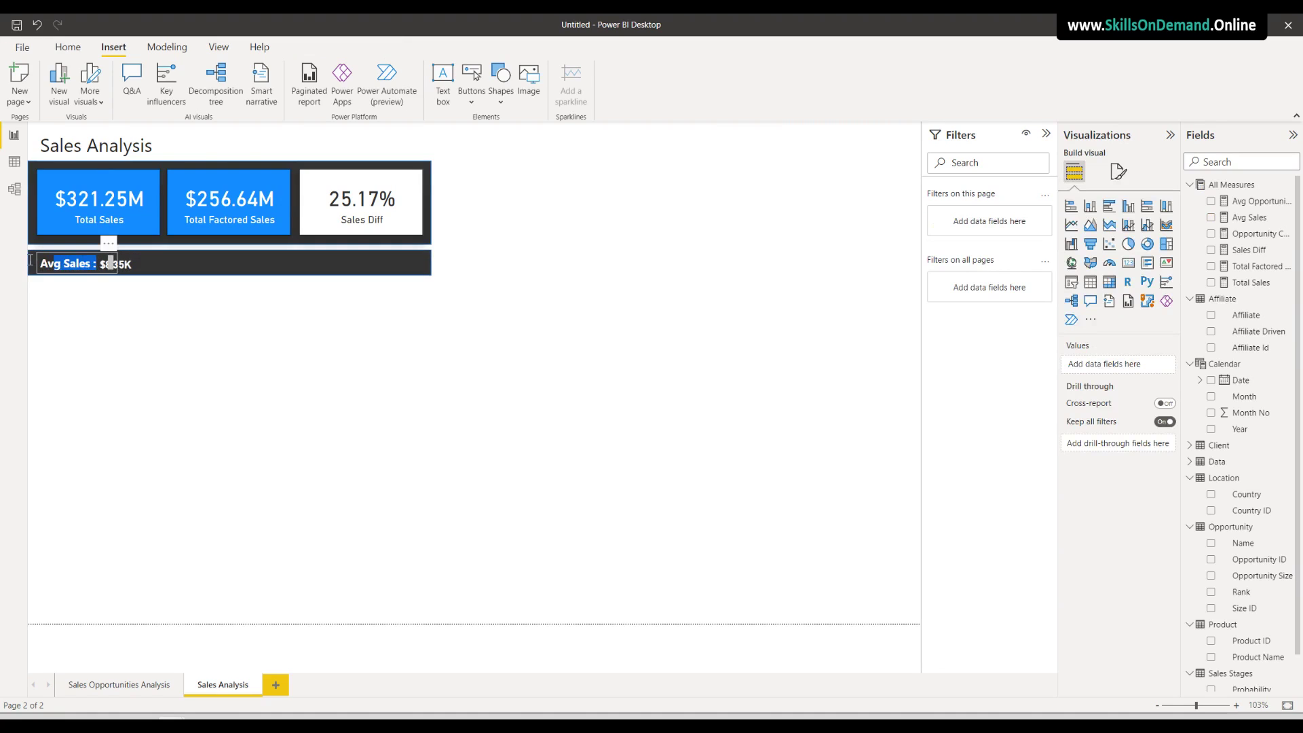
left_click(95, 265)
left_click_drag(100, 263, 30, 260)
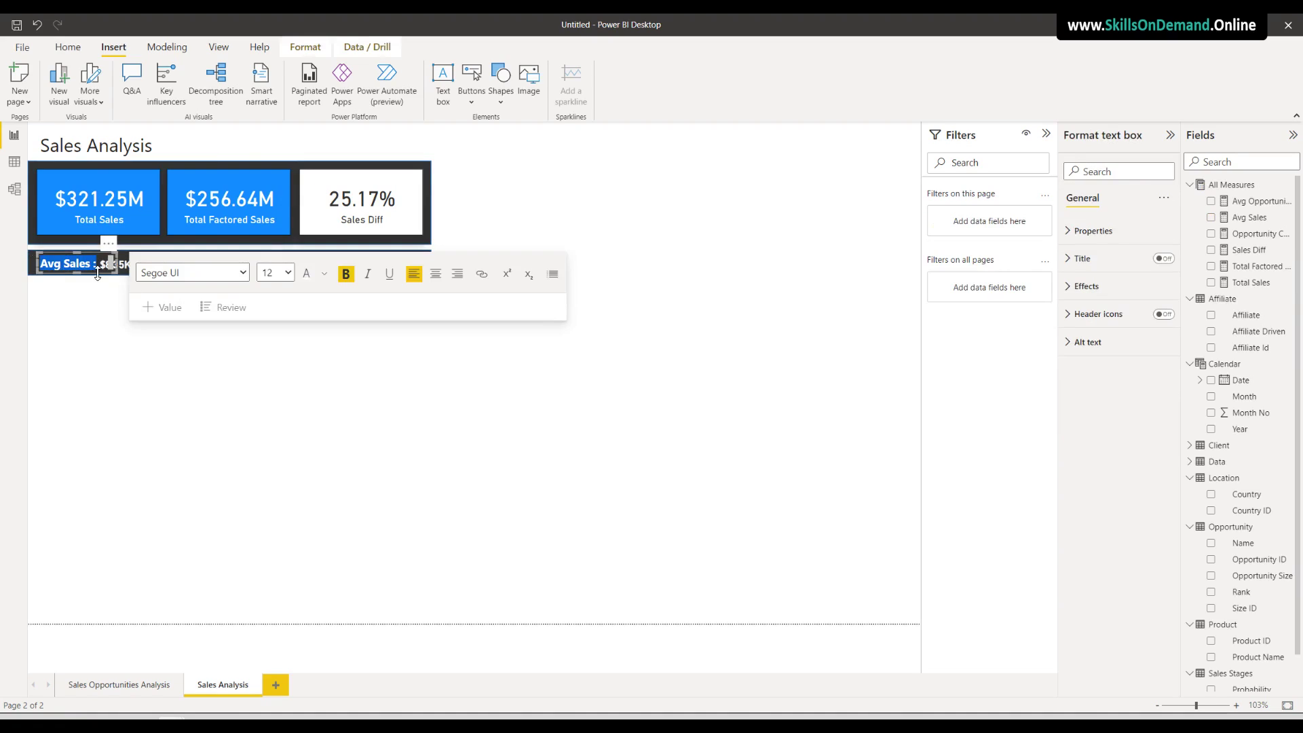
left_click(345, 273)
left_click(121, 343)
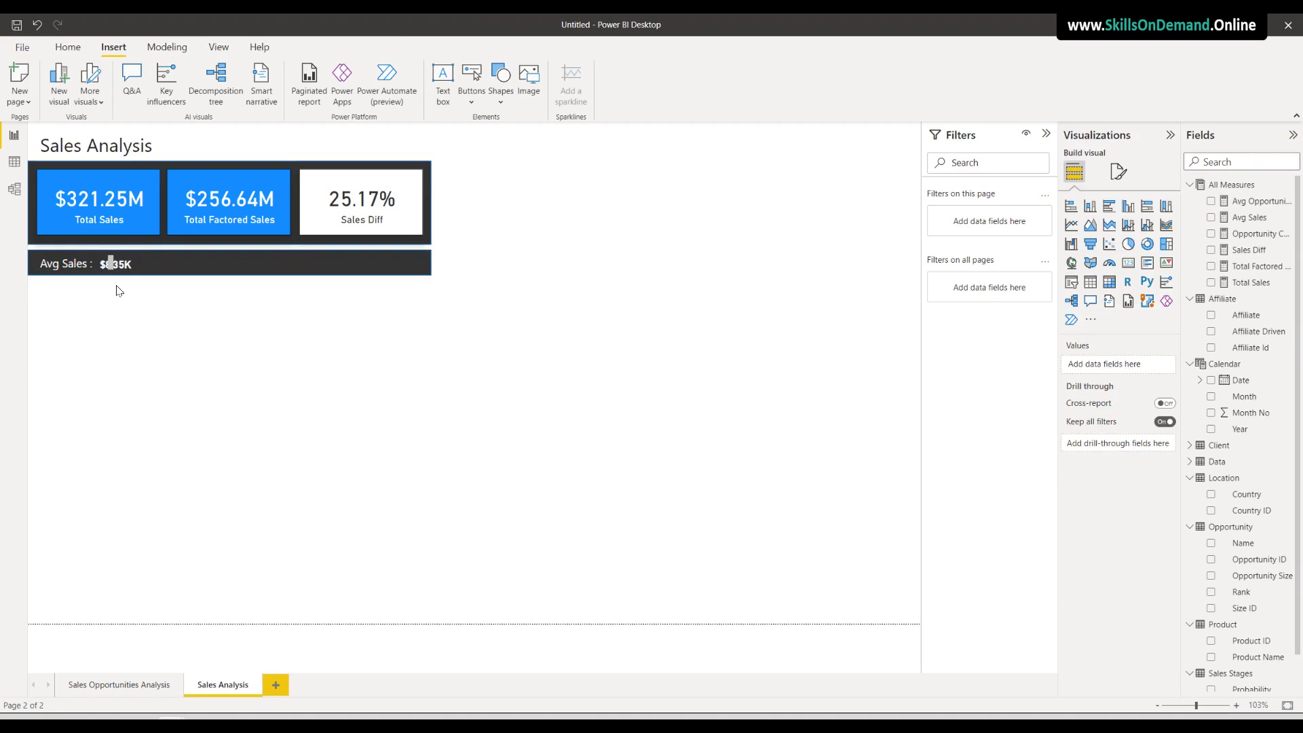
Recheck the $8.35K card's callout value settings and the 'Avg Sales :' label
left_click(126, 266)
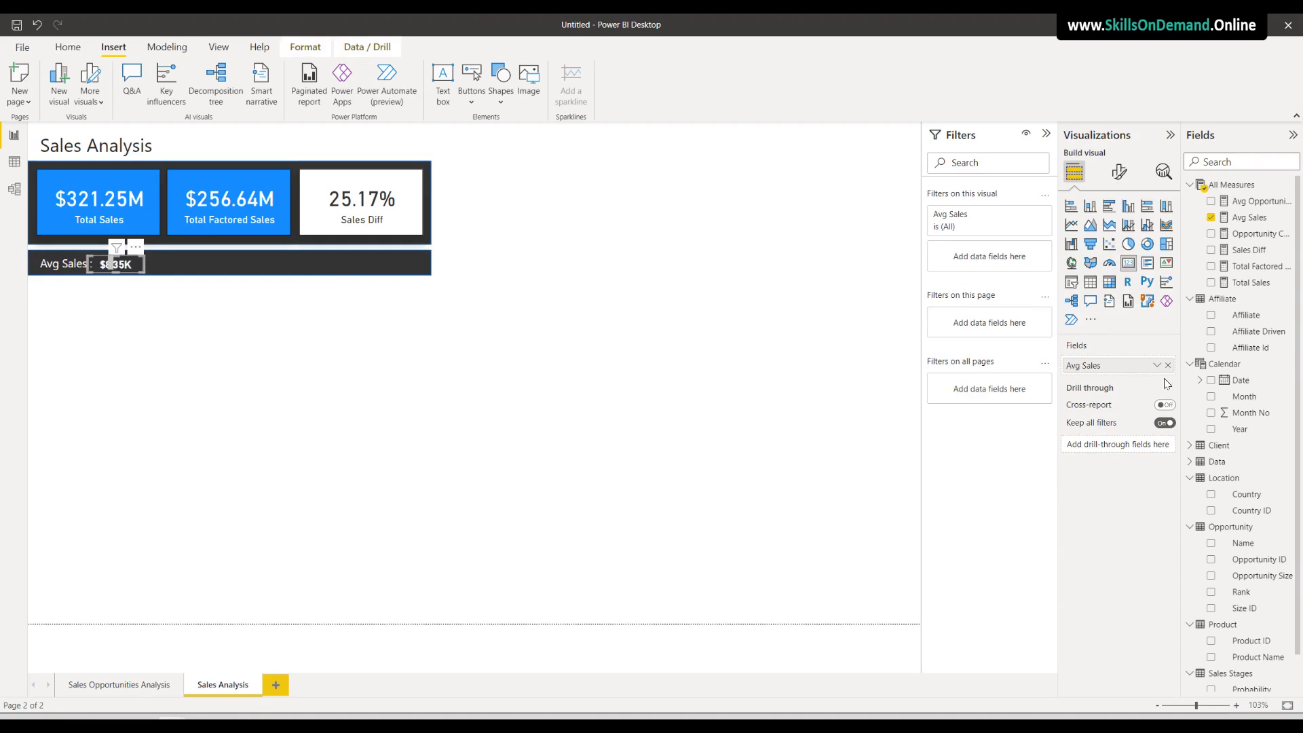
left_click(1119, 172)
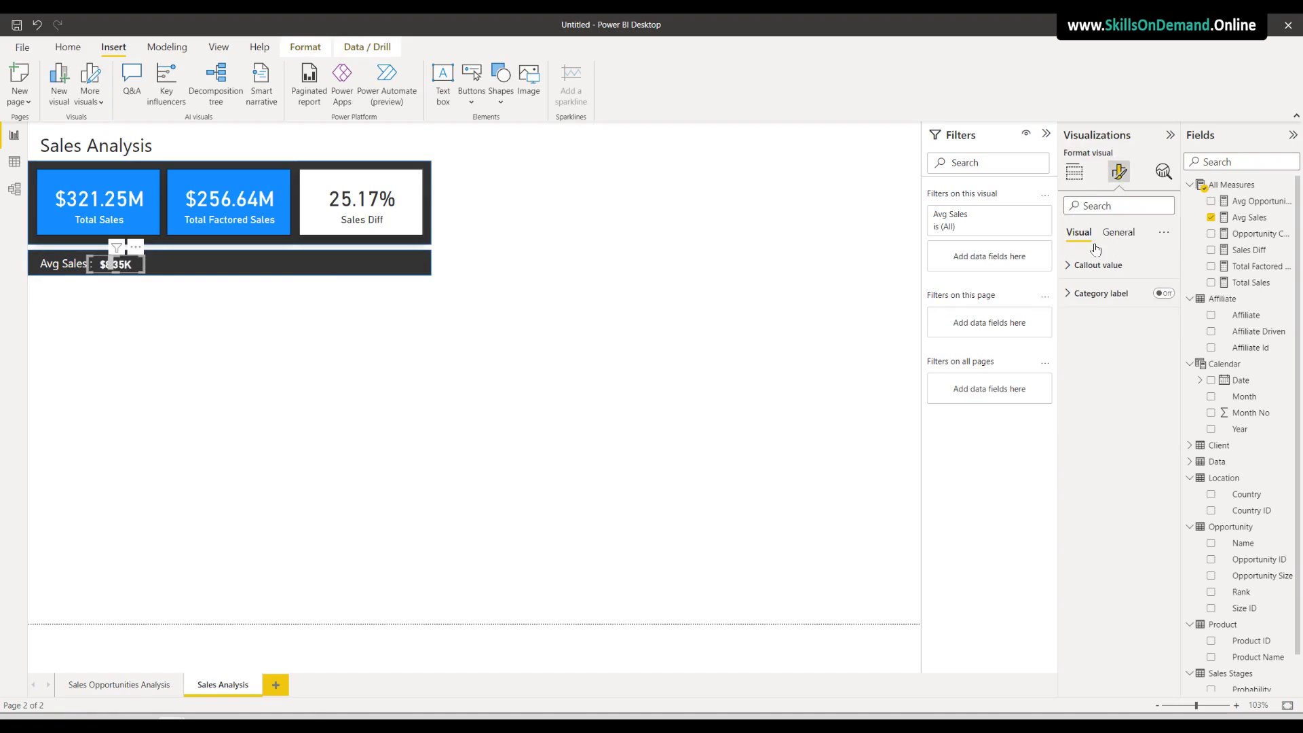
left_click(1085, 265)
left_click(172, 364)
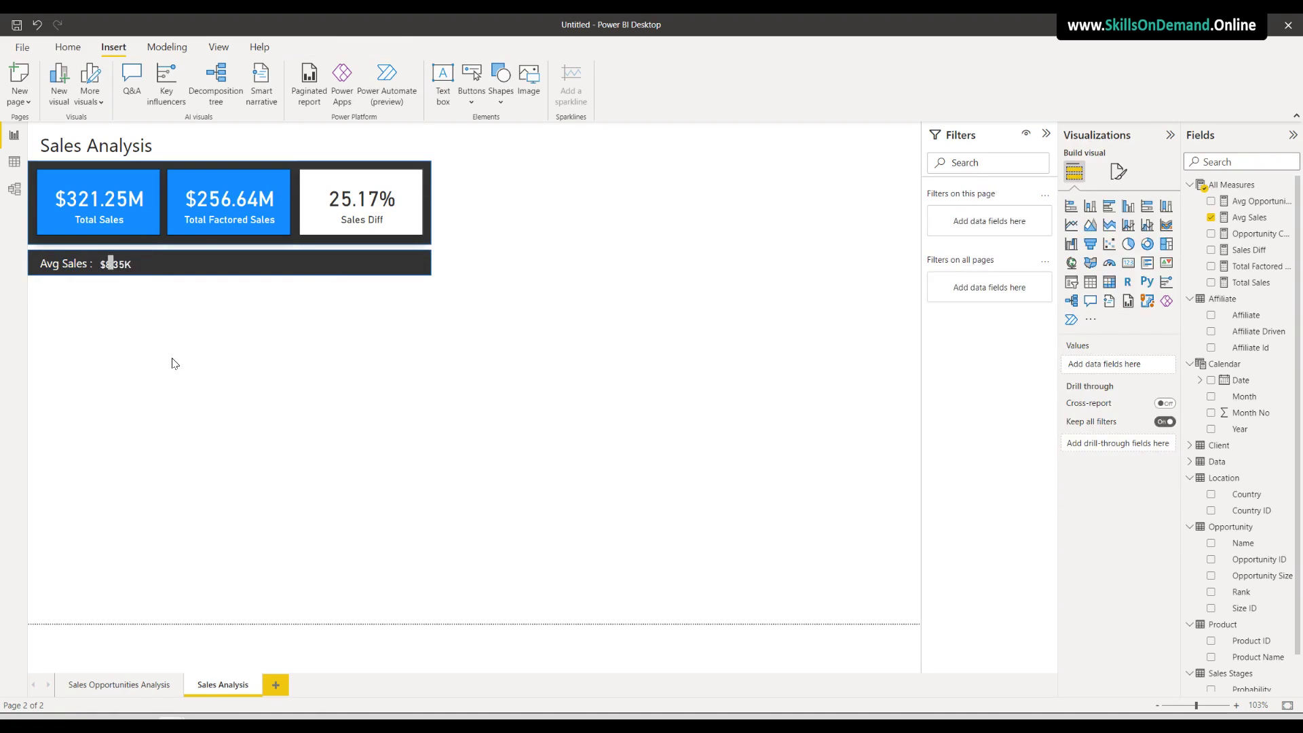
left_click(97, 275)
left_click(80, 283)
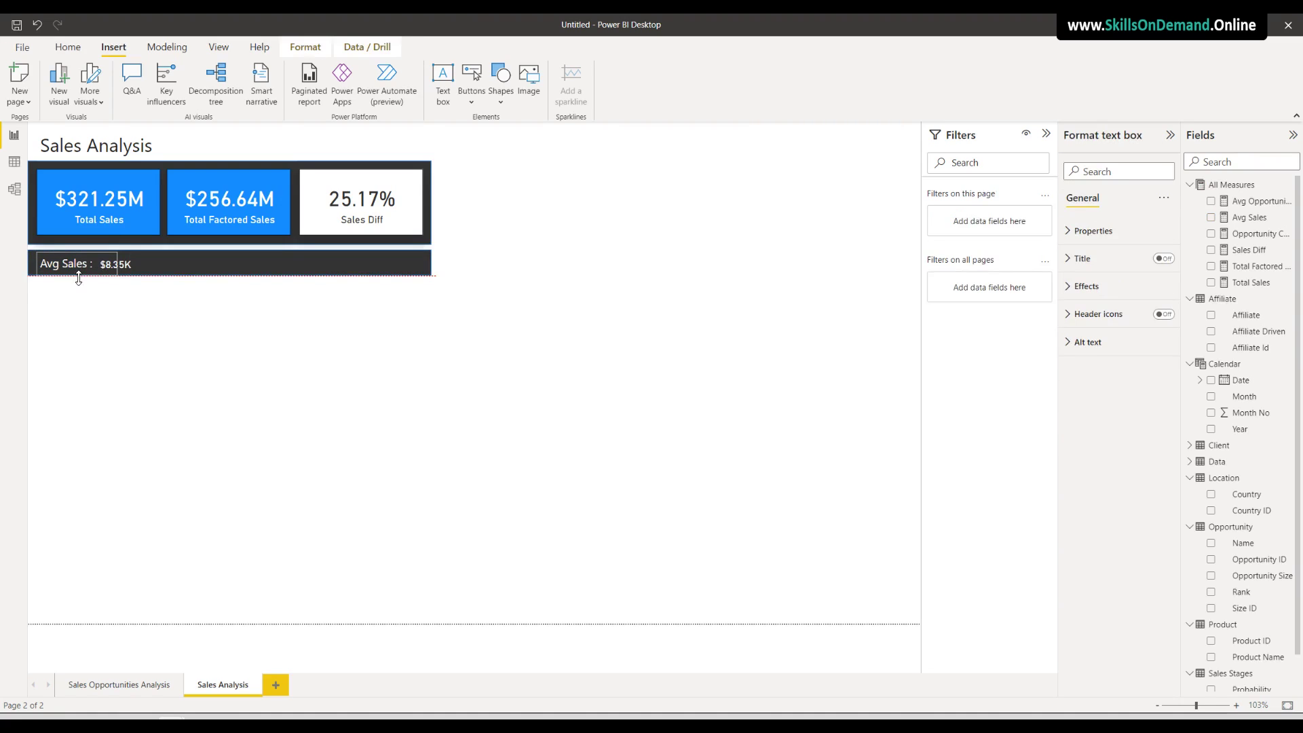
left_click(90, 314)
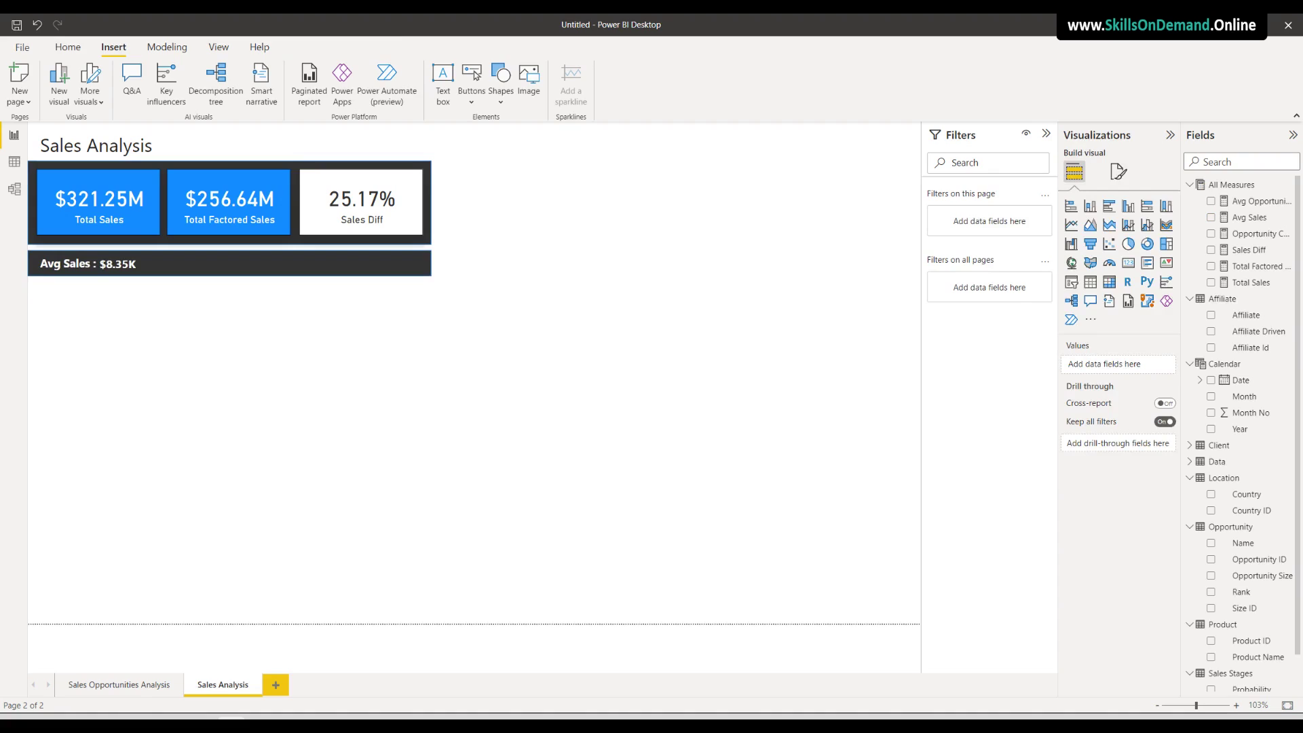
left_click(128, 274)
left_click(128, 275)
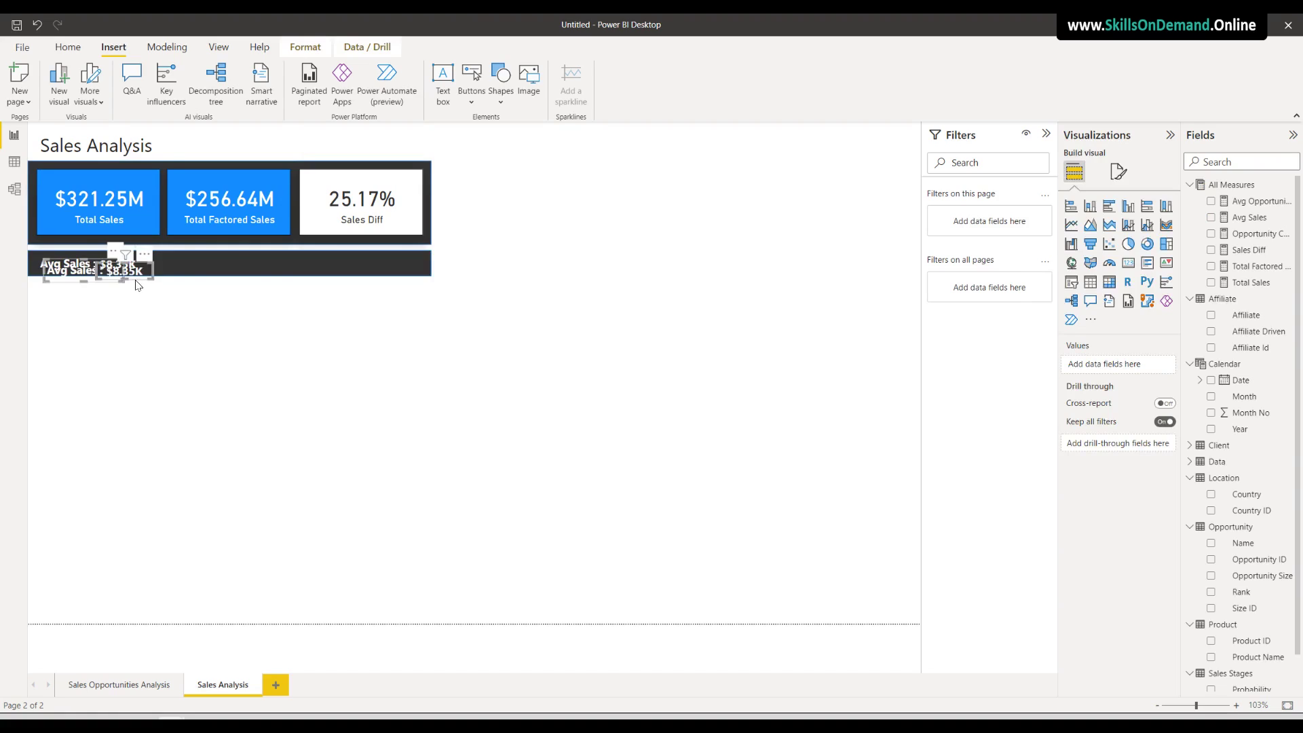
Move the copied label and value to the banner's right side and widen the label box
left_click_drag(136, 277, 411, 278)
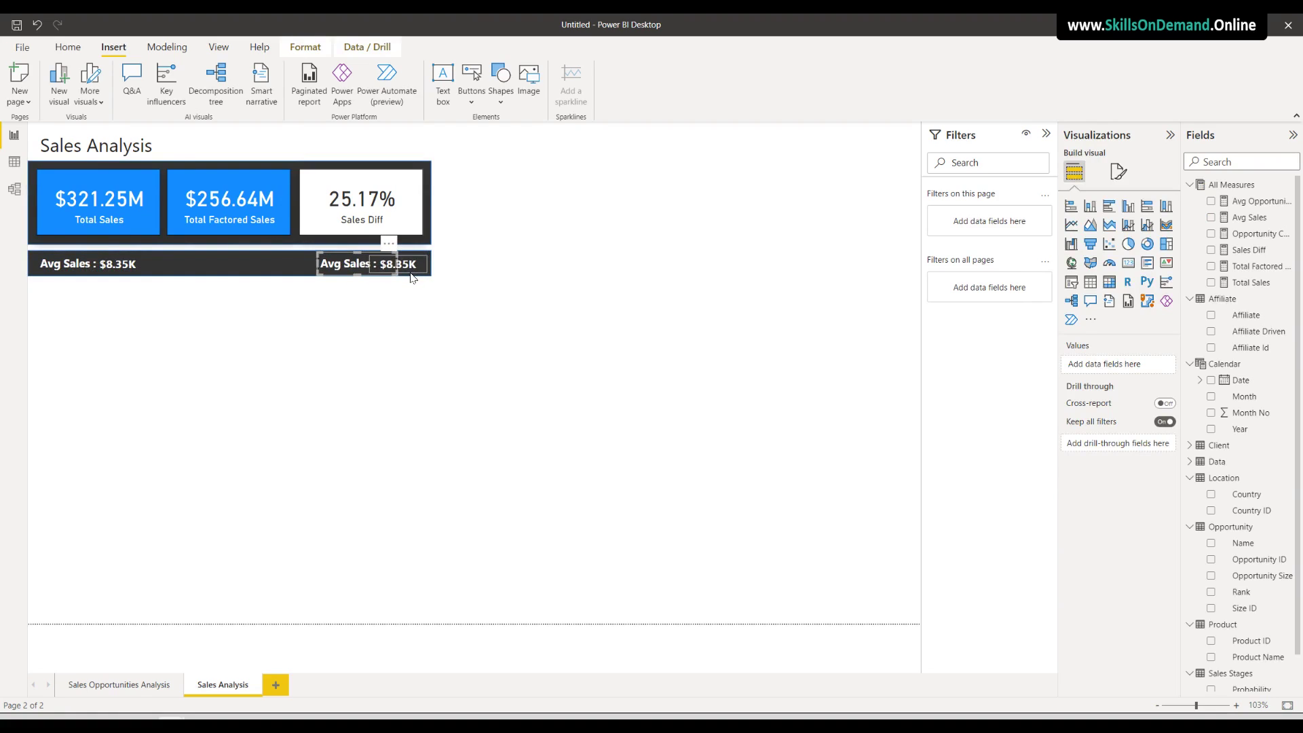
left_click(320, 271)
left_click(321, 272)
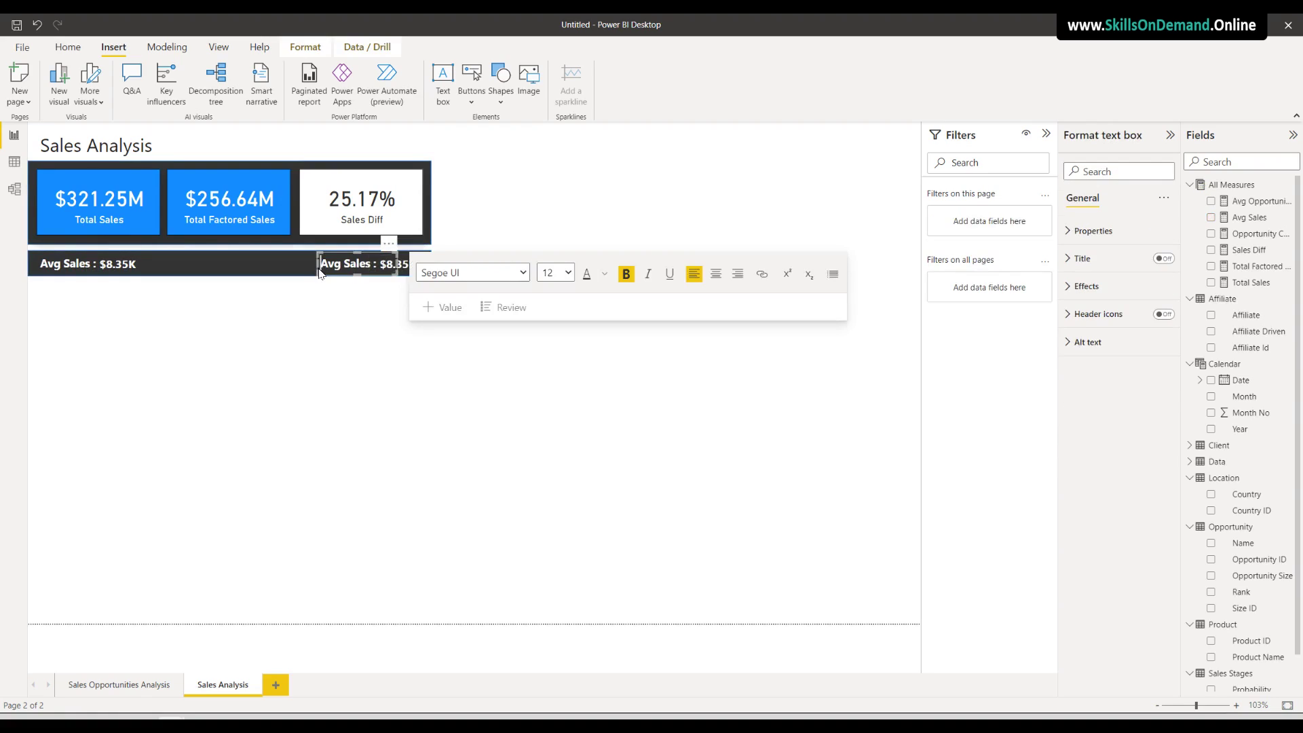
left_click(256, 267)
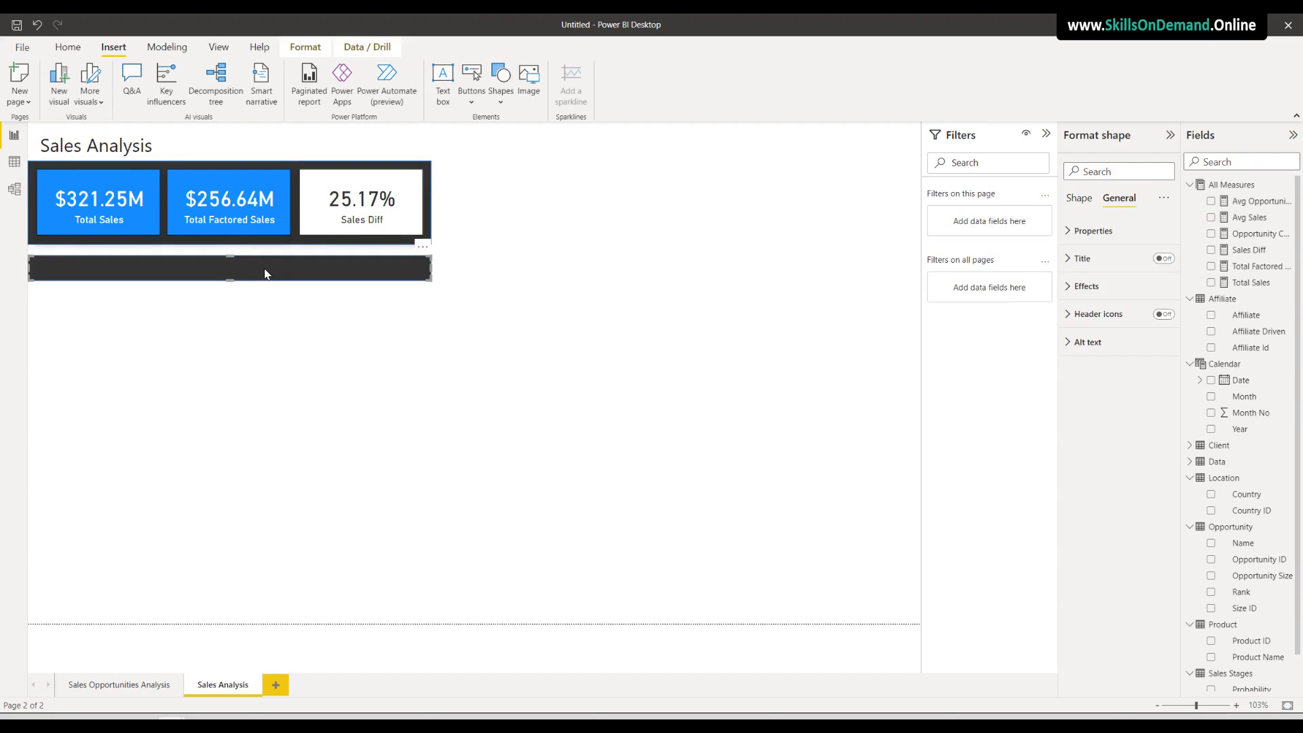
key("ctrl+z")
key("ctrl+z")
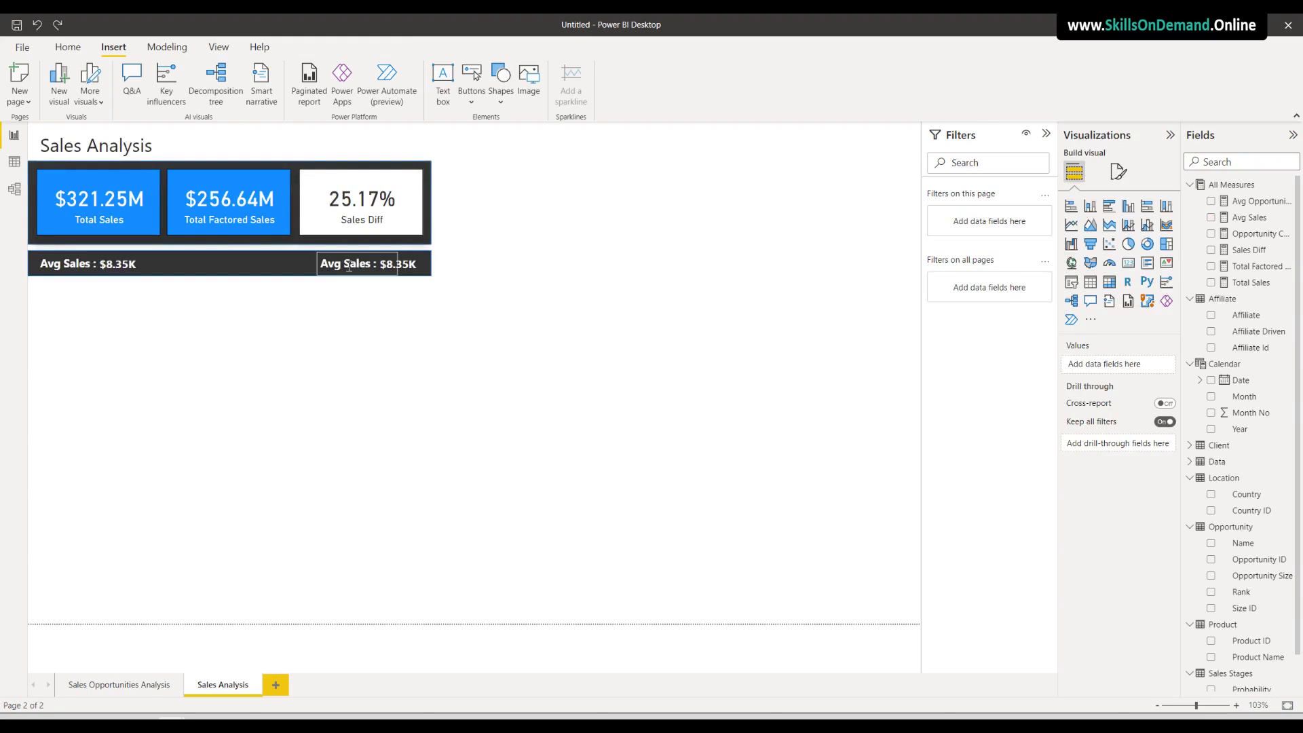
double_click(348, 266)
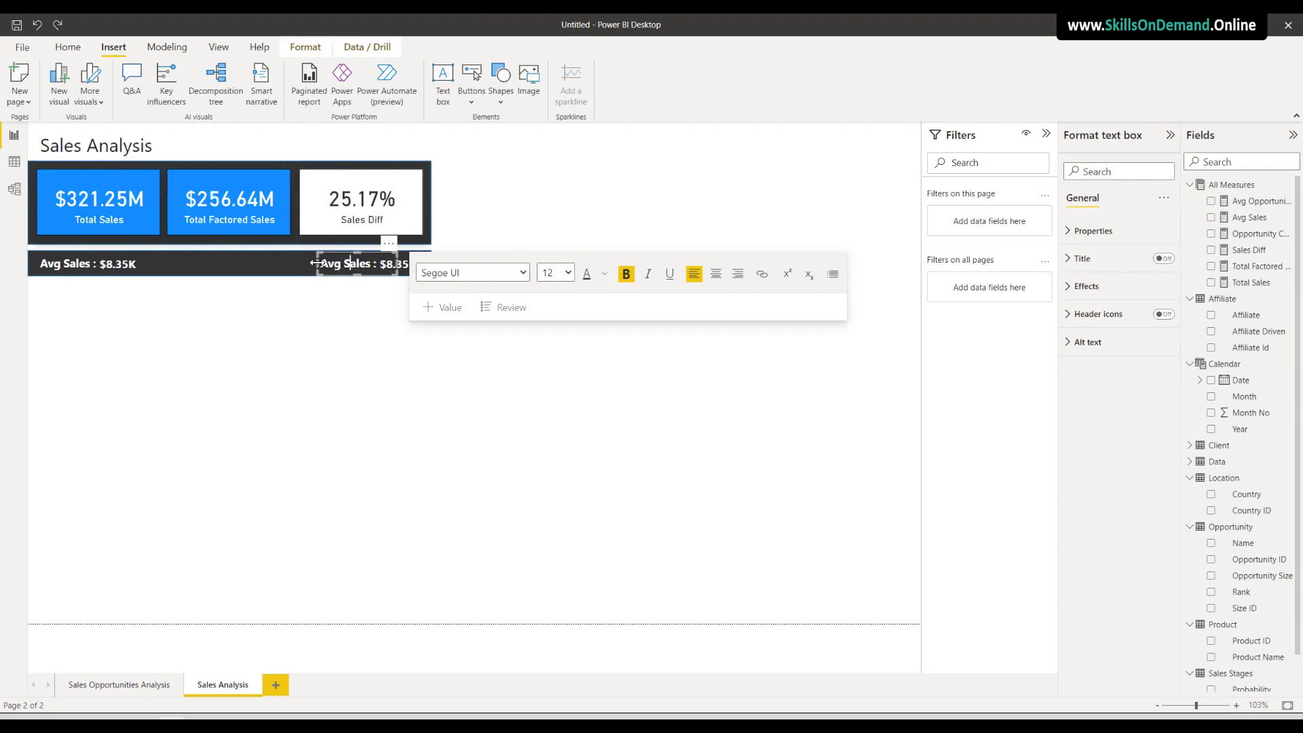
left_click_drag(317, 264, 269, 264)
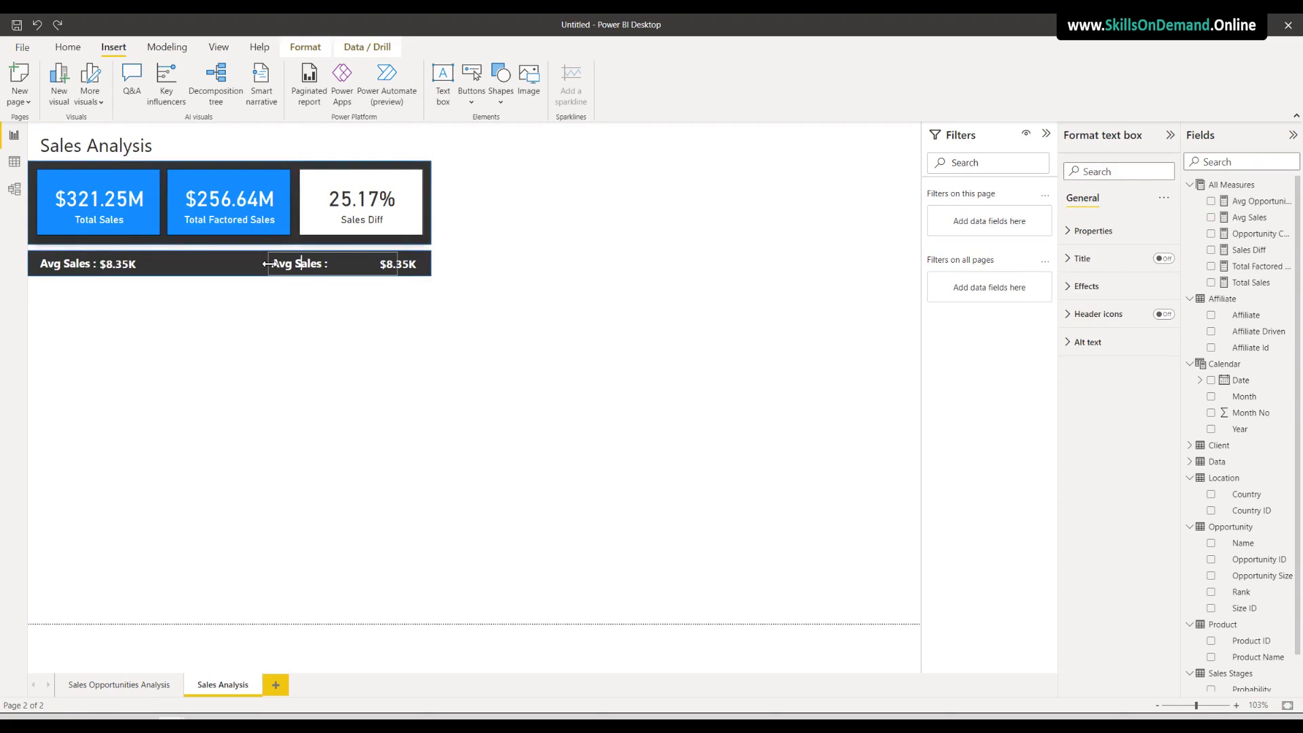
left_click(292, 311)
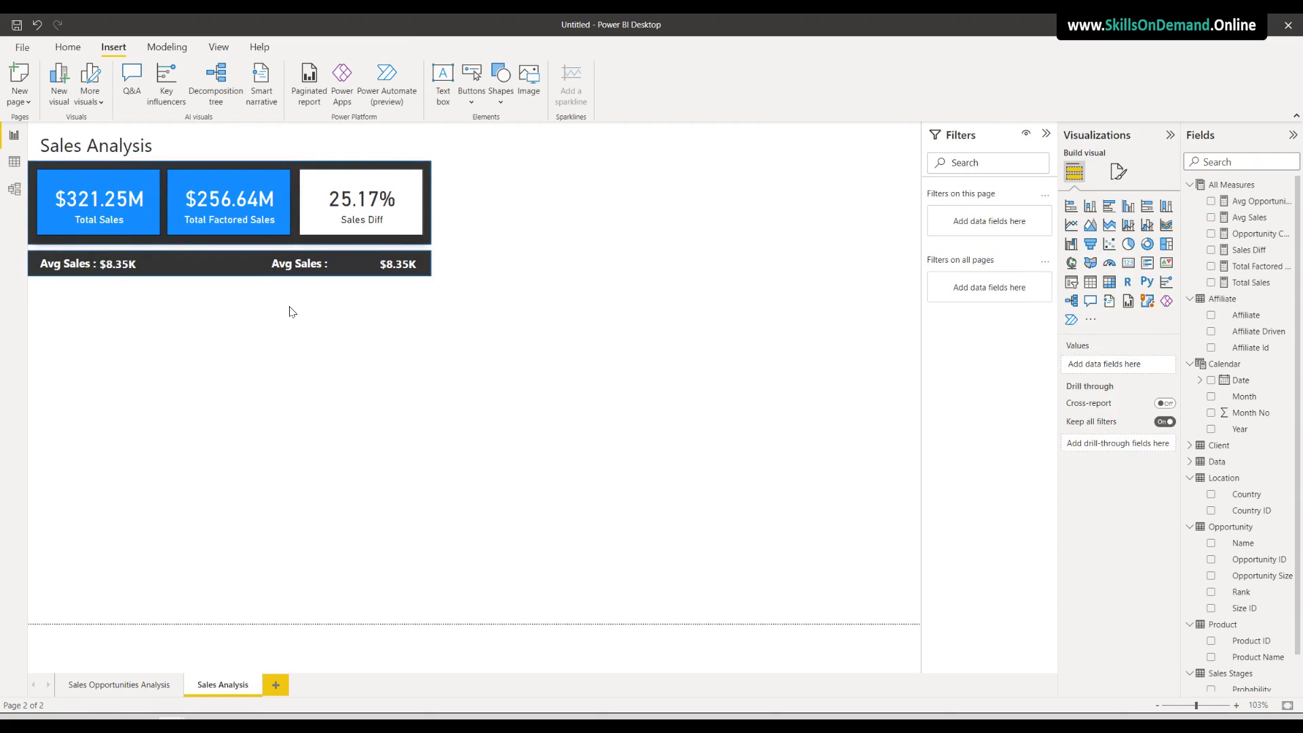
Change the copied label's text to 'Avg Opportunity Days :' and shift it left
double_click(318, 264)
type("Opps")
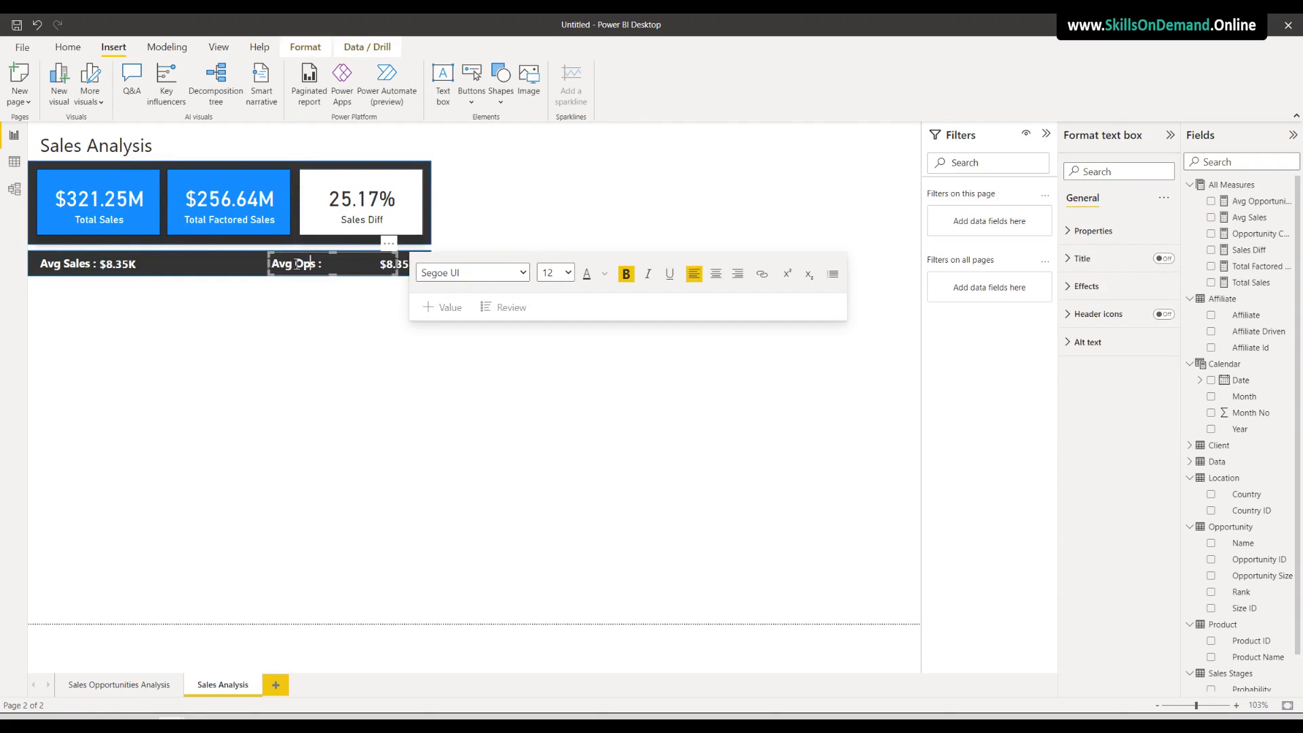
type("ortunity Day")
key("BackSpace")
key("BackSpace")
key("BackSpace")
mouse_move(270, 262)
left_mouse_down()
mouse_move(225, 264)
mouse_move(249, 264)
left_mouse_up()
left_click(281, 328)
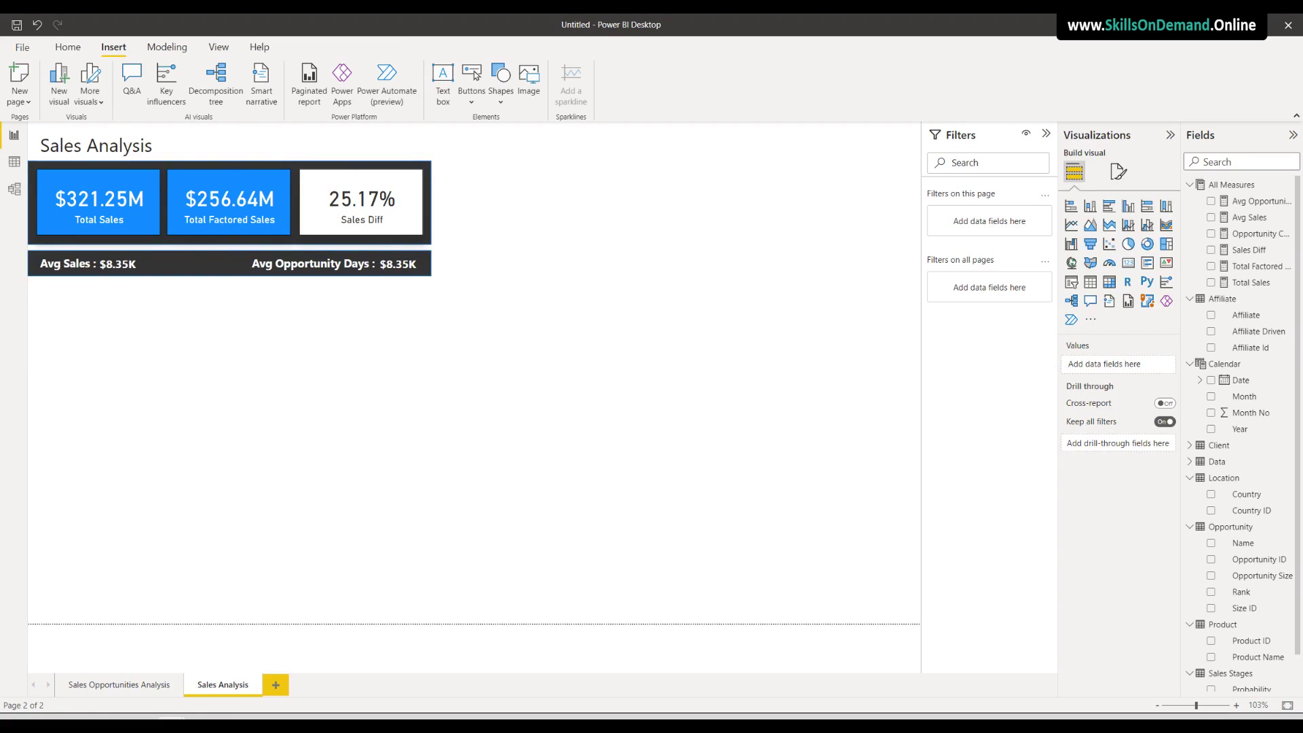
Replace Avg Sales with Avg Opportunity Days in the copied card, showing 499.31
left_click(400, 265)
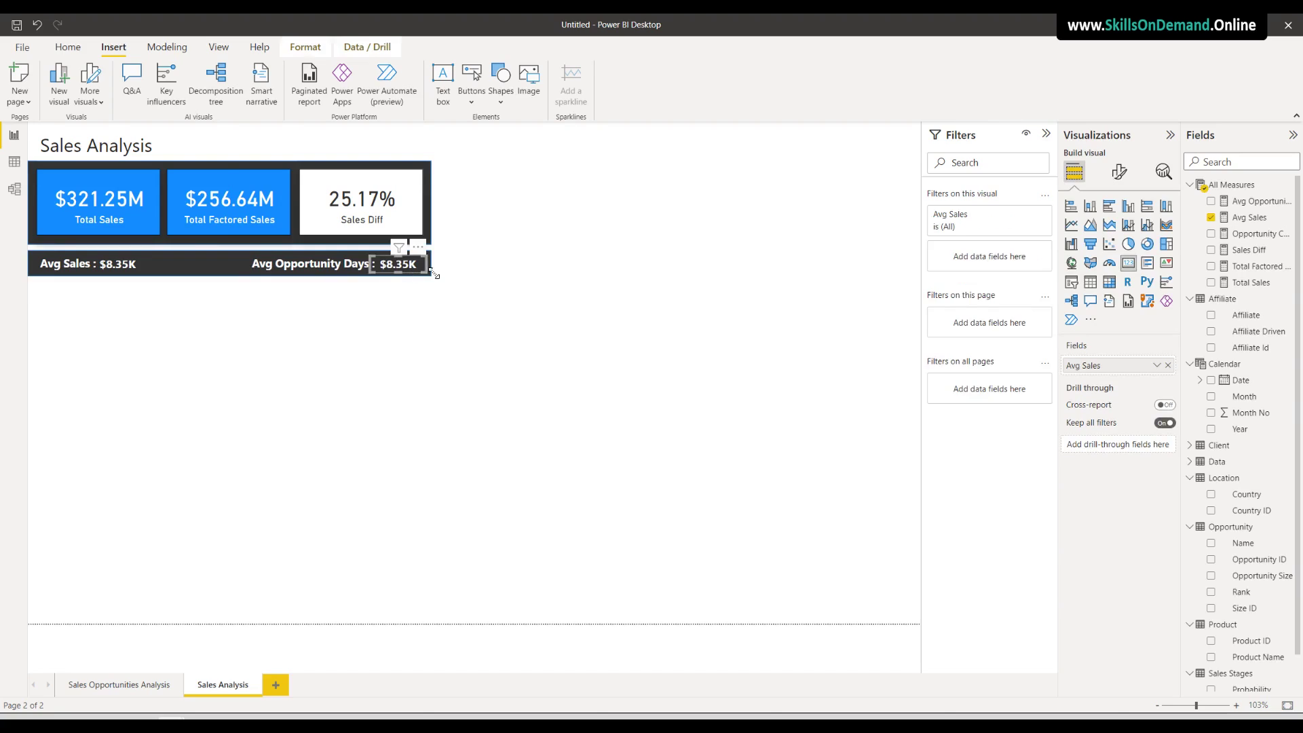
left_click(1168, 365)
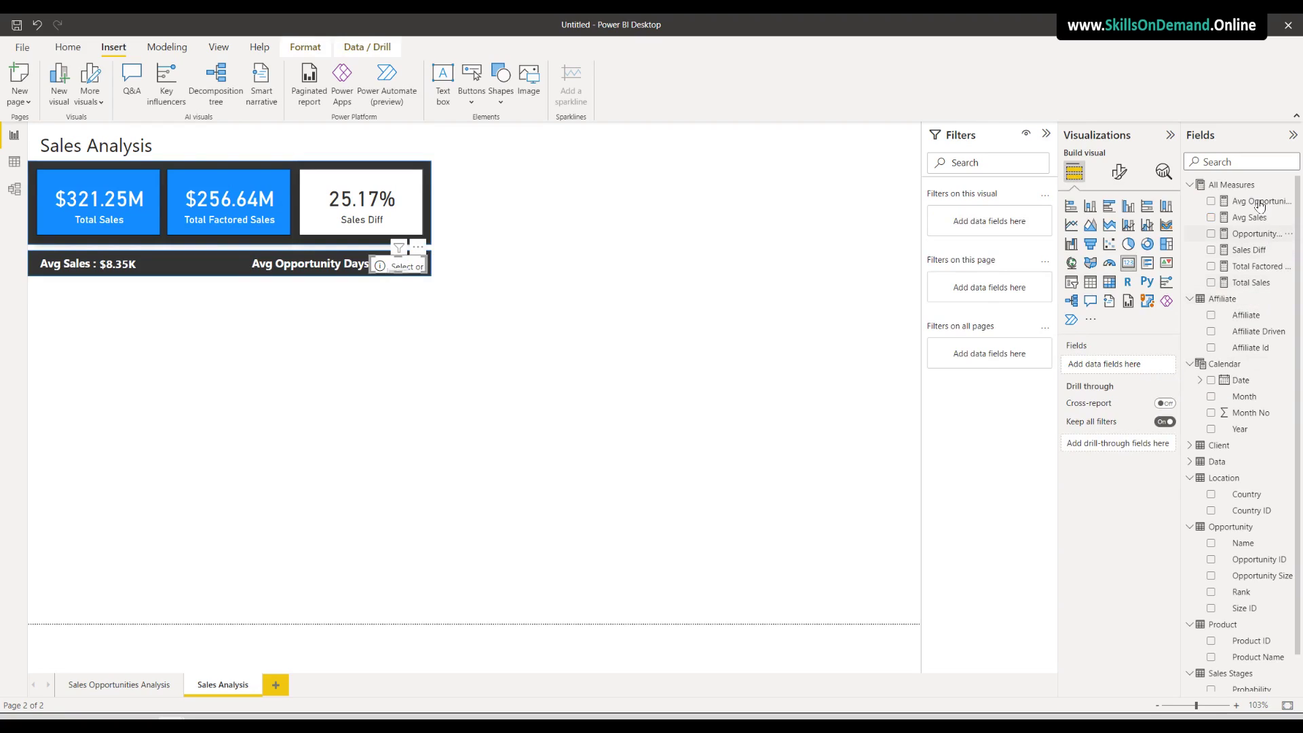
left_click_drag(1260, 202, 1108, 372)
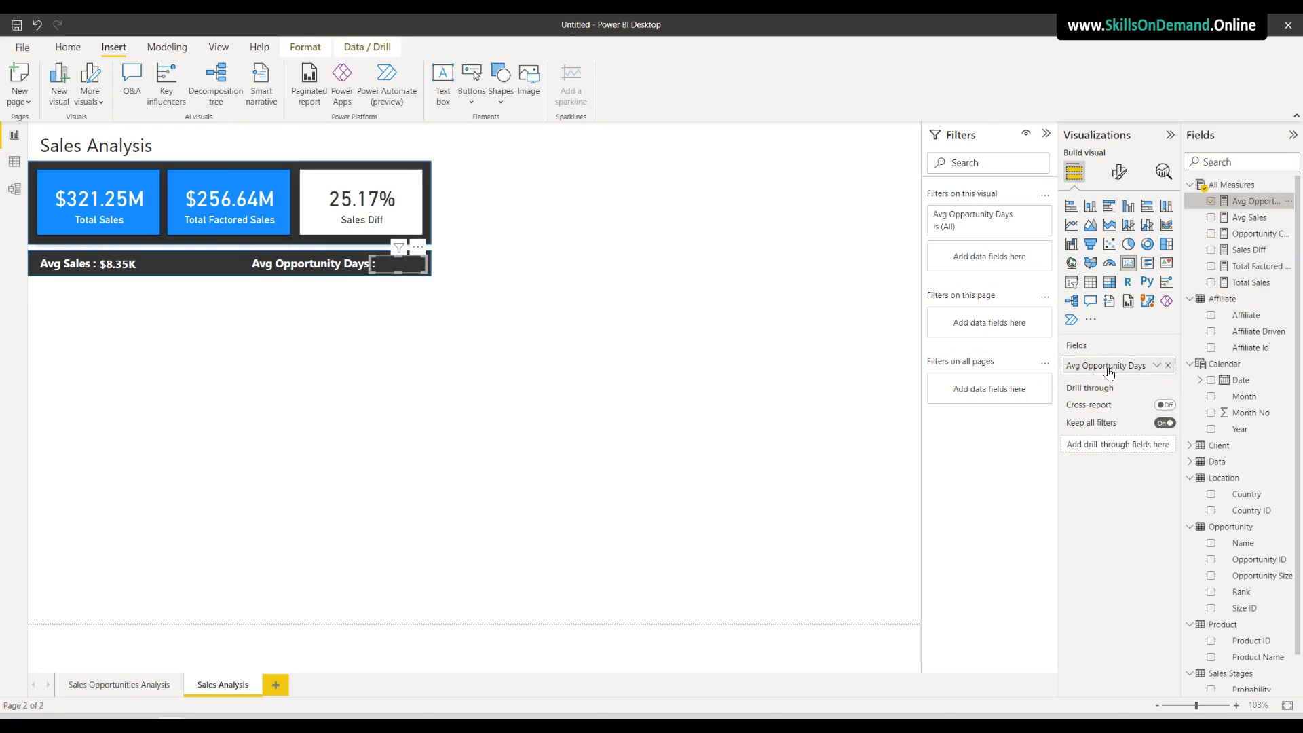
left_click(547, 406)
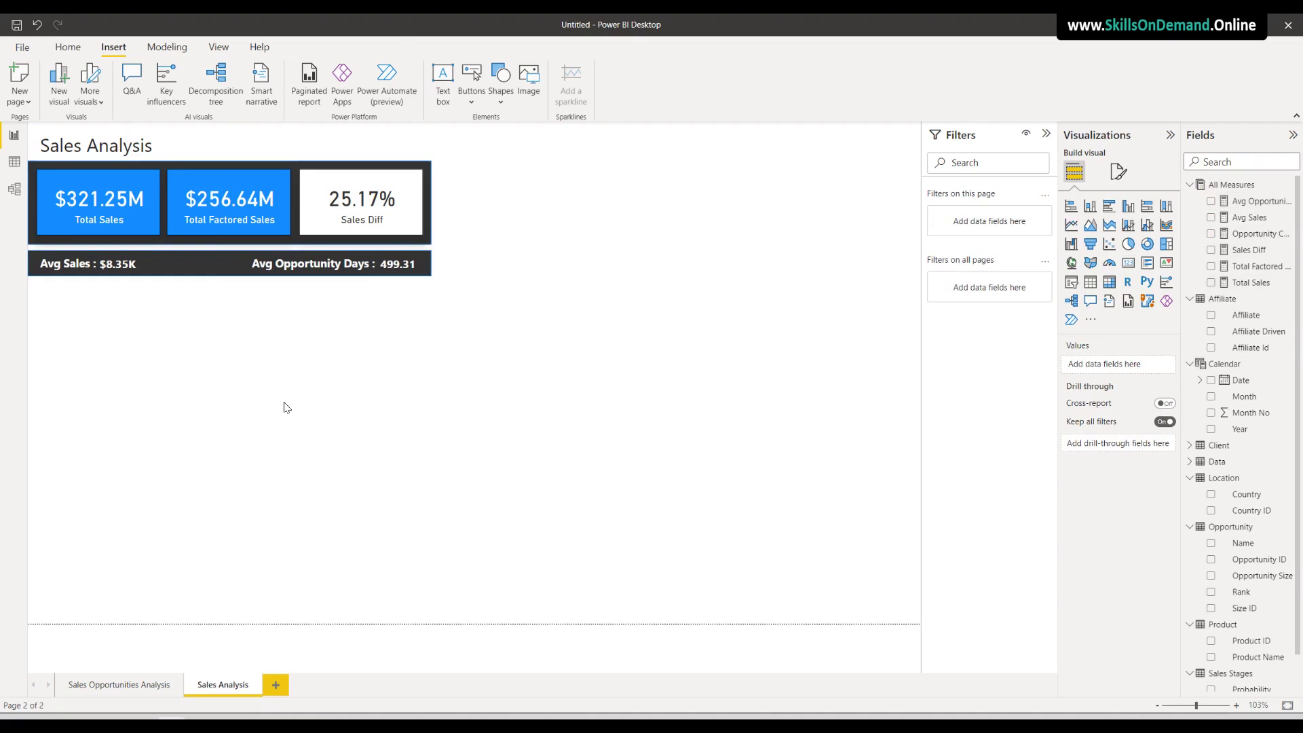
Group all the KPI visuals and the dark bar via Format > Group
key("ctrl+a")
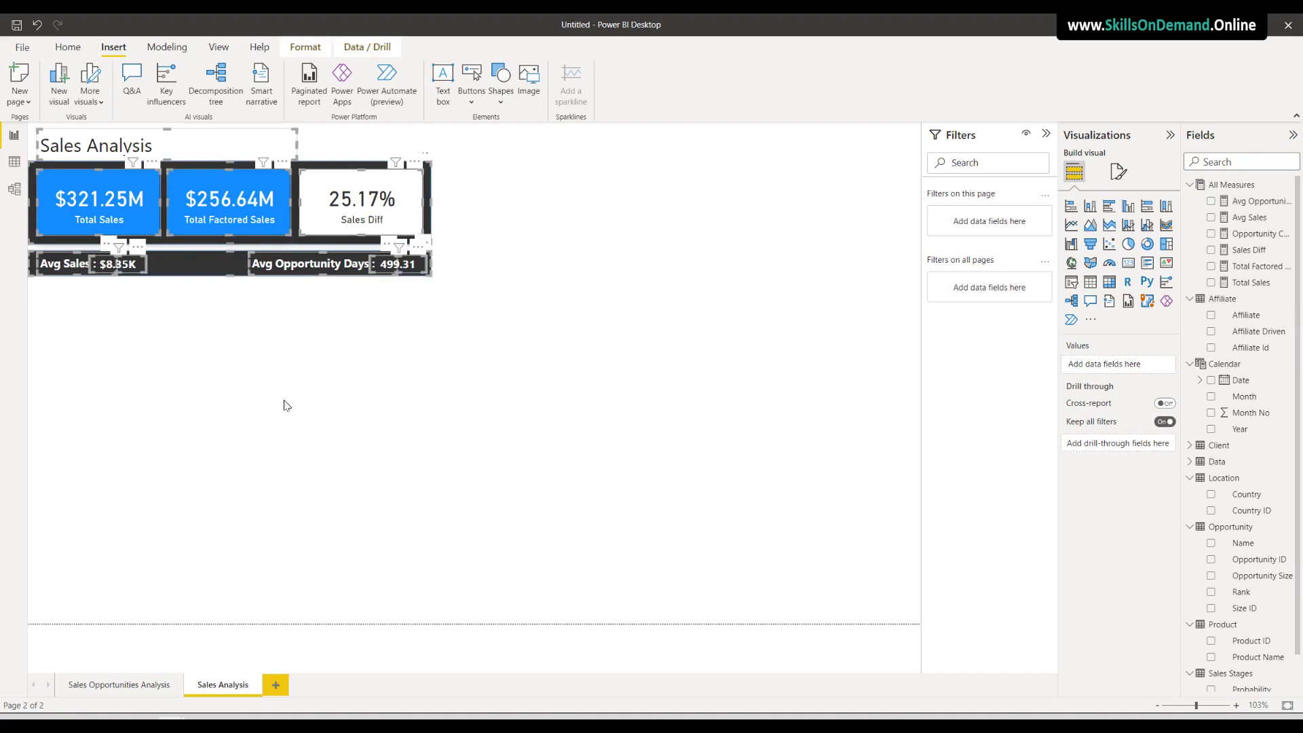
left_click(306, 45)
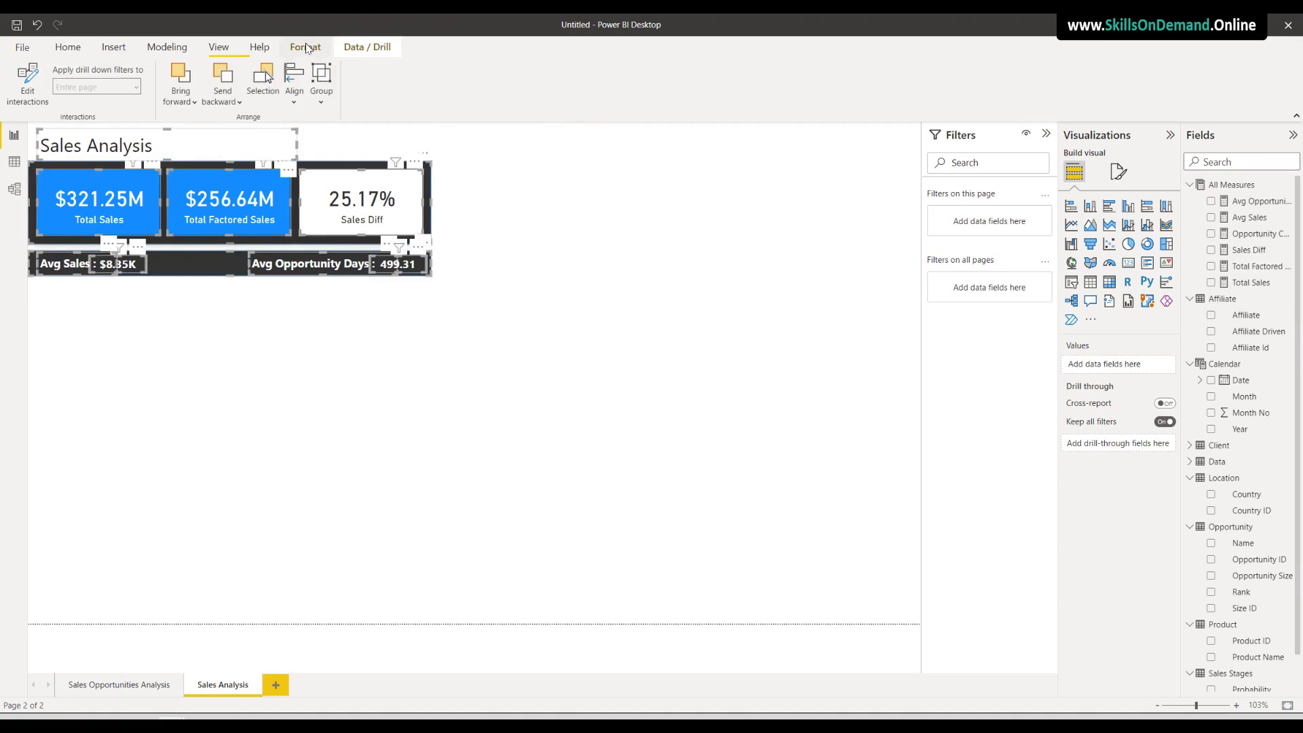
left_click(319, 97)
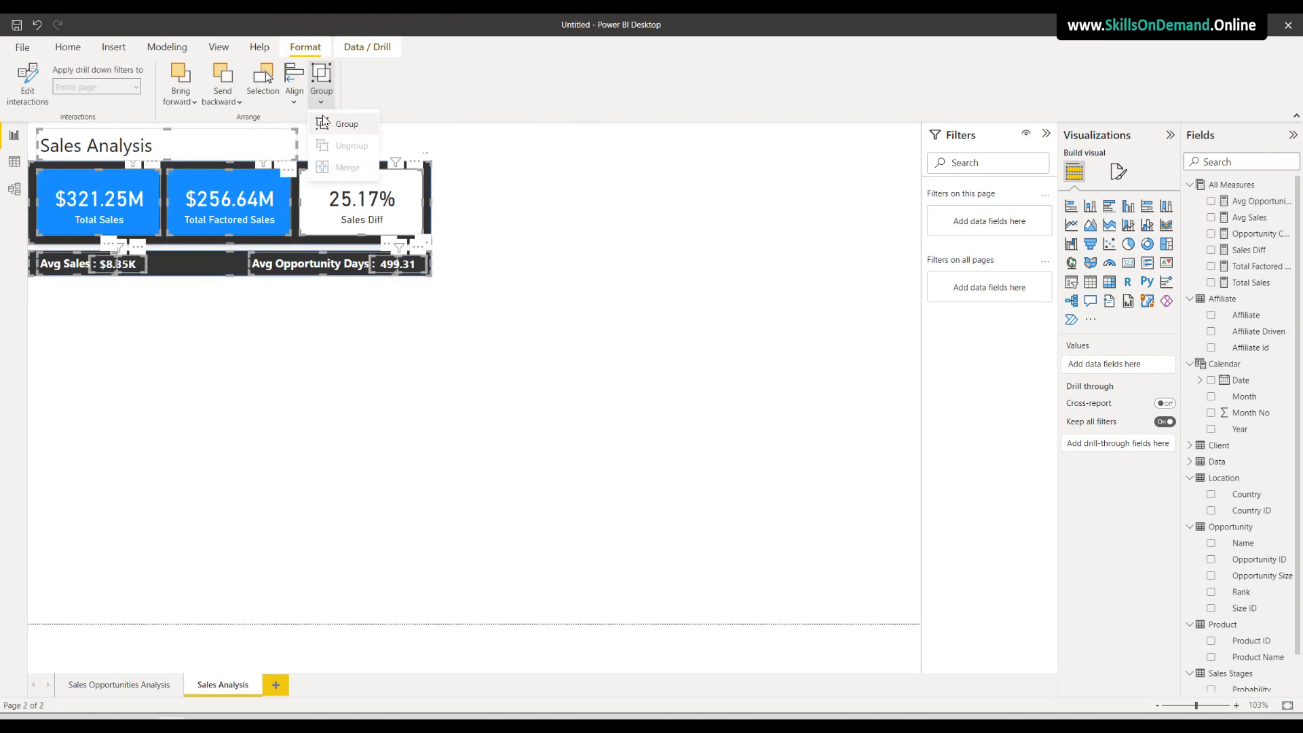
left_click(349, 126)
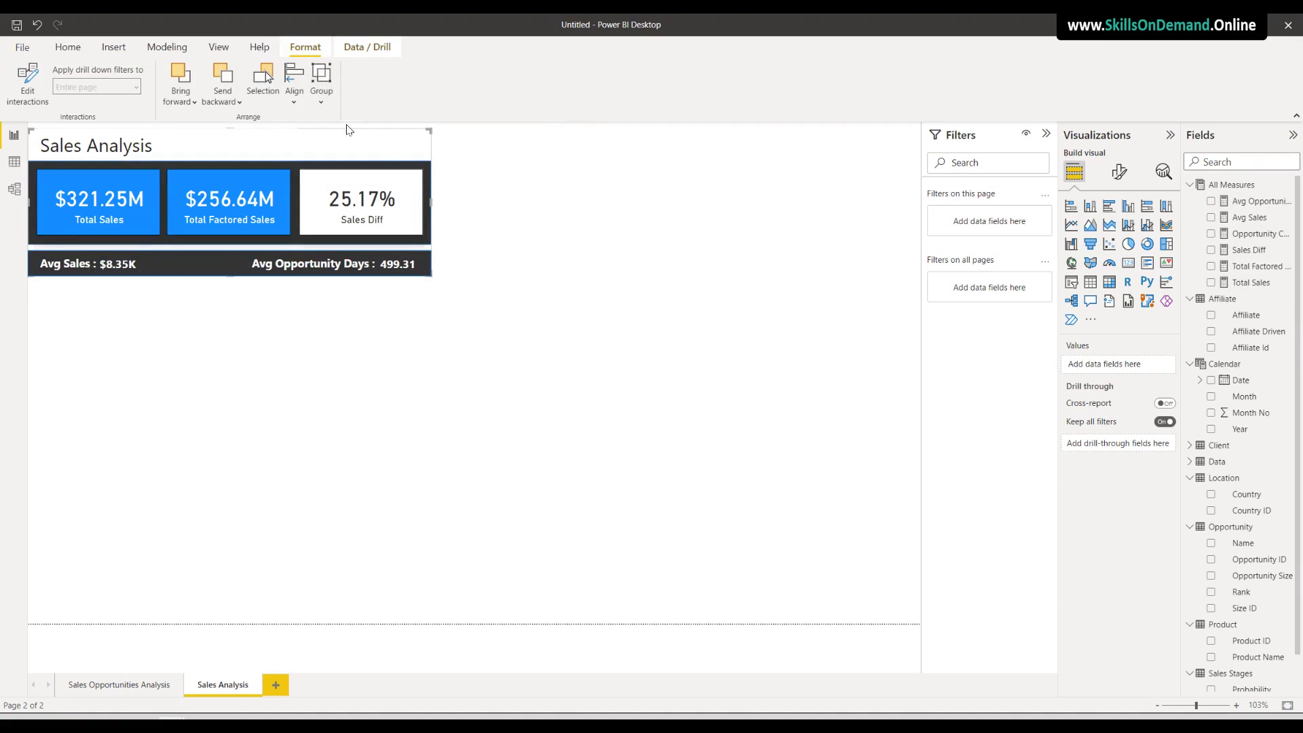
left_click(264, 325)
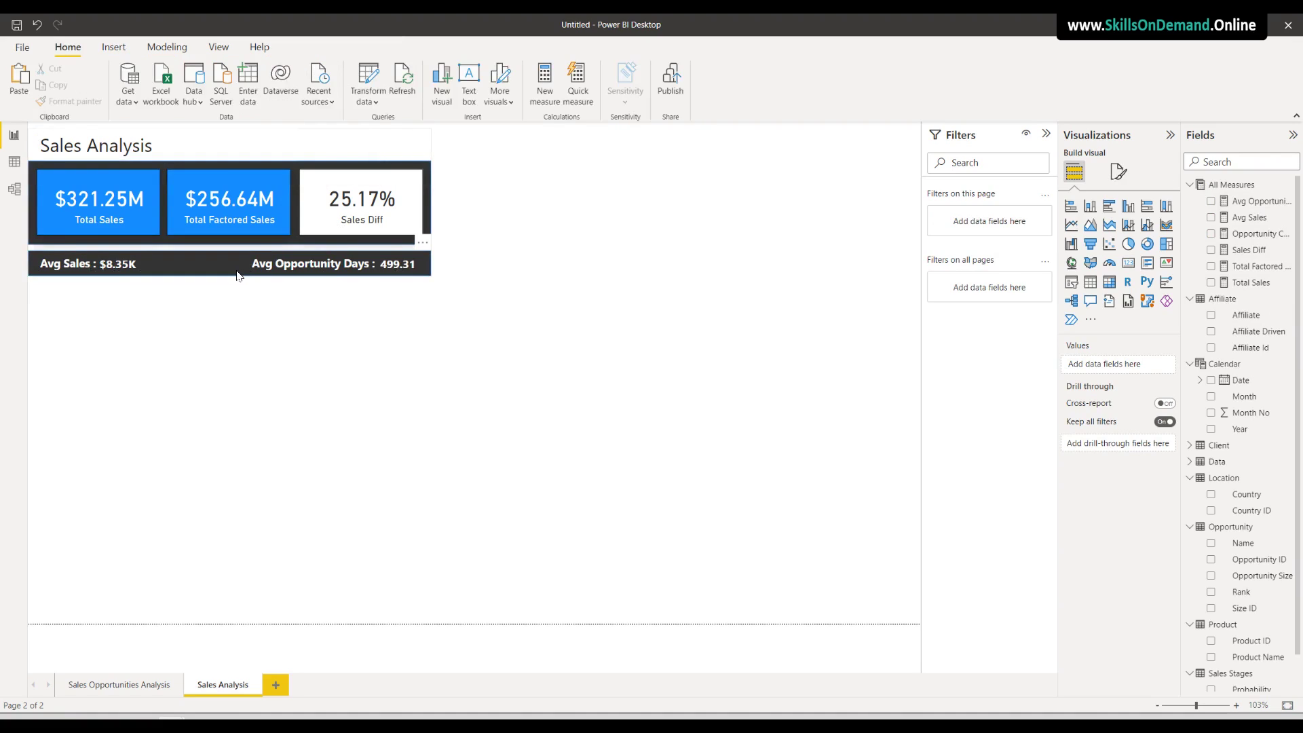
Reposition the group and nudge the dark bar to line up under the cards
mouse_move(237, 275)
left_mouse_down()
mouse_move(440, 321)
mouse_move(115, 353)
mouse_move(410, 360)
mouse_move(209, 279)
mouse_move(247, 277)
left_mouse_up()
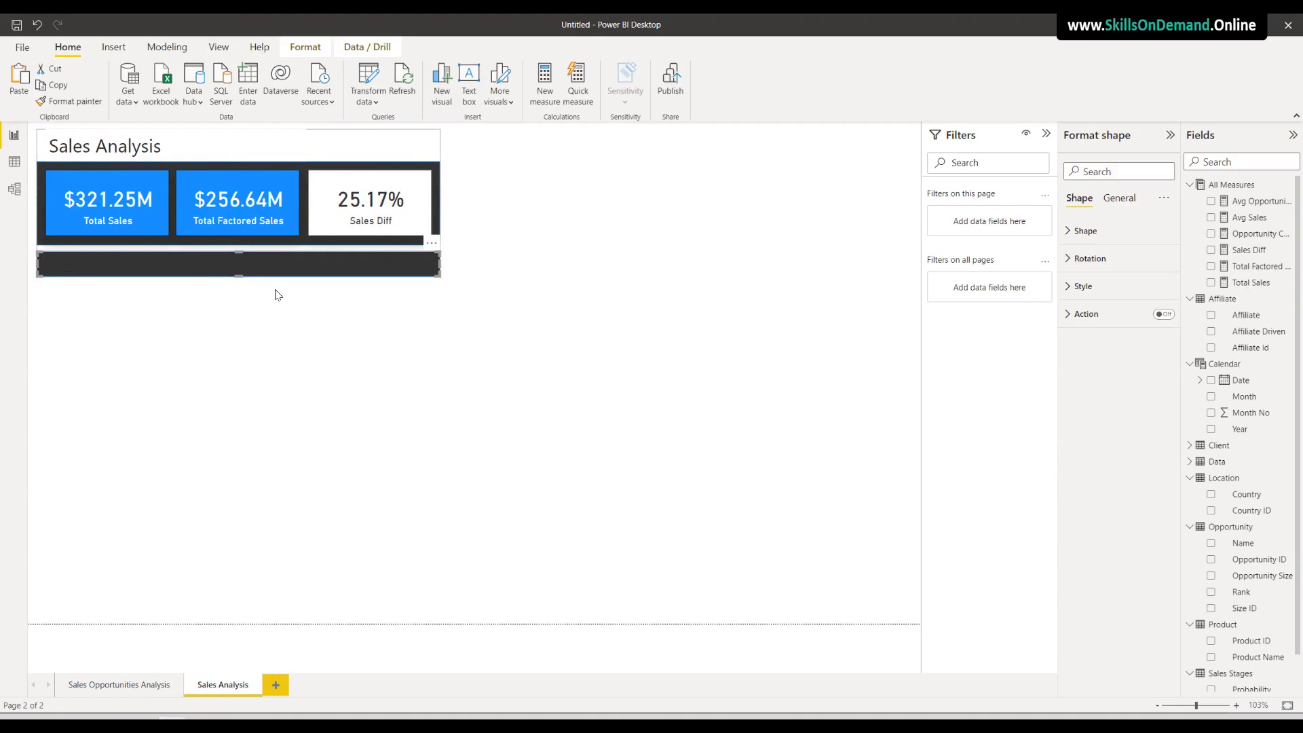
key("Left")
key("Left")
key("Left")
key("Left")
key("Left")
key("Left")
key("Left")
key("Left")
key("Right")
key("Right")
key("Right")
key("Right")
key("Right")
key("Right")
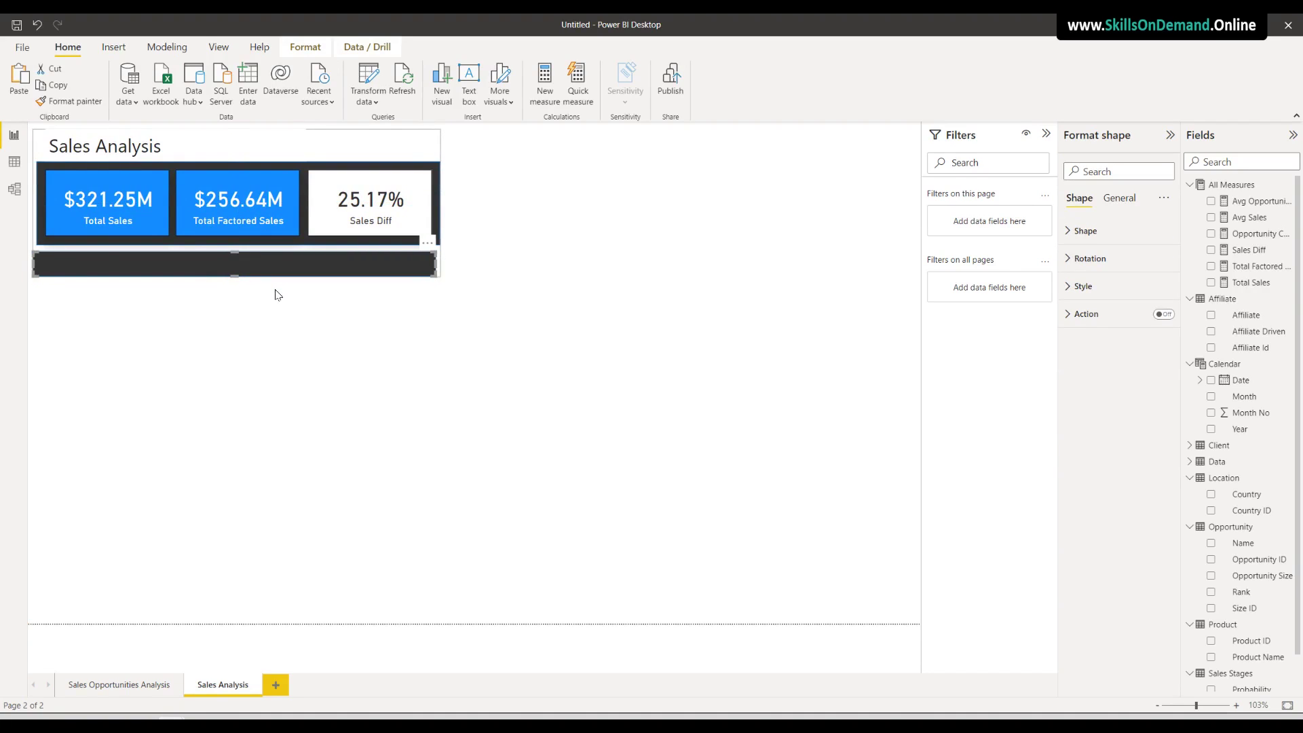
key("Right")
key("Right")
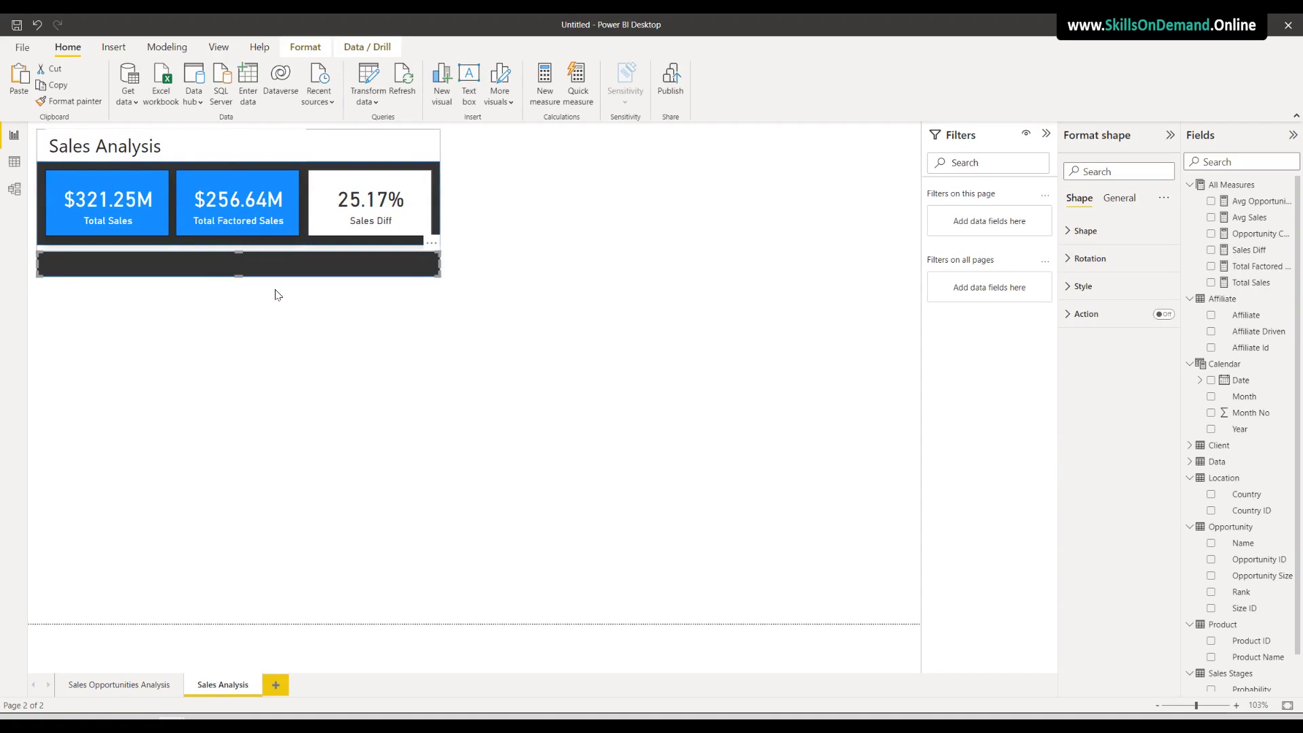
left_click(281, 338)
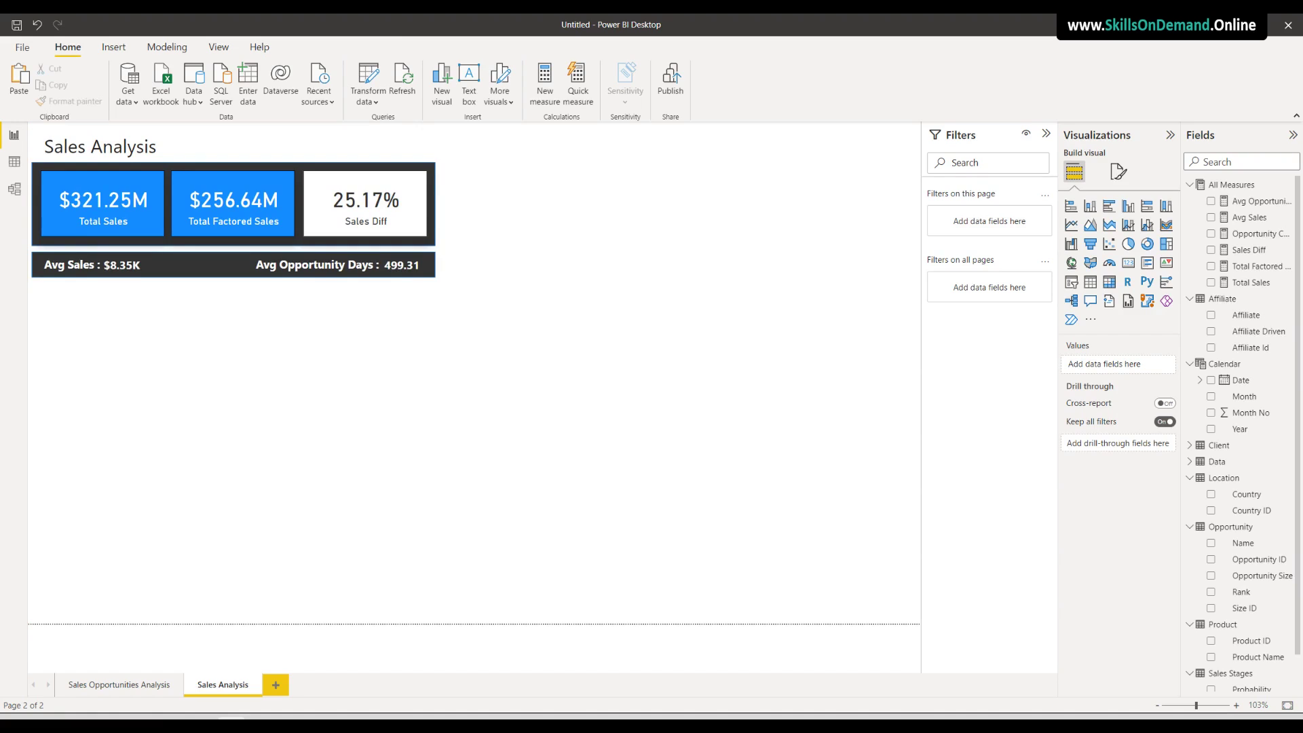
Copy the Sales Diff card below the KPI bar and convert it to a line chart
left_click(325, 232)
left_click(324, 232)
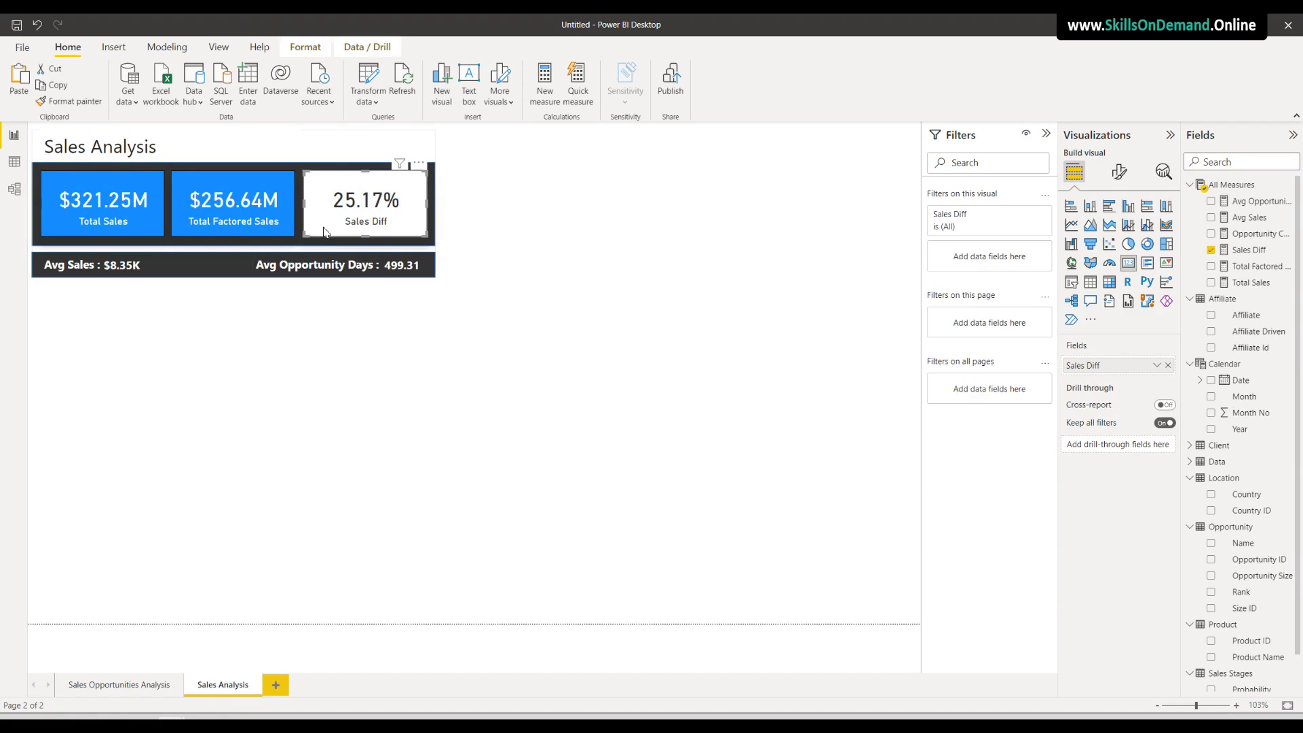
left_click_drag(324, 232, 160, 385)
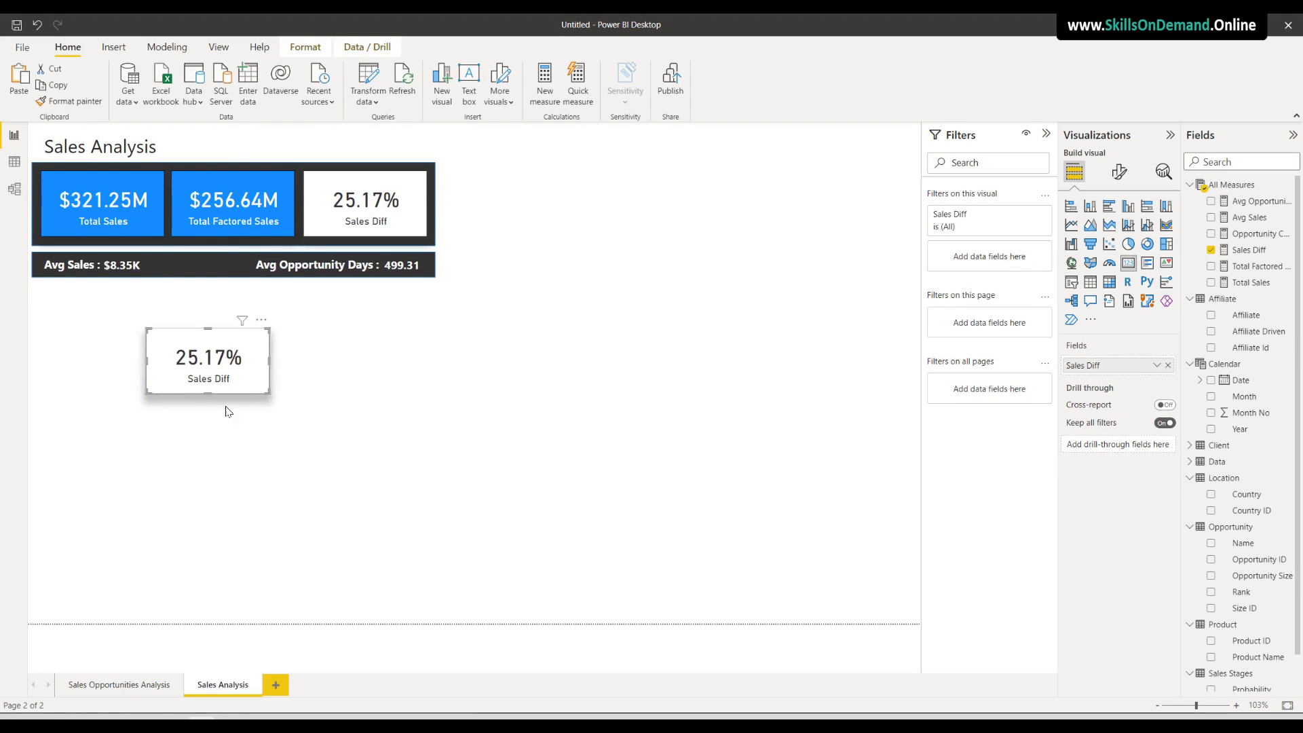
left_click(1072, 226)
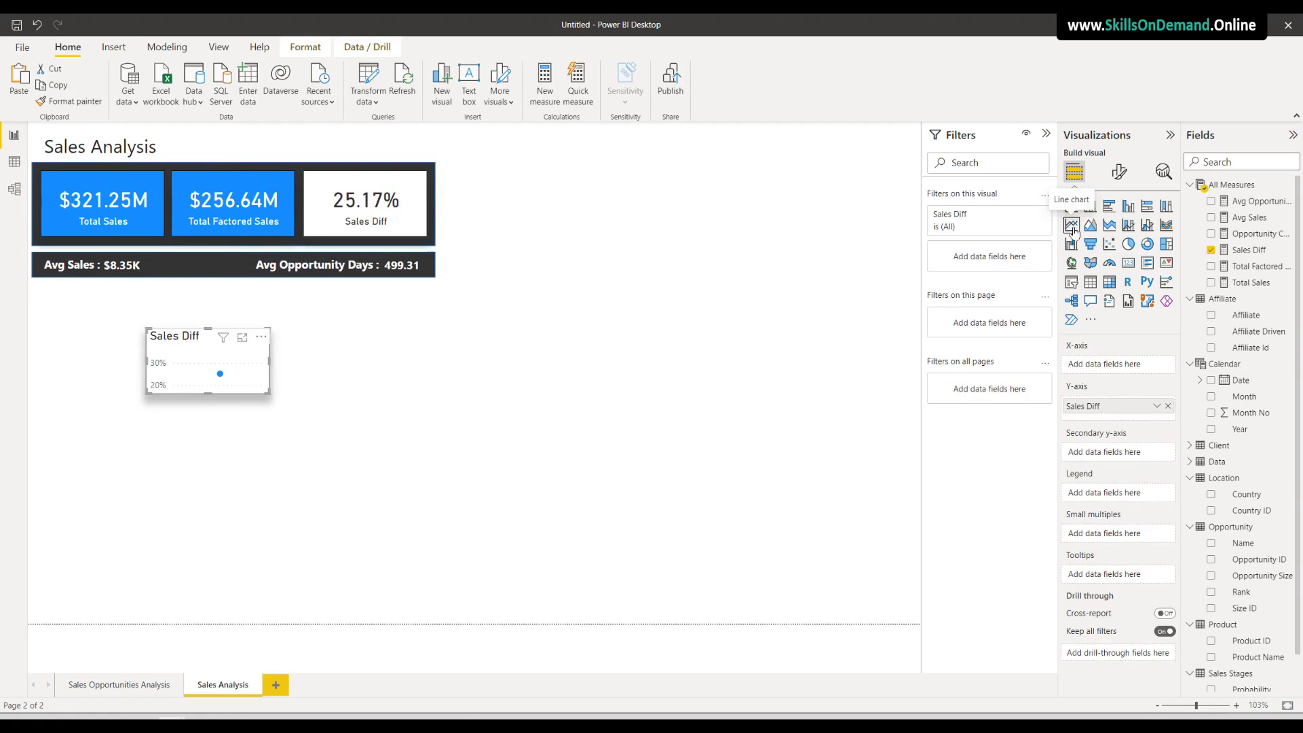
Size the line chart to match the KPI bar and remove the Sales Diff field
left_click_drag(207, 394, 196, 523)
left_click_drag(270, 433, 455, 441)
left_click_drag(321, 456, 207, 414)
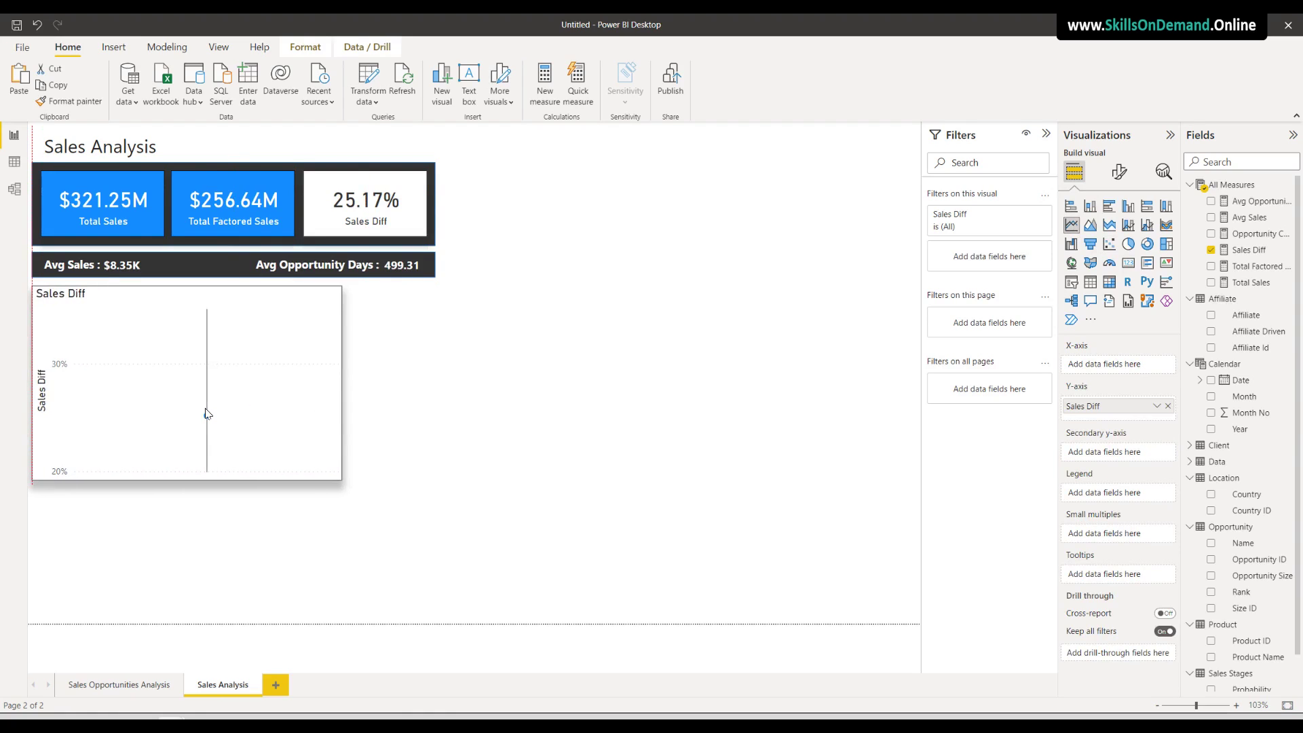
left_click_drag(188, 480, 187, 431)
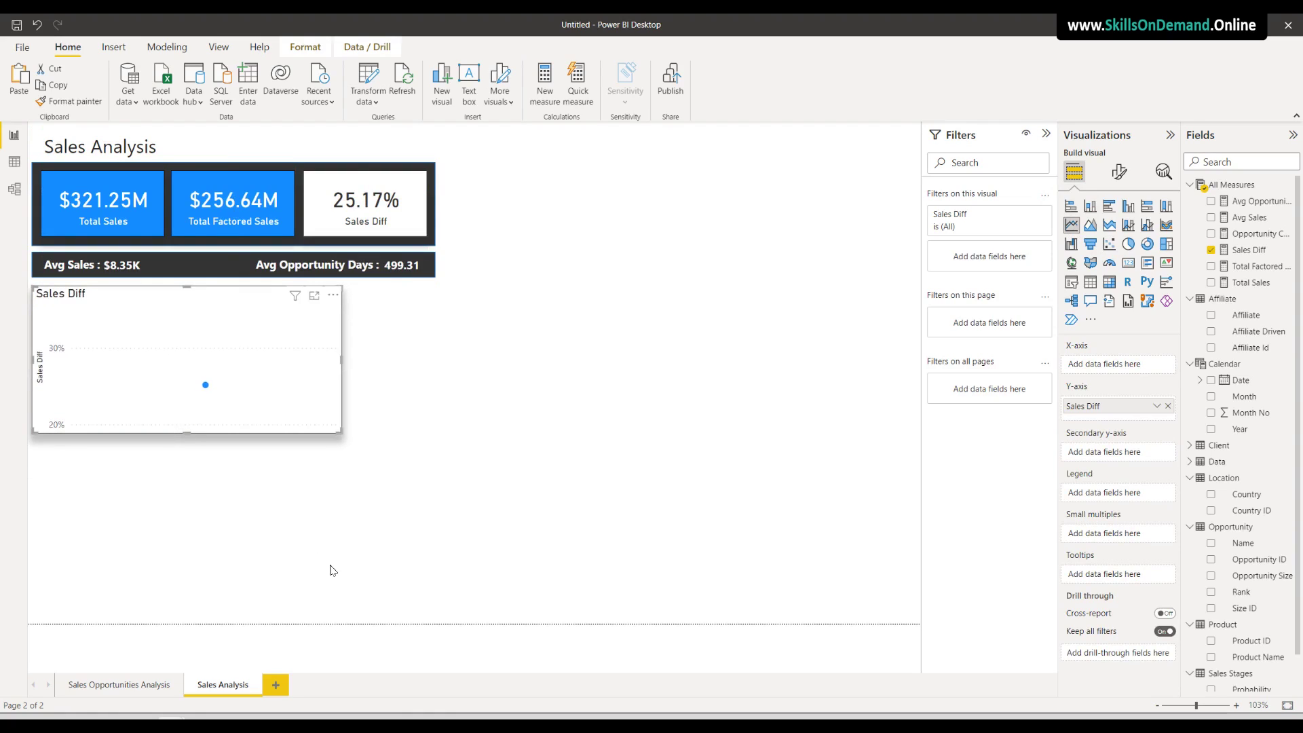
left_click(1168, 407)
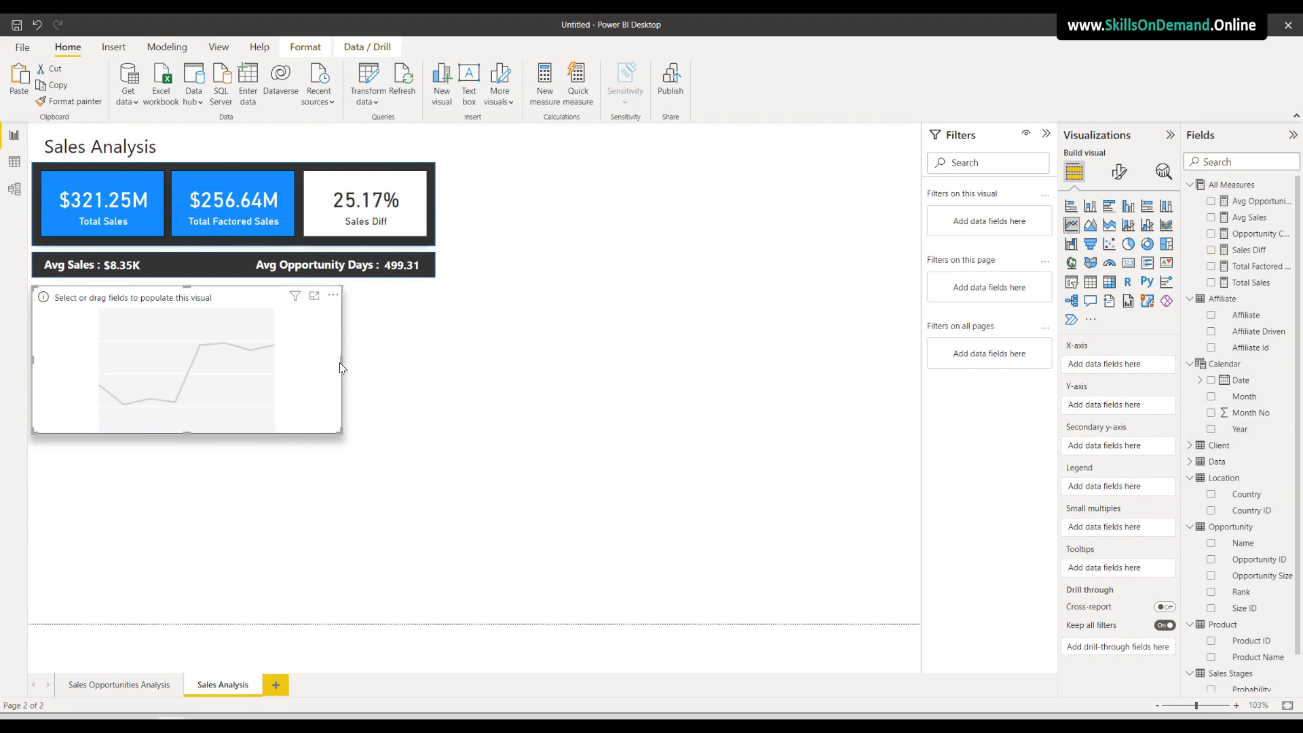
left_click_drag(341, 367, 440, 366)
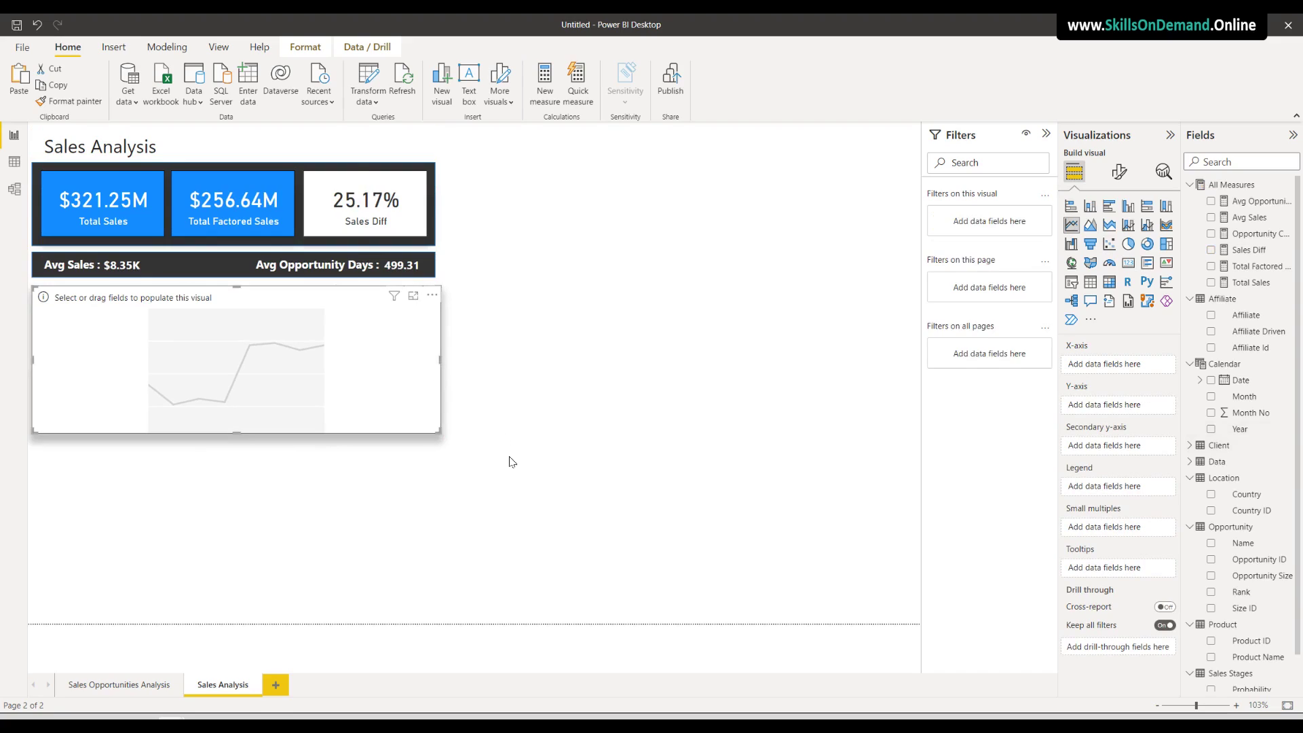
left_click(512, 462)
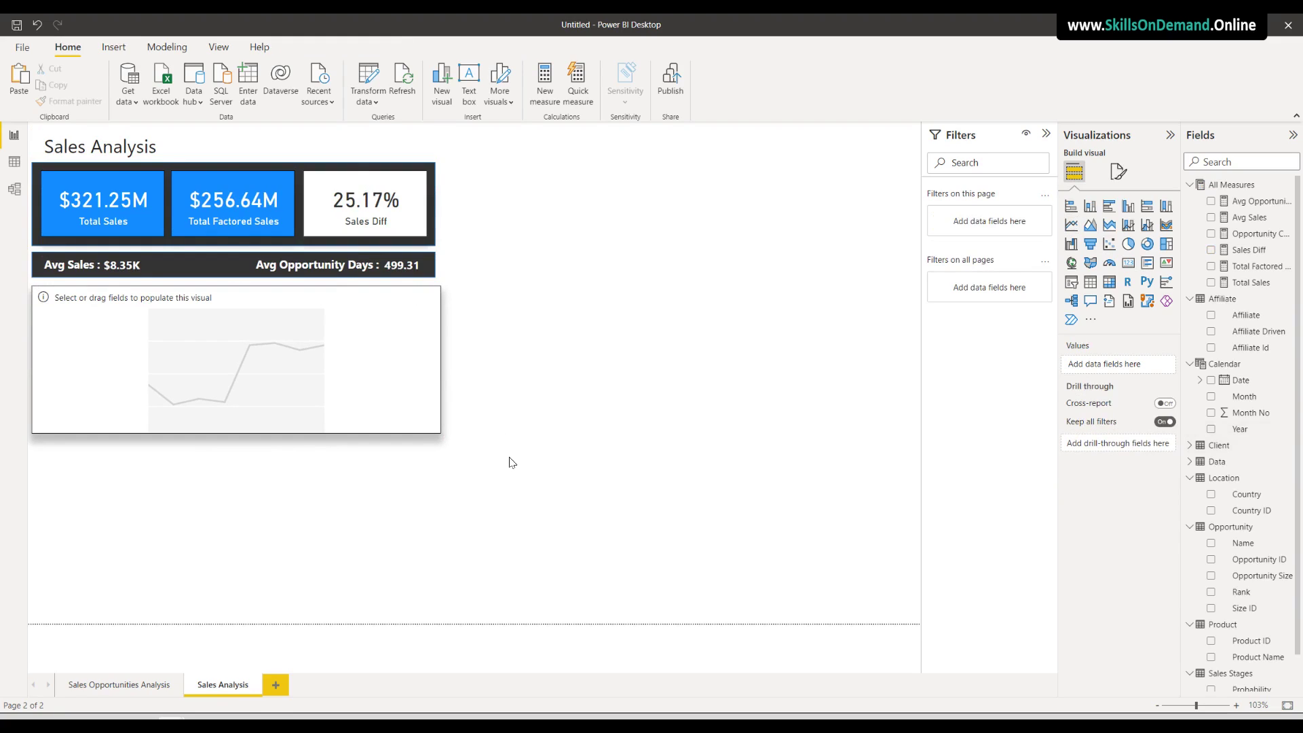
Put Month on the X-axis and Total Sales and Total Factored Sales on the Y-axis
left_click(321, 378)
left_click_drag(1244, 398, 1106, 367)
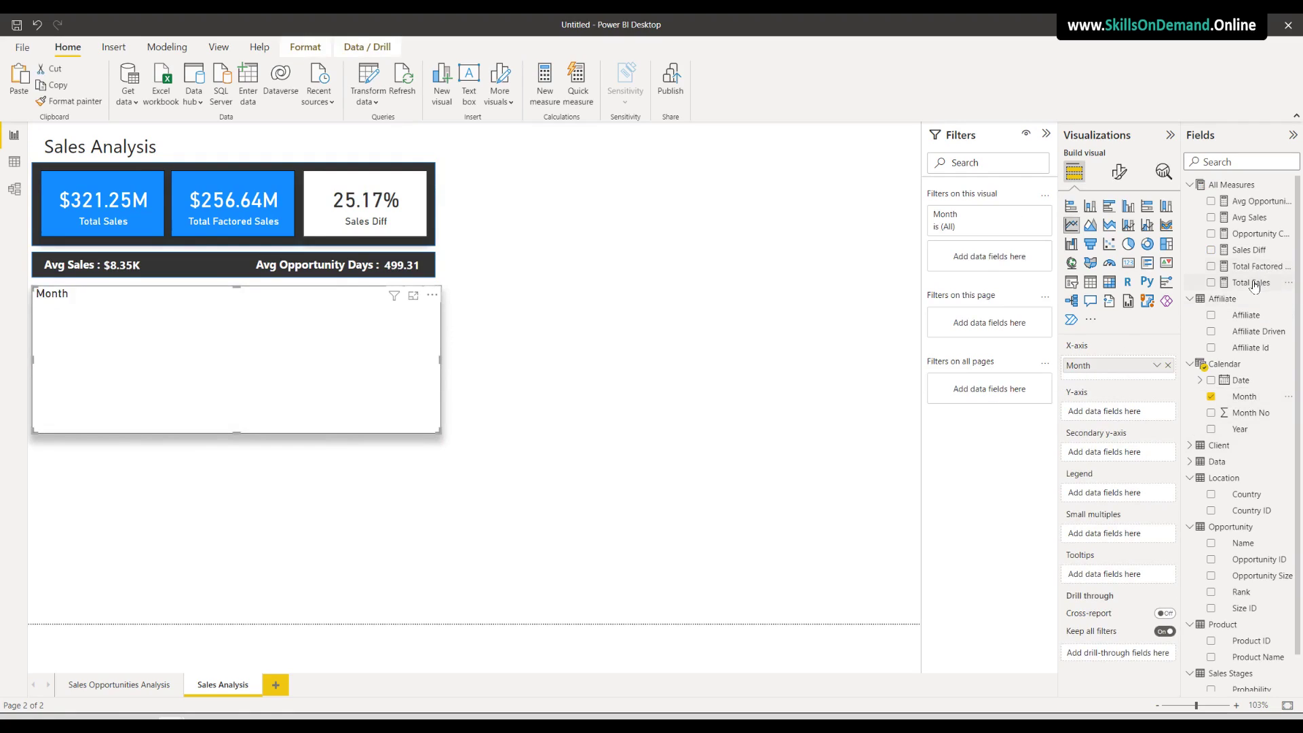
left_click_drag(1254, 287, 1136, 419)
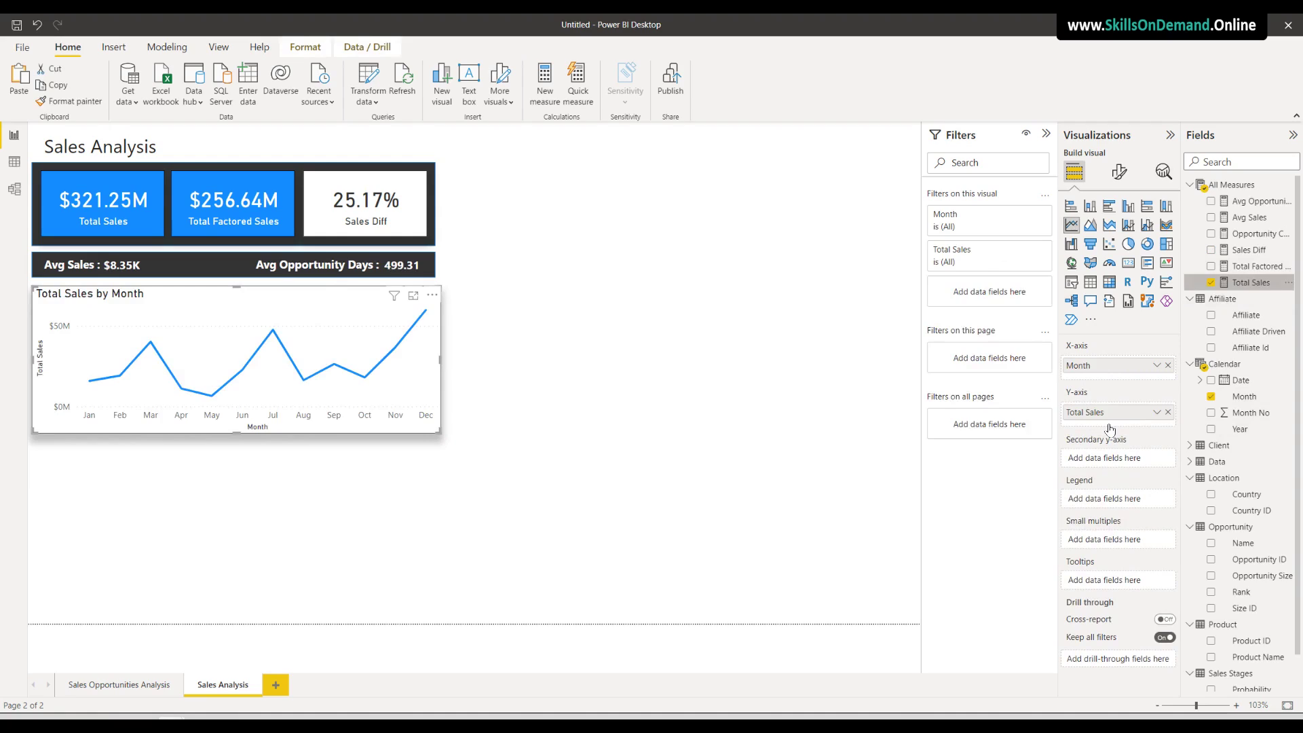
left_click_drag(1114, 448, 1104, 417)
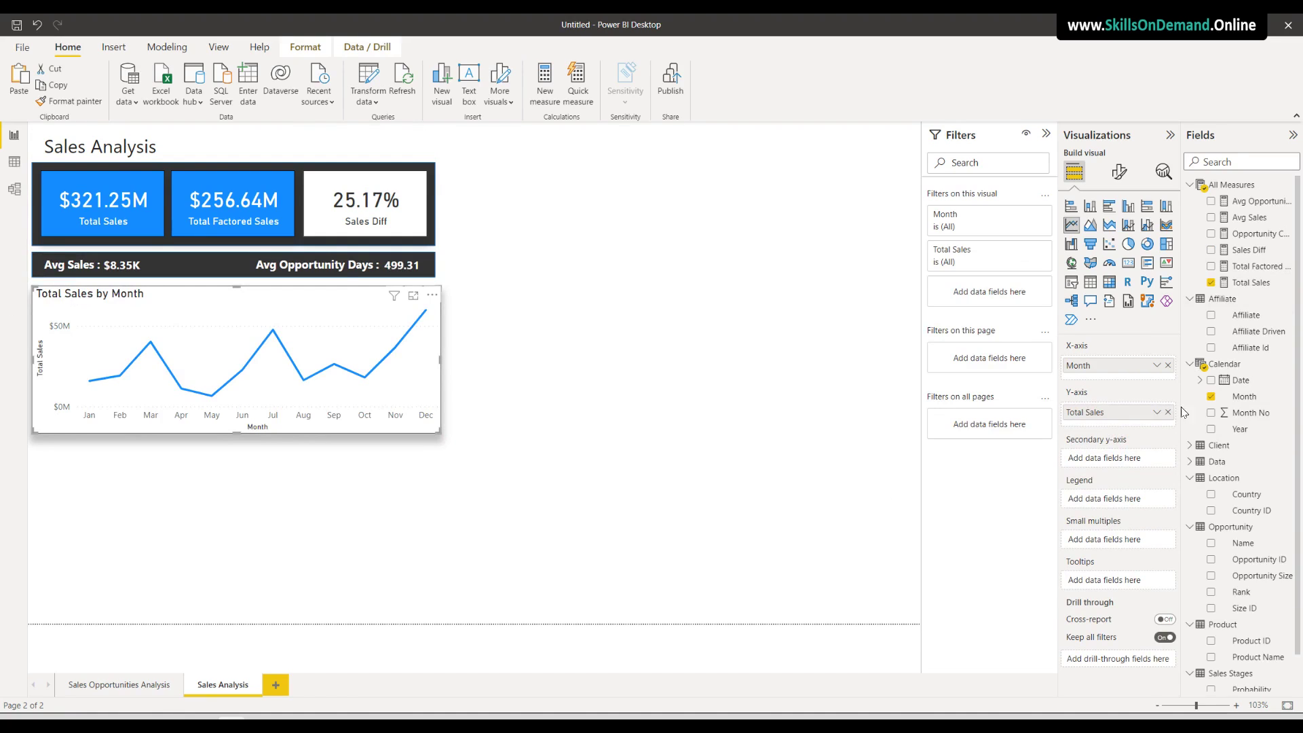
left_click_drag(1248, 268, 1123, 427)
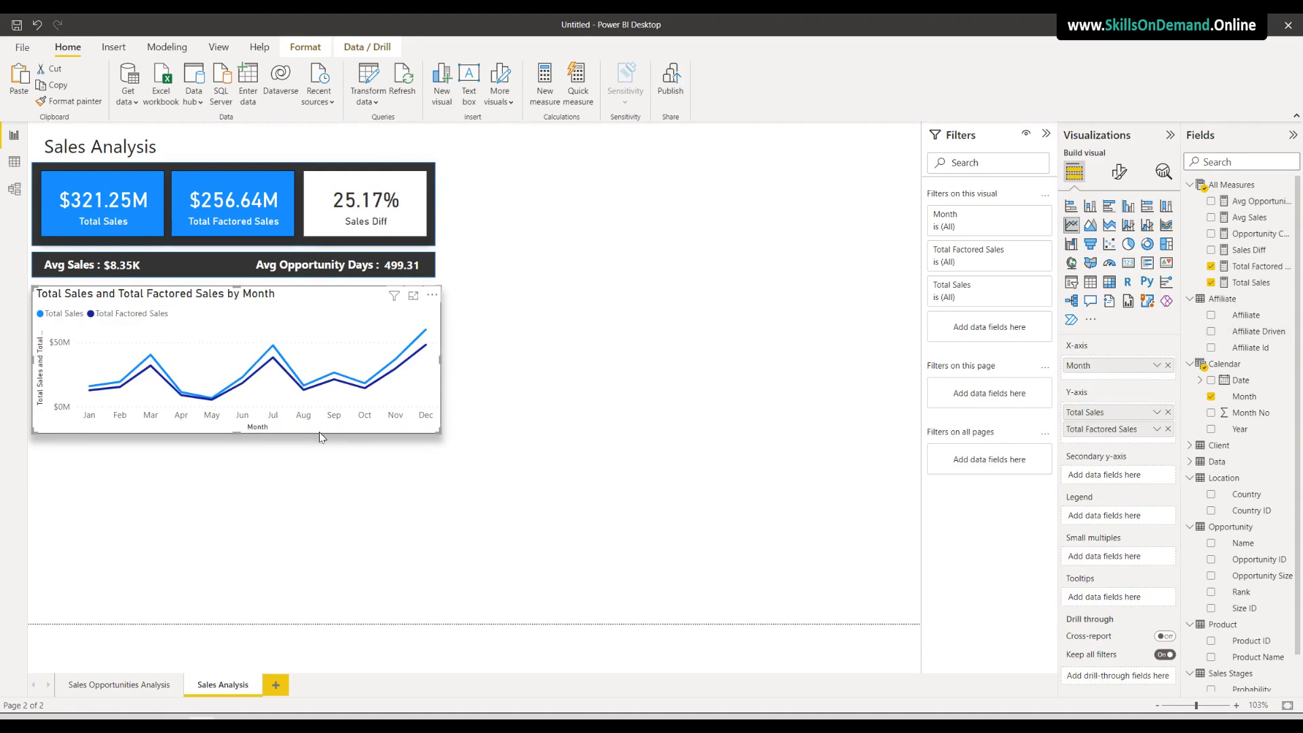
Edit the chart title to read 'Total Sale vs Total Factored Sales by Month'
left_click(1119, 173)
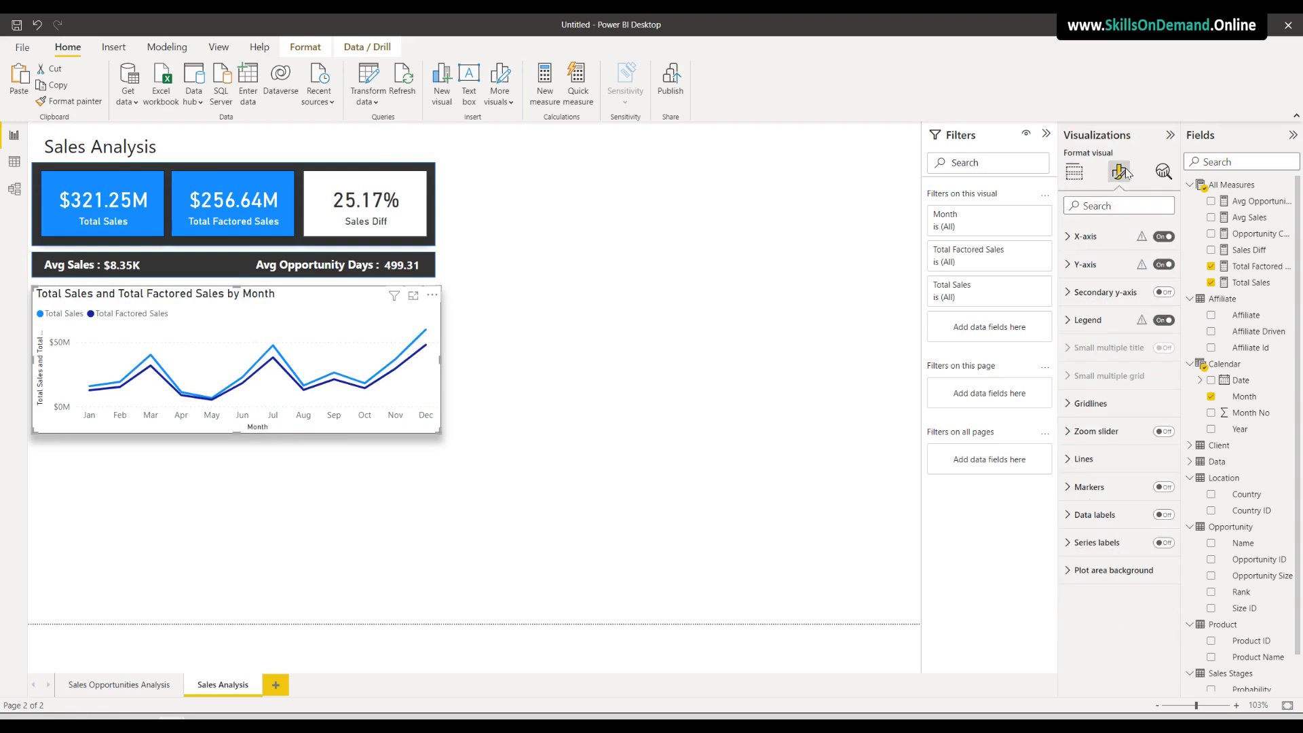
left_click(1119, 232)
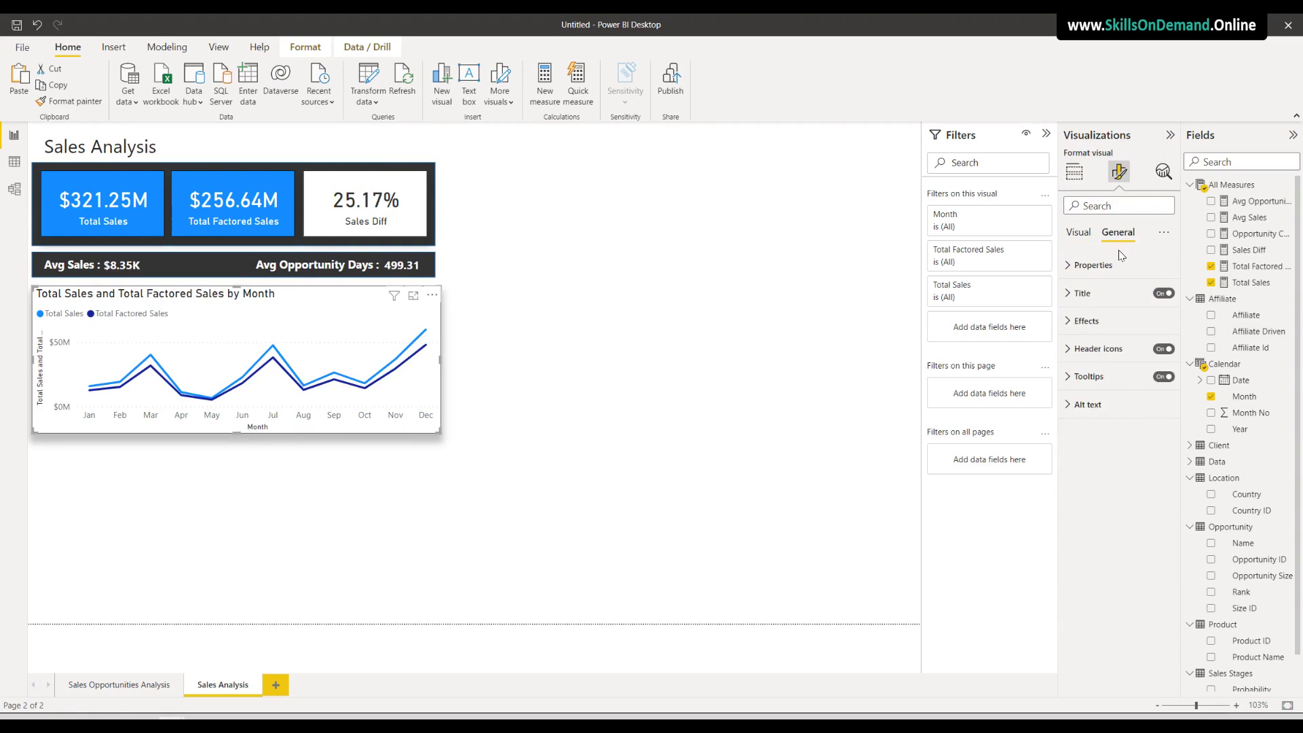
left_click(1090, 294)
double_click(1120, 334)
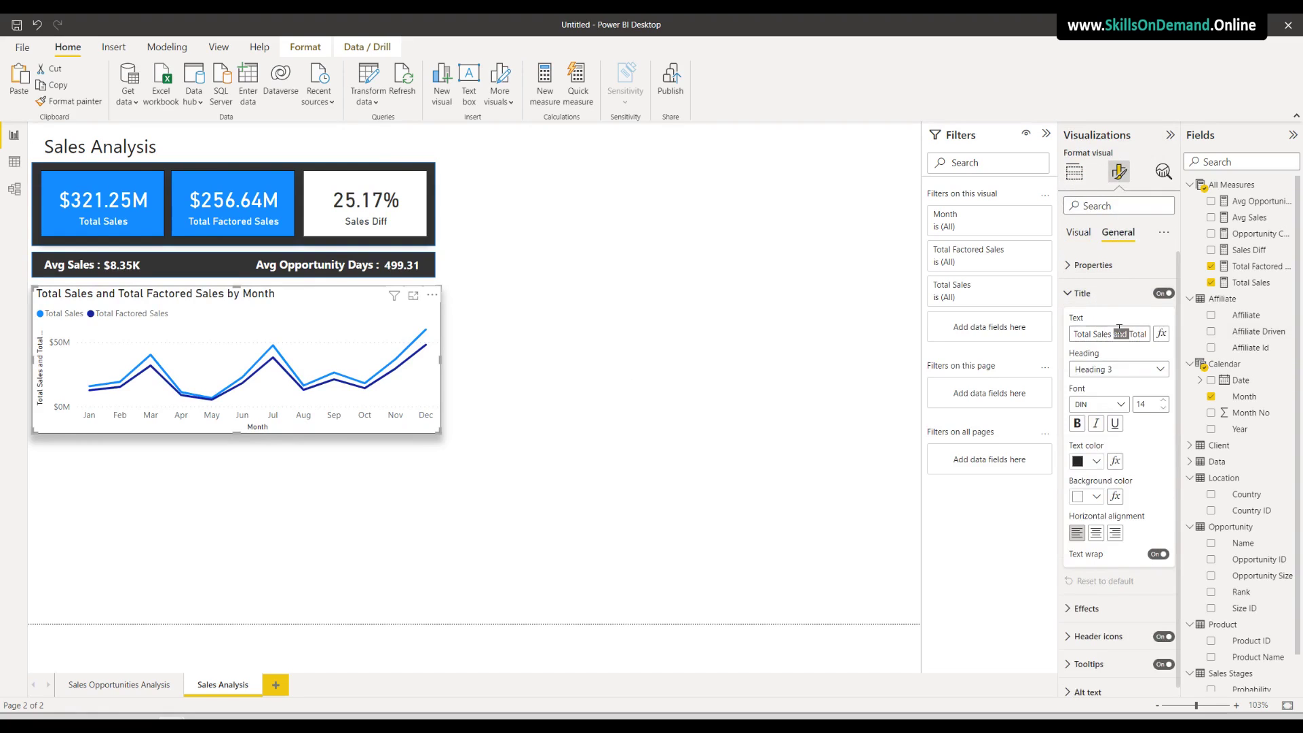
left_click(1109, 331)
type("Vss")
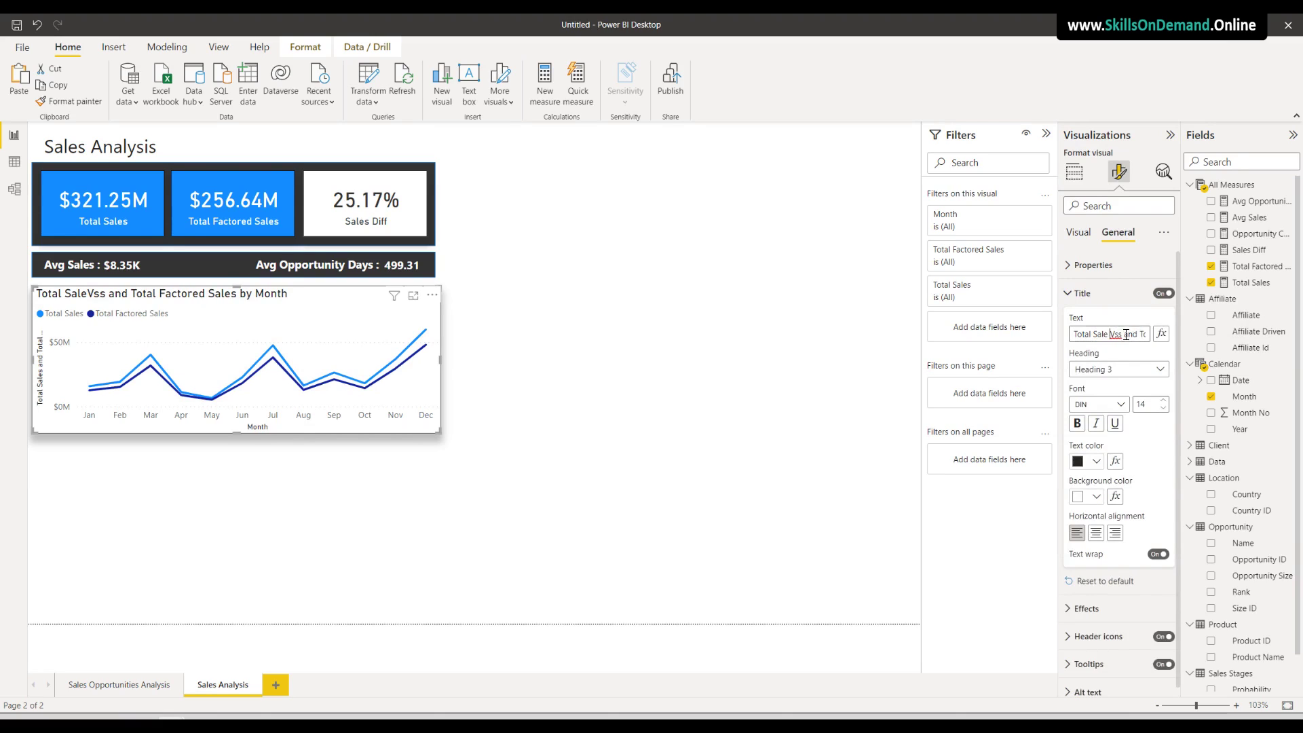
key("Right")
key("Right")
key("Delete")
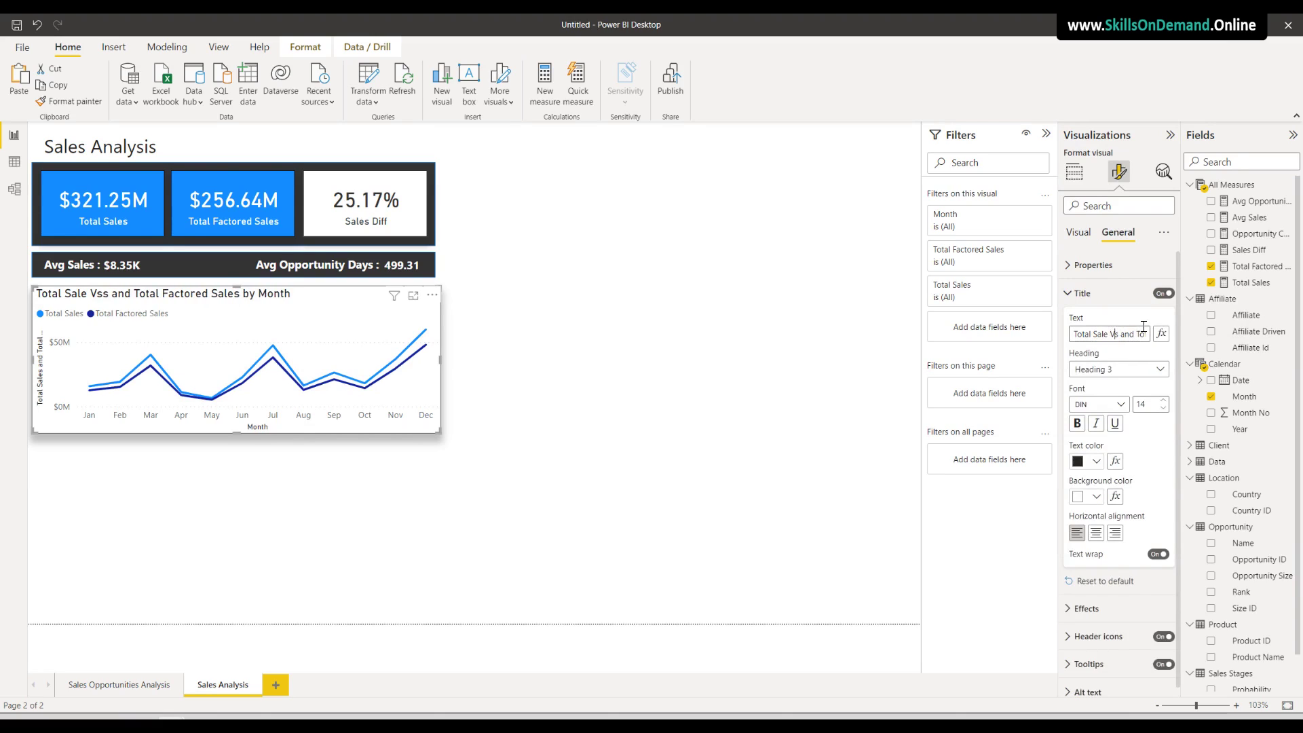
key("BackSpace")
type("vs")
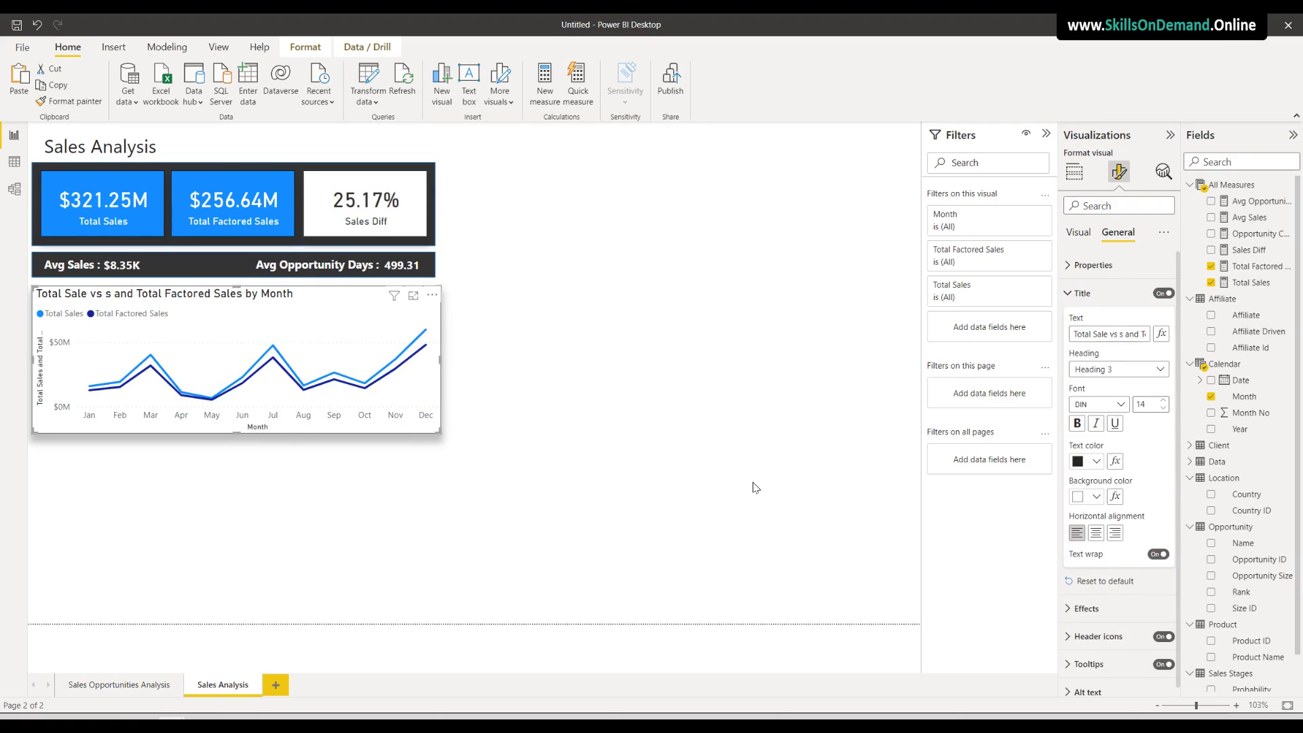
key("Delete")
key("Delete")
key("Delete")
key("Delete")
key("Delete")
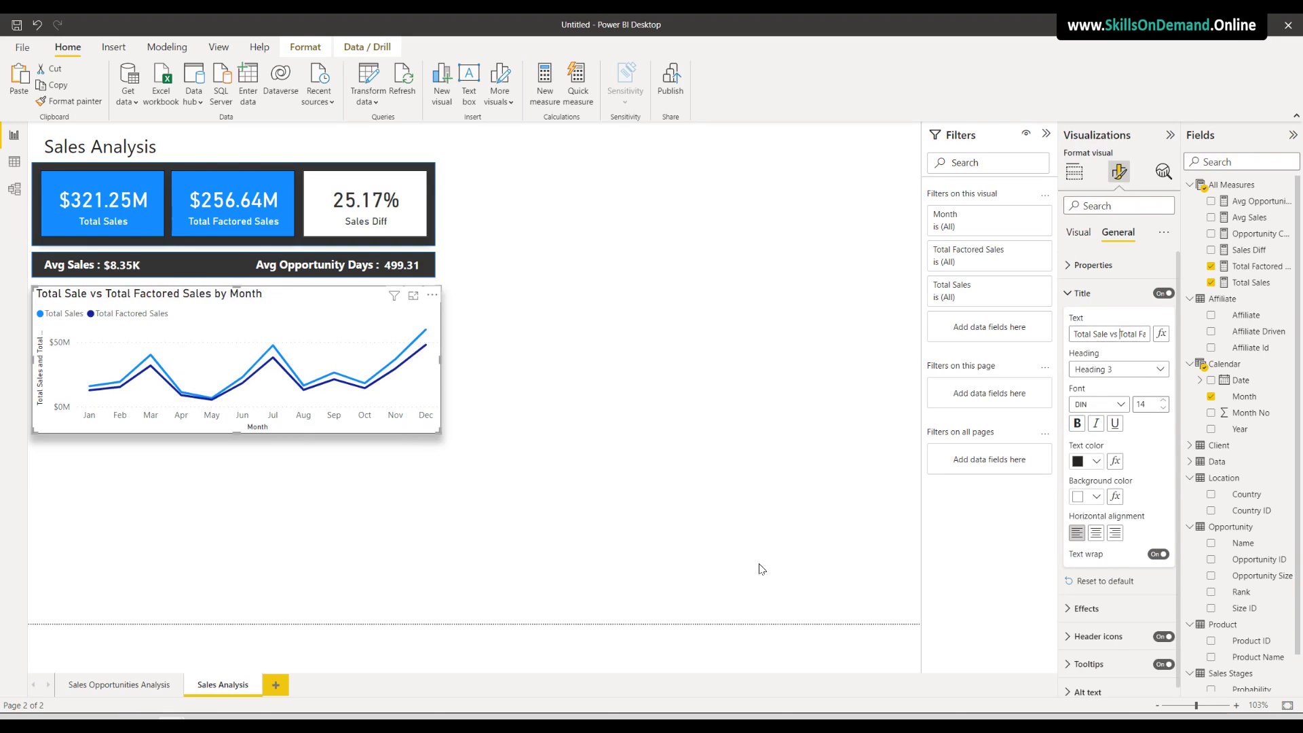
Reduce the title font size to 12
left_click(1163, 408)
left_click(1164, 408)
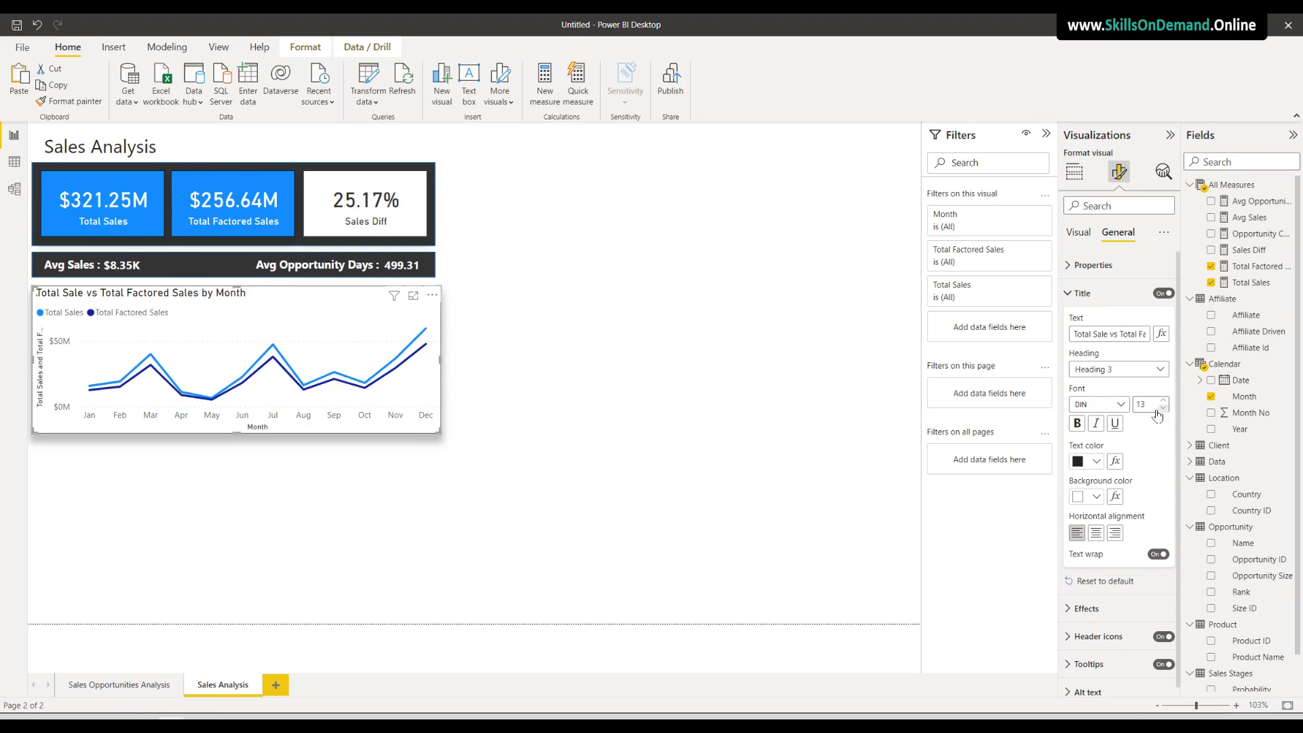
left_click(591, 487)
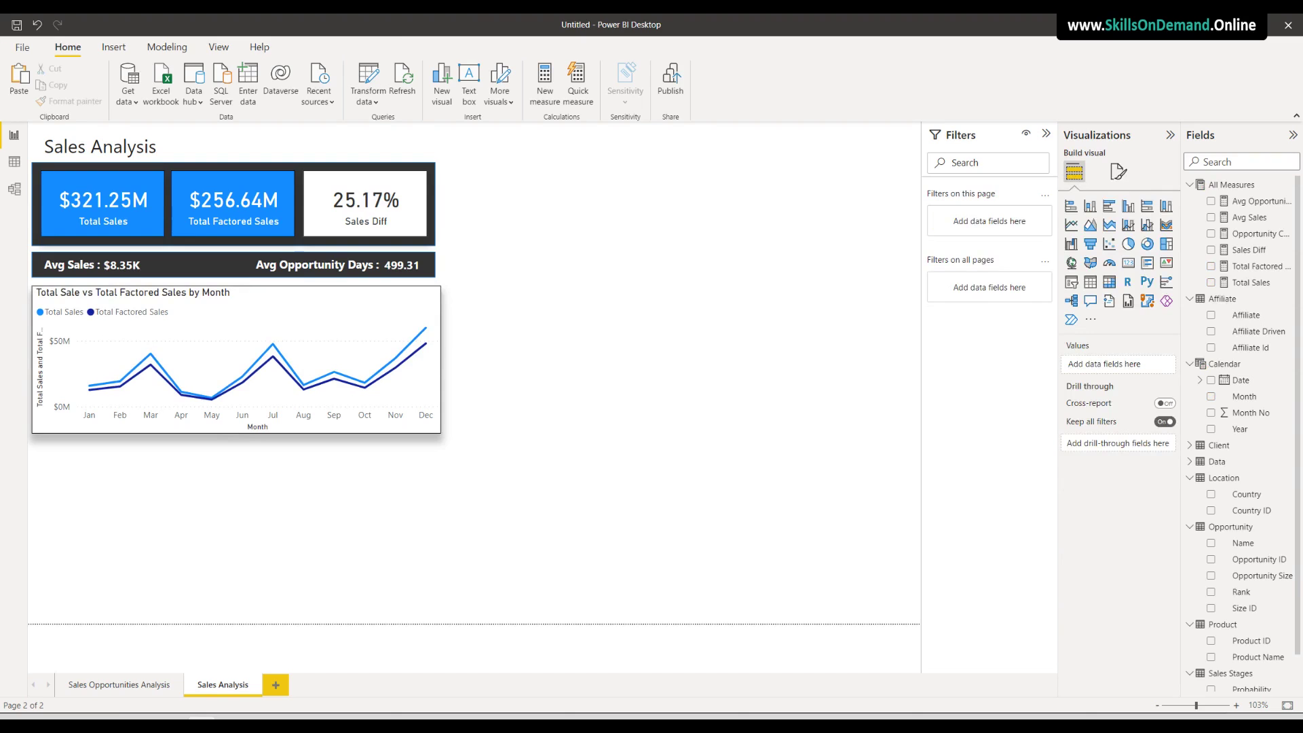
Turn off the line chart's axis title
left_click(321, 431)
left_click(1120, 174)
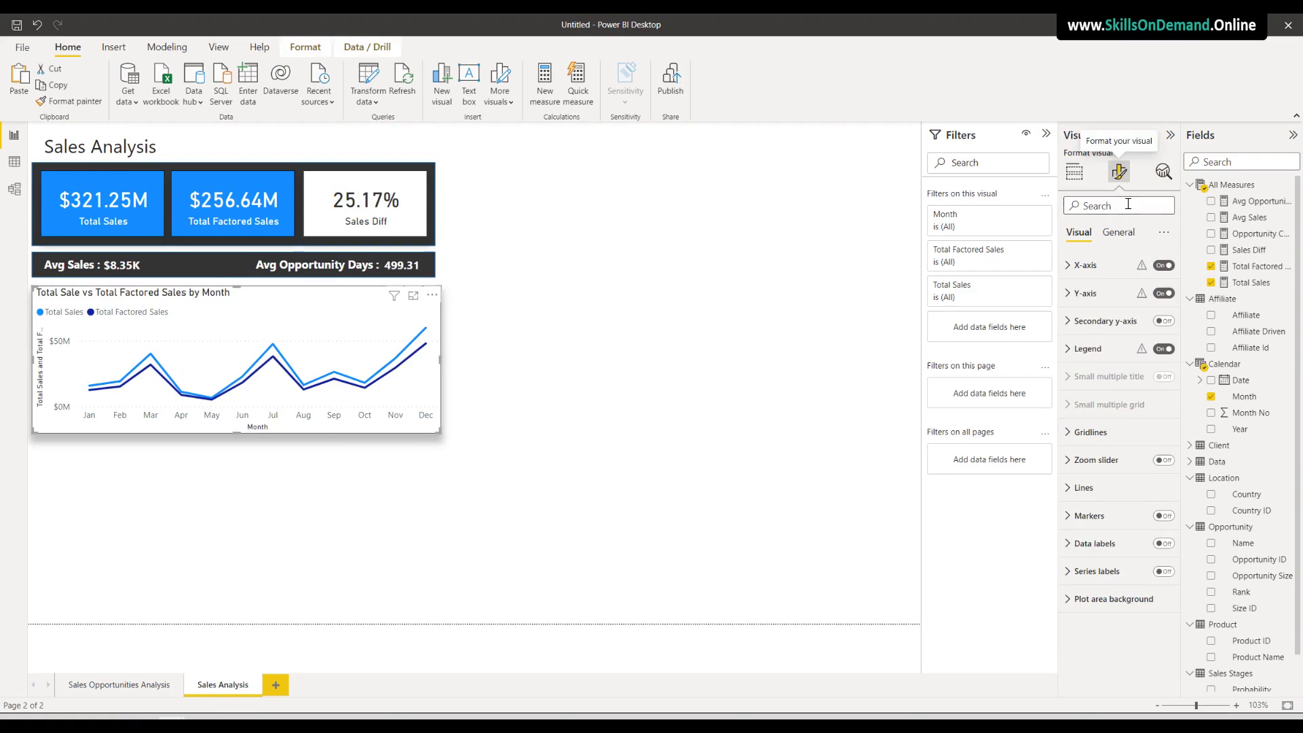
left_click(1105, 265)
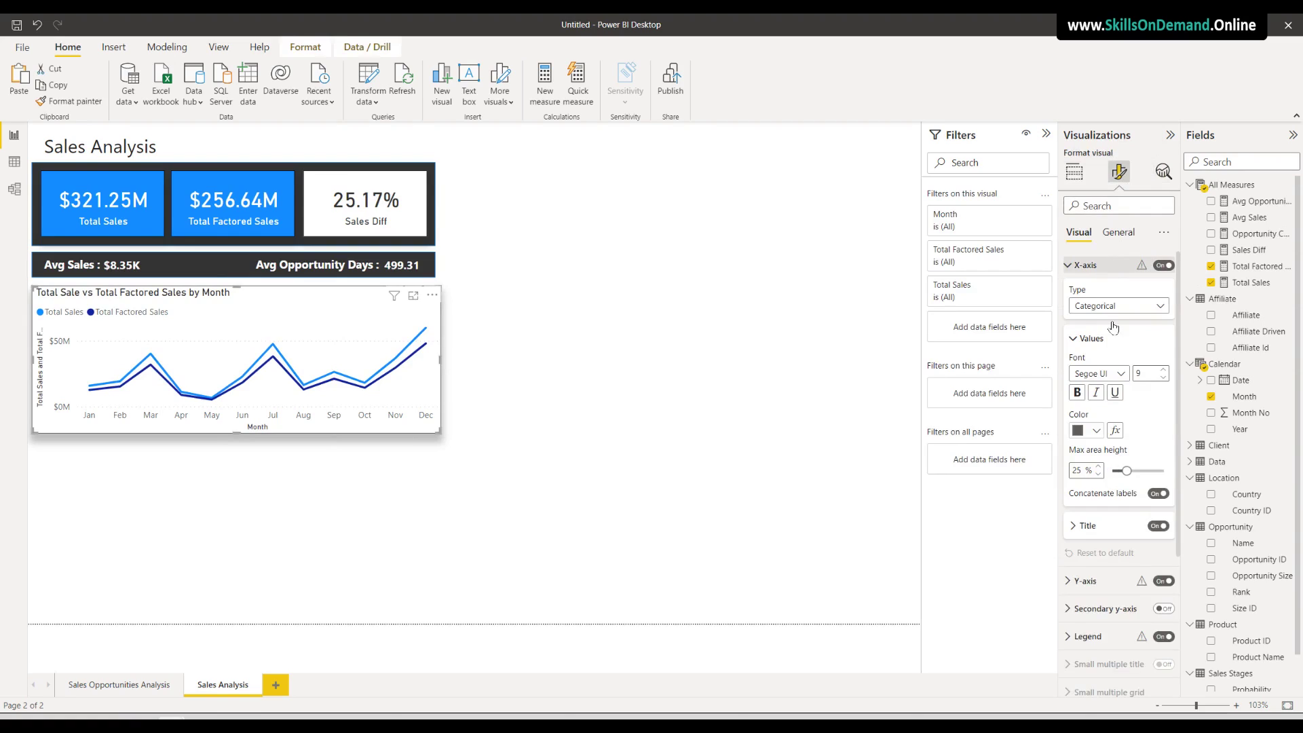
left_click(1157, 527)
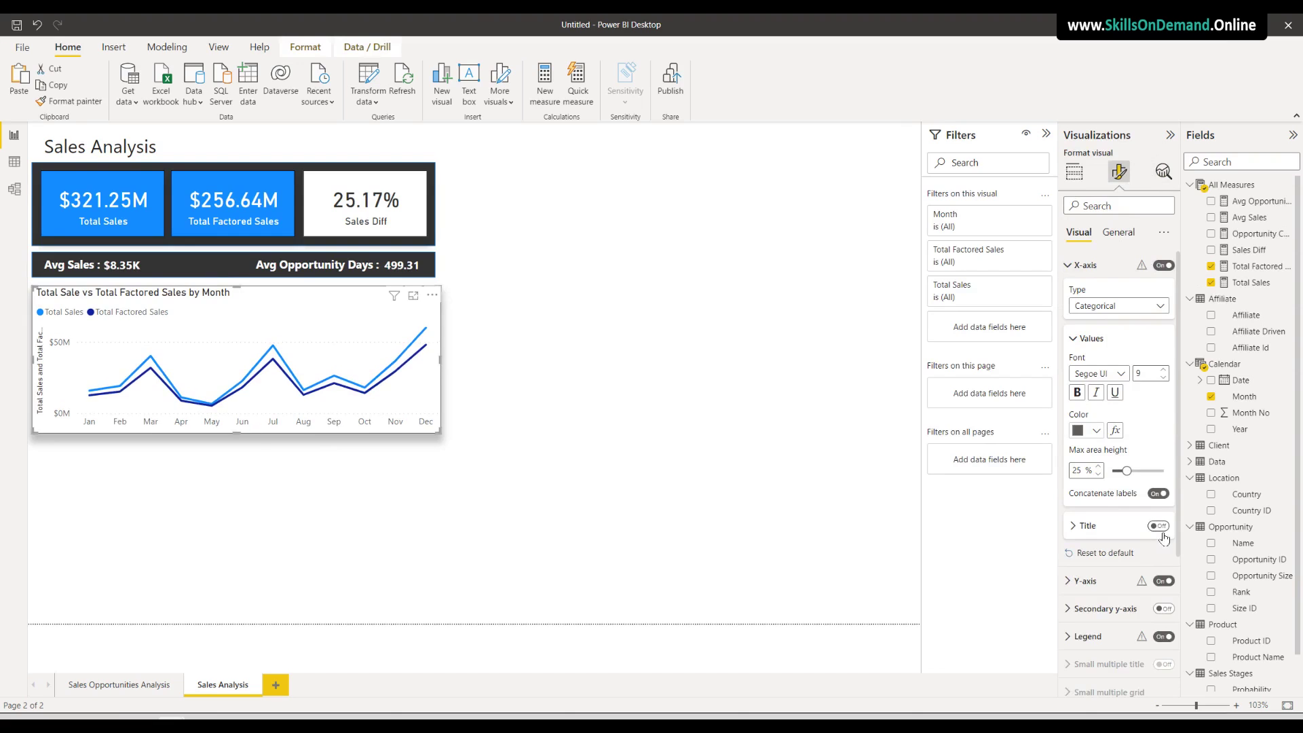
Set the line chart's y-axis and x-axis value labels to the DIN font
left_click(1108, 581)
scroll(1113, 557, "down", 5)
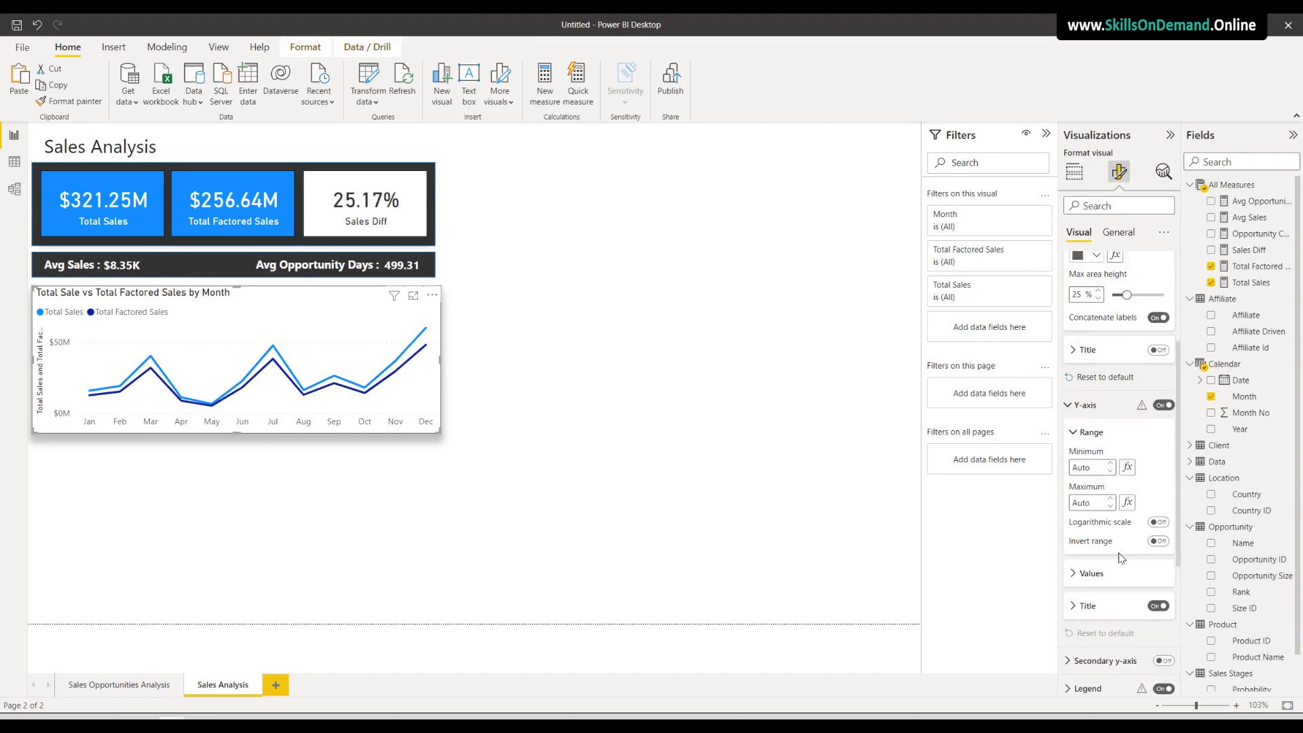
left_click(1094, 416)
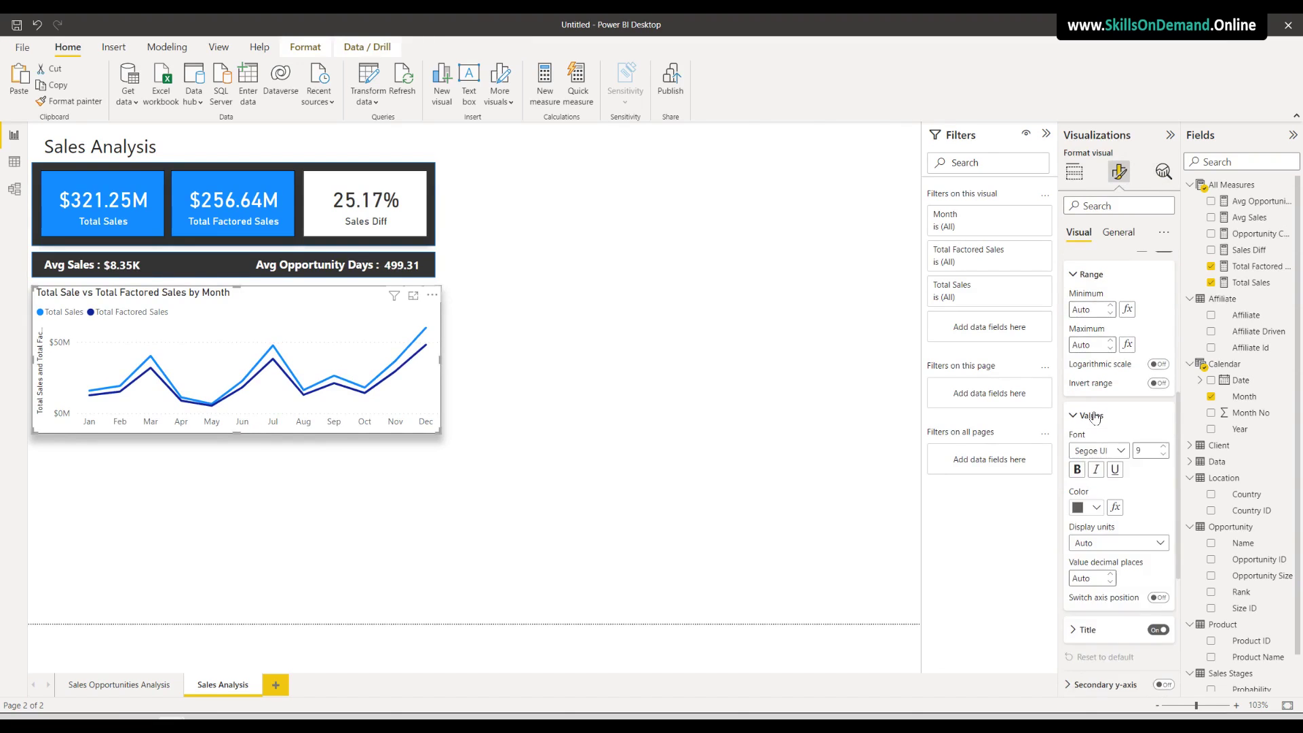
scroll(1113, 616, "down", 5)
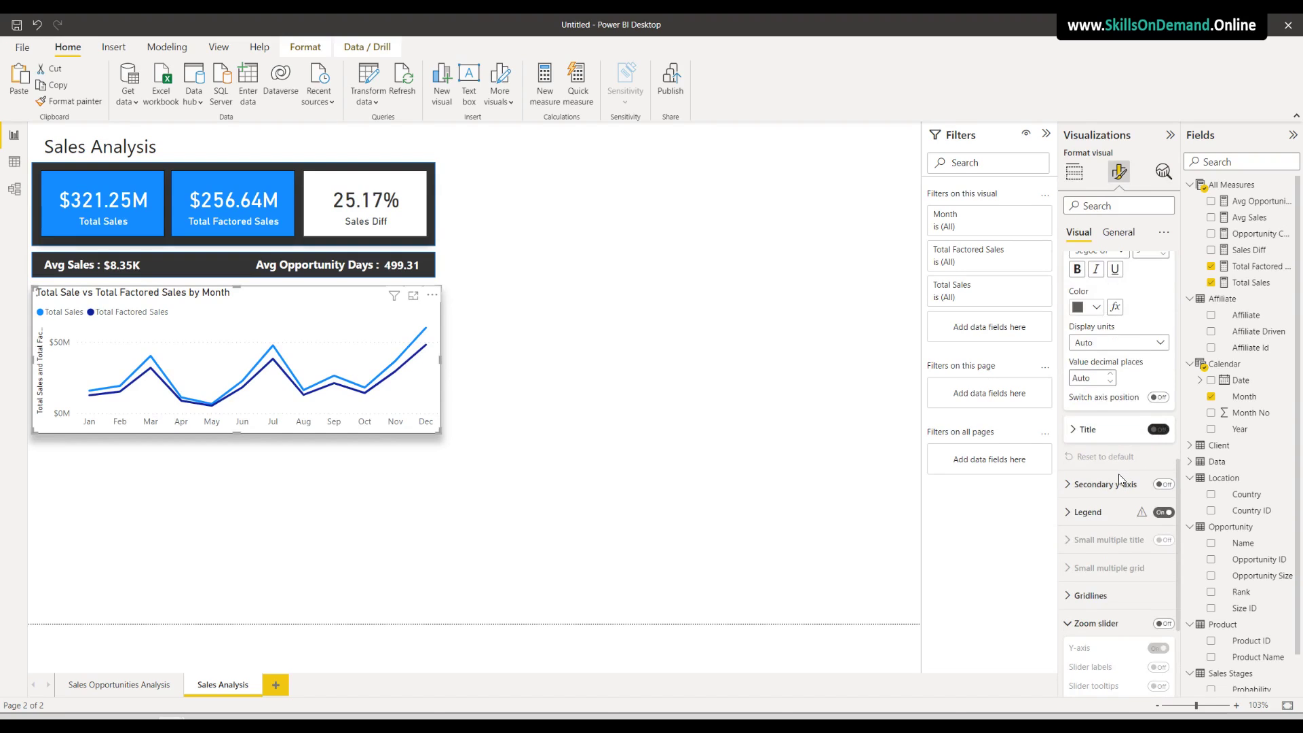
scroll(1120, 475, "up", 5)
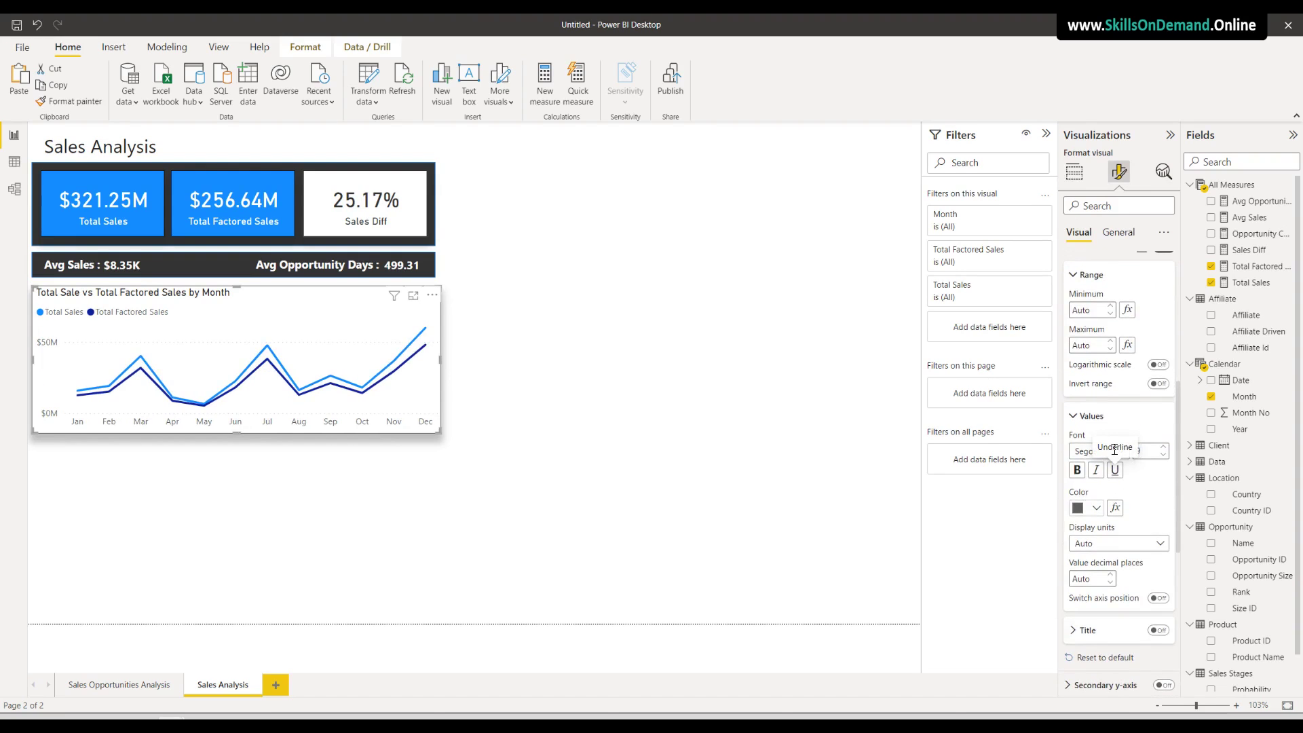
left_click(1084, 451)
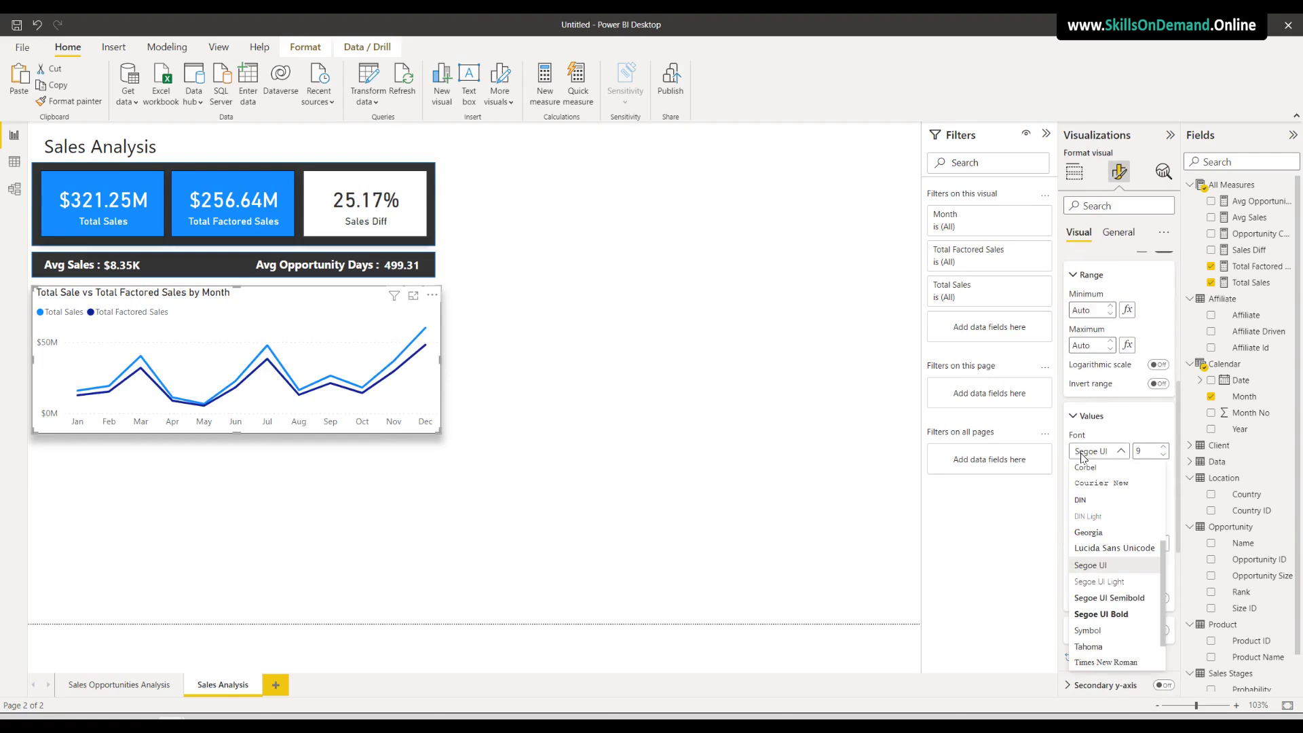
left_click(1093, 504)
scroll(1140, 480, "up", 8)
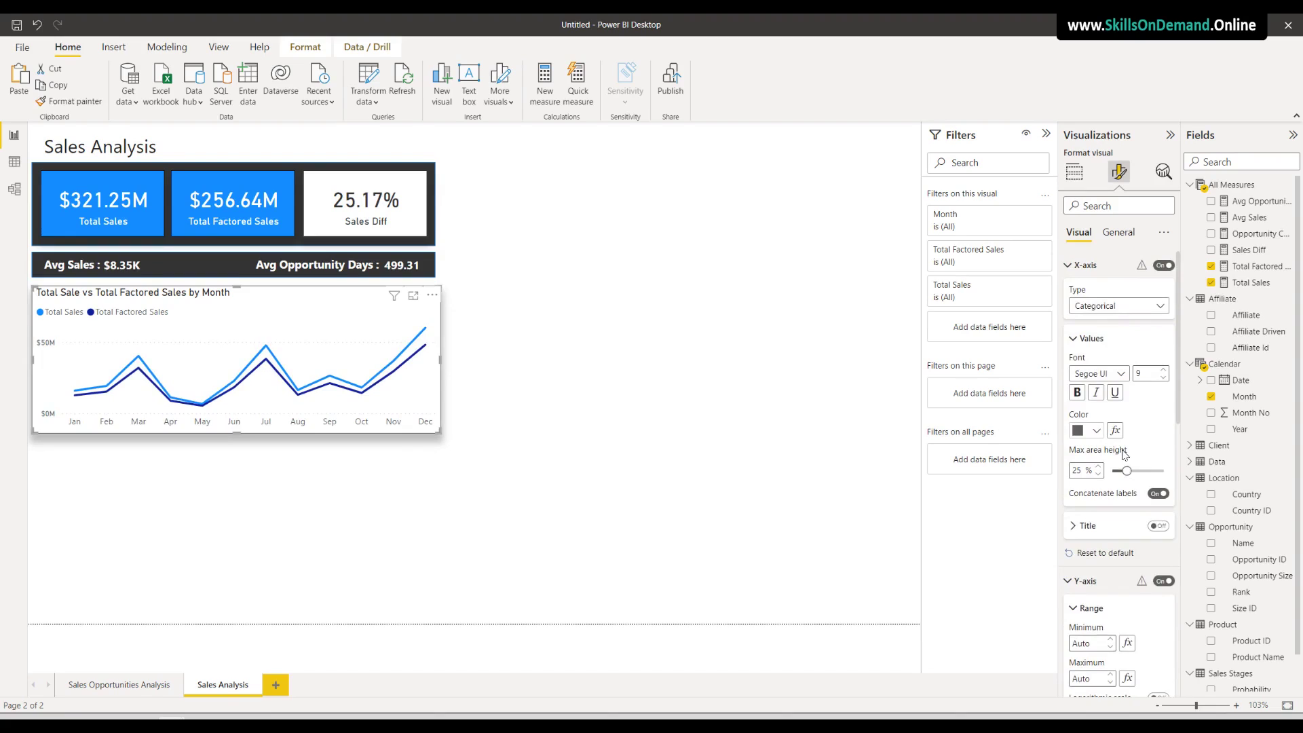
left_click(1095, 374)
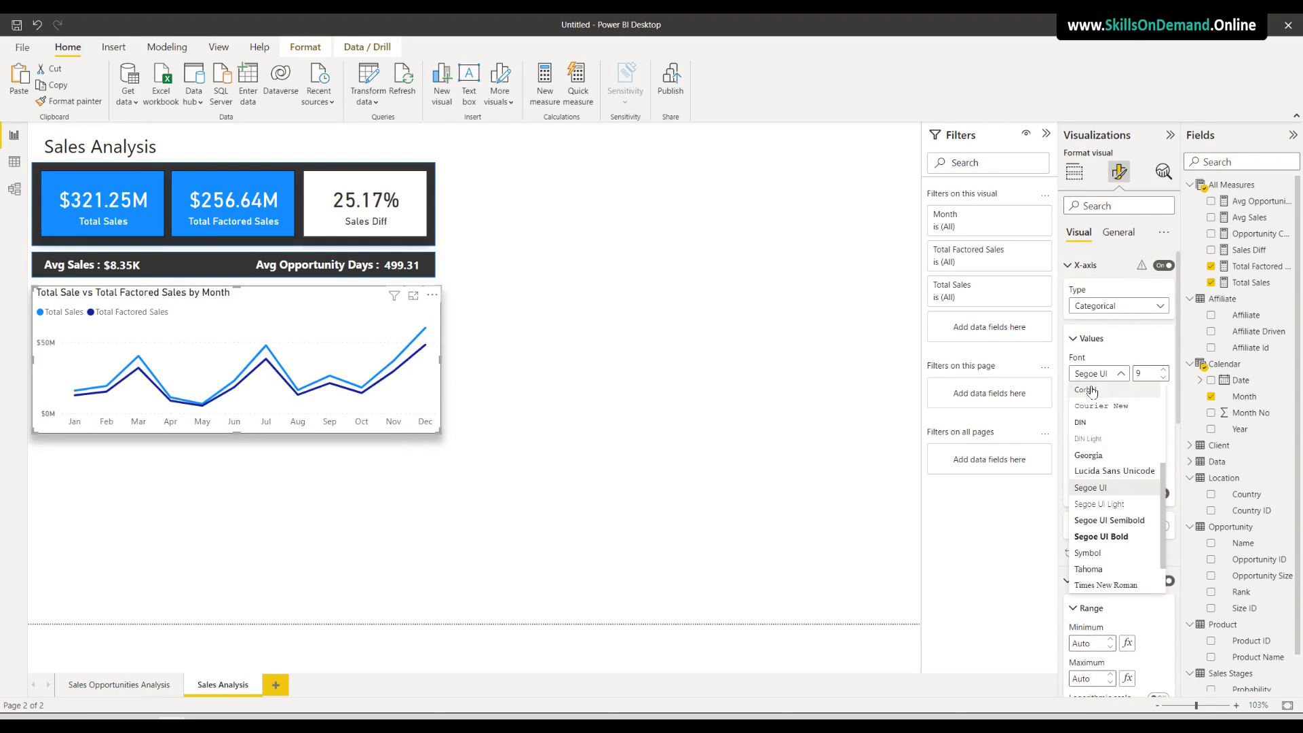
left_click(1076, 420)
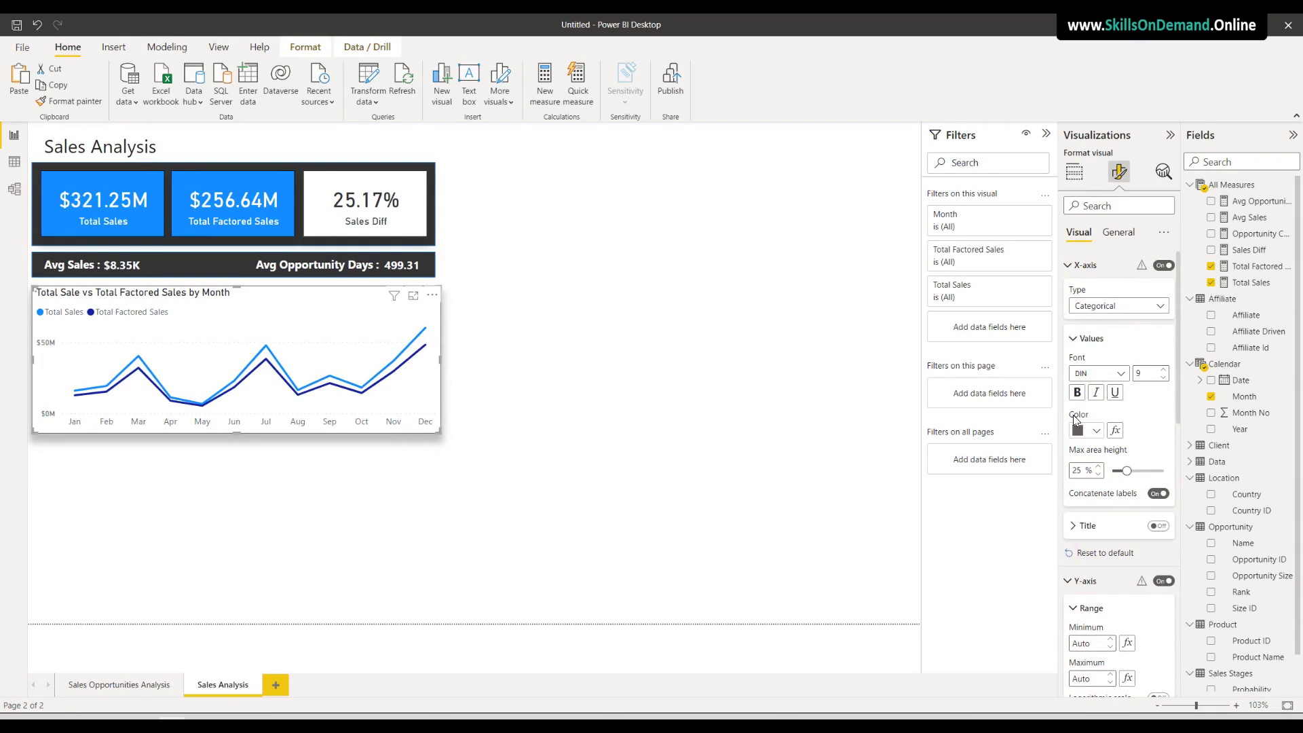
Set the line chart's legend text to the DIN font
scroll(1152, 545, "down", 10)
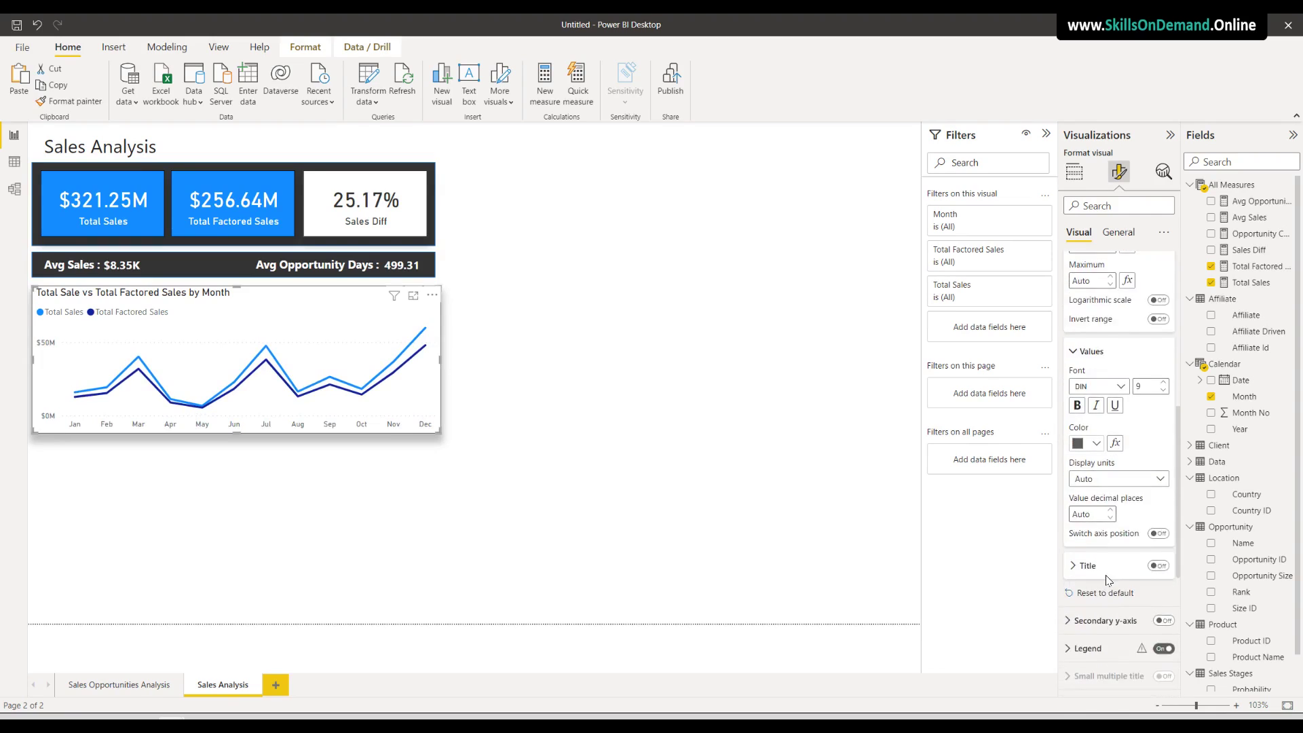
left_click(1103, 518)
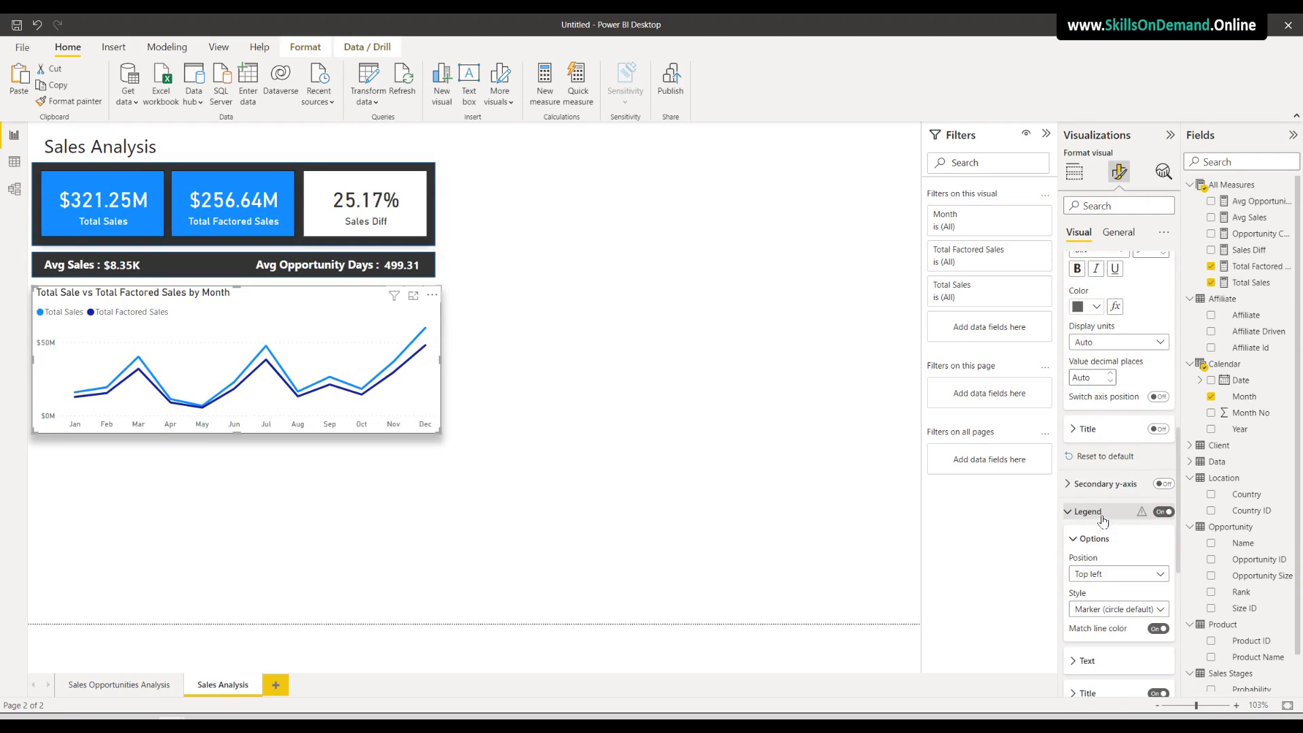
left_click(1103, 664)
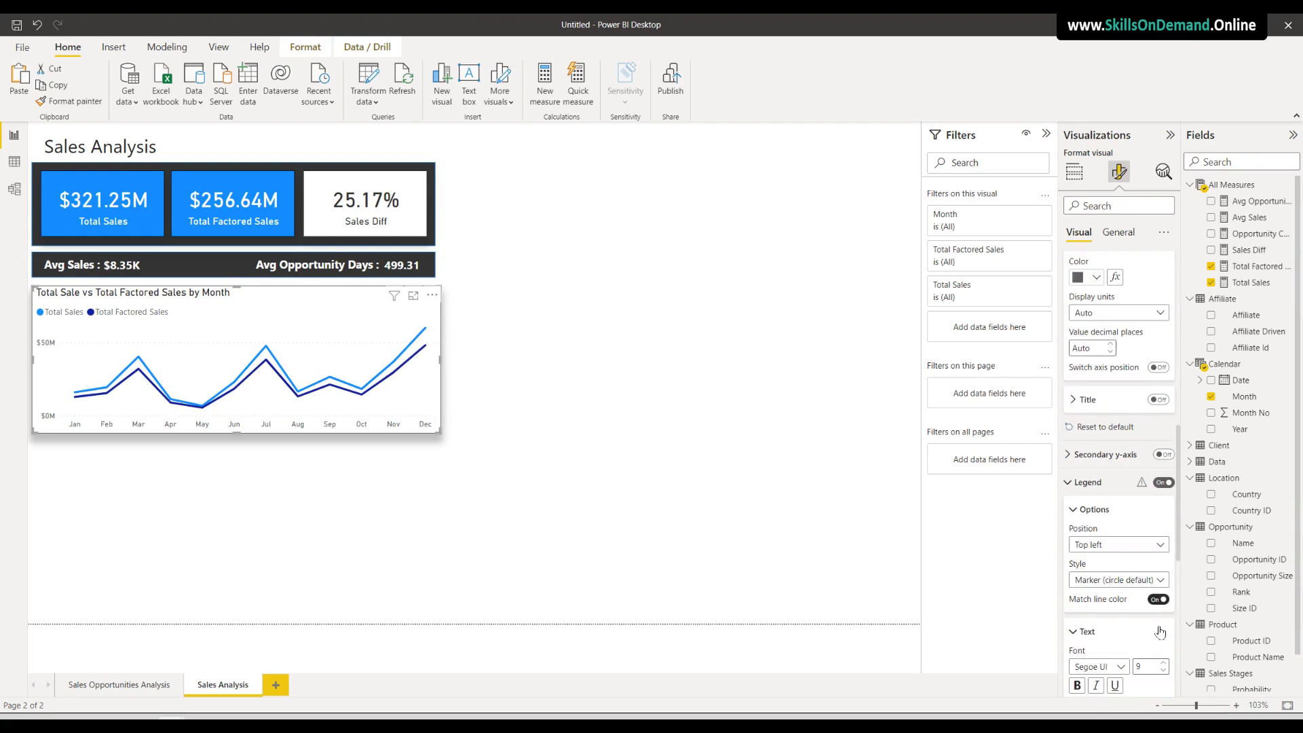
scroll(1103, 663, "down", 4)
left_click(1120, 429)
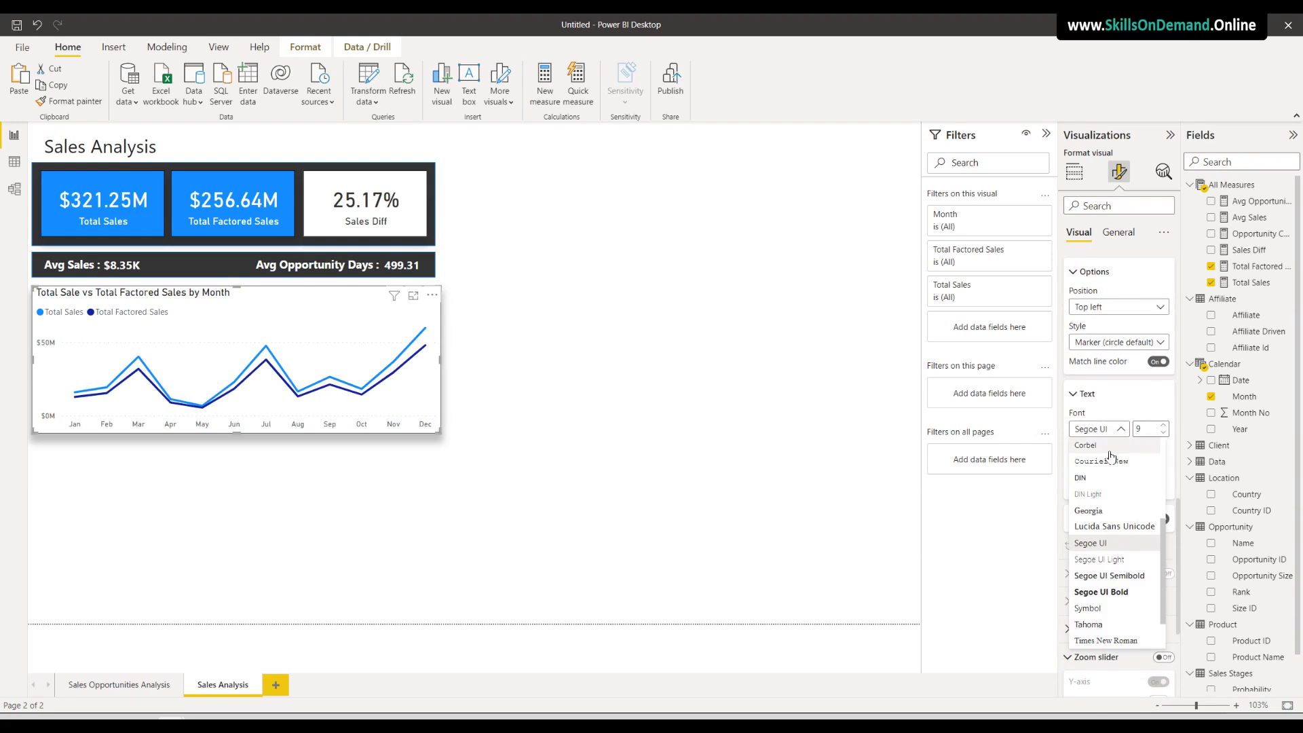
left_click(1098, 479)
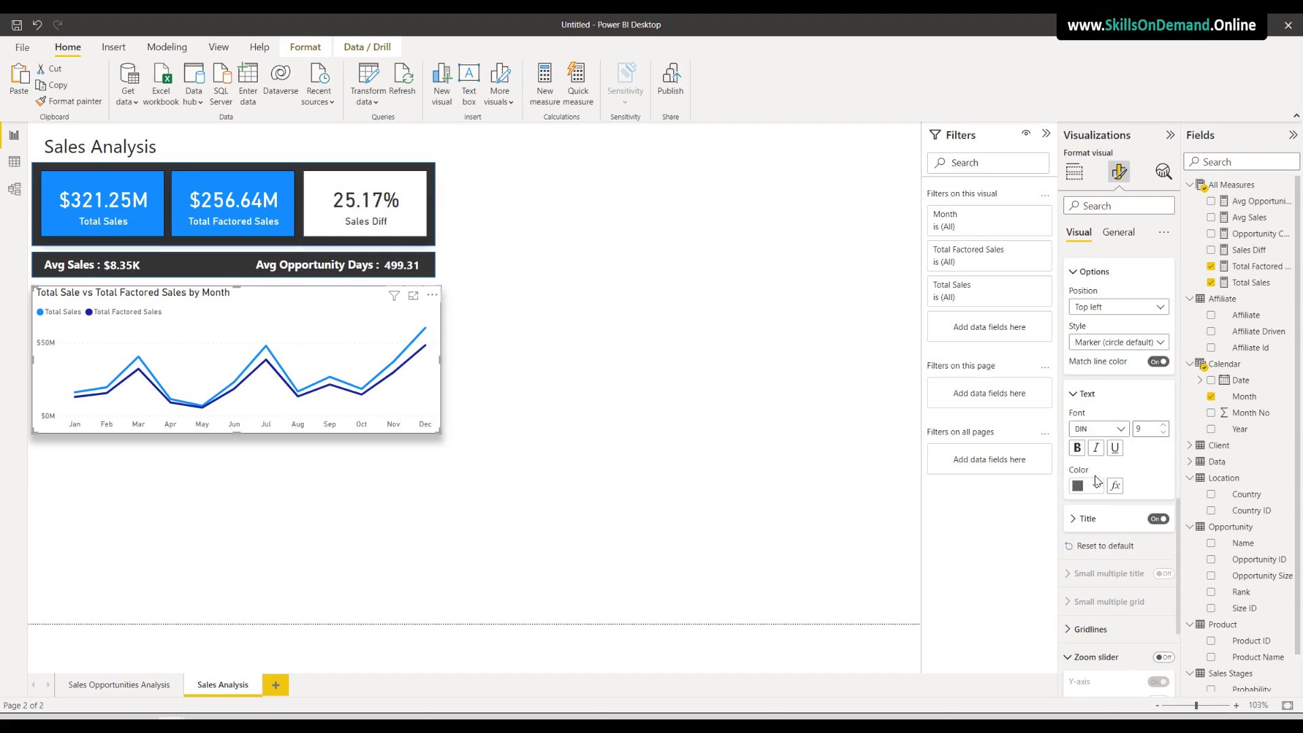
scroll(1100, 484, "down", 2)
scroll(1105, 523, "up", 3)
scroll(1108, 534, "up", 4)
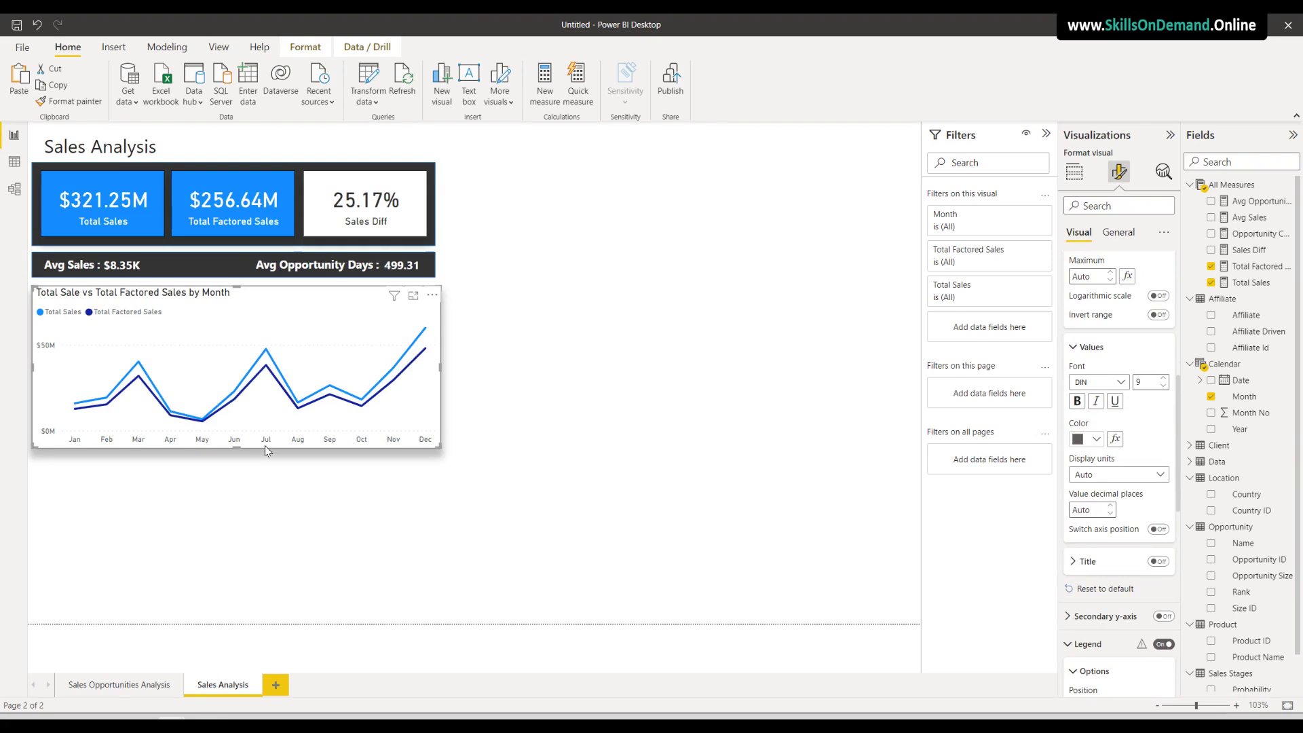
Copy and paste the monthly line chart, placing the duplicate to the right of the original
key("ctrl+c")
key("ctrl+v")
left_click_drag(250, 448, 550, 449)
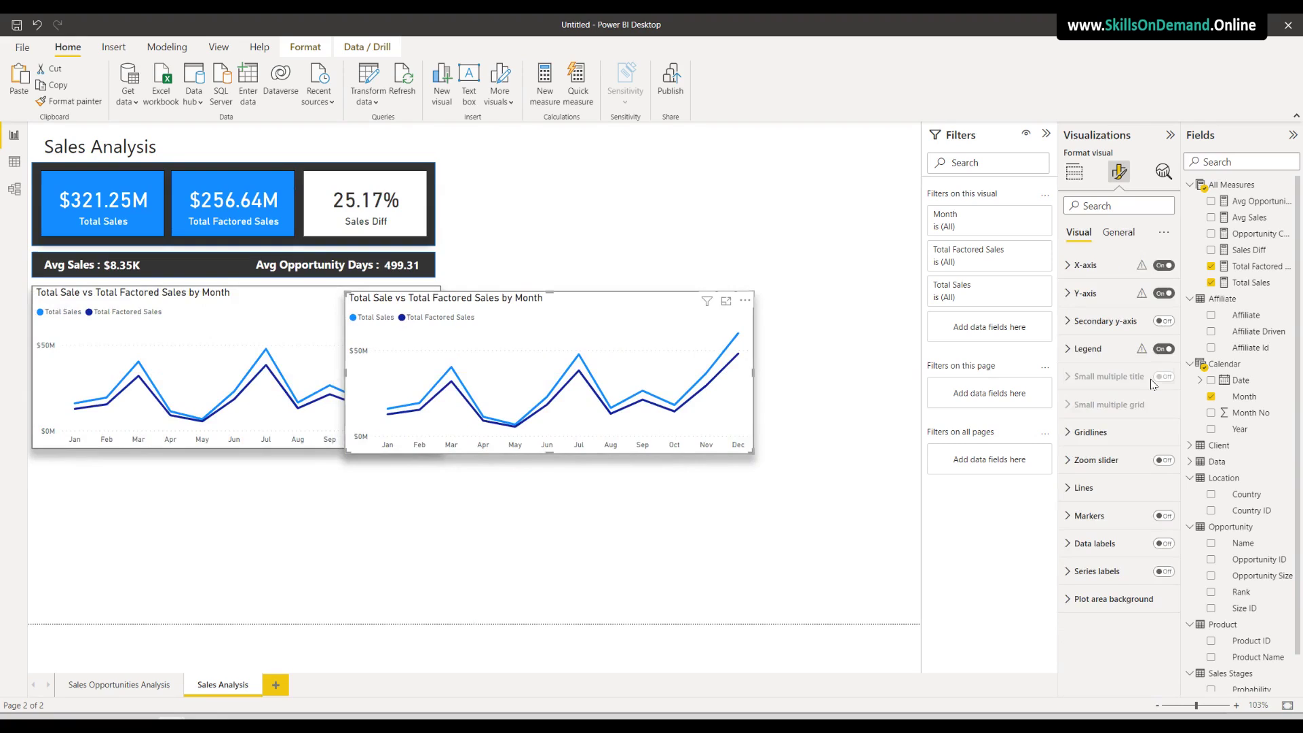
Convert the copy to a decomposition tree and remove Total Sales, Month and Total Factored Sales
left_click(1075, 172)
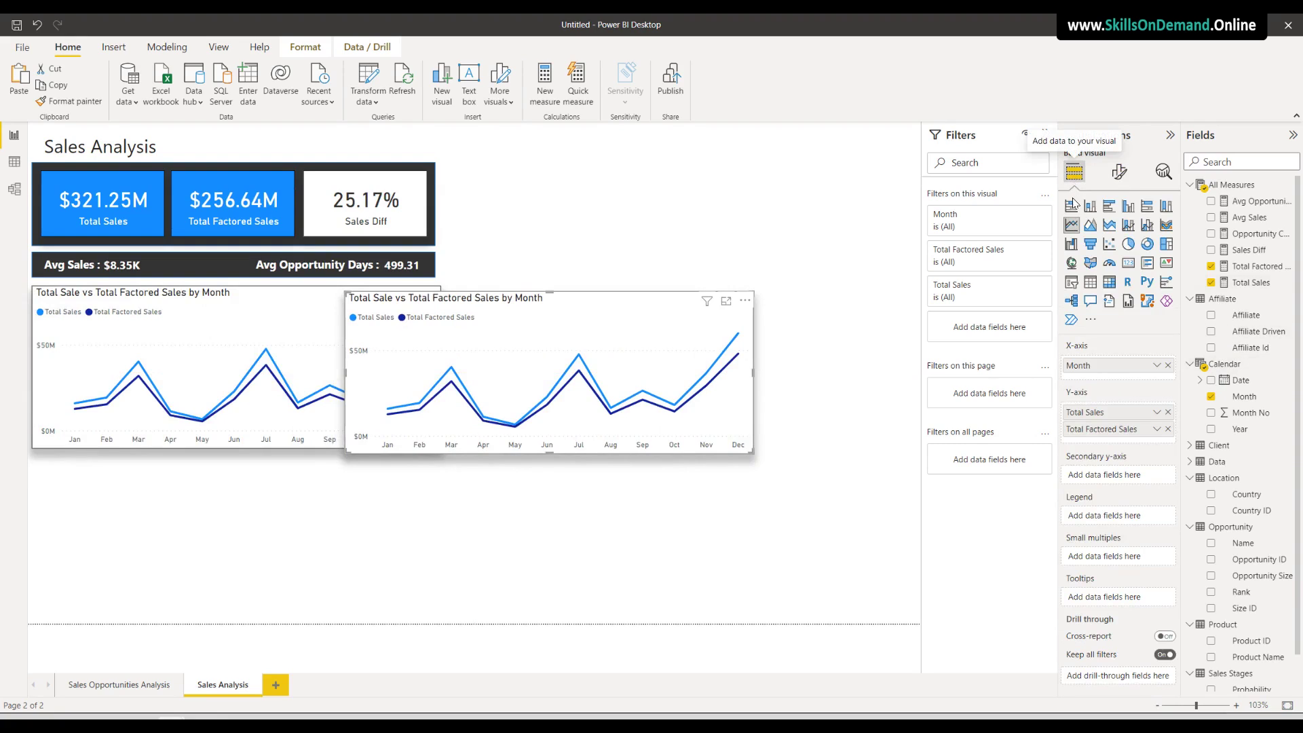
left_click(1071, 304)
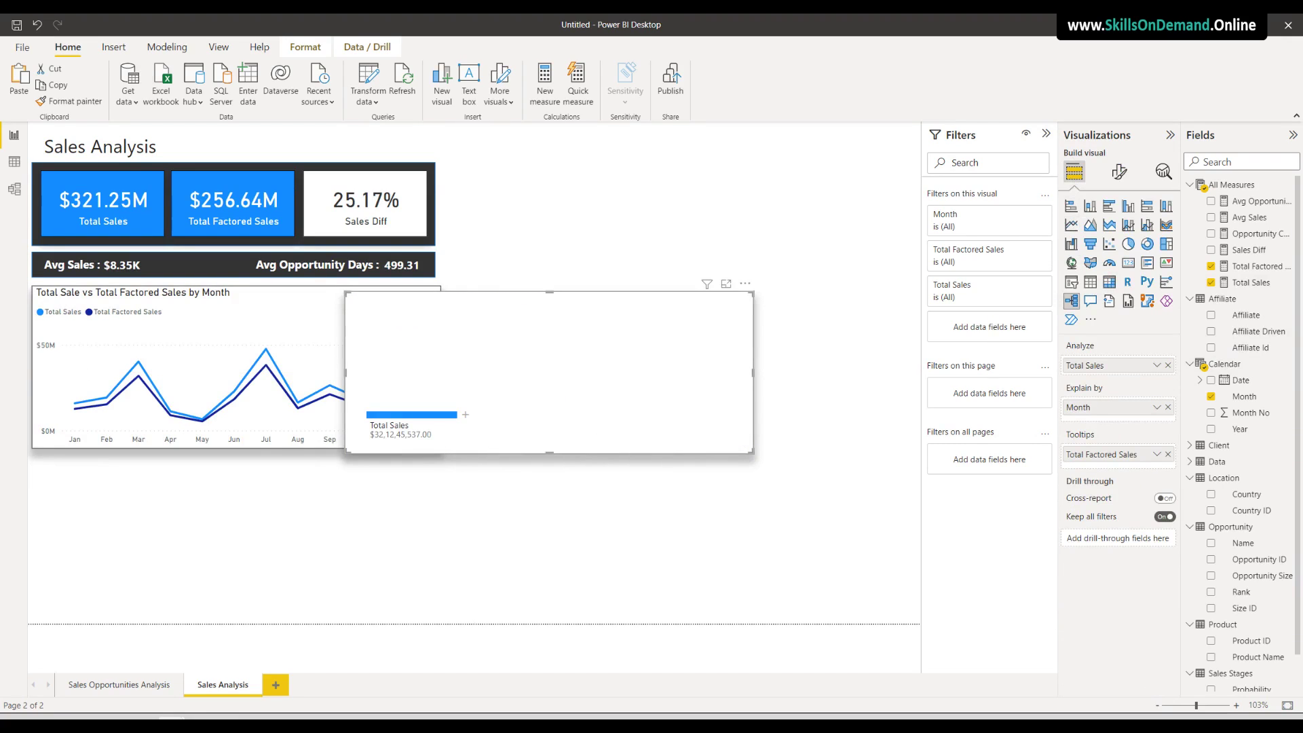
left_click(1169, 365)
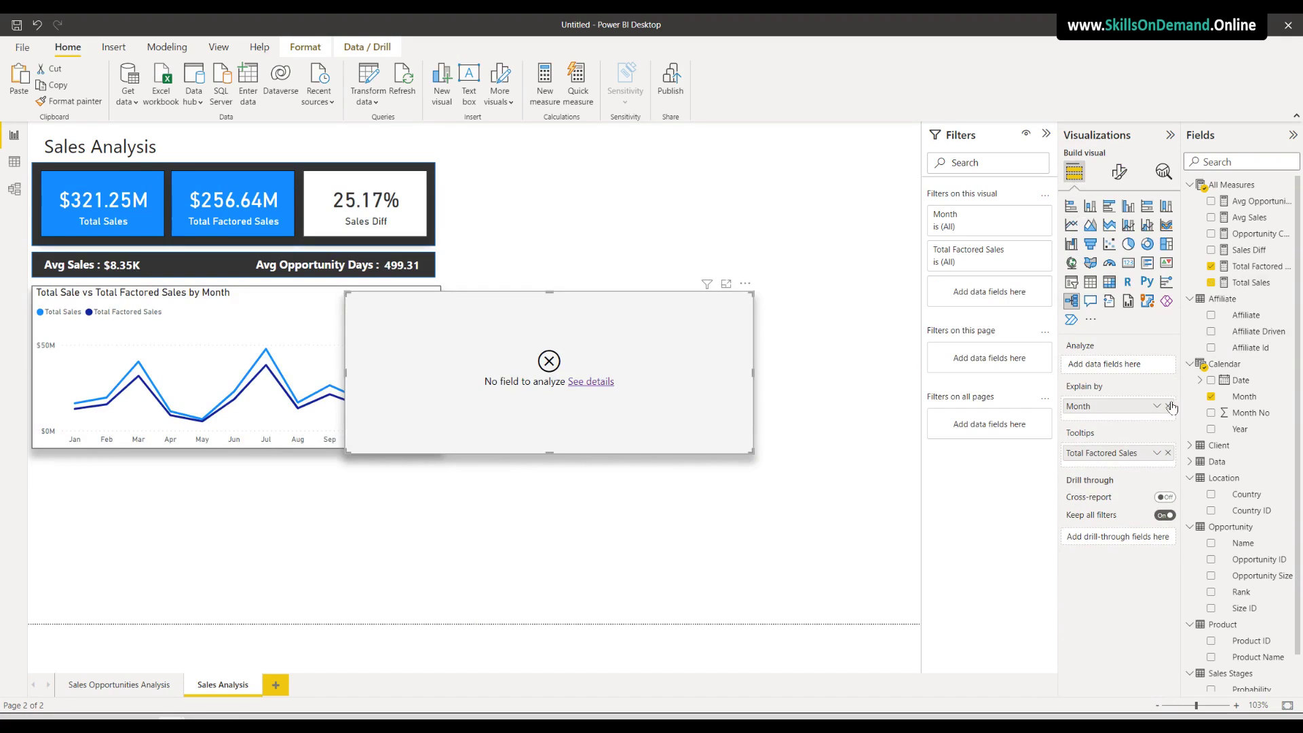
left_click(1169, 407)
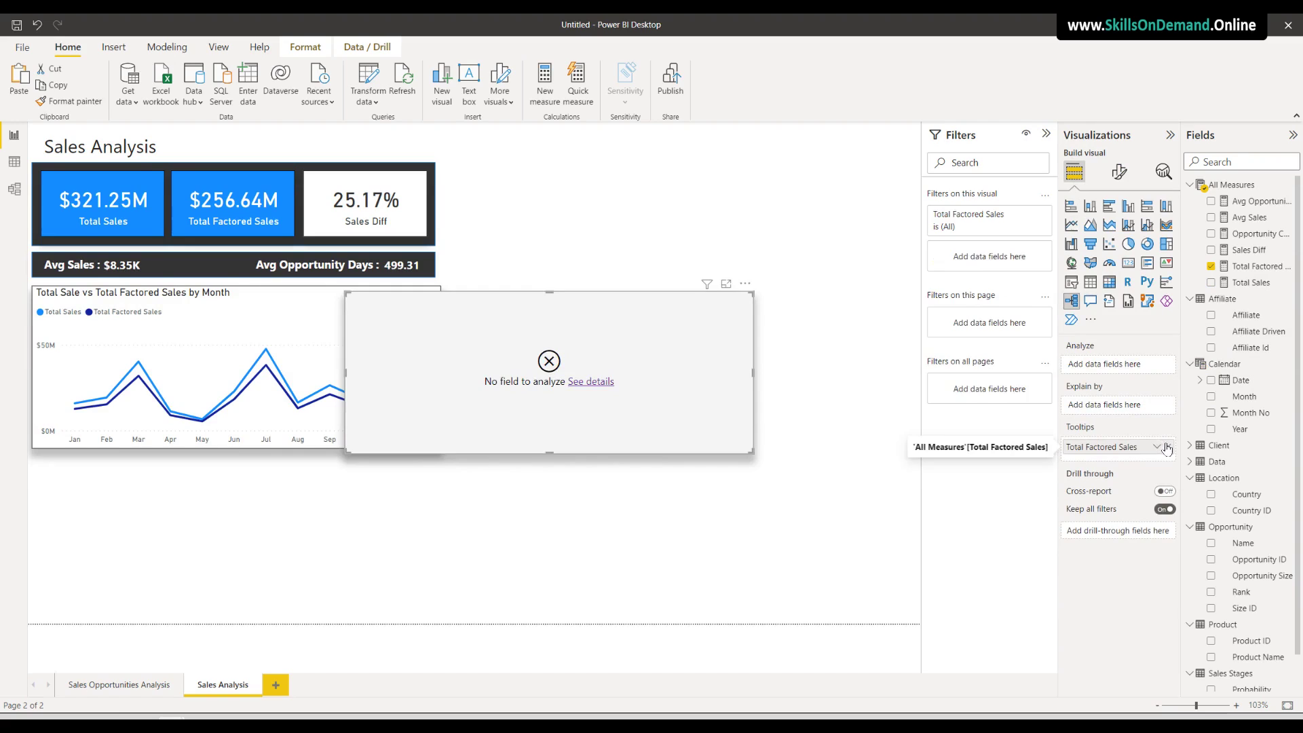
left_click(1169, 453)
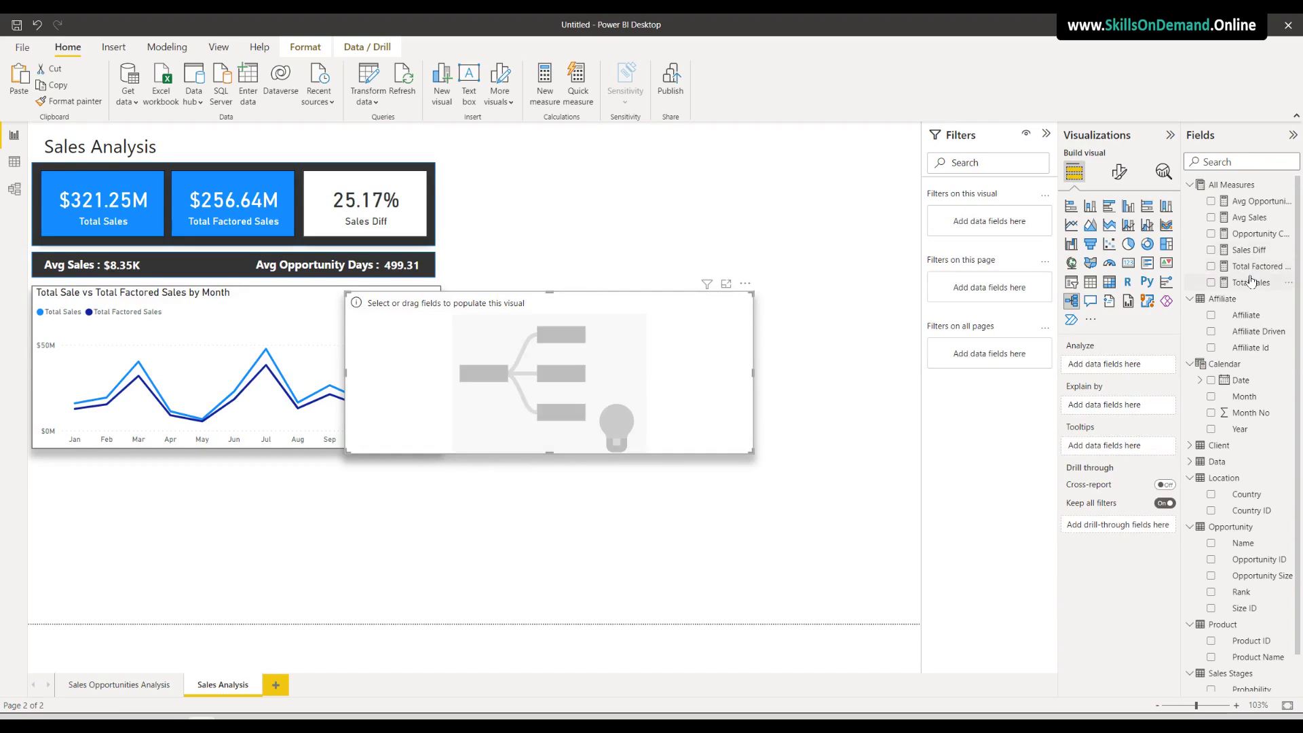
Put Total Sales in Analyze and the Client table's Country in Explain by
left_click_drag(1251, 283, 1116, 367)
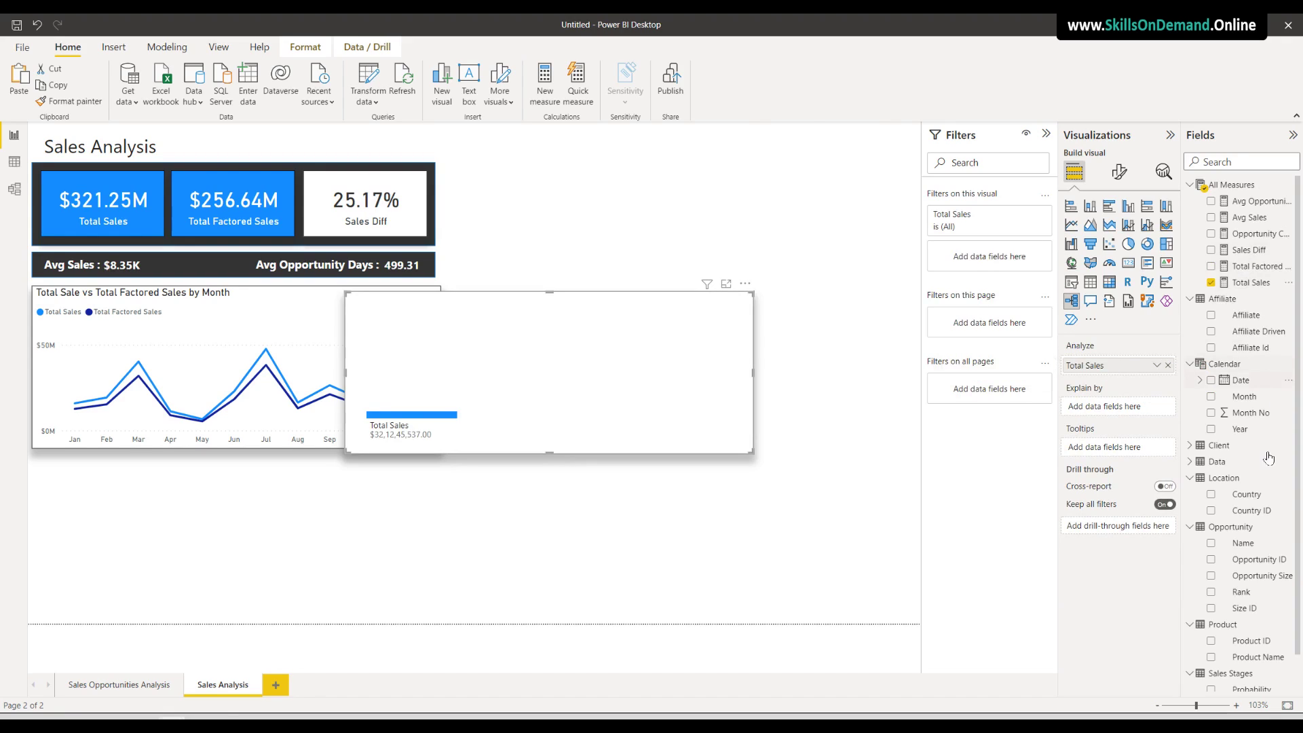
scroll(1261, 496, "down", 1)
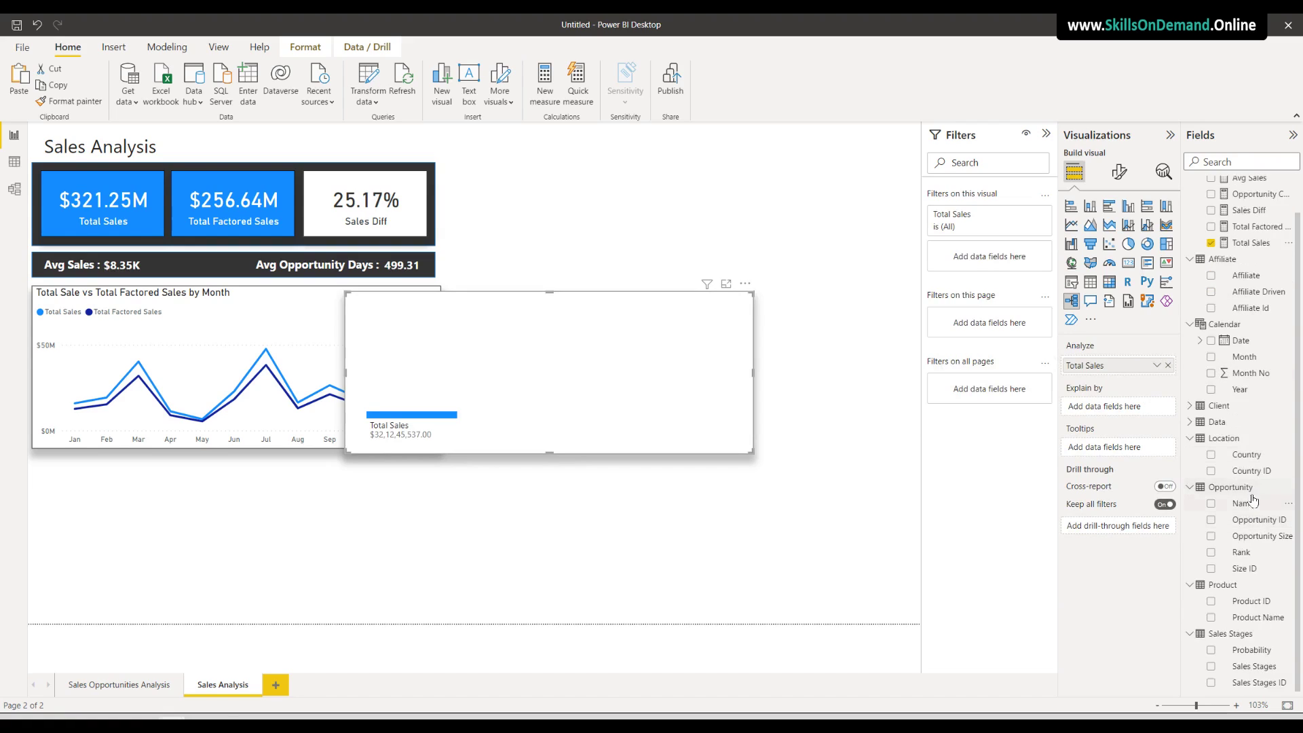
left_click_drag(1251, 457, 1113, 407)
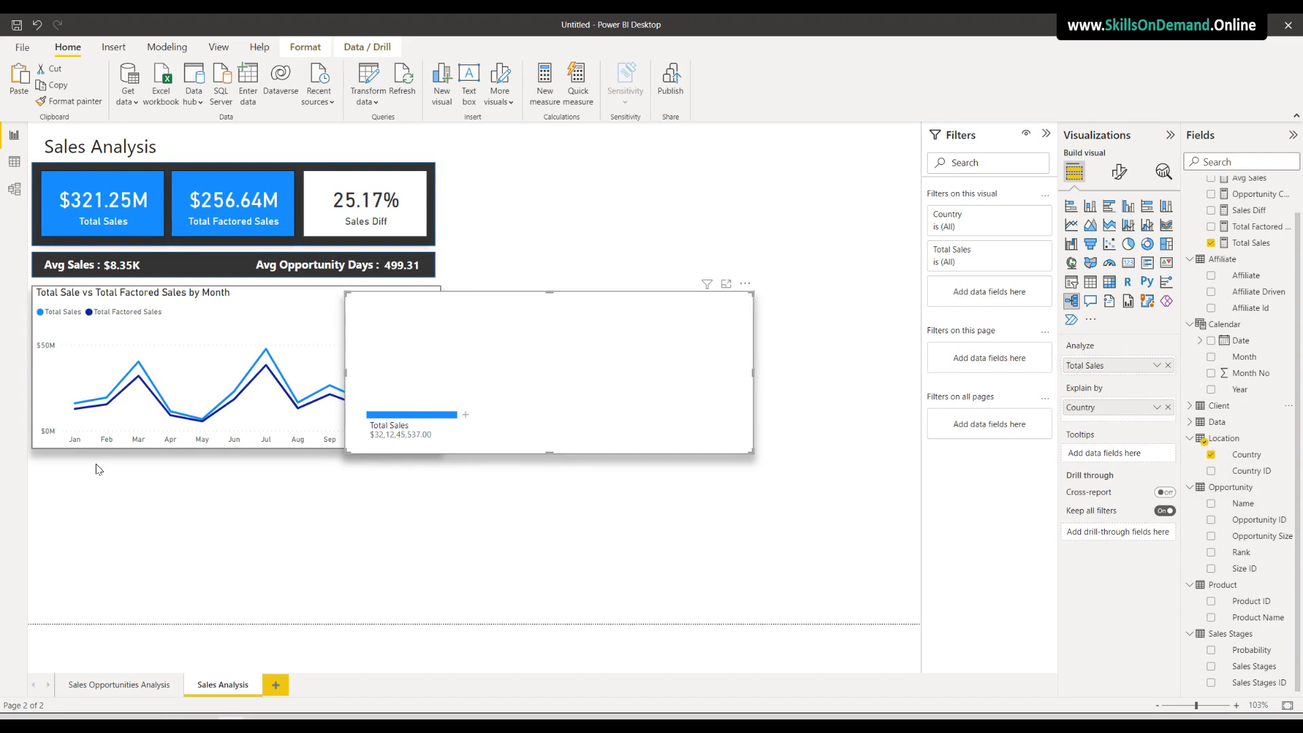
left_click(1168, 409)
left_click(1190, 406)
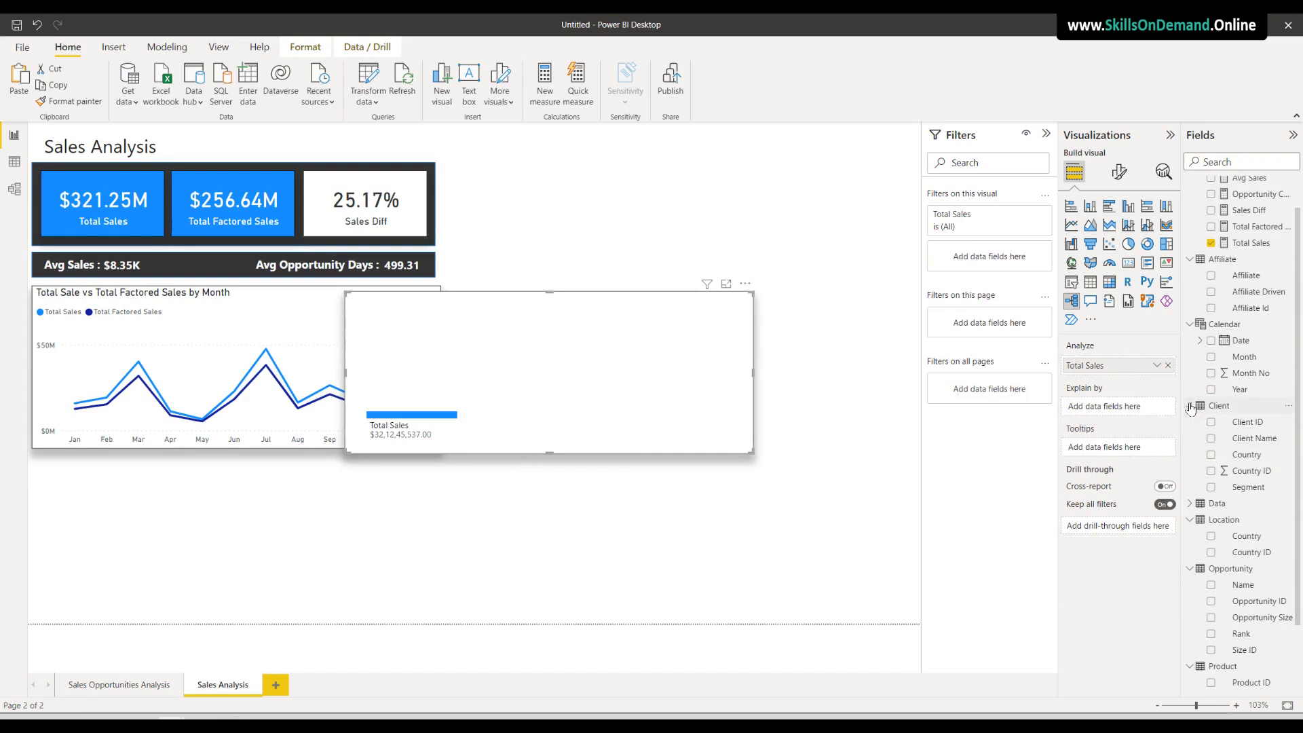
left_click_drag(1260, 455, 1120, 408)
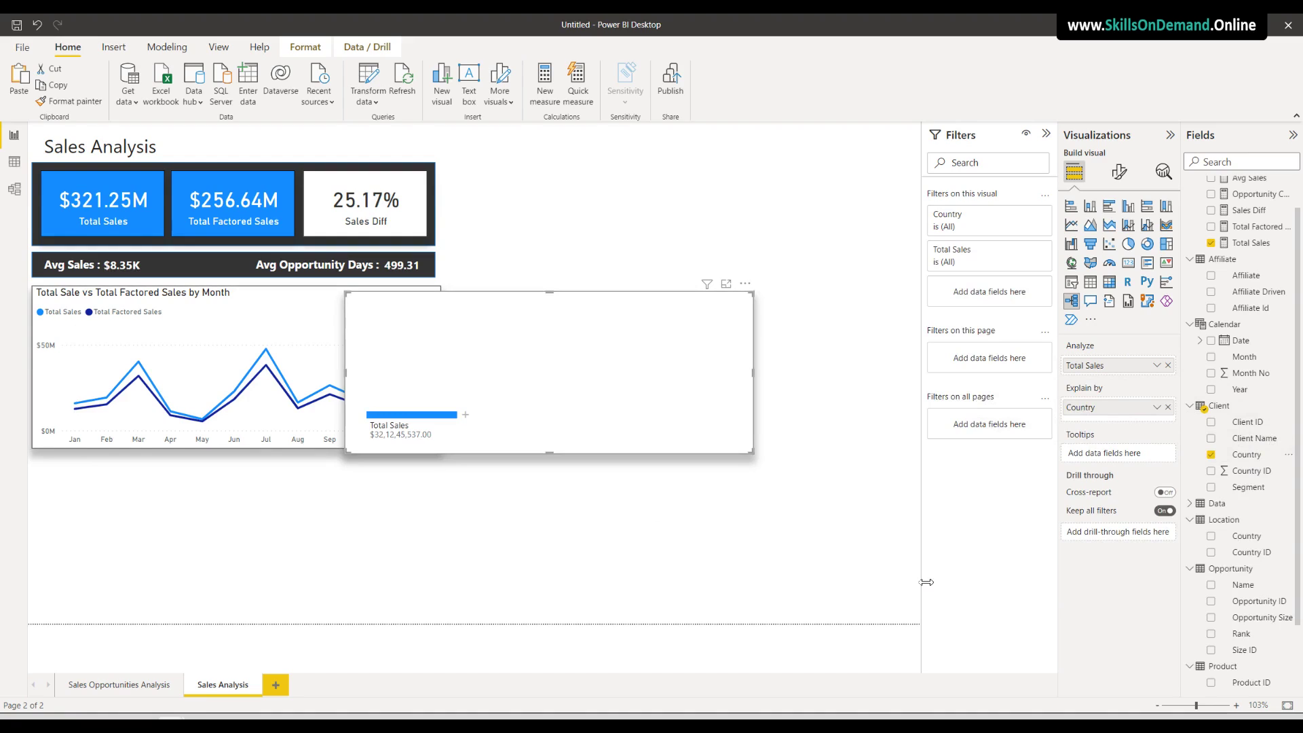
Add Opportunity Size and Segment as breakdowns and Total Factored Sales as the tooltip
scroll(1263, 546, "down", 2)
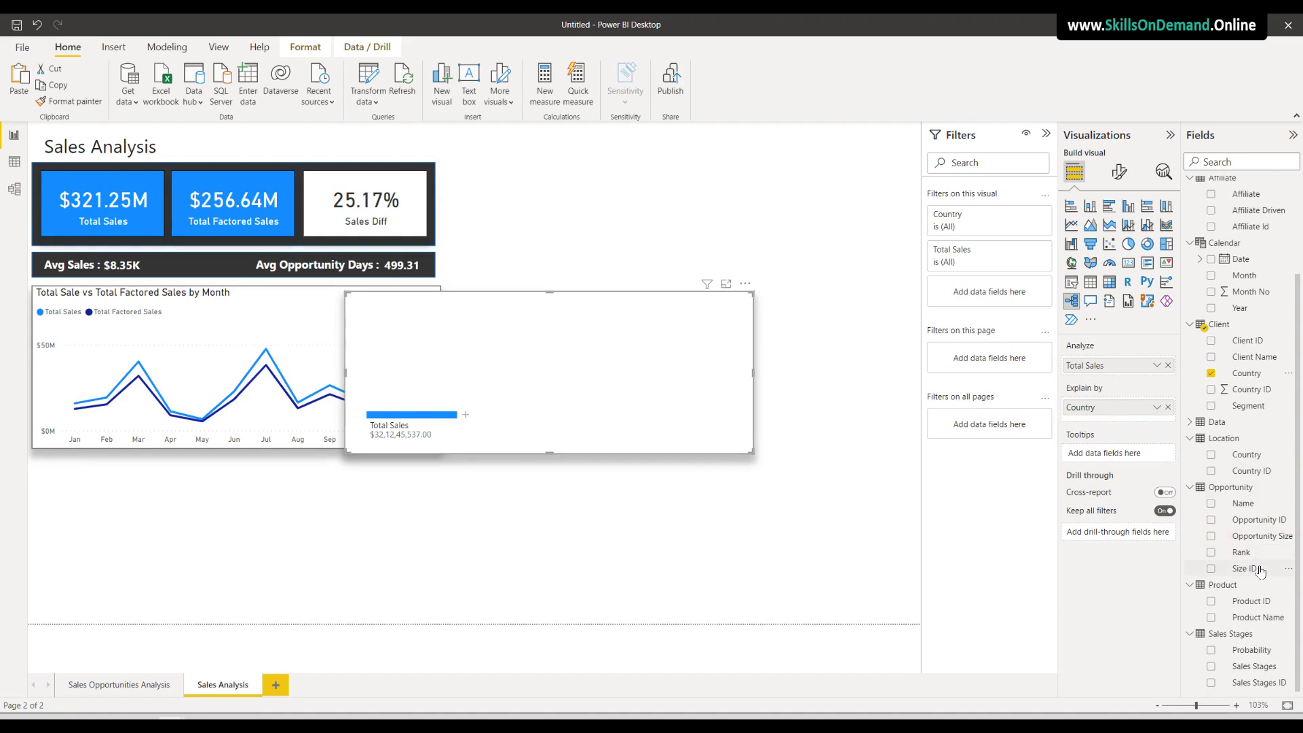
left_click_drag(1247, 532, 1106, 425)
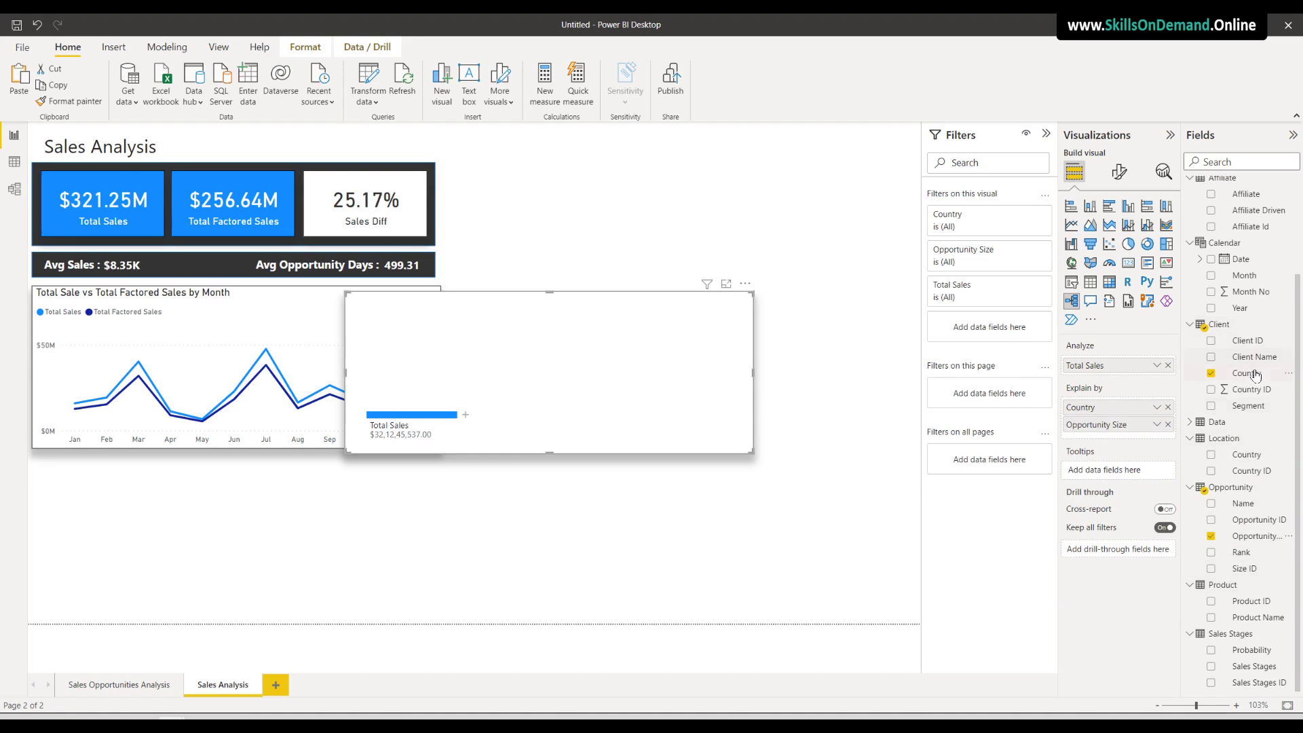
left_click_drag(1252, 406, 1101, 442)
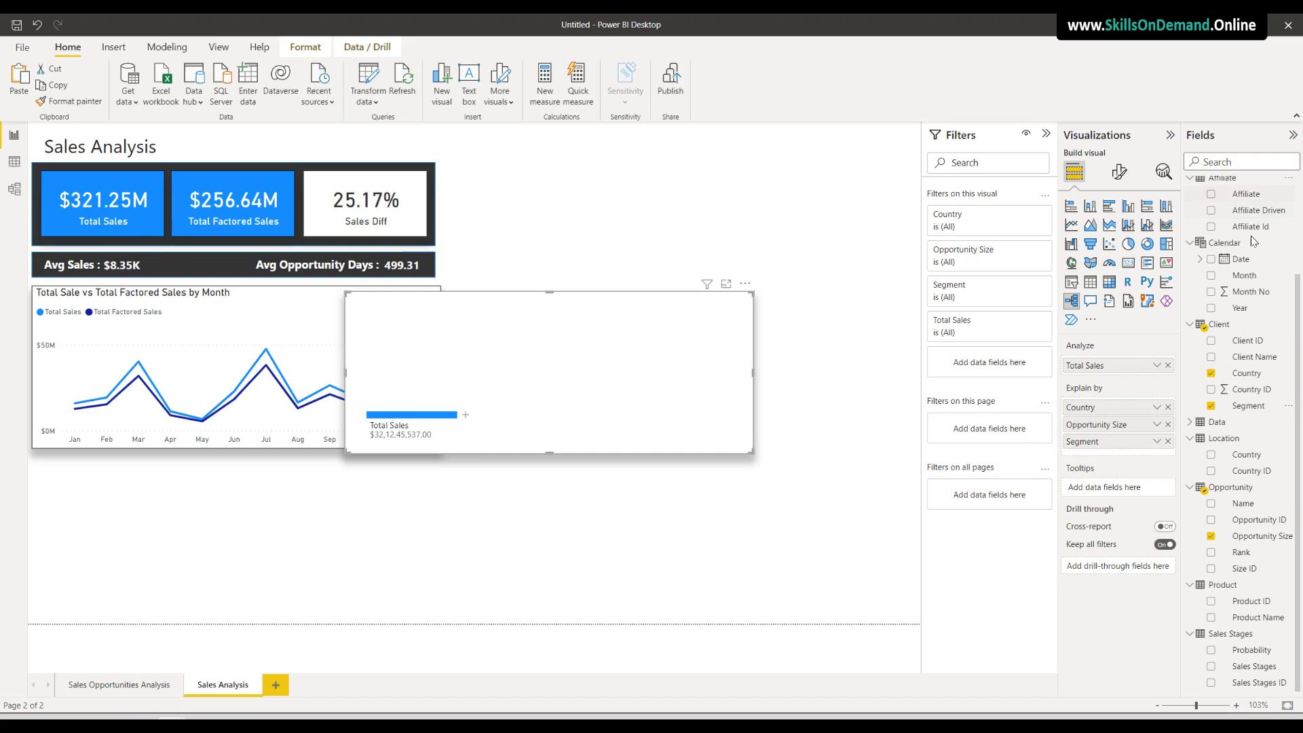
scroll(1283, 279, "up", 3)
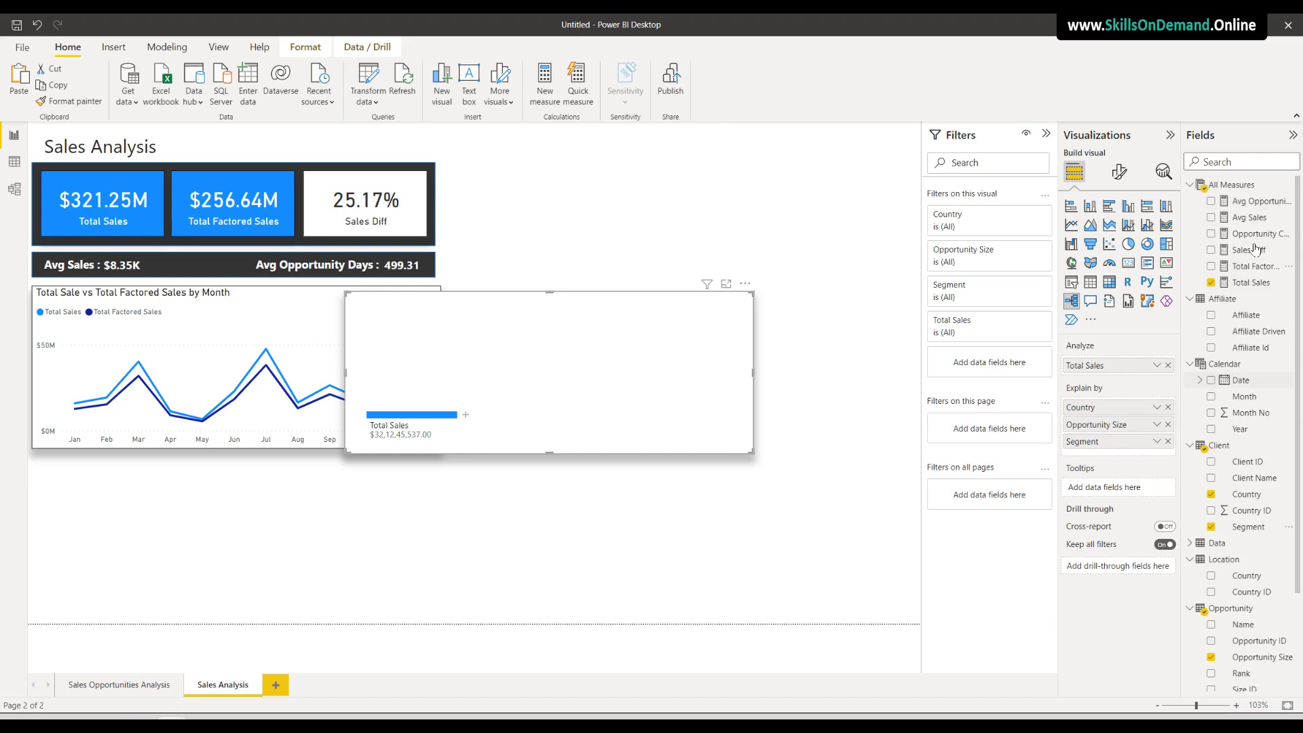
left_click_drag(1256, 266, 1142, 490)
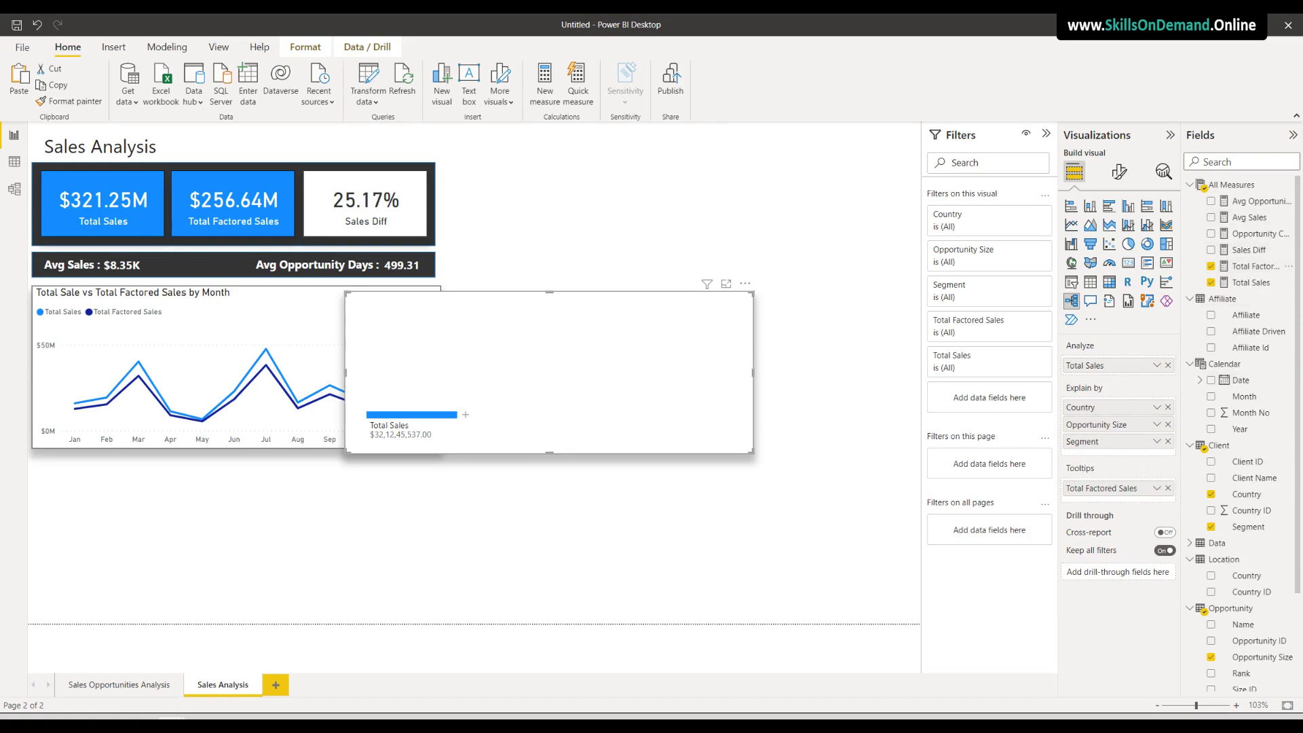
Expand Total Sales by Country, Germany by Opportunity Size, and Small by Segment
left_click(465, 416)
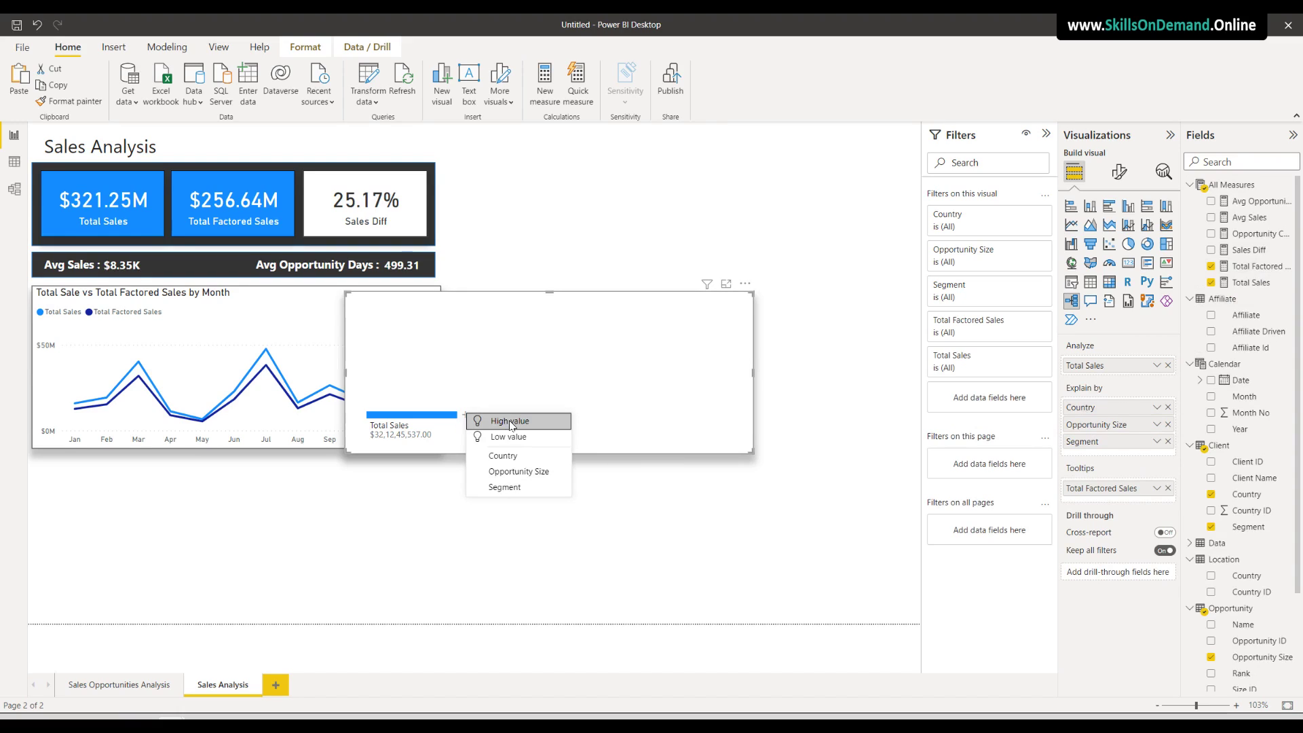
left_click(511, 462)
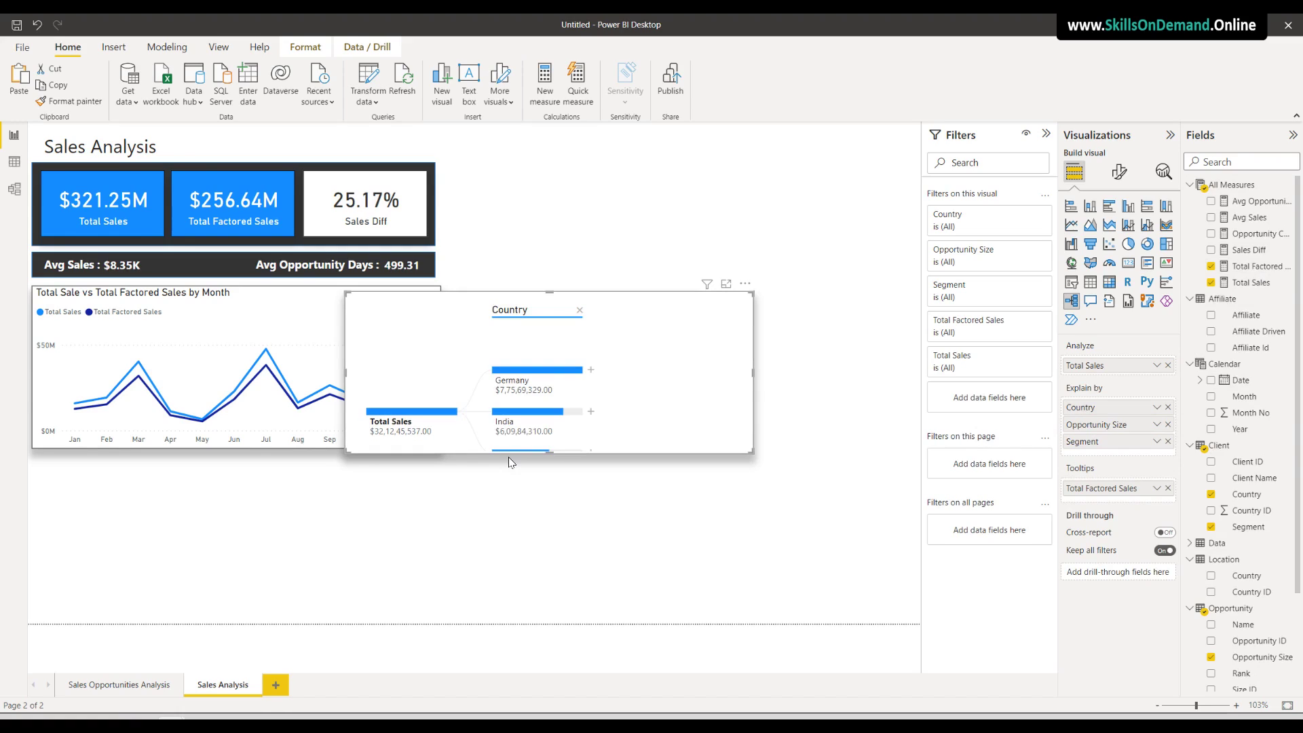
left_click(591, 373)
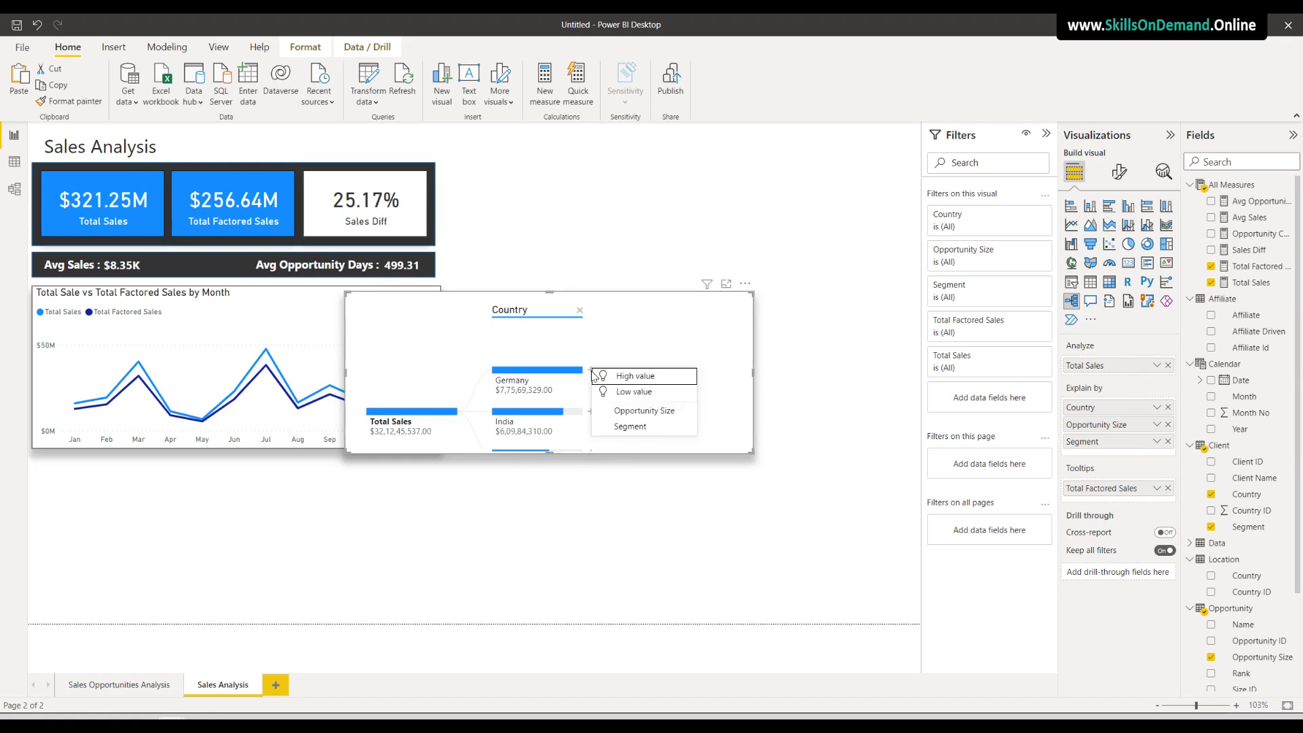
left_click(619, 411)
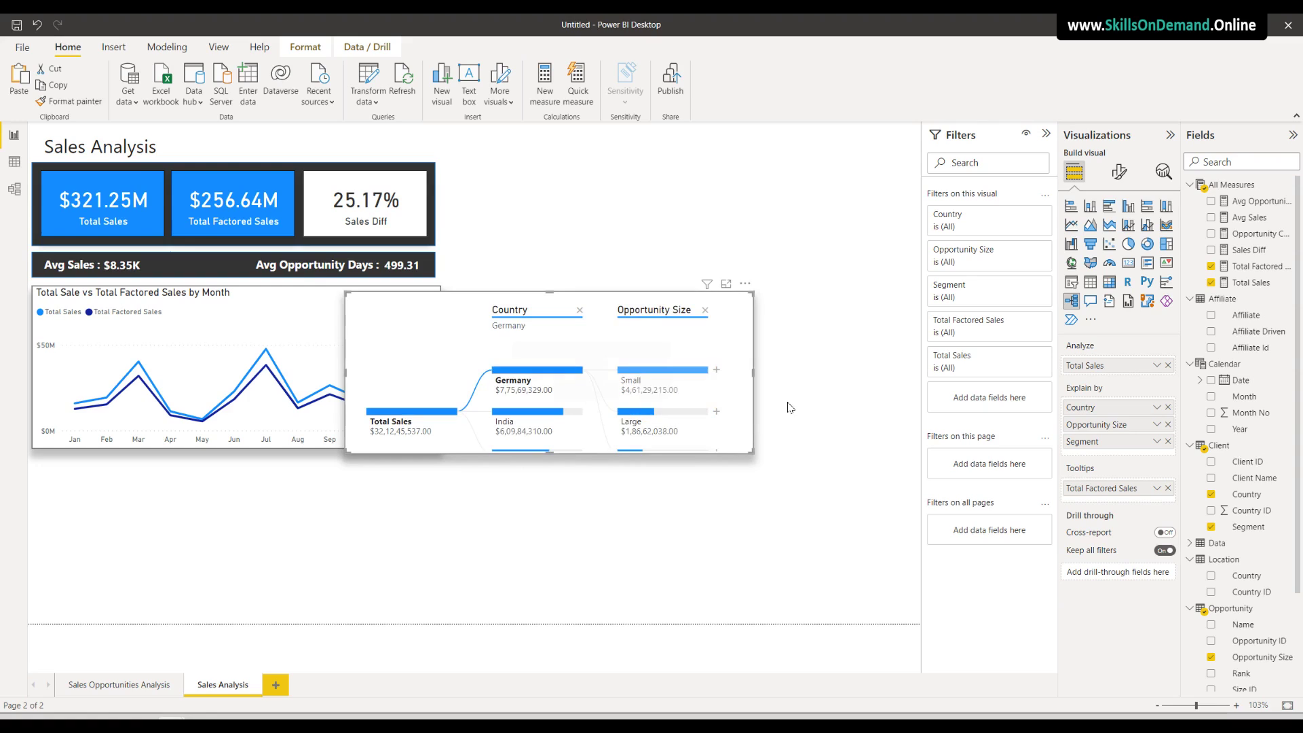
left_click(716, 370)
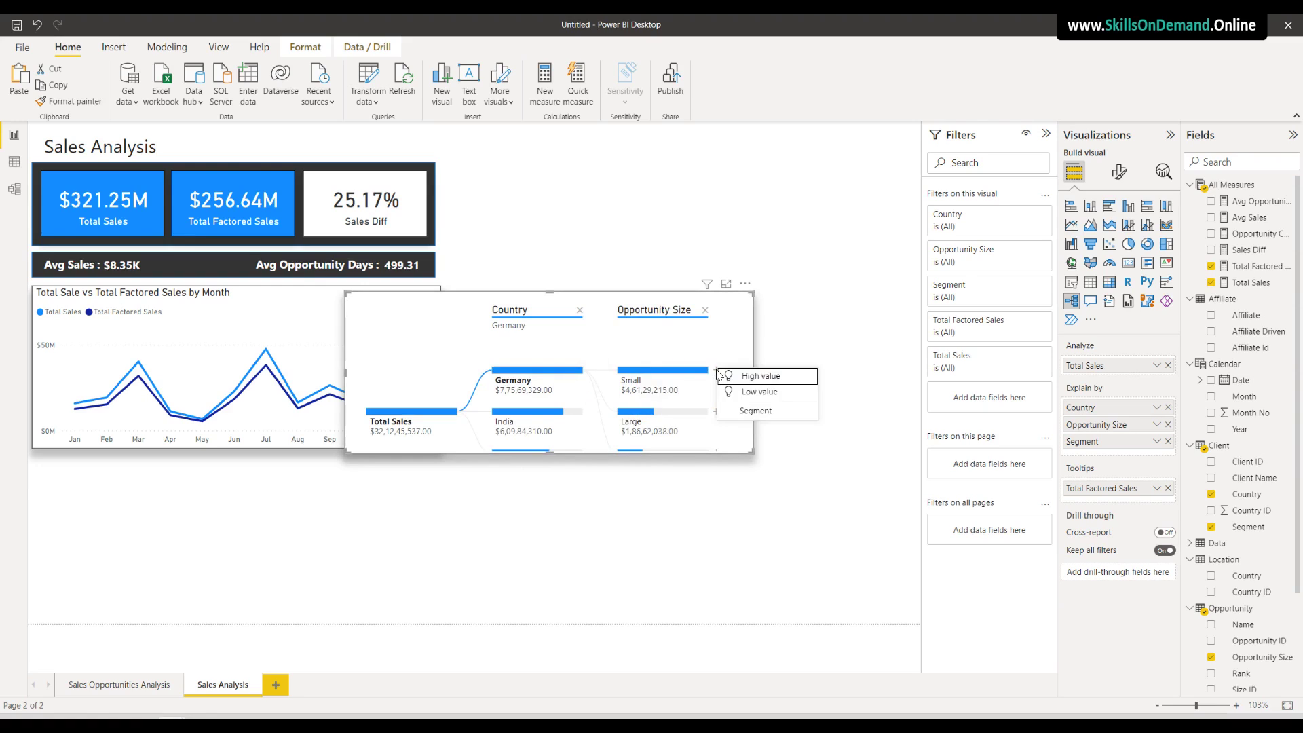
left_click(736, 411)
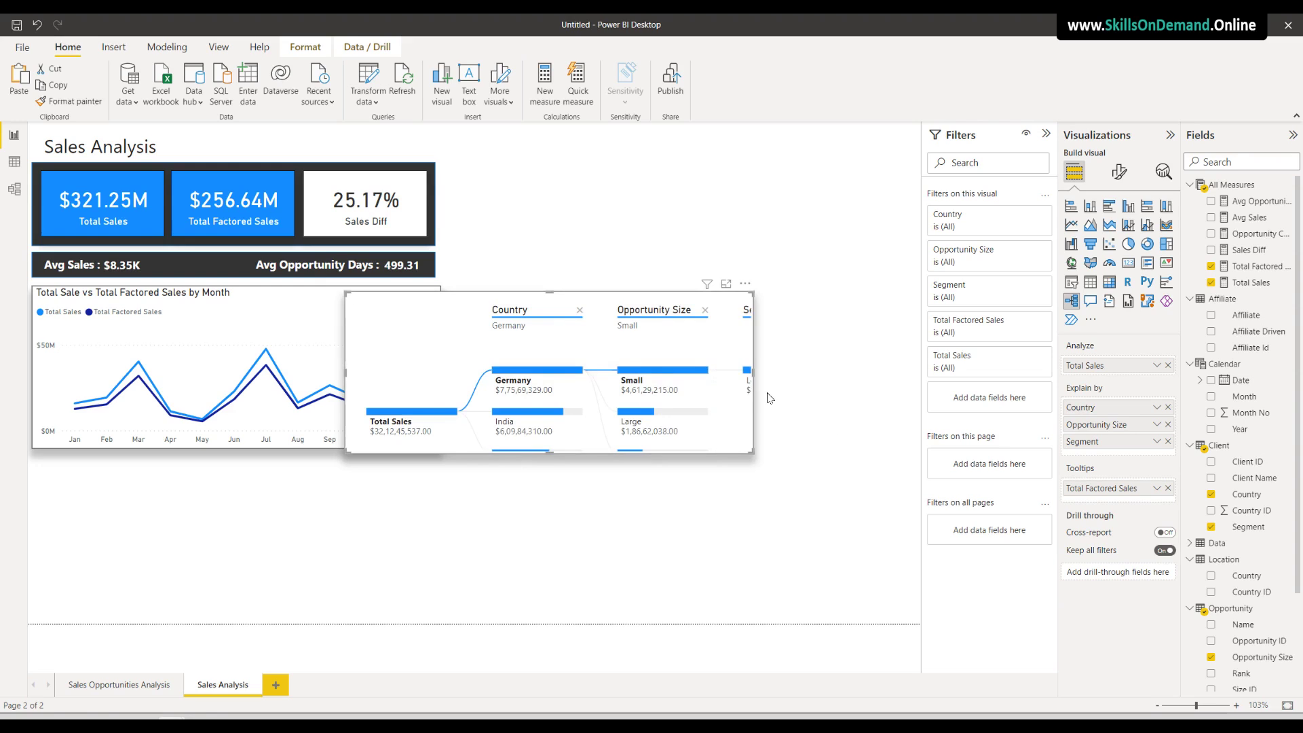
left_click_drag(752, 374, 845, 383)
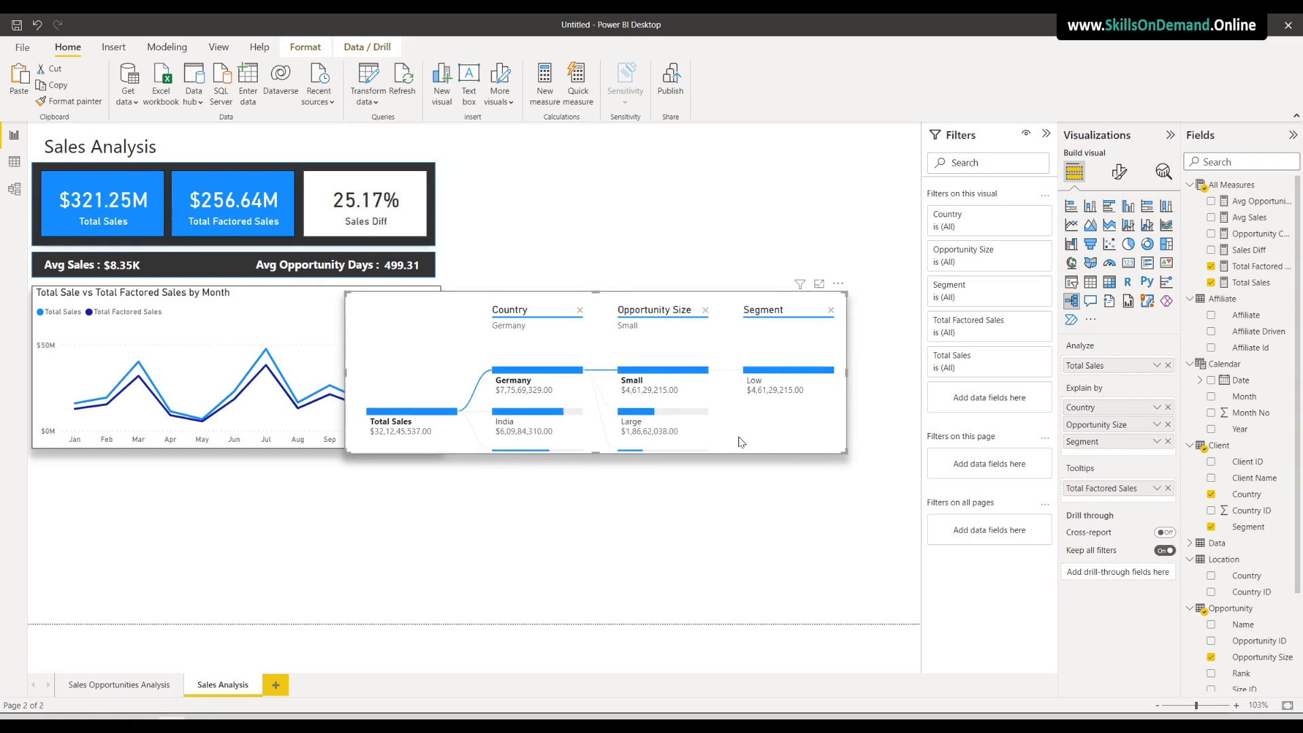
Set the decomposition tree's density to Dense
left_click(1121, 172)
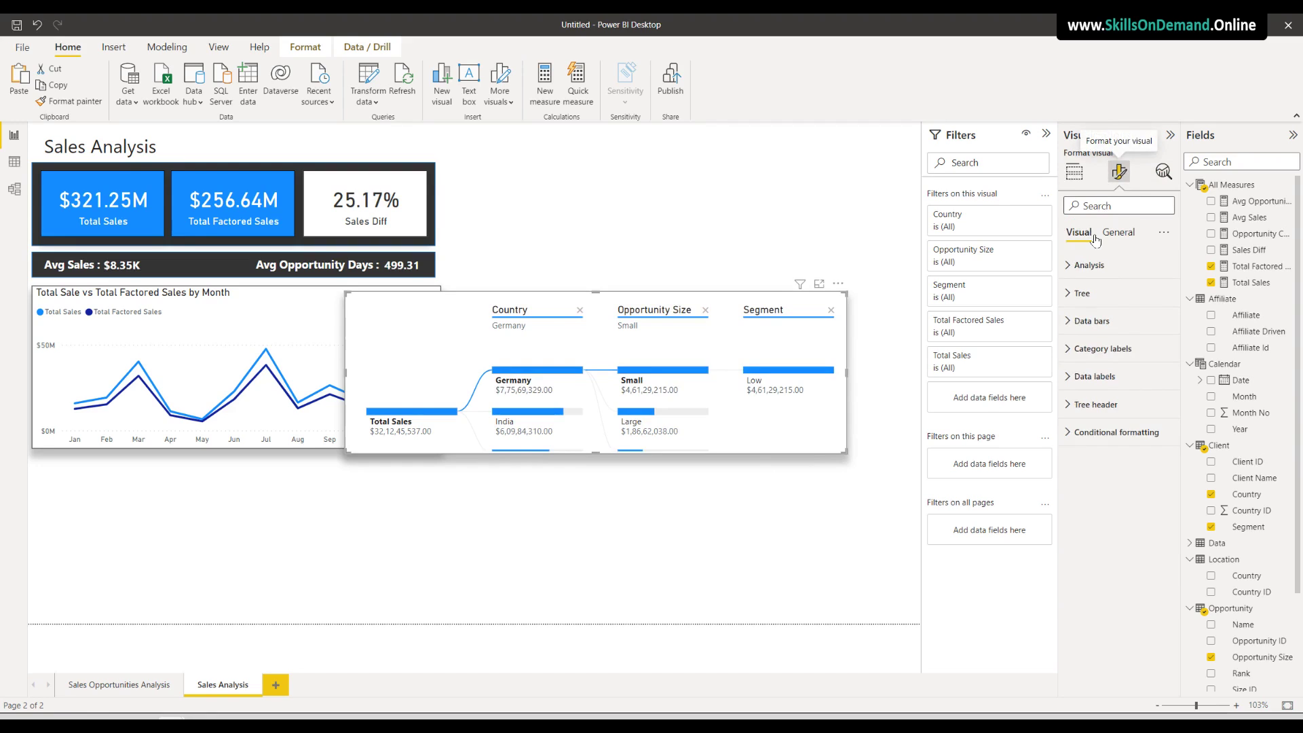
left_click(1089, 266)
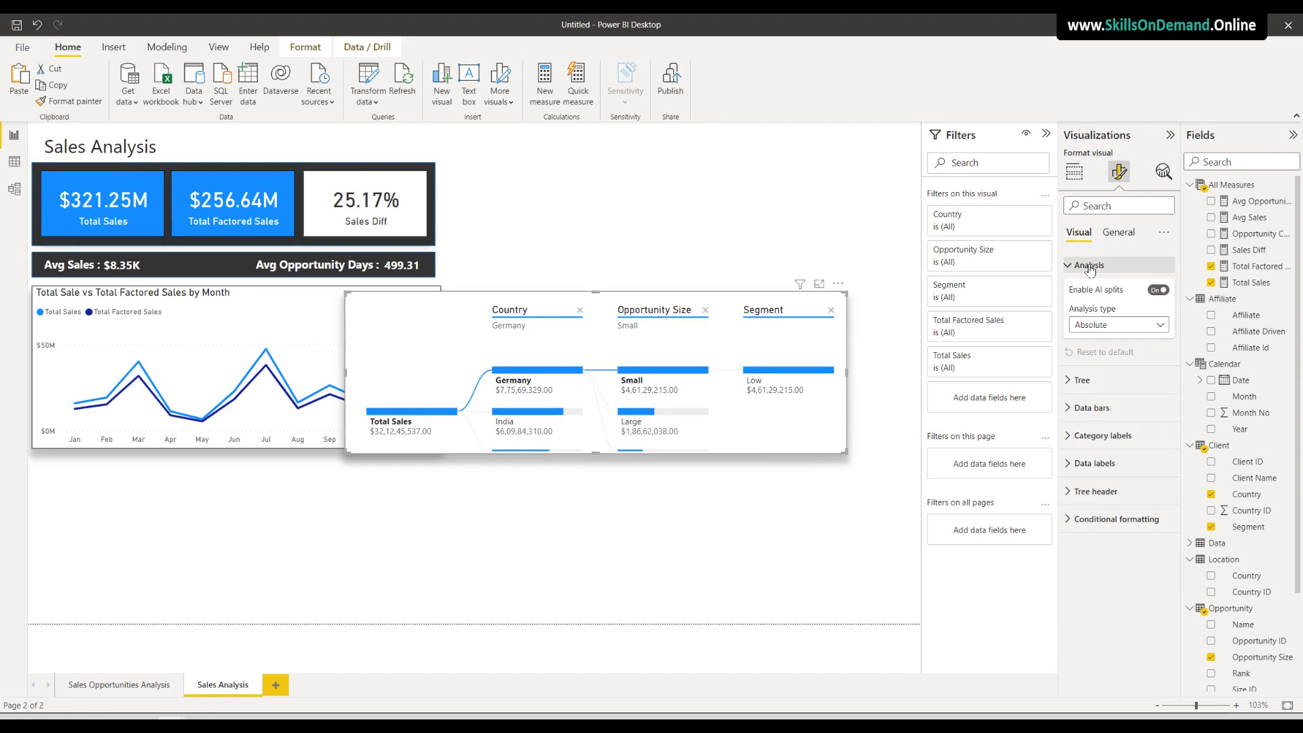
left_click(1083, 380)
left_click(1095, 445)
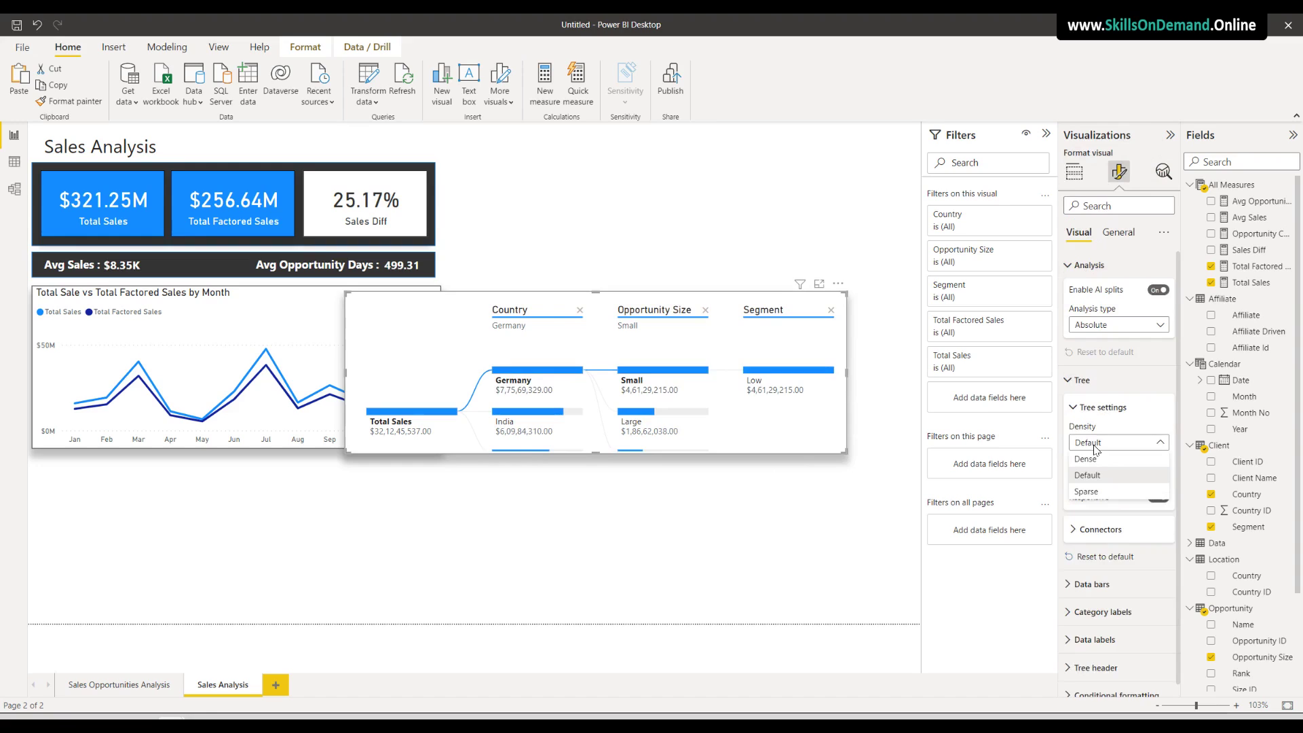
left_click(1095, 459)
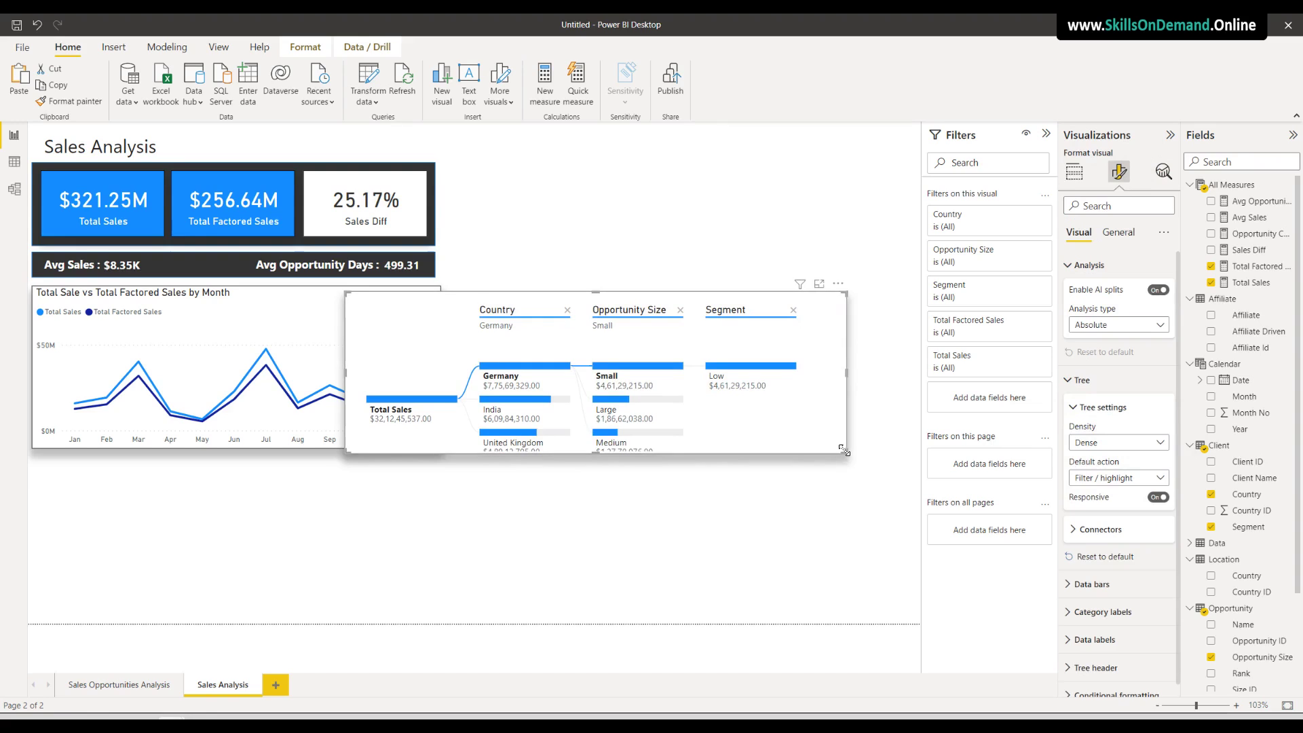
Resize the tree and move it to the page's top right, narrowing the line chart slightly
left_click_drag(847, 452, 807, 475)
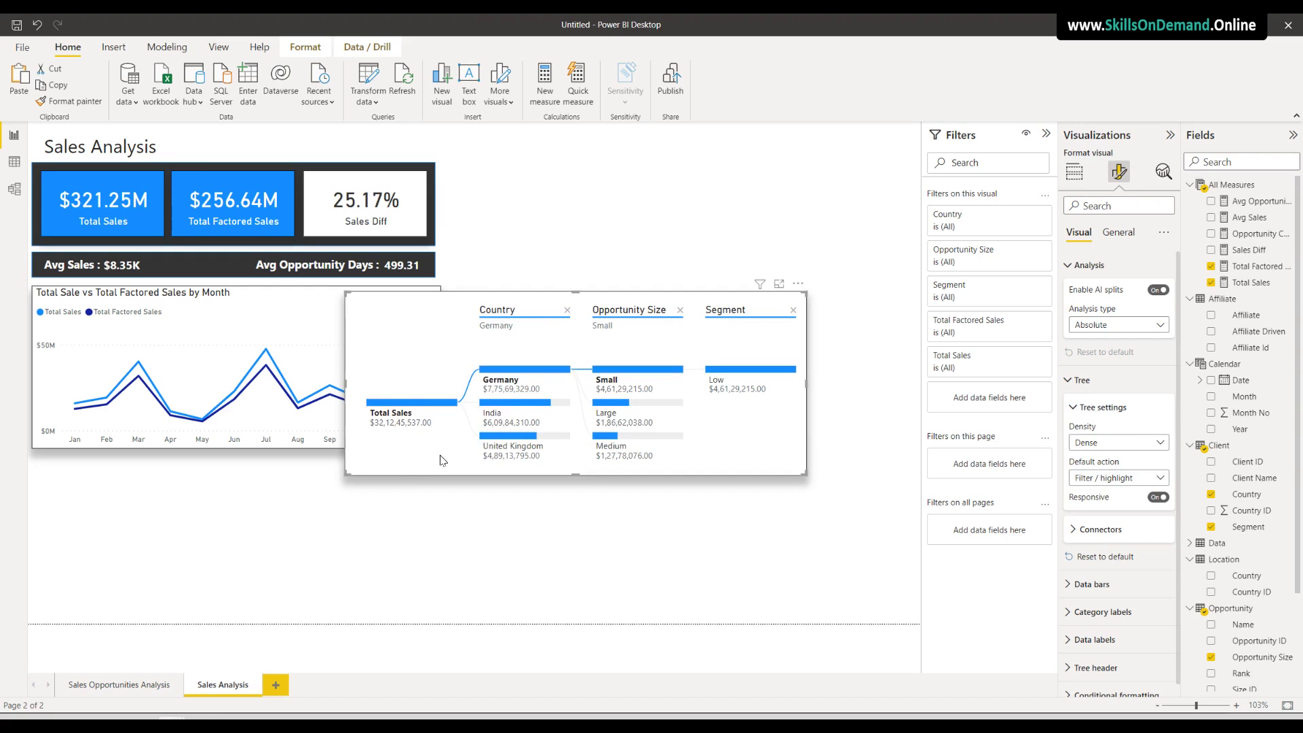
left_click_drag(350, 396, 442, 307)
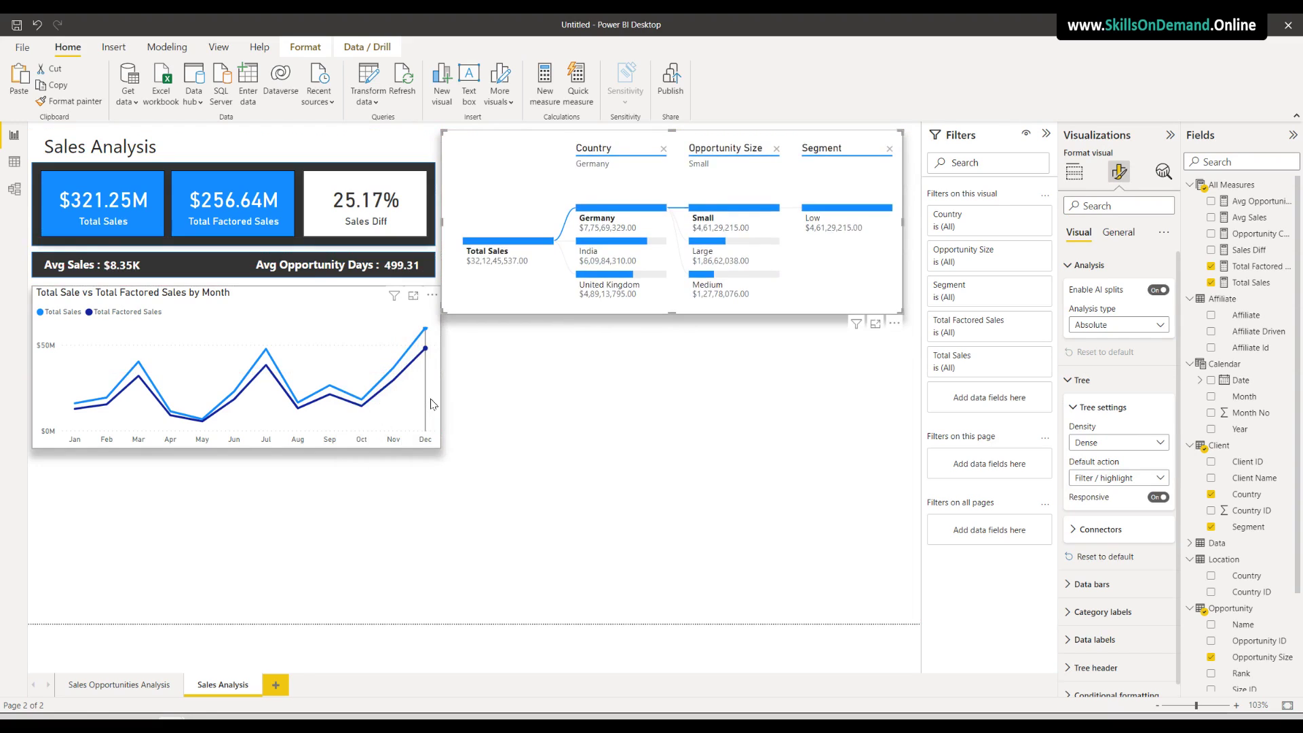
left_click(440, 375)
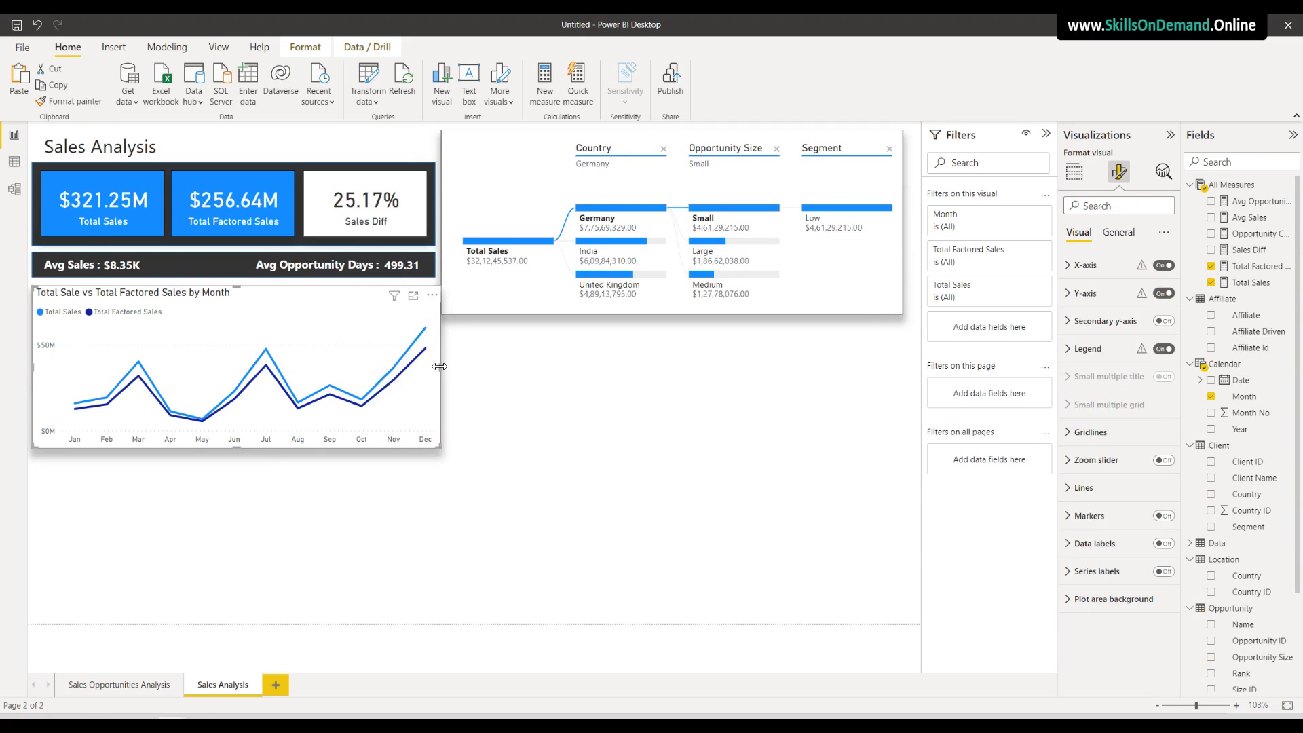
left_click_drag(440, 367, 434, 367)
left_click(900, 272)
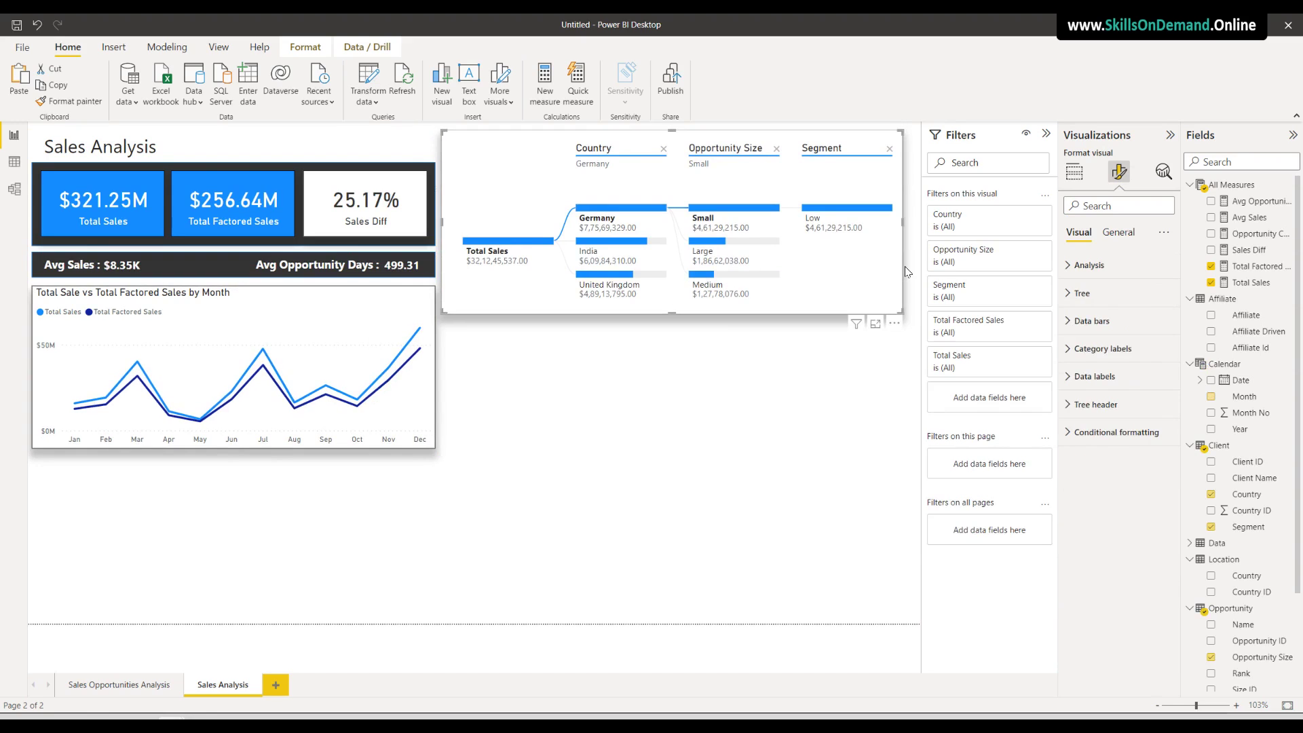
left_click_drag(903, 222, 828, 240)
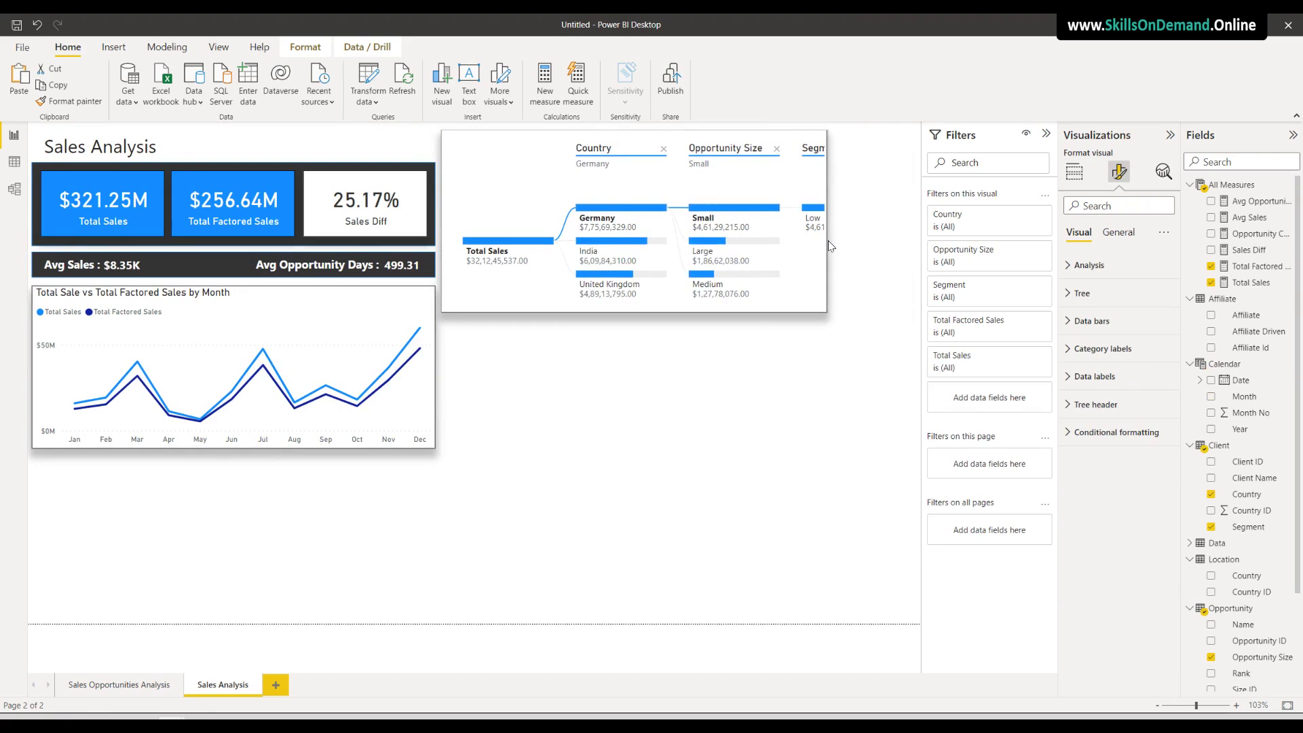
left_click(603, 438)
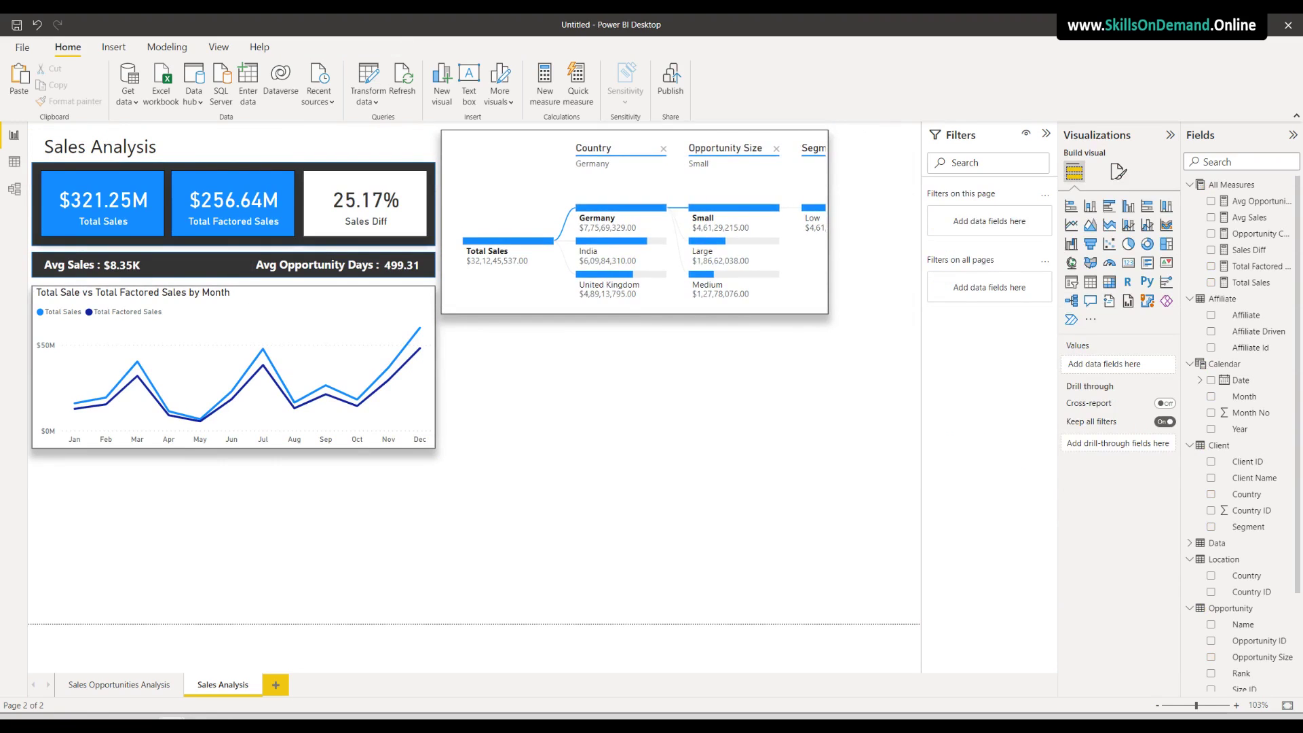
left_click(756, 304)
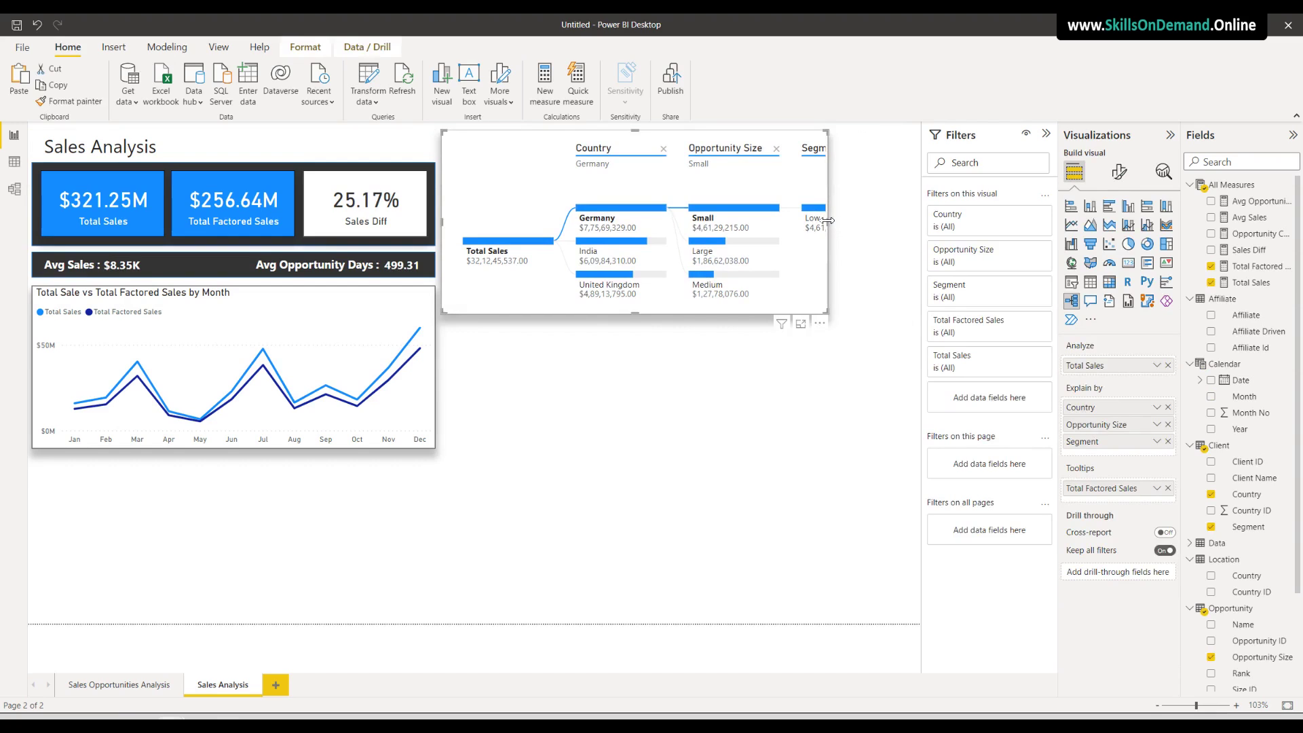
left_click_drag(829, 221, 903, 243)
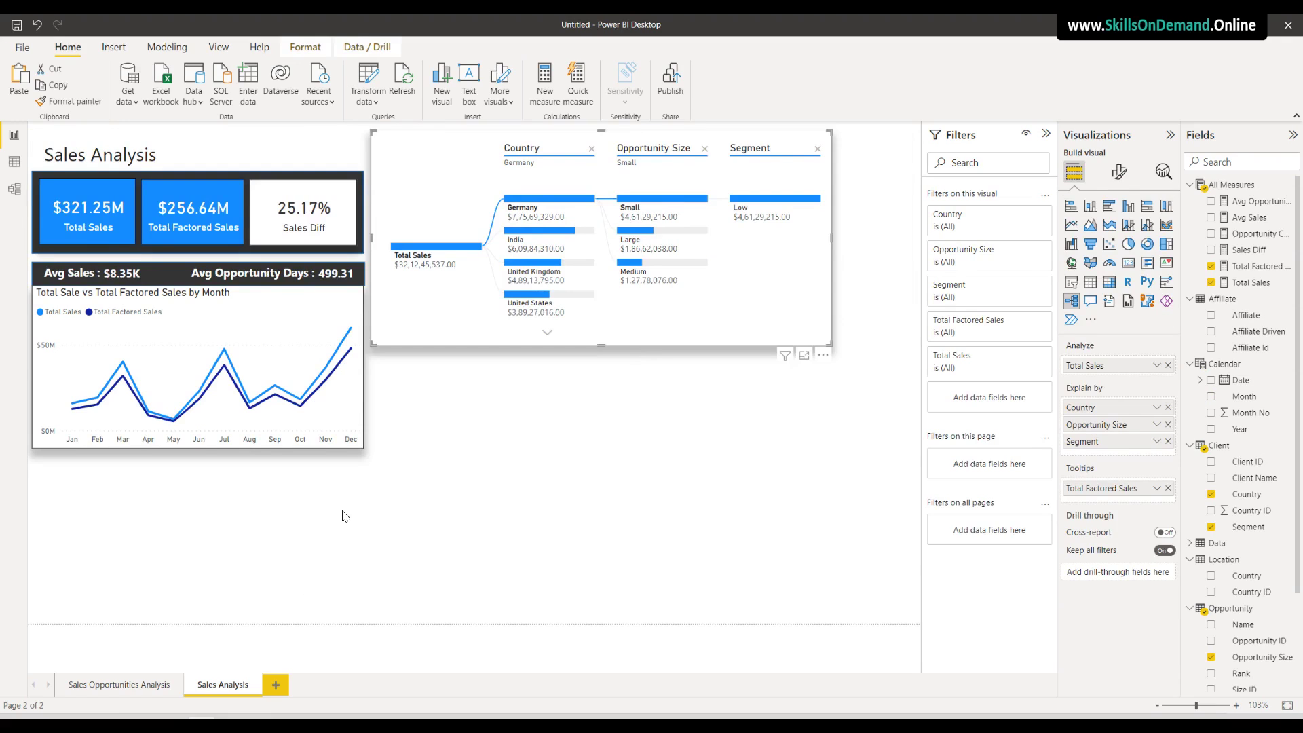
Switch on the decomposition tree's title and set its text to 'Total Sale by Country & Segment'
left_click(1119, 172)
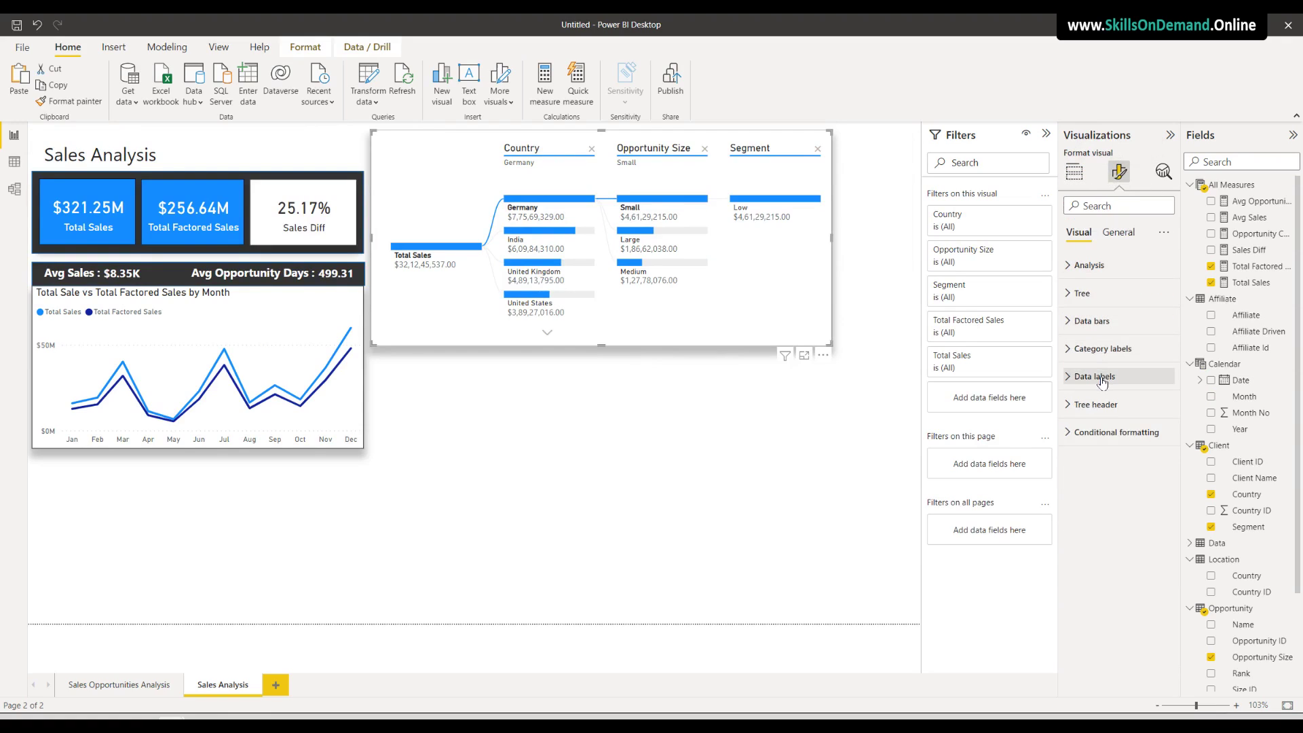
left_click(1118, 233)
left_click(1101, 297)
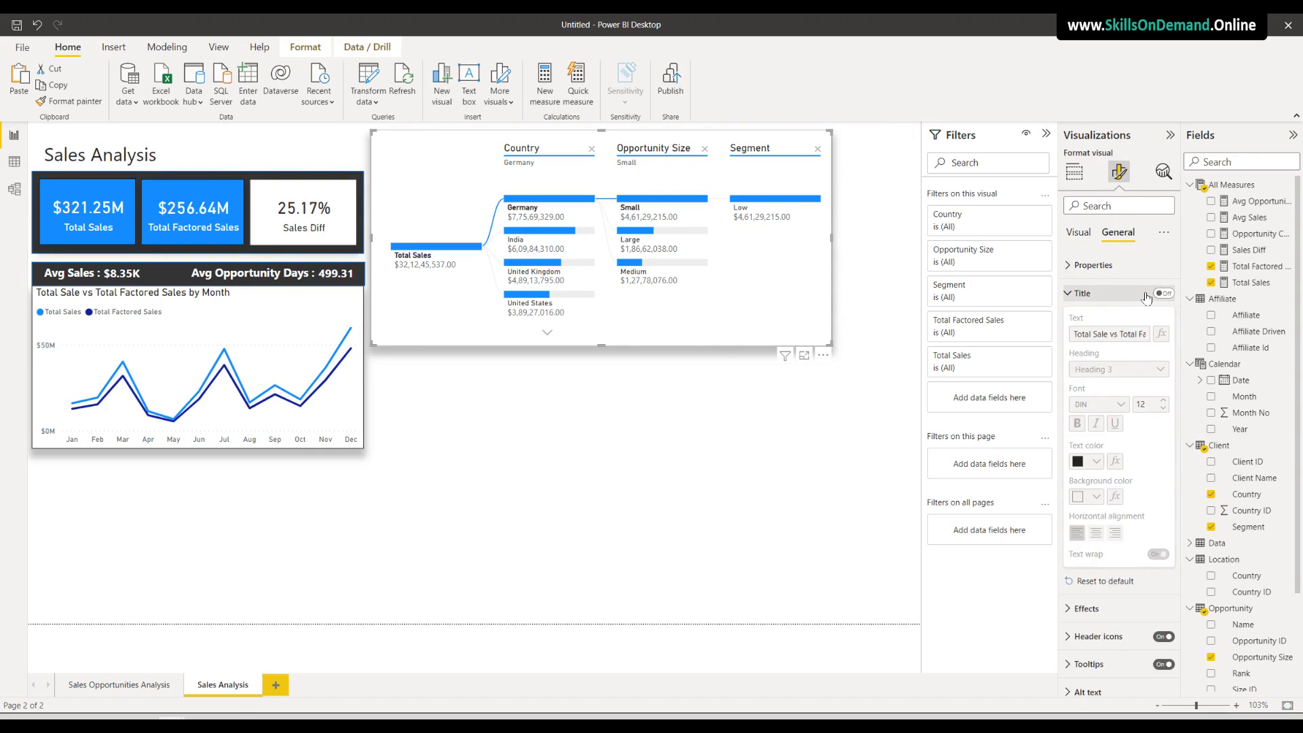
left_click(1166, 295)
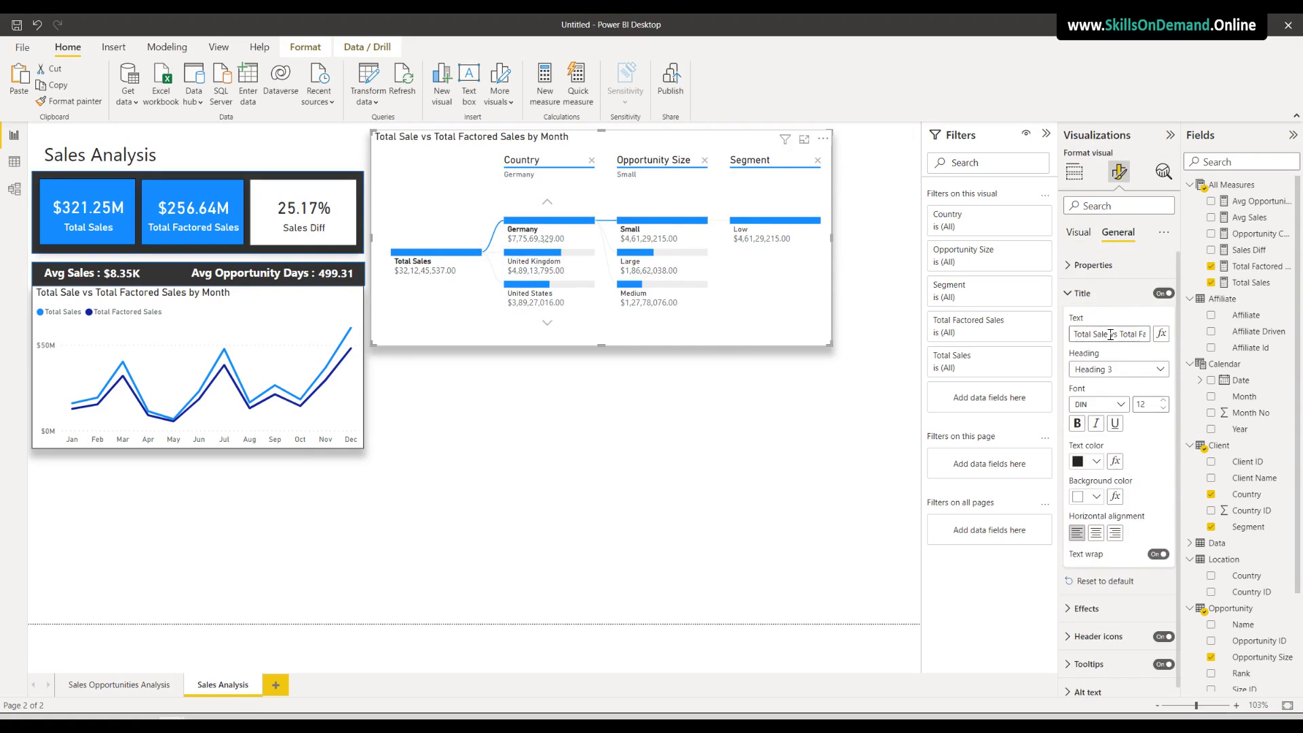
triple_click(1114, 335)
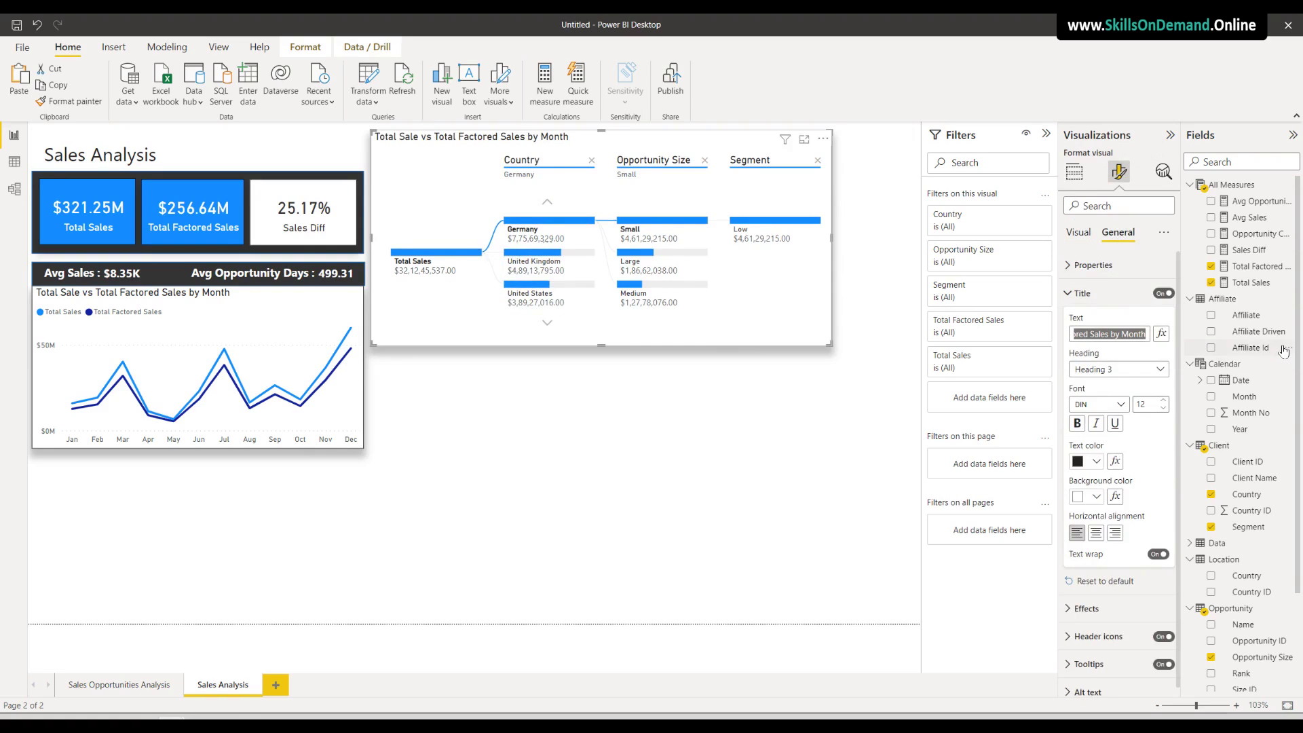
type("Total Sales")
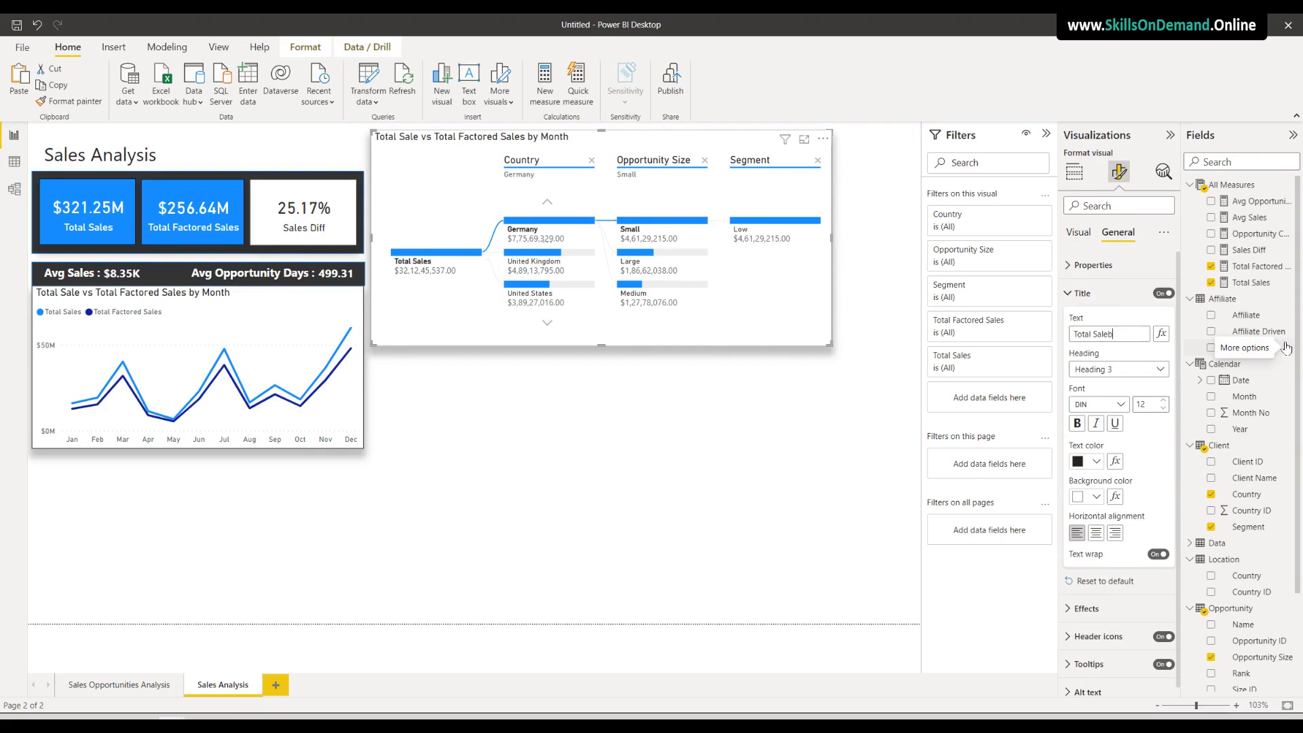
key("BackSpace")
key("BackSpace")
key("BackSpace")
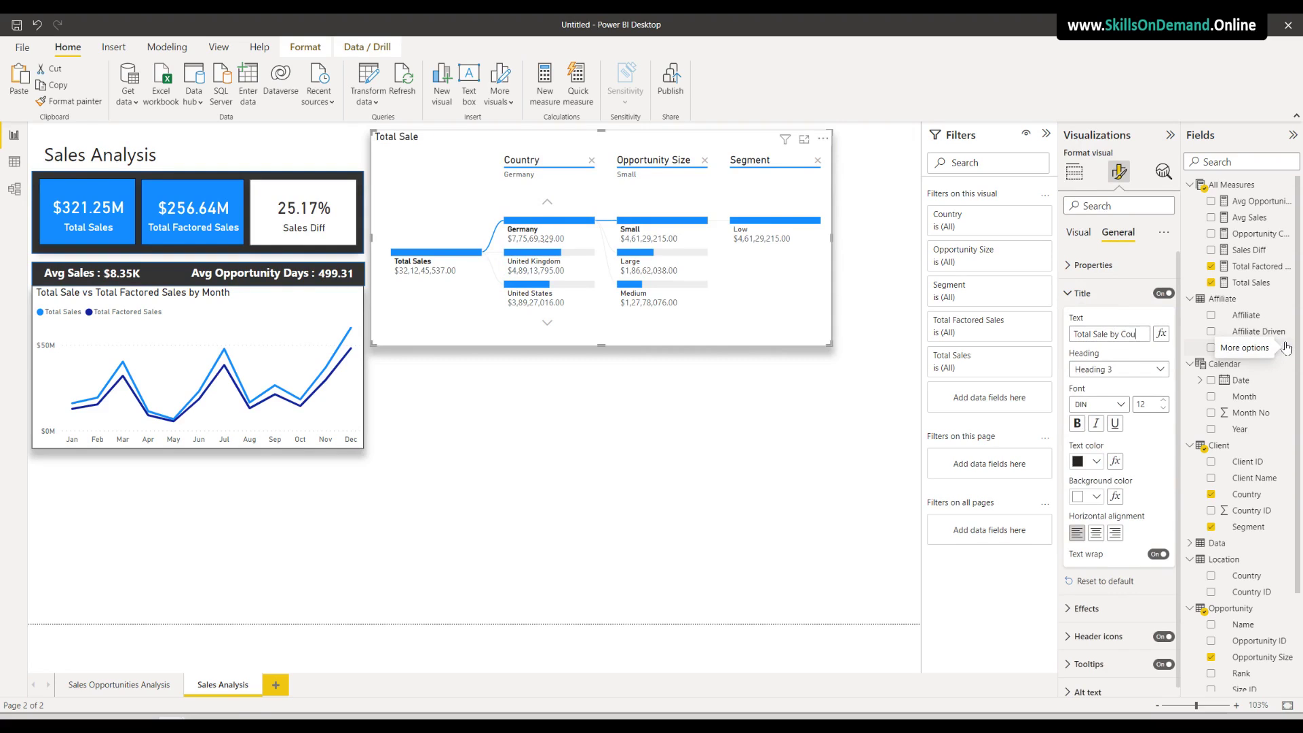
type("by Country & Segment")
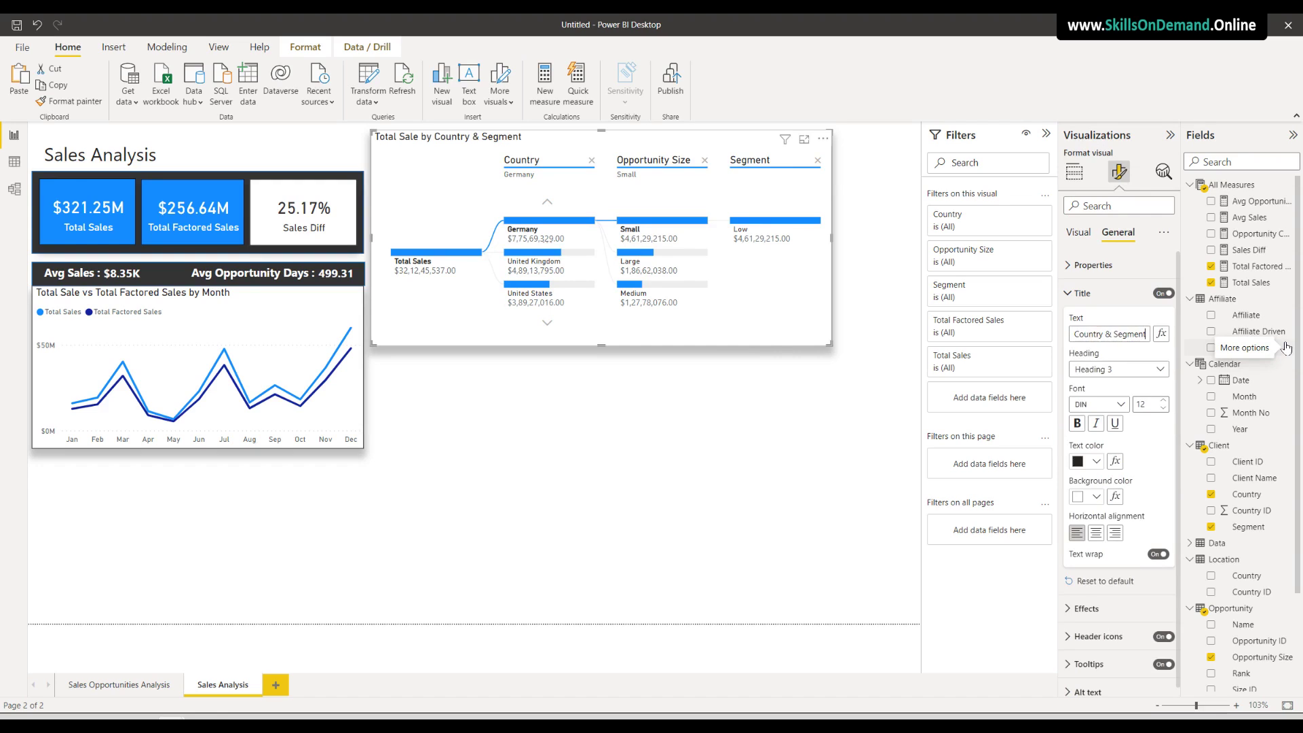
left_click(687, 403)
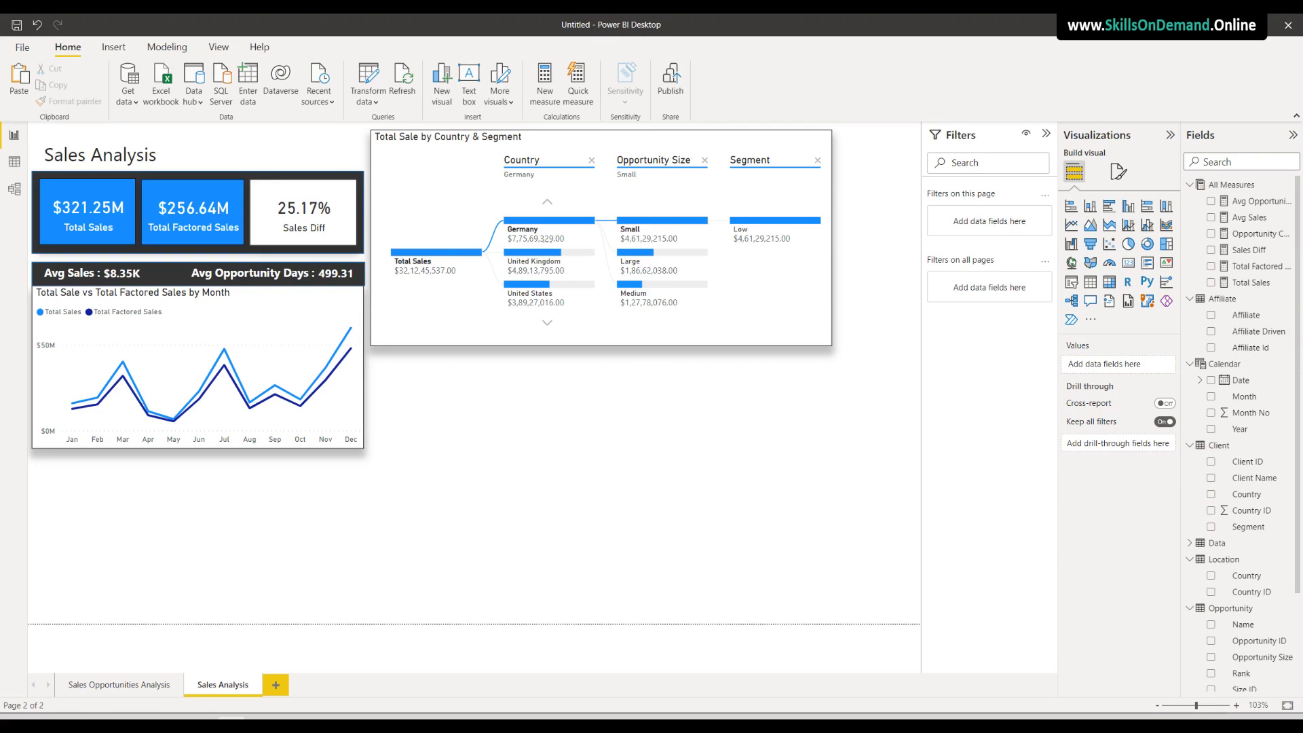
Convert the decomposition tree into a narrower treemap and remove all its inherited fields
left_click(459, 334)
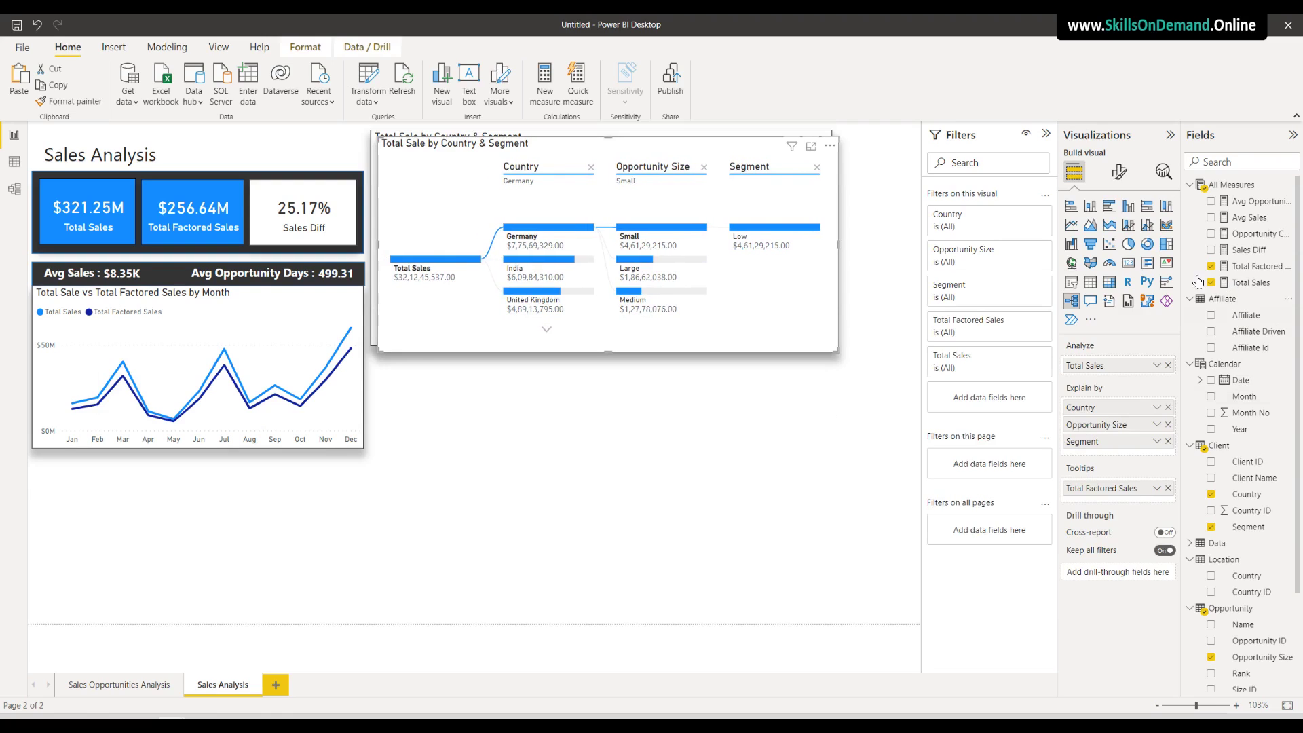
left_click(1166, 246)
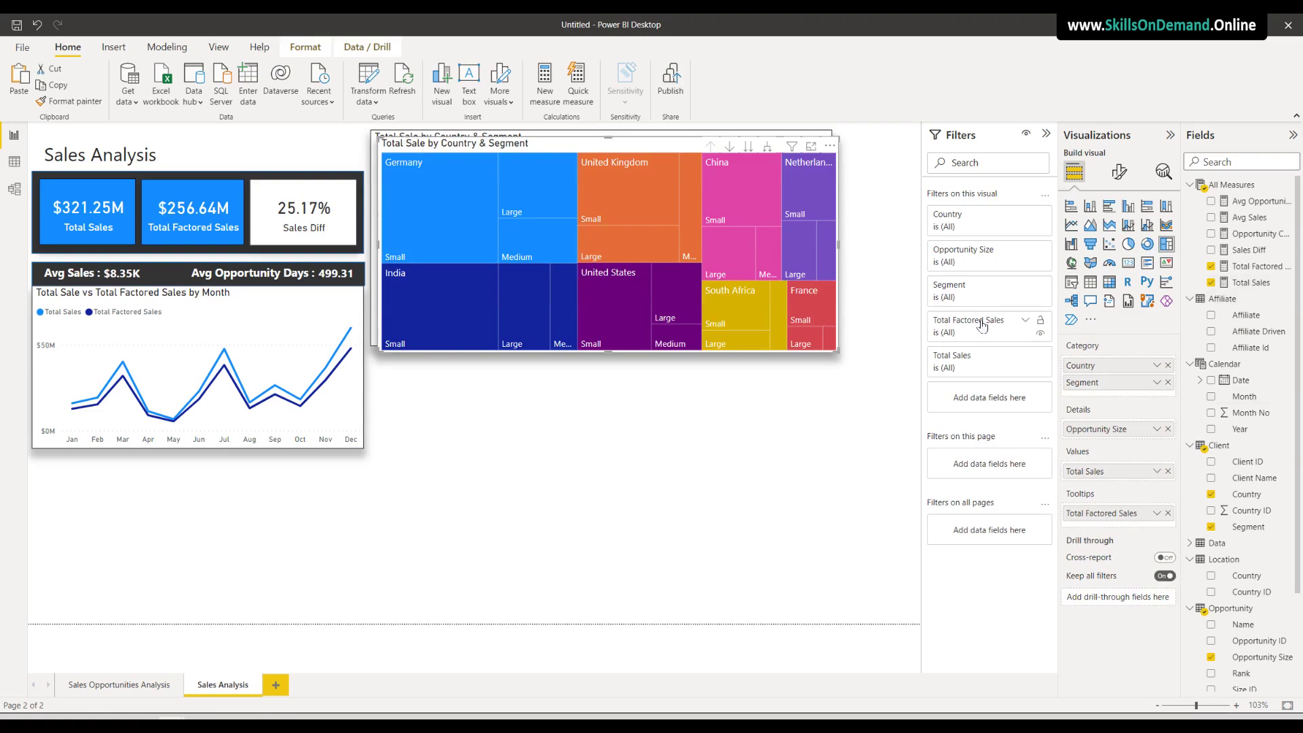
left_click_drag(837, 247, 662, 263)
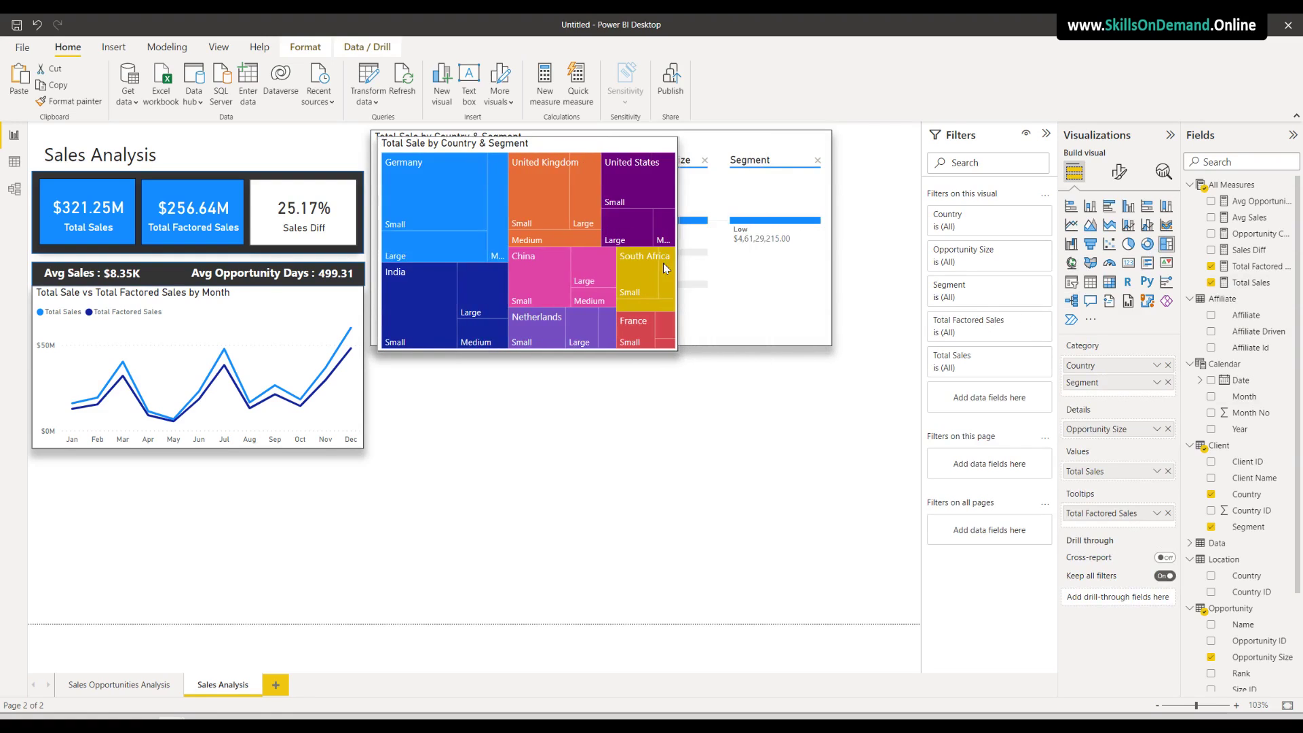
left_click(1168, 365)
left_click(1168, 365)
left_click(1168, 406)
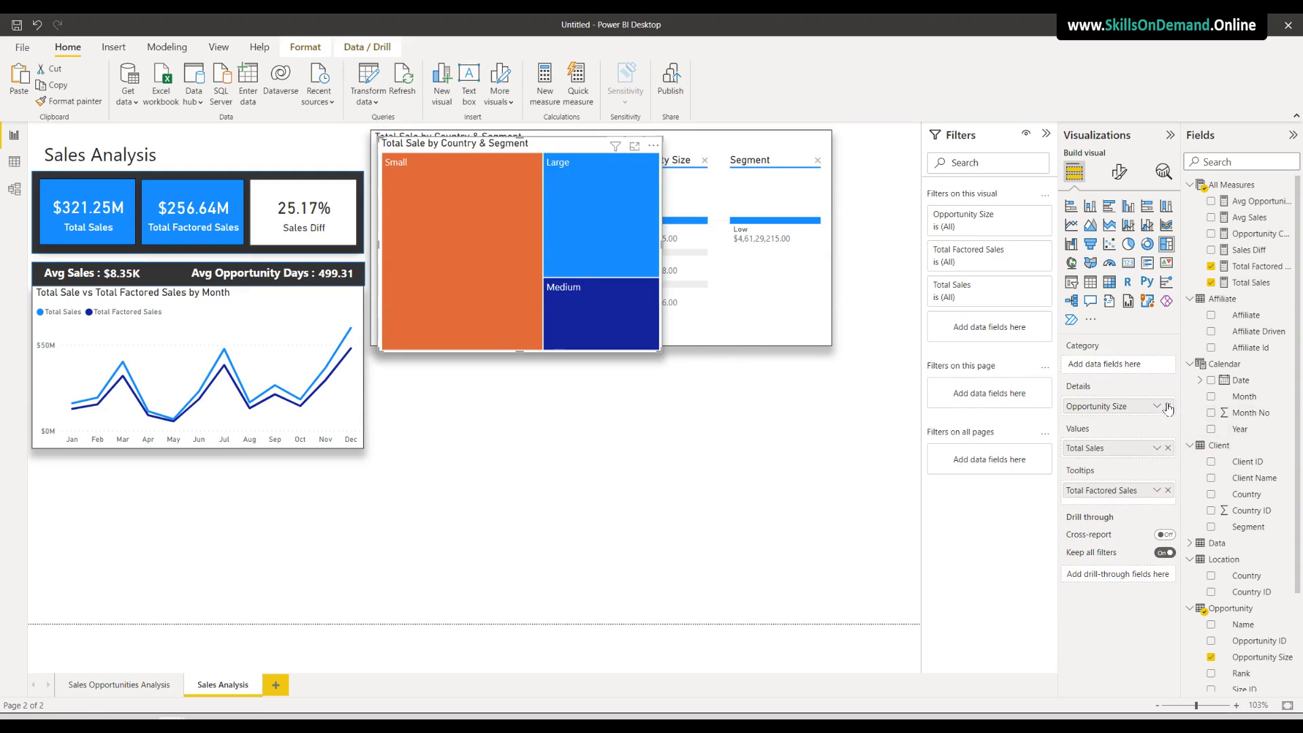
left_click(1168, 447)
left_click(1169, 489)
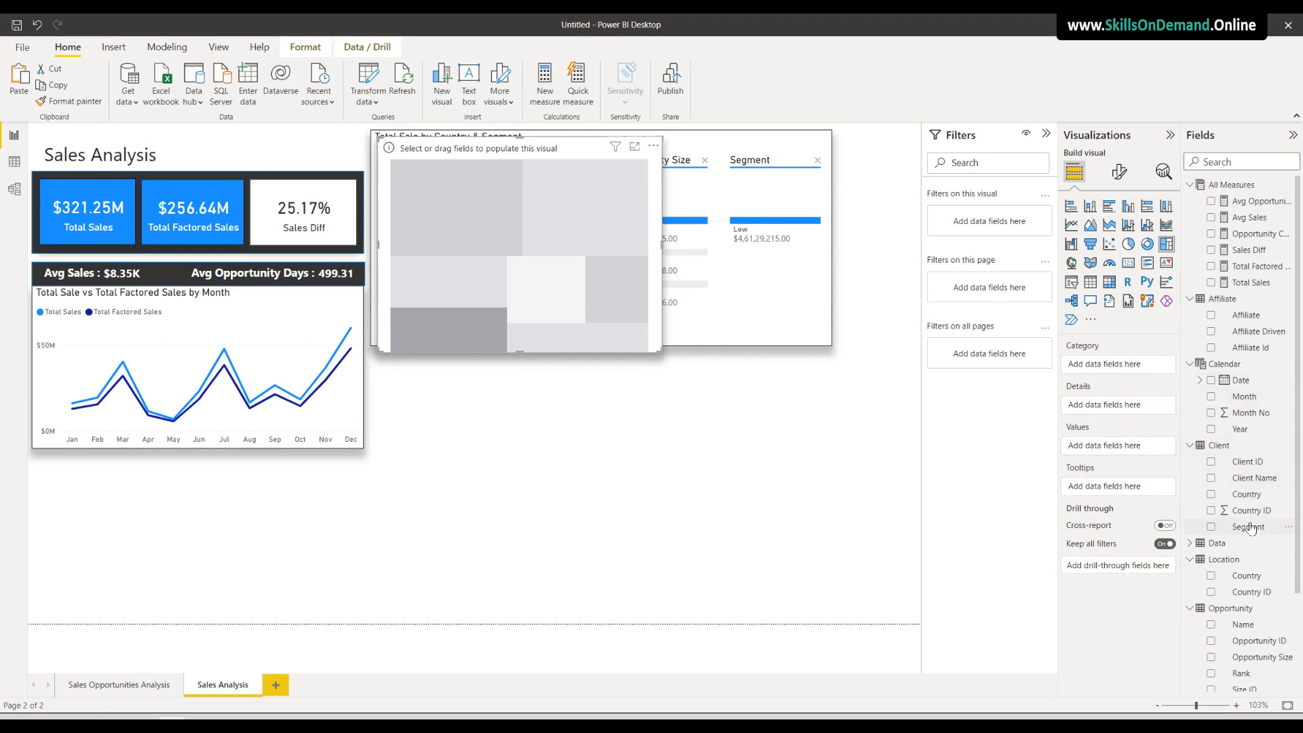
Group the treemap by Segment with Total Sales values, narrow it, and filter to Medium
left_click_drag(1250, 529, 1130, 370)
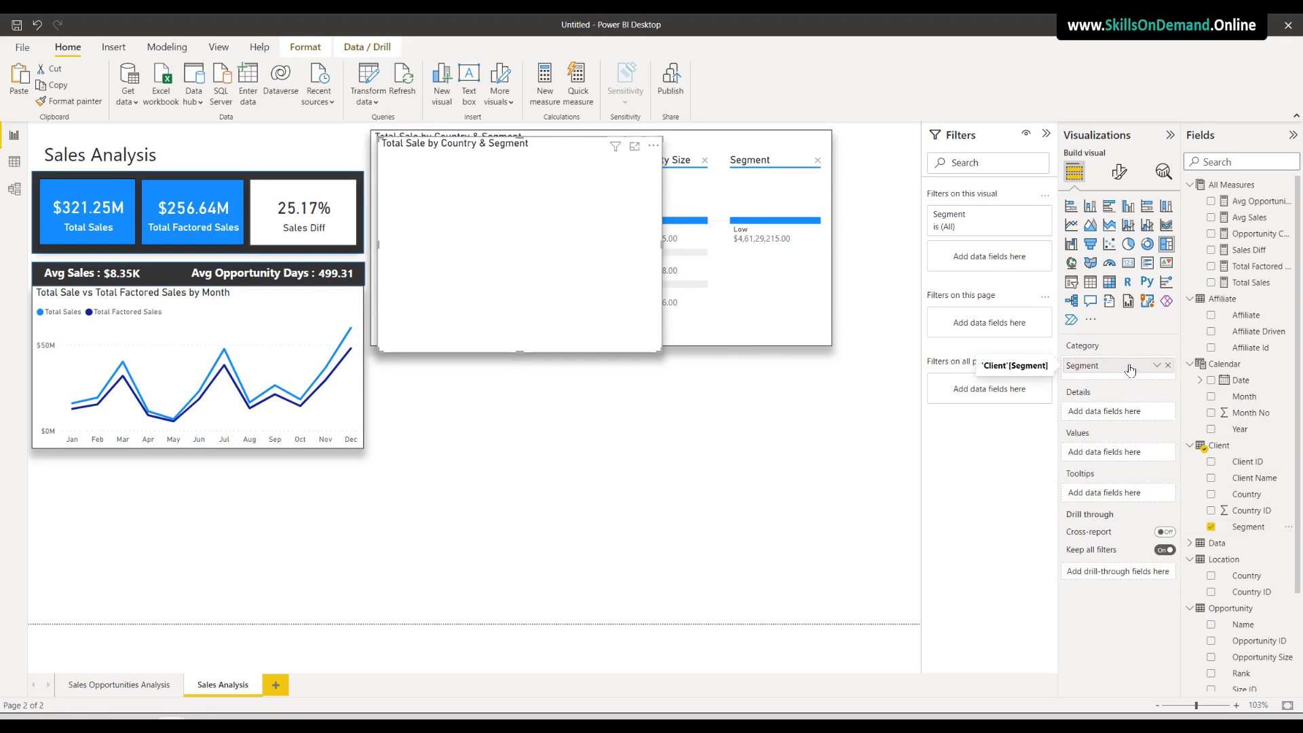
left_click_drag(1264, 284, 1136, 453)
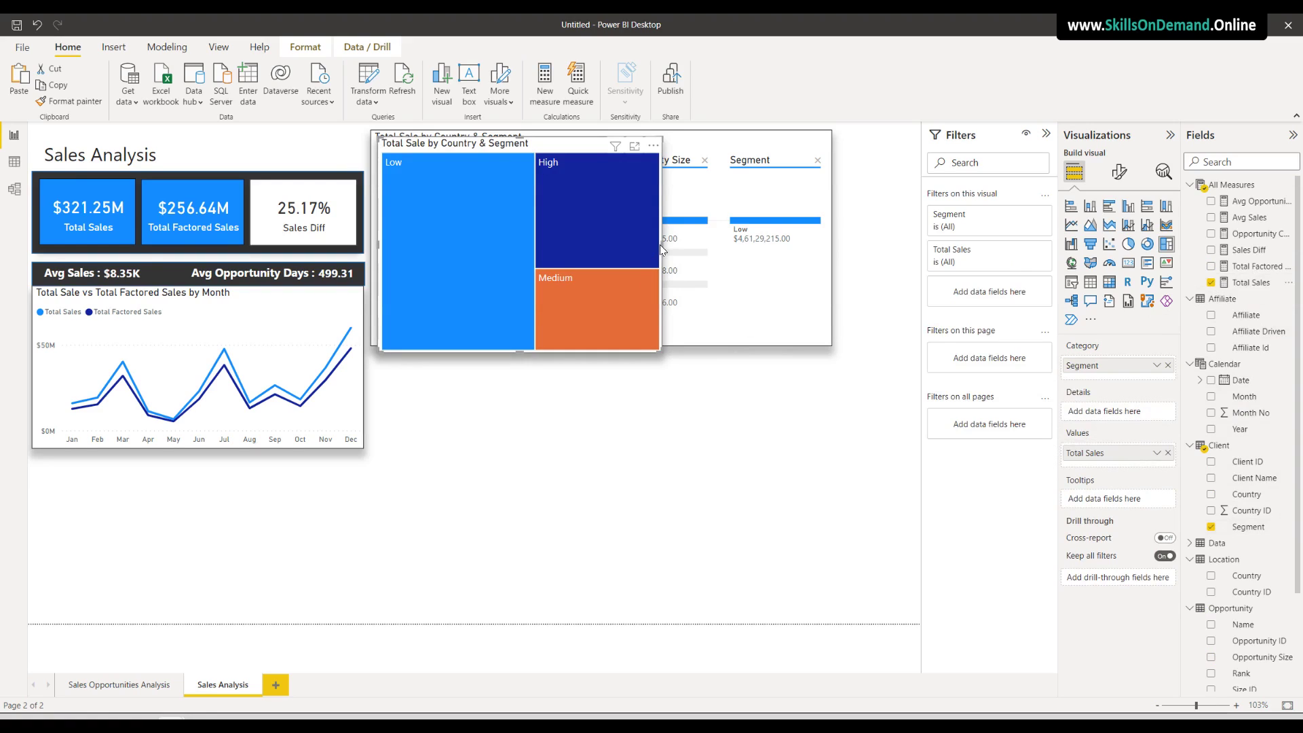
left_click_drag(662, 250, 597, 255)
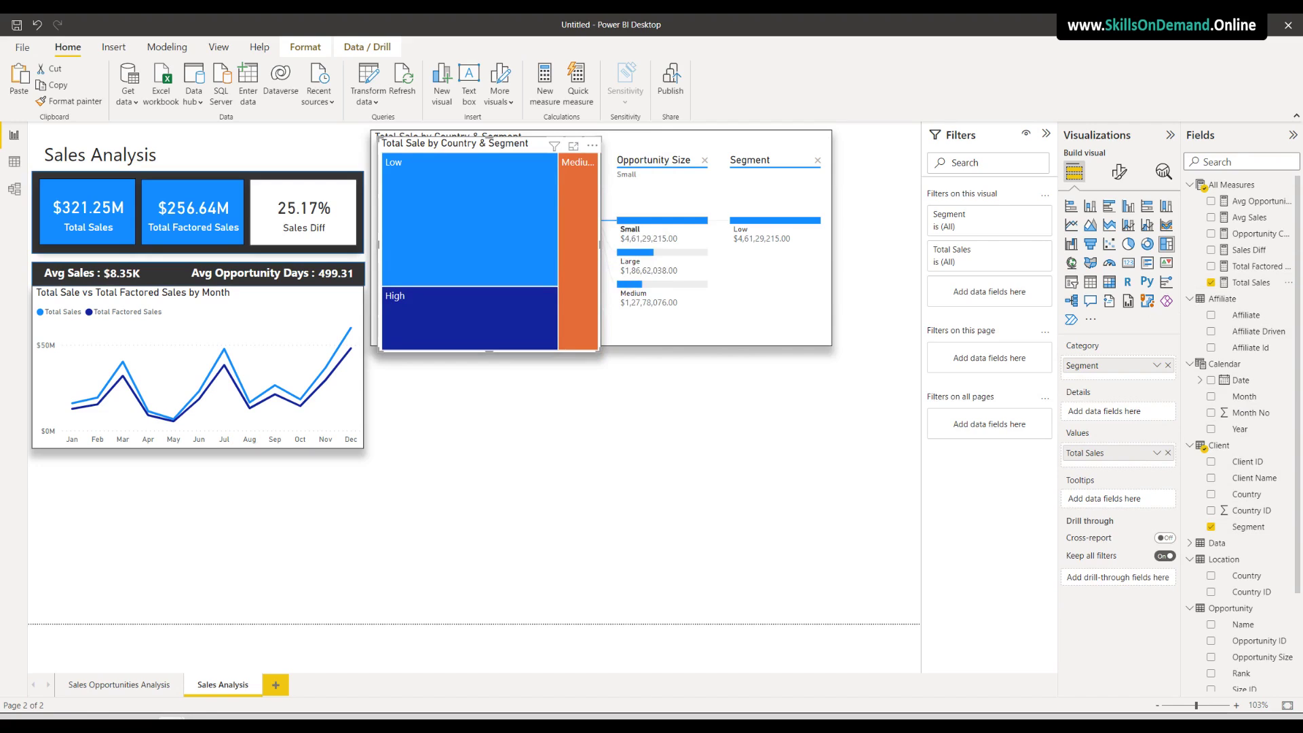
left_click(564, 339)
Turn on the treemap's data labels in the DIN font
left_click(1119, 172)
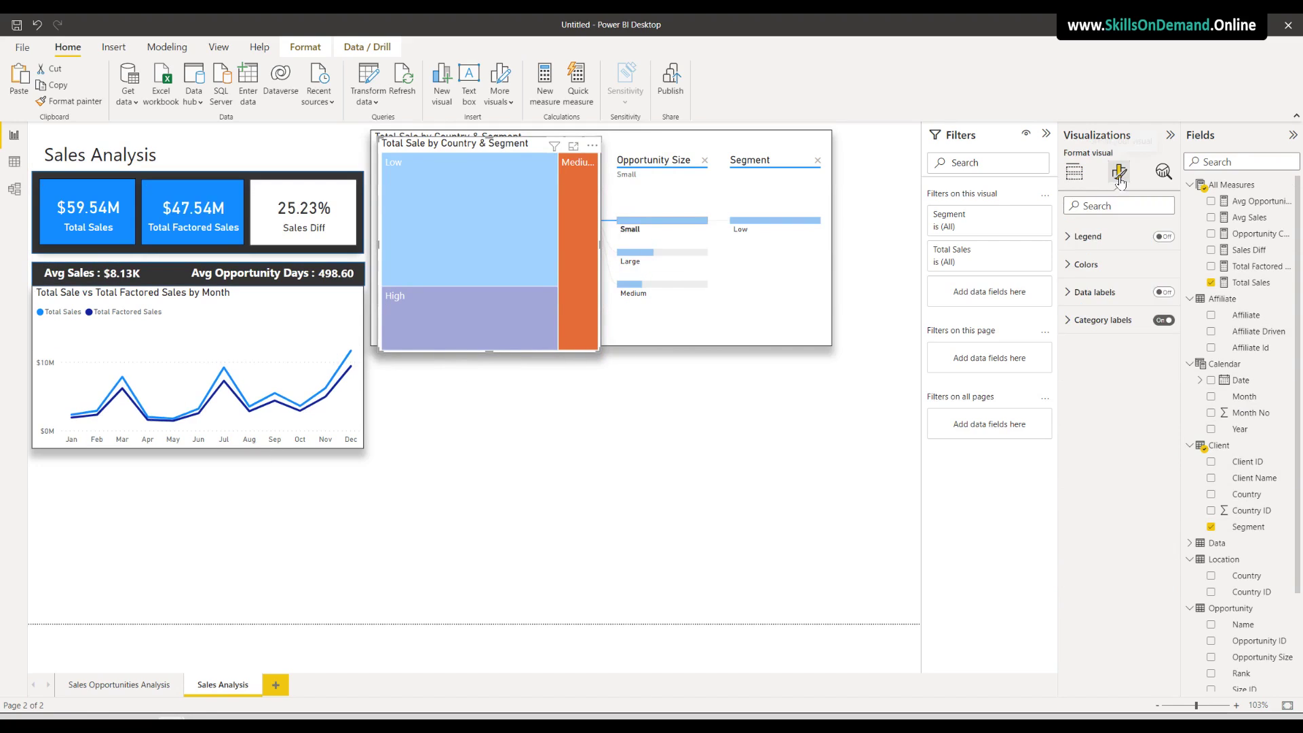
left_click(1163, 322)
left_click(1165, 322)
left_click(1128, 322)
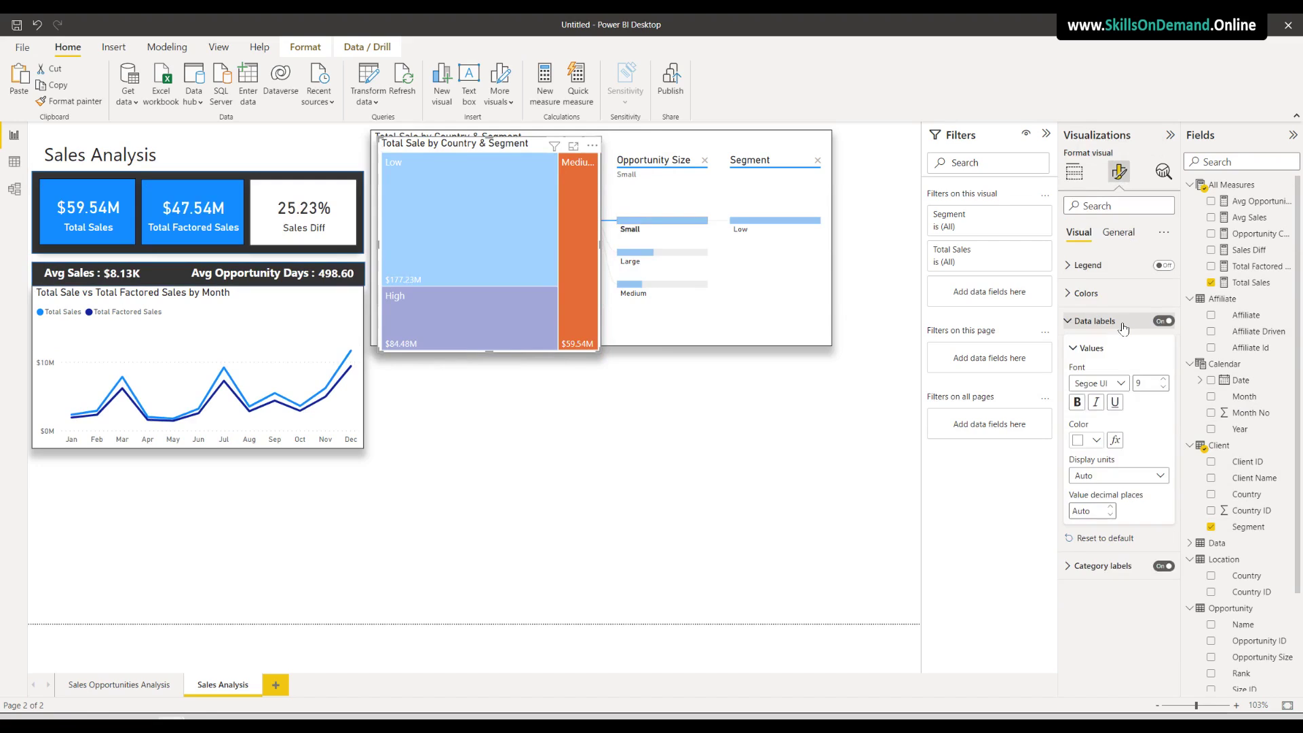
left_click(1116, 384)
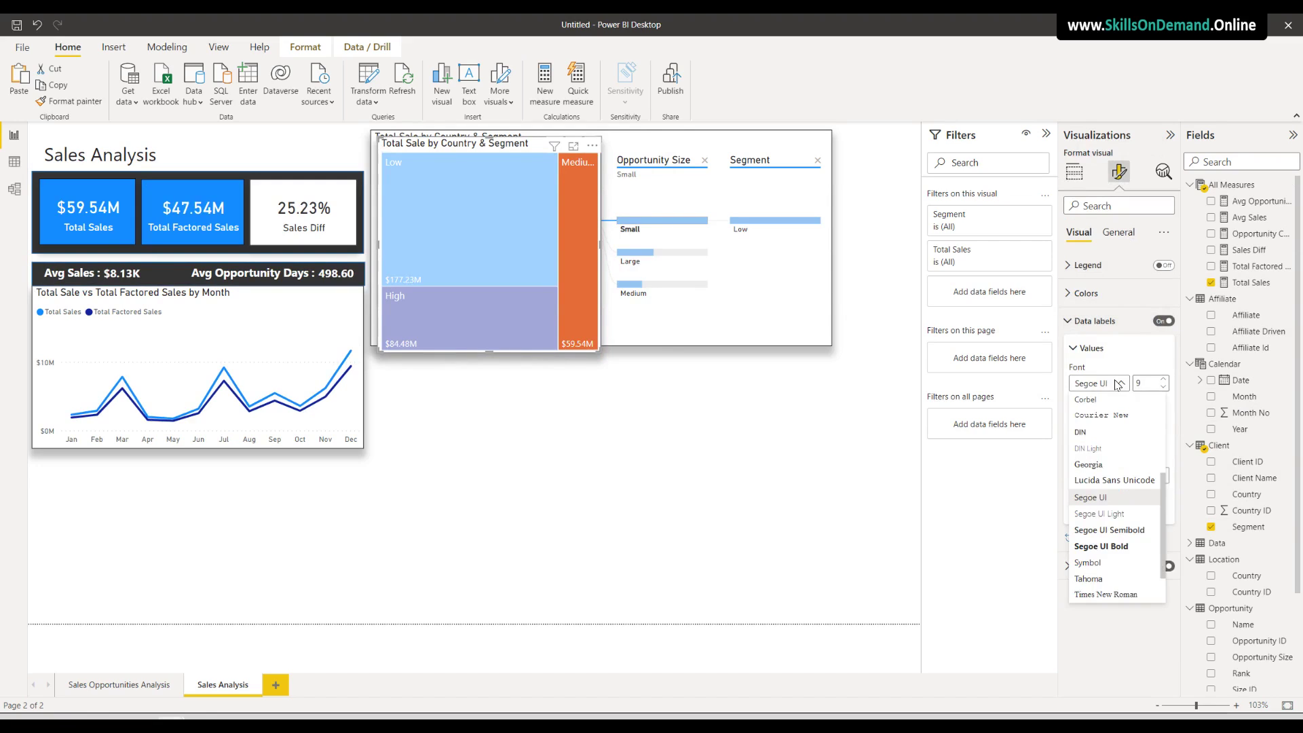
left_click(1100, 432)
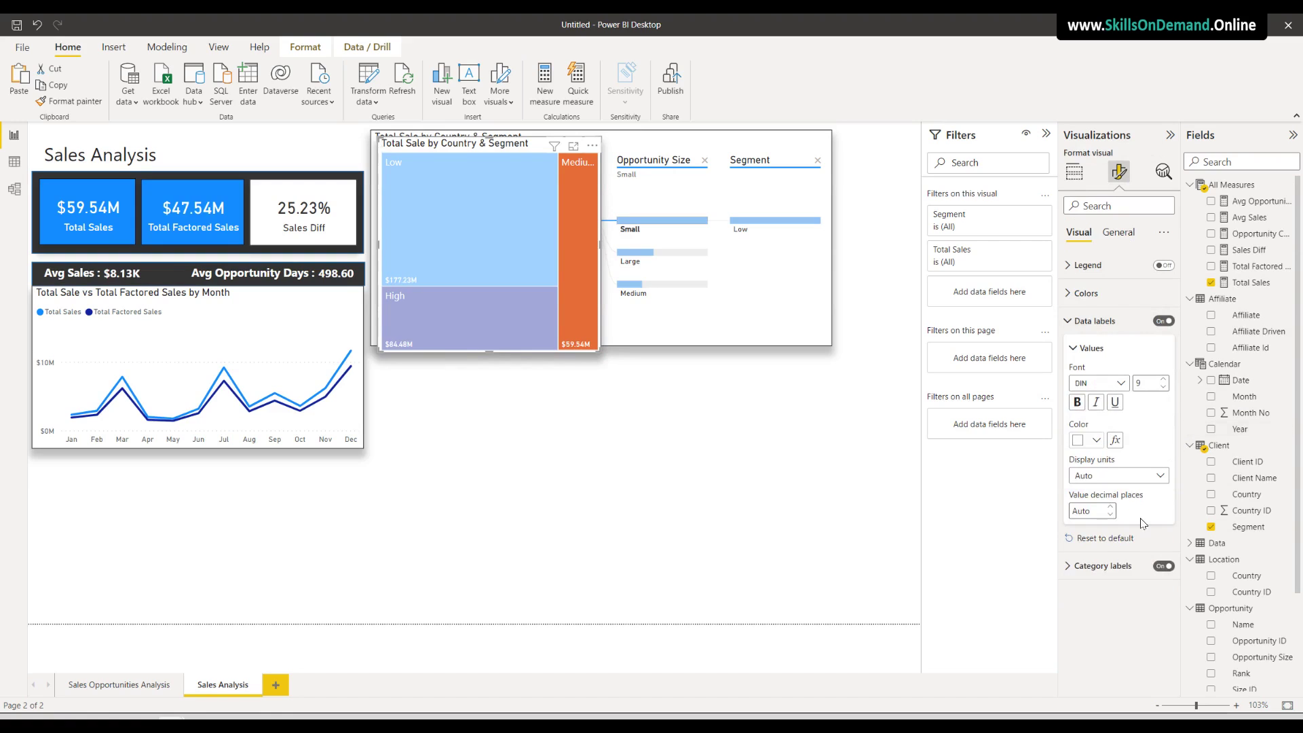
Set category labels to DIN size 12 and data labels to size 11
left_click(1105, 568)
scroll(1113, 577, "down", 1)
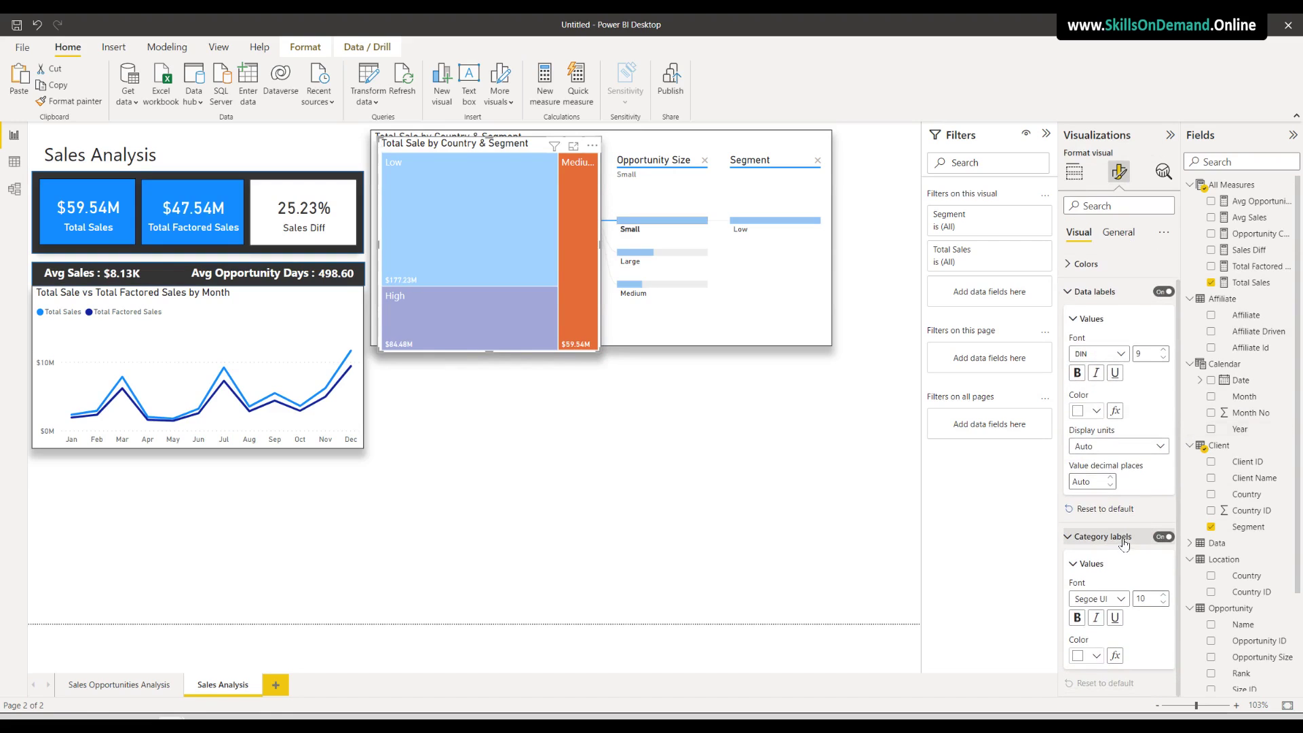
left_click(1122, 600)
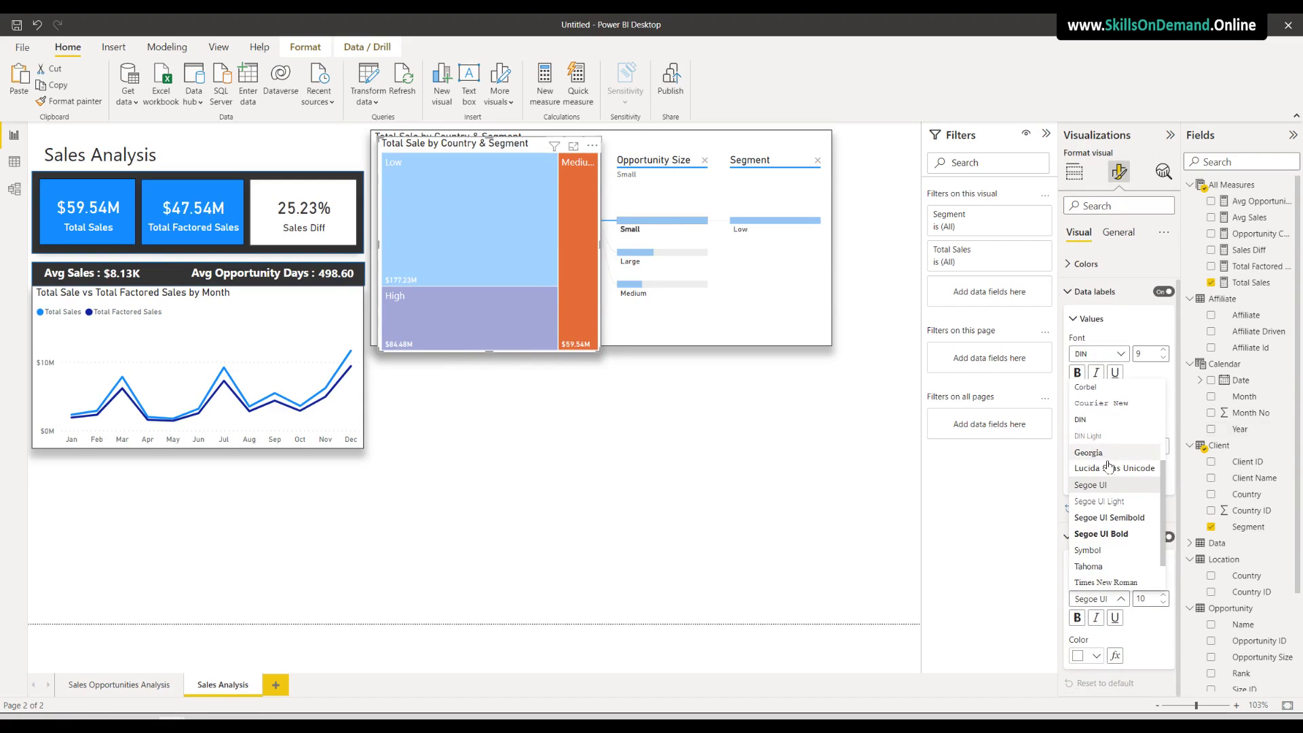
scroll(1100, 475, "up", 3)
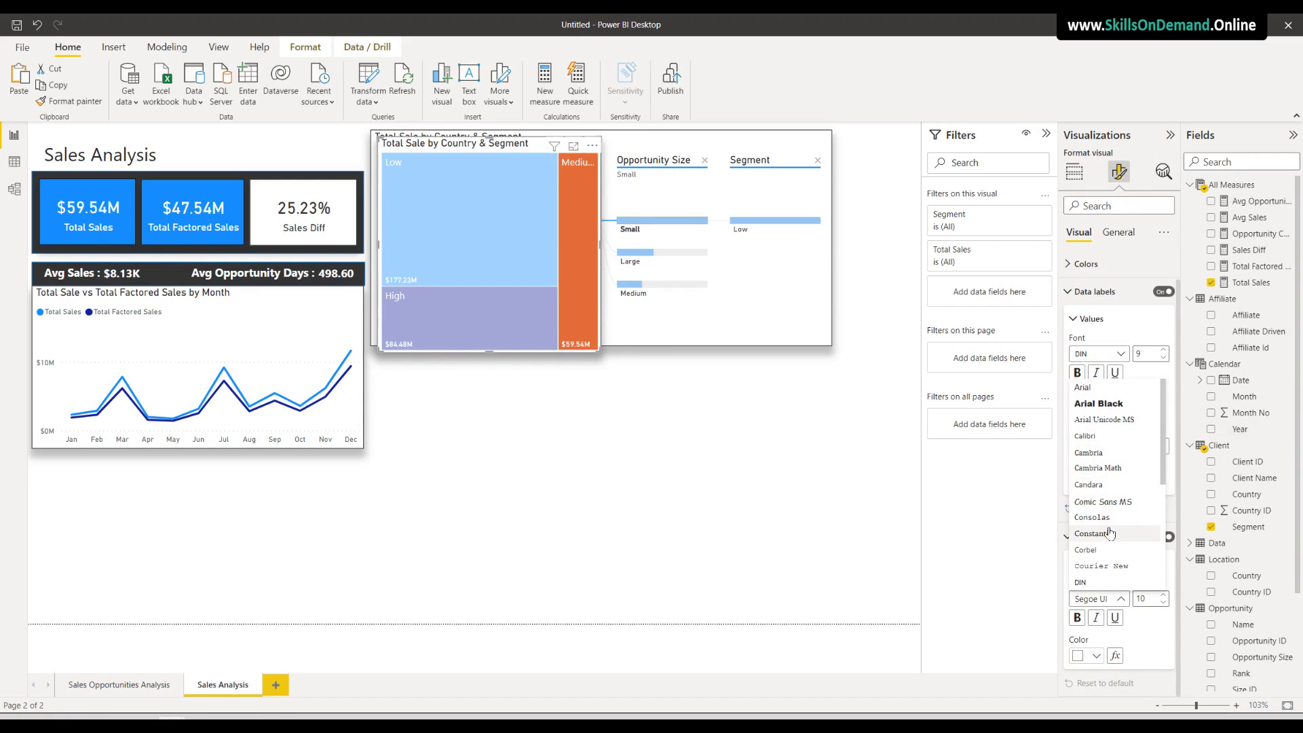
left_click(1100, 583)
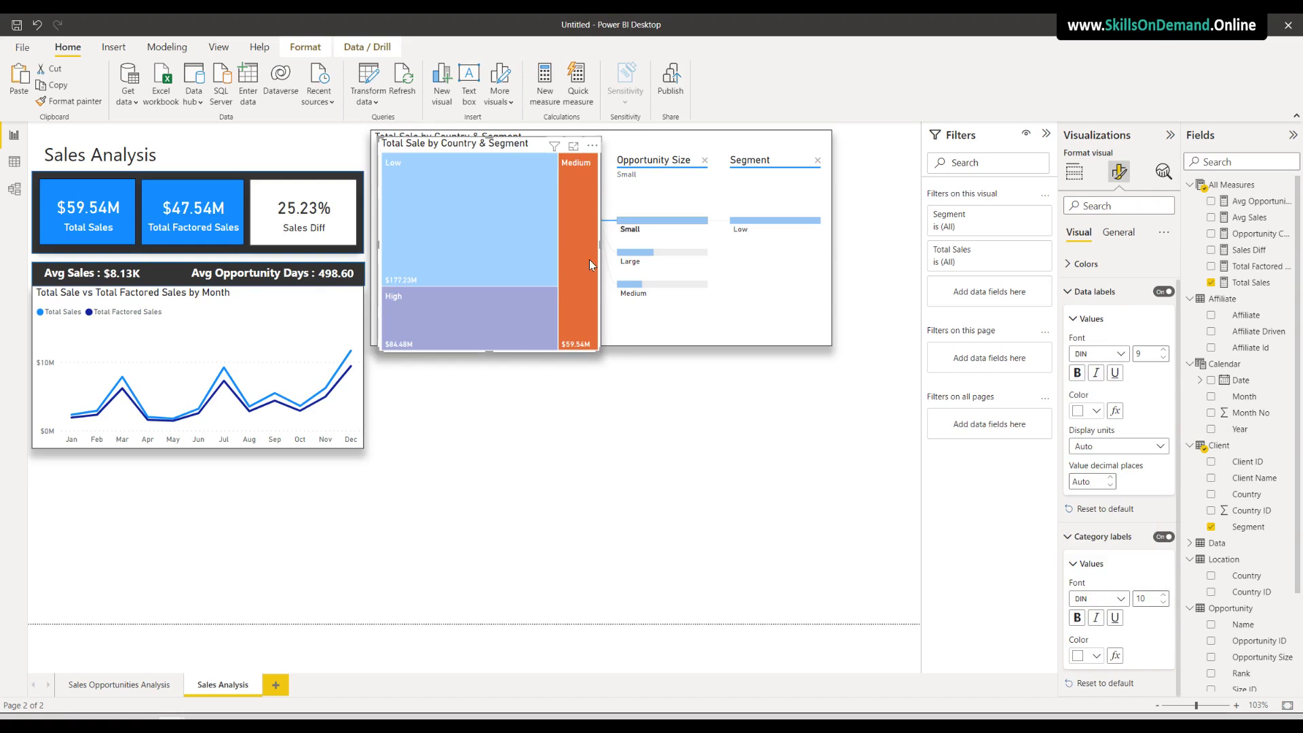
left_click(1164, 597)
left_click(1164, 350)
left_click(1164, 351)
Narrow the treemap and place it to the right of the decomposition tree
left_click_drag(600, 245, 485, 271)
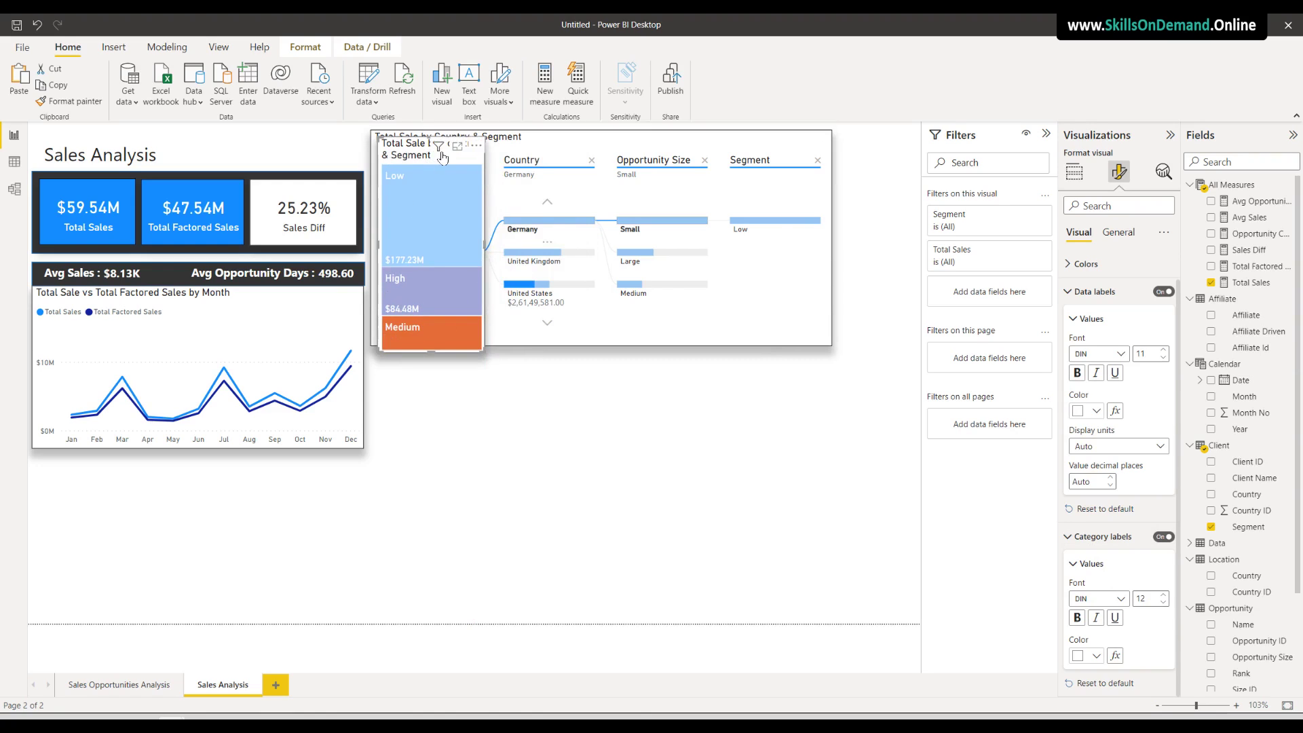
left_click_drag(446, 152, 873, 152)
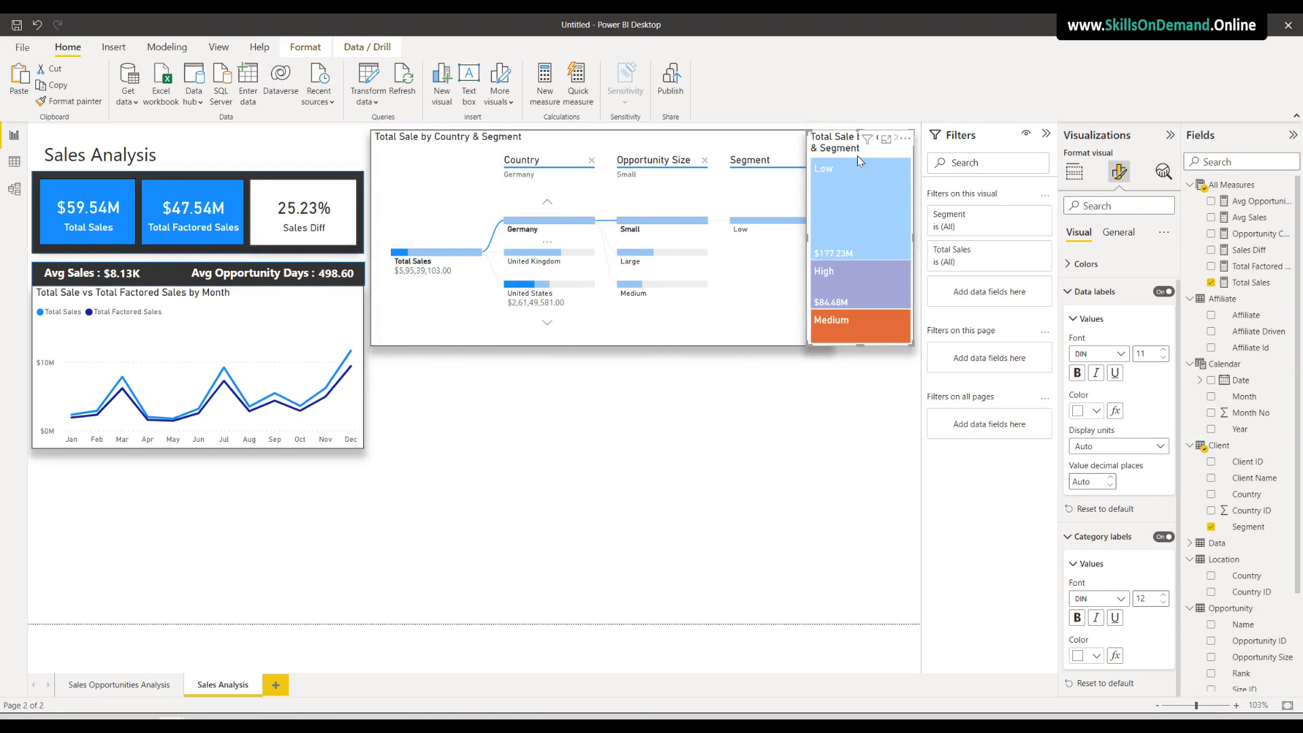
left_click_drag(805, 239, 836, 250)
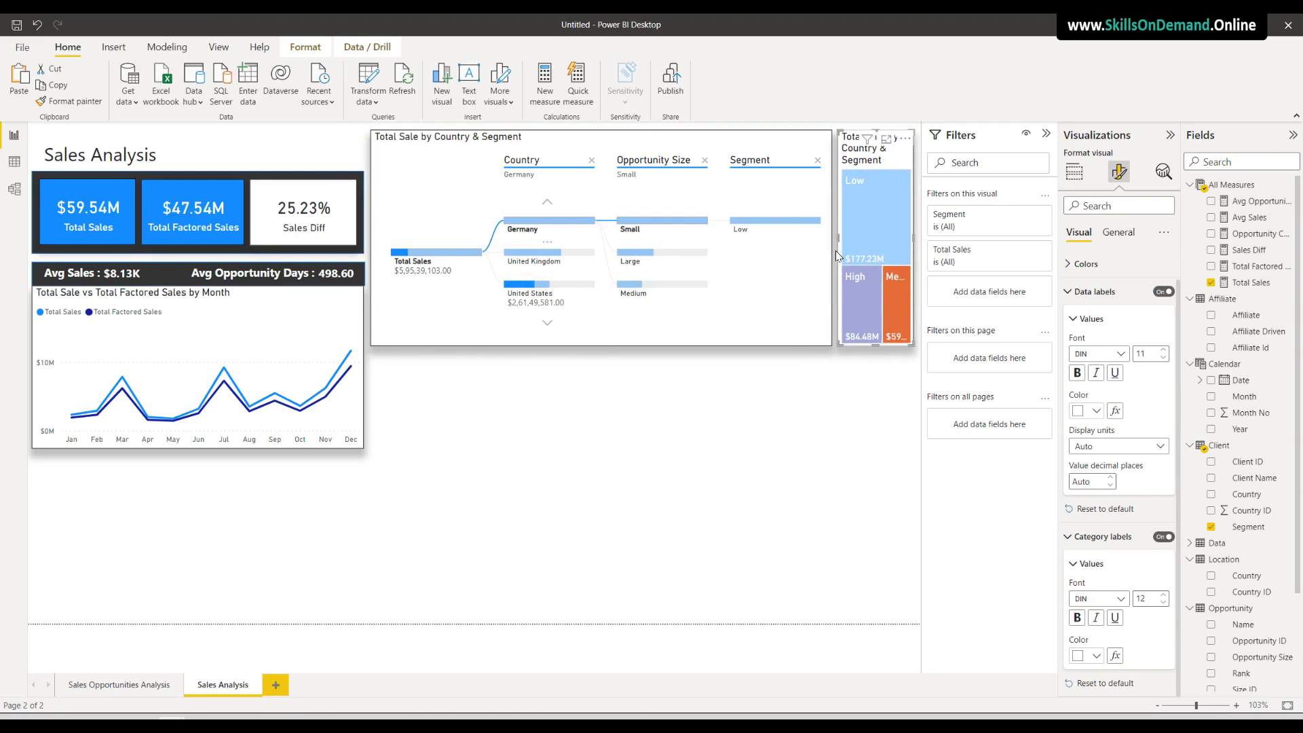
Change the treemap title to 'Total Sale by Segment', then drill the tree into United States
left_click(710, 401)
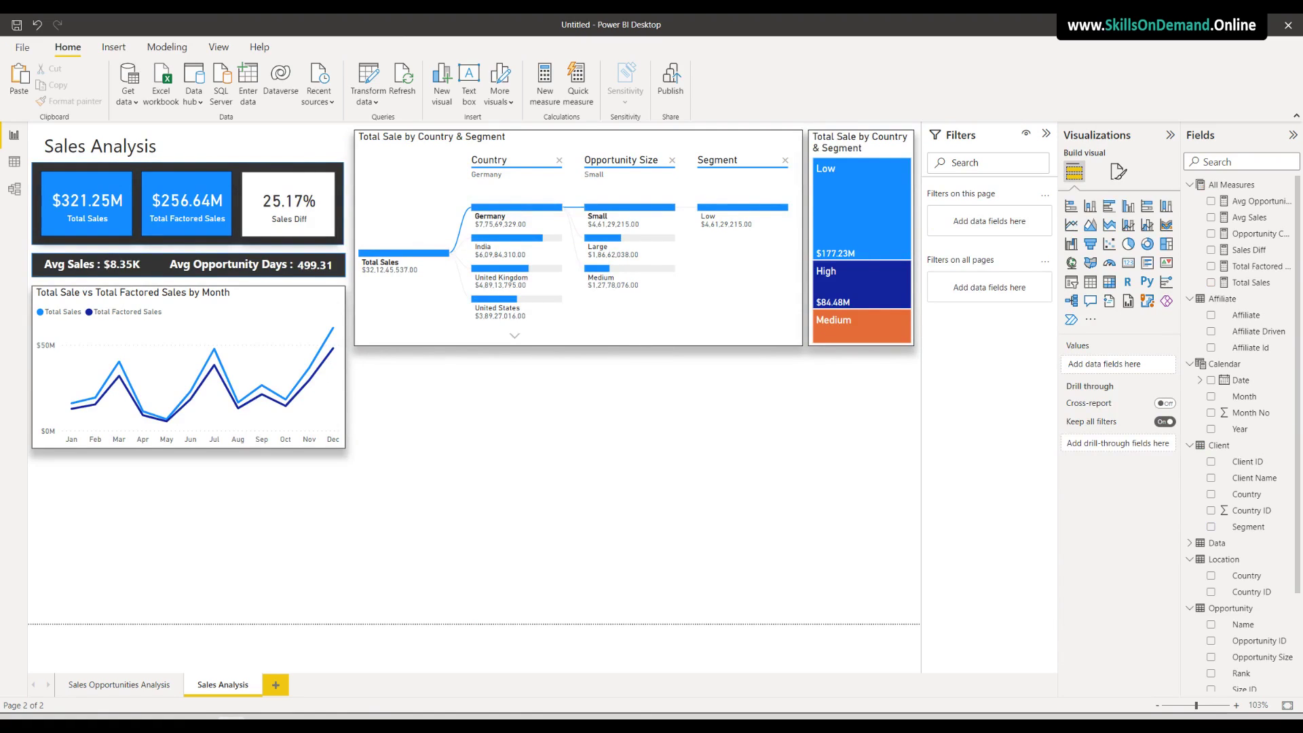
left_click(840, 343)
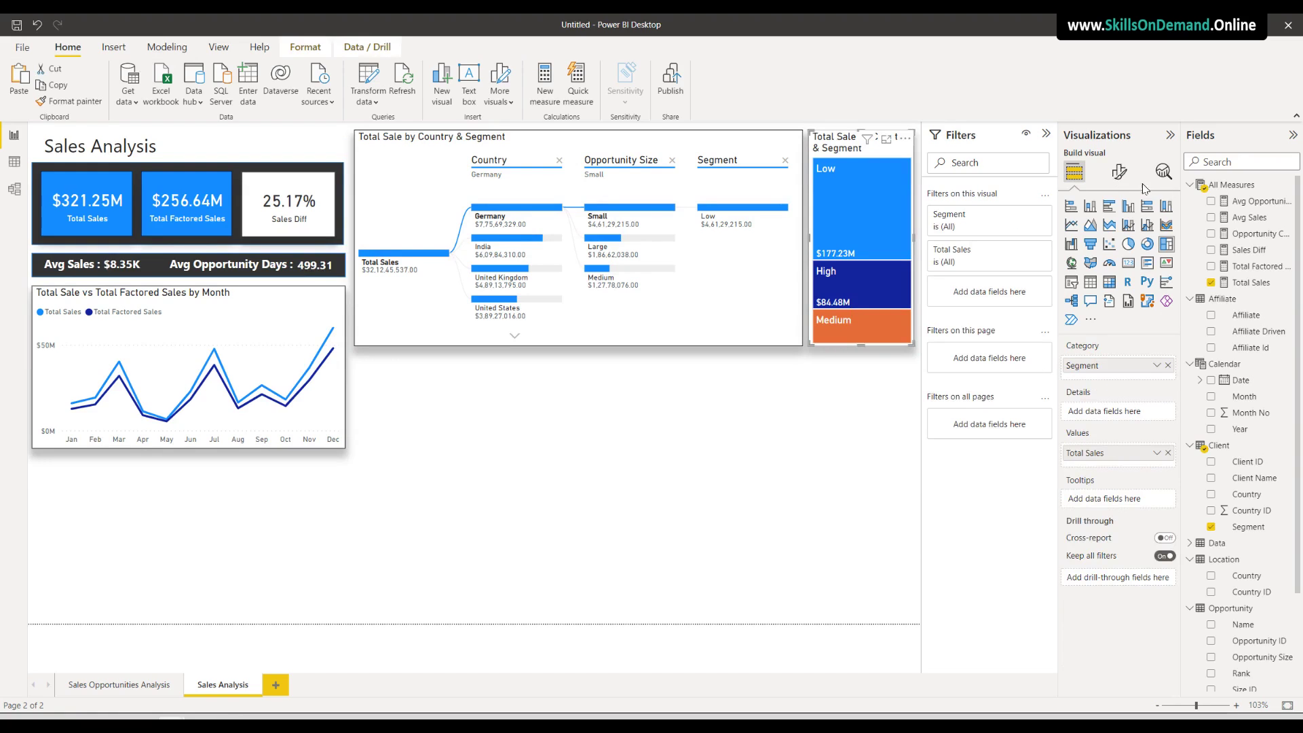
left_click(1119, 172)
left_click(1119, 232)
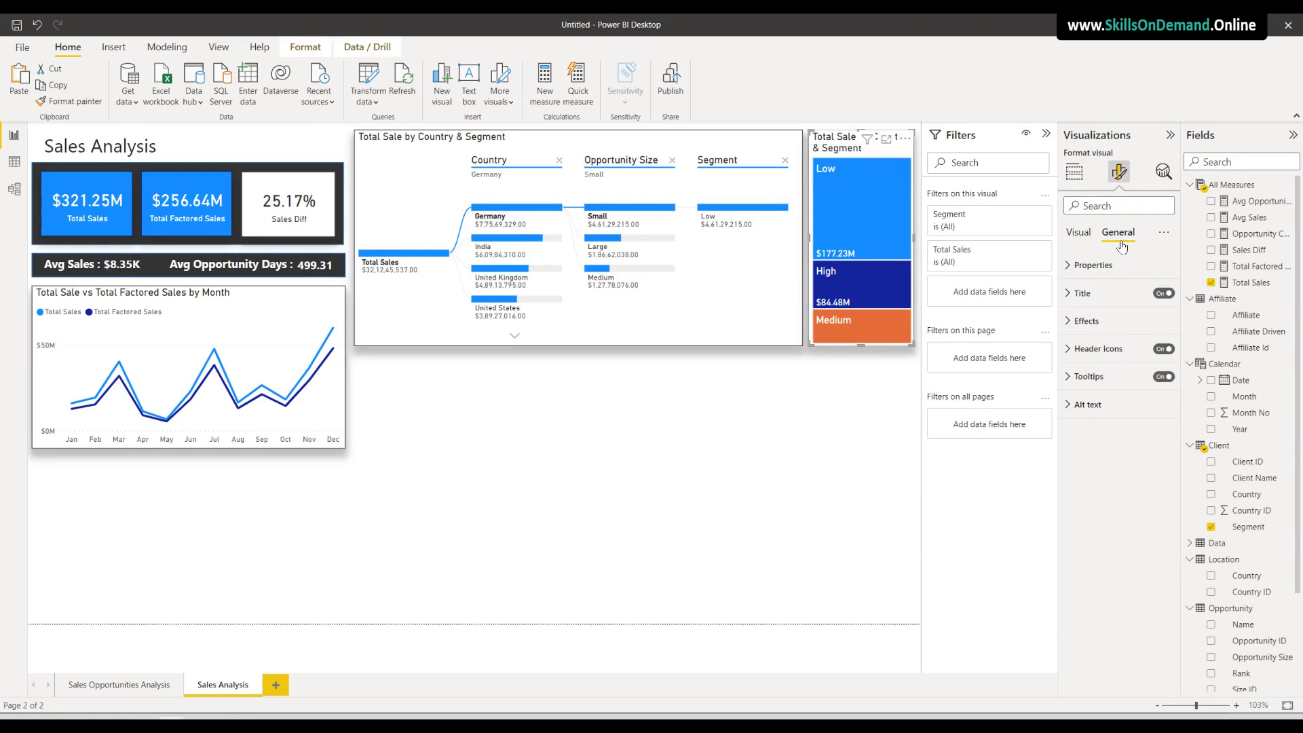
left_click(1107, 292)
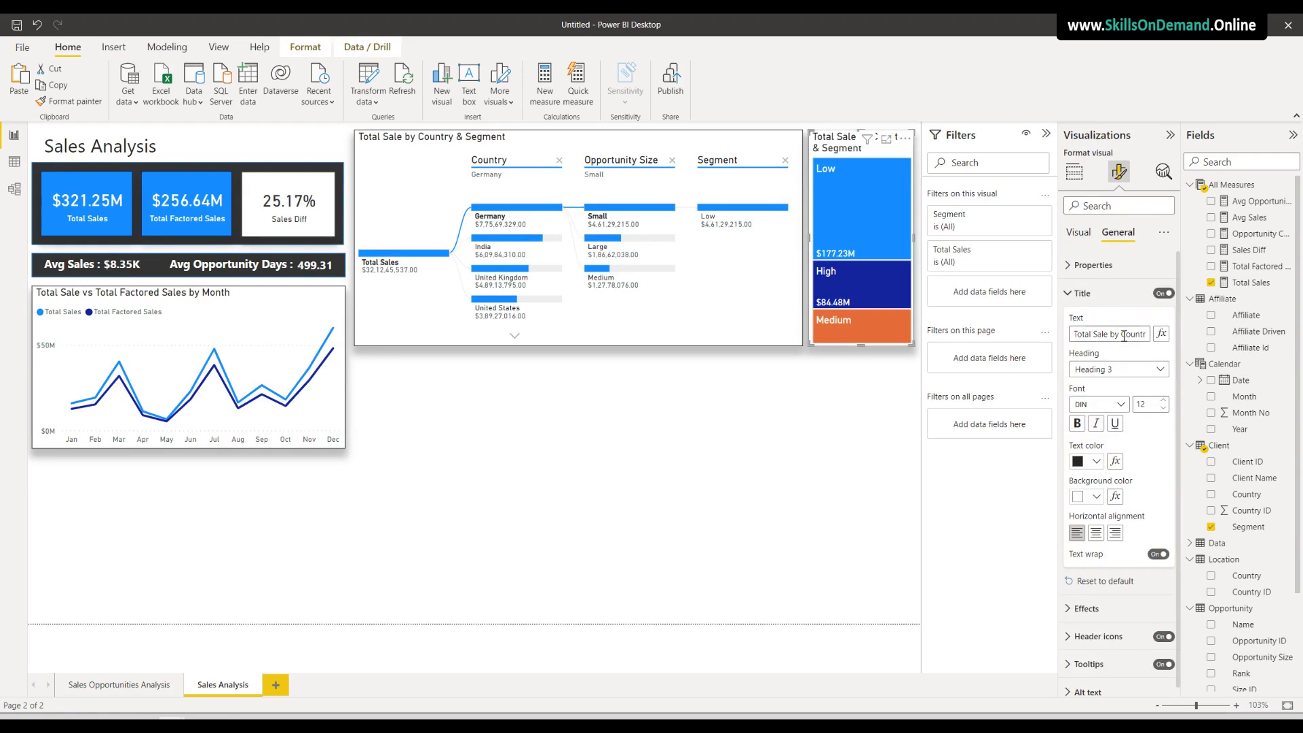
left_click_drag(1125, 336, 1260, 338)
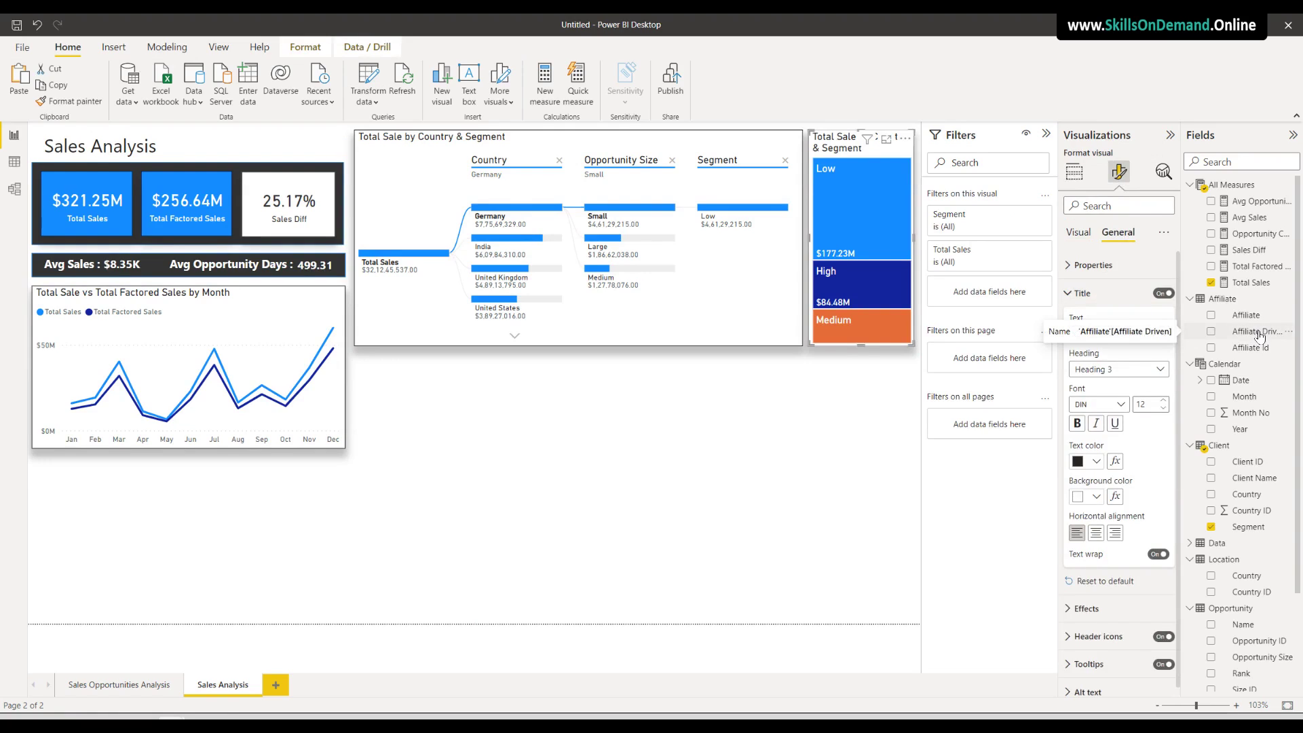
key("BackSpace")
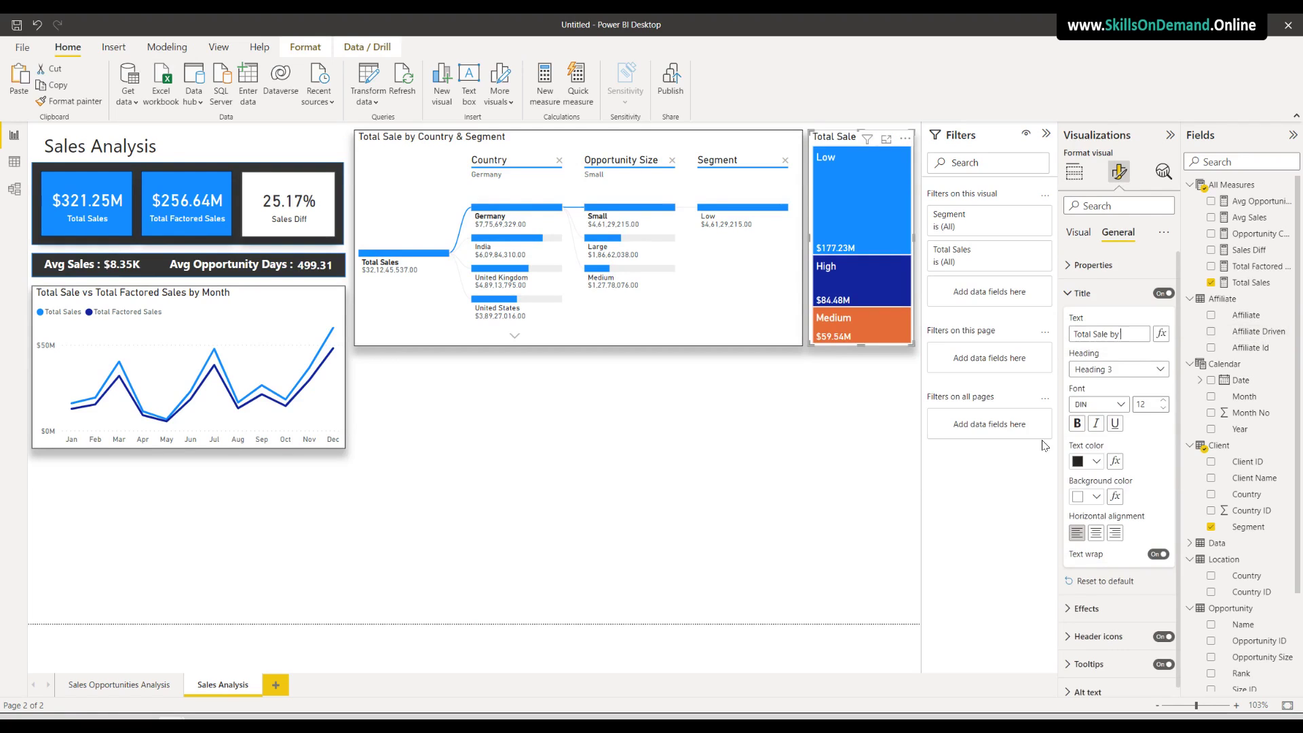
type("Segment")
left_click(660, 483)
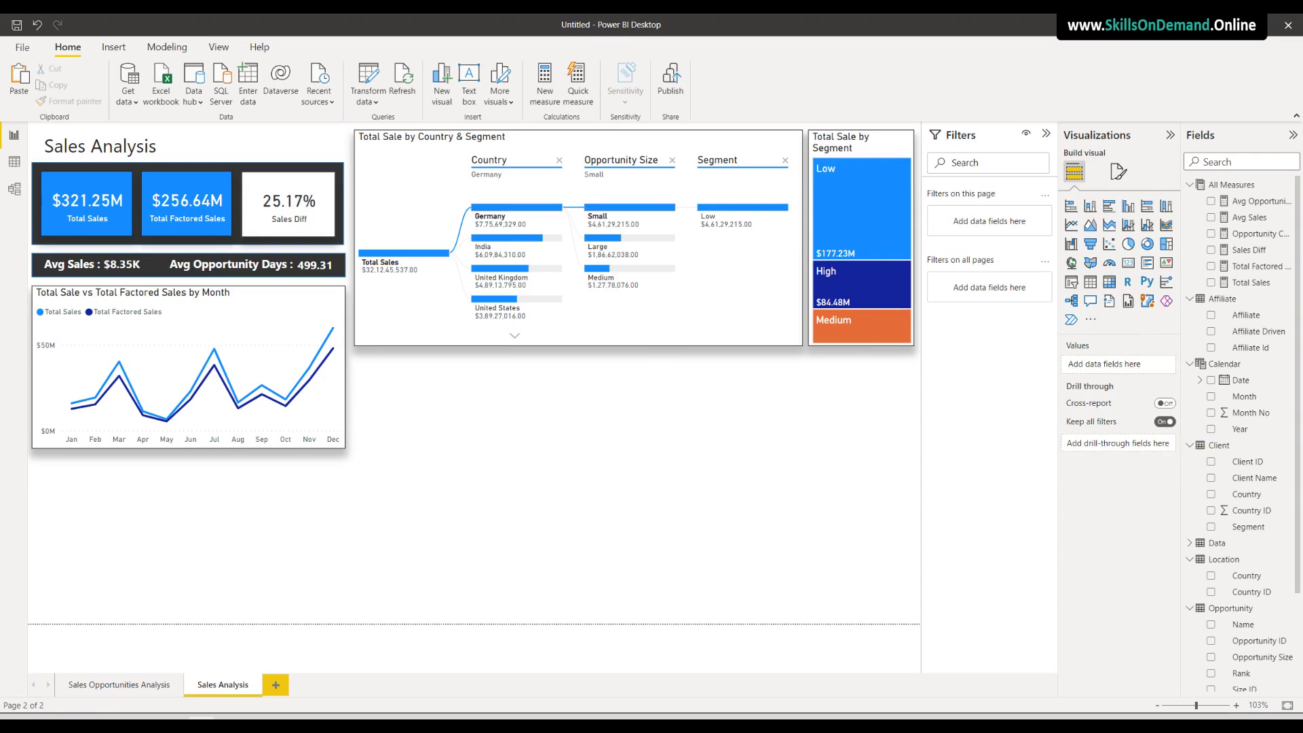
left_click(516, 298)
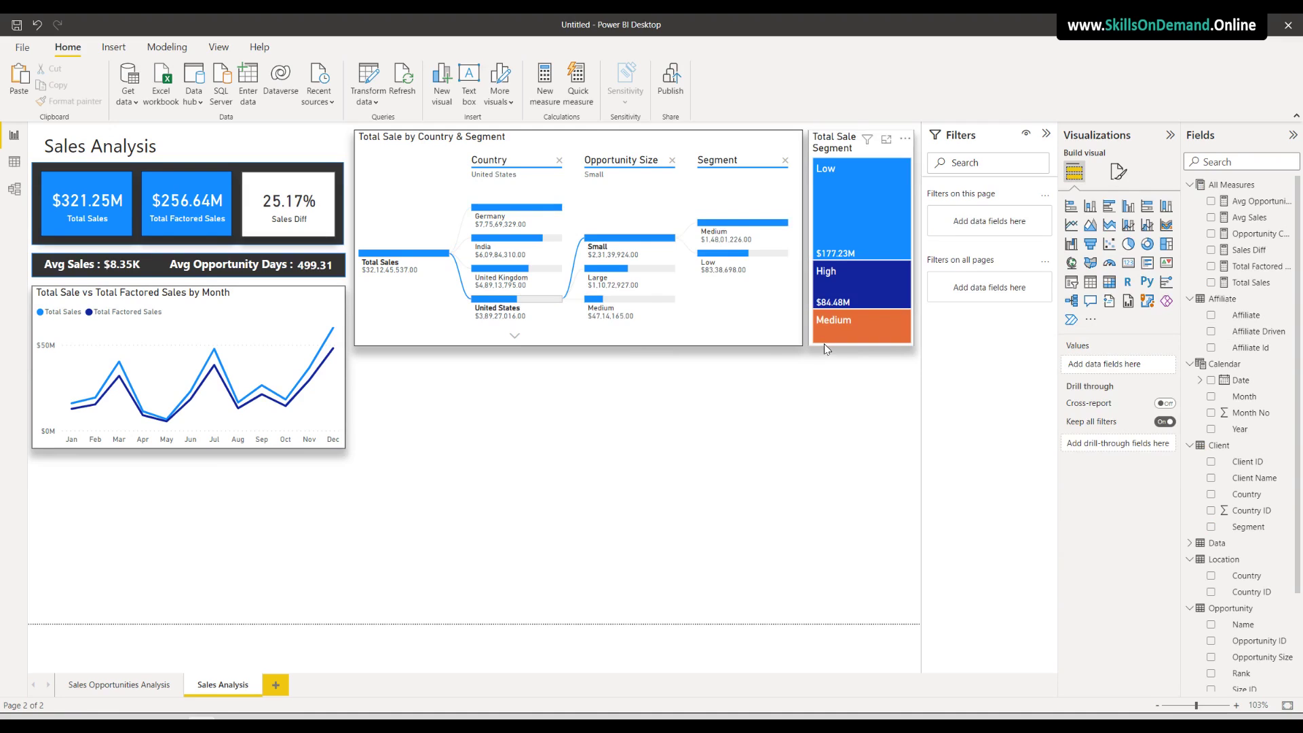
Paste a copy of the 'Total Sale by Country & Segment' tree and drag it below the original
left_click(770, 340)
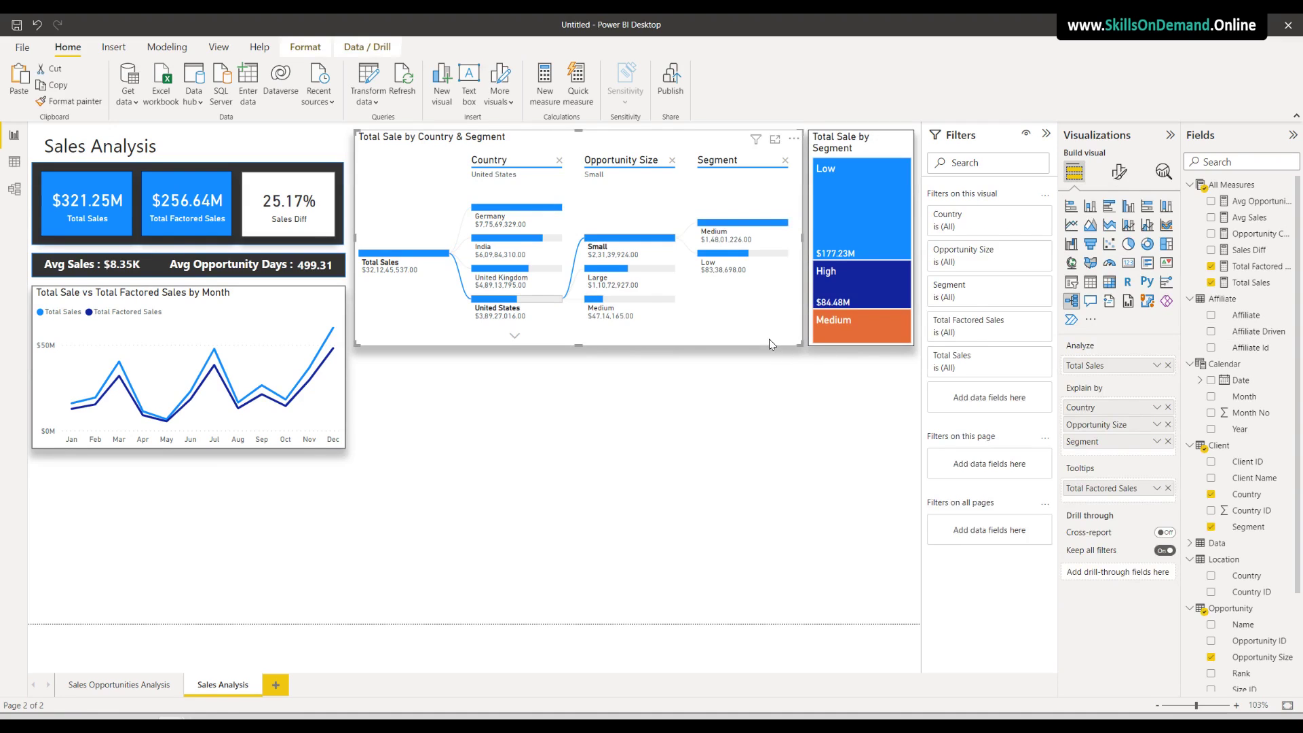
key("ctrl+v")
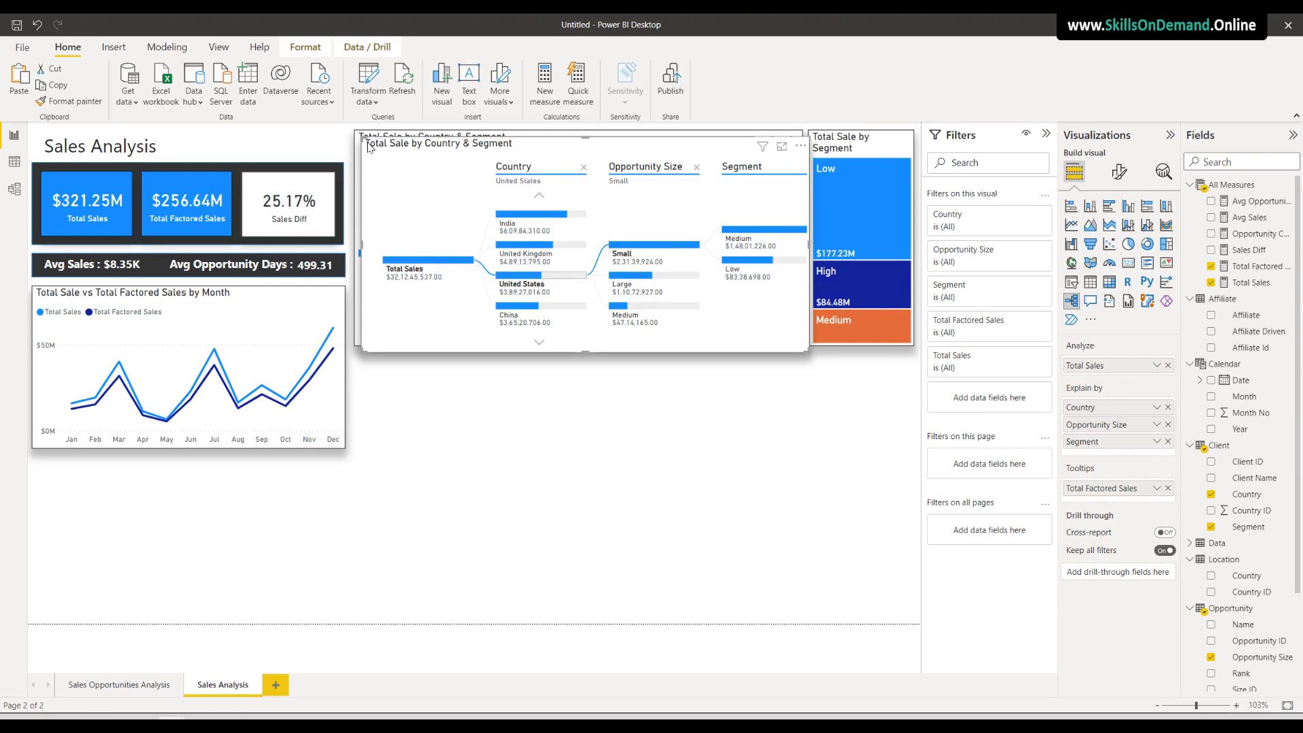
left_click_drag(368, 149, 366, 372)
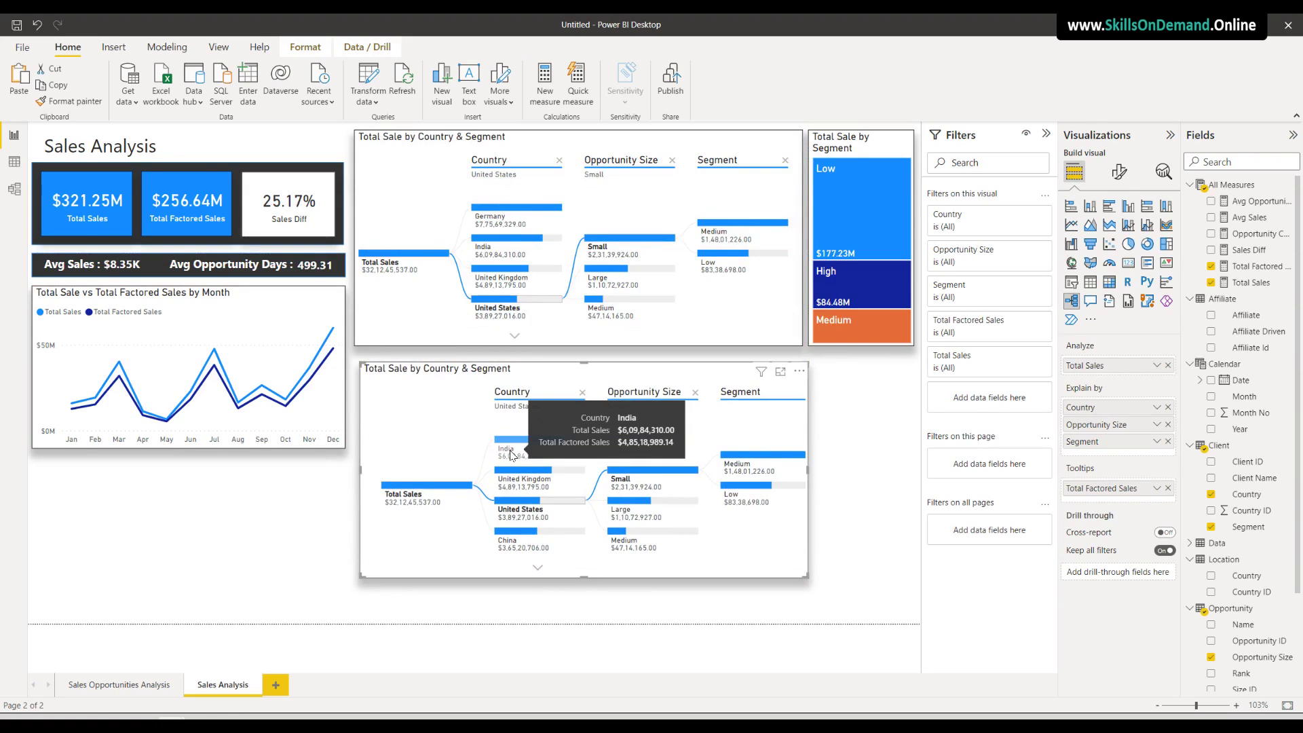
Make the copy a scatter chart and clear Country, Total Sales, Opportunity Size, Segment and Total Factored Sales
left_click(1110, 245)
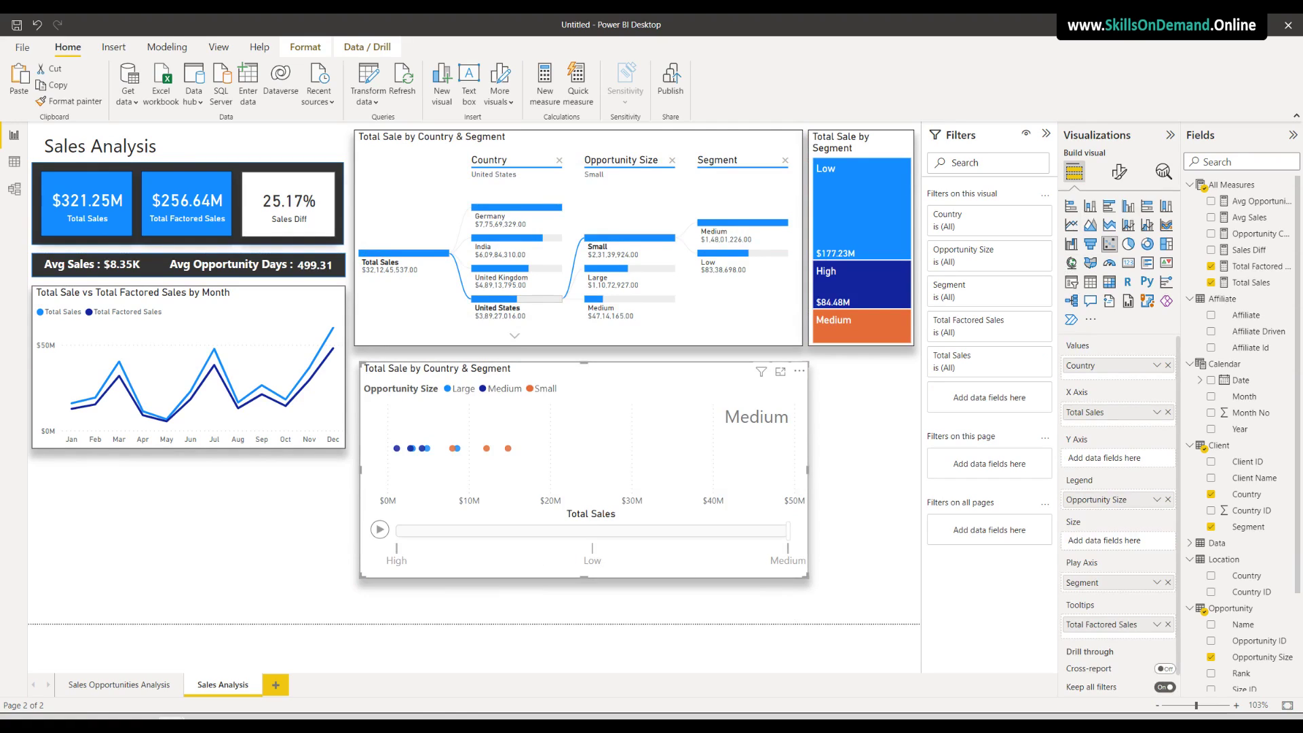
left_click(397, 551)
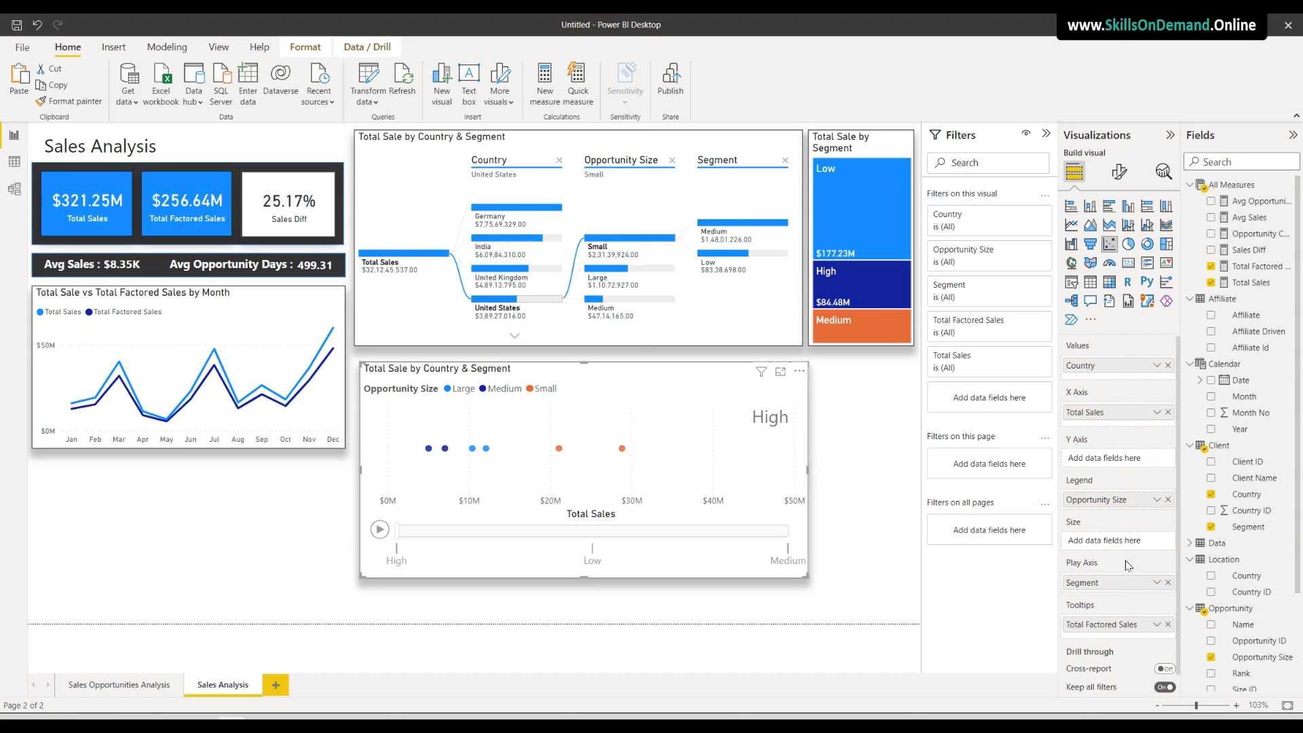
left_click(1169, 365)
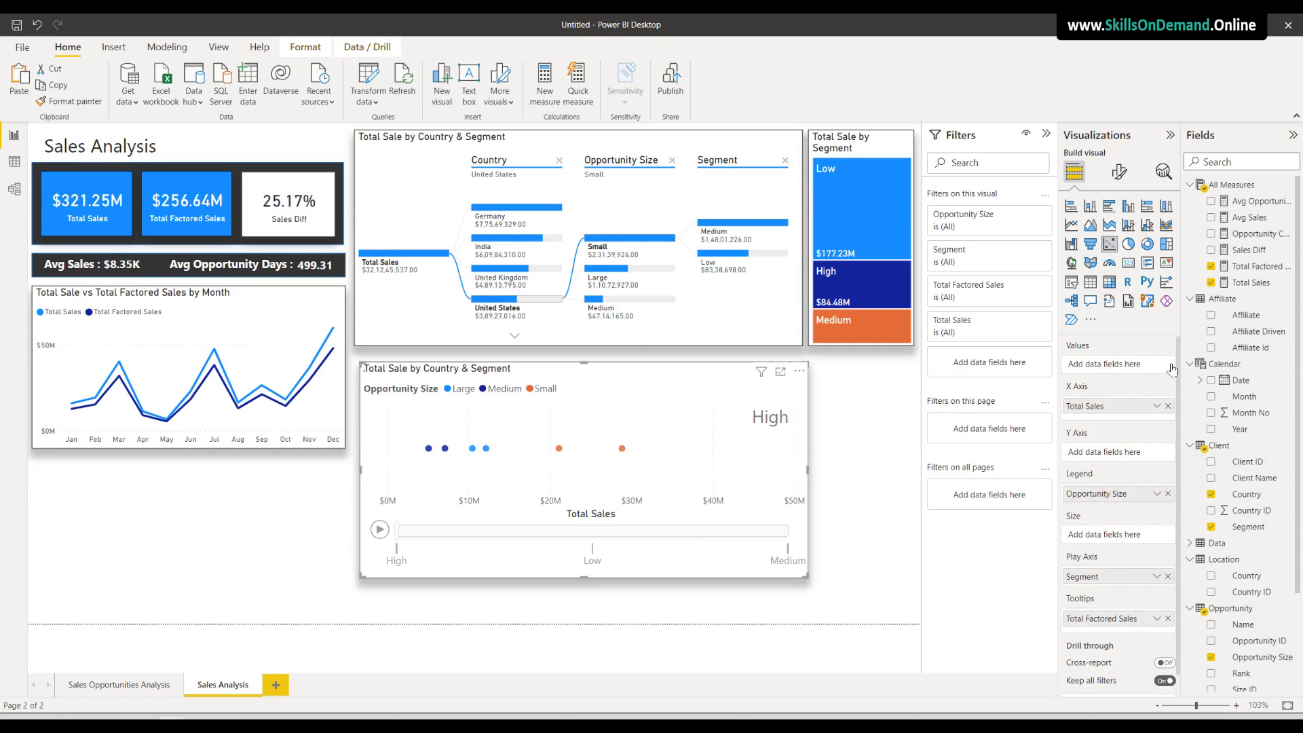
left_click(1169, 406)
left_click(1168, 488)
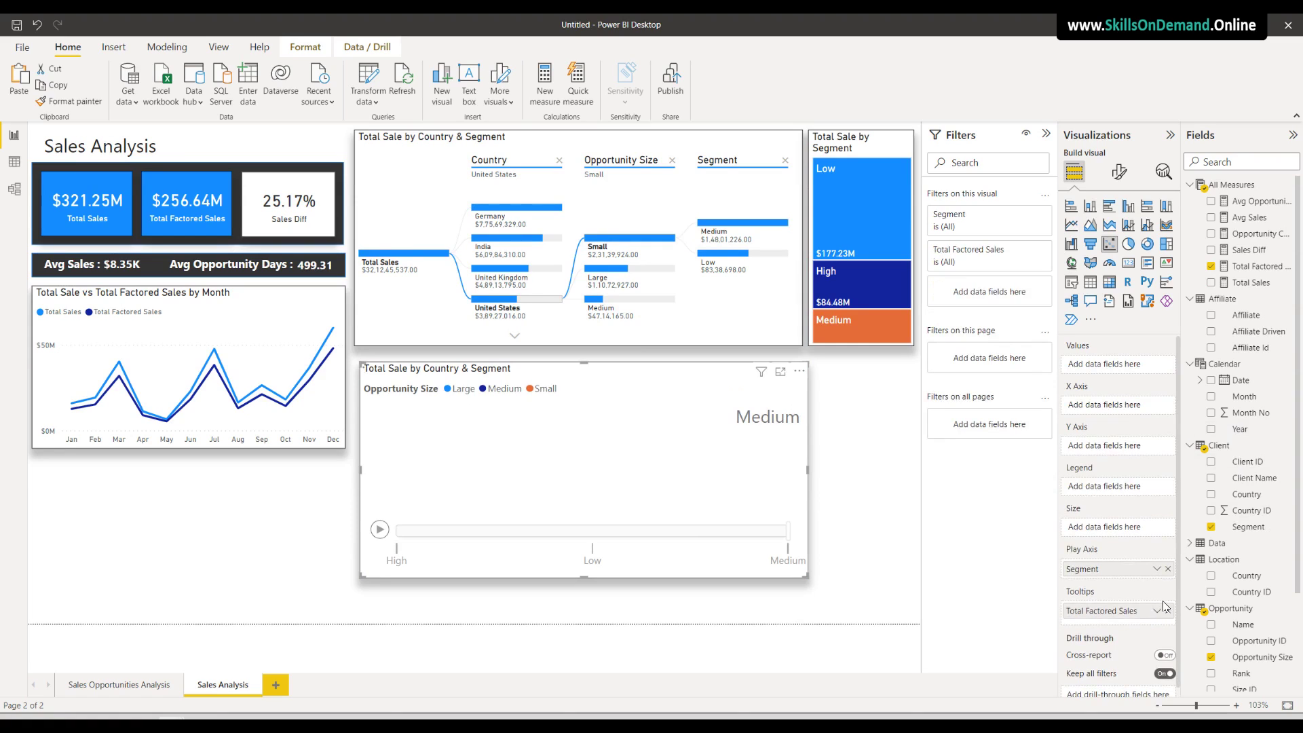
left_click(1168, 570)
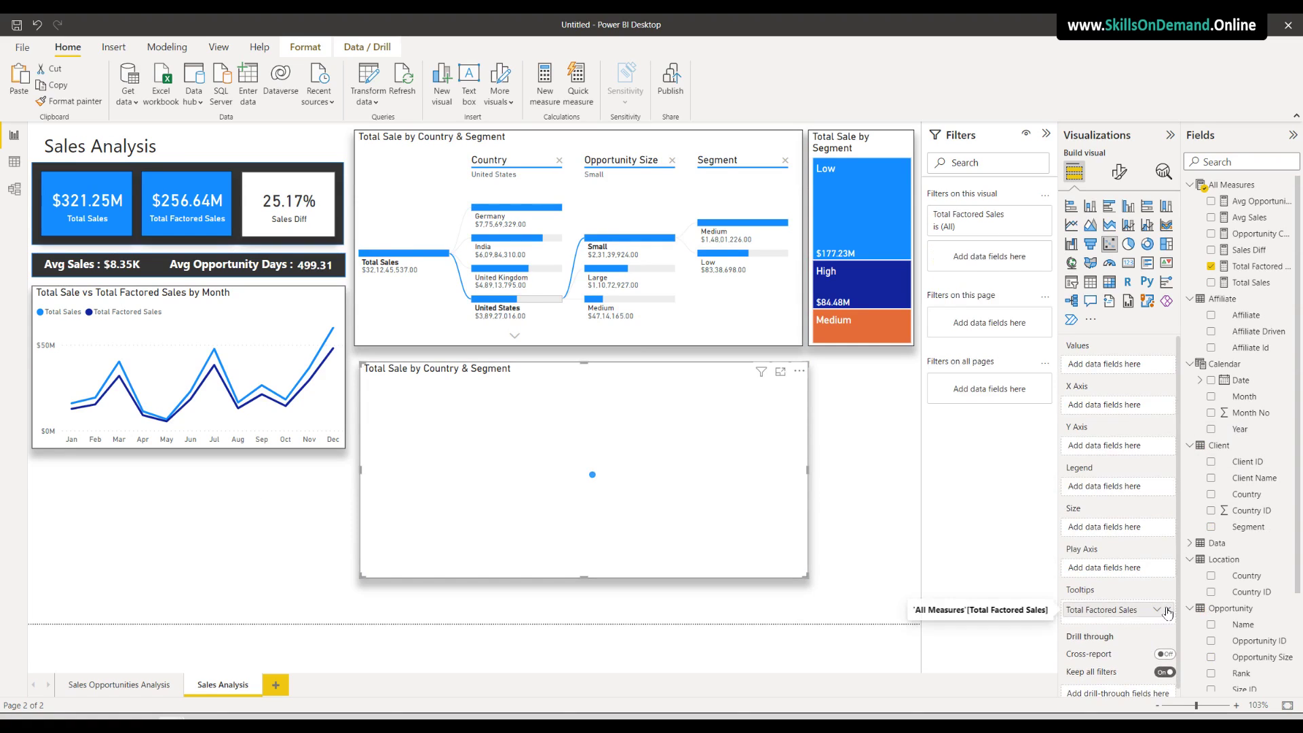
left_click(1167, 610)
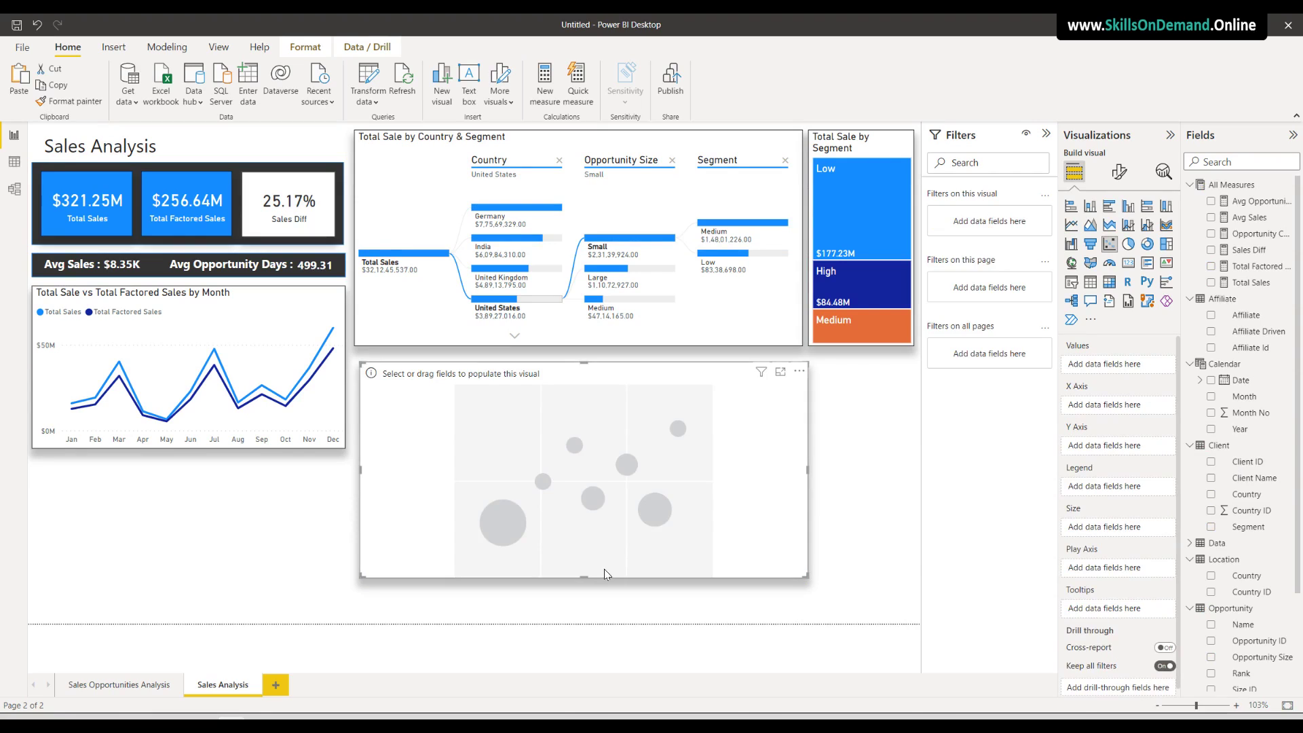
Plot Total Sales on the X axis and as bubble size, with Location Country as the legend
left_click_drag(1260, 277, 1143, 413)
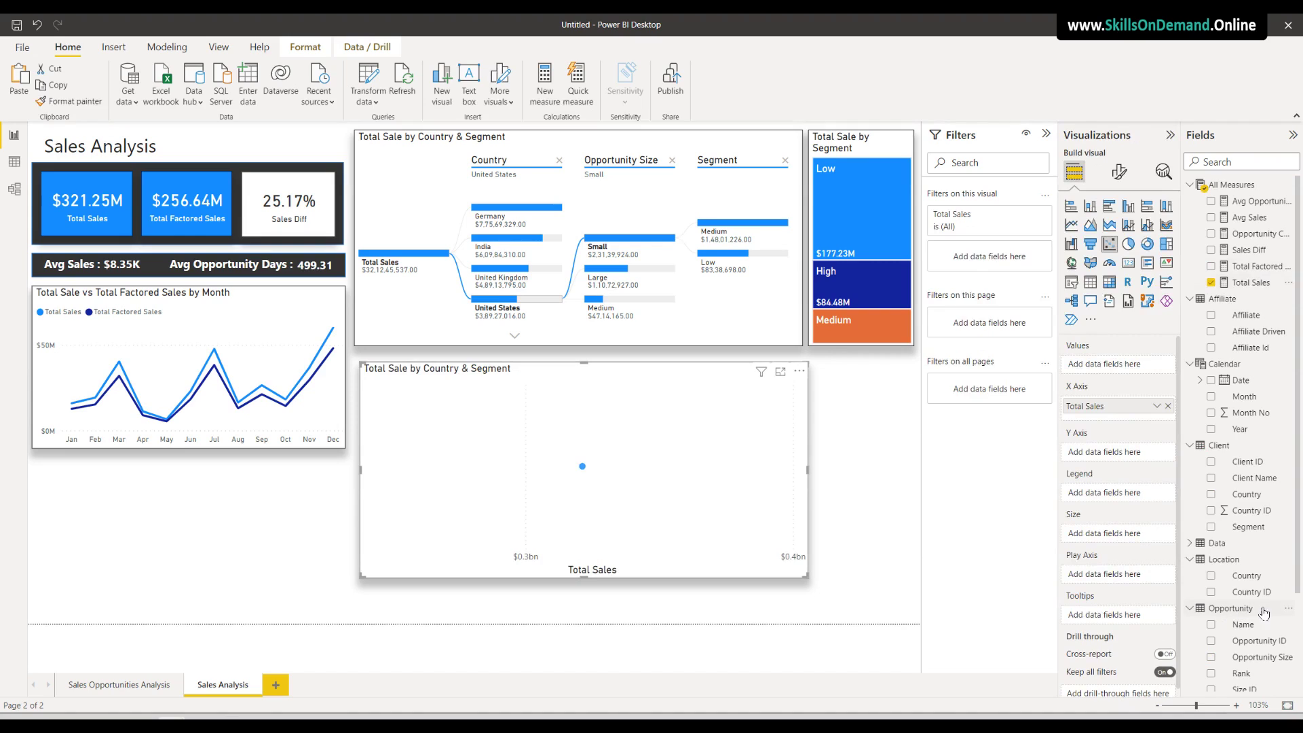
left_click_drag(1258, 577, 1138, 501)
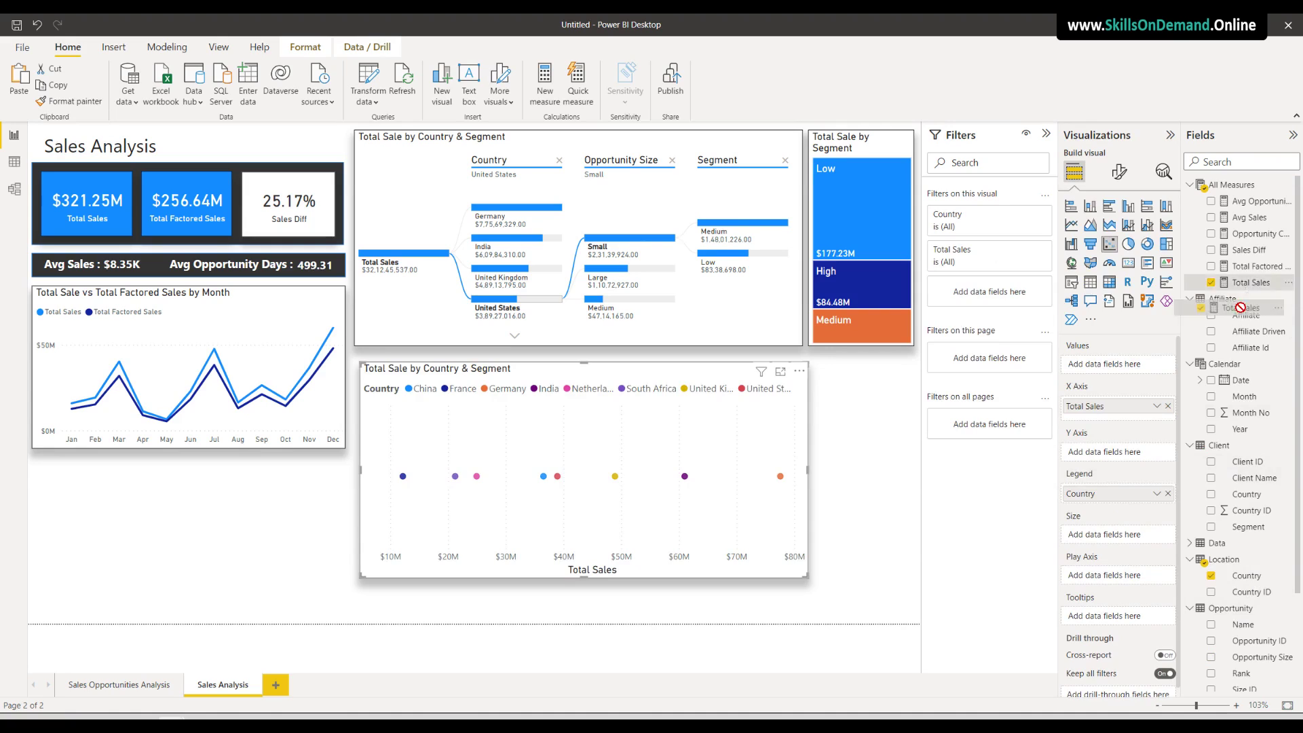
left_click_drag(1251, 282, 1140, 537)
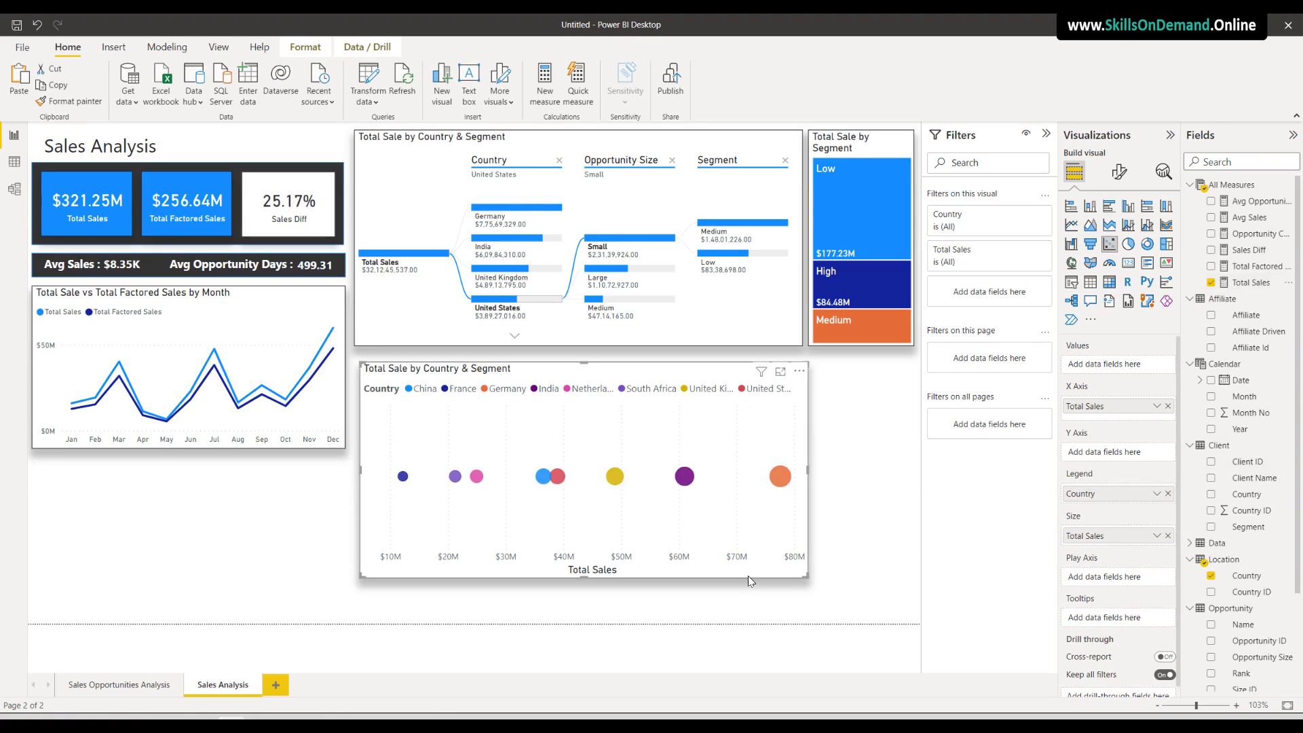
Increase the scatter chart's marker shape size from -10 to 40
left_click(1120, 172)
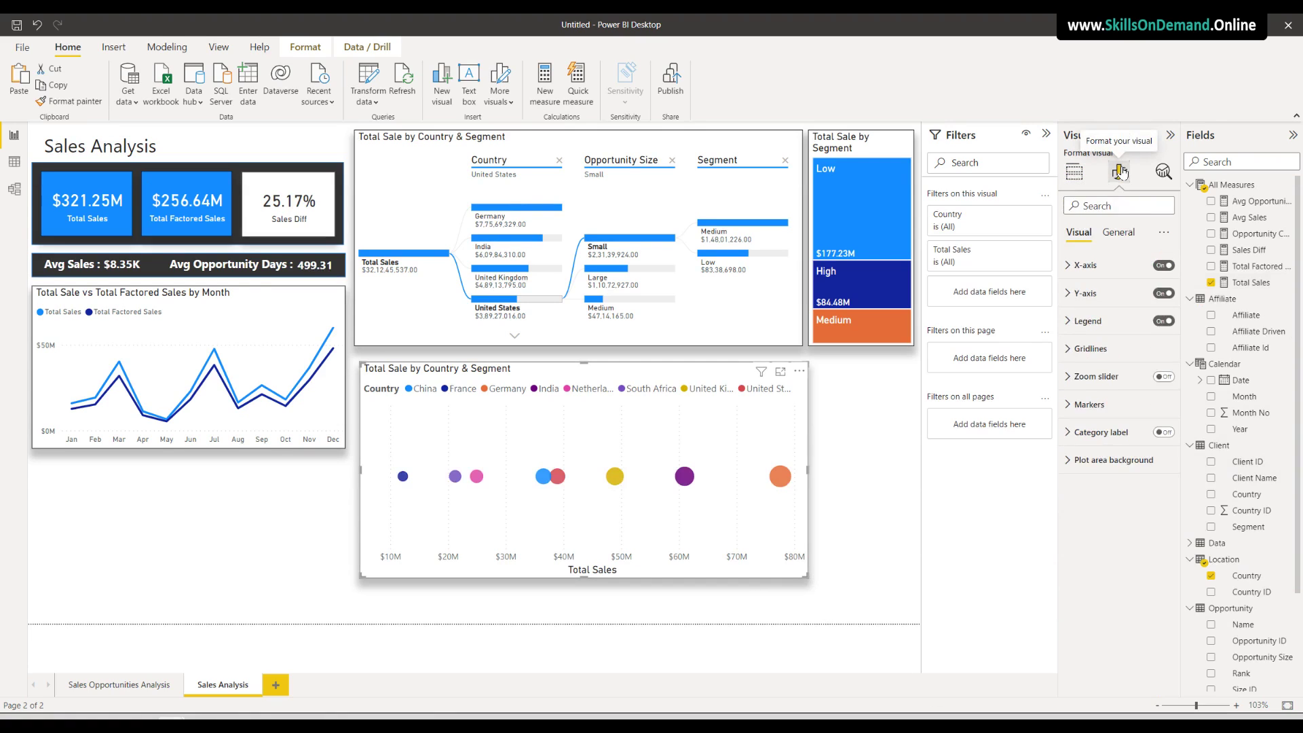
left_click(1090, 405)
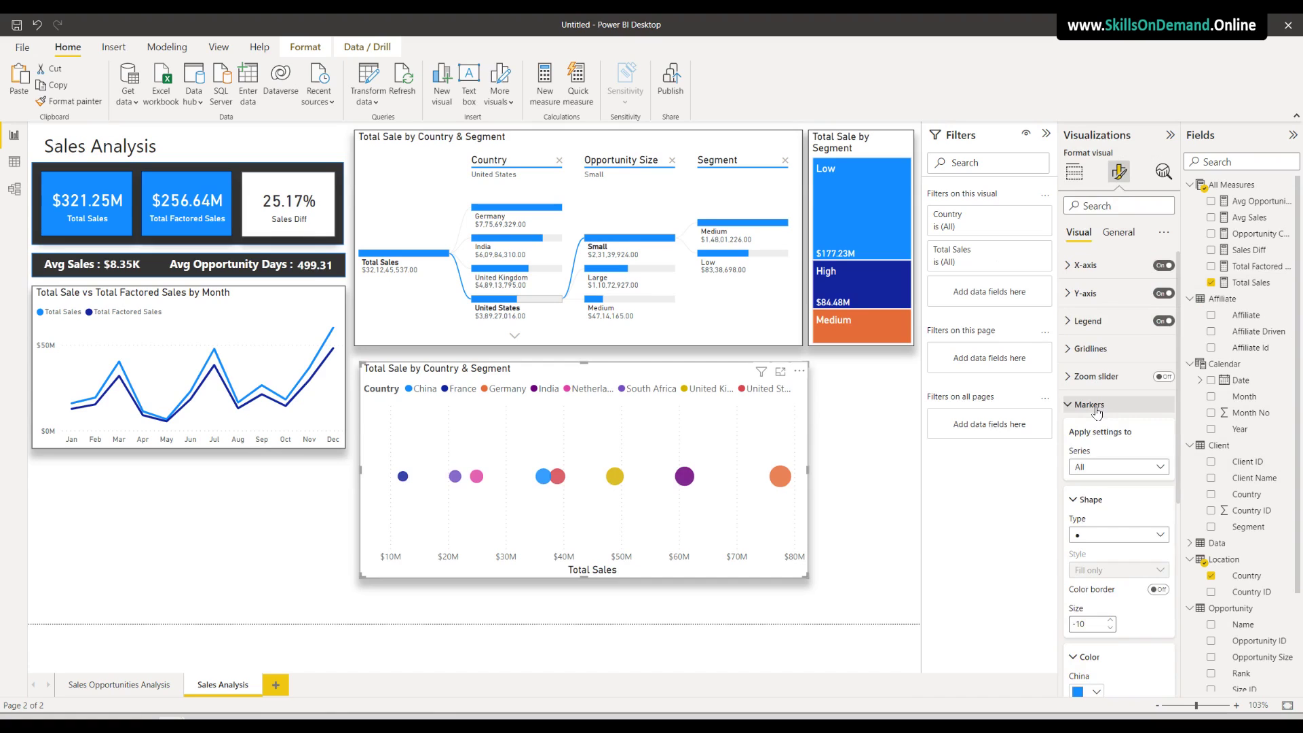
scroll(1098, 413, "down", 3)
left_click_drag(1099, 423, 1037, 419)
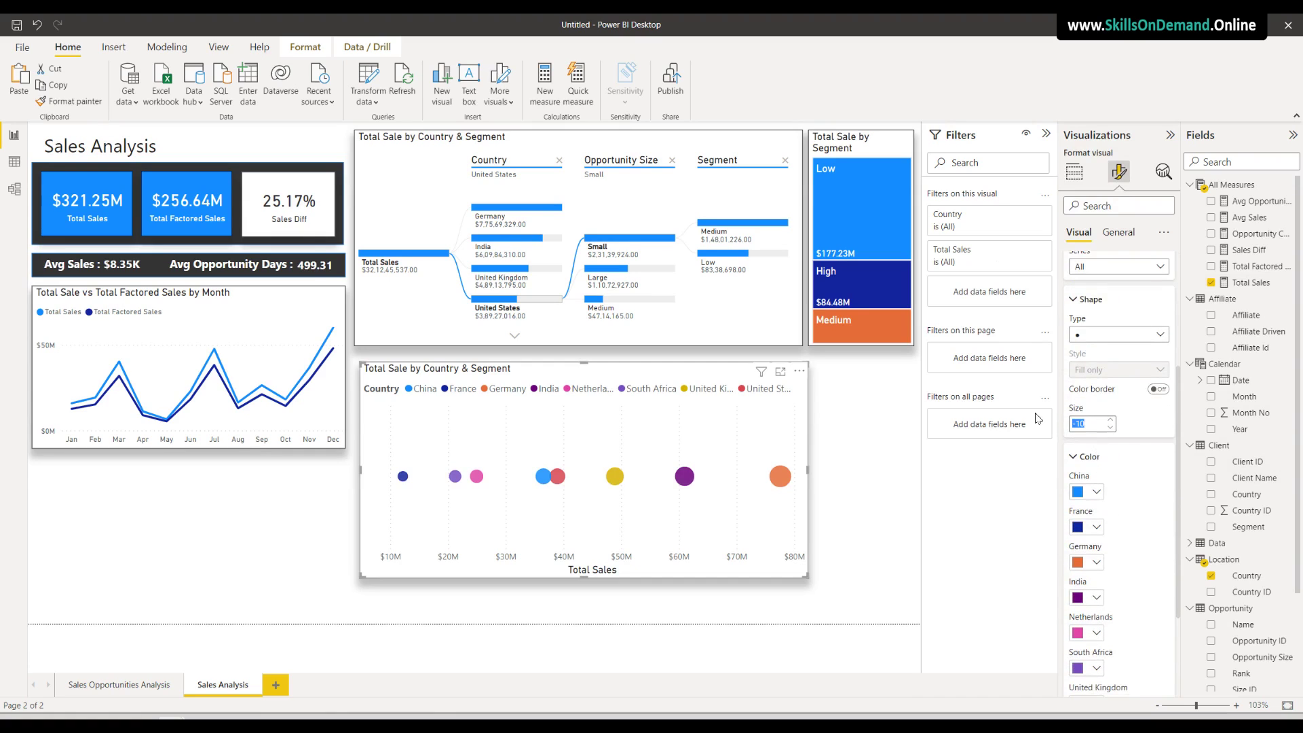
type("30")
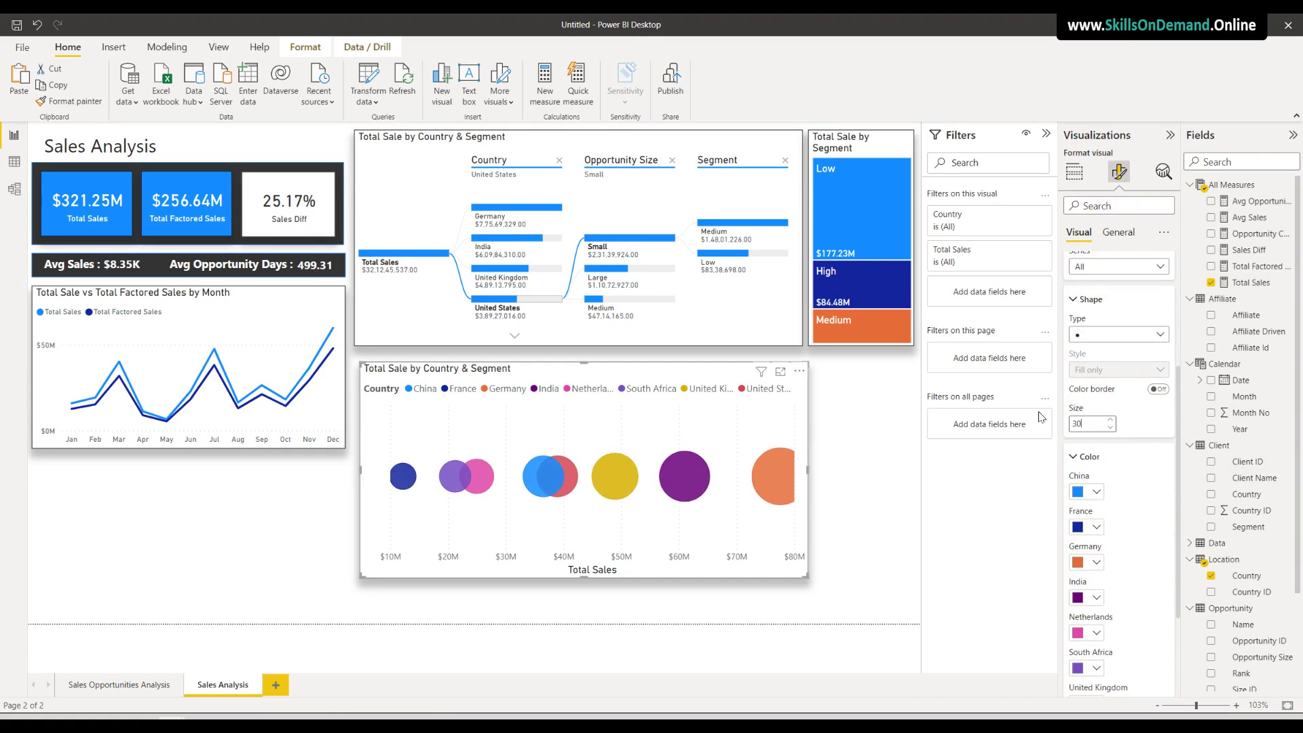
scroll(1142, 451, "up", 3)
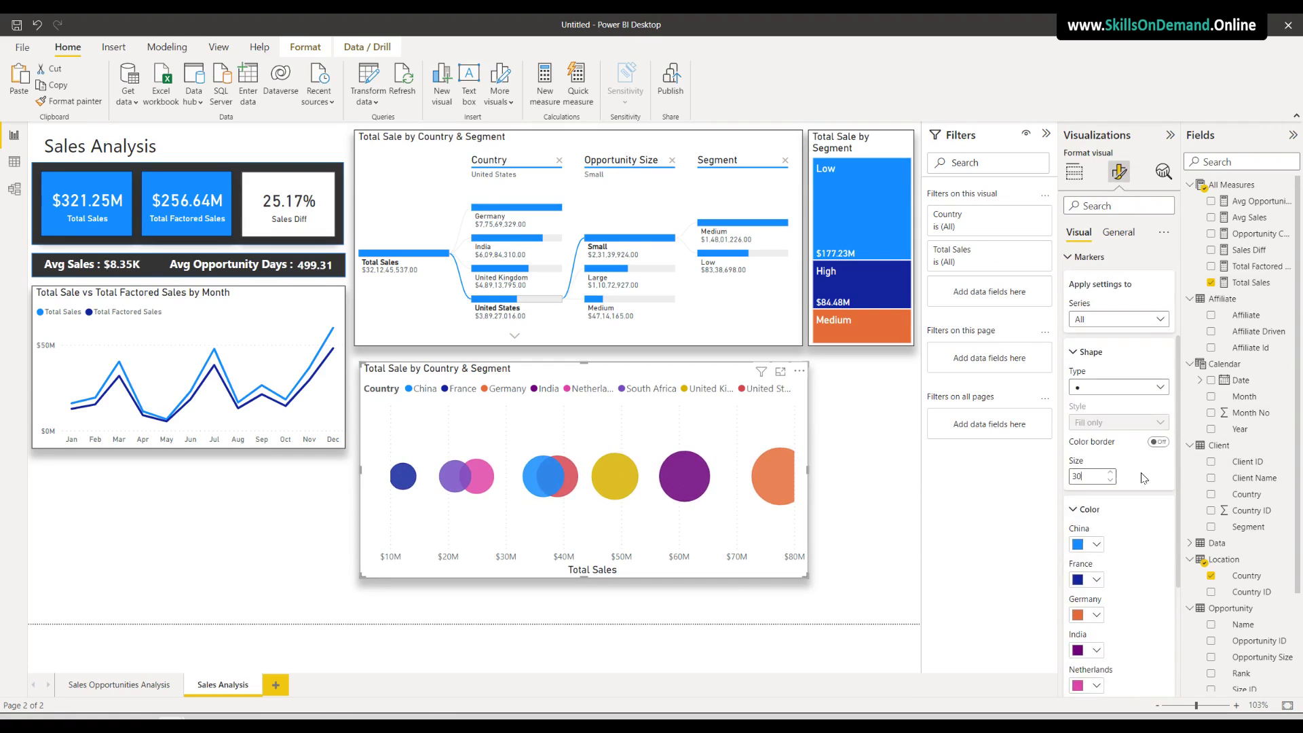
scroll(1145, 489, "down", 1)
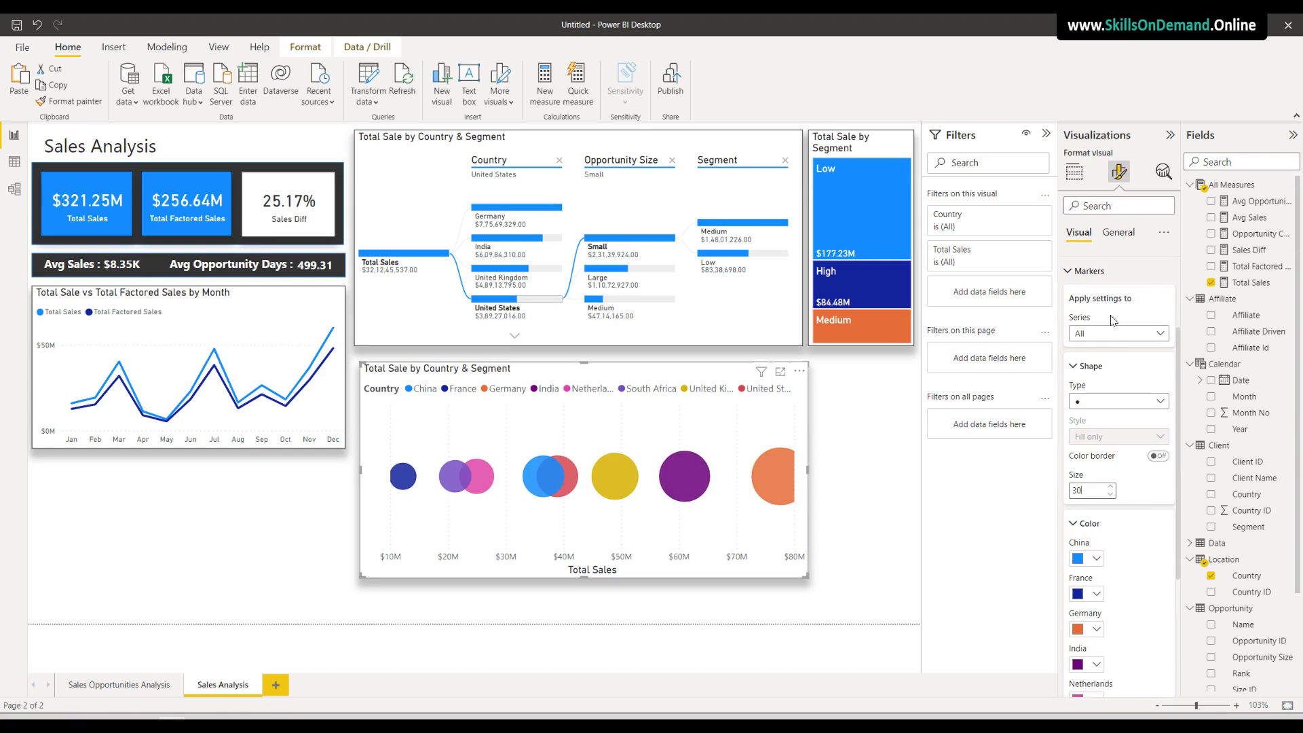
double_click(1097, 490)
type("40")
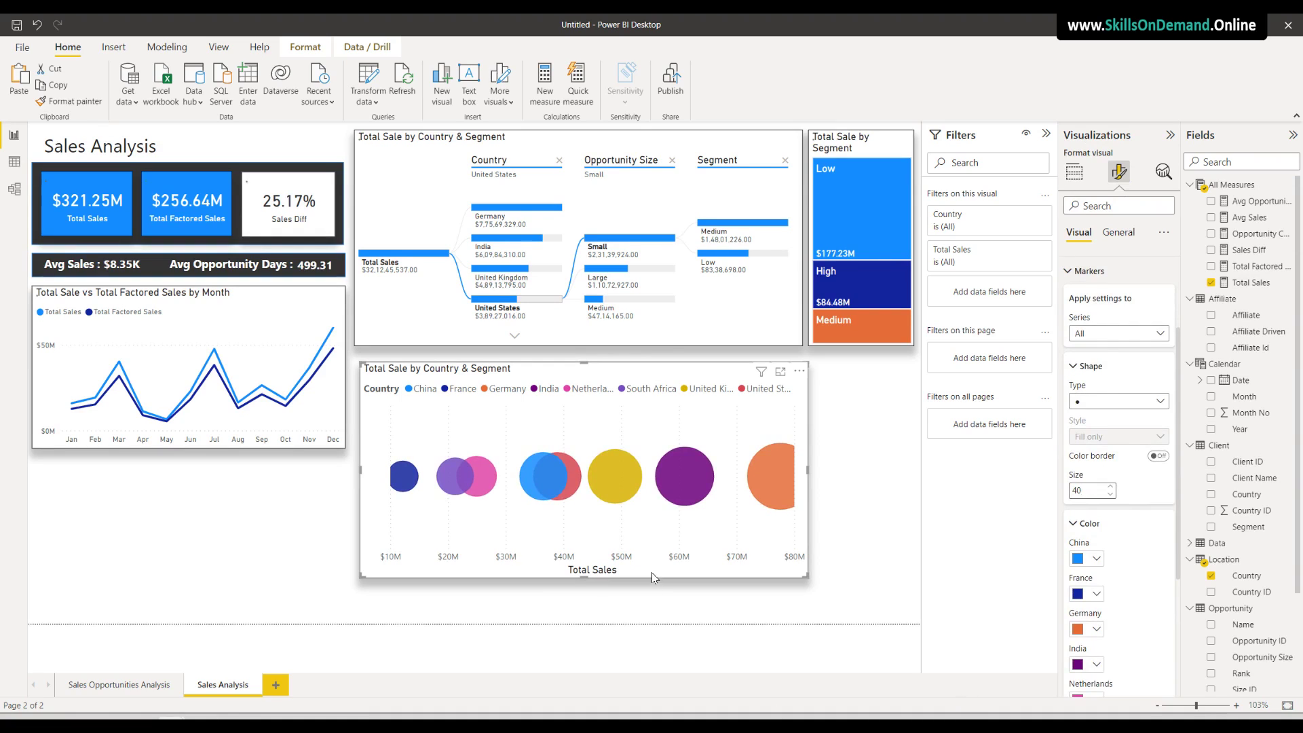
scroll(1157, 298, "up", 3)
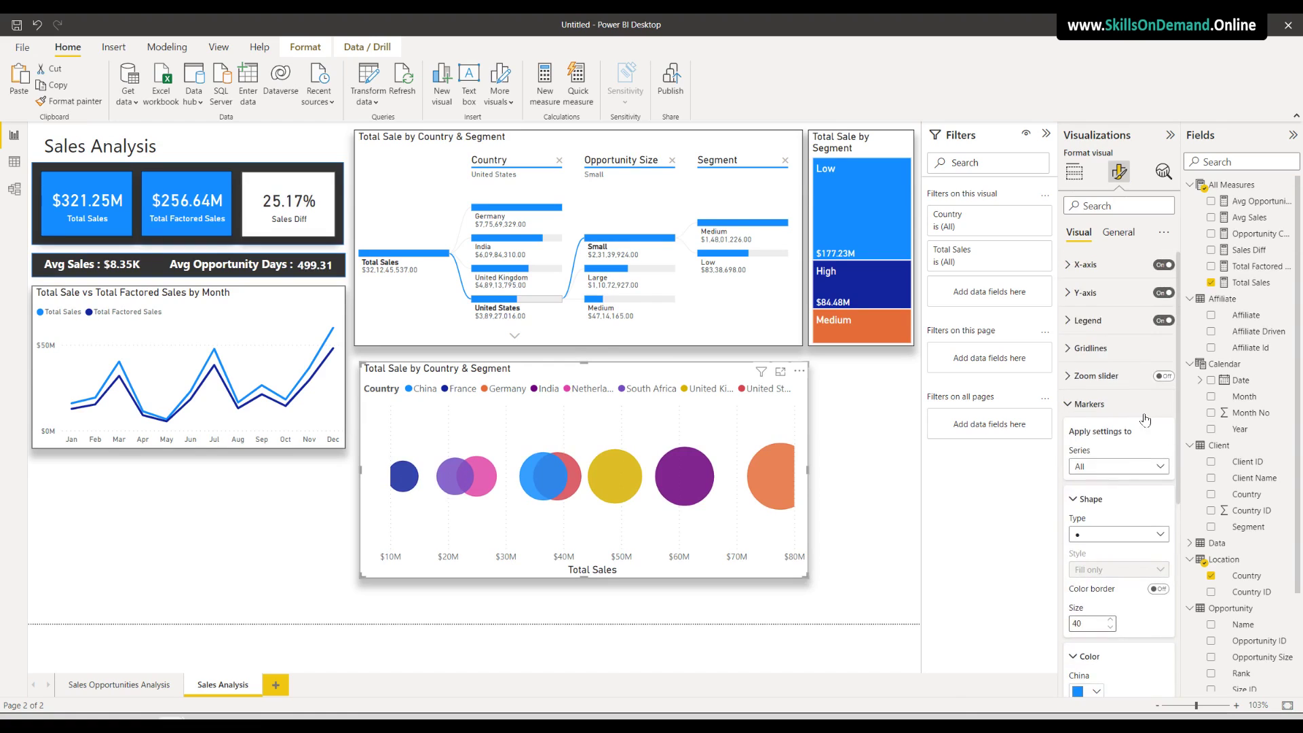
Hide the X-axis title and set the X-axis value font to DIN
left_click(1104, 266)
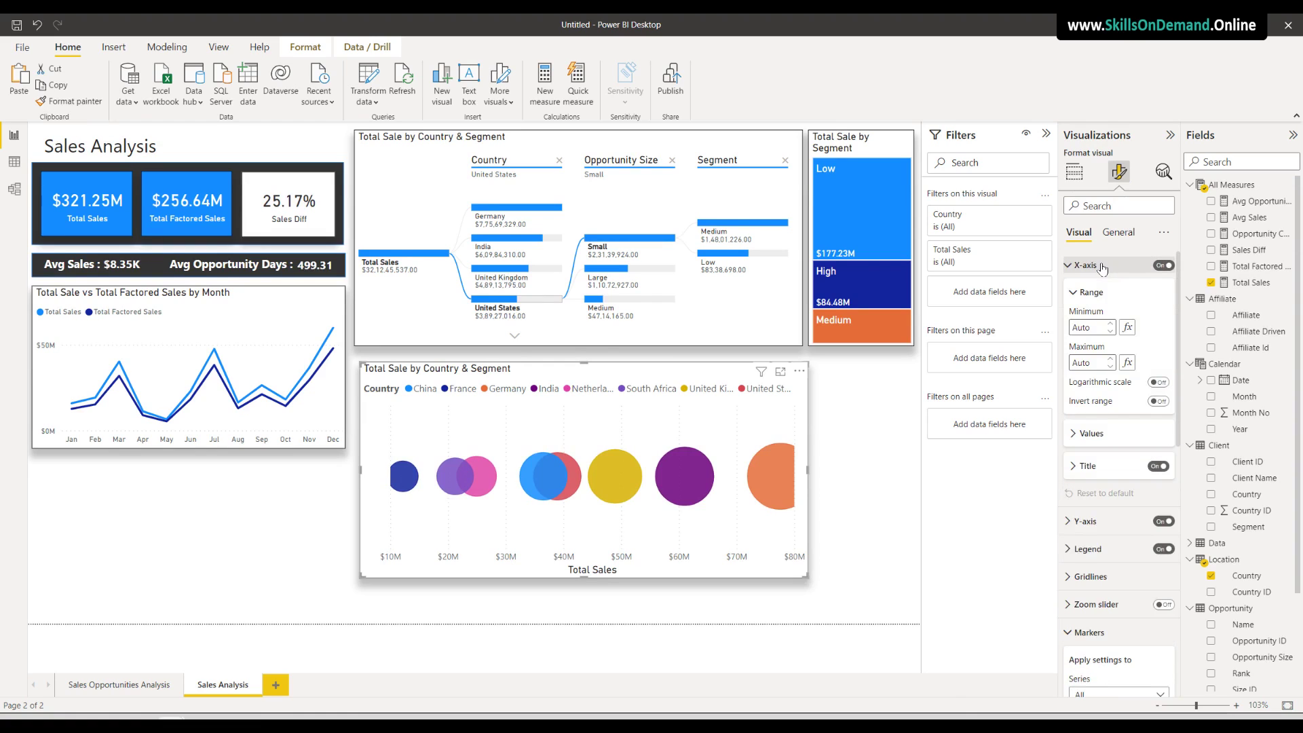
left_click(1156, 466)
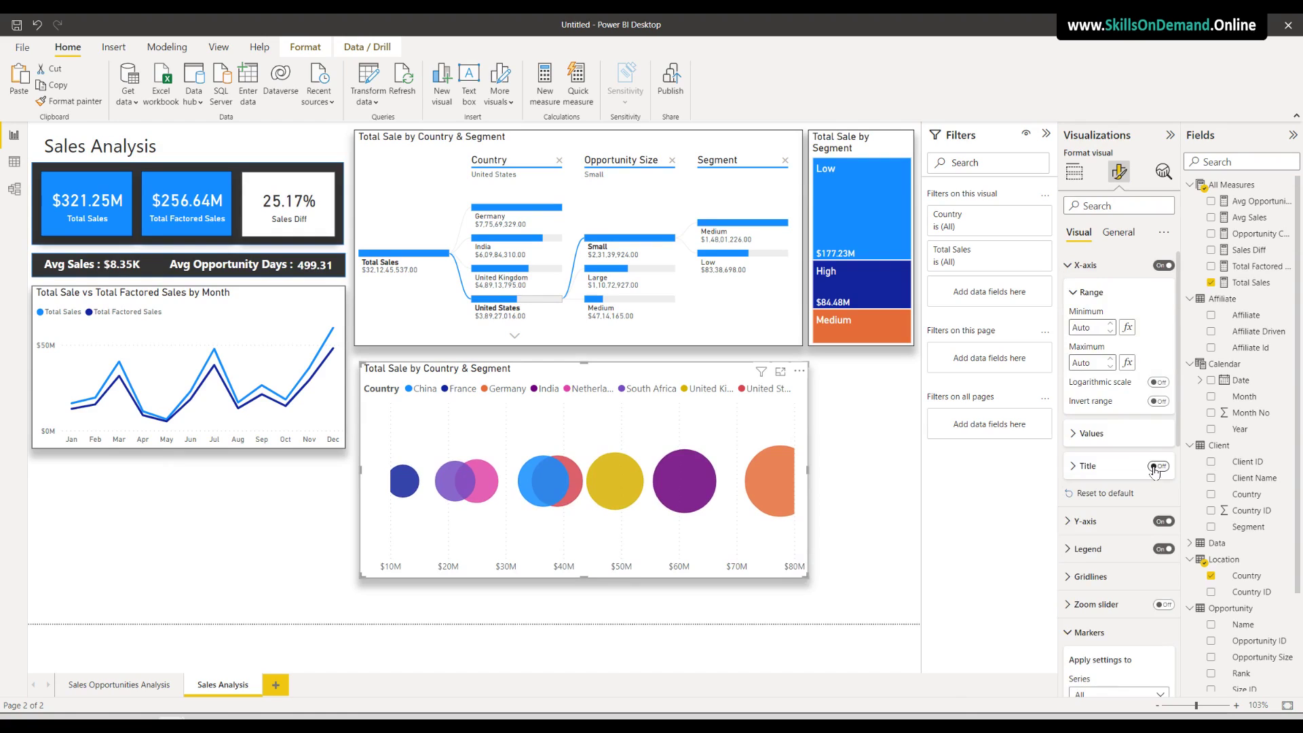
left_click(1093, 434)
left_click(1094, 470)
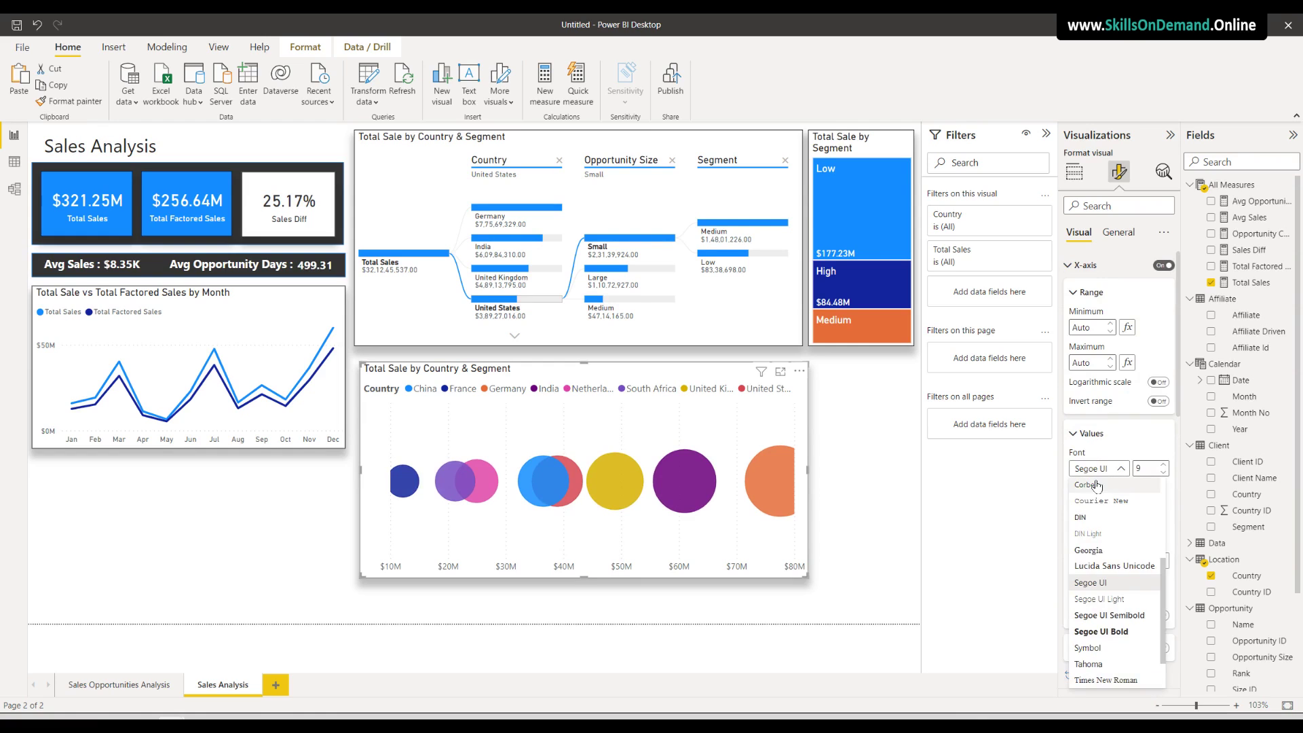
left_click(1081, 518)
scroll(1129, 573, "down", 2)
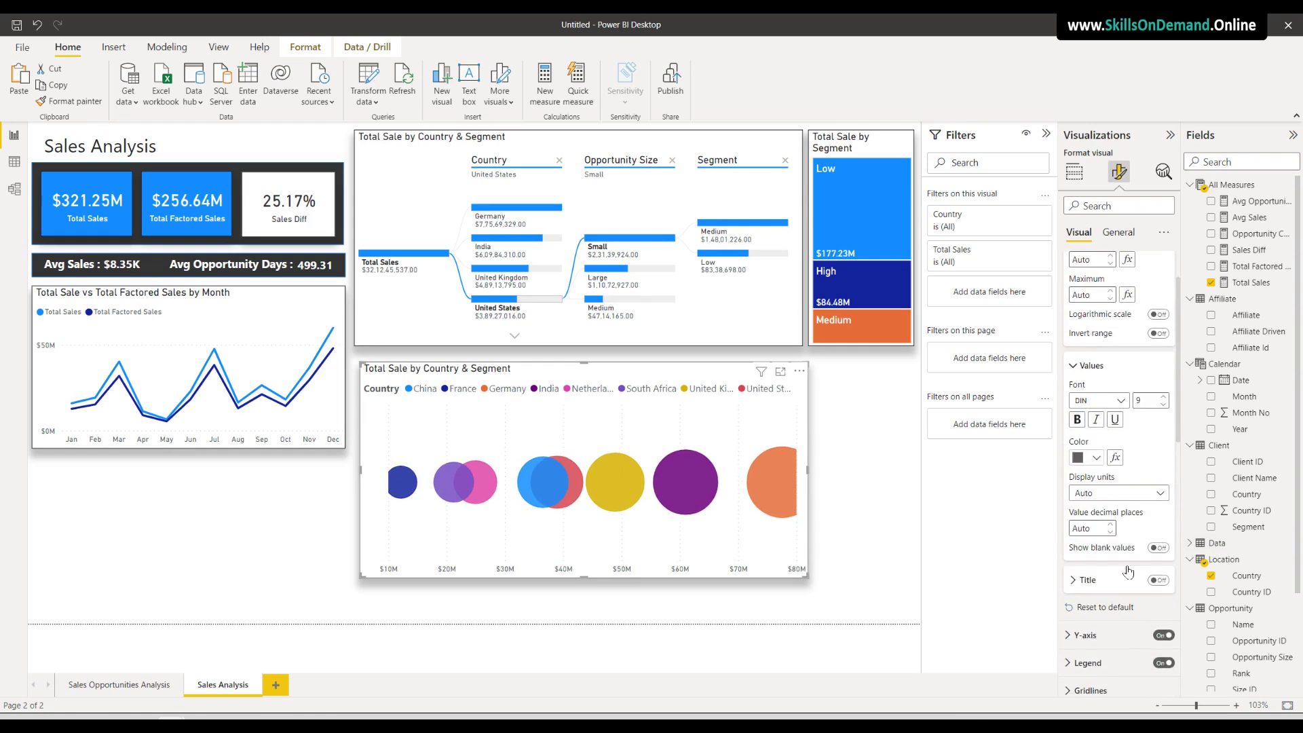
scroll(1129, 573, "down", 5)
Set the Y-axis value font to DIN
left_click(1099, 436)
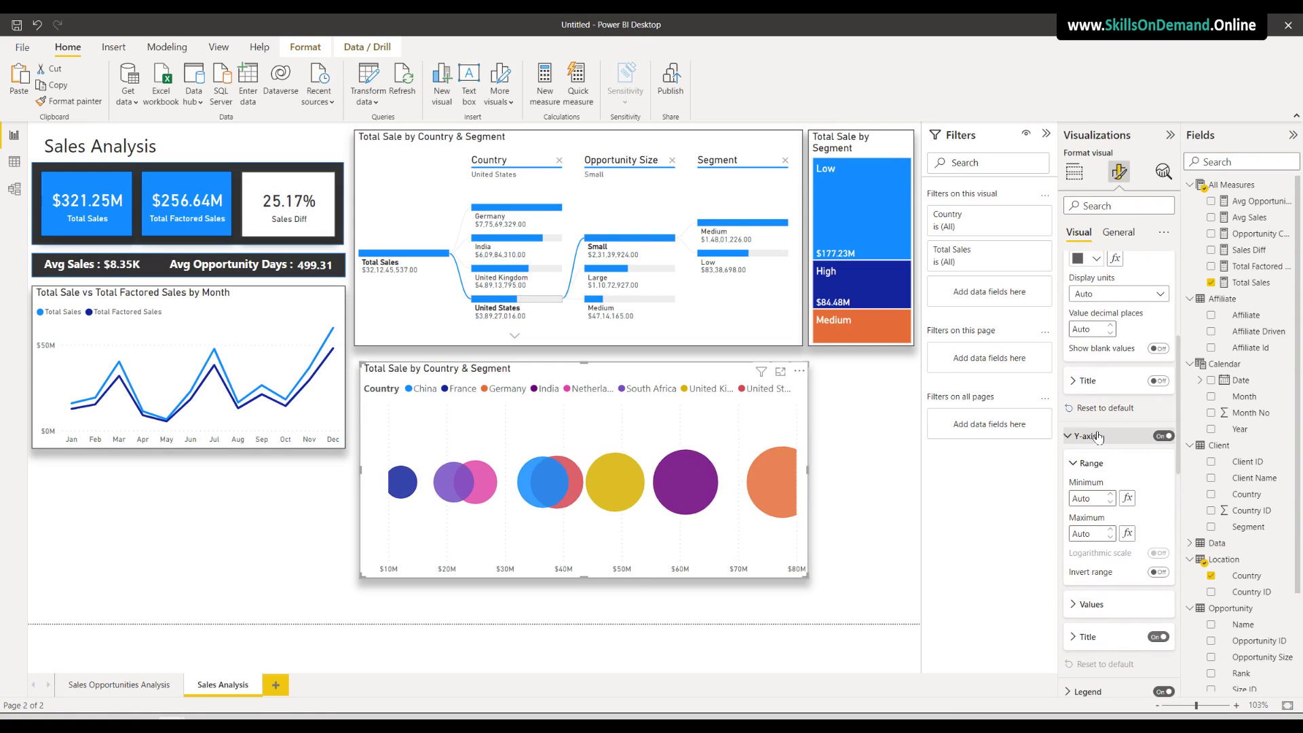
left_click(1088, 604)
scroll(1114, 597, "down", 2)
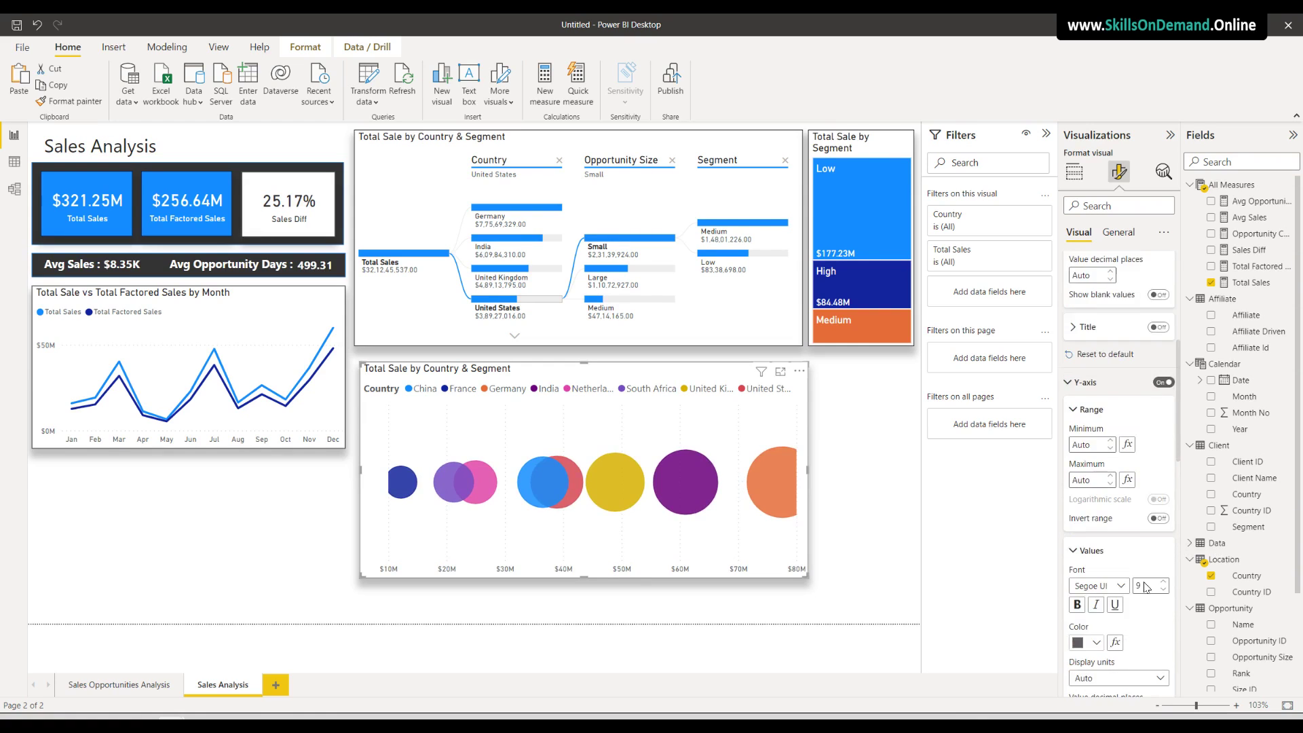
scroll(1146, 588, "down", 3)
left_click(1100, 440)
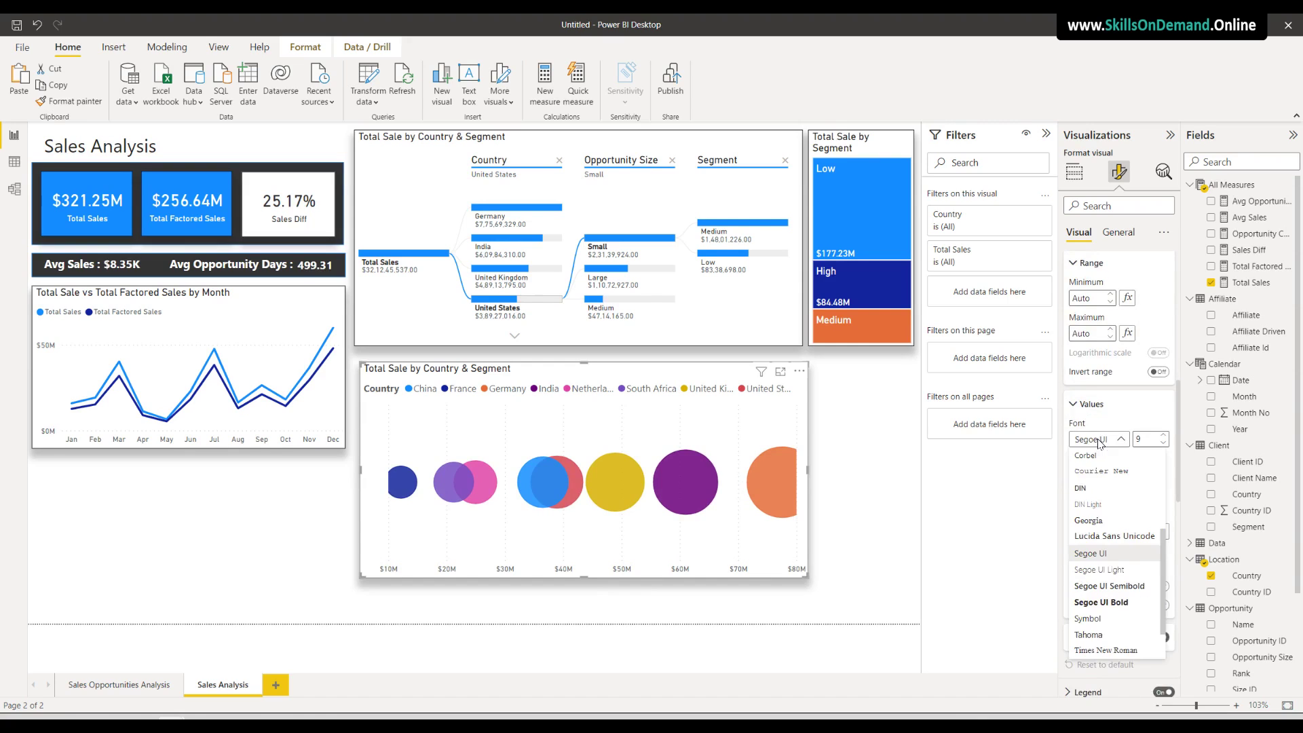
left_click(1096, 488)
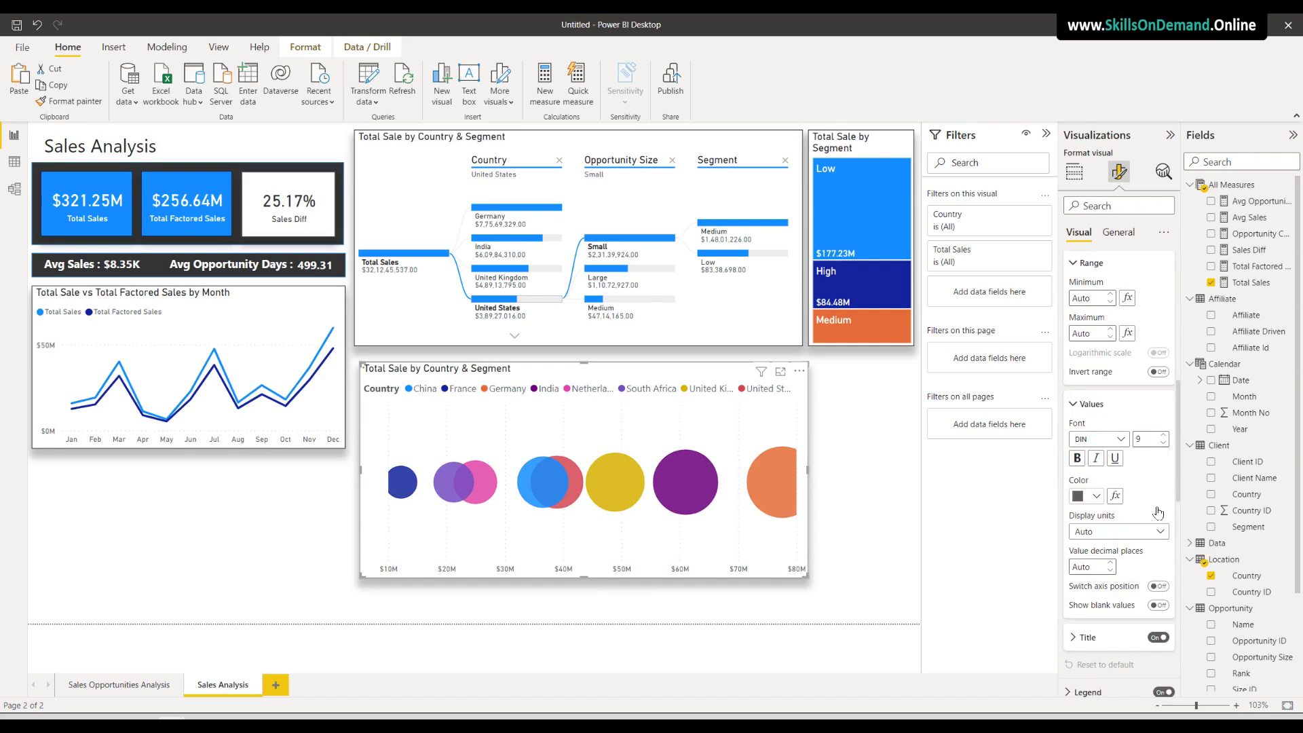
scroll(1140, 515, "down", 5)
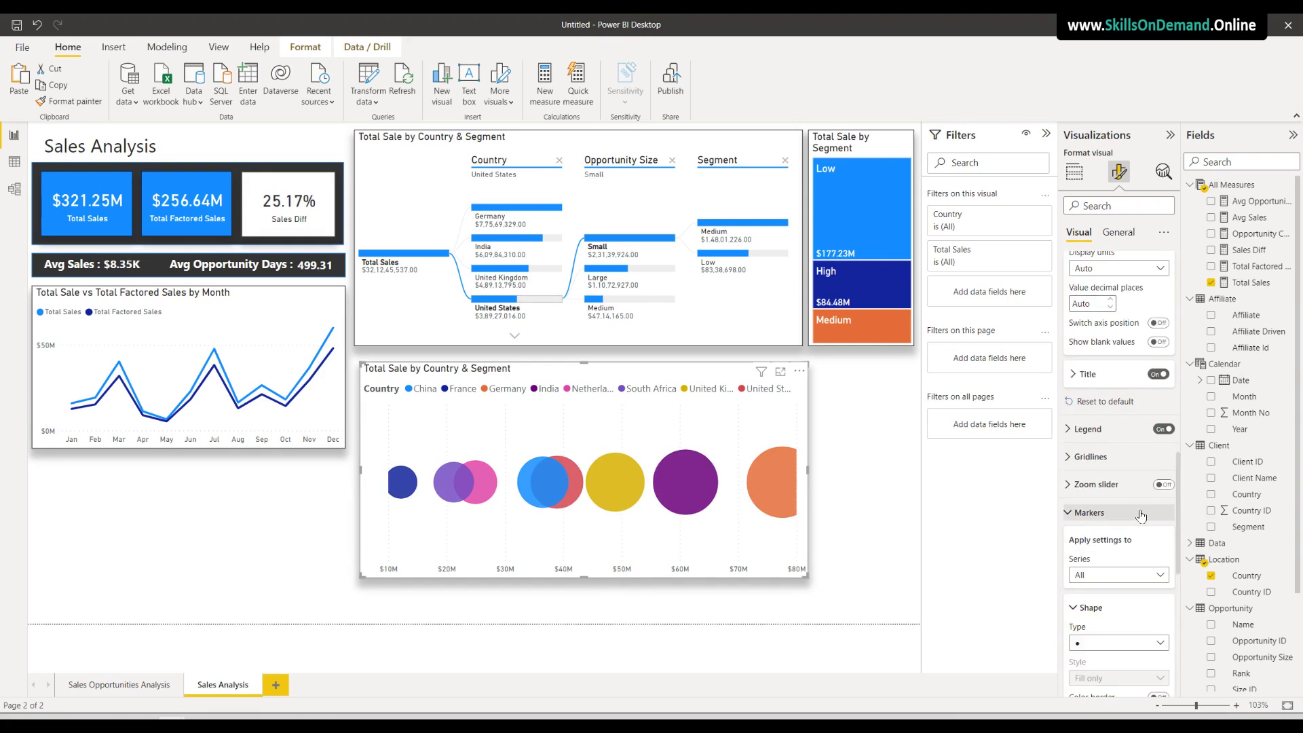
scroll(1141, 516, "down", 3)
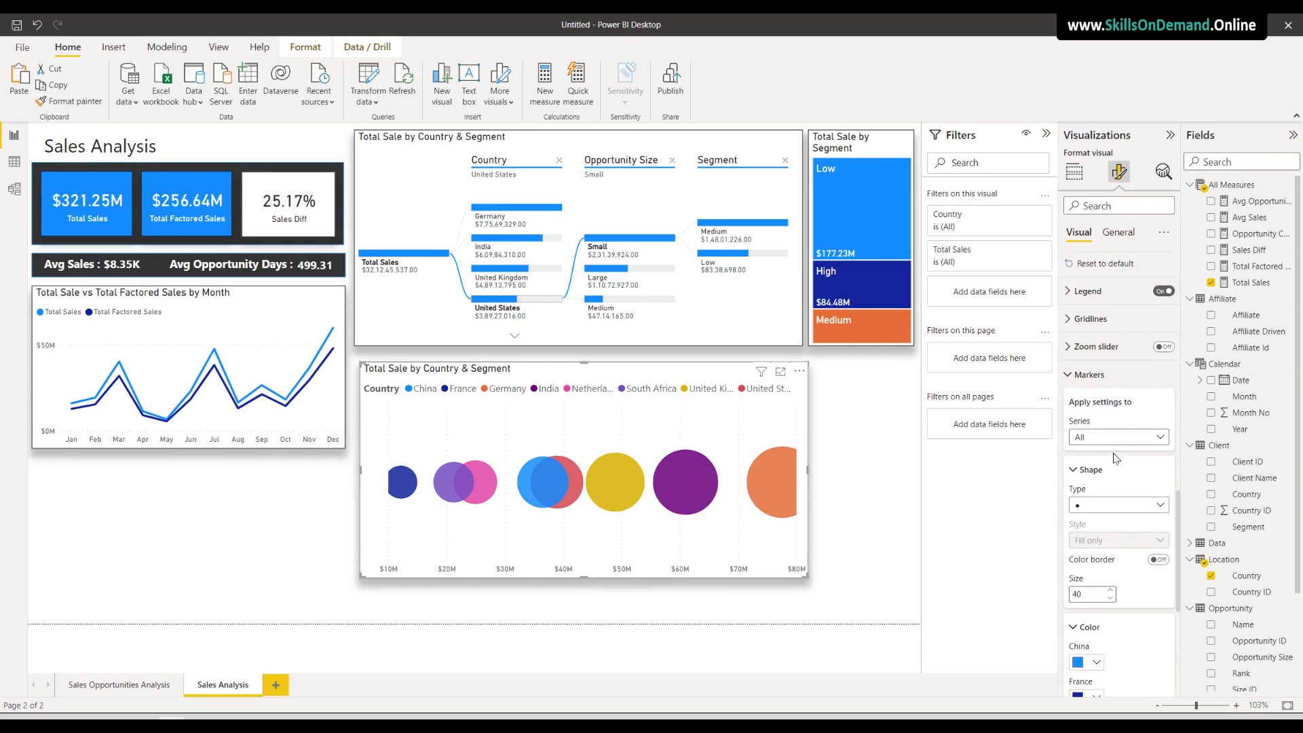
Set the scatter chart's legend text font to DIN
left_click(1085, 292)
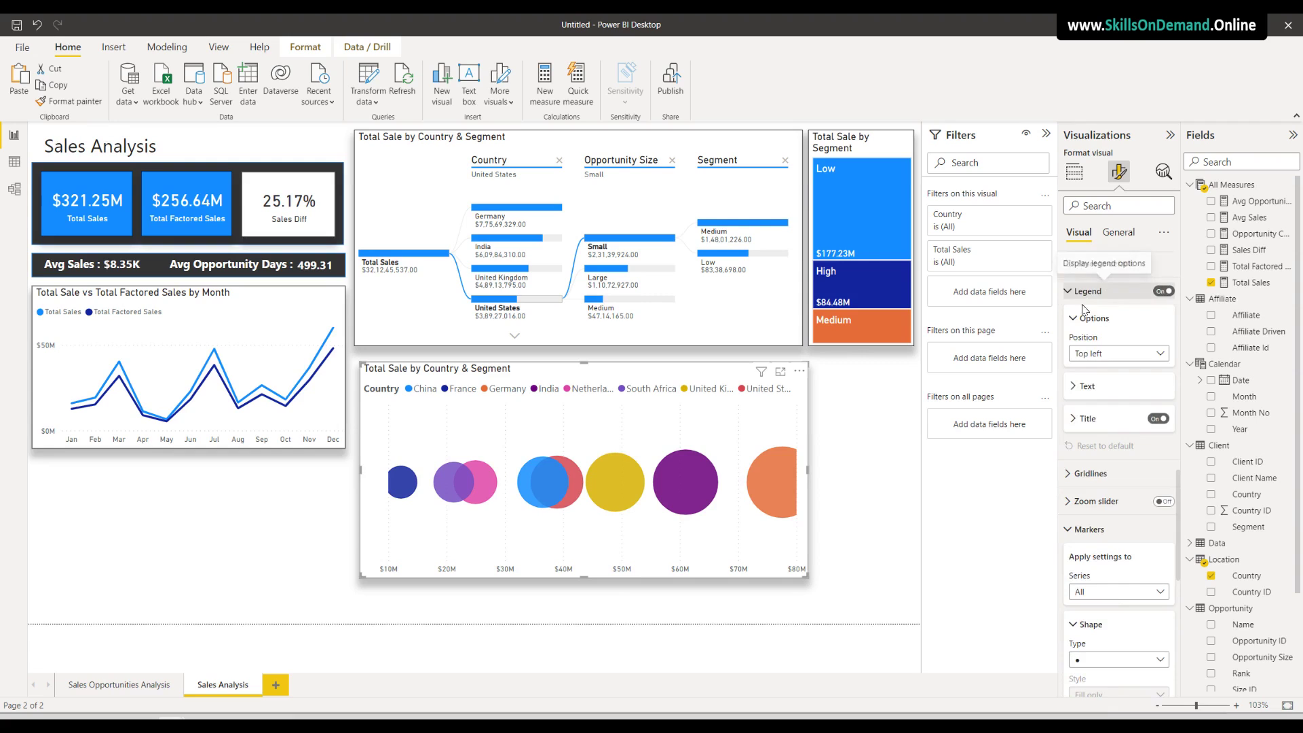
left_click(1094, 389)
left_click(1101, 422)
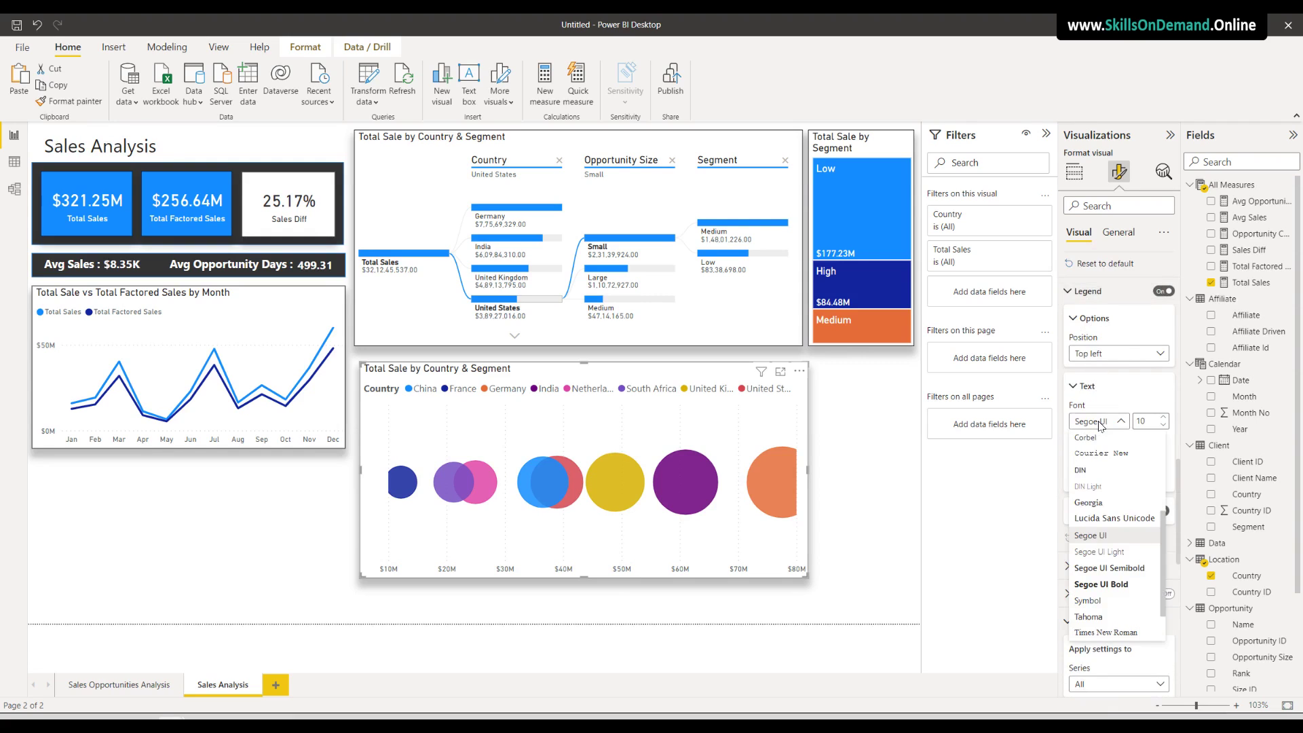
left_click(1095, 472)
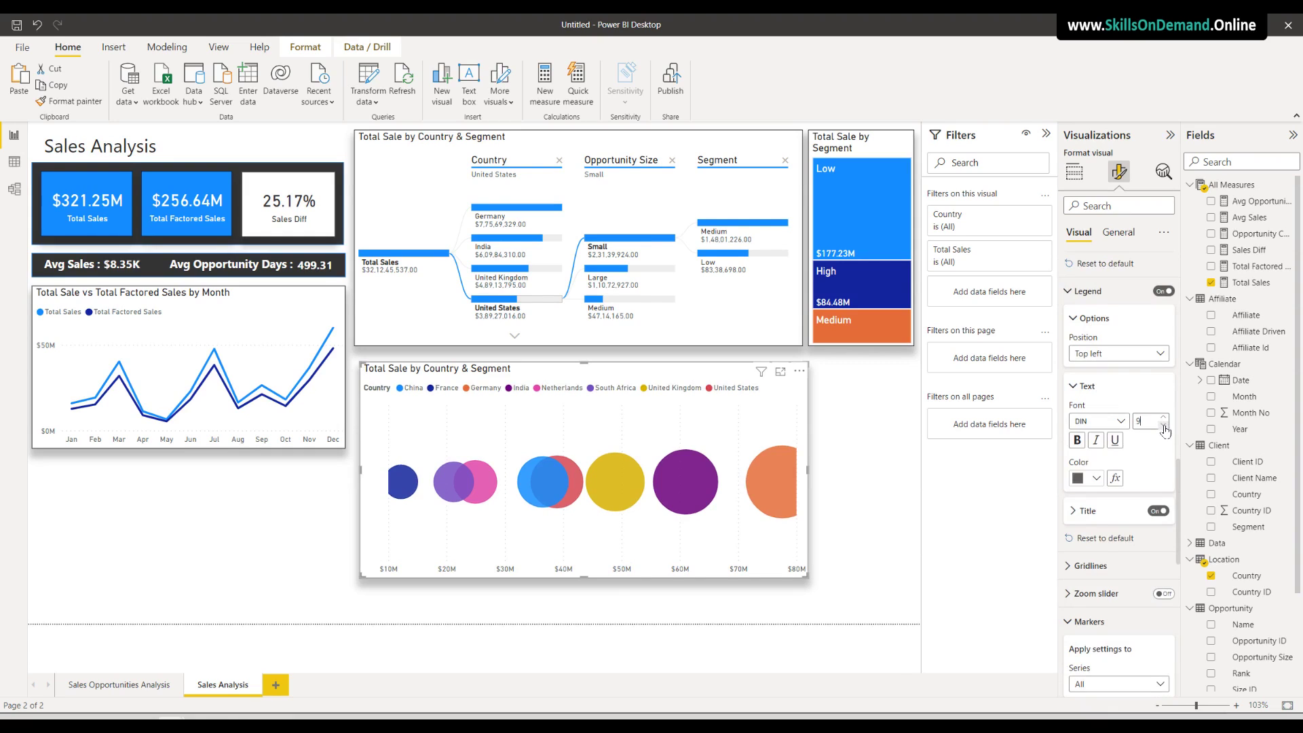
scroll(1108, 567, "down", 8)
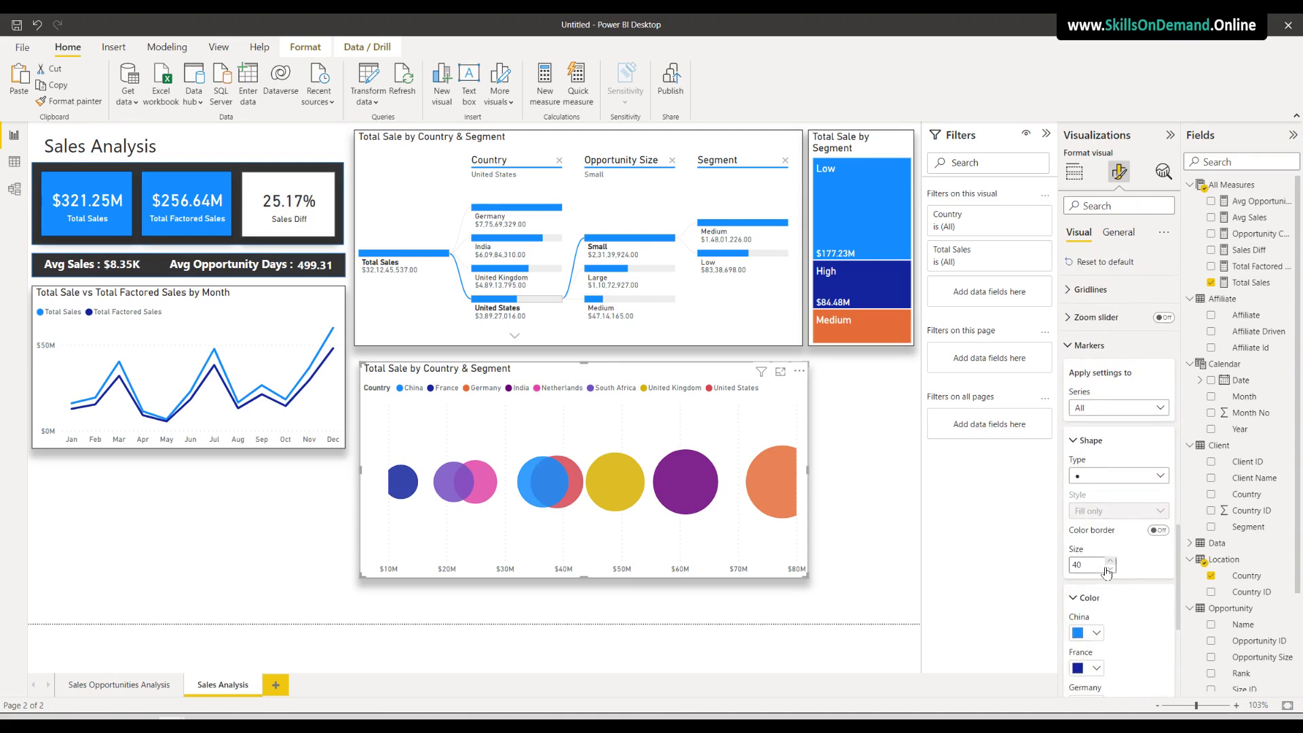
scroll(1108, 570, "down", 3)
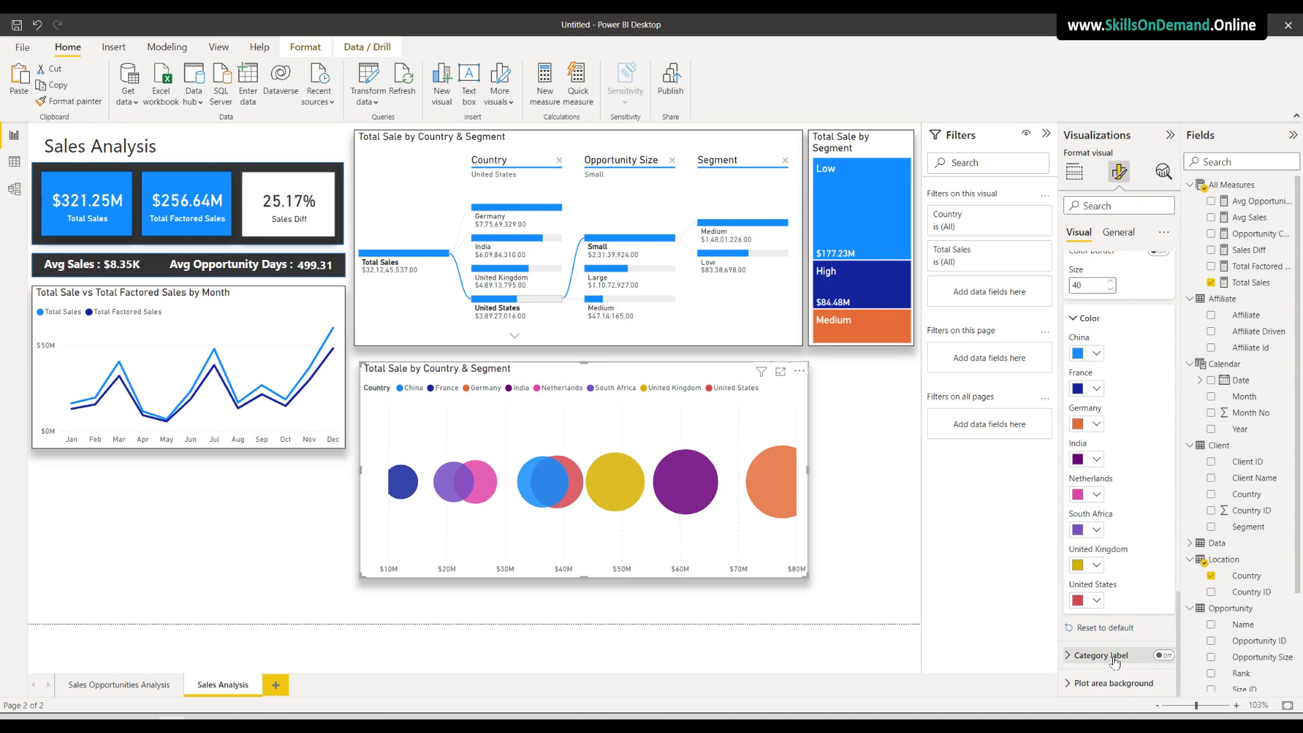
scroll(1115, 622, "up", 10)
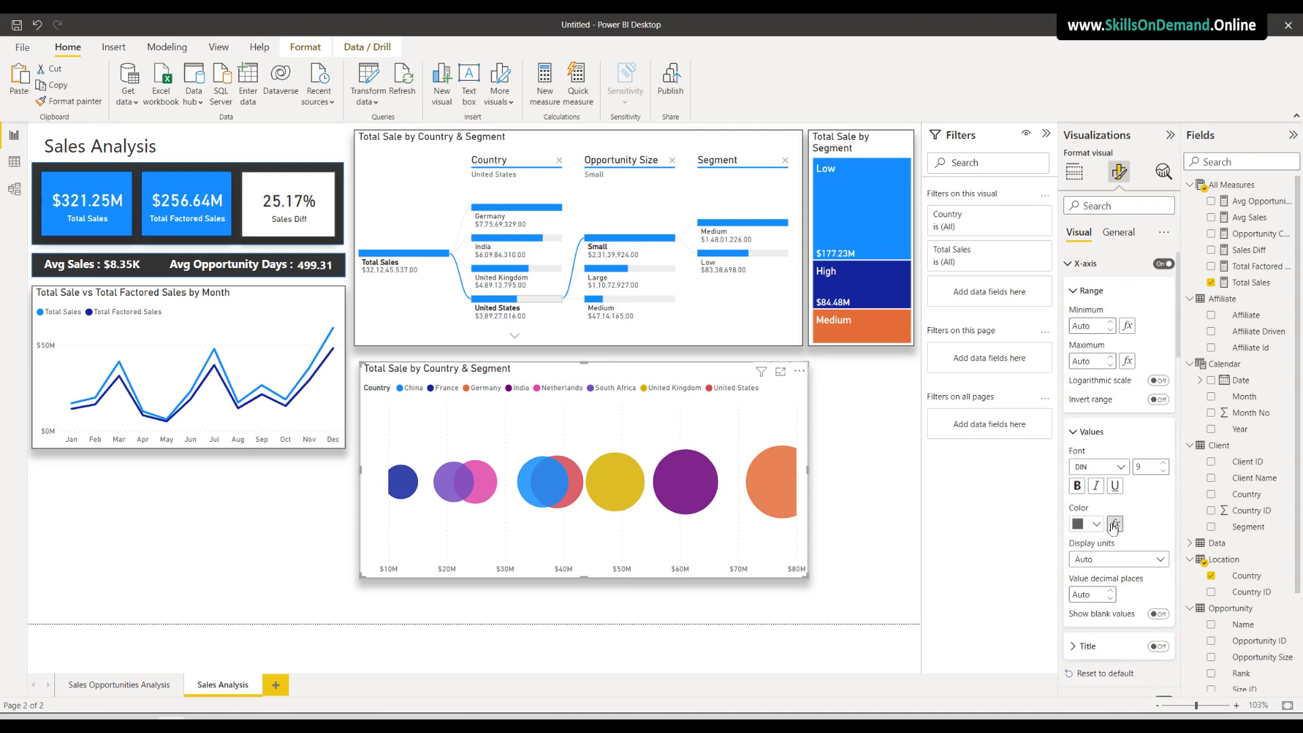
left_click(1119, 232)
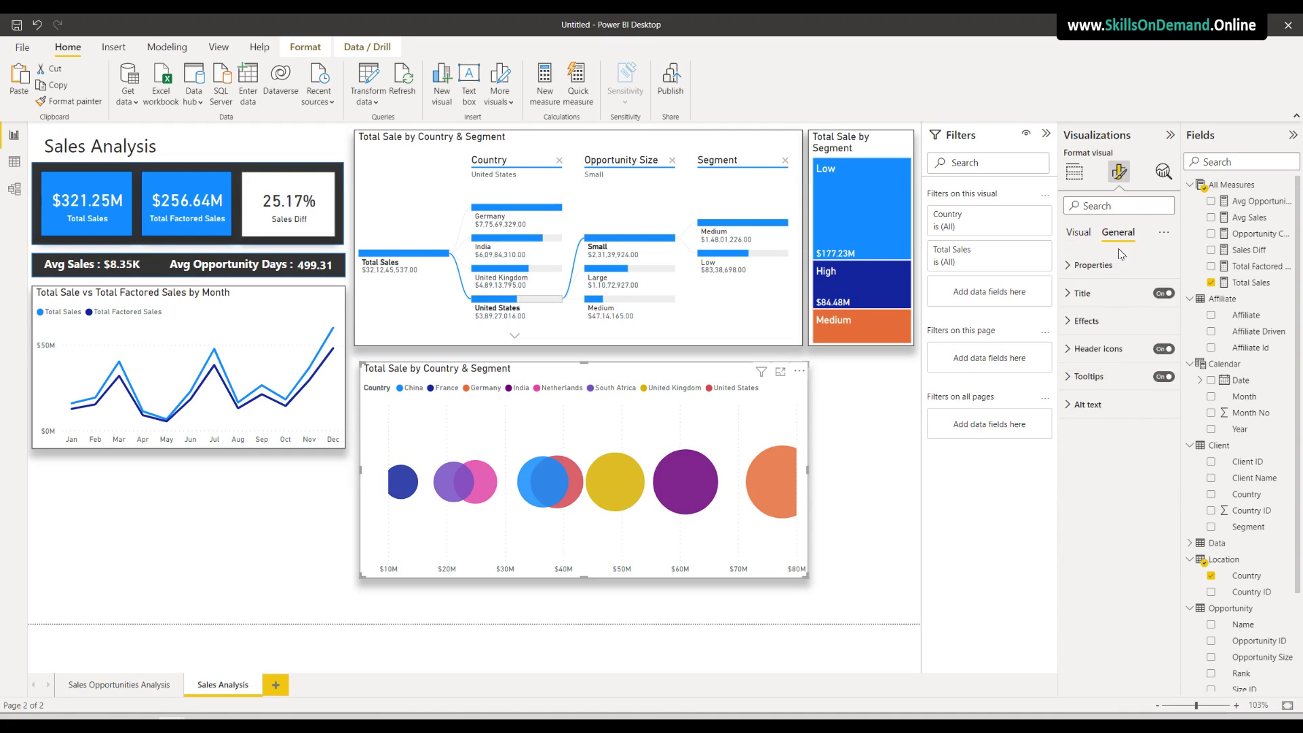
Change the chart title to 'Total Sale by Country' and shorten the chart beneath the decomposition tree
left_click(1098, 297)
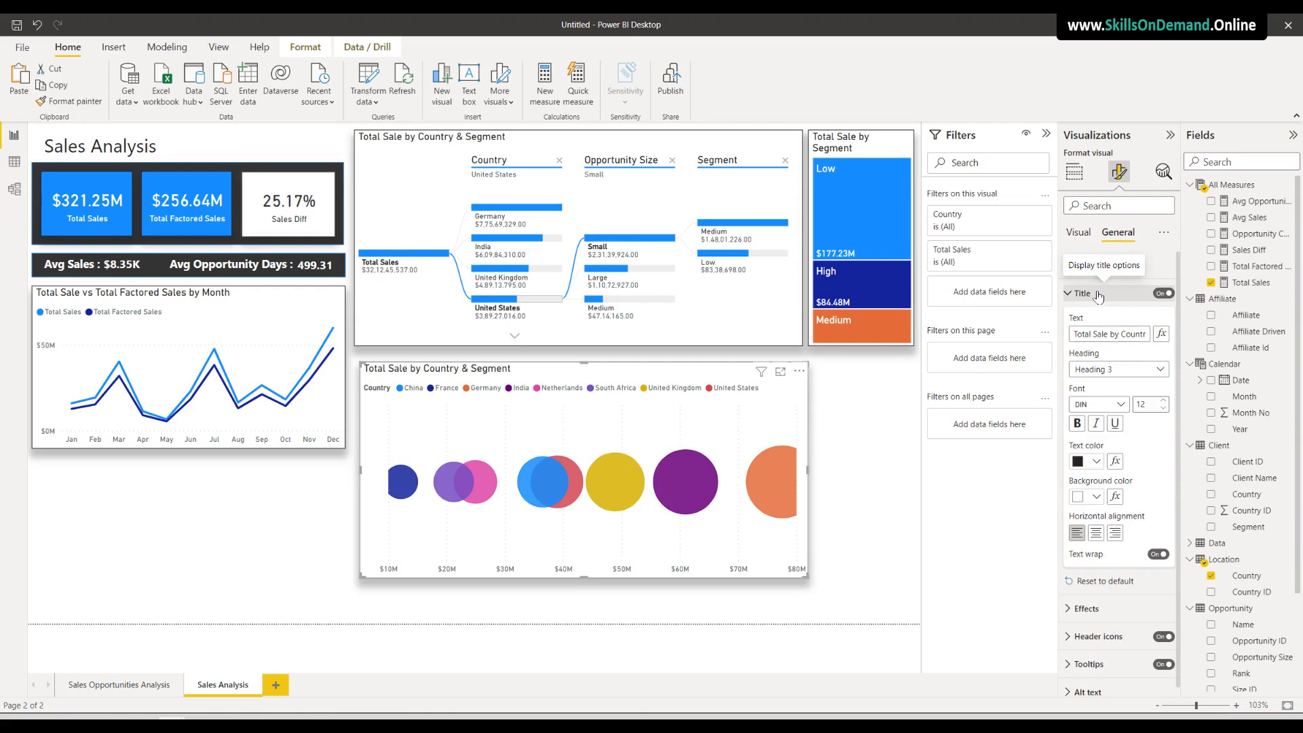
left_click(1139, 334)
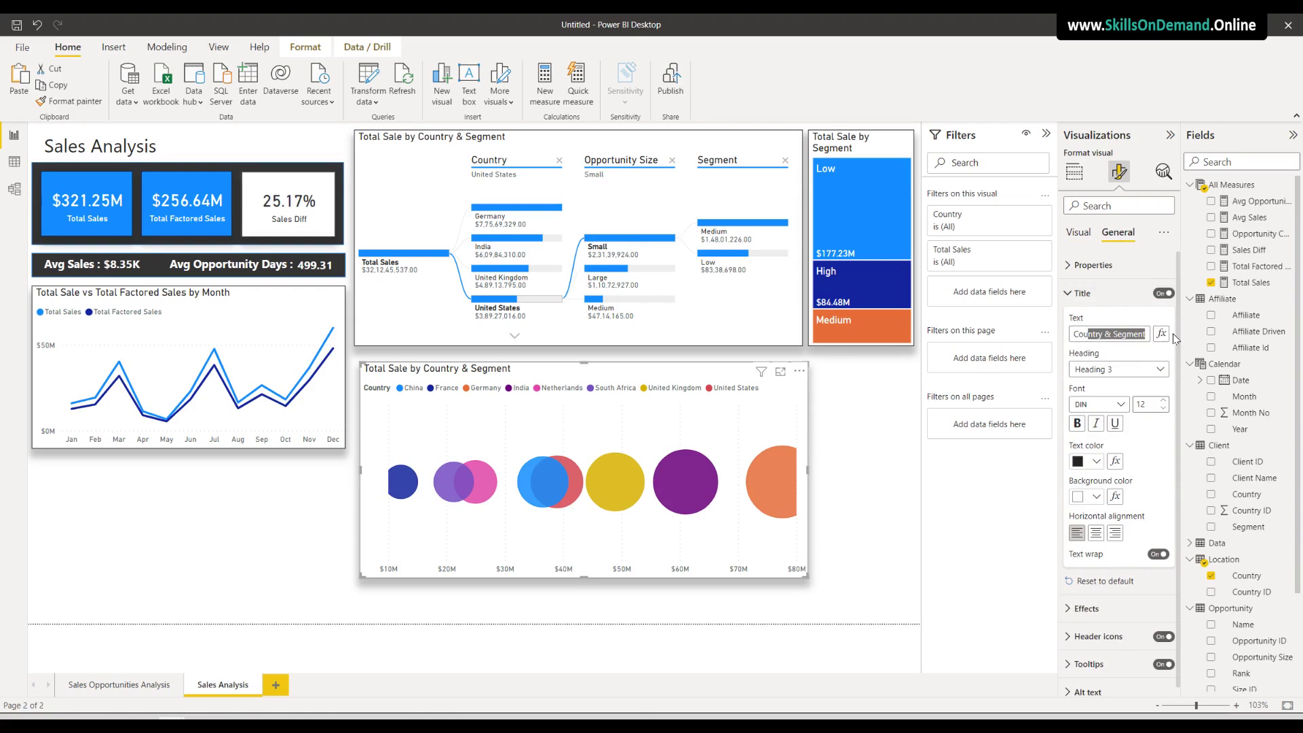
left_click(1113, 335)
key("Delete")
key("Delete")
key("Delete")
key("Delete")
key("Delete")
key("Delete")
key("Delete")
key("Delete")
key("Delete")
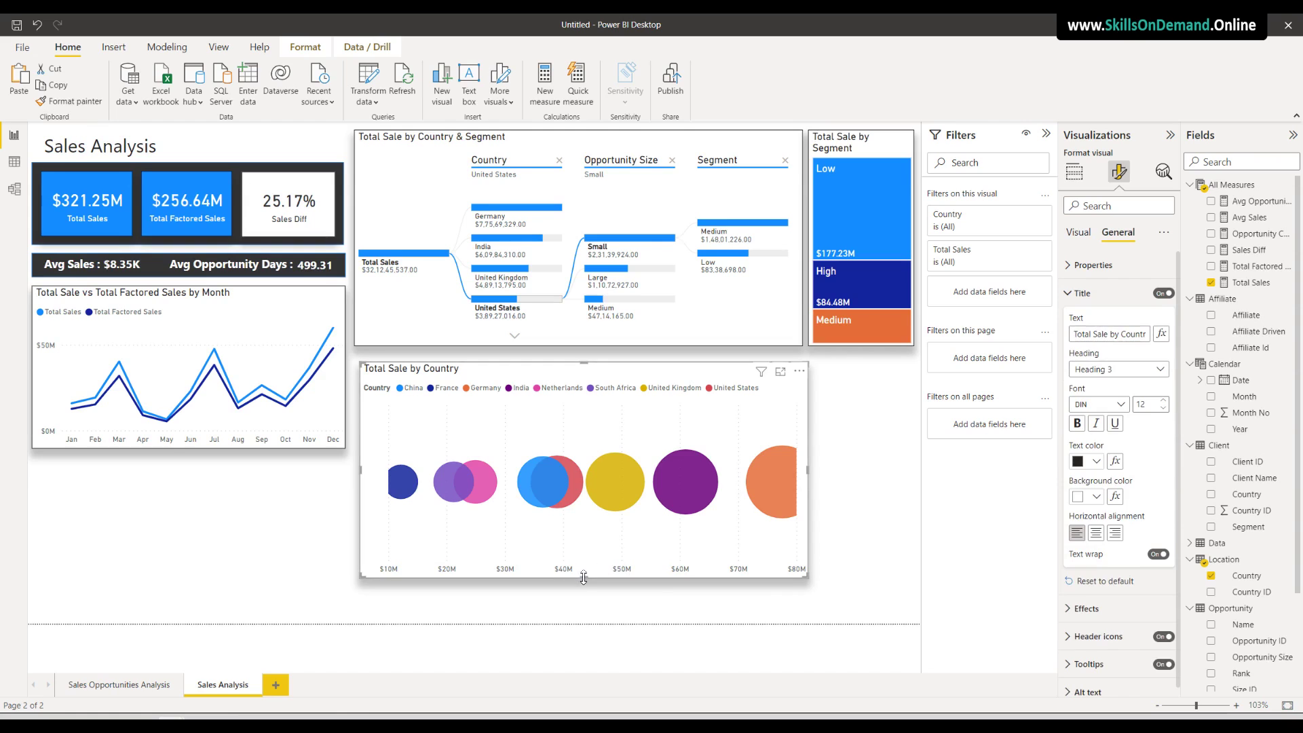
left_click_drag(584, 578, 519, 505)
left_click(547, 569)
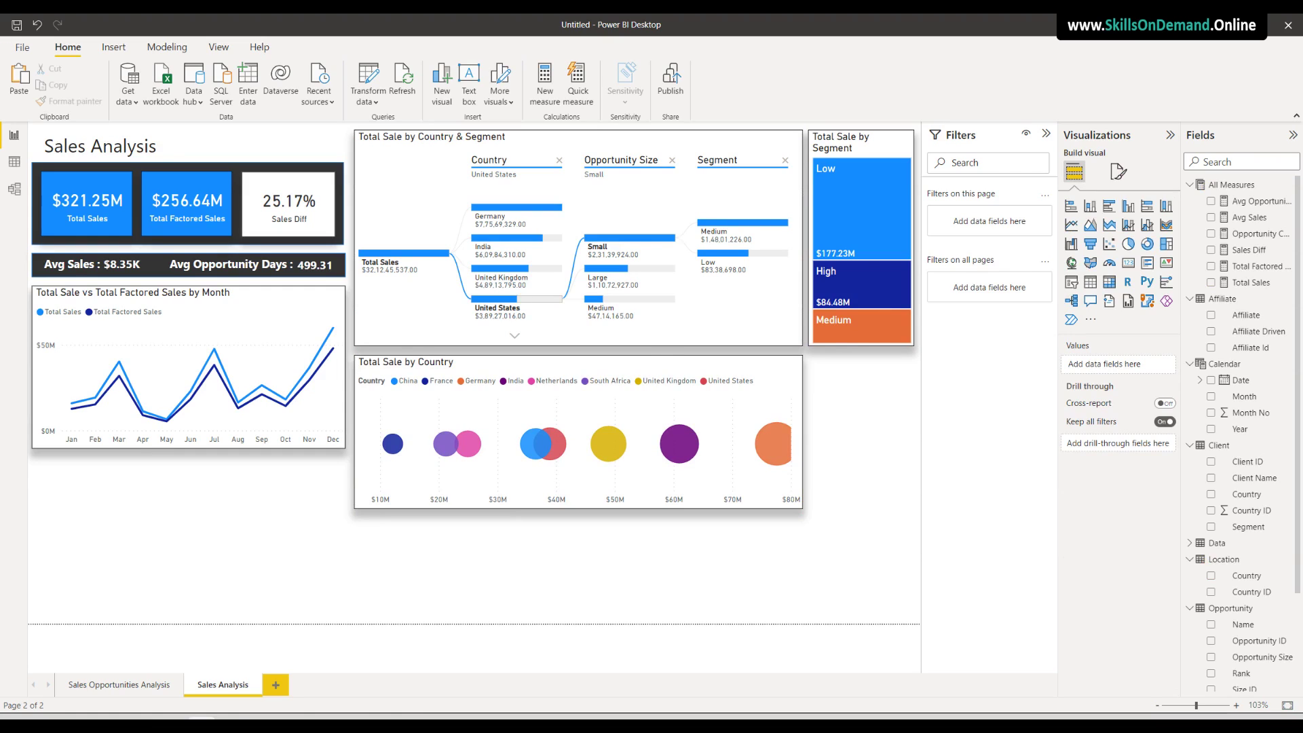
Paste a copy of the Total Sale by Country bubble chart and nudge it down
left_click(508, 502)
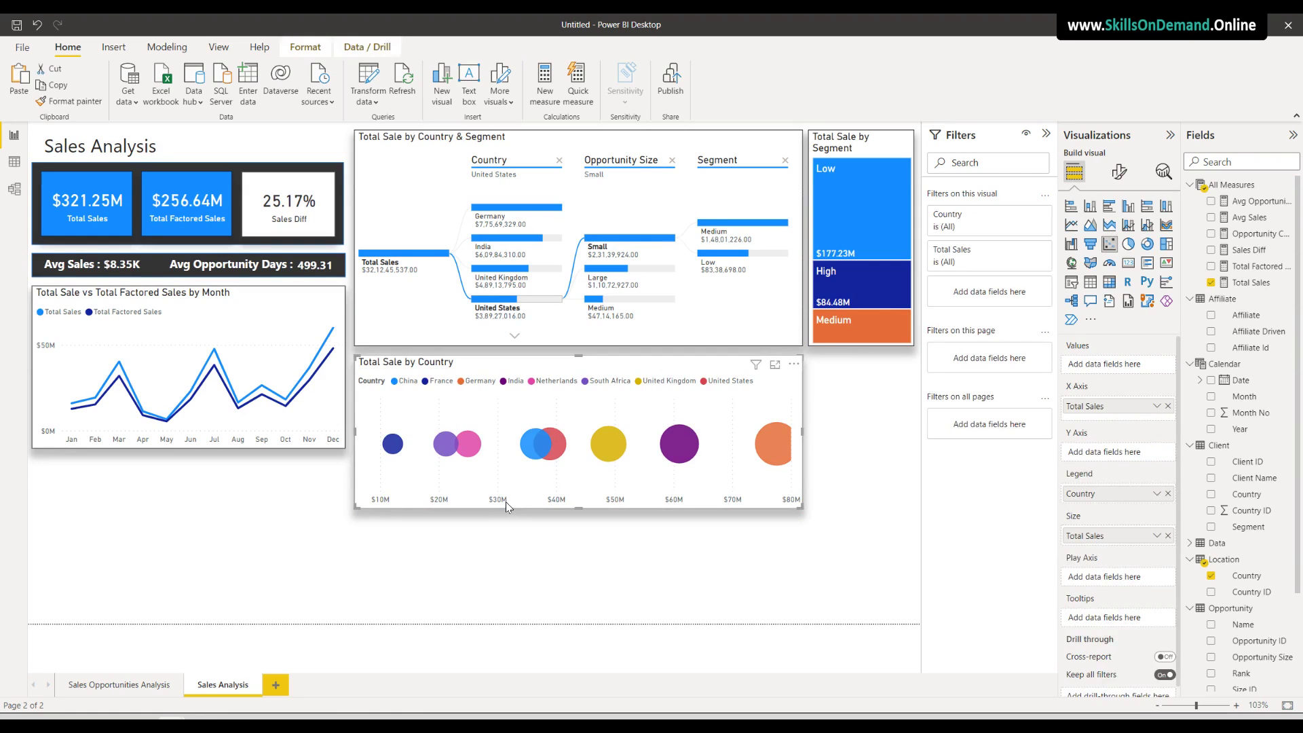
key("ctrl+v")
left_click_drag(507, 506, 511, 533)
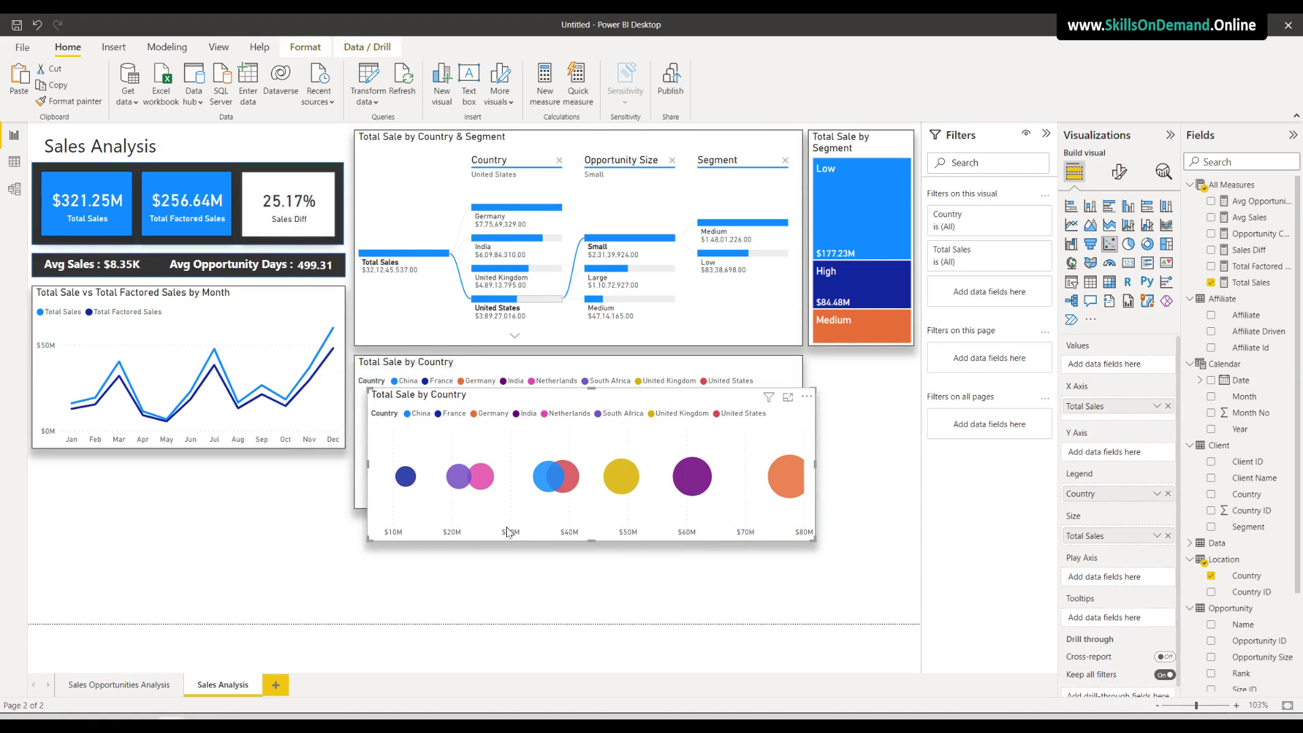
Convert the copy to a matrix and remove Total Sales and Country from its fields
left_click(1110, 283)
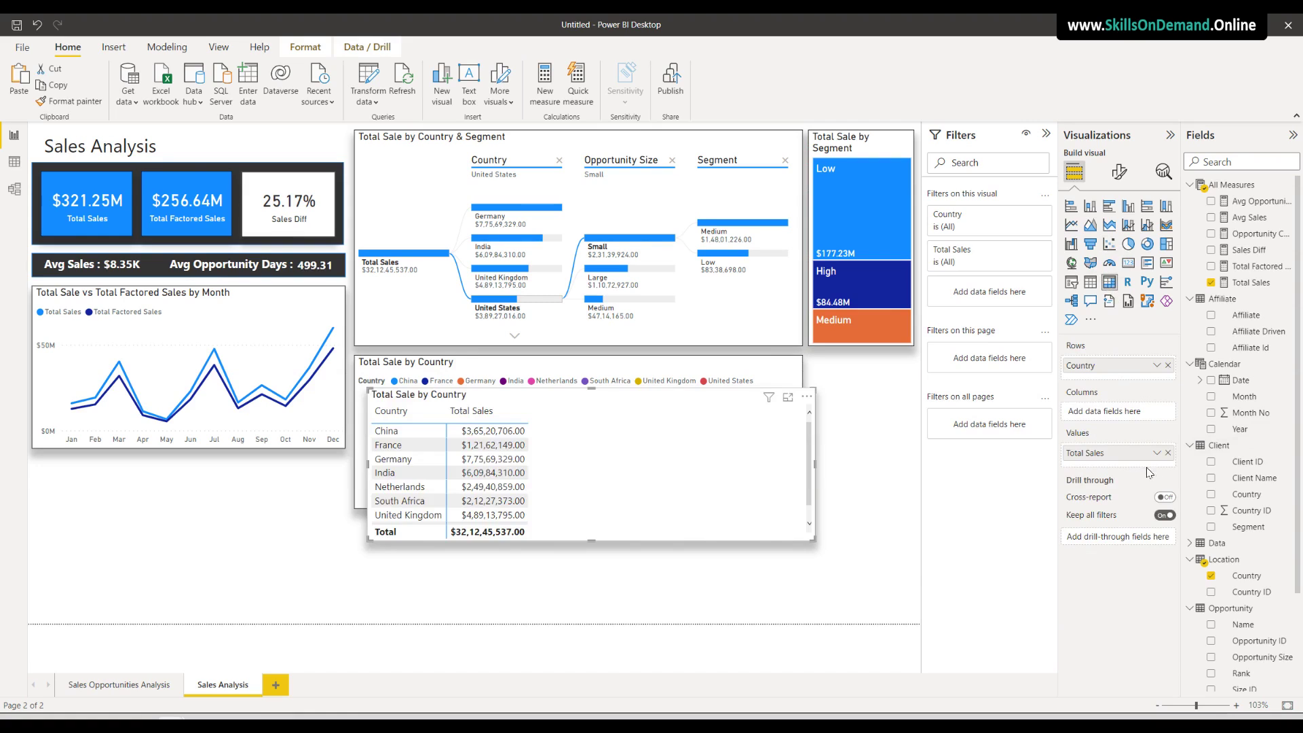
left_click(1169, 453)
left_click_drag(1147, 394, 569, 536)
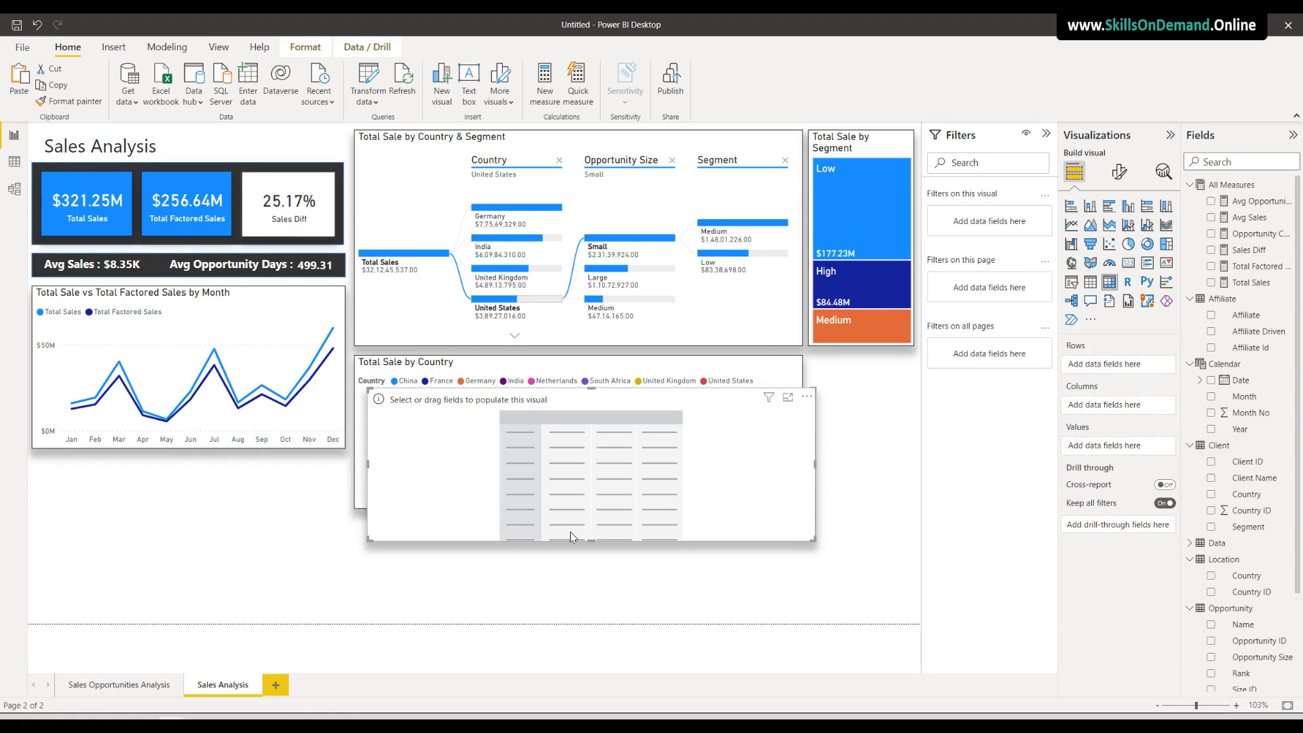
Add Client Name as rows and Total Sales twice, the second shown as percent of grand total
left_click(1212, 657)
left_click_drag(1255, 479, 1103, 372)
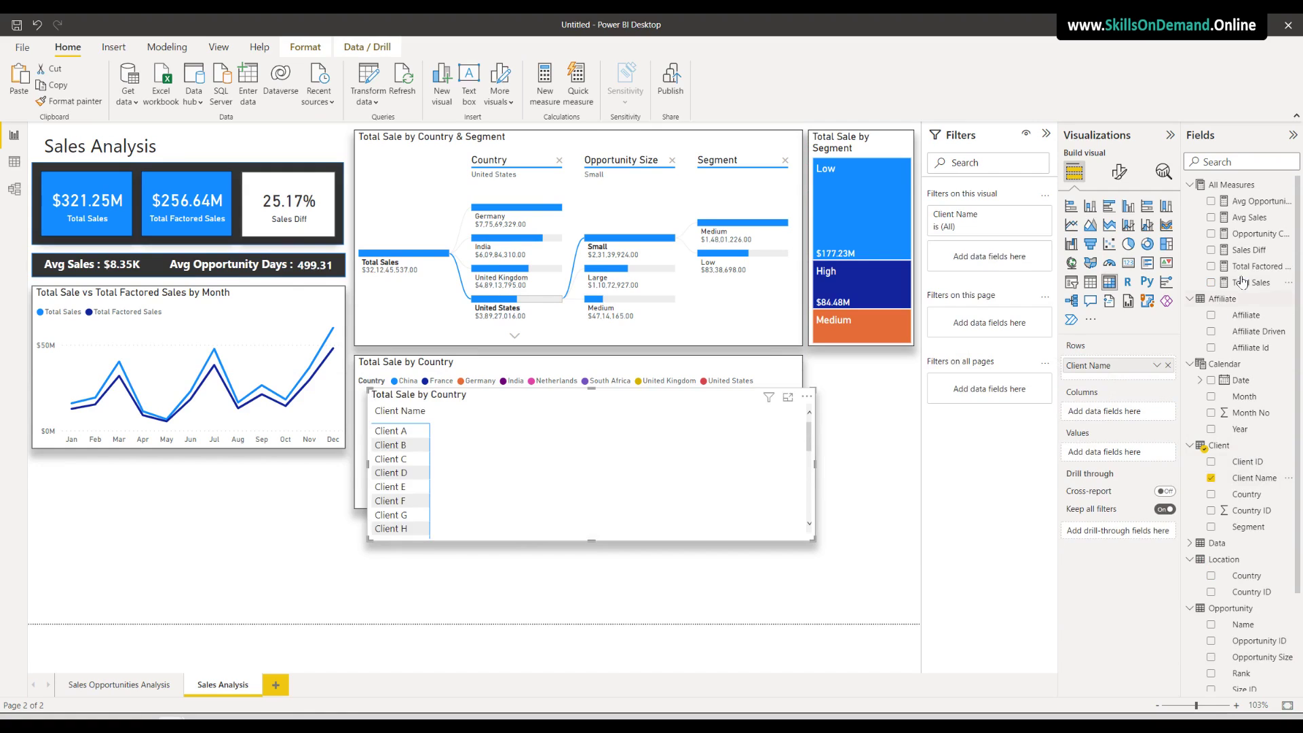
left_click_drag(1251, 282, 1110, 461)
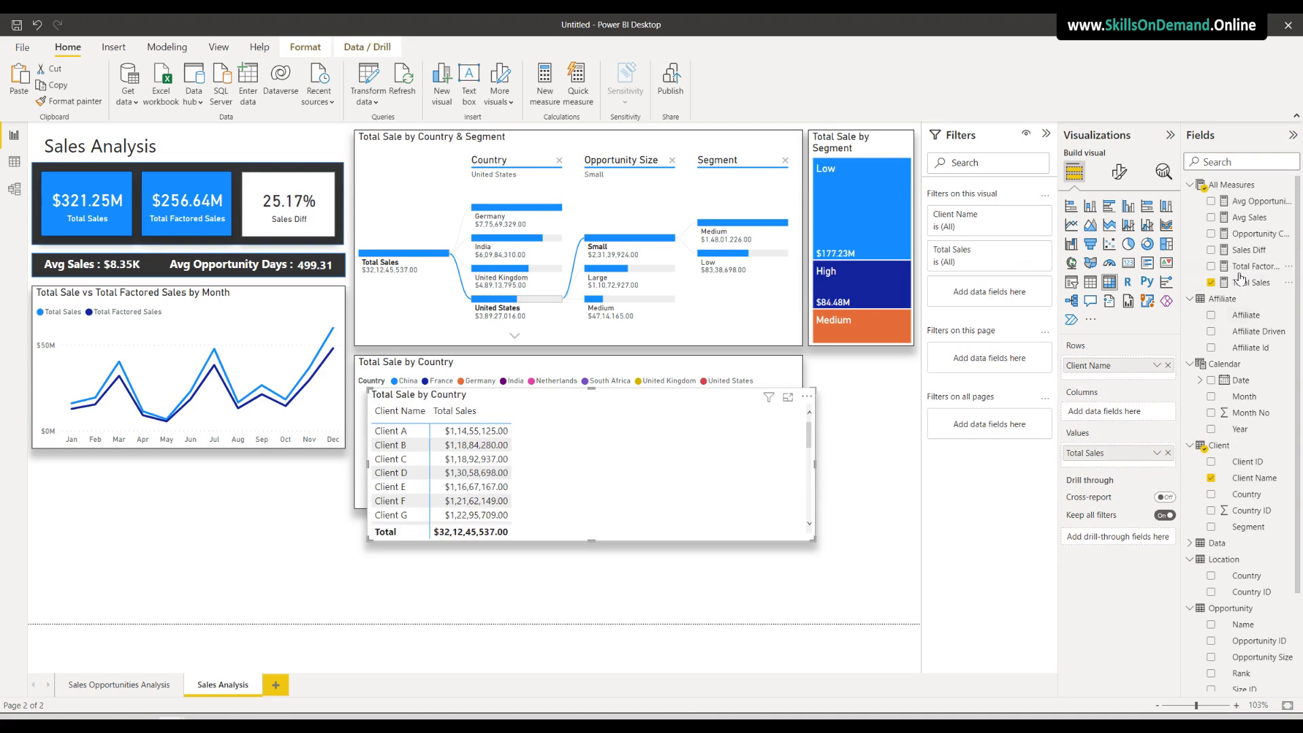
left_click_drag(1251, 282, 1140, 472)
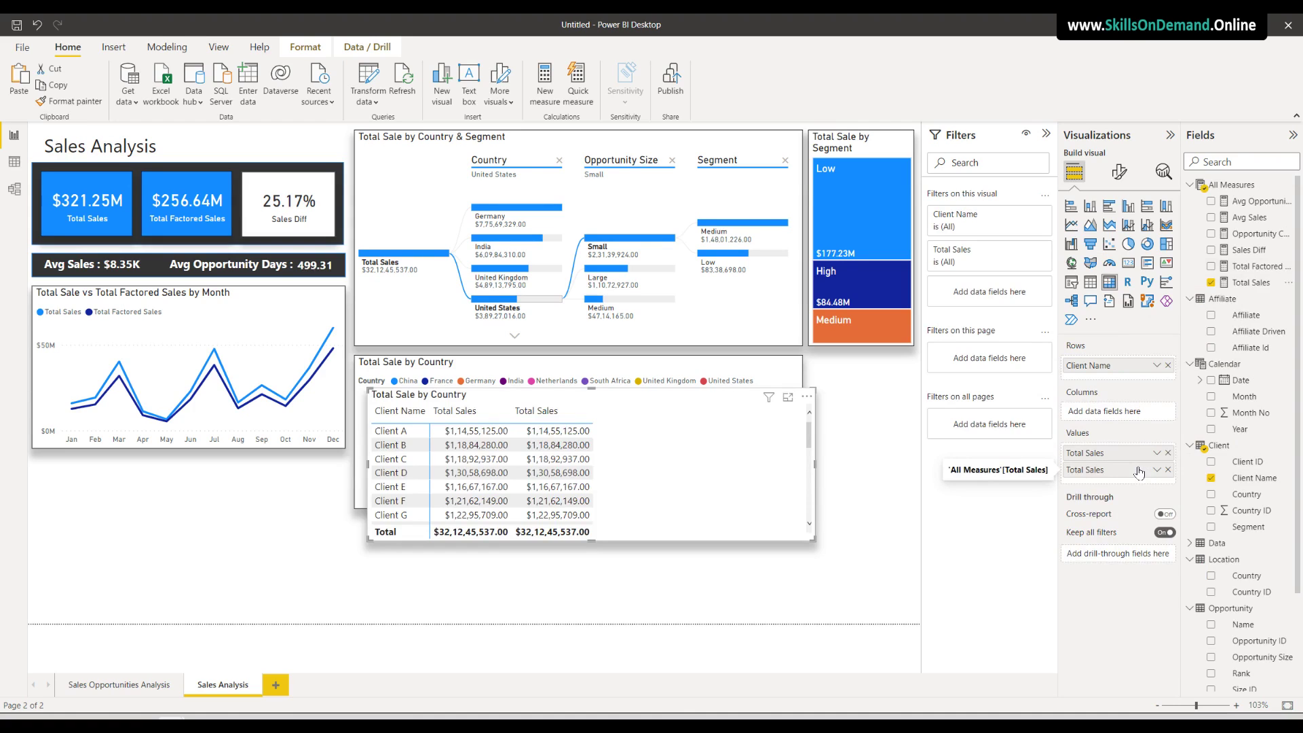
left_click(1156, 470)
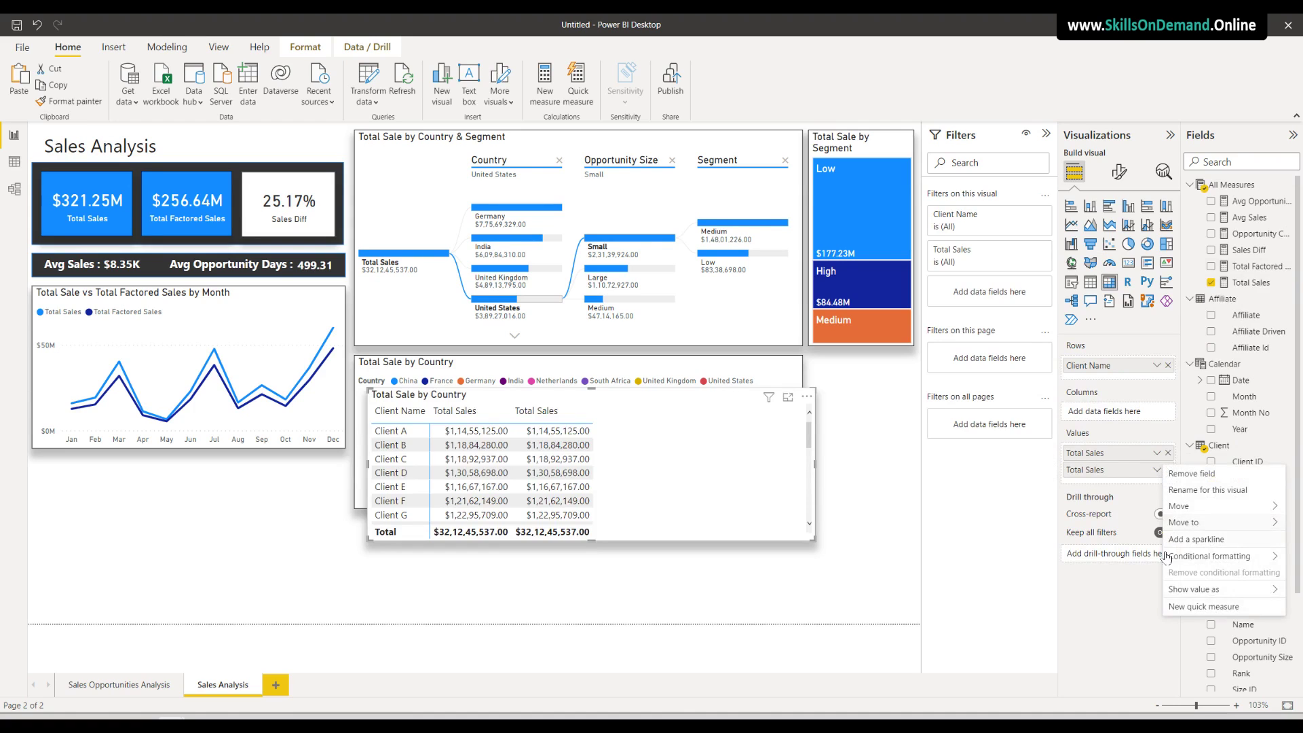
mouse_move(1209, 591)
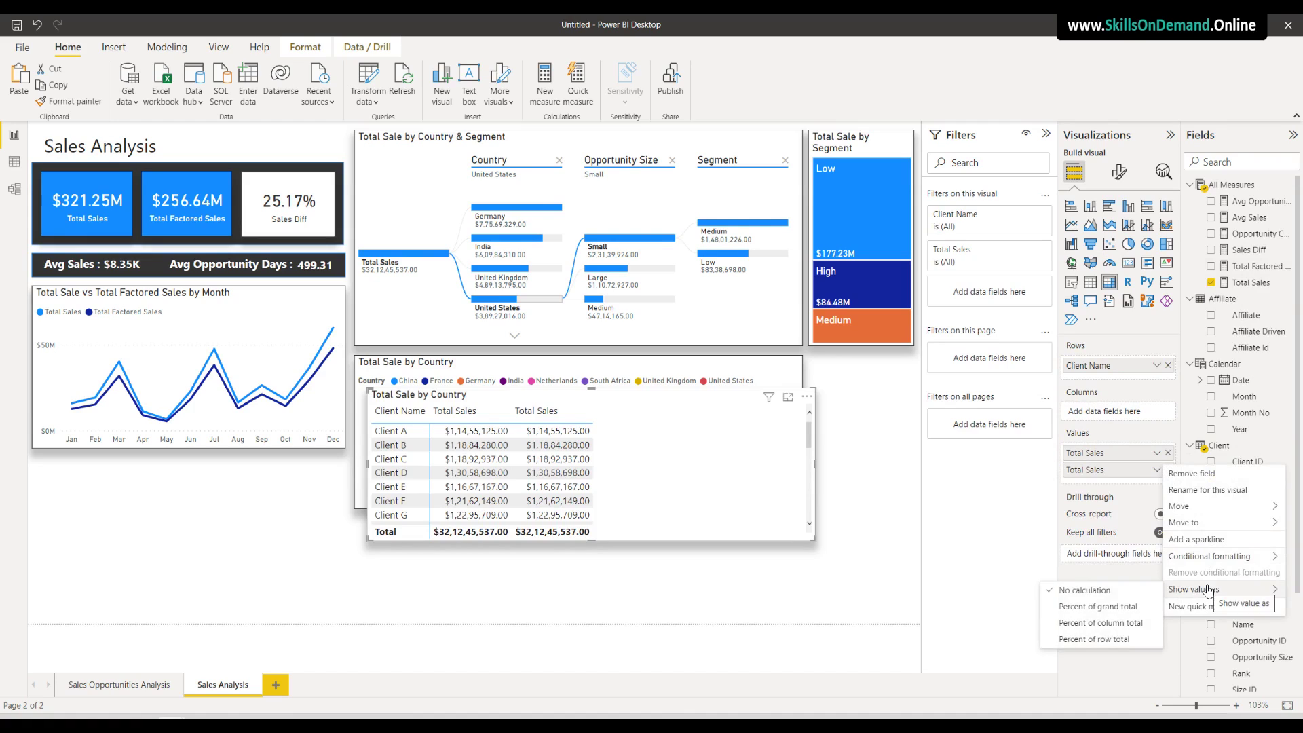
left_click(1096, 609)
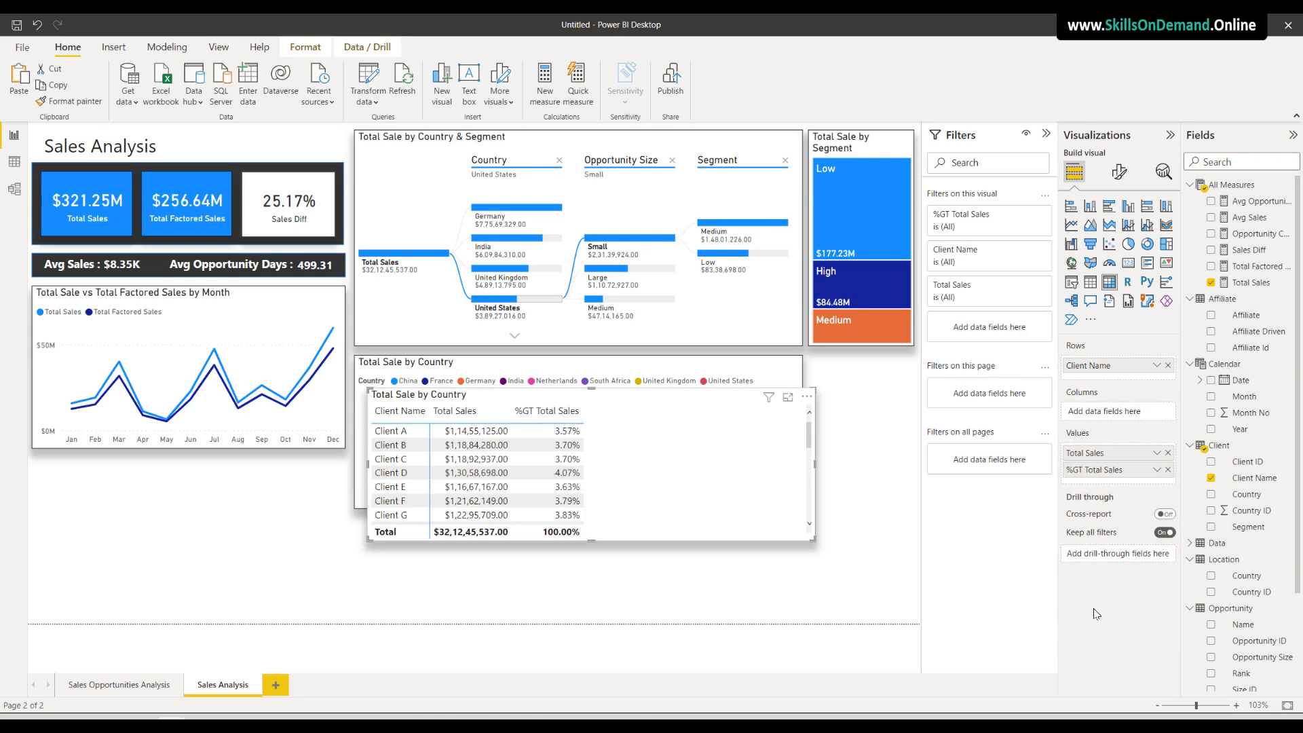
Rename the percentage column to '% of GT'
left_click(1158, 470)
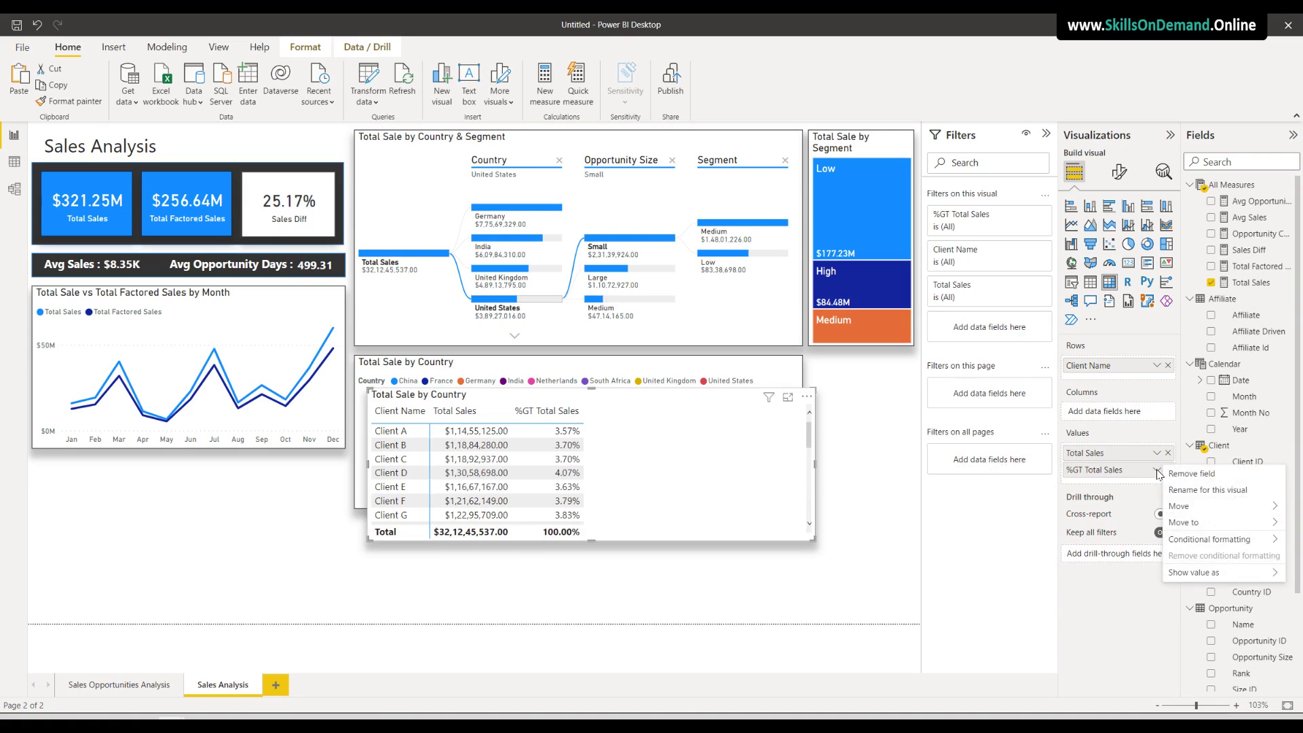
left_click(1181, 491)
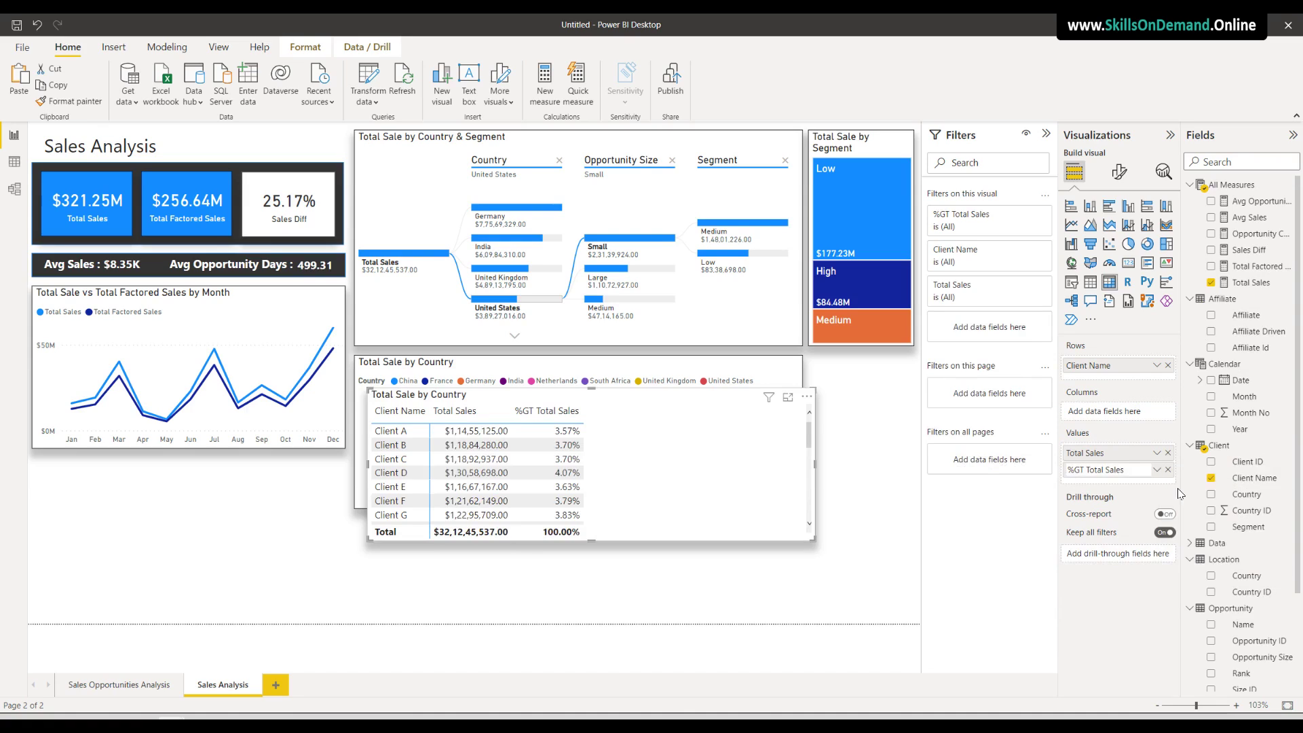
left_click(1079, 470)
type("of")
left_click_drag(1097, 470, 1178, 485)
key("BackSpace")
key("Return")
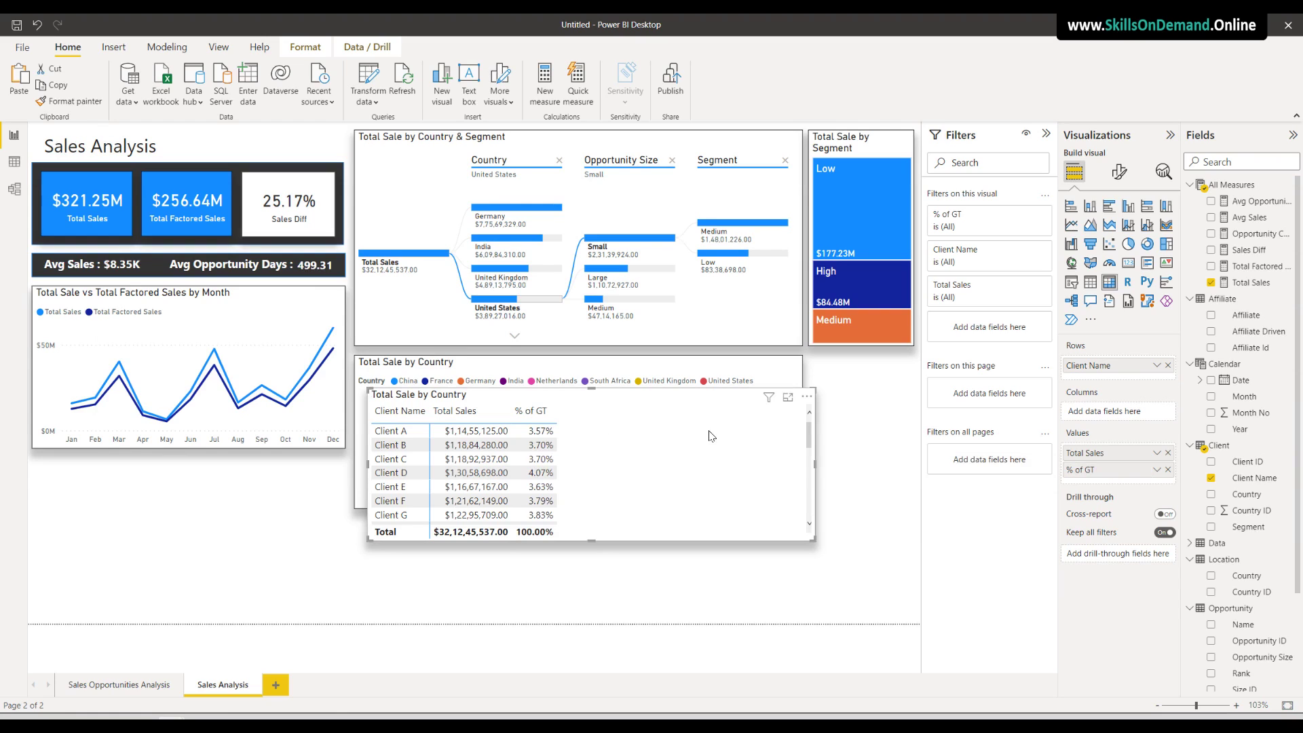
Edit the matrix title text, replacing 'Country' so it reads 'Total Sale by Client'
left_click(1120, 172)
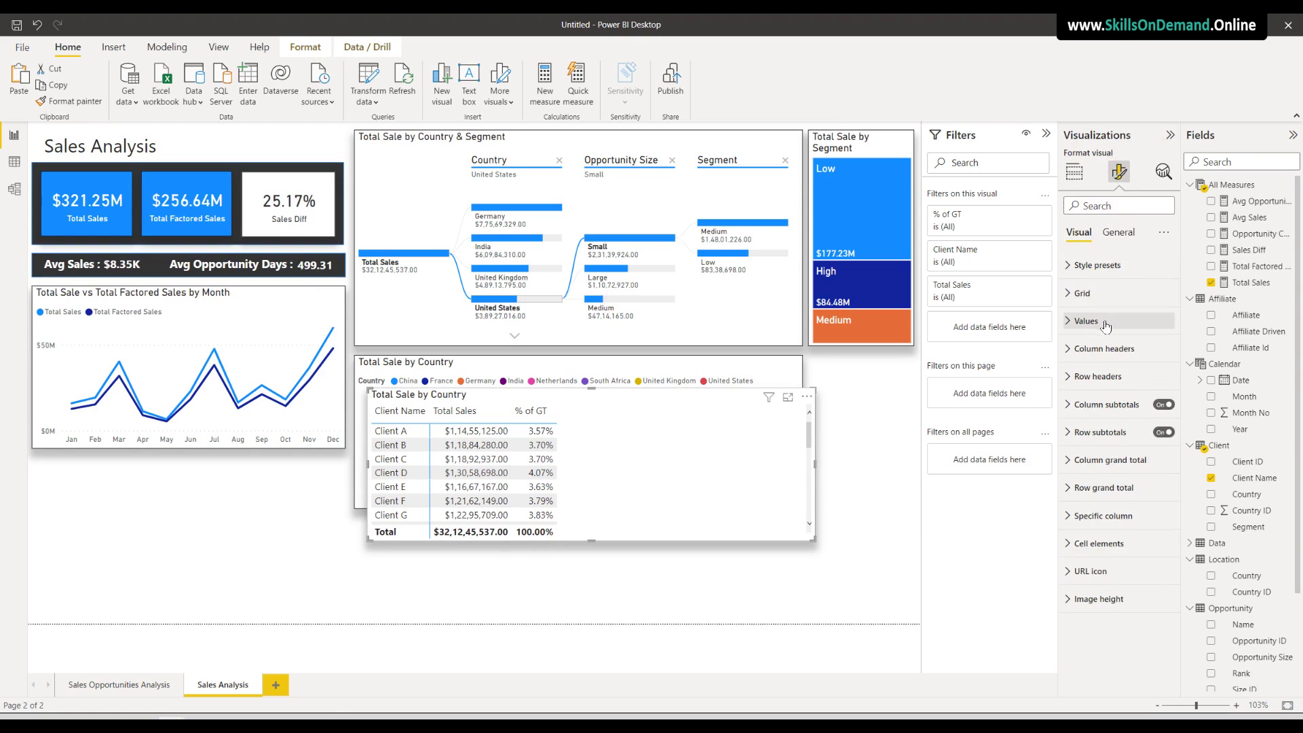
left_click(1118, 232)
left_click(1095, 294)
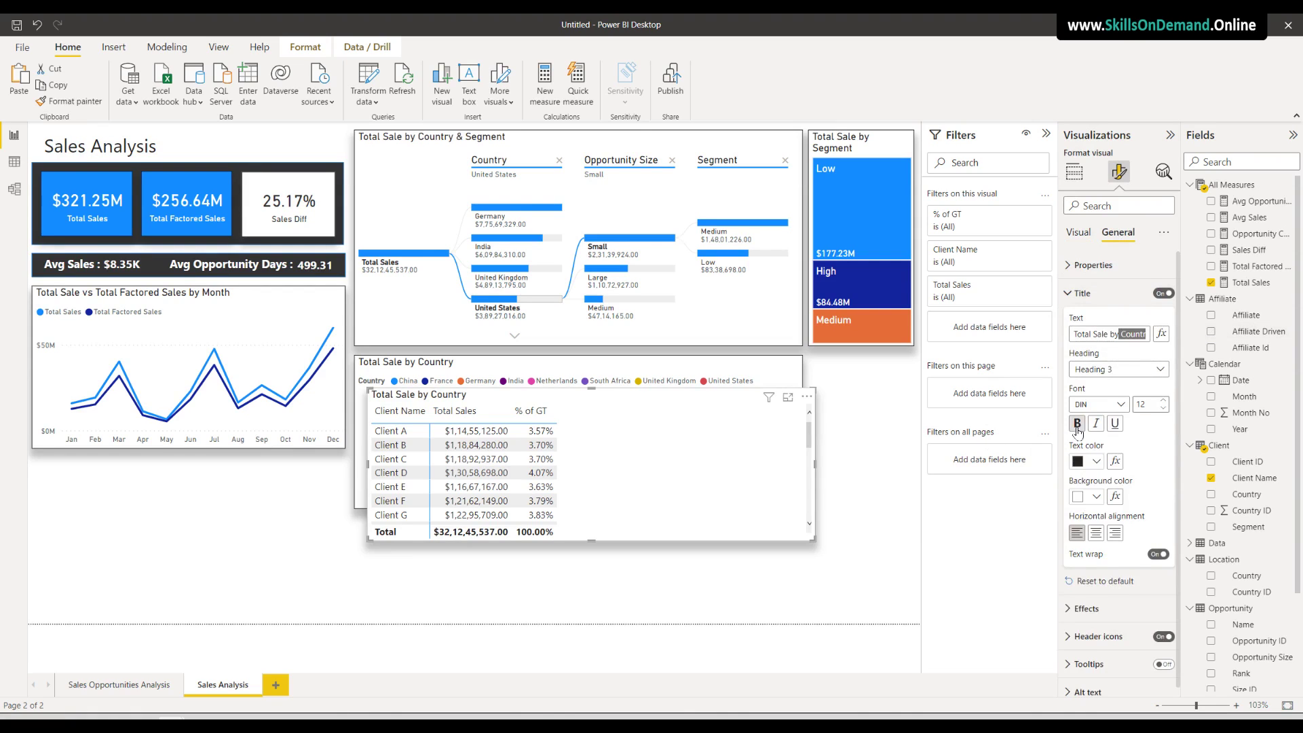
key("BackSpace")
key("BackSpace")
key("BackSpace")
key("BackSpace")
key("BackSpace")
key("BackSpace")
type("Li")
Set the matrix value text font to DIN
left_click(1079, 233)
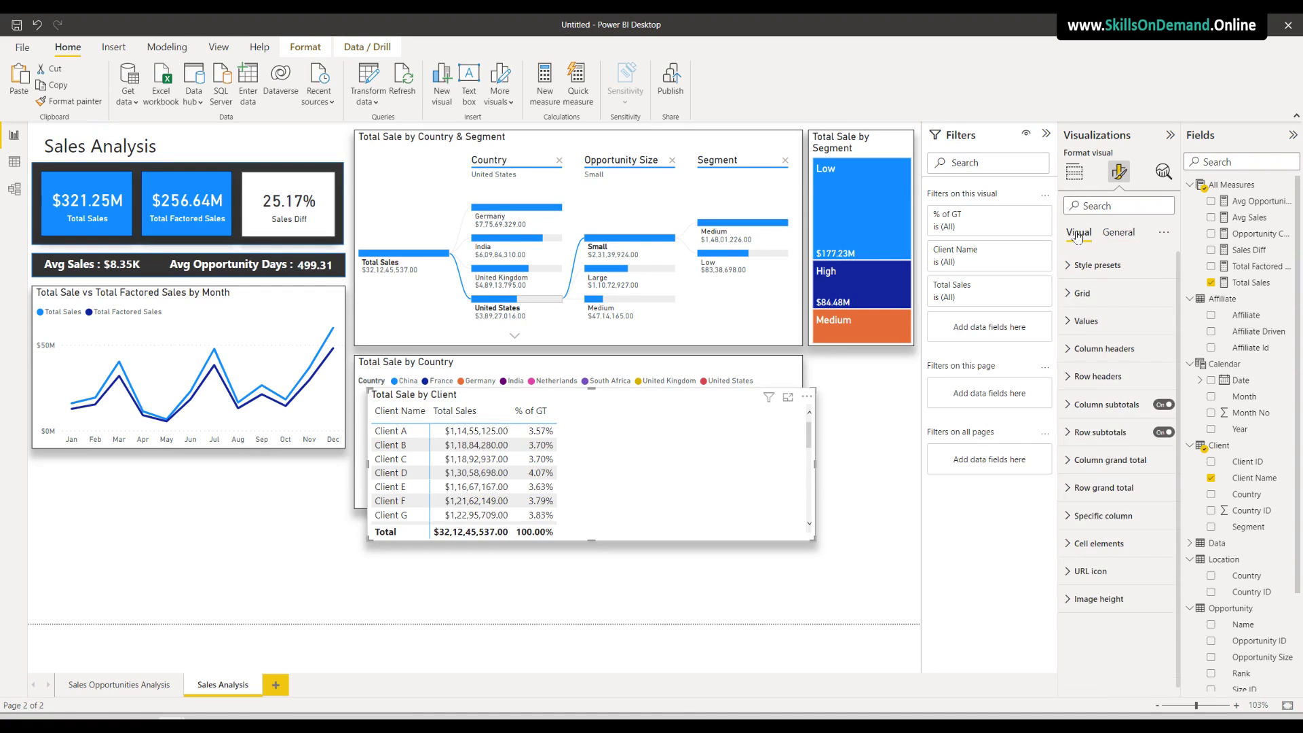
left_click(1084, 295)
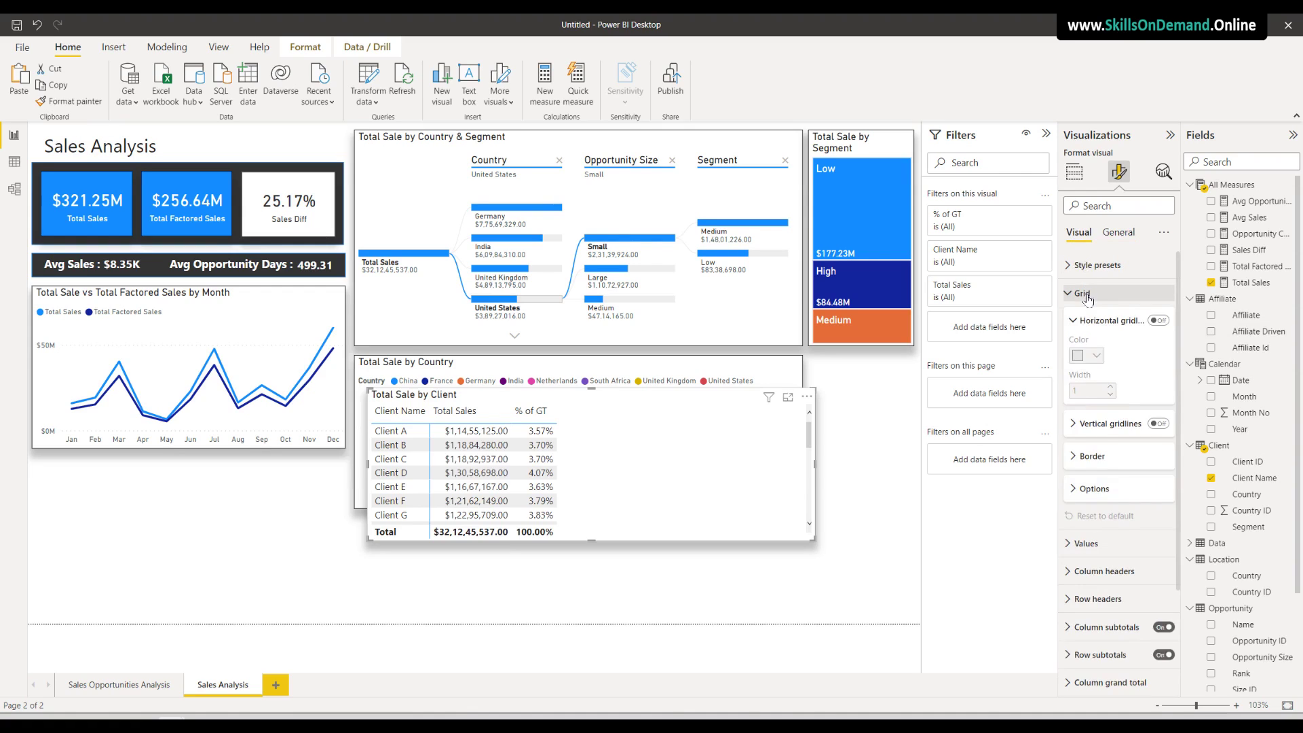
left_click(1096, 268)
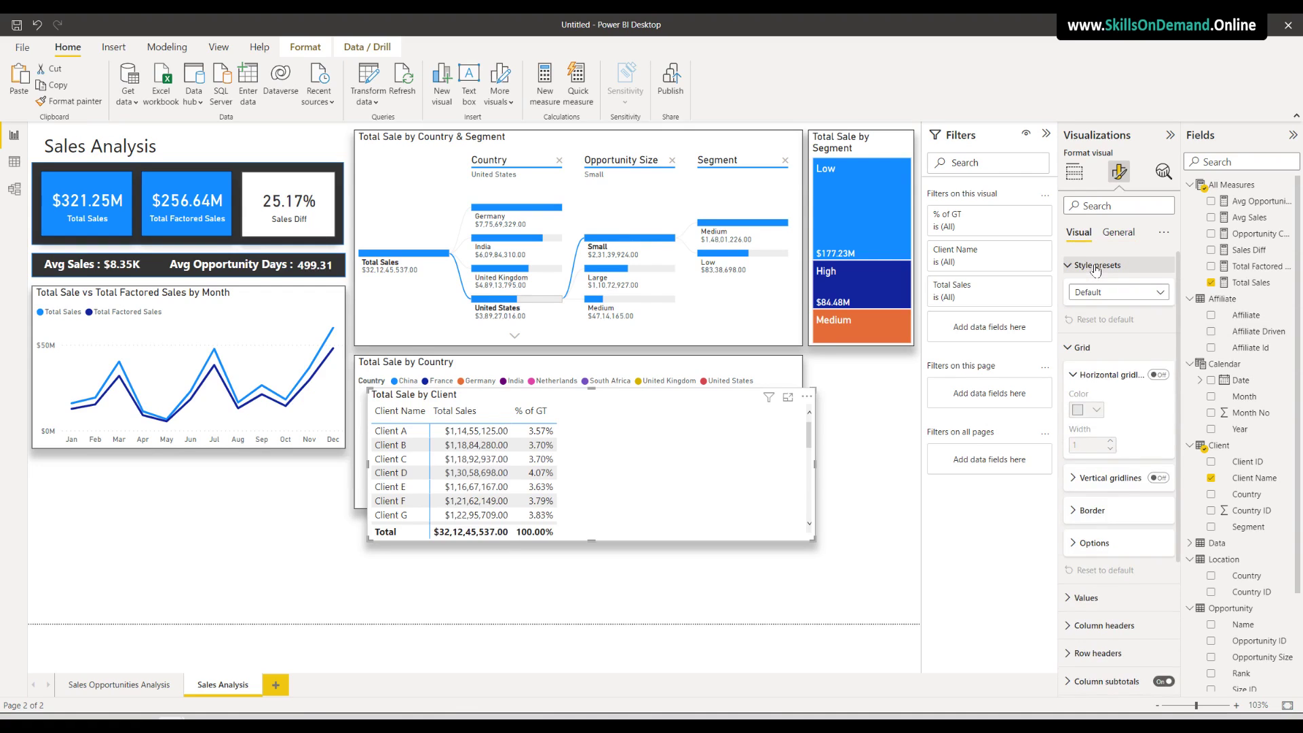
scroll(1098, 533, "down", 1)
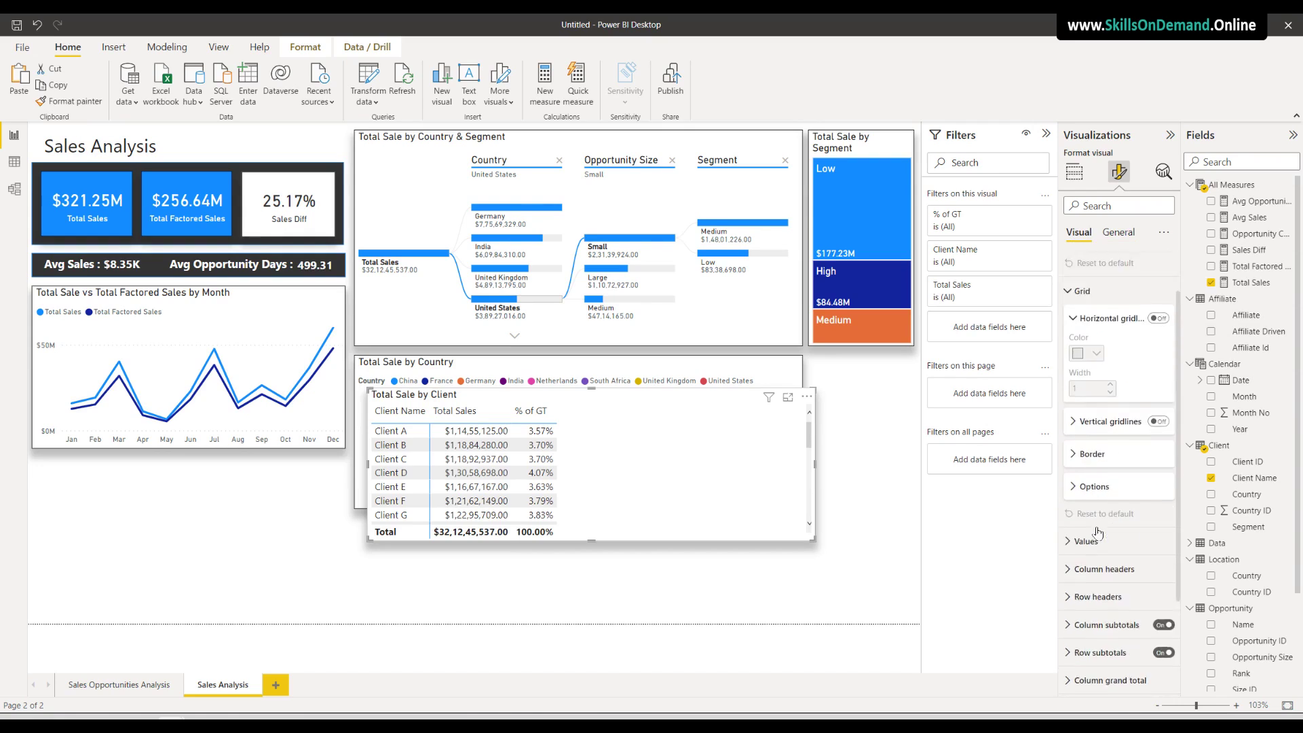
scroll(1099, 533, "down", 2)
left_click(1087, 405)
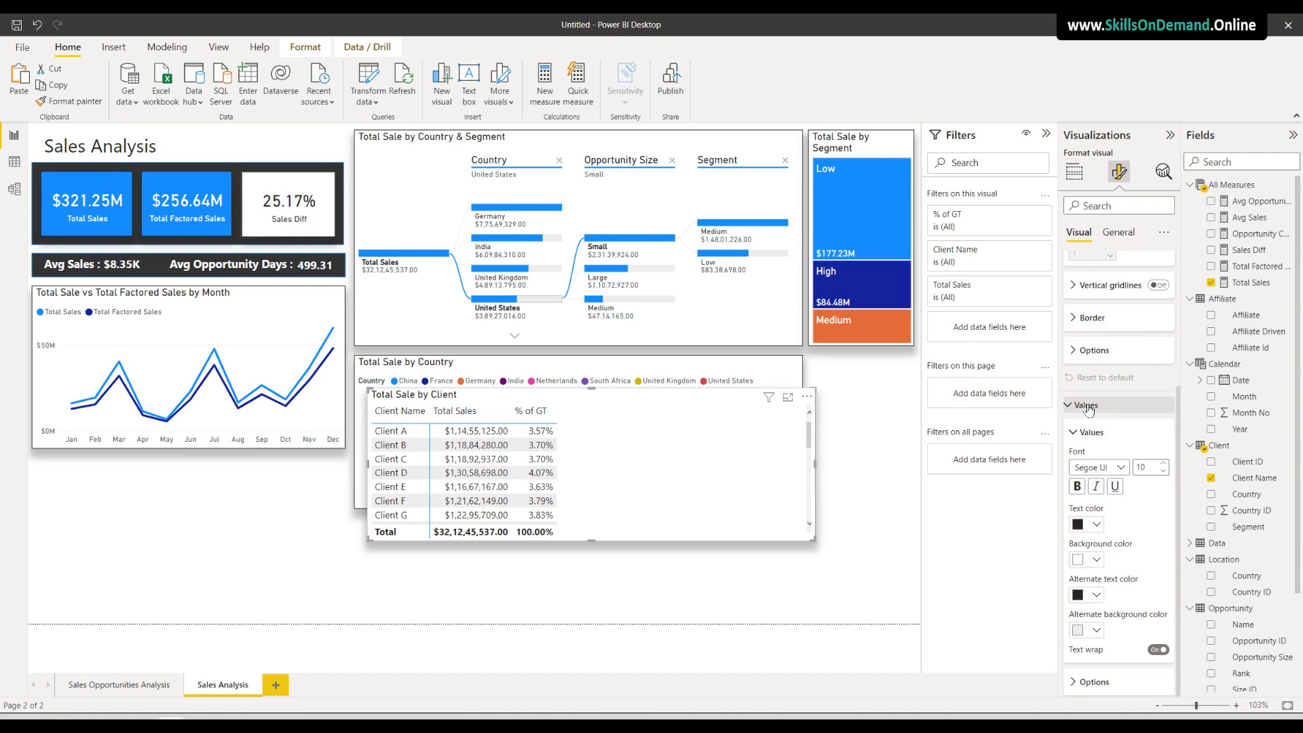
left_click(1119, 469)
left_click(1118, 517)
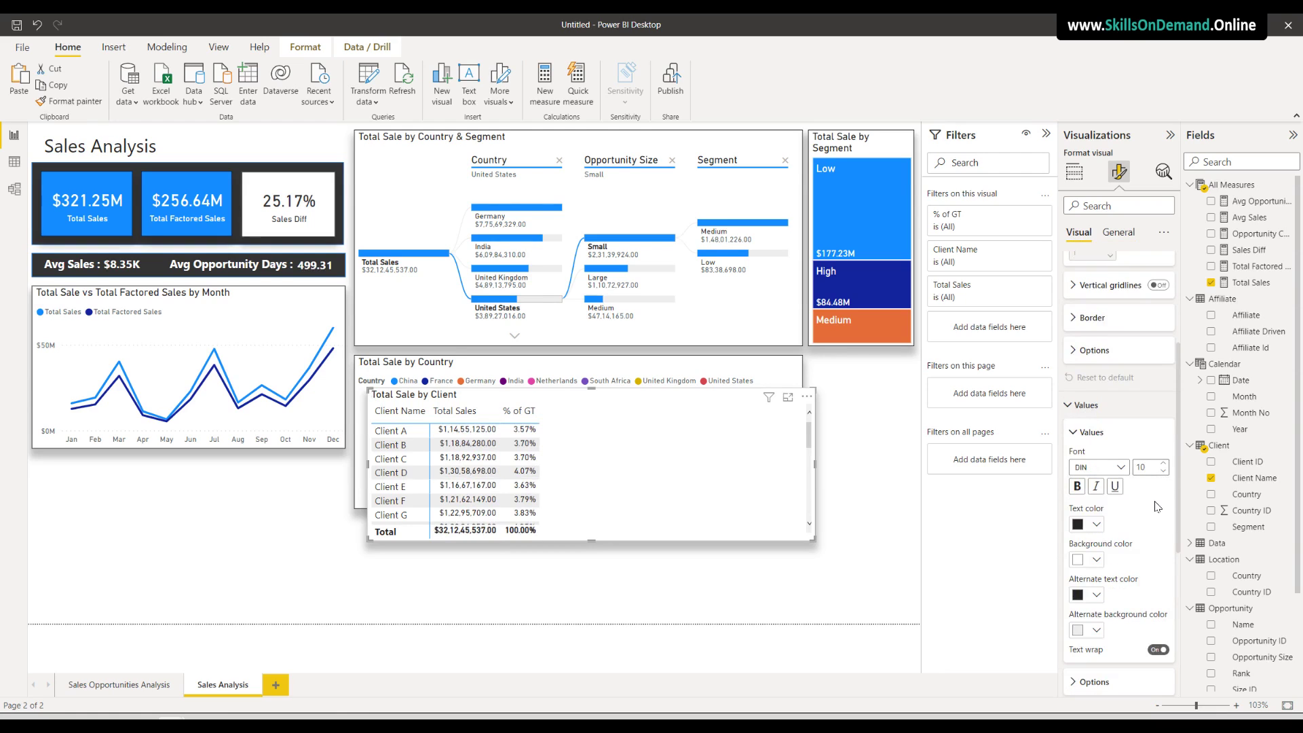
scroll(1138, 545, "down", 3)
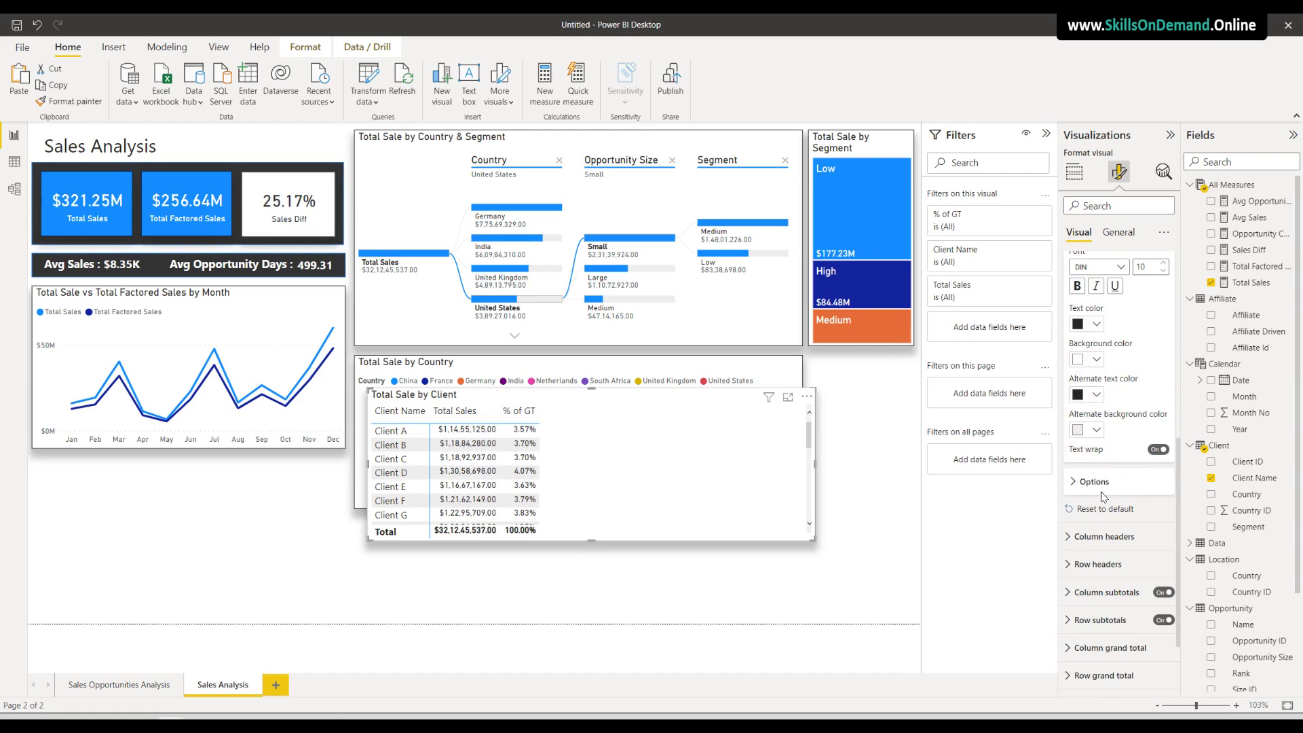
Set the column header and row header fonts to DIN
left_click(1105, 537)
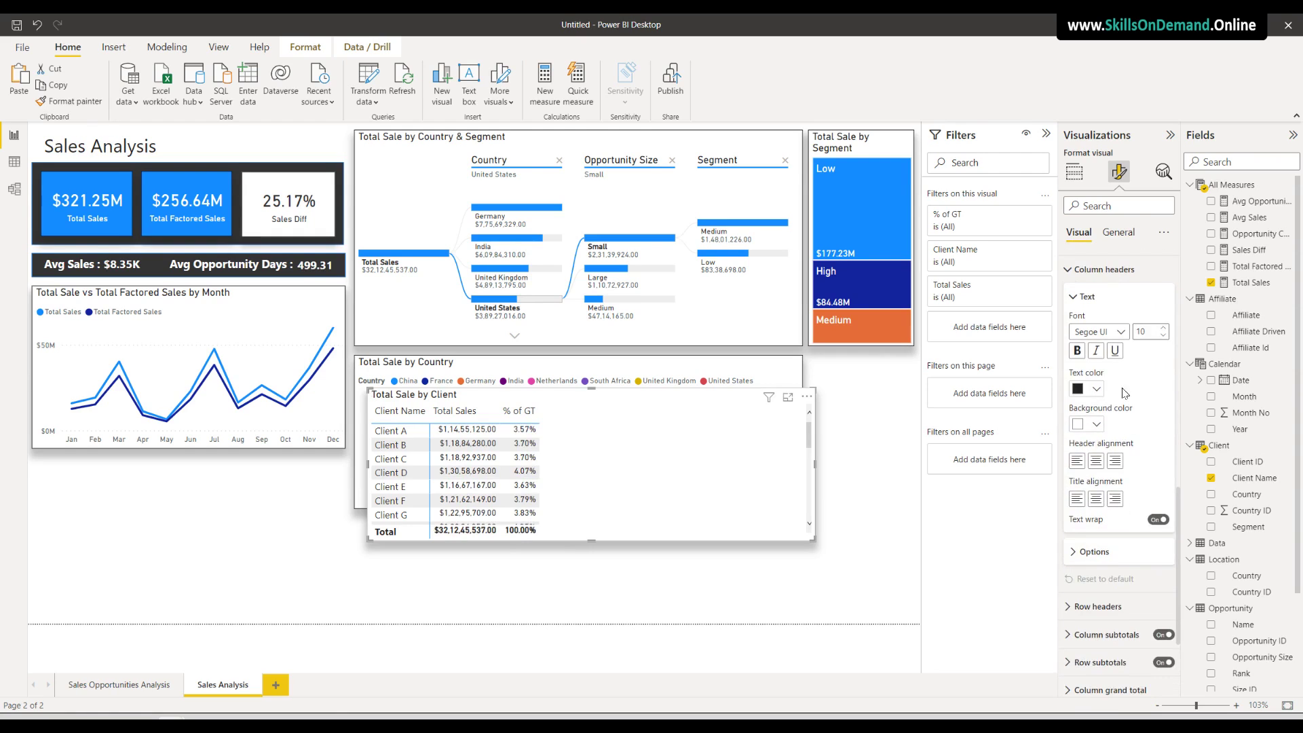
left_click(1118, 332)
left_click(1113, 380)
left_click(1098, 607)
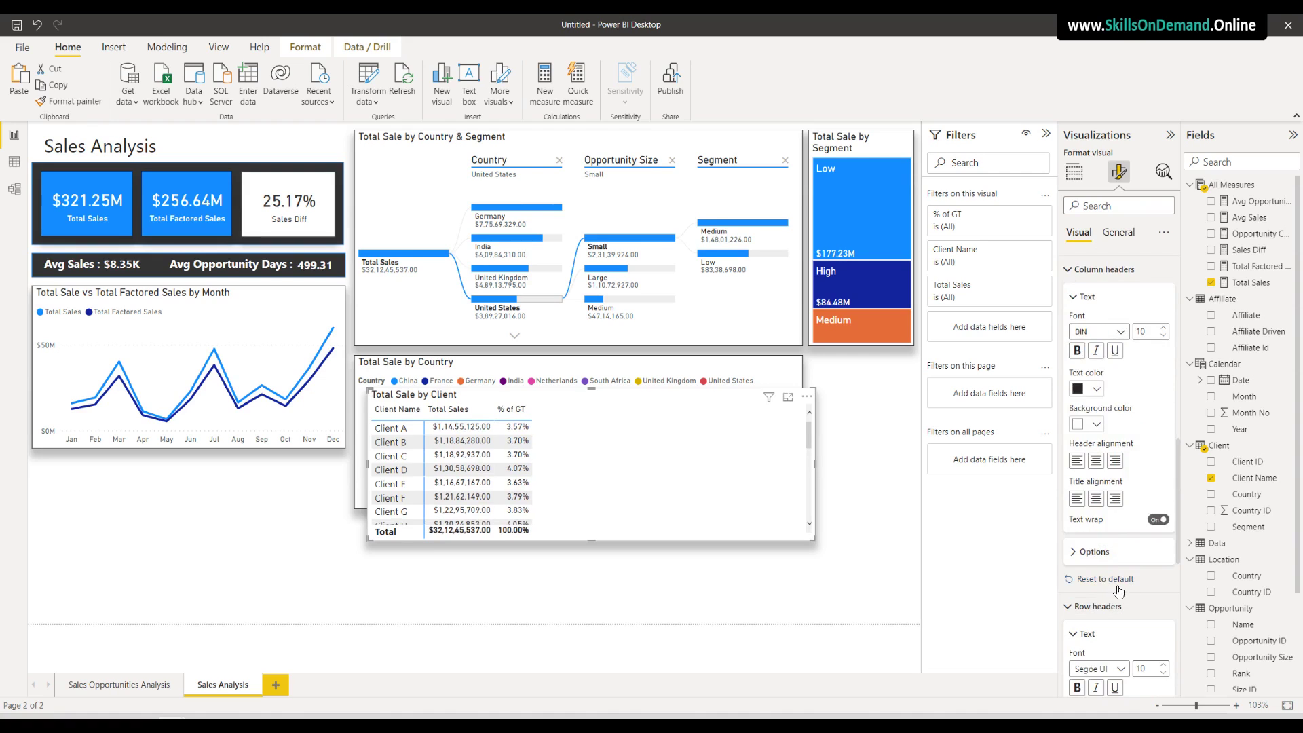
left_click(1117, 469)
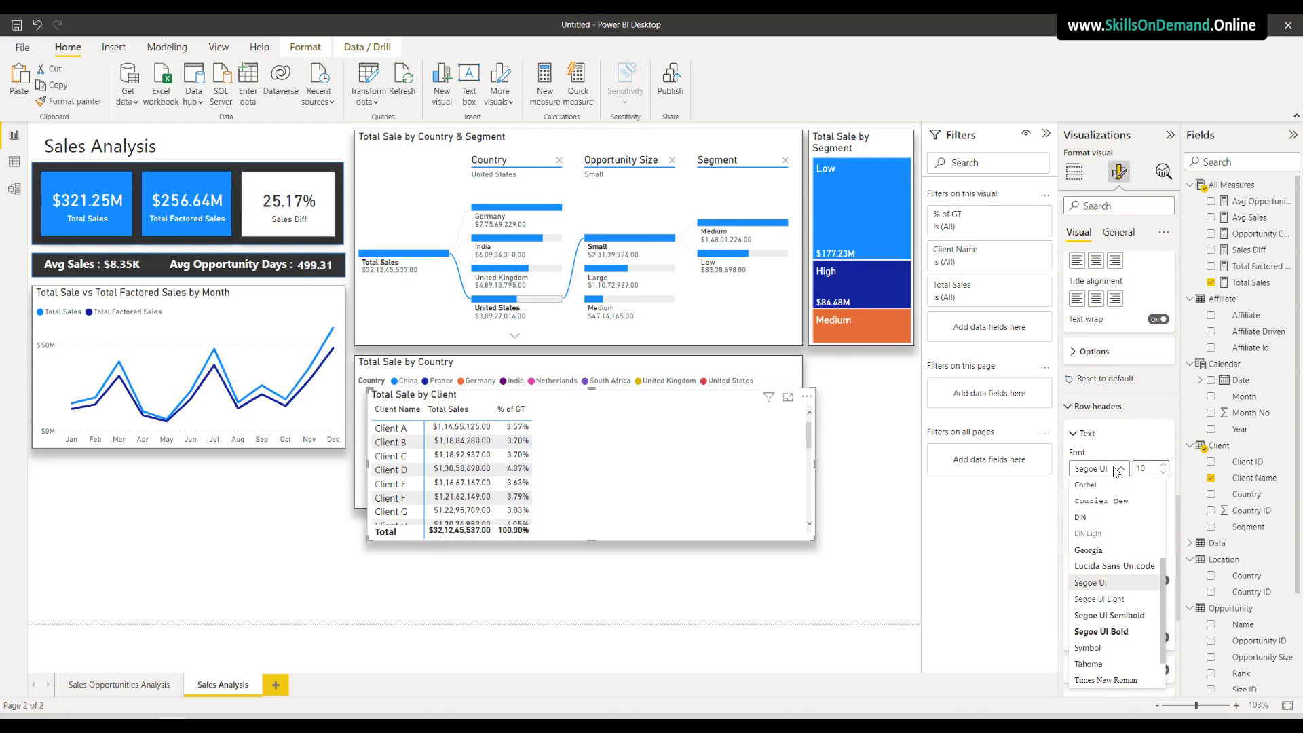
left_click(1093, 519)
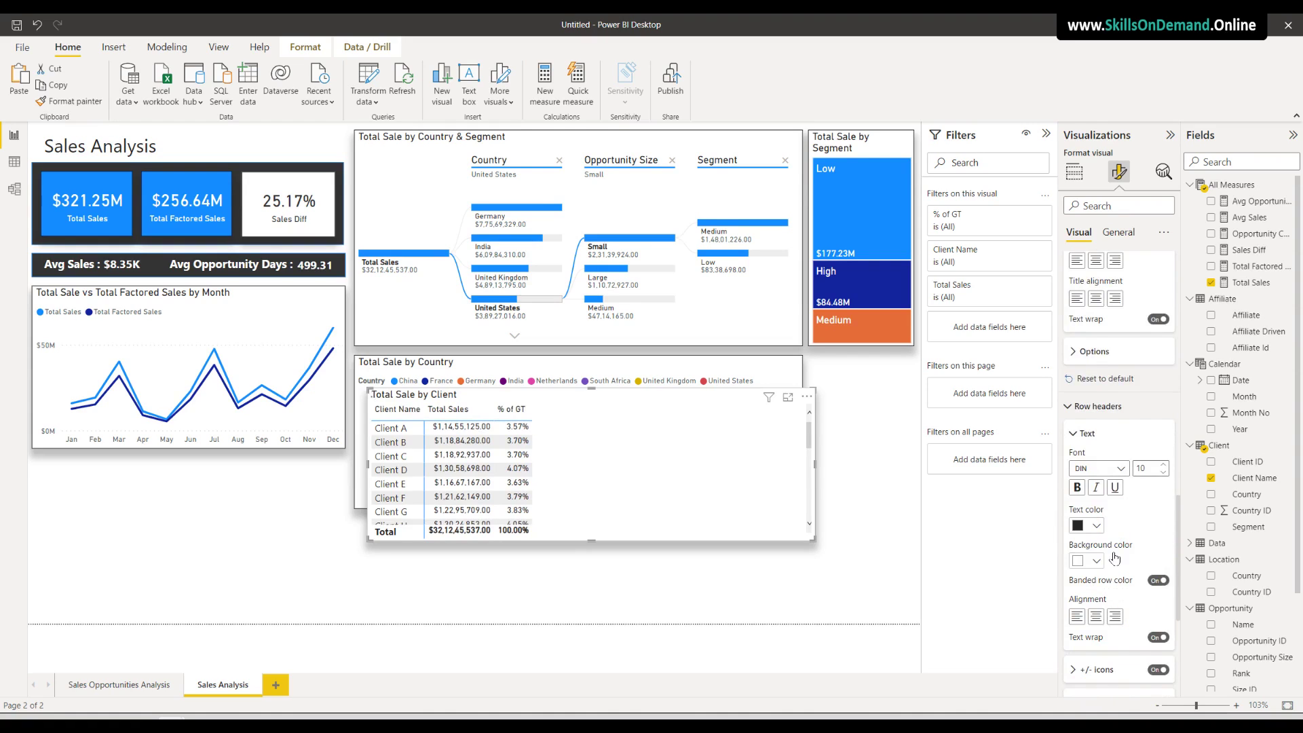
Expand the column subtotal and row subtotal formatting settings
scroll(1140, 570, "down", 4)
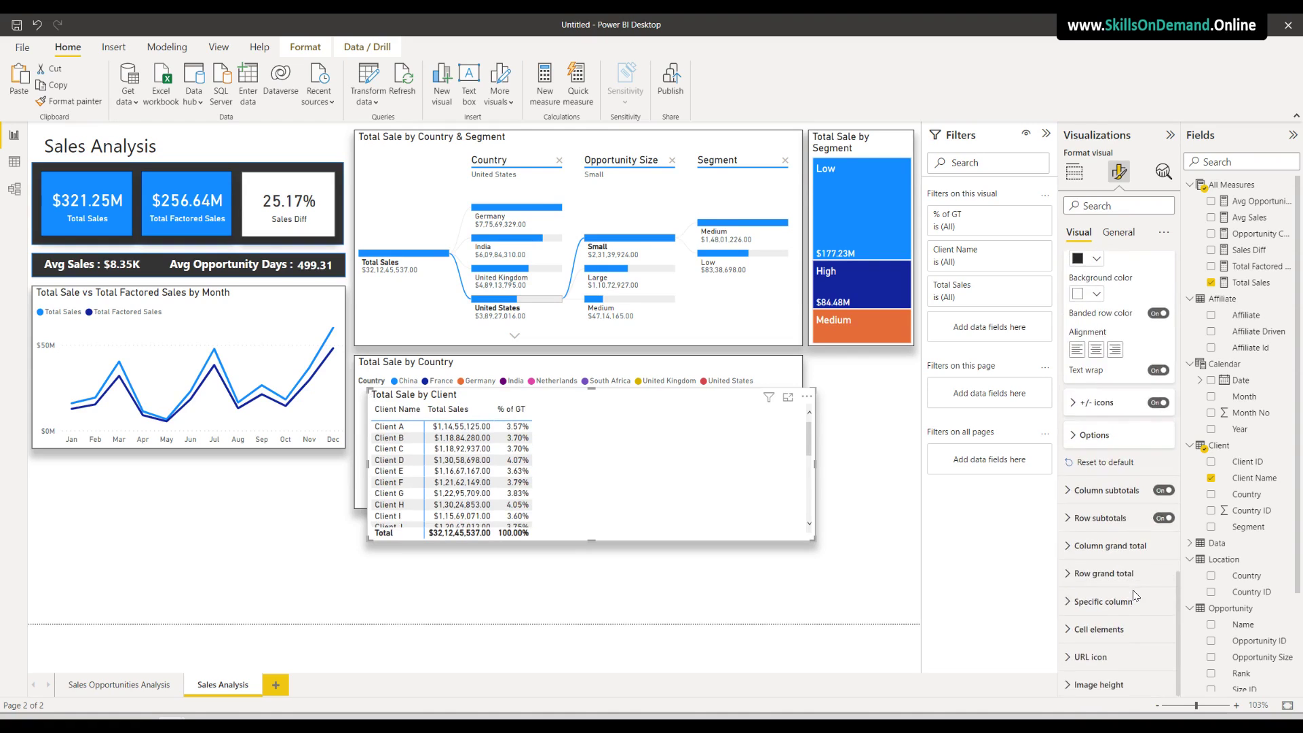
left_click(1110, 492)
scroll(1106, 499, "down", 3)
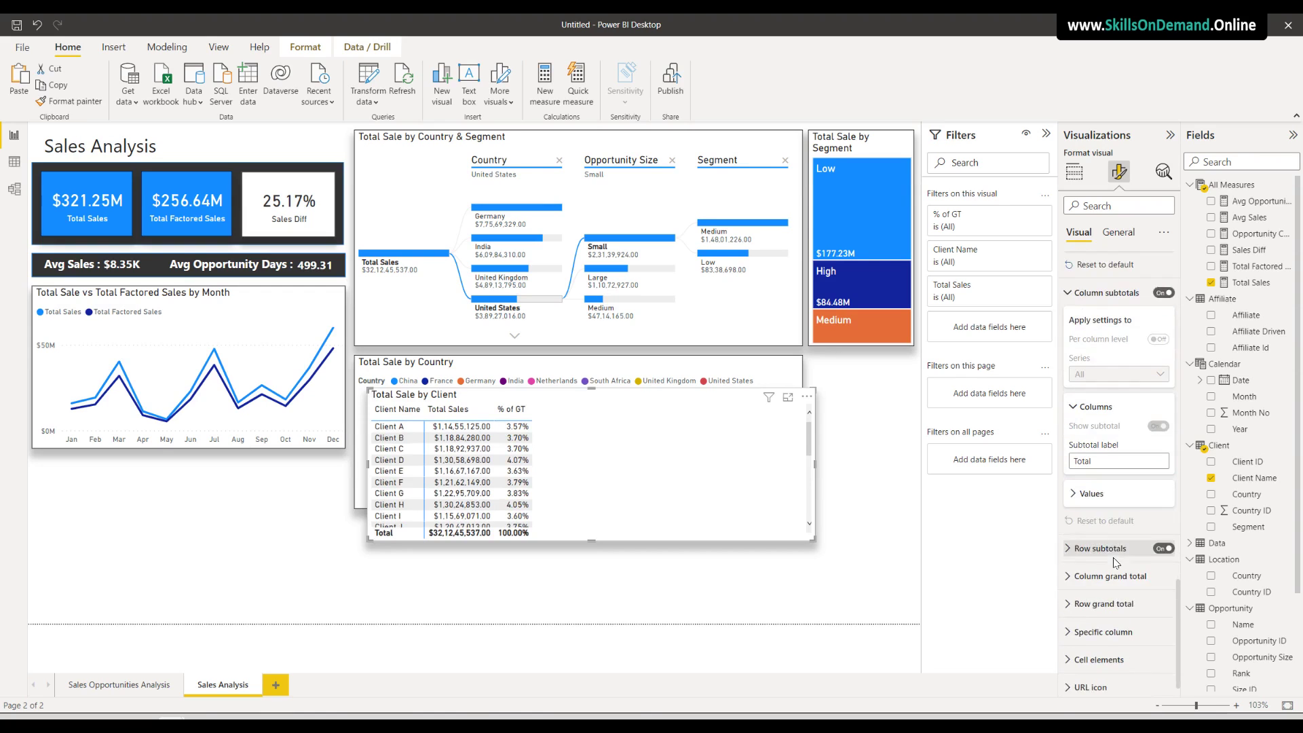
left_click(1105, 501)
scroll(1112, 536, "down", 3)
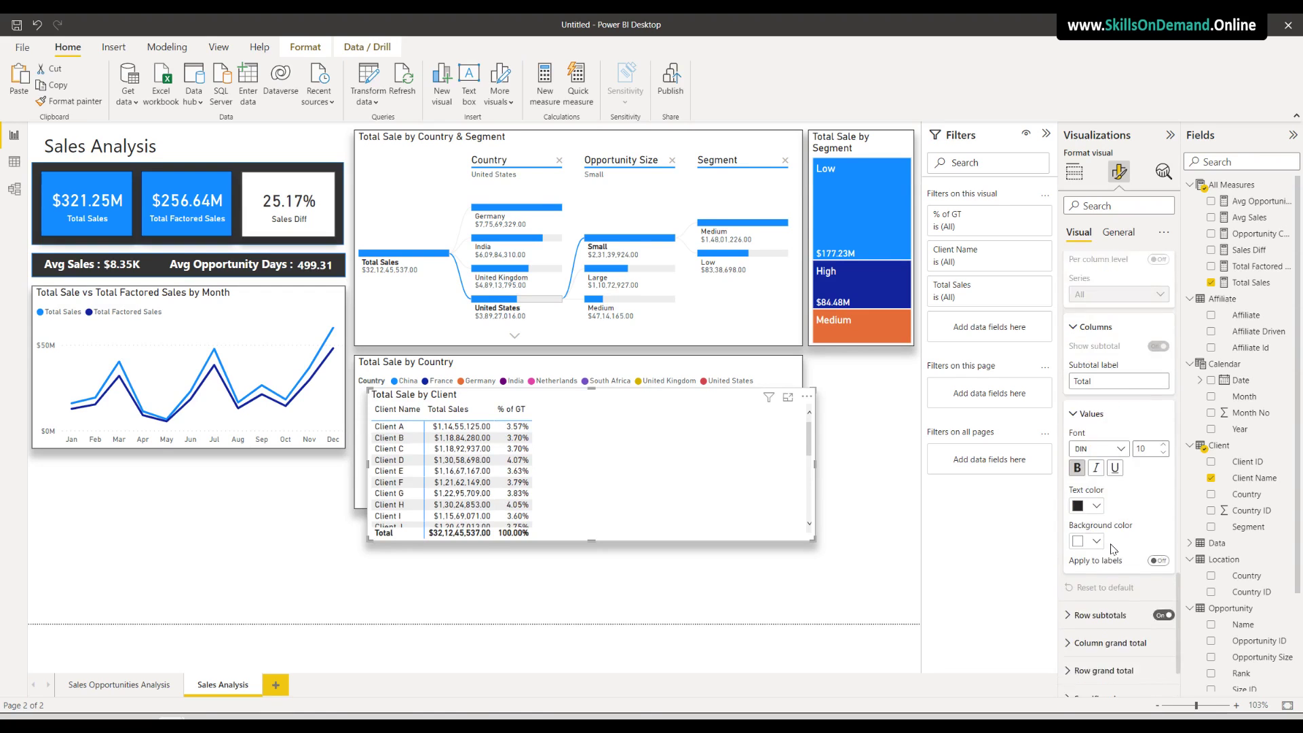
left_click(1106, 517)
scroll(1111, 543, "down", 4)
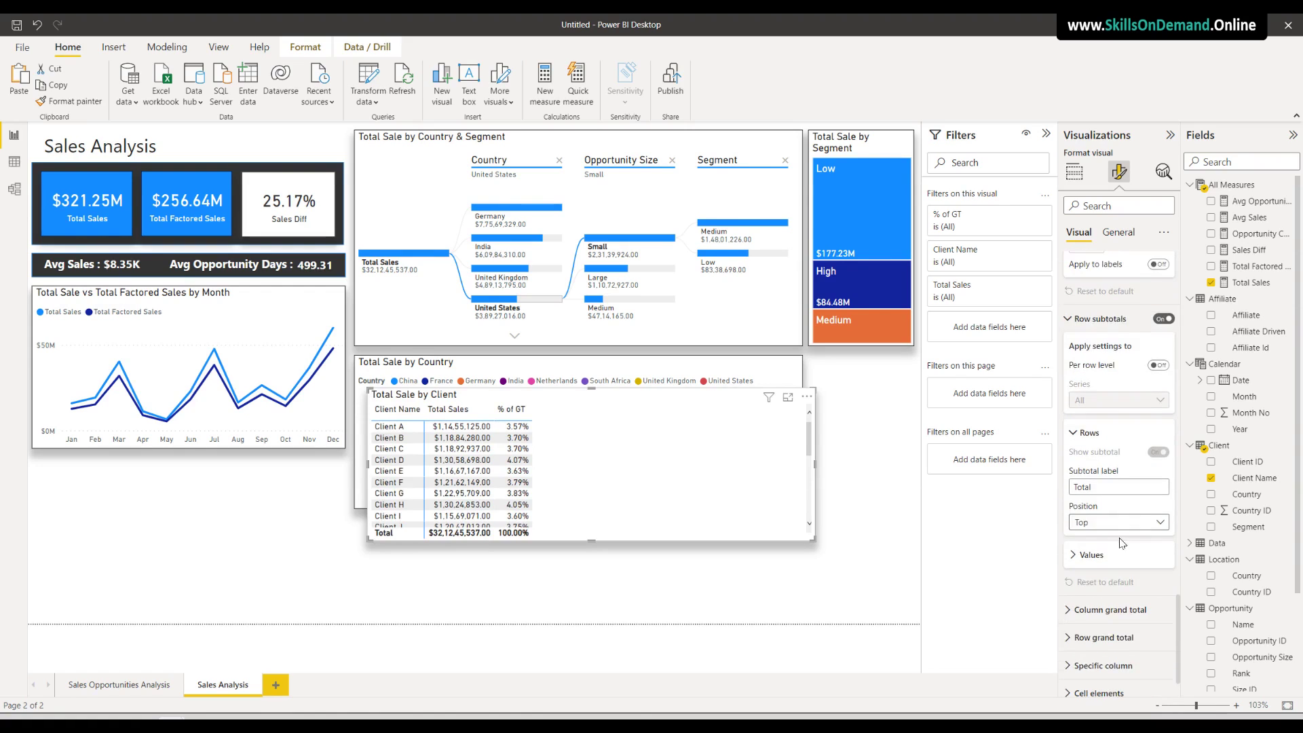
left_click(1086, 490)
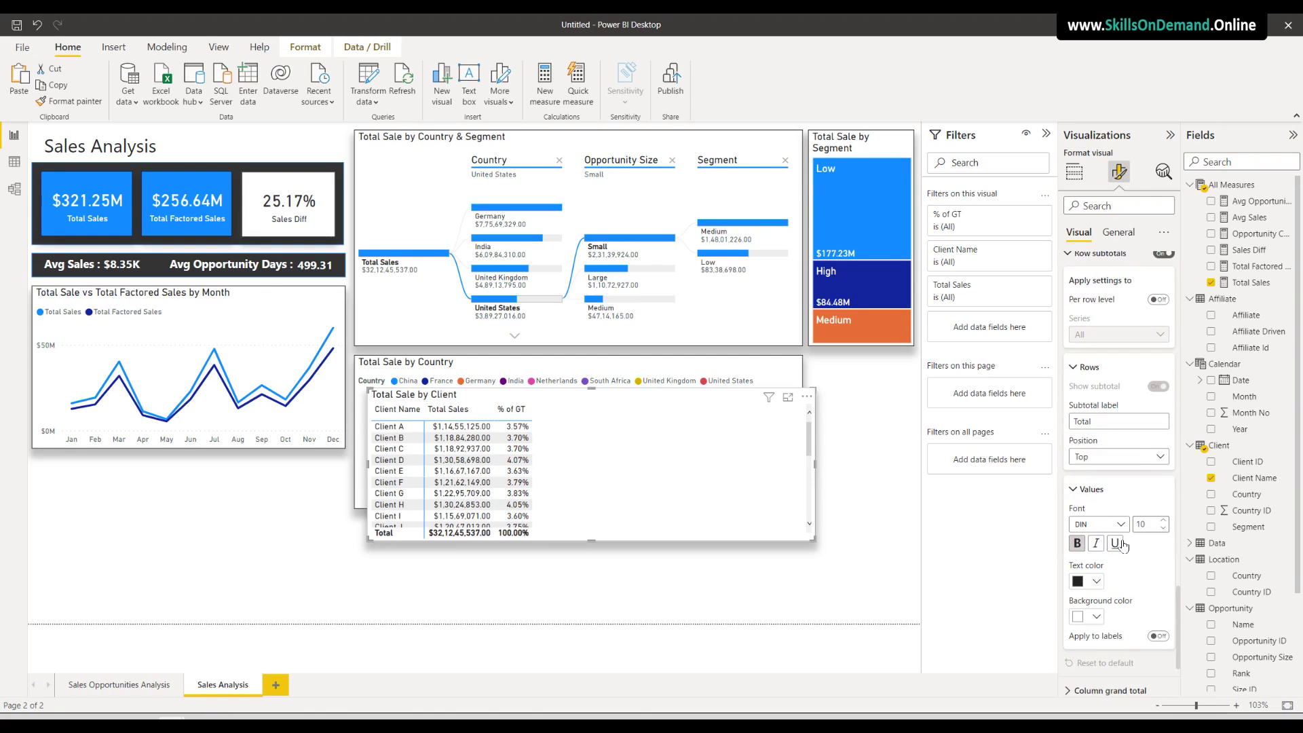
scroll(1119, 567, "down", 3)
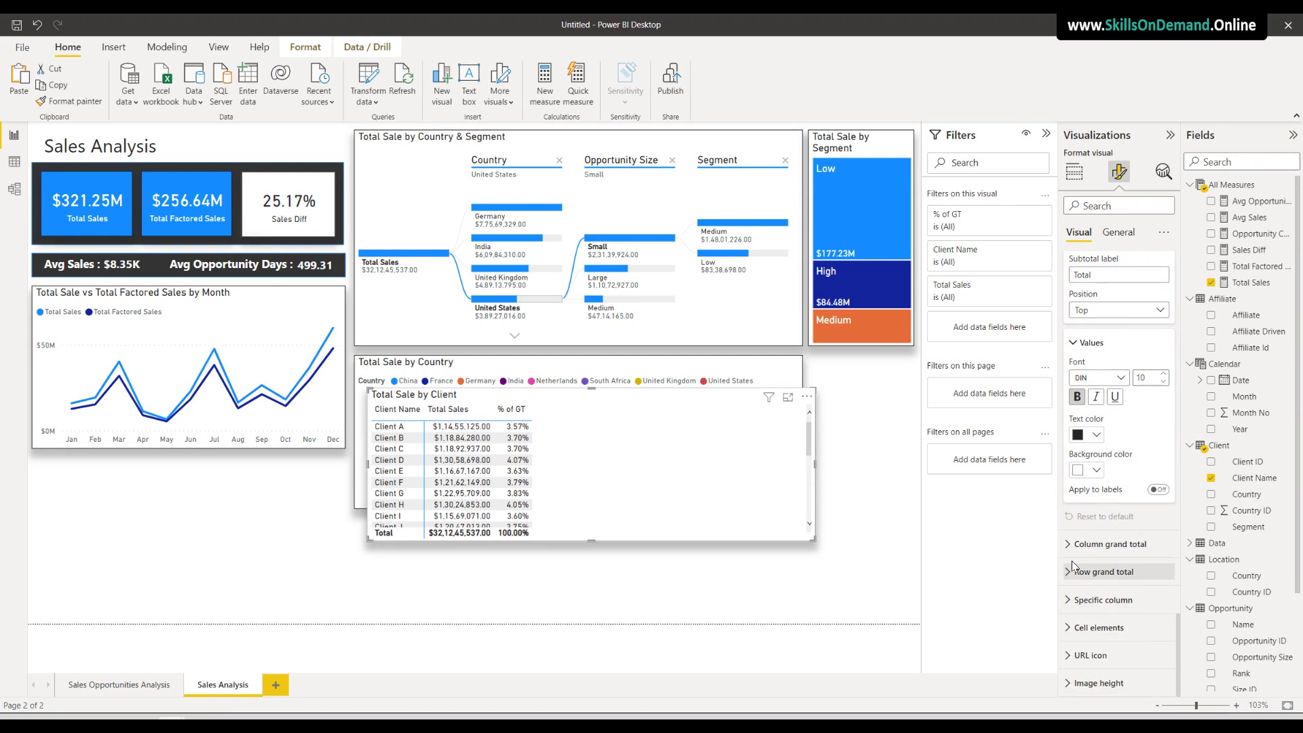
Expand the grand total settings, then narrow the client table and make it taller
left_click(1107, 545)
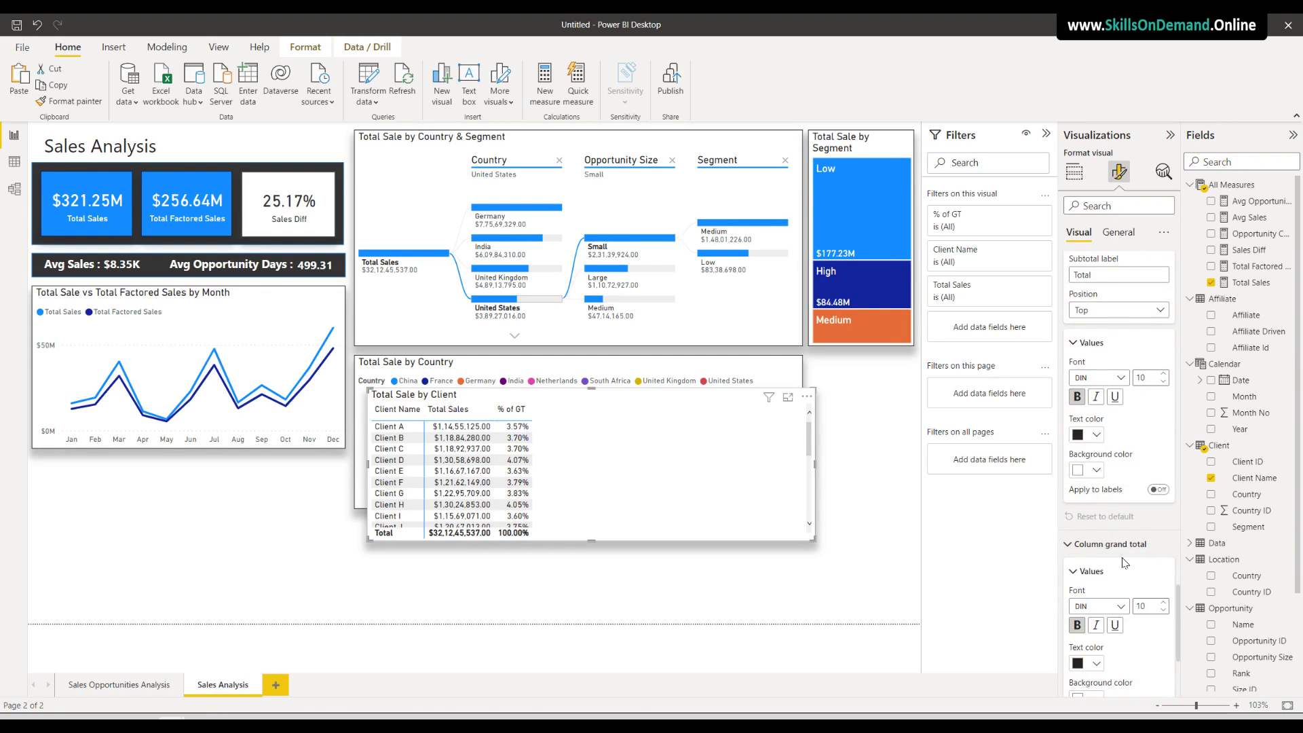
scroll(1106, 611, "down", 4)
left_click(1106, 572)
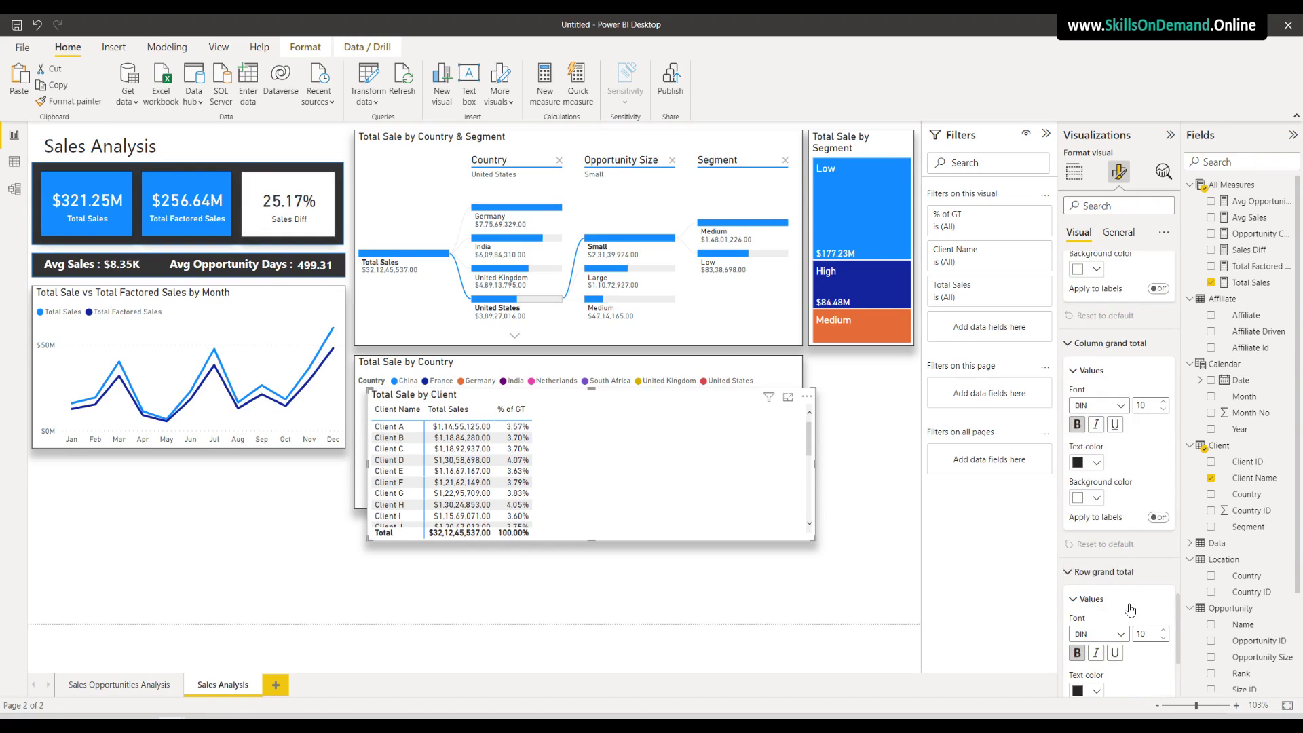
scroll(1122, 602, "down", 4)
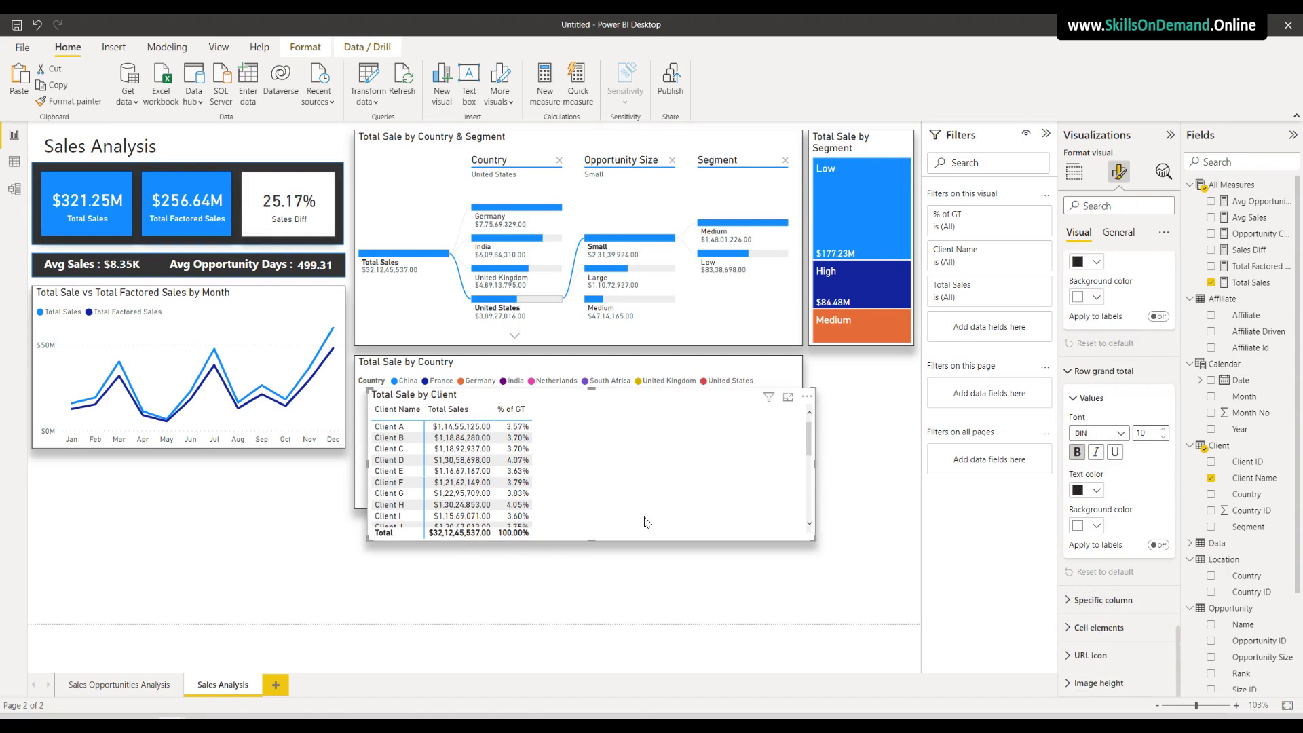
left_click_drag(815, 465, 550, 488)
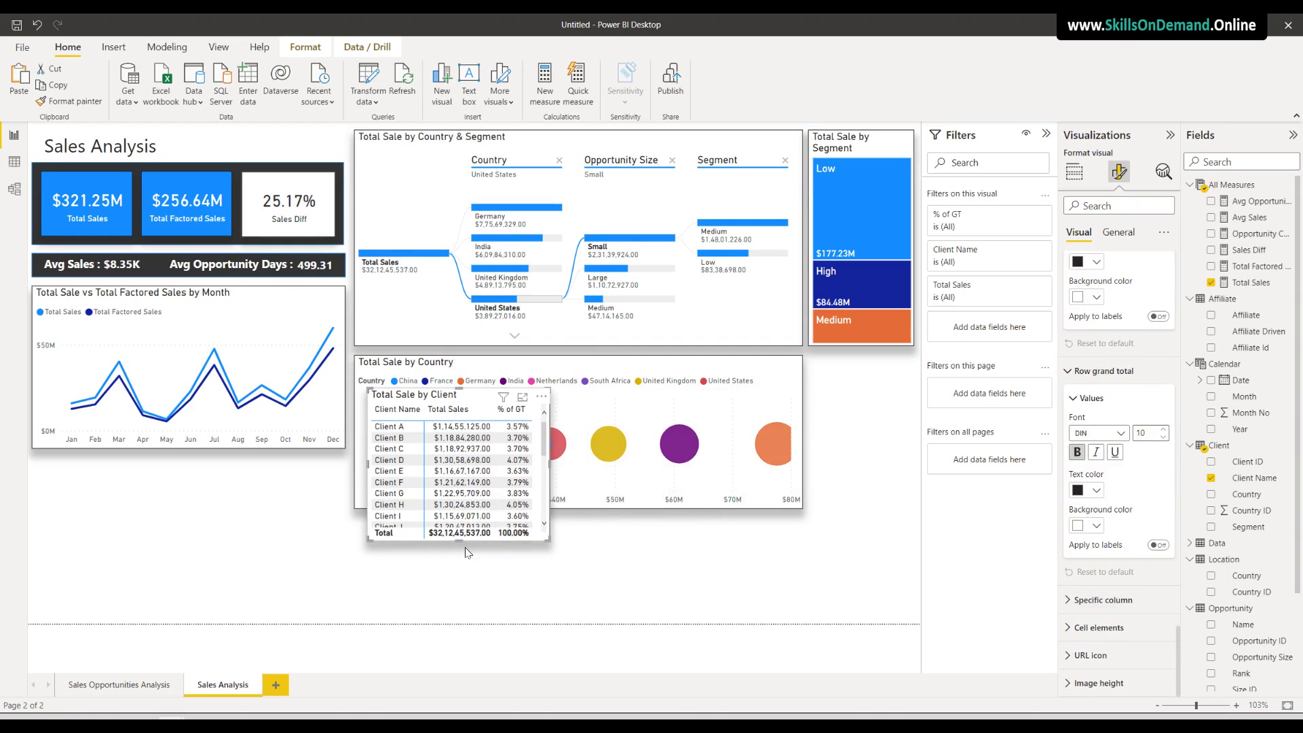
mouse_move(459, 542)
left_mouse_down()
mouse_move(459, 577)
mouse_move(458, 561)
left_mouse_up()
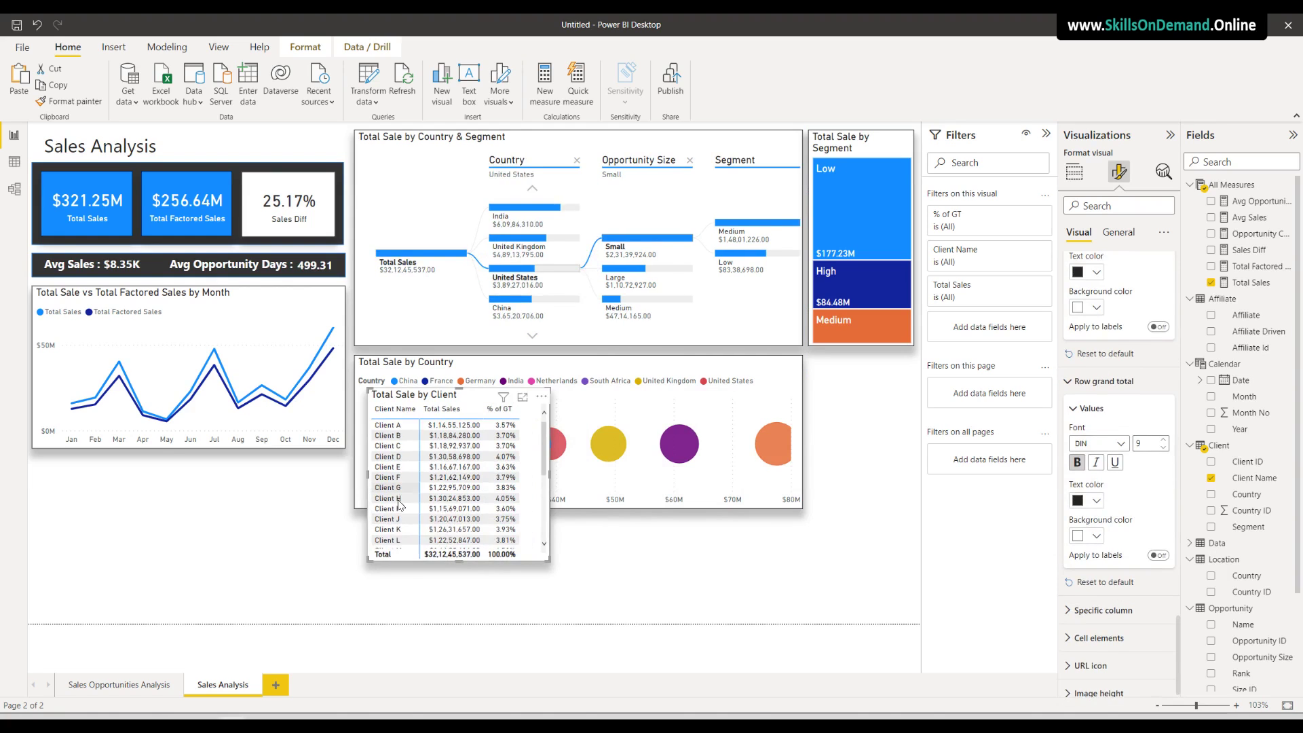
Move the client table below the line chart and trim its top, bottom and right edges
left_click_drag(528, 483, 195, 546)
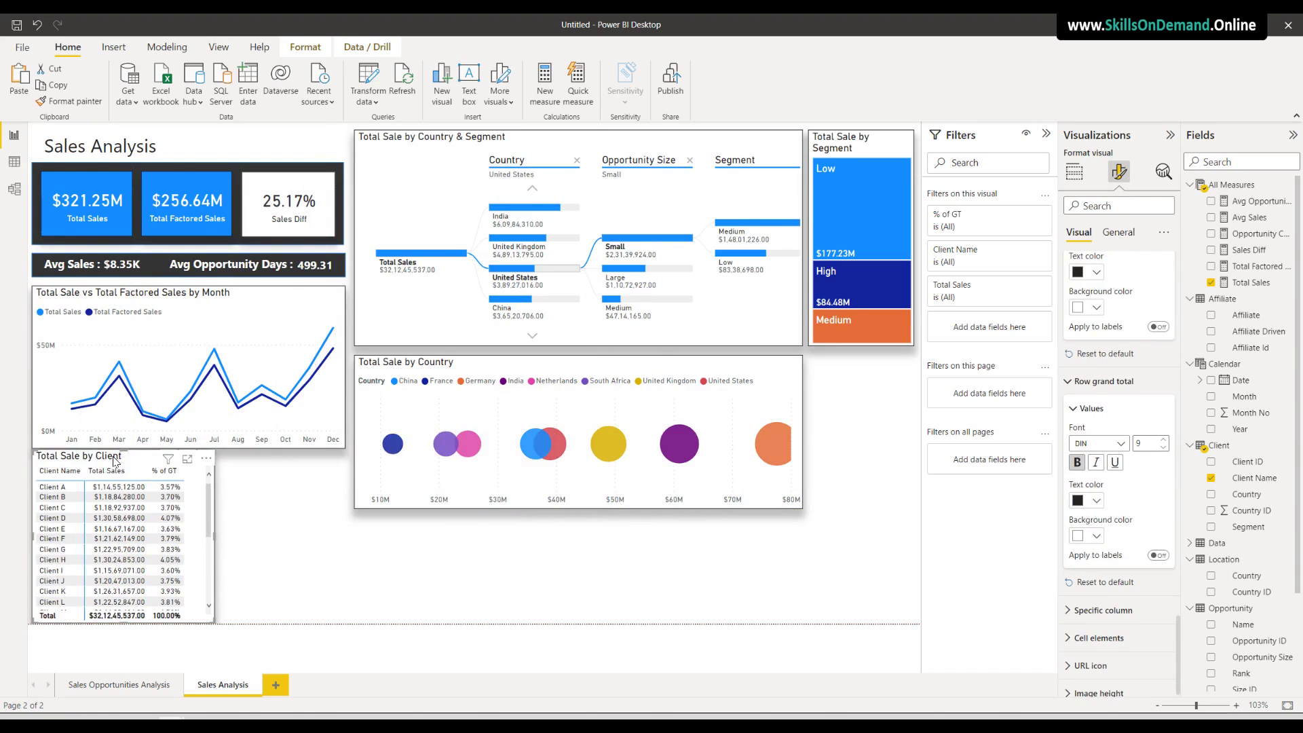
left_click_drag(120, 452, 120, 461)
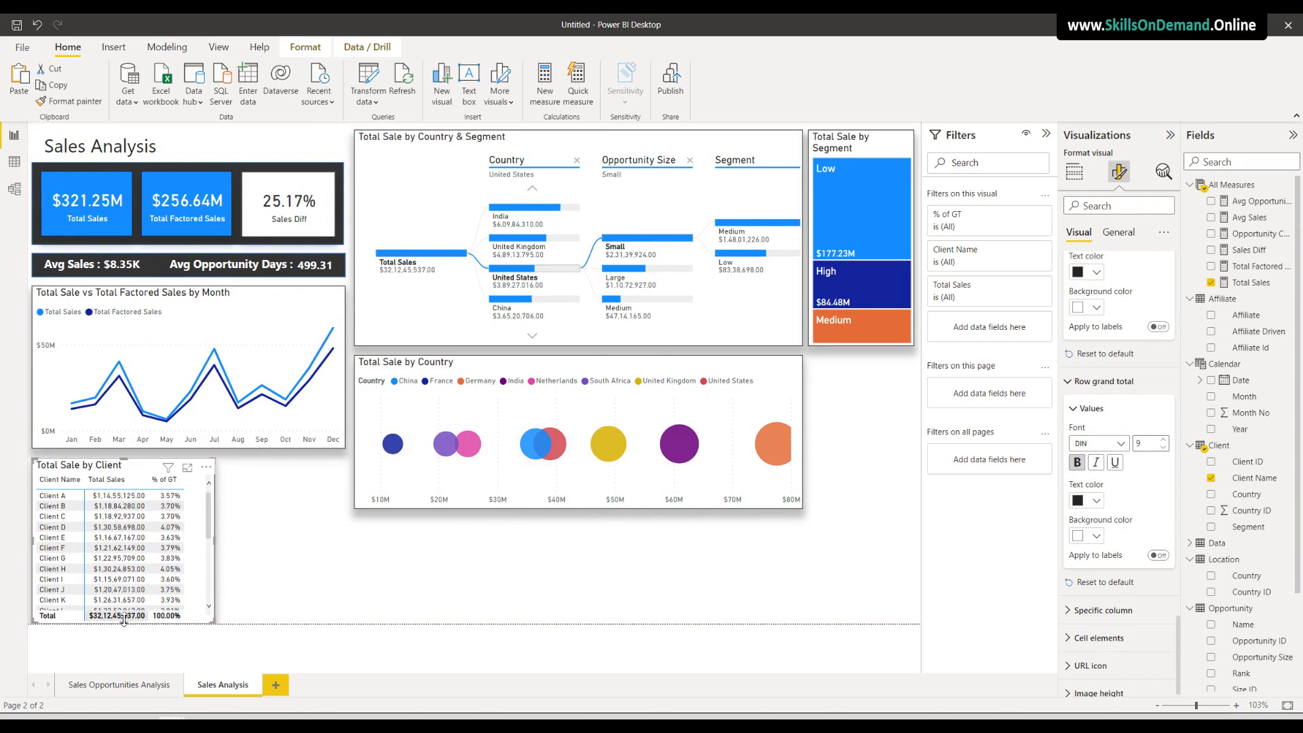
left_click_drag(125, 622, 124, 617)
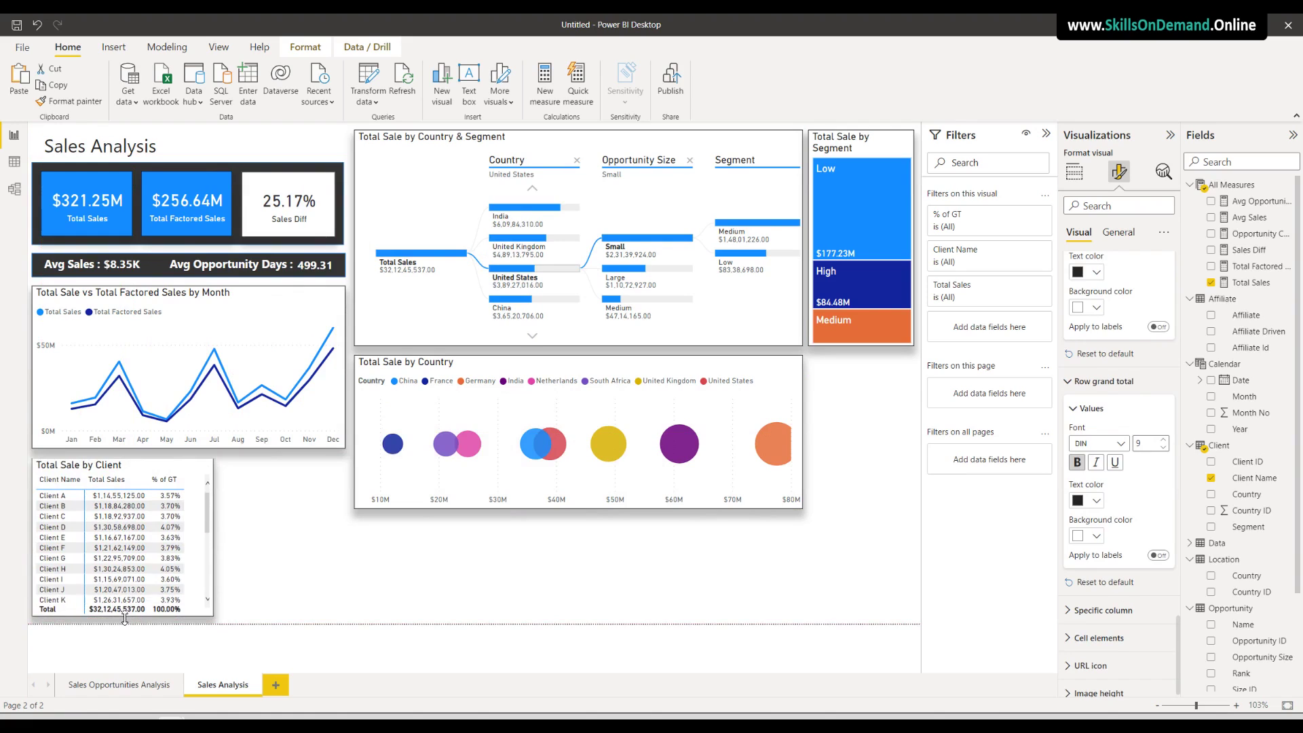
left_click_drag(214, 545, 196, 546)
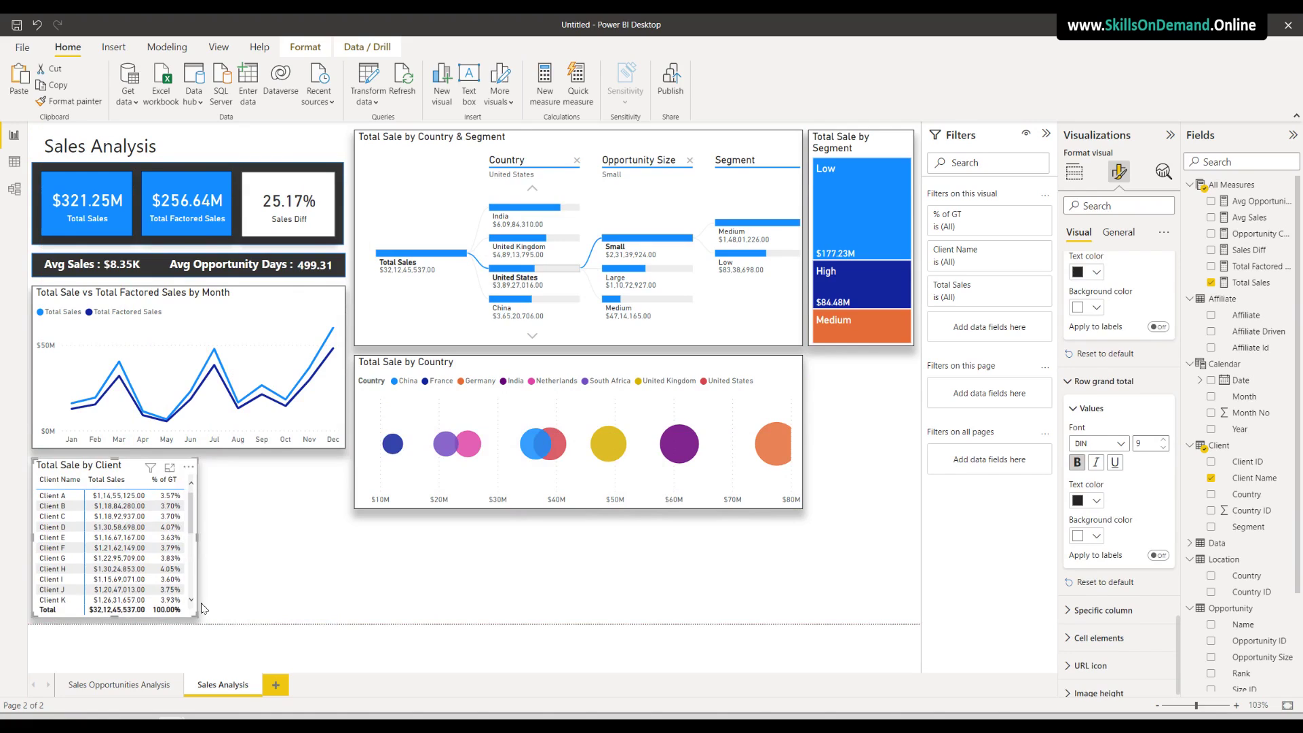
left_click(236, 590)
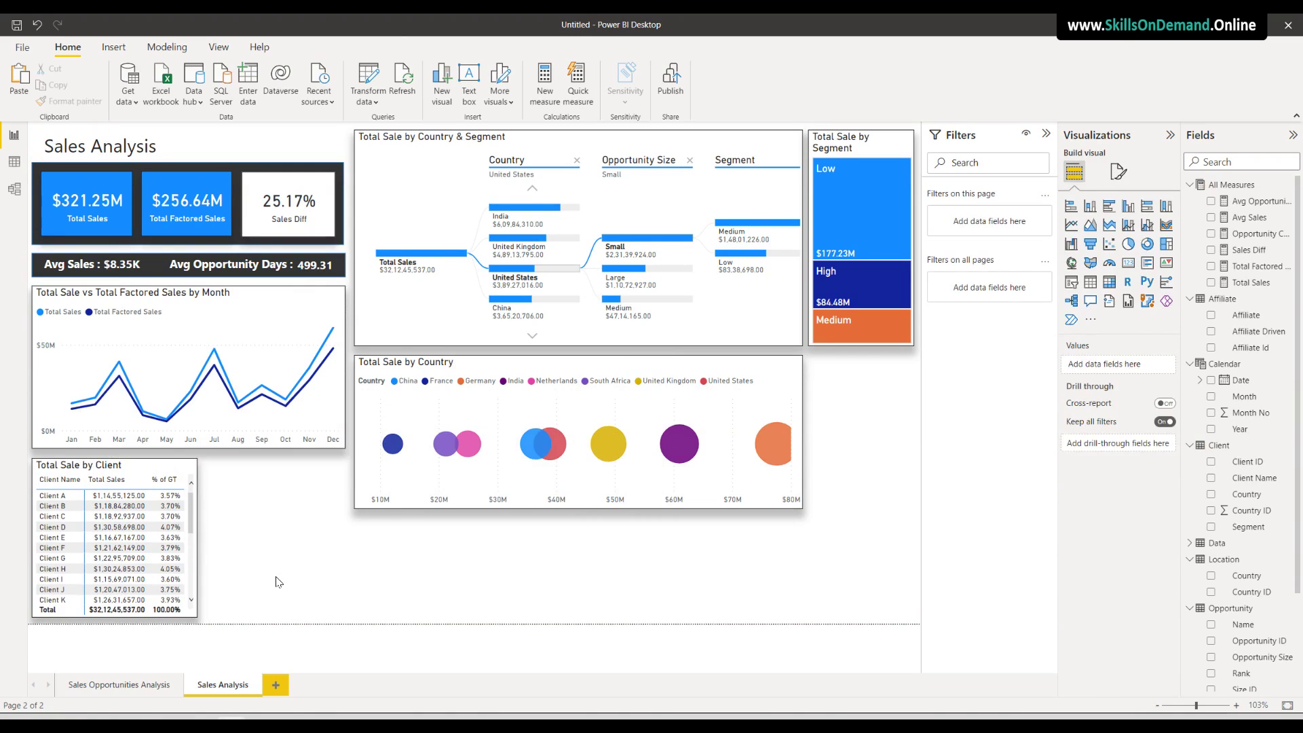
Apply default data bars to the Total Sales column and widen the table slightly
left_click(190, 613)
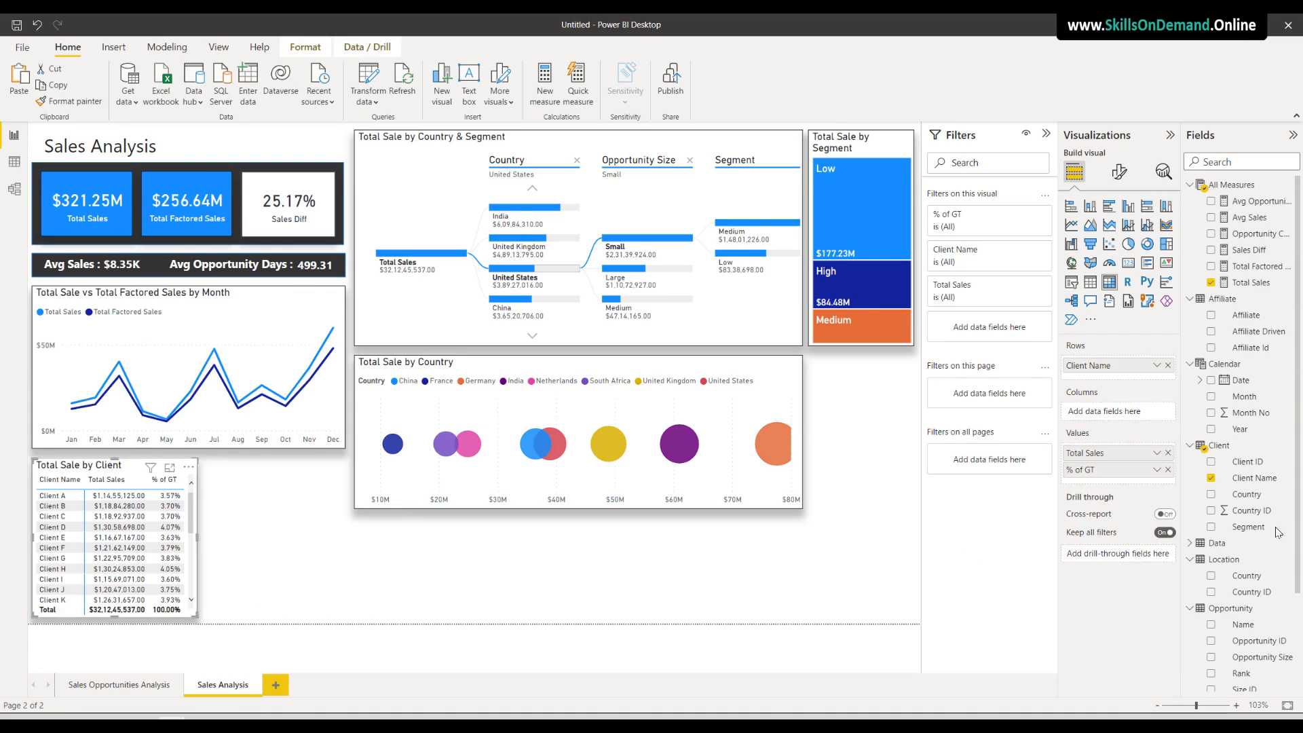
left_click(1157, 453)
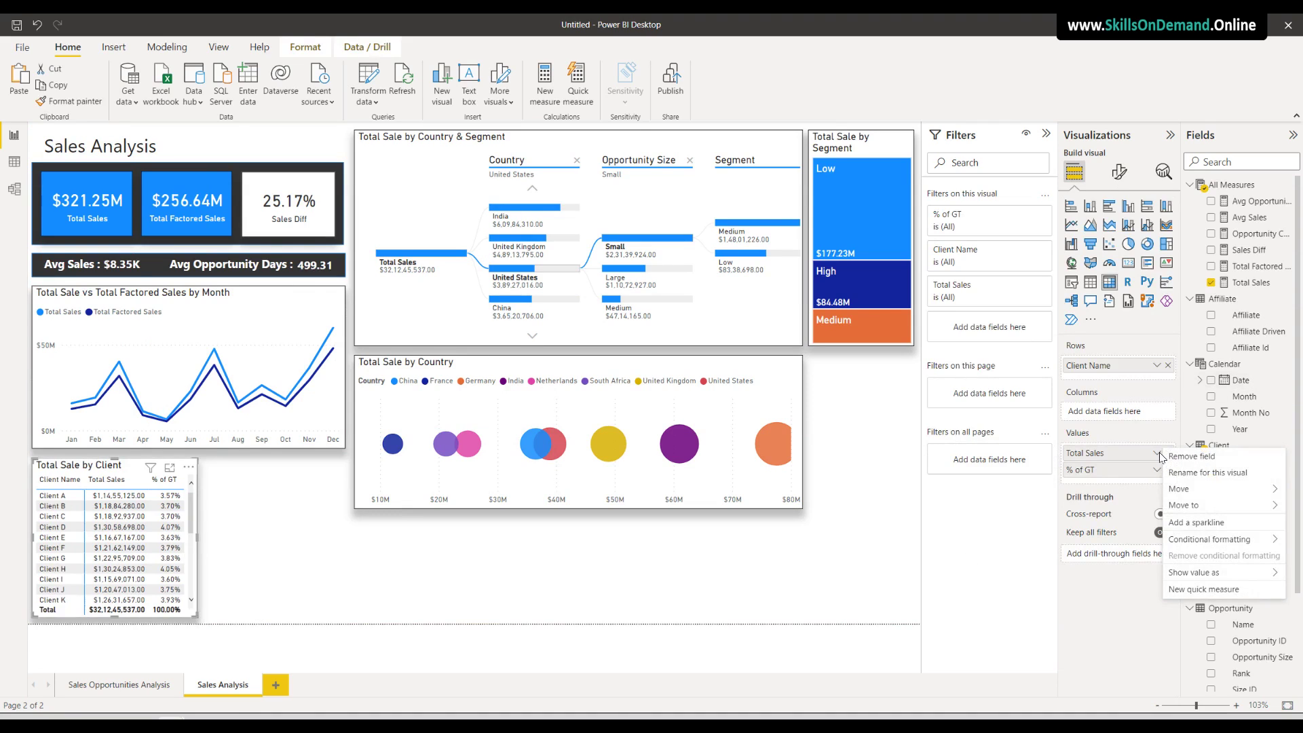
mouse_move(1178, 540)
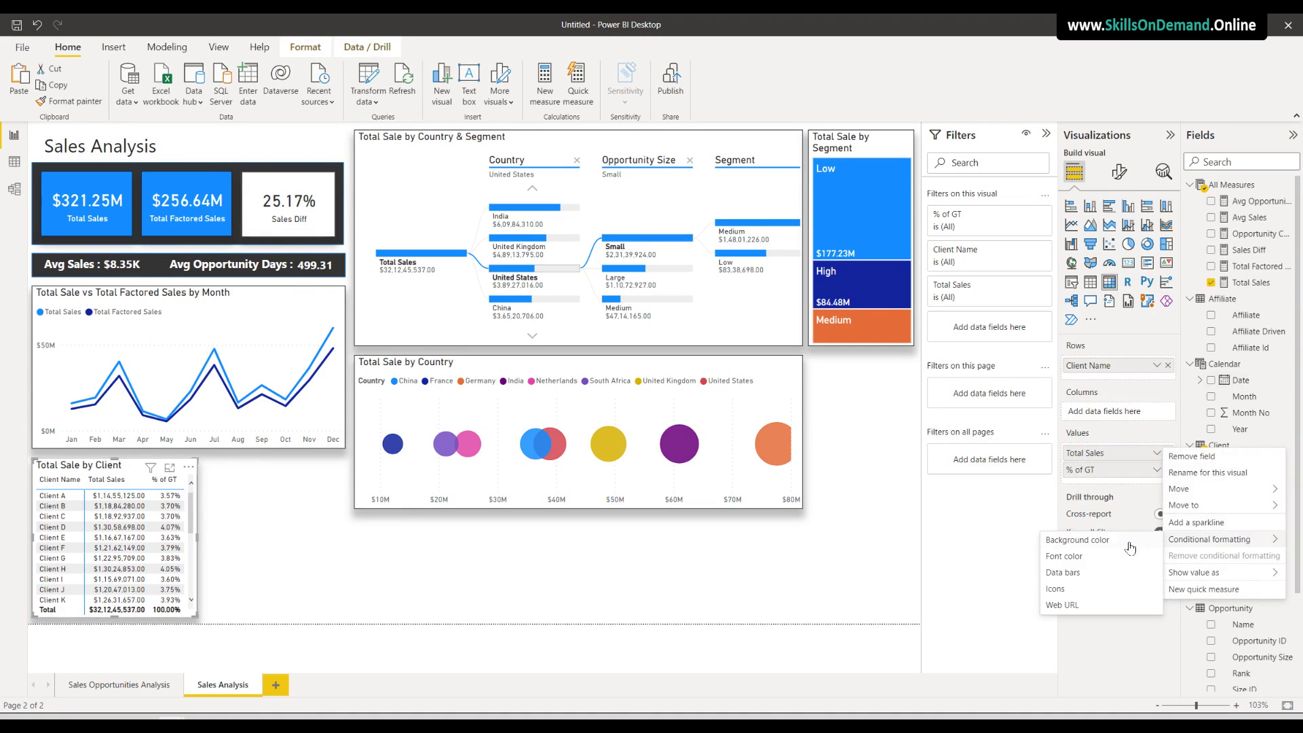
left_click(1073, 575)
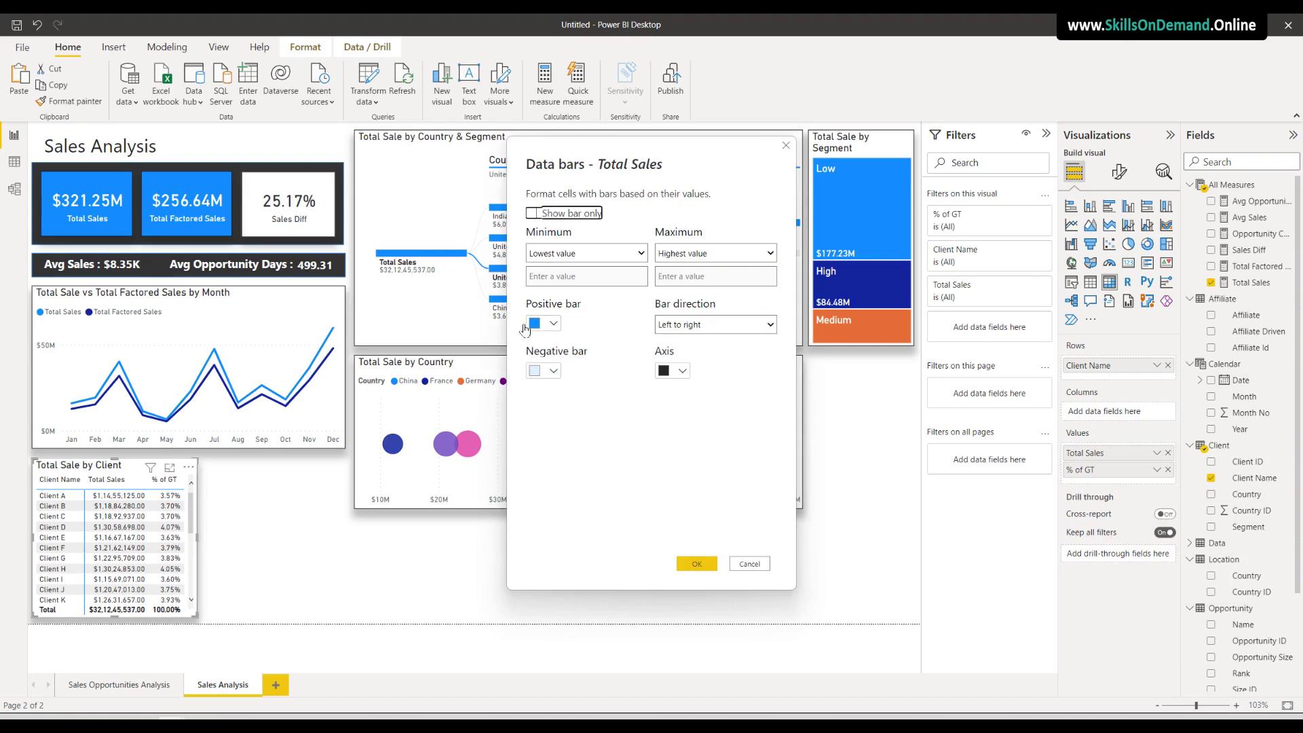
left_click(695, 568)
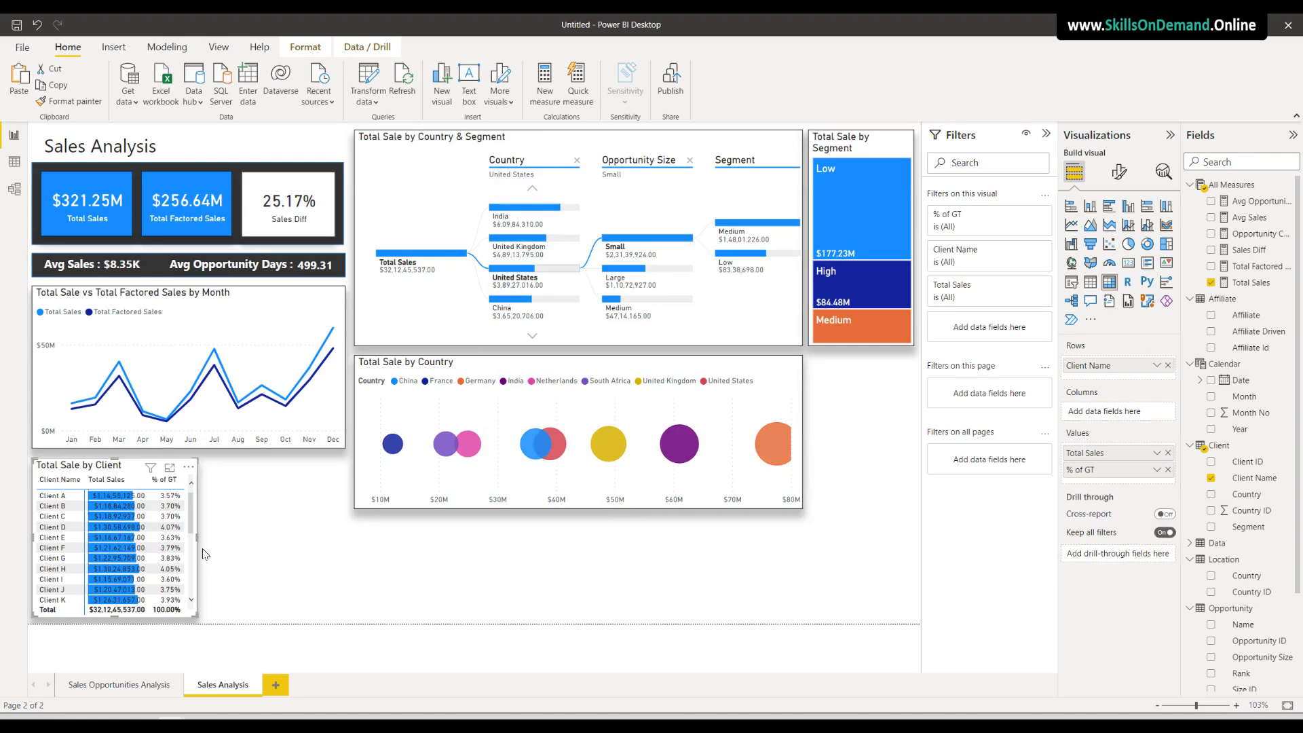
left_click_drag(198, 539, 200, 544)
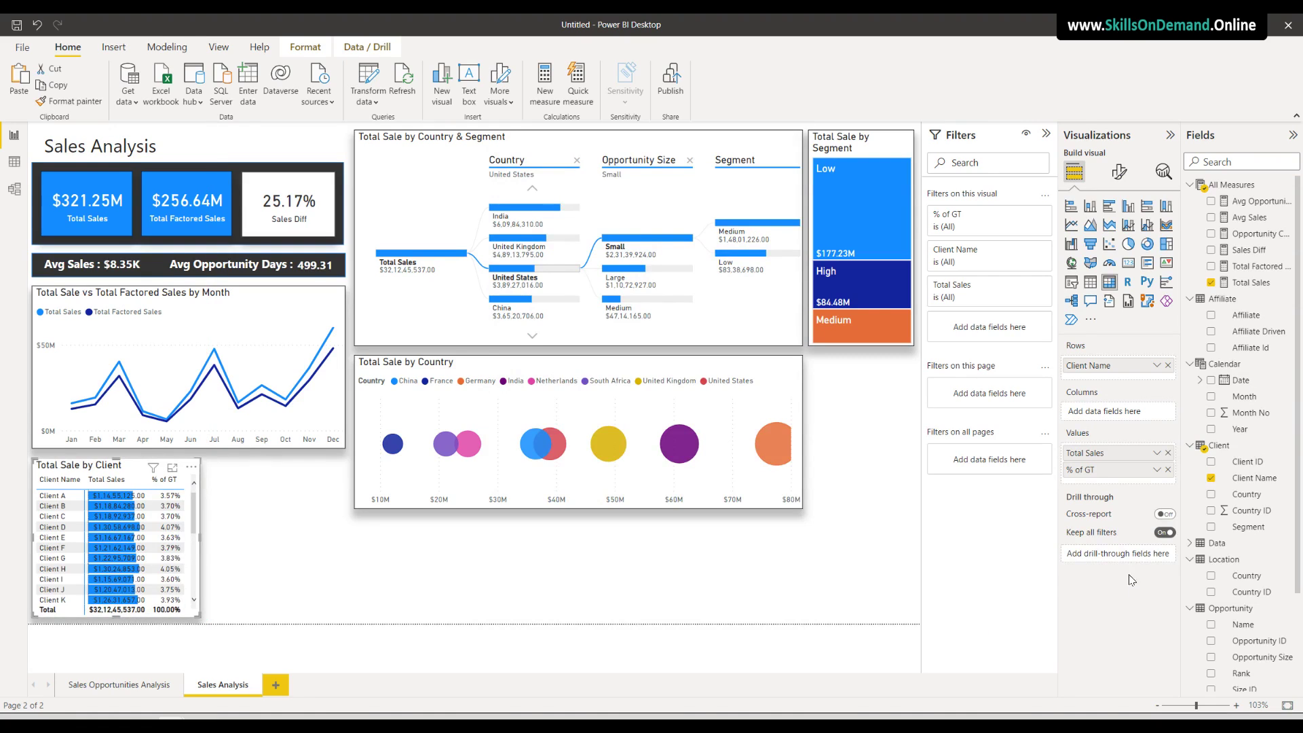
Change the positive data bar colour to light blue
left_click(1157, 453)
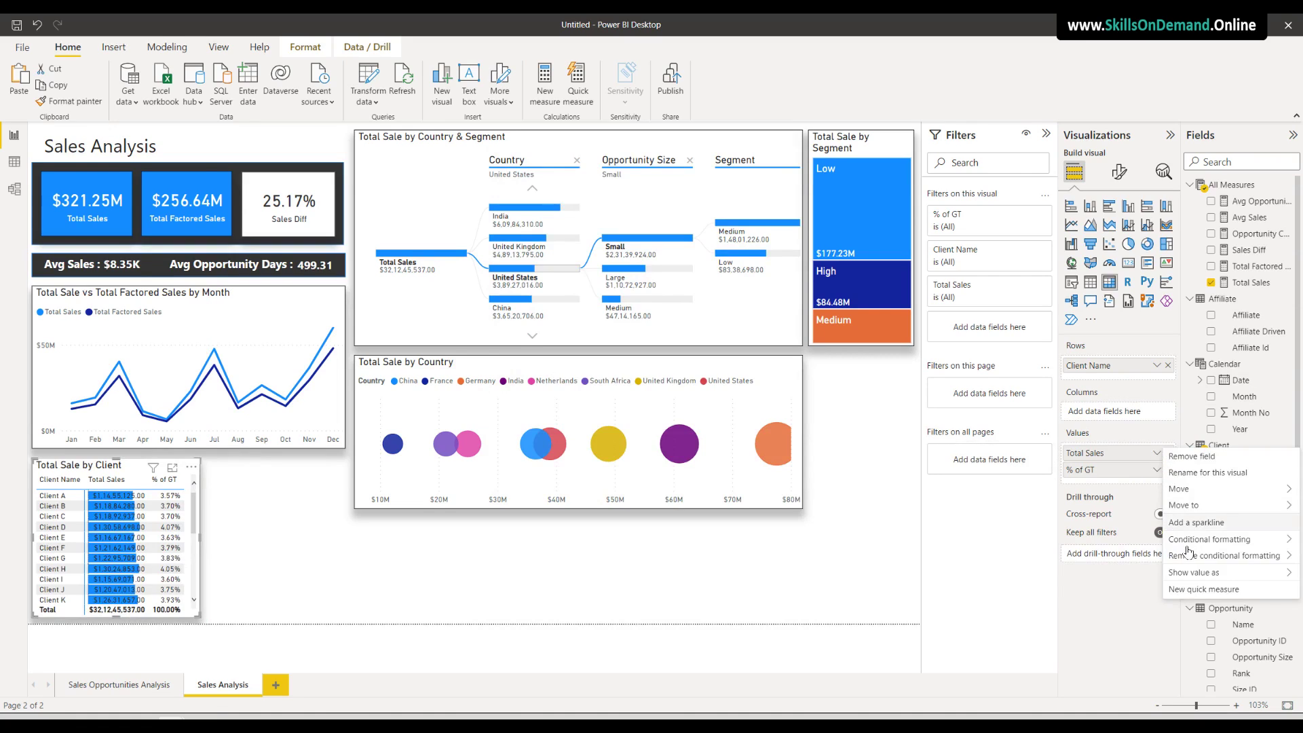
mouse_move(1199, 540)
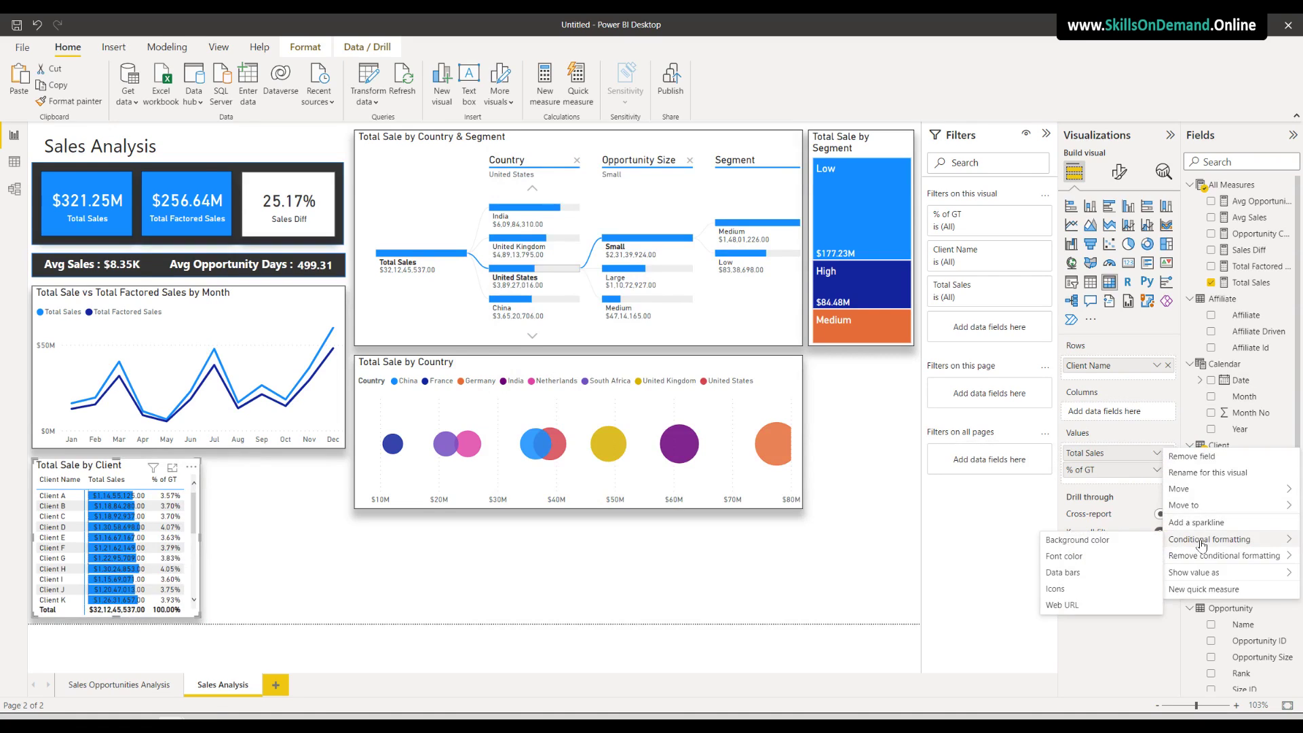
left_click(1079, 574)
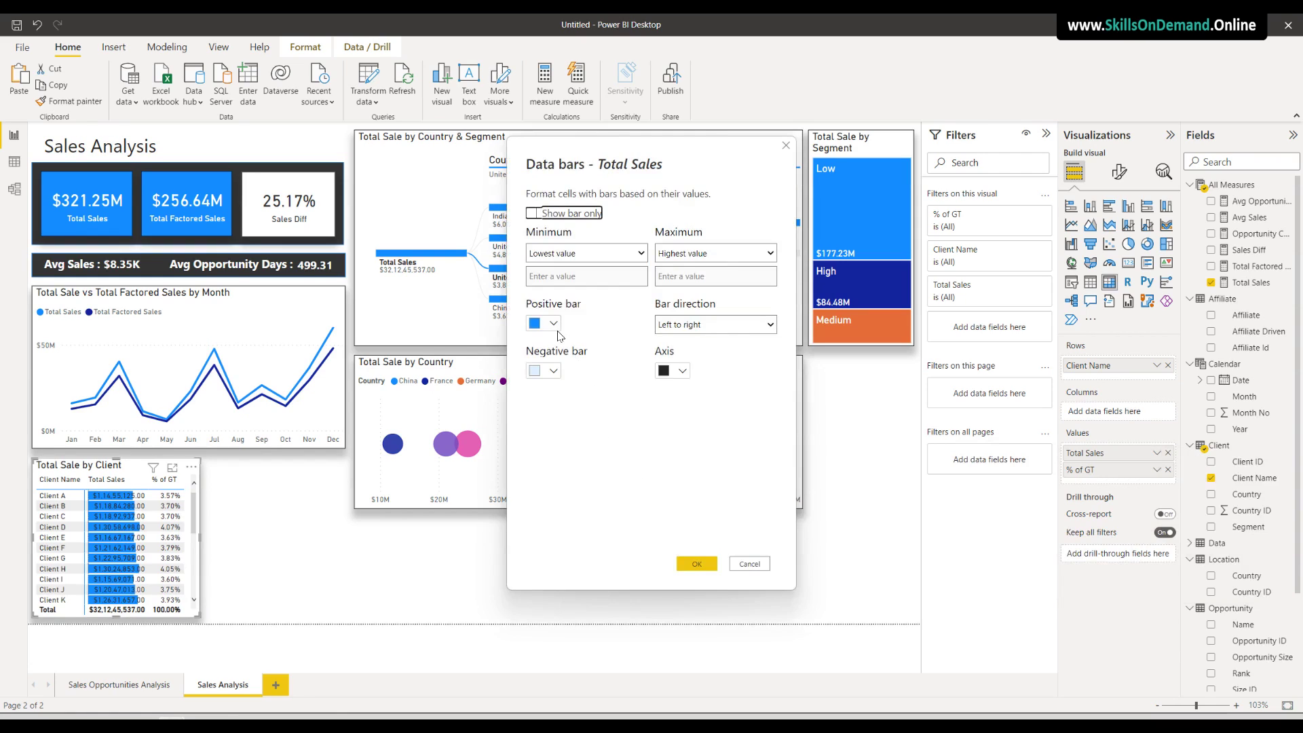
left_click(555, 324)
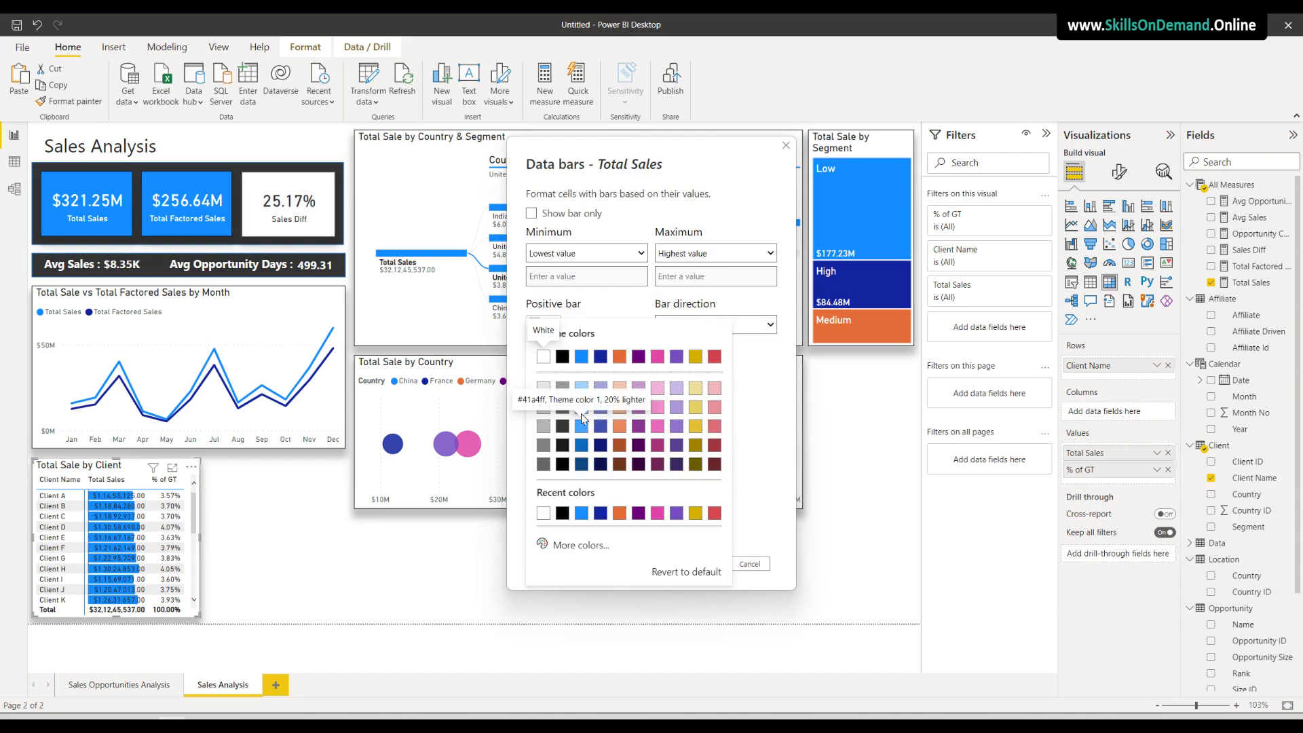
left_click(582, 409)
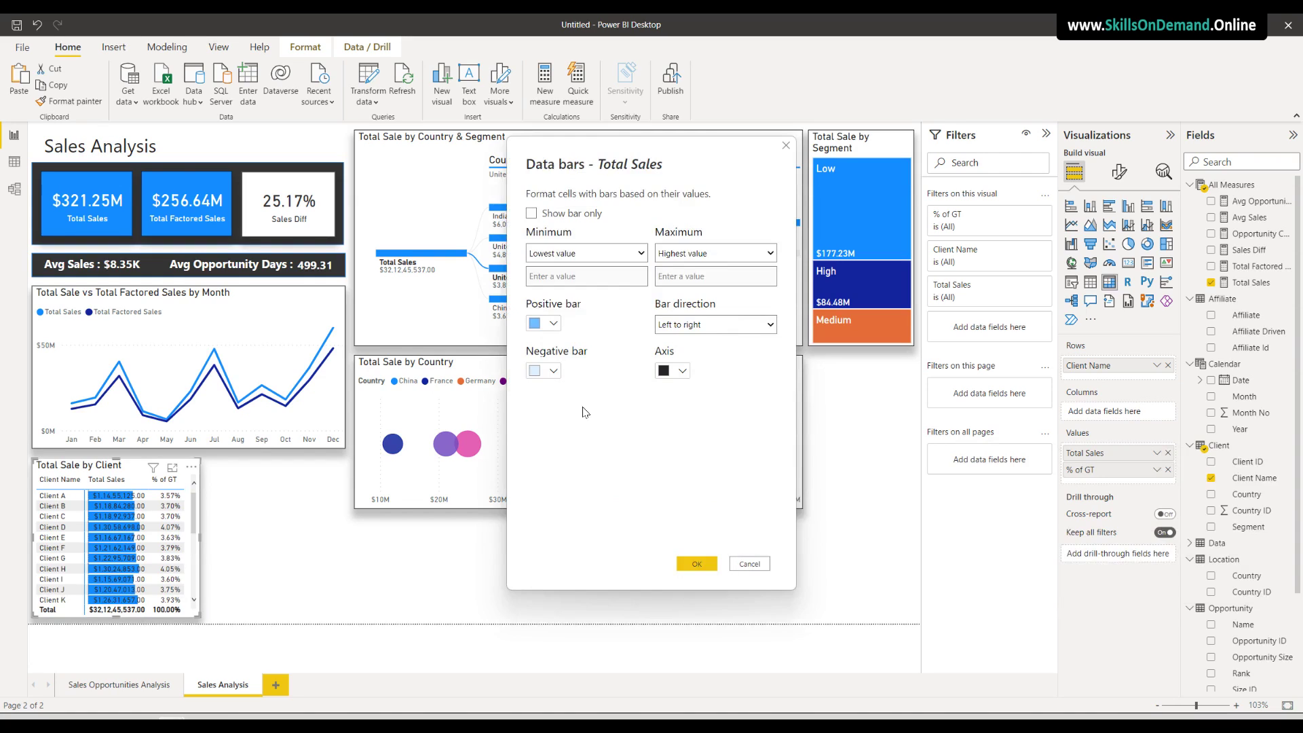
left_click(695, 566)
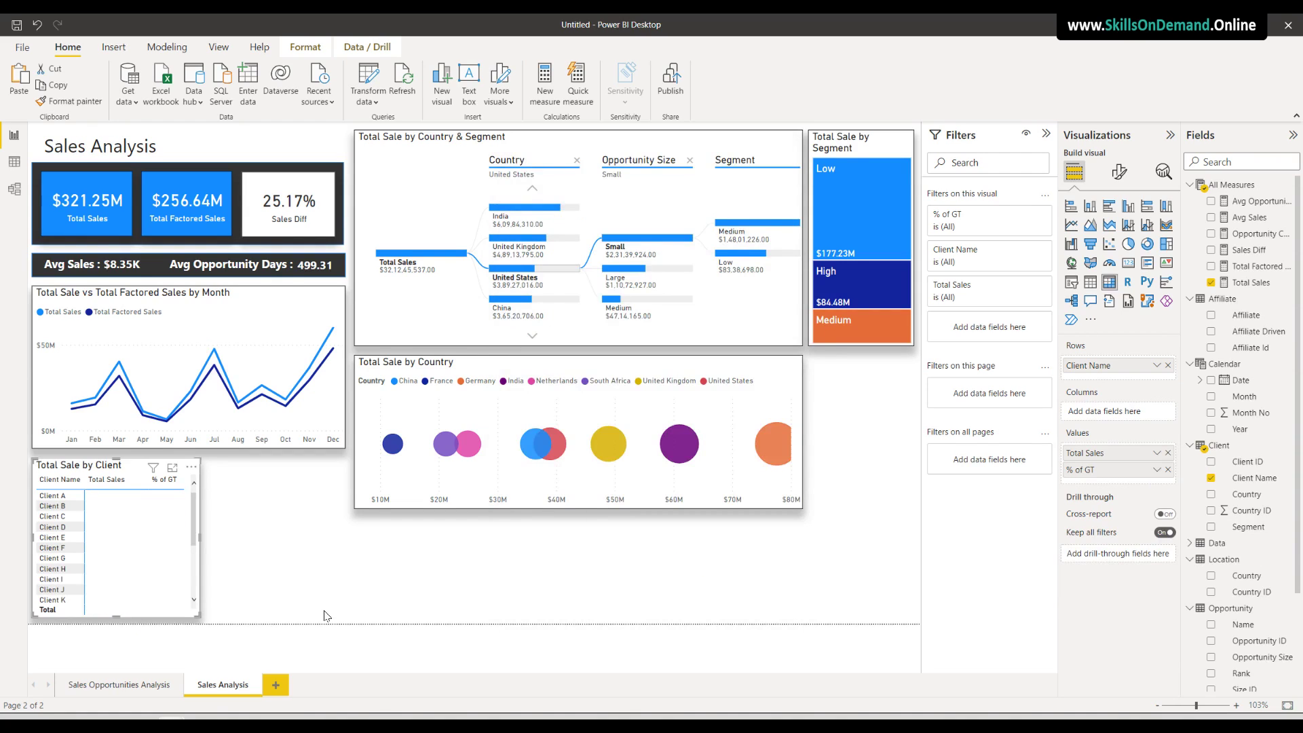
left_click(285, 582)
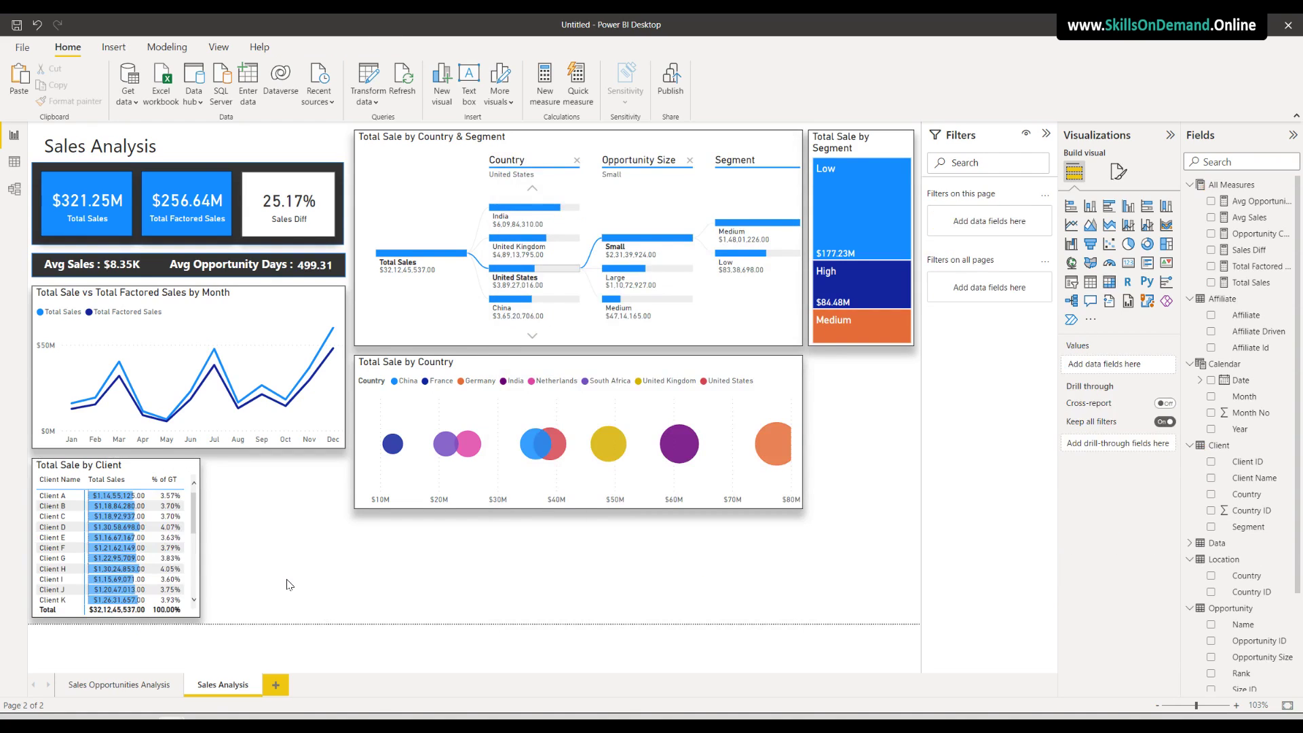
Enlarge the client table, place a copy to its right, and paste another copy
left_click(188, 619)
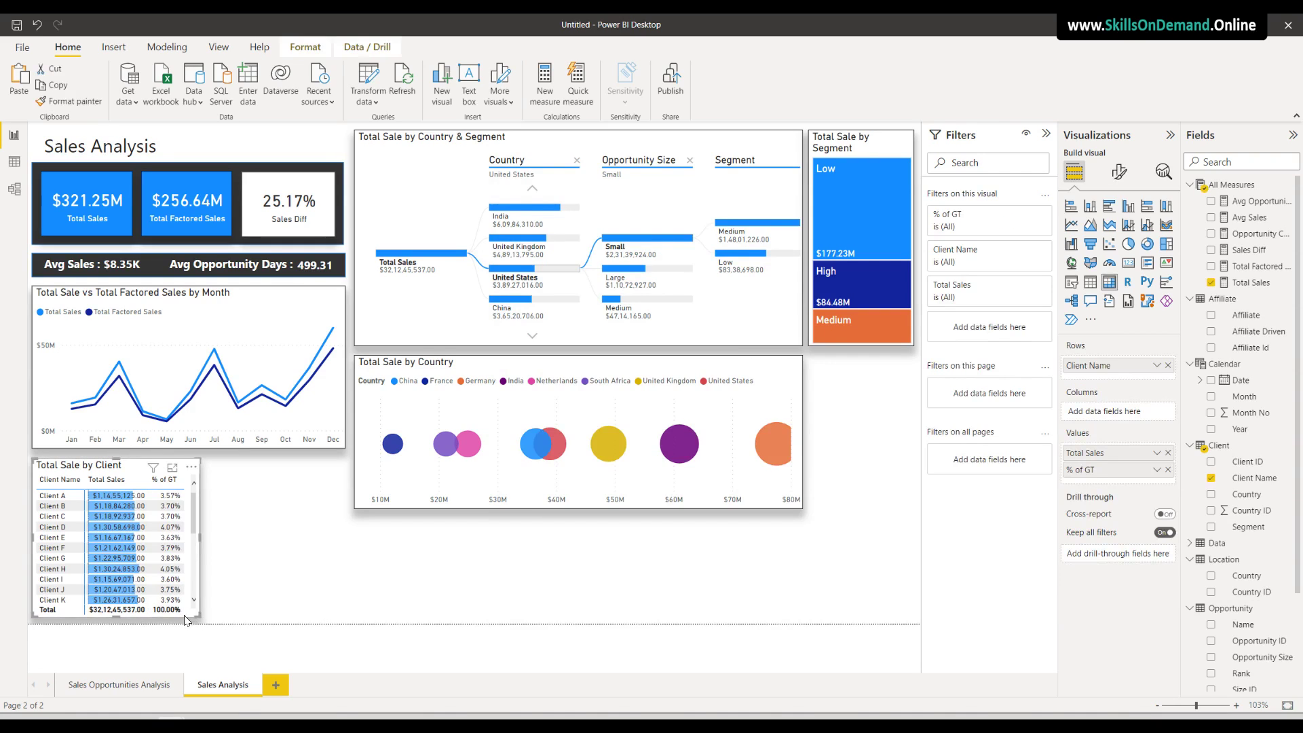
left_click_drag(190, 614, 351, 619)
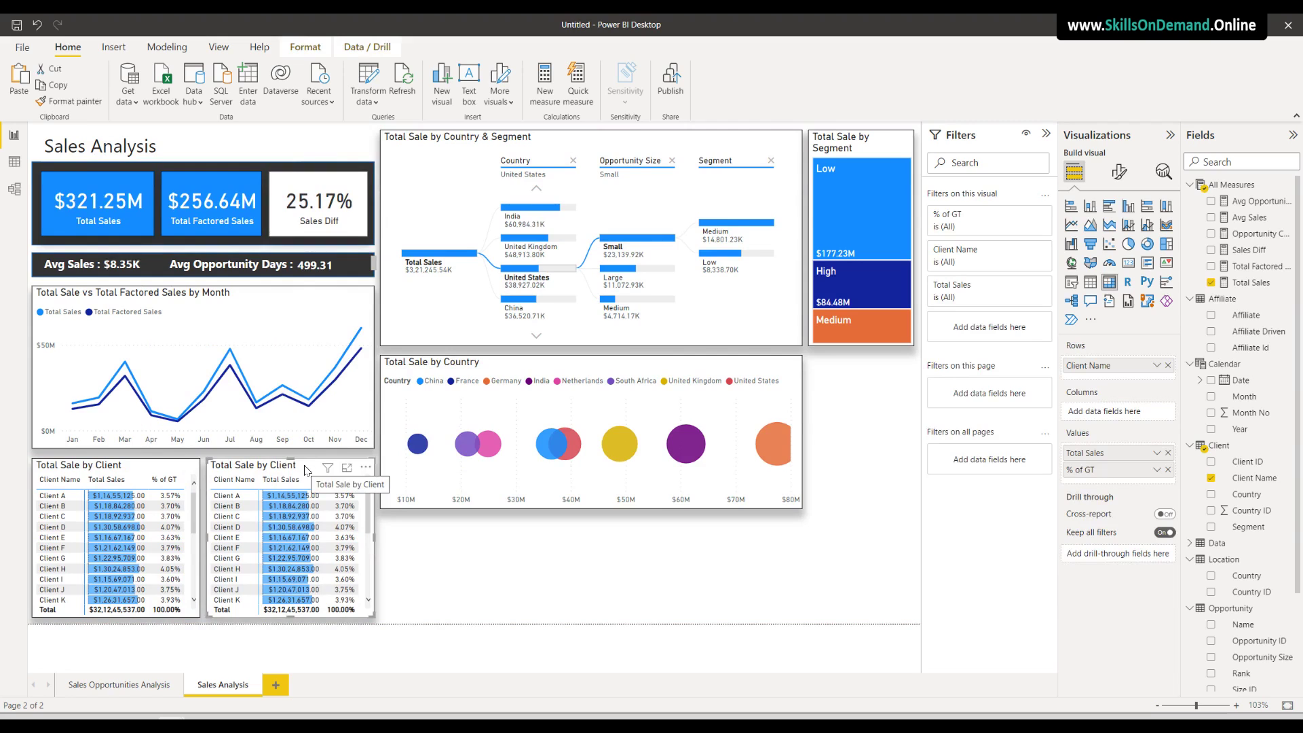
left_click_drag(263, 462, 695, 485)
key("ctrl+c")
key("ctrl+v")
key("ctrl+v")
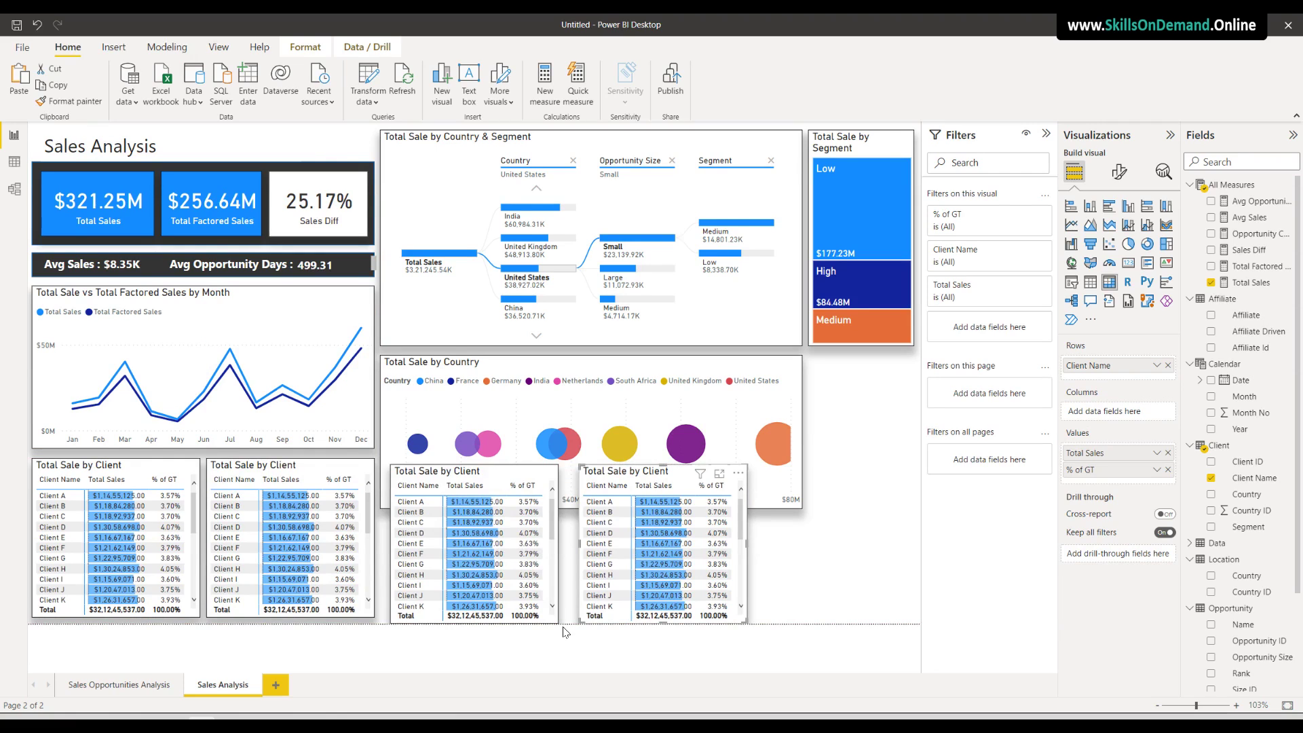
Replace Client Name with Product Name in the second table's rows
left_click(316, 470)
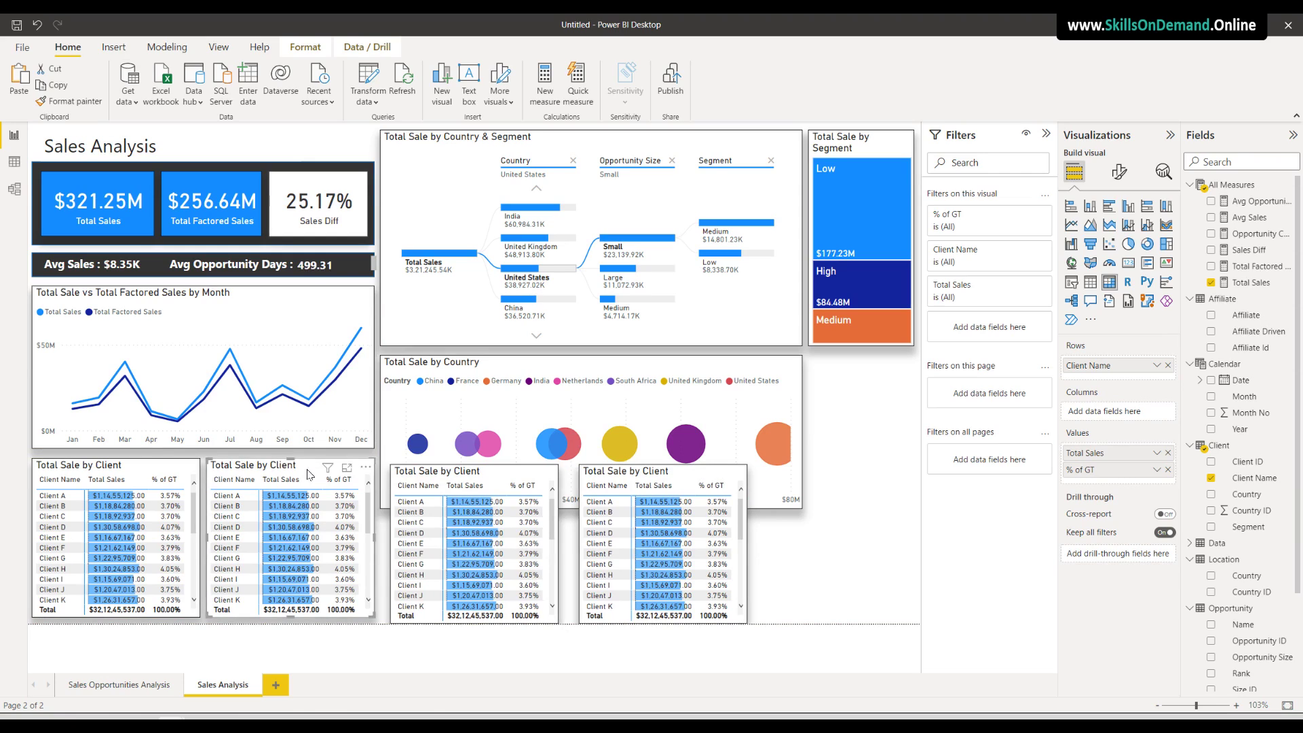
left_click(1168, 366)
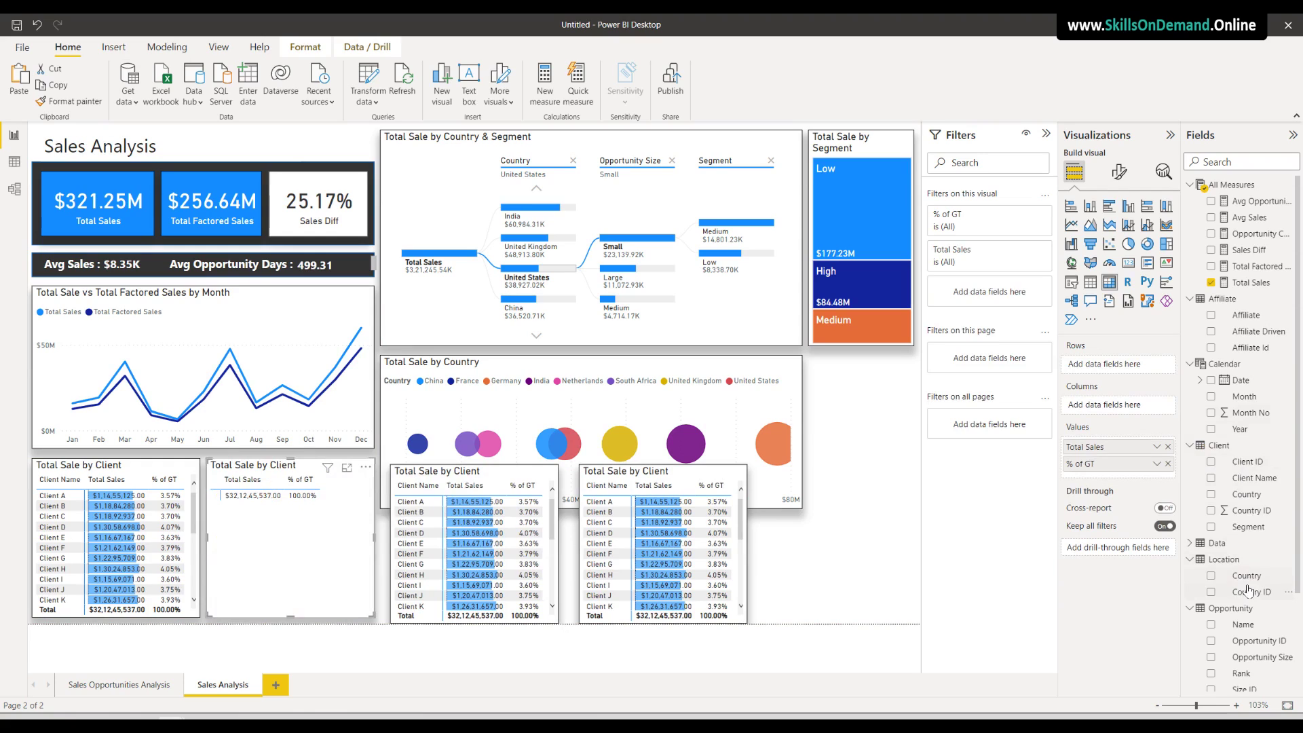
scroll(1255, 570, "down", 1)
scroll(1256, 570, "down", 3)
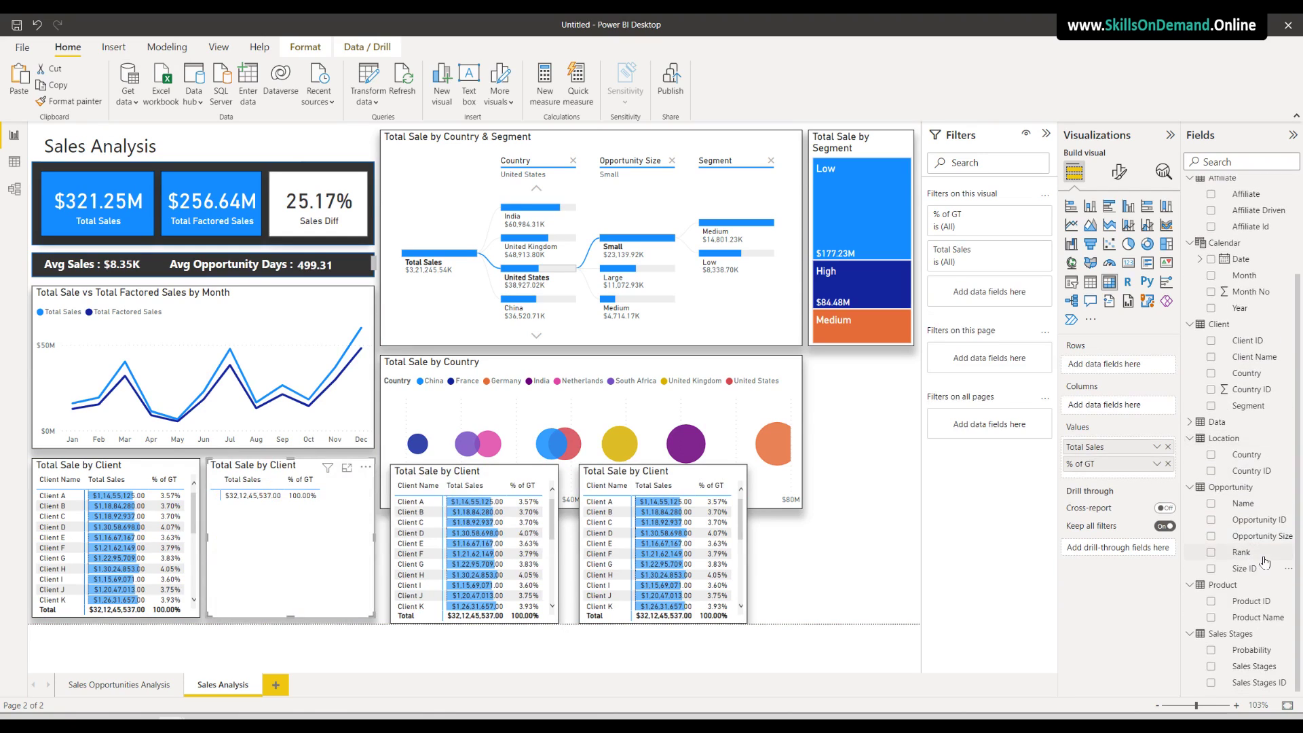
left_click_drag(1255, 617, 1129, 368)
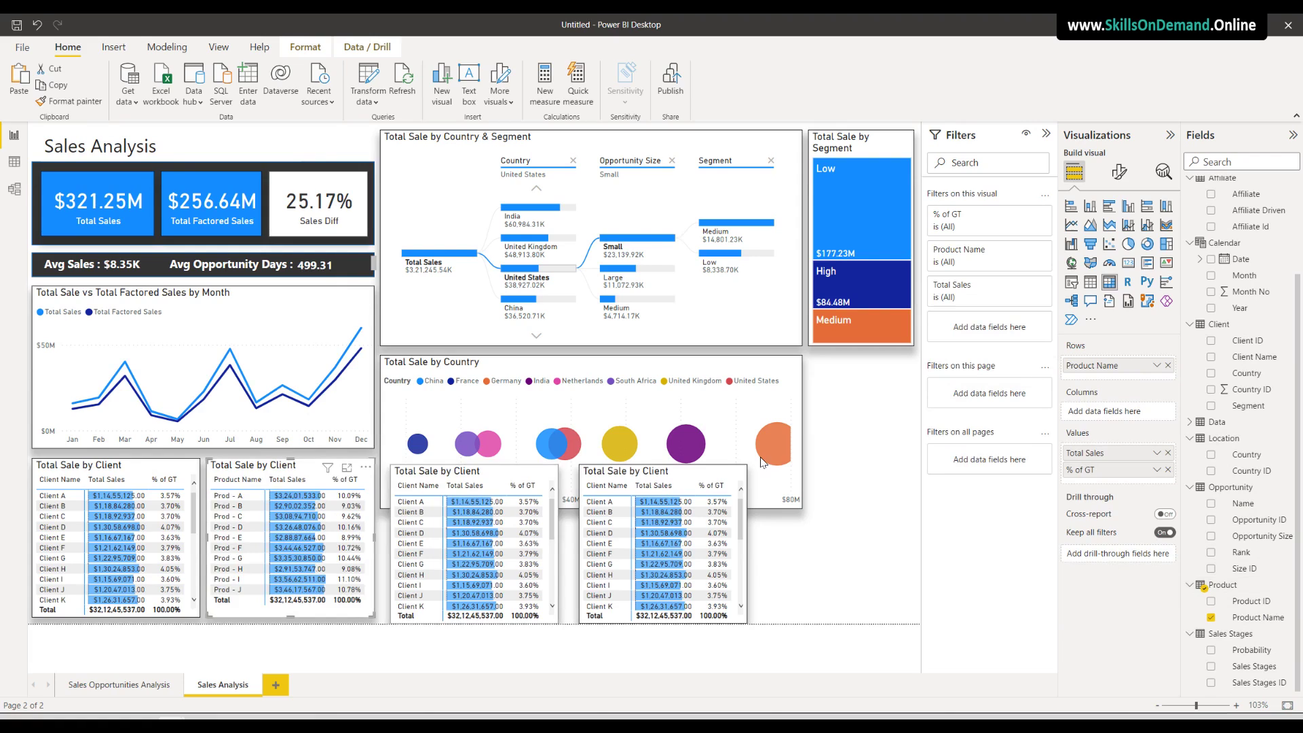
Retitle the second table 'Total Sale by Products'
left_click(1120, 172)
left_click(1119, 233)
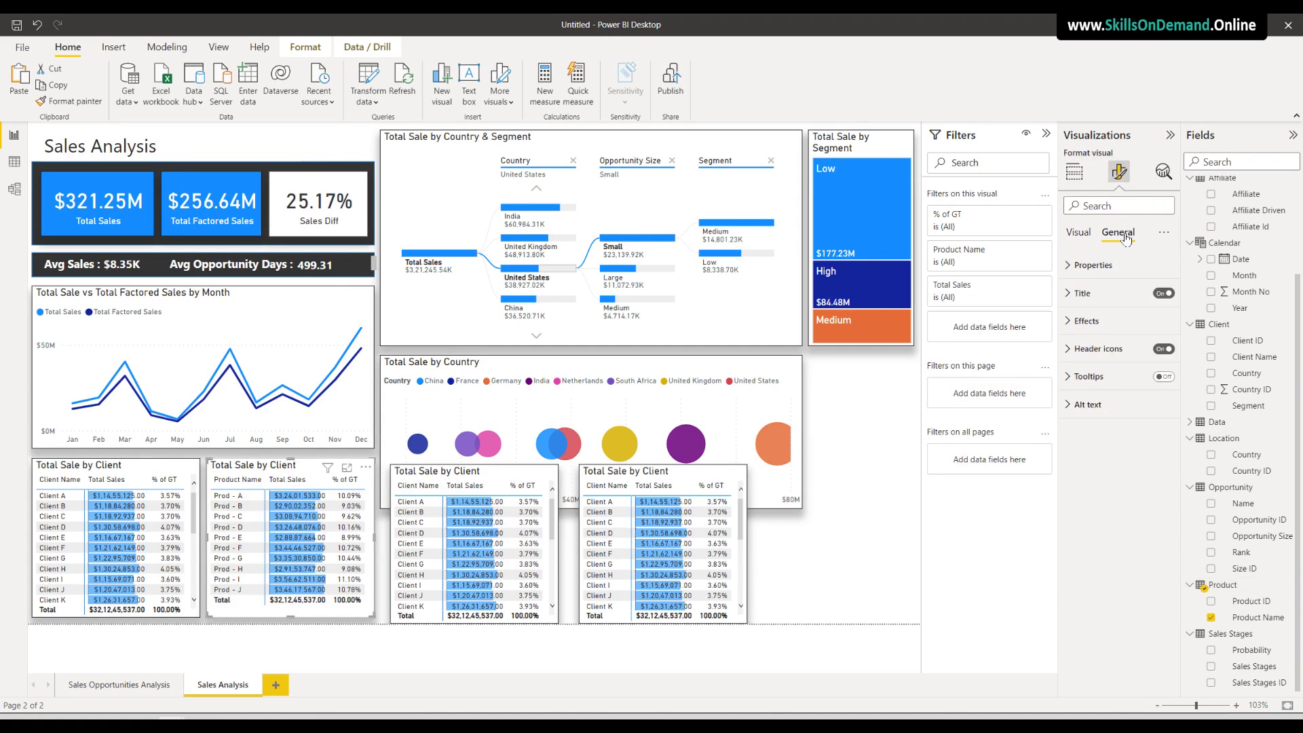
left_click(1083, 293)
left_click_drag(1121, 334, 1184, 332)
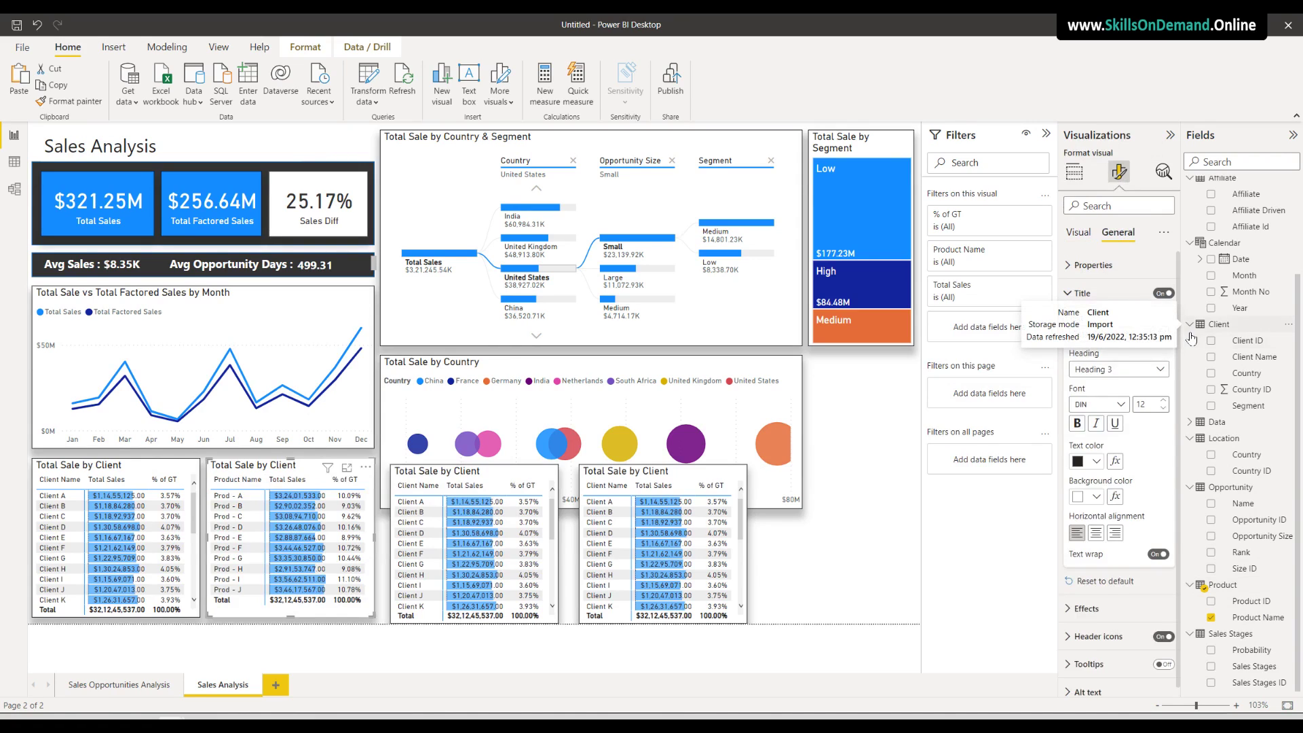
type("Products")
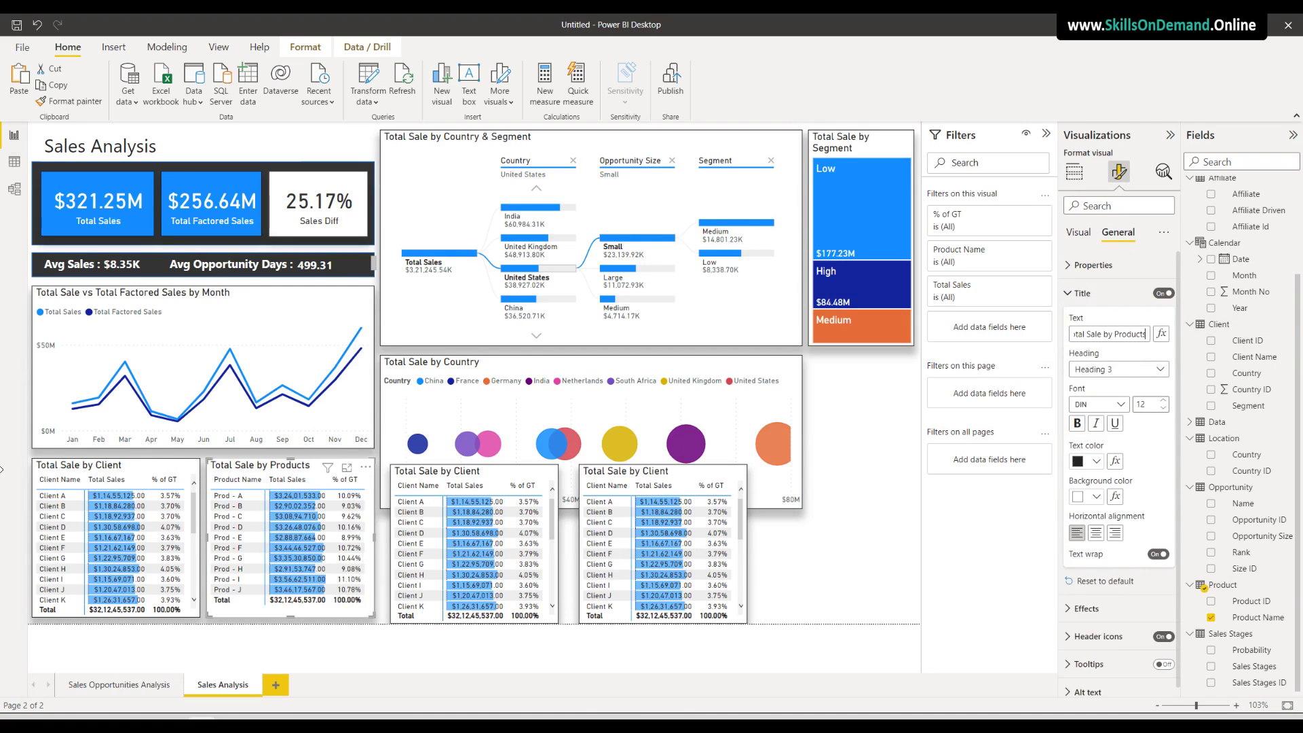
left_click(486, 472)
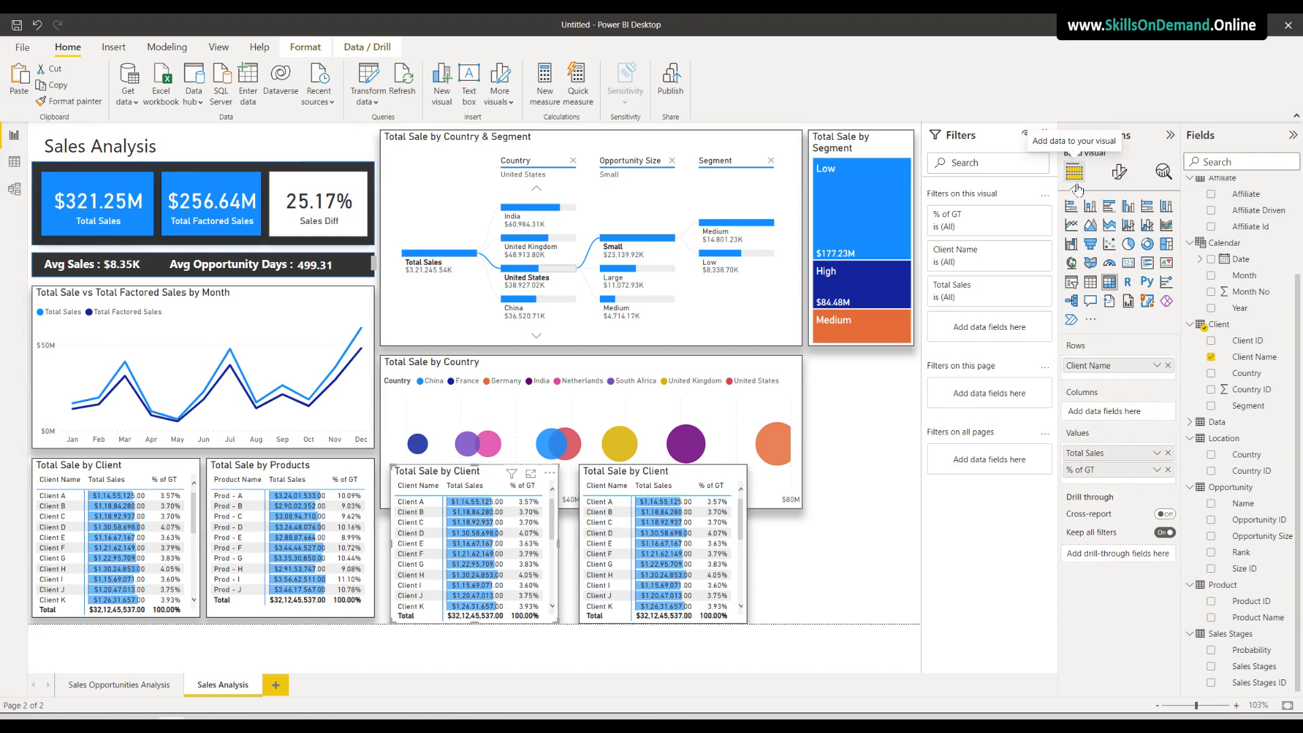
Switch the third table's rows to Opportunity Size, retitle it accordingly, then select the fourth table
left_click(1167, 365)
left_click_drag(1265, 527, 1138, 368)
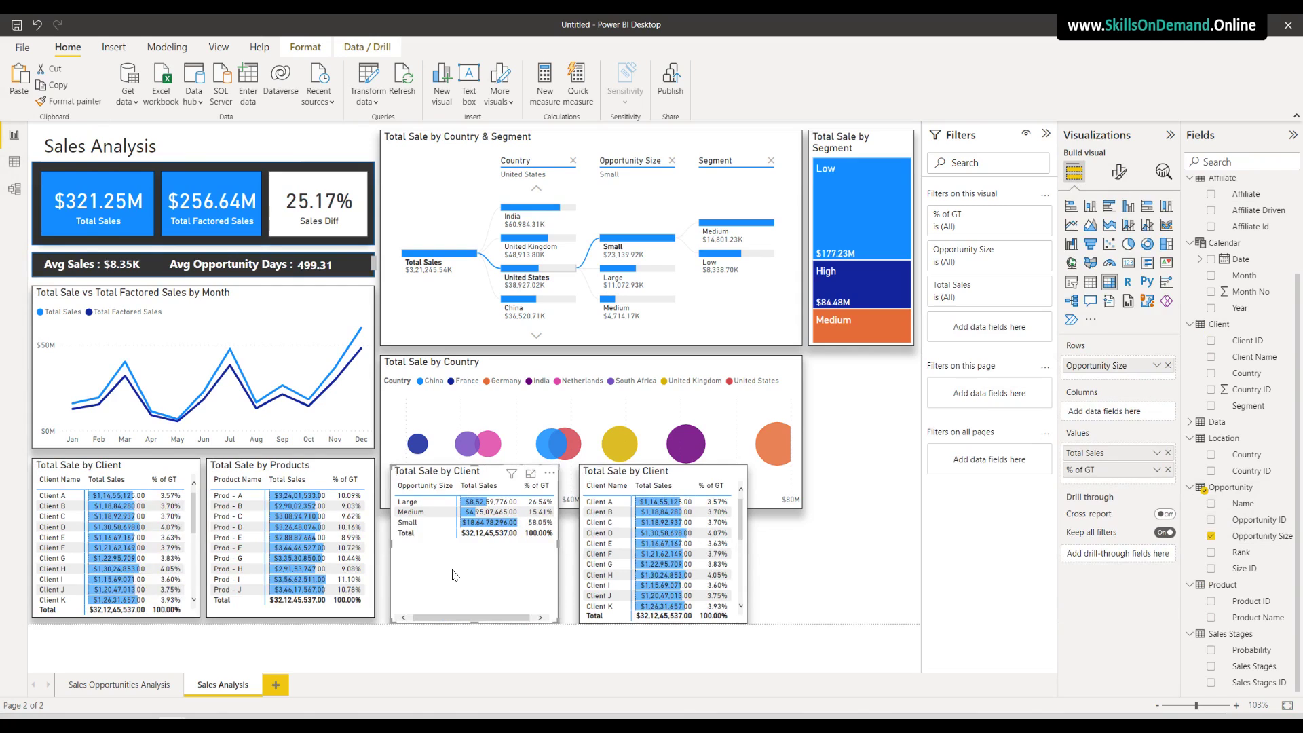
left_click(1119, 172)
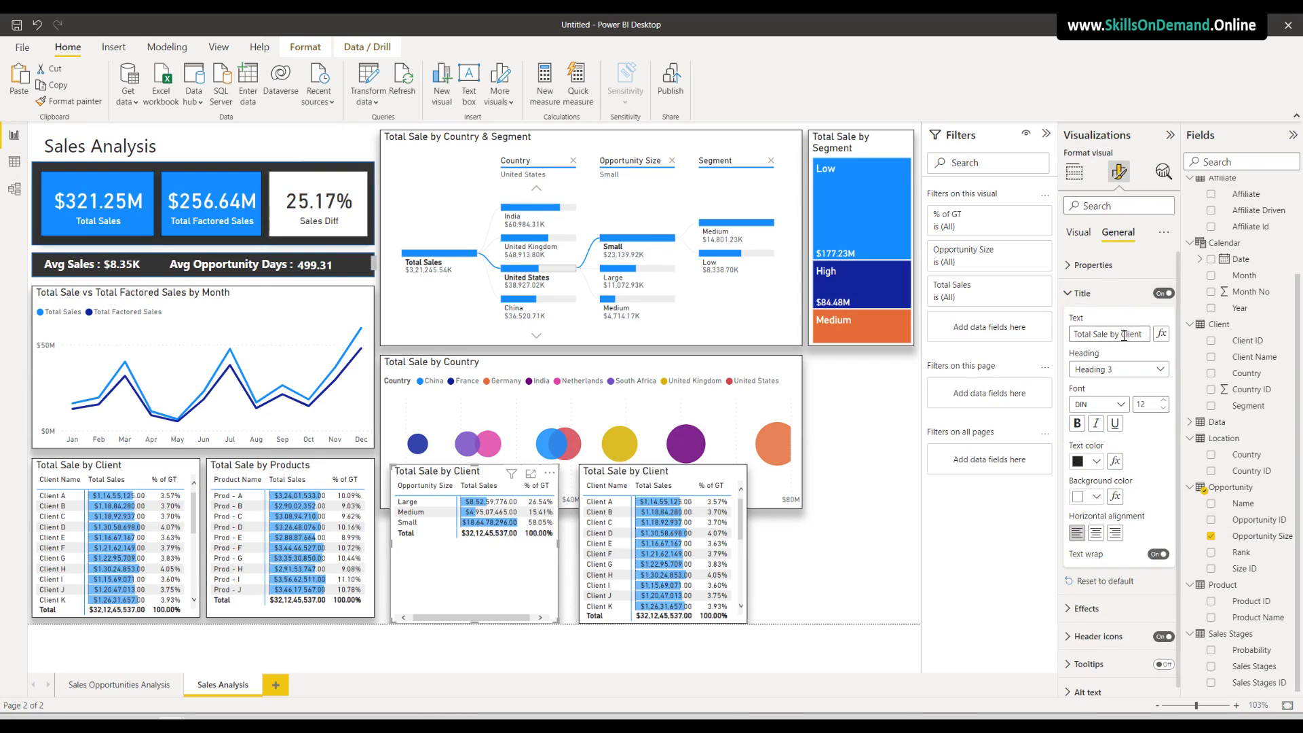
double_click(1124, 334)
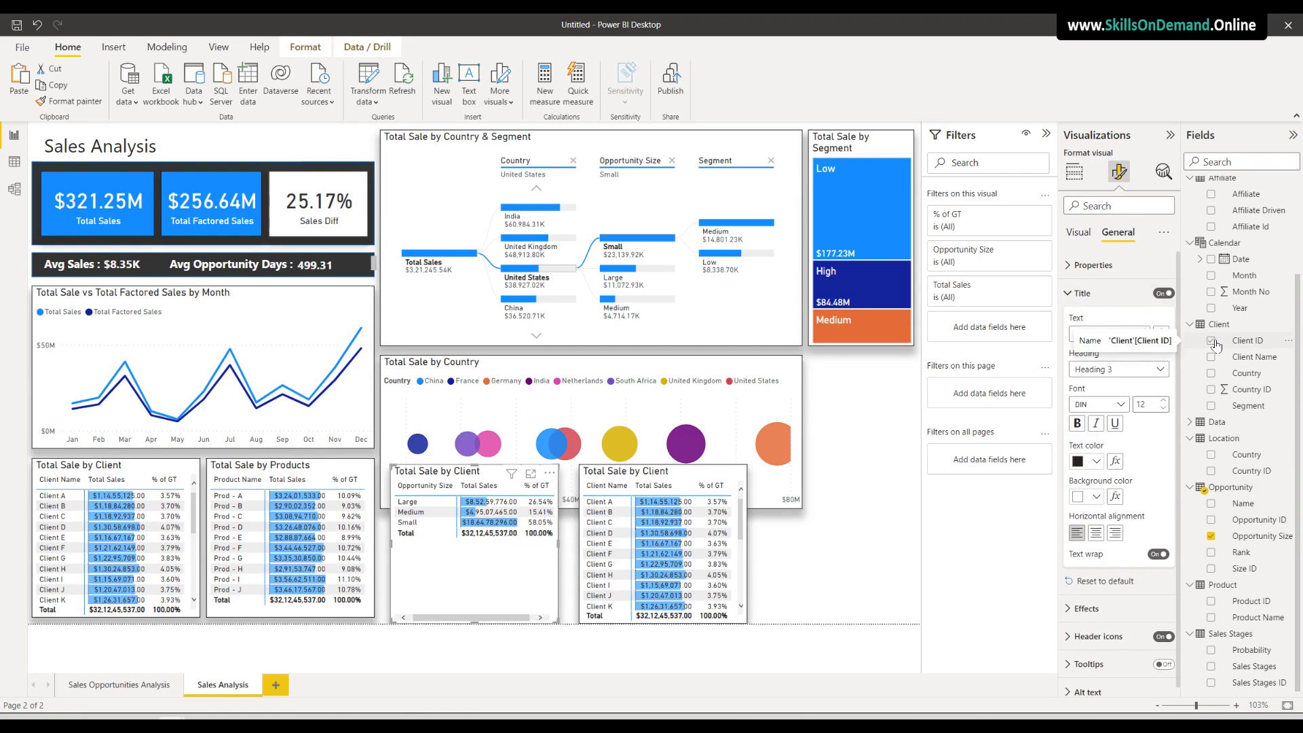
type("Opportunity Size")
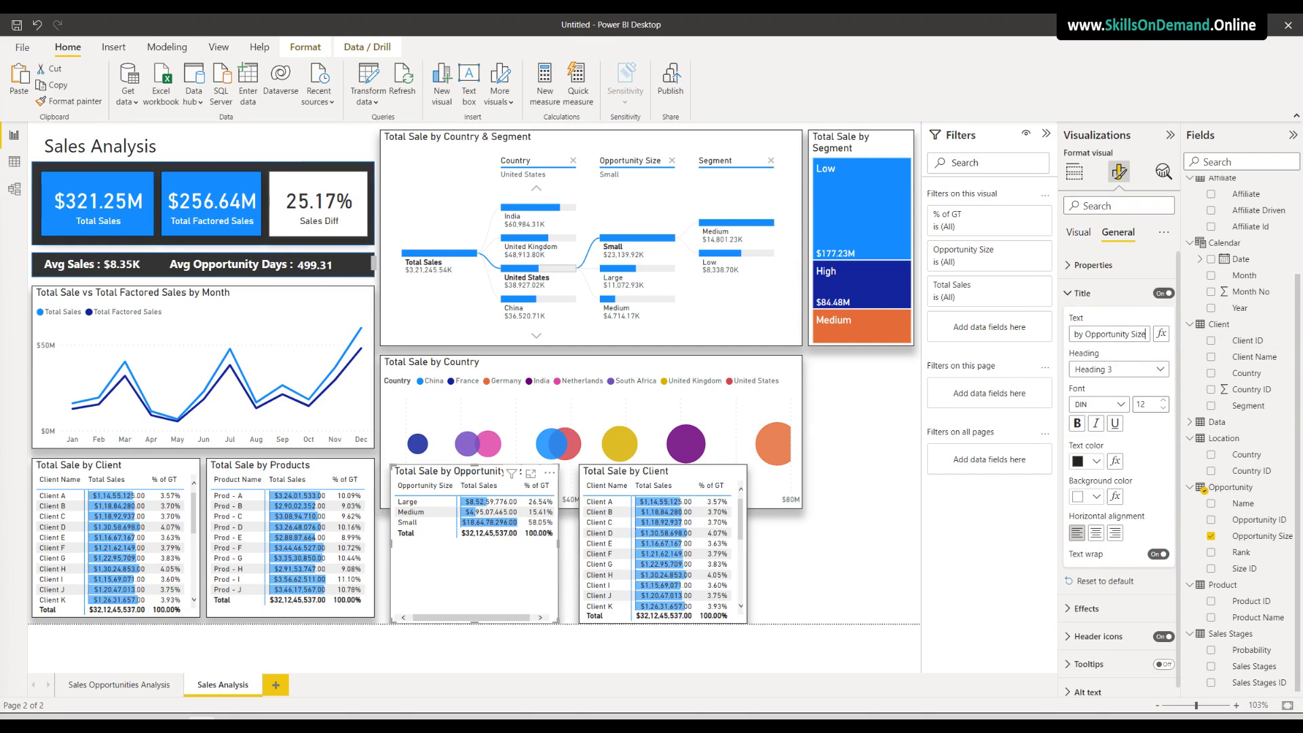
left_click(686, 474)
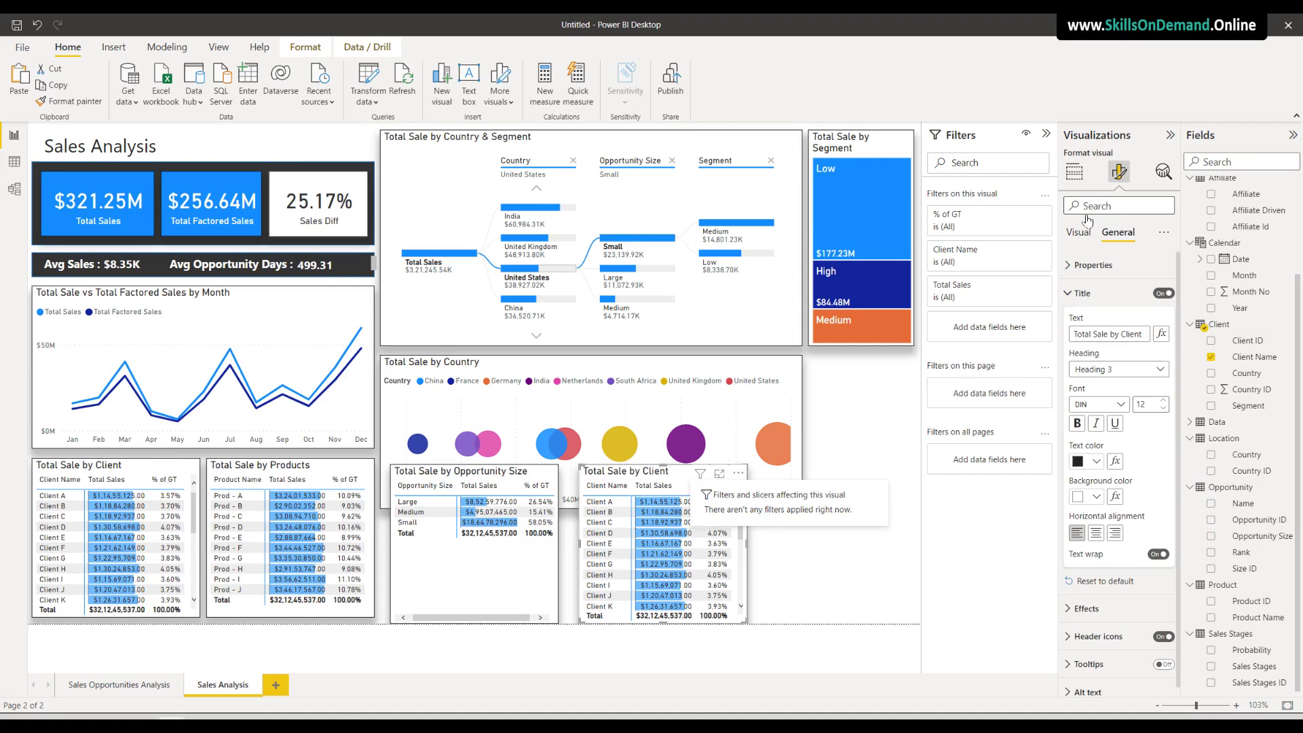
left_click(1074, 175)
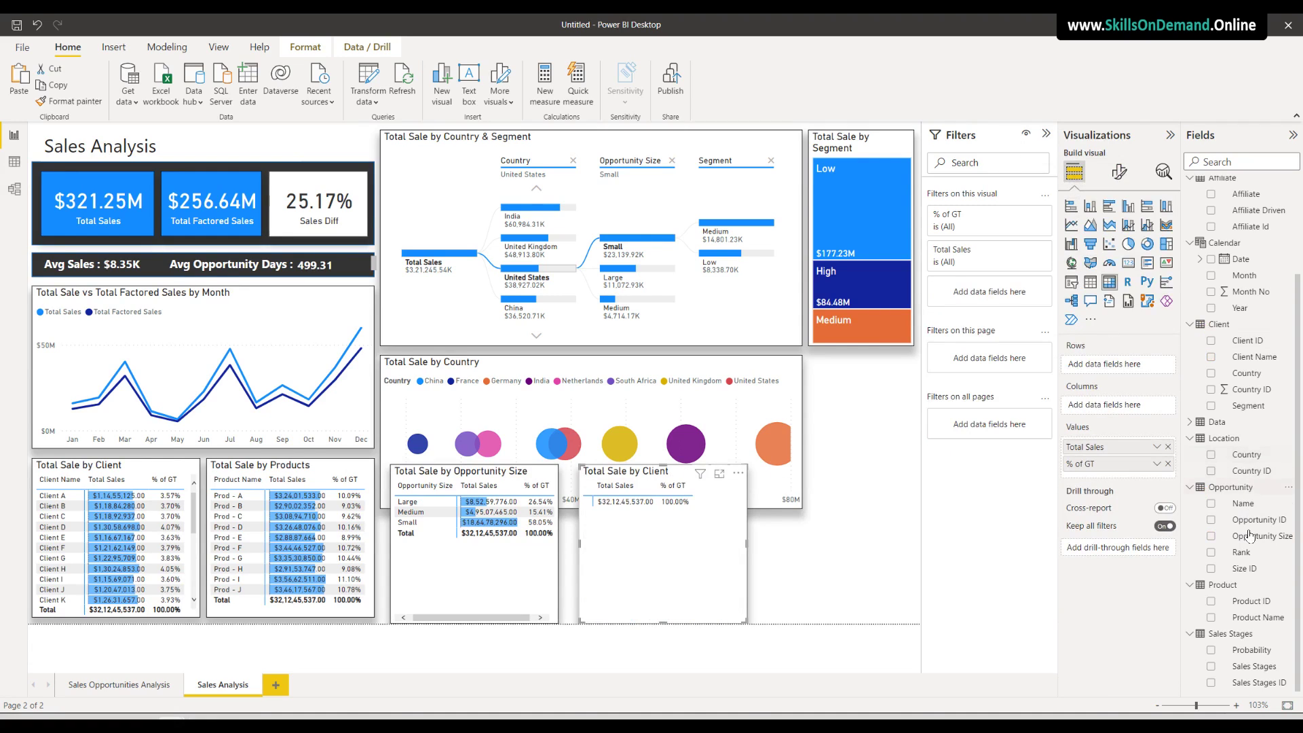
Add Affiliate as the fourth table's rows and open its title settings
scroll(1253, 611, "up", 3)
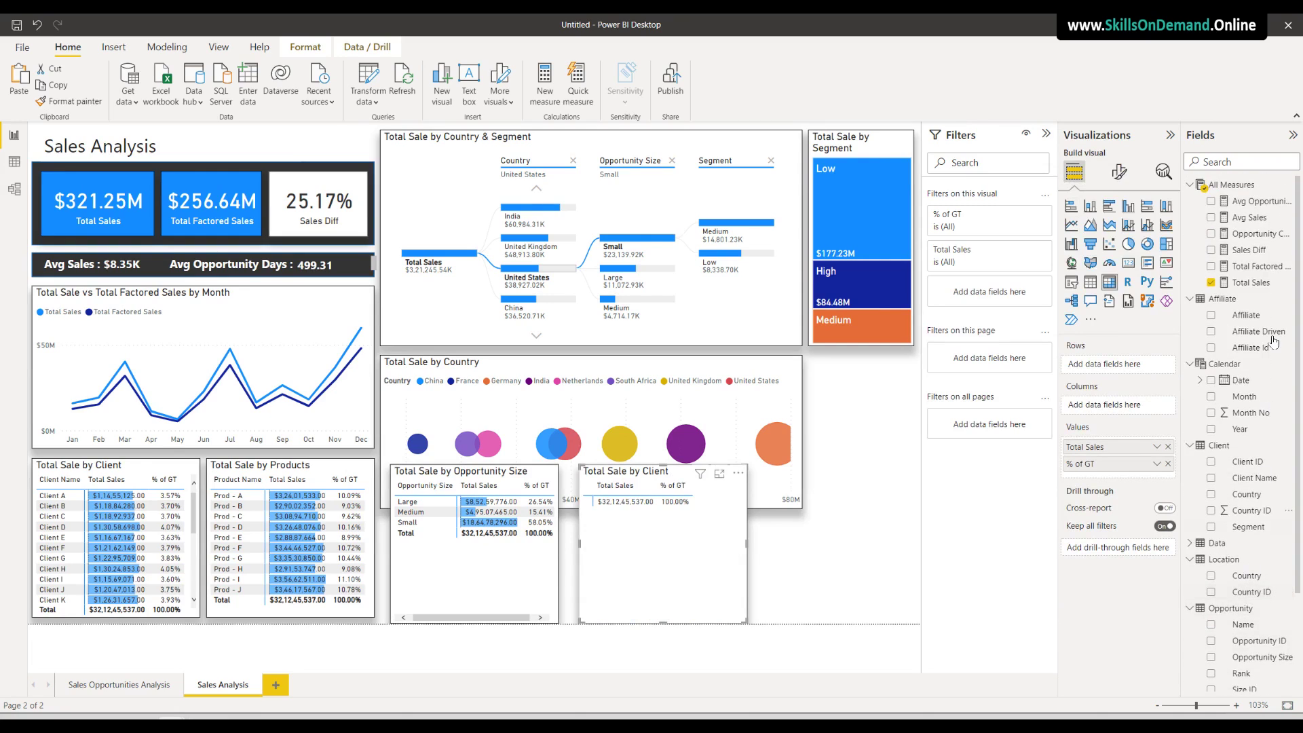
left_click_drag(1267, 332, 1122, 369)
left_click(1251, 317)
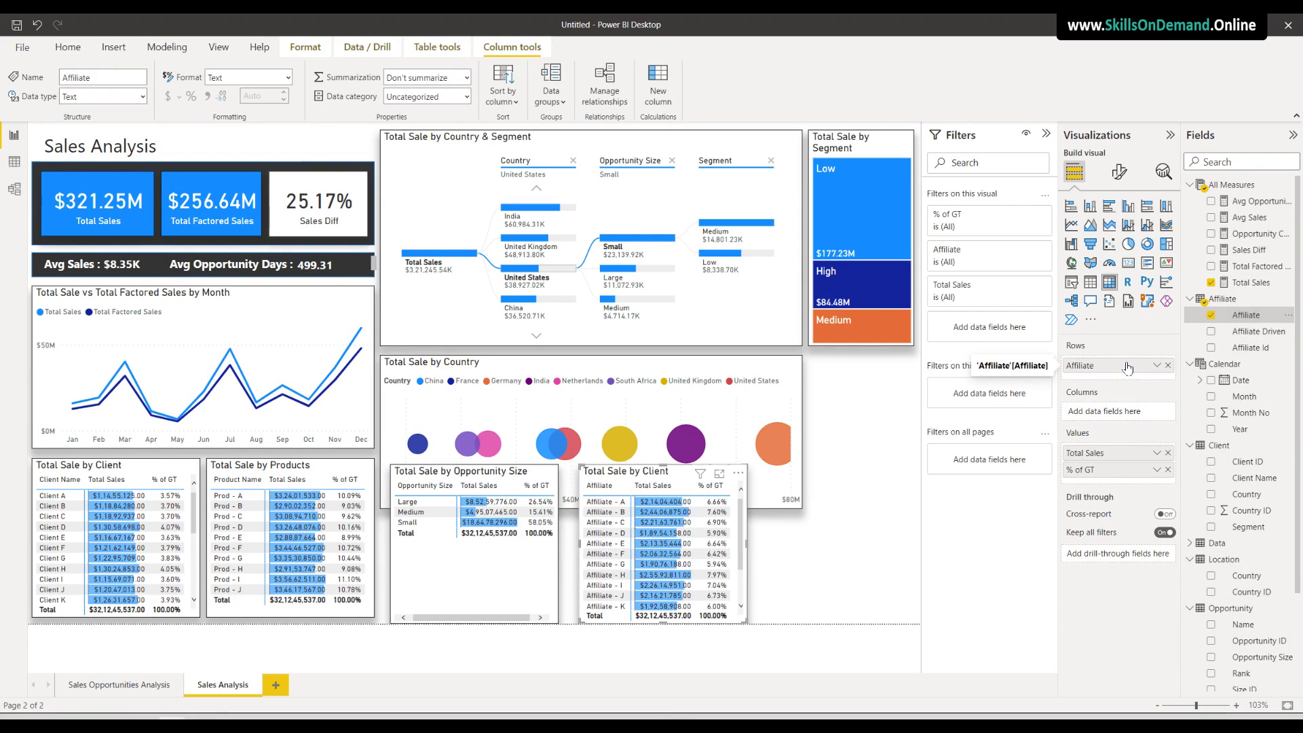
left_click(1118, 175)
left_click(1118, 232)
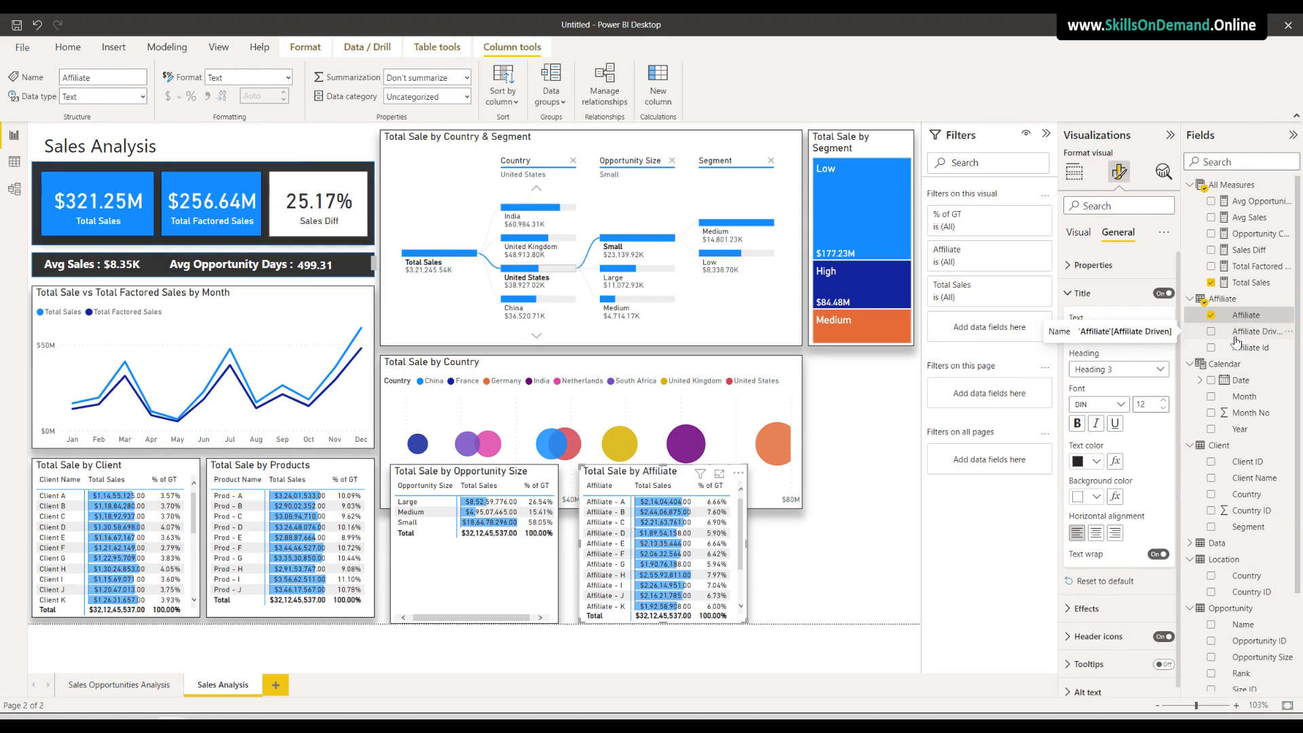
Move the Opportunity Size table down to the bottom row
left_click(845, 544)
left_click(467, 477)
left_click_drag(466, 477, 473, 541)
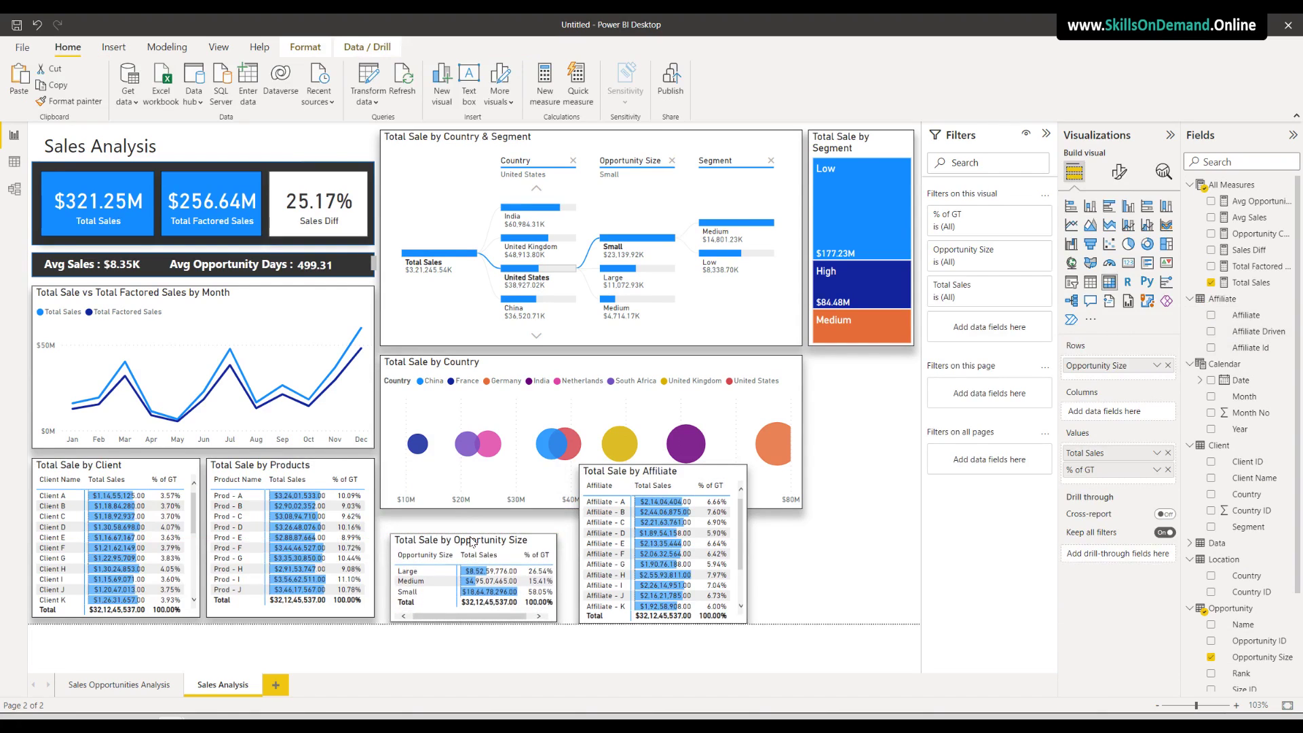
Shorten the Affiliate table and align it with the Opportunity Size table in the bottom row
left_click(675, 472)
left_click_drag(664, 467, 635, 541)
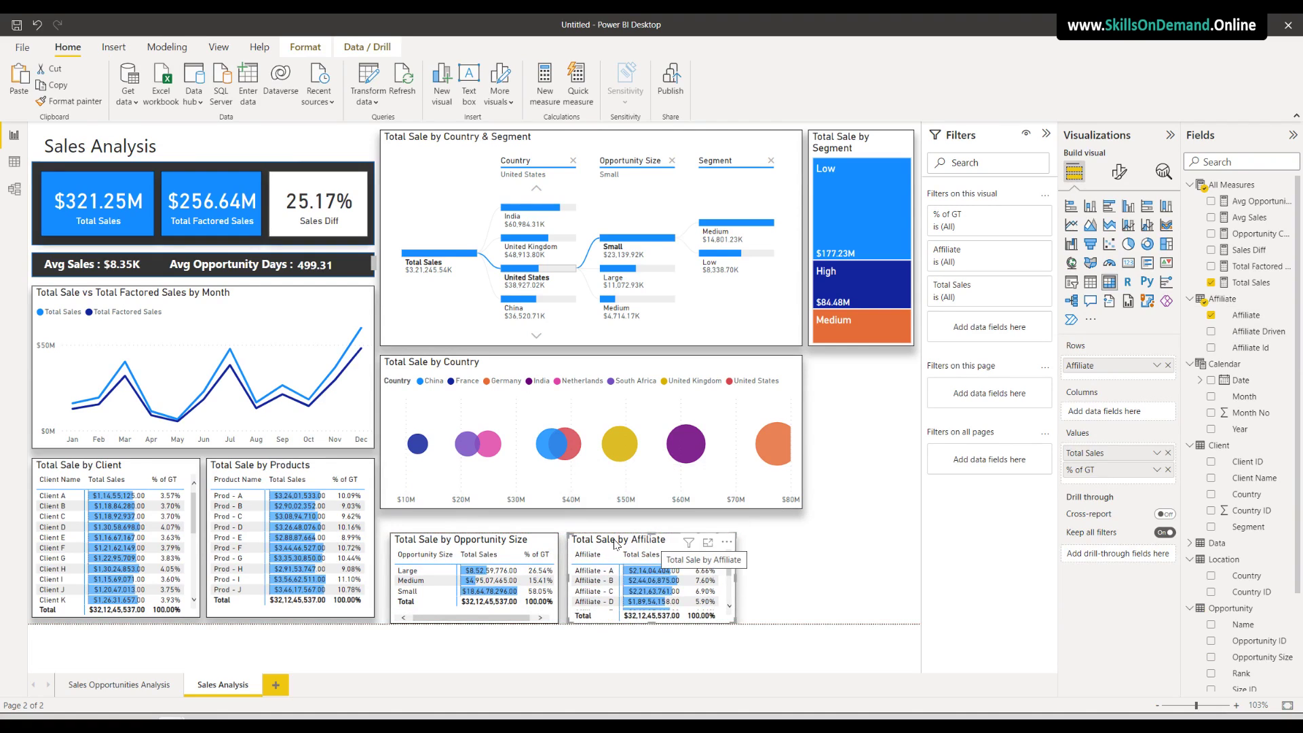
left_click_drag(448, 541, 446, 535)
left_click_drag(608, 547, 618, 540)
Widen both tables to the row's right end and narrow the Total Sale by Country chart
left_click(548, 572)
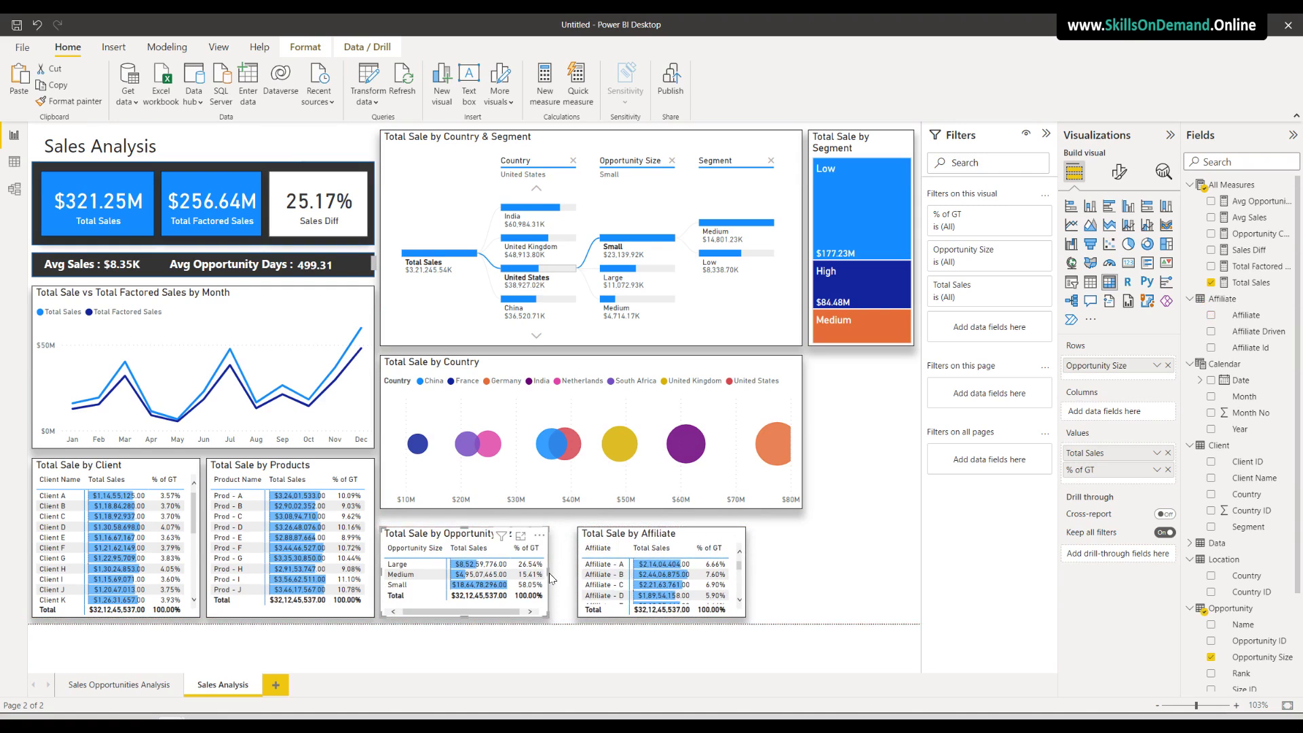
left_click_drag(549, 573, 603, 543)
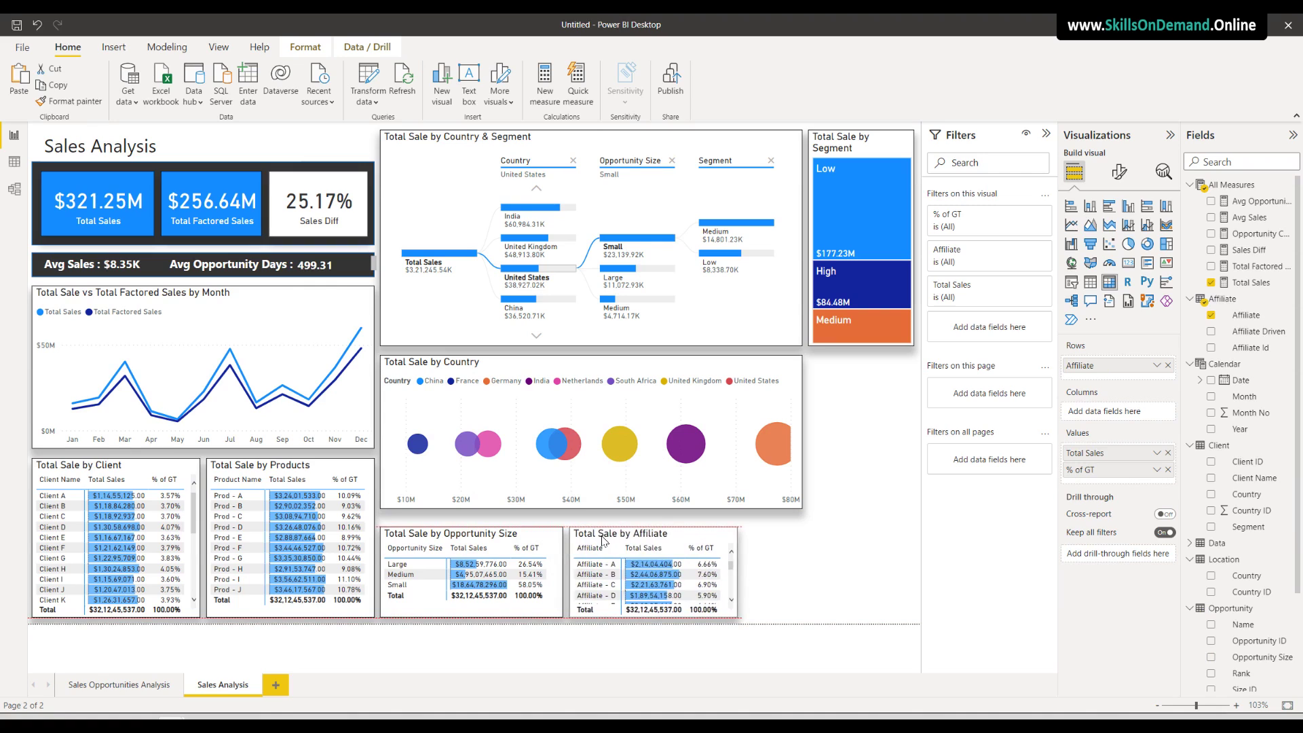
left_click_drag(736, 572, 762, 572)
left_click(812, 570)
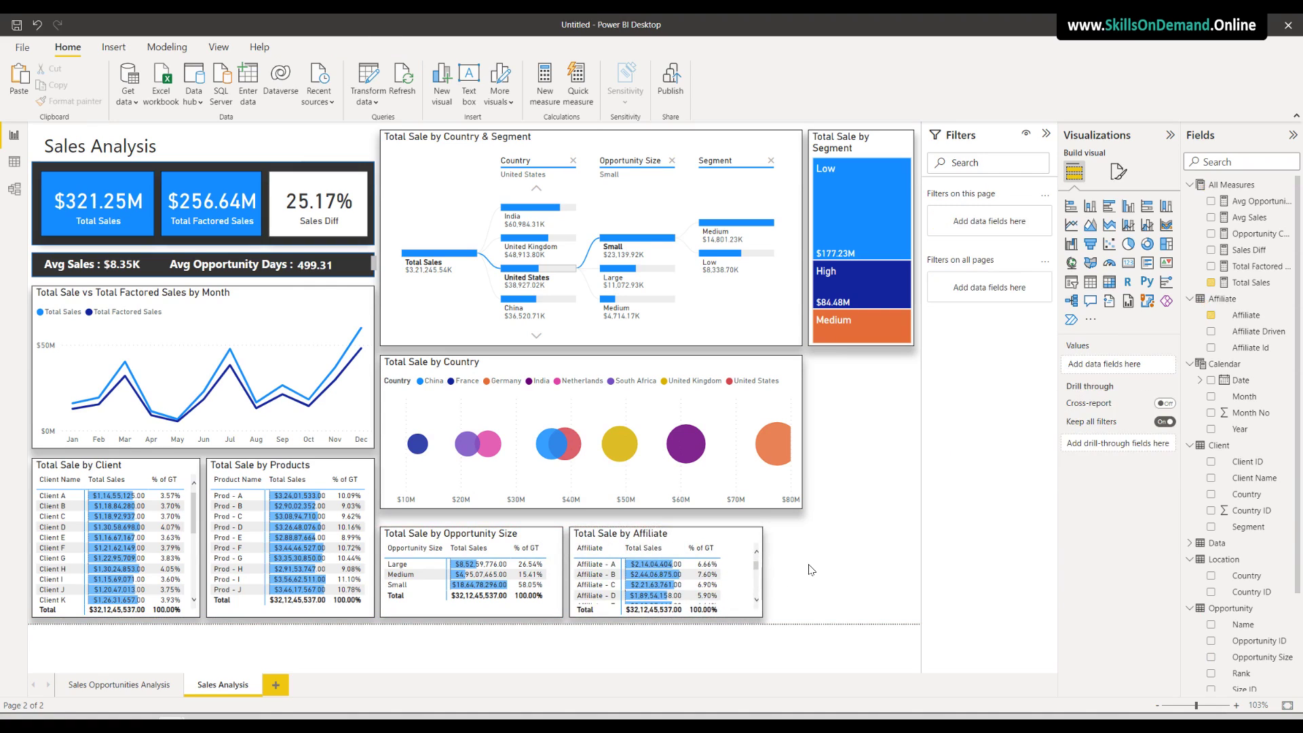
left_click(799, 474)
mouse_move(799, 439)
left_mouse_down()
mouse_move(766, 451)
mouse_move(801, 455)
left_mouse_up()
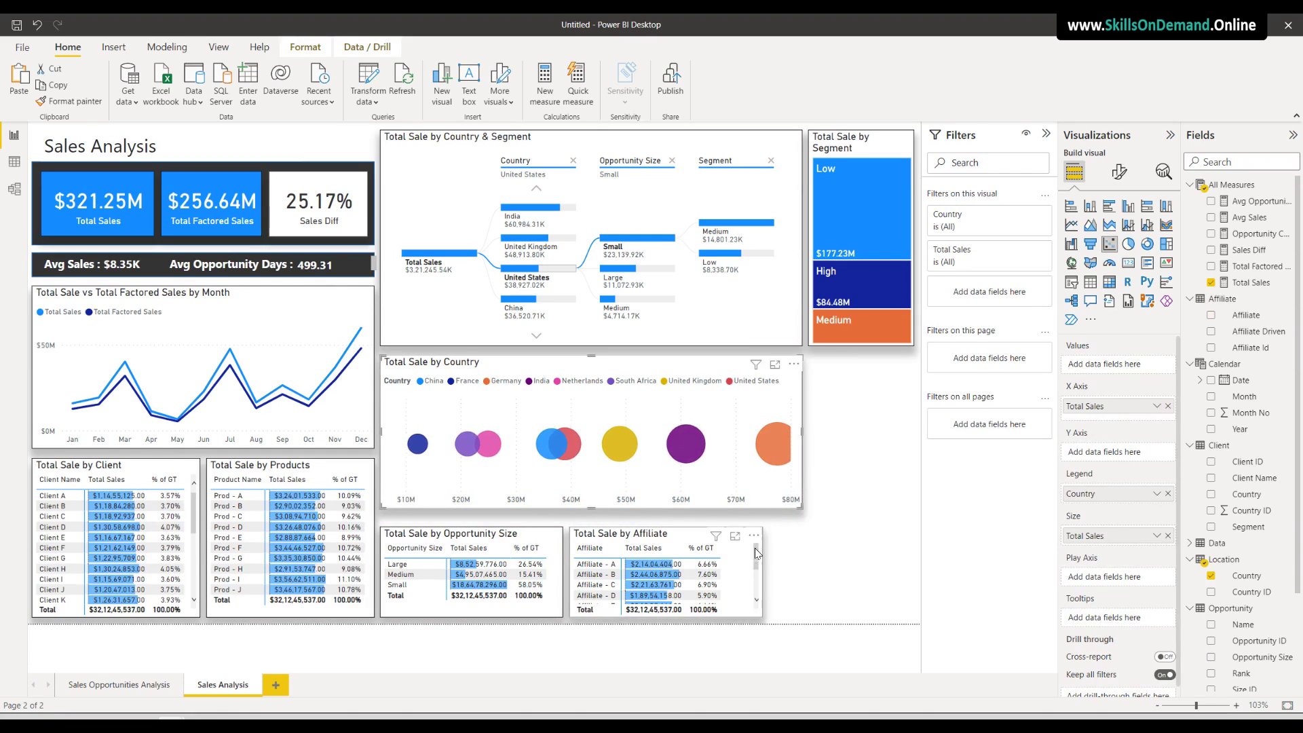
Narrow the Country chart and decomposition tree so the Total Sale by Segment chart widens
left_click(800, 565)
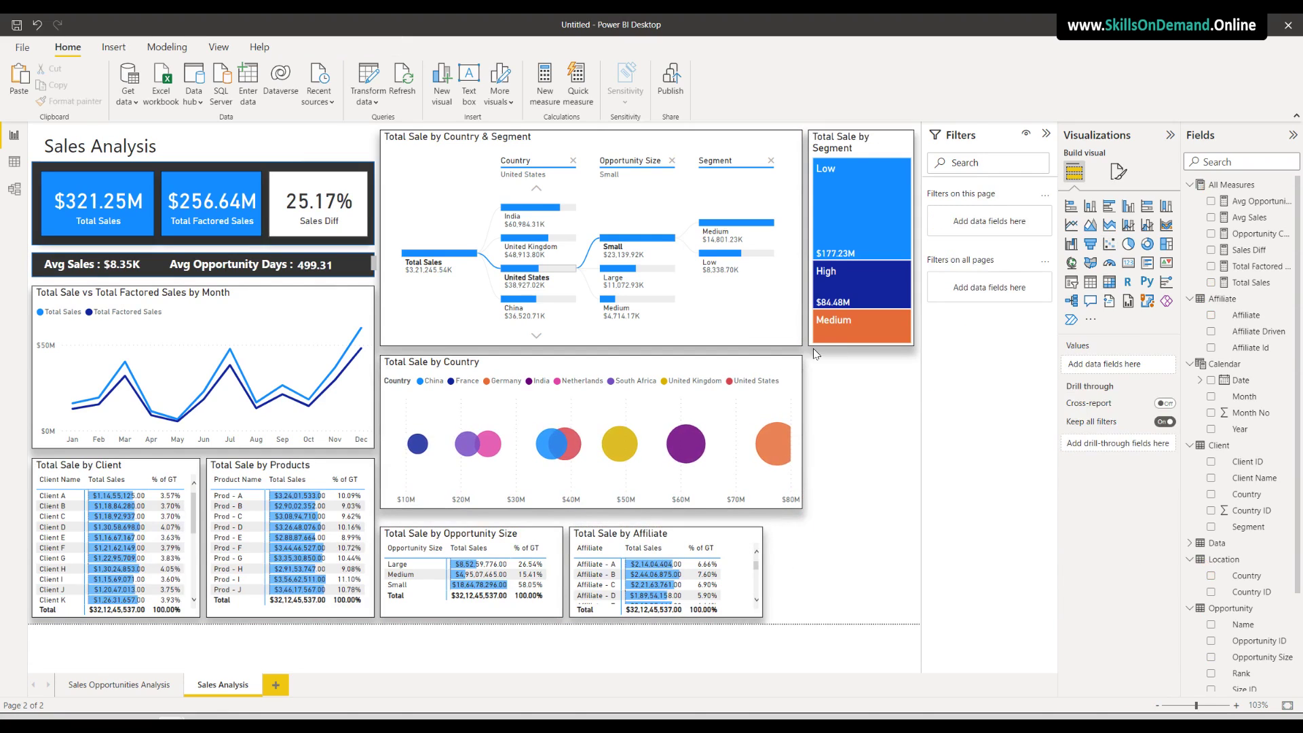
left_click(804, 437)
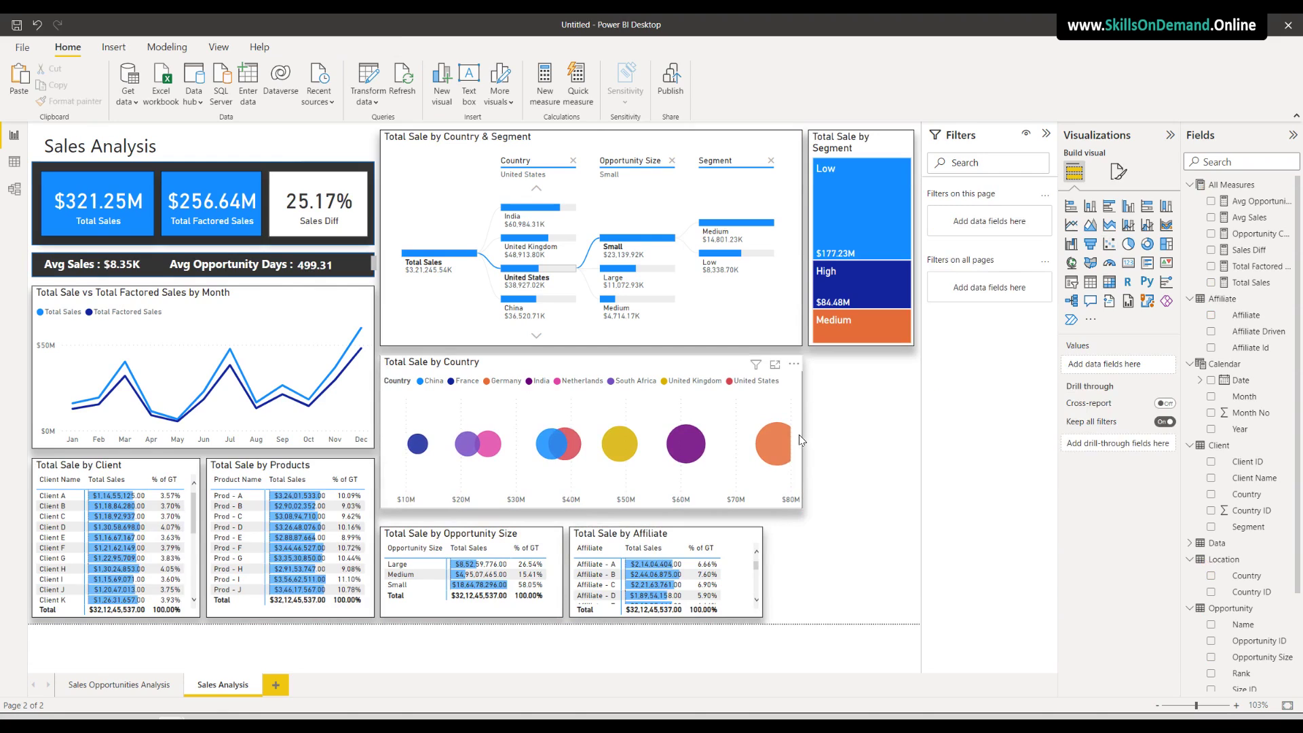
left_click_drag(803, 438, 791, 438)
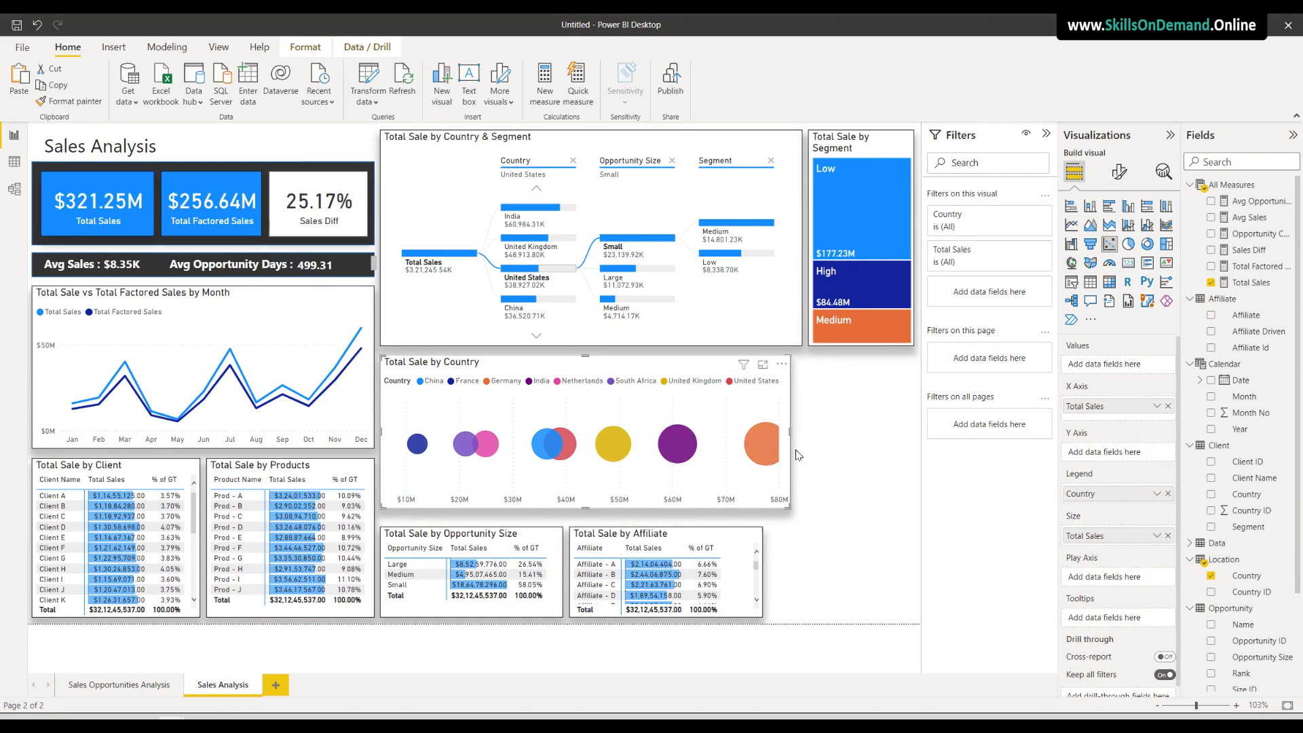
left_click(799, 327)
mouse_move(804, 243)
left_mouse_down()
mouse_move(790, 247)
mouse_move(798, 240)
left_mouse_up()
left_click(812, 254)
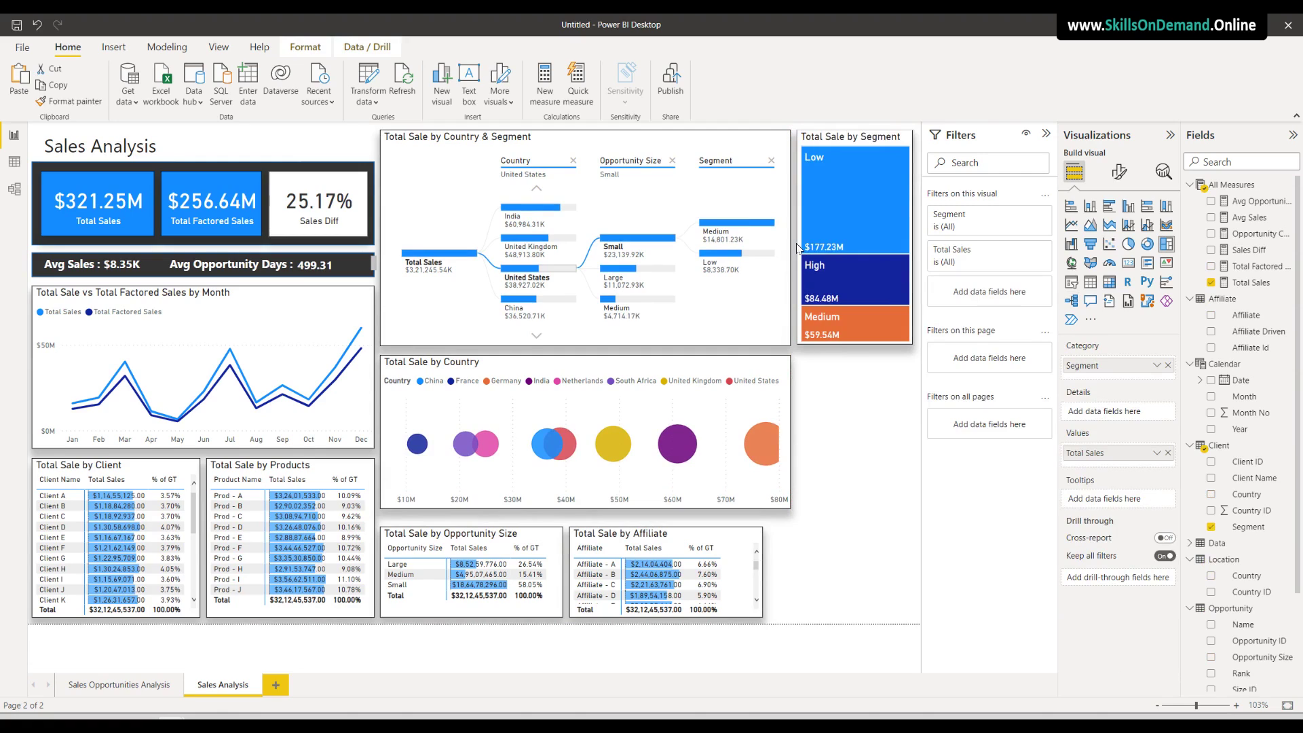
left_click(860, 380)
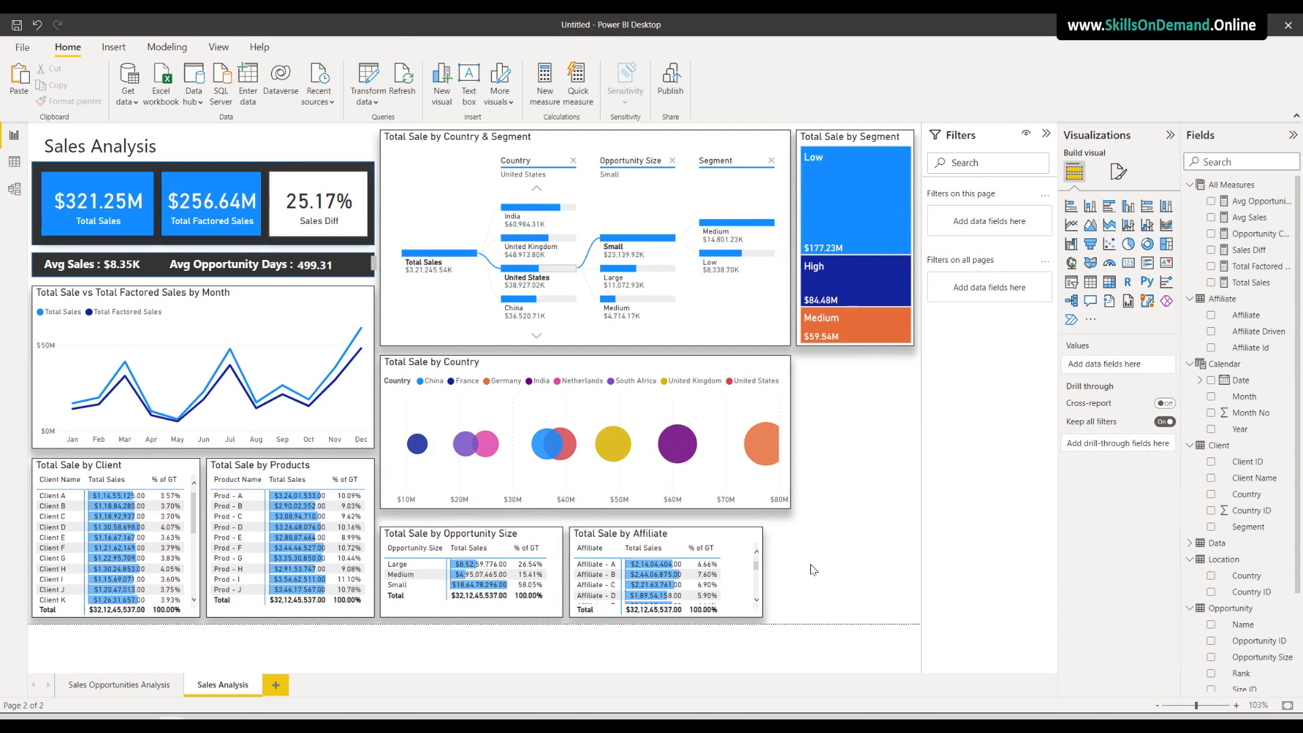
Stretch the Total Sale by Country chart down to meet the tables
left_click(513, 506)
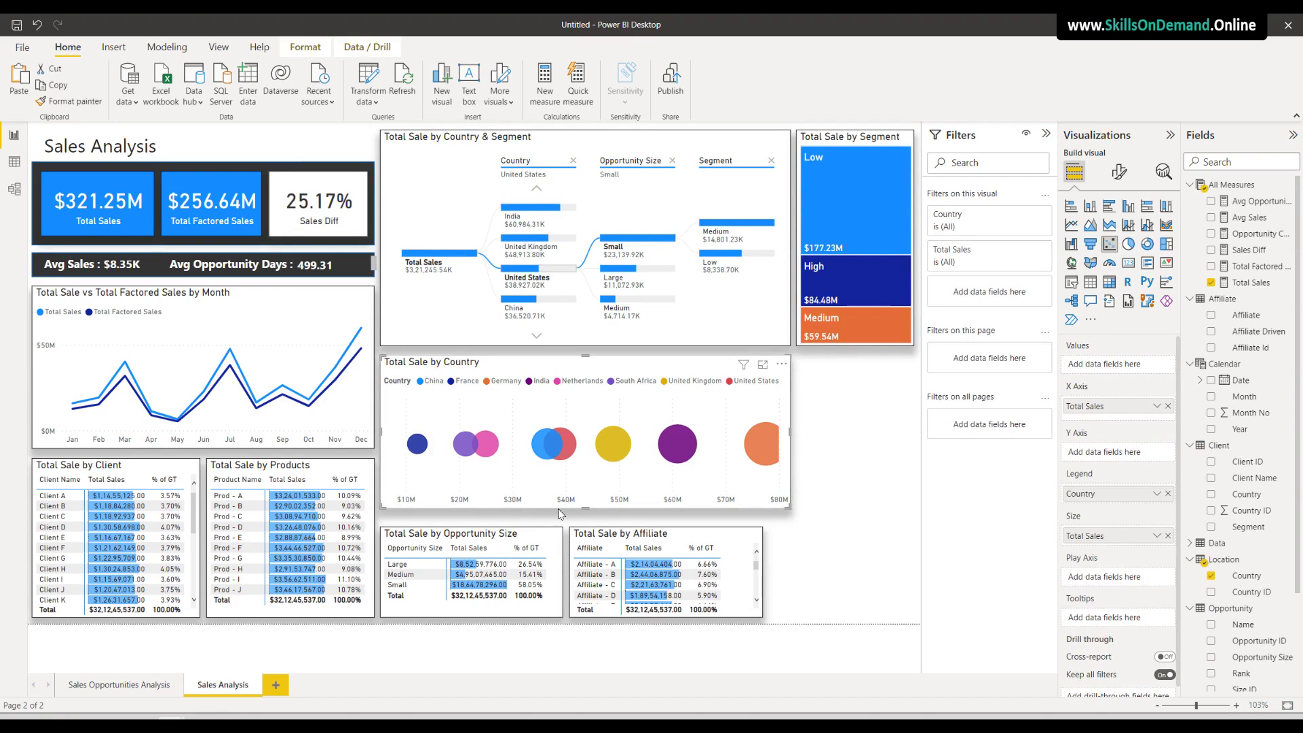
left_click_drag(584, 506, 583, 516)
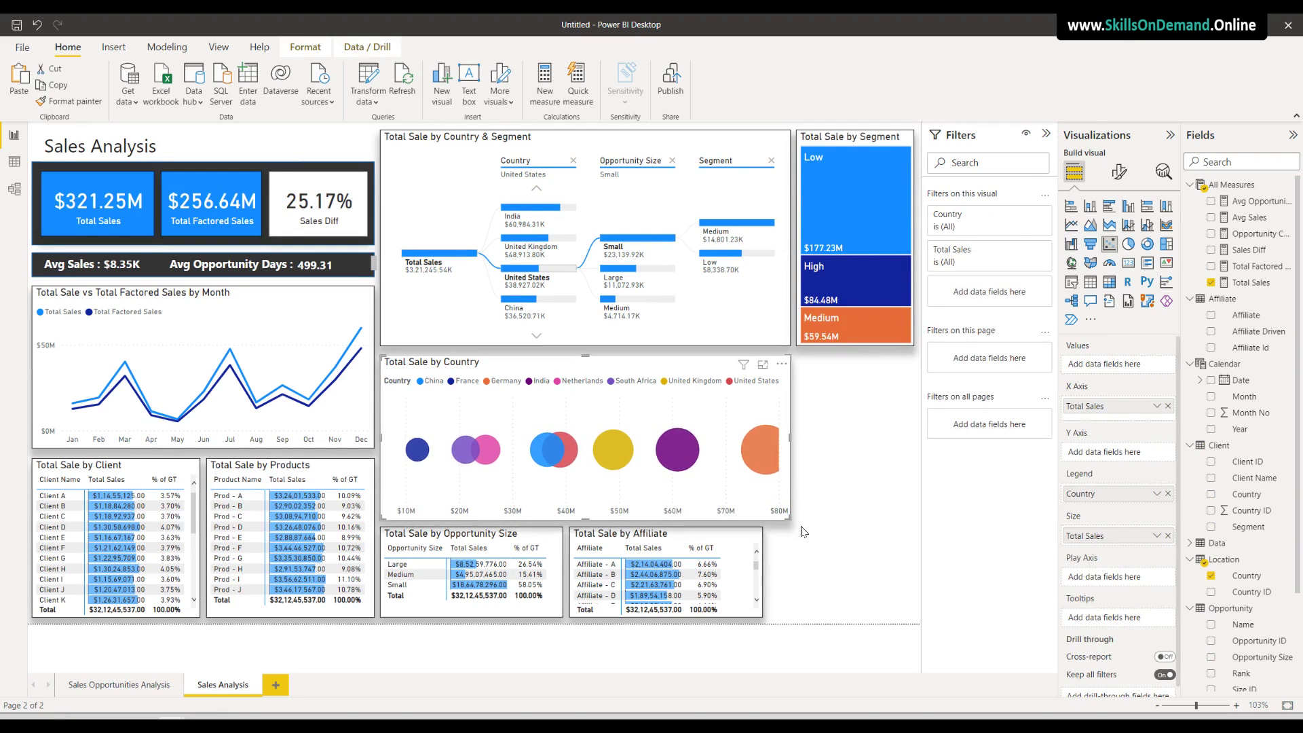
left_click(830, 529)
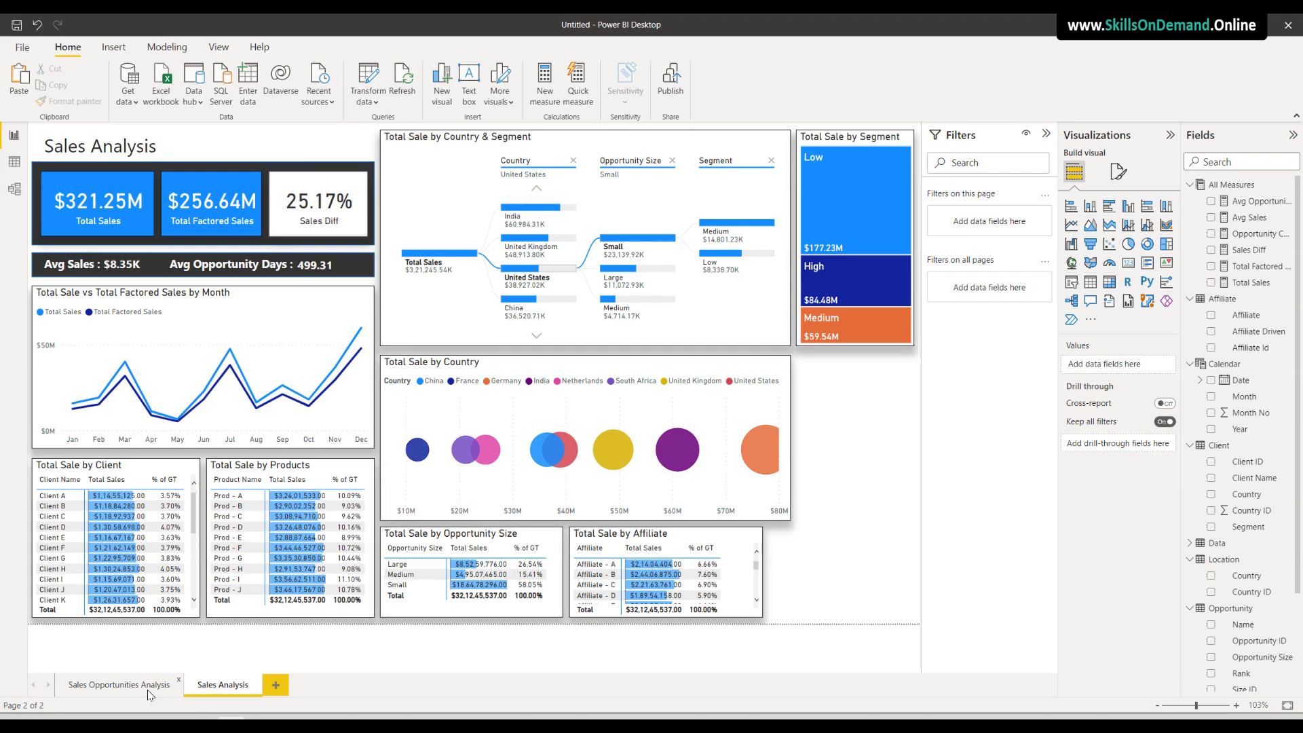
Paste the Year and Affiliate Driven slicers onto Sales Analysis, synced with the originals
left_click(119, 685)
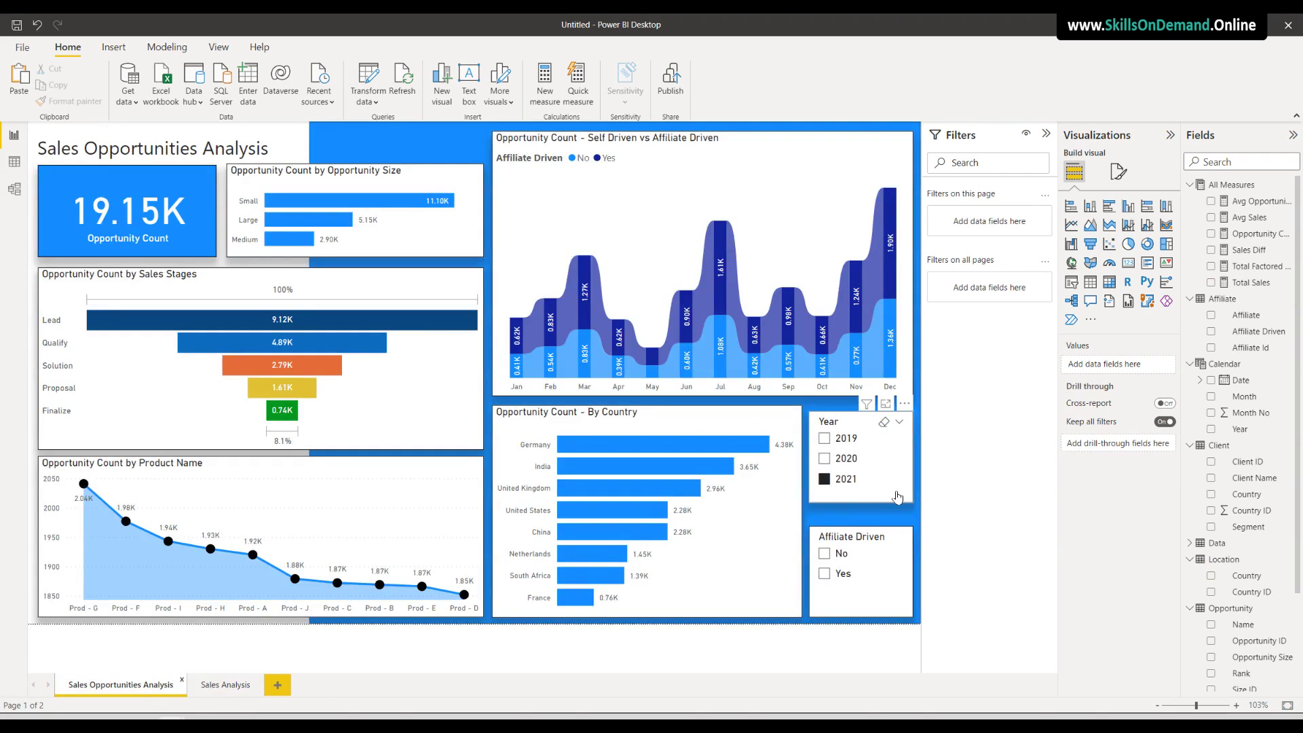
left_click(900, 497)
left_click(896, 611, "ctrl")
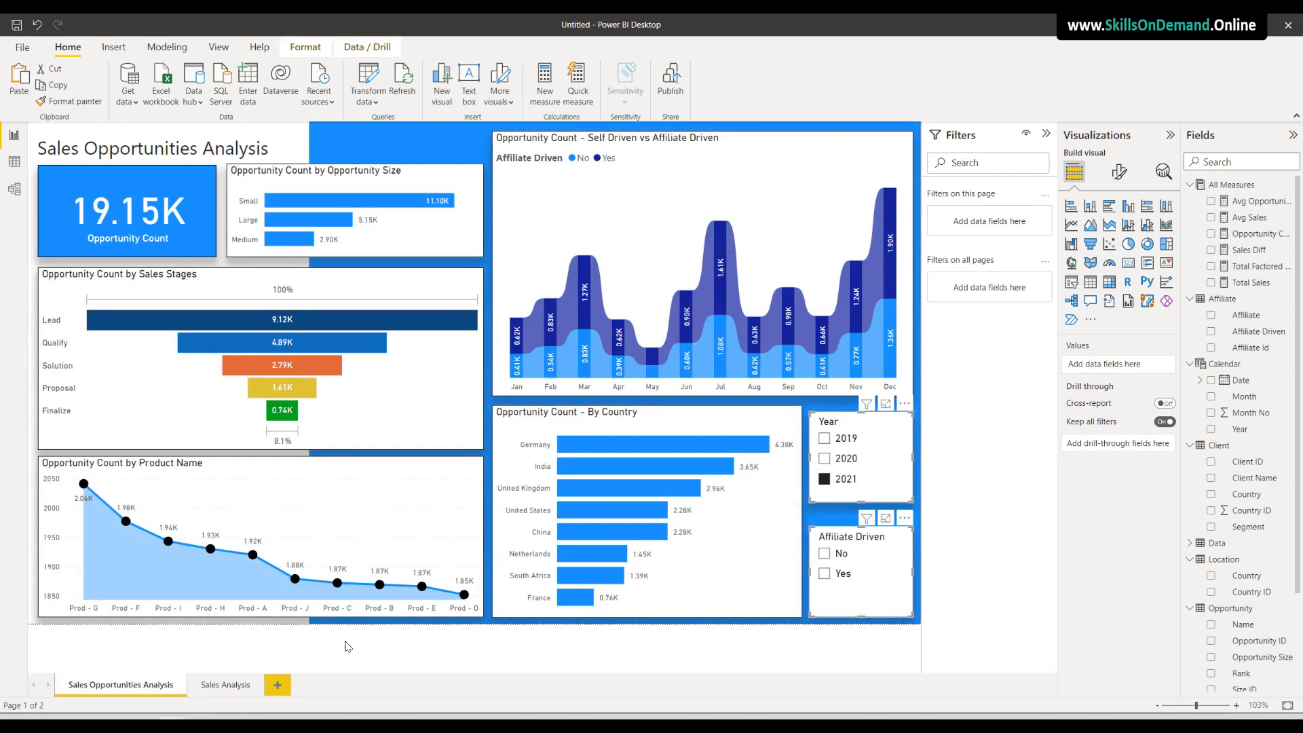
left_click(210, 686)
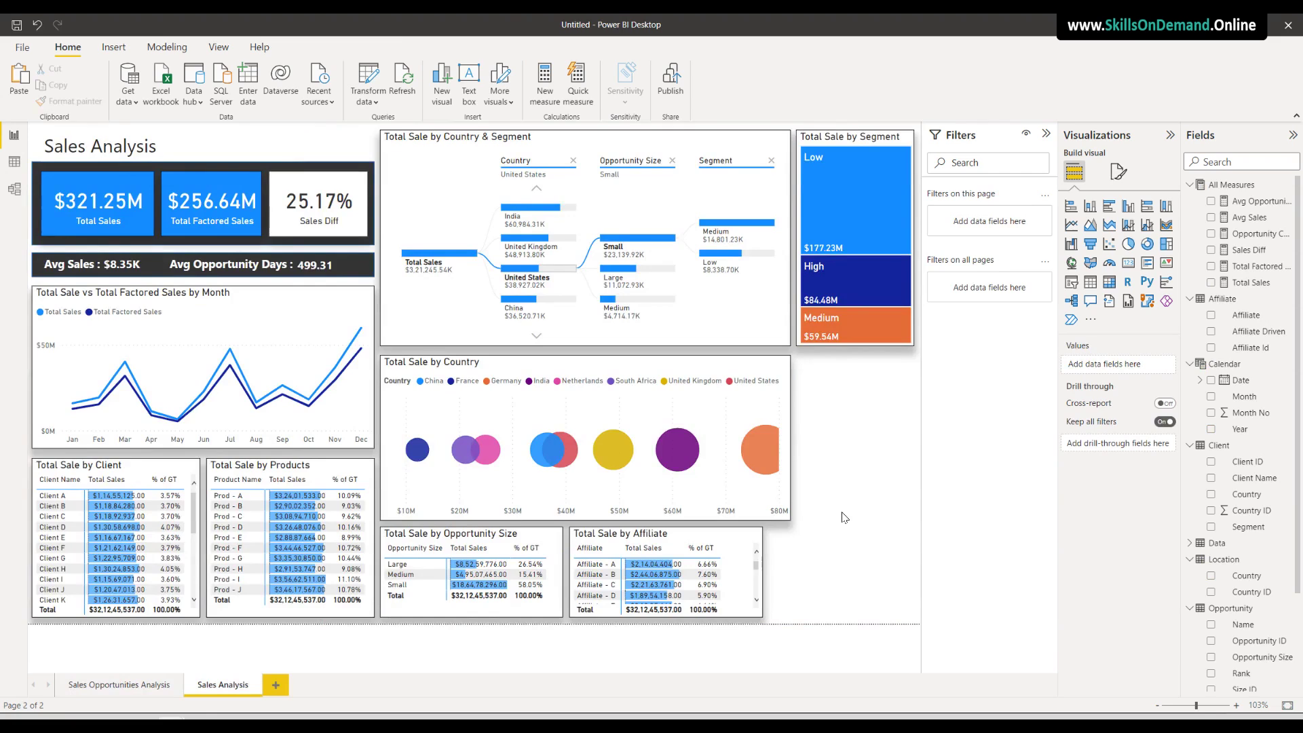
key("ctrl+v")
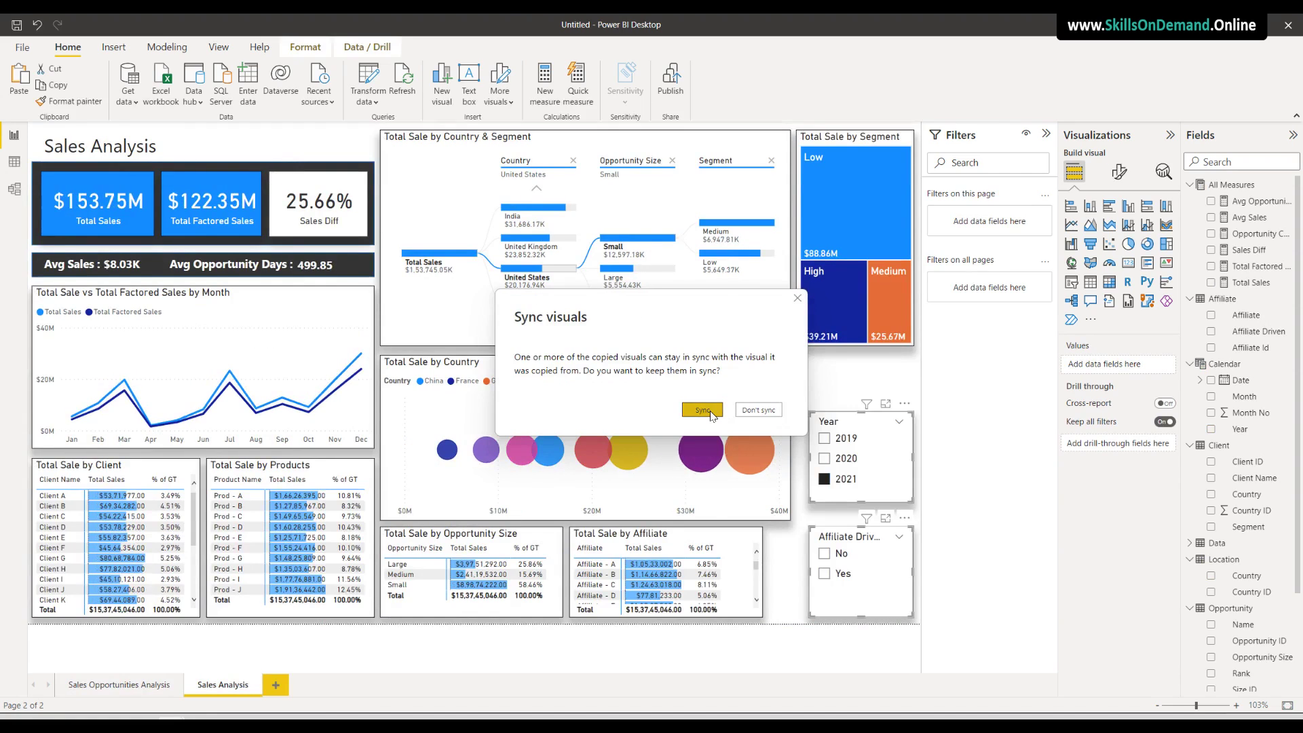
left_click(703, 410)
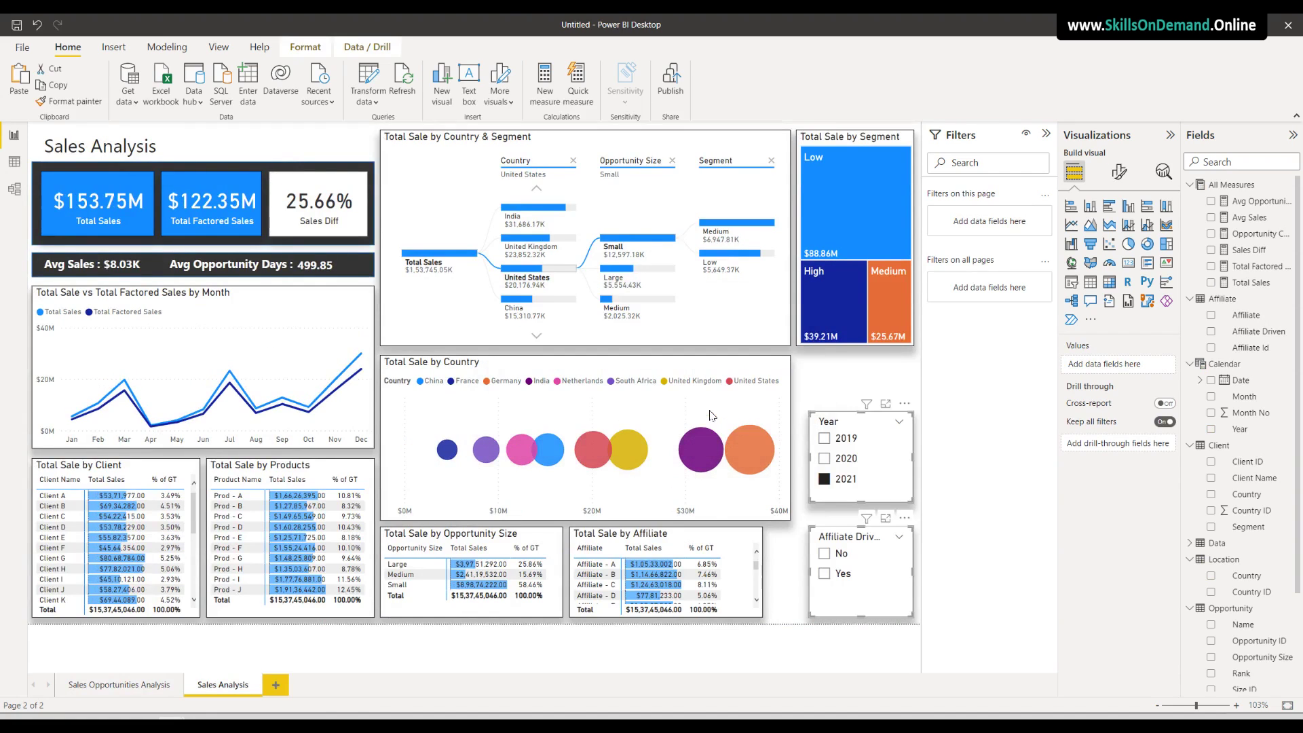
Stack the shortened Year and Affiliate Driven slicers beside the Segment chart
left_click_drag(899, 486, 914, 405)
left_click(920, 479)
left_click_drag(853, 439, 853, 436)
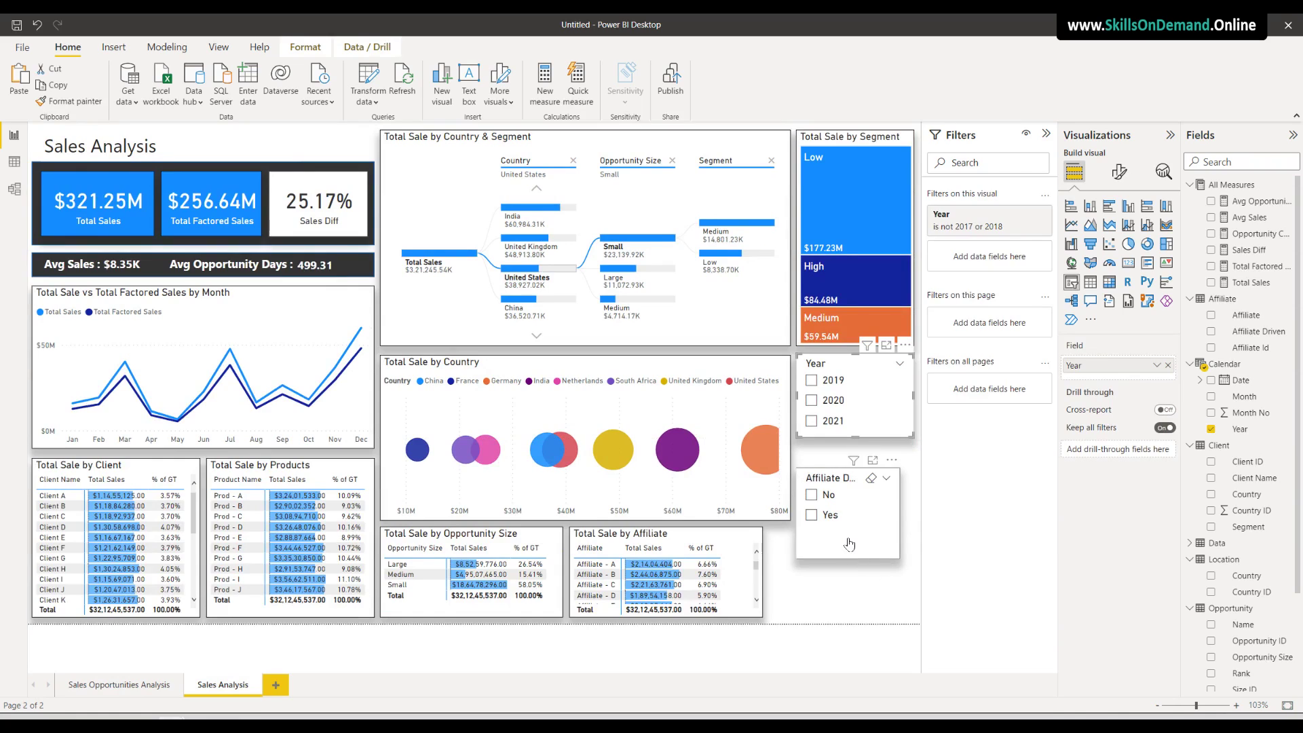
left_click_drag(848, 547, 914, 497)
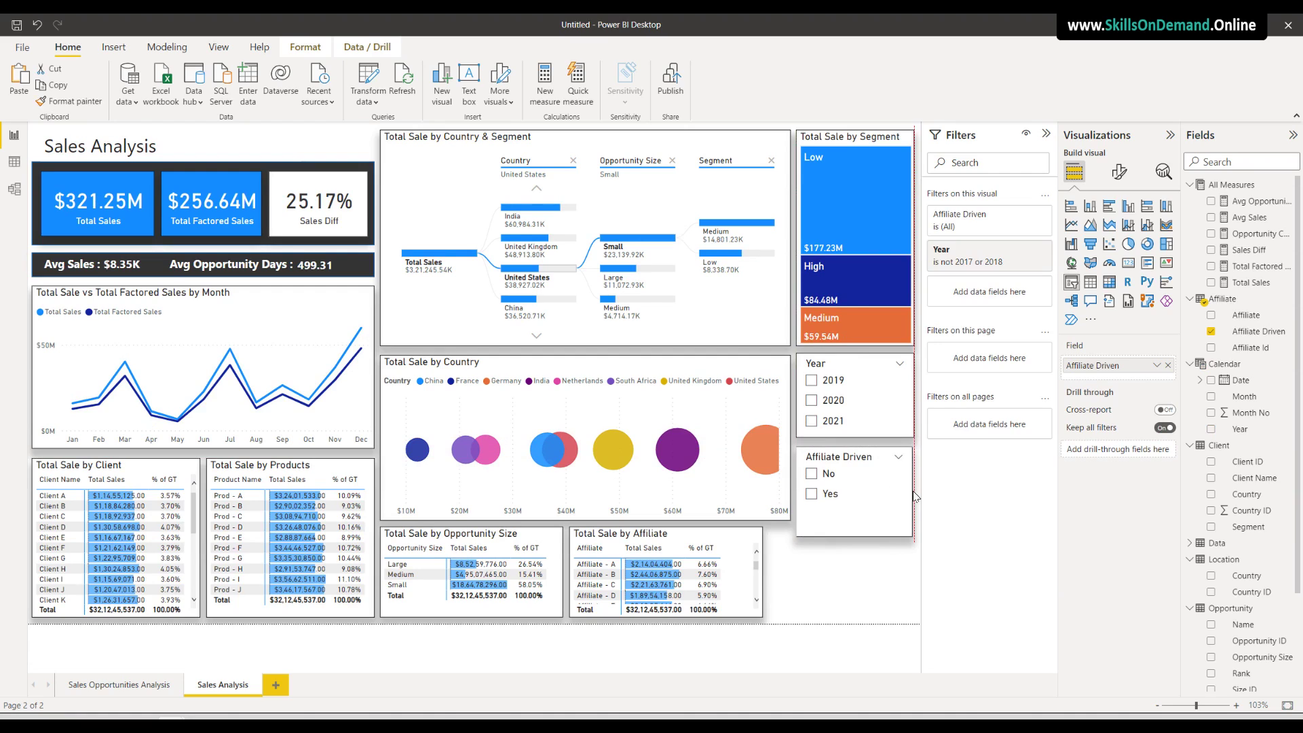
left_click_drag(859, 537, 859, 526)
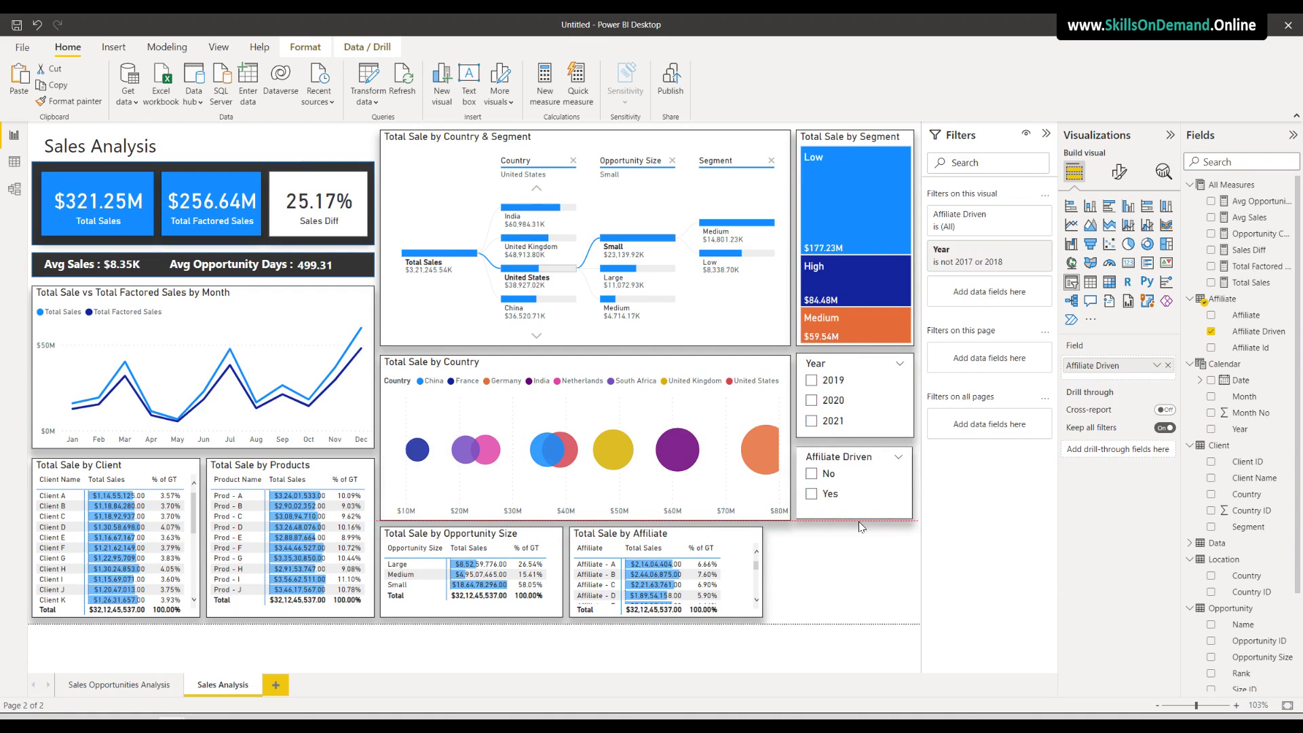
left_click(845, 565)
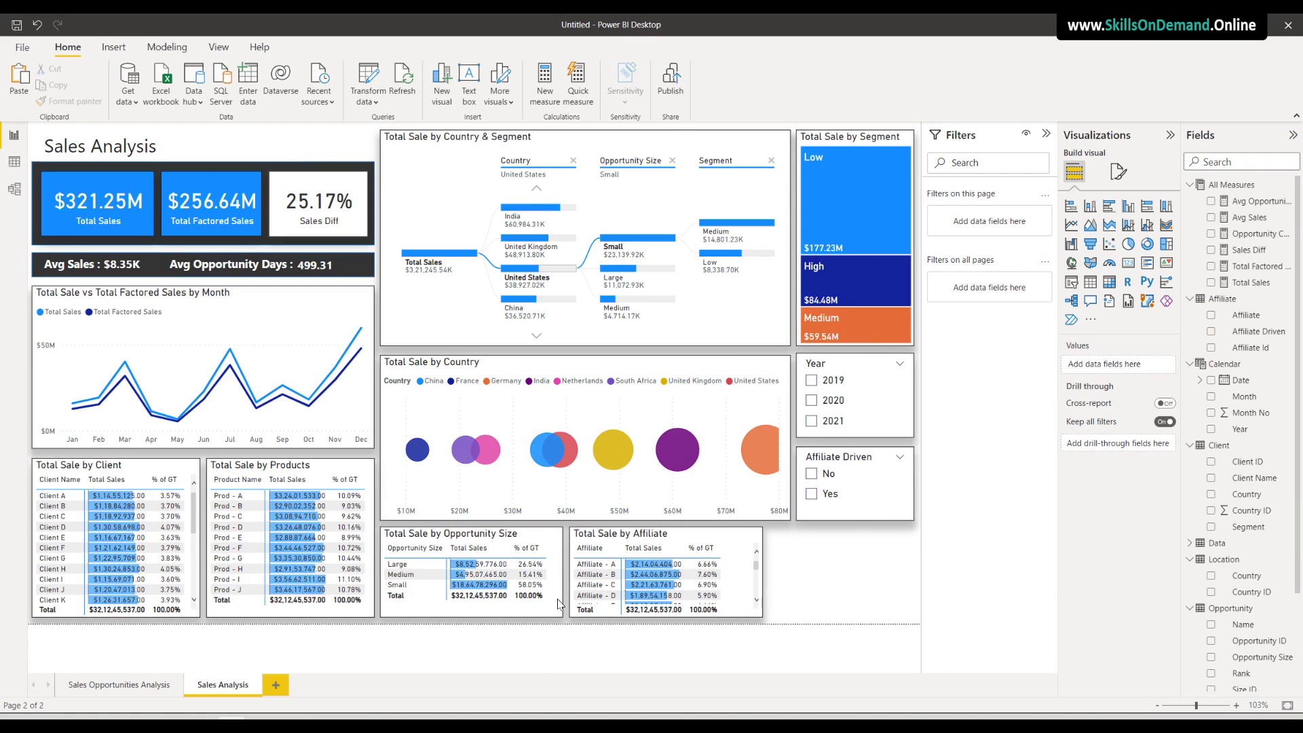
left_click(880, 520)
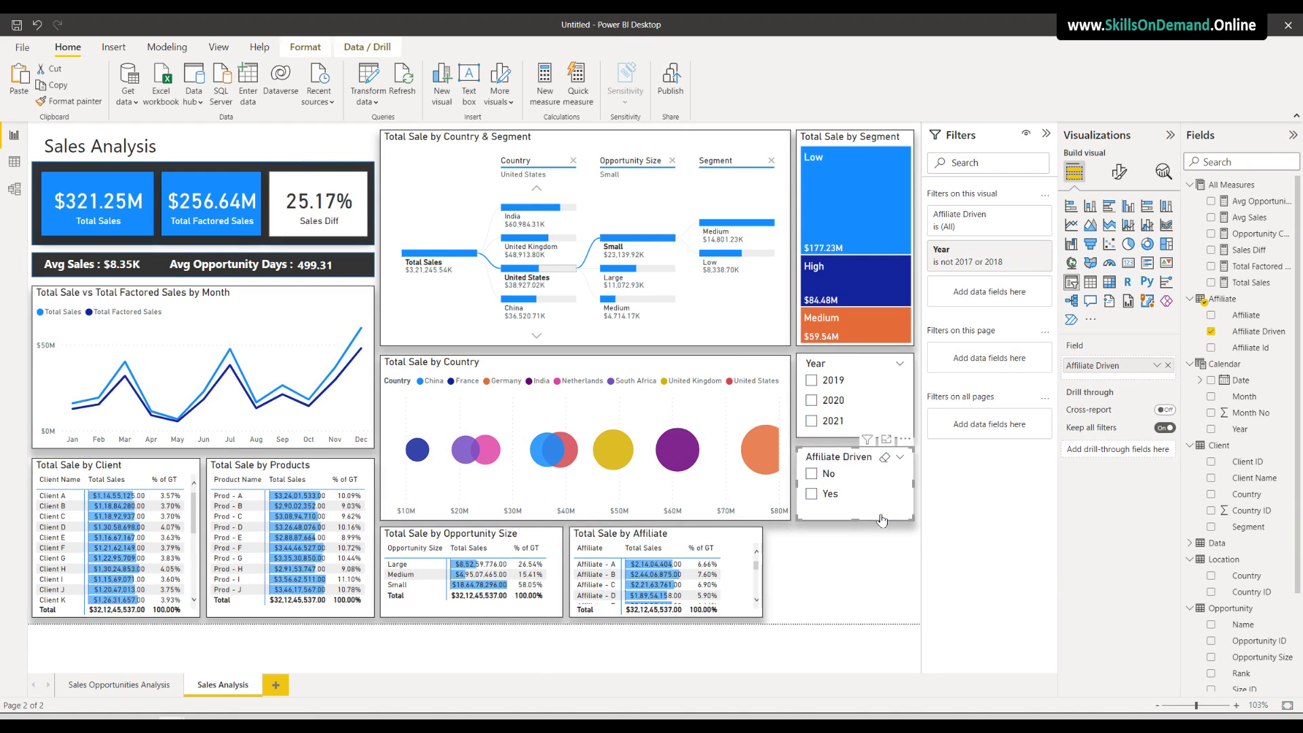
left_click_drag(881, 520, 888, 527)
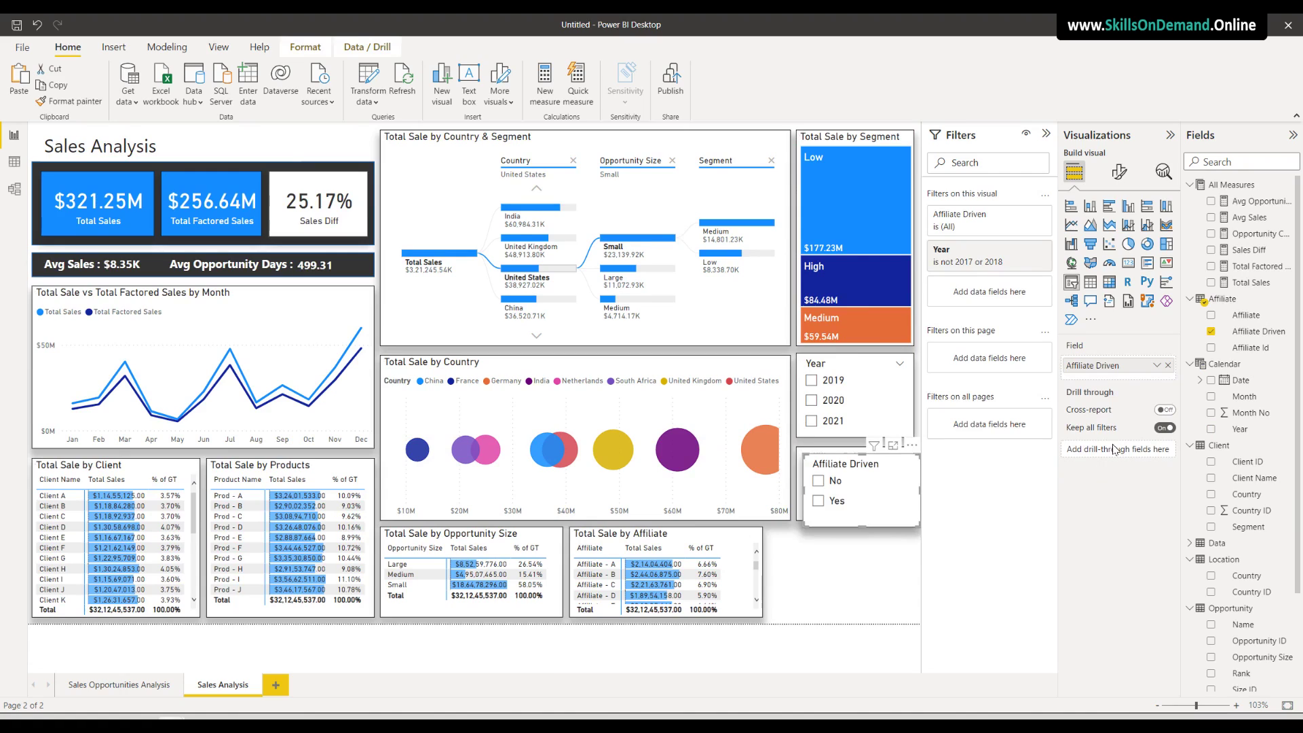
Switch the duplicate slicer to Opportunity Size and place it below Affiliate Driven
left_click(1169, 365)
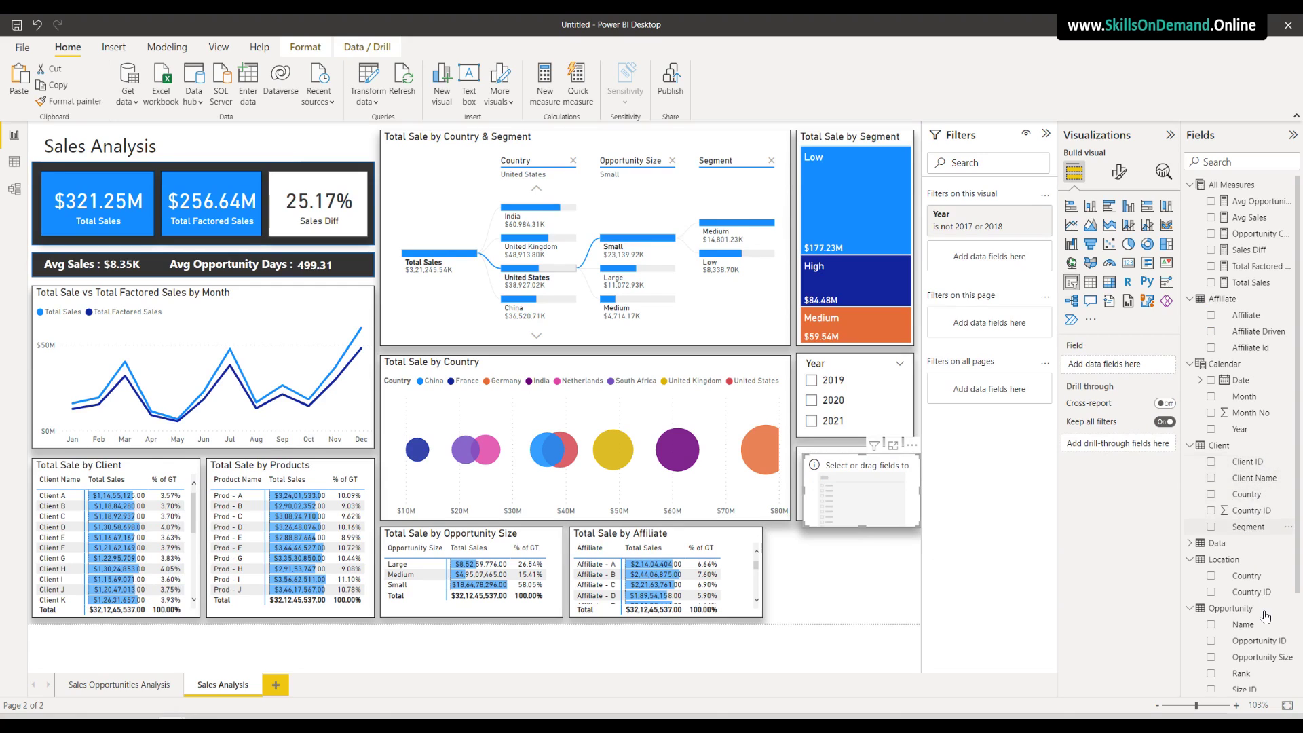
scroll(1274, 682, "down", 3)
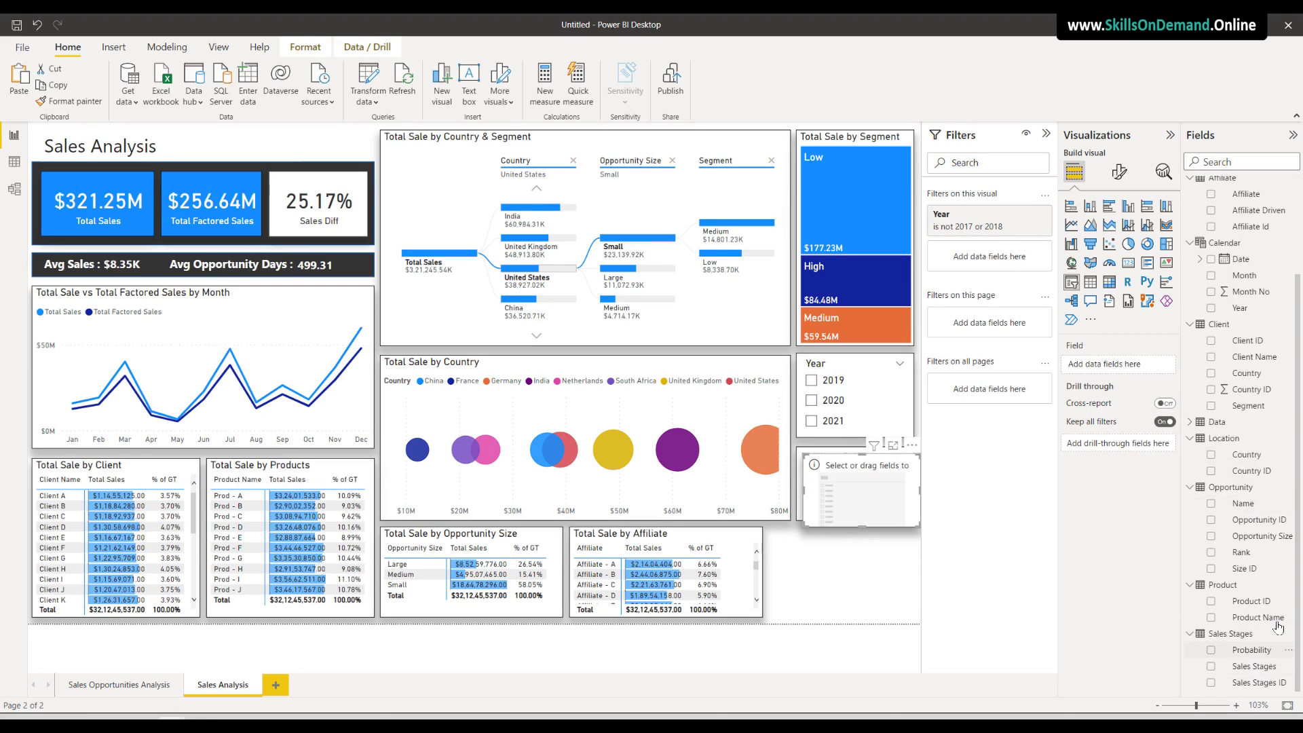
left_click_drag(1265, 542, 894, 484)
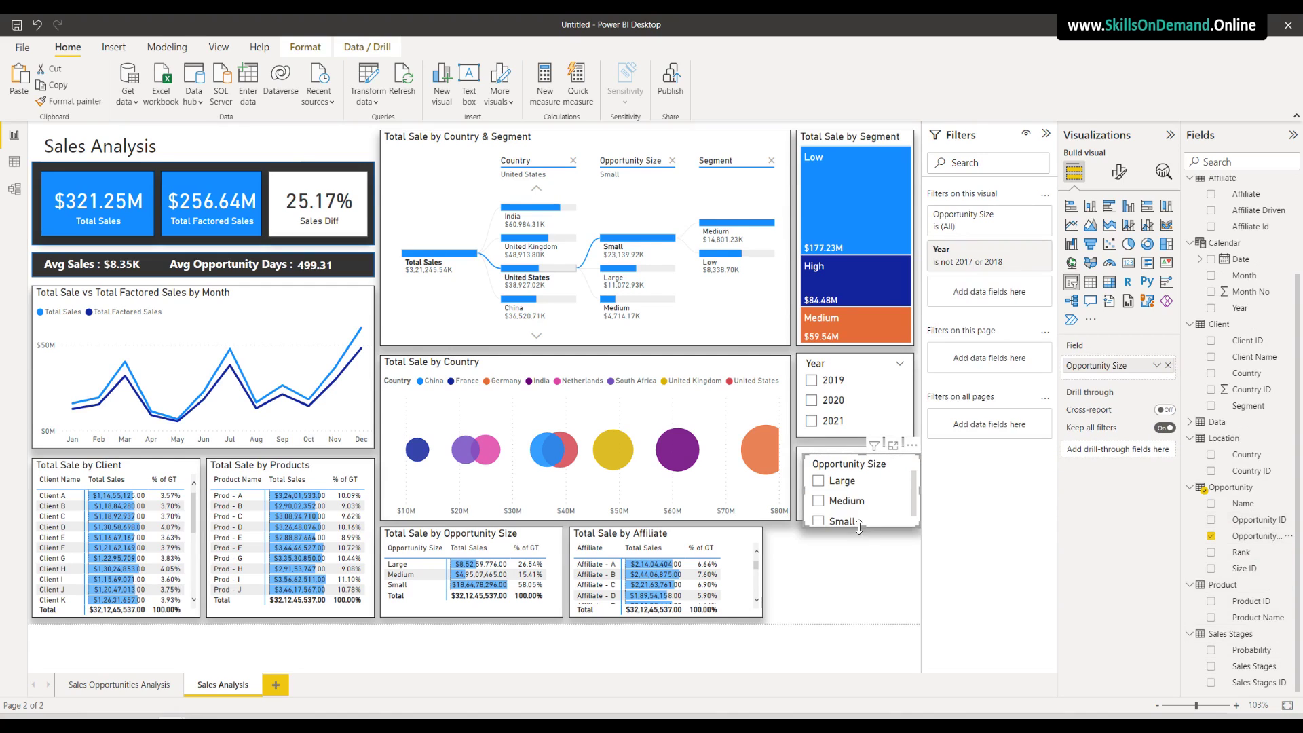
left_click_drag(861, 528, 861, 538)
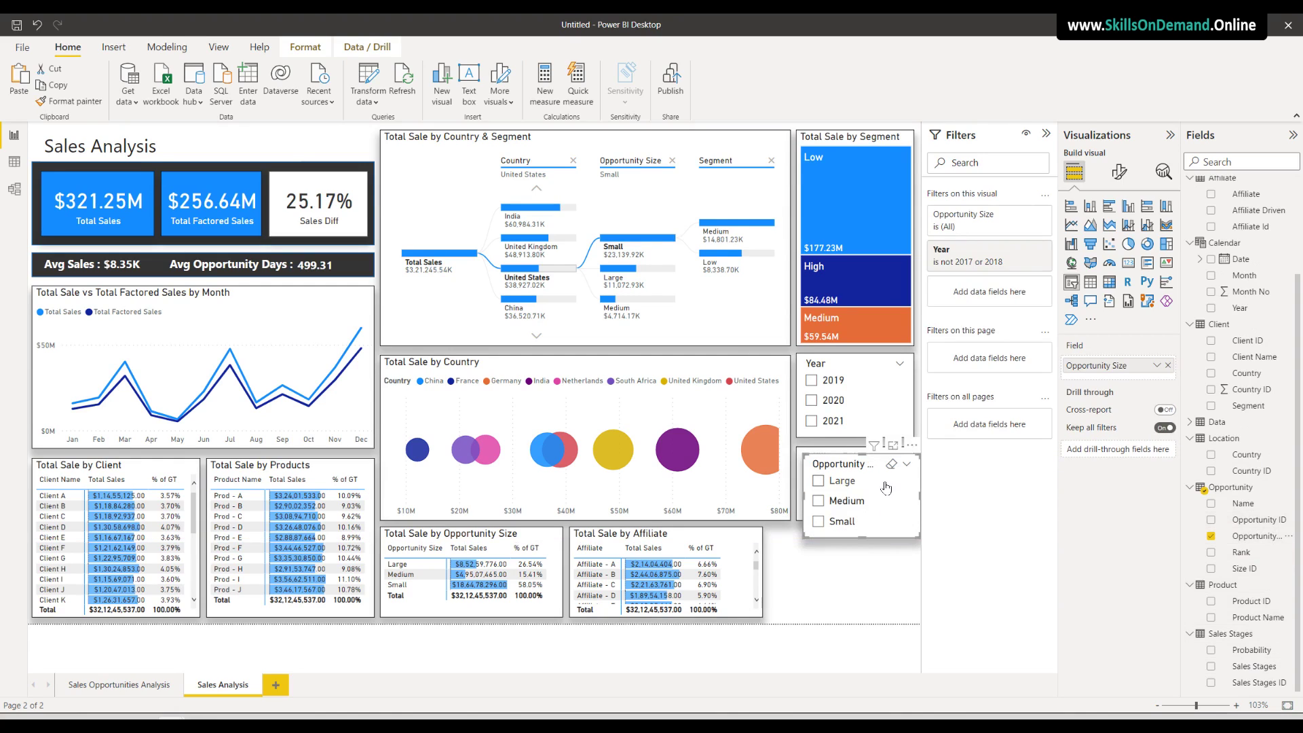
left_click_drag(889, 489, 881, 561)
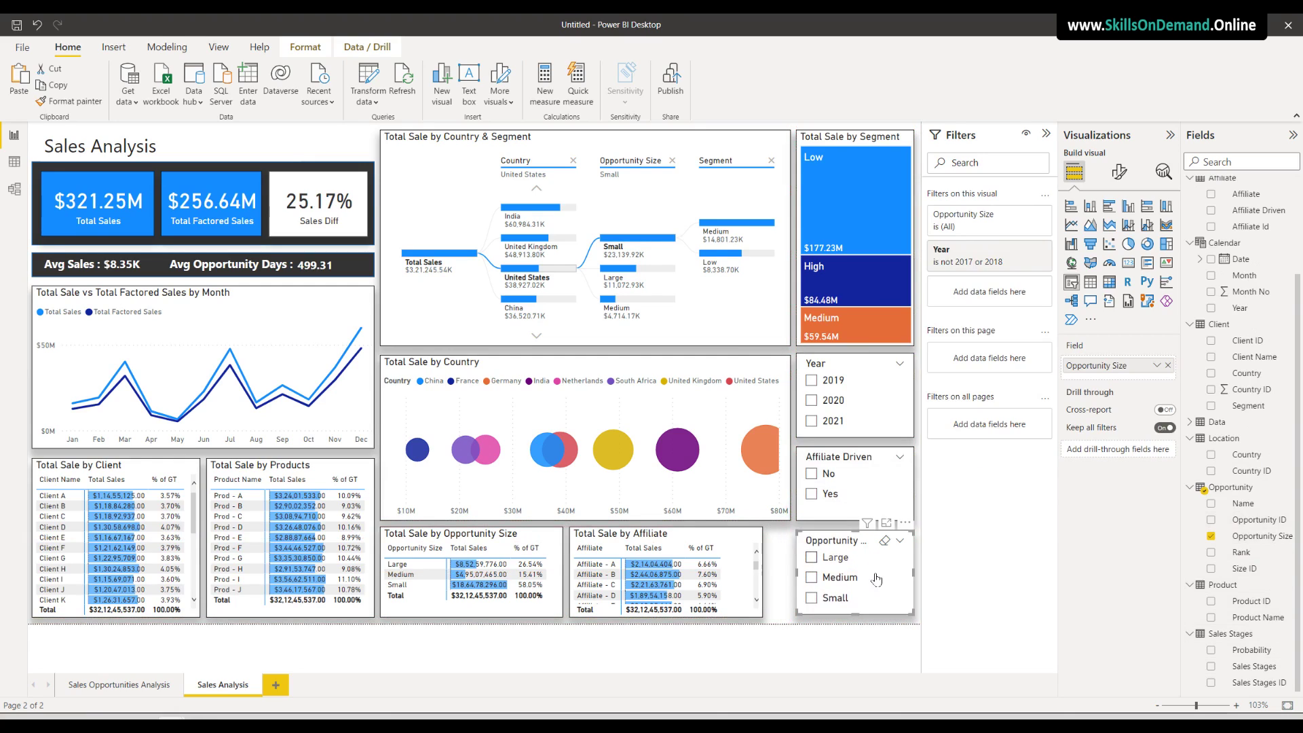
left_click(789, 600)
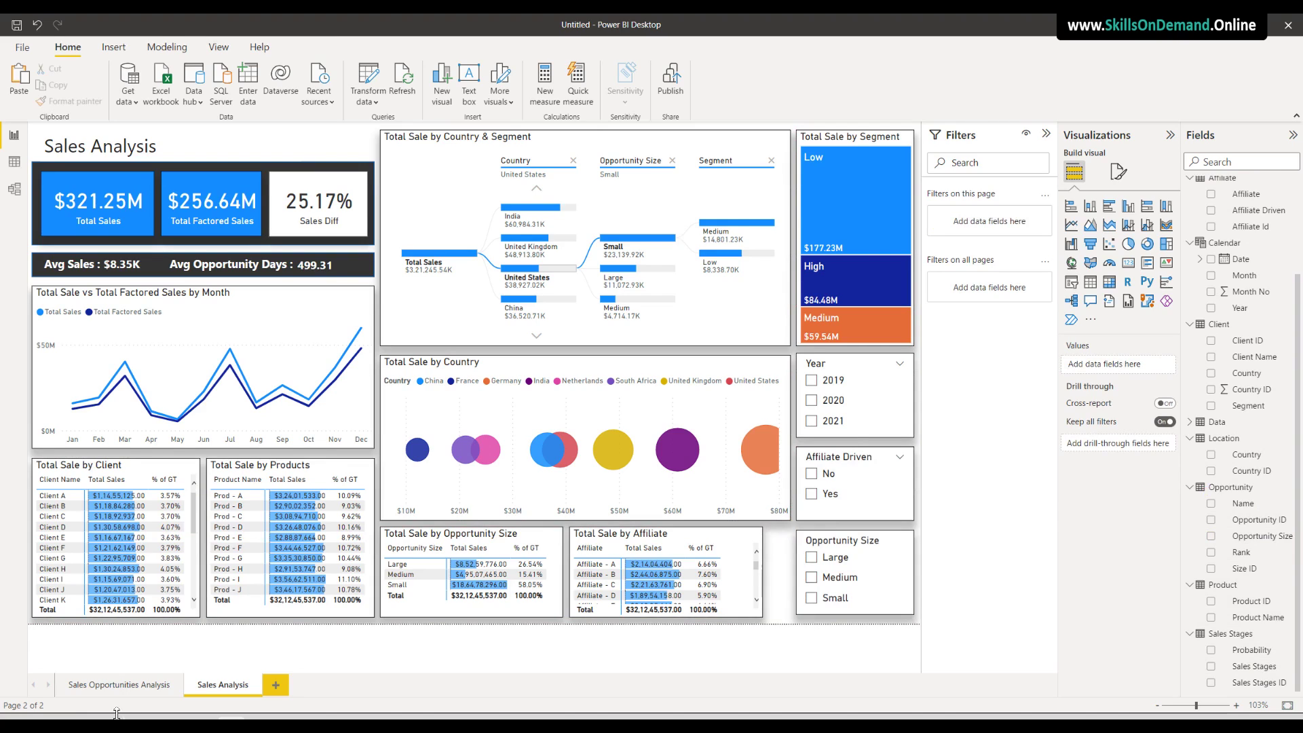
Paste the blue background panel onto Sales Analysis, send it behind the visuals, then start saving
left_click(112, 691)
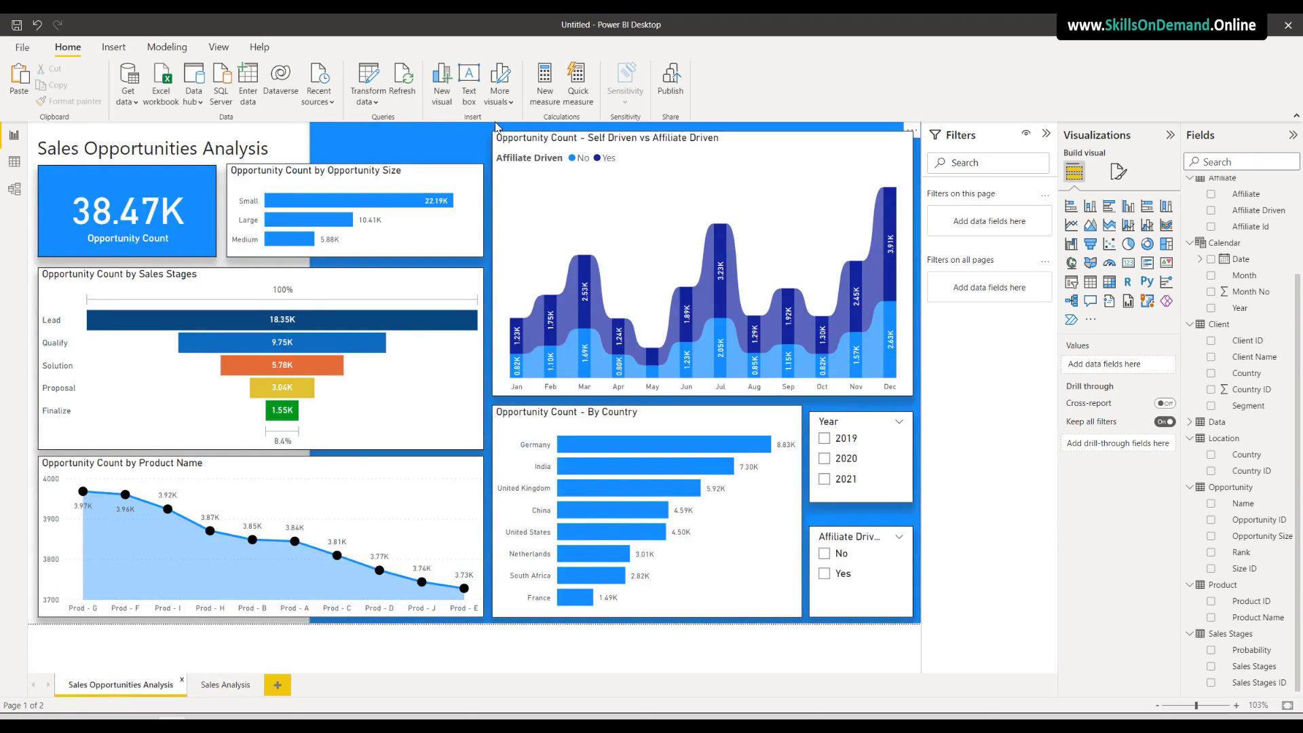
left_click(426, 133)
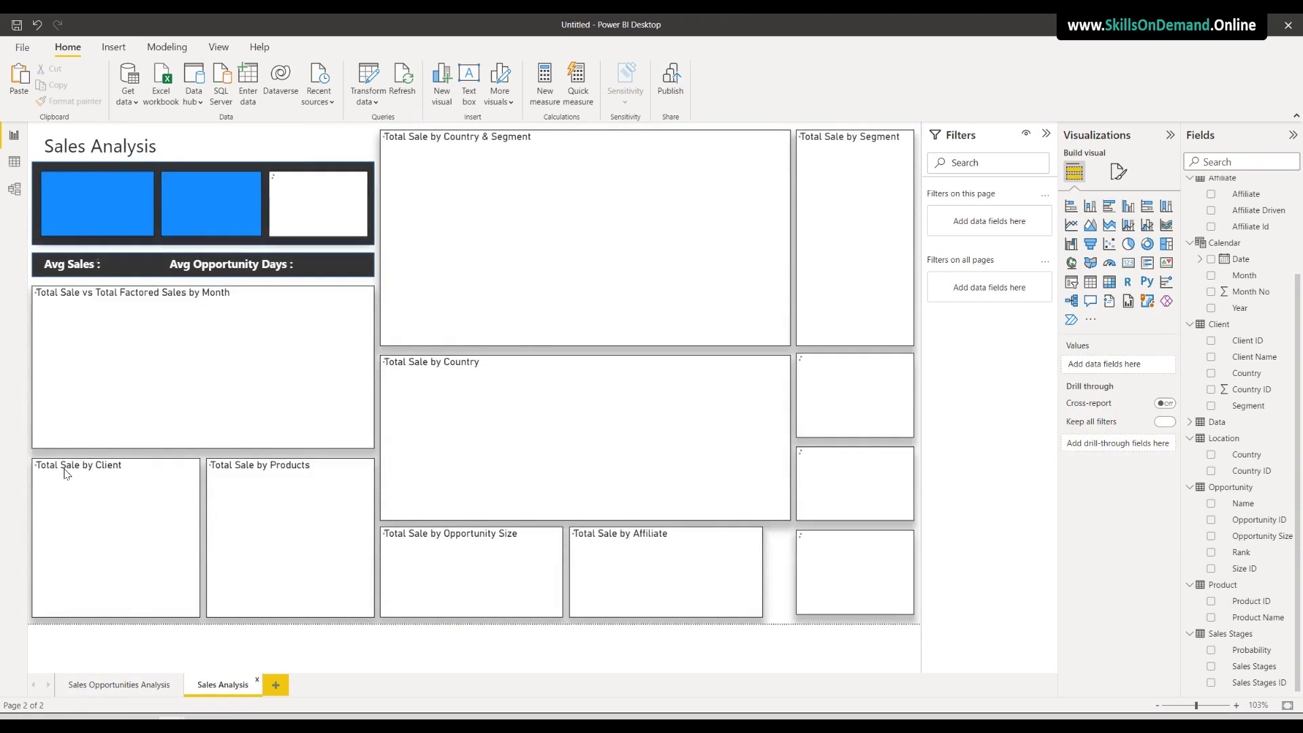
key("ctrl+v")
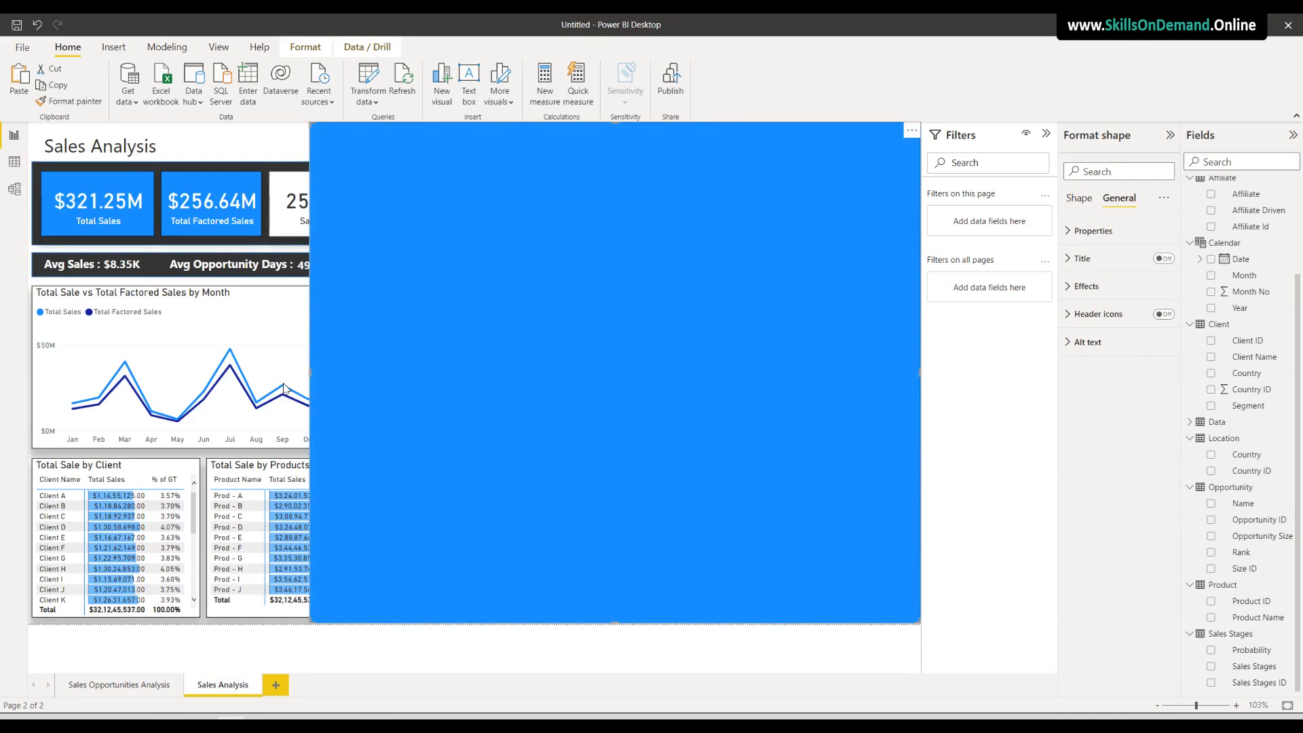
left_click(304, 47)
left_click(222, 77)
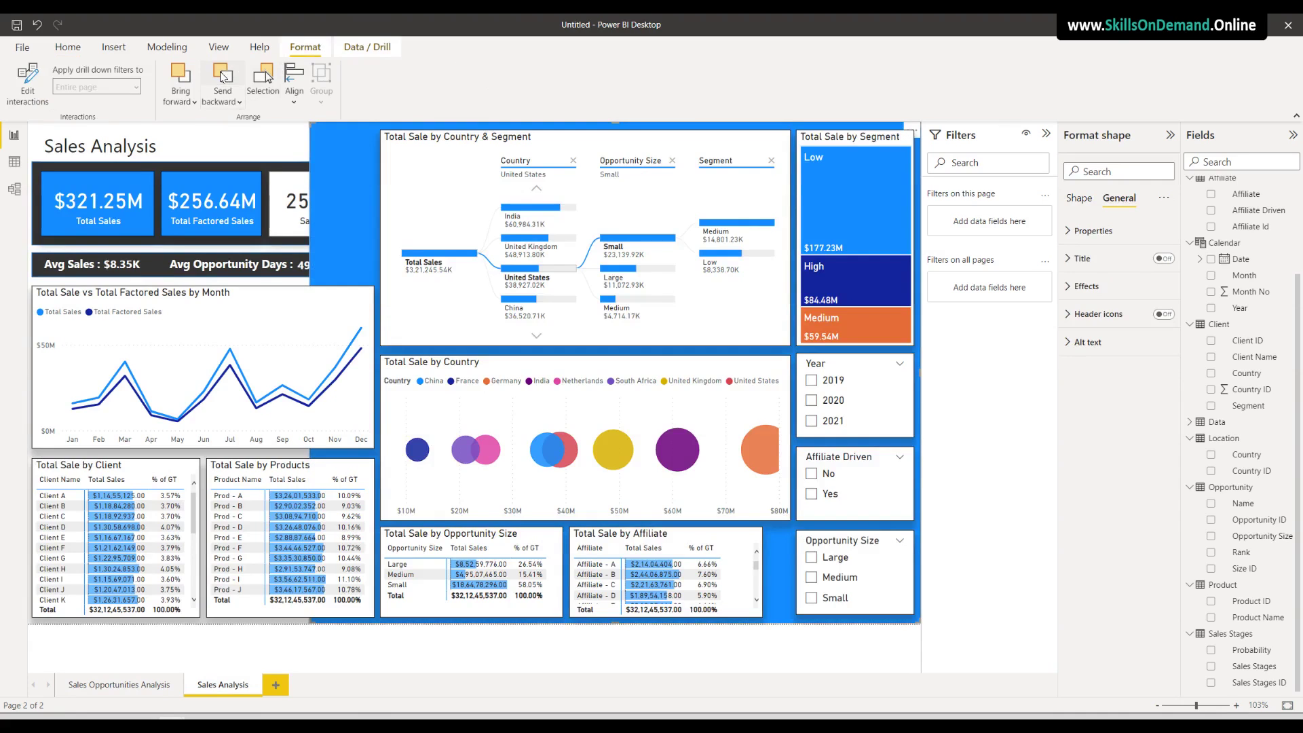
key("ctrl+z")
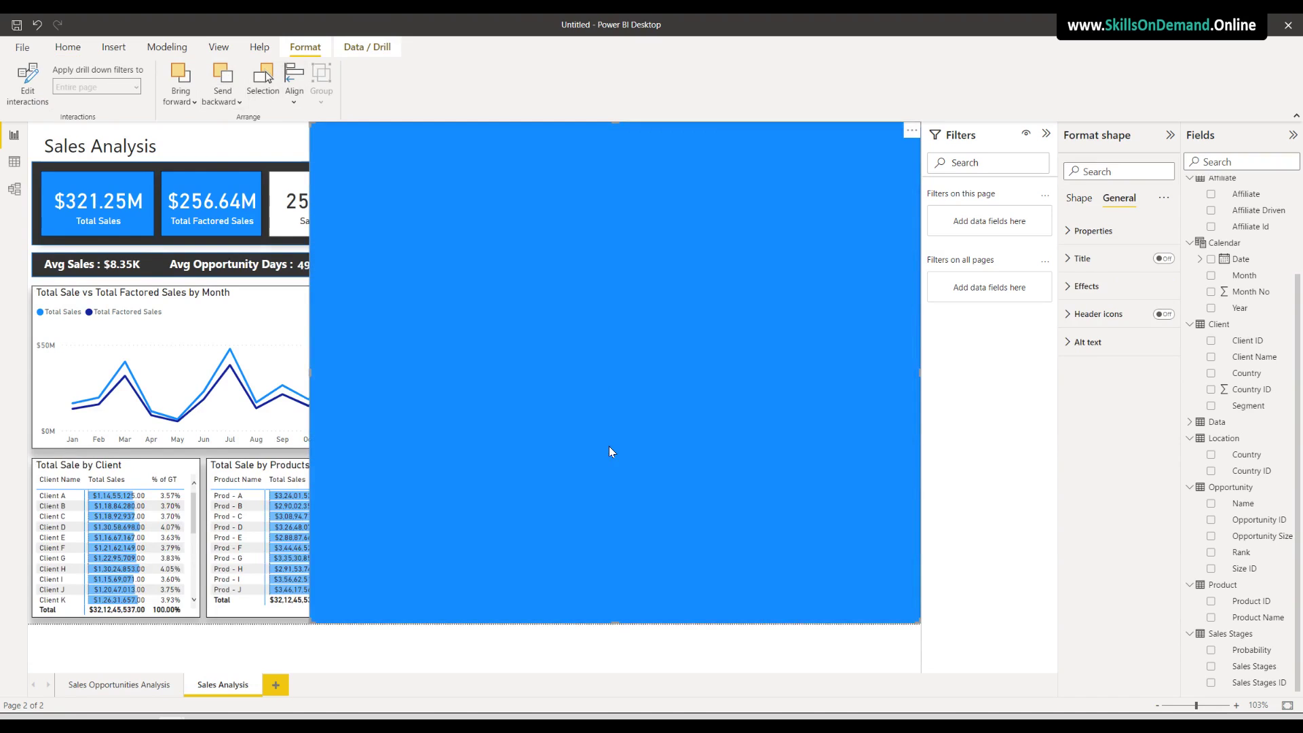
left_click(243, 628)
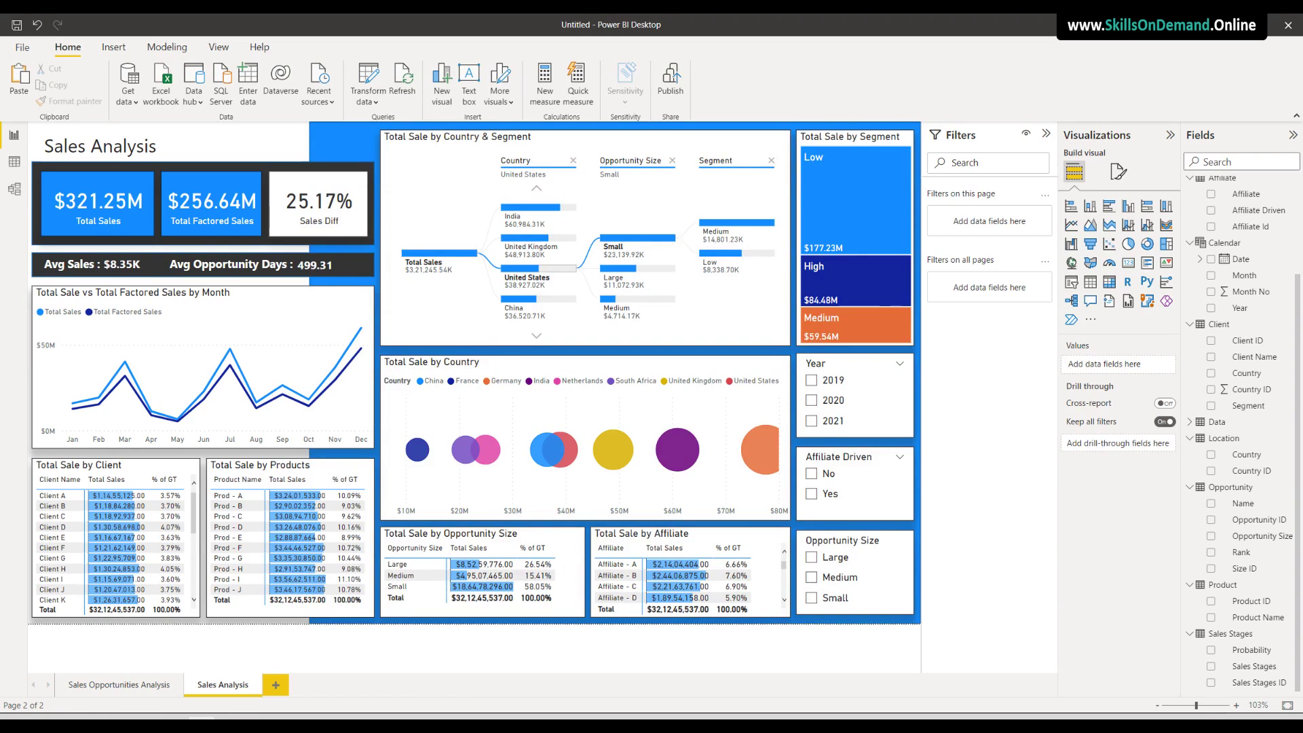
left_click(18, 26)
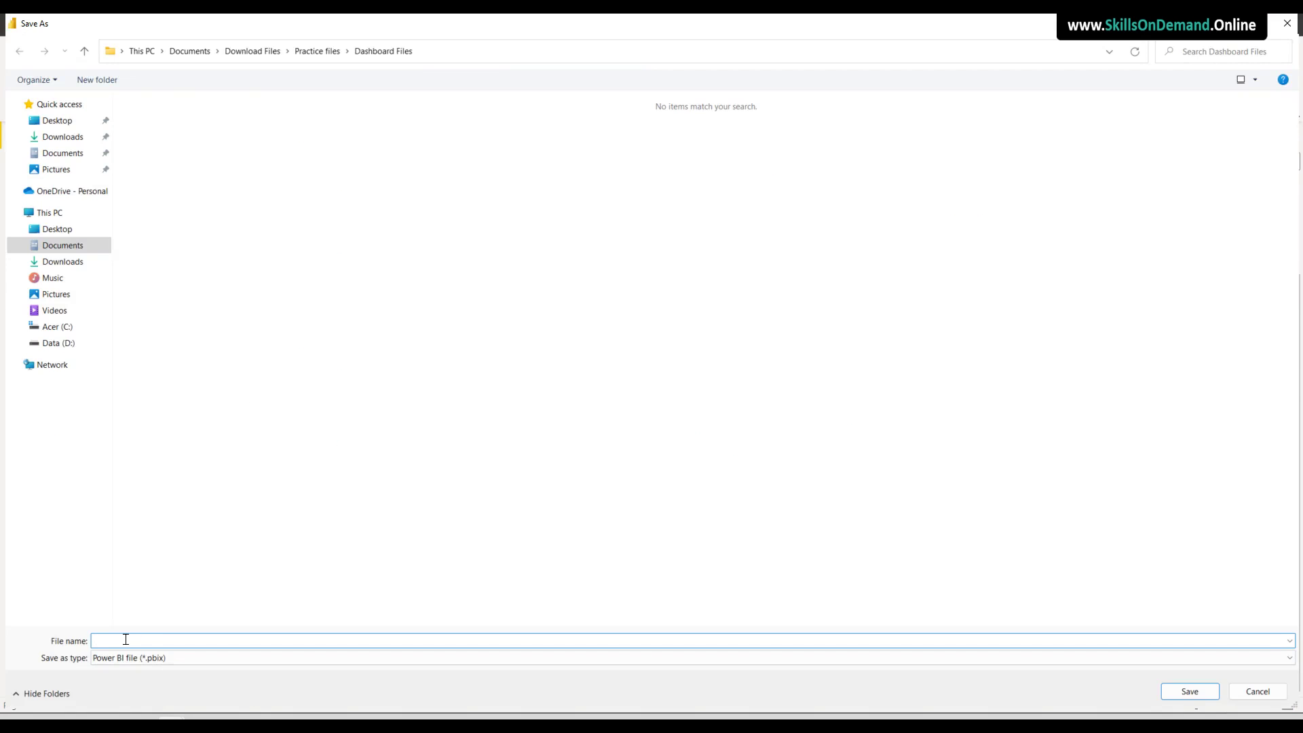
Save as 'Opportunity Analysis Dashboard - 1' (.pbix) in the Dashboard Files folder
type("Opportuni")
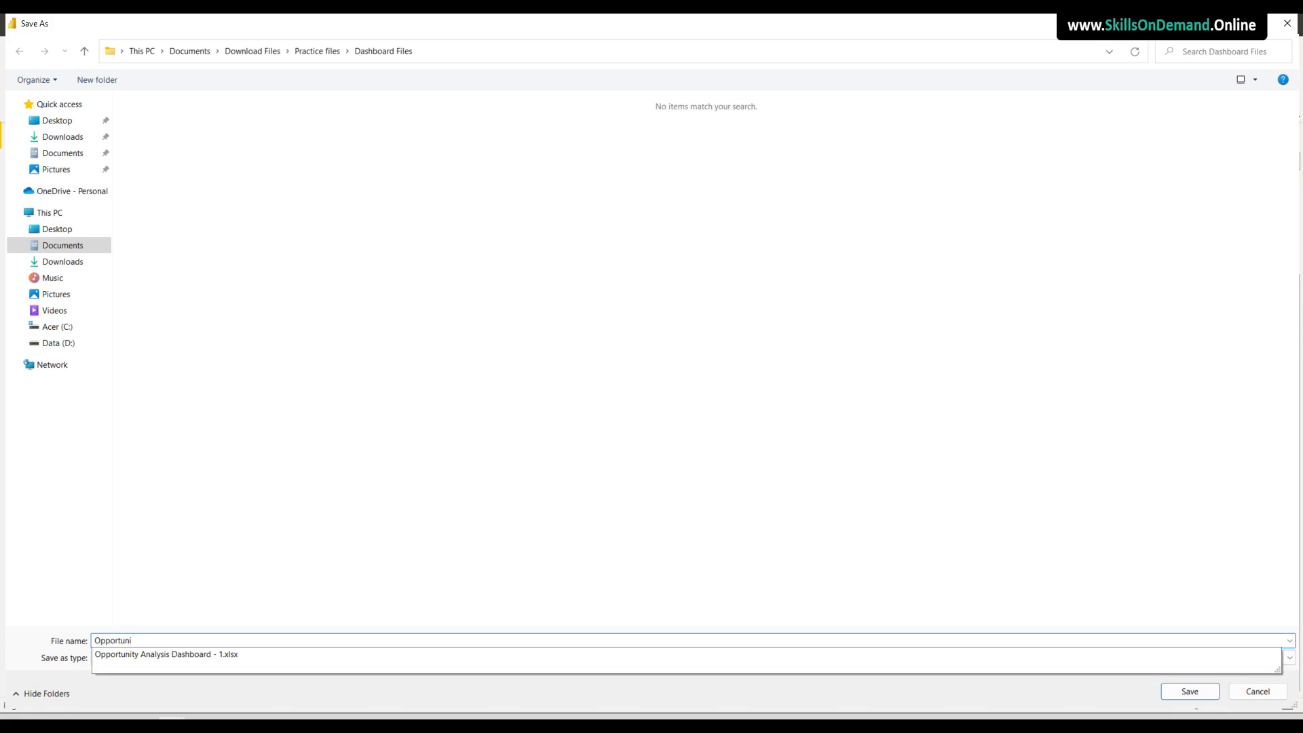
left_click(200, 654)
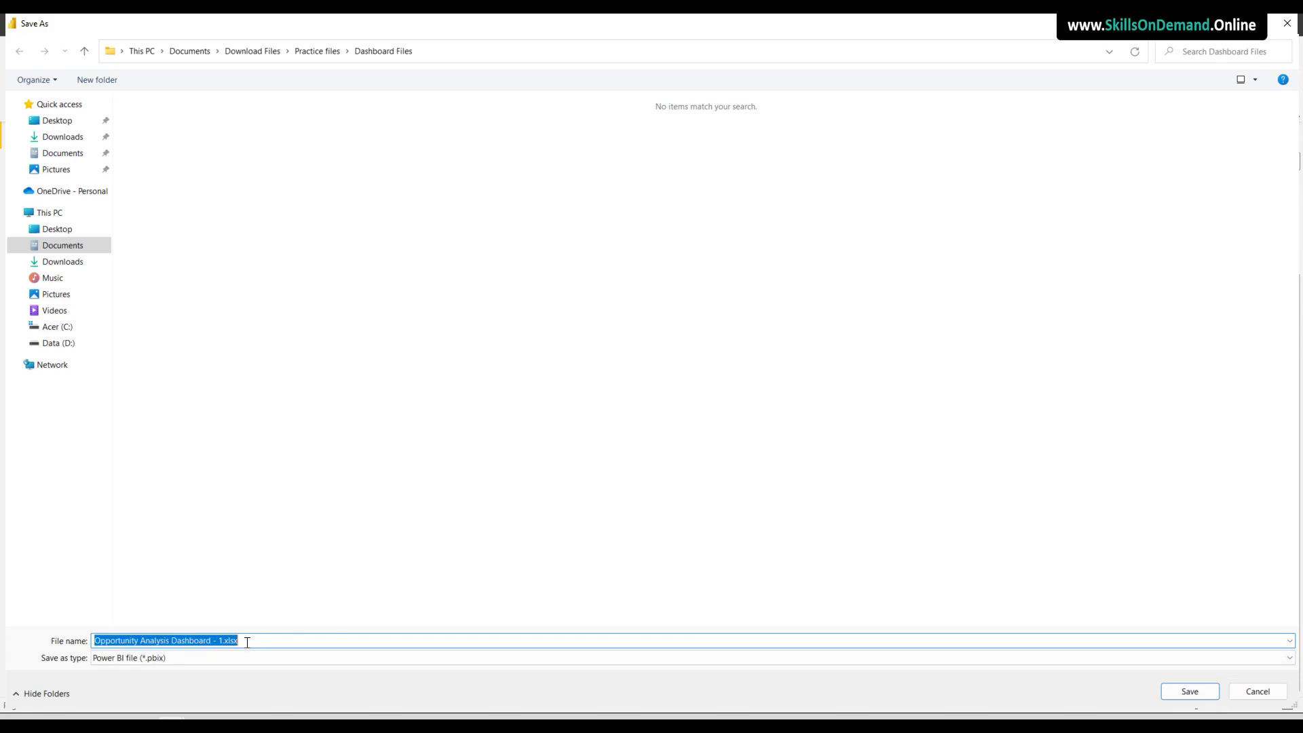
left_click(257, 640)
key("BackSpace")
key("BackSpace")
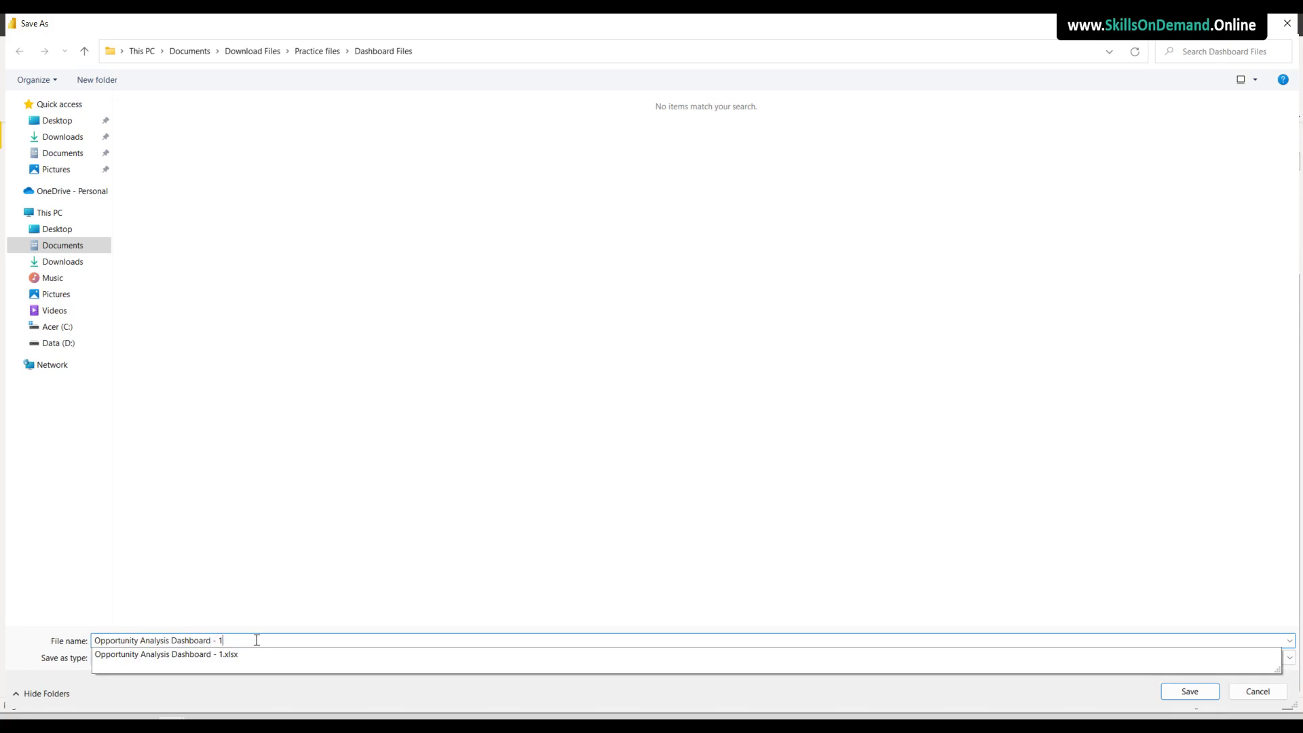
left_click(239, 706)
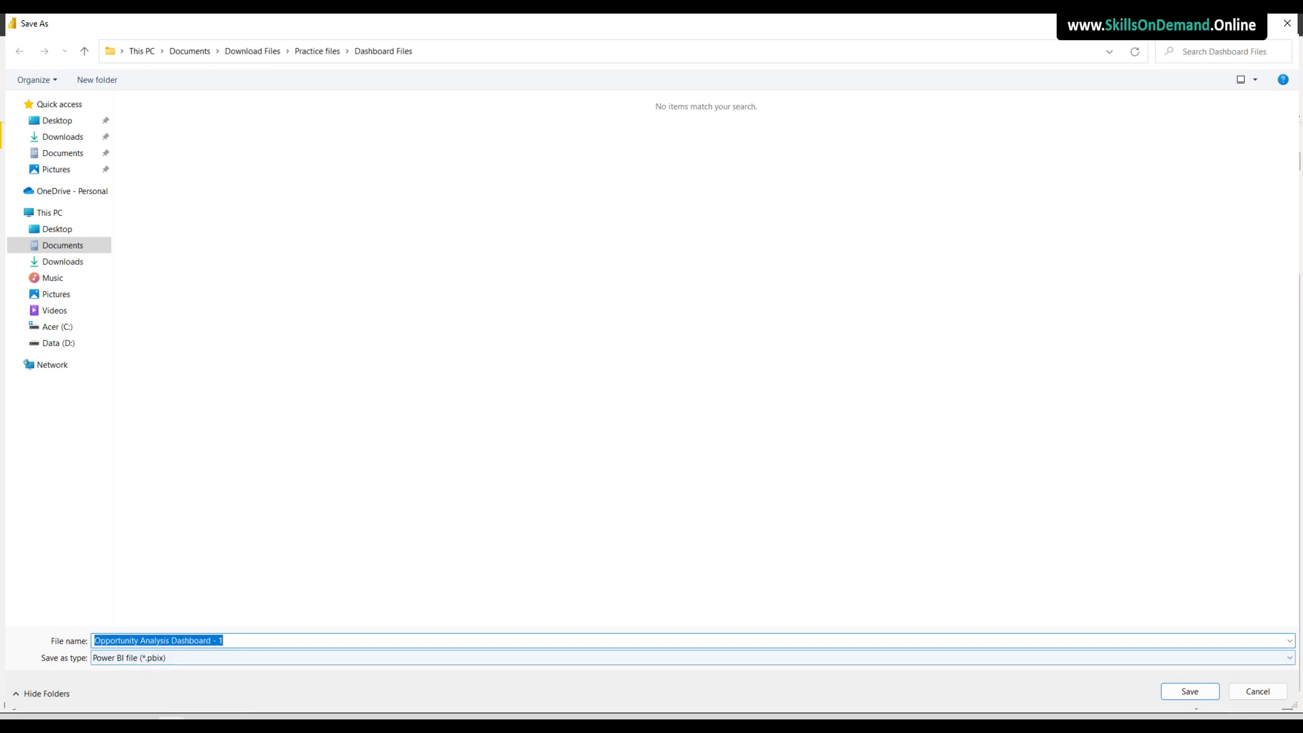
left_click(1190, 692)
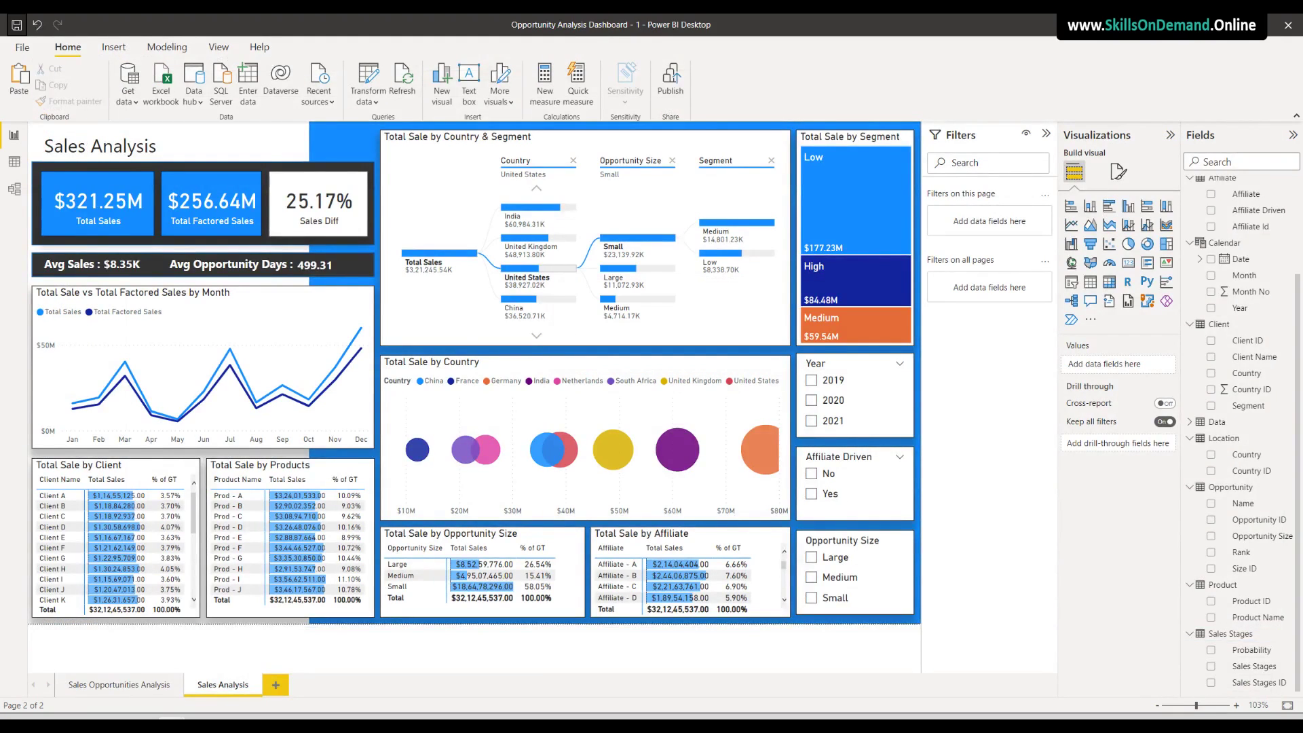
left_click(129, 687)
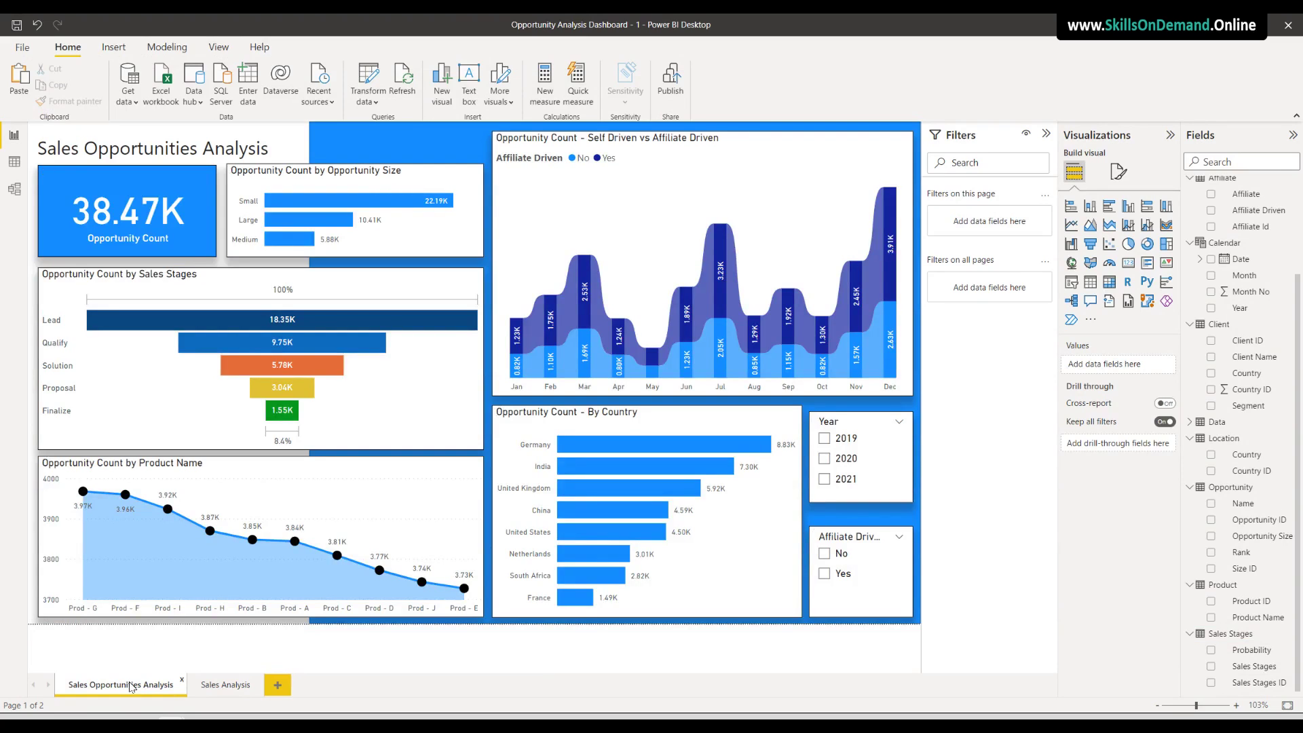
left_click(825, 439)
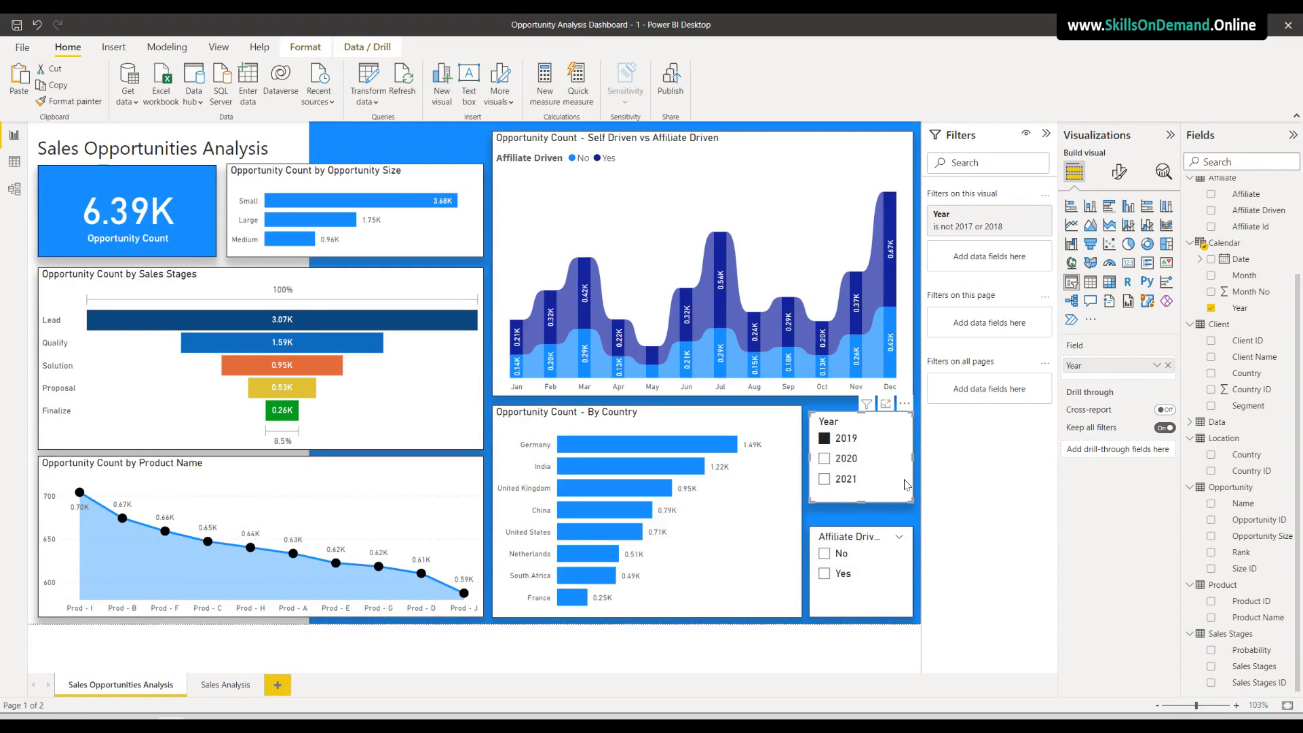
left_click(826, 460)
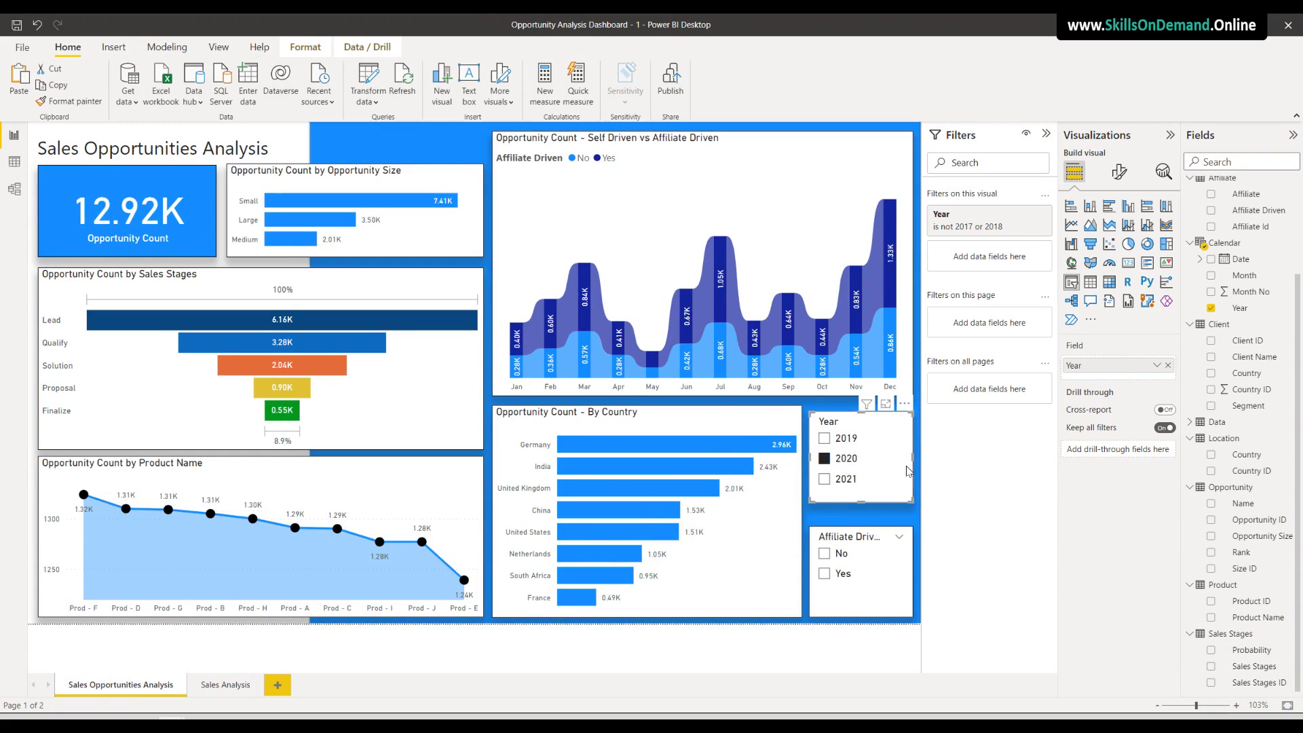
left_click(825, 480)
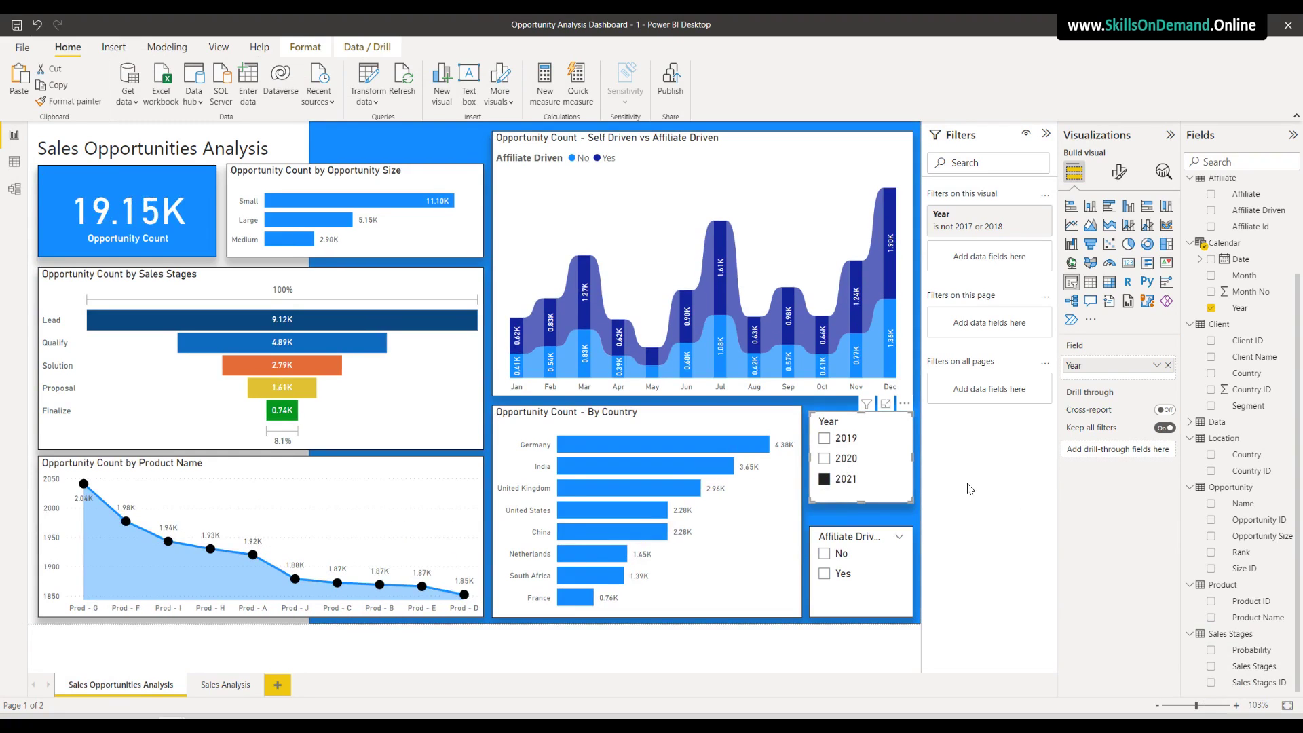
left_click(865, 462)
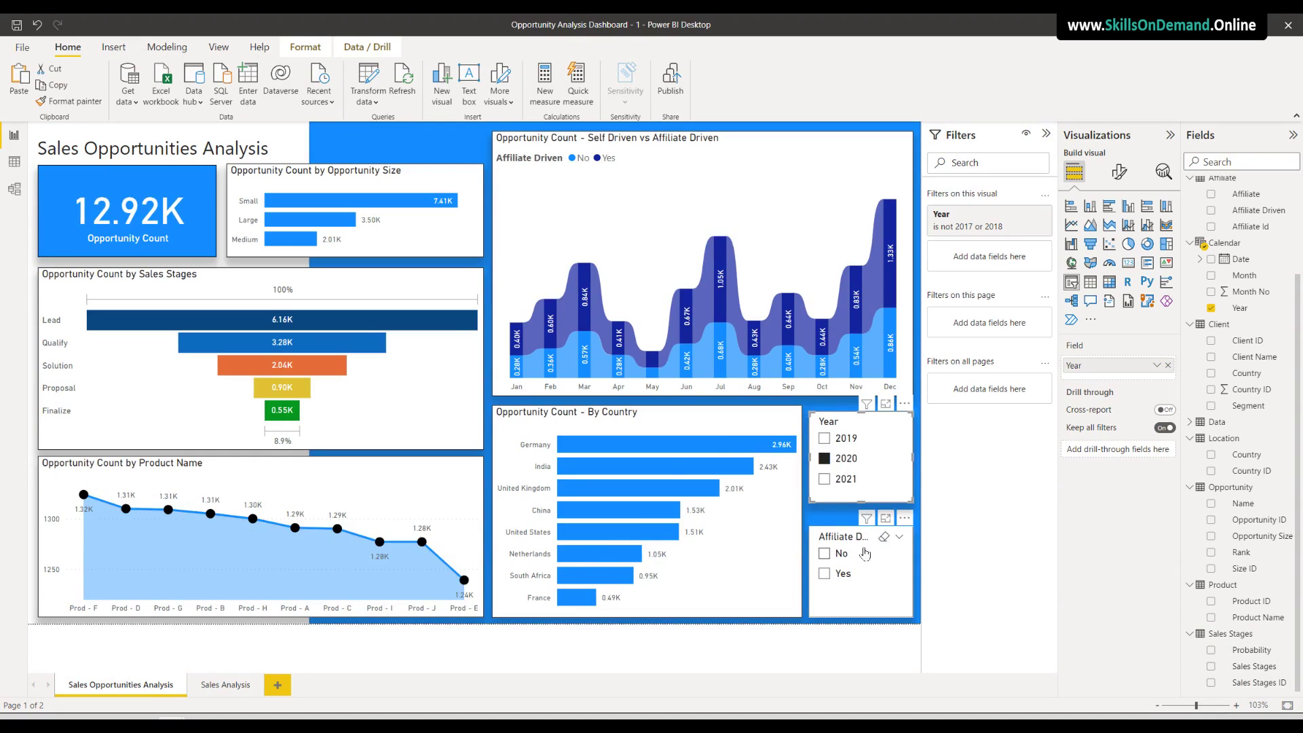
left_click(825, 554)
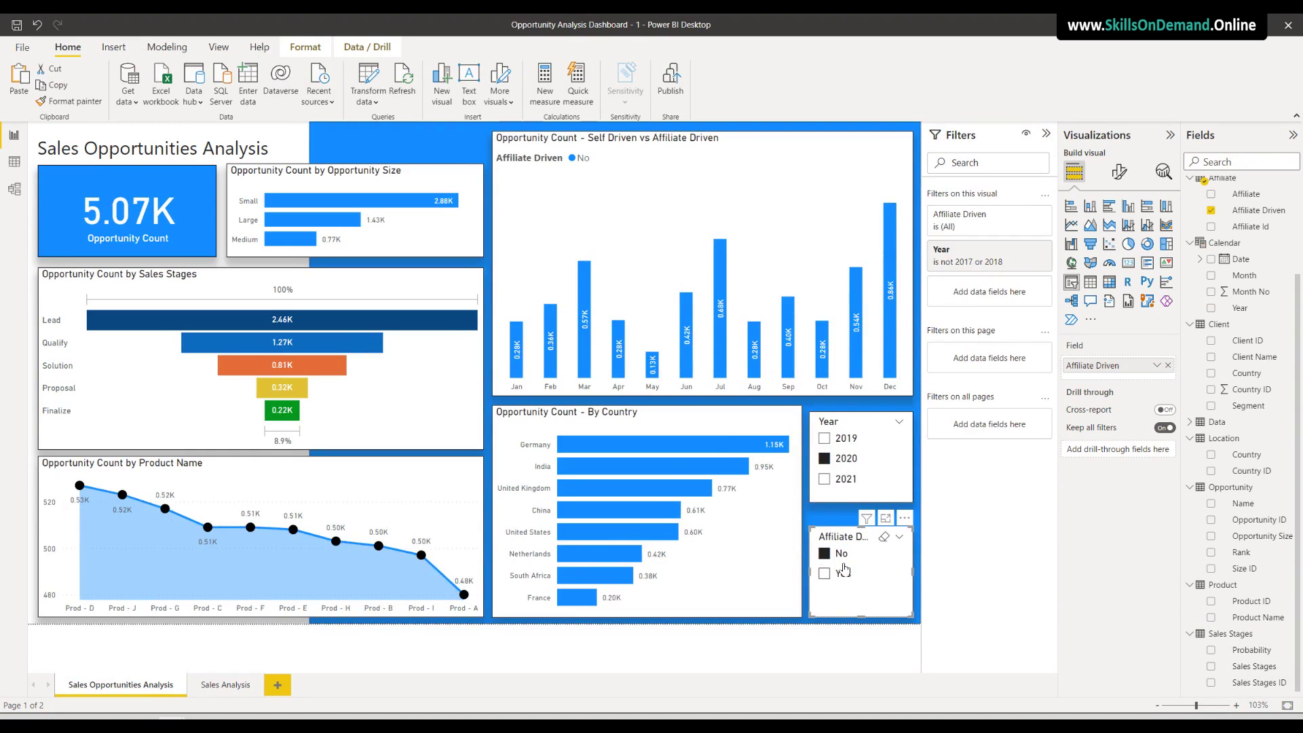
left_click(824, 574)
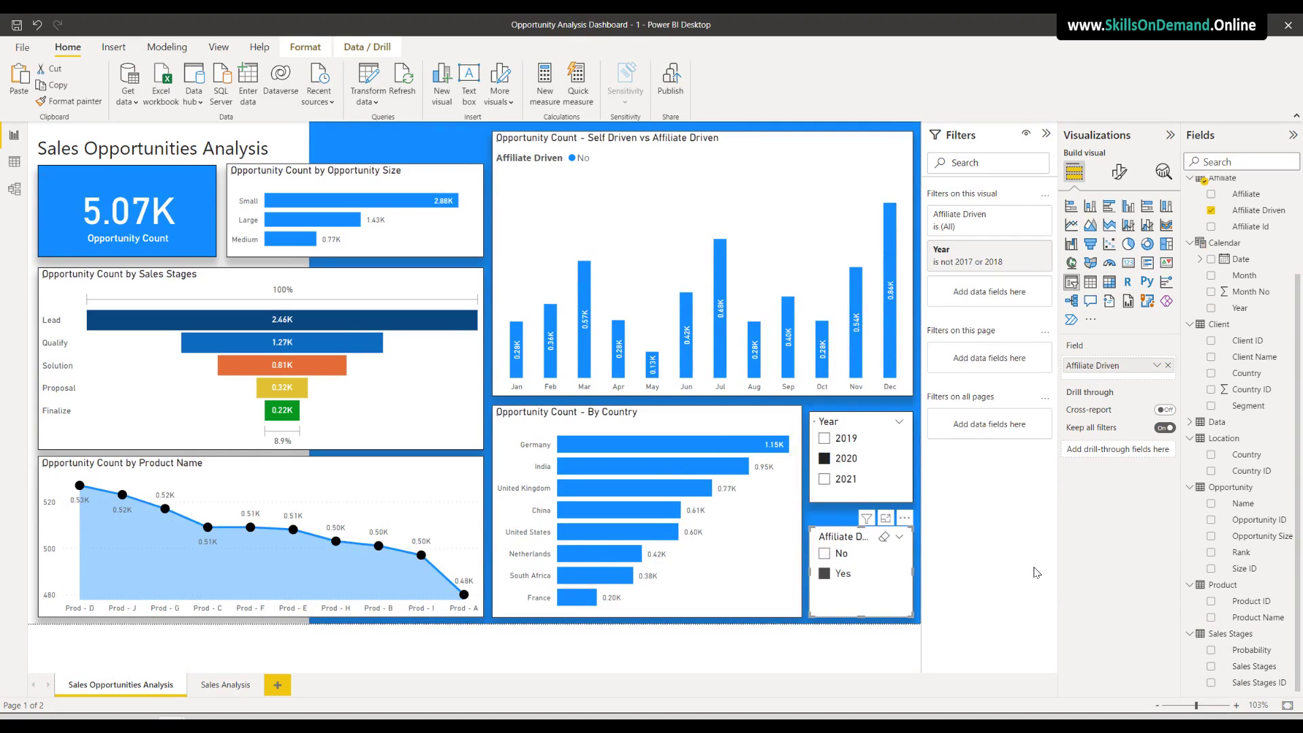
left_click(825, 554)
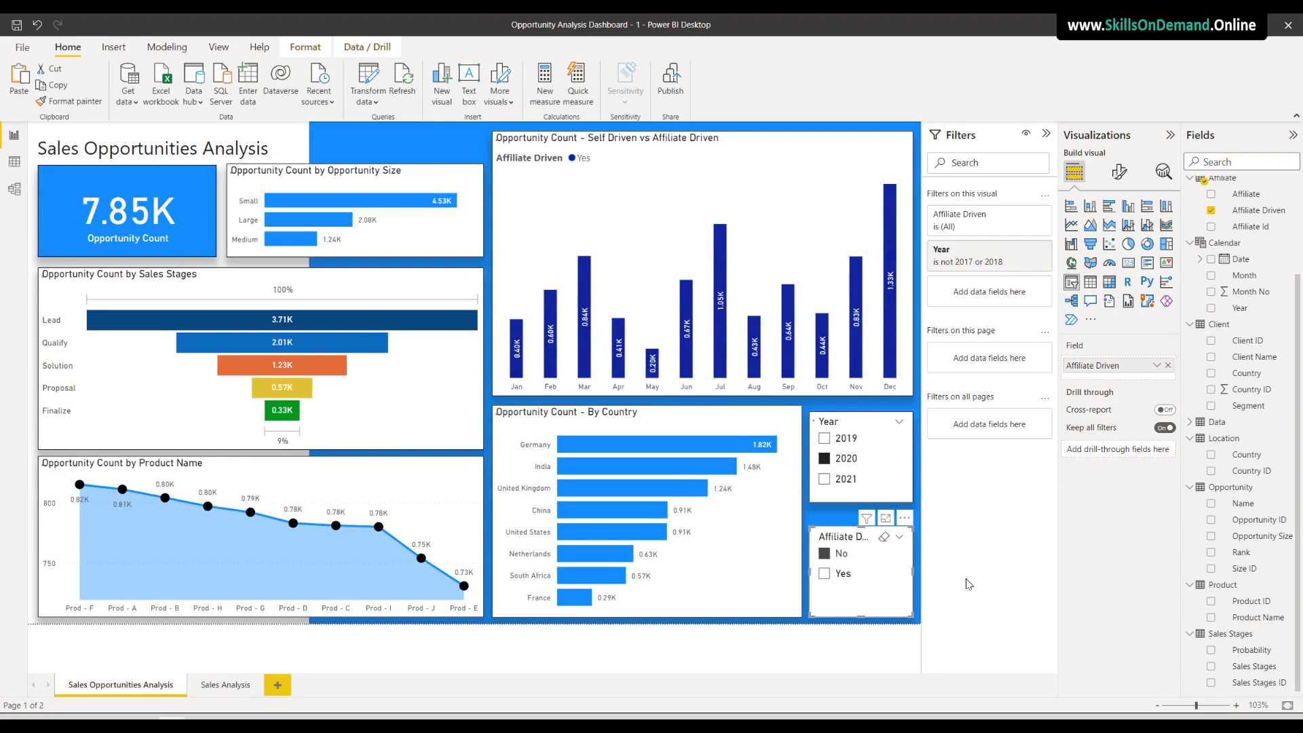
left_click(884, 537)
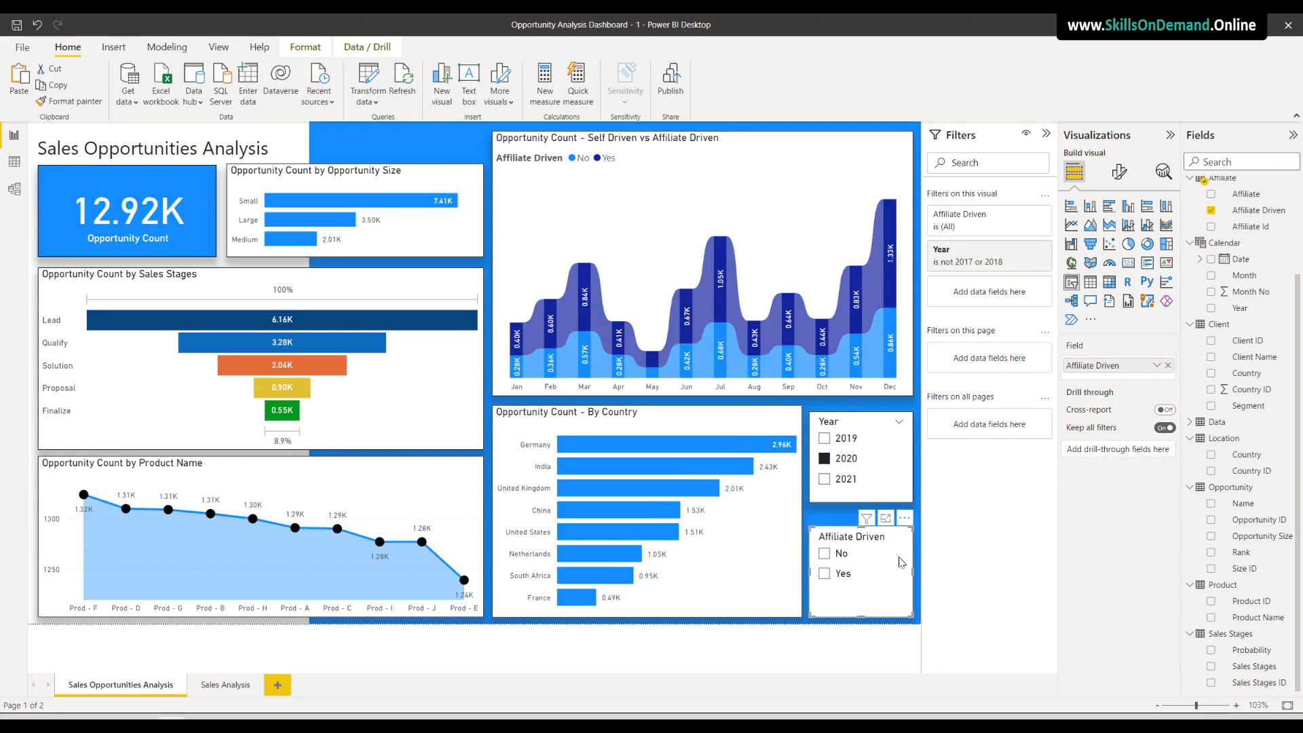
Filter the Sales Analysis page to 2019, then 2020, then 2021
left_click(228, 686)
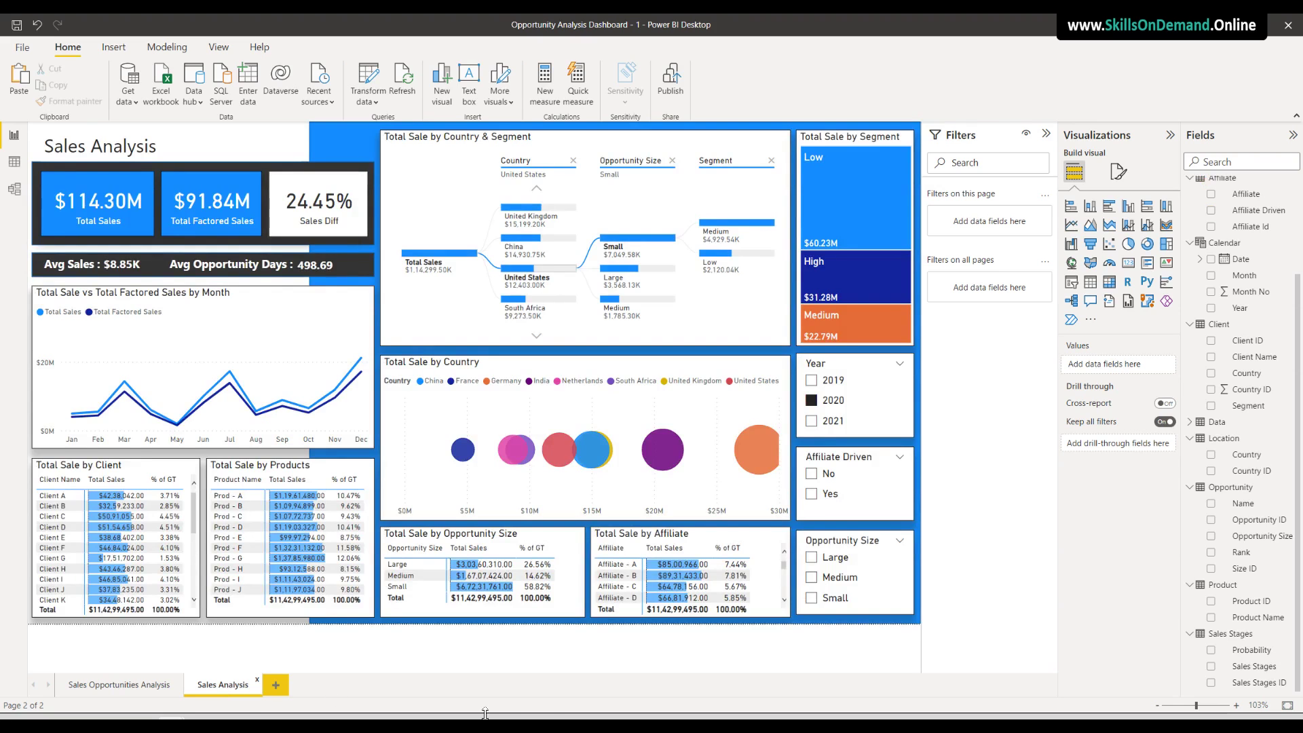
left_click(812, 381)
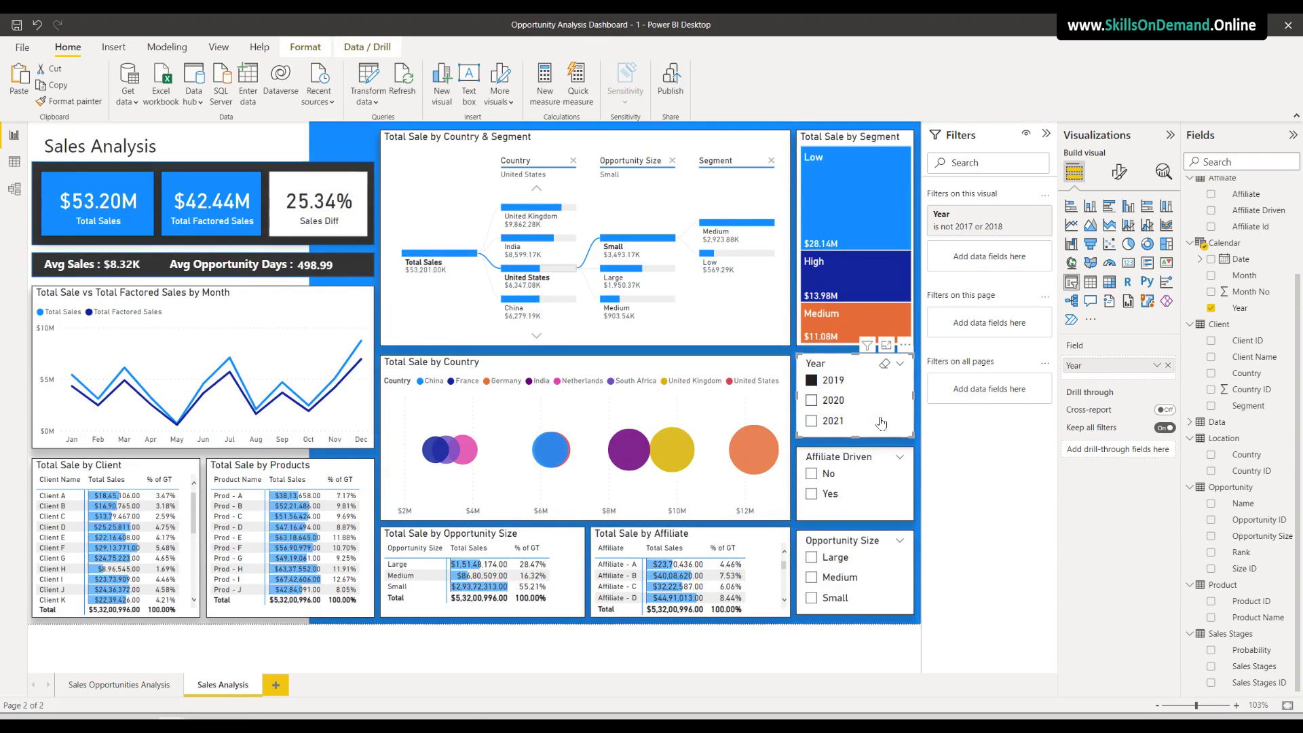
left_click(812, 401)
key("Down")
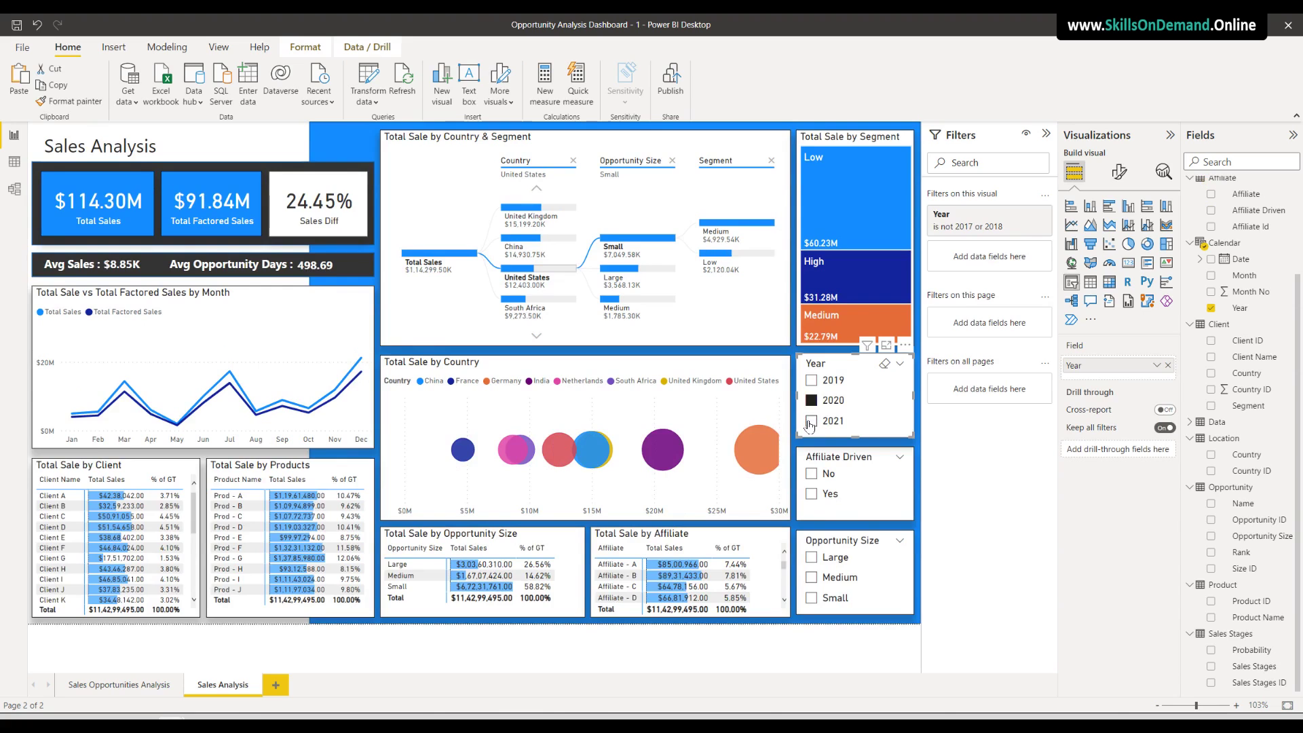
key("space")
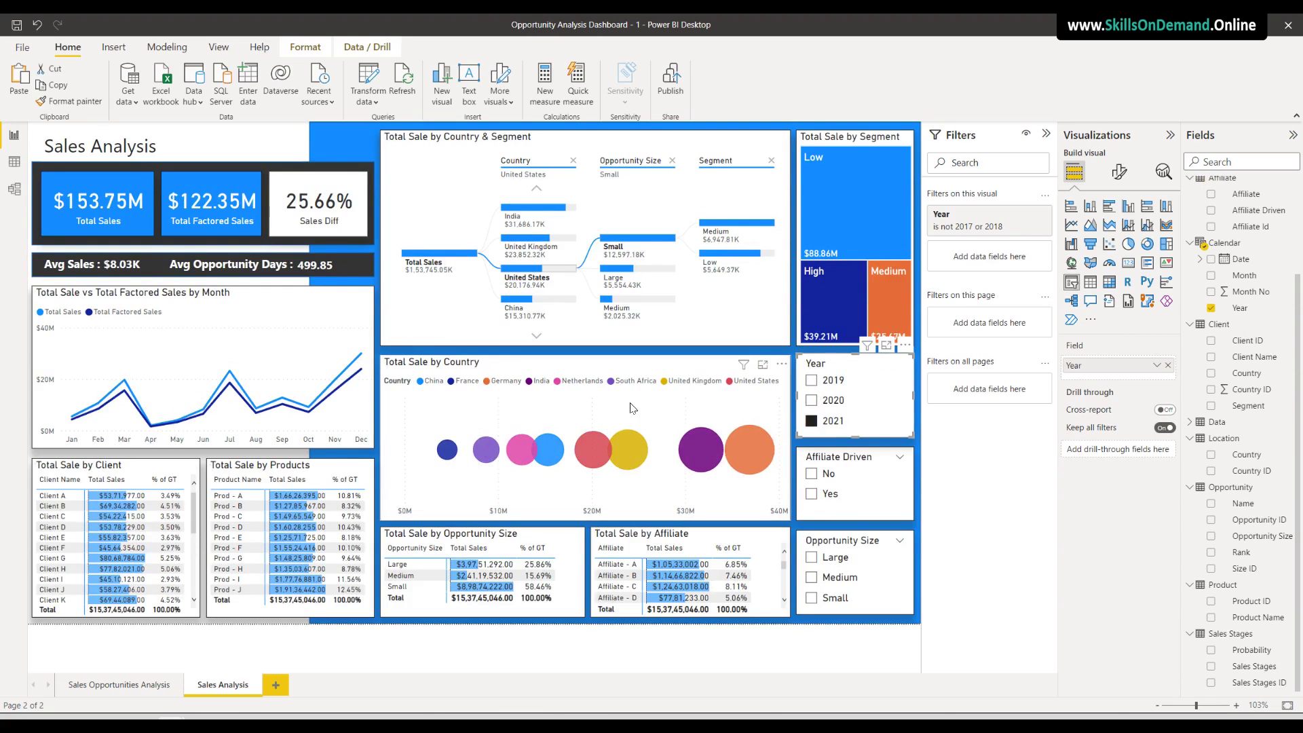
Cross-filter by Netherlands and United States bubbles and drill the tree into Medium and China
left_click(521, 450)
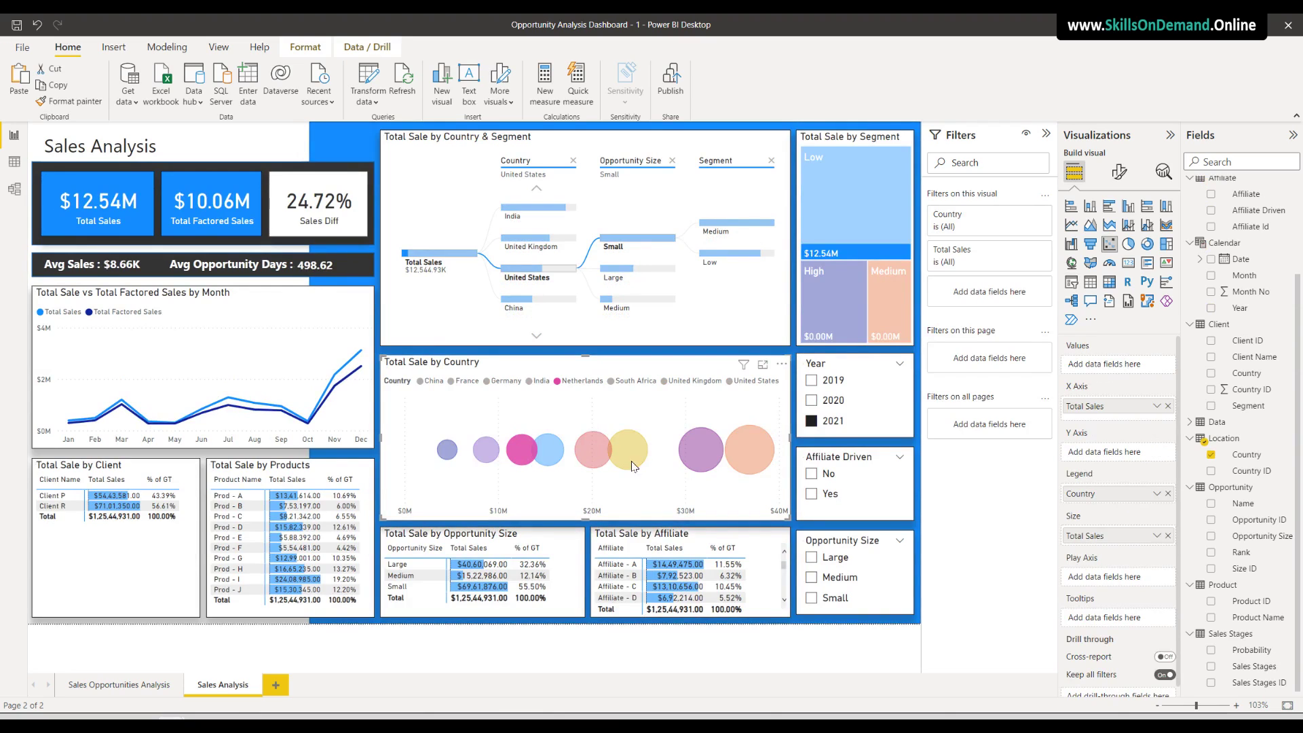
left_click(593, 450)
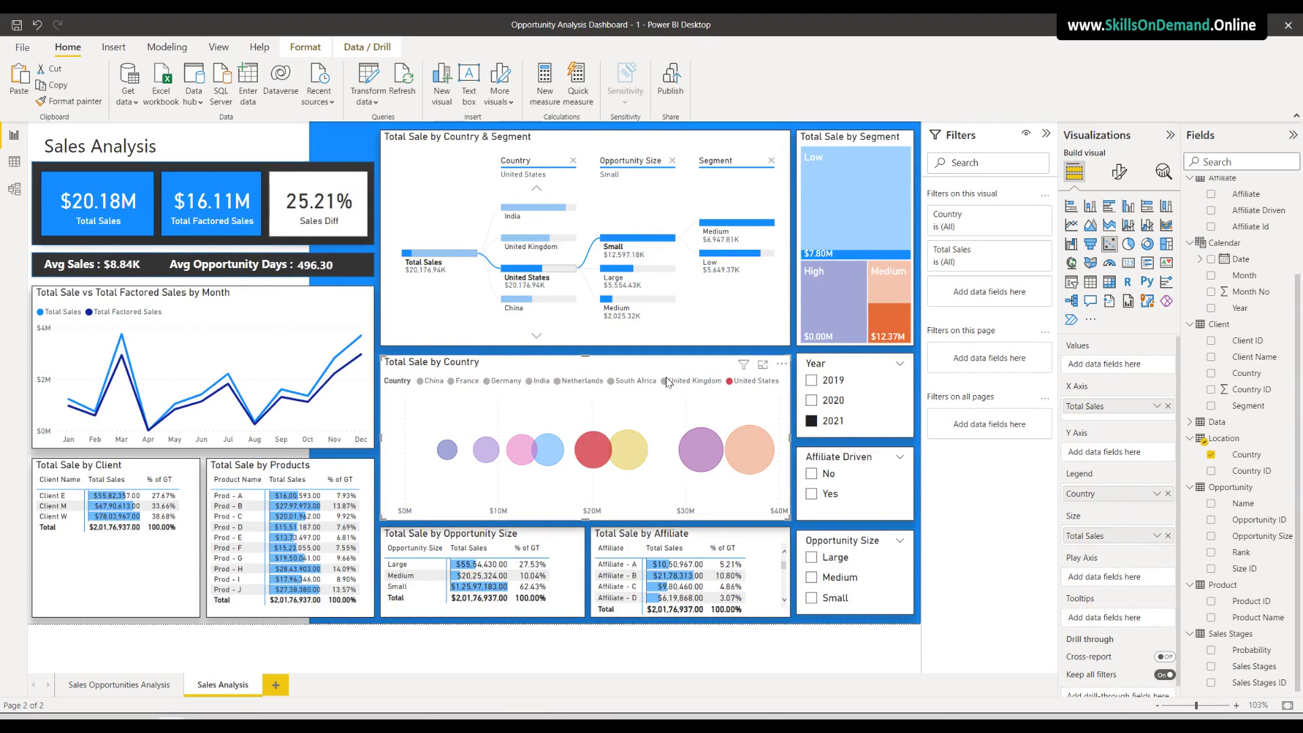
left_click(631, 304)
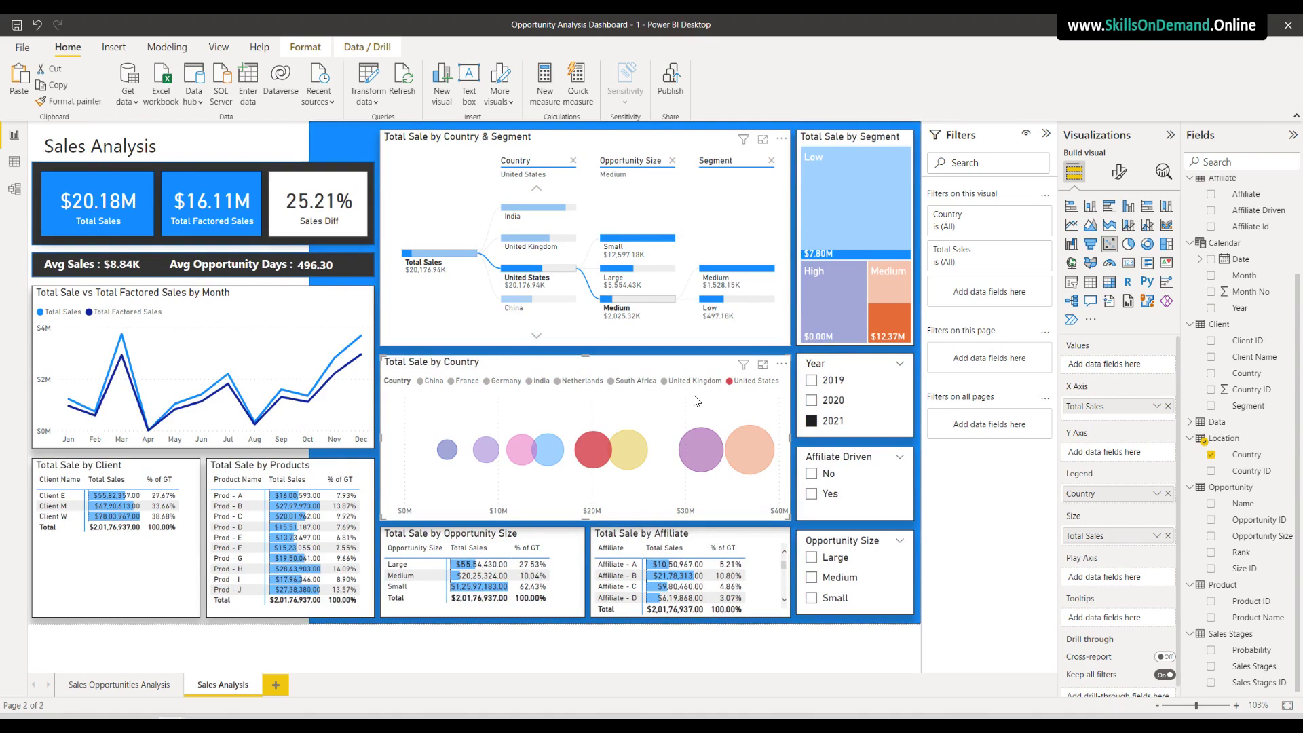
left_click(536, 299)
left_click(536, 342)
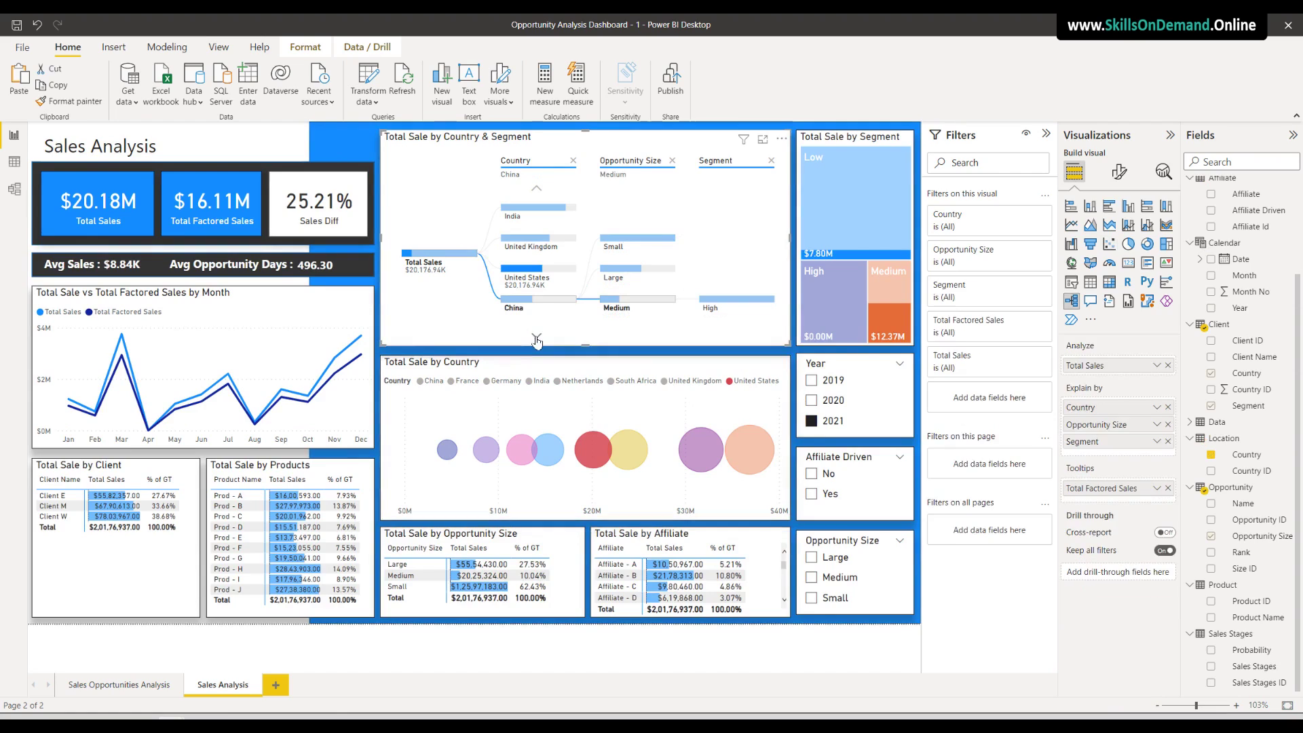
left_click(537, 340)
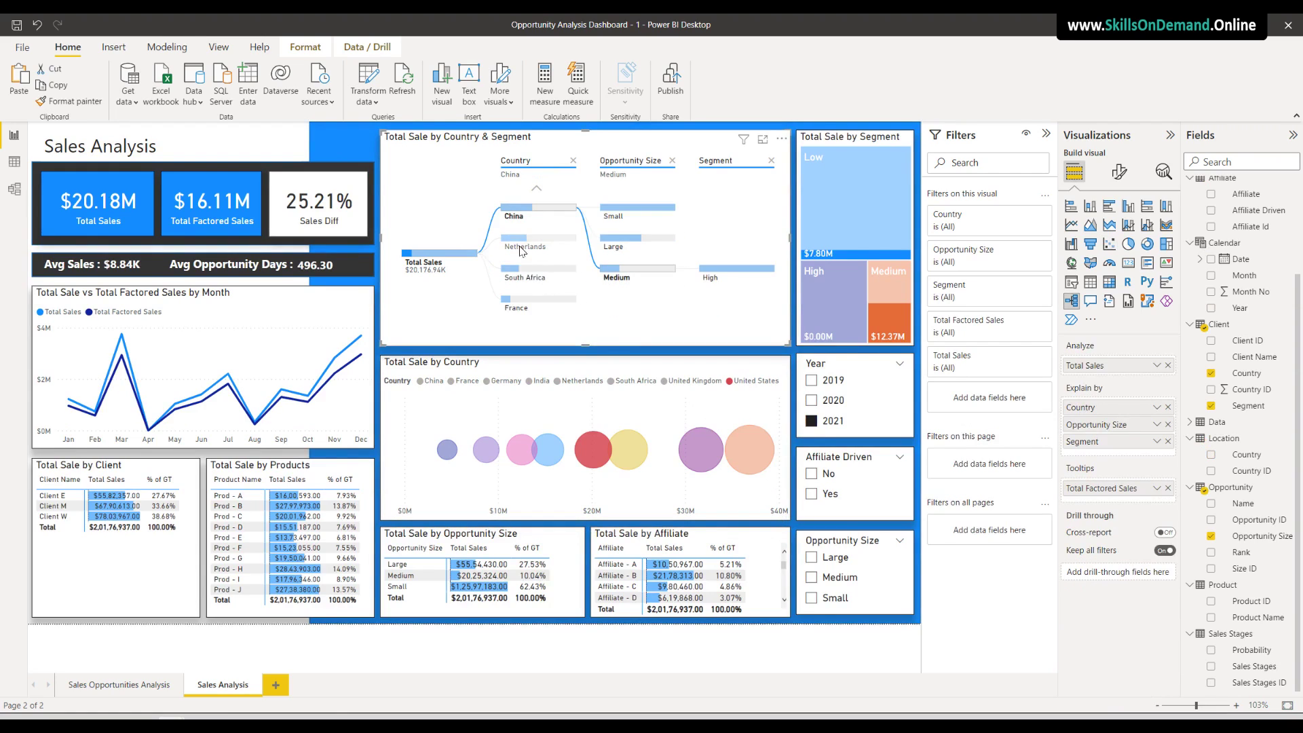
Expand the decomposition tree on Netherlands, South Africa, France and China
left_click(538, 239)
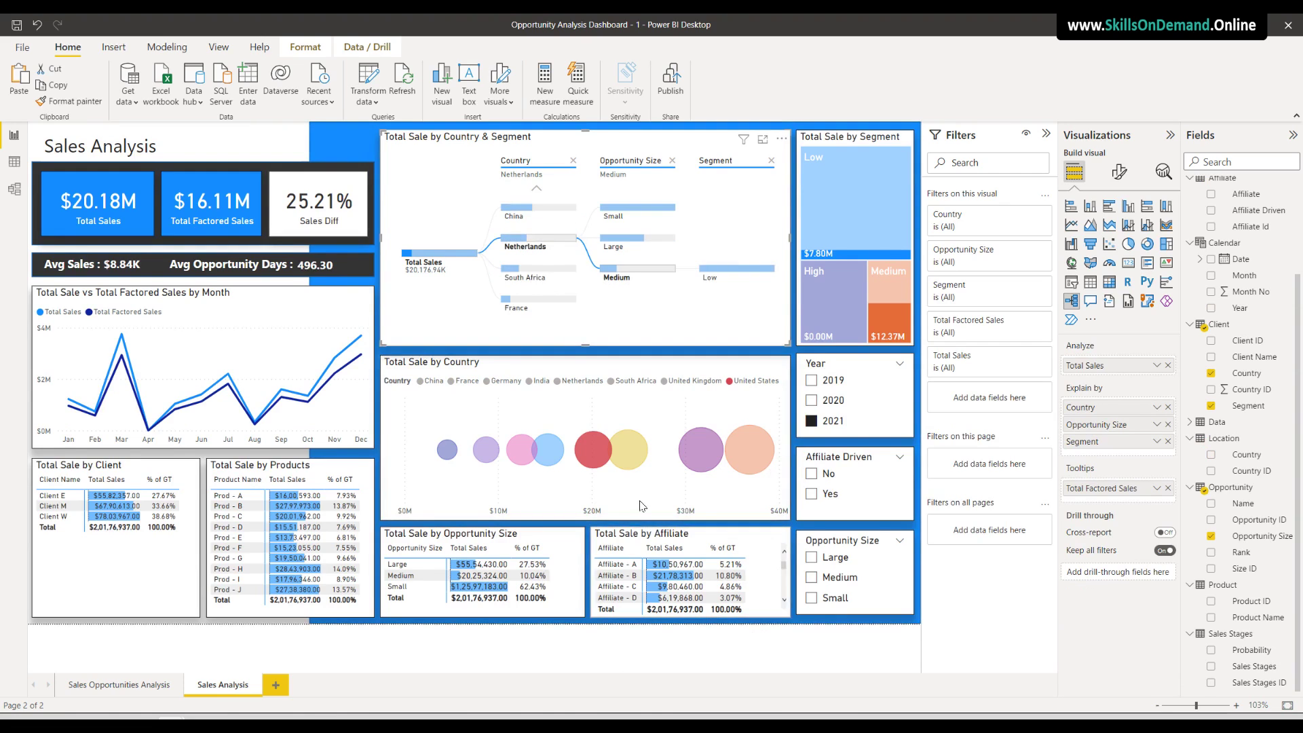
left_click(588, 451)
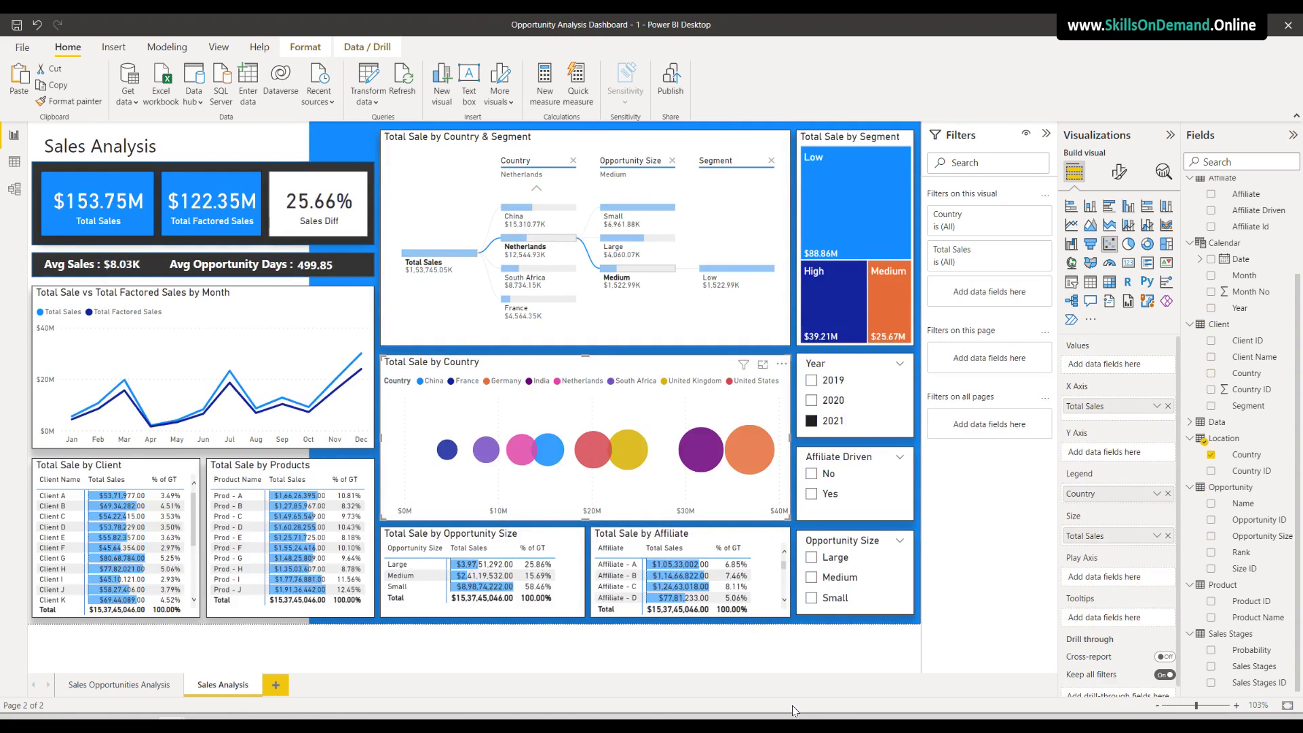
left_click(538, 278)
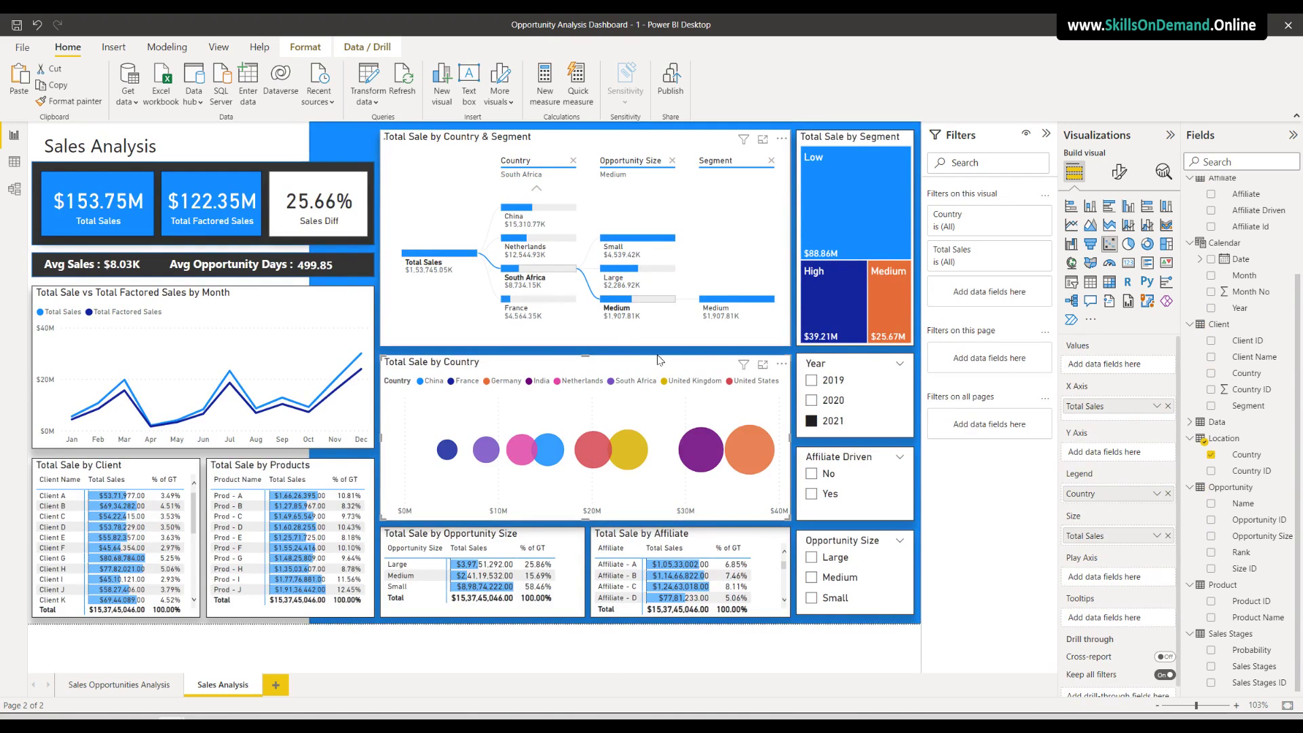
left_click(539, 299)
left_click(539, 208)
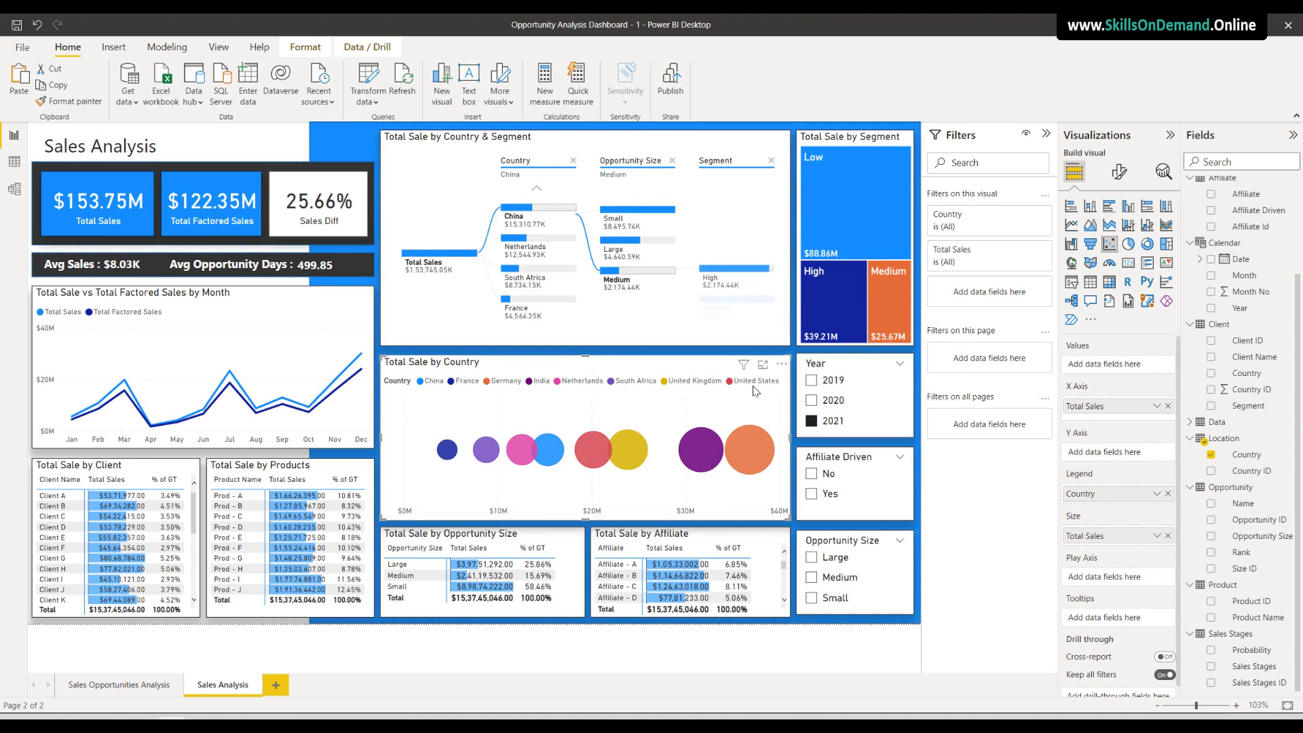
Try Affiliate Driven No and Yes and Large opportunity size, then clear Affiliate Driven
left_click(812, 473)
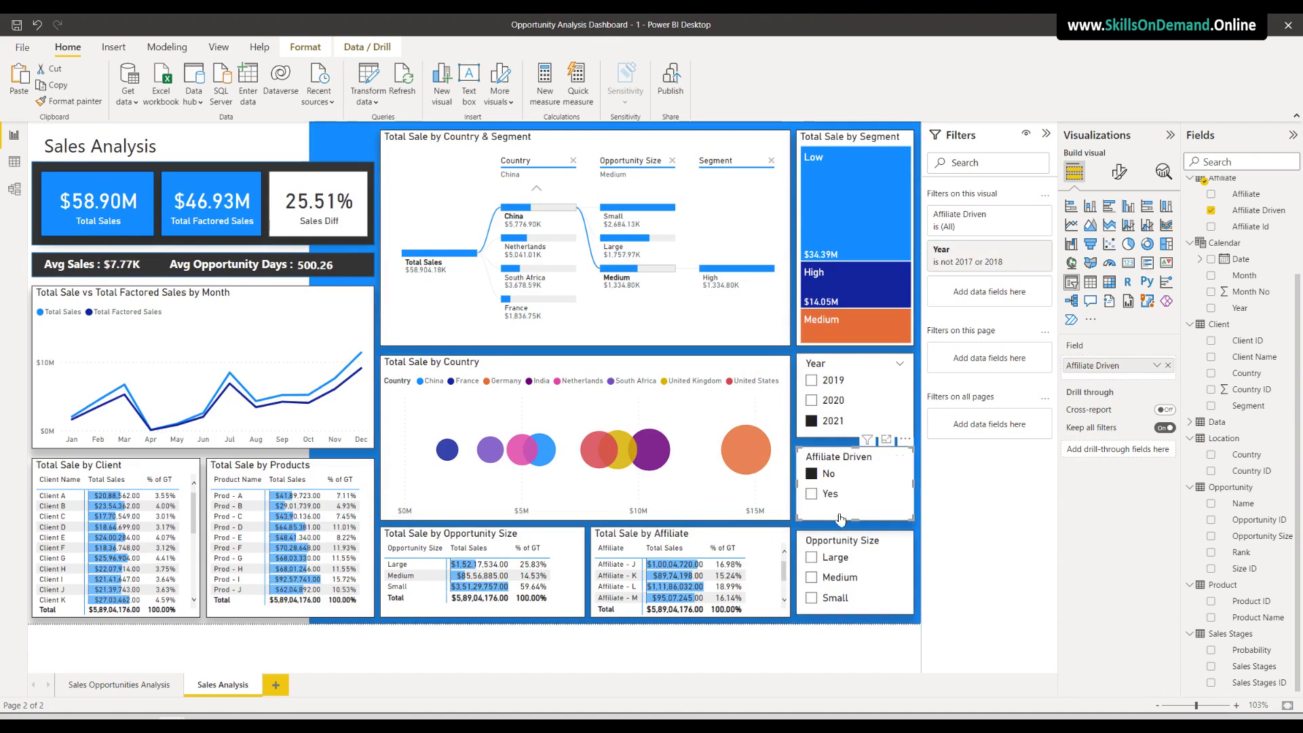
left_click(812, 494)
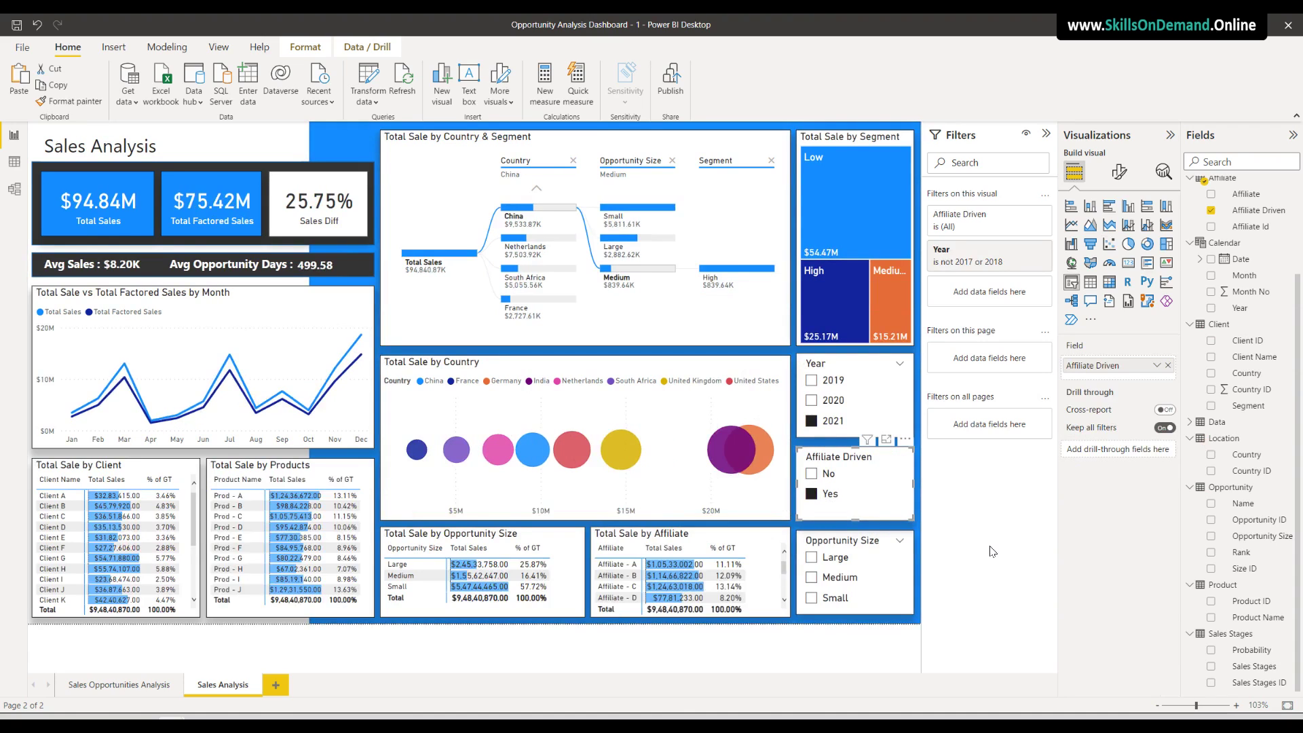
left_click(811, 557)
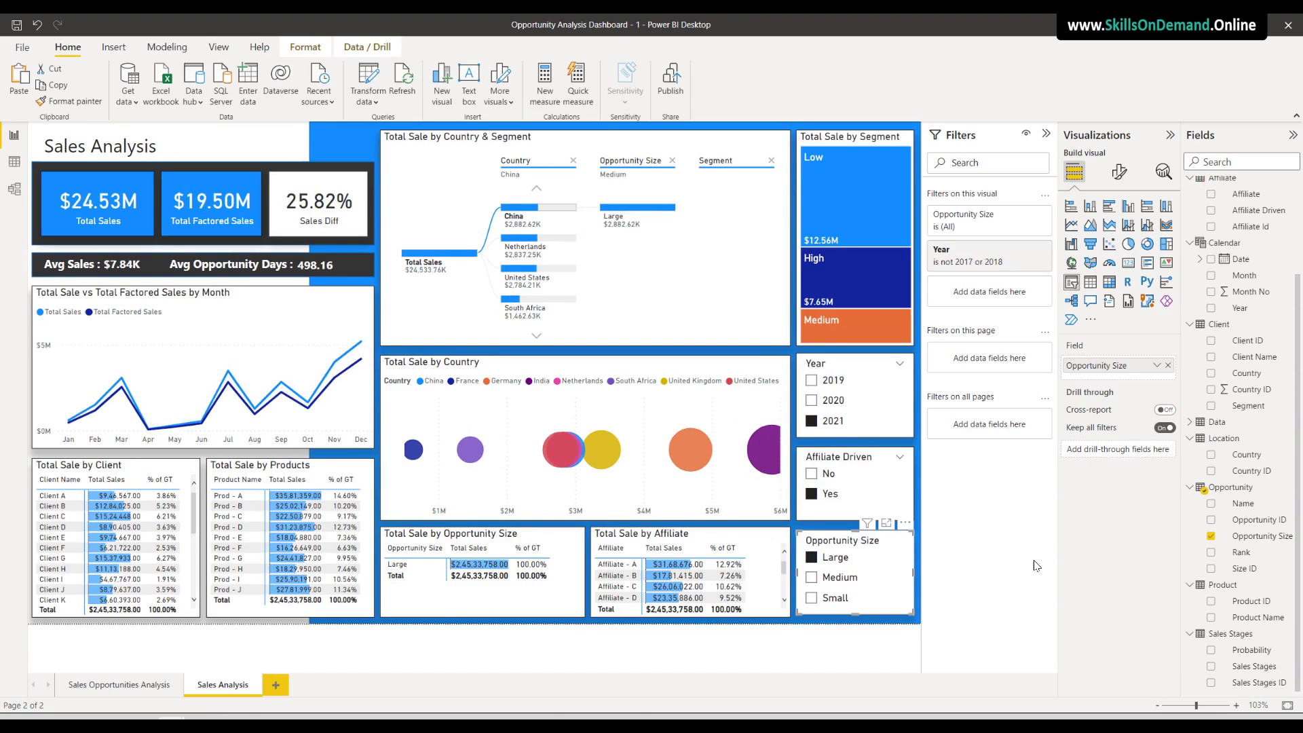
left_click(883, 459)
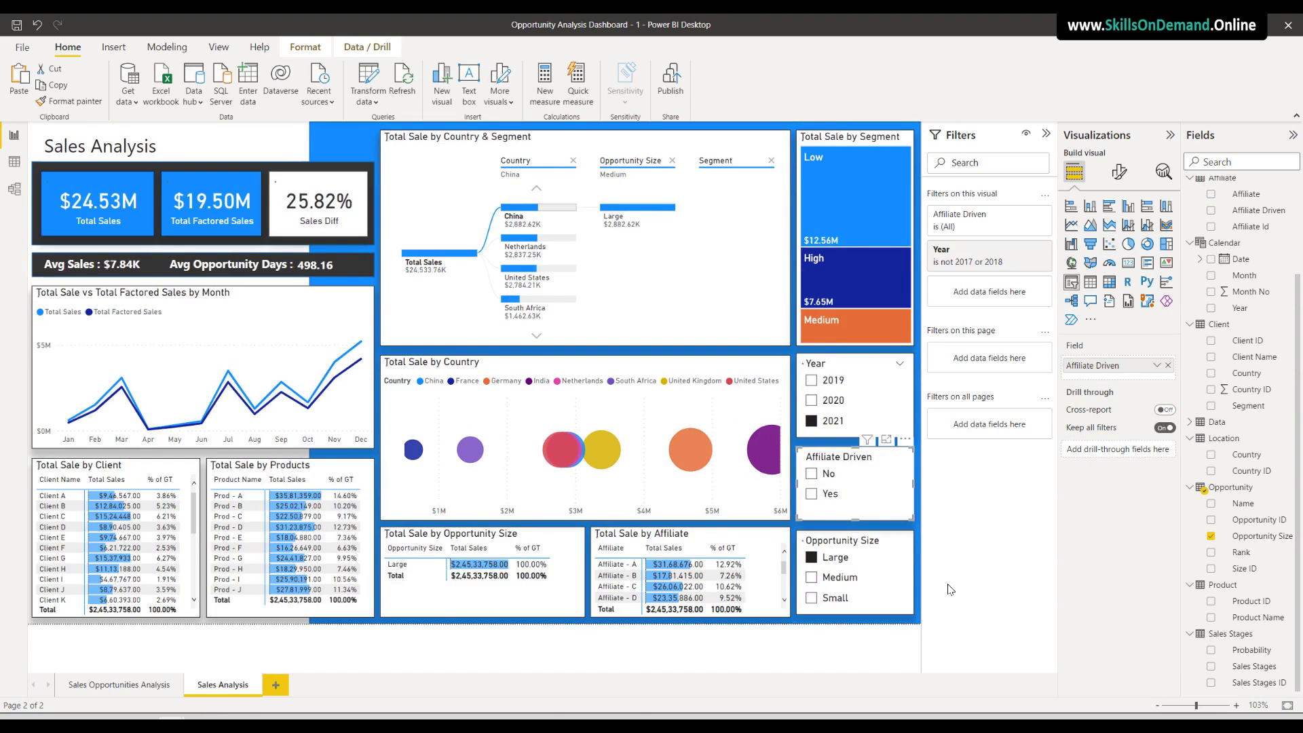
Try Medium and Small opportunity sizes, clear that slicer, and filter back to 2020
left_click(814, 579)
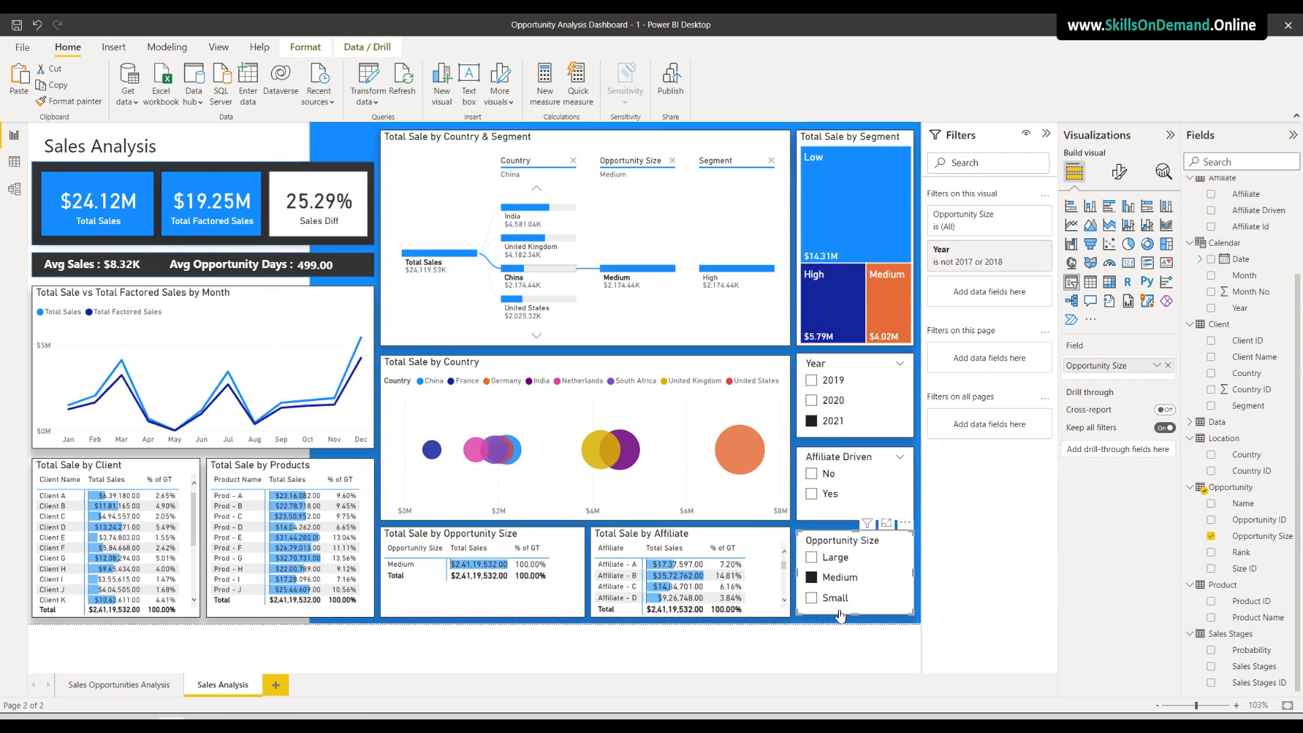
left_click(813, 598)
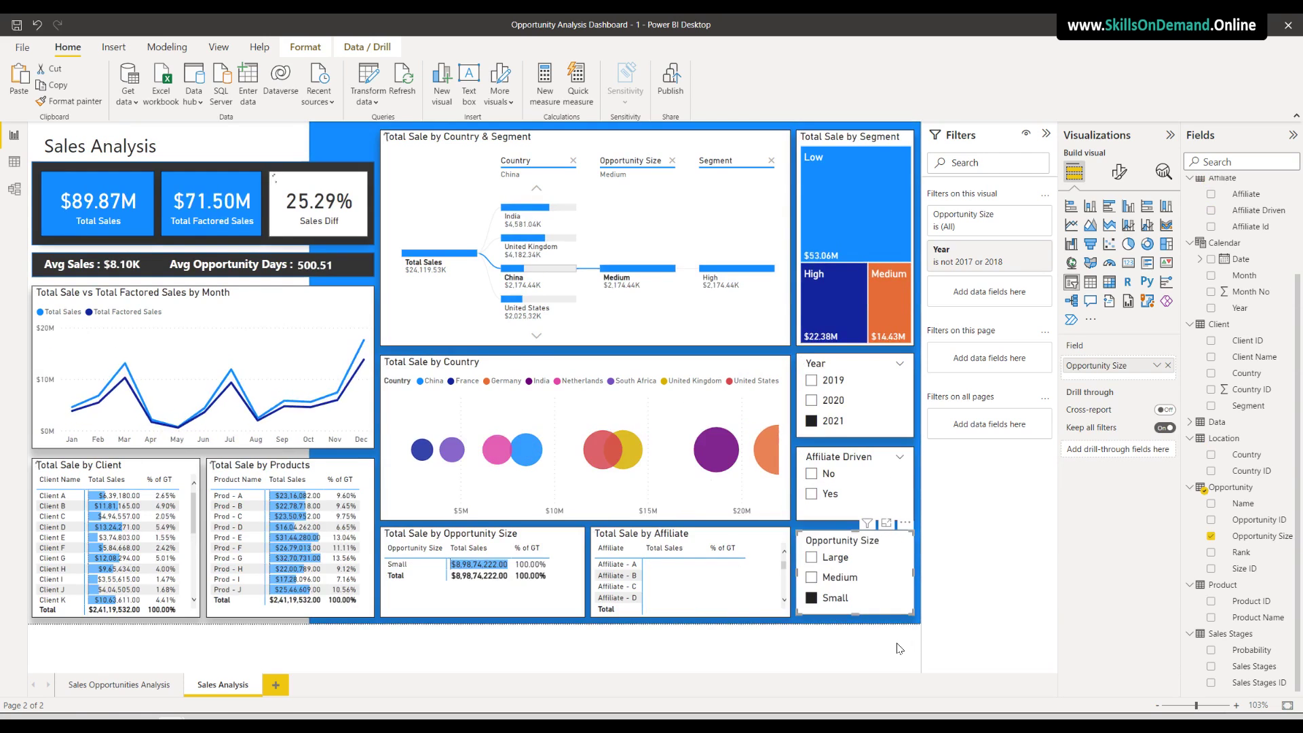
left_click(885, 543)
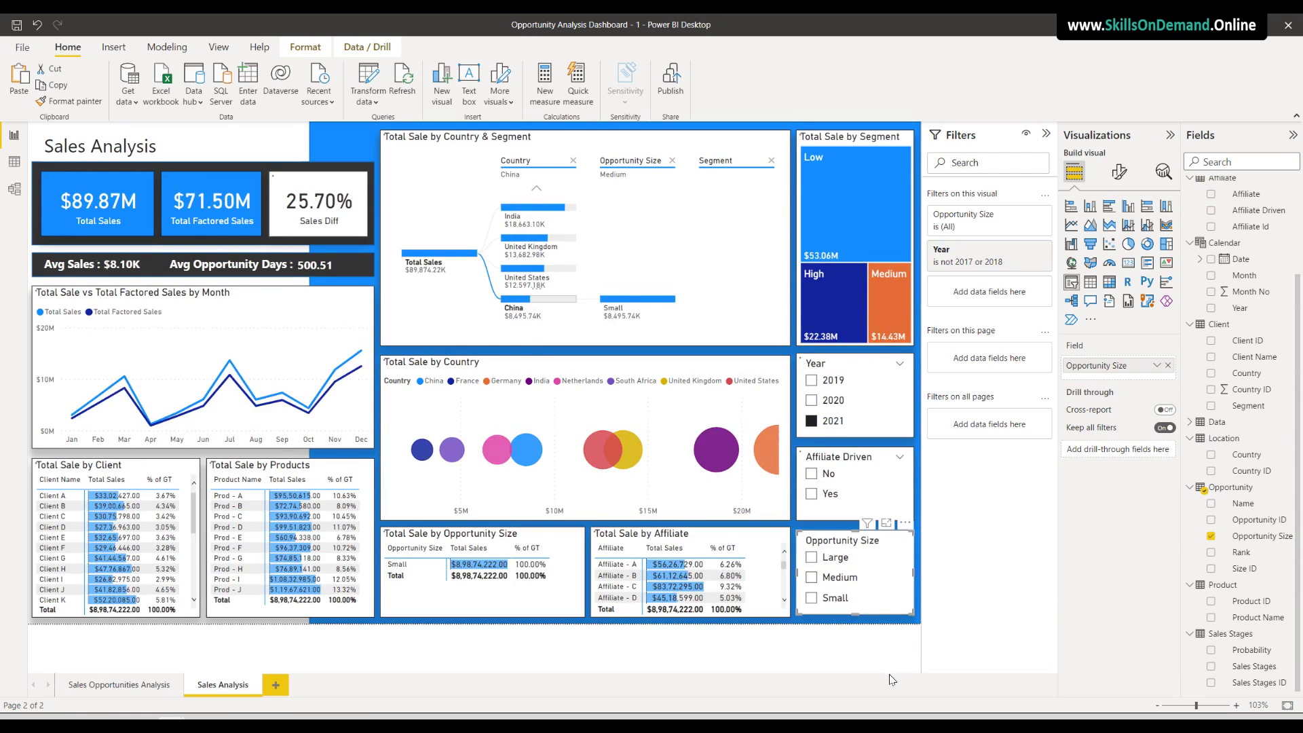
left_click(812, 401)
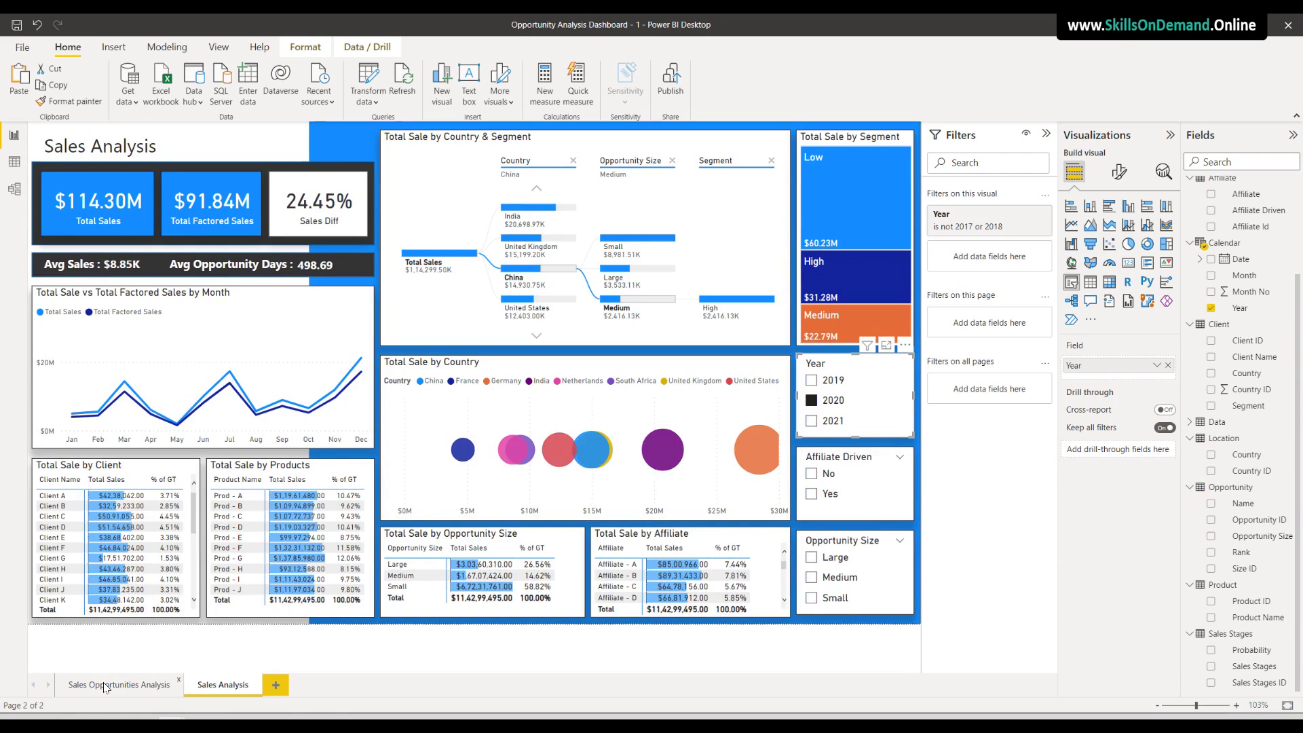
Go back to the Sales Opportunities Analysis page and save the report
left_click(125, 678)
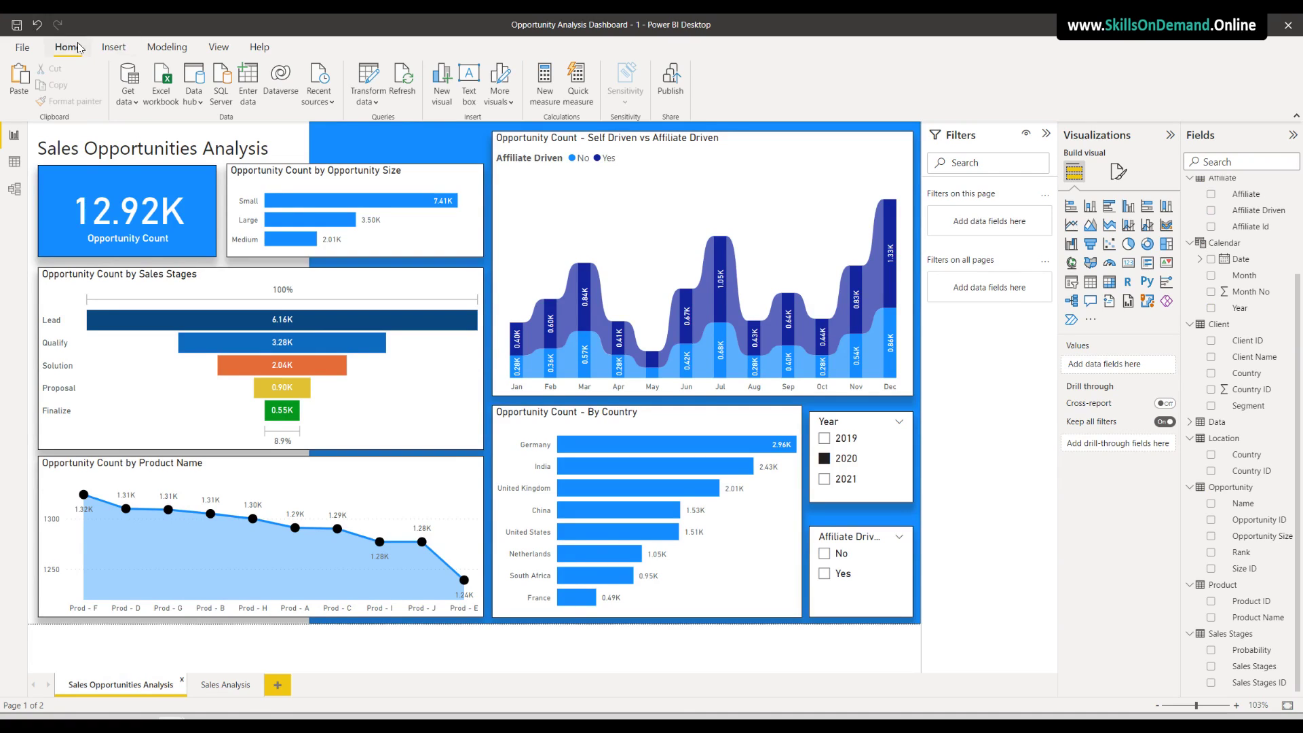
left_click(17, 26)
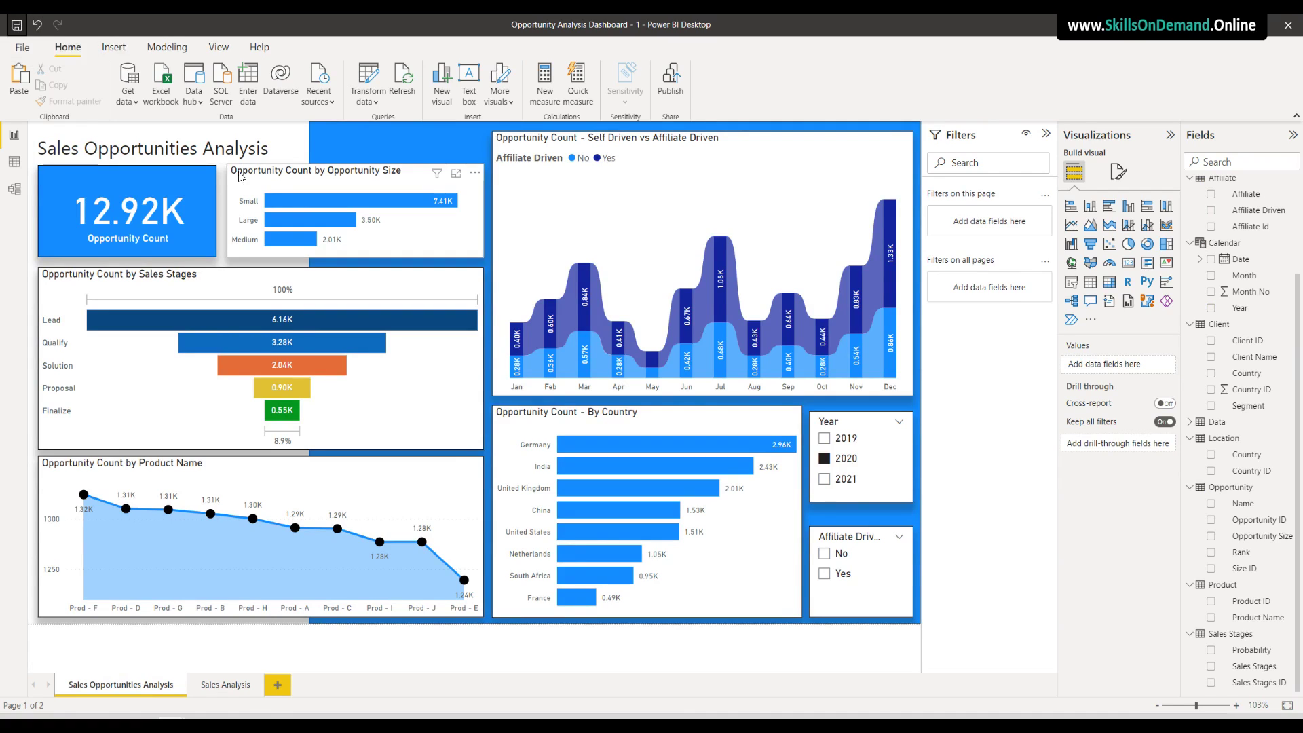